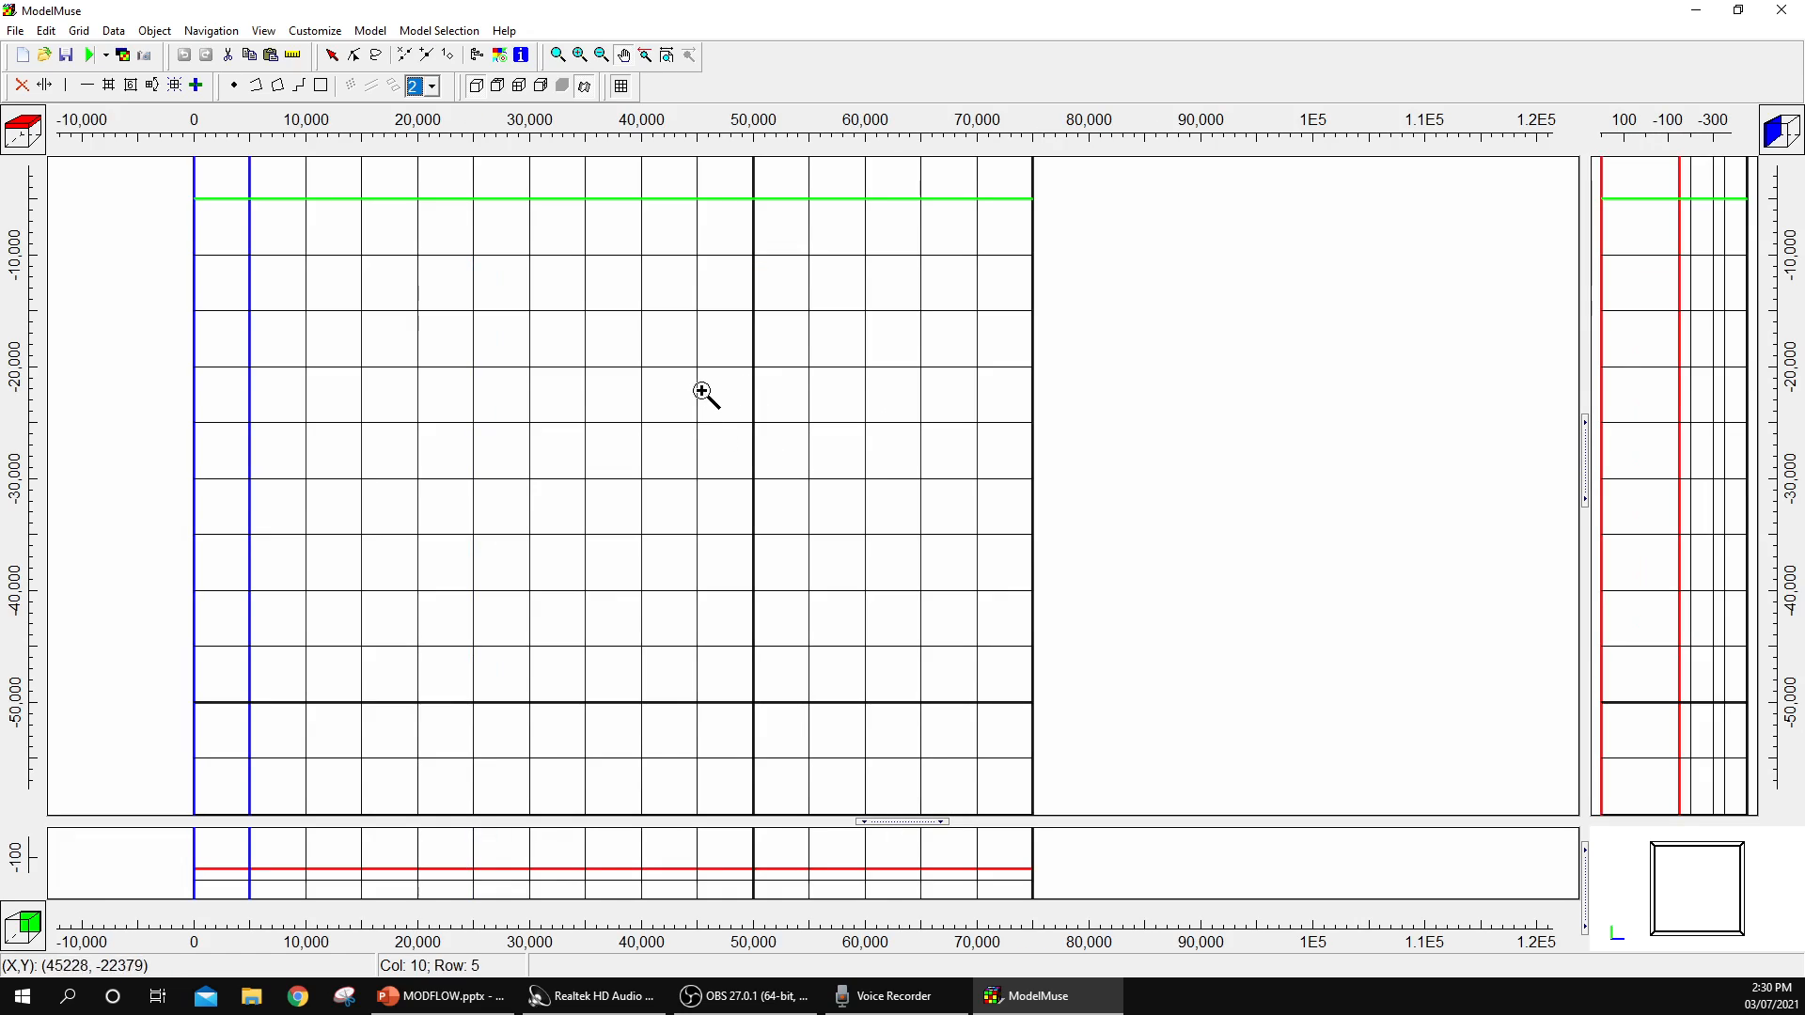
Step: Zoom out and resize the view panes until the whole grid fits in the top, front and side views
scroll(702, 390, "down", 1)
left_click_drag(683, 396, 741, 385)
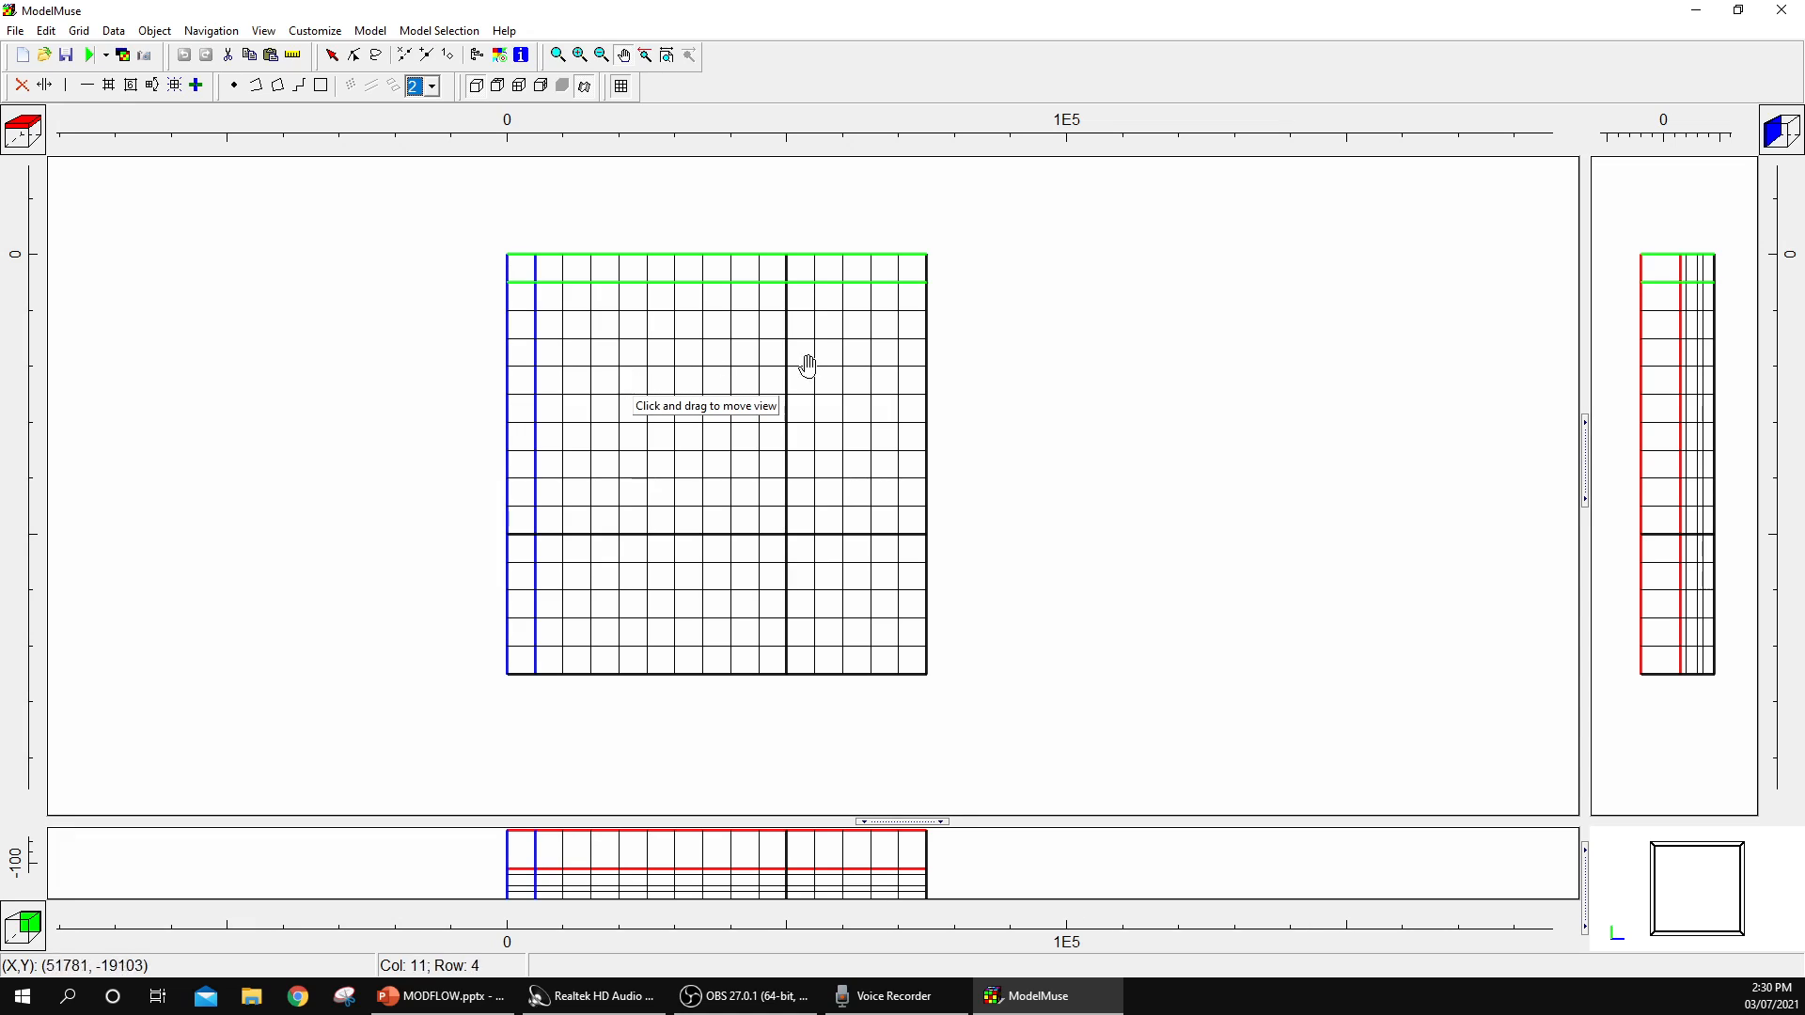
left_click_drag(972, 817, 1008, 679)
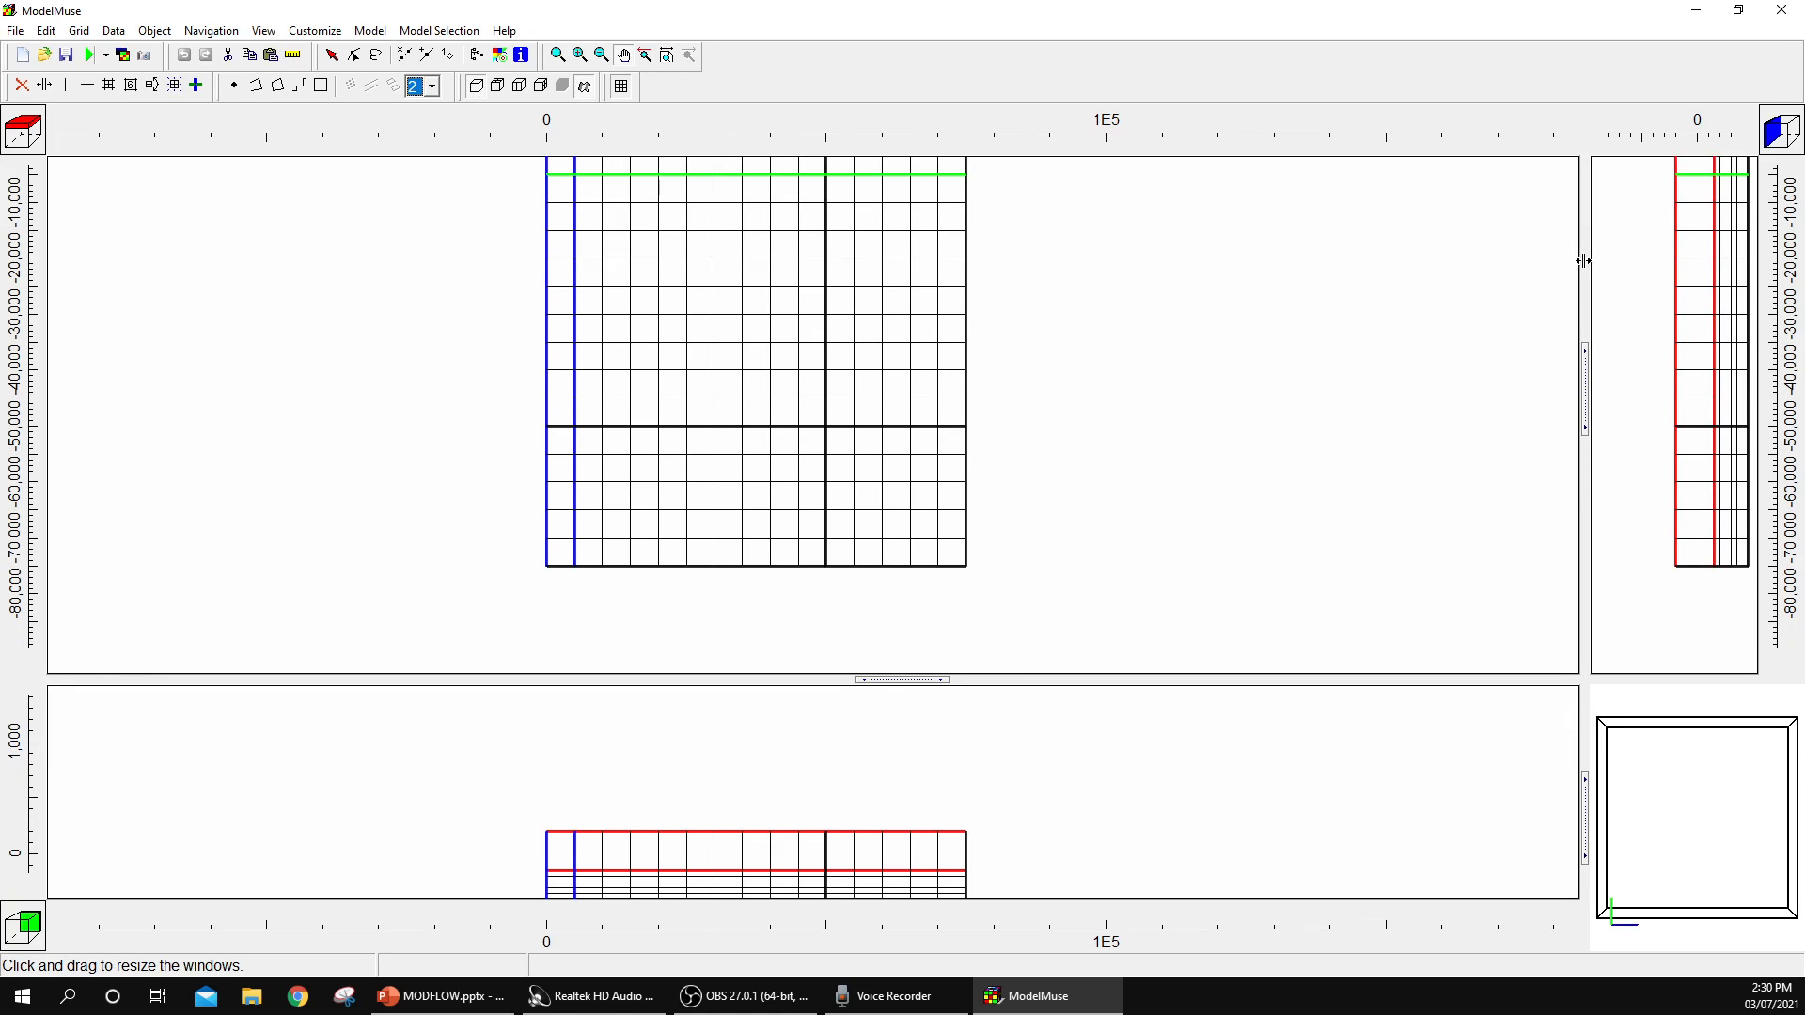
left_click_drag(1580, 270, 1488, 269)
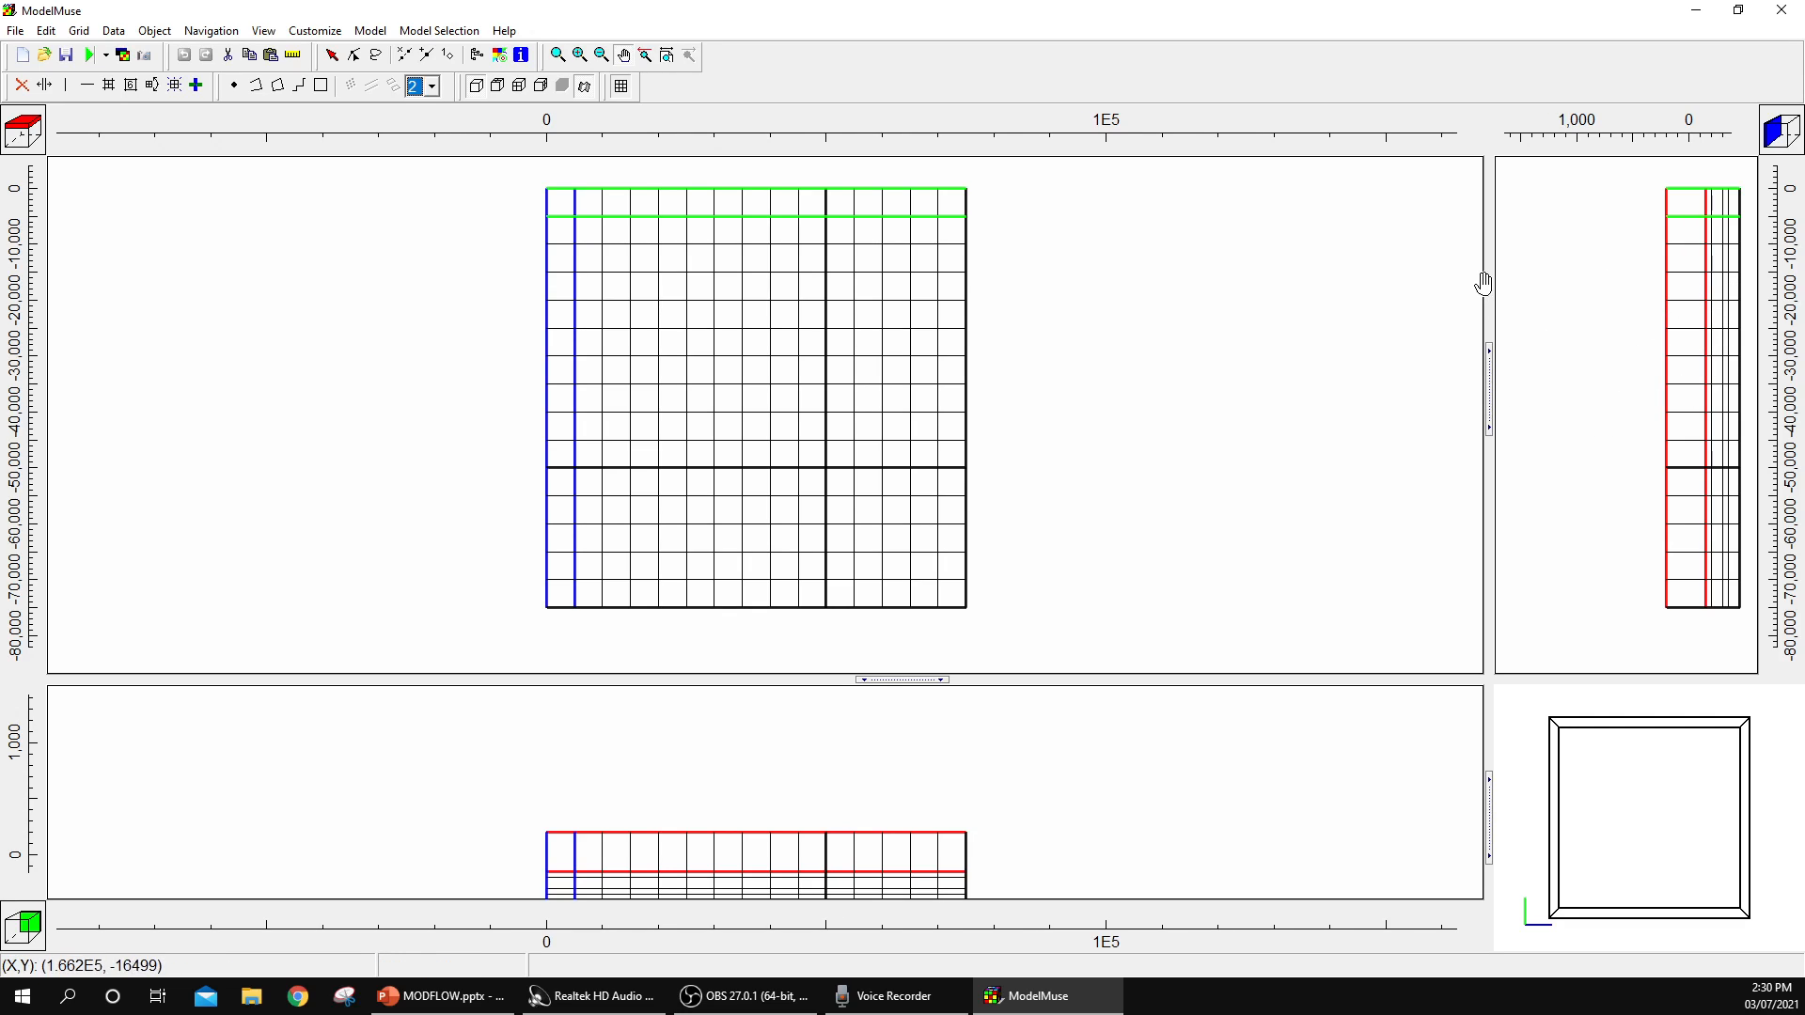
left_click_drag(1487, 282, 1472, 282)
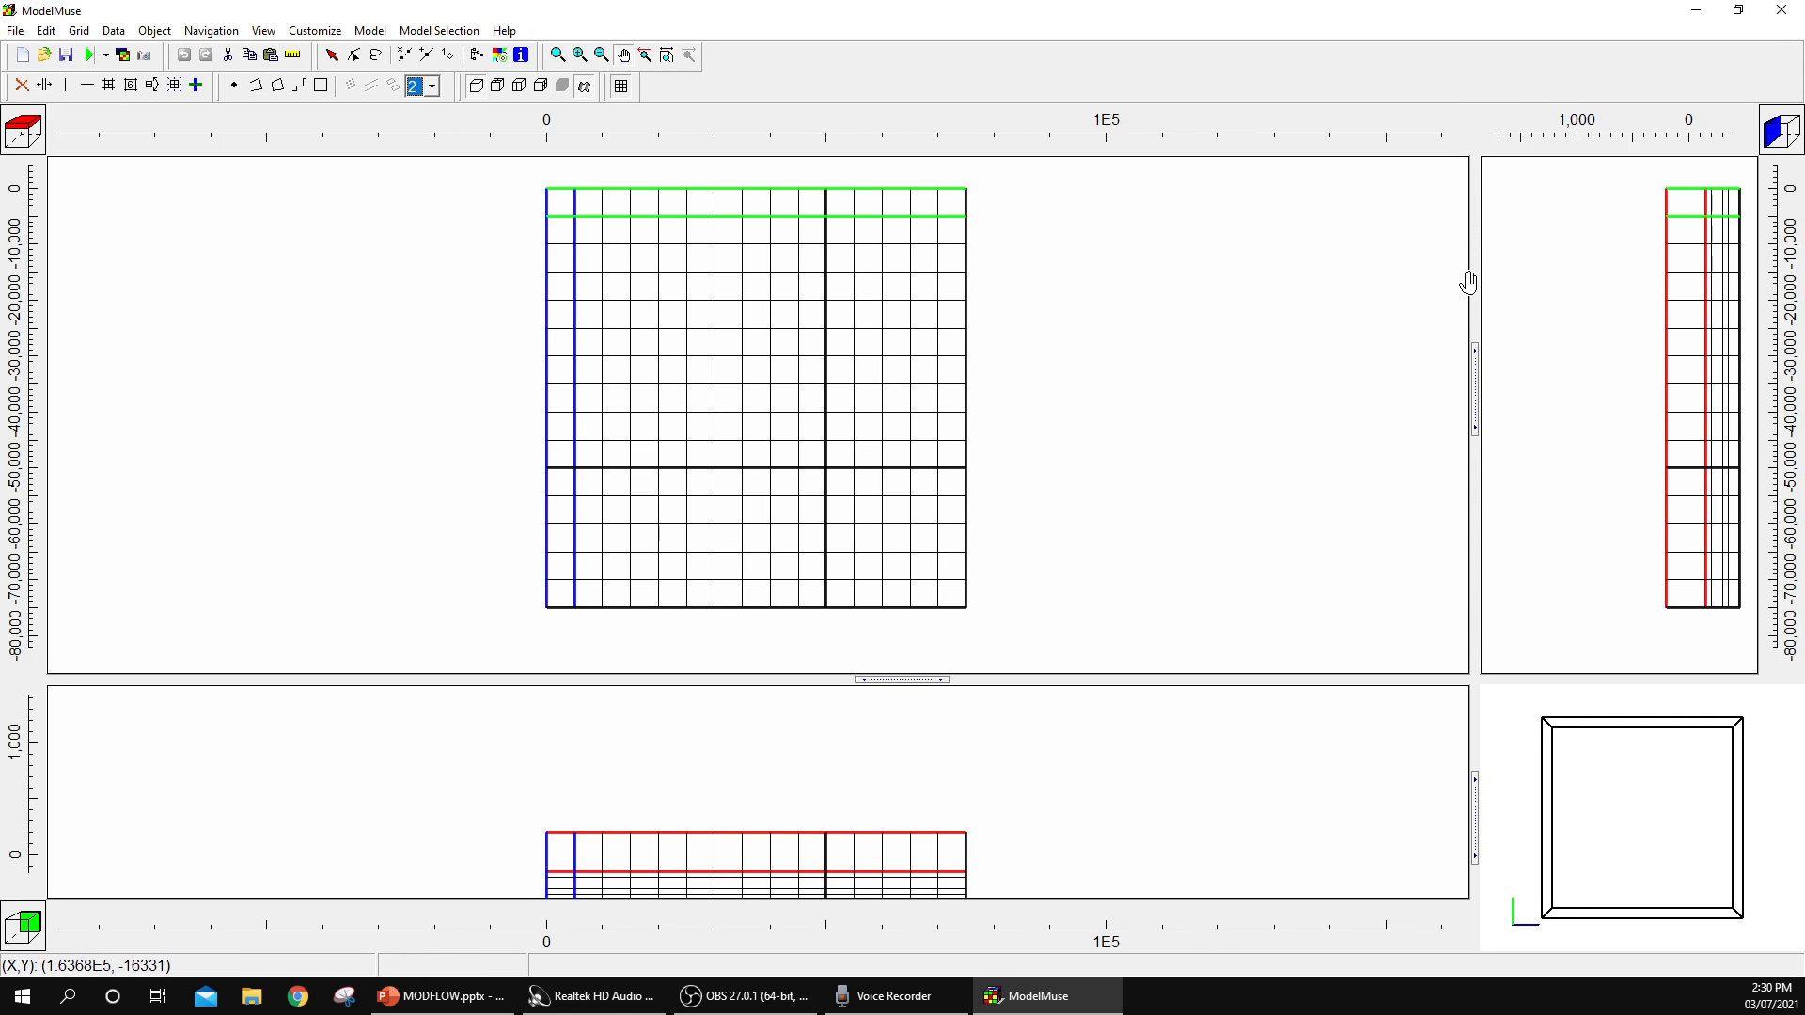
left_click_drag(1031, 680, 1039, 643)
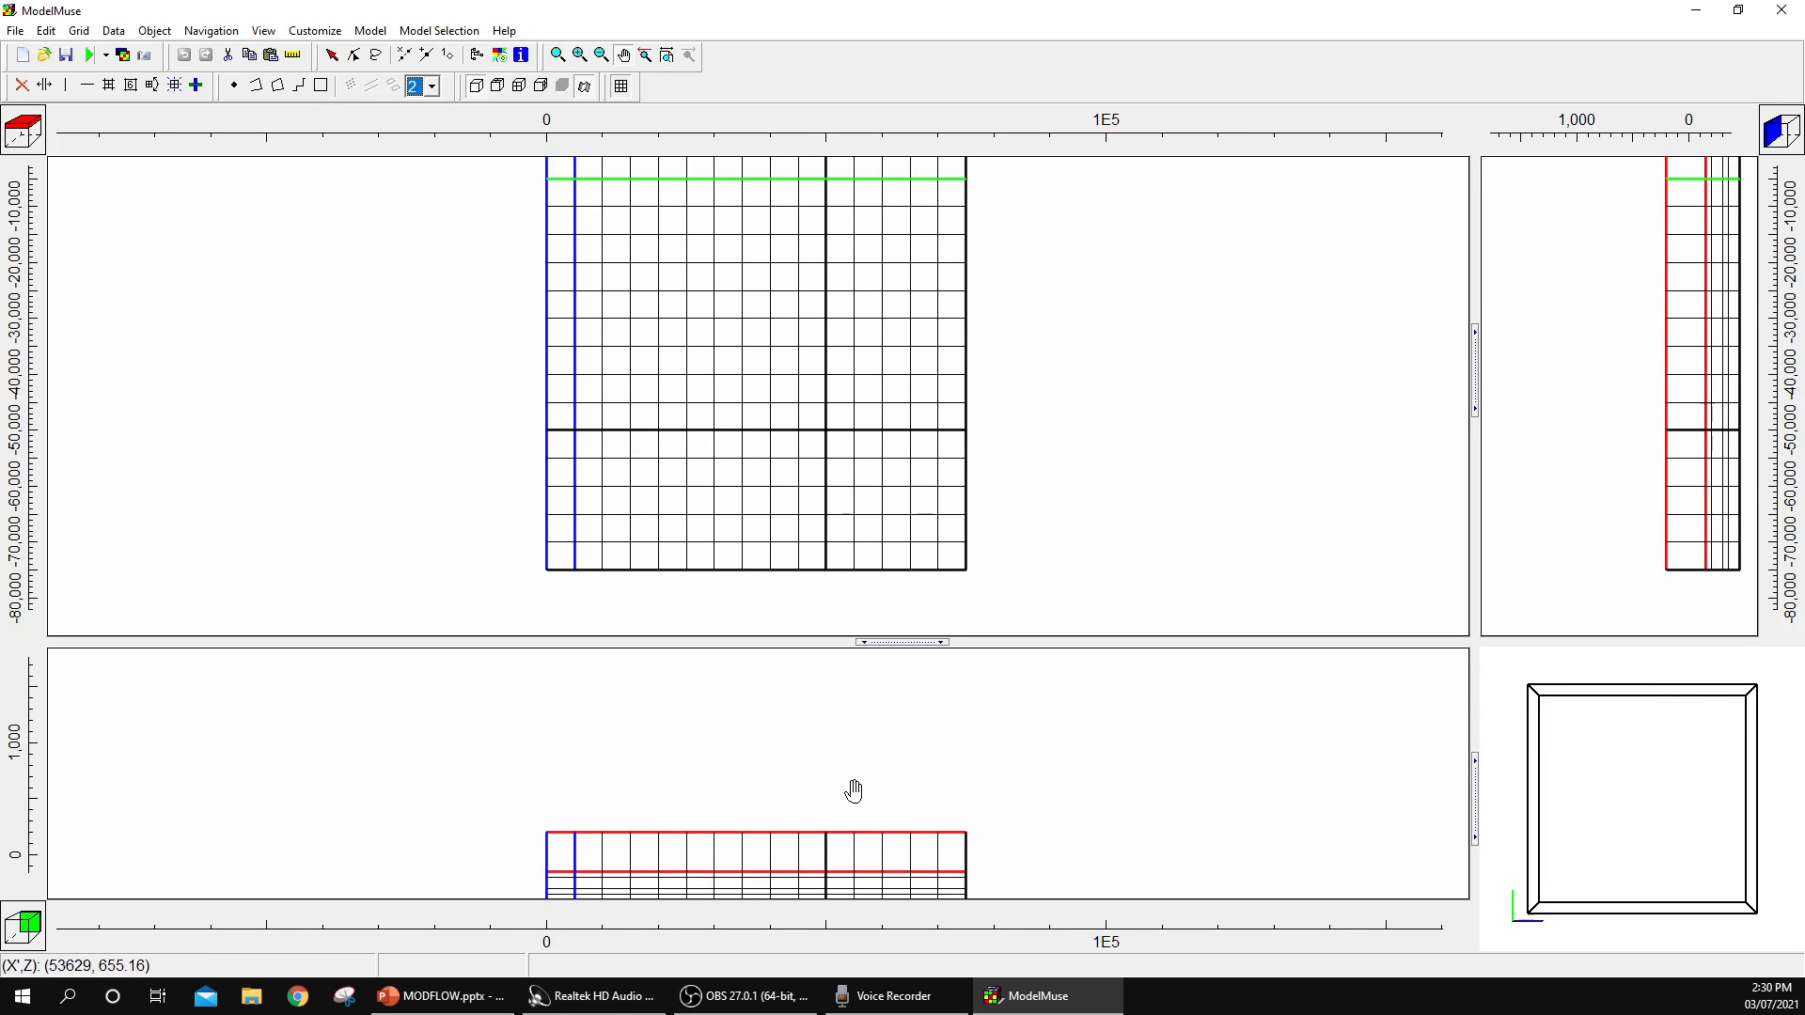
left_click_drag(979, 882, 931, 765)
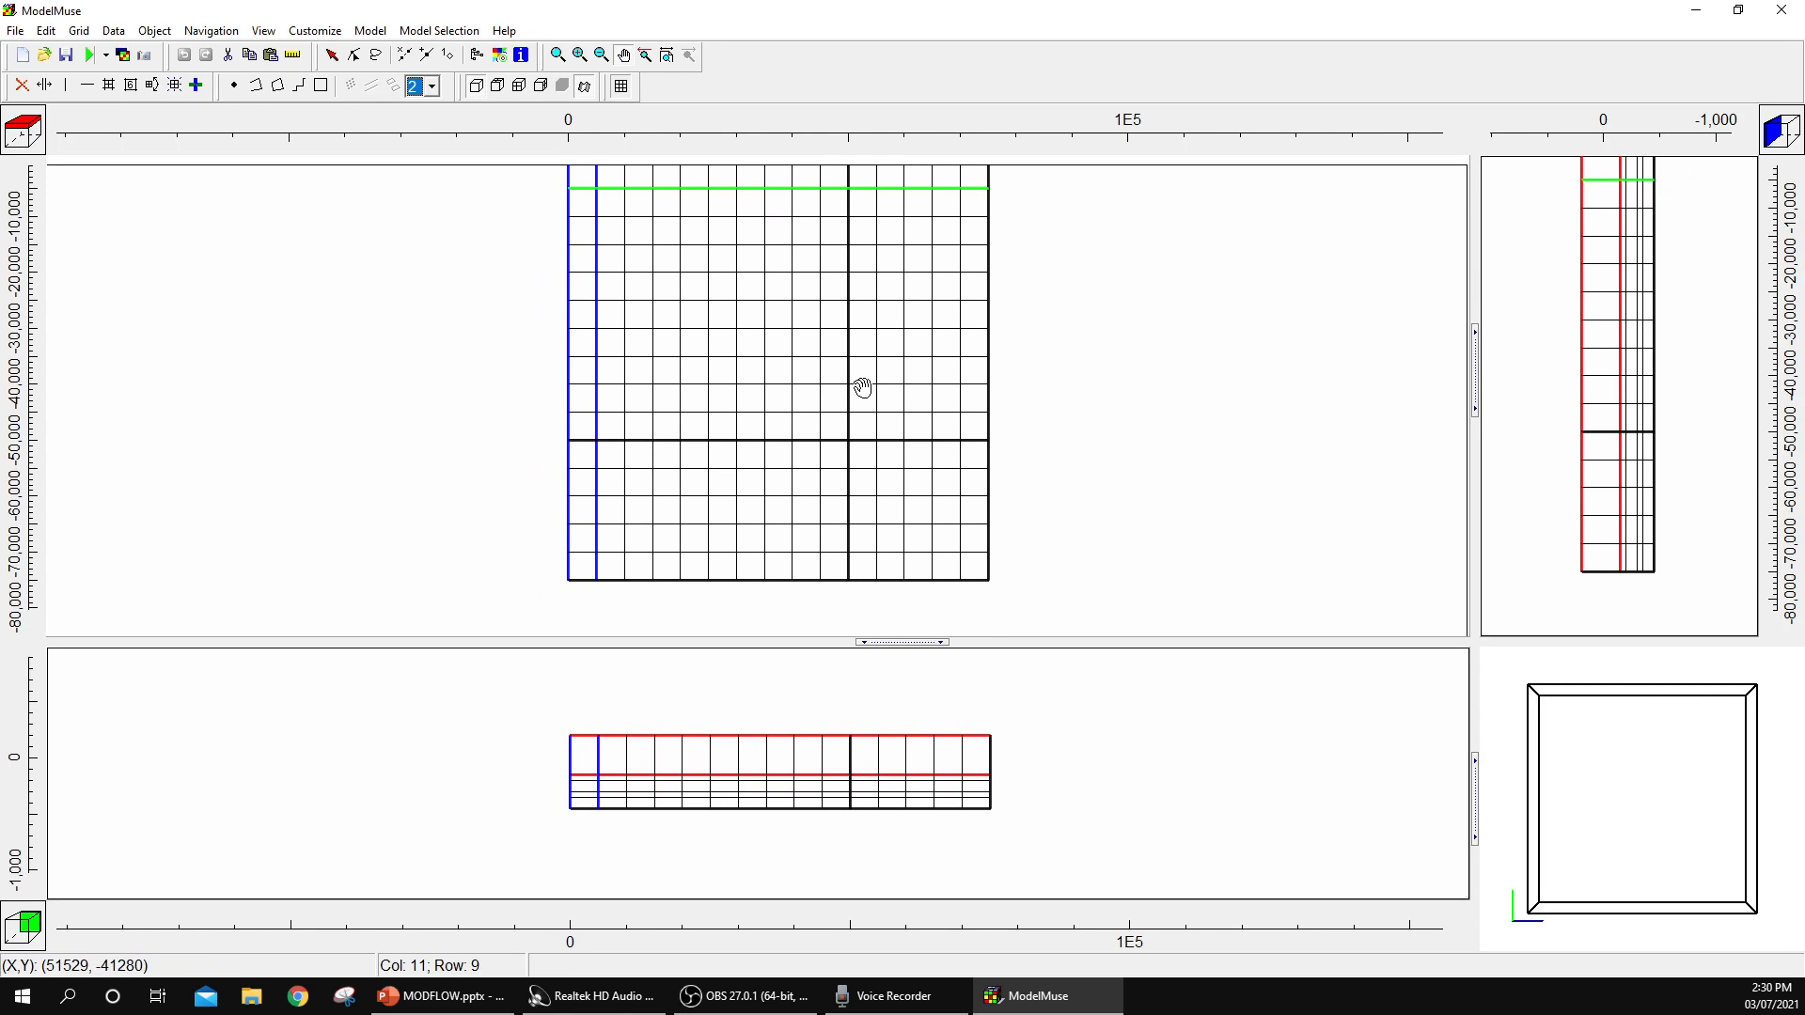
left_click_drag(994, 643, 989, 672)
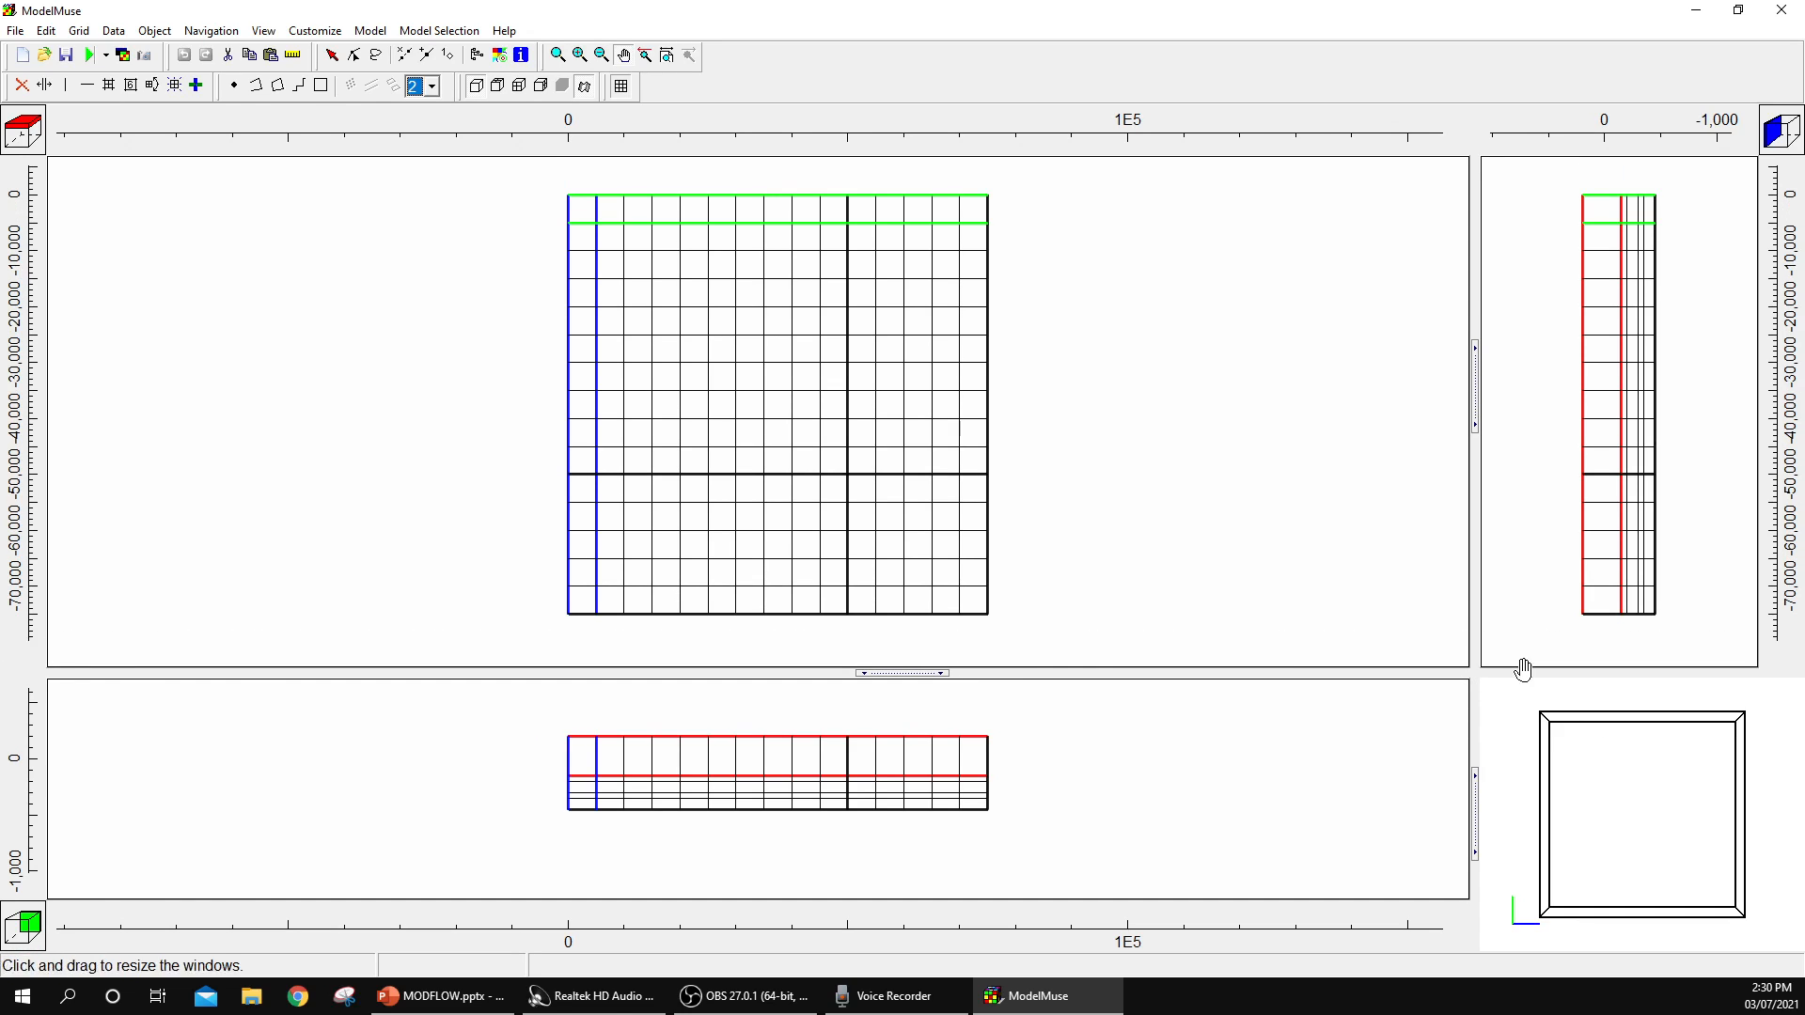
Step: Enlarge the 3D view pane and rotate the model to an oblique view showing its thickness
left_click_drag(1474, 671, 1241, 545)
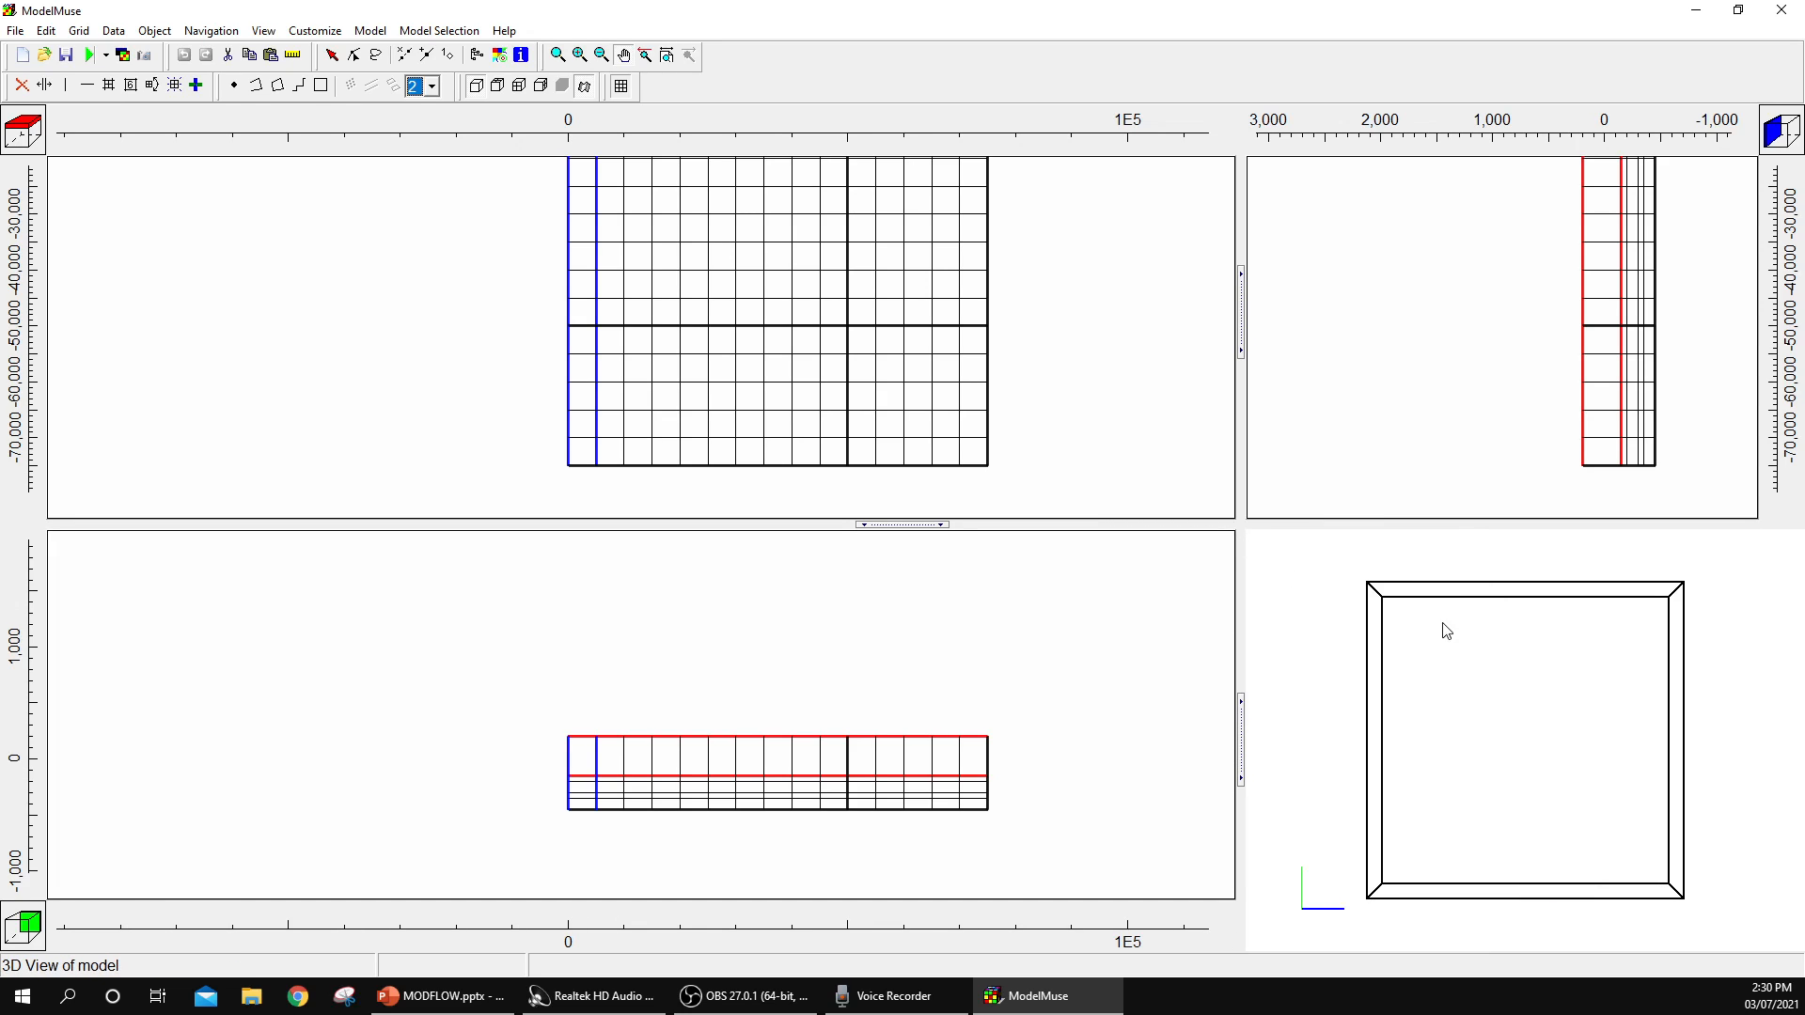
left_click_drag(1446, 630, 1527, 750)
left_click_drag(1528, 661, 1572, 645)
left_click_drag(1589, 723, 1499, 757)
mouse_move(1552, 645)
left_mouse_down()
mouse_move(1519, 696)
mouse_move(1533, 639)
mouse_move(1547, 646)
left_mouse_up()
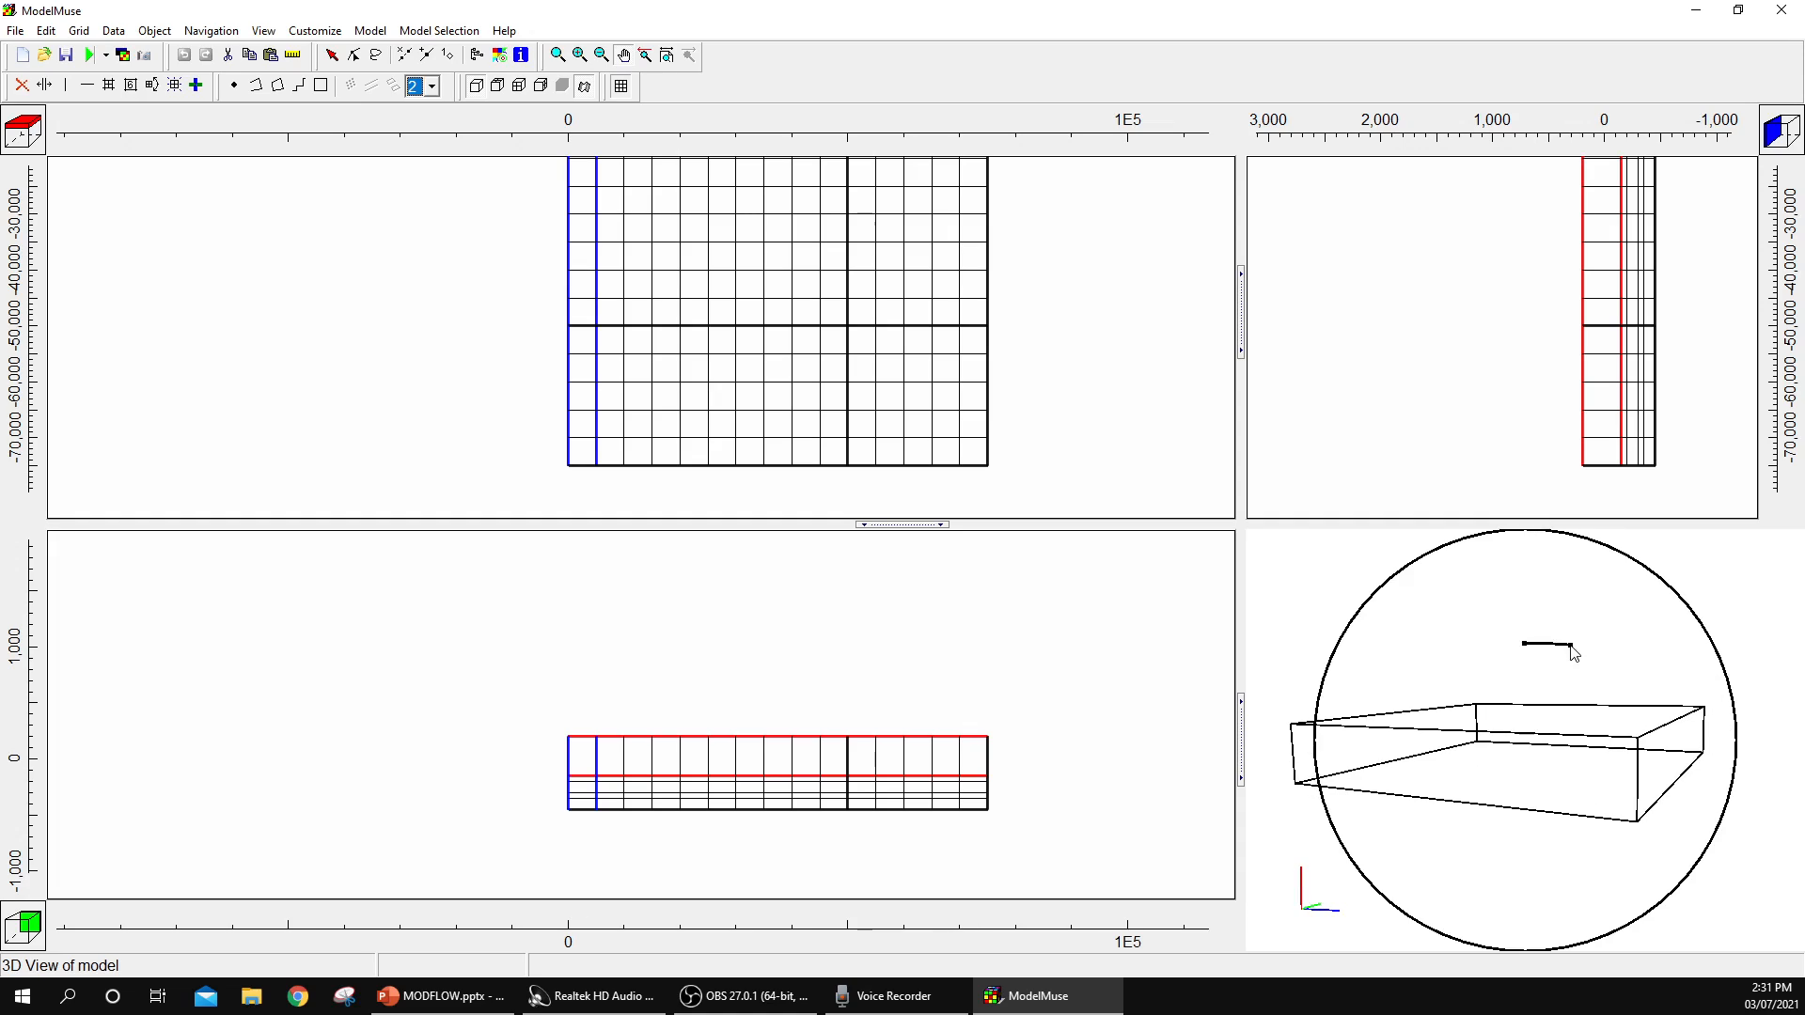
Step: Step the selected layer up and down through the grid's layers, ending on layer 2
left_click(18, 138)
left_click(20, 142)
left_click(22, 146)
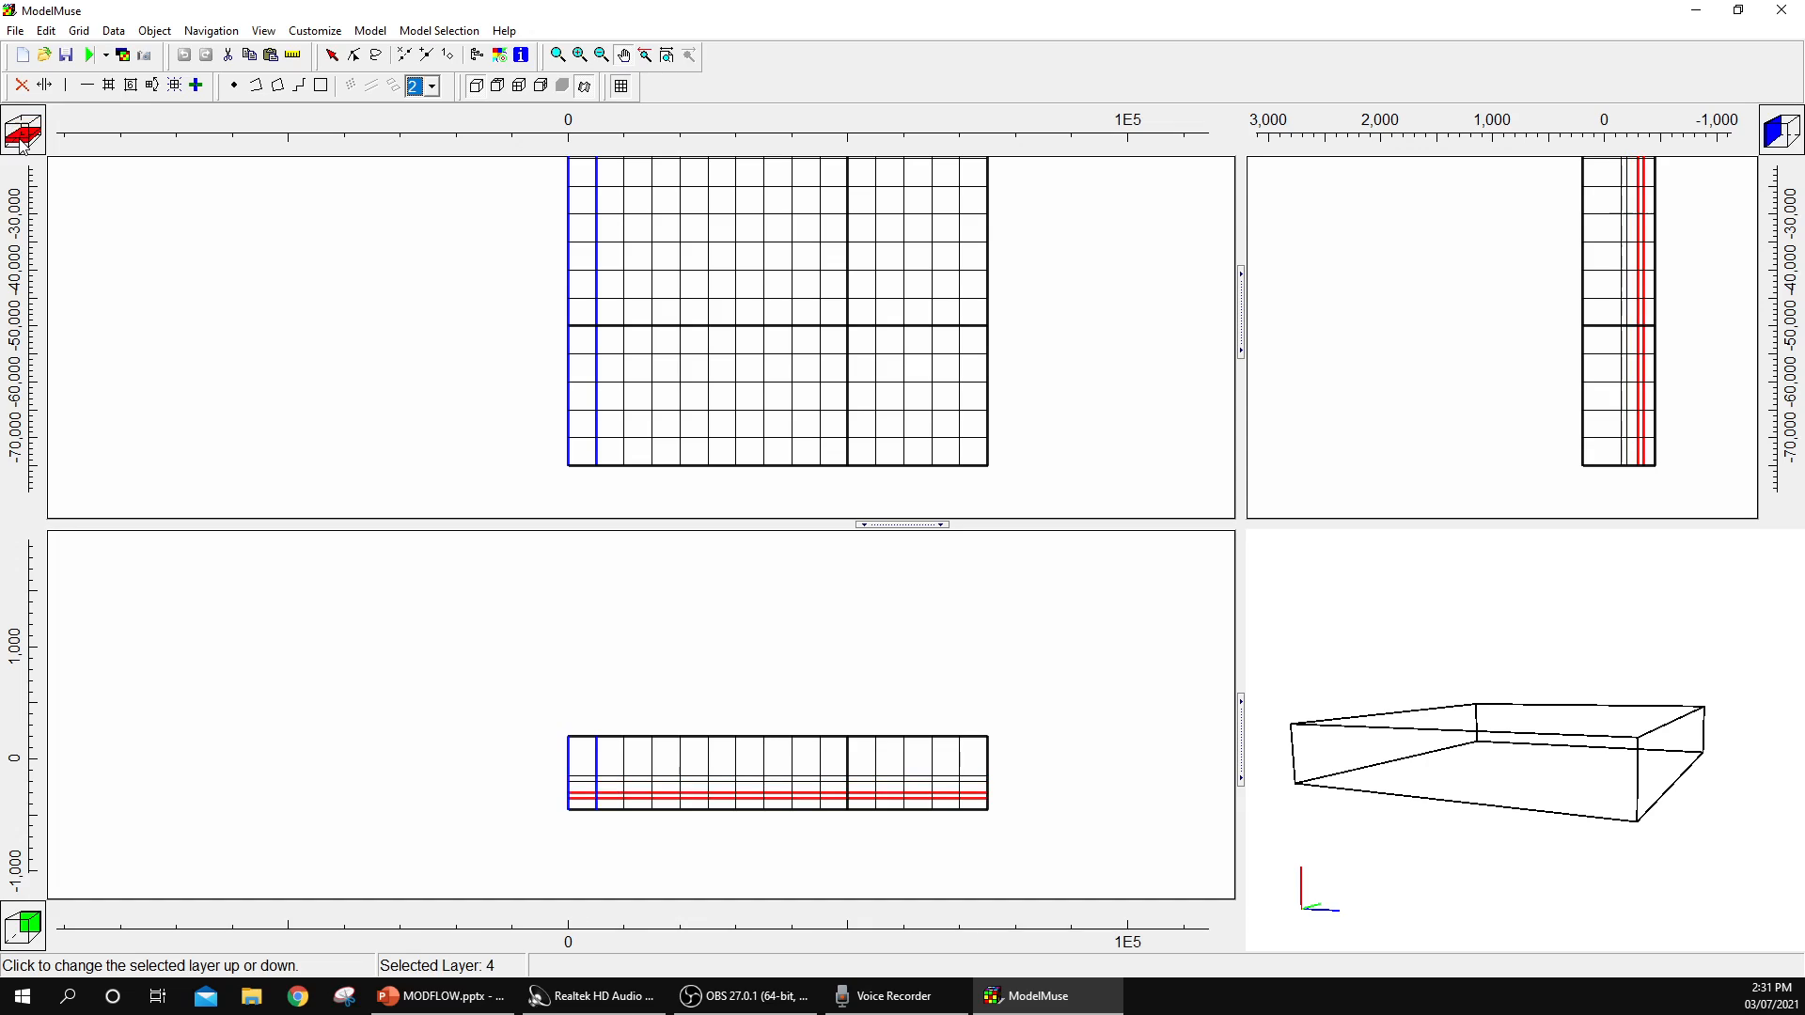
left_click(23, 149)
left_click(25, 140)
left_click(24, 139)
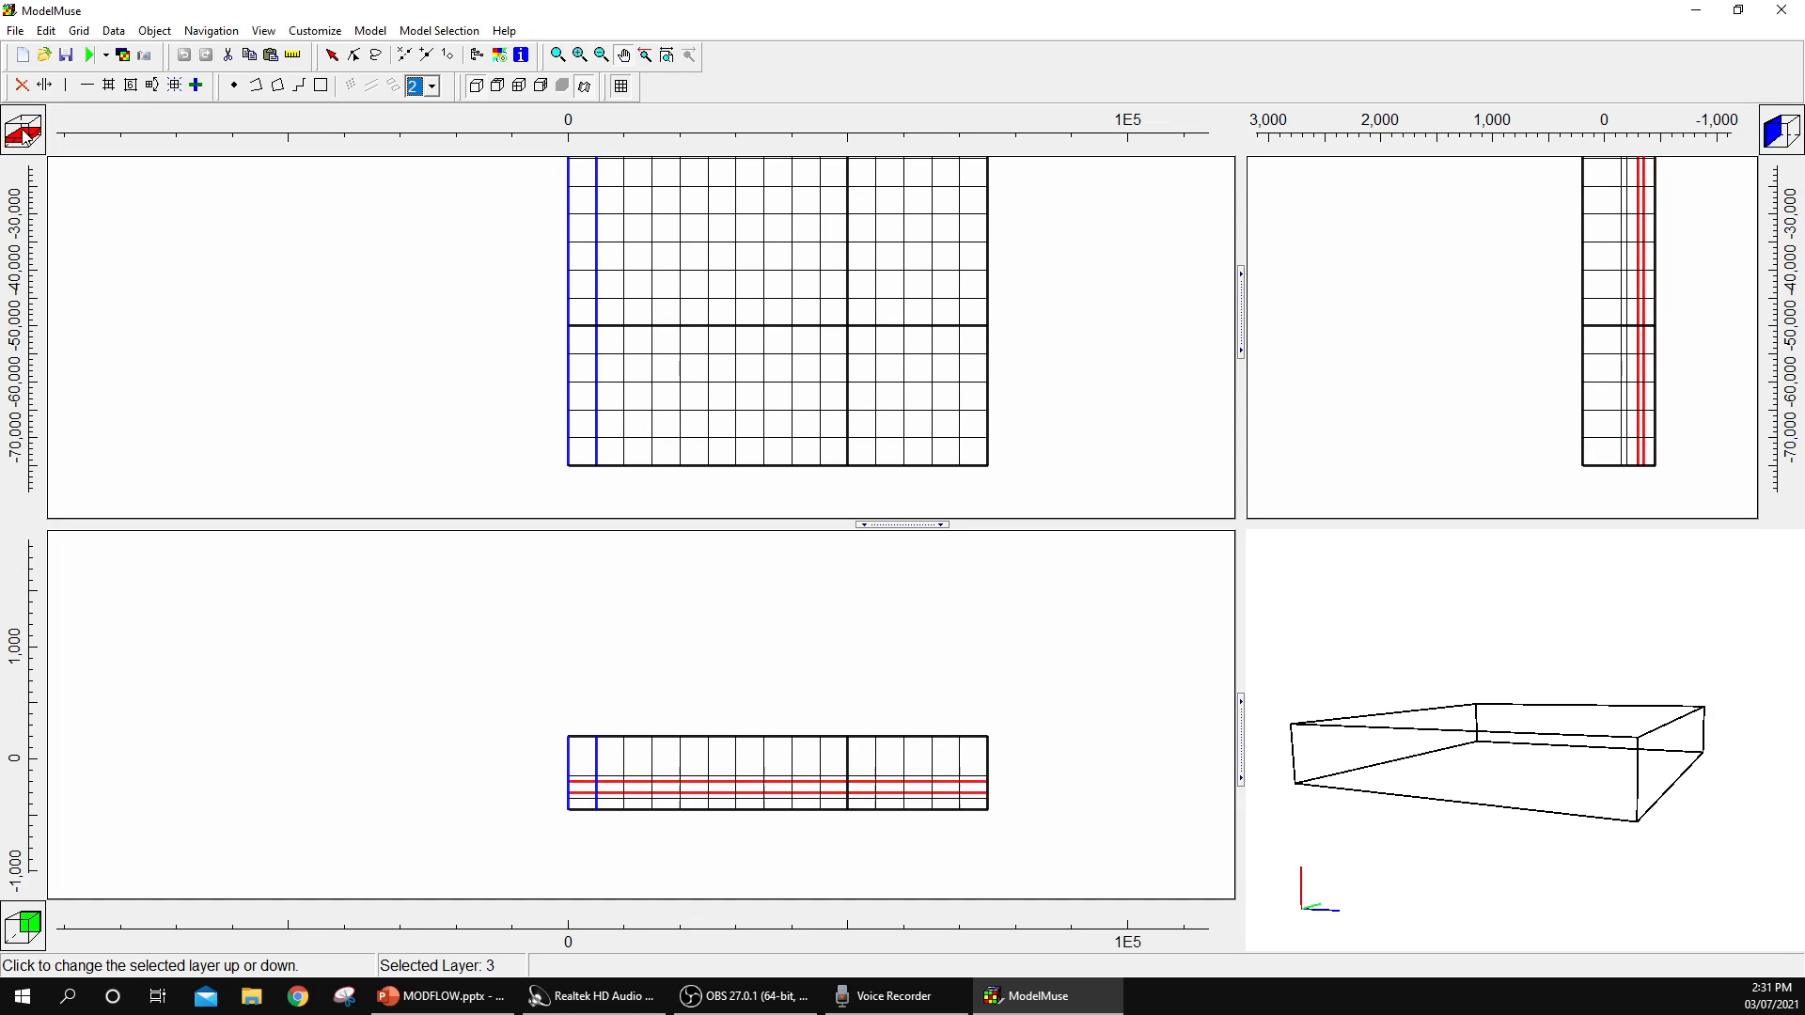
left_click(21, 137)
left_click(19, 135)
left_click(21, 143)
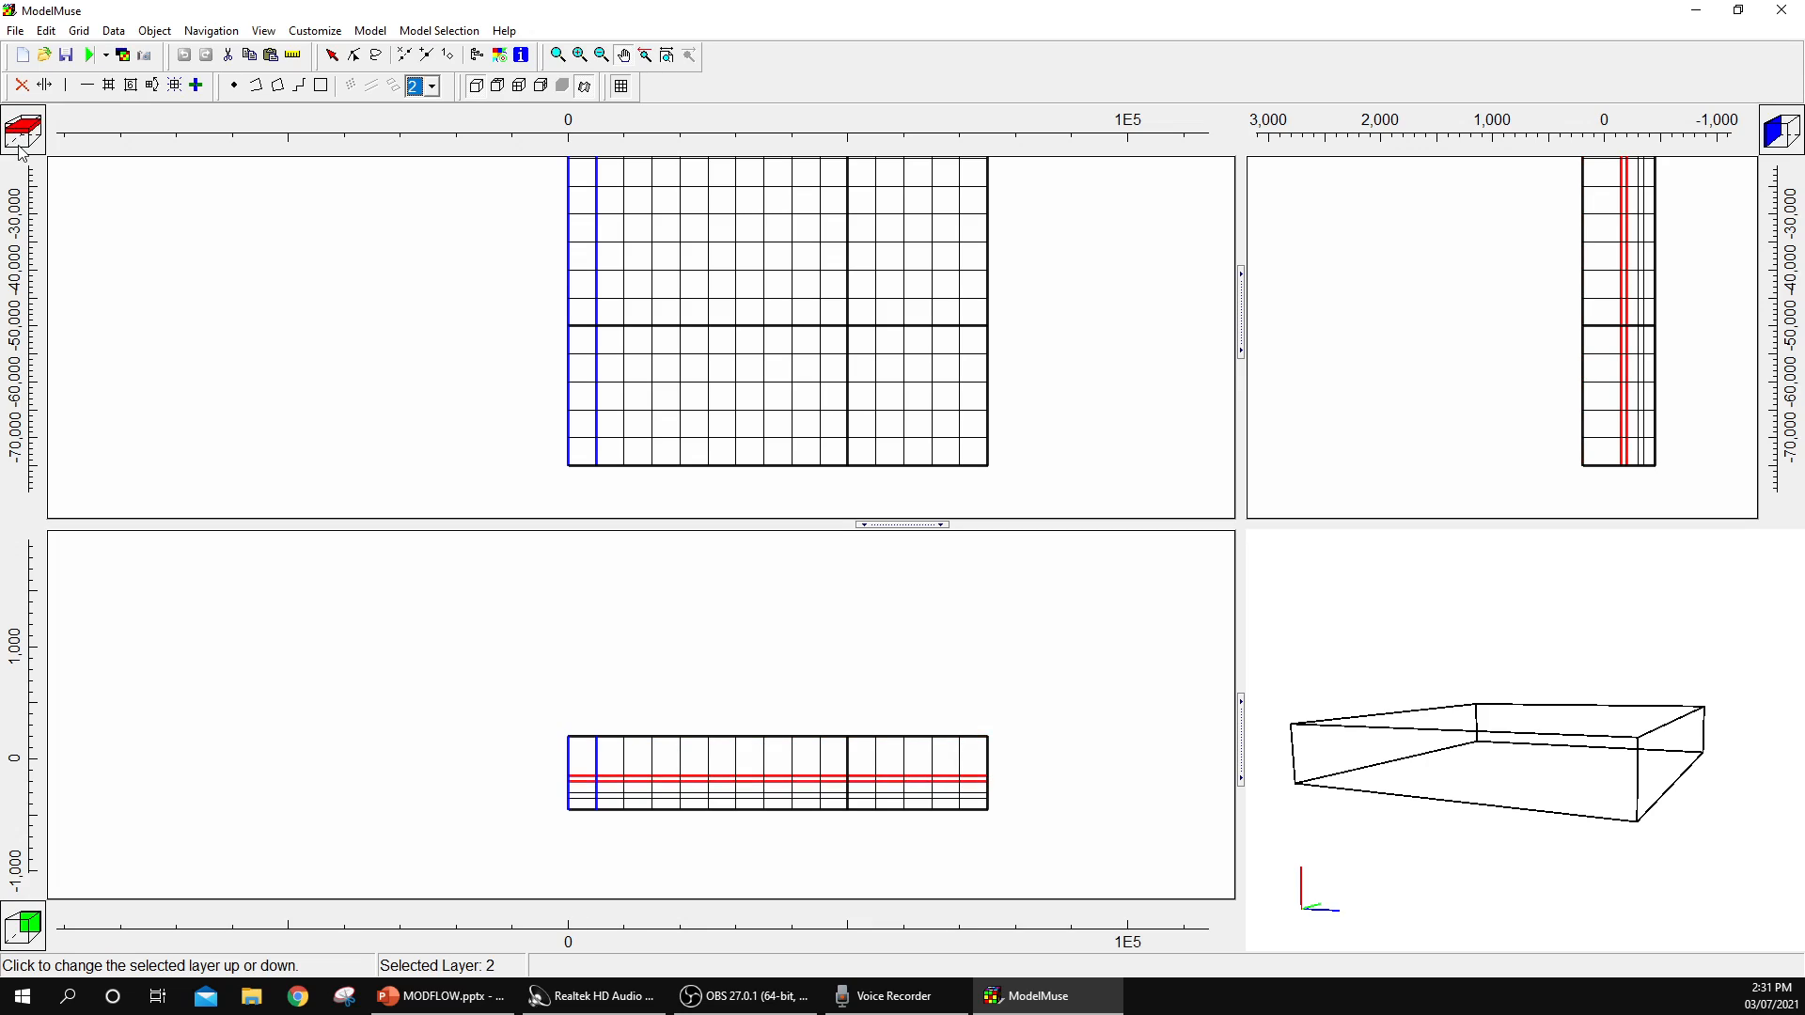
left_click(20, 143)
left_click(19, 135)
Step: Tilt the 3D model and shrink the front, side and 3D panes to give the top view most of the space
left_click_drag(1618, 686, 1557, 720)
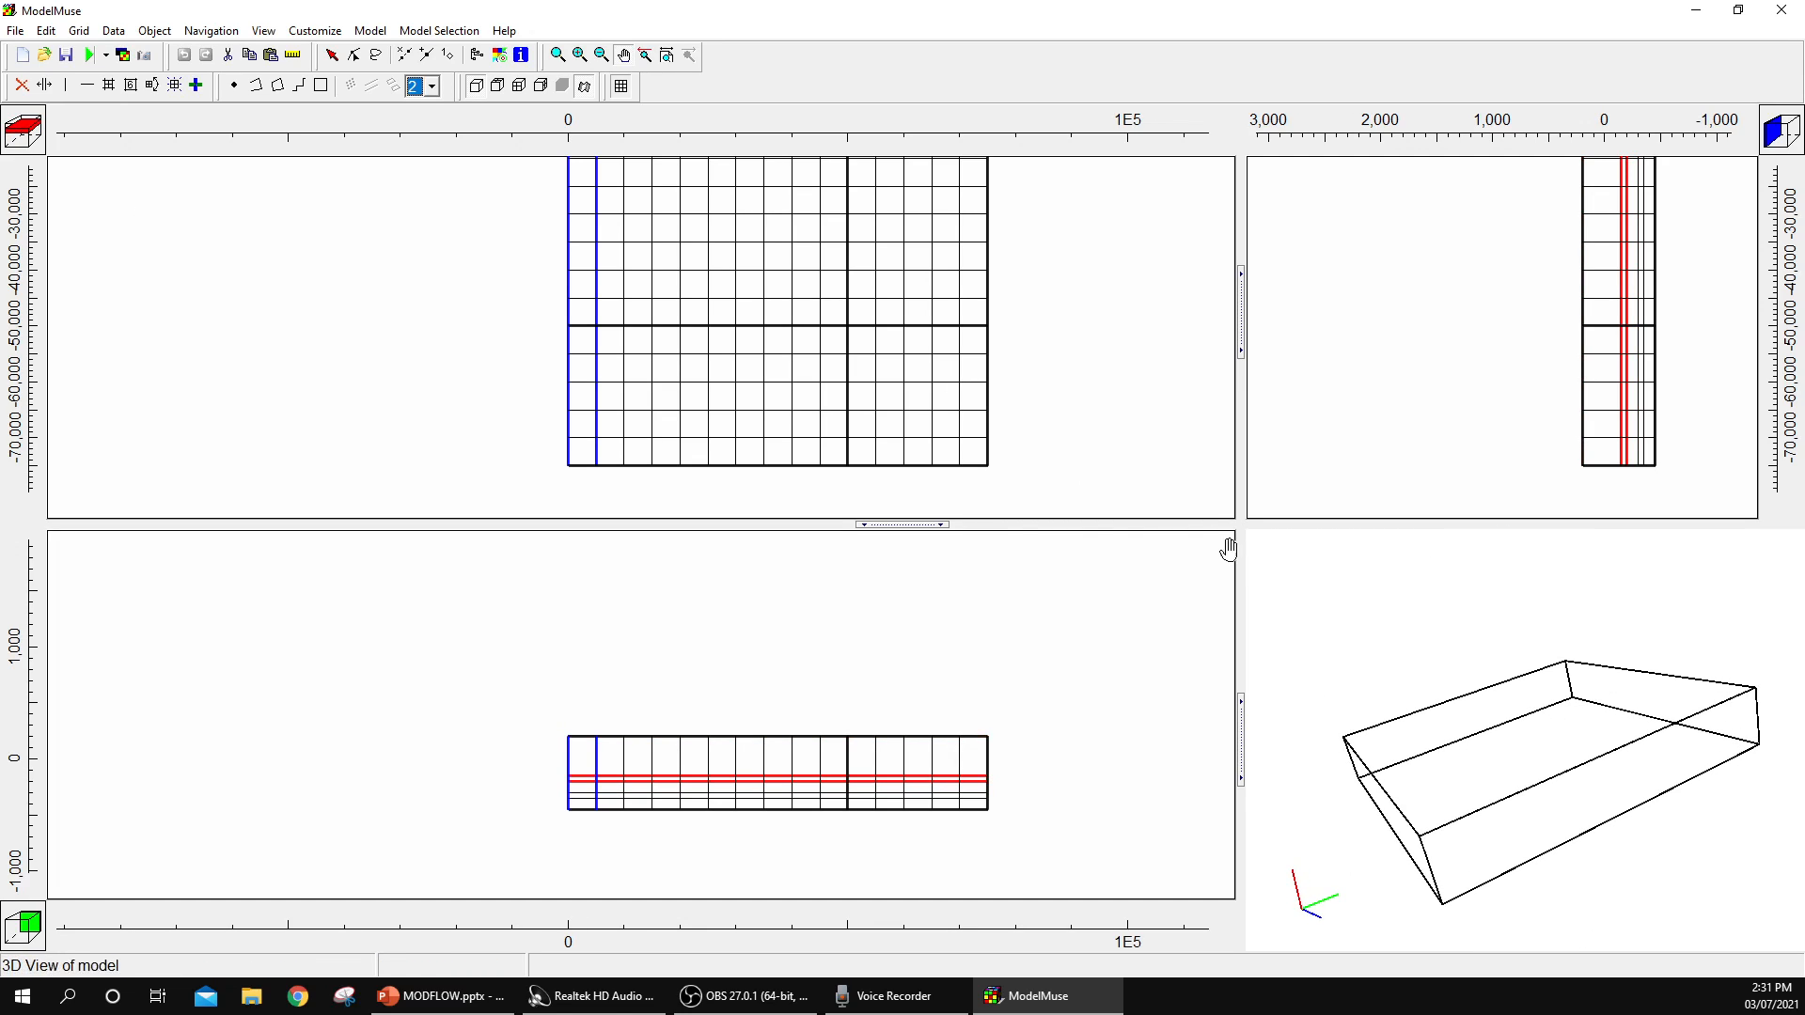
left_click_drag(968, 524, 966, 709)
left_click_drag(1465, 508, 1514, 504)
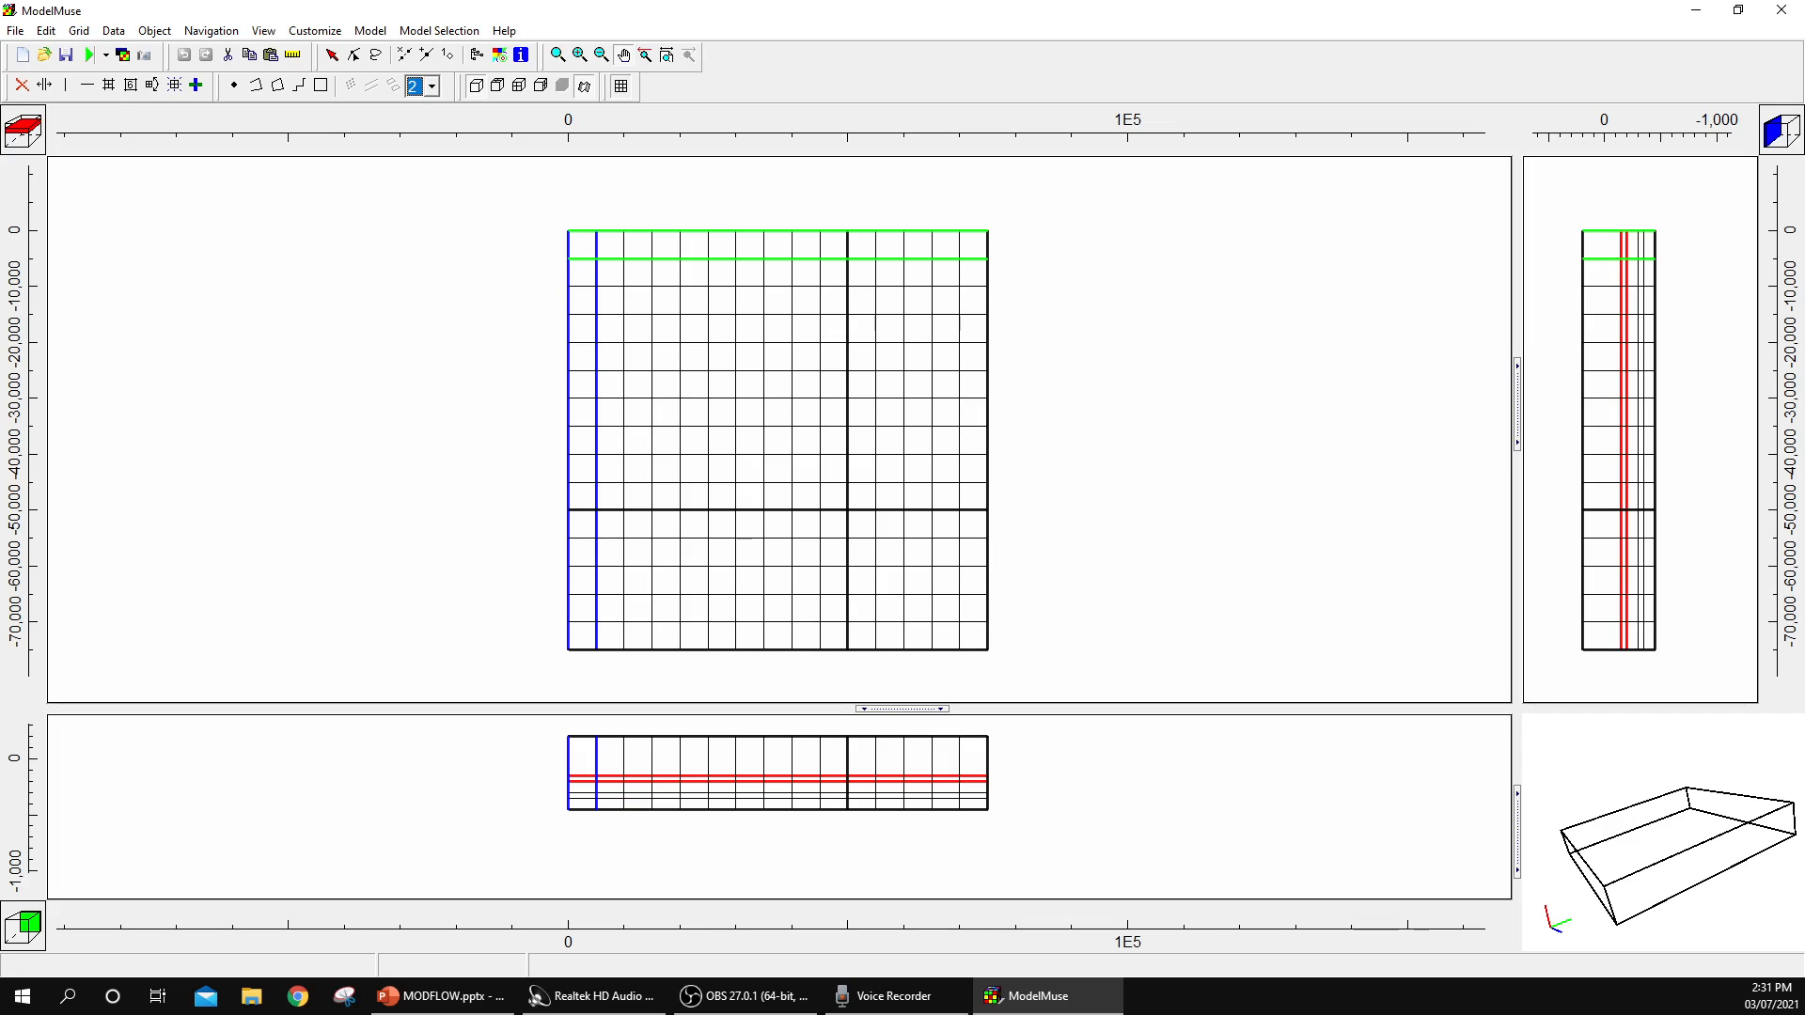
Step: Examine the grid in the top view, including the cells around the first row and column at closer zoom
key("alt+Tab")
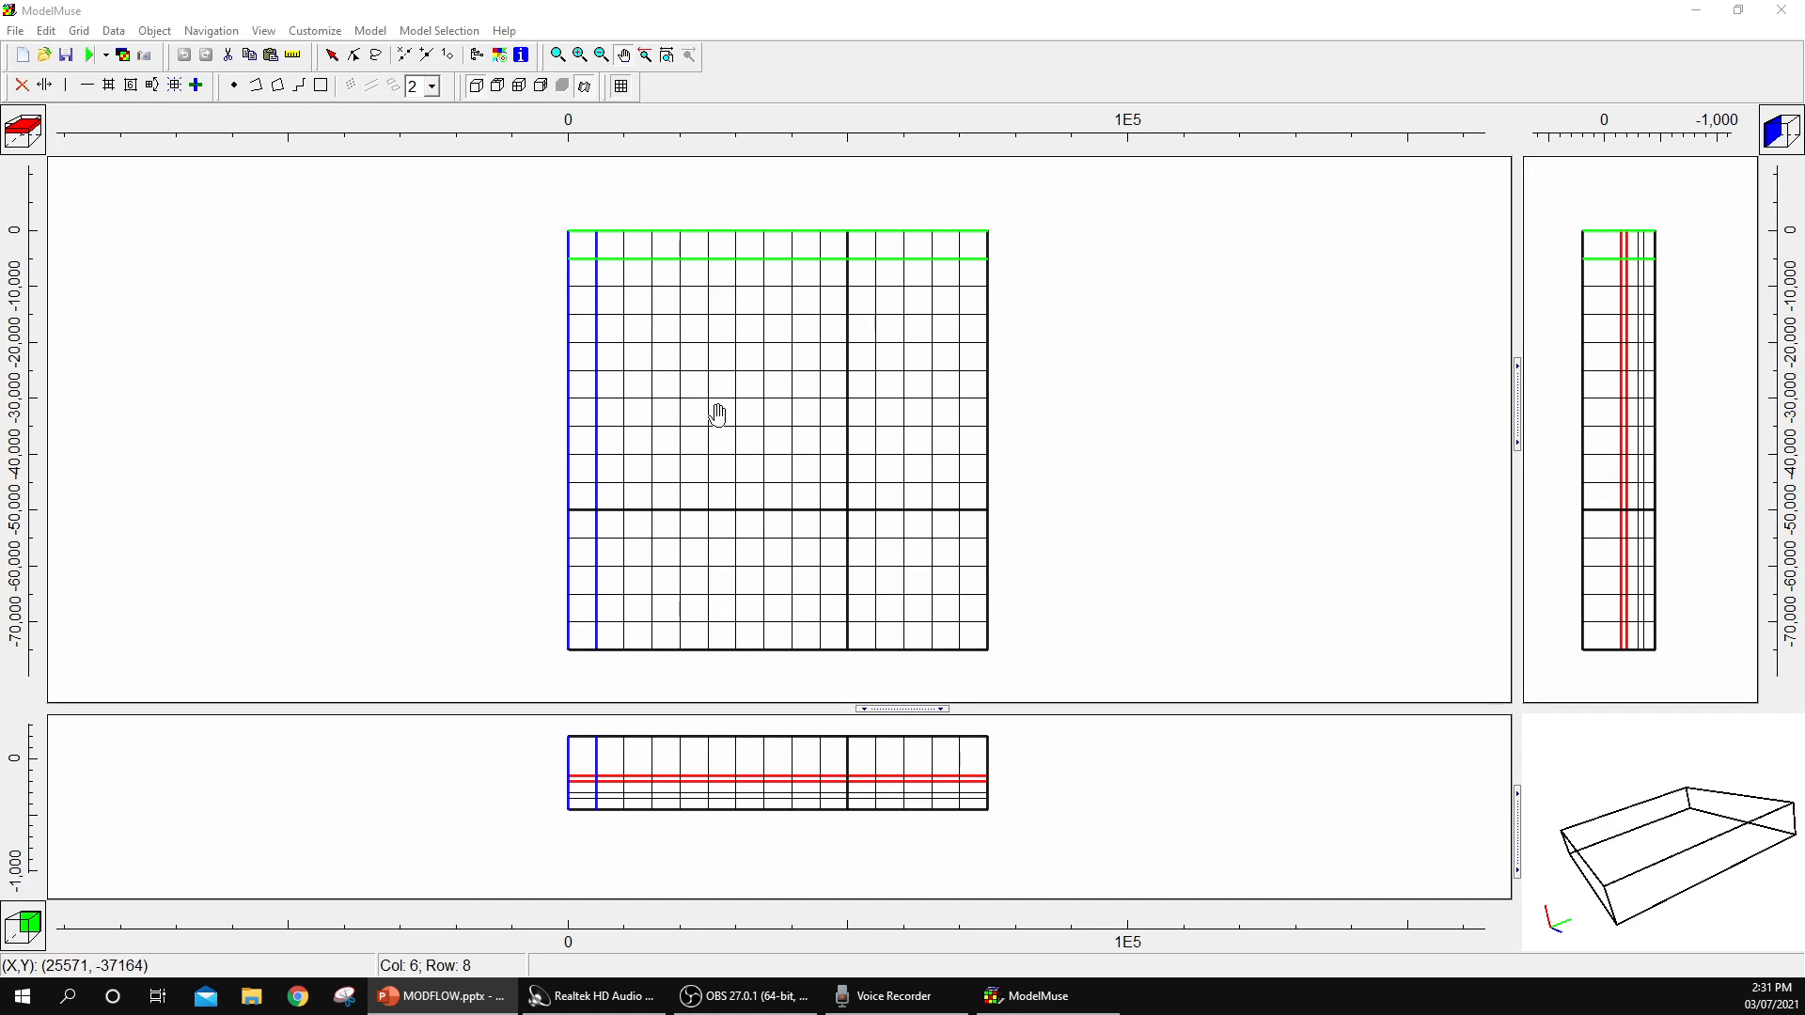
left_click_drag(765, 456, 787, 436)
left_click_drag(840, 369, 839, 376)
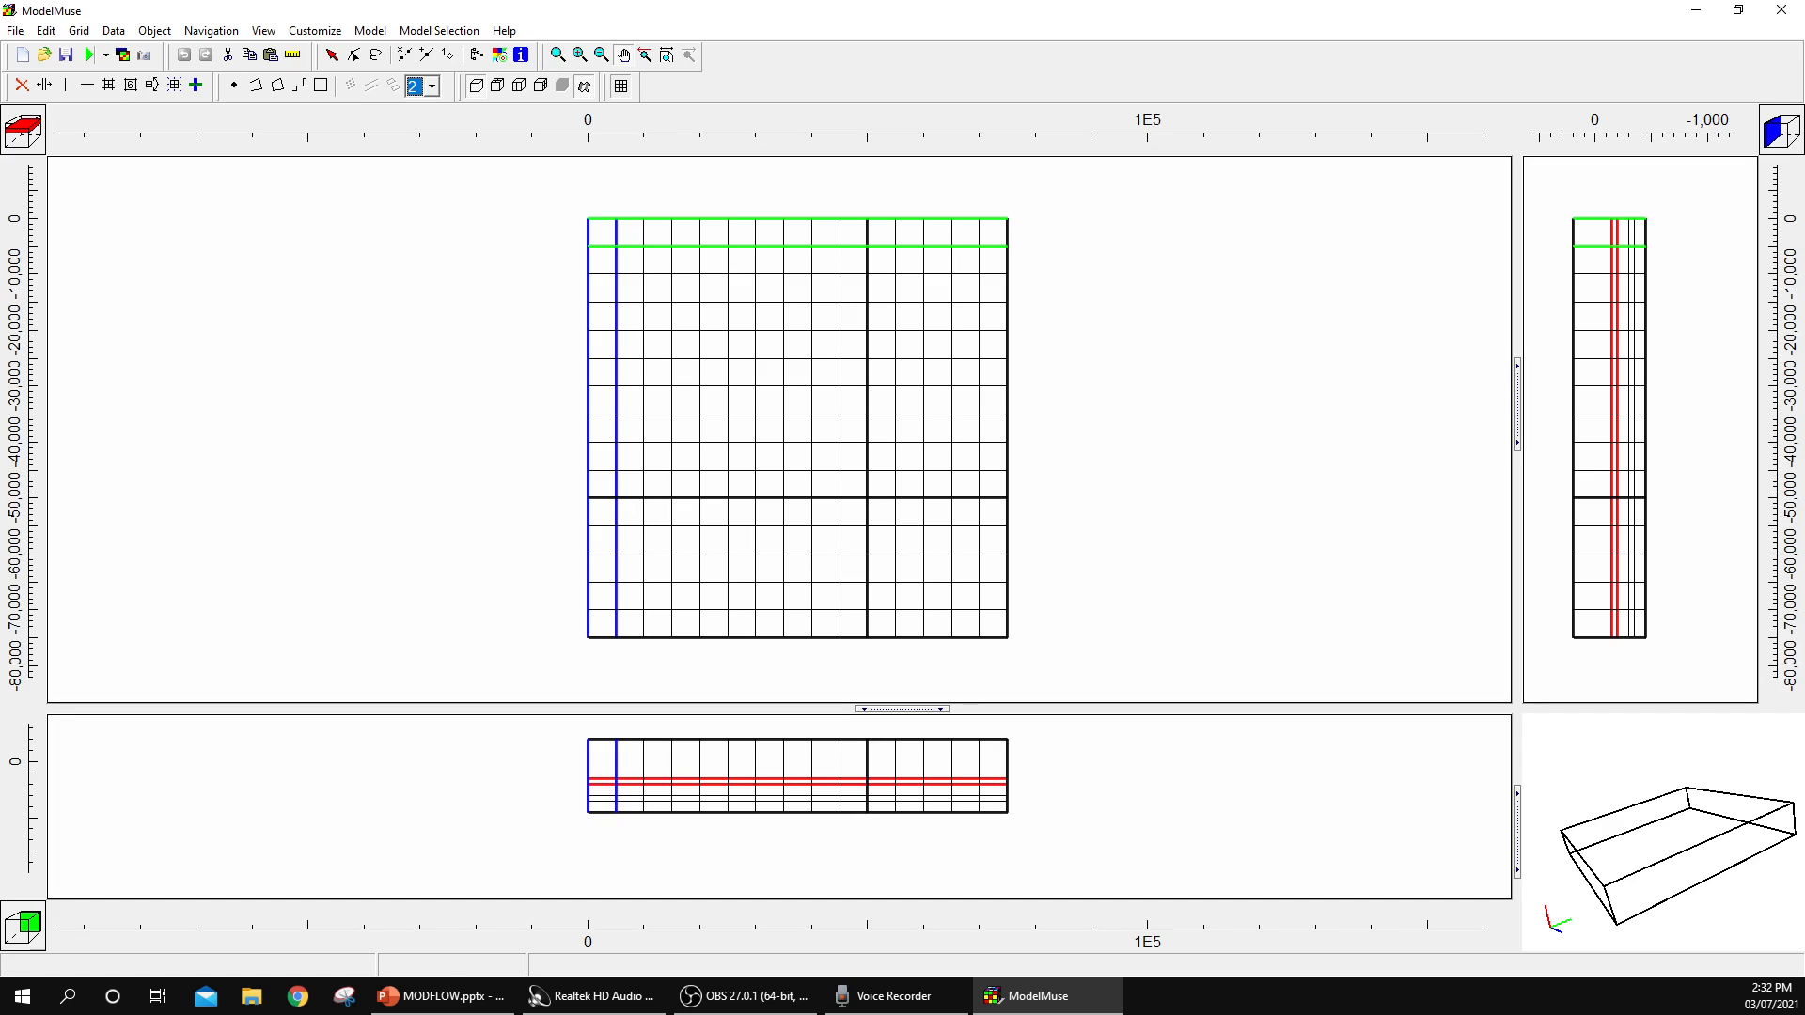
mouse_move(644, 242)
left_mouse_down()
mouse_move(617, 270)
mouse_move(625, 252)
left_mouse_up()
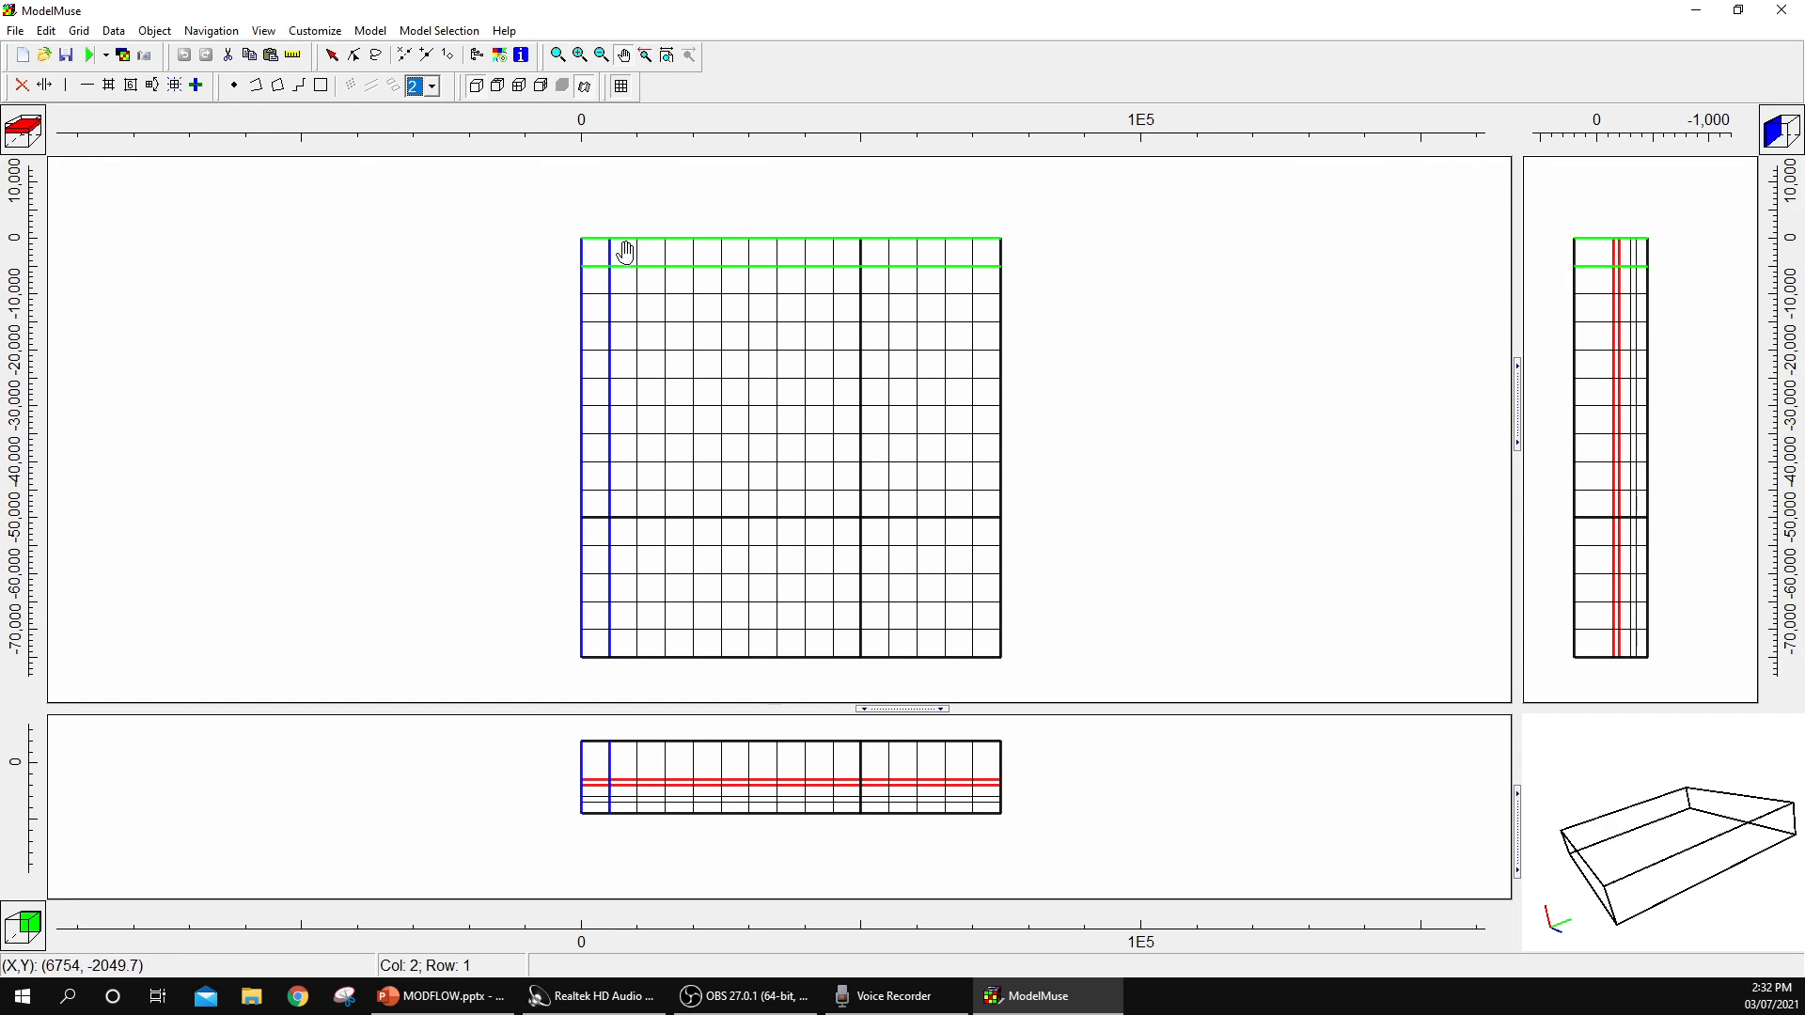
scroll(622, 251, "up", 3)
scroll(632, 264, "down", 1)
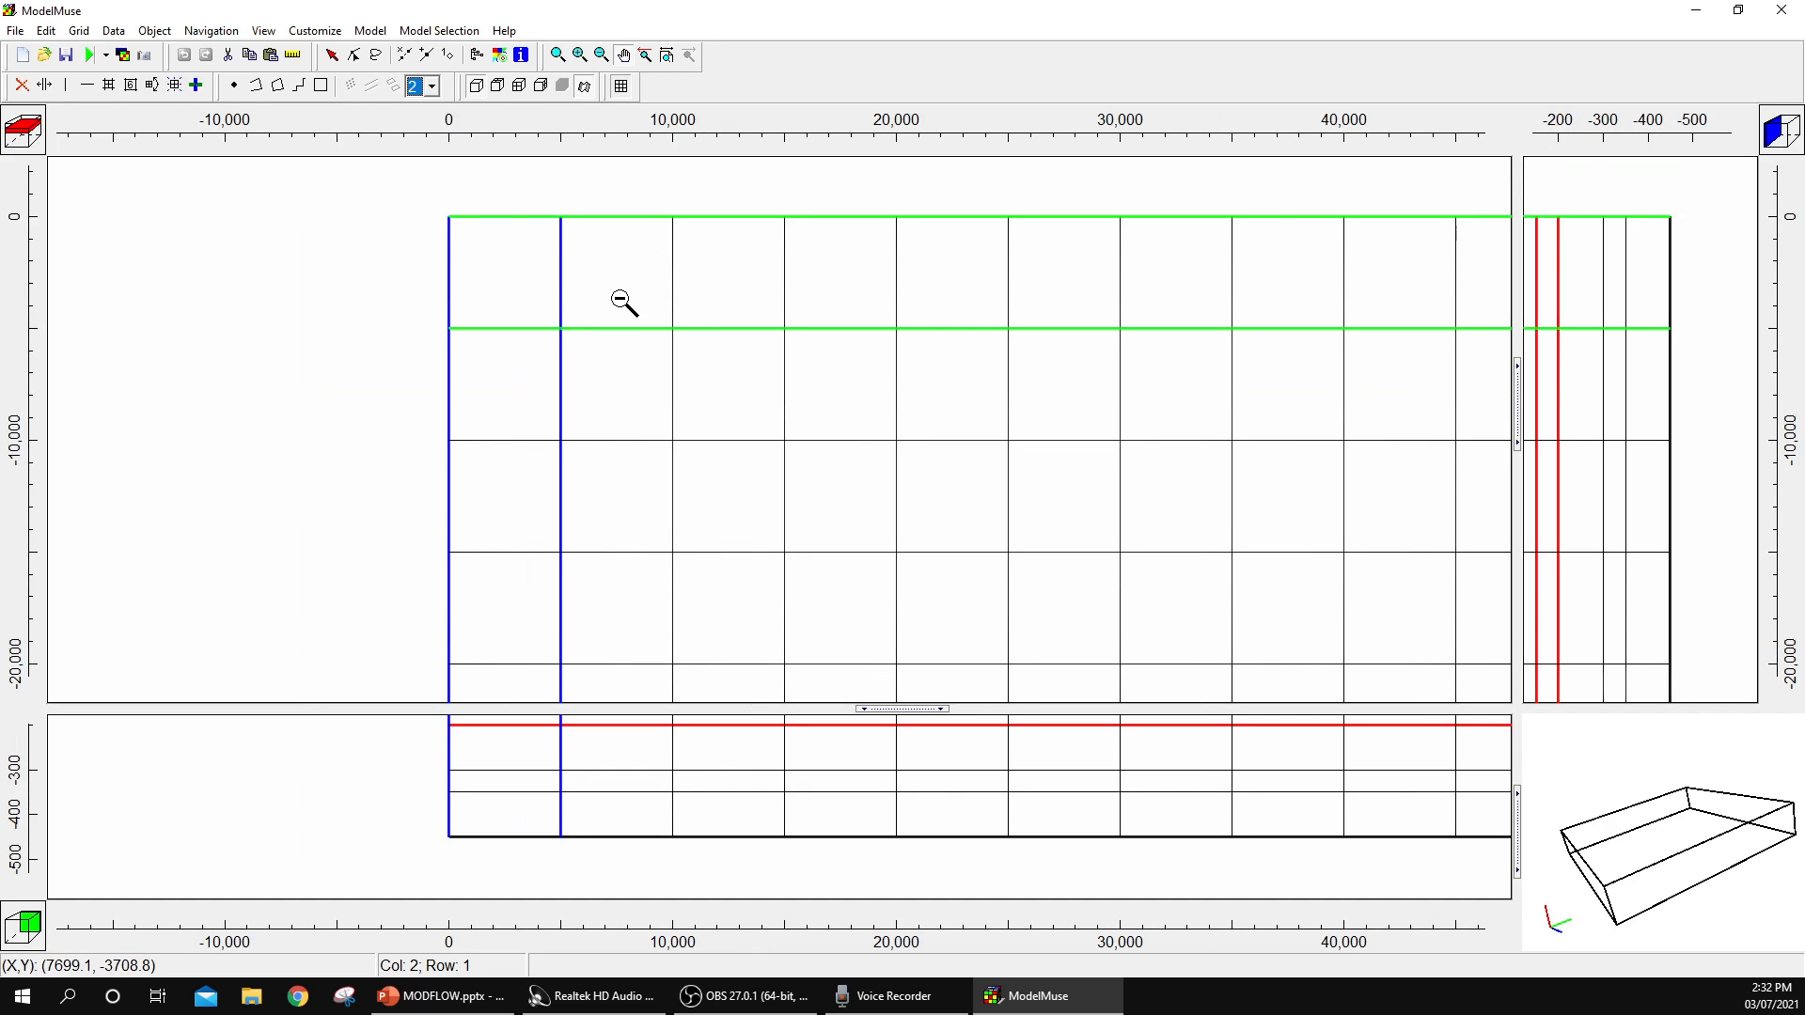
left_click(705, 289)
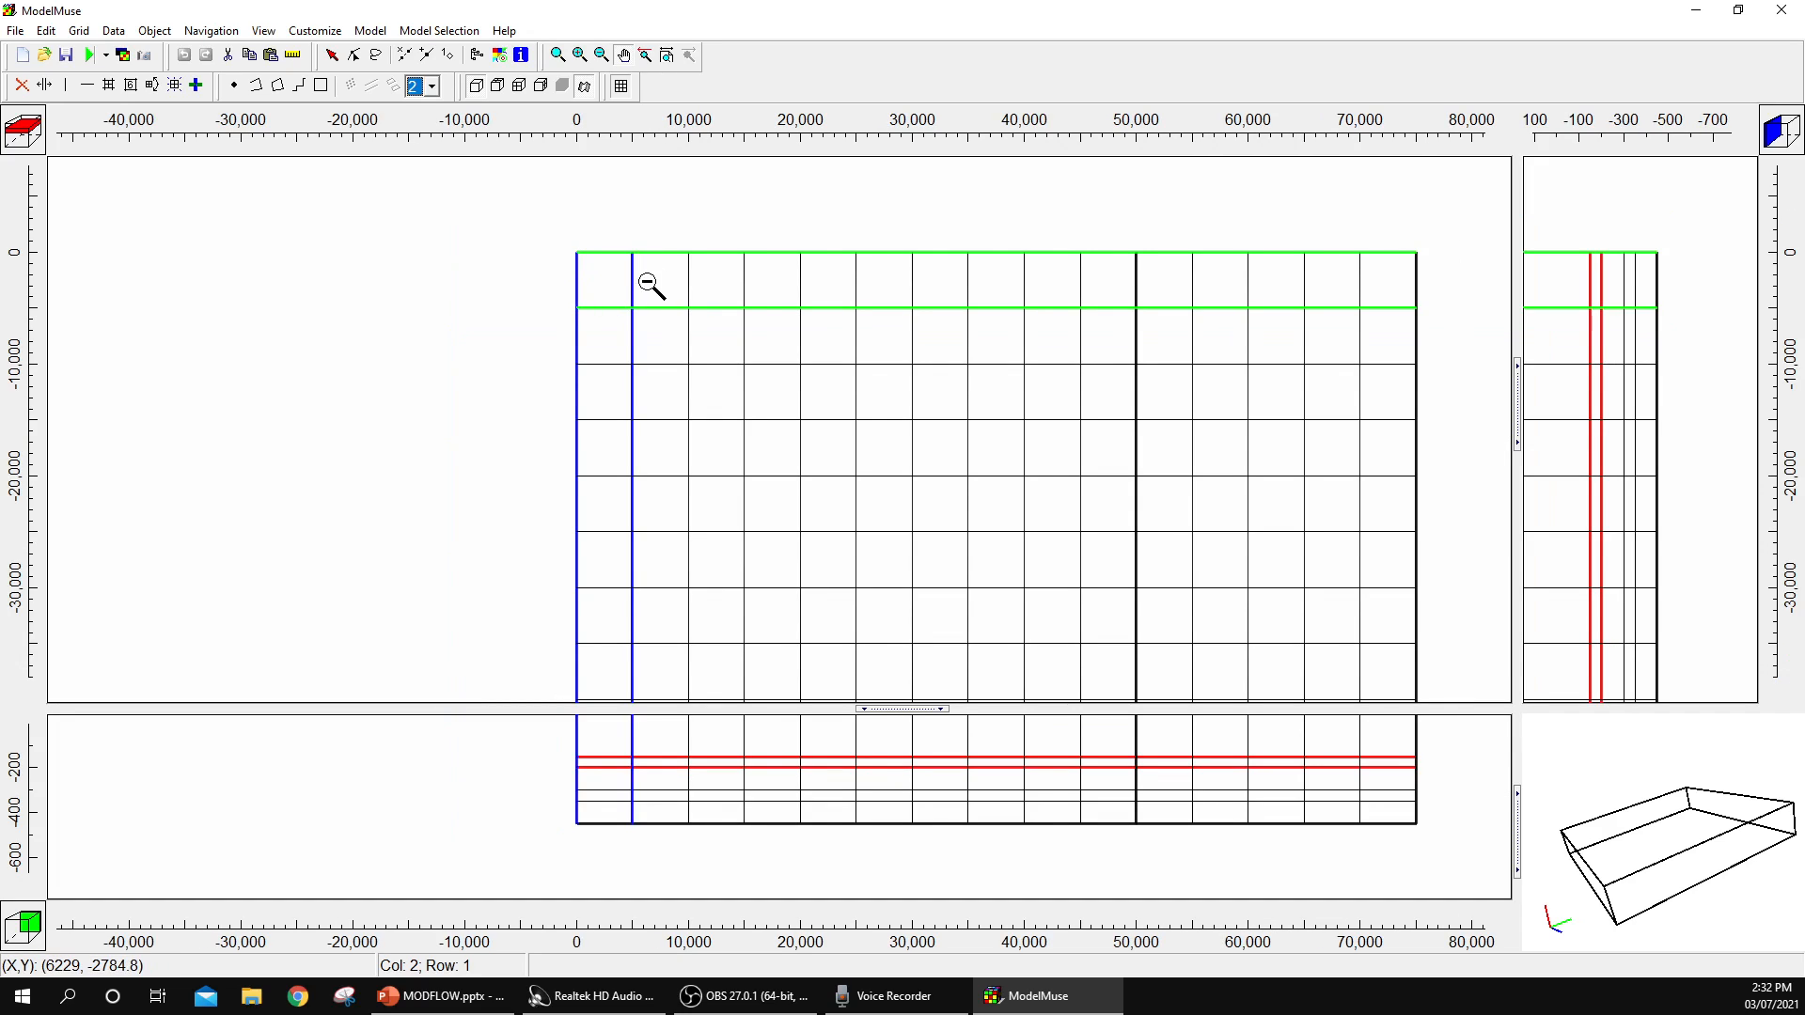
left_click_drag(931, 342, 906, 307)
scroll(908, 316, "down", 1)
left_click_drag(955, 413, 944, 384)
left_click_drag(898, 304, 854, 280)
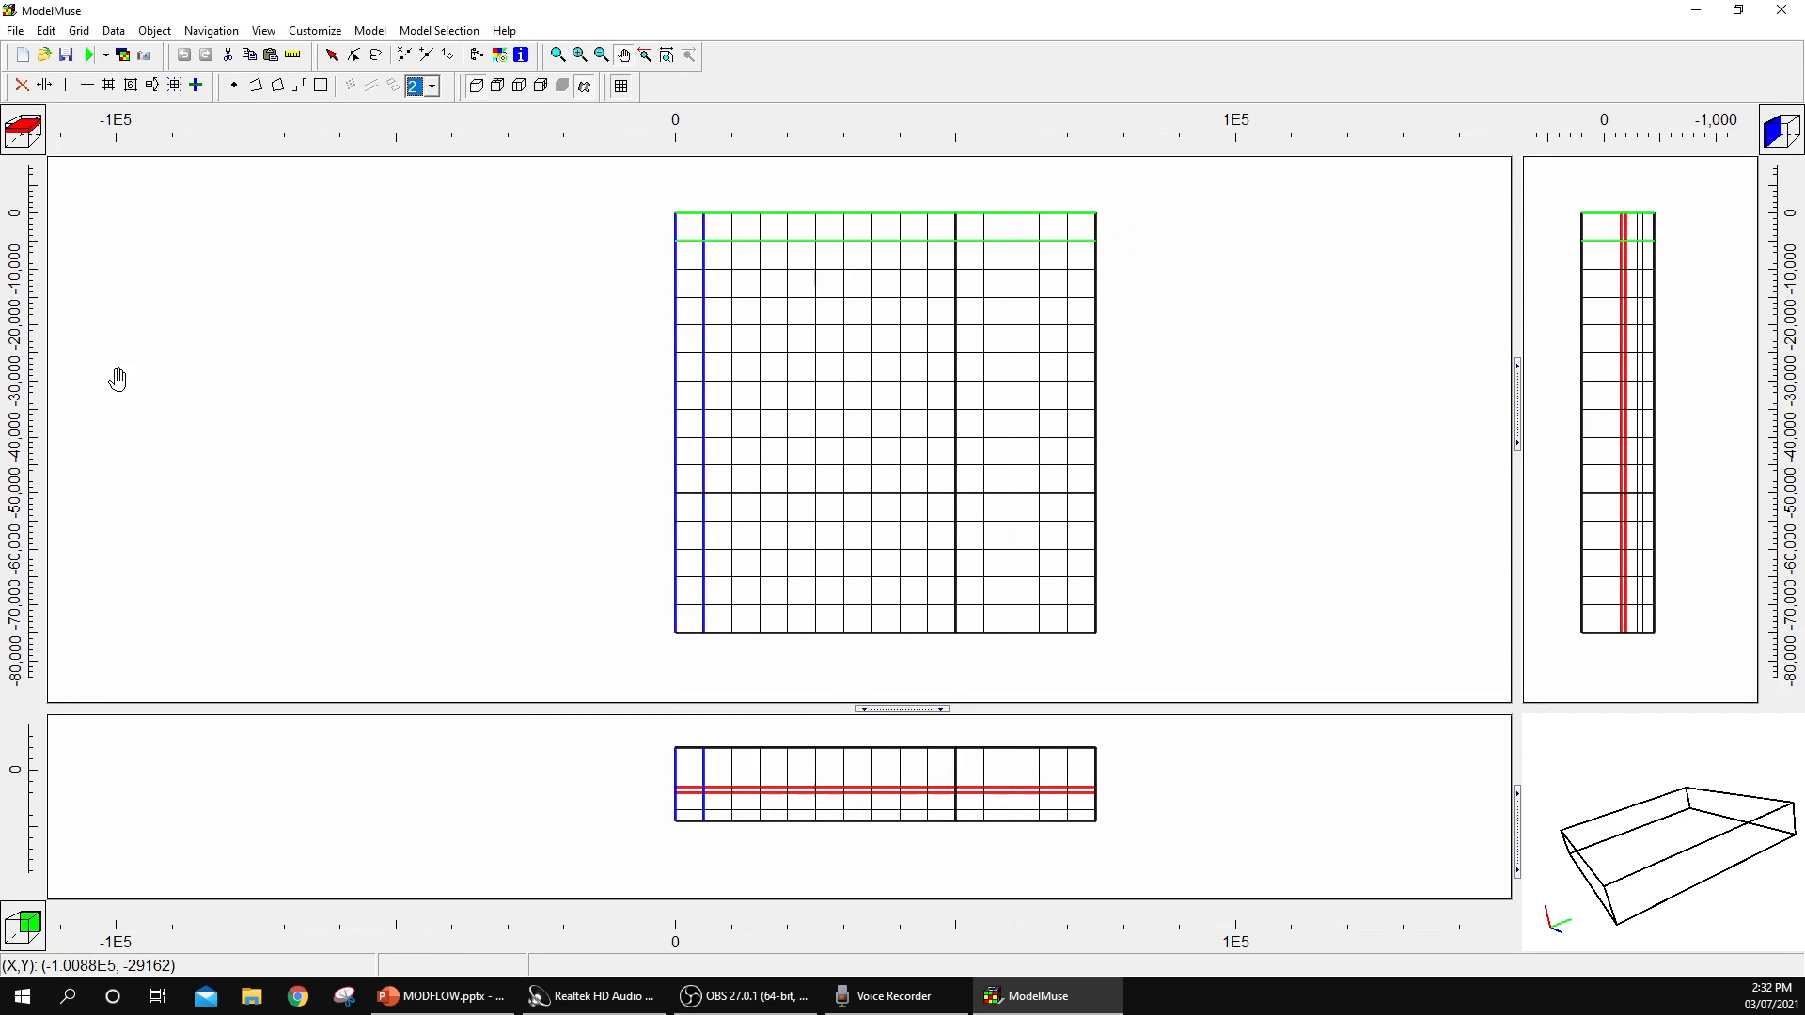
Step: Open the MODFLOW Layer Groups settings and widen the dialog and its group list so the full layer names are readable
key("alt+Tab")
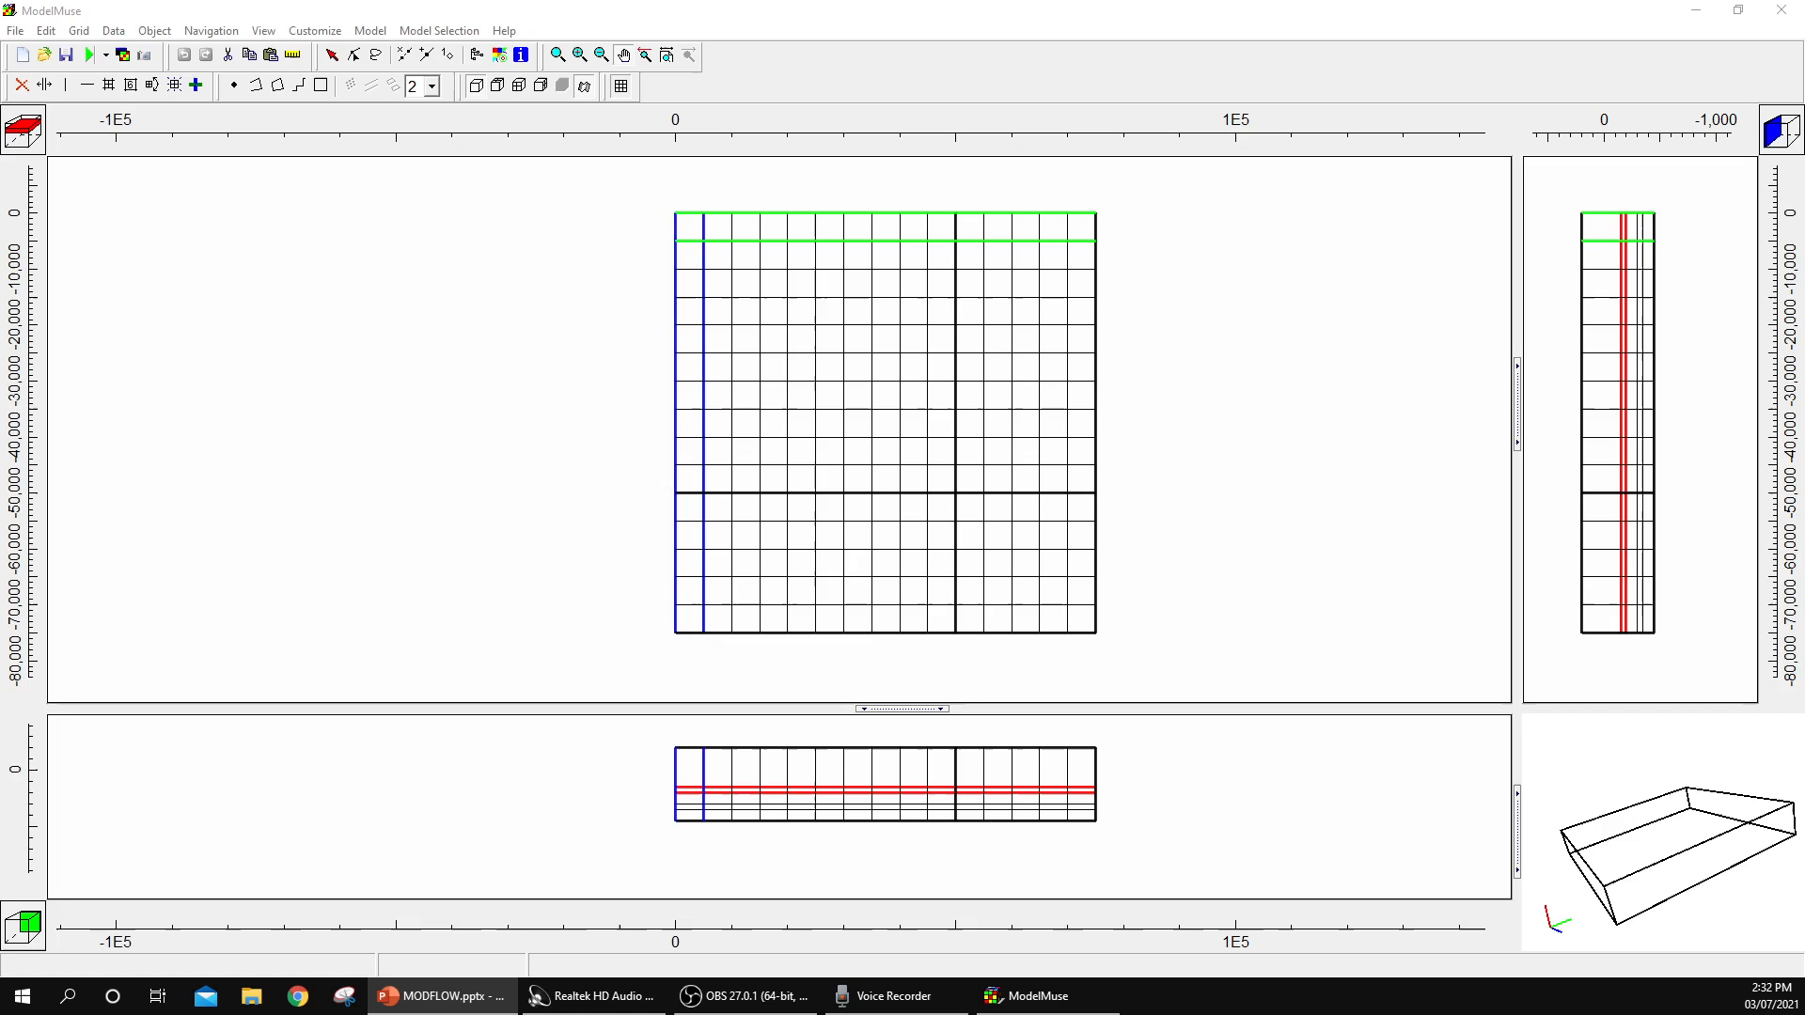
left_click(311, 15)
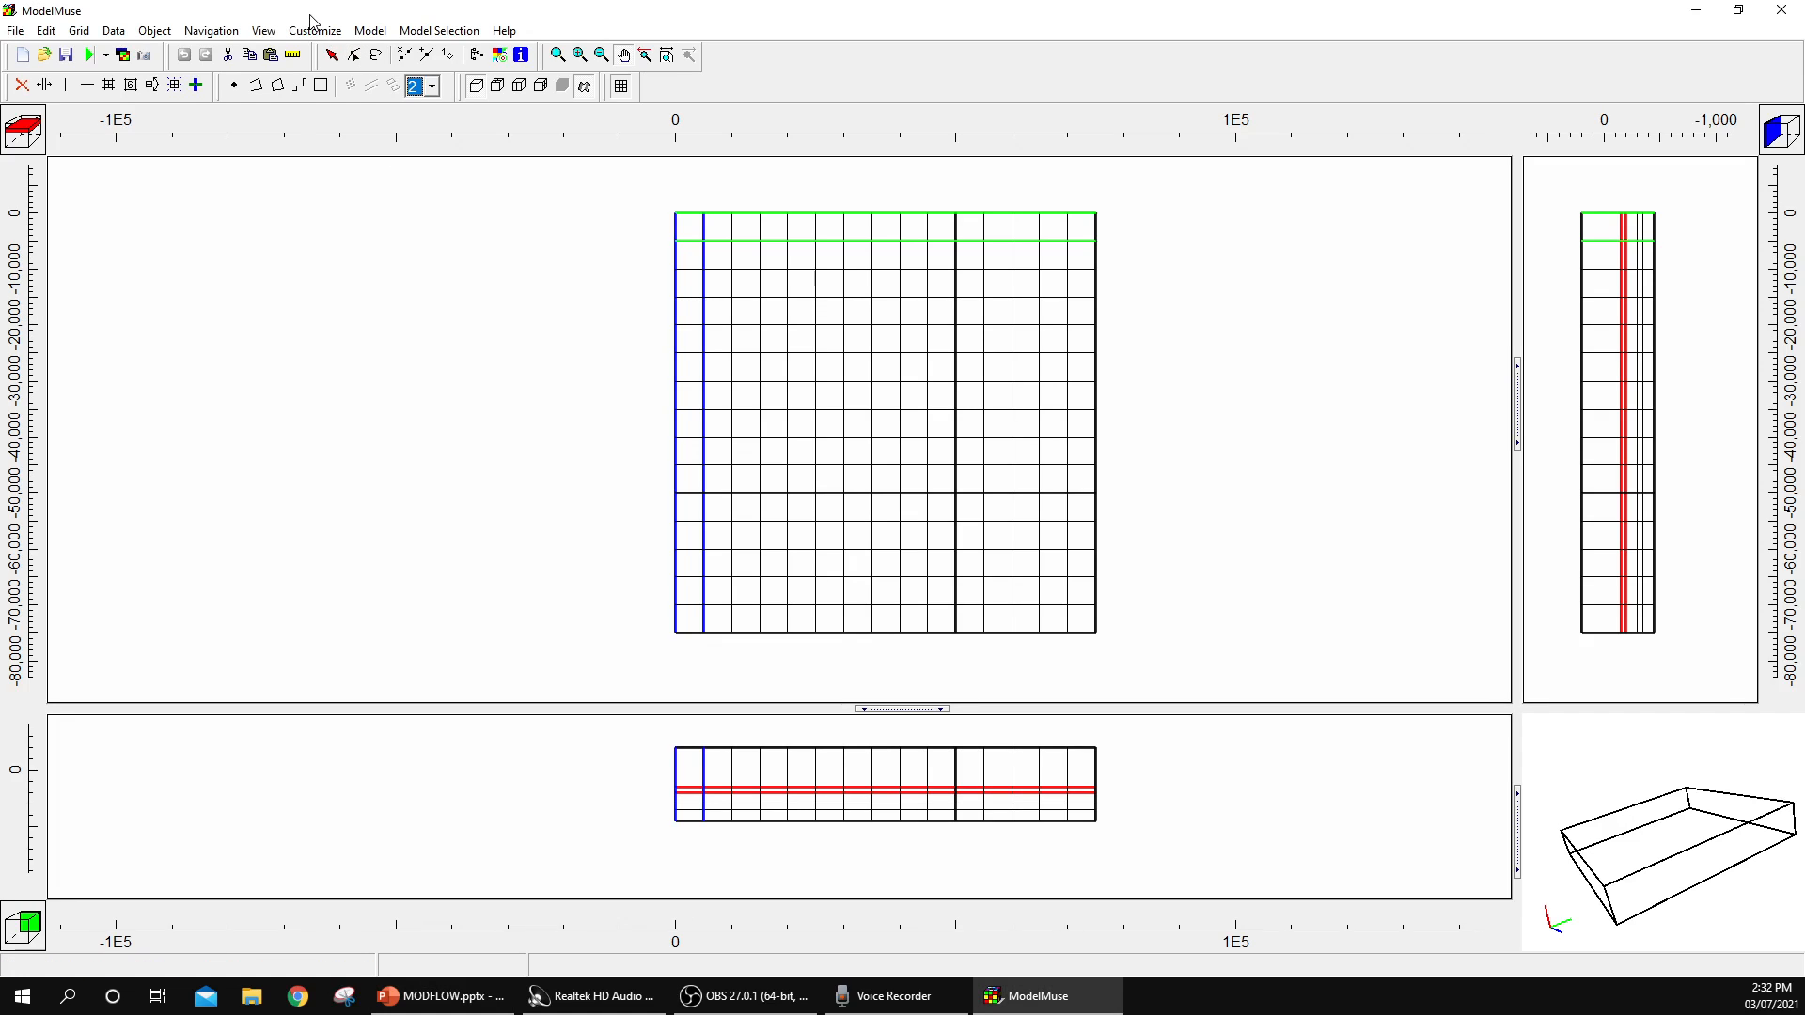
left_click(111, 31)
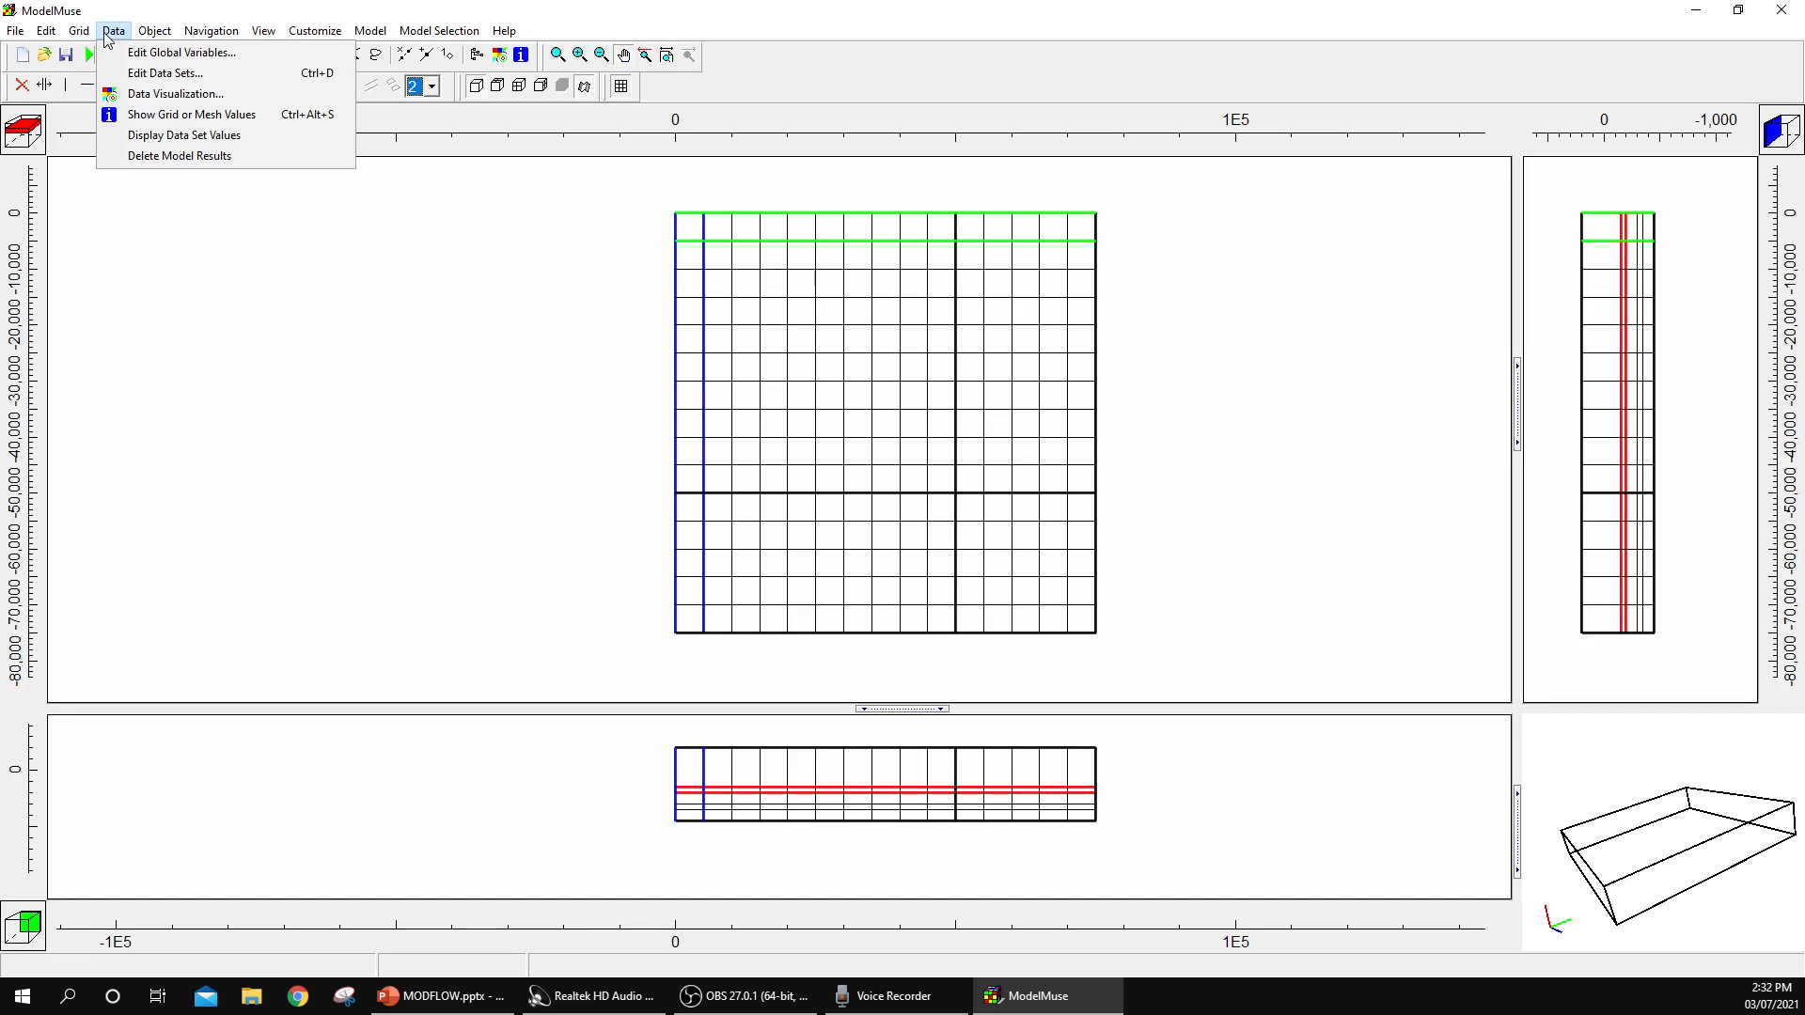
mouse_move(382, 32)
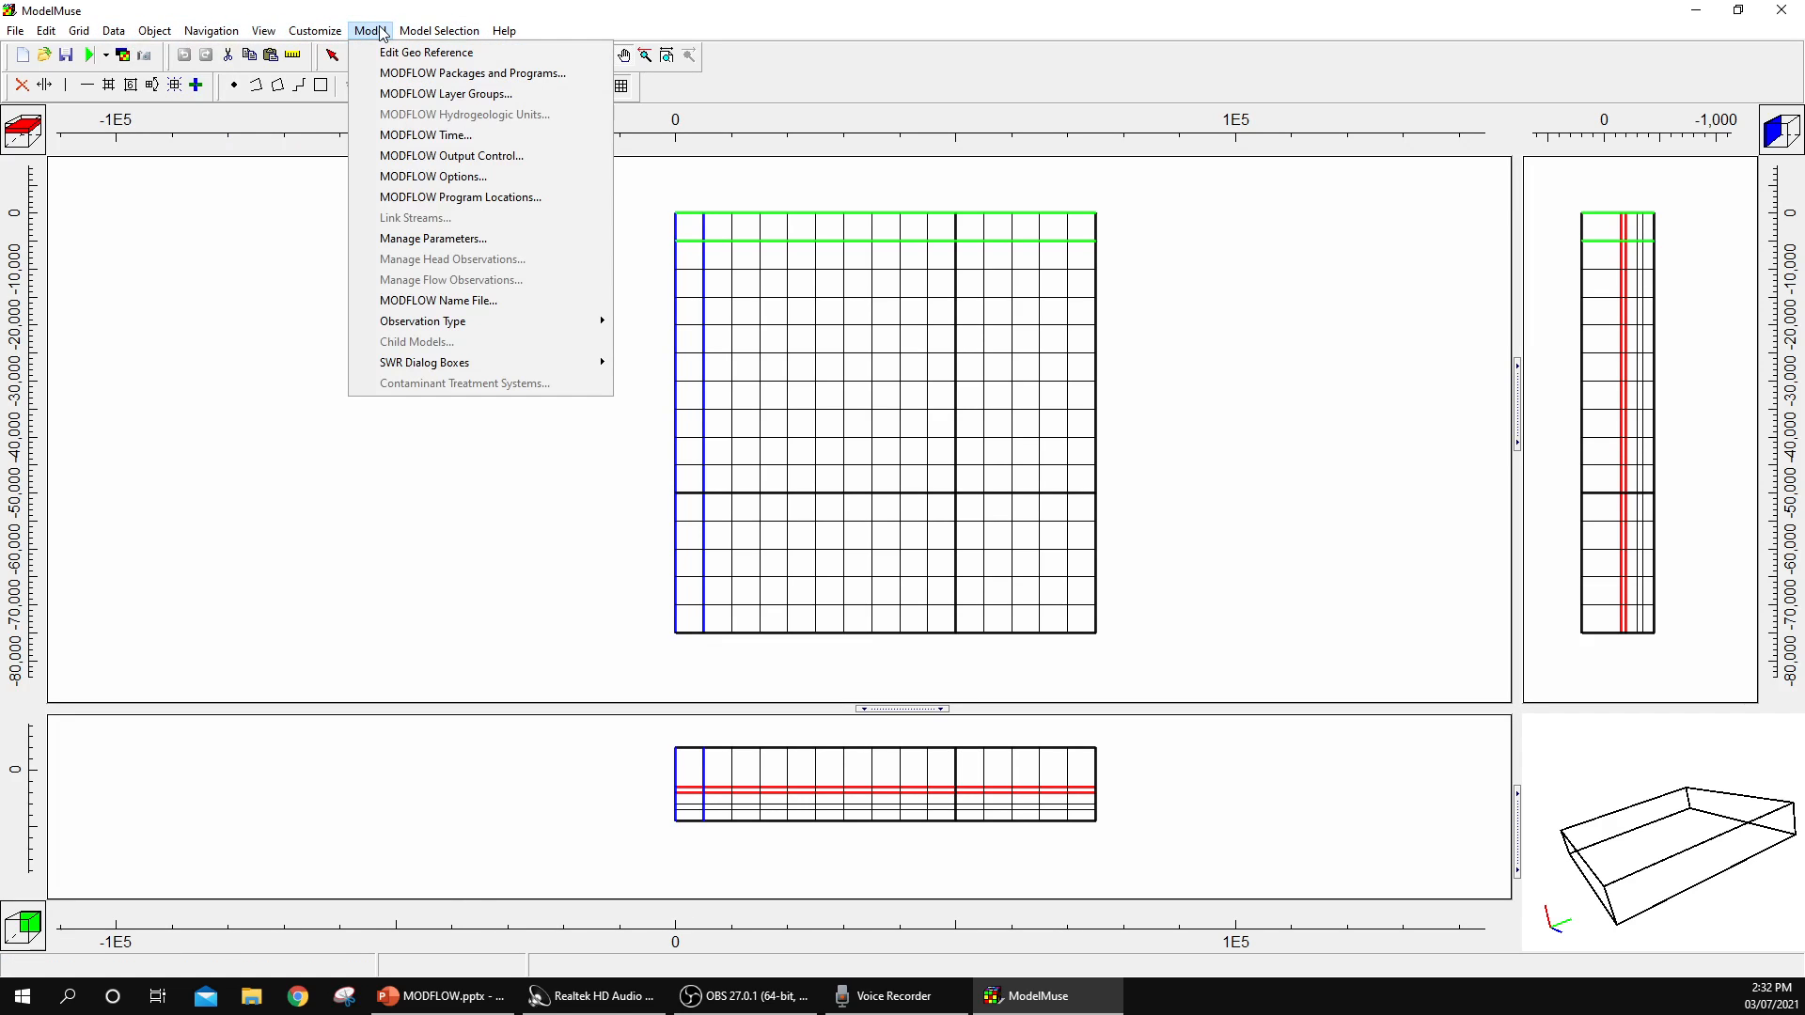
left_click(421, 94)
left_click_drag(943, 286, 431, 216)
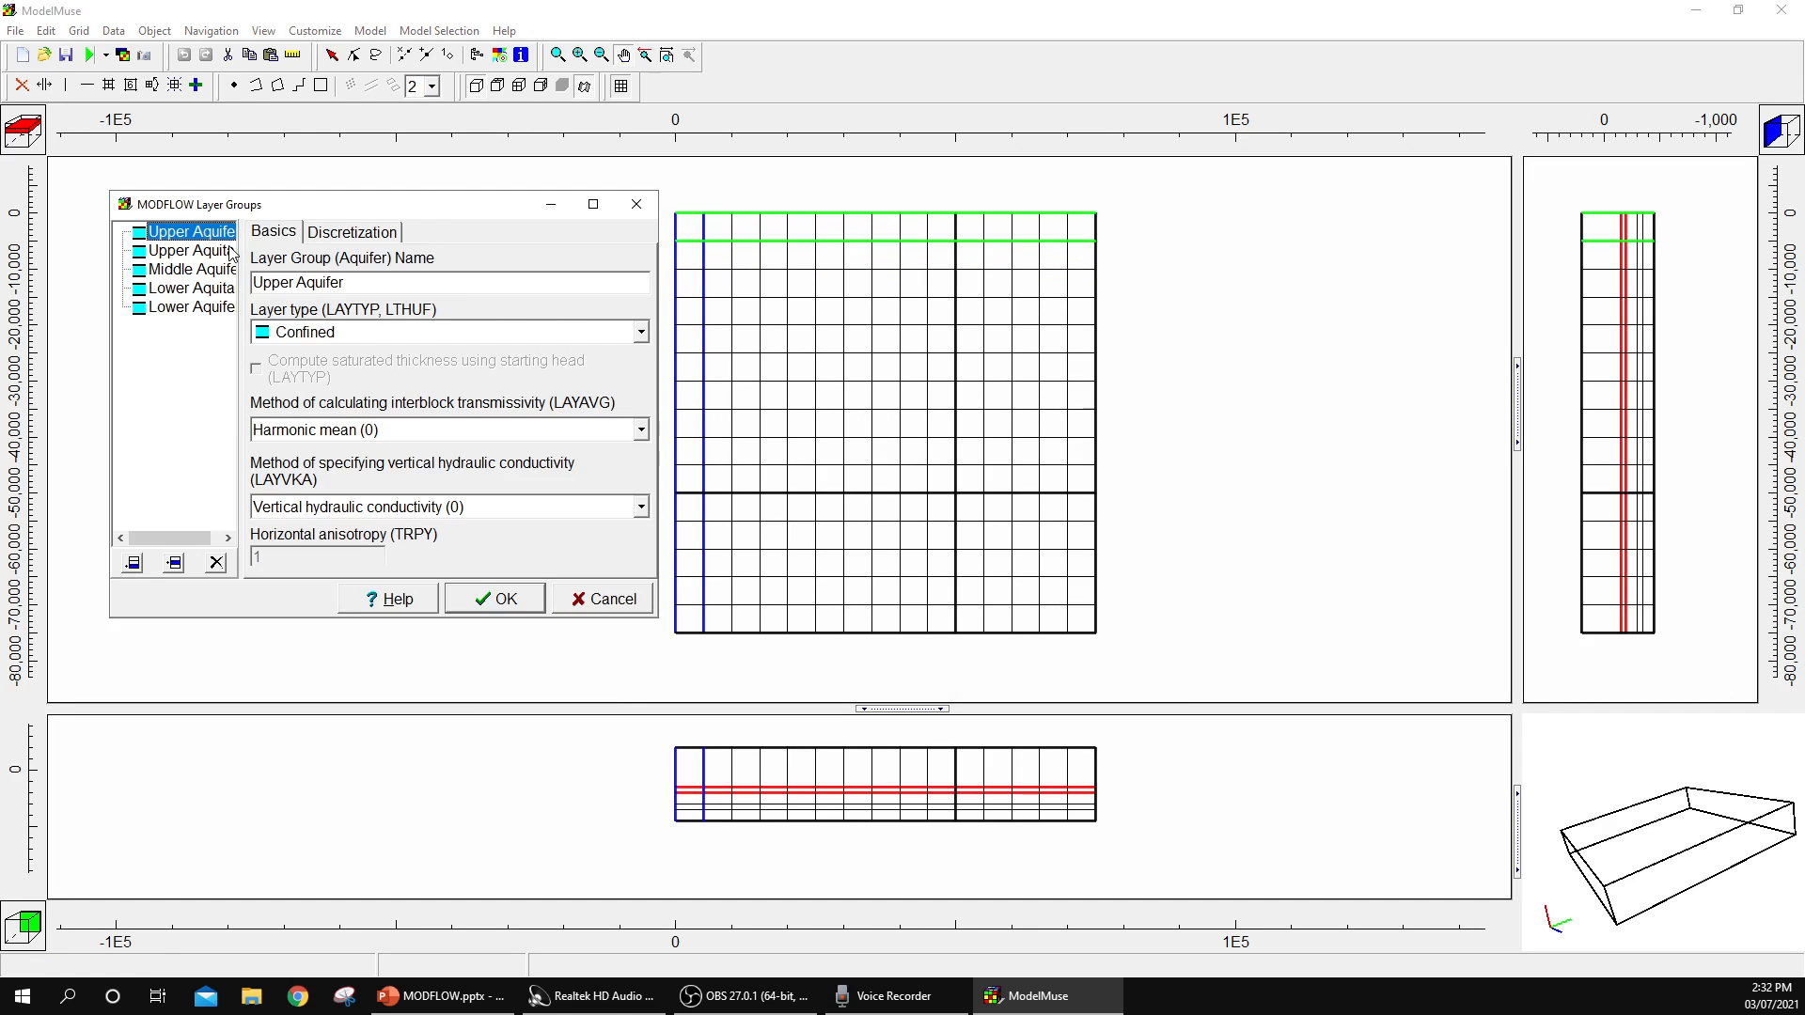
left_click_drag(241, 254, 276, 254)
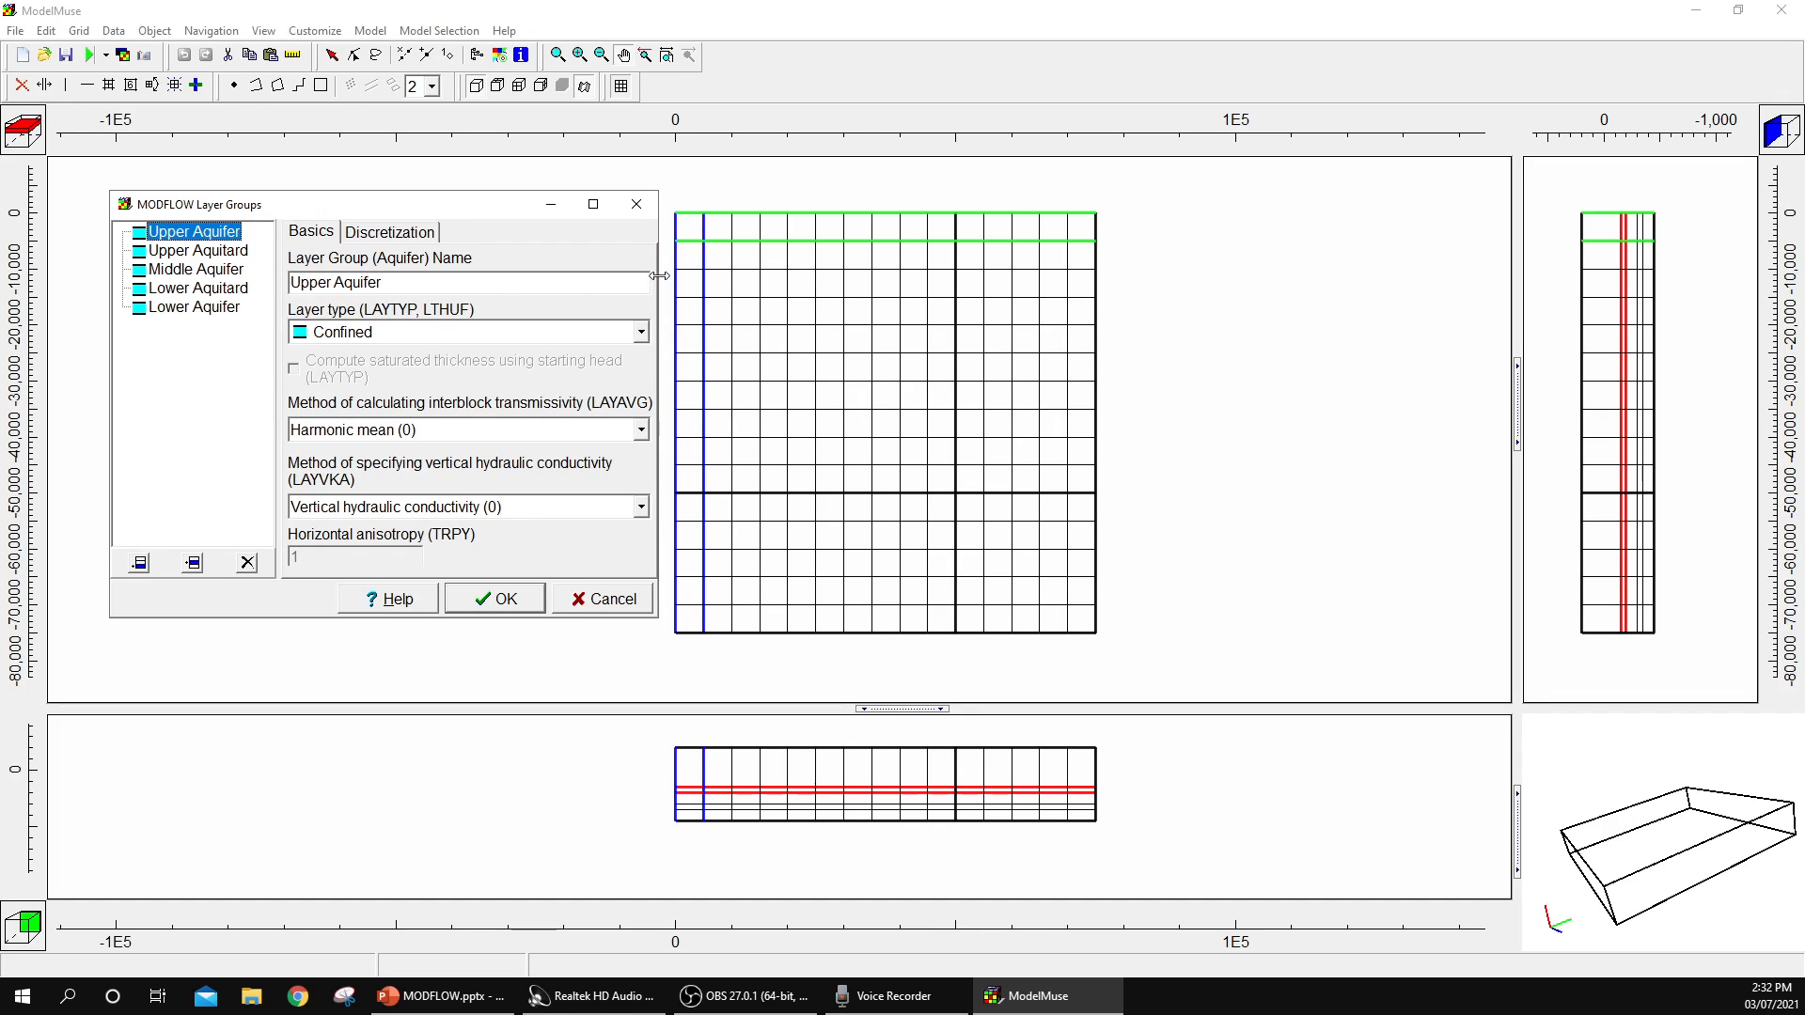
left_click_drag(662, 259, 681, 259)
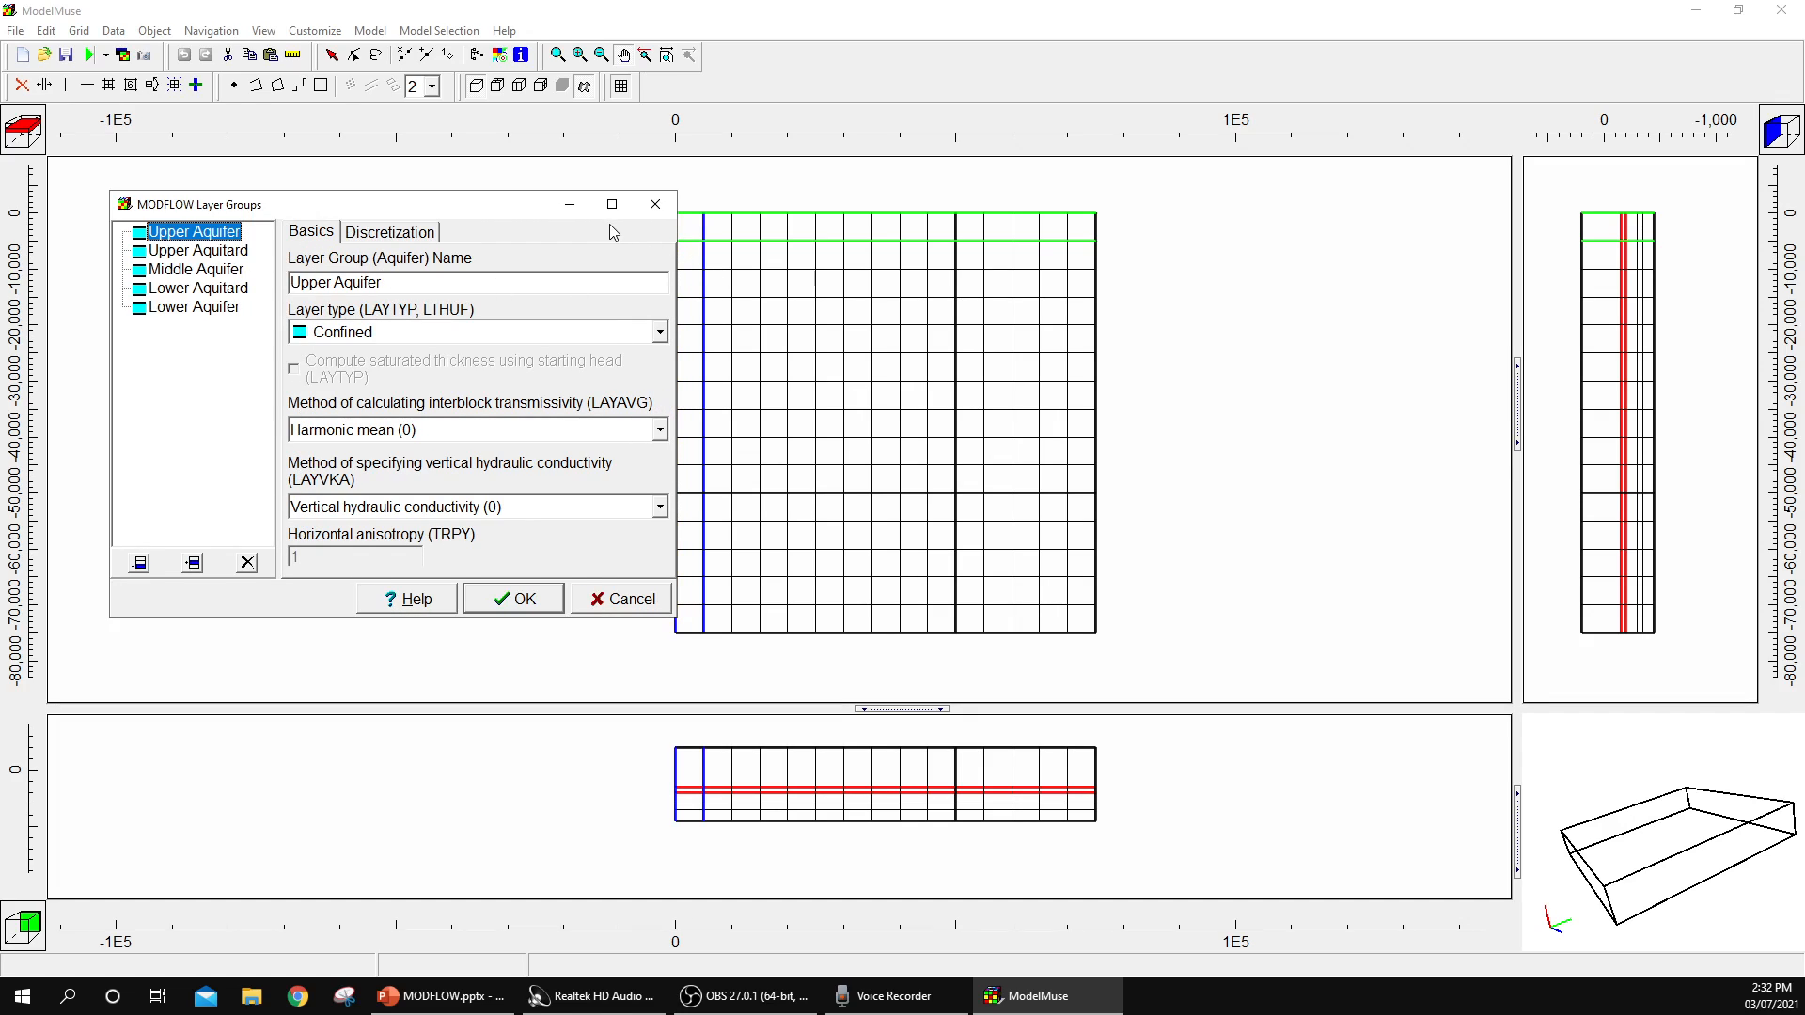
left_click_drag(498, 216, 468, 207)
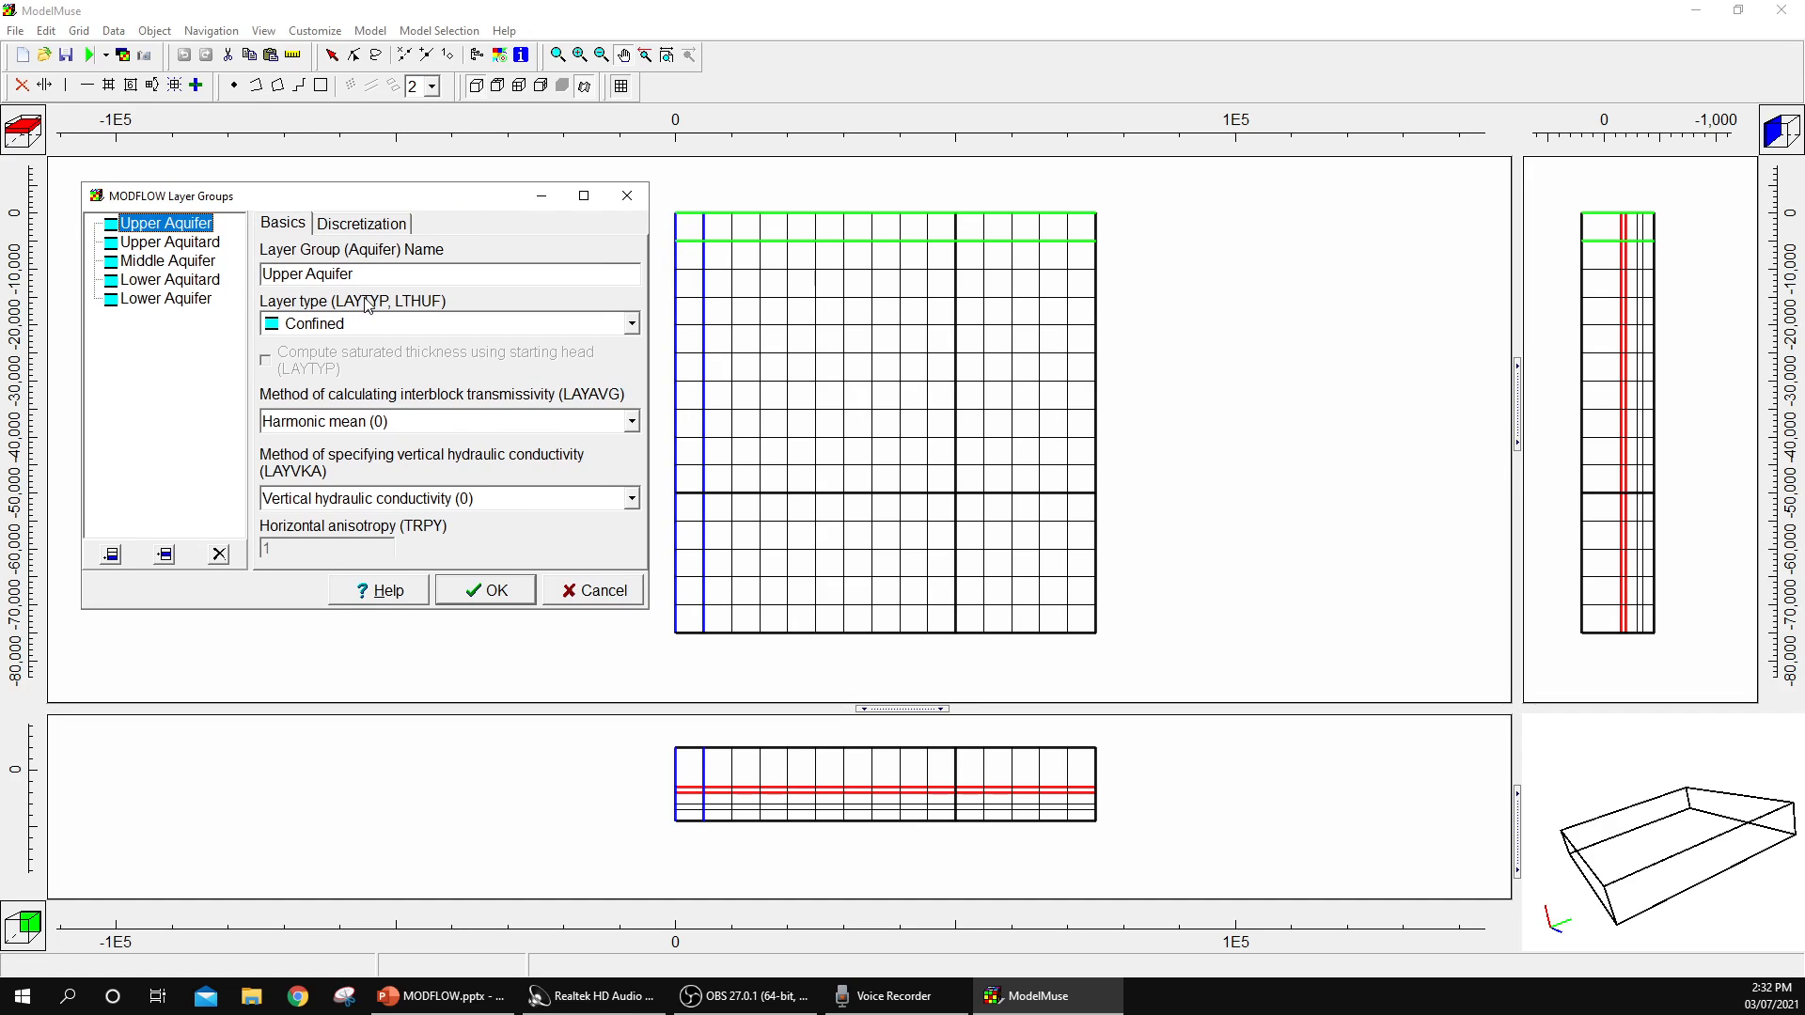
Step: Set the layer type of the Upper Aquitard group to Non-simulated
left_click(200, 244)
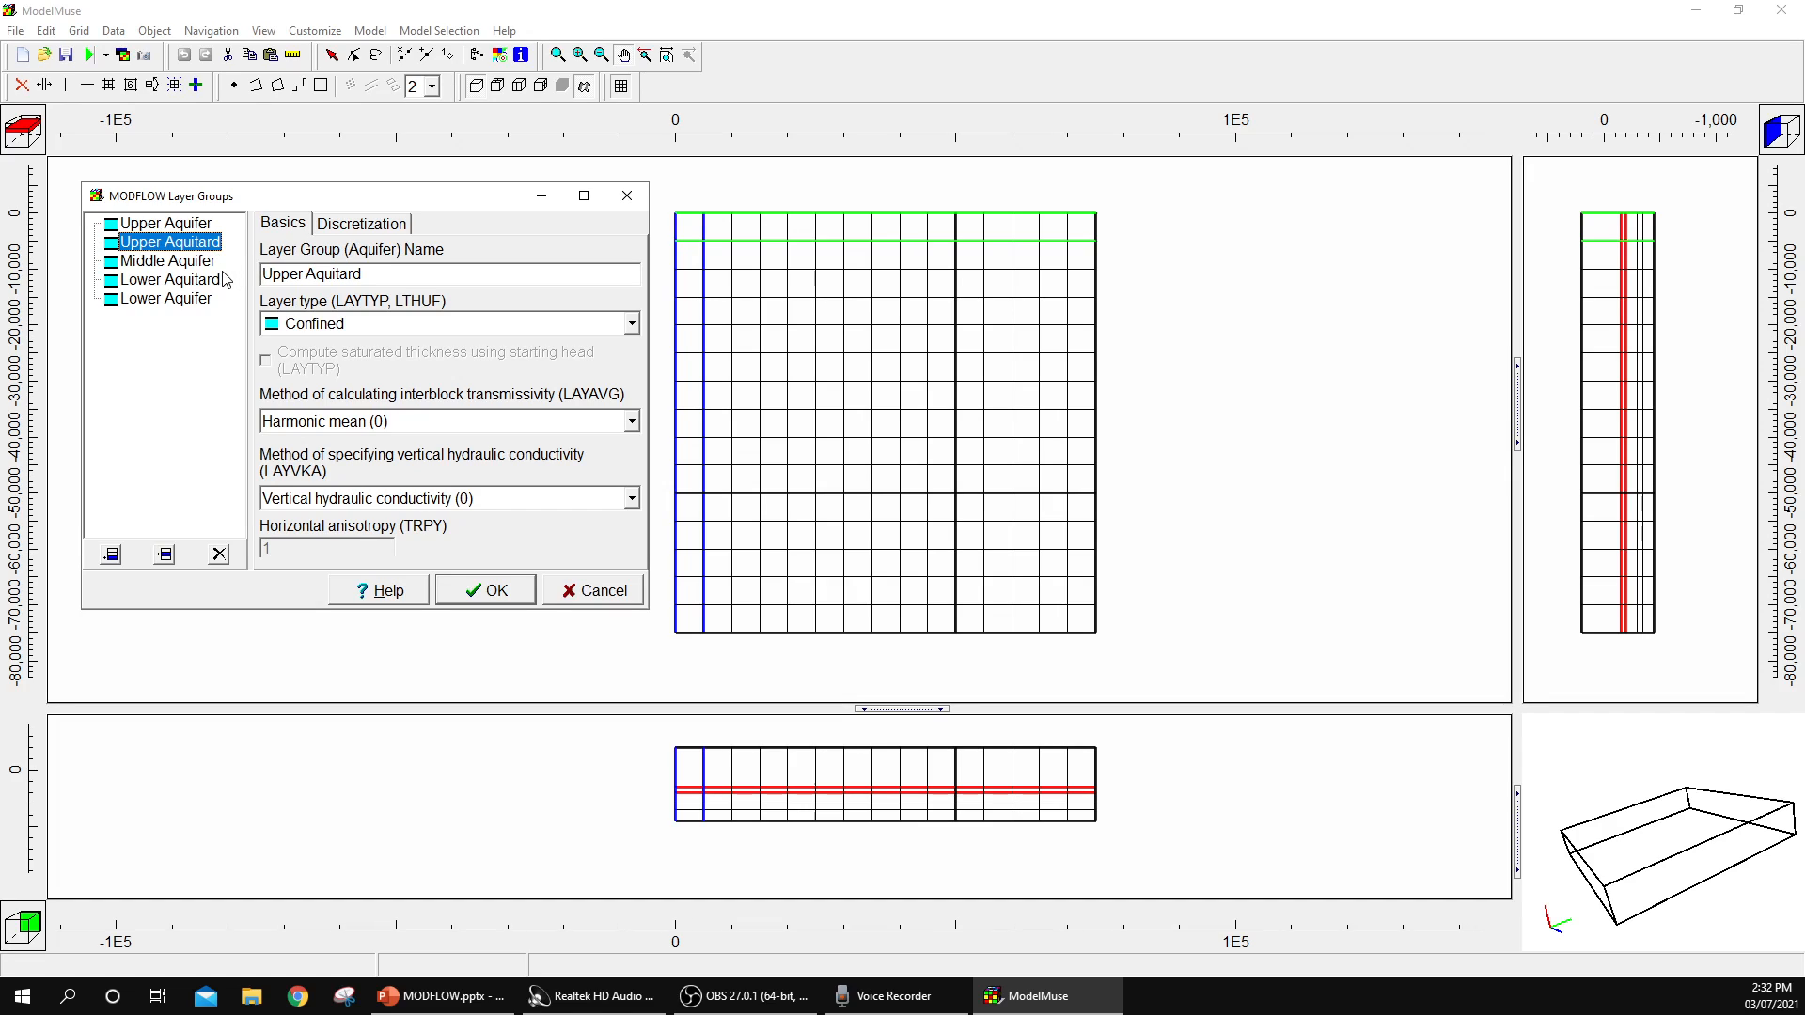
left_click(374, 322)
left_click(398, 324)
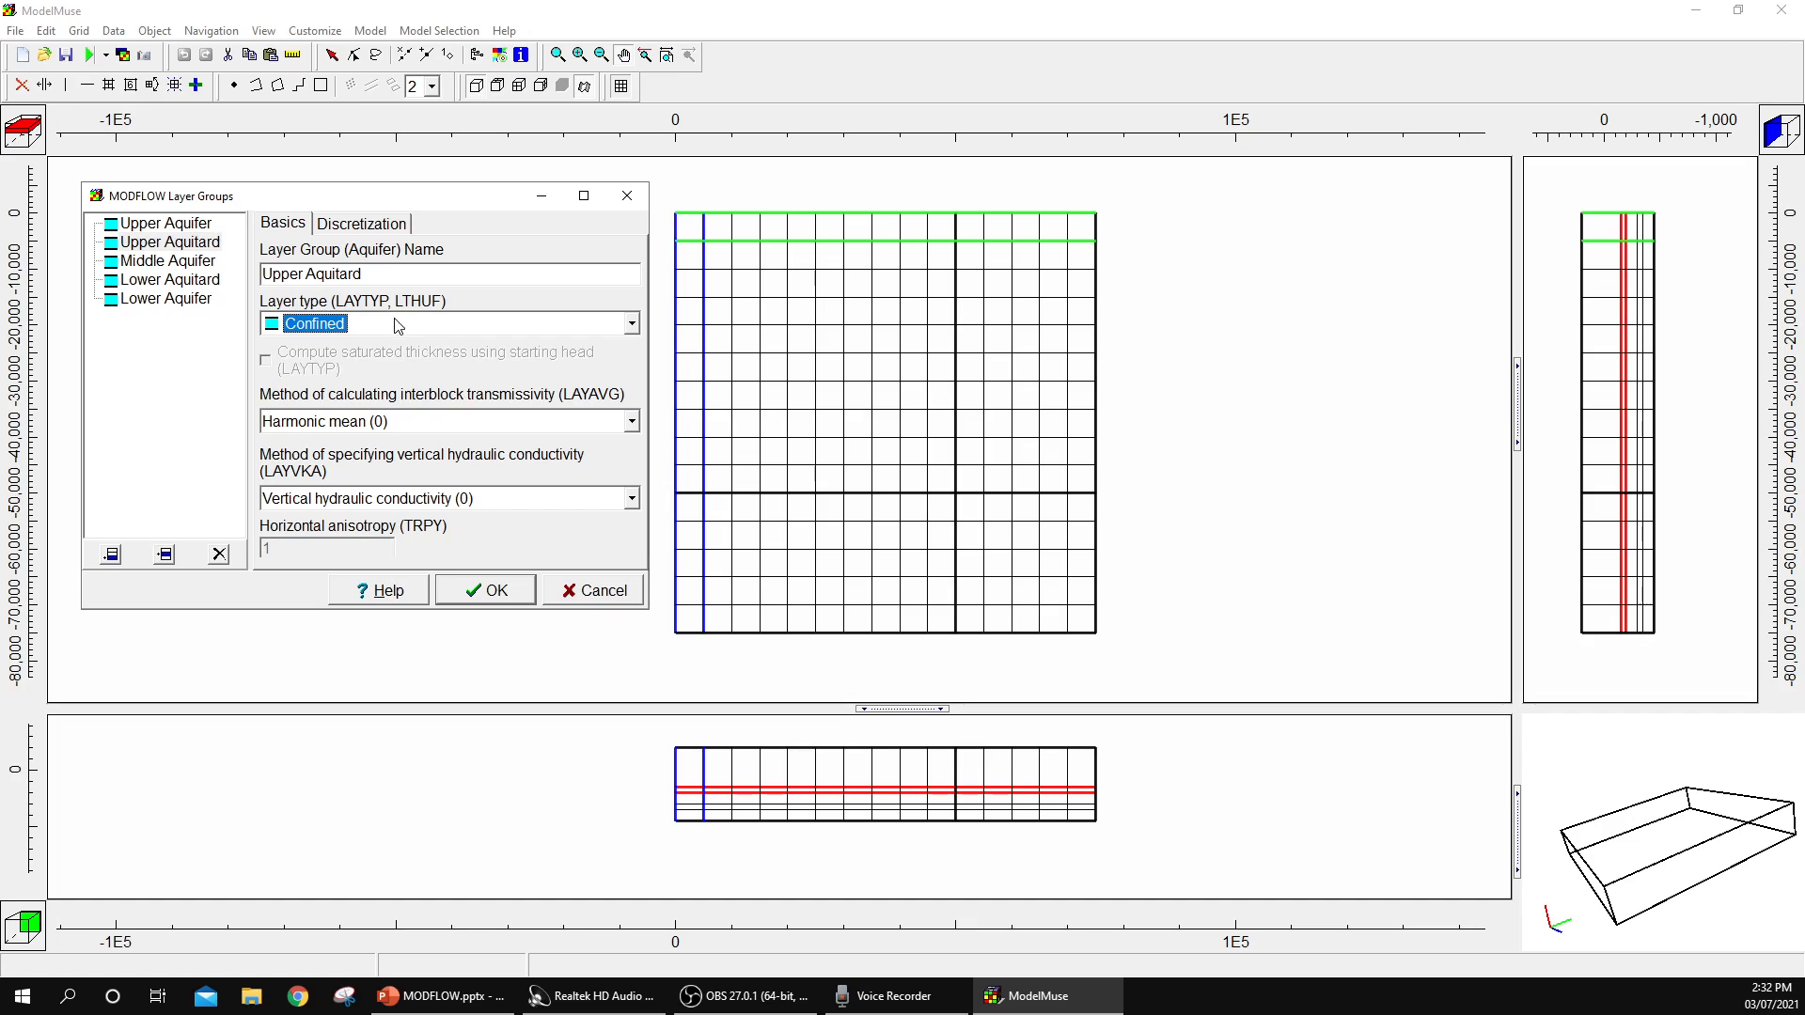
left_click(190, 246)
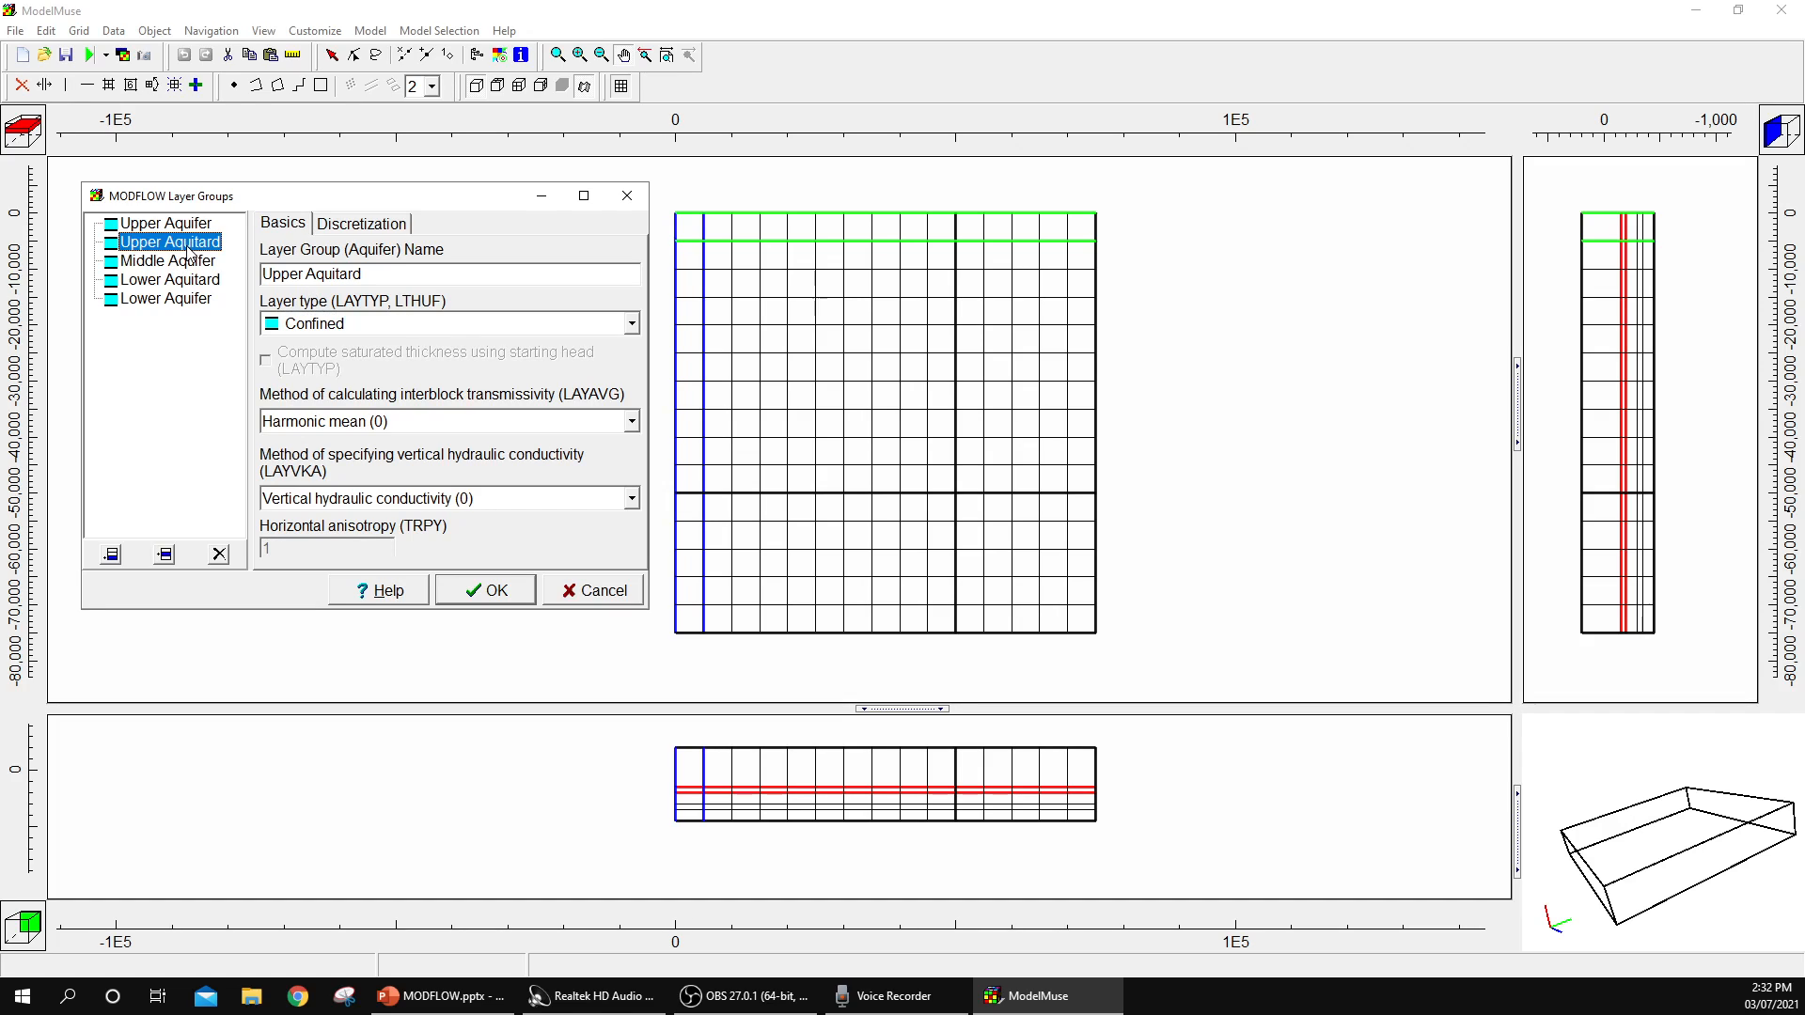
left_click(593, 329)
left_click(453, 350)
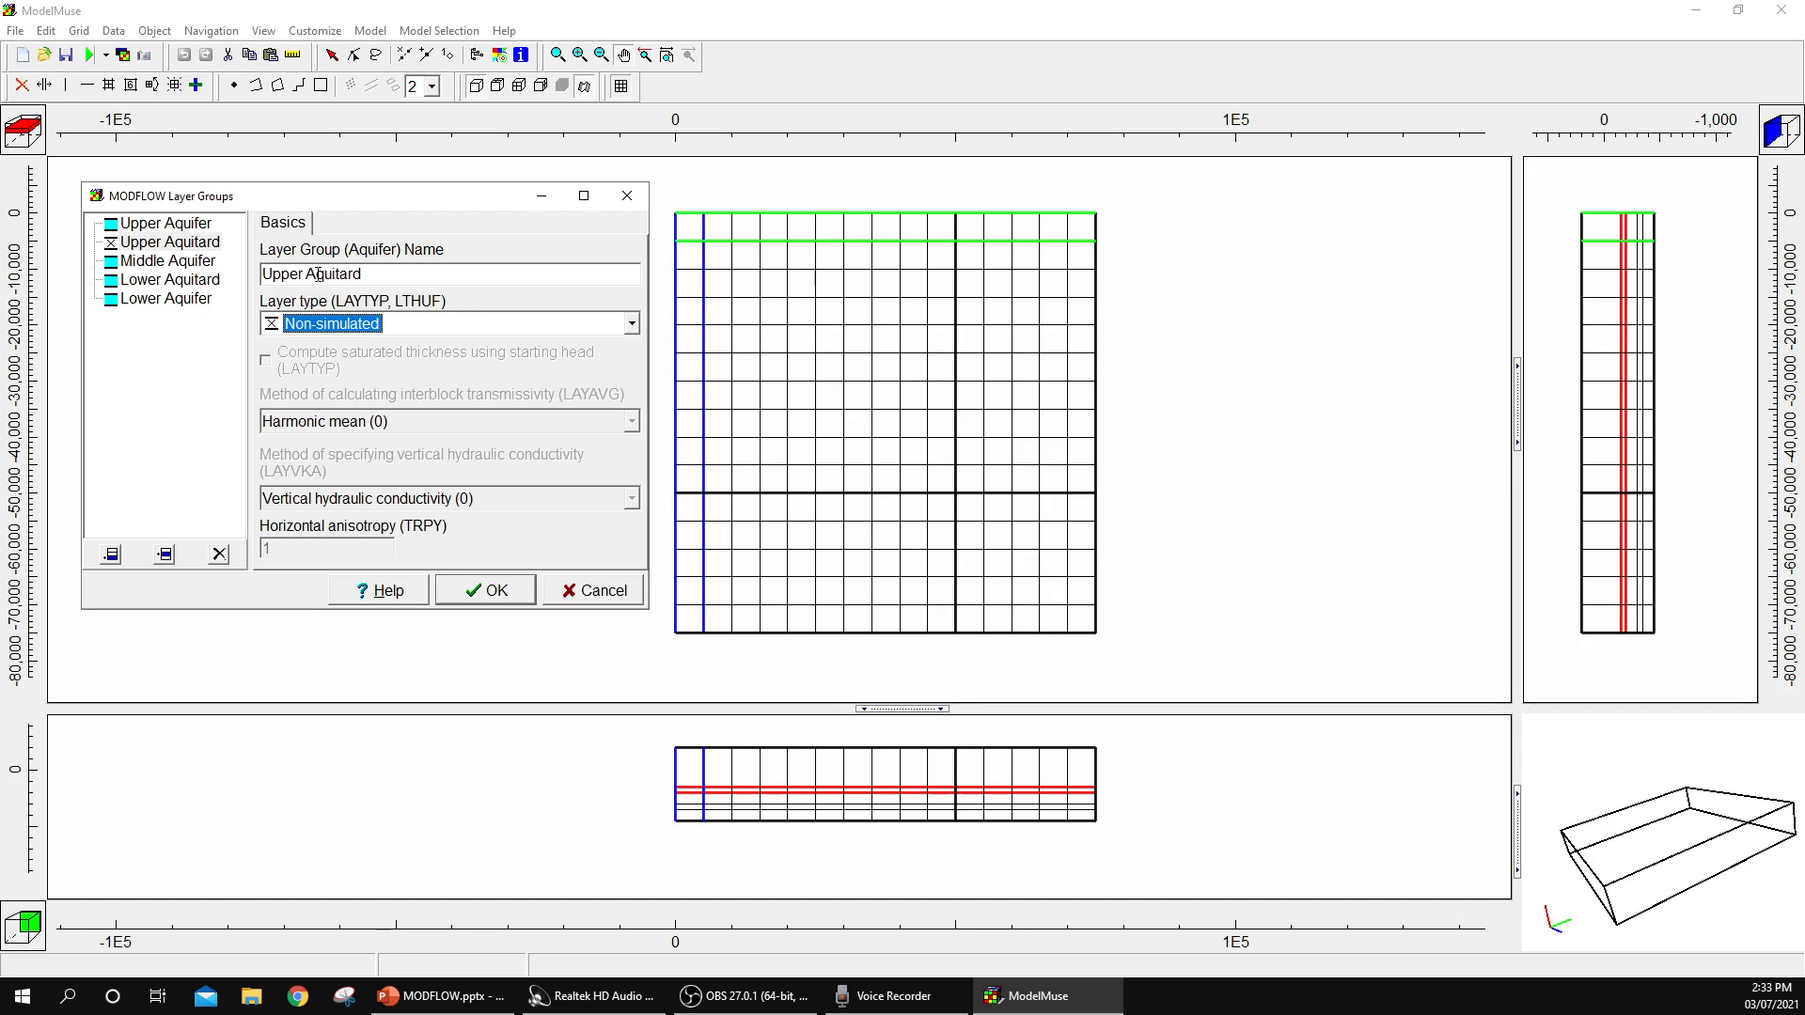
Step: Set the layer type of the Lower Aquitard group to Non-simulated
left_click(179, 281)
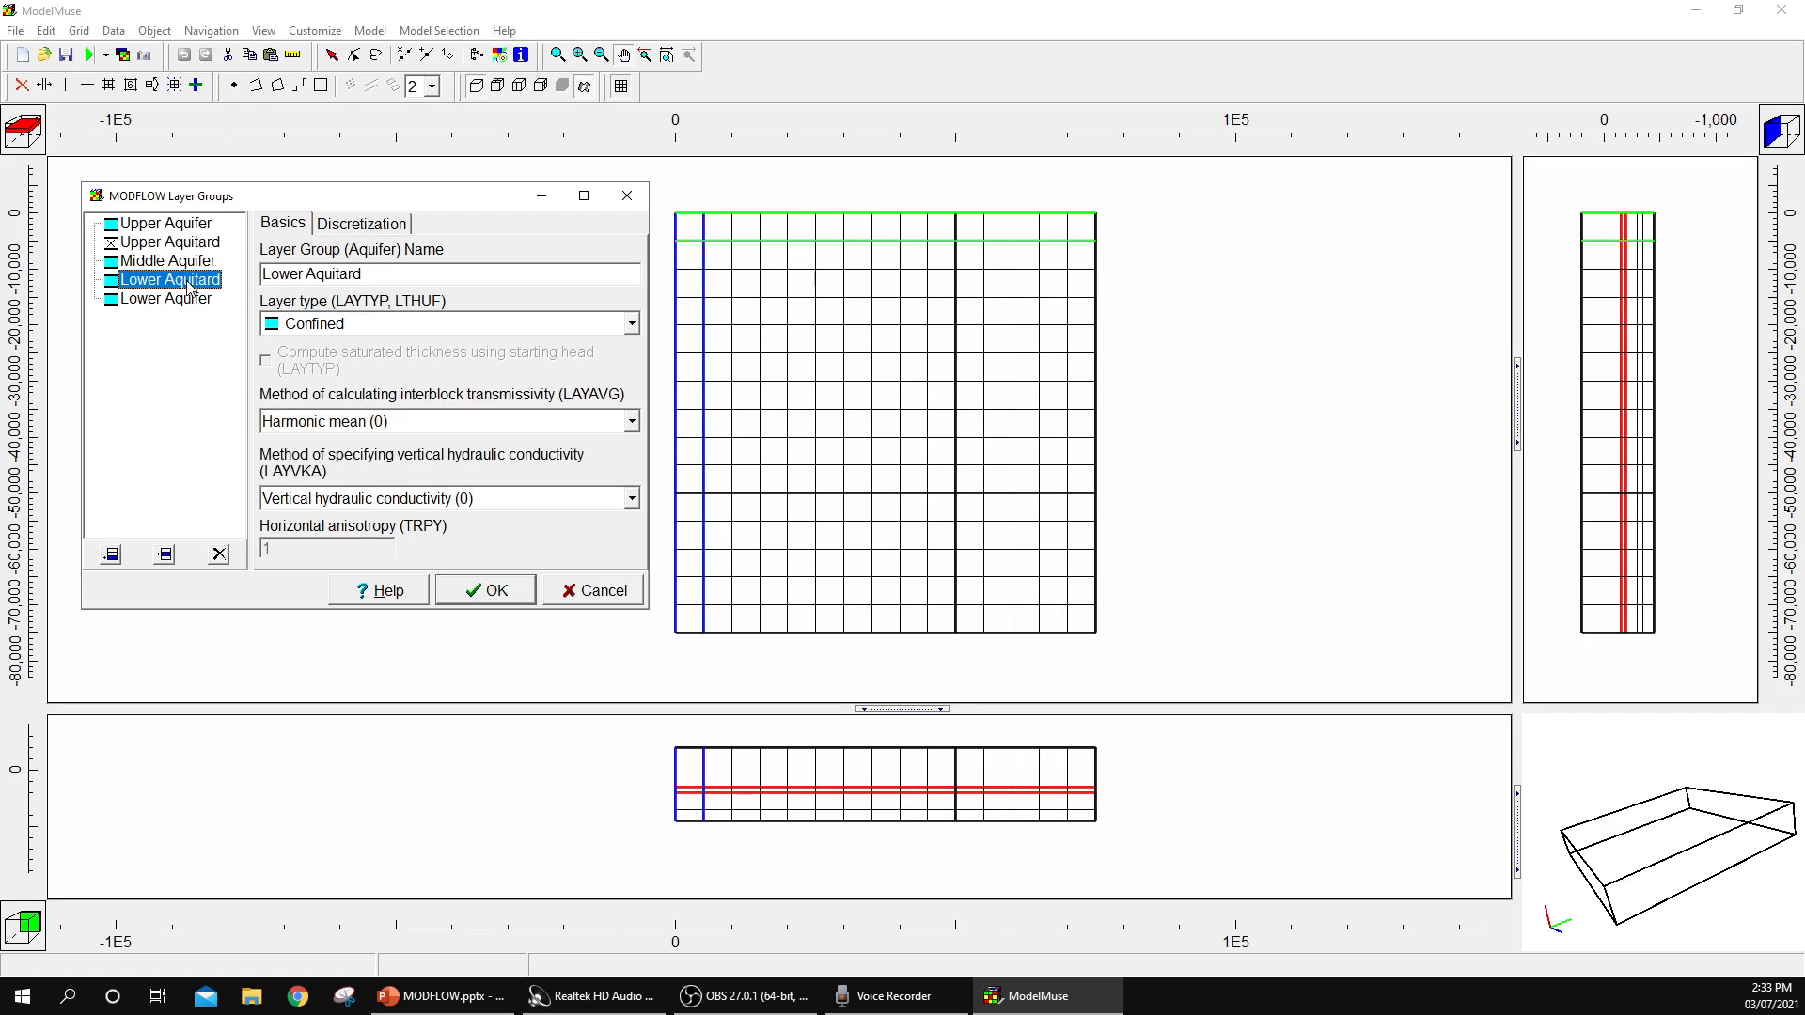
left_click(367, 323)
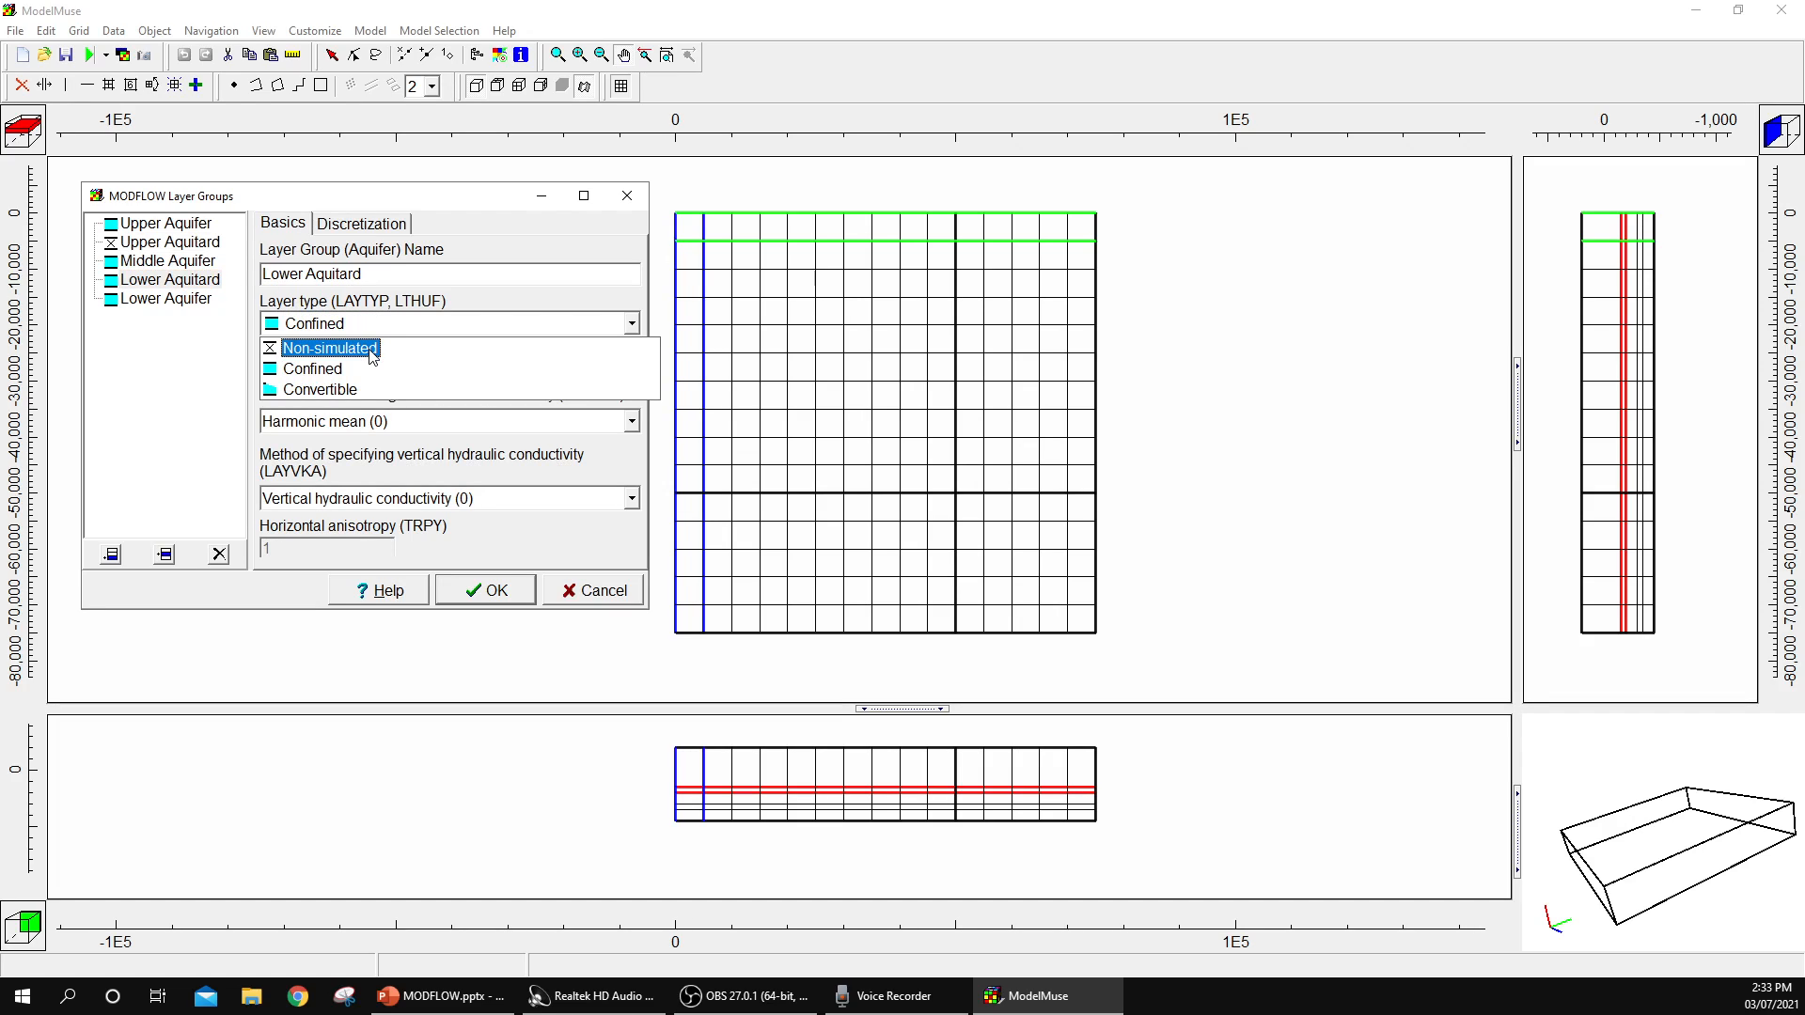
left_click(369, 348)
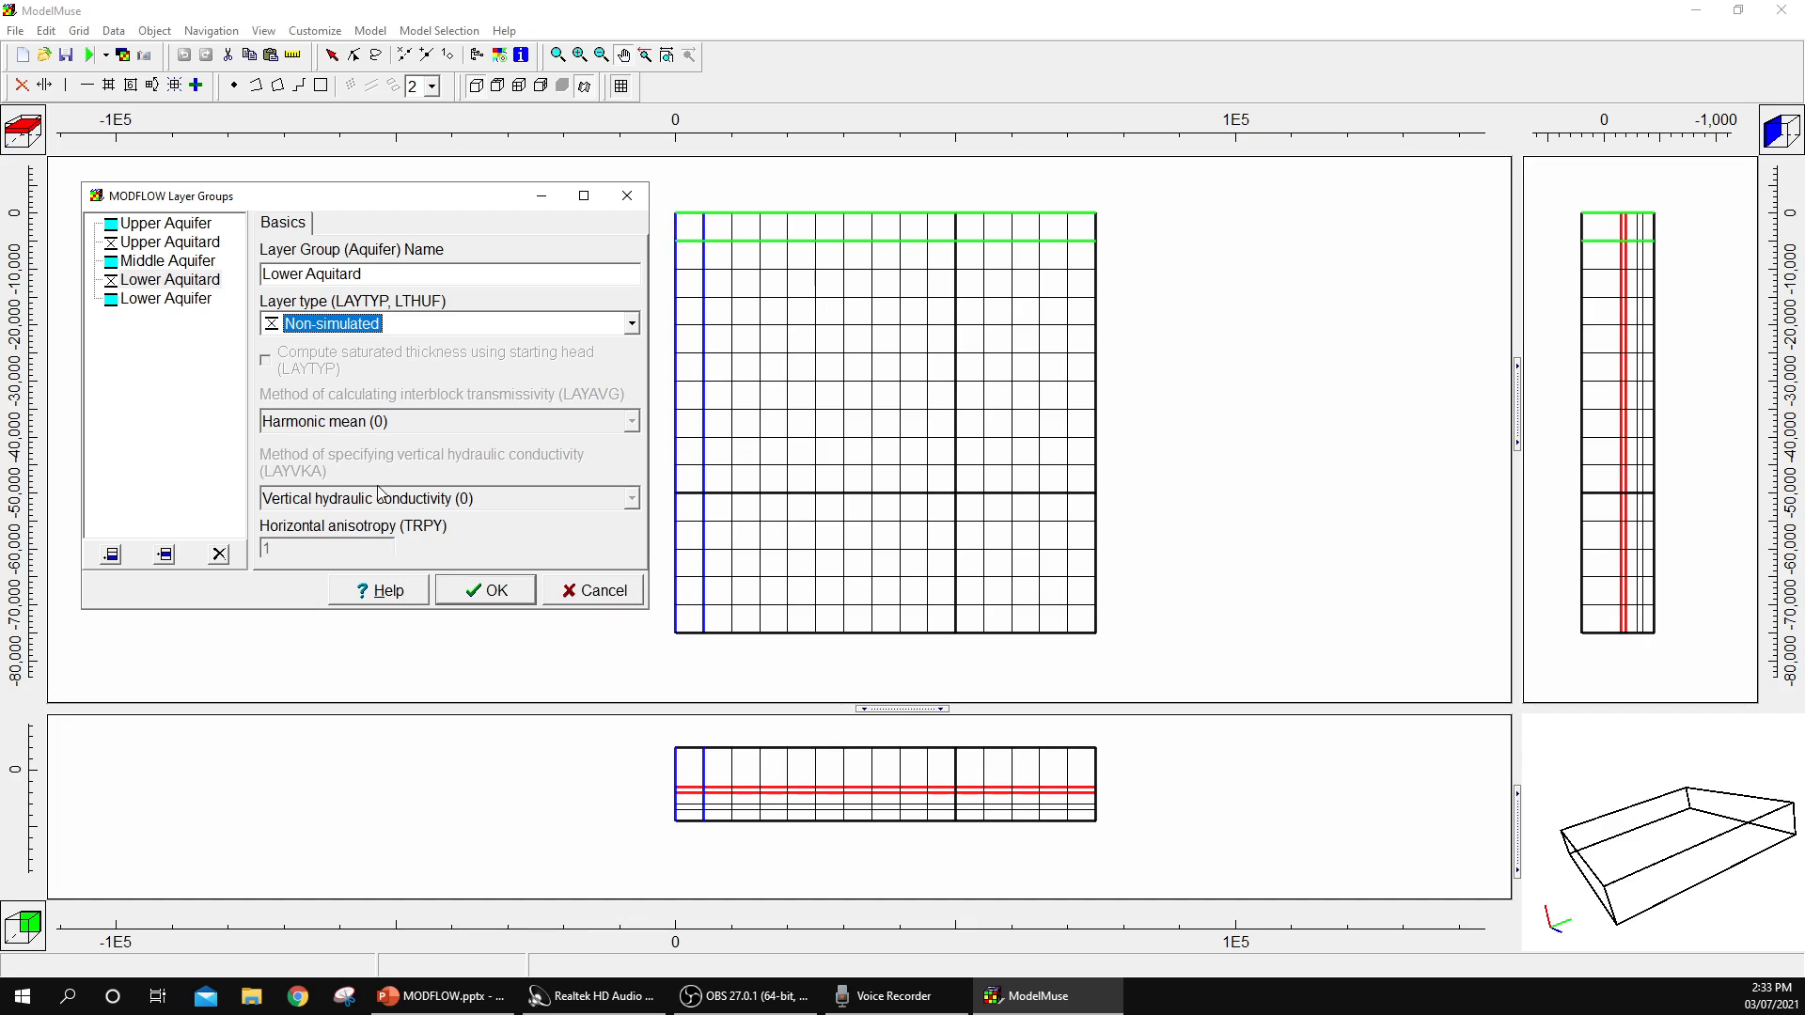
Step: Accept the MODFLOW layer group settings
left_click(491, 592)
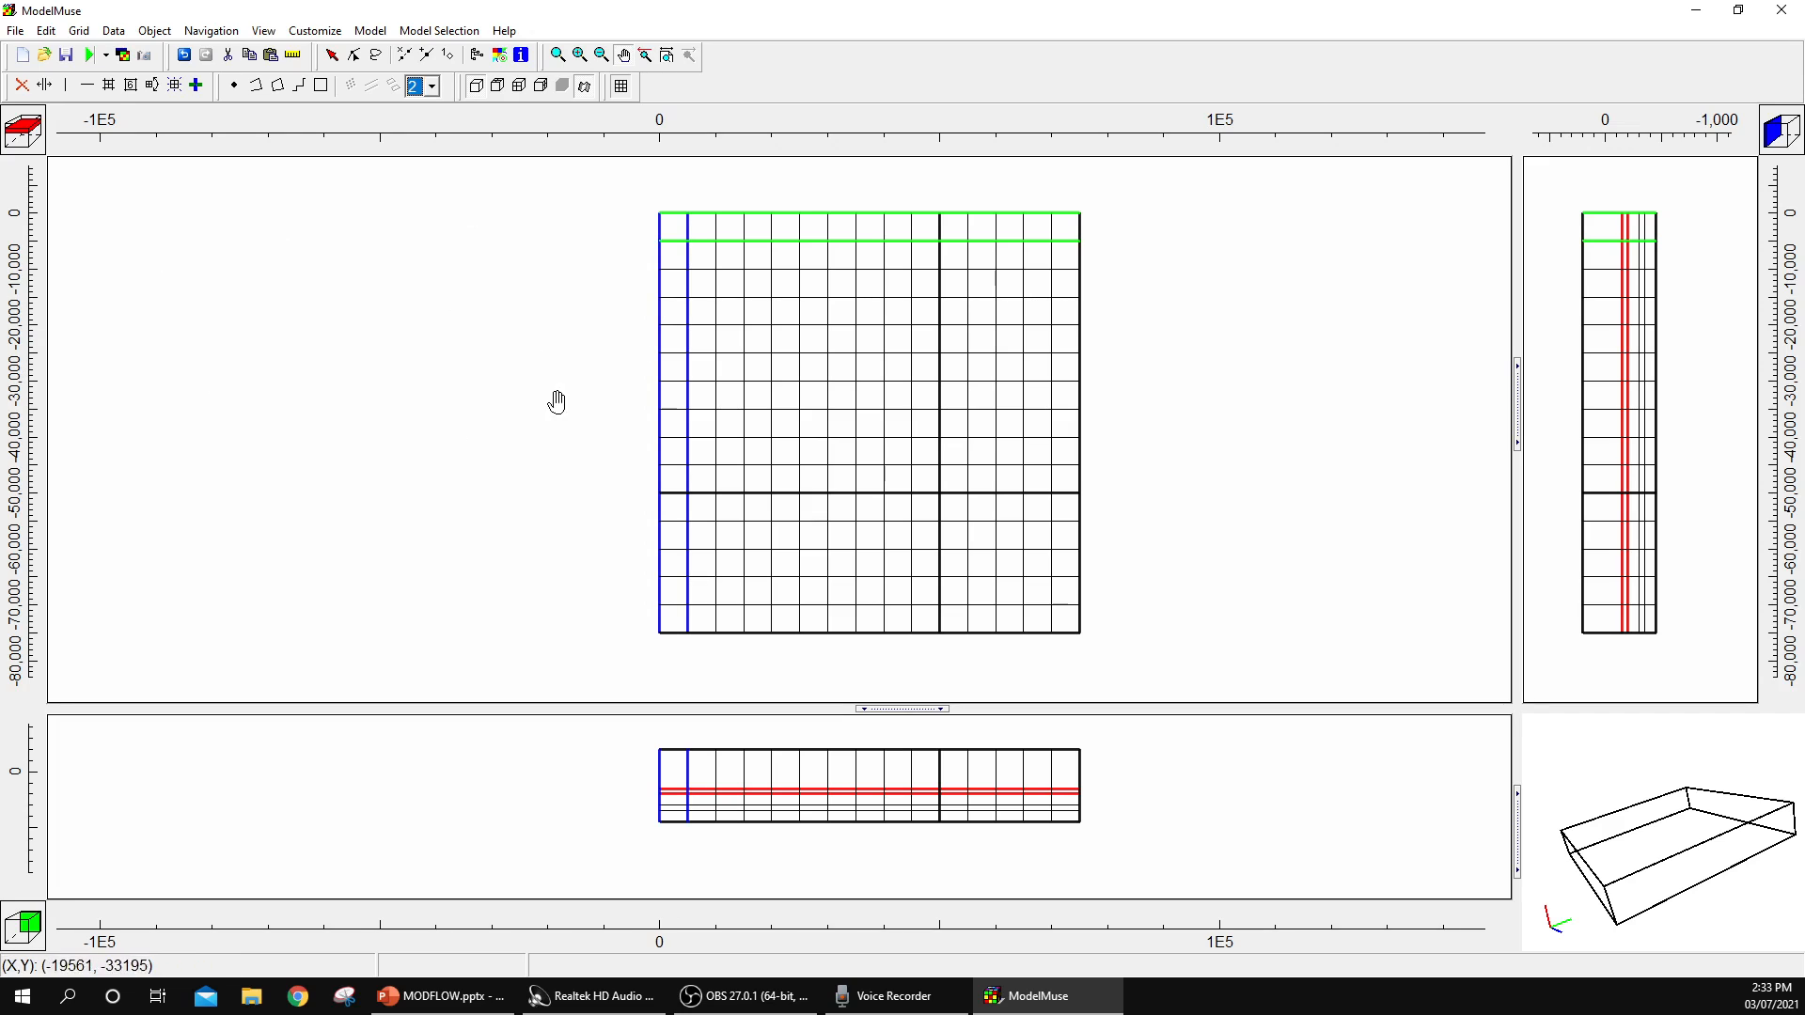
left_click_drag(802, 392, 784, 389)
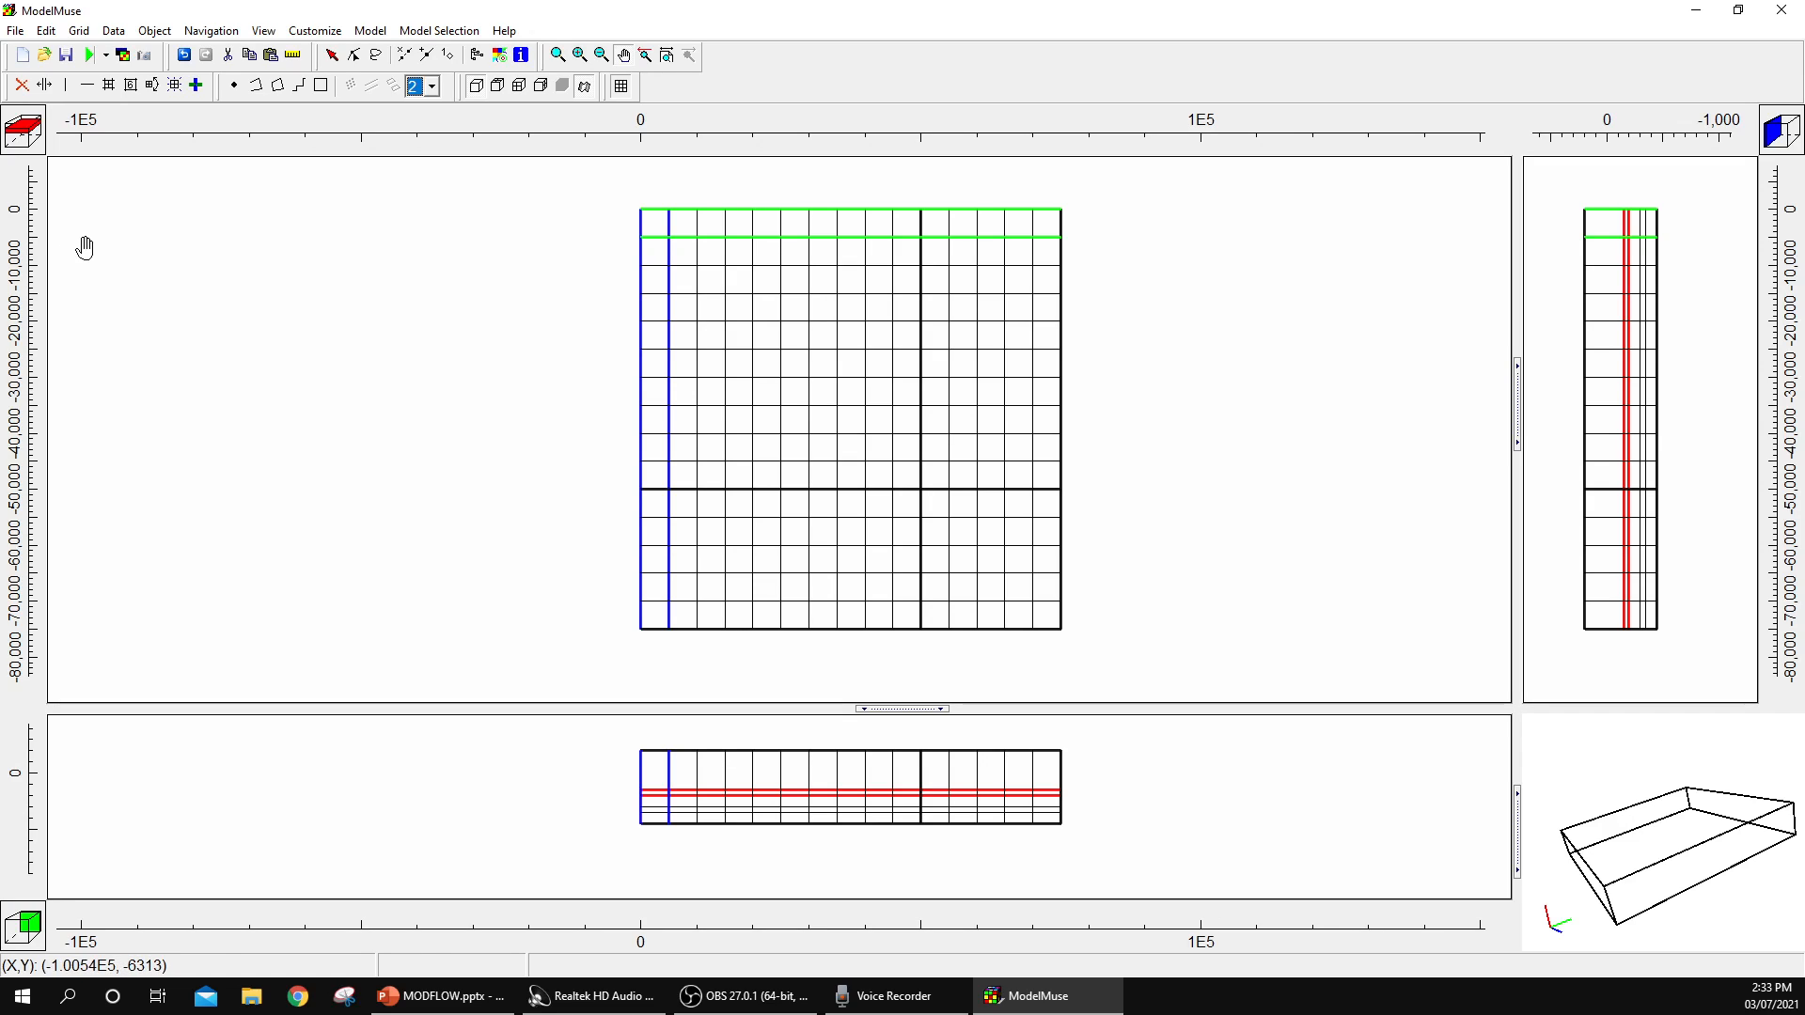
Step: Open the data set editor and select the Kx data set in the Required Hydrology group
left_click(114, 31)
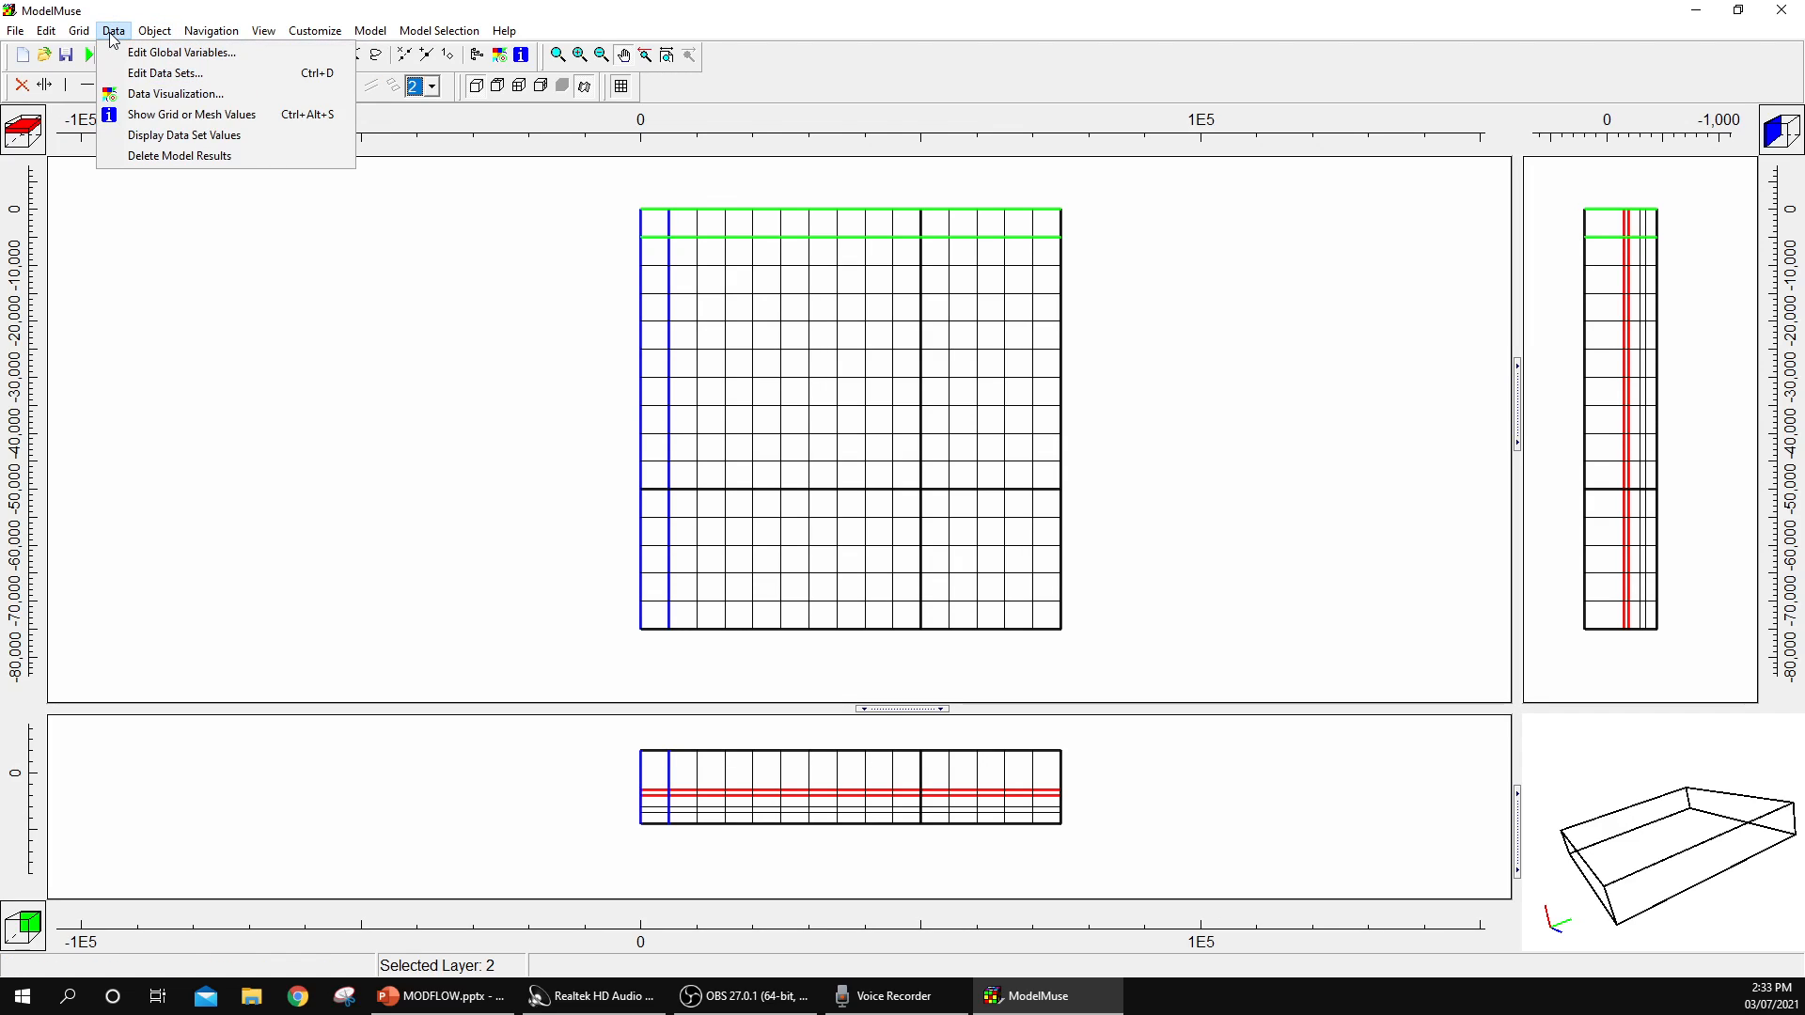
left_click(139, 78)
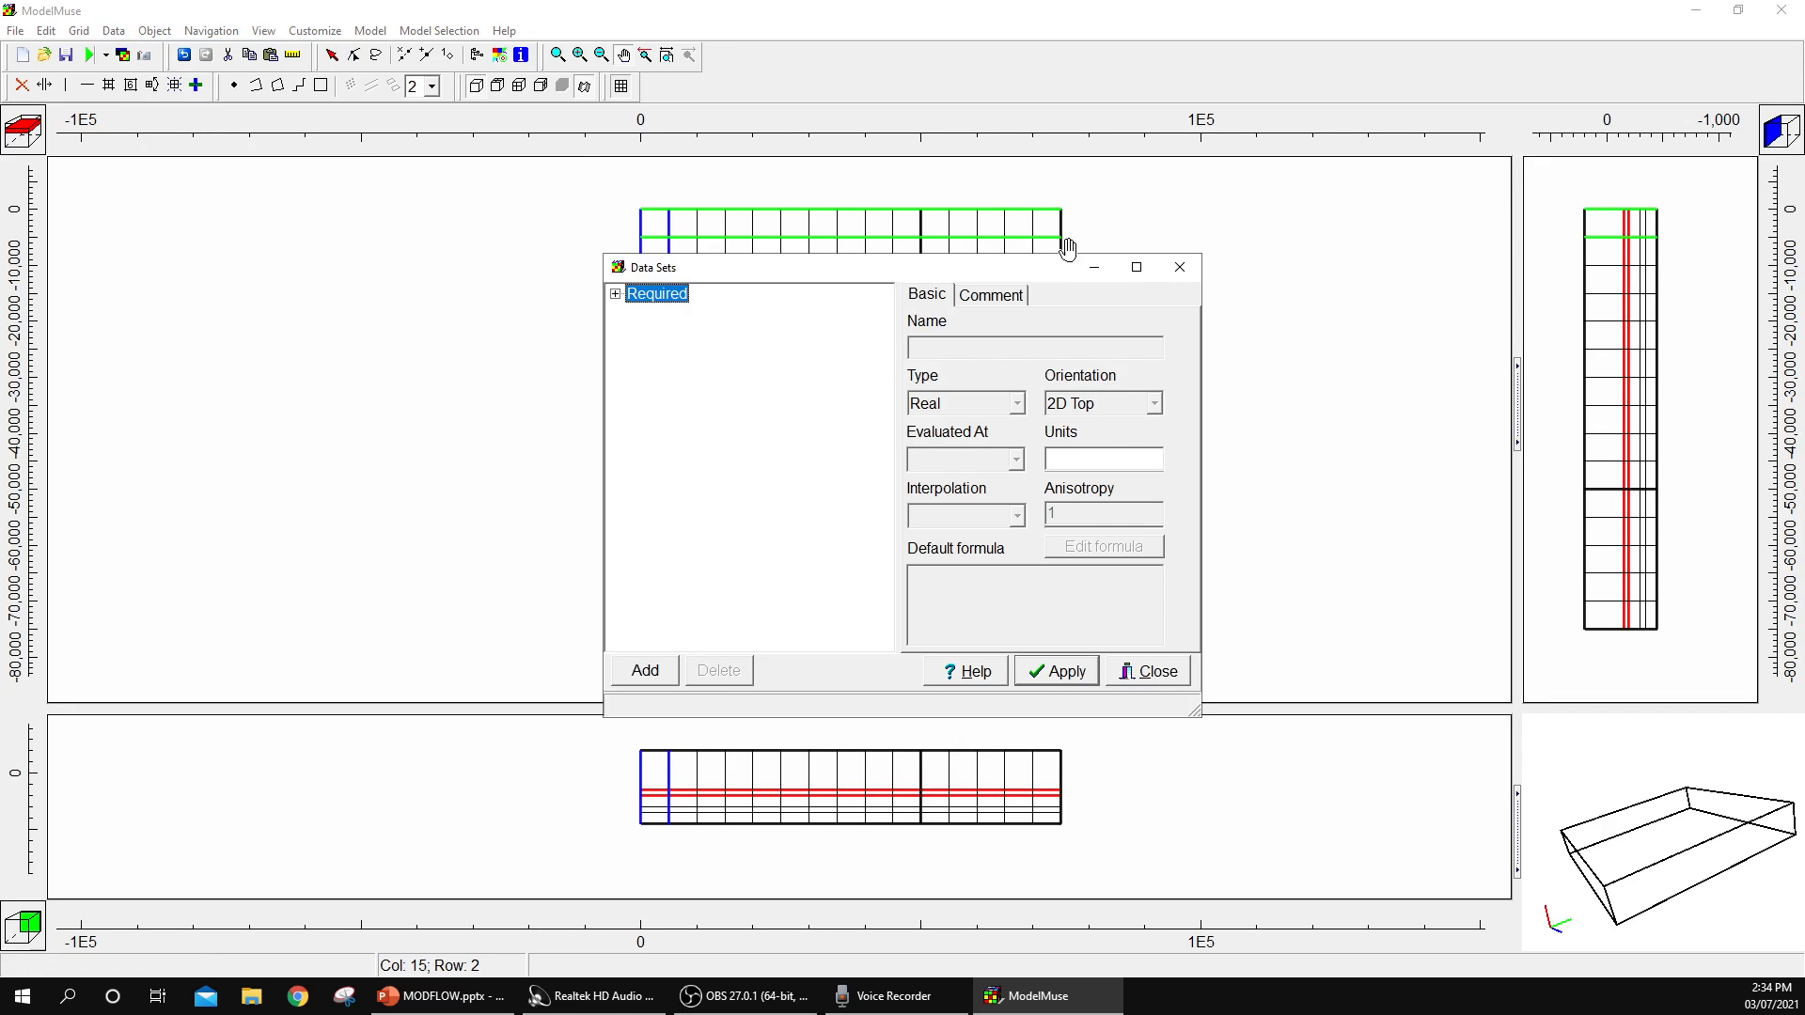
left_click_drag(846, 274, 733, 235)
left_click(501, 251)
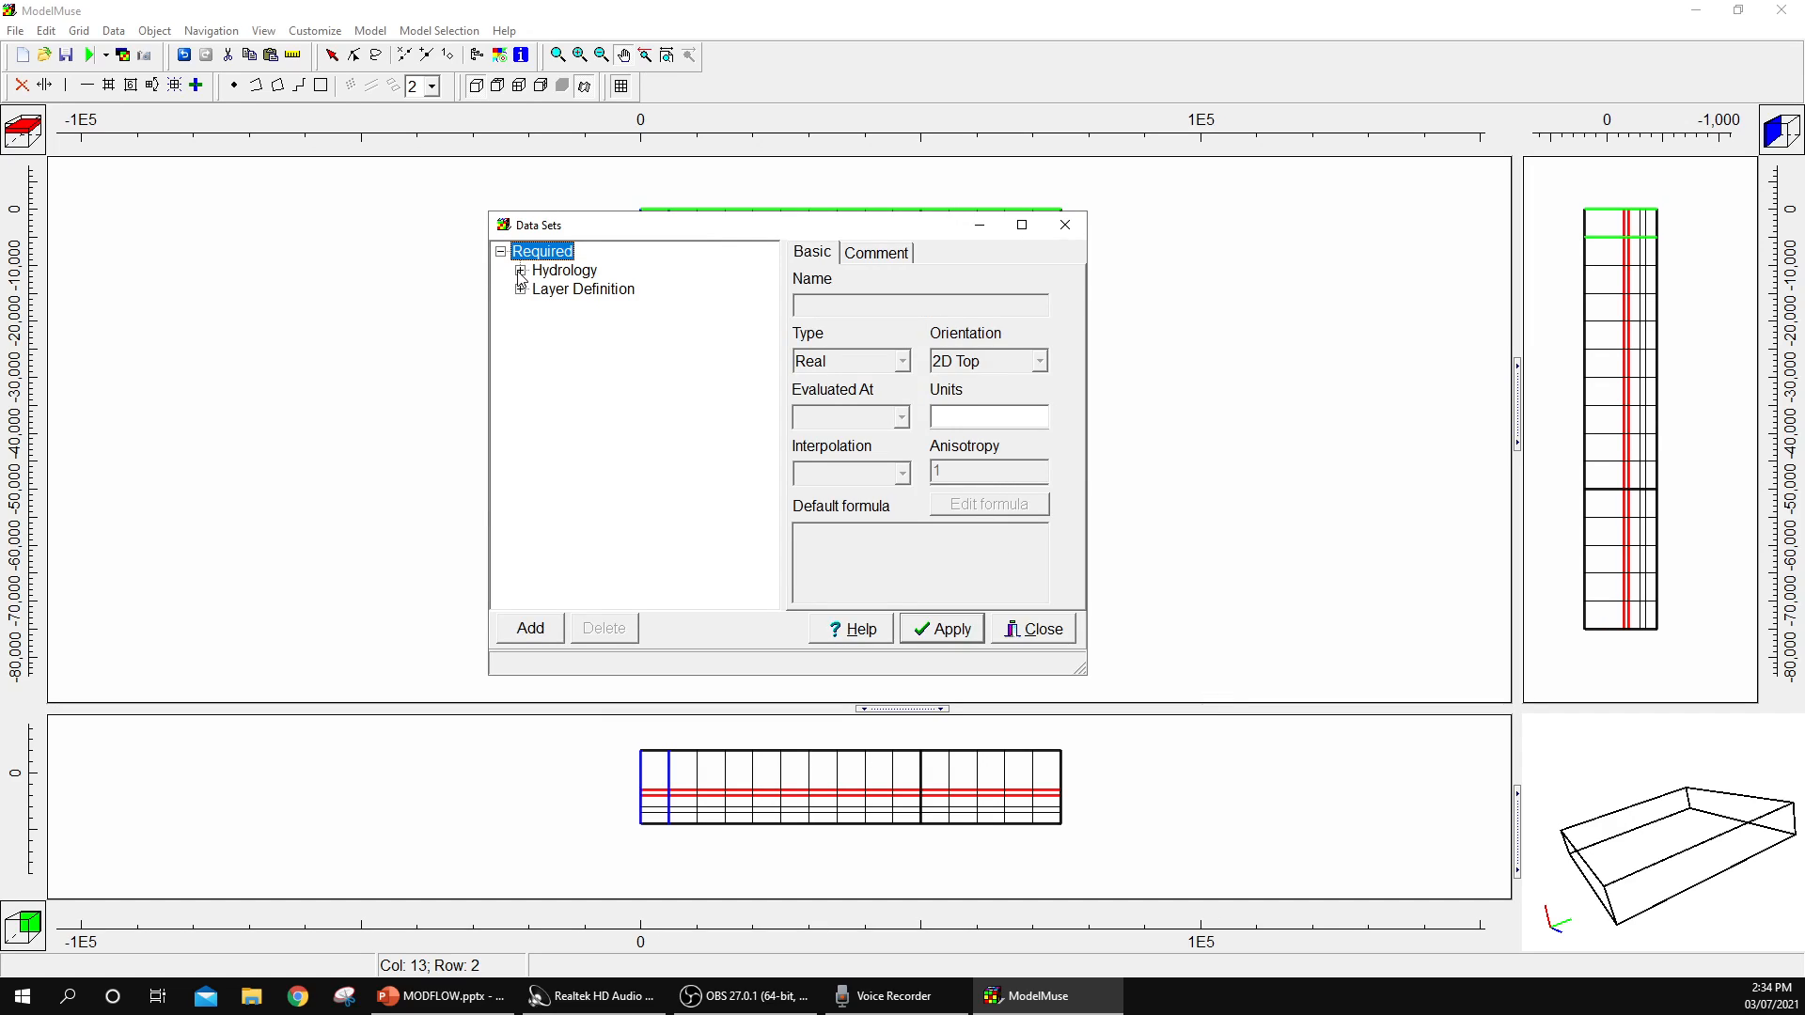
left_click(520, 271)
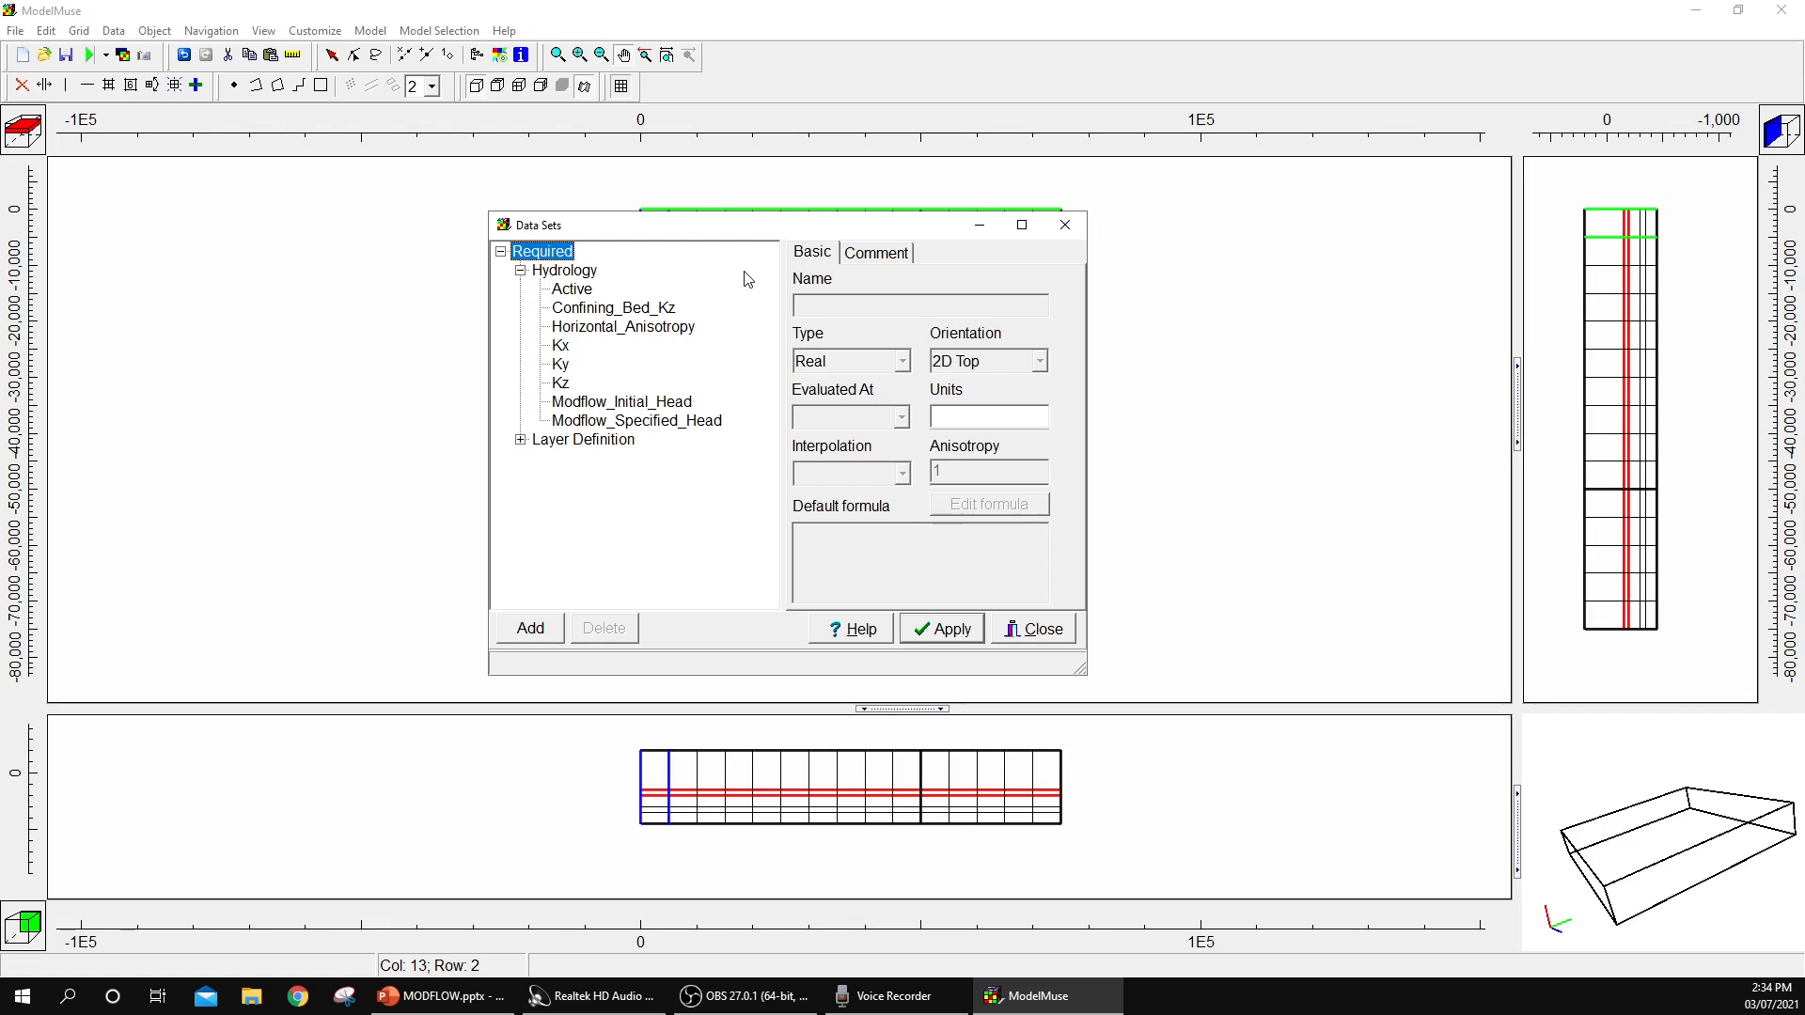
left_click(570, 345)
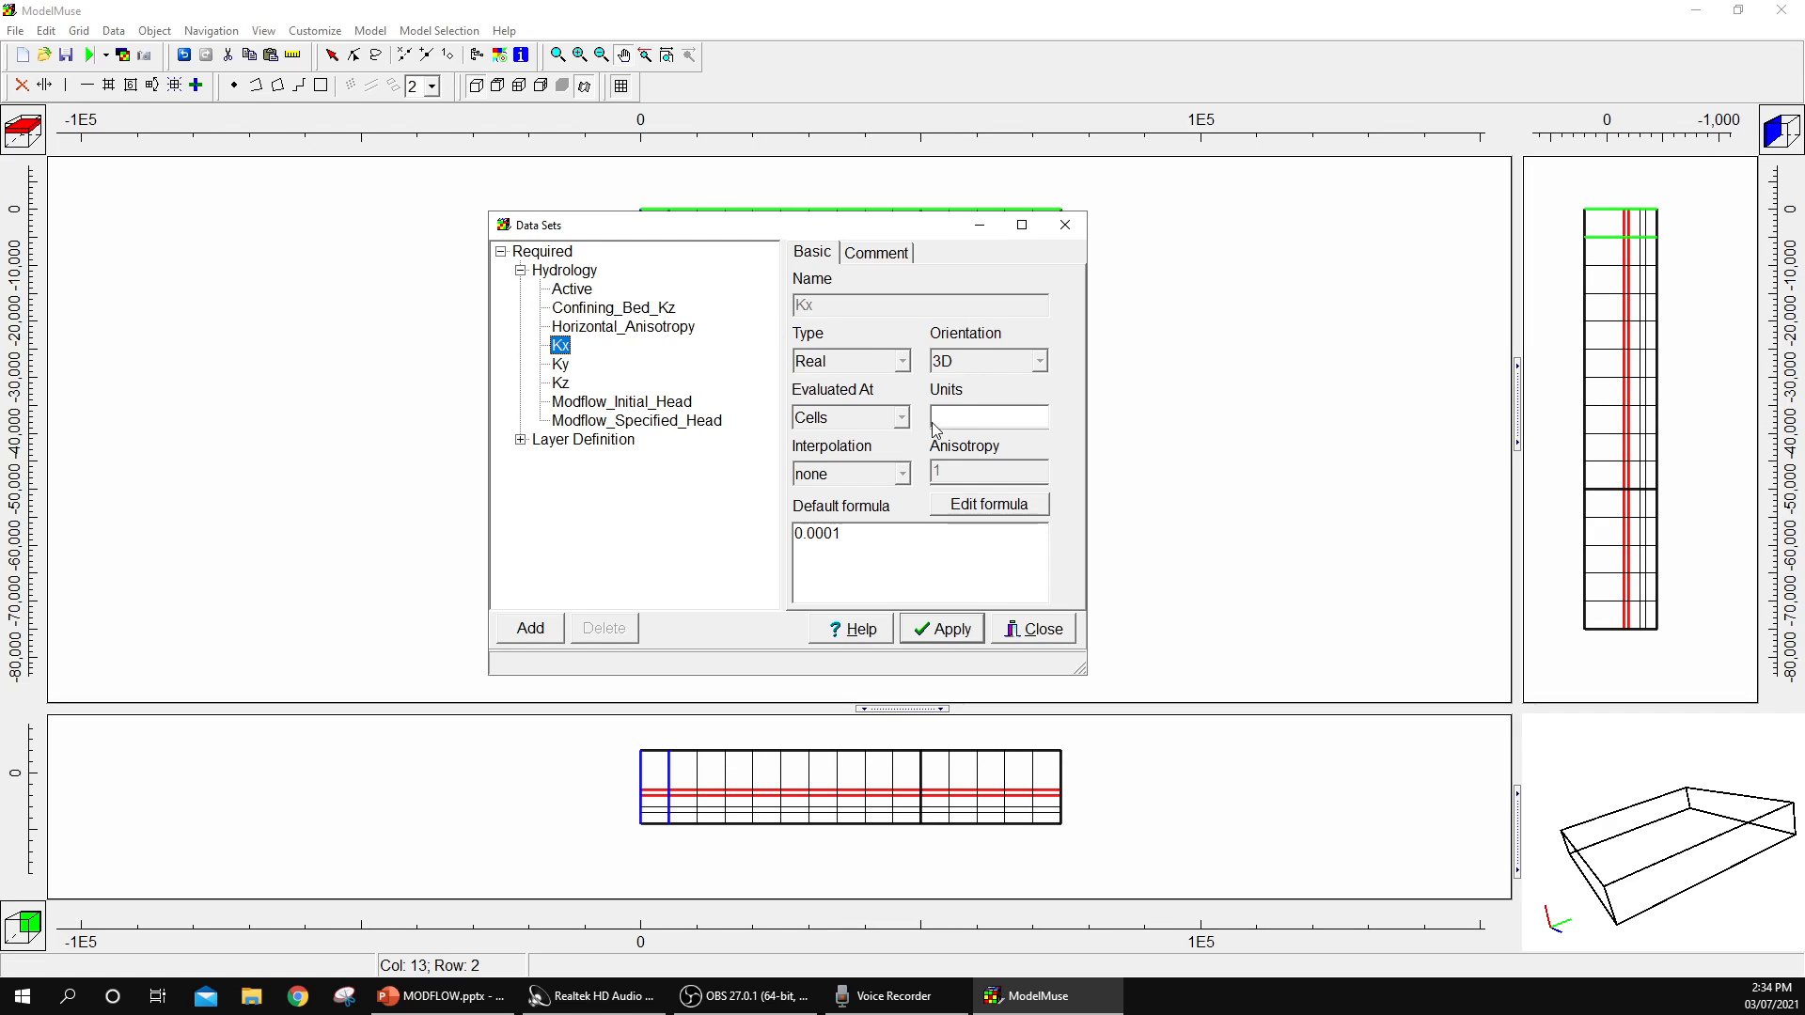
Step: Open the default formula of Kx in the Formula Editor and clear its existing value
left_click(868, 542)
mouse_move(843, 533)
left_mouse_down()
mouse_move(792, 533)
mouse_move(874, 533)
left_mouse_up()
left_click(864, 534)
left_click(877, 533)
left_click(986, 508)
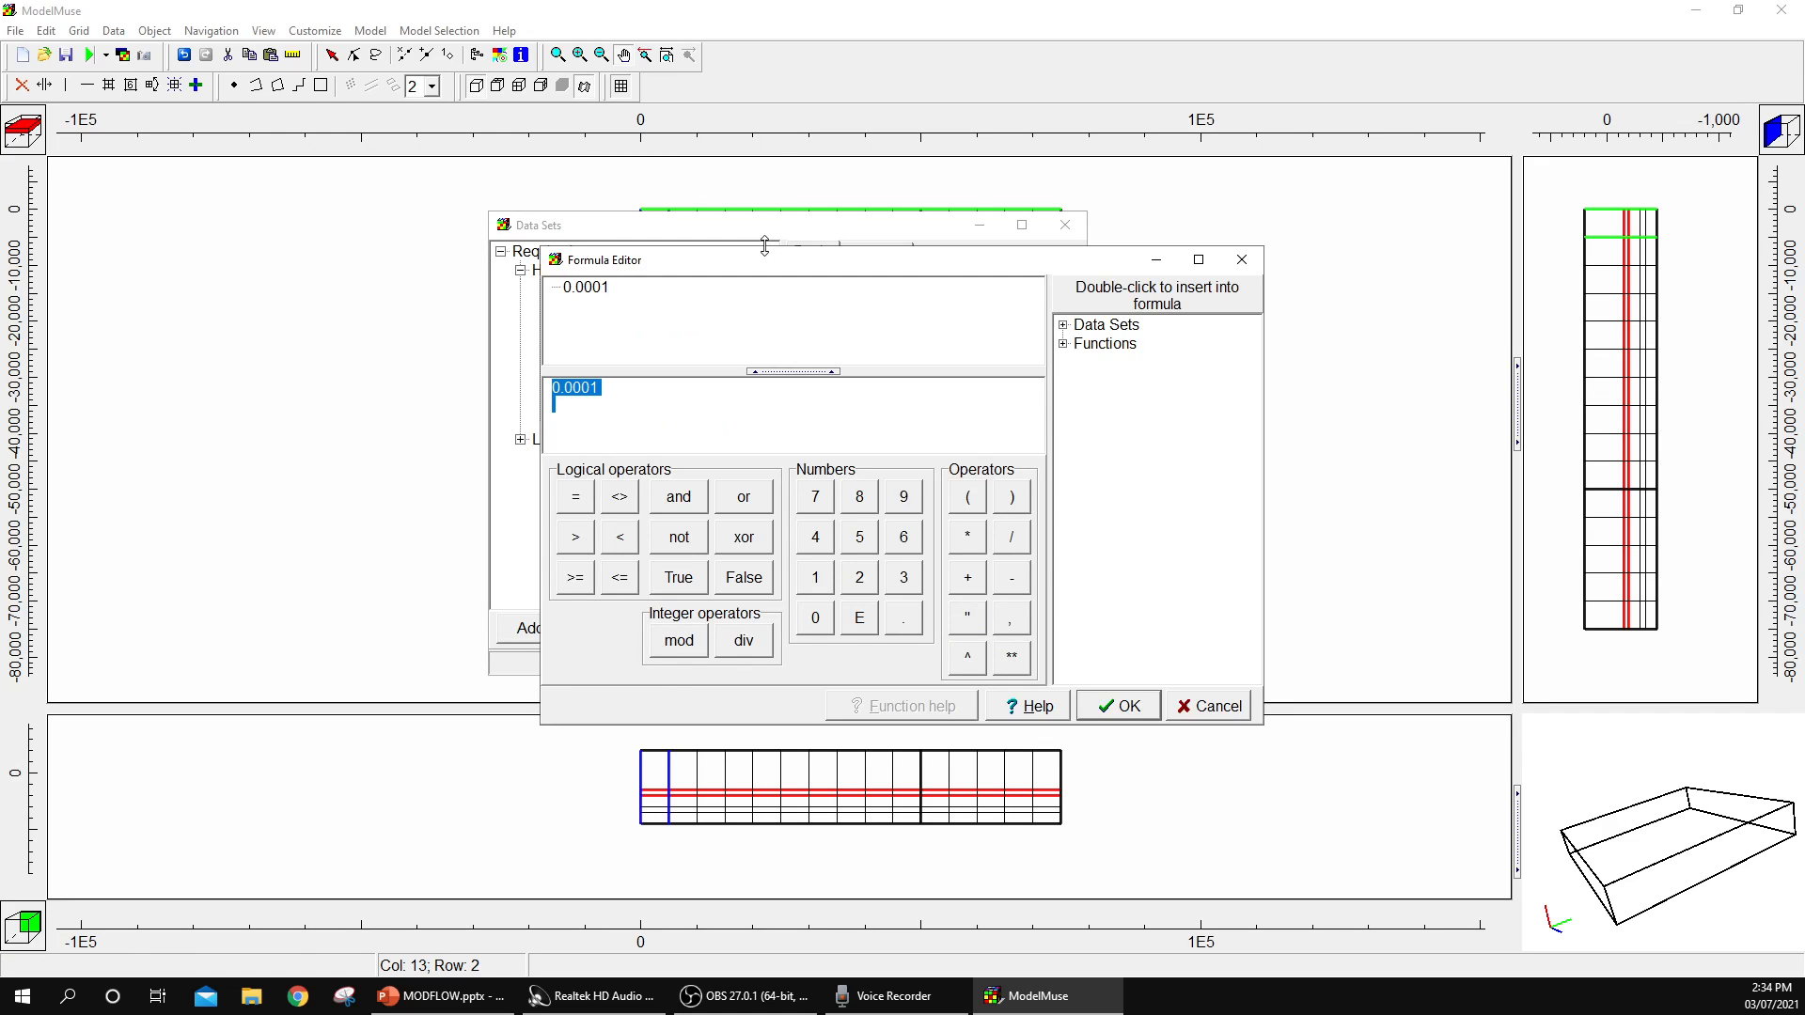
left_click_drag(779, 265, 1057, 187)
left_click(924, 328)
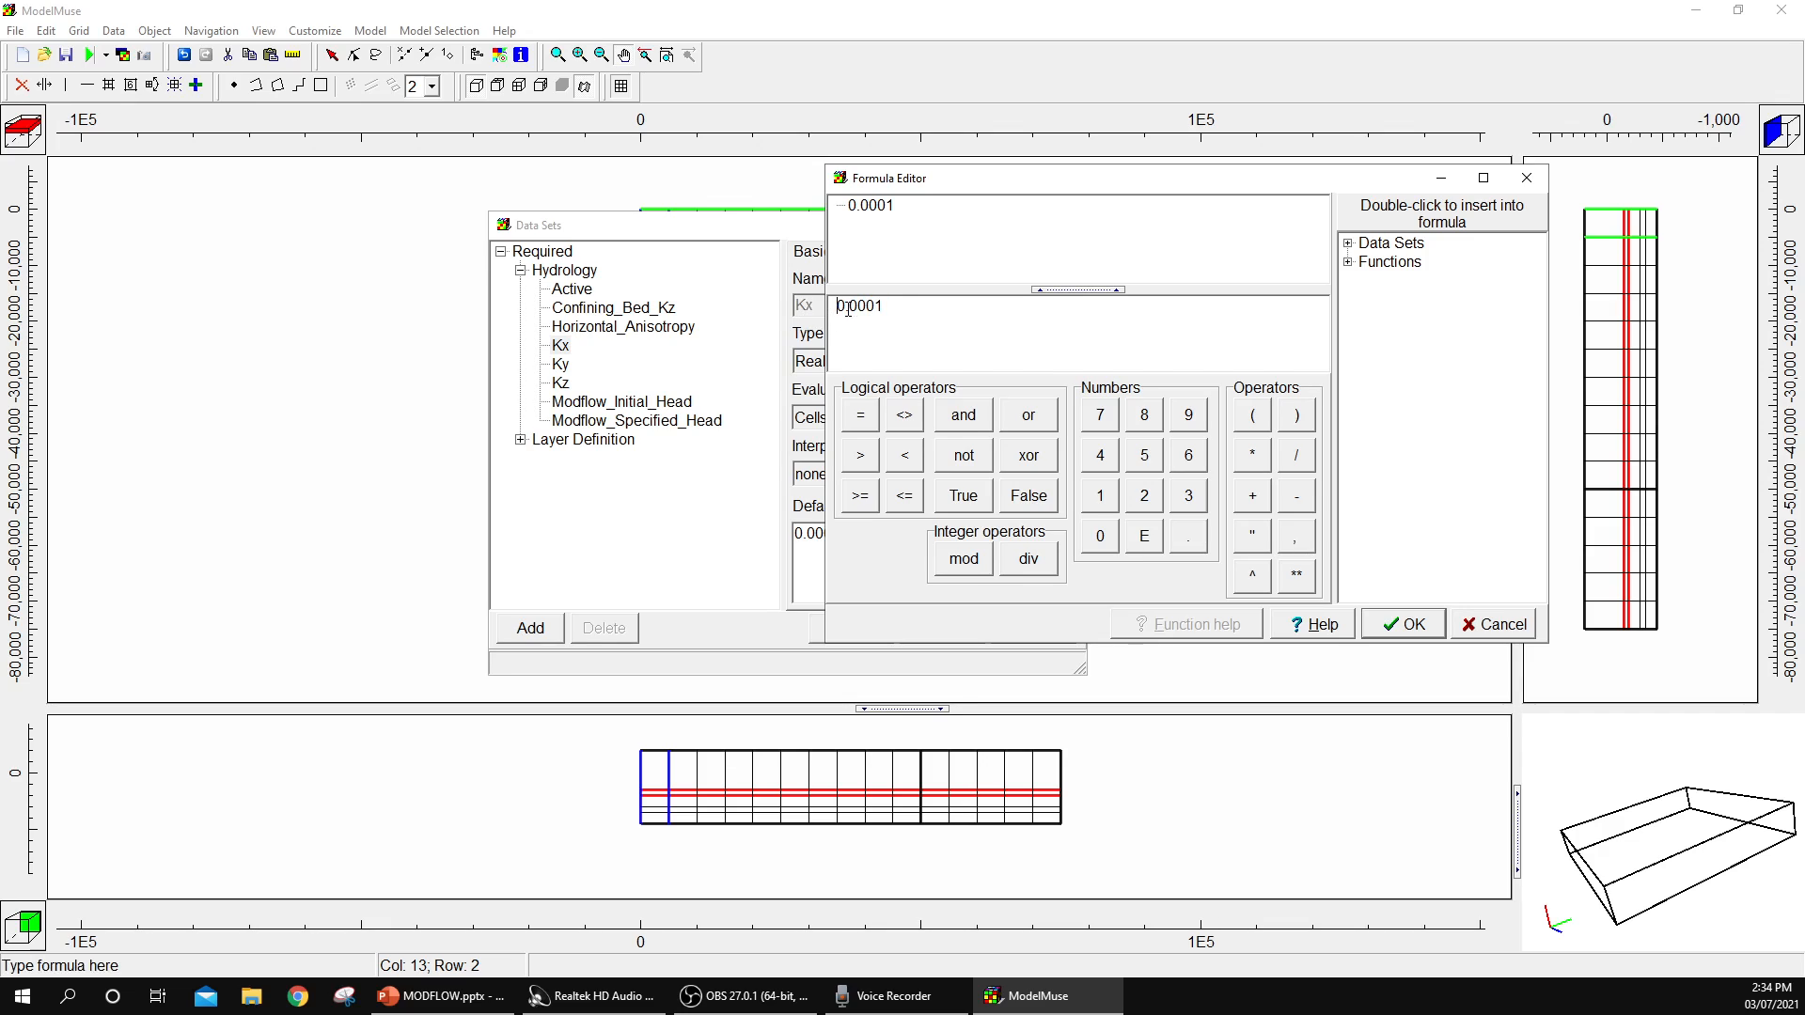
left_click(917, 308)
key("BackSpace")
key("BackSpace")
key("BackSpace")
key("BackSpace")
key("BackSpace")
key("BackSpace")
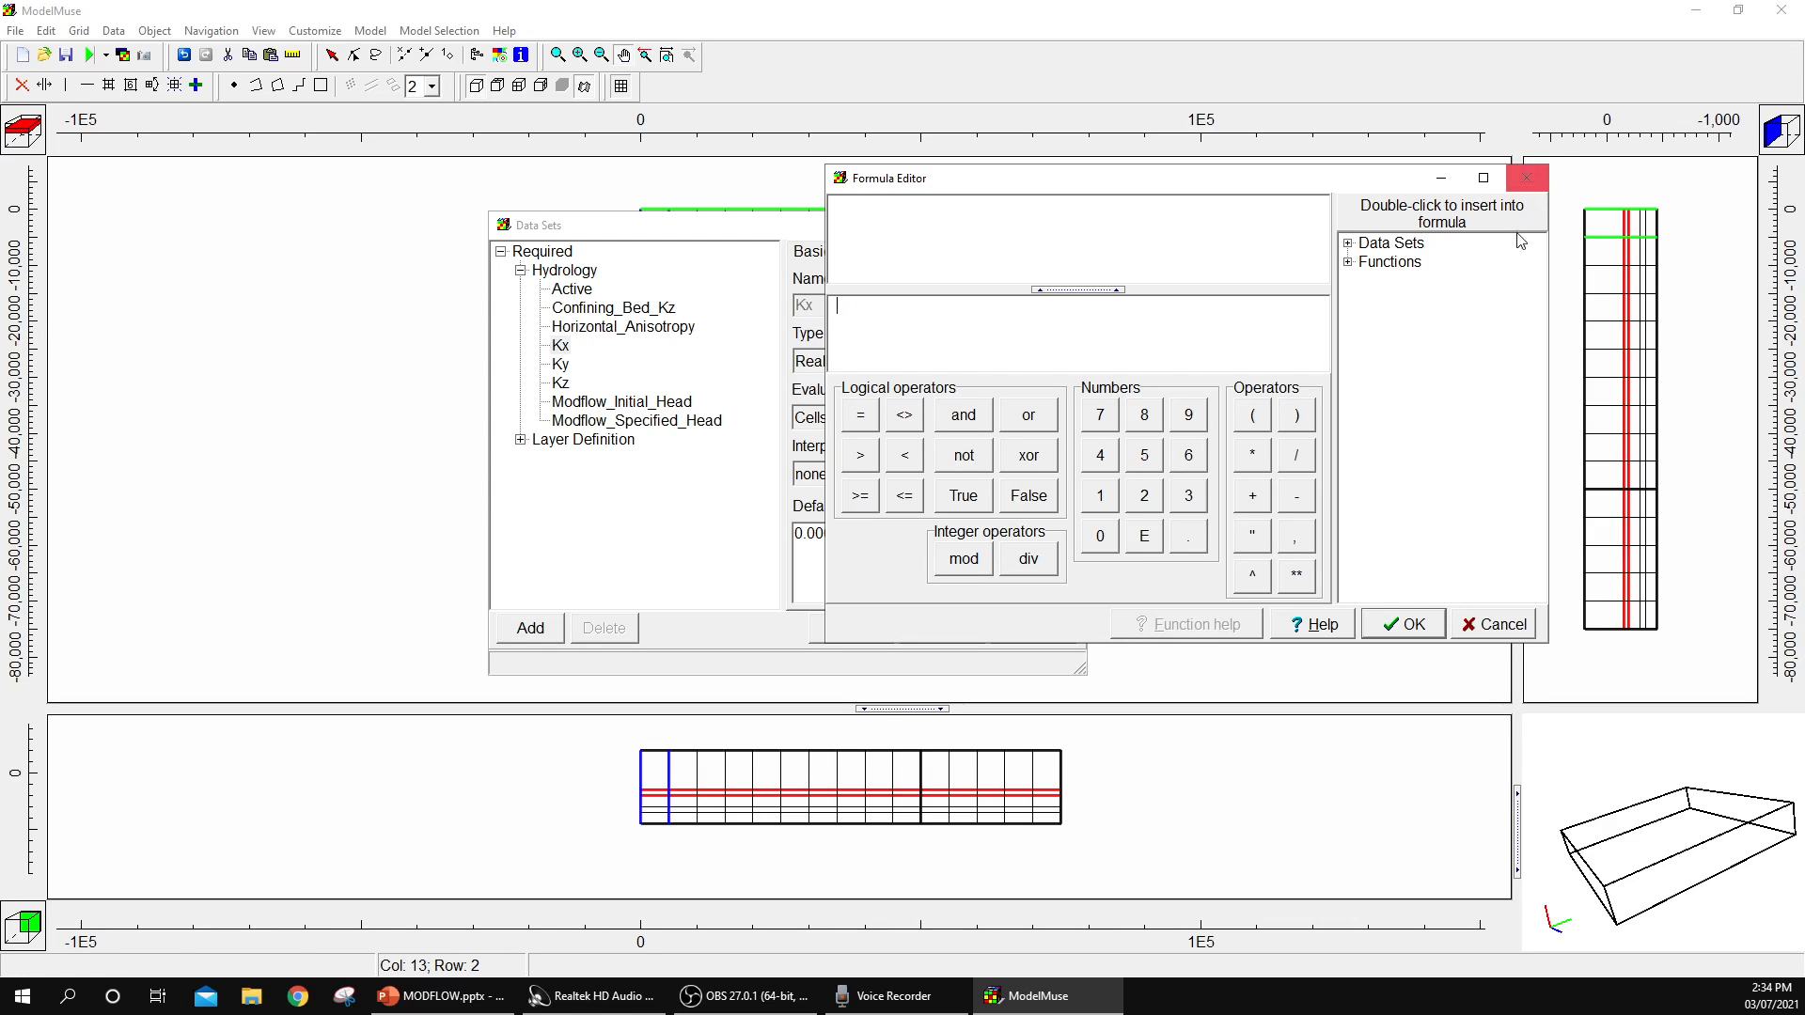
Step: Insert the logical Case function into the Kx formula and select its Index argument
left_click(1348, 262)
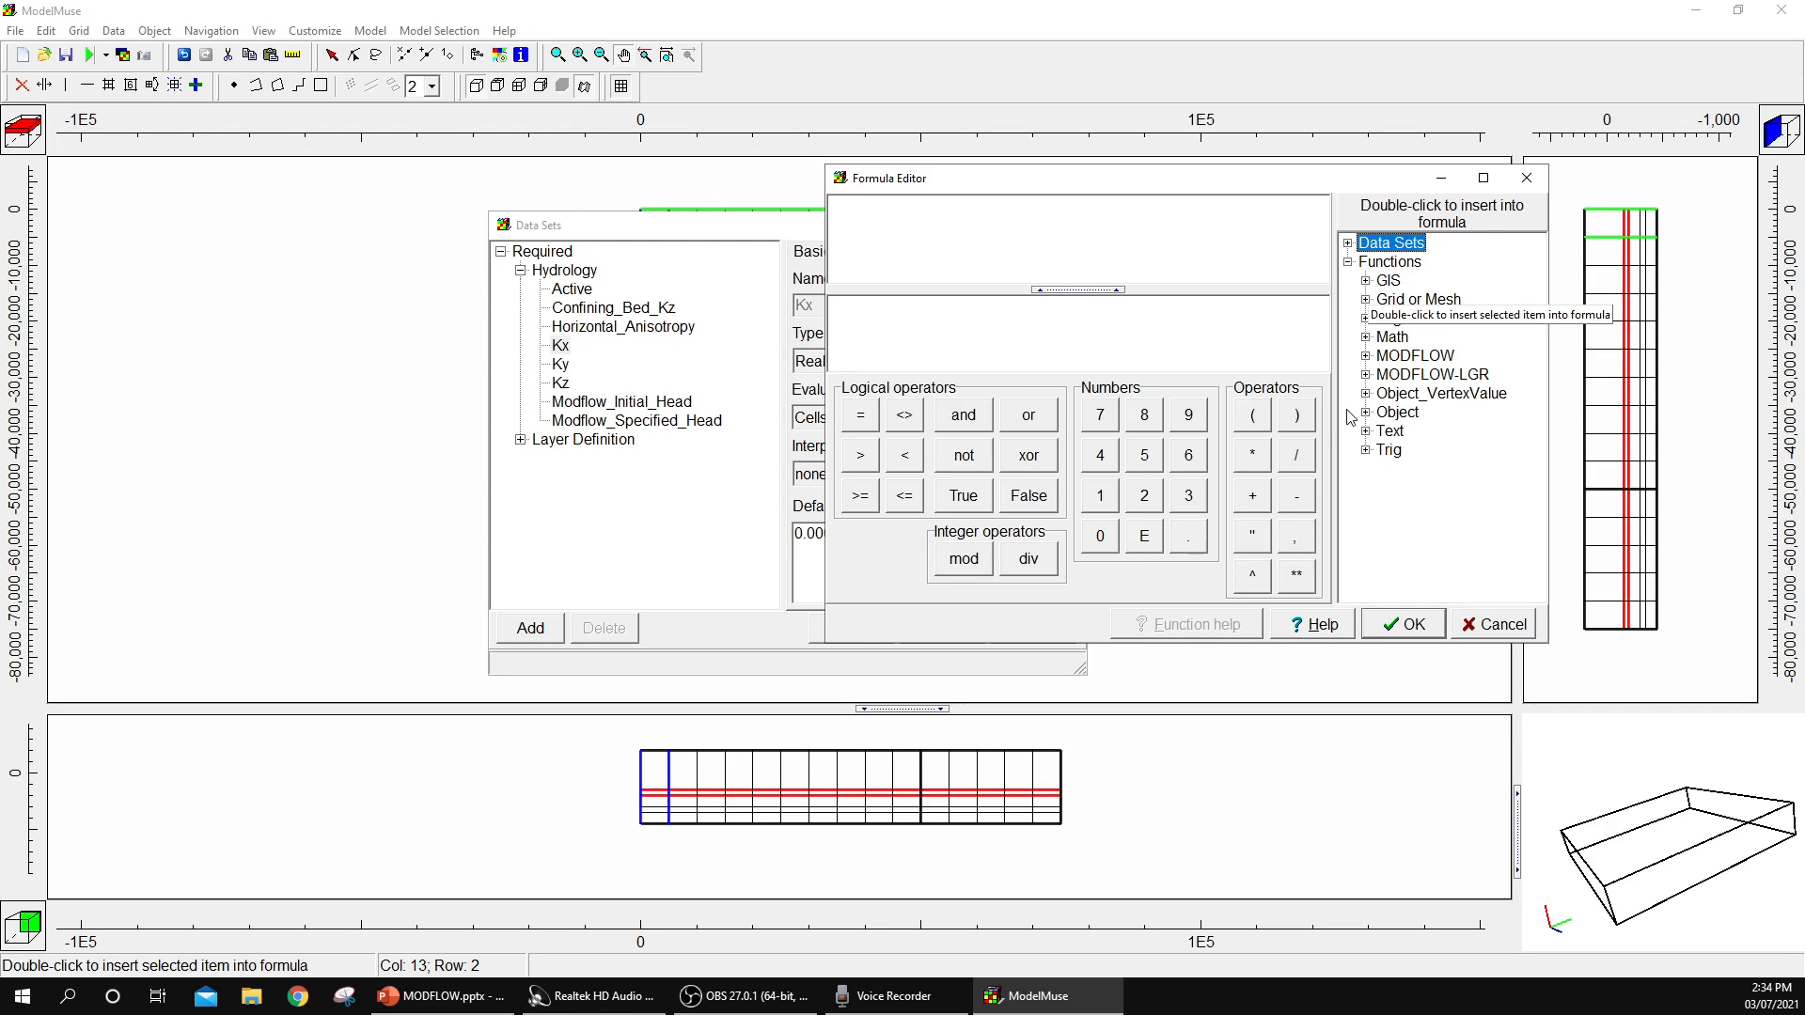
left_click(1350, 245)
left_click(1410, 338)
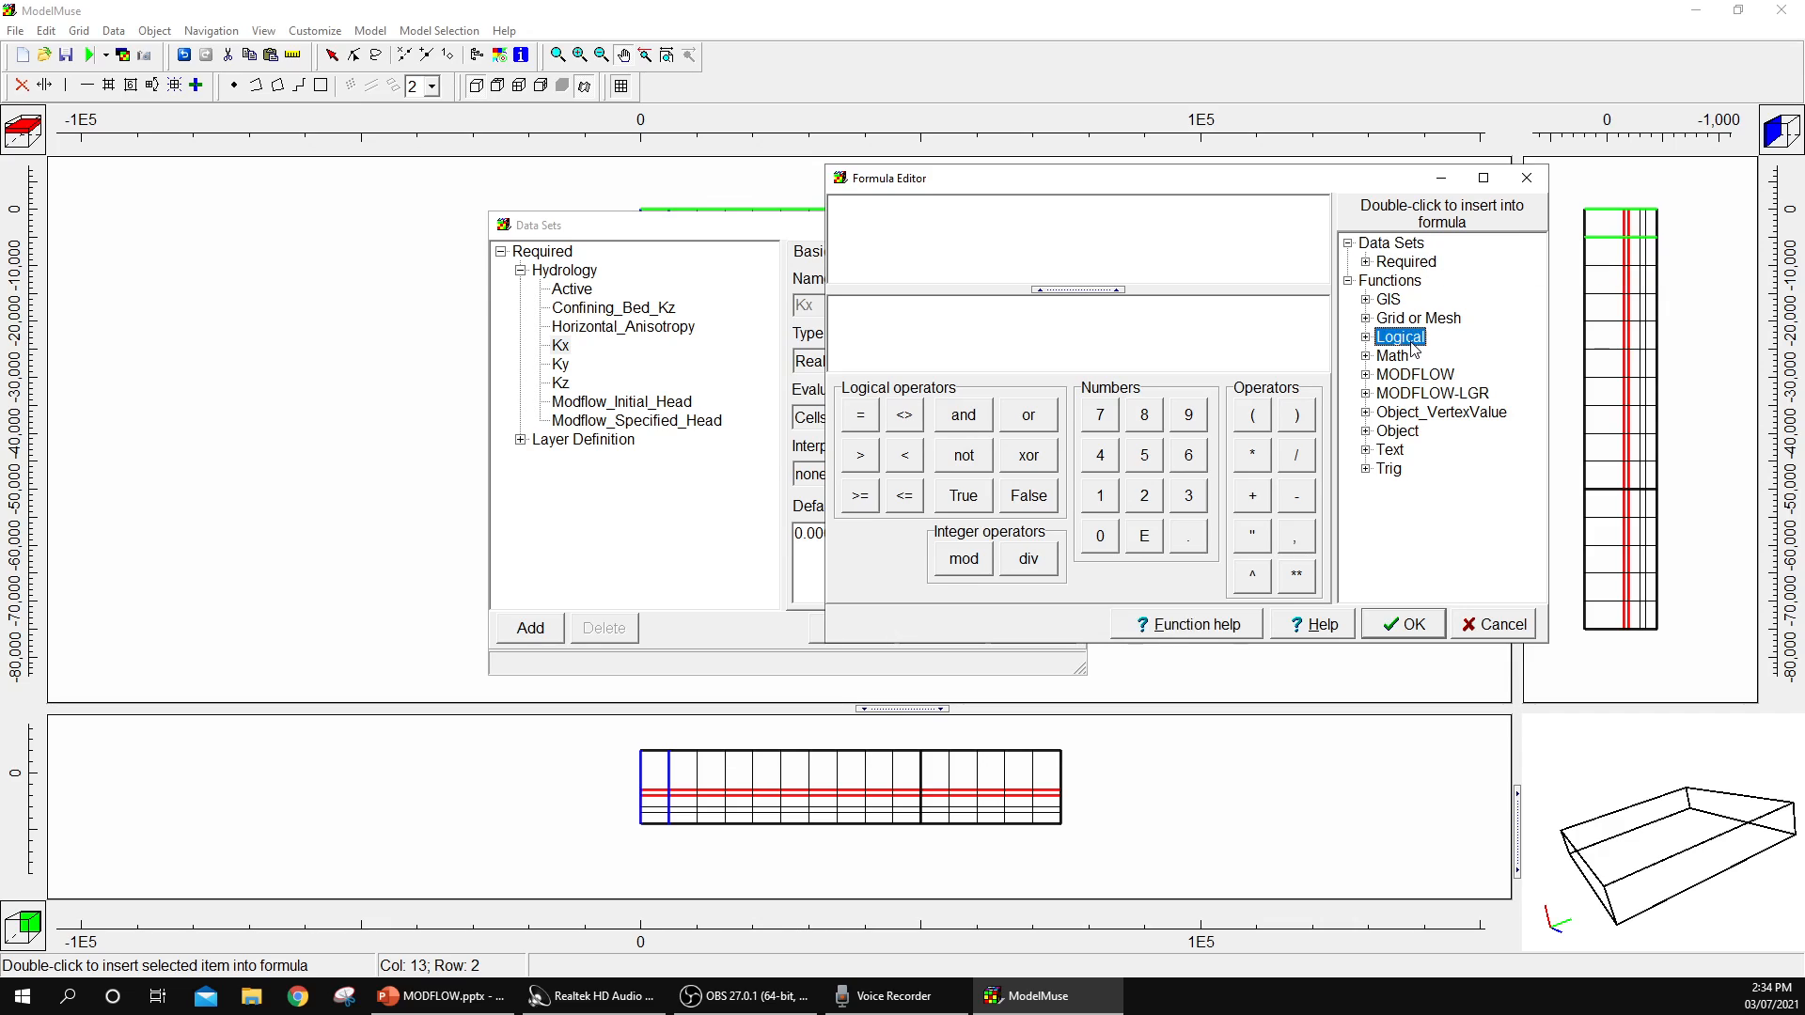
left_click(1365, 337)
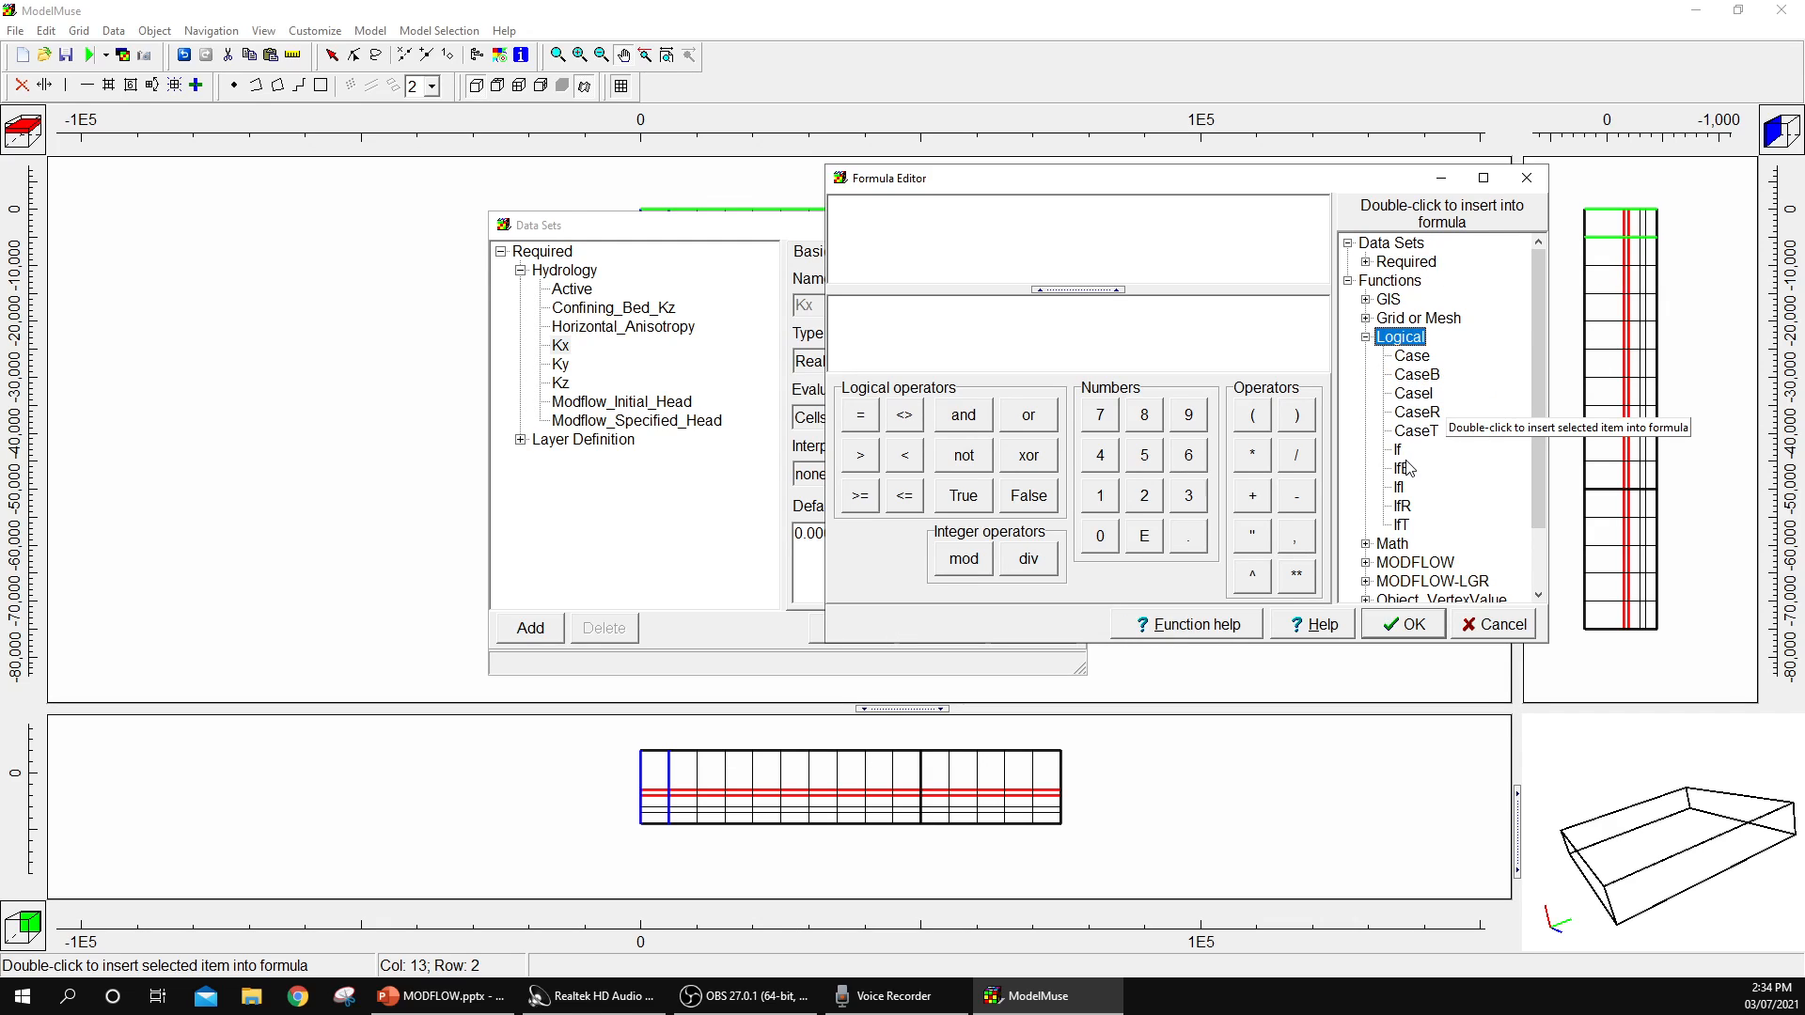
double_click(1417, 359)
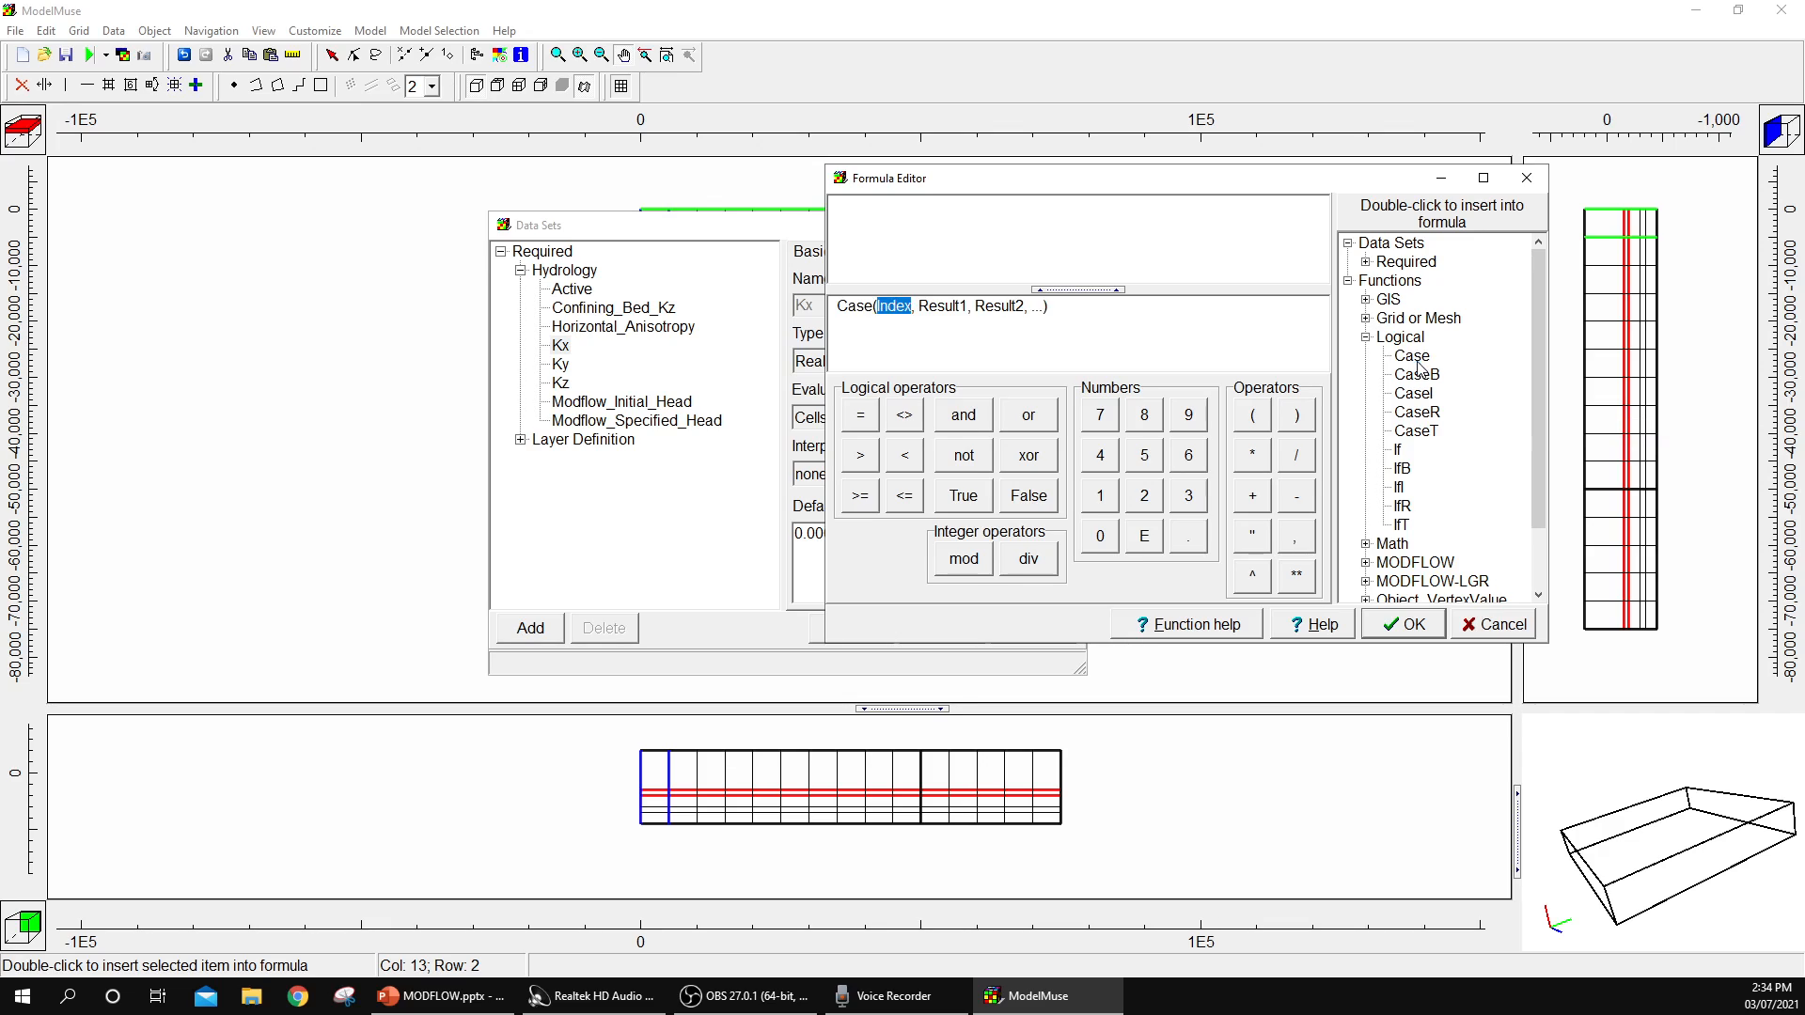
double_click(895, 306)
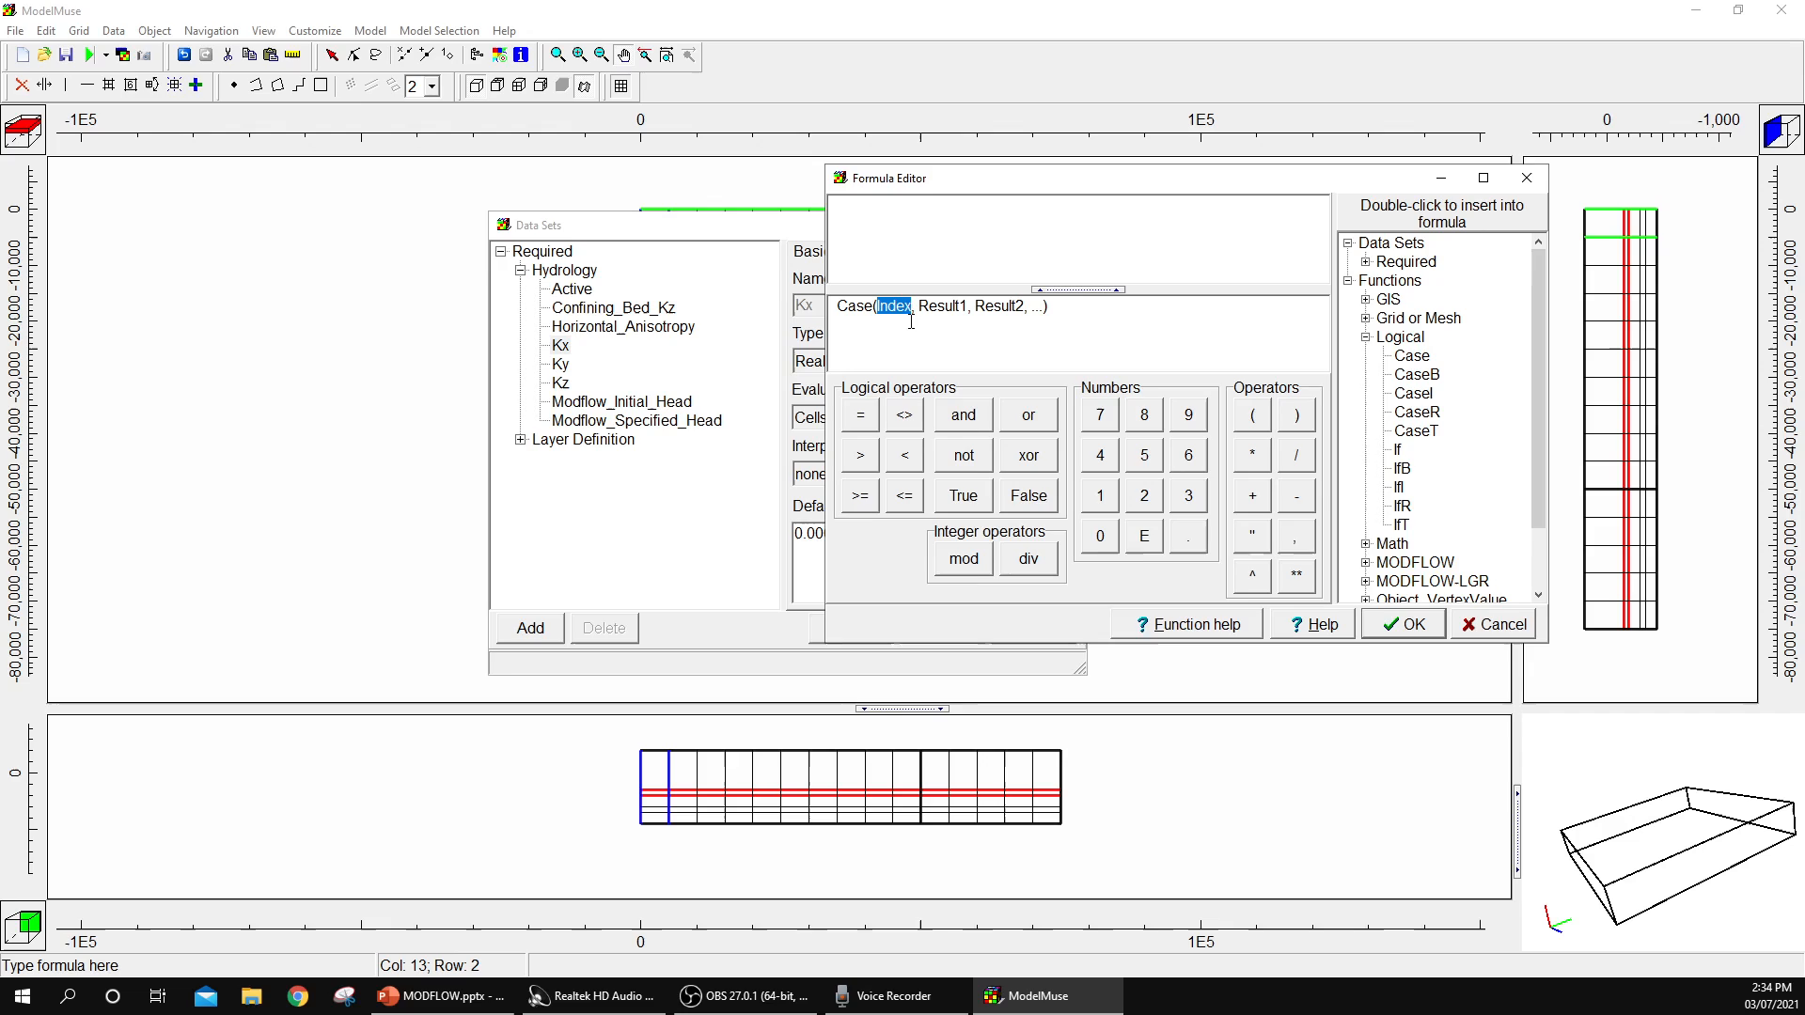
Step: Replace the Index argument with the Layer function from the Grid or Mesh functions
left_click(1367, 318)
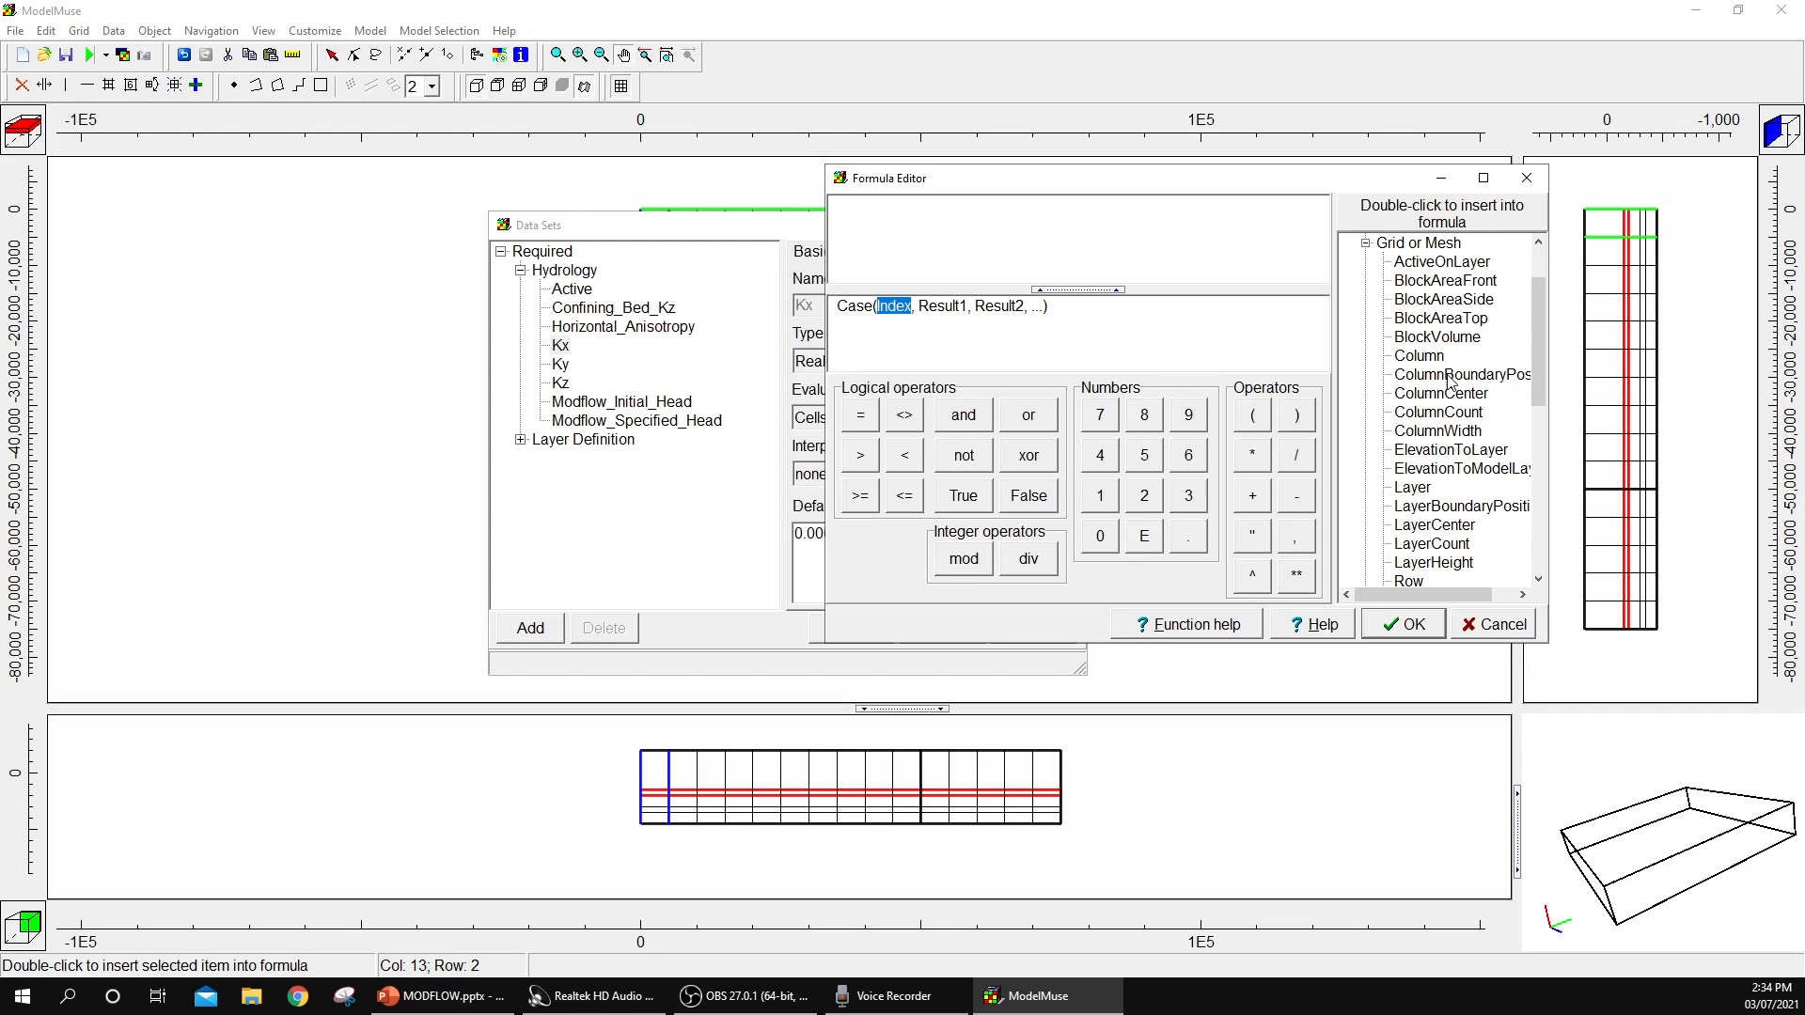
scroll(1451, 380, "down", 3)
double_click(1413, 317)
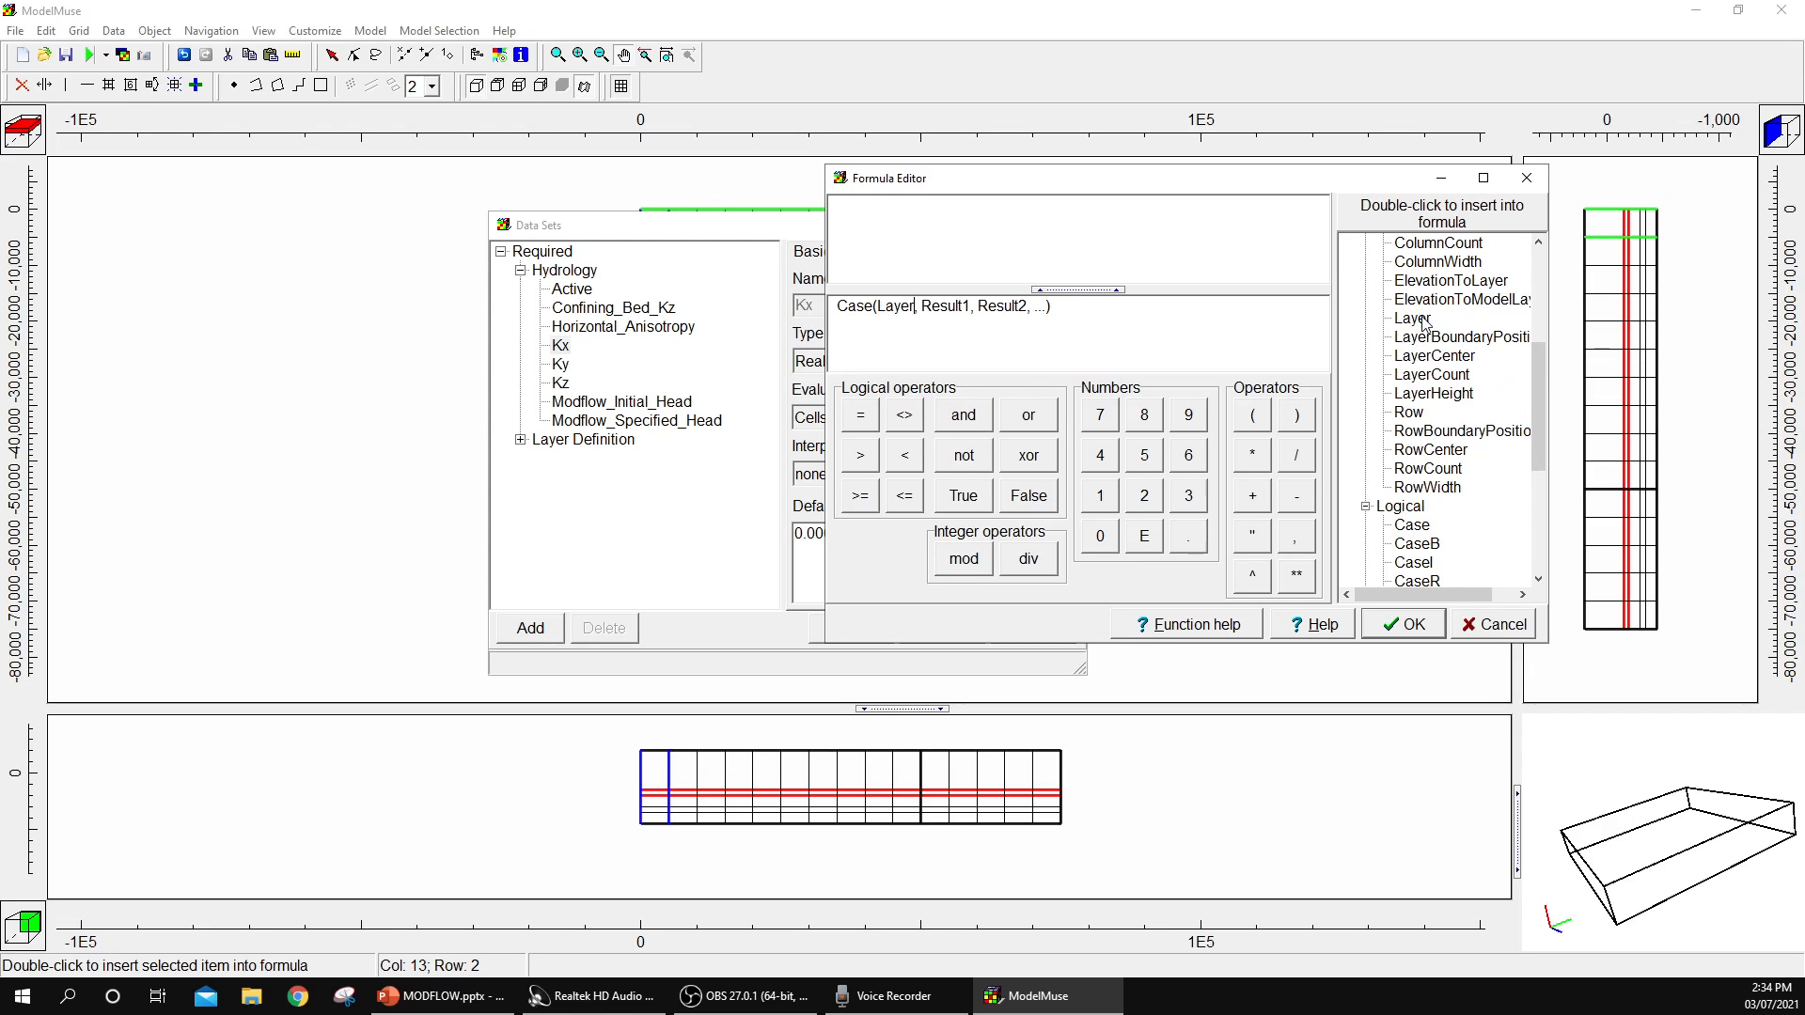
double_click(904, 312)
Step: Delete the result placeholders and the closing parenthesis after the Layer argument
left_click(957, 316)
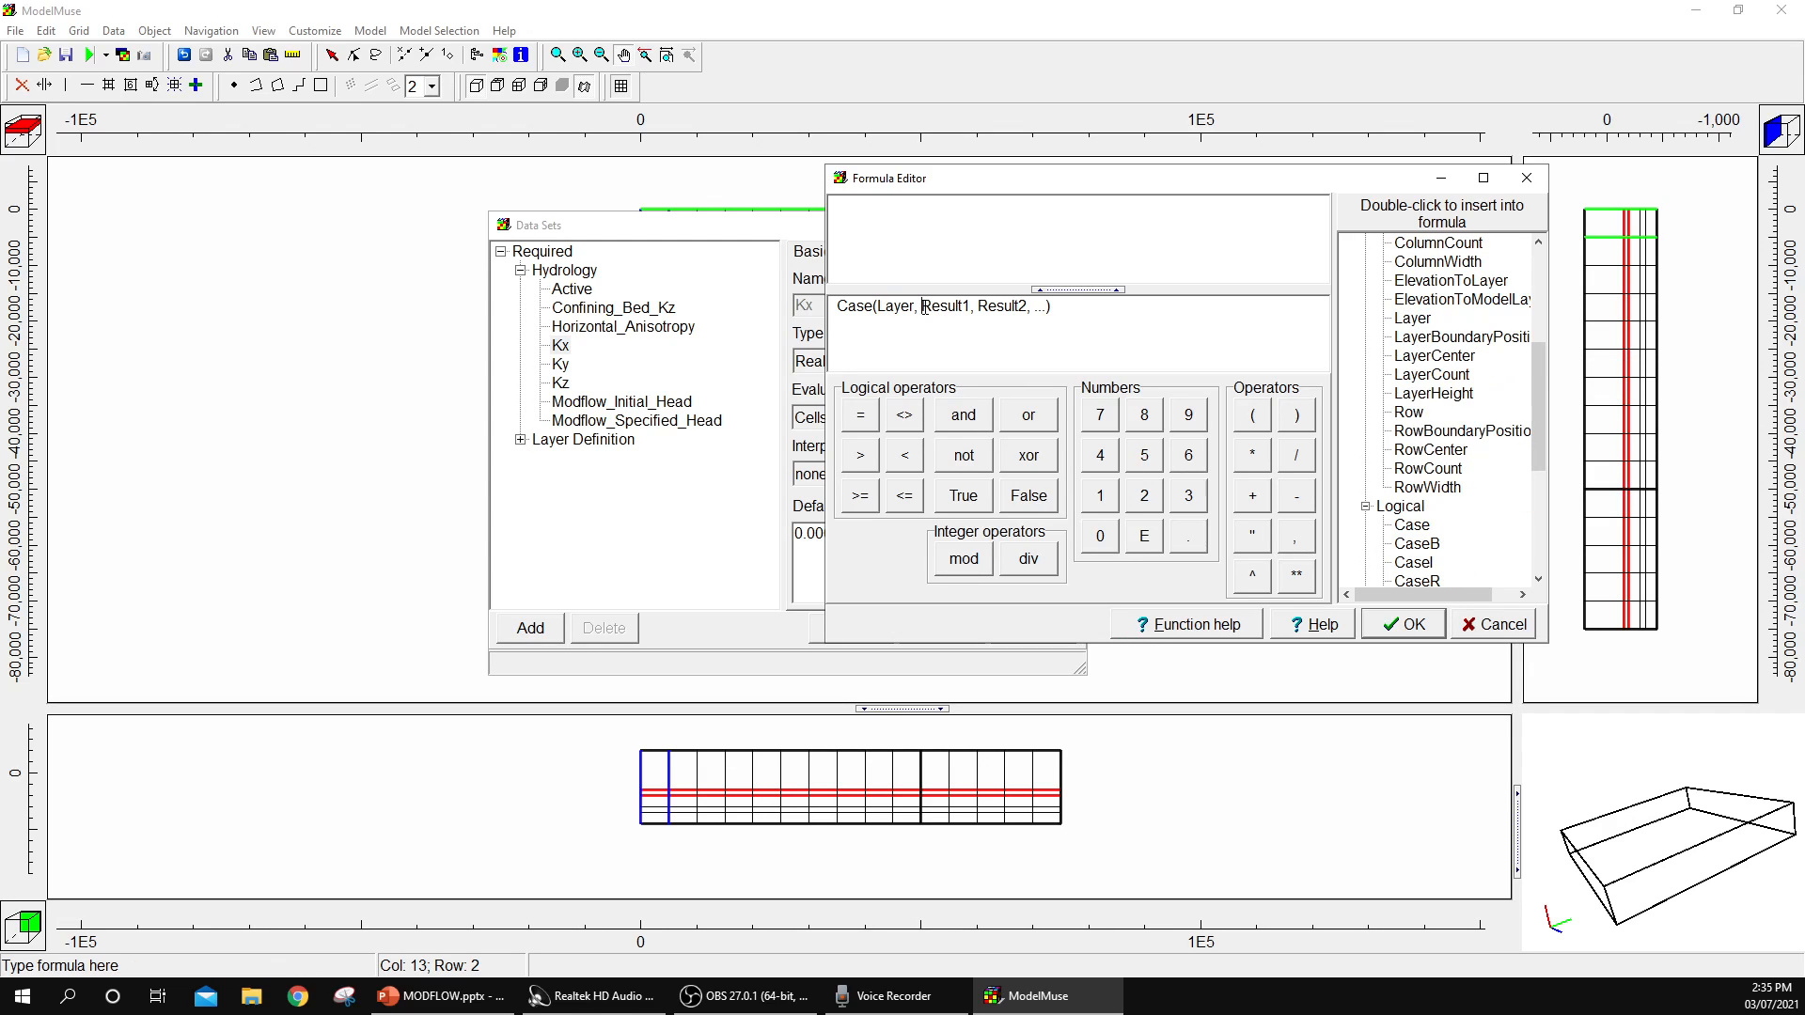
key("shift+Right")
key("shift+Right")
key("shift+Right")
key("shift+Right")
key("shift+Right")
key("shift+Right")
key("shift+Right")
key("shift+Right")
key("shift+Right")
key("shift+Right")
key("shift+Right")
key("shift+Right")
key("shift+Right")
key("shift+Right")
key("shift+Right")
key("shift+Right")
key("shift+Right")
key("shift+Right")
key("shift+Right")
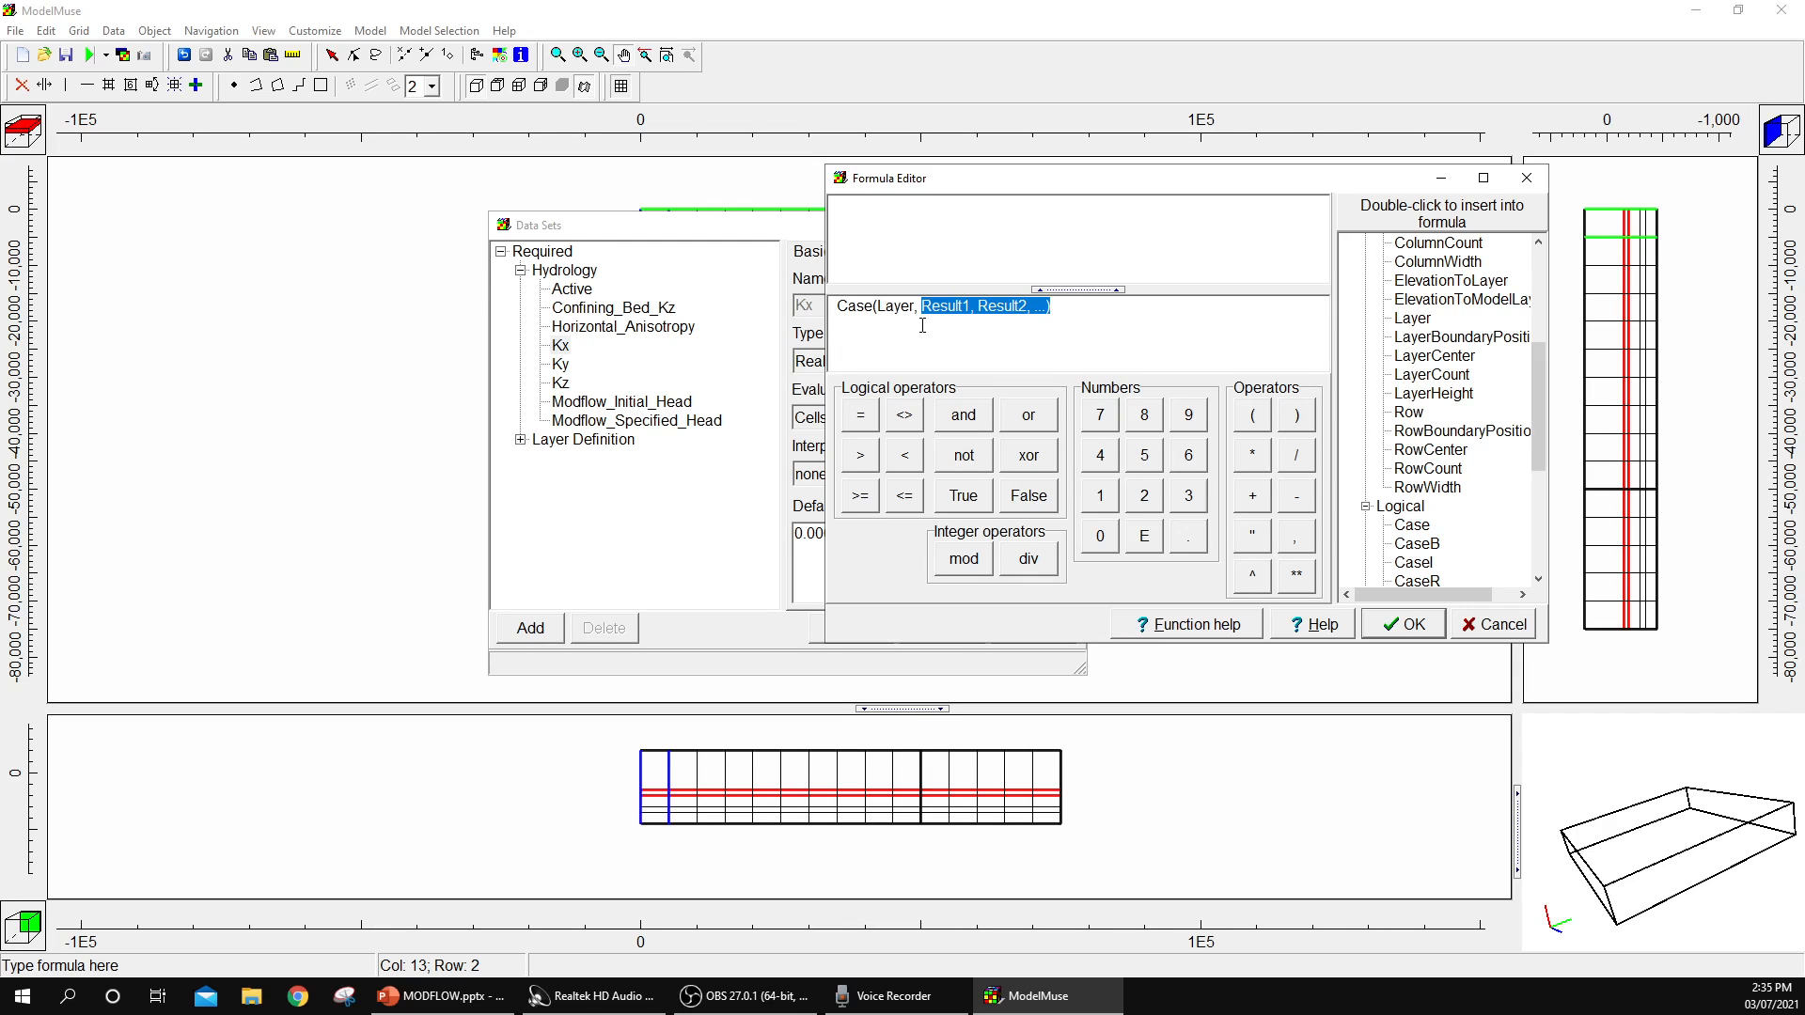
key("Delete")
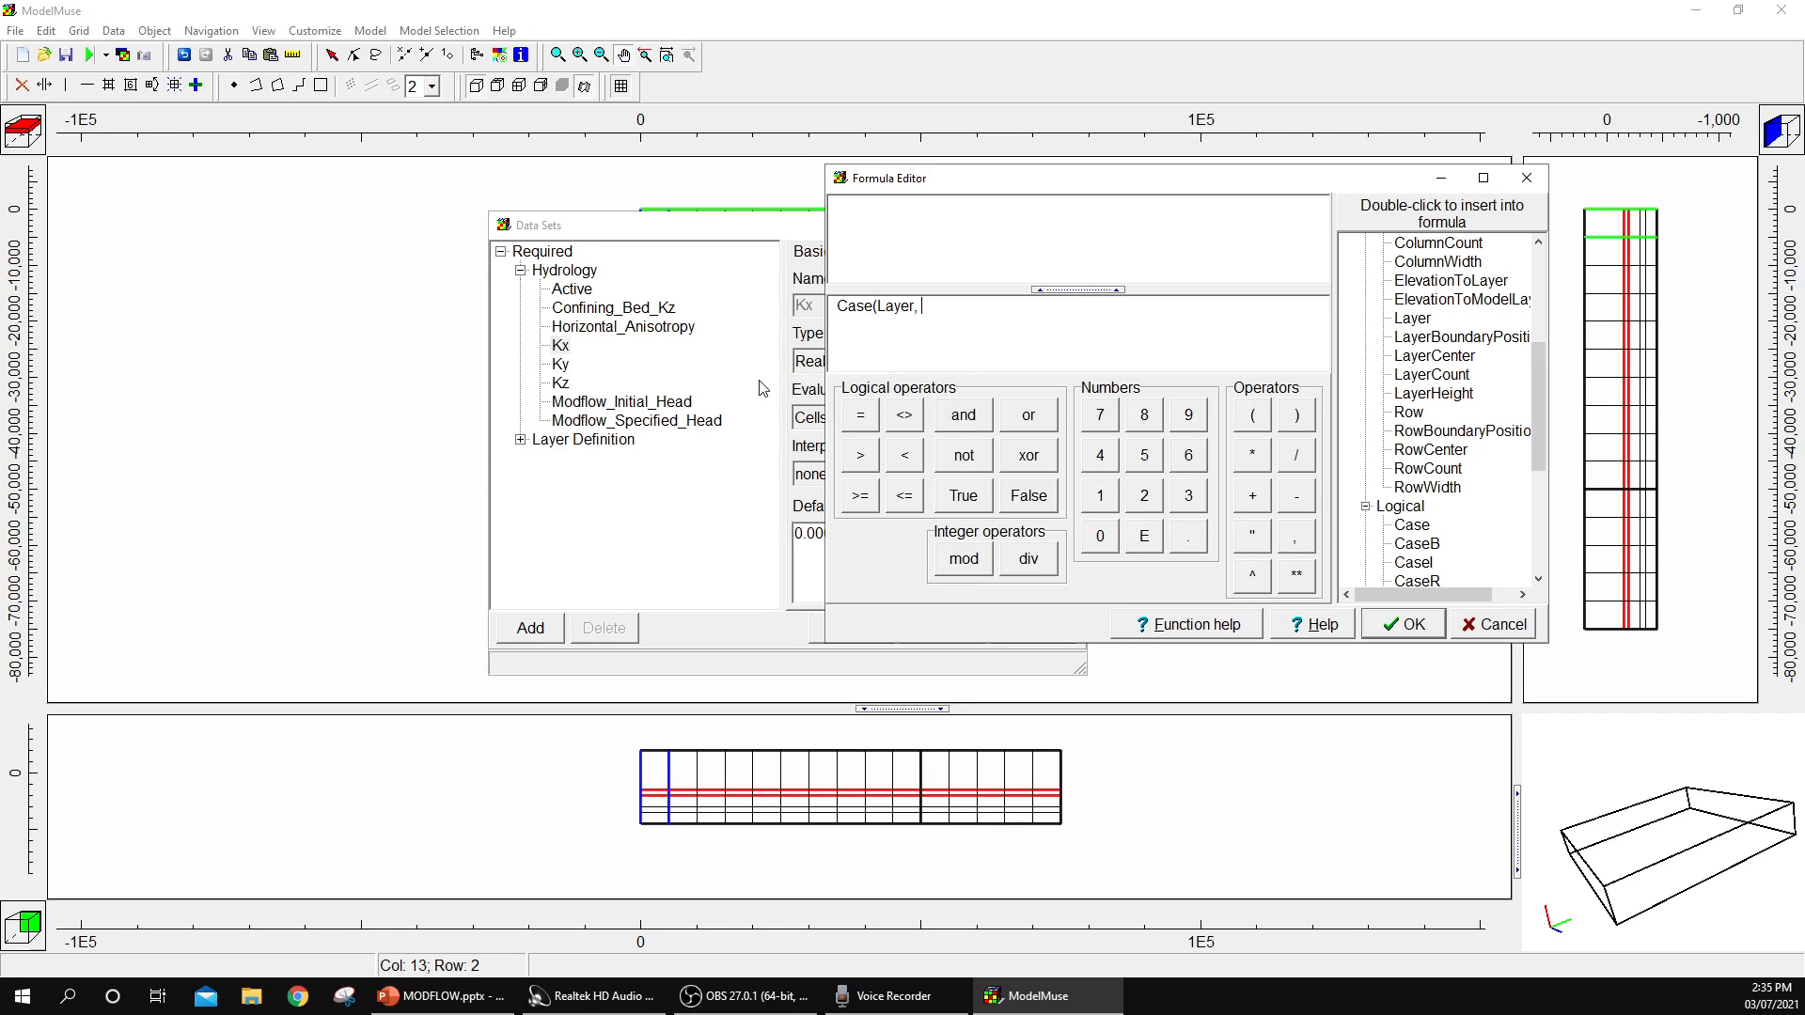
Step: Enter 0.001 and 1000 as the first two layer values of the Case function
key("alt+Tab")
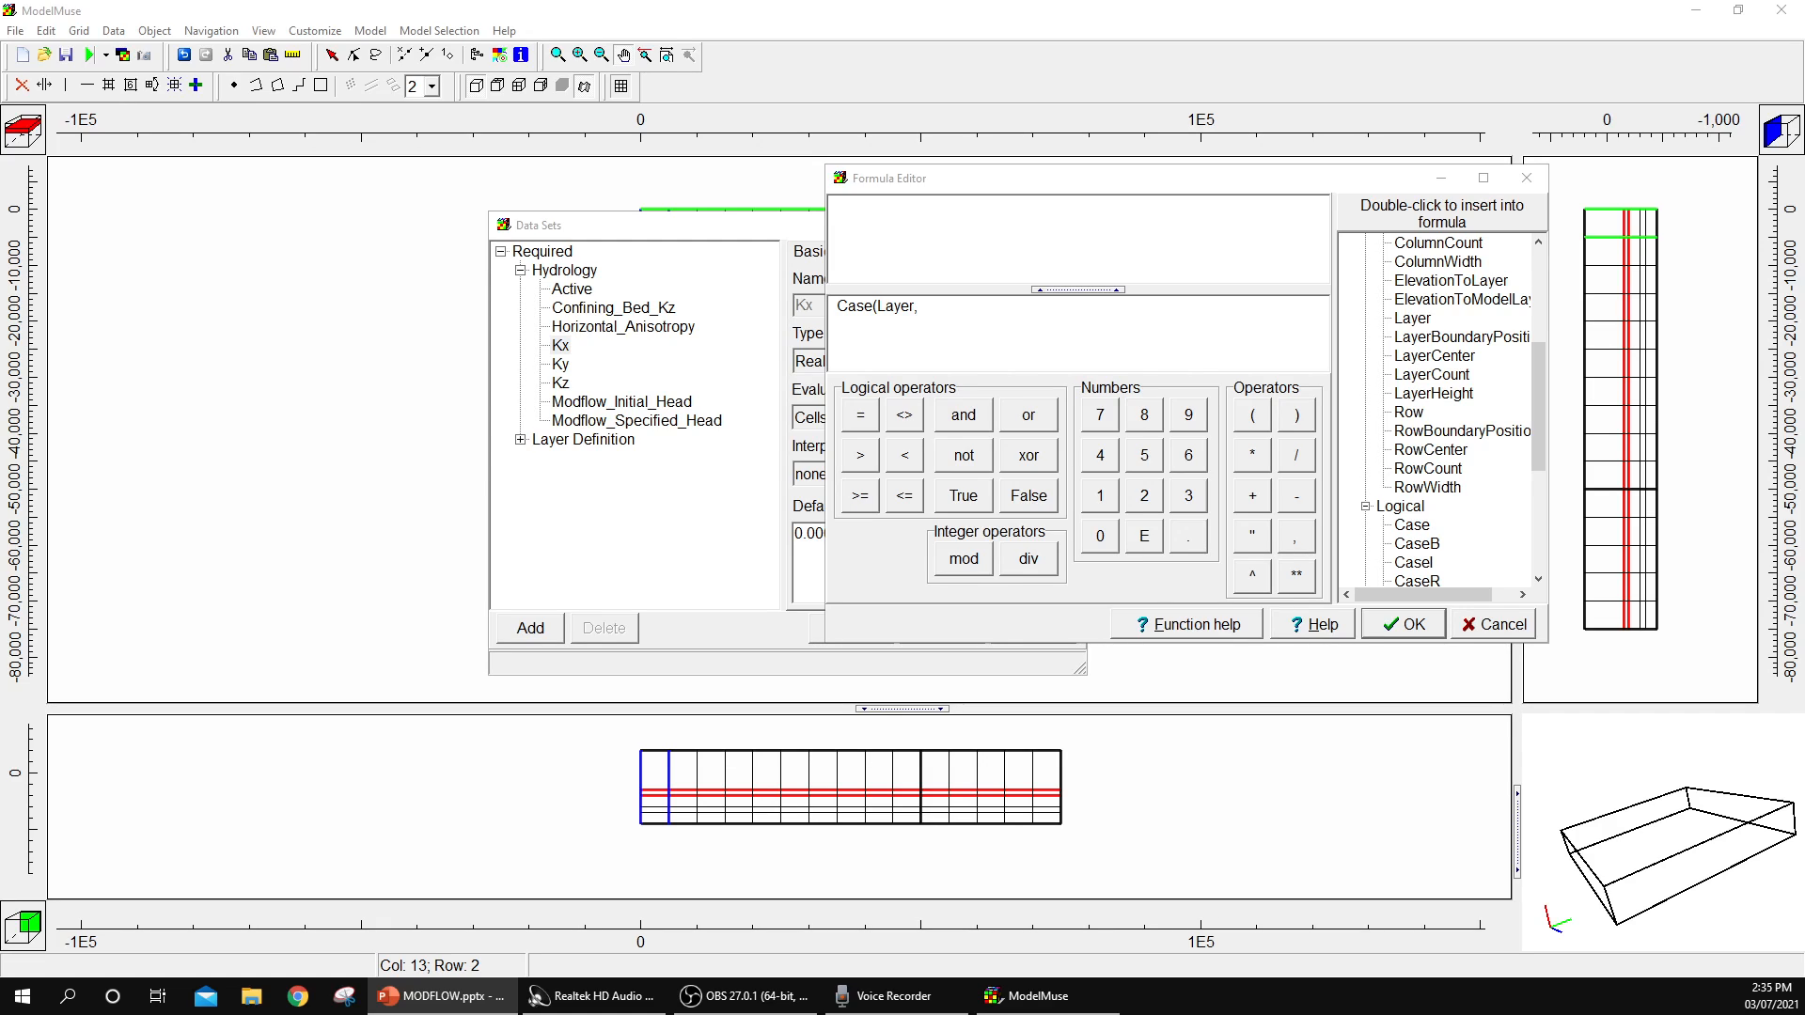
left_click(964, 319)
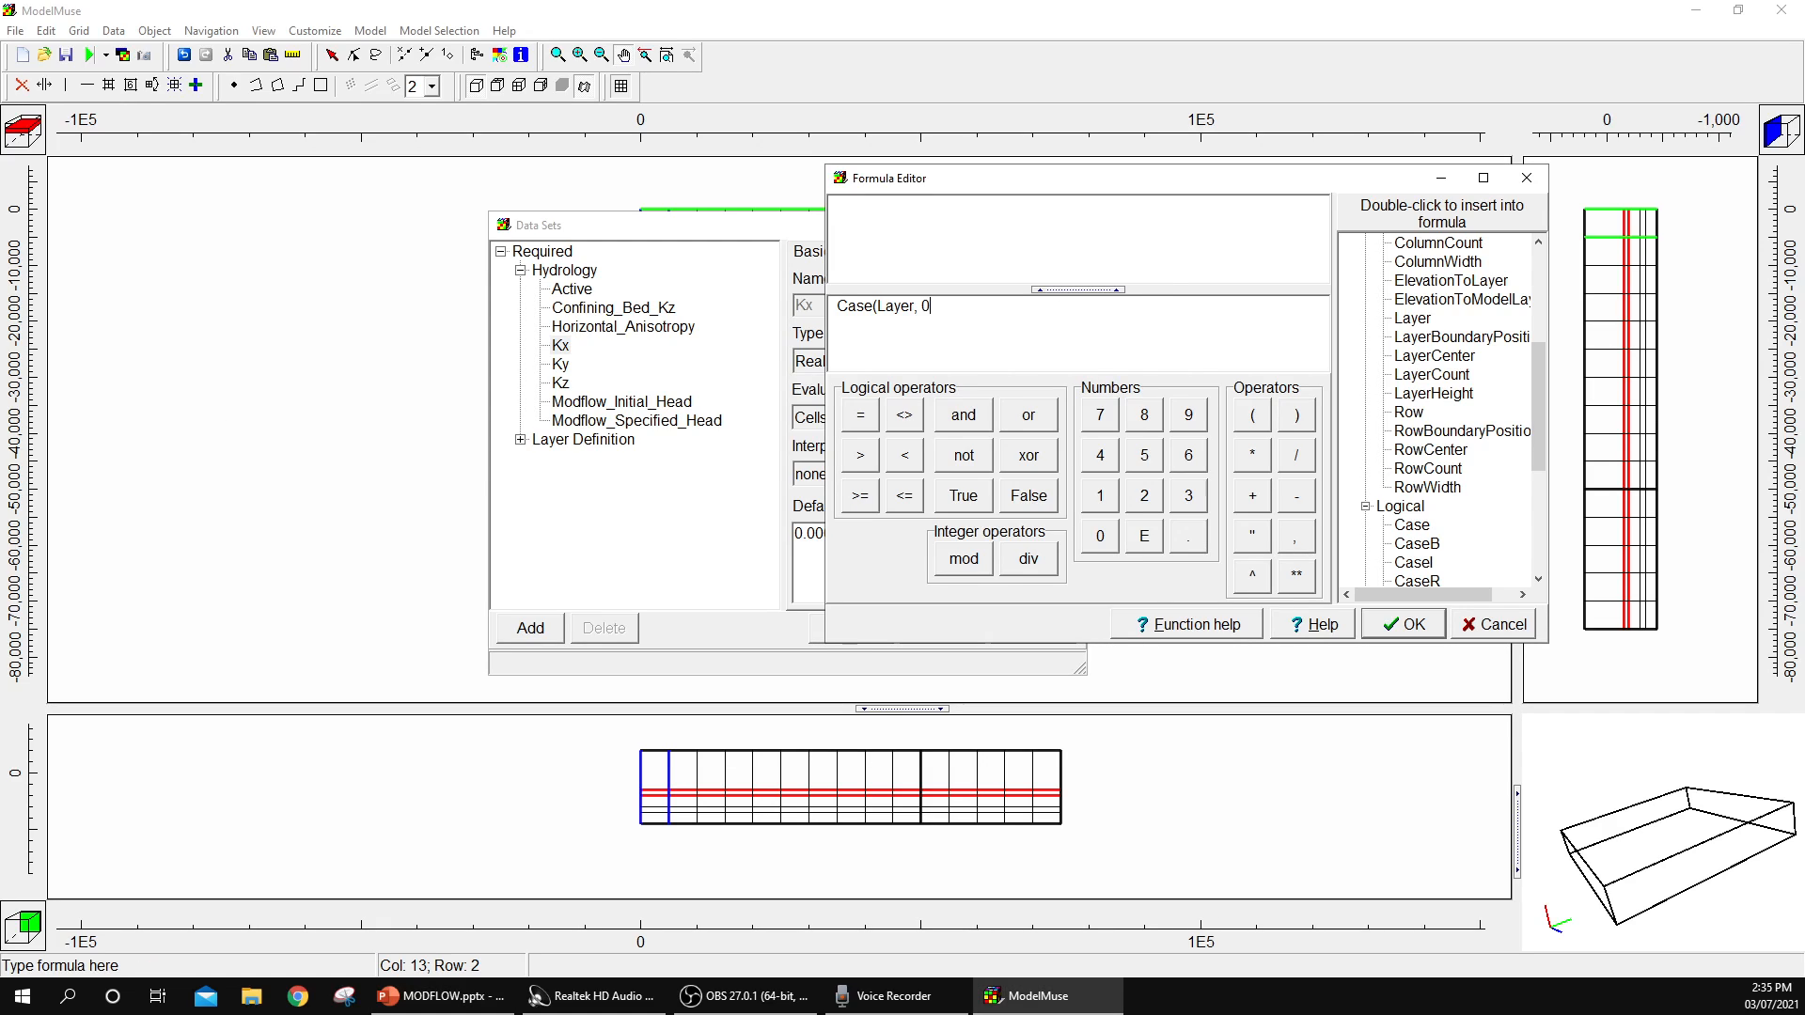
type("001")
double_click(948, 310)
left_click(986, 321)
key("BackSpace")
key("BackSpace")
type("1000")
double_click(982, 306)
double_click(996, 307)
left_click(1021, 308)
double_click(991, 308)
left_click(1024, 306)
double_click(984, 308)
left_click(1022, 313)
double_click(985, 308)
left_click(1020, 312)
triple_click(987, 307)
left_click(1017, 308)
double_click(985, 308)
left_click(1009, 308)
double_click(985, 306)
left_click(1020, 306)
Step: Complete the formula as Case(Layer, 0.001, 1000, 0.001, 1000, 0.002), accept it and apply it to Kx
double_click(983, 306)
type("1000, 0.001, 1000, 0.002")
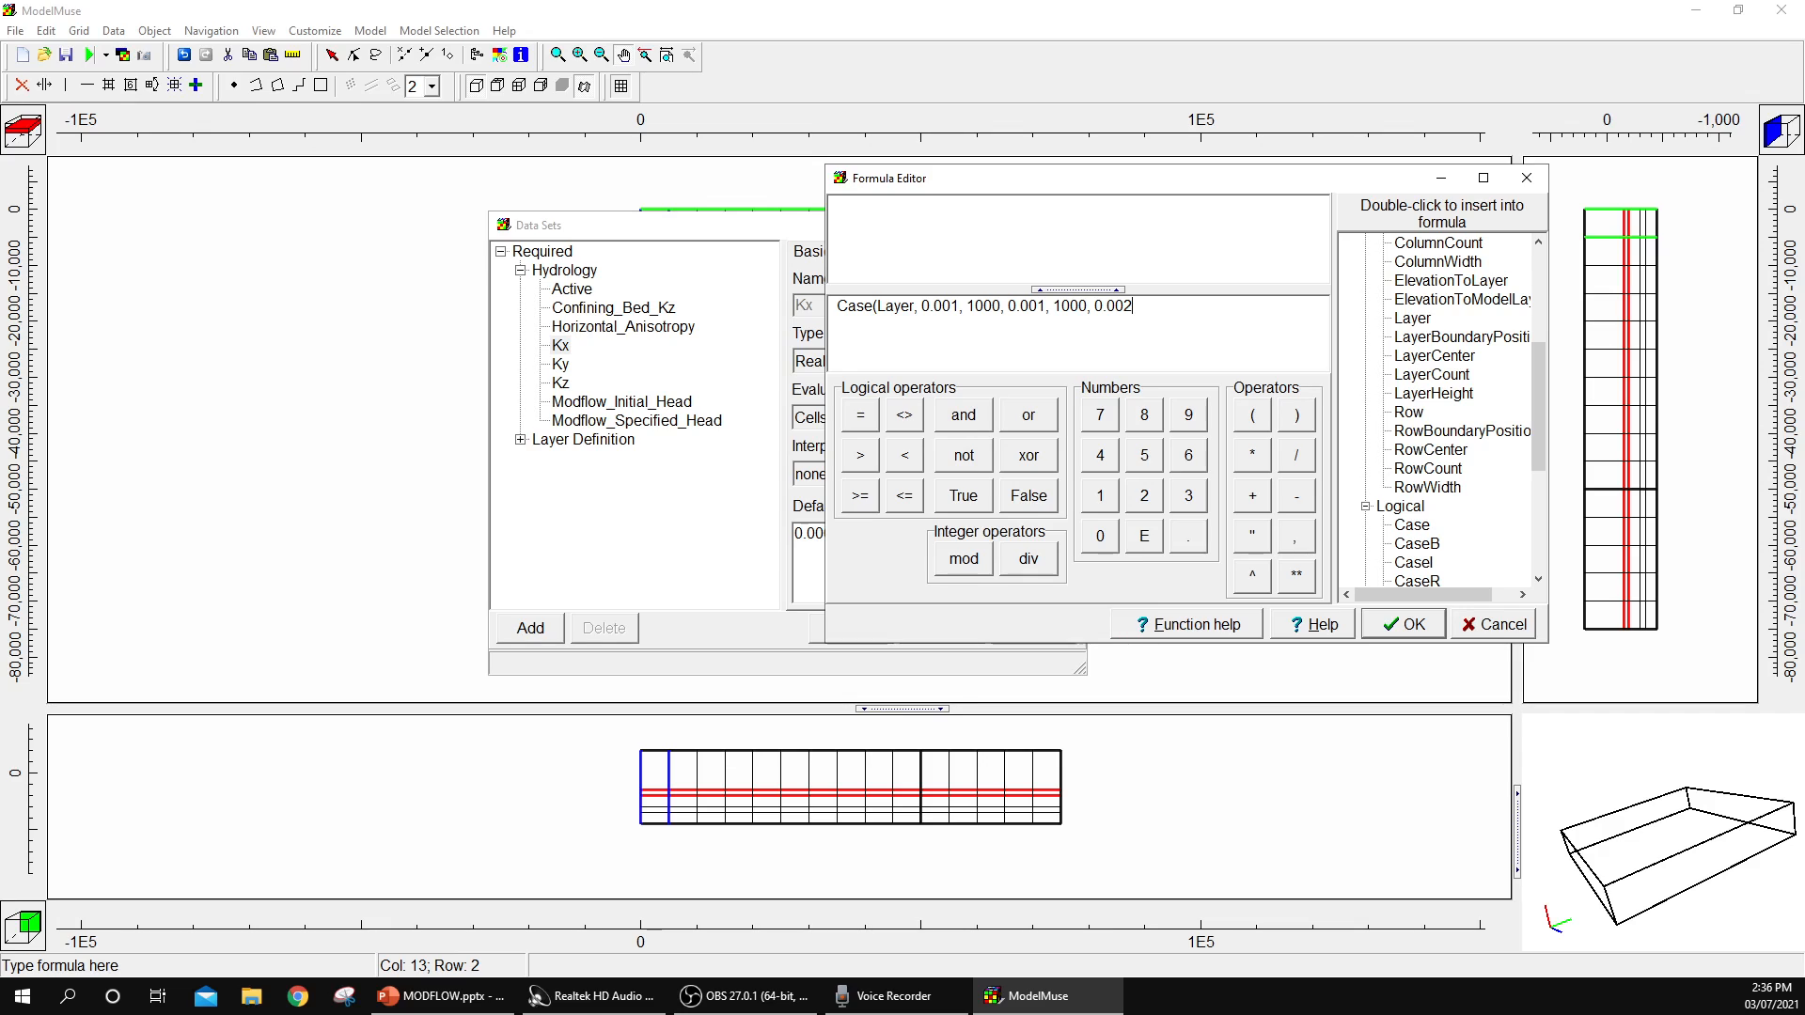
type(")")
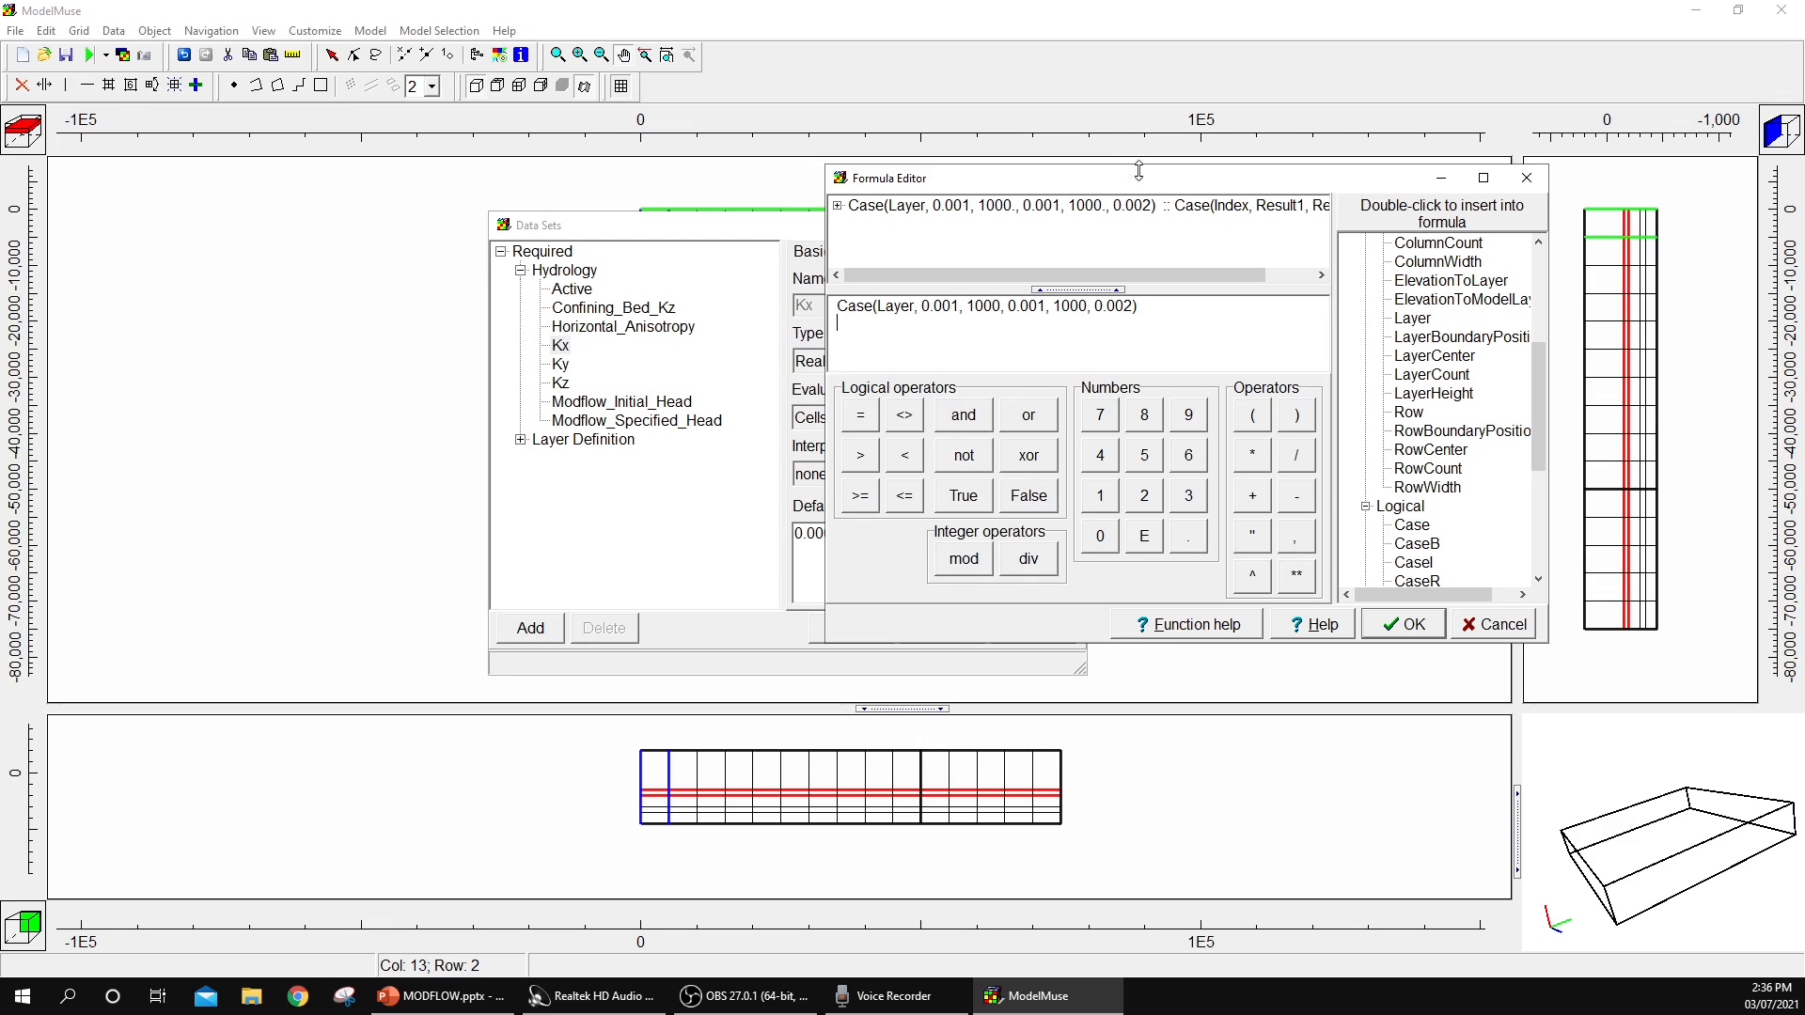
left_click_drag(1140, 175, 1106, 161)
left_click(1371, 607)
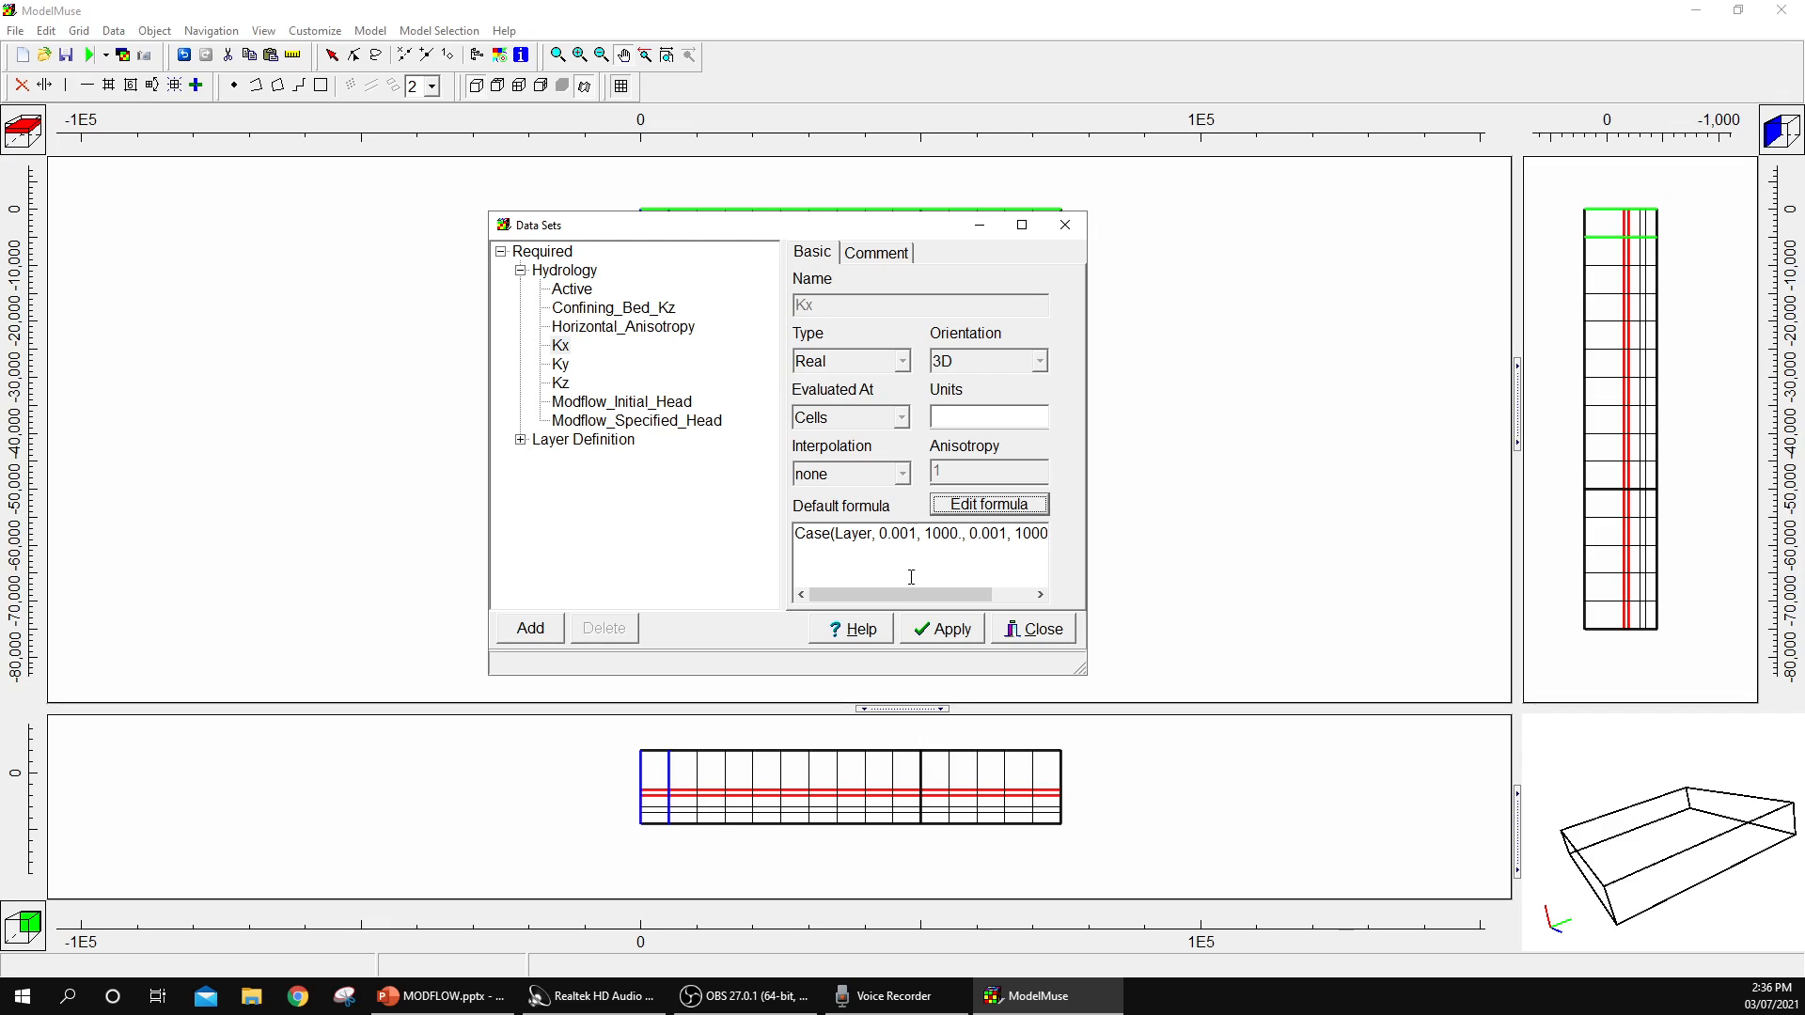
left_click(950, 626)
Step: Expand the Required Hydrology group again and display the settings of the Ky data set
left_click(530, 254)
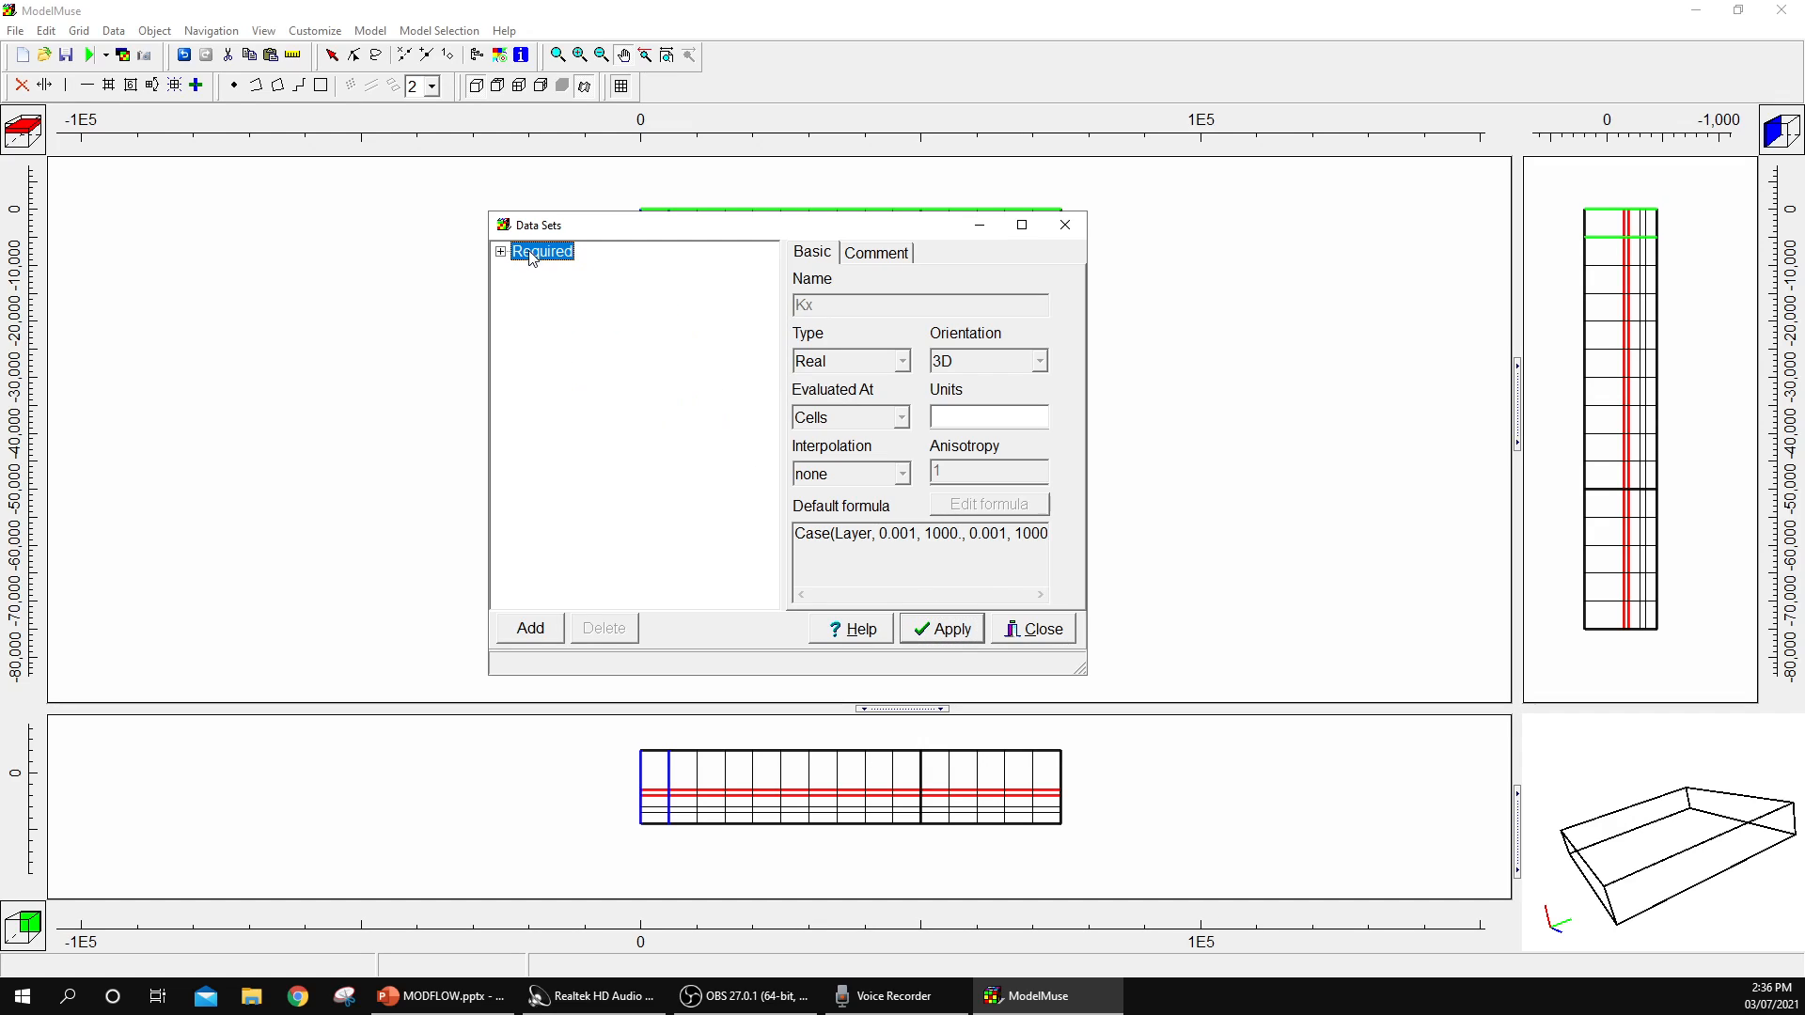
left_click(501, 252)
left_click(519, 270)
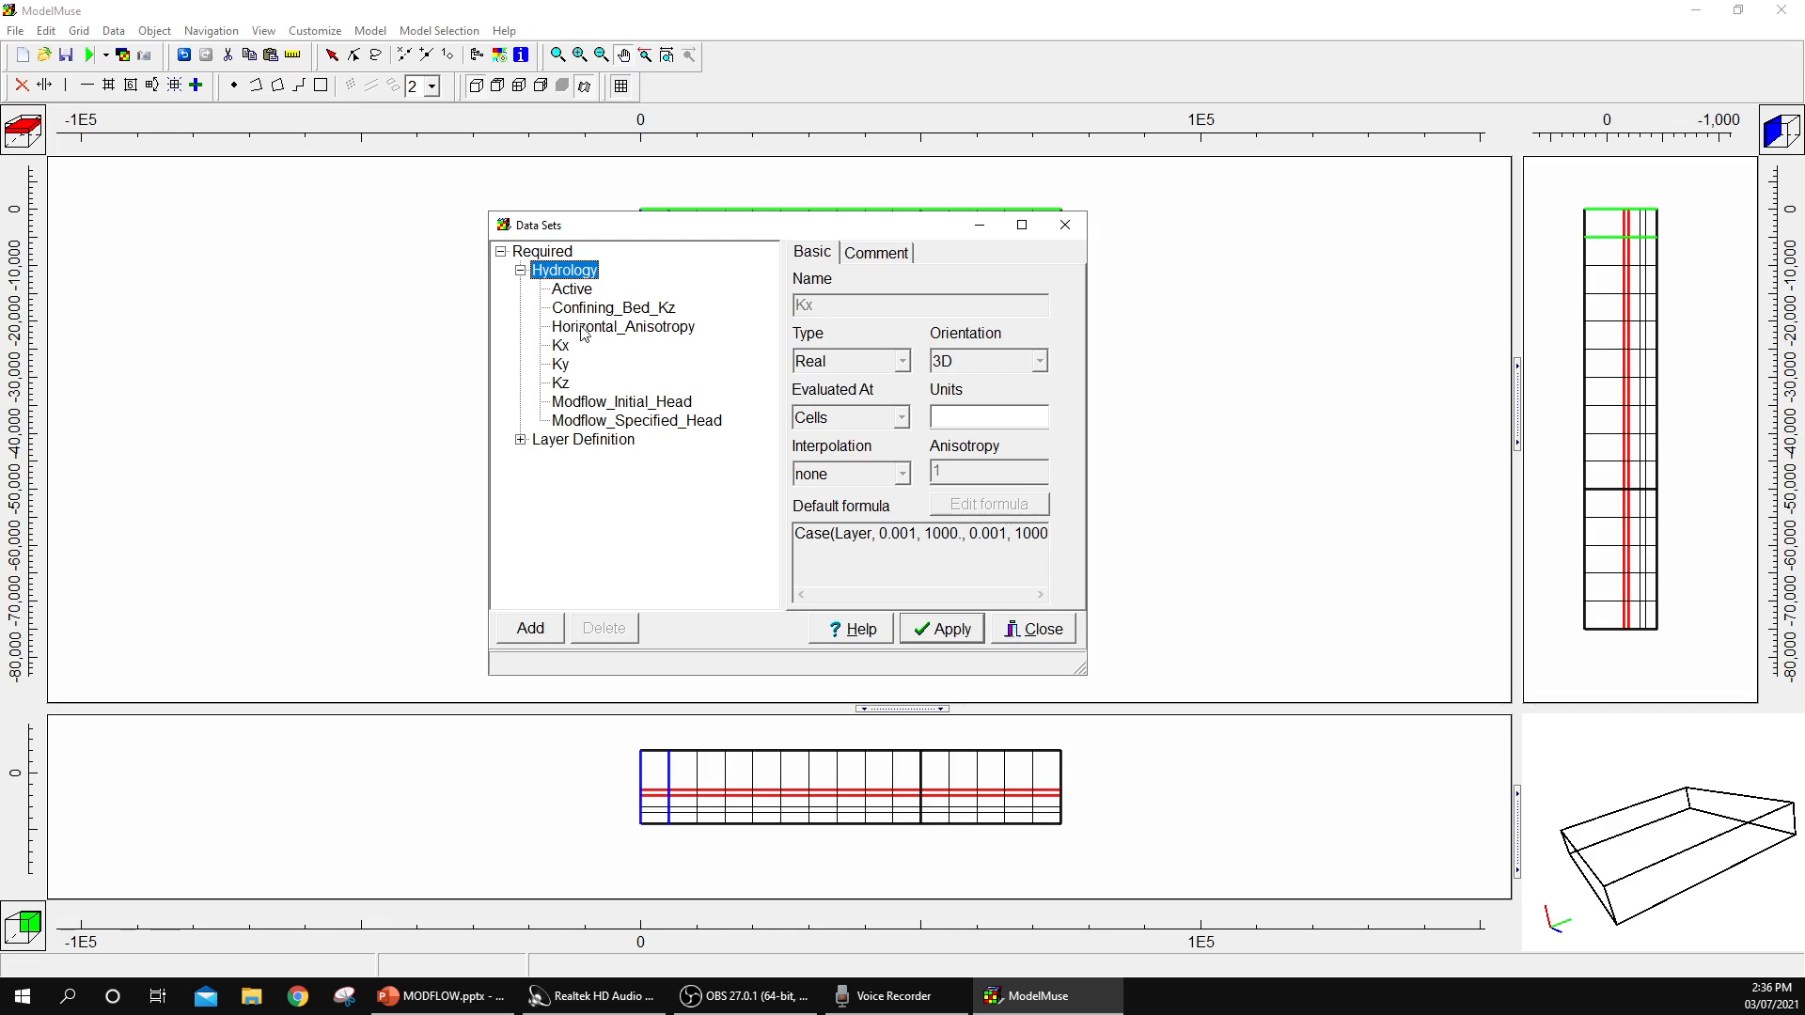
left_click(561, 346)
left_click(562, 365)
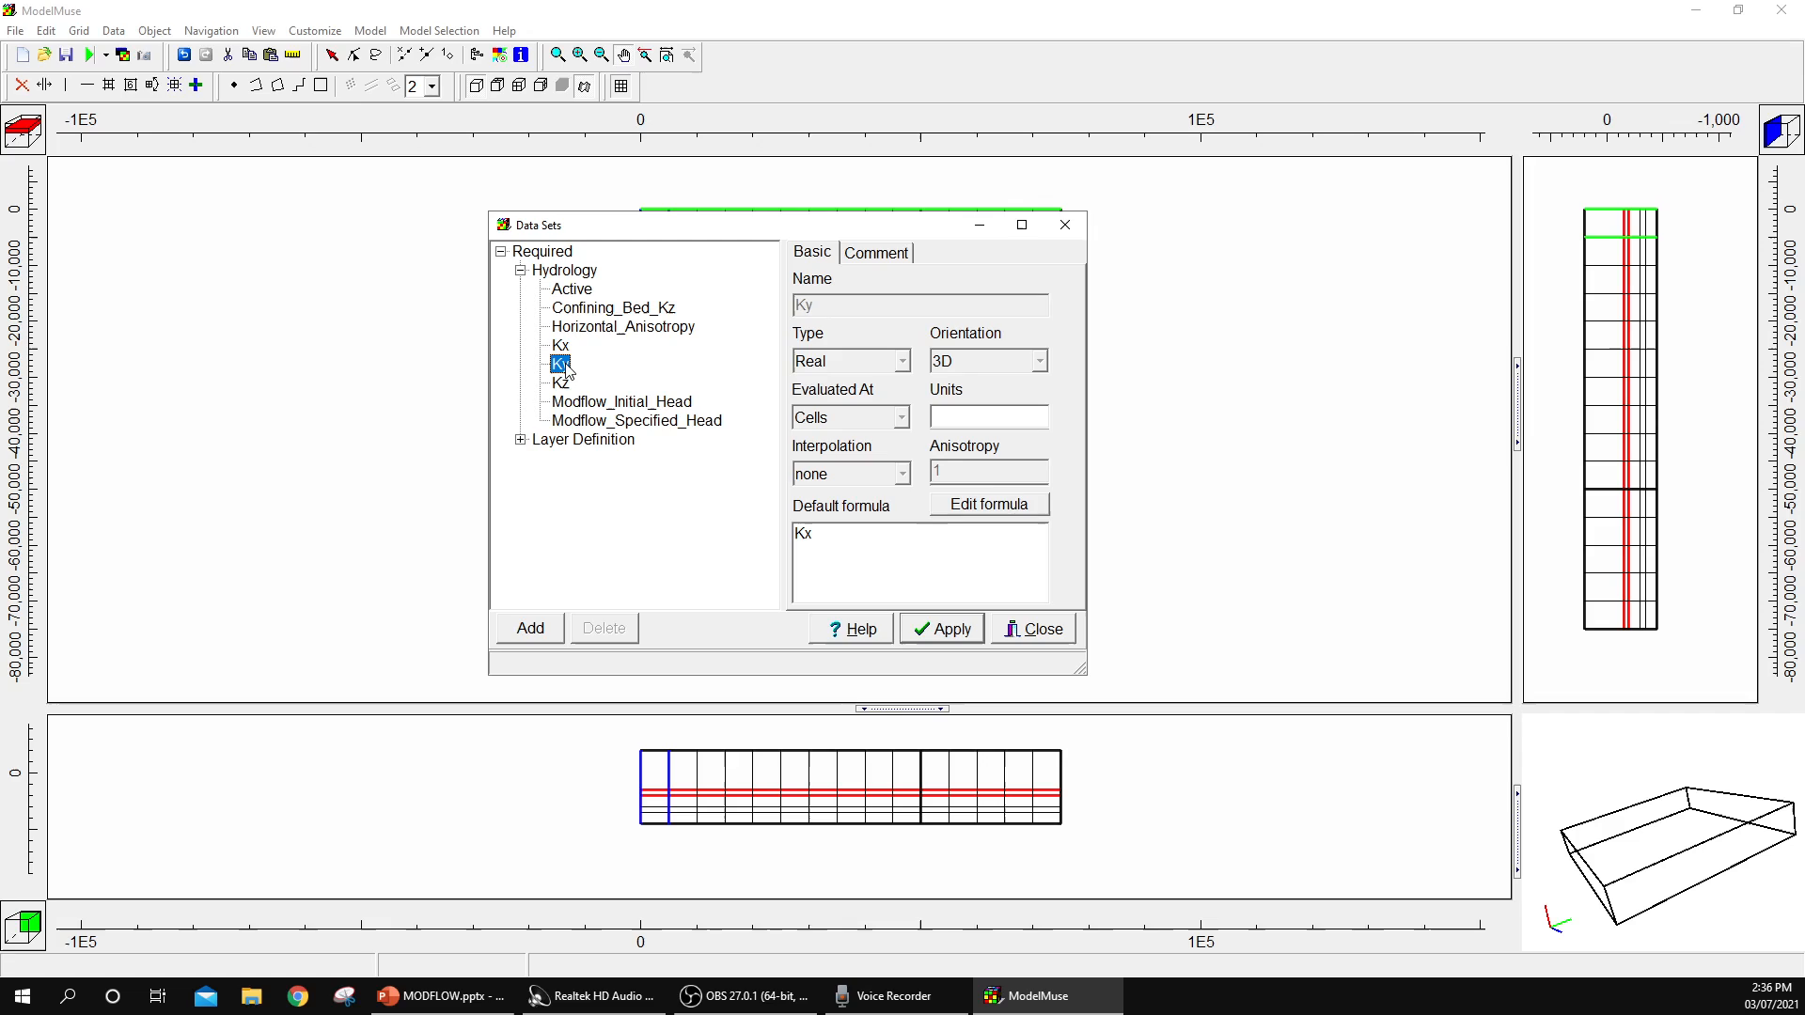
Step: Examine the default formula of the Ky data set and how it refers to Kx
left_click(826, 537)
key("alt+Tab")
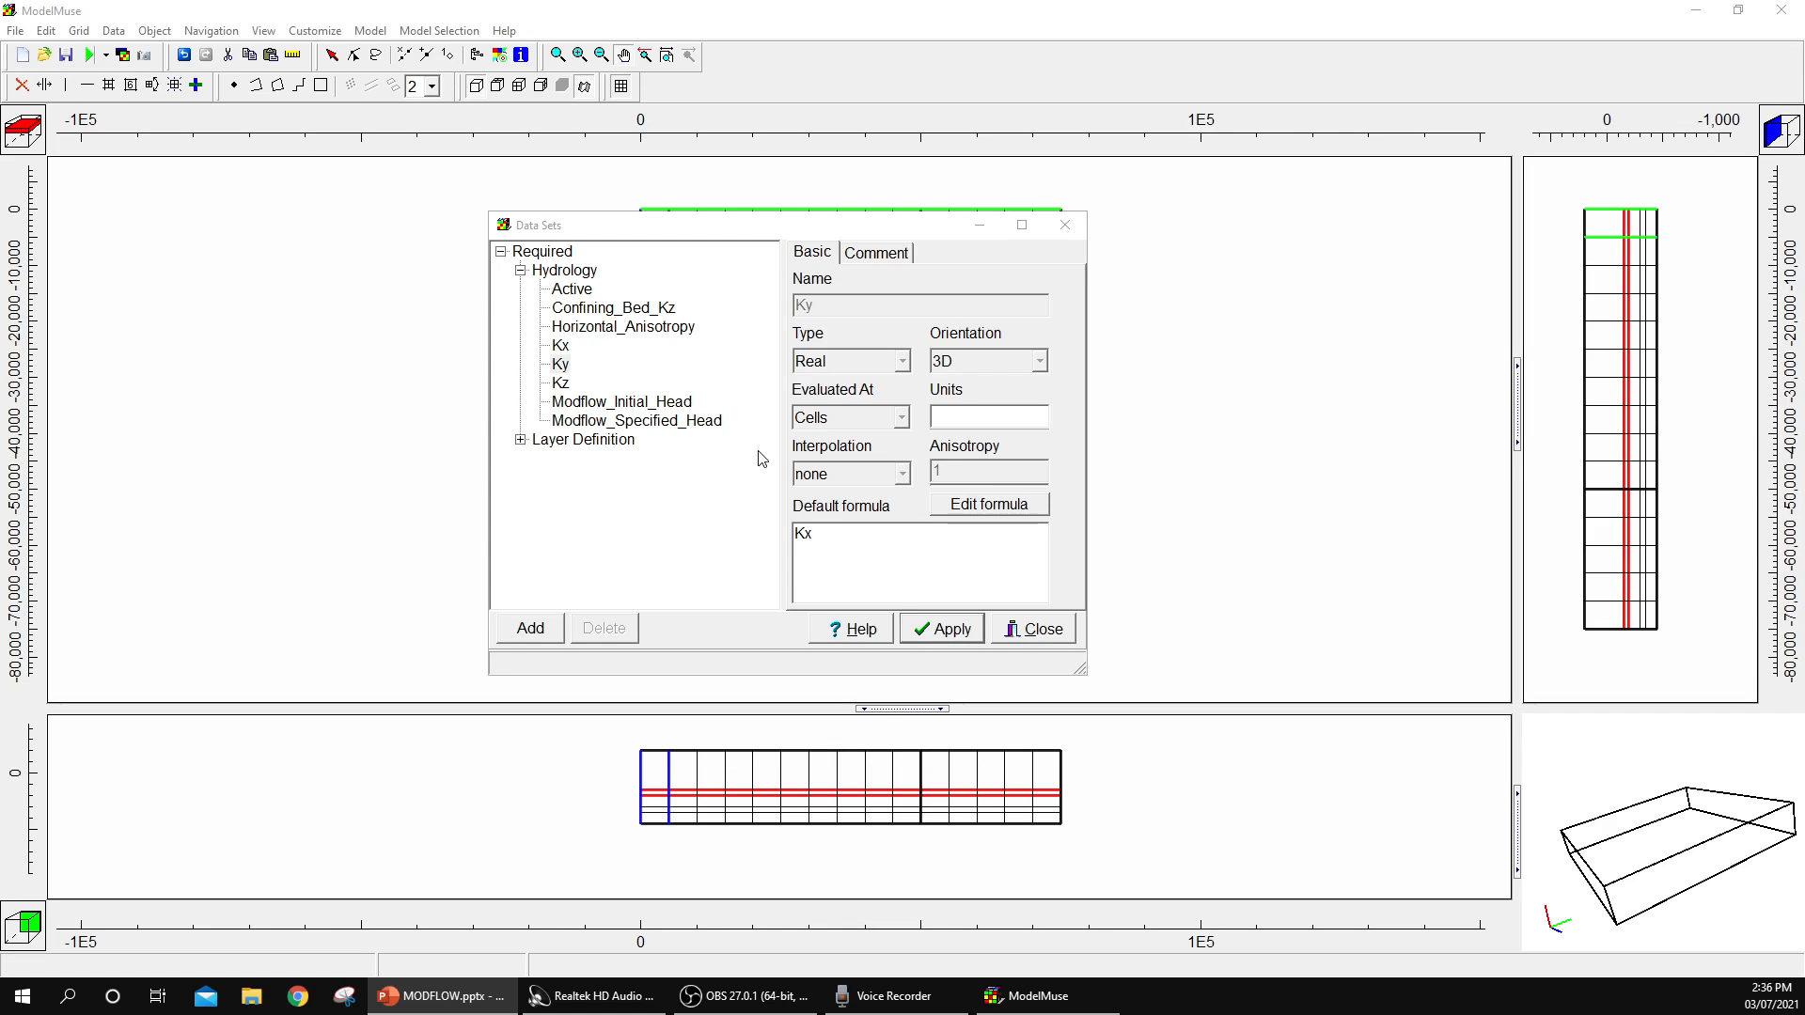
key("alt+Tab")
double_click(804, 534)
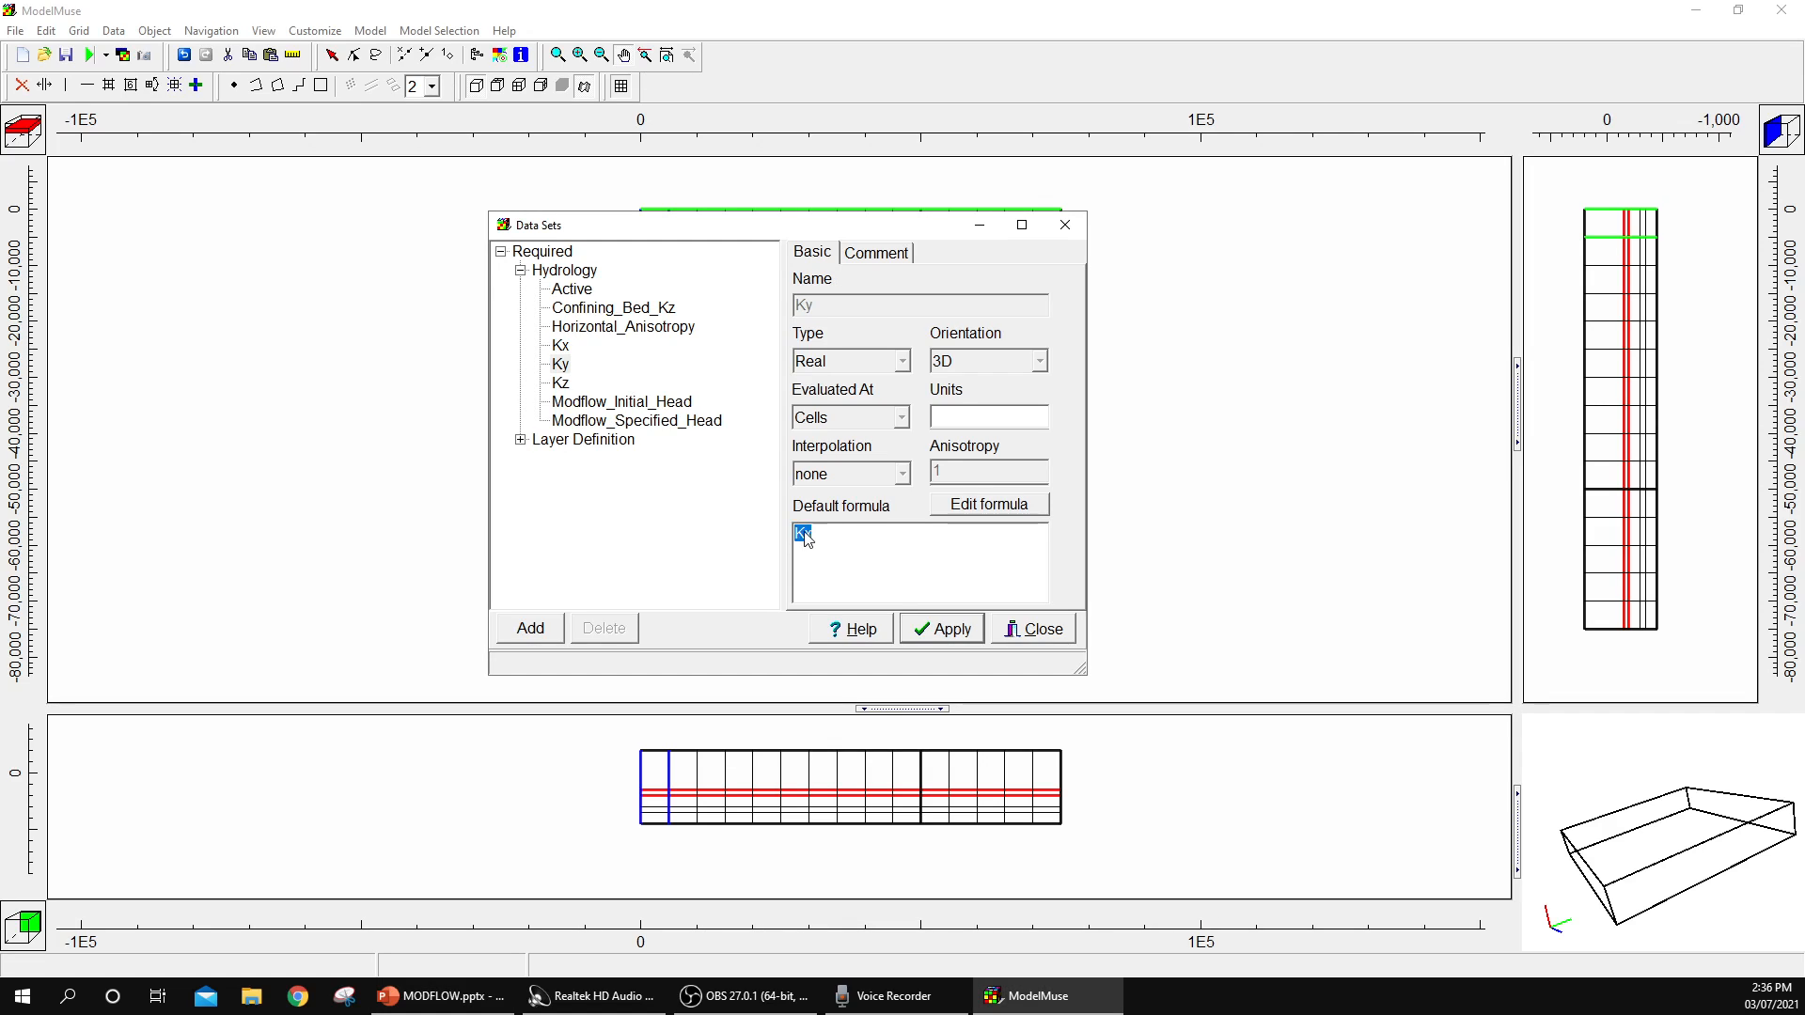
type("Ky")
double_click(807, 536)
type("Kx")
key("shift+Left")
key("shift+Left")
left_click(933, 546)
left_click_drag(846, 537, 752, 536)
left_click(848, 544)
left_click(835, 541)
left_click(854, 539)
left_click_drag(819, 541, 757, 511)
left_click(842, 538)
left_click_drag(824, 537, 795, 537)
left_click(837, 542)
left_click(827, 537)
left_click_drag(840, 546, 794, 536)
left_click(832, 542)
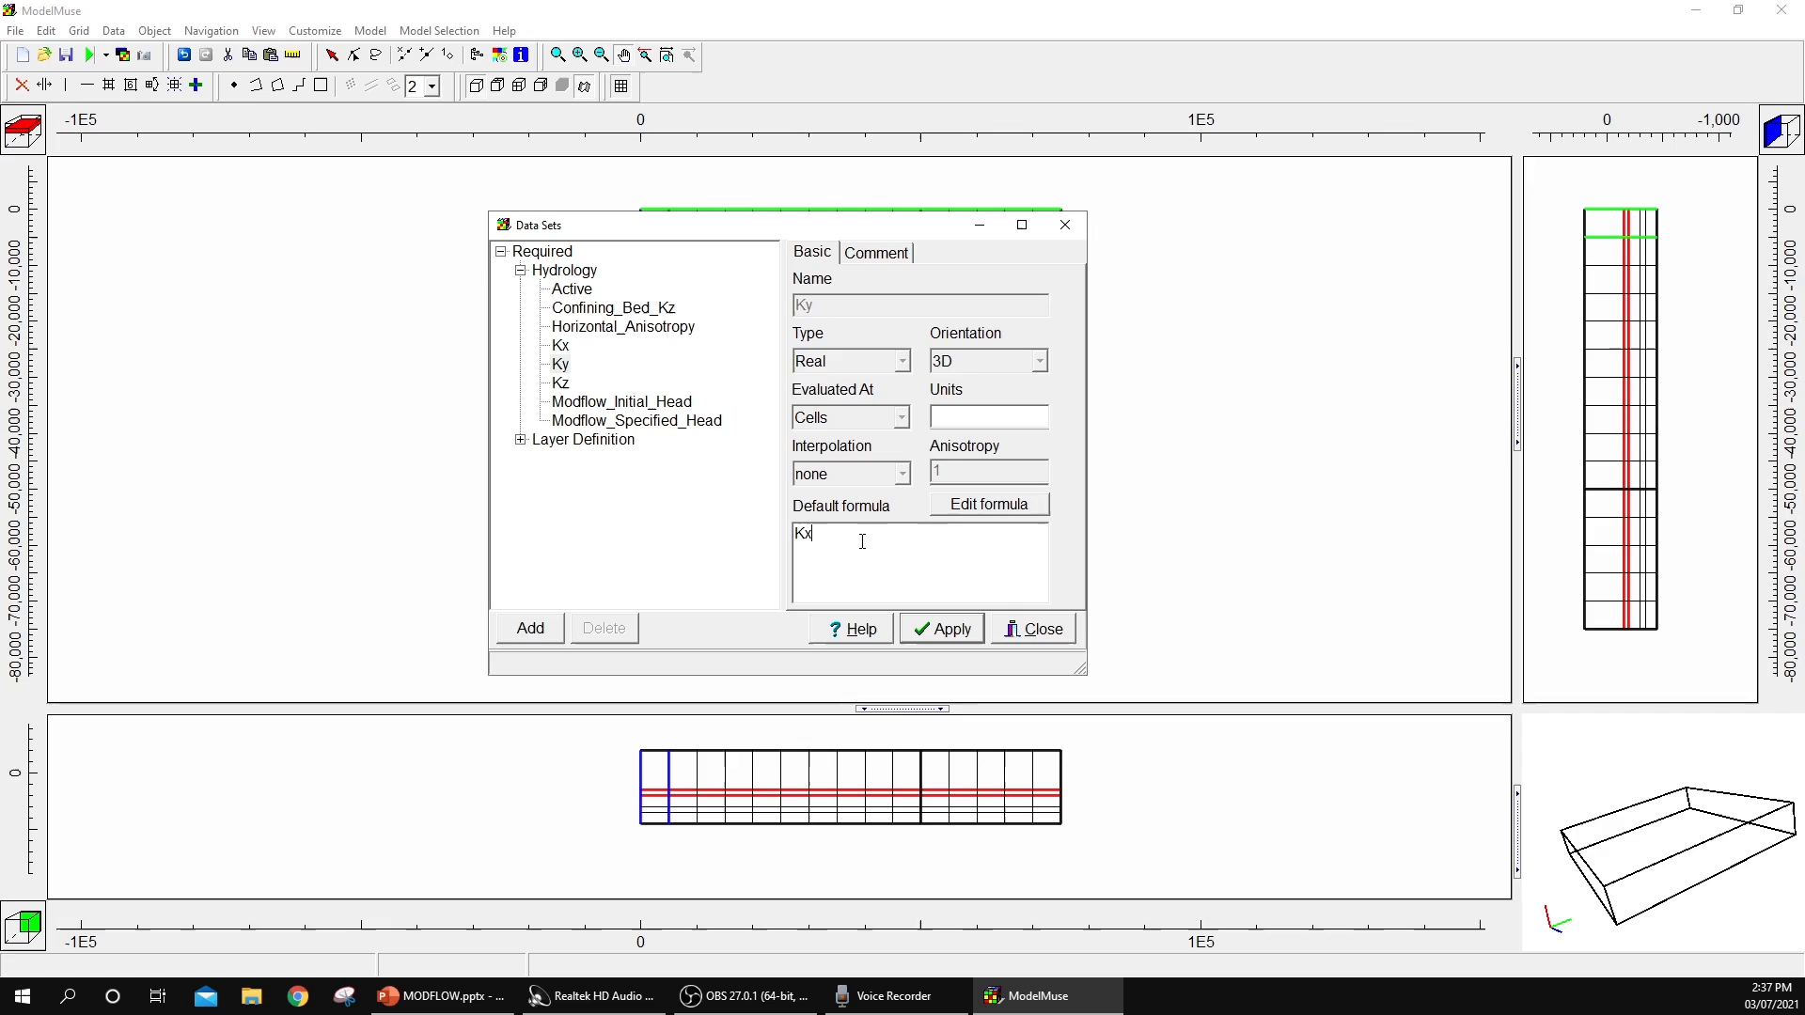
double_click(856, 535)
left_click(838, 535)
double_click(839, 534)
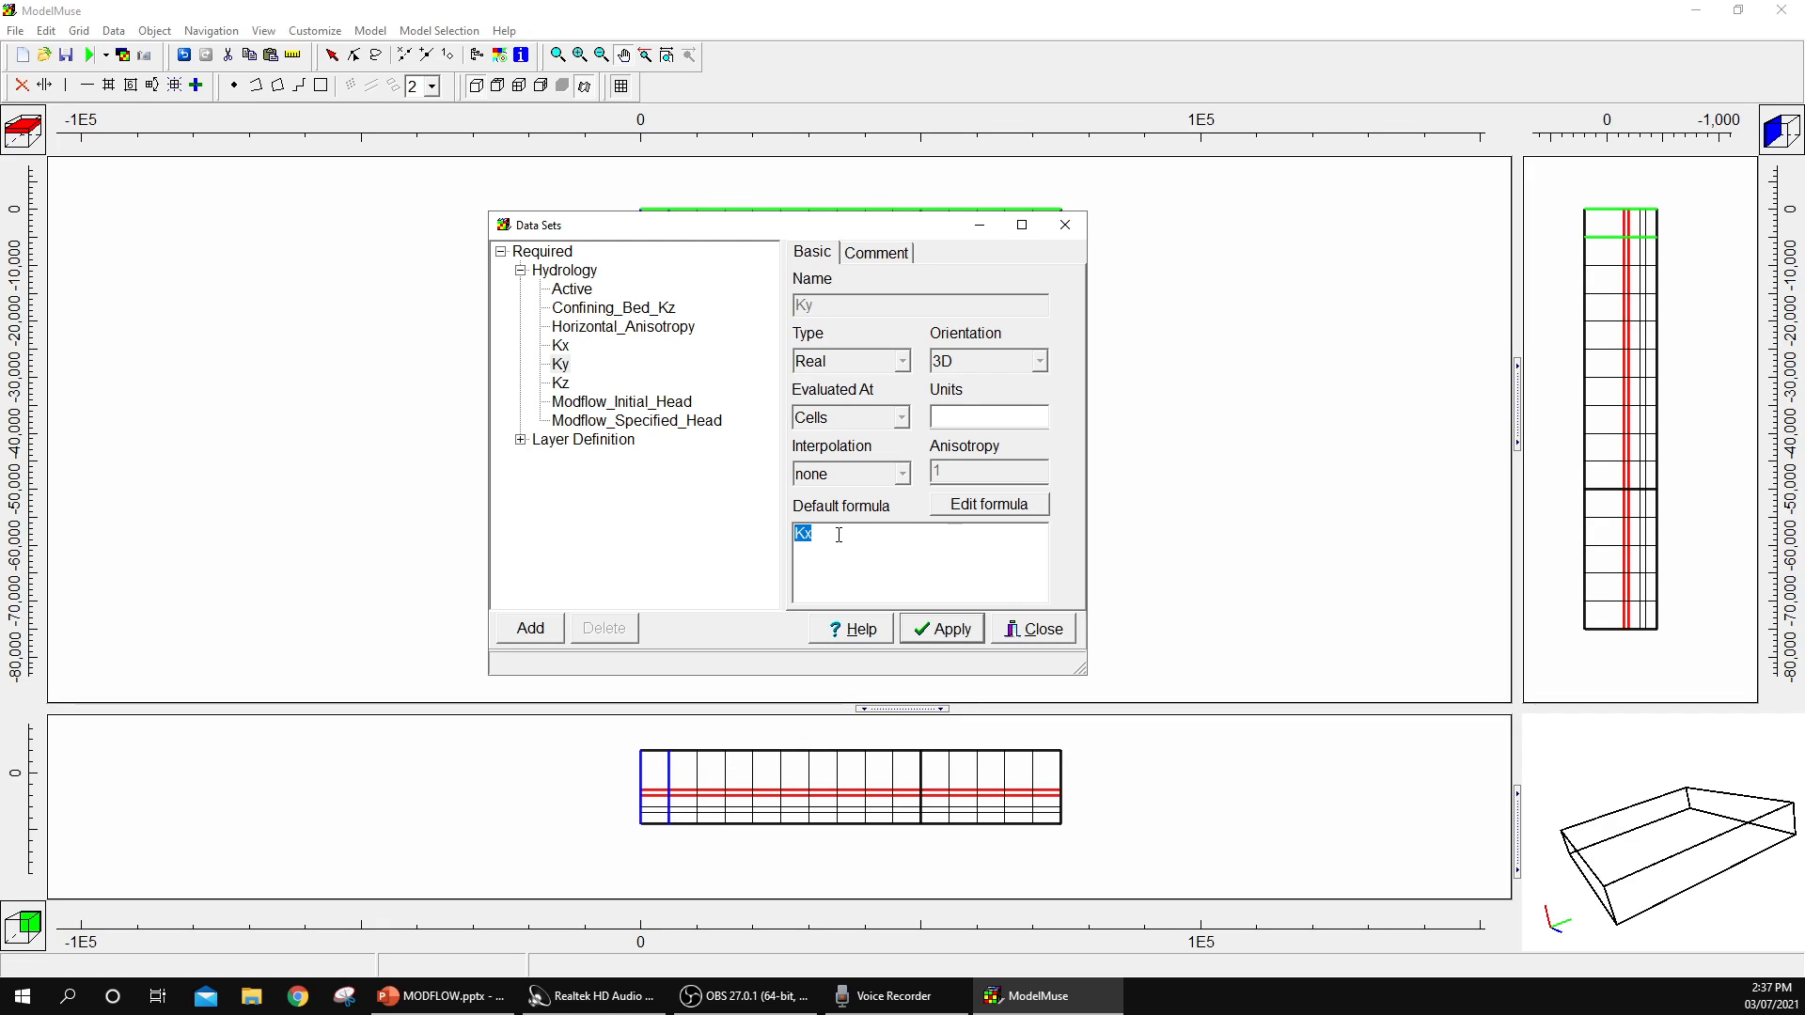
left_click(837, 543)
double_click(821, 534)
left_click(814, 556)
Step: Switch to the MODFLOW.pptx presentation in PowerPoint and read the notes on the Layer Ky (Lateral K) slide
key("alt+Tab")
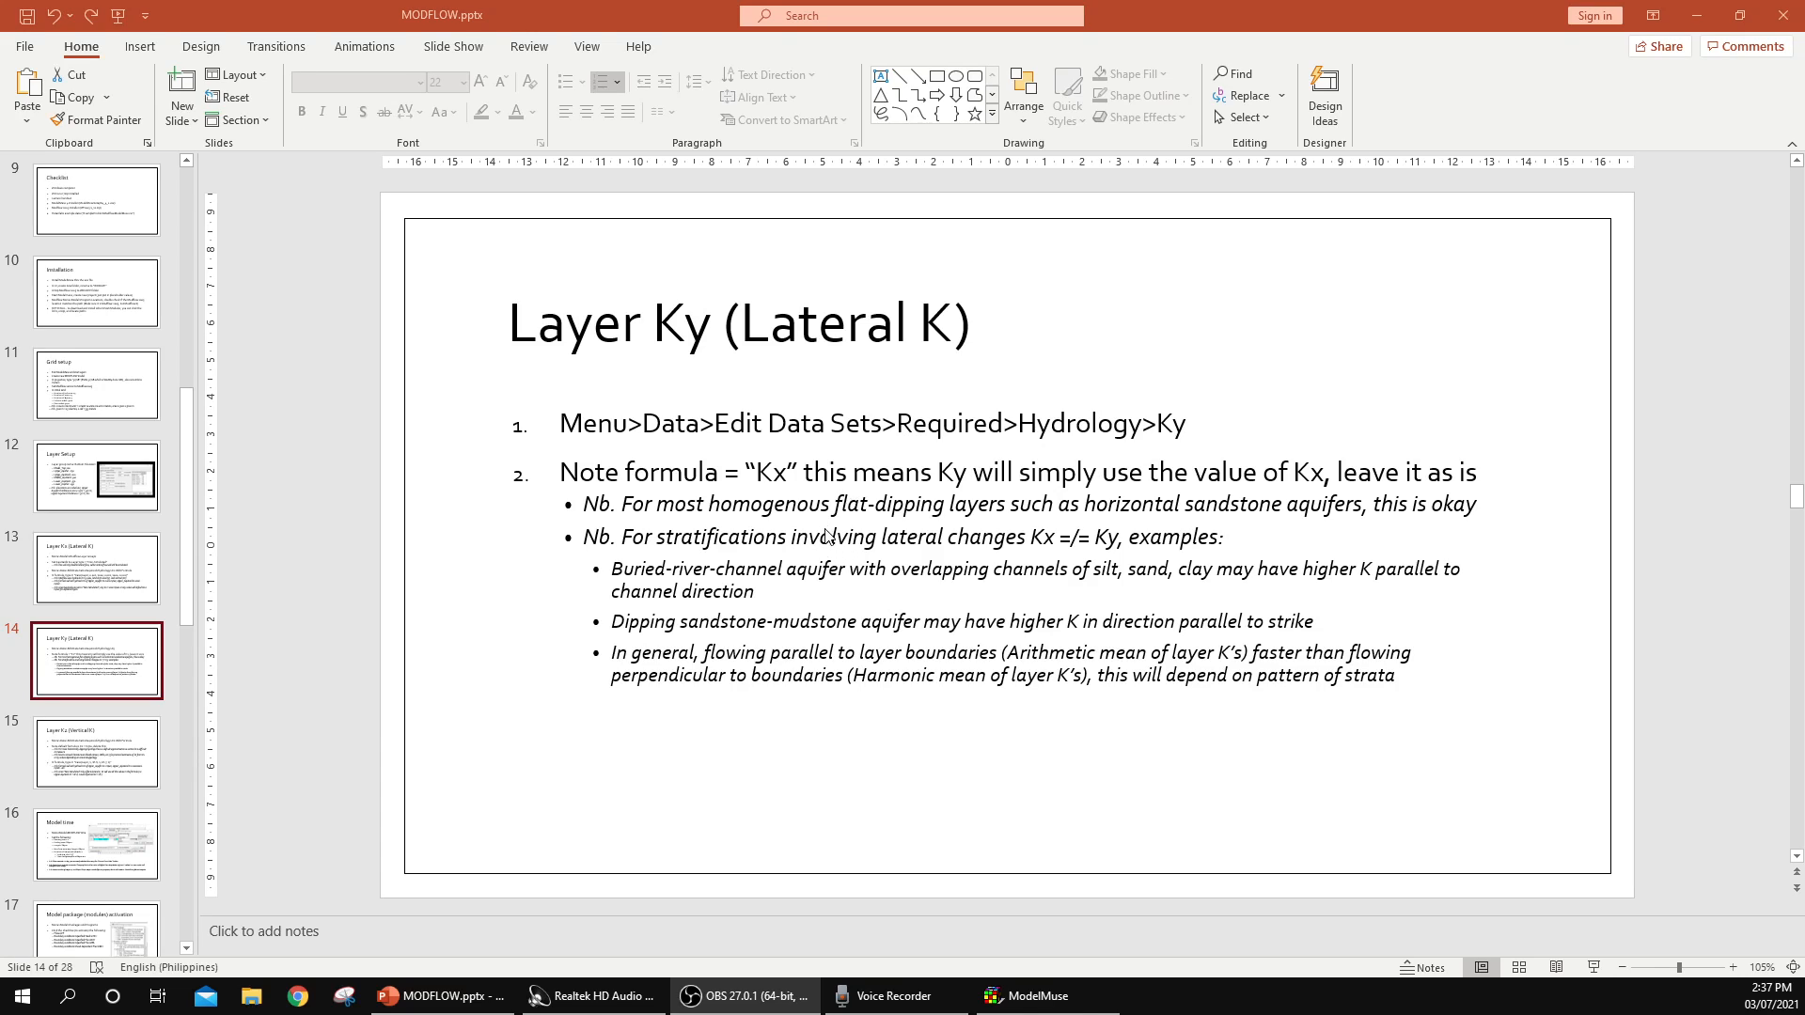
left_click(754, 473)
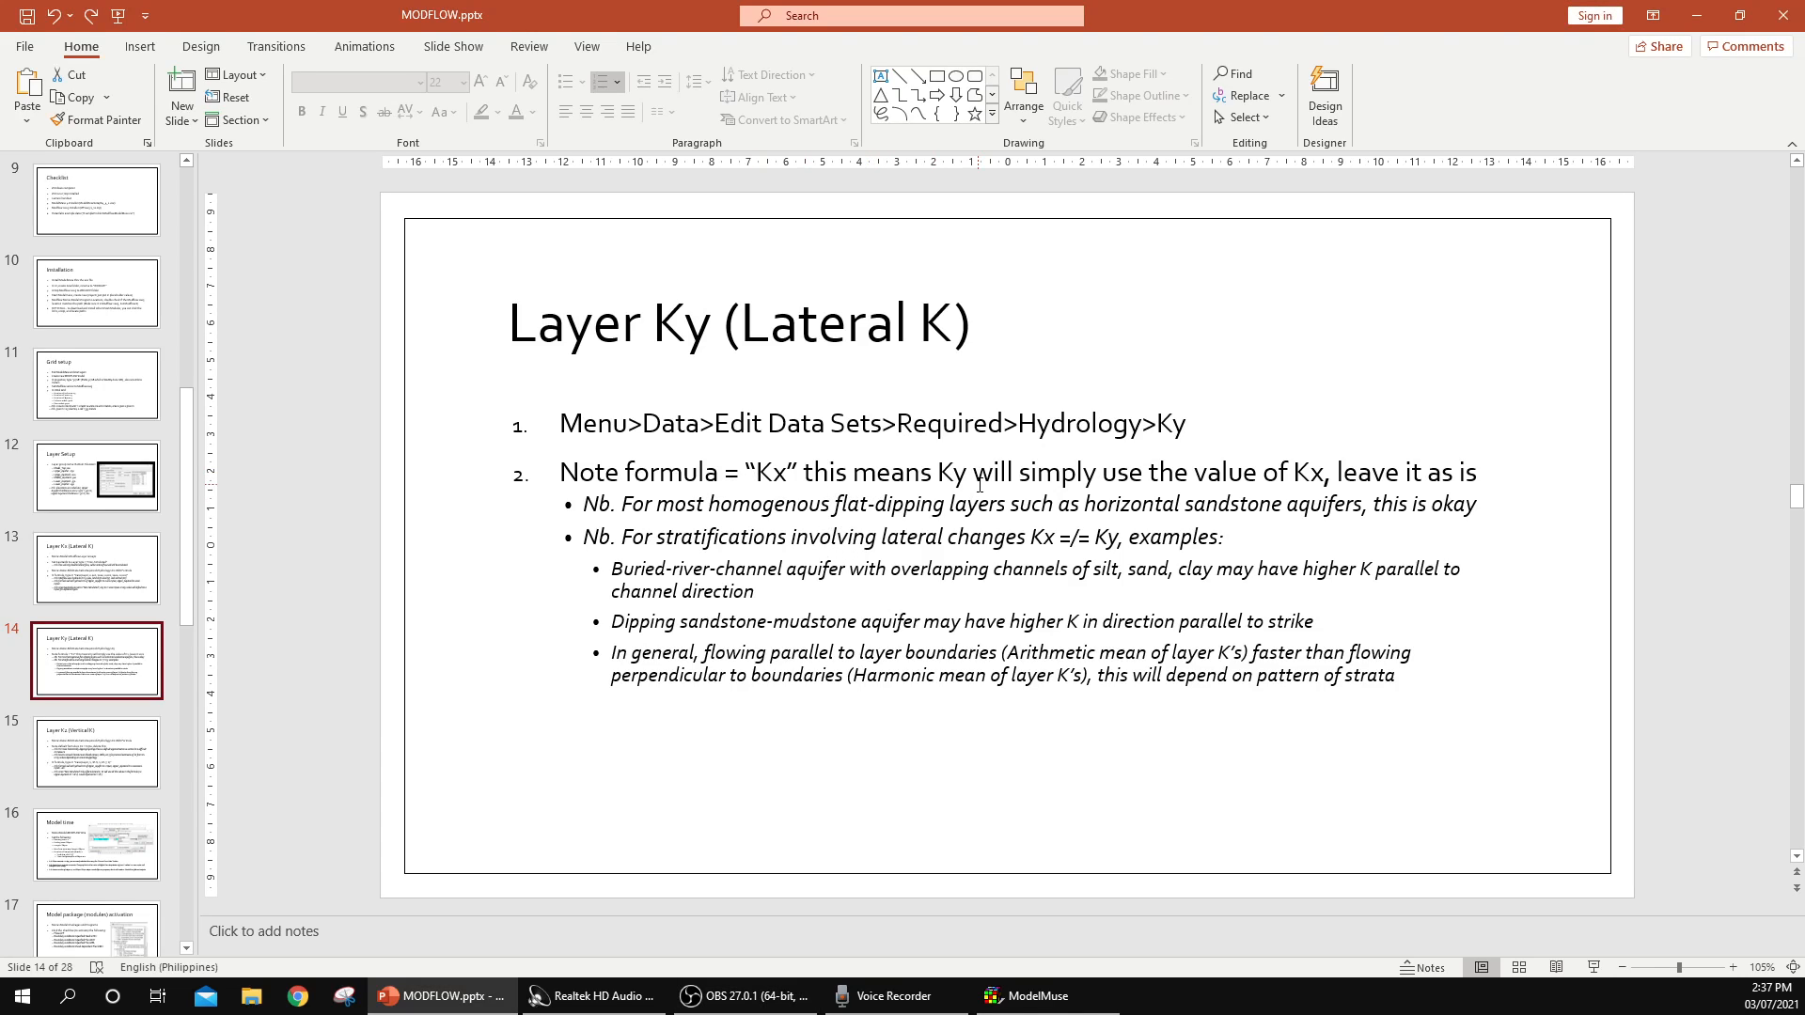
triple_click(749, 513)
left_click(1080, 531)
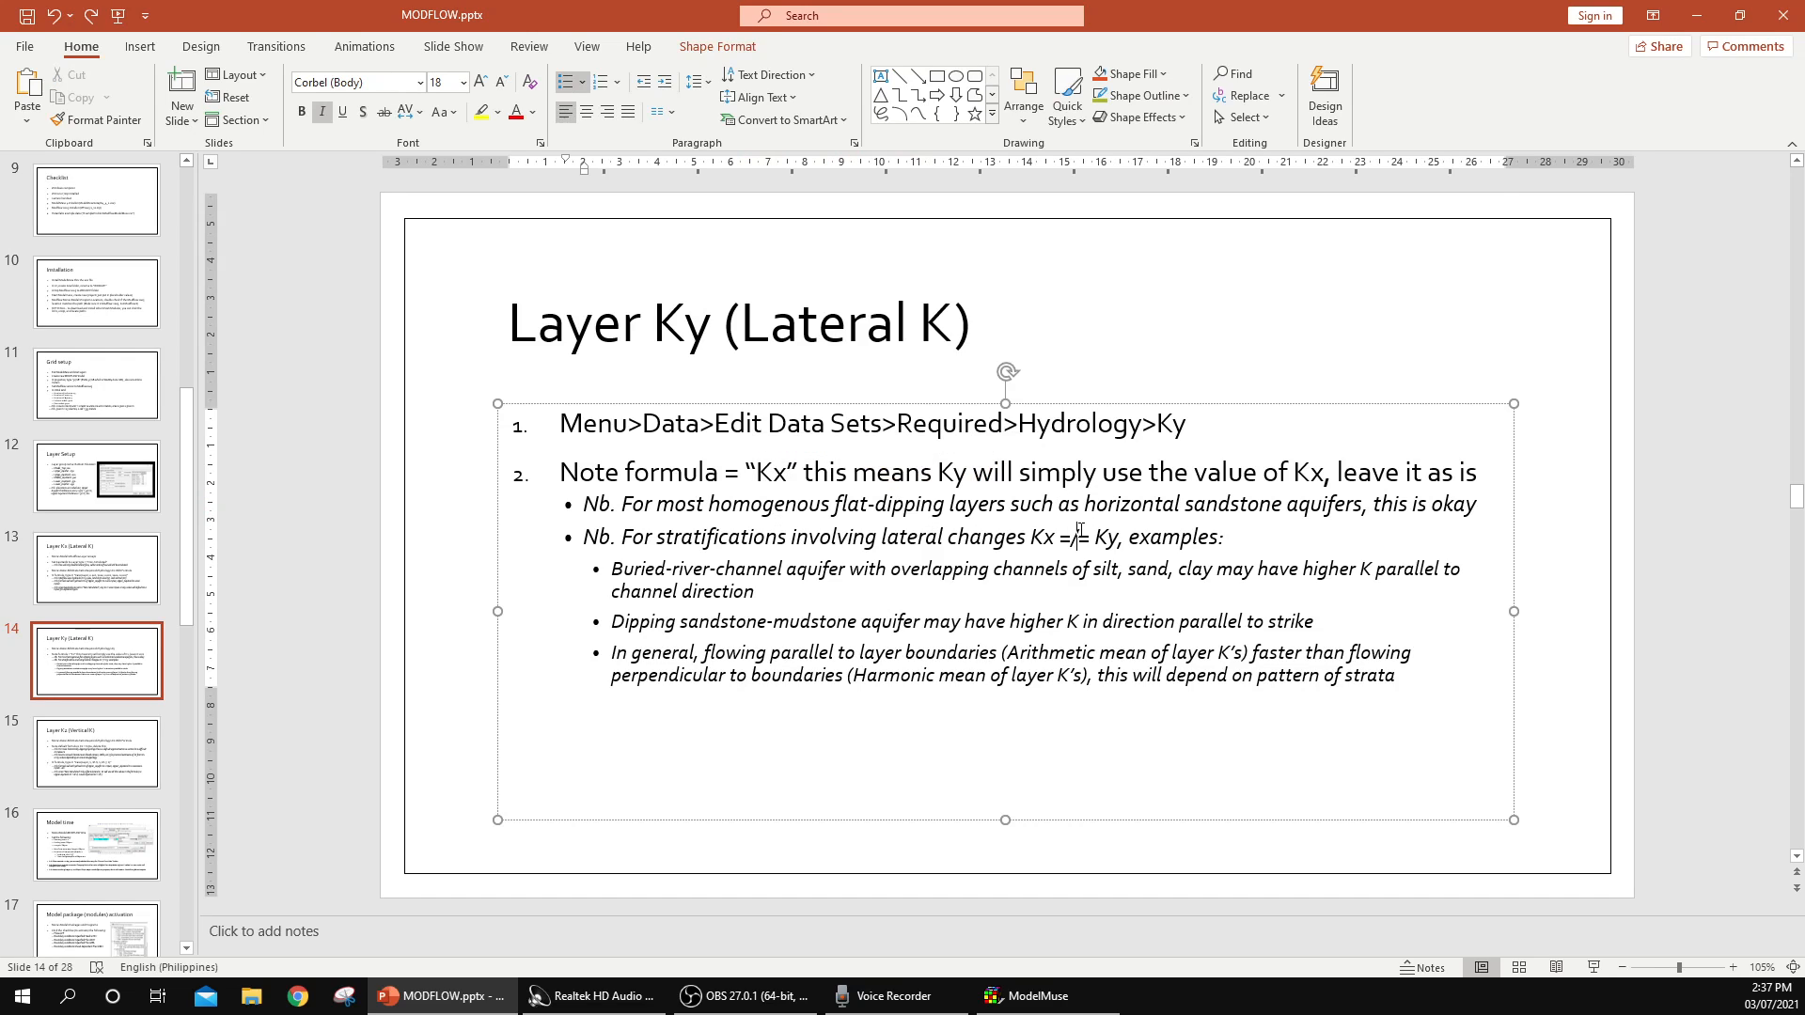
Step: Read the slide's notes on homogenous flat-dipping layers and on stratifications where Kx differs from Ky
triple_click(1192, 505)
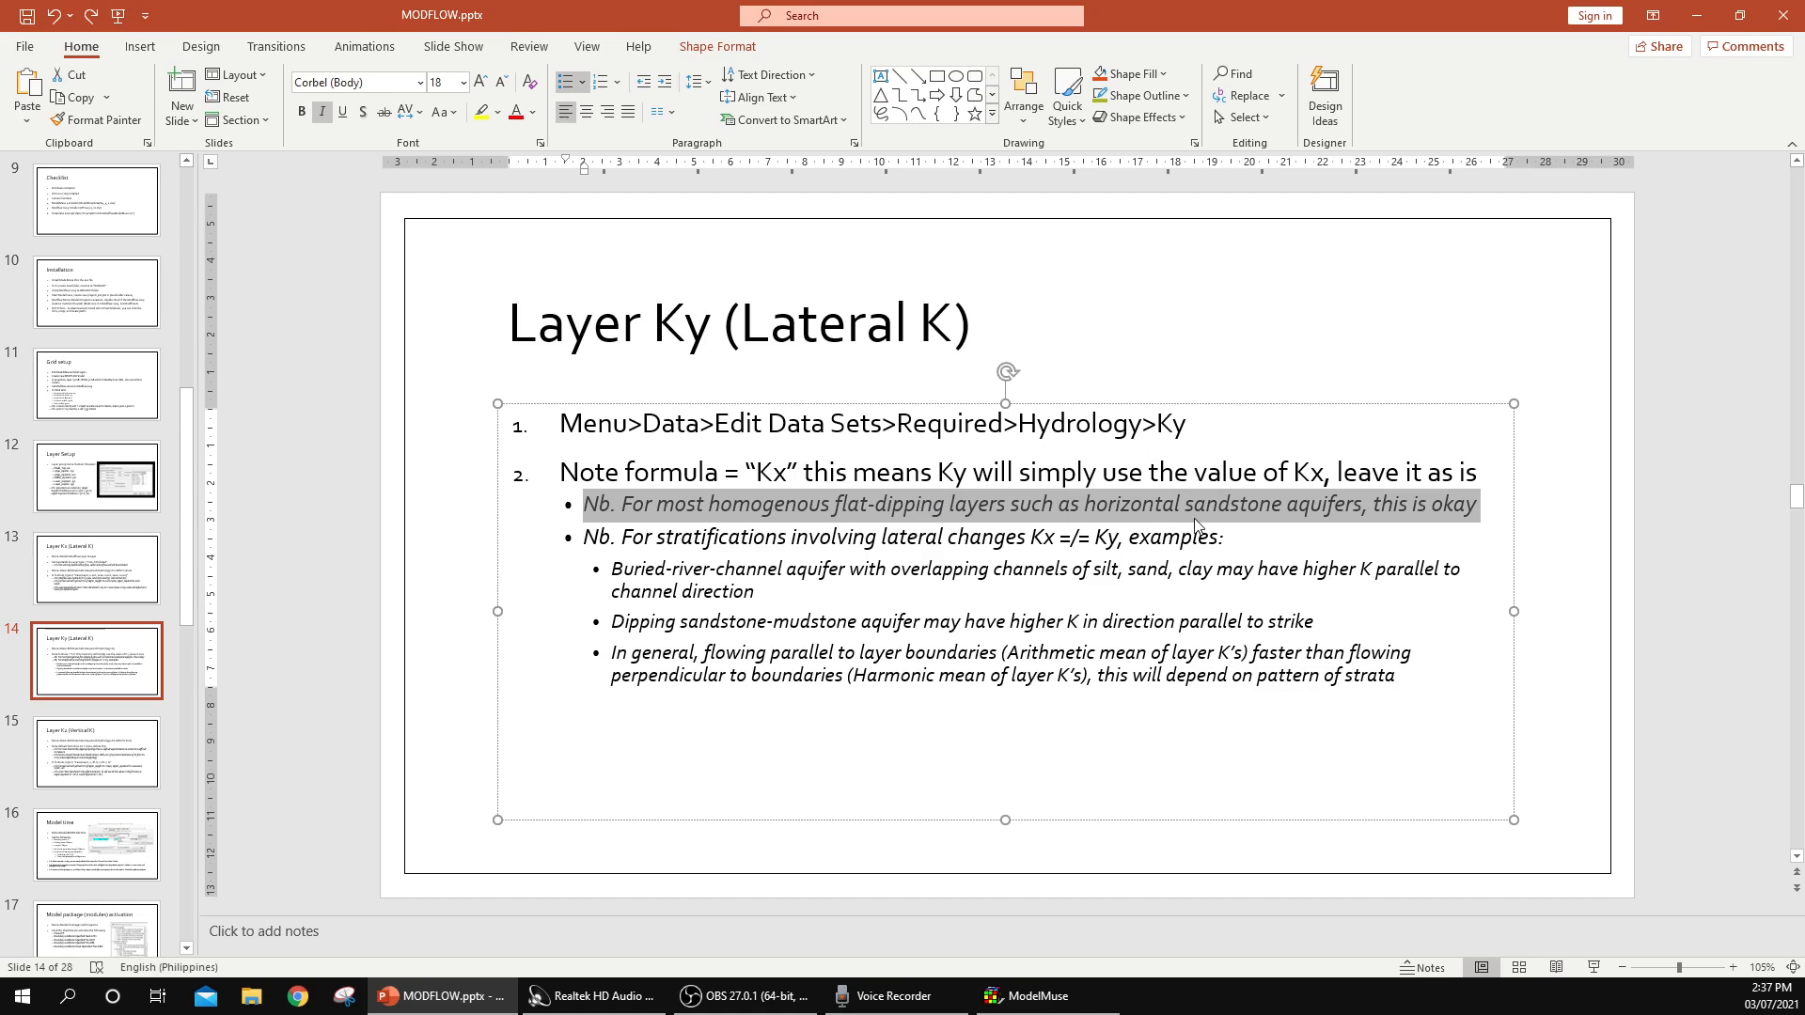
left_click(1070, 532)
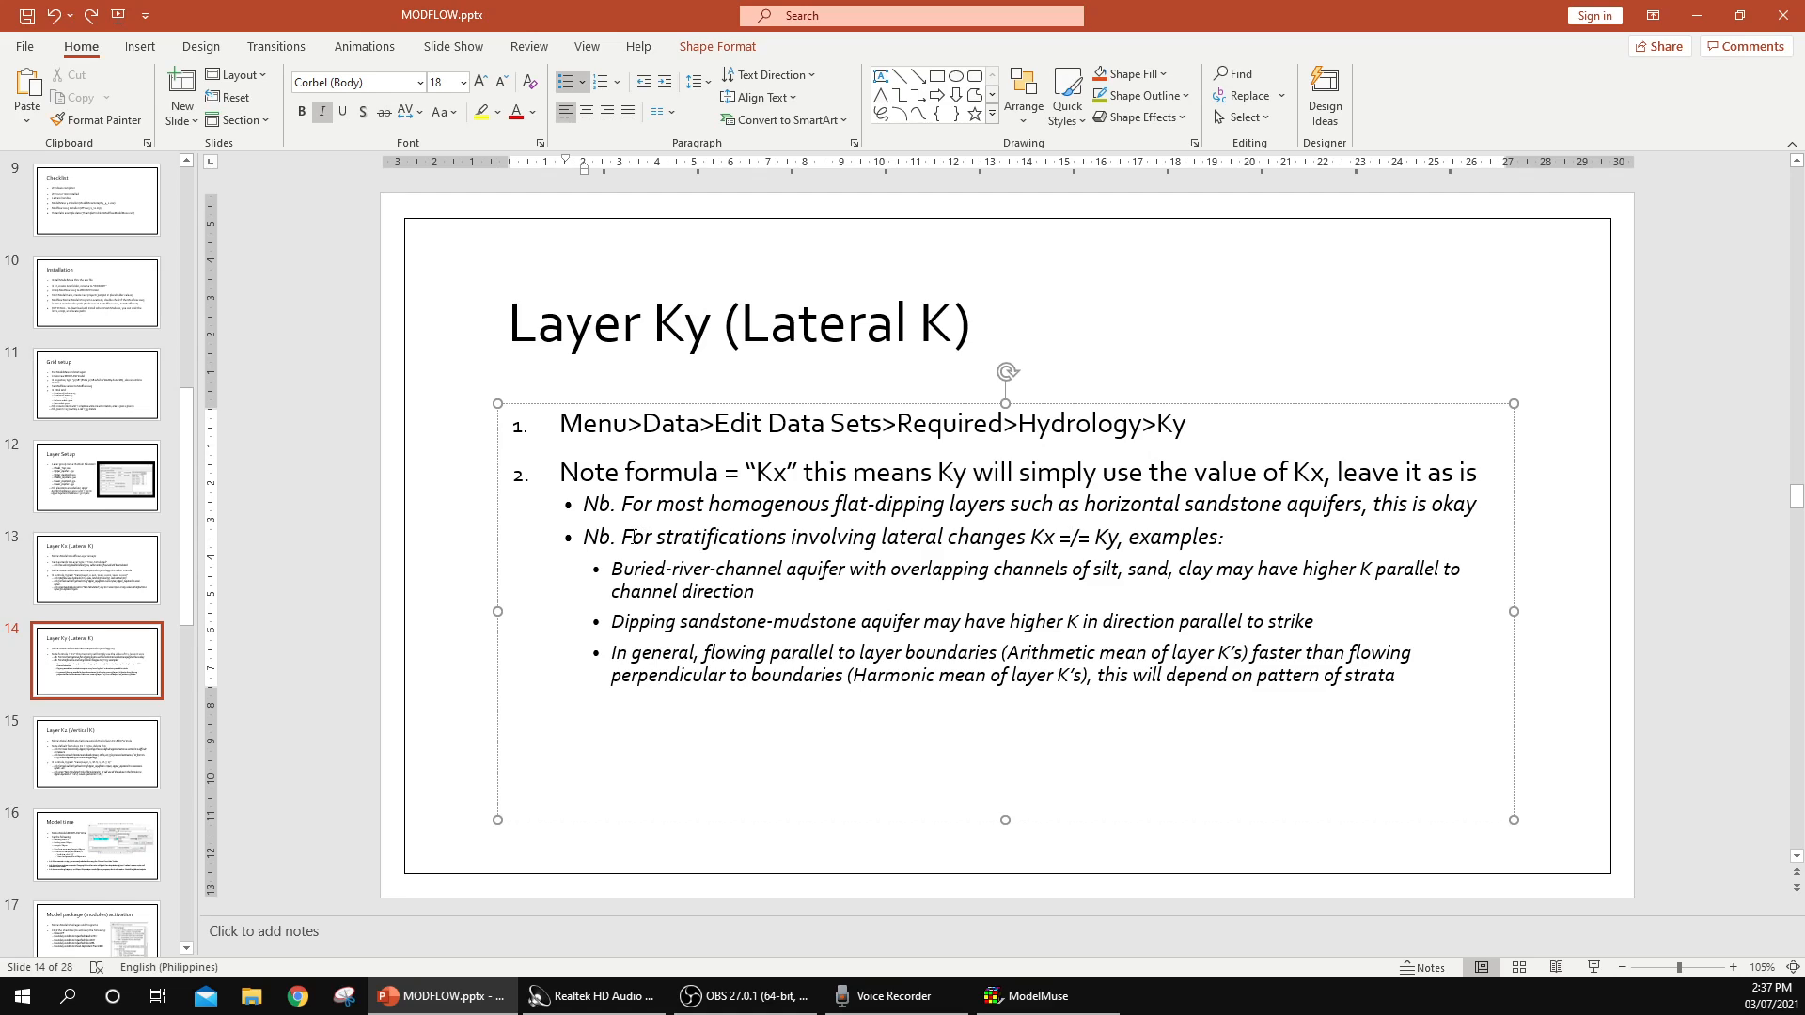
left_click_drag(620, 536, 788, 537)
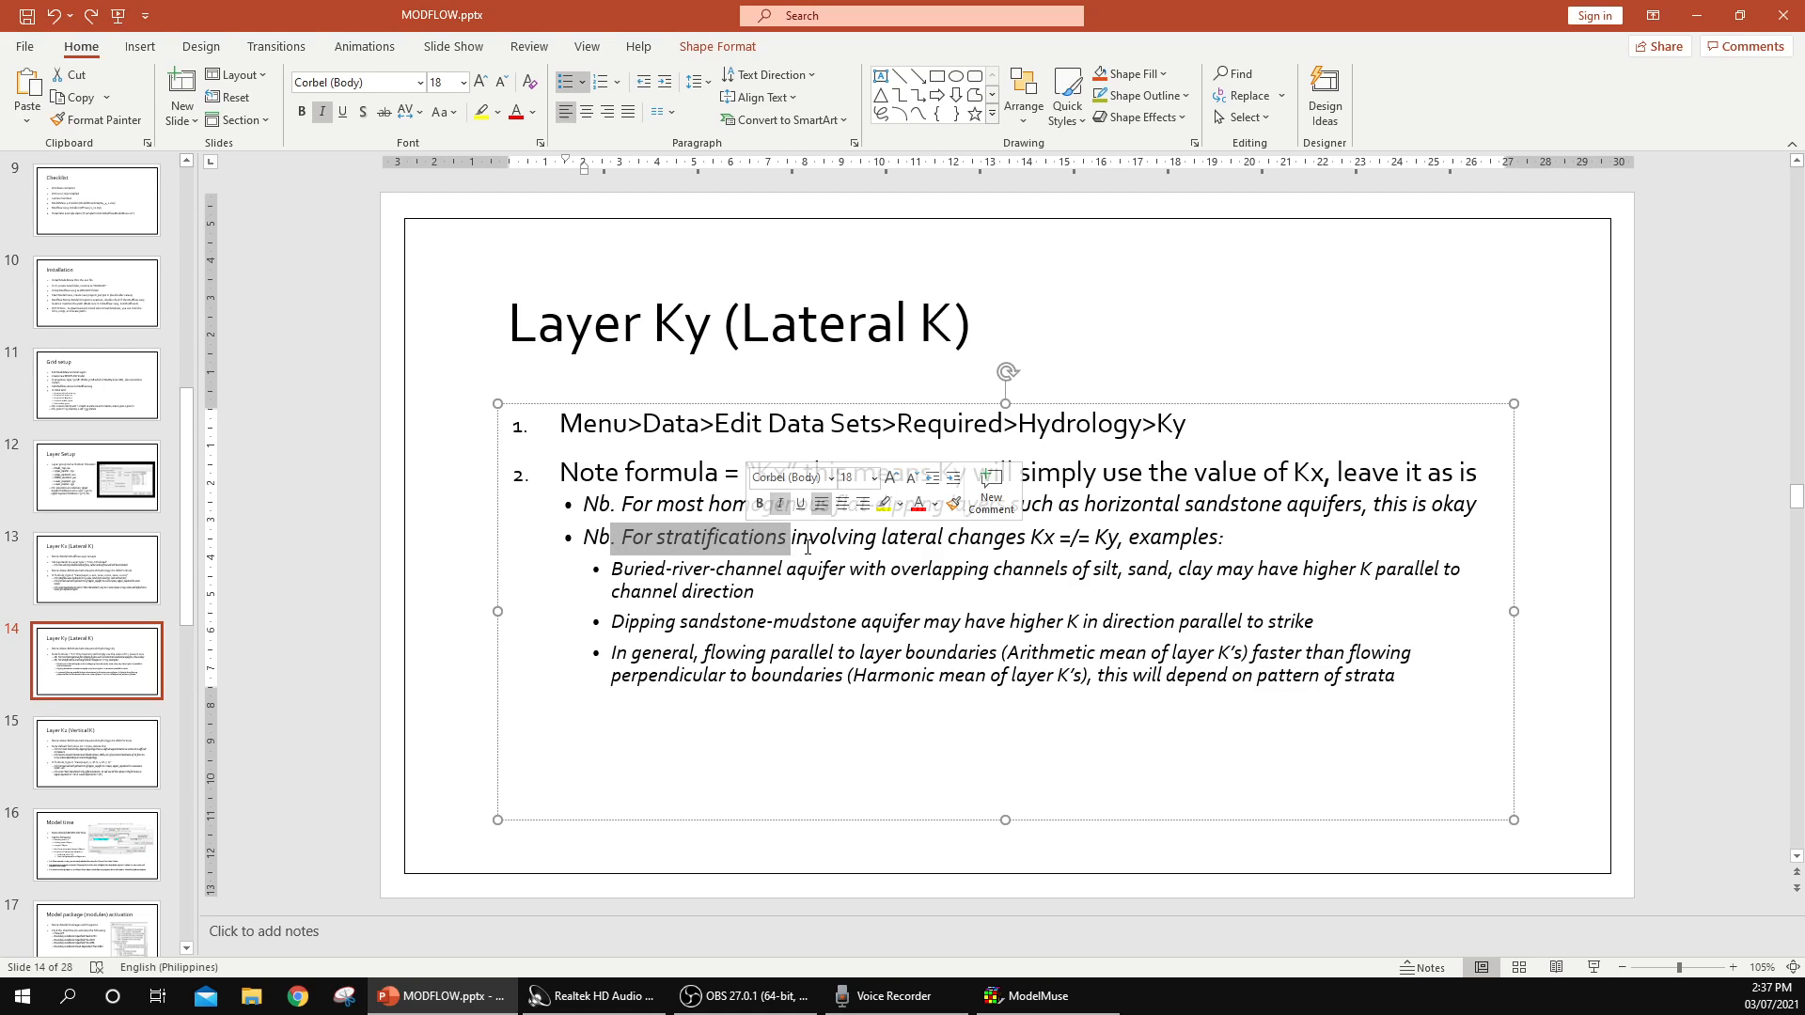
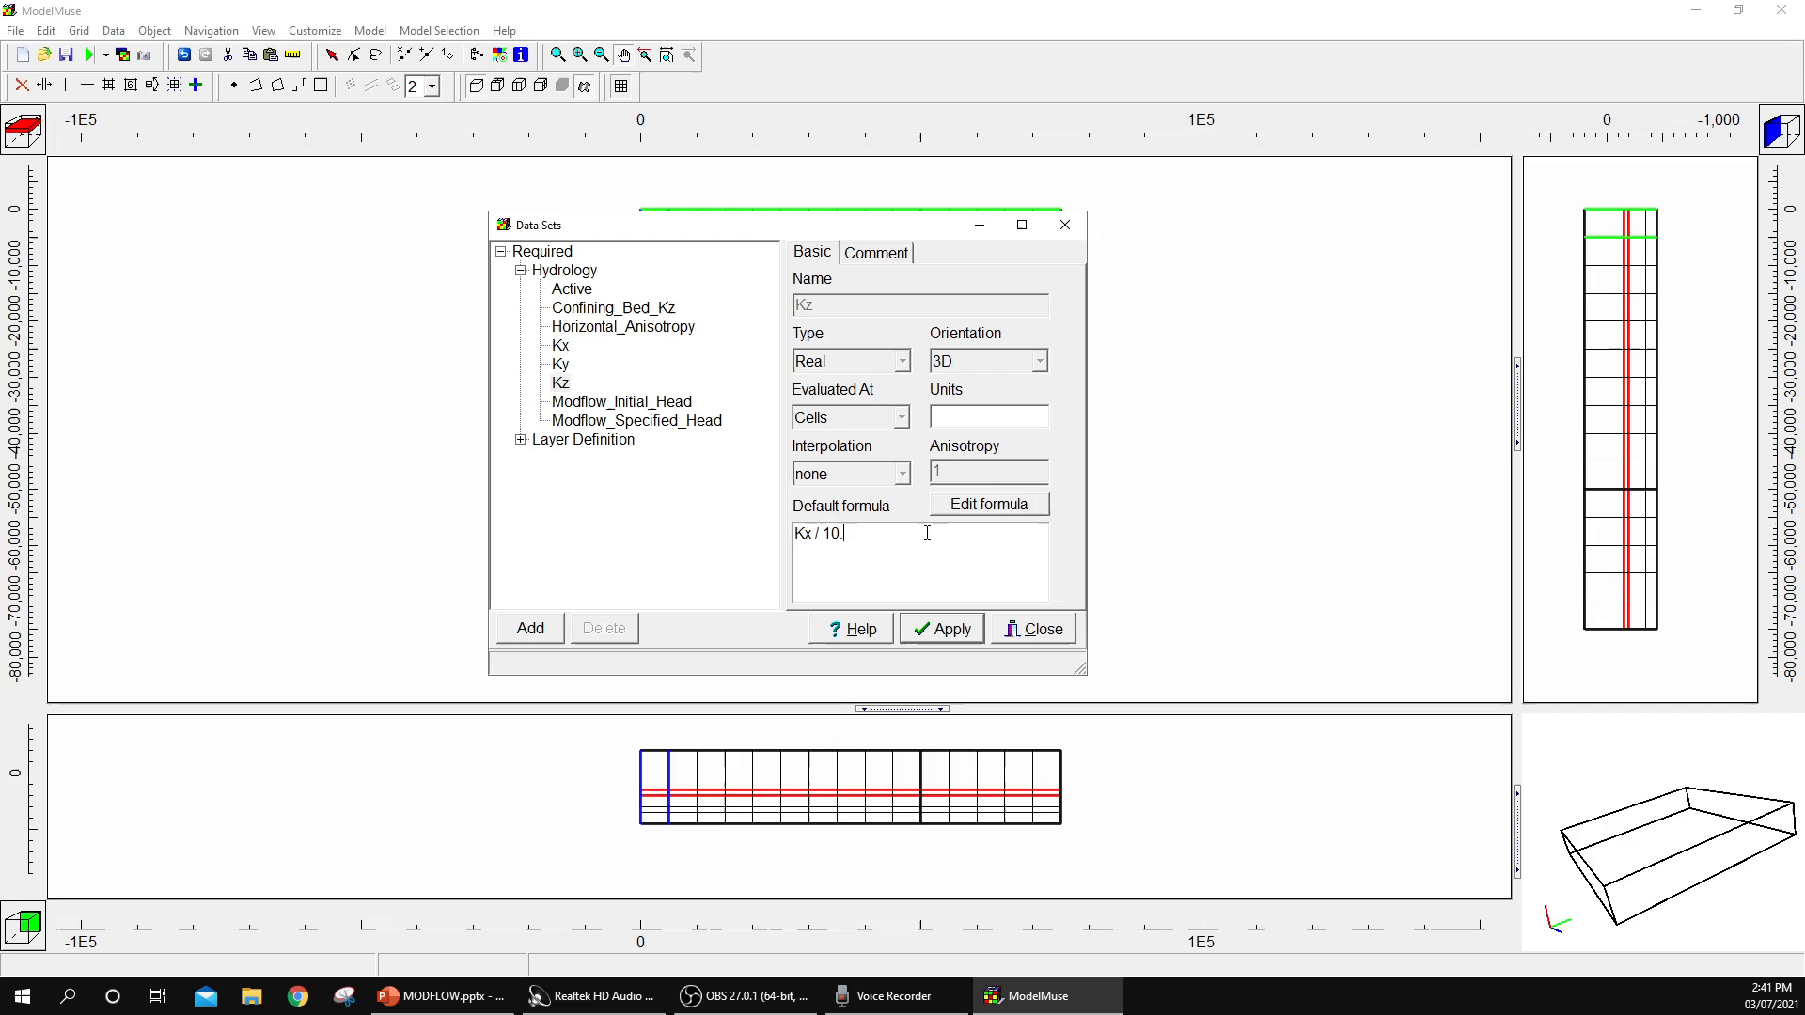
Step: Examine the default formula of the Kz data set and how it derives from Kx
double_click(864, 536)
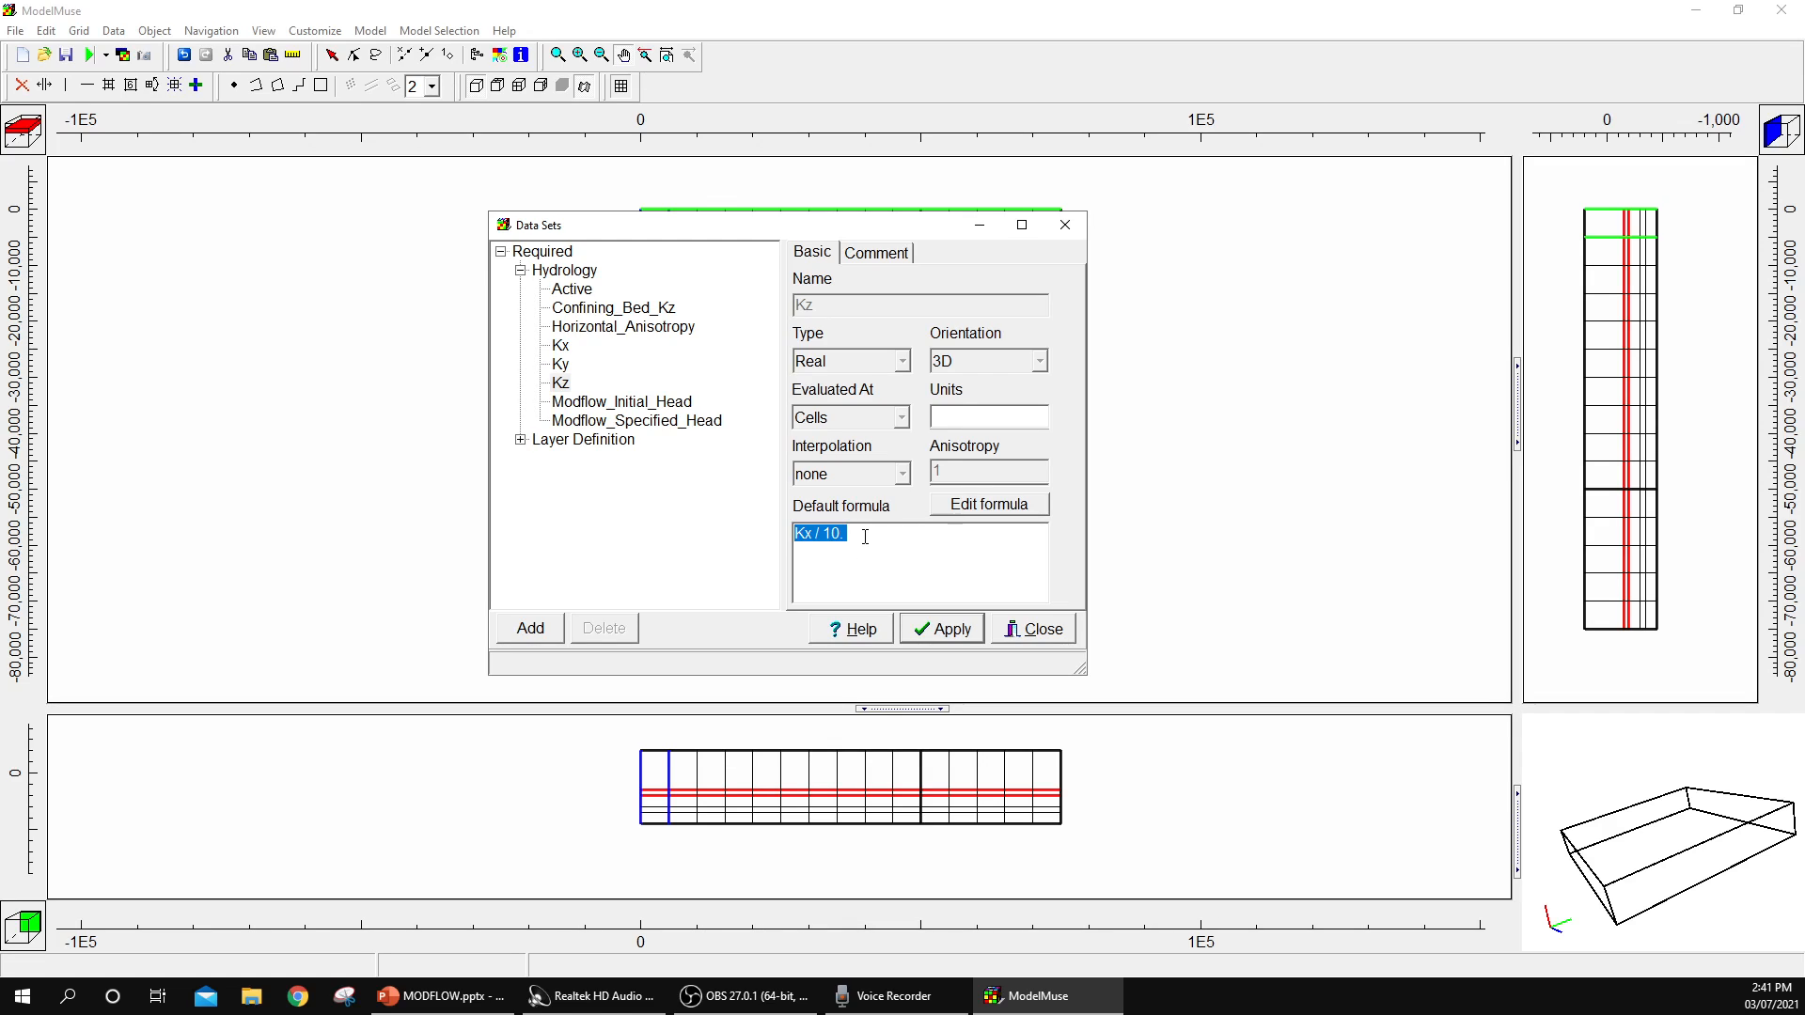
left_click(874, 533)
left_click_drag(904, 527, 717, 521)
left_click(853, 532)
left_click_drag(884, 531, 737, 523)
left_click(851, 540)
left_click_drag(853, 532, 783, 533)
left_click(853, 539)
left_click(852, 536)
left_click(847, 534)
left_click(856, 534)
left_click_drag(855, 534, 777, 527)
left_click(850, 535)
Step: Open the Kz default formula in the Formula Editor, expand the Logical functions and delete the existing formula
left_click_drag(838, 226, 788, 168)
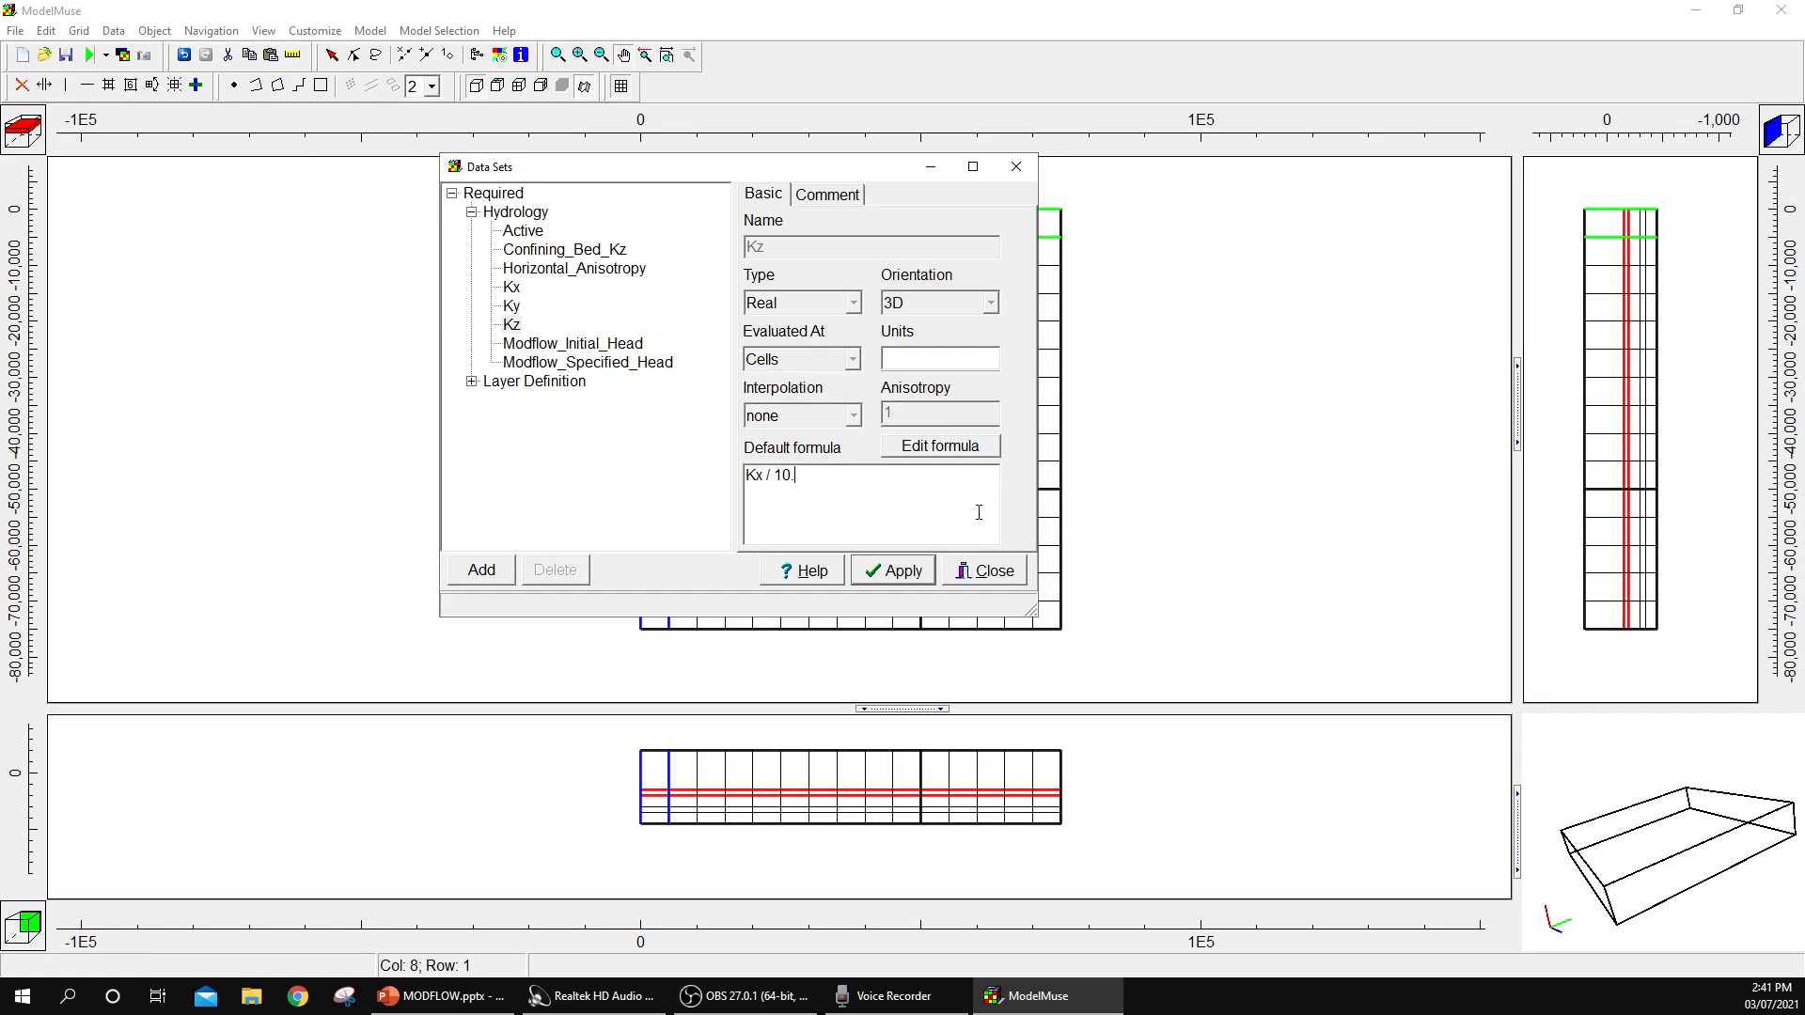
left_click(943, 446)
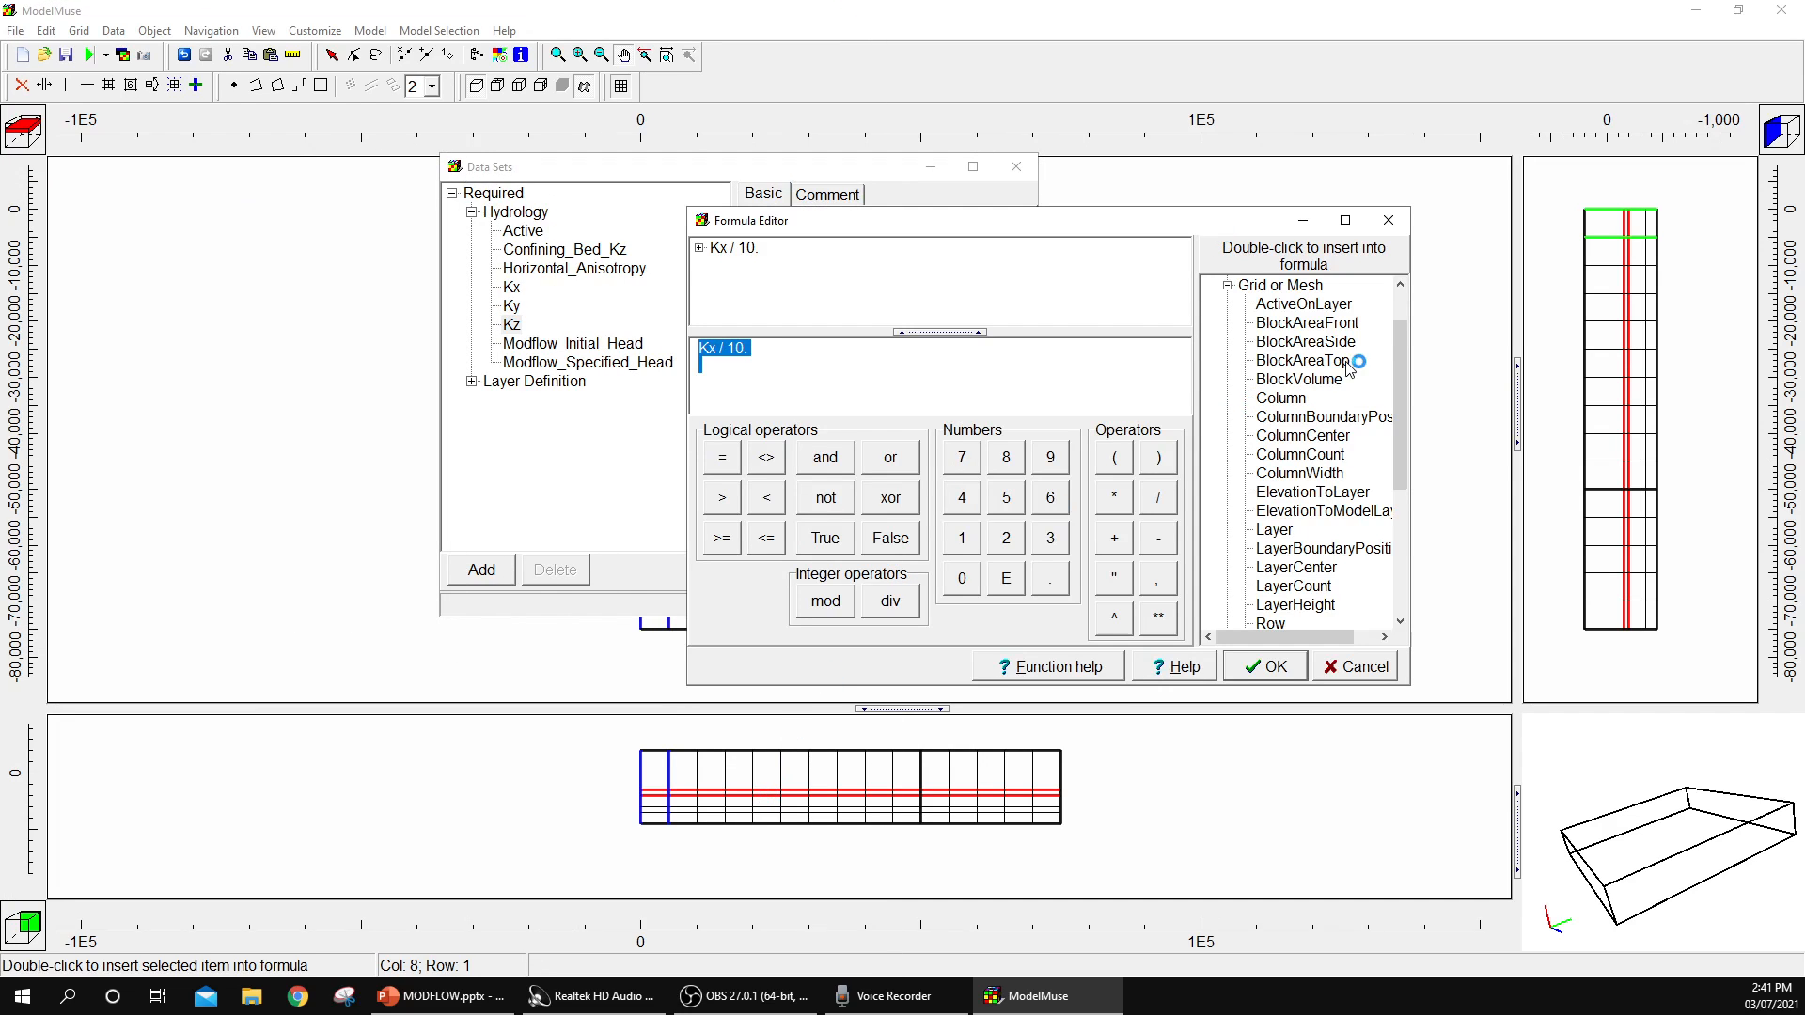
scroll(1311, 414, "down", 4)
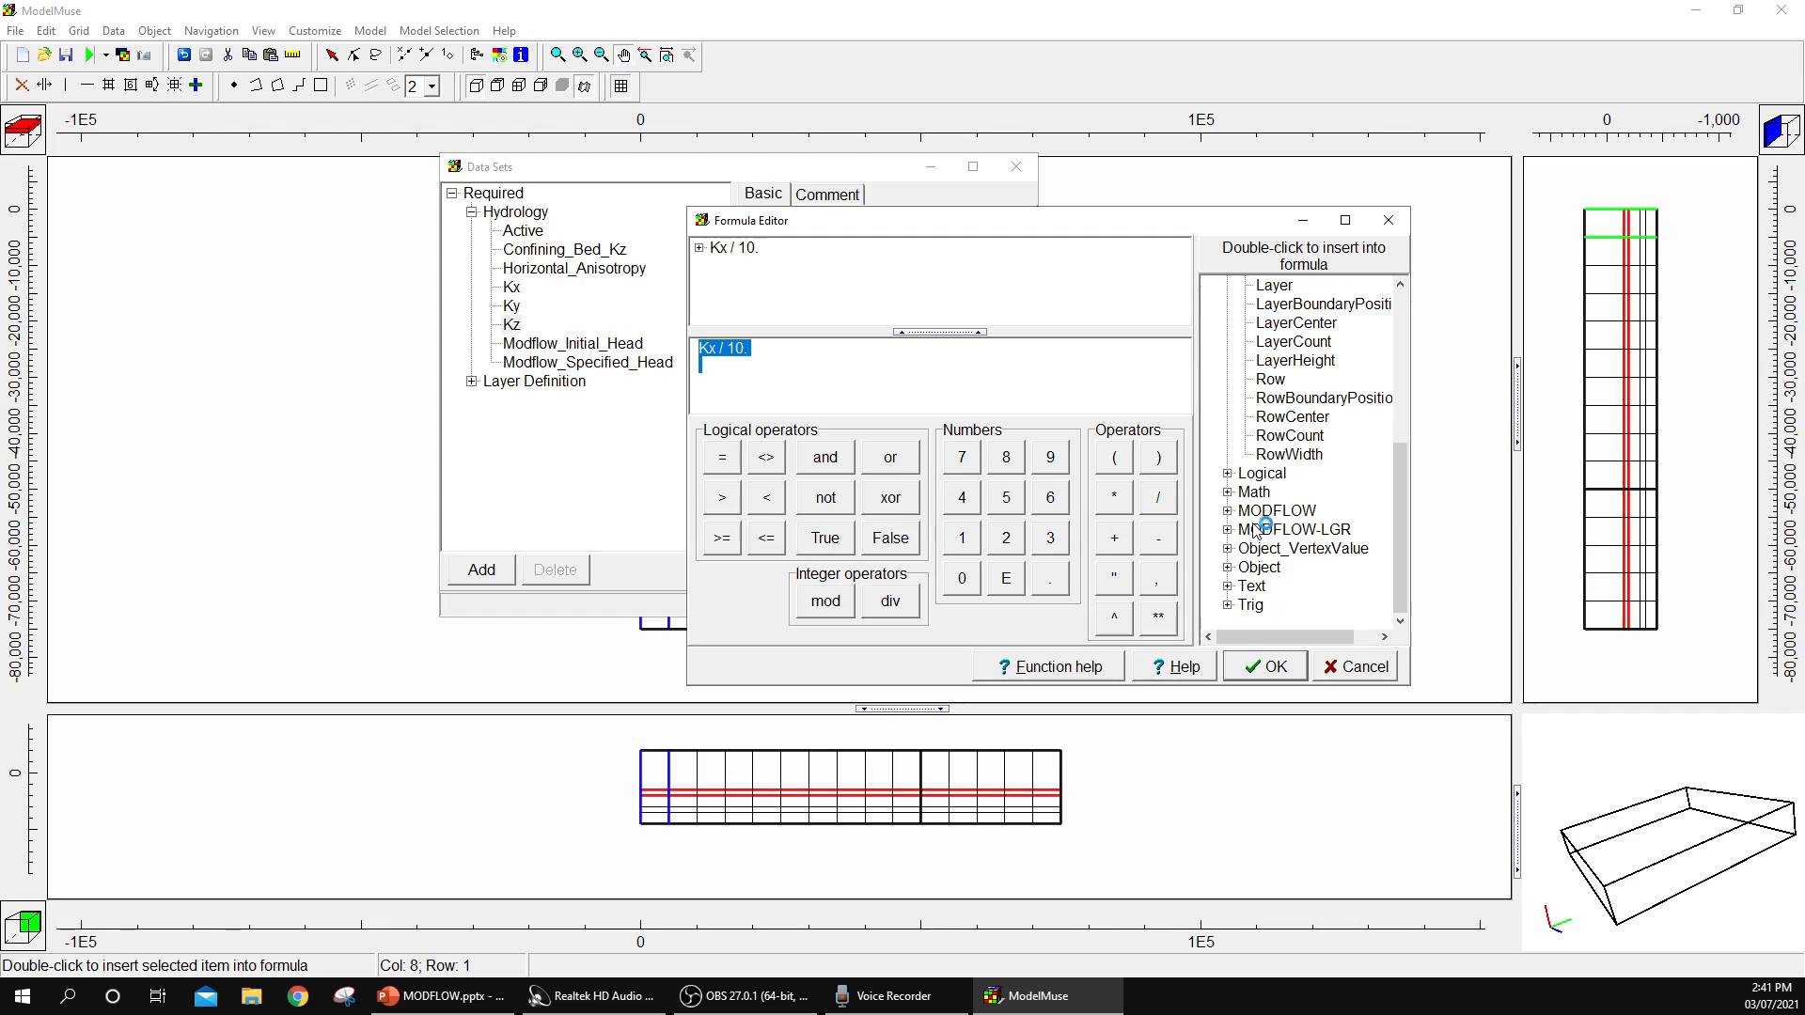
double_click(1261, 473)
left_click(1068, 360)
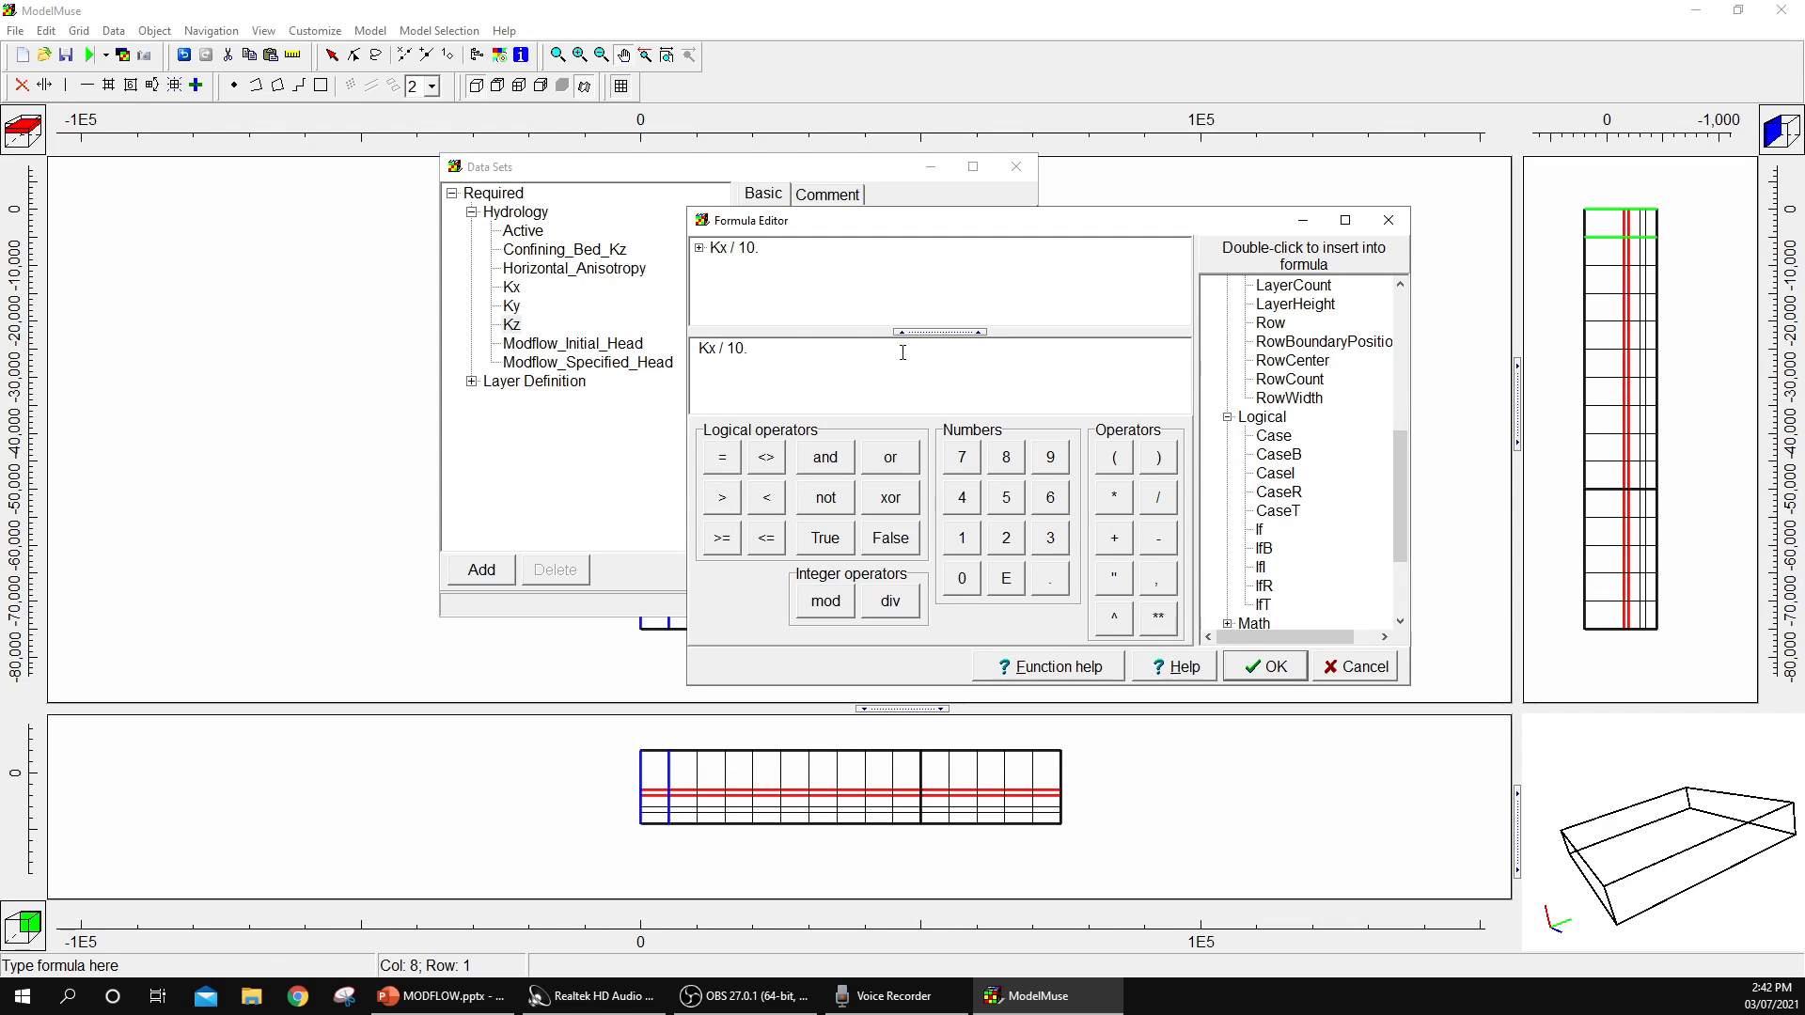
left_click_drag(721, 349, 484, 336)
key("Delete")
key("Delete")
key("Delete")
key("Delete")
key("Delete")
key("Delete")
key("Delete")
Step: Insert the Case function with Layer as its index and remove the remaining placeholder arguments
double_click(1273, 437)
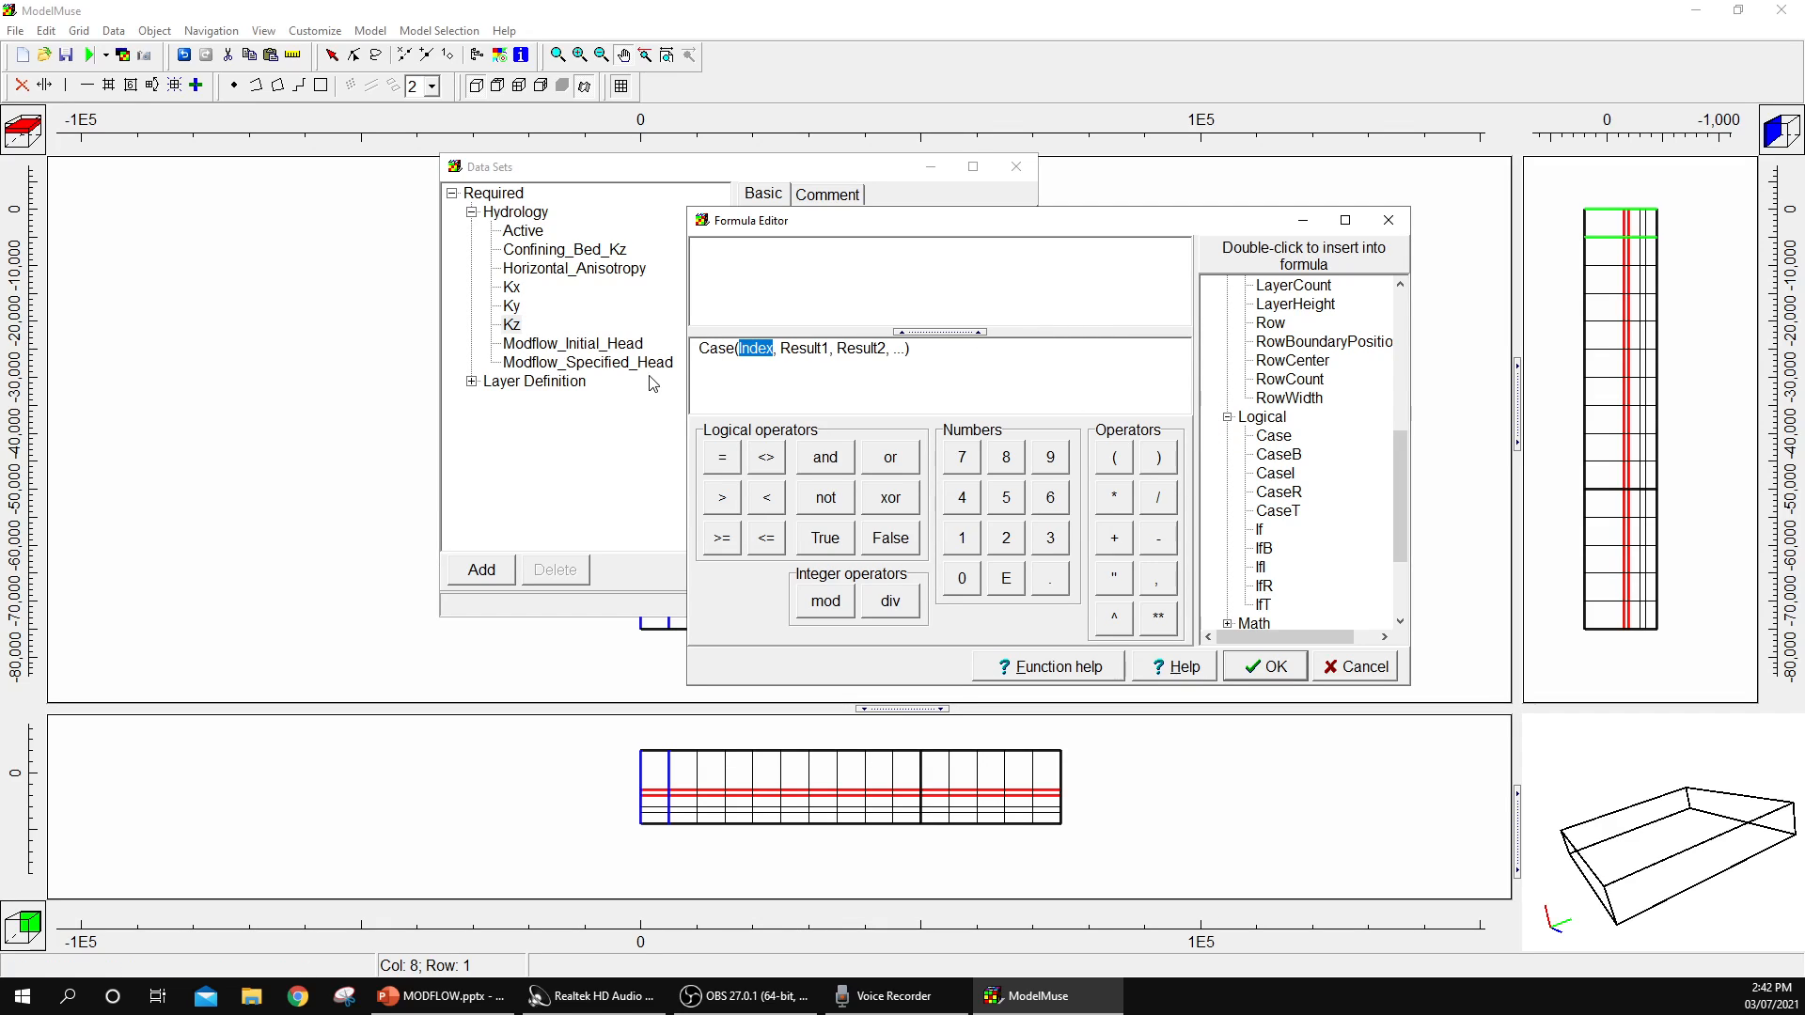
type("Layer")
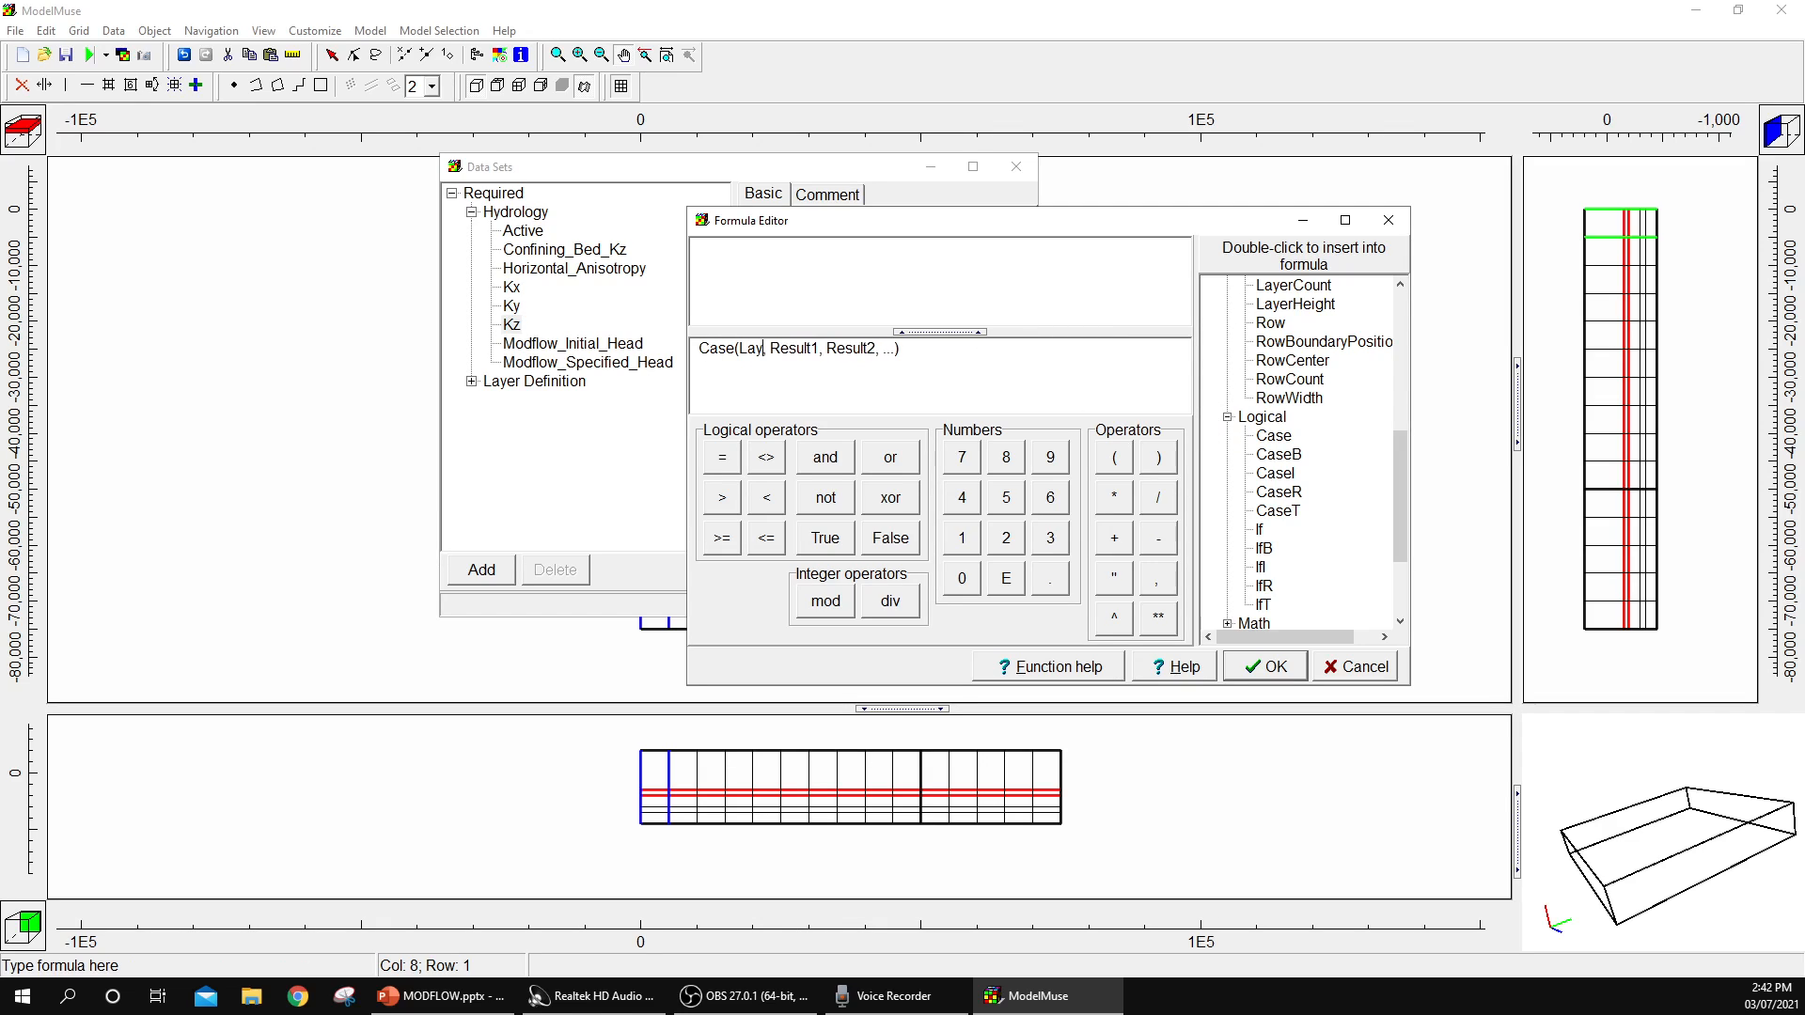
type(",")
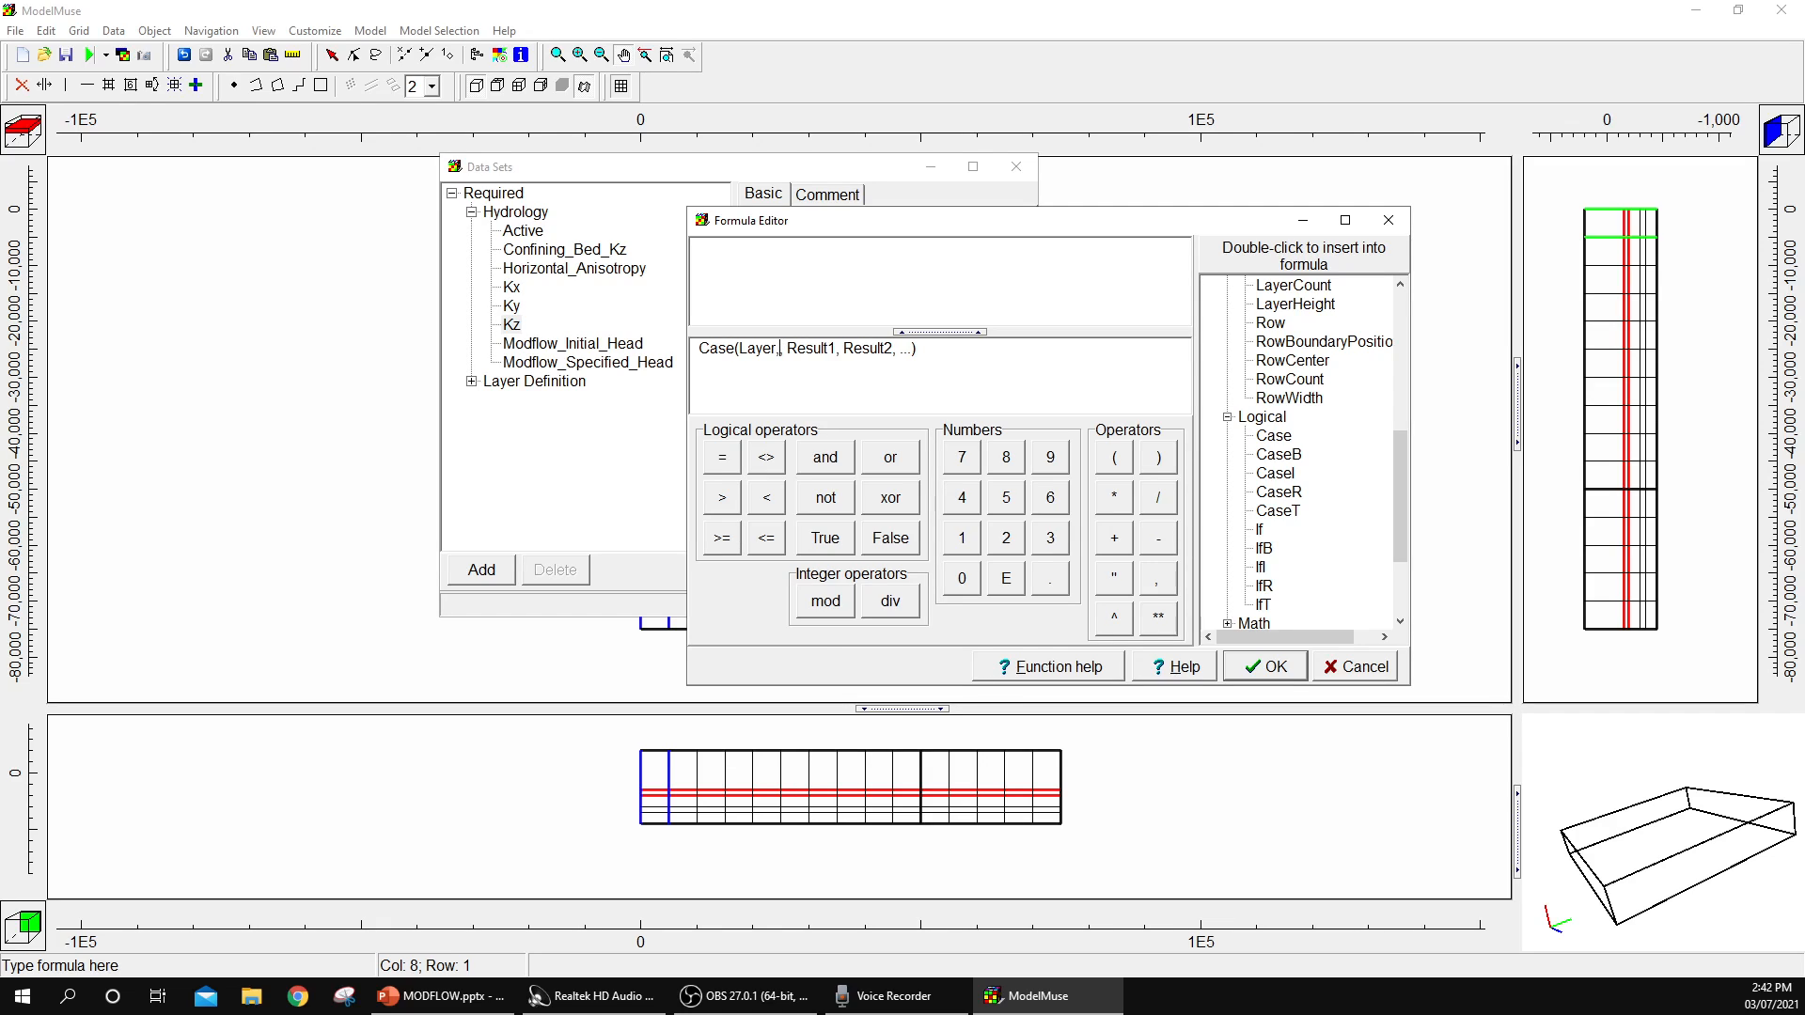
key("shift+Right")
key("shift+Right")
key("shift+Right")
key("shift+Right")
key("shift+Right")
key("shift+Right")
key("shift+Right")
key("shift+Right")
key("shift+Right")
key("shift+Right")
key("shift+Right")
key("shift+Right")
key("shift+Right")
key("shift+Right")
key("shift+Right")
key("shift+Right")
key("shift+Right")
key("shift+Right")
key("shift+Right")
key("shift+Right")
key("shift+Right")
key("shift+Right")
key("shift+Right")
key("shift+Right")
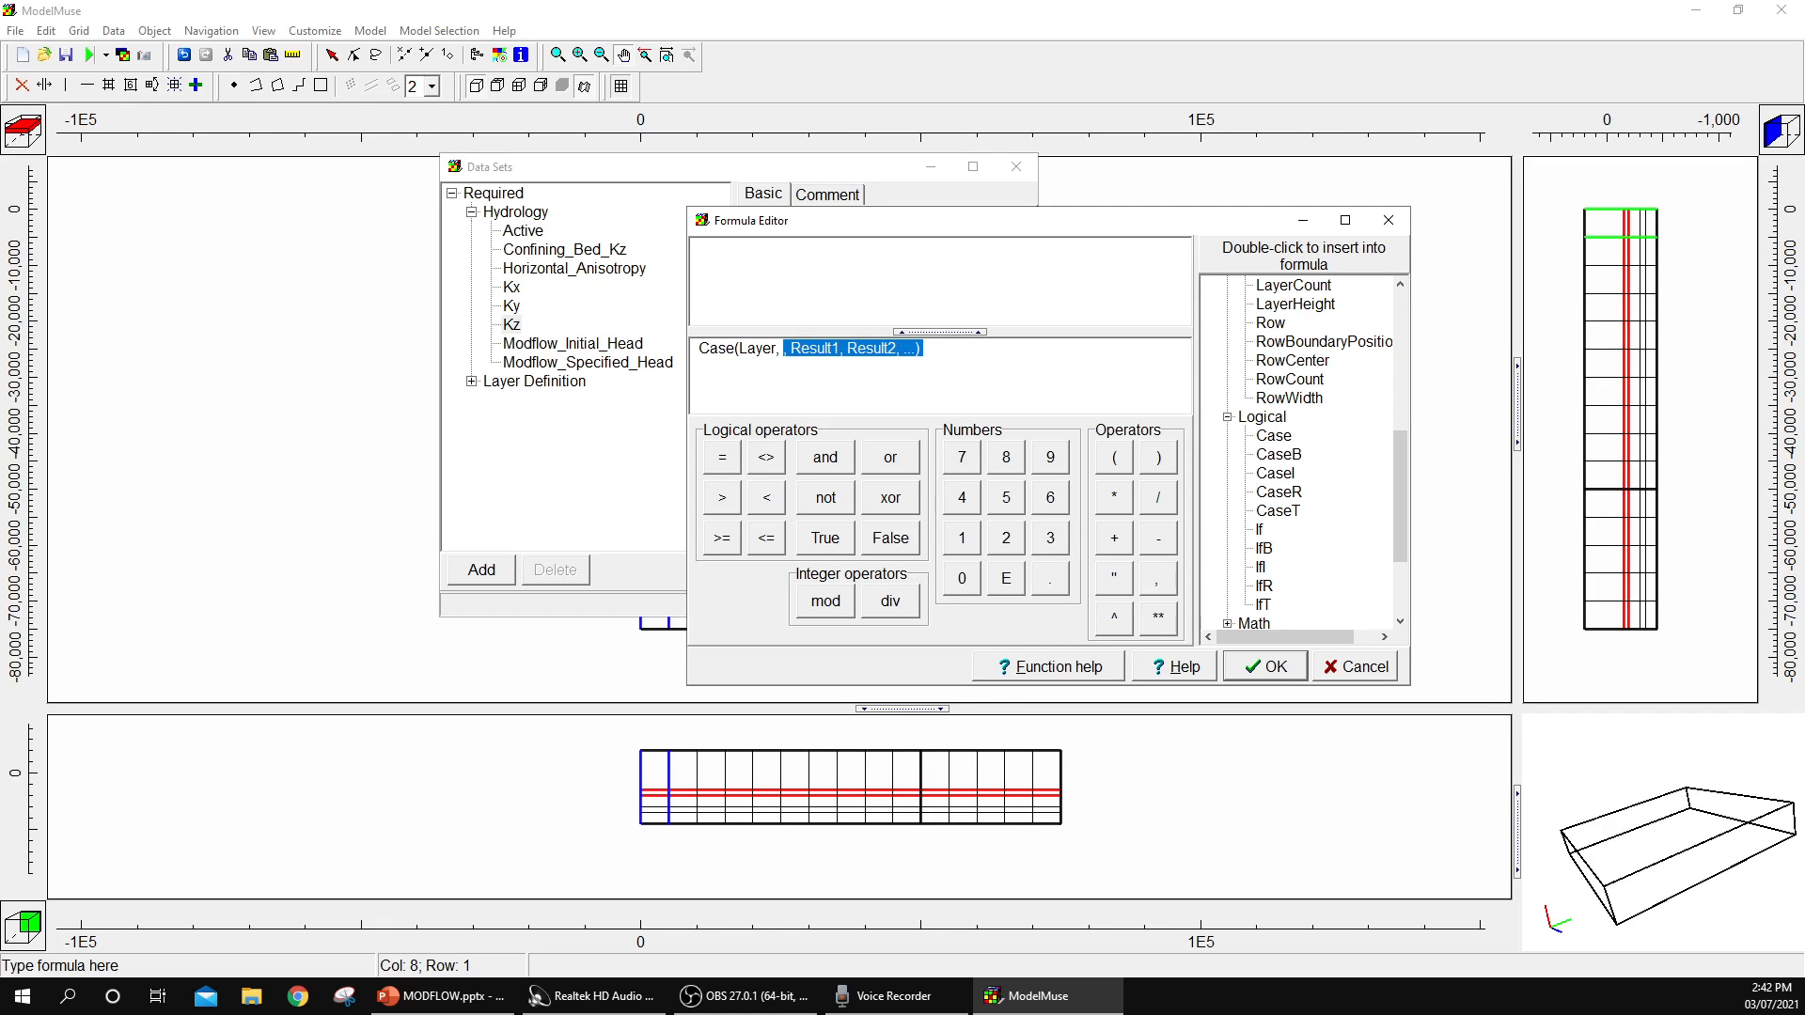
key("Delete")
Step: Check the Kz formula on the PowerPoint slide, return to ModelMuse and add 1 and 1E-6 as the first two results
left_click(442, 996)
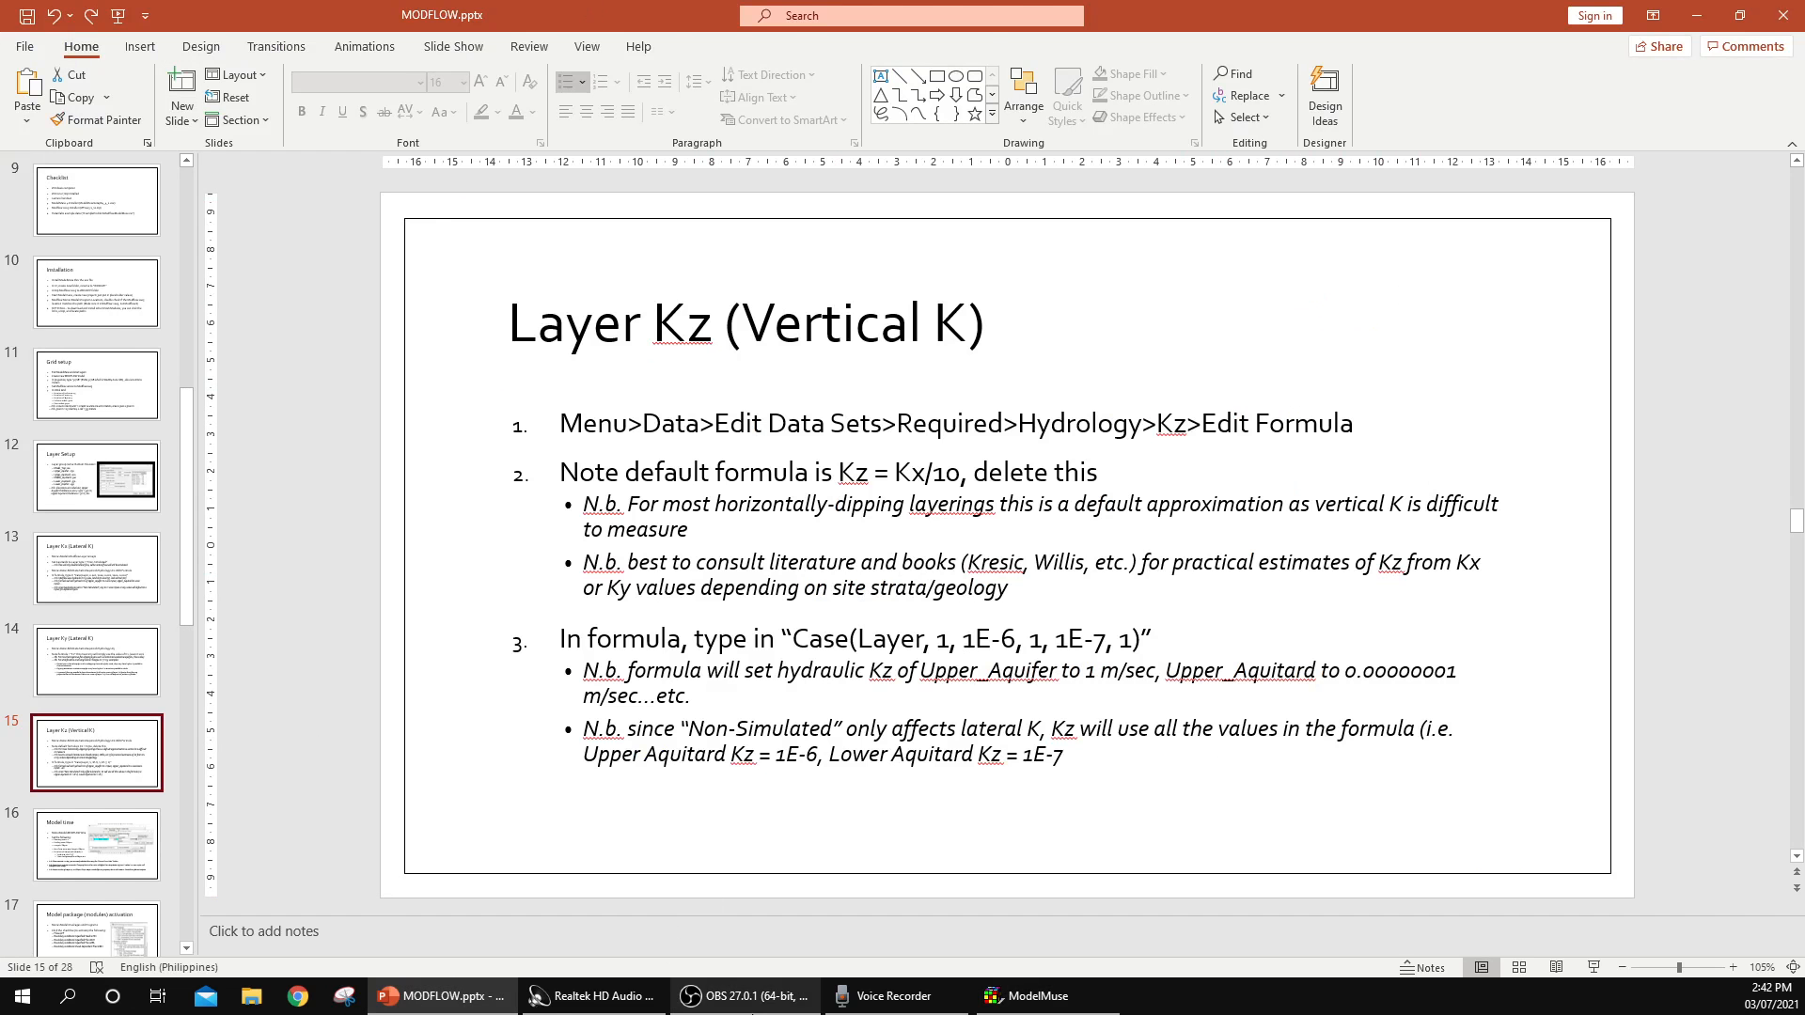
key("alt+Tab")
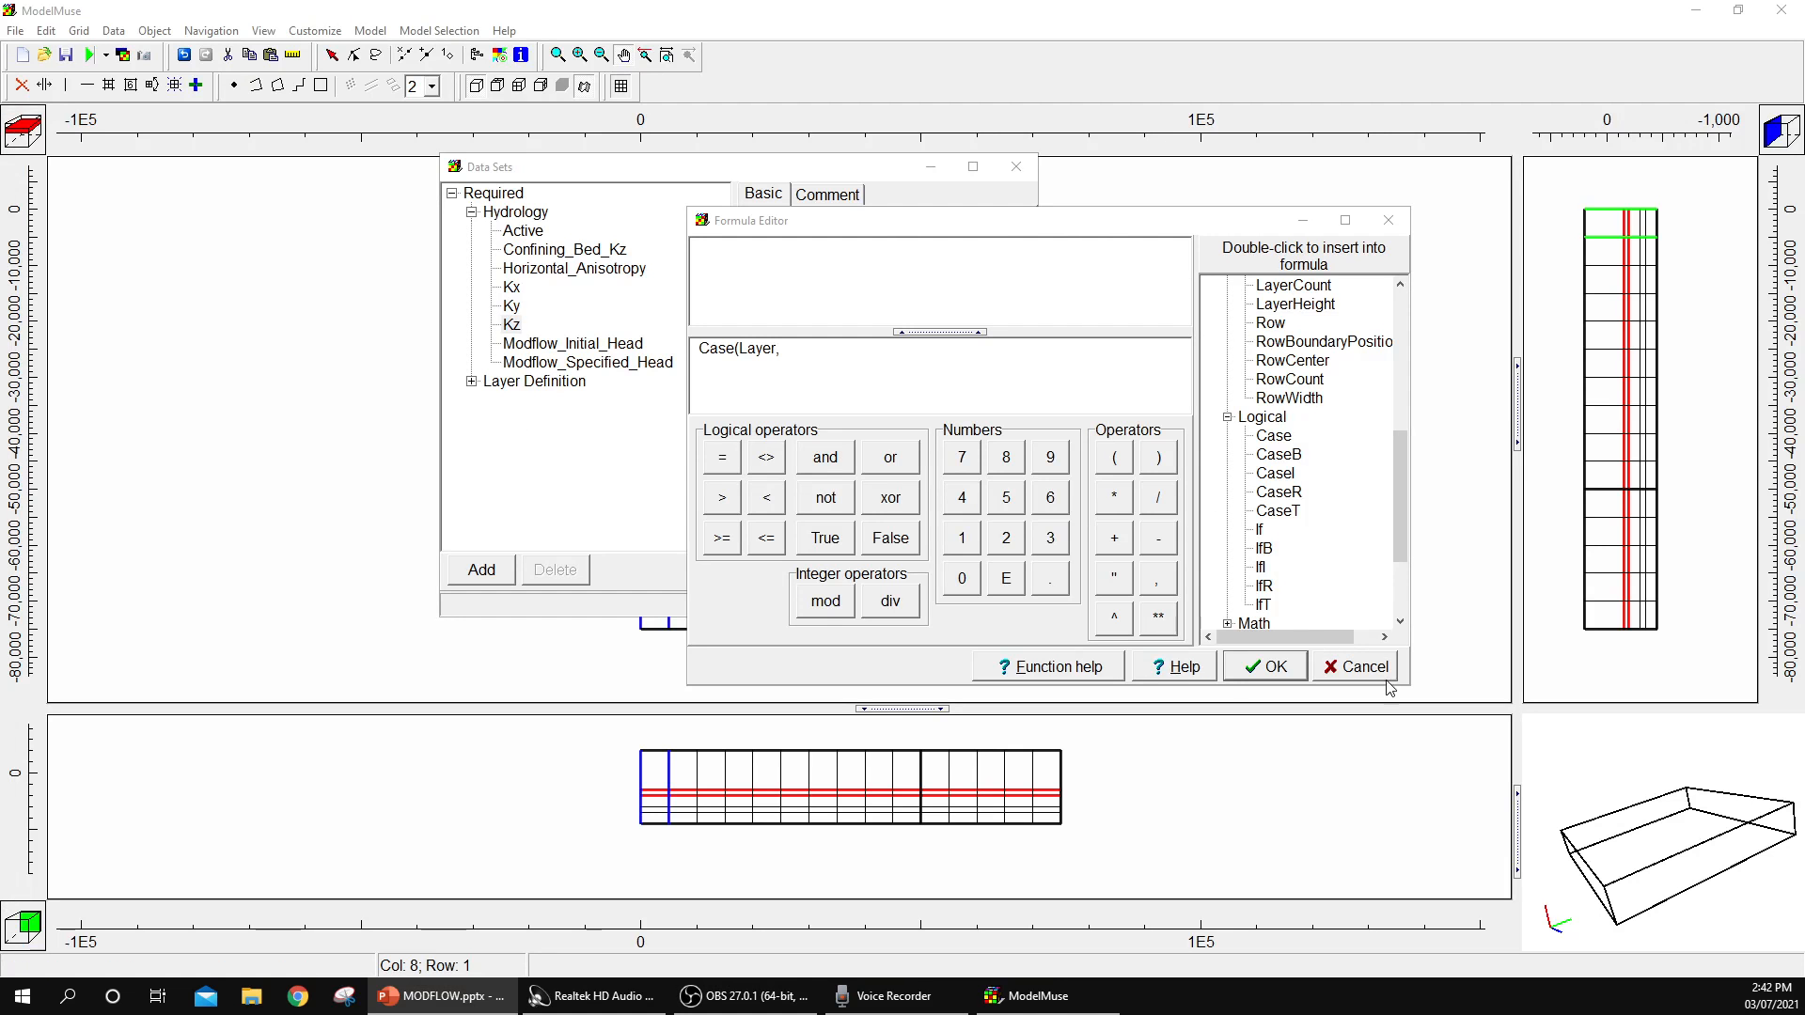
left_click(874, 347)
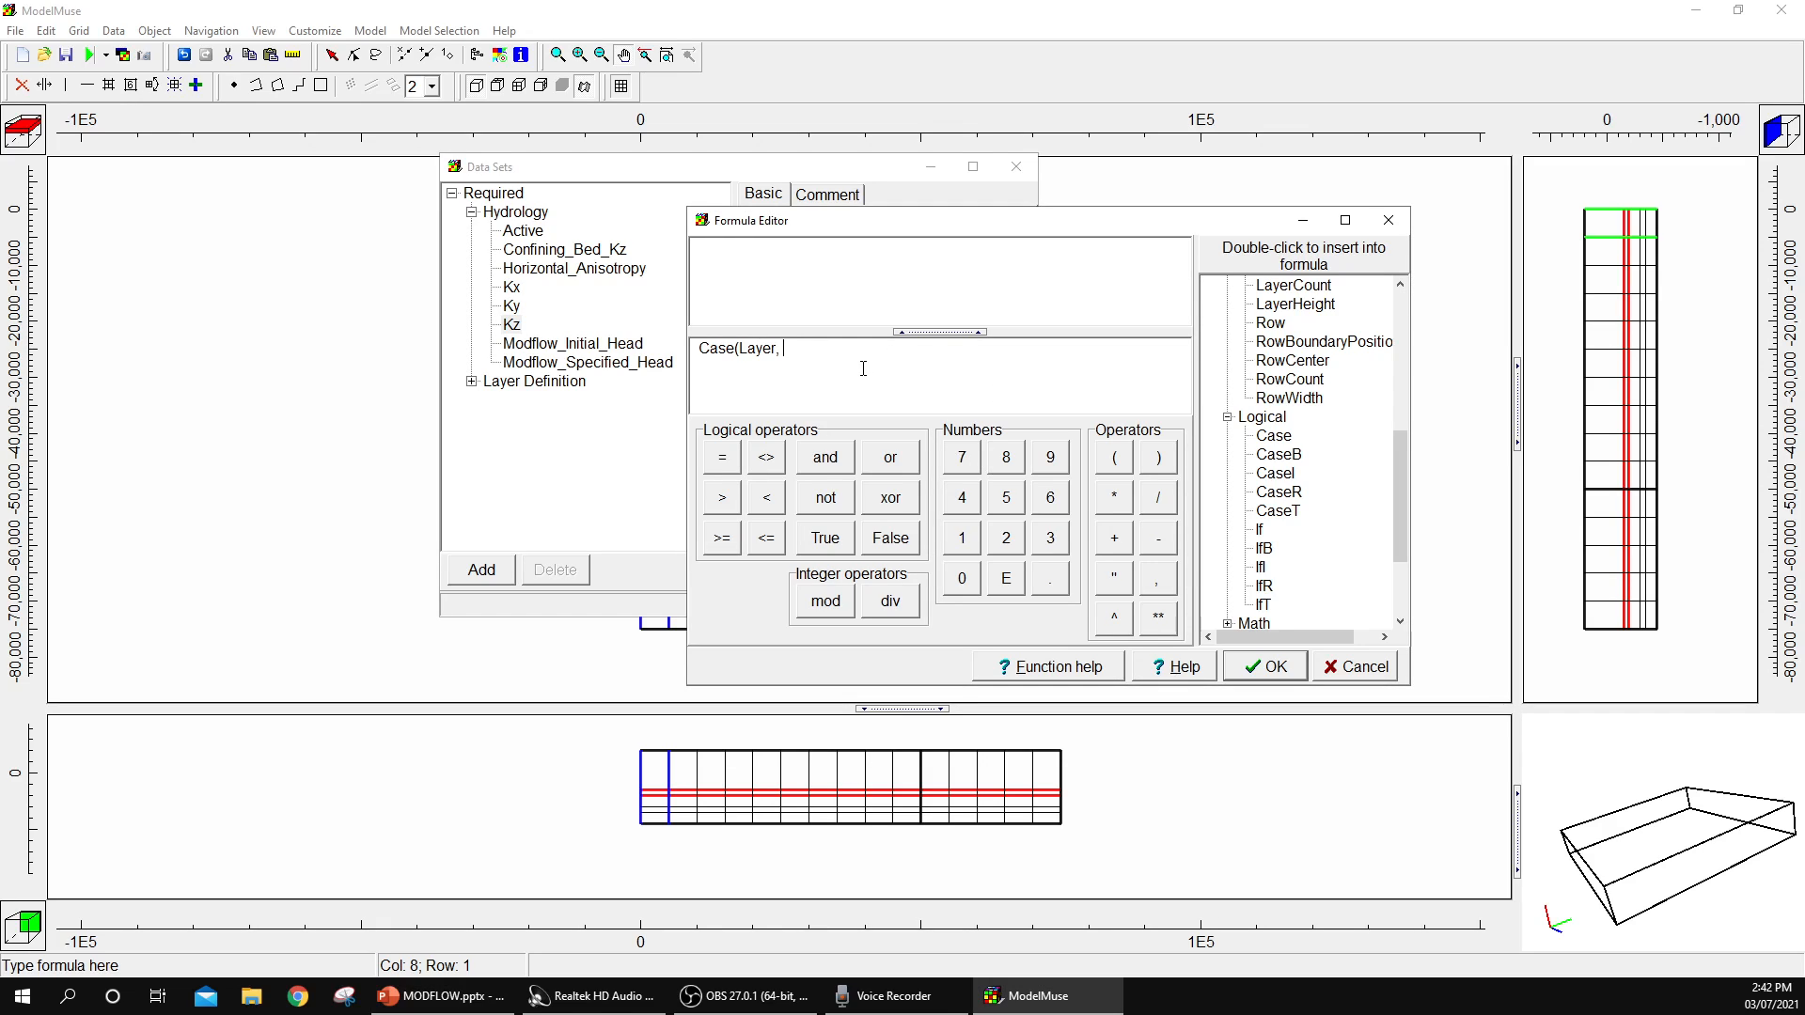
type("1,")
type("1E-6,")
Step: Complete the Kz formula as Case(Layer, 1, 1E-6, 1, 1E-7, 1)
left_click(752, 989)
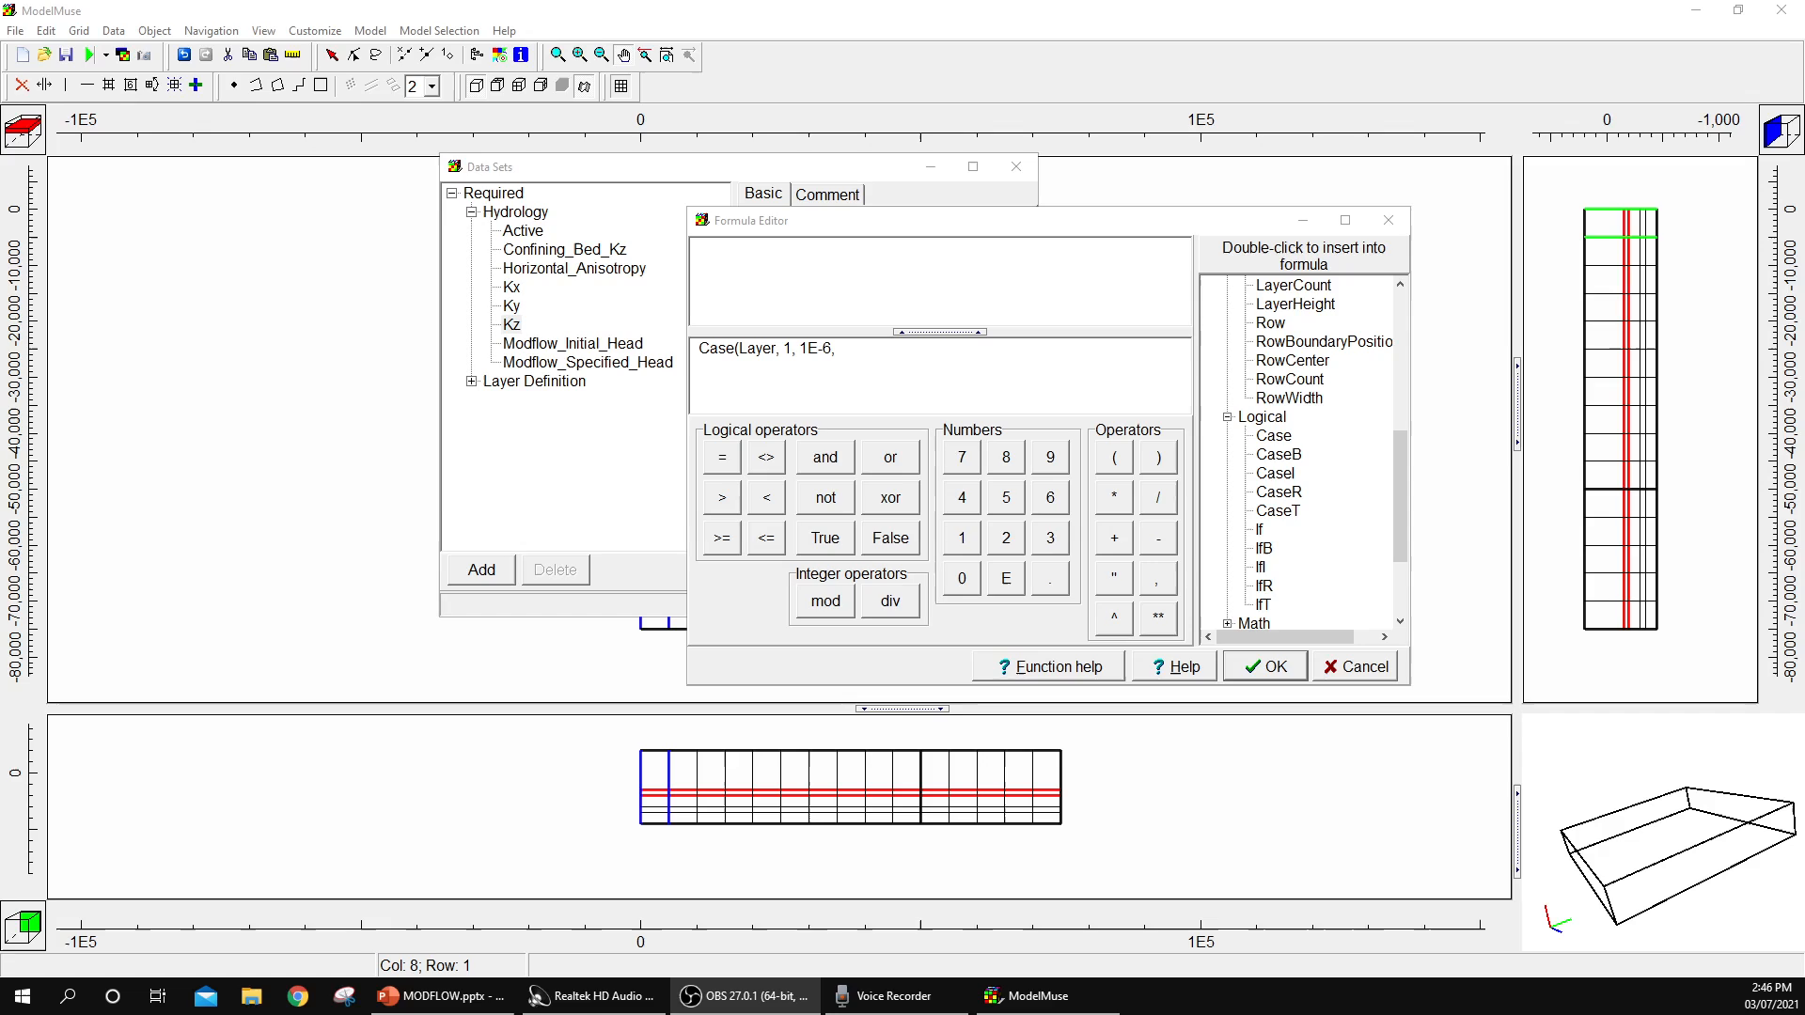
left_click(889, 369)
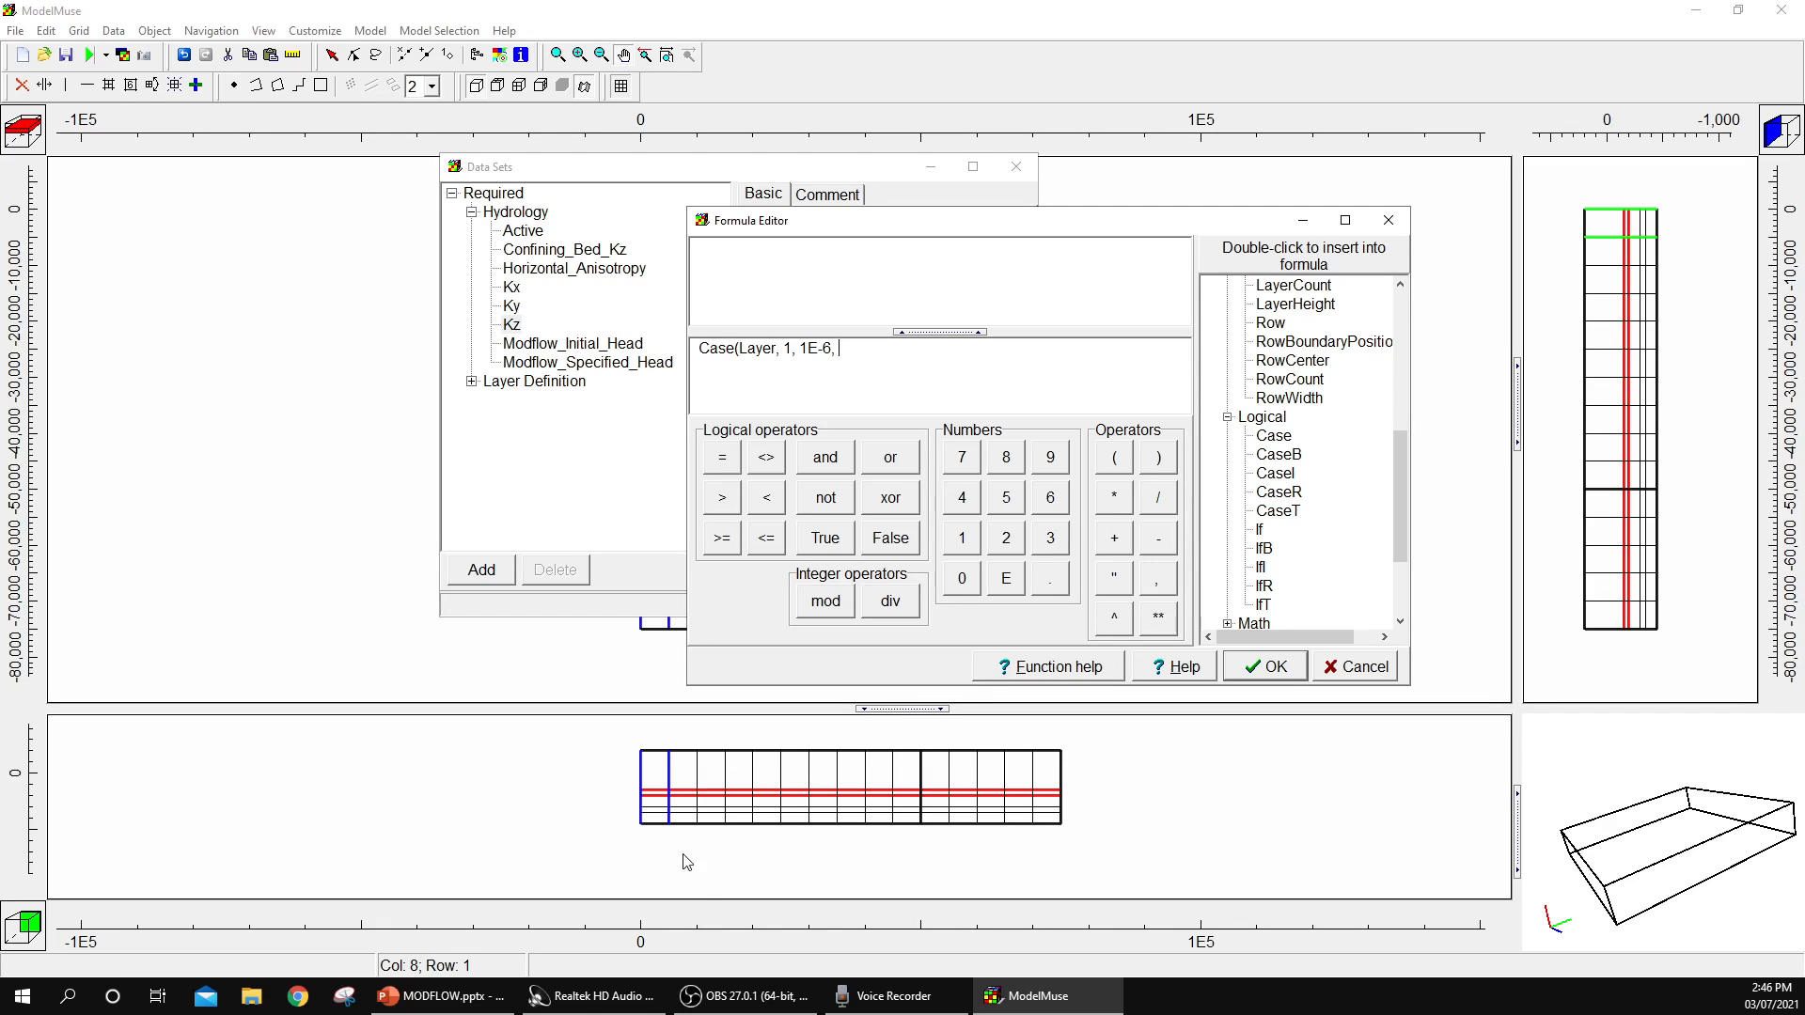
left_click(506, 993)
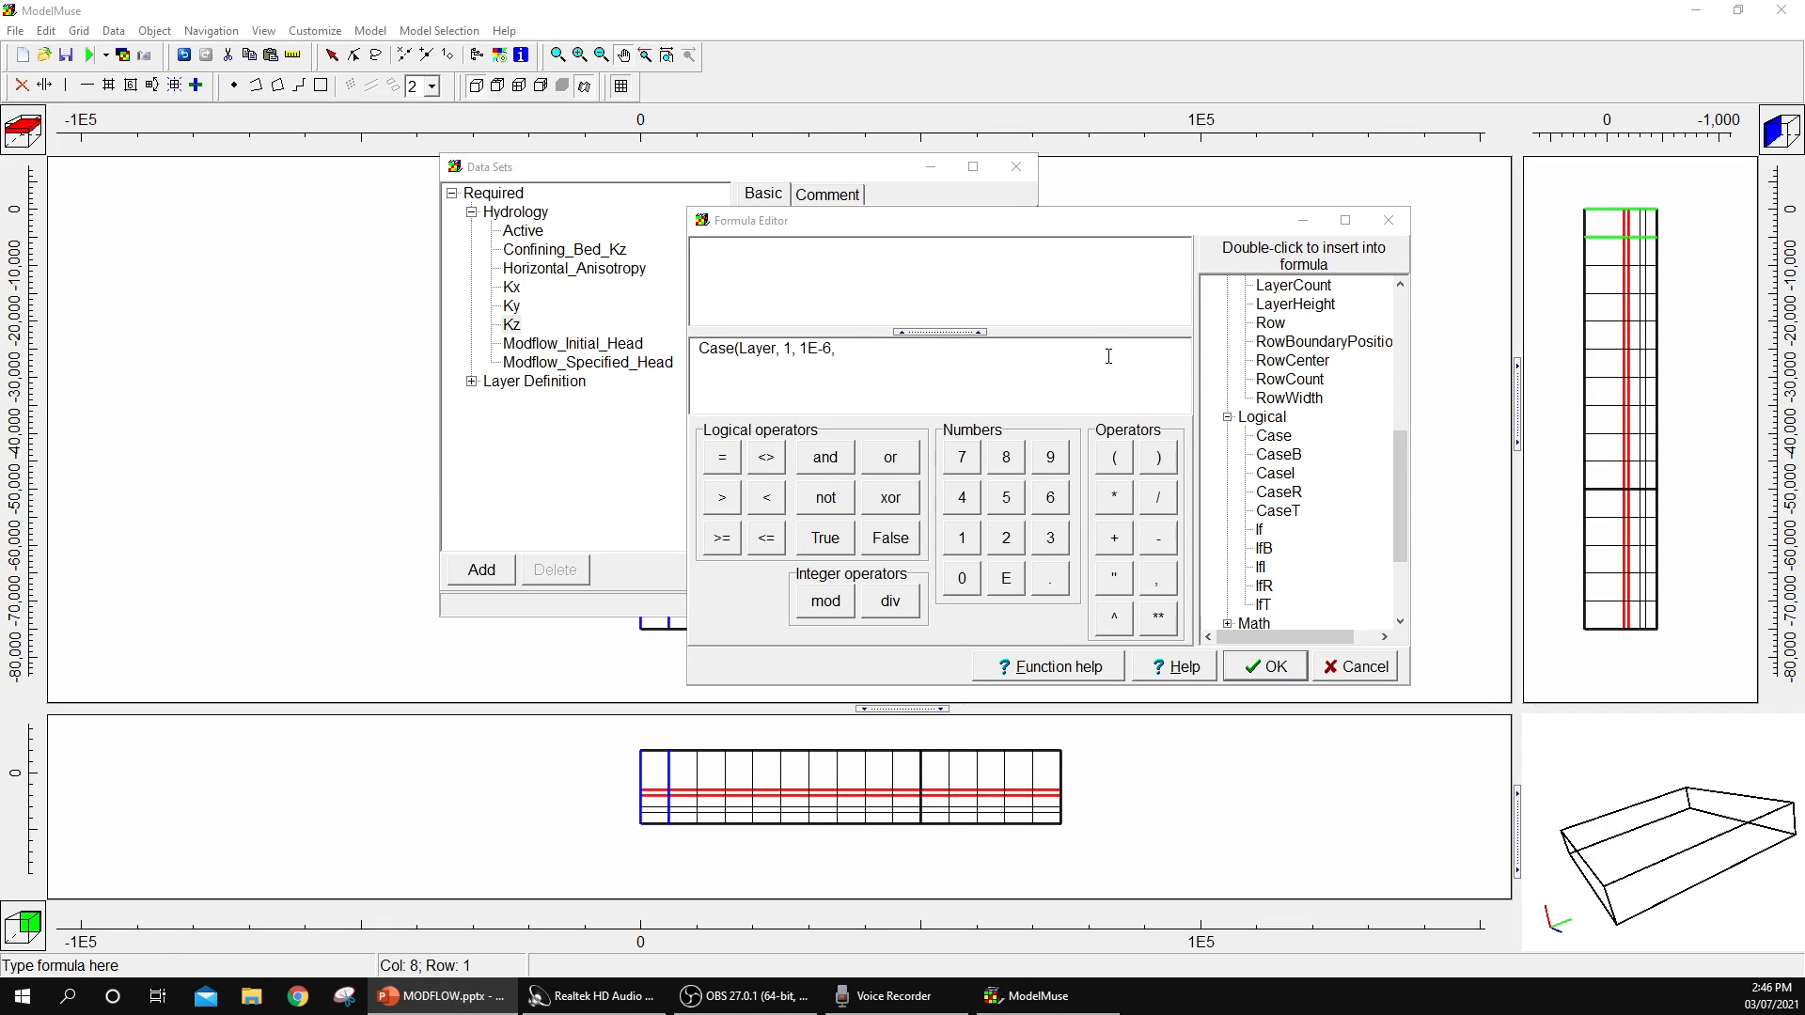
left_click(946, 354)
type("1")
type(", 1,")
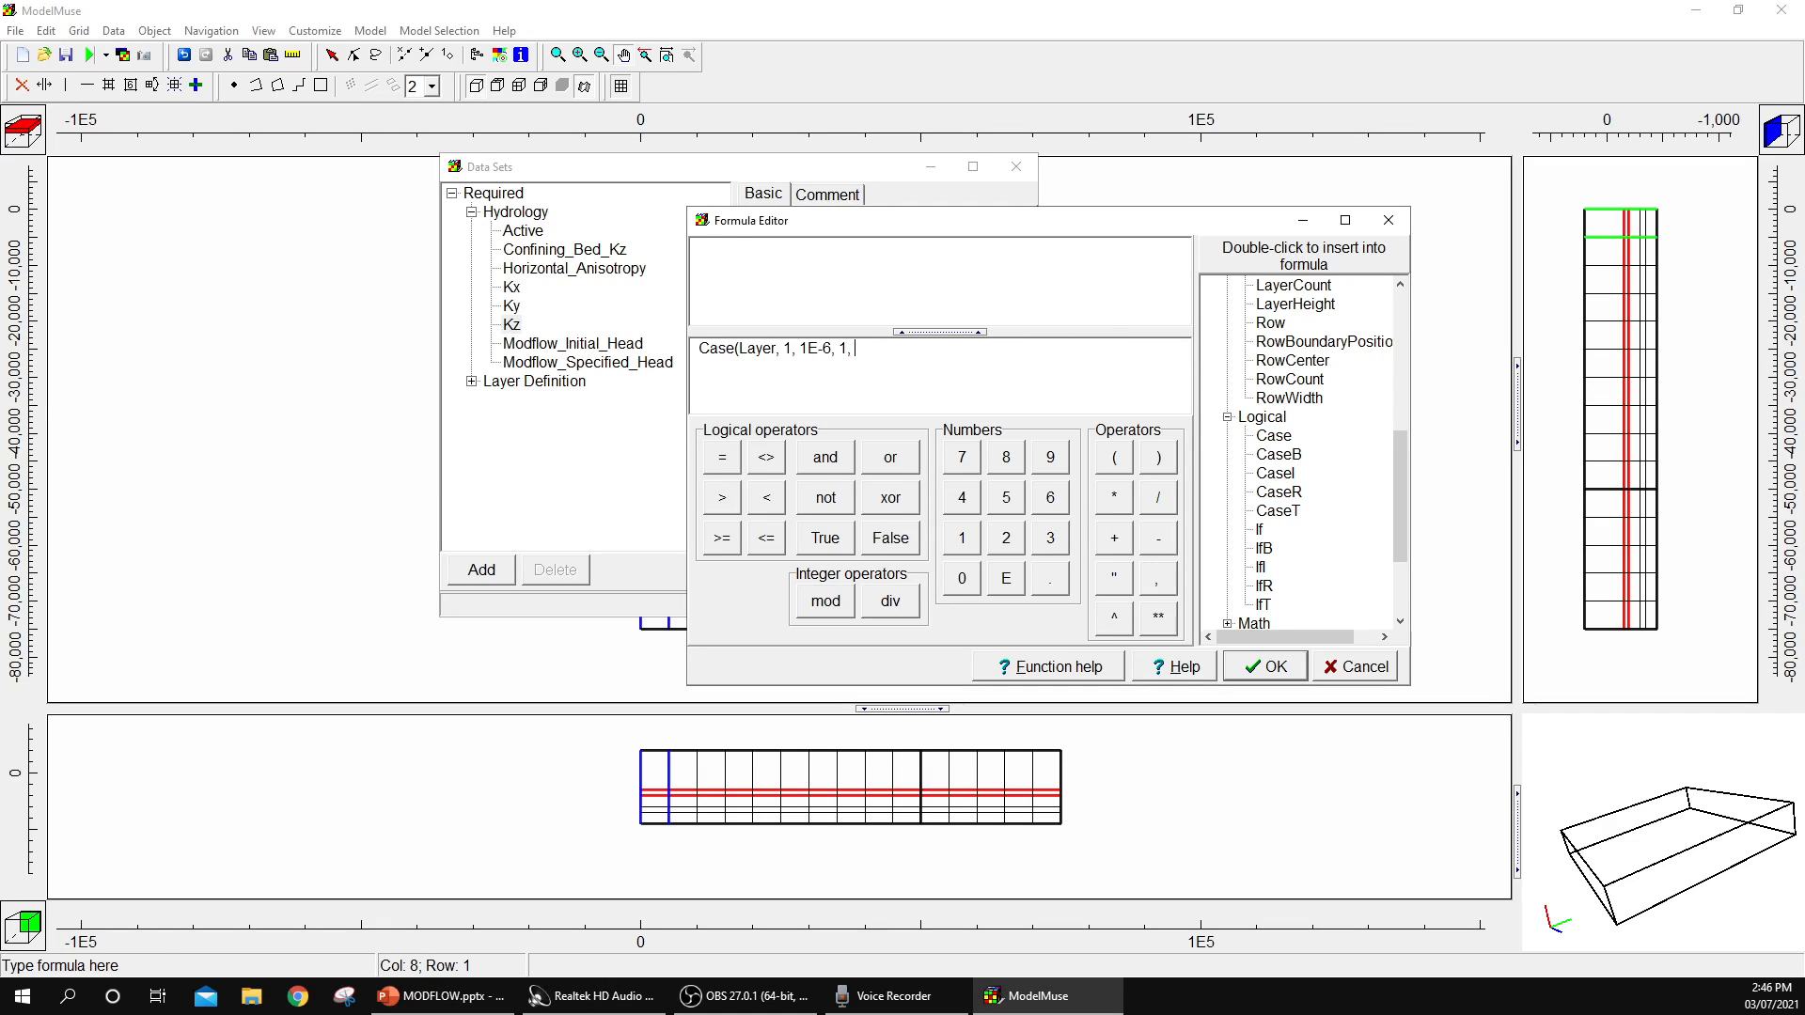
type("1E-7, 1)")
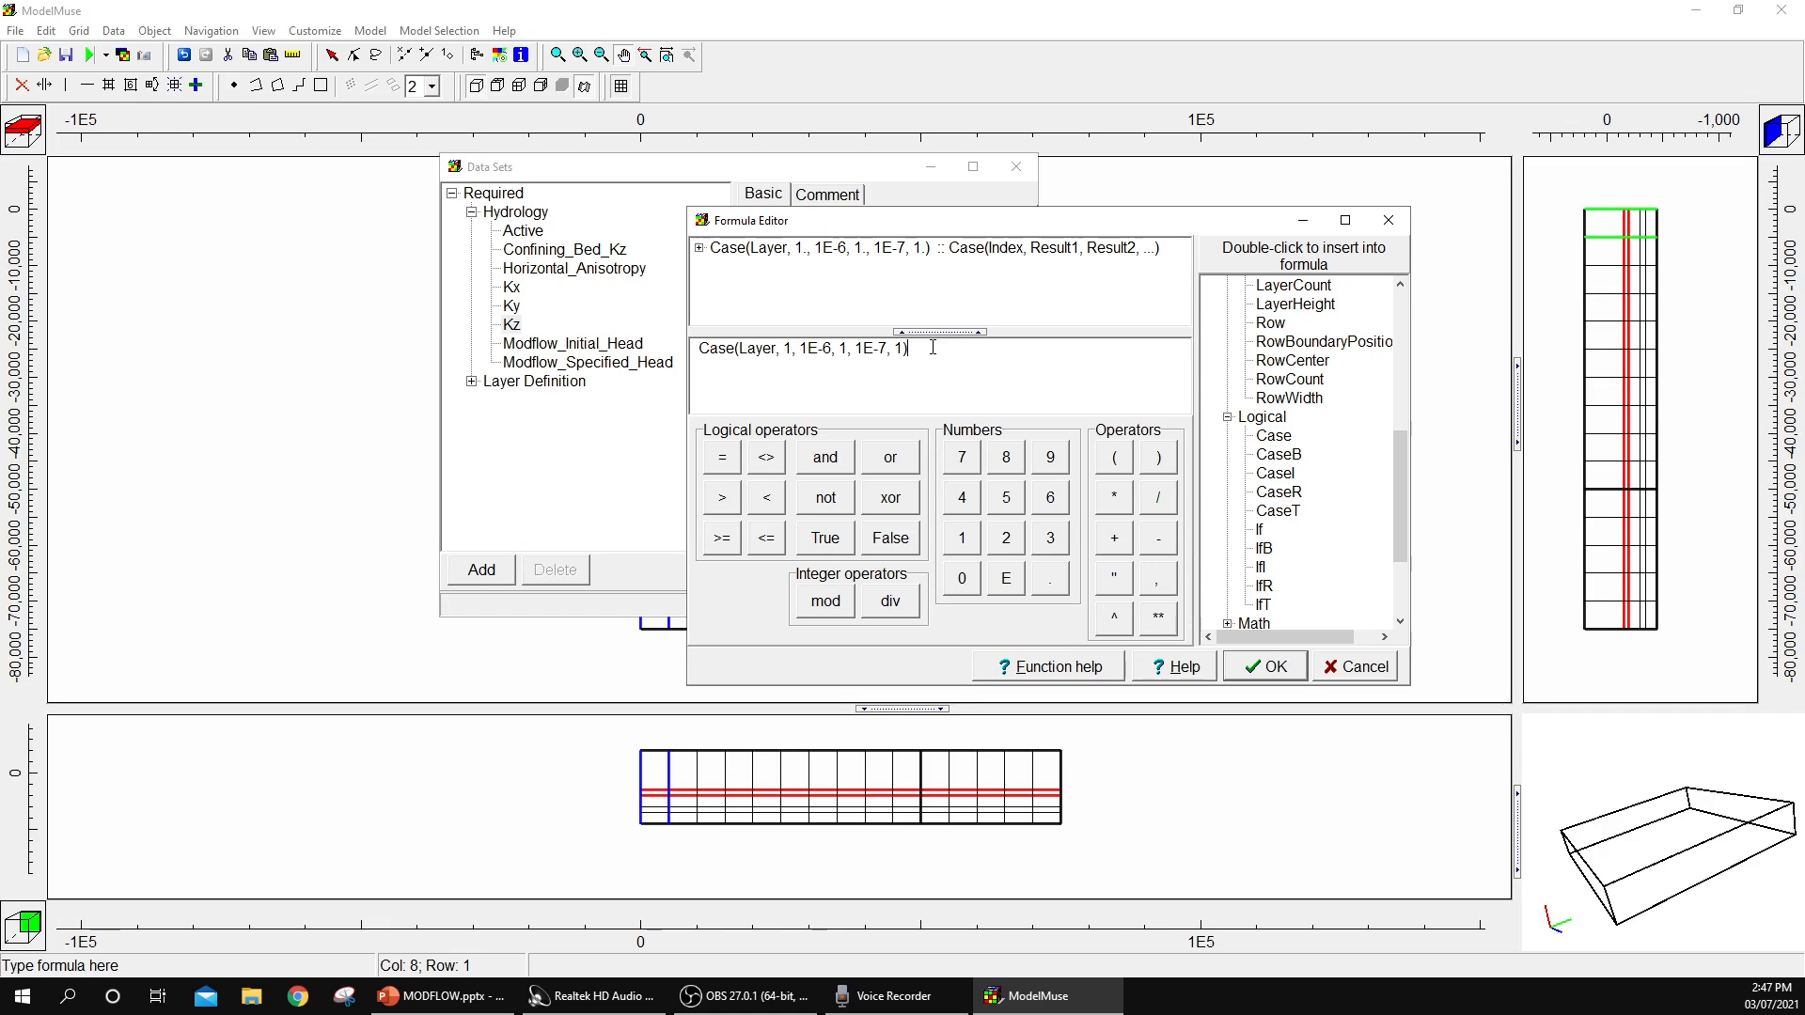
Step: Review the layer values in the Kz Case formula, particularly the upper aquitard's 1E-6
double_click(805, 352)
left_click(945, 353)
left_click_drag(797, 349, 833, 349)
left_click(945, 349)
left_click_drag(798, 349, 835, 350)
left_click(935, 354)
left_click_drag(958, 228, 999, 190)
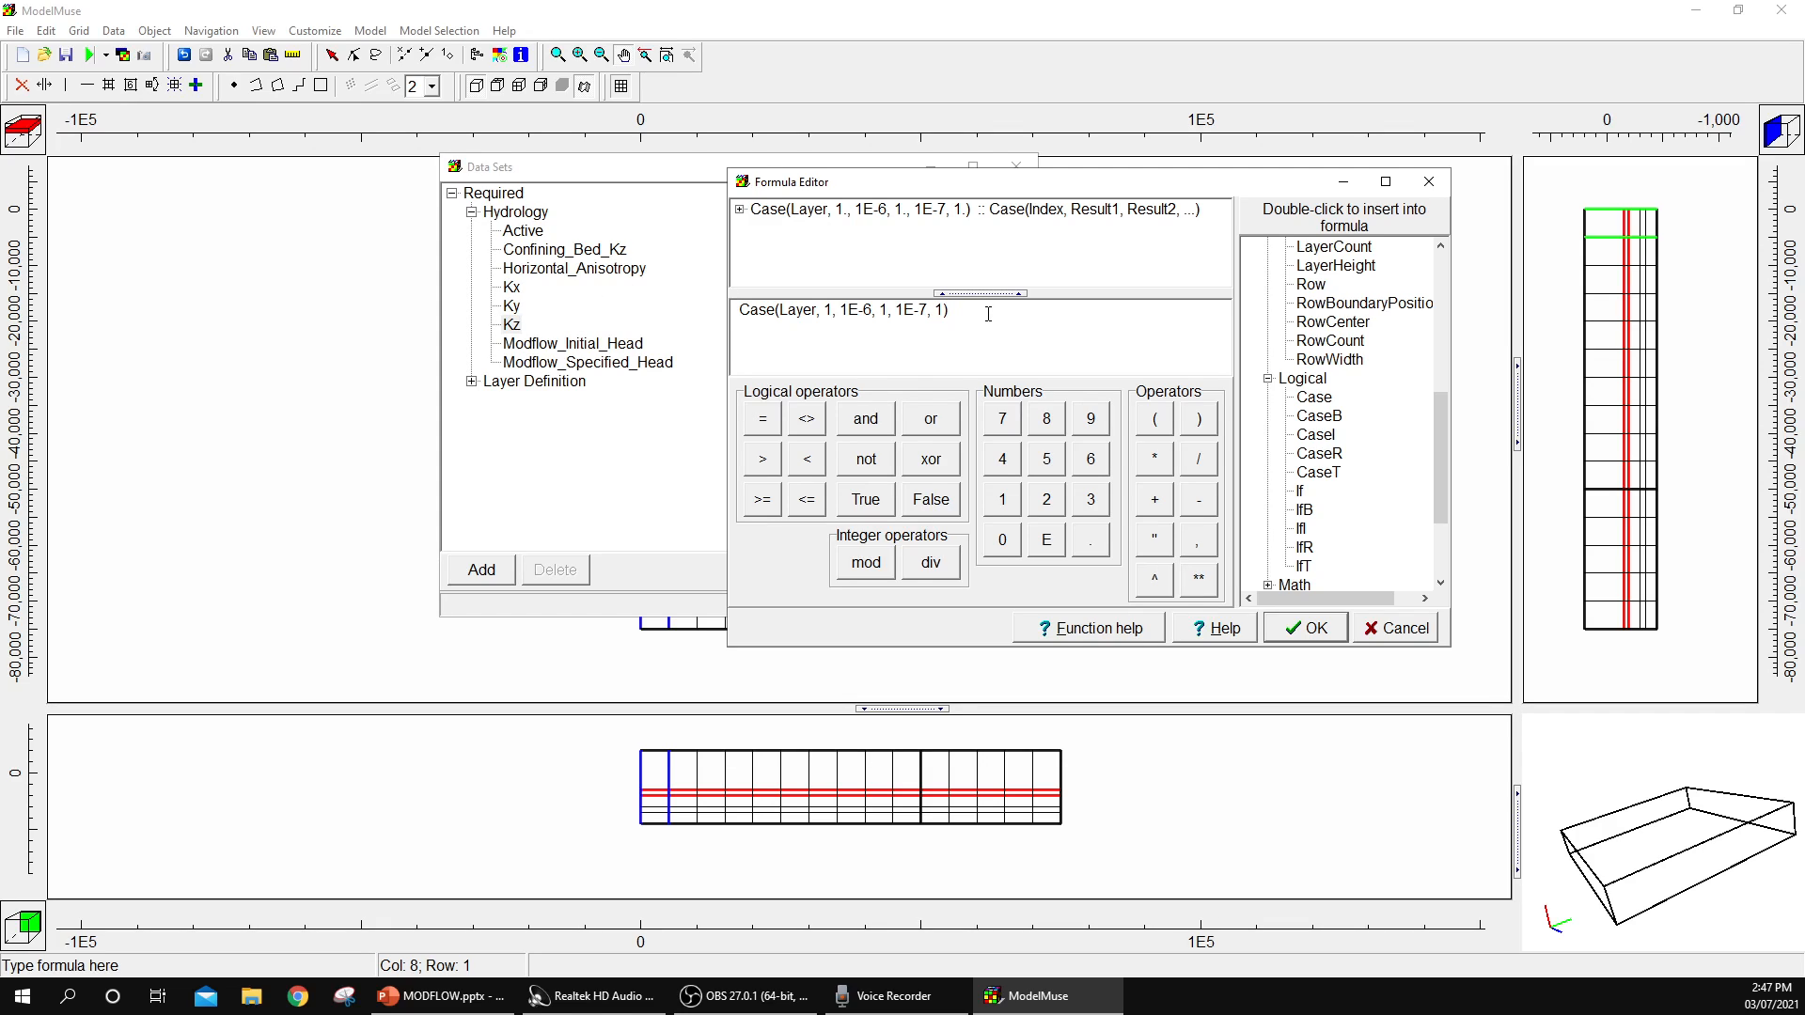
left_click_drag(825, 309, 944, 310)
left_click(971, 313)
left_click_drag(823, 308, 807, 303)
Step: Accept the Case formula, apply it to Kz and close the Data Sets dialog
left_click(1328, 634)
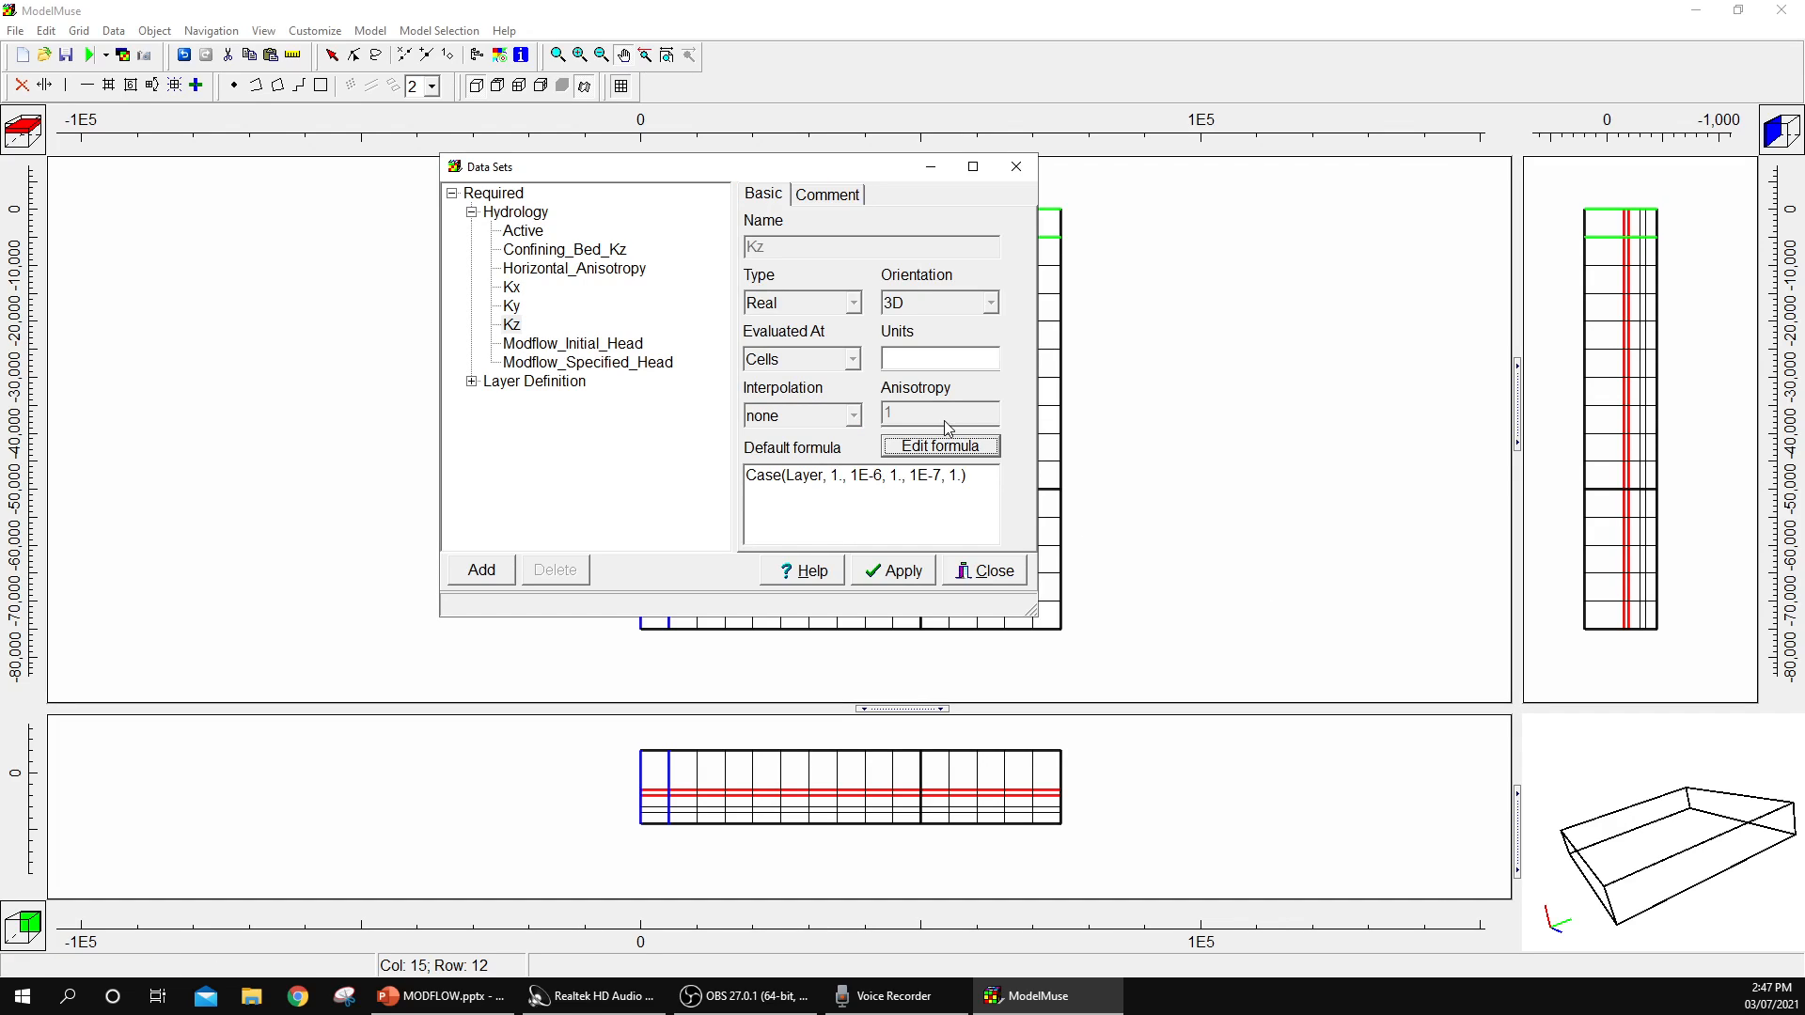
left_click(907, 573)
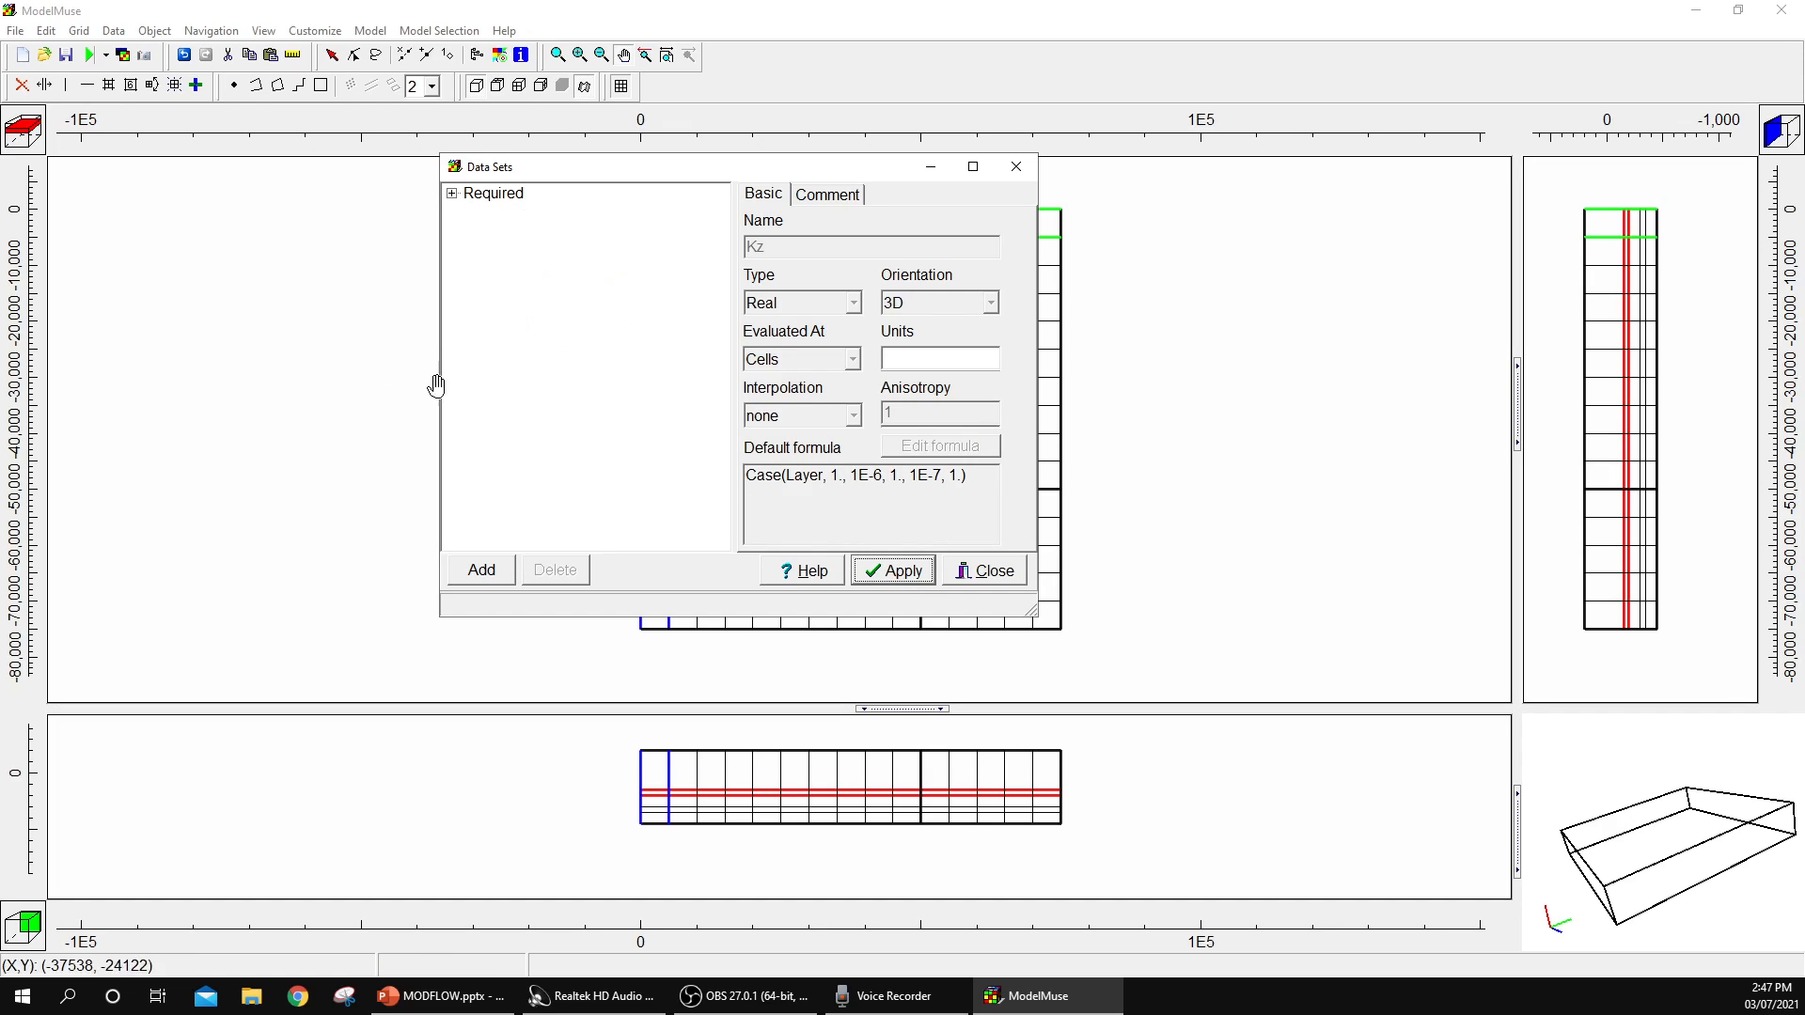
left_click(1021, 576)
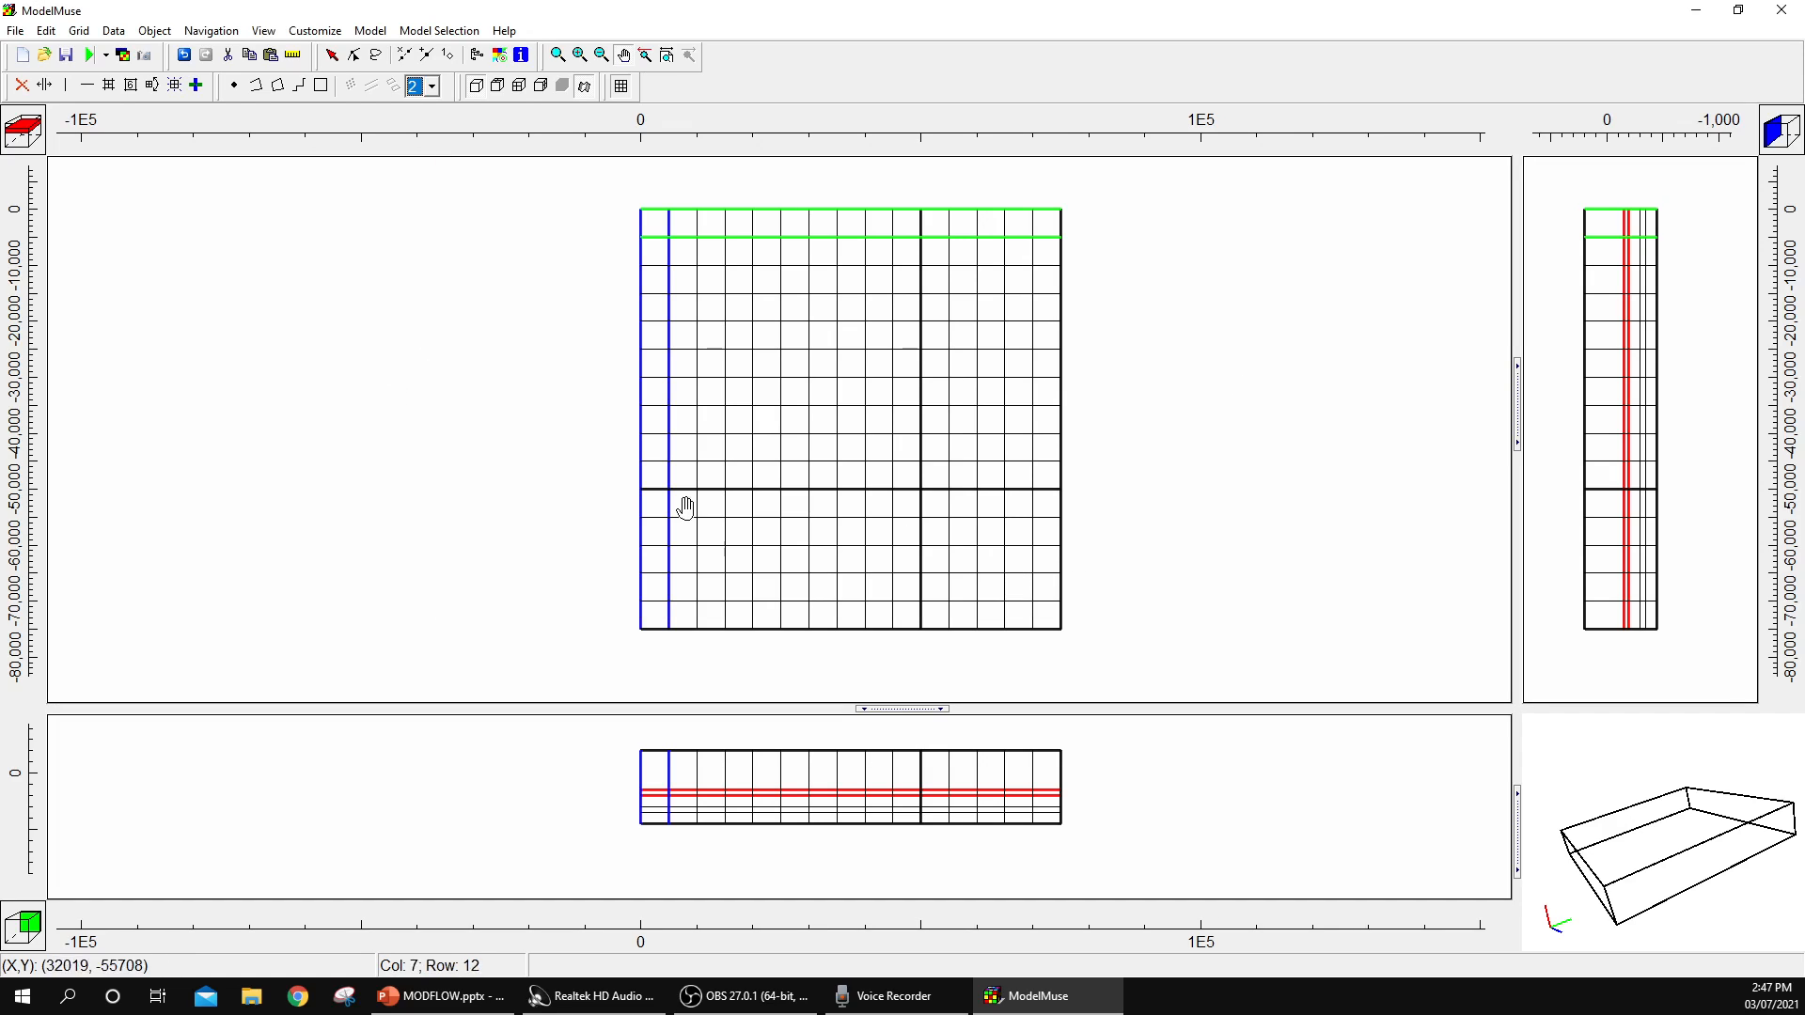
Step: Start saving the model and browse to the MODFLOW LECTURE folder inside the MAPUA GEO141 HYDG folder on the desktop
left_click(67, 56)
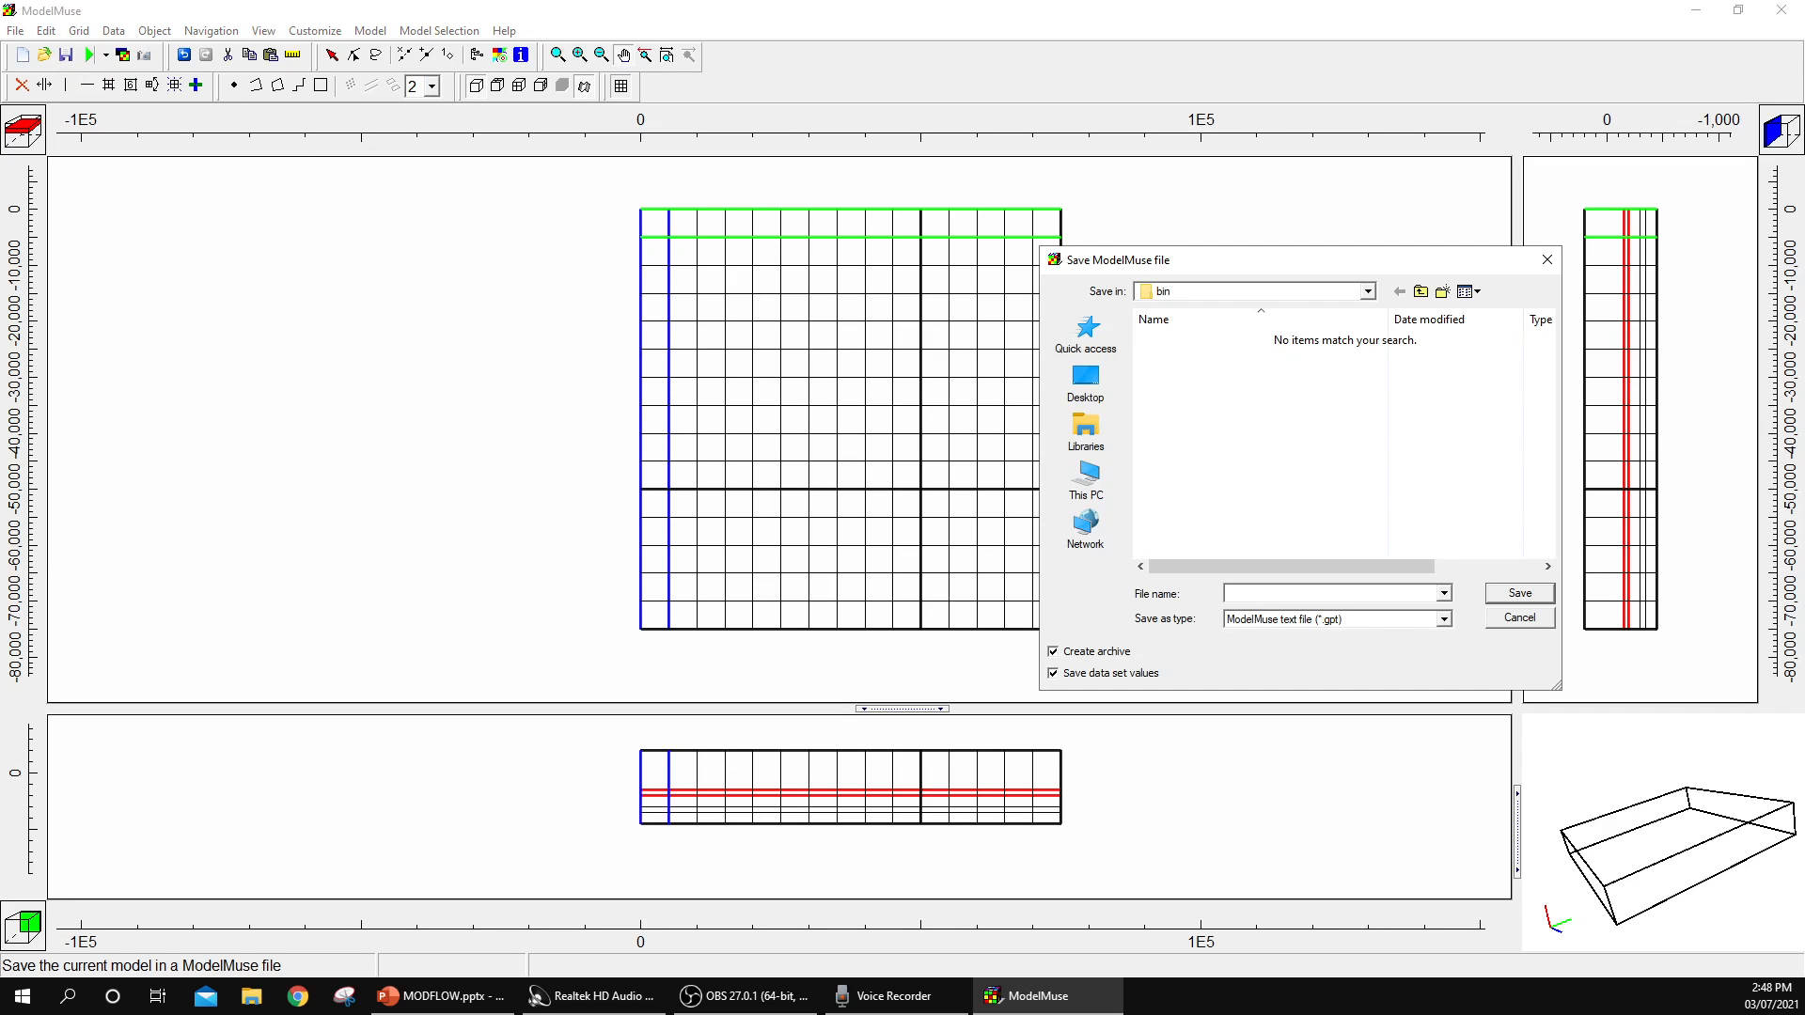
key("alt+Tab")
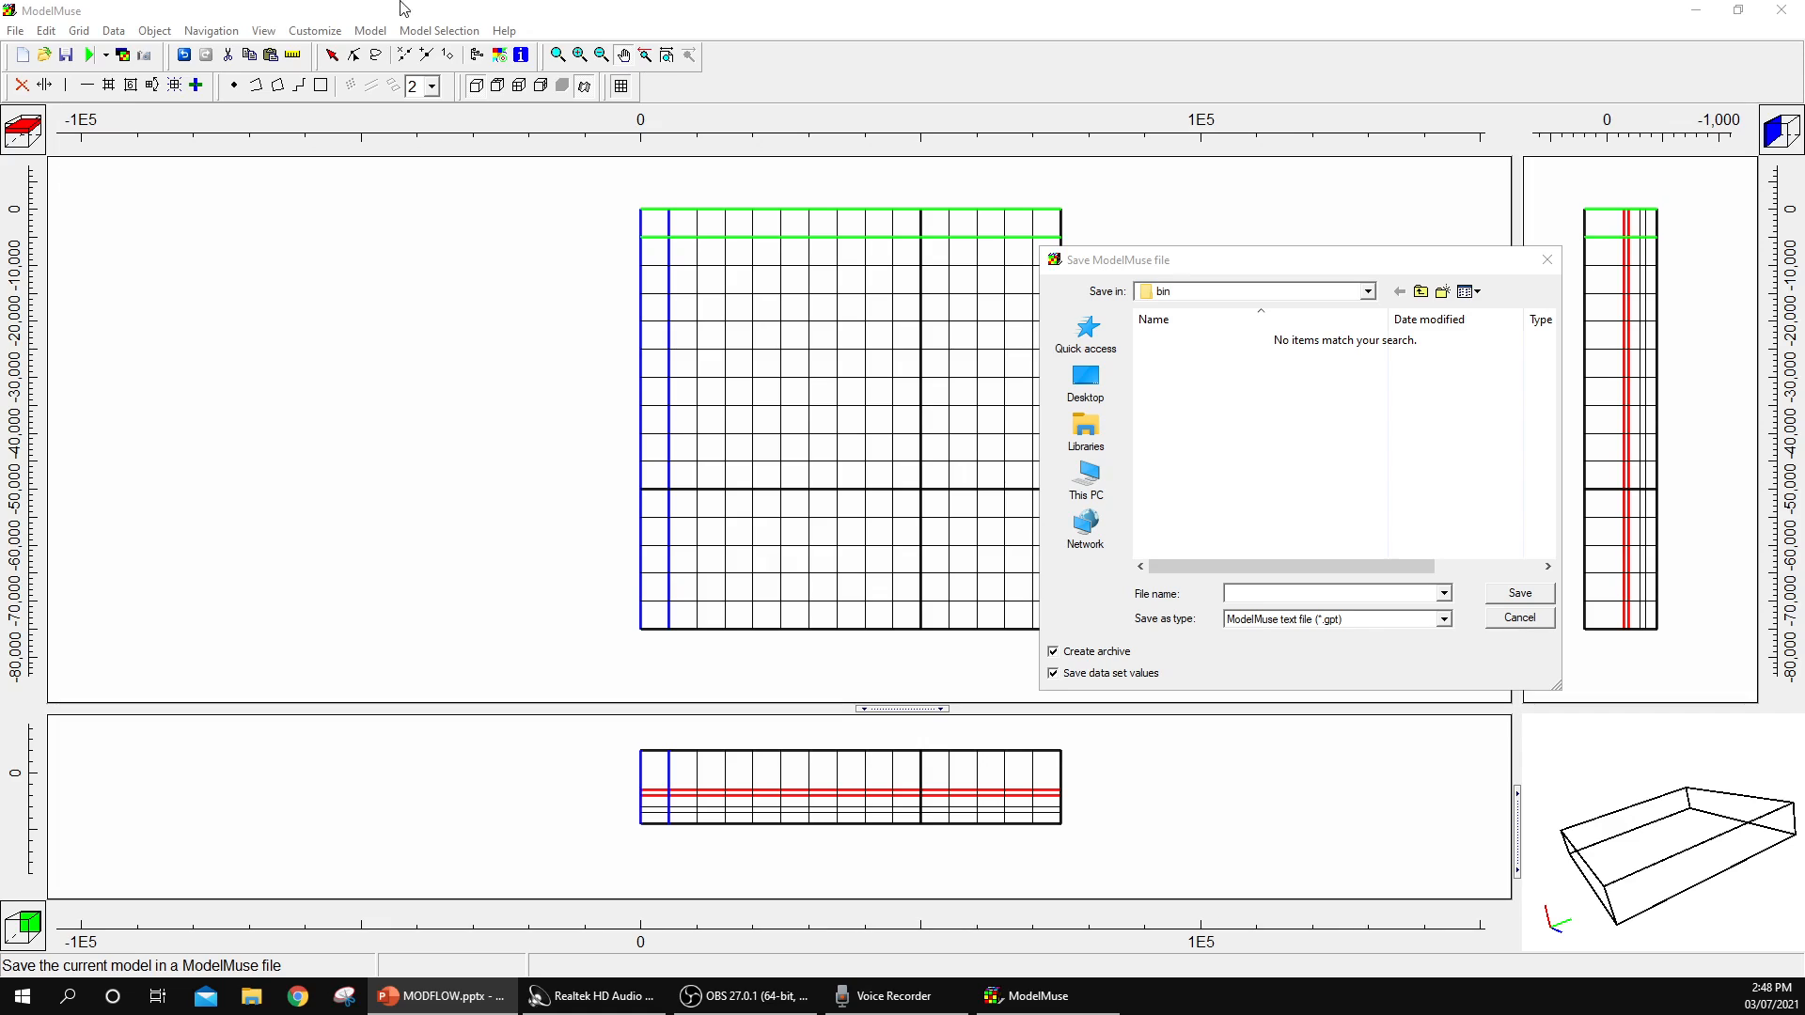
left_click(444, 34)
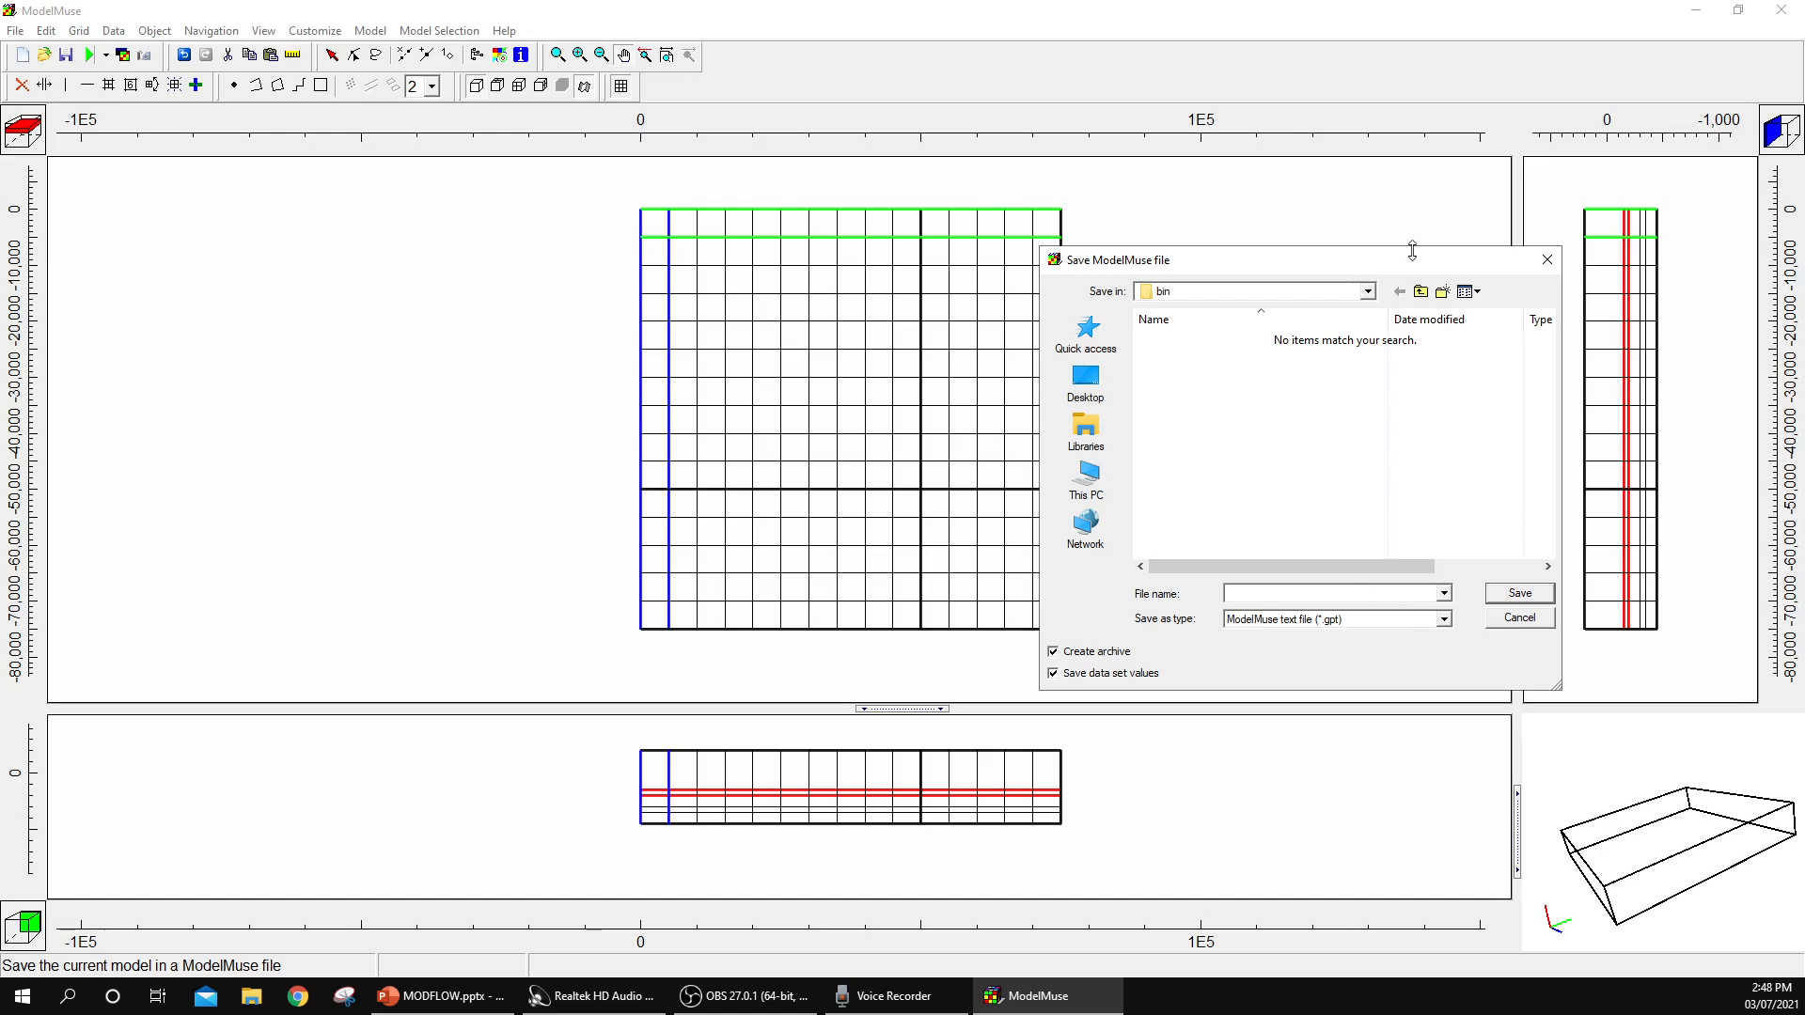
left_click_drag(1343, 259, 810, 154)
left_click(567, 291)
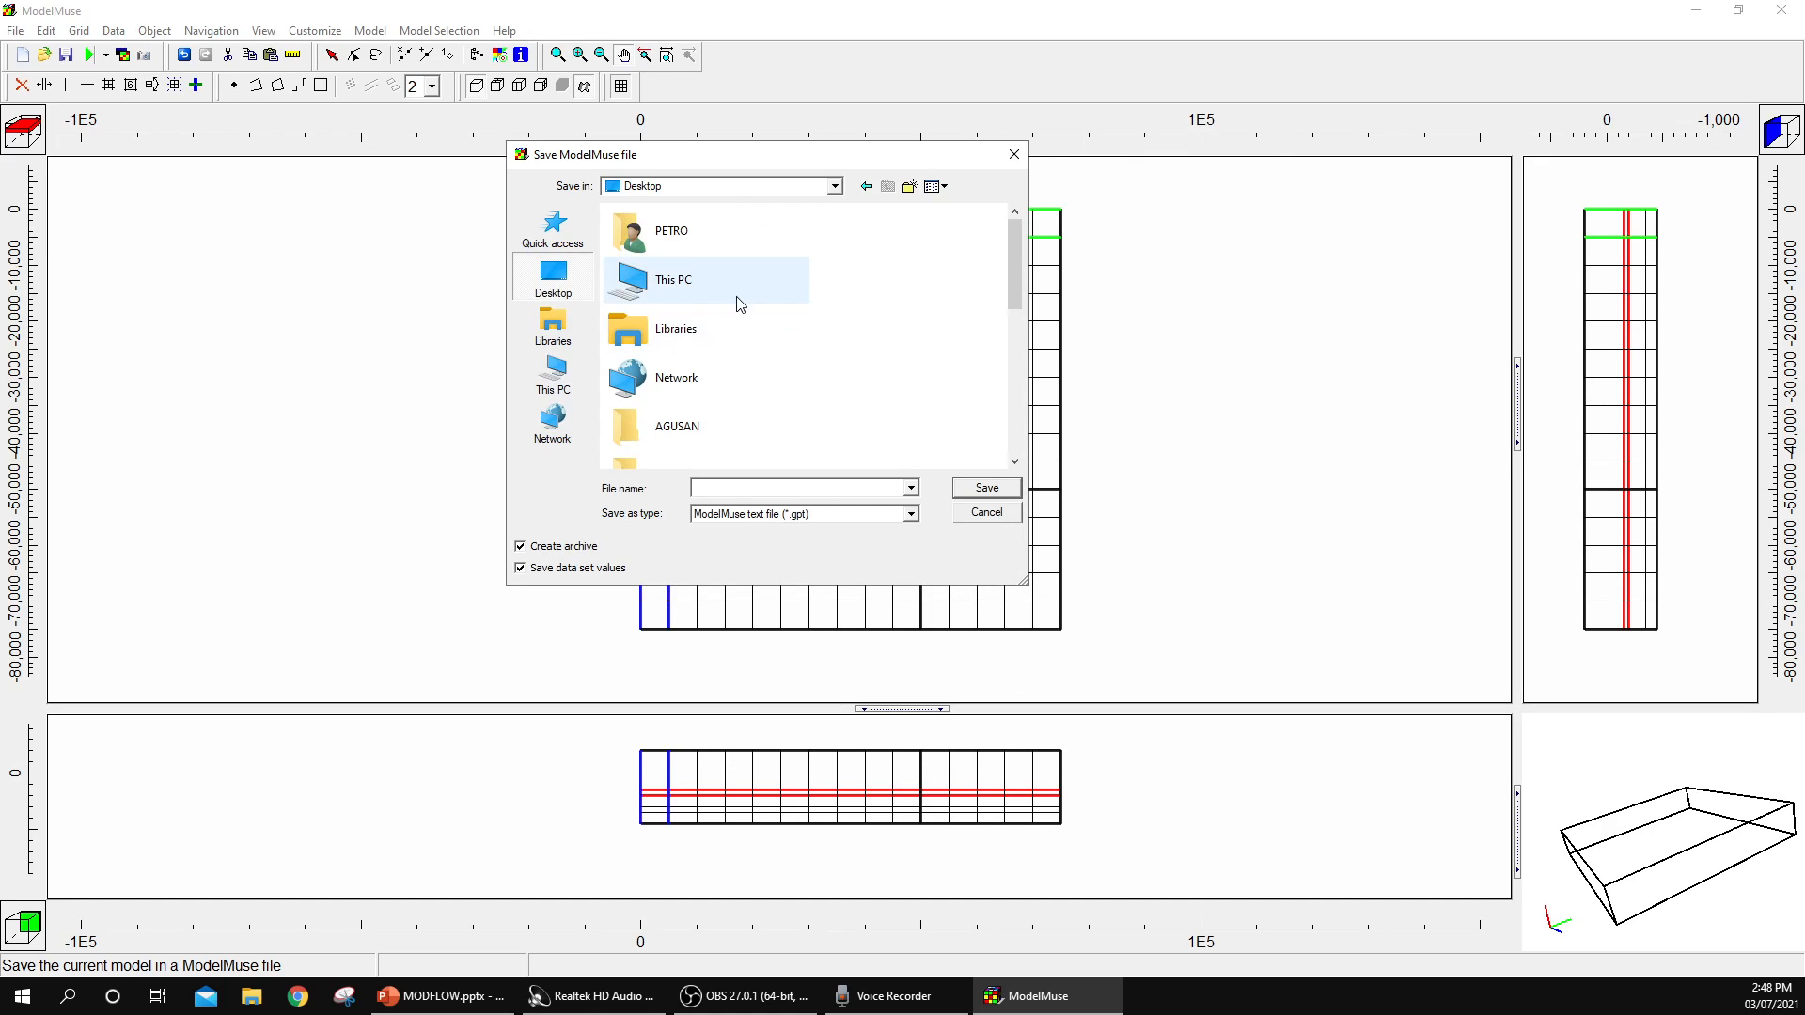
scroll(902, 338, "down", 5)
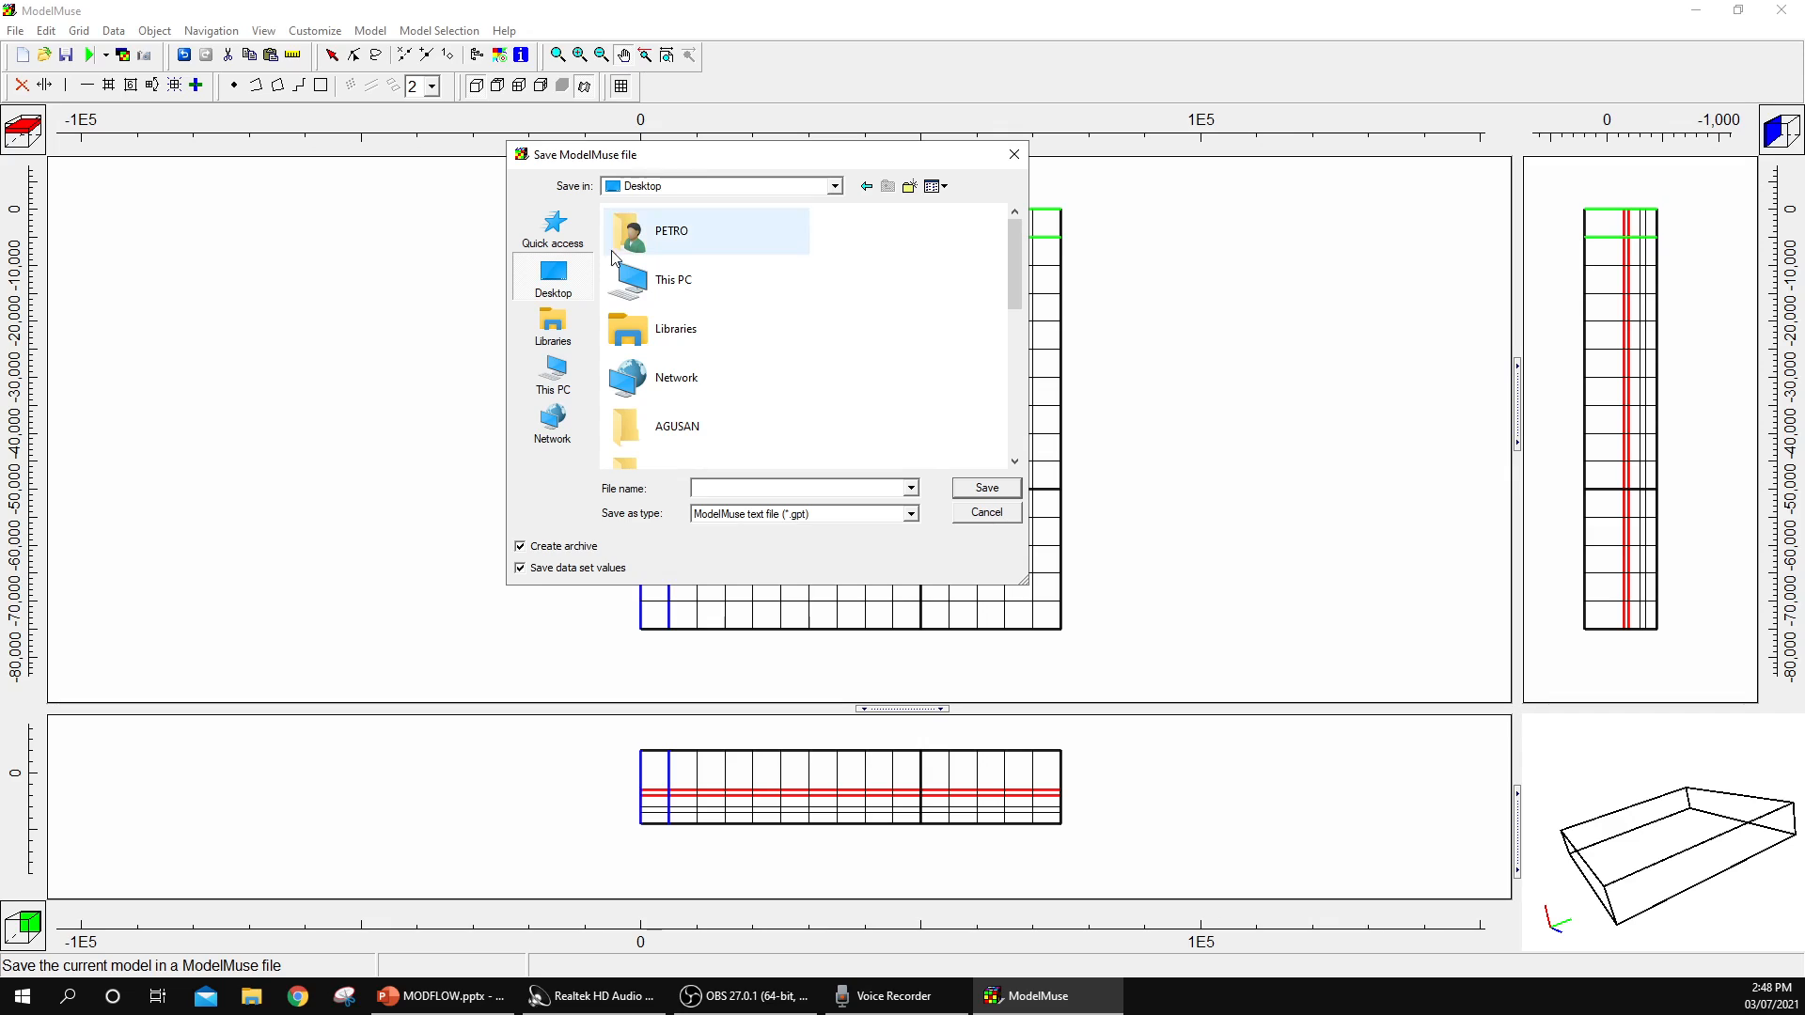
left_click(835, 187)
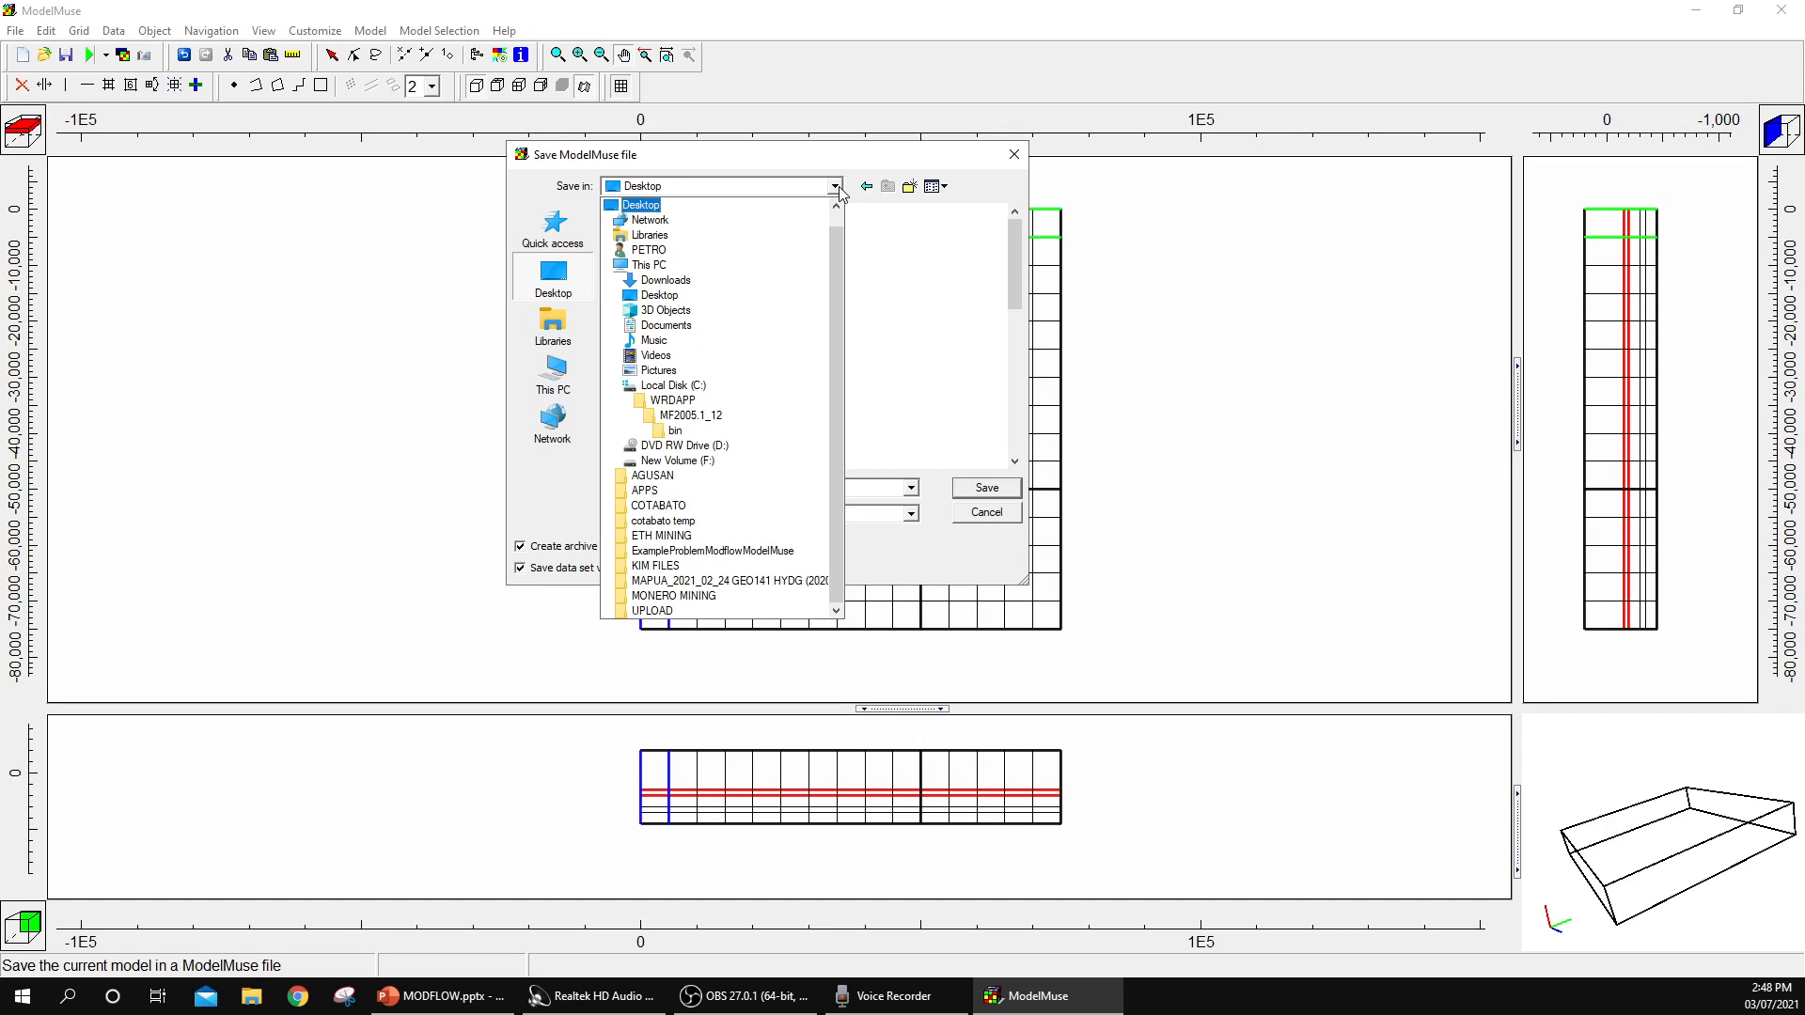
left_click(795, 581)
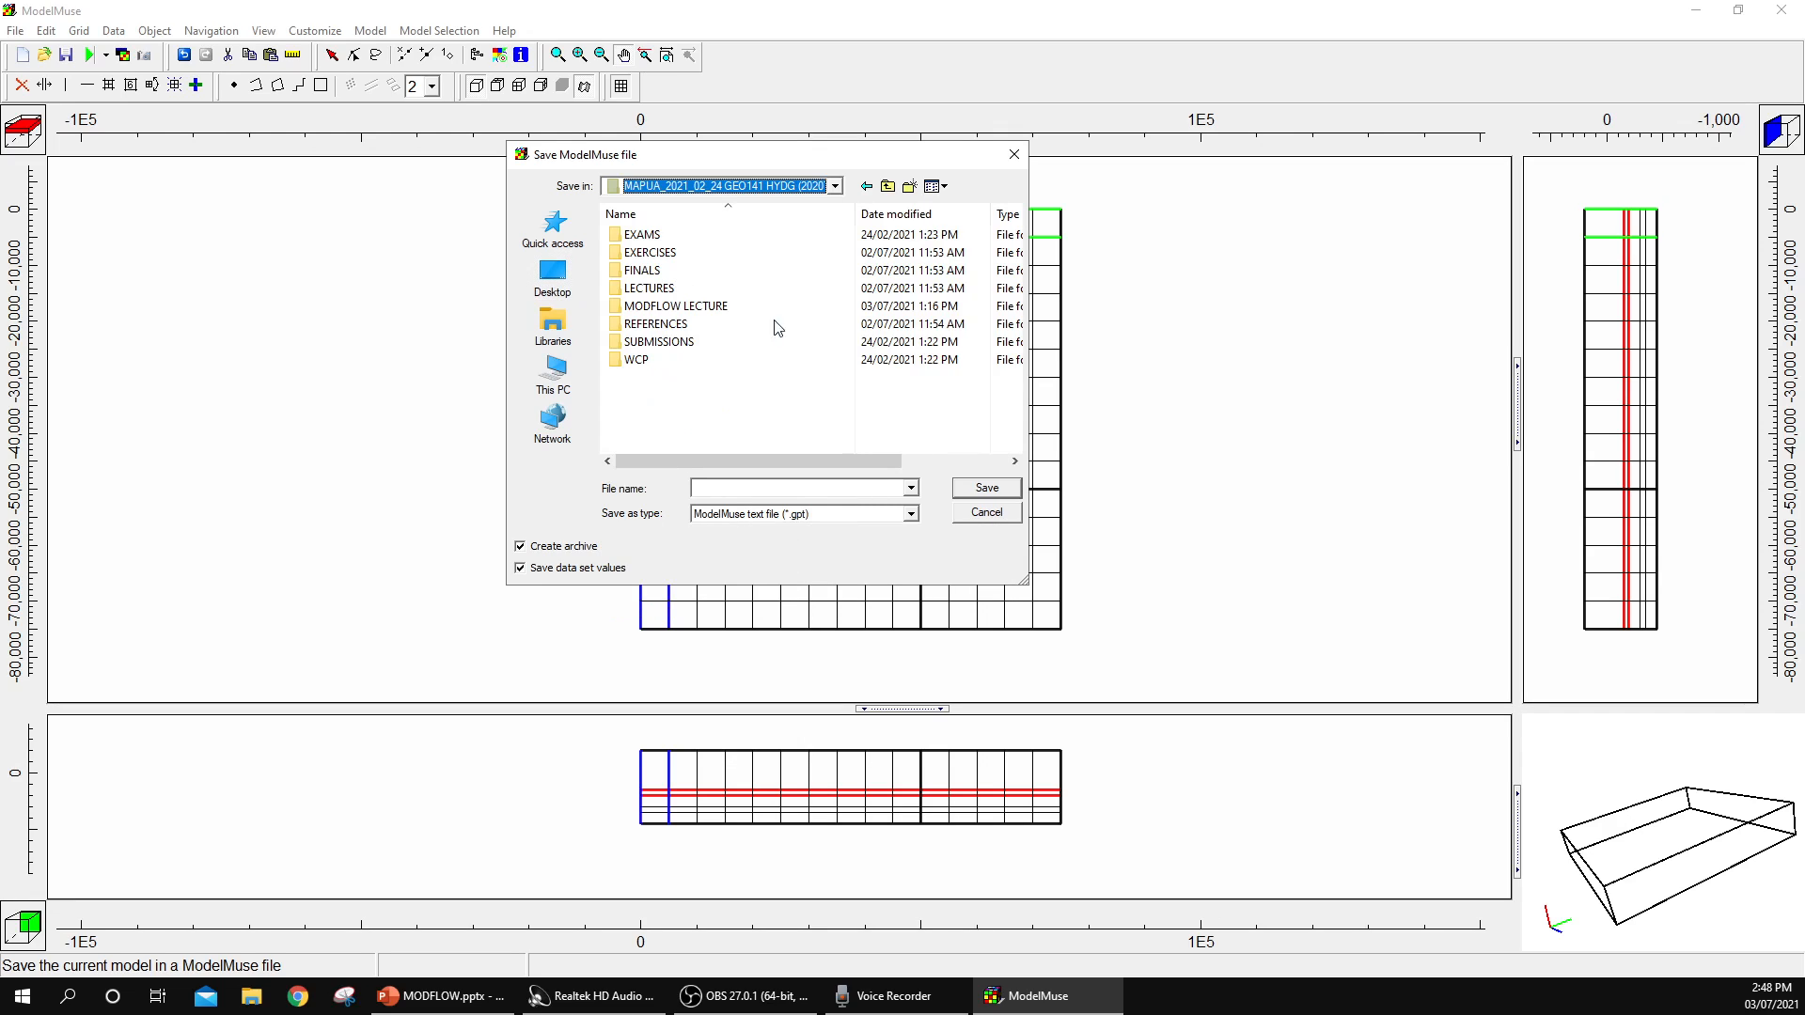
double_click(675, 308)
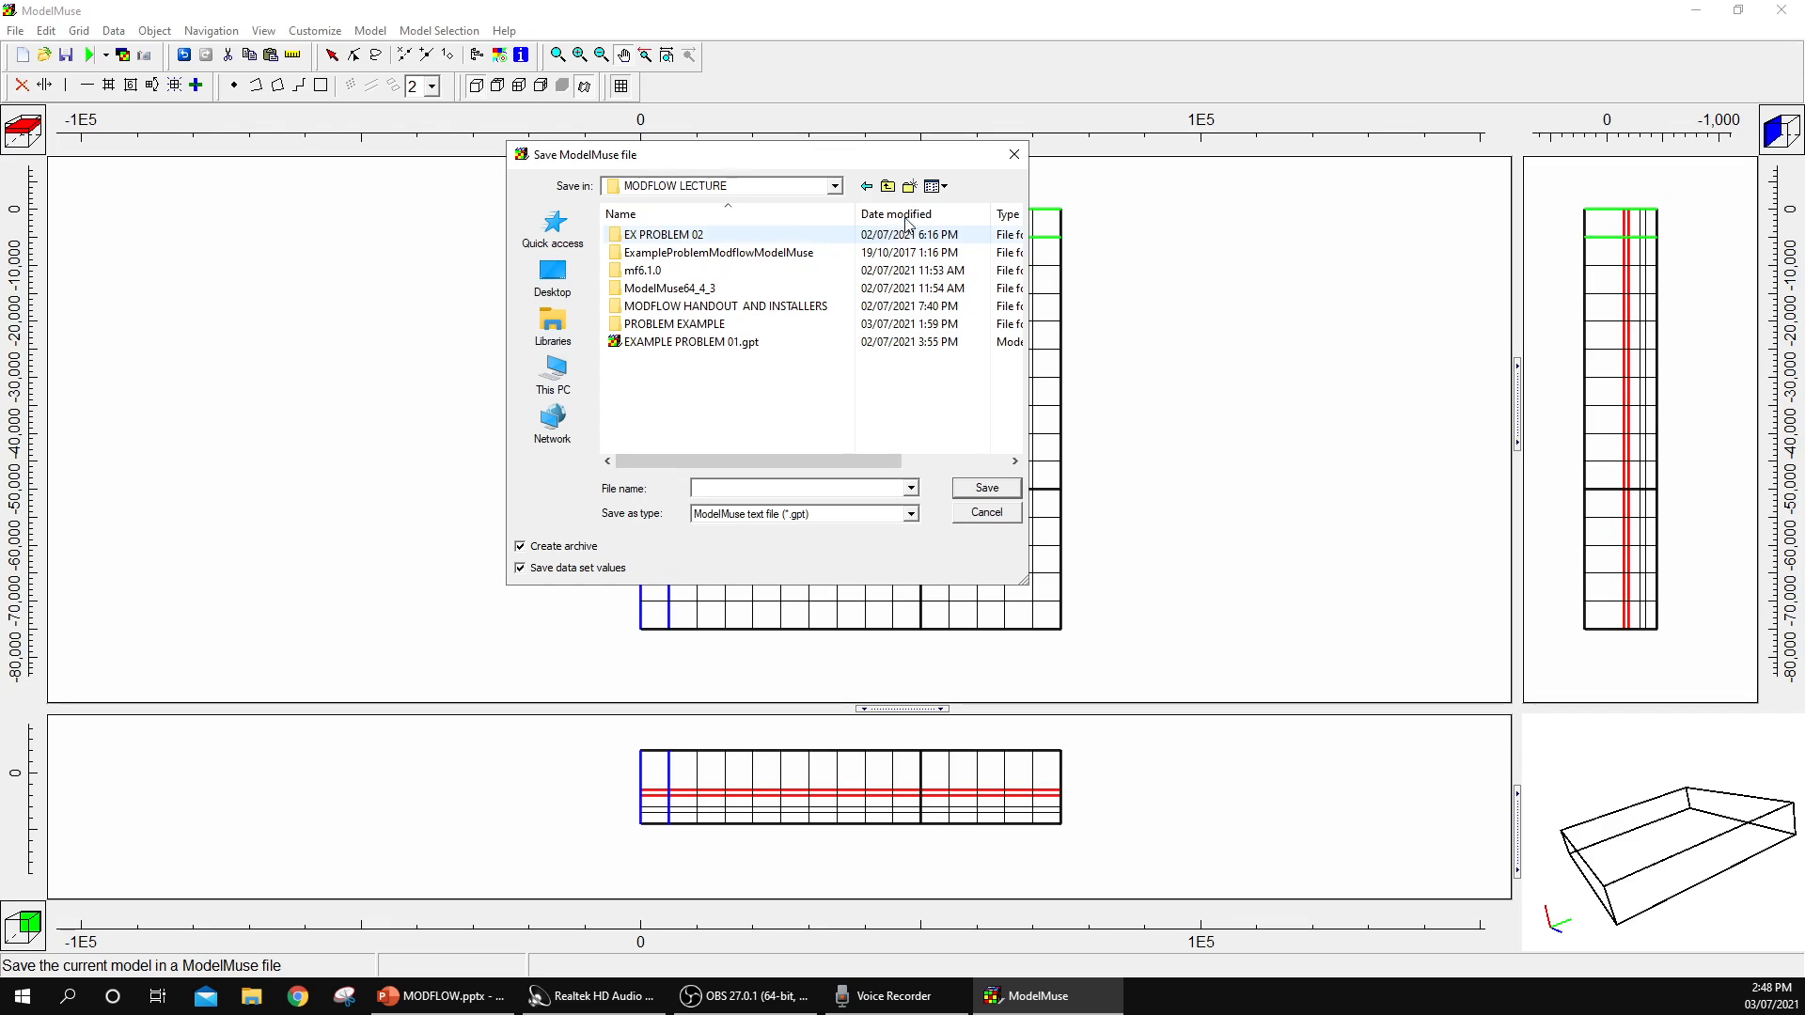
Step: Create a folder named PROBLEM EX 01 inside the MODFLOW LECTURE folder
left_click(909, 185)
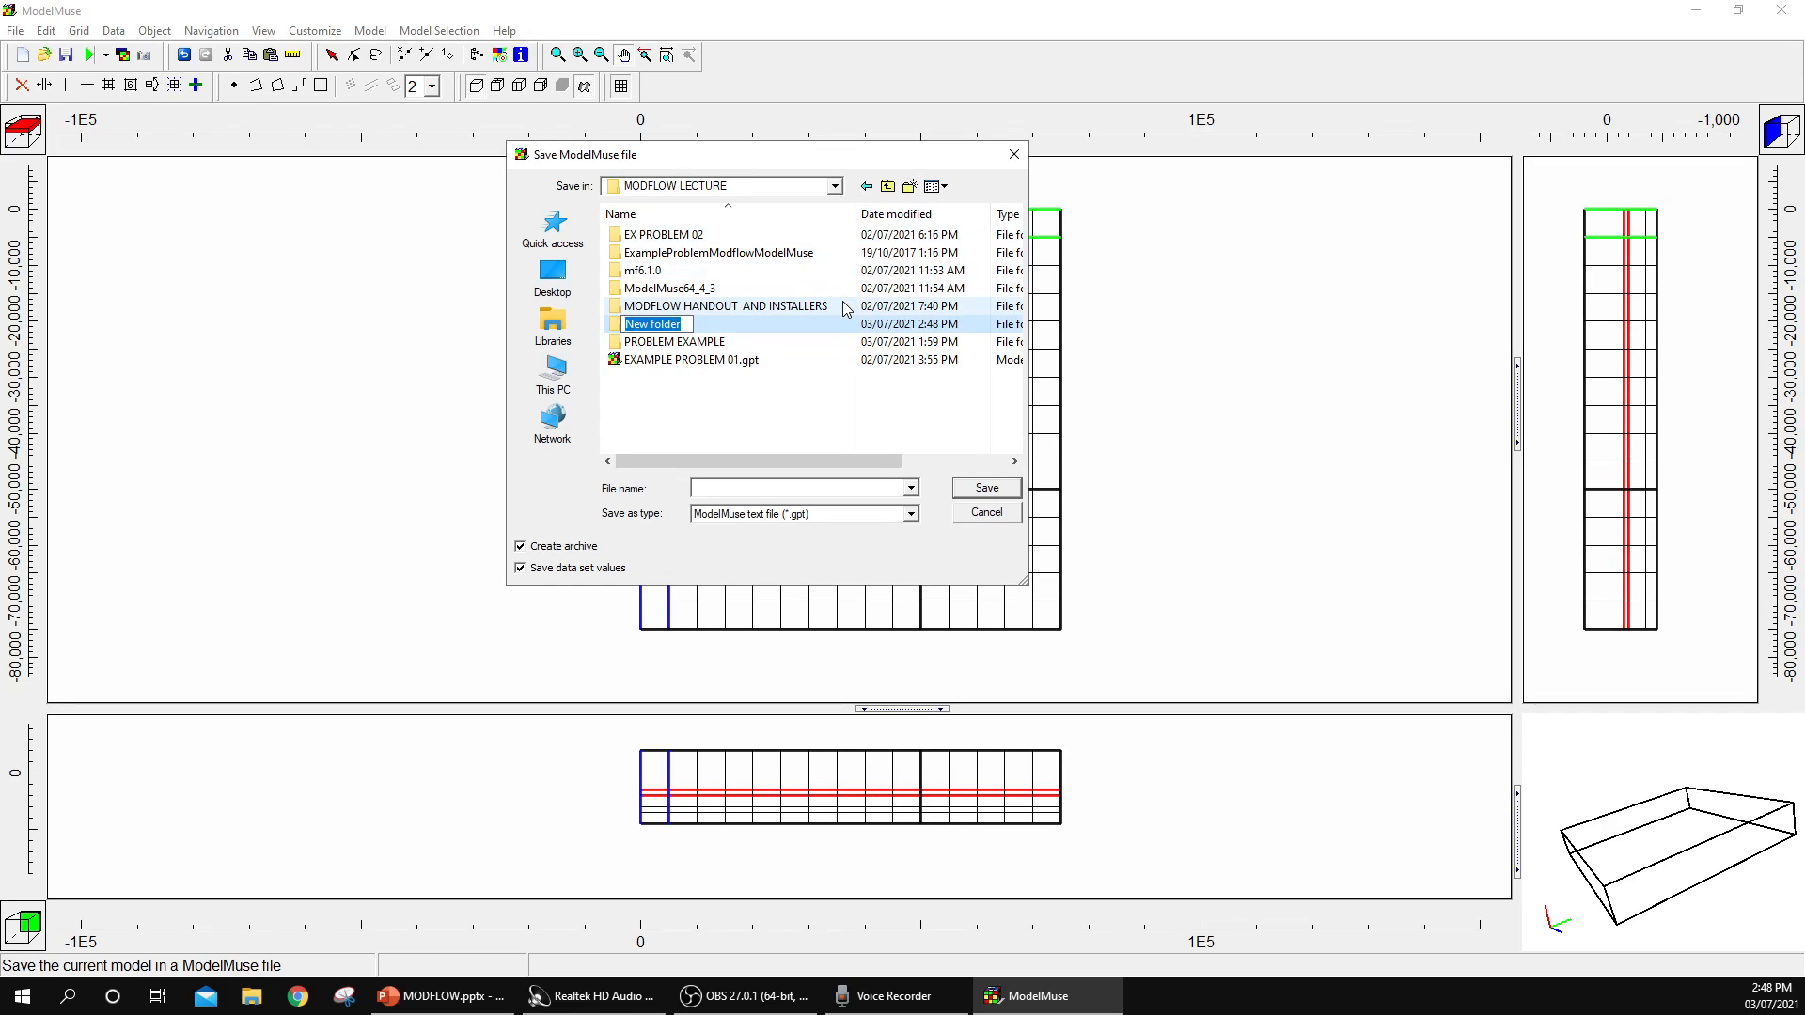
type("PROBBLE")
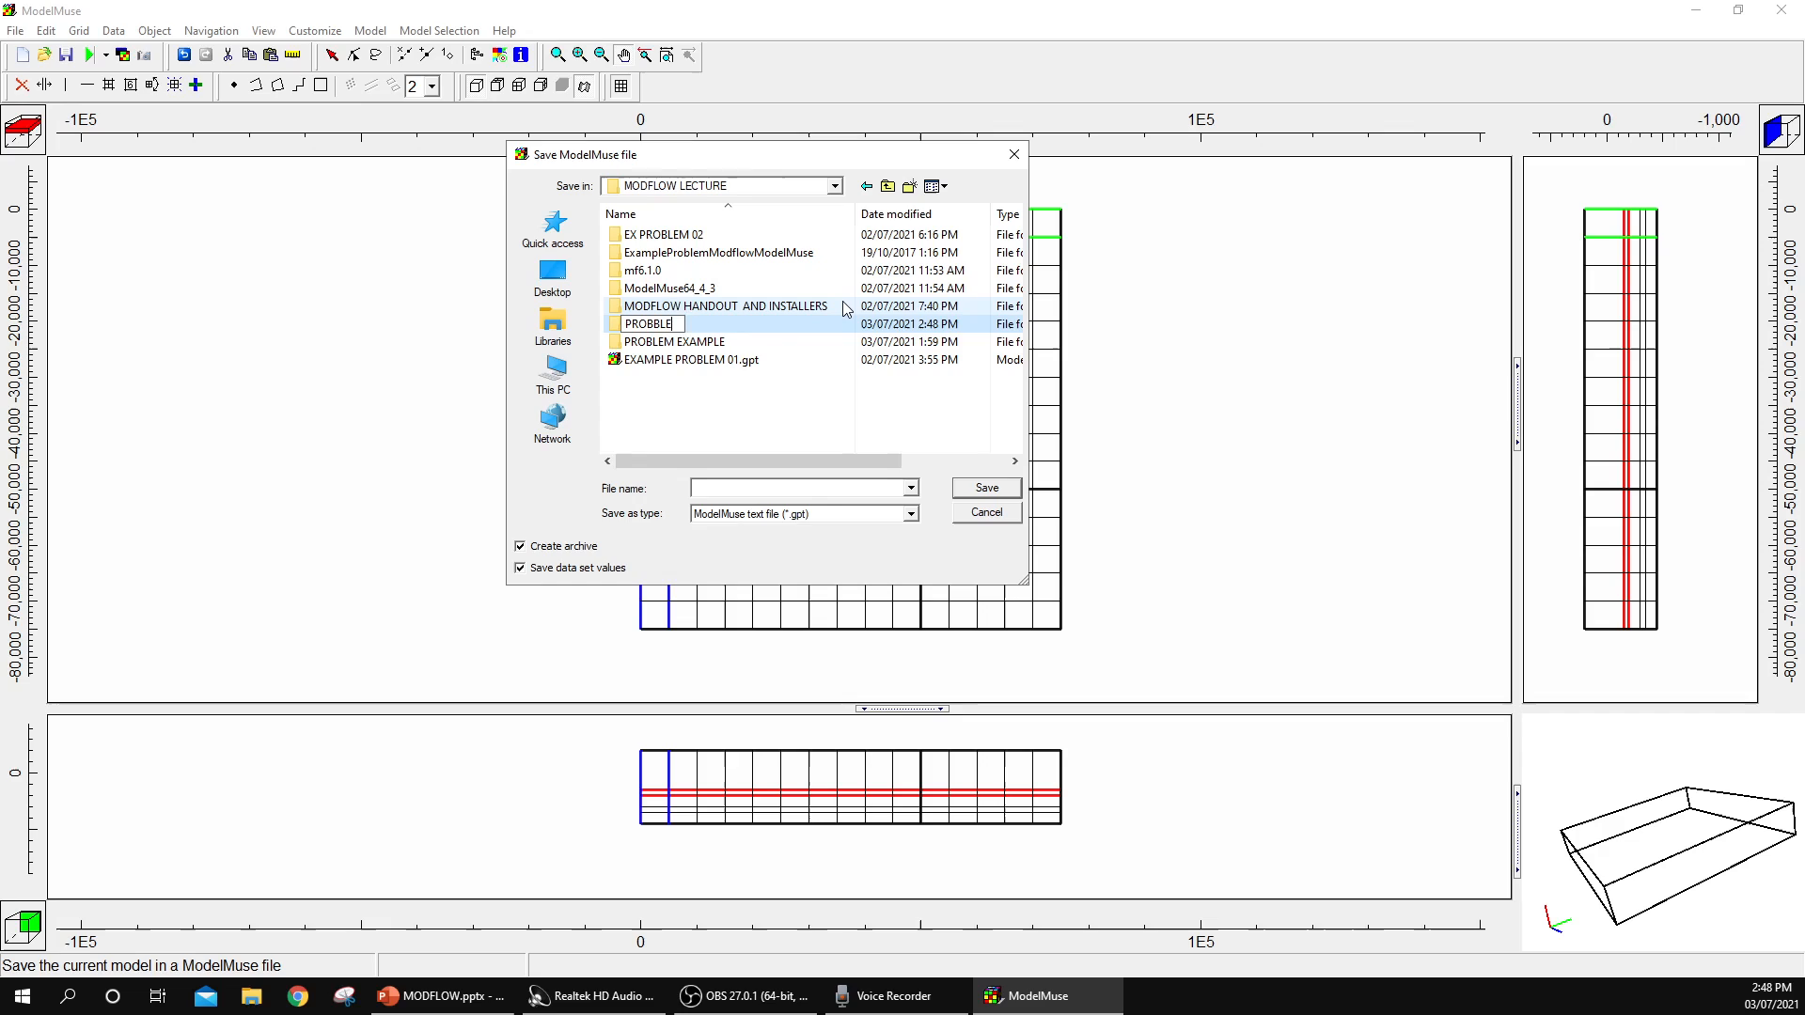
key("BackSpace")
key("BackSpace")
key("BackSpace")
type("LEM EX 01")
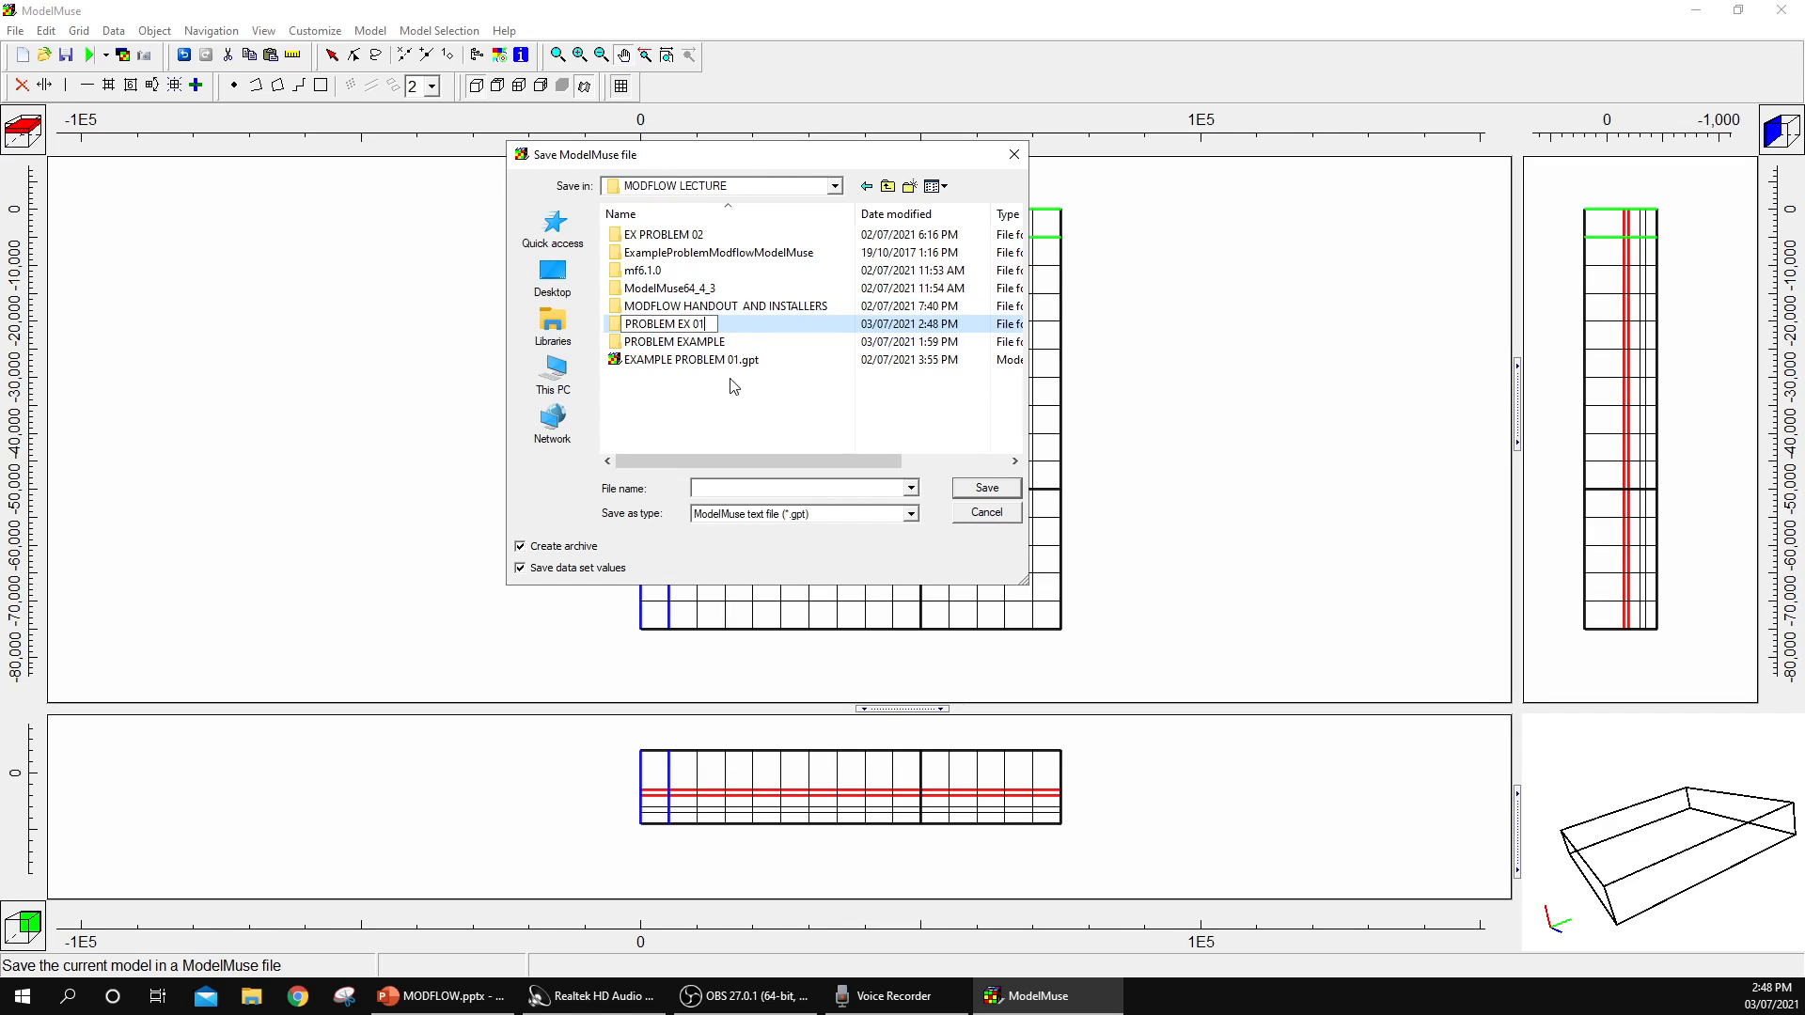
key("Return")
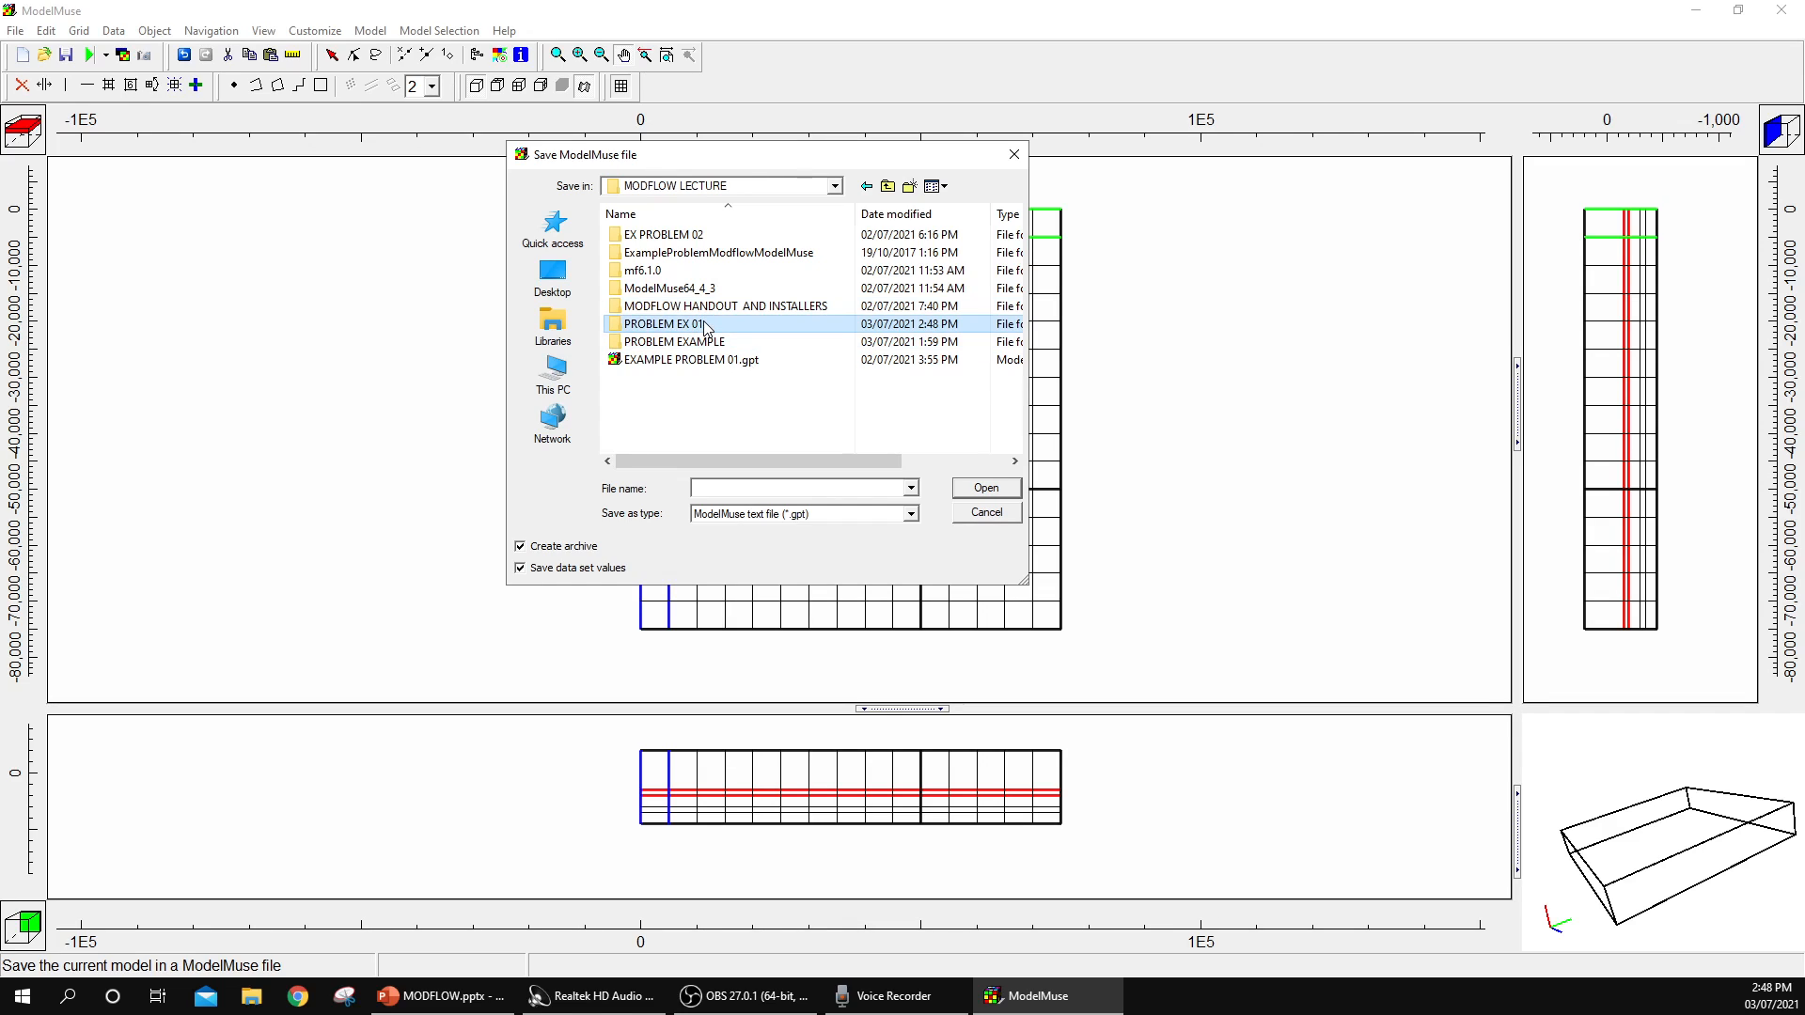
Step: Save the model as Problem in the PROBLEM EX 01 folder, as a ModelMuse text file
key("Return")
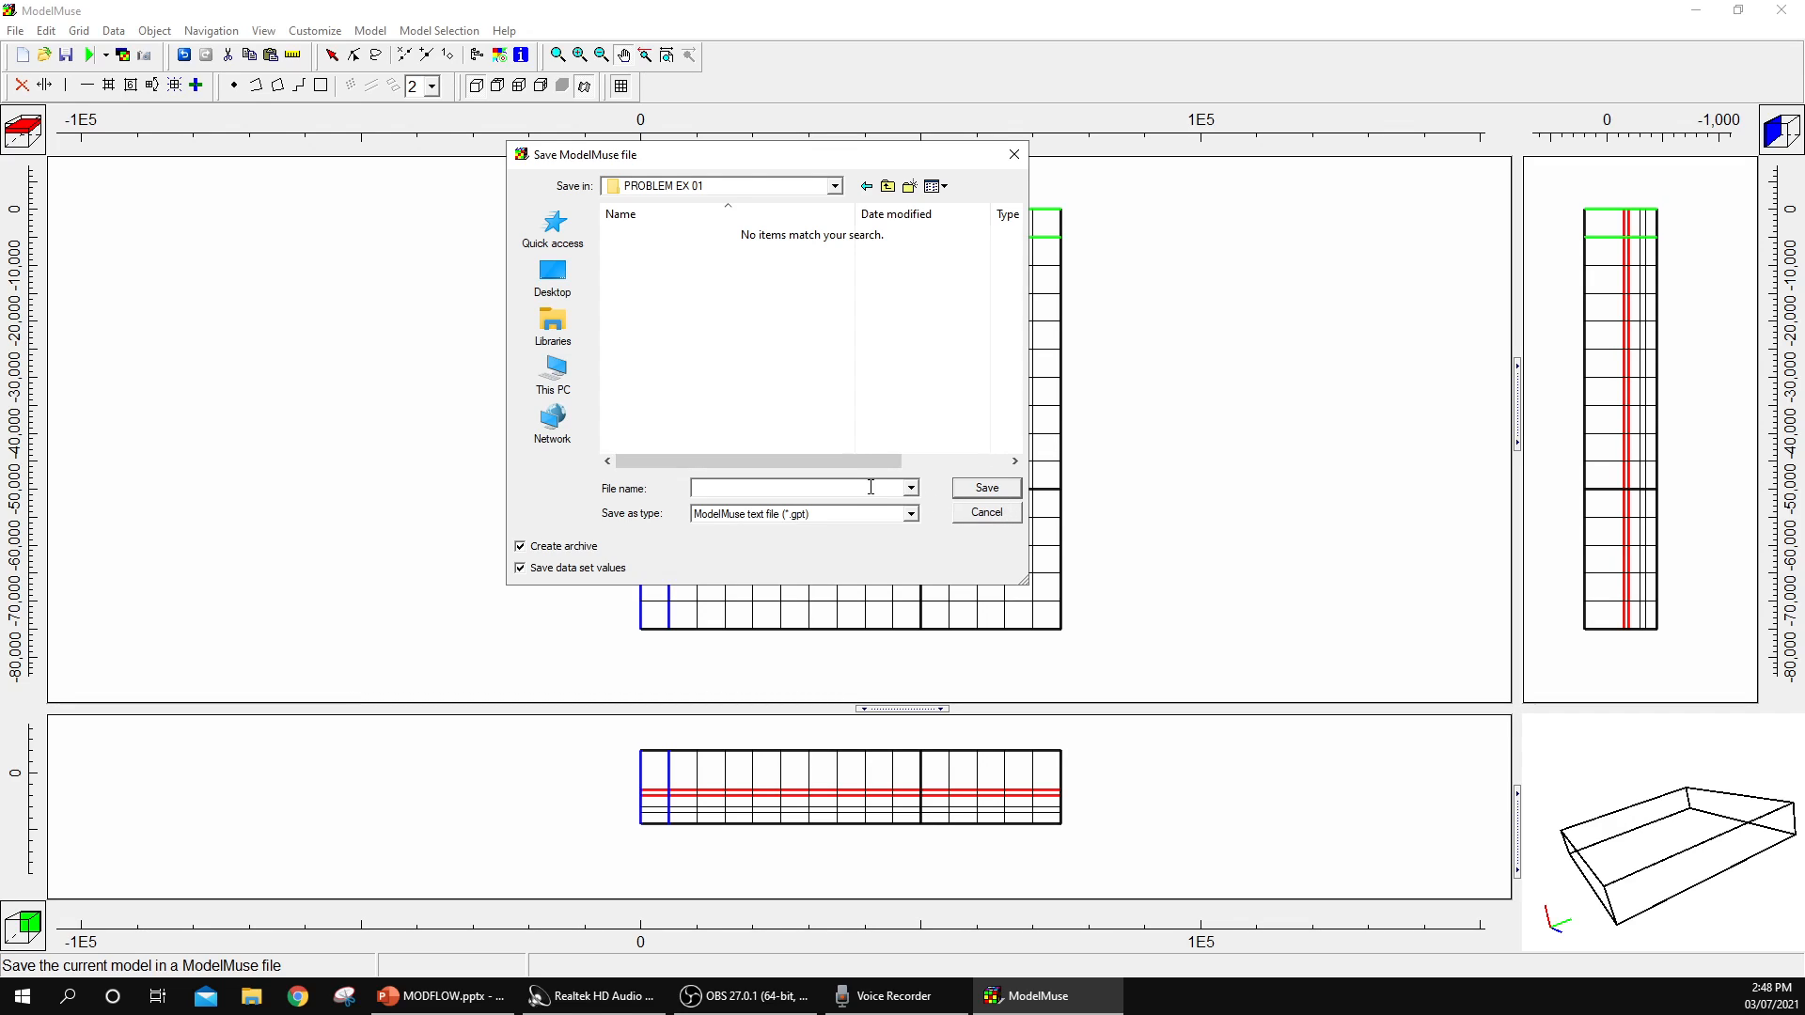
type("Problem")
key("Return")
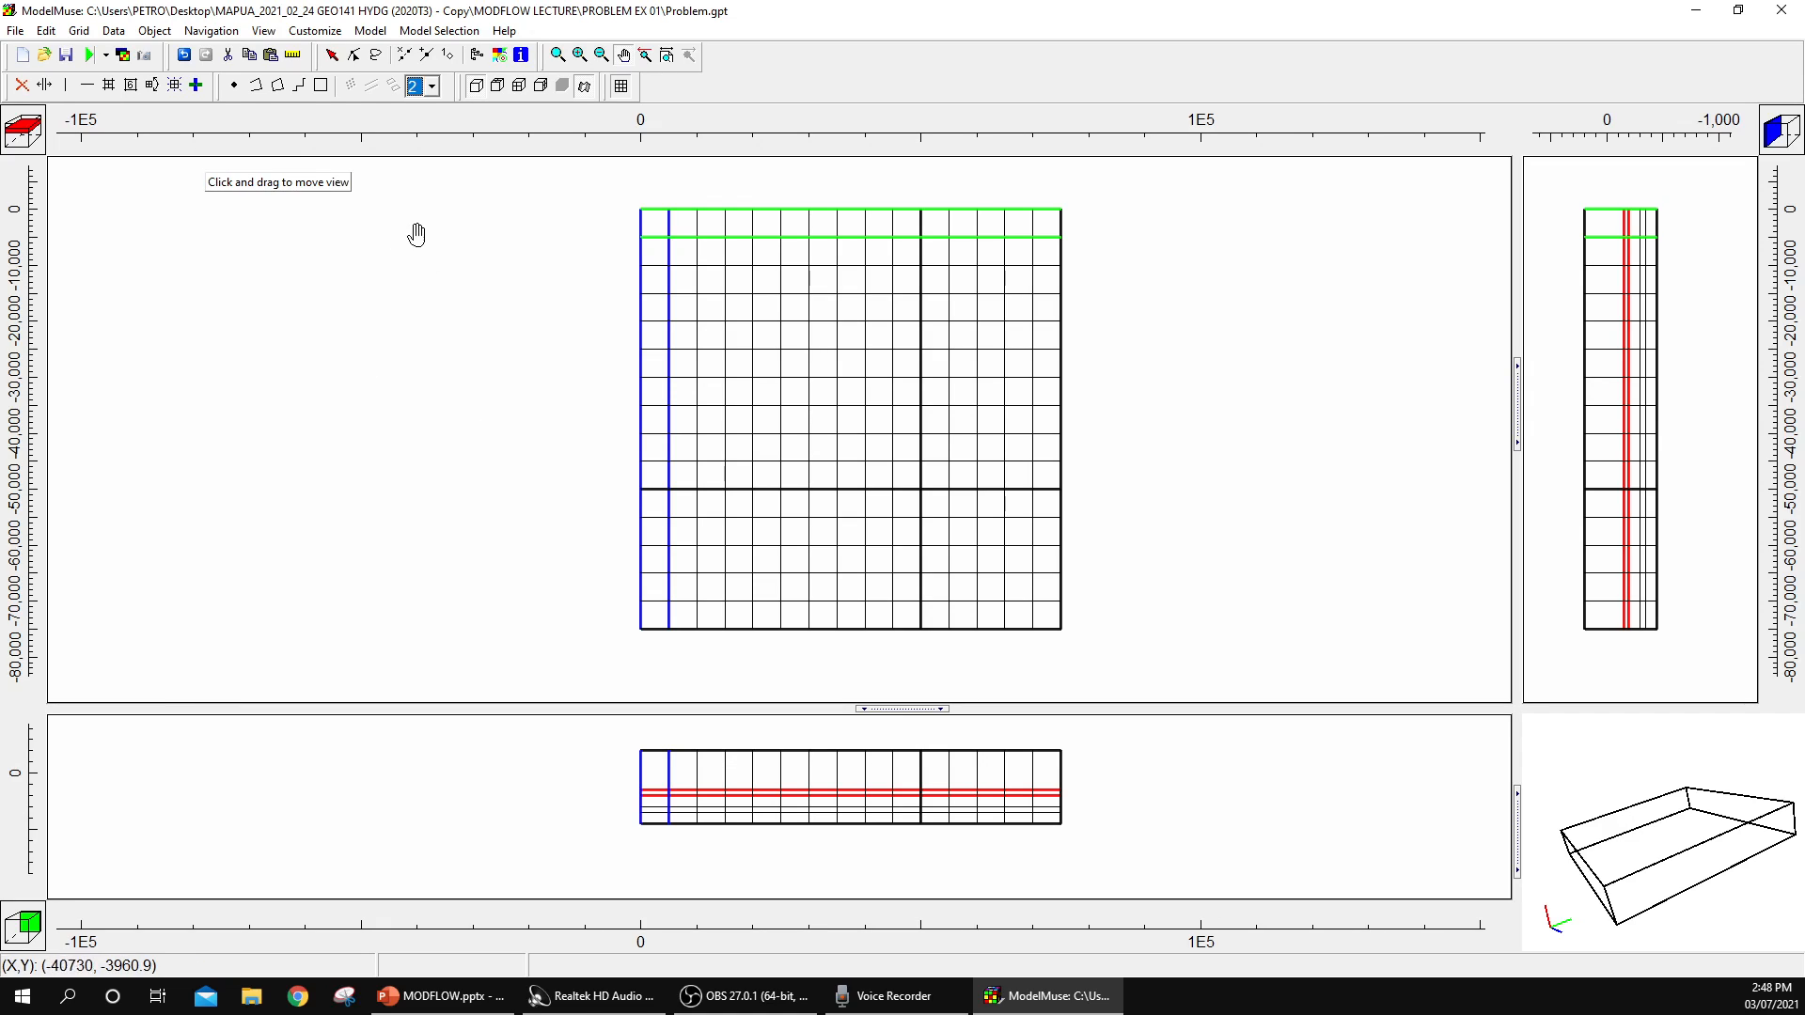
Step: Open the MODFLOW Time settings and set the starting time of stress period 1 to 0
left_click(437, 31)
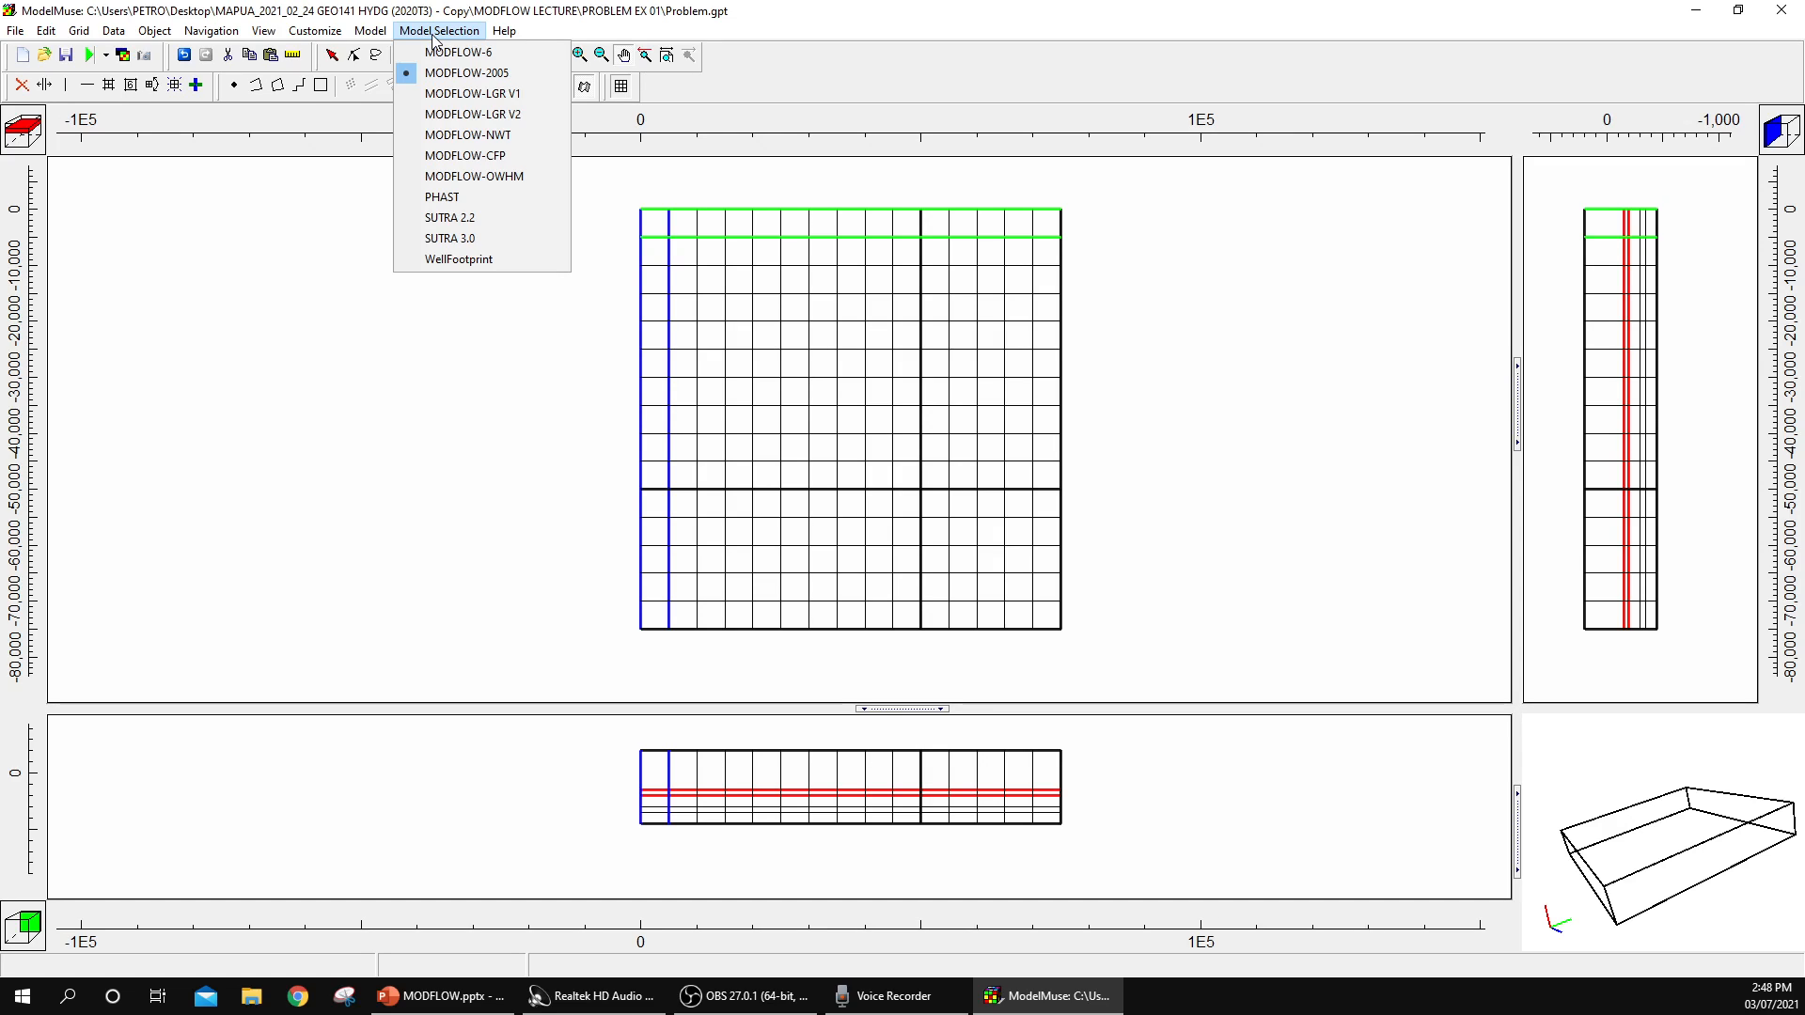
mouse_move(372, 33)
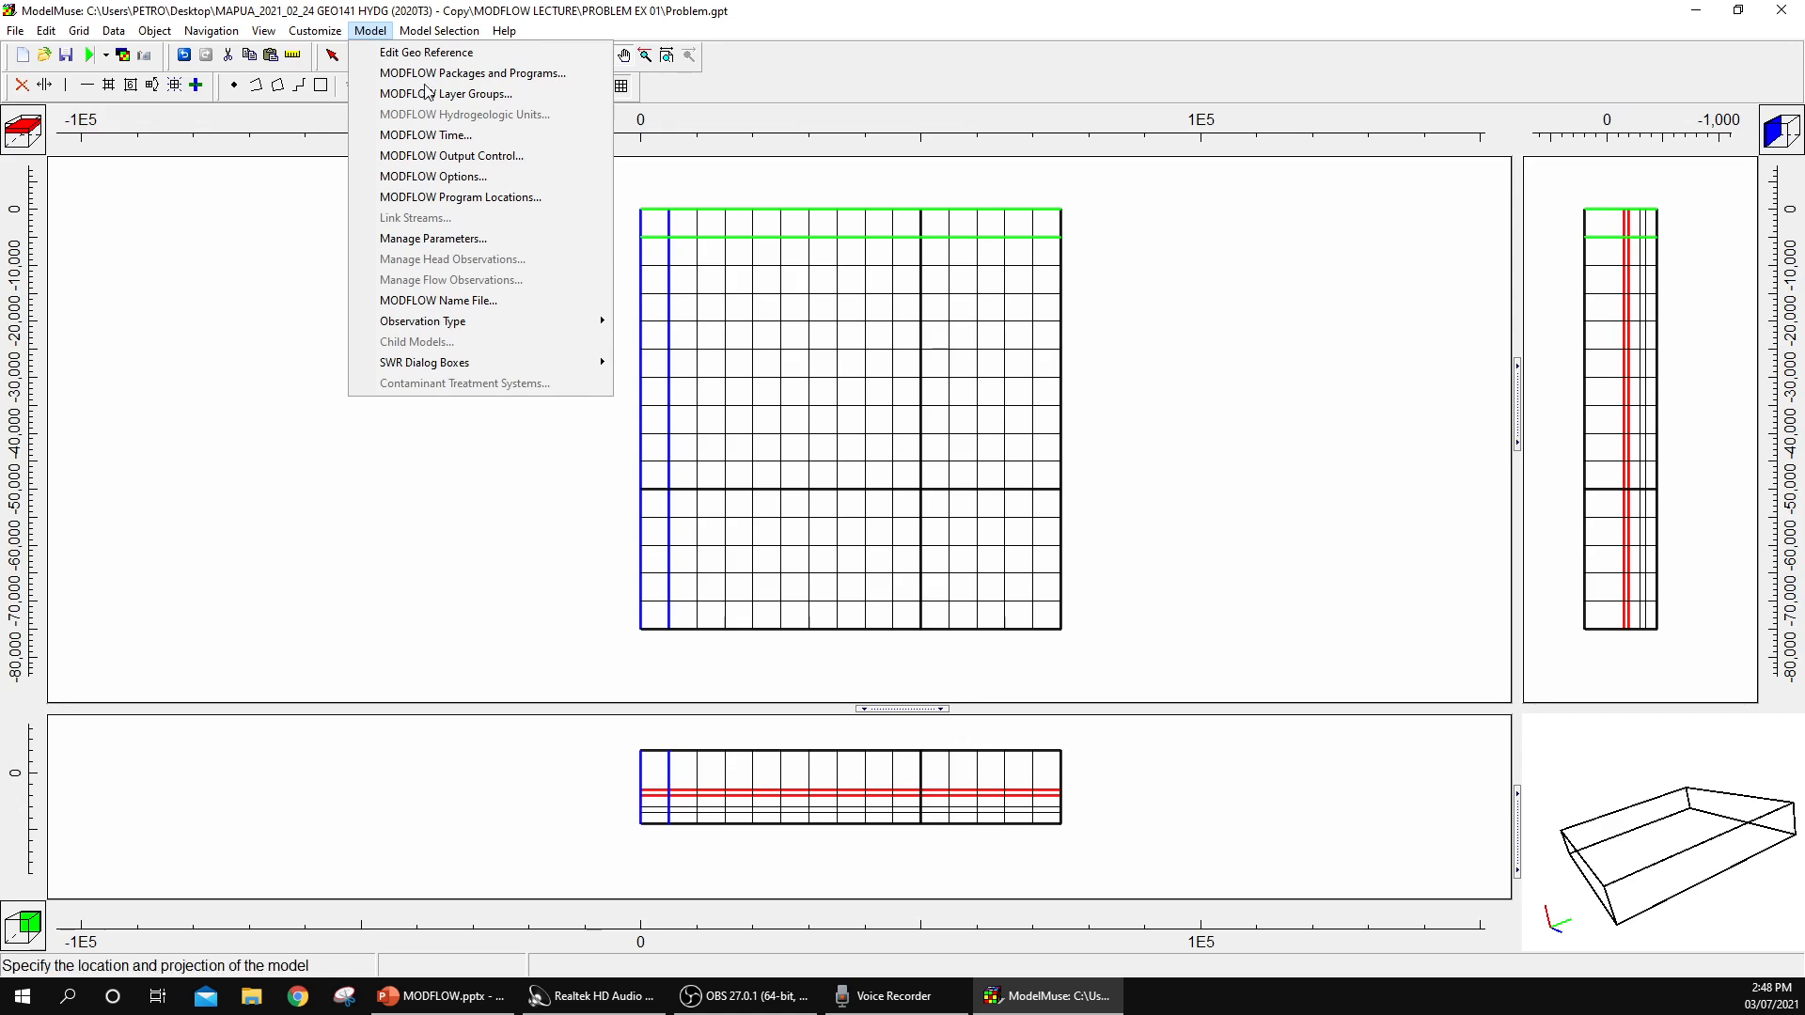
left_click(426, 134)
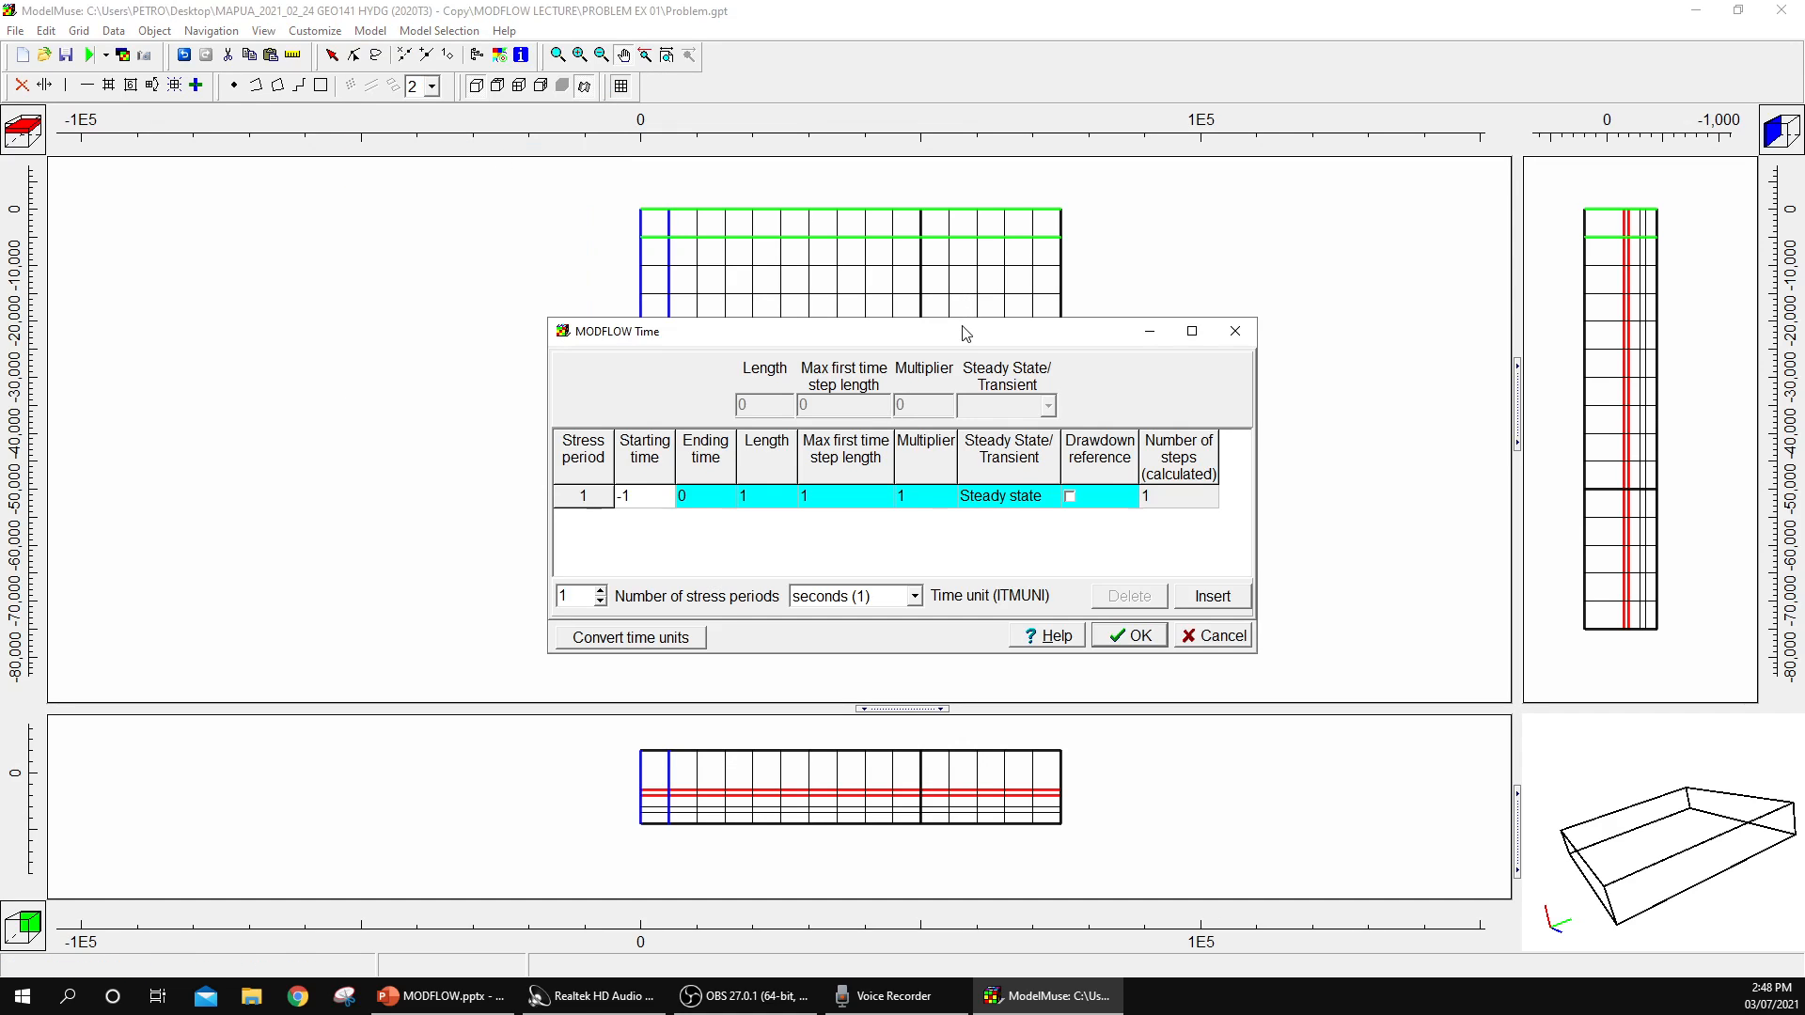
left_click_drag(965, 333, 768, 222)
left_click_drag(459, 389, 396, 373)
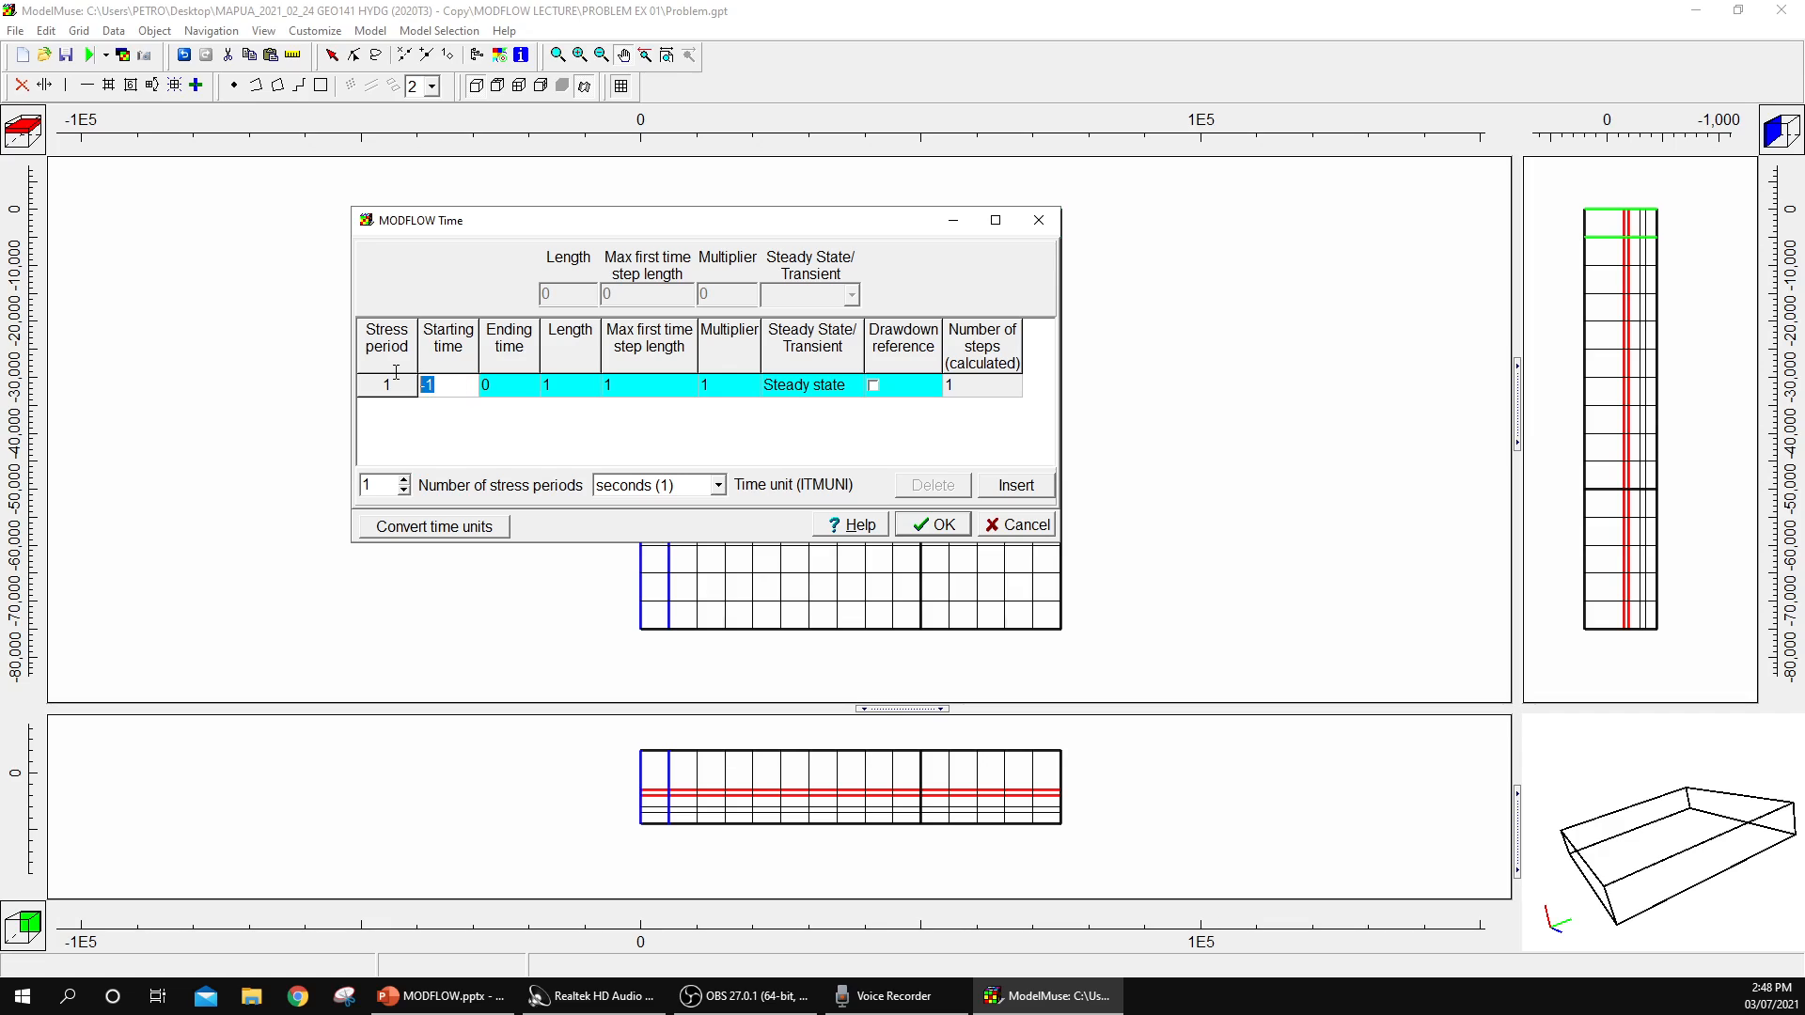
type("0")
key("Tab")
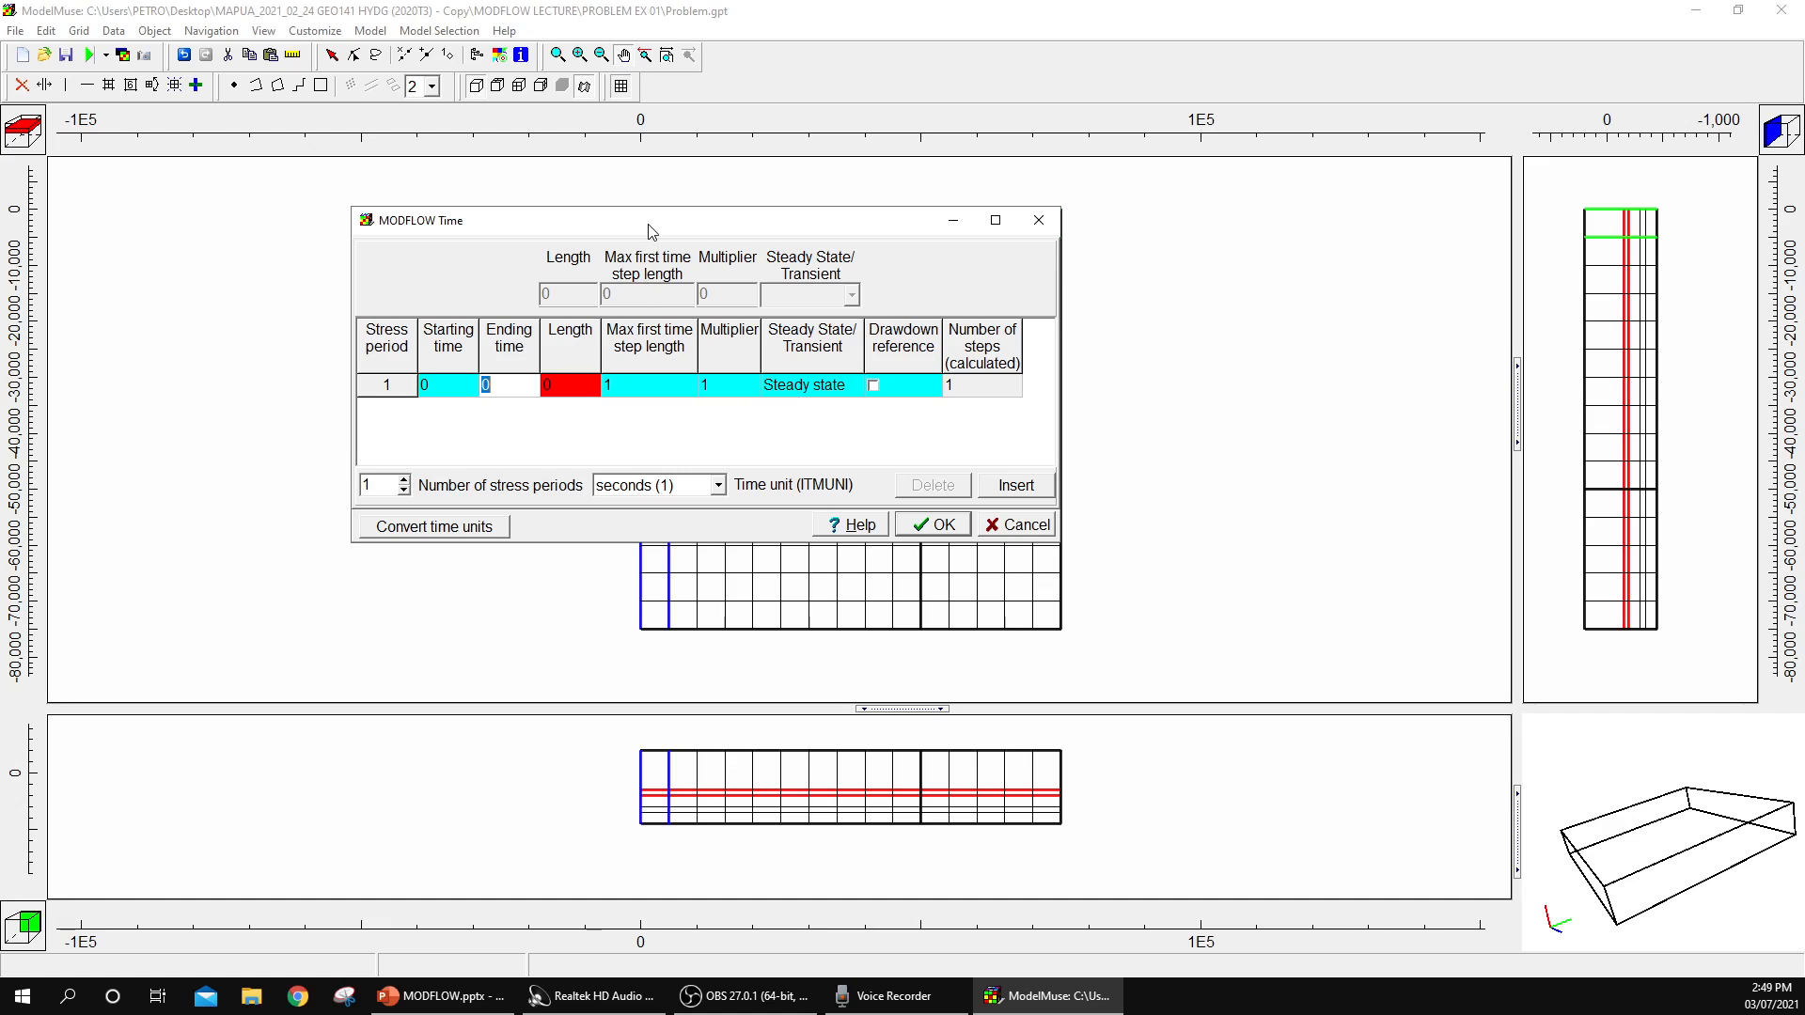
Step: Convert 1 day to seconds with the time units converter and copy the output value
left_click_drag(650, 225, 417, 196)
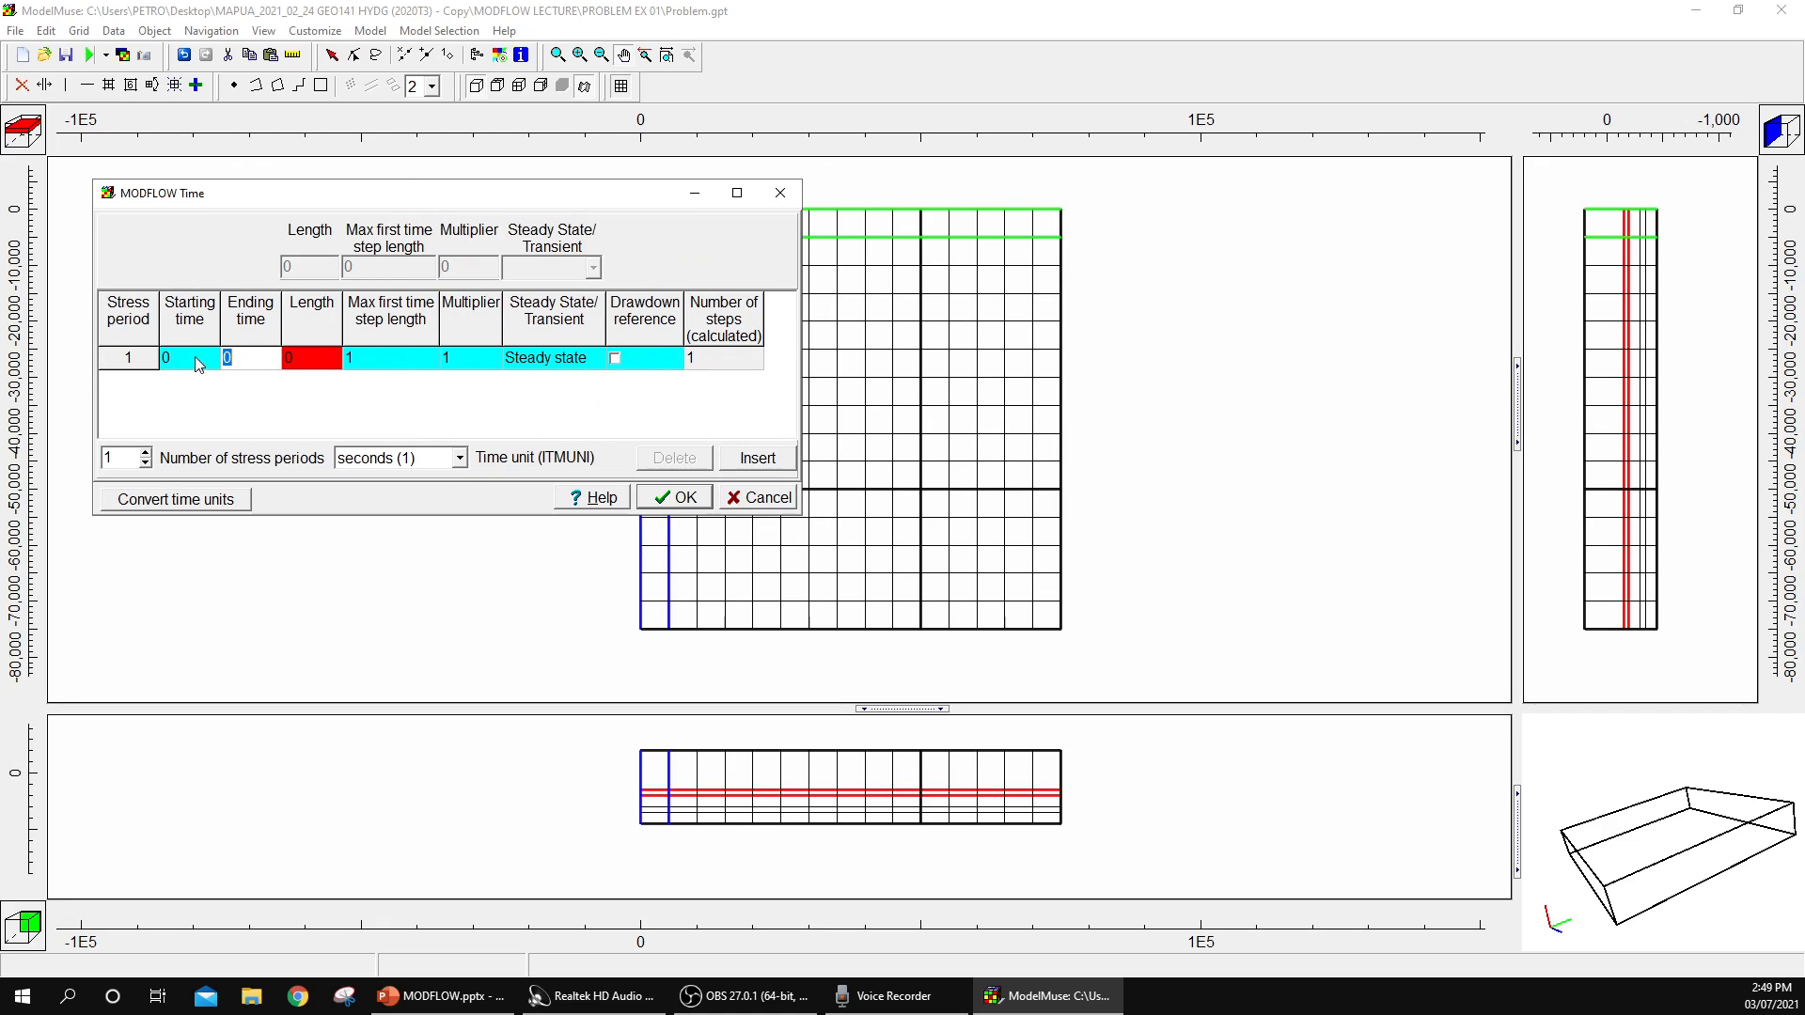
left_click(196, 503)
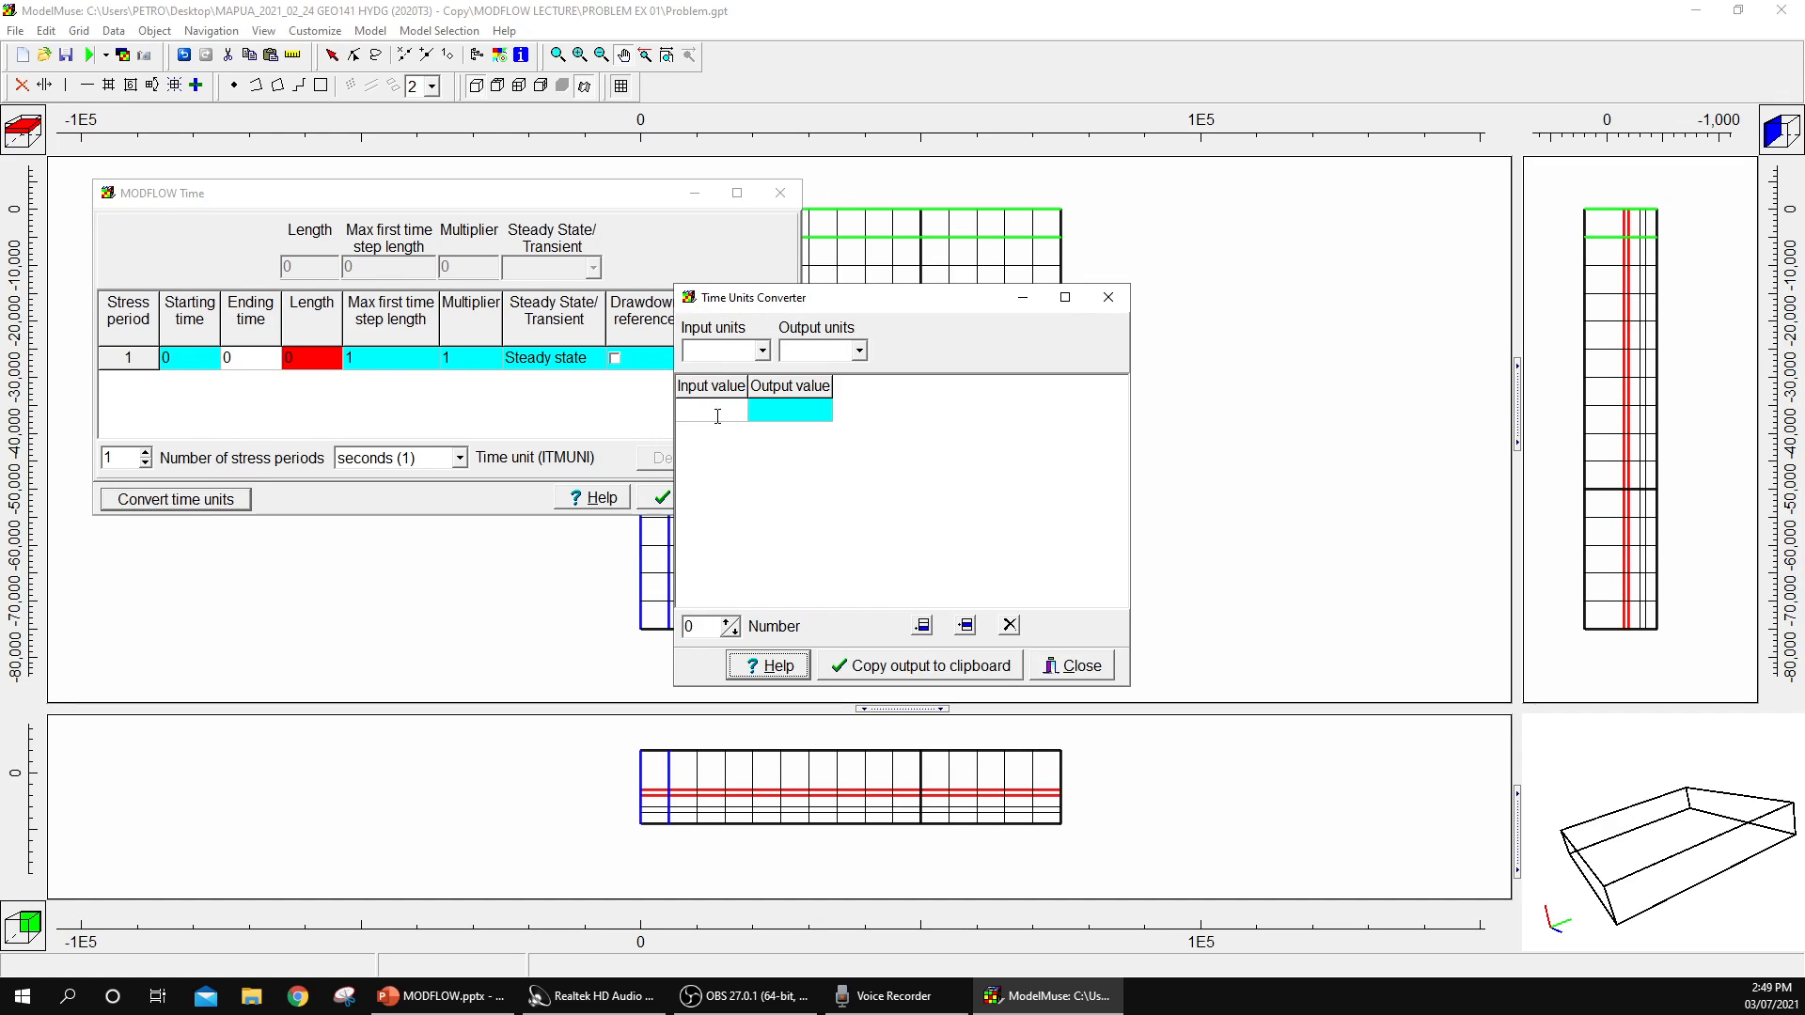
left_click(726, 354)
left_click(720, 424)
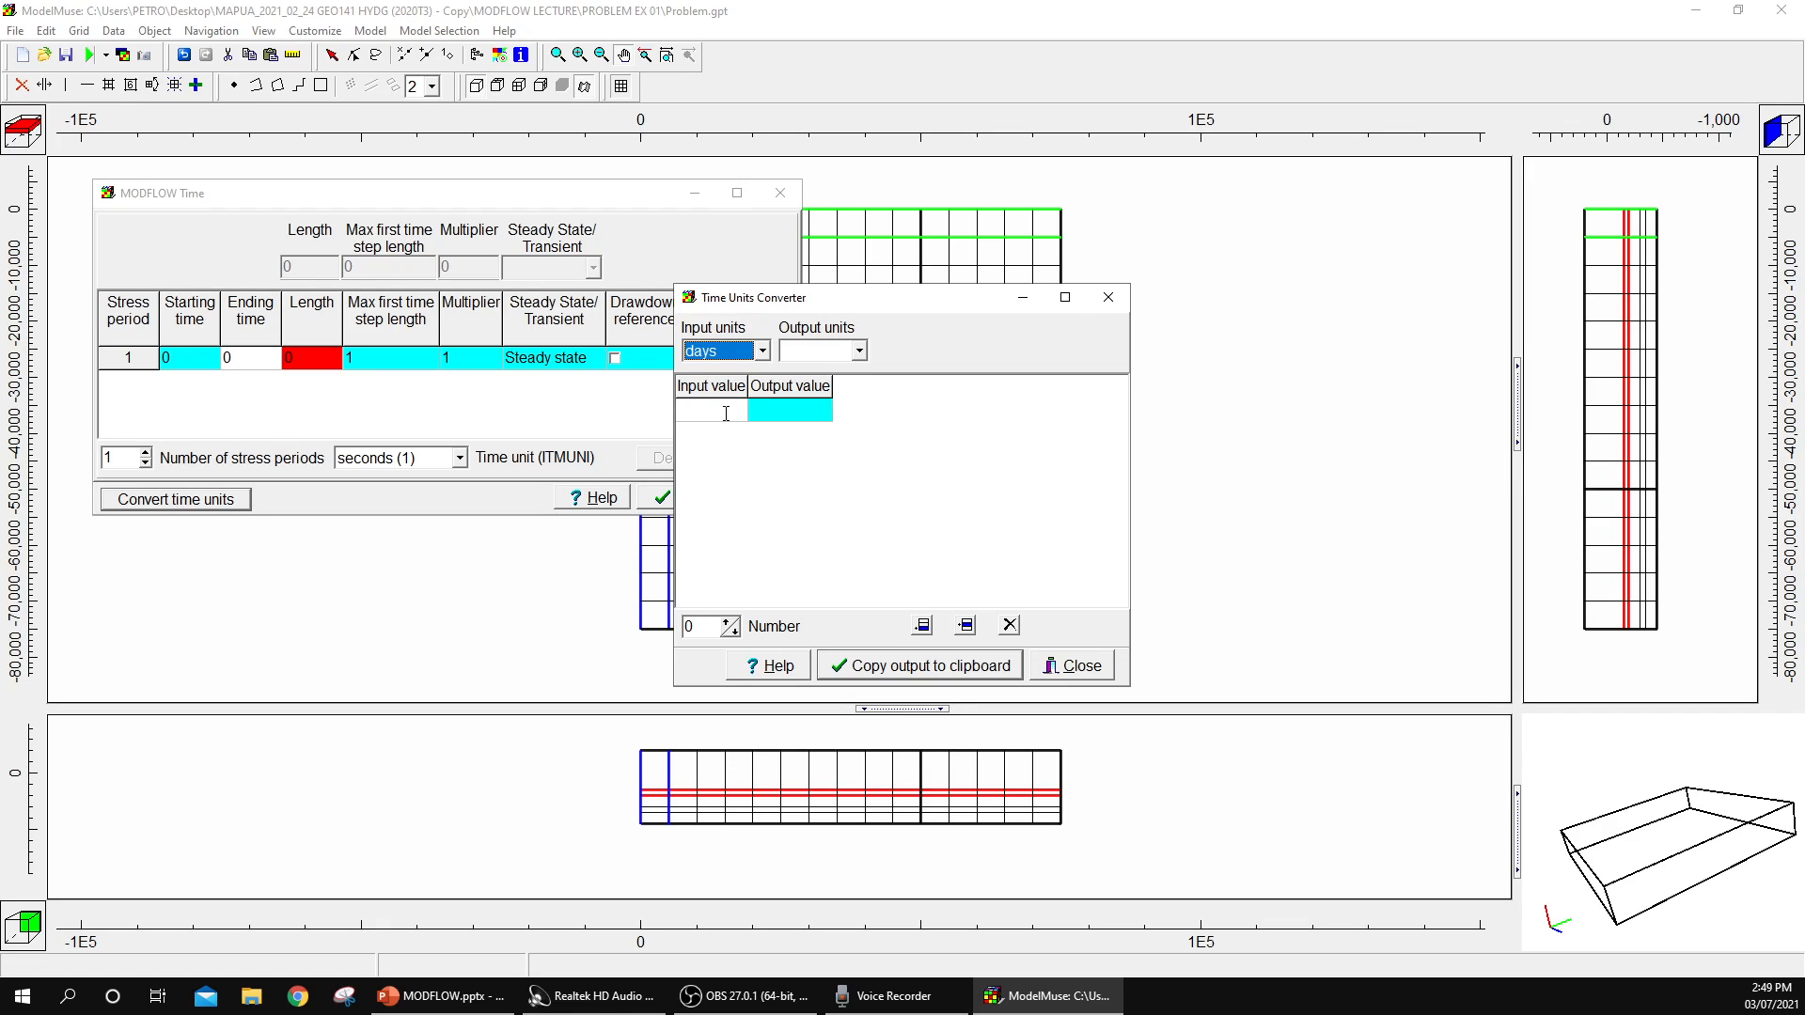
left_click(725, 414)
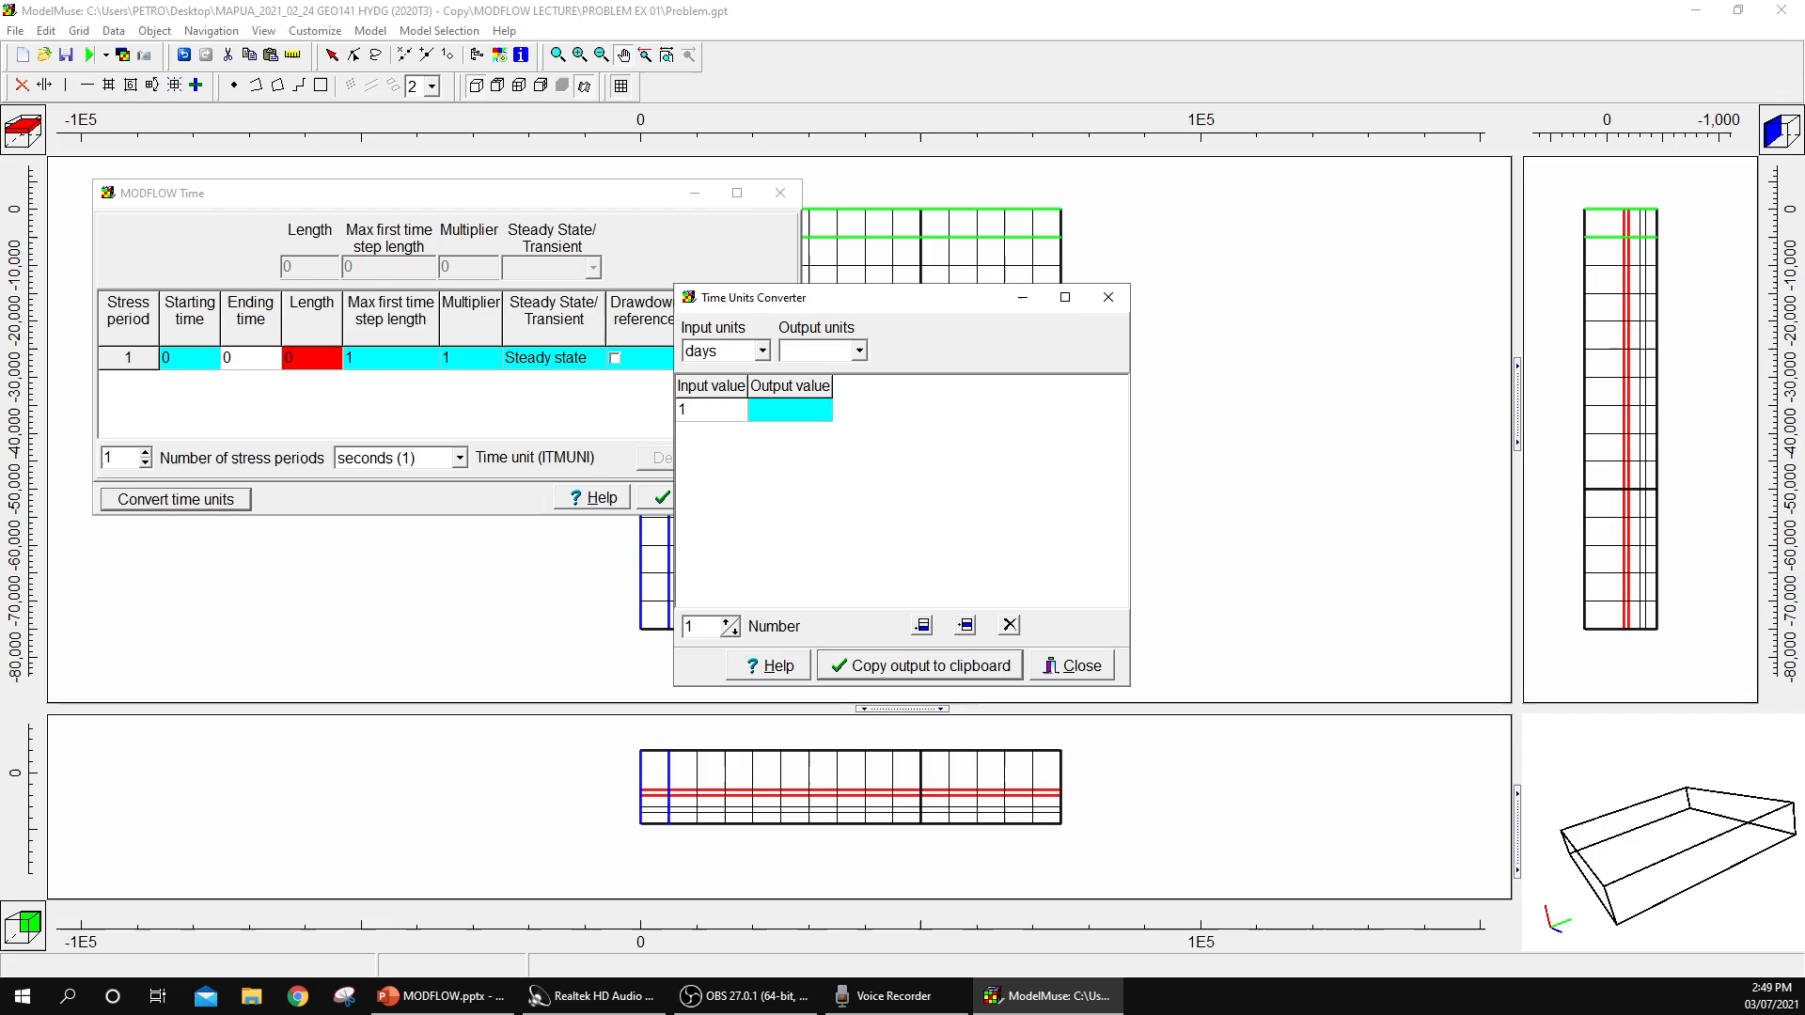
left_click(860, 352)
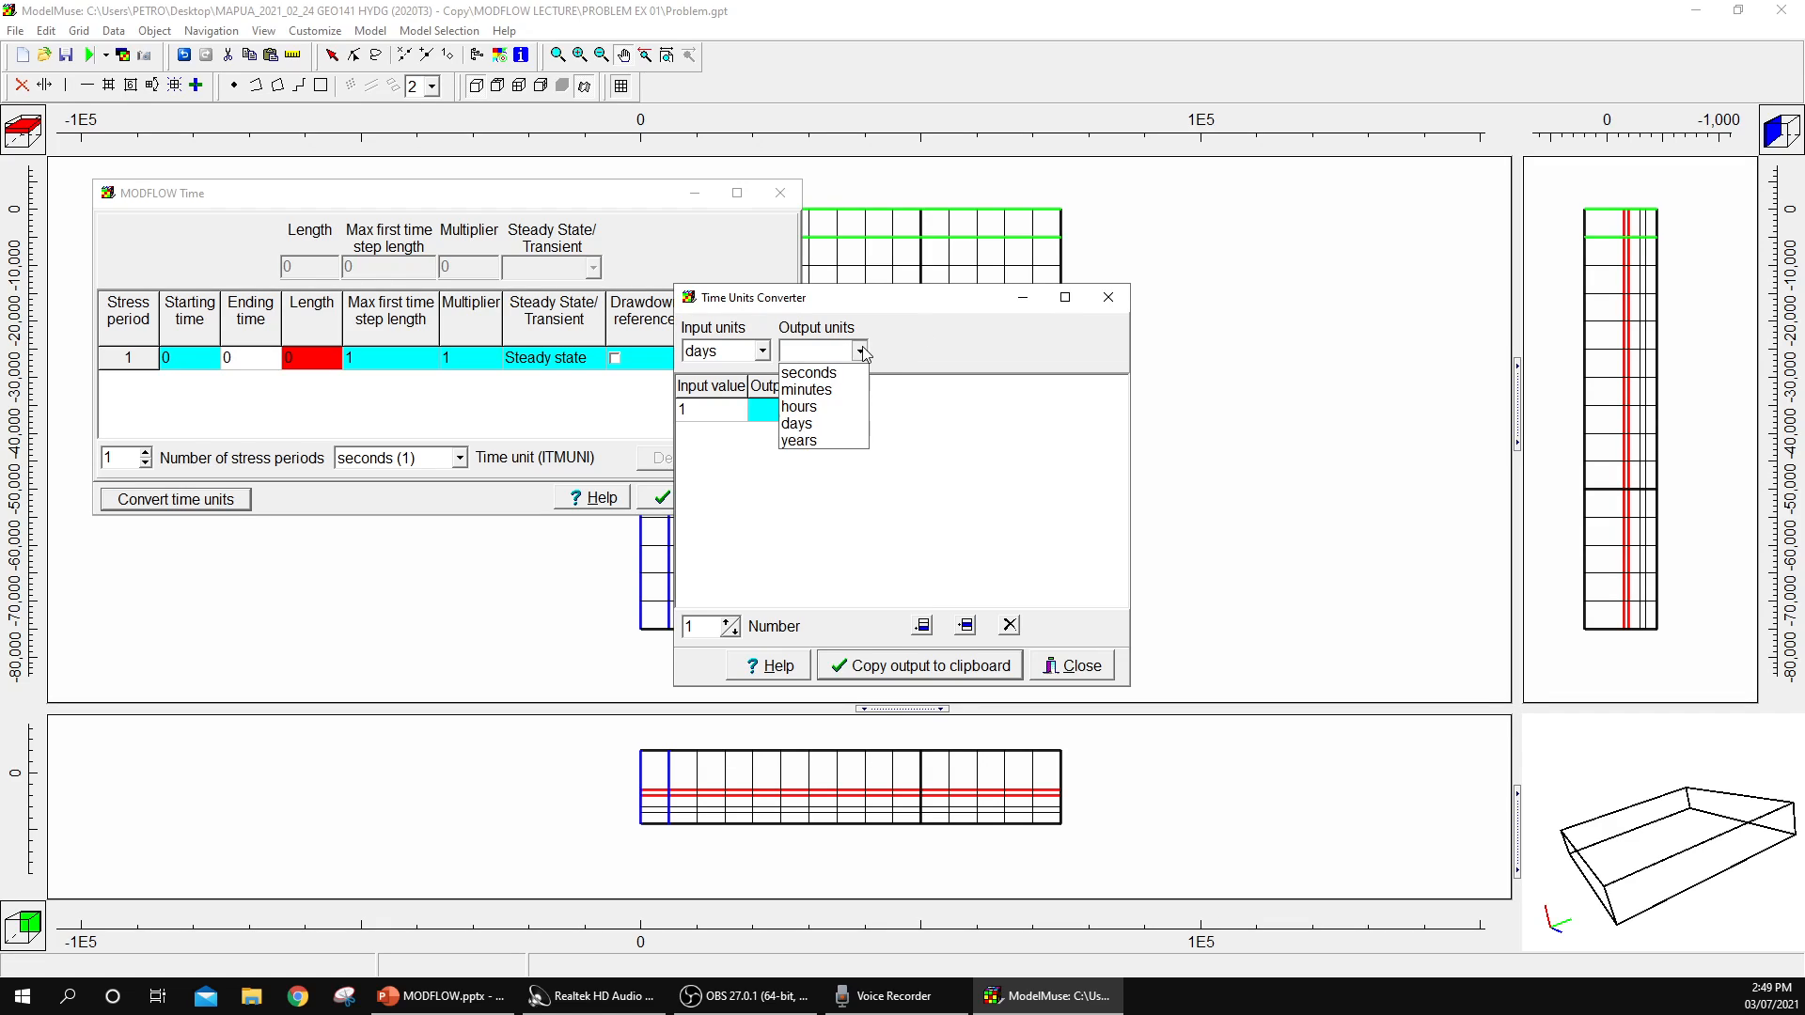
left_click(809, 373)
left_click(806, 408)
key("ctrl+c")
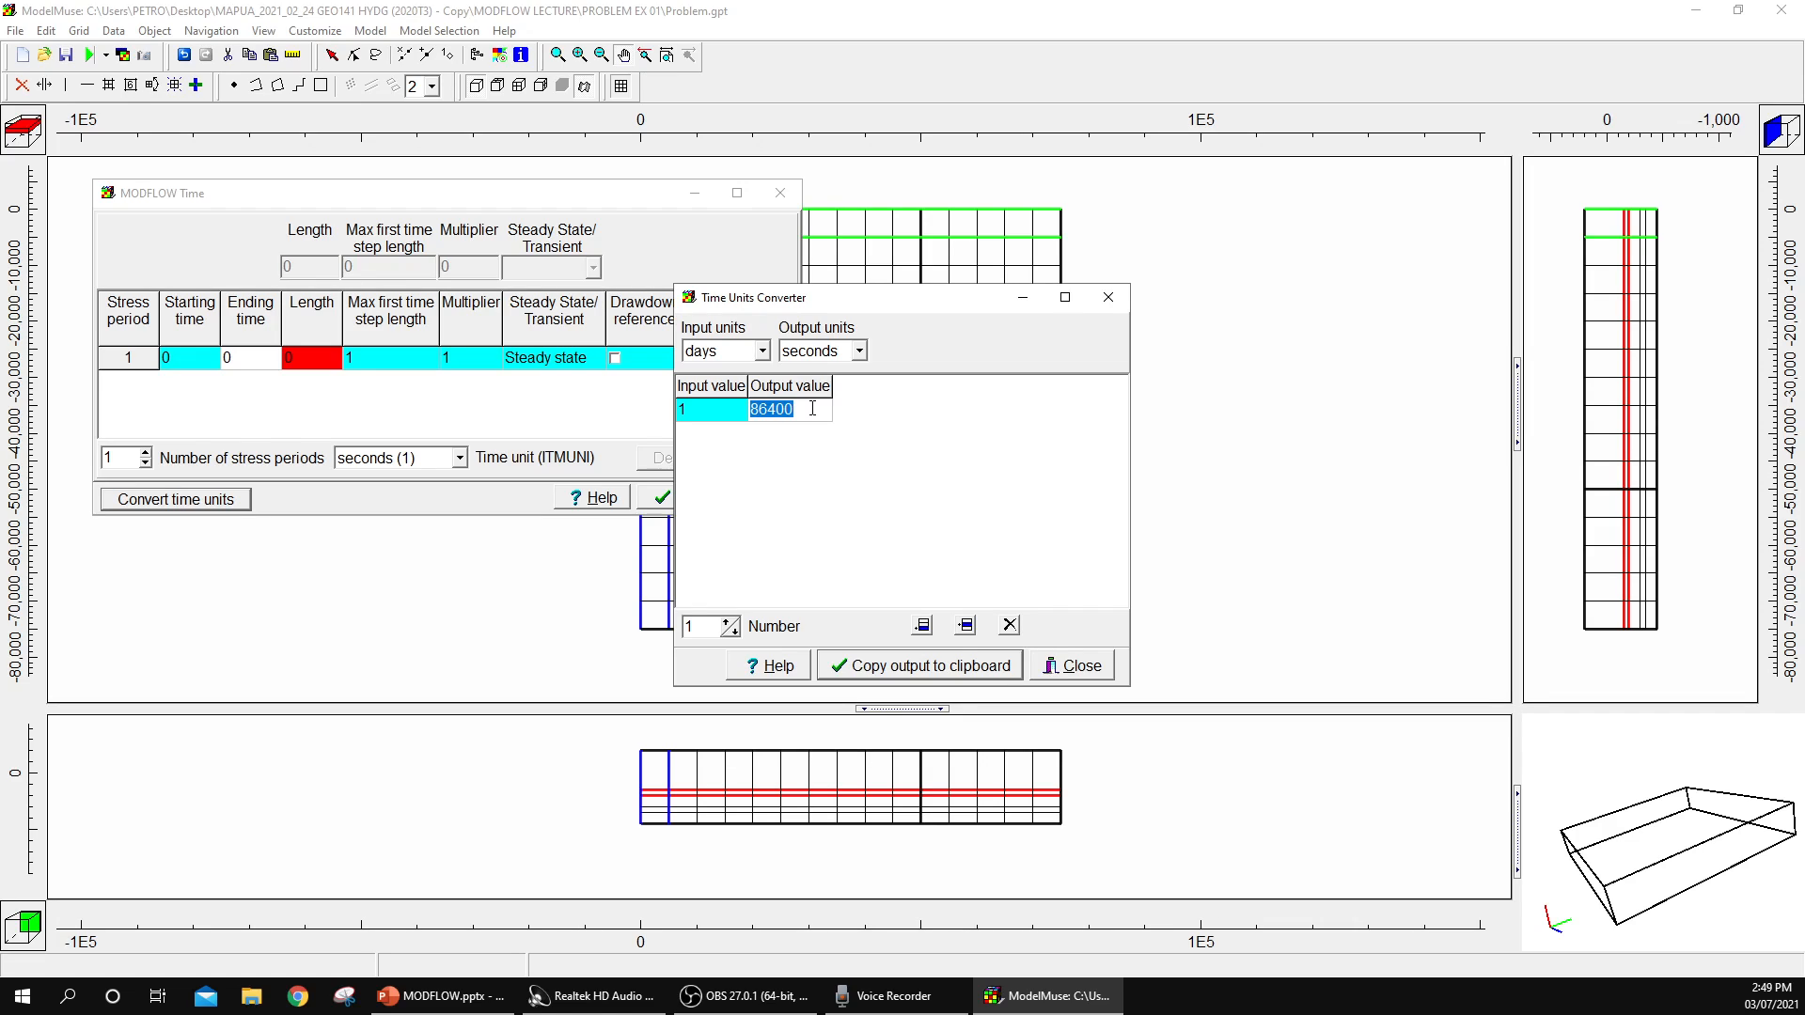
Step: Close the converter and paste 86400 as the ending time of stress period 1
left_click(1079, 667)
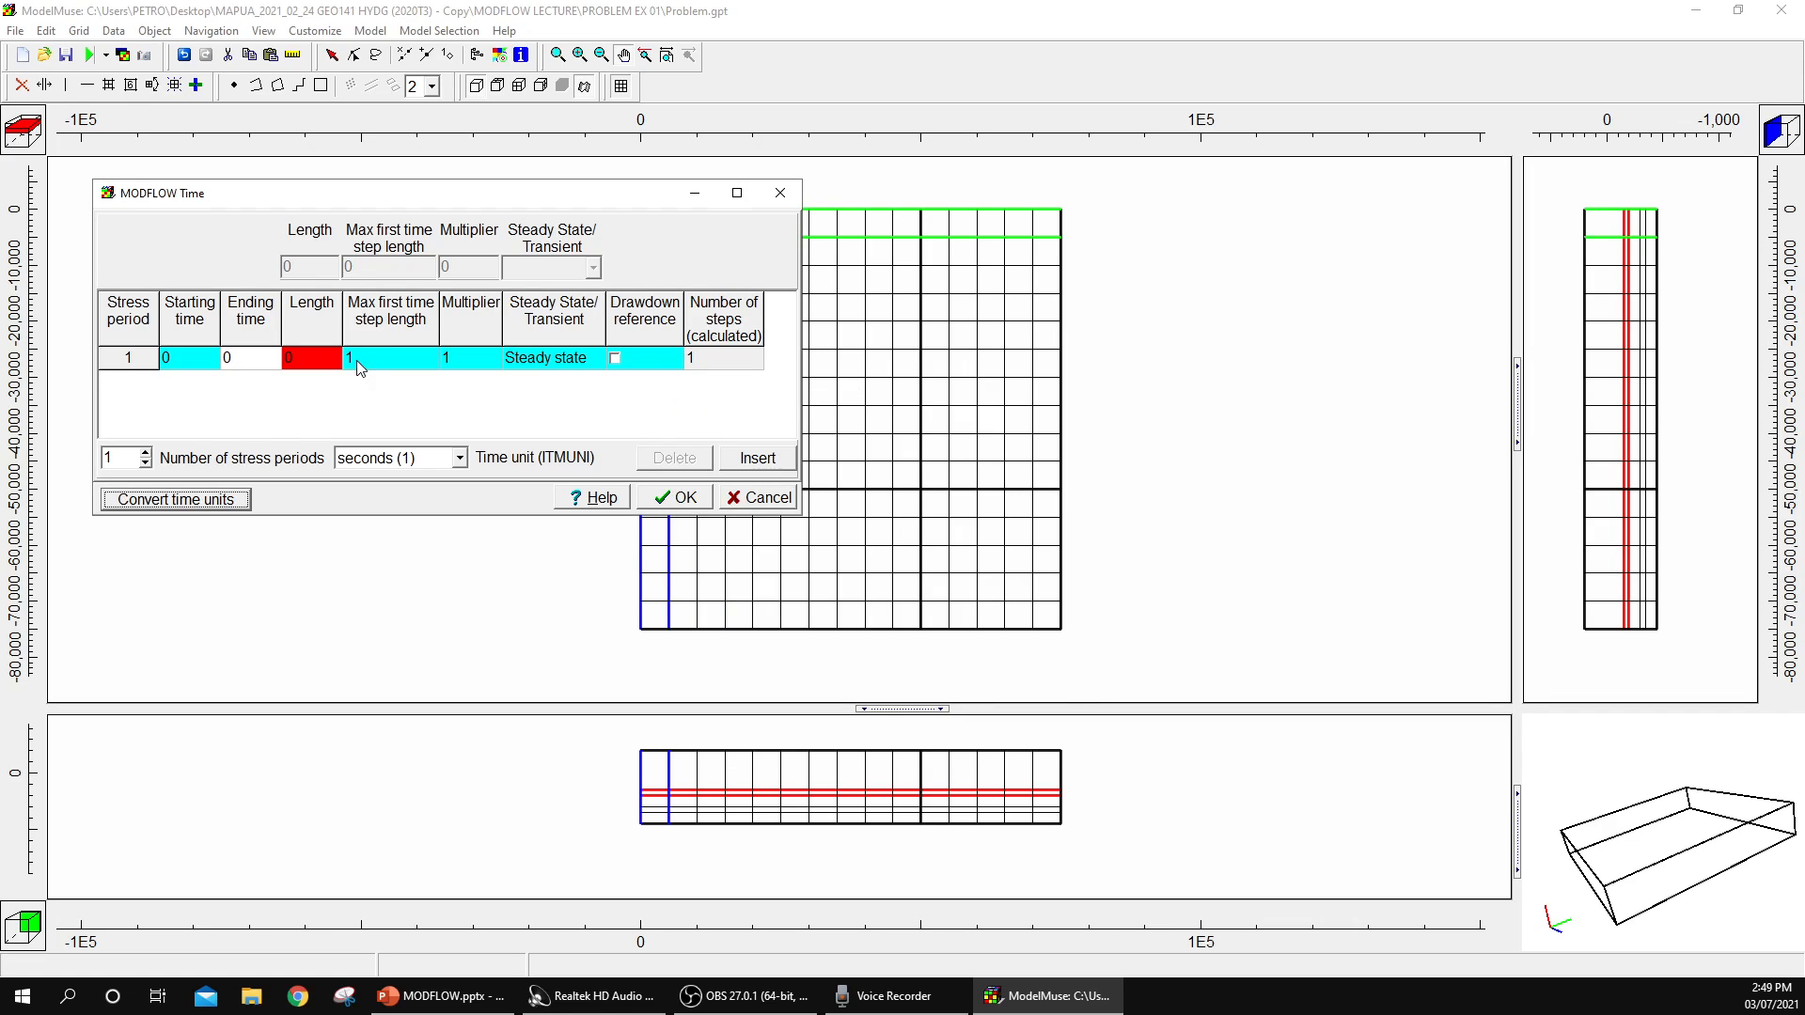
left_click(268, 361)
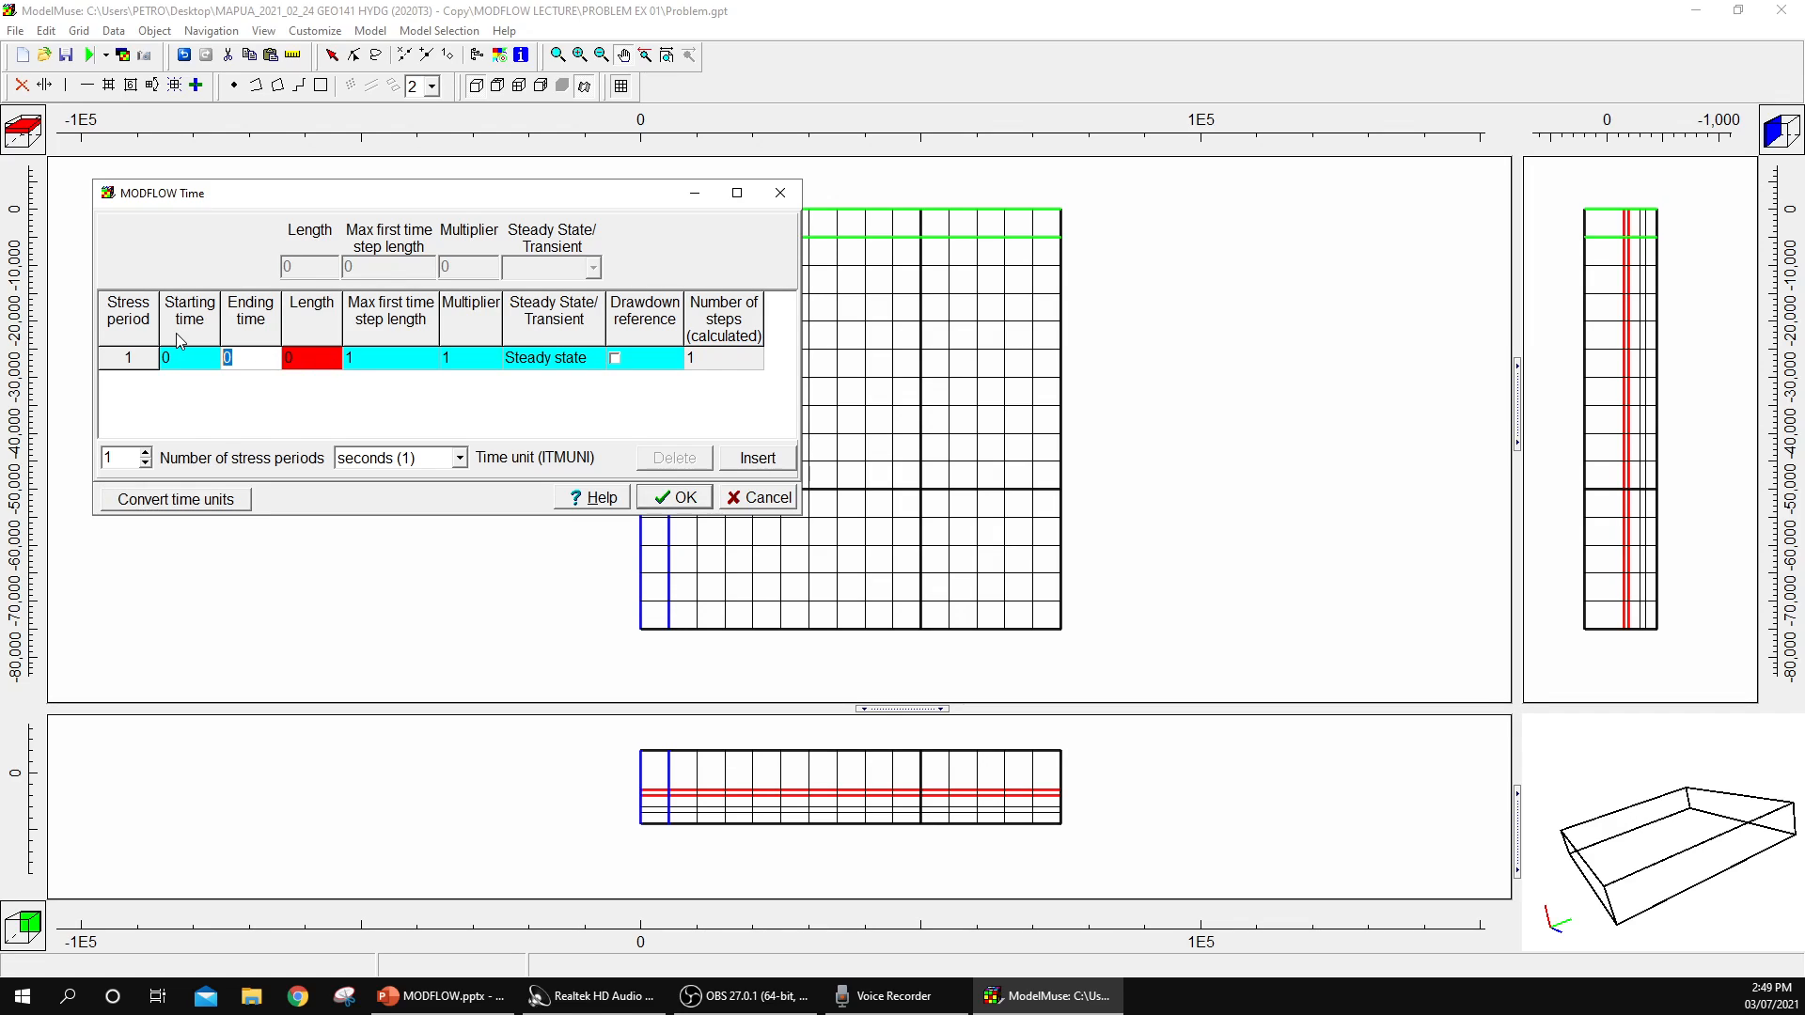
key("ctrl+v")
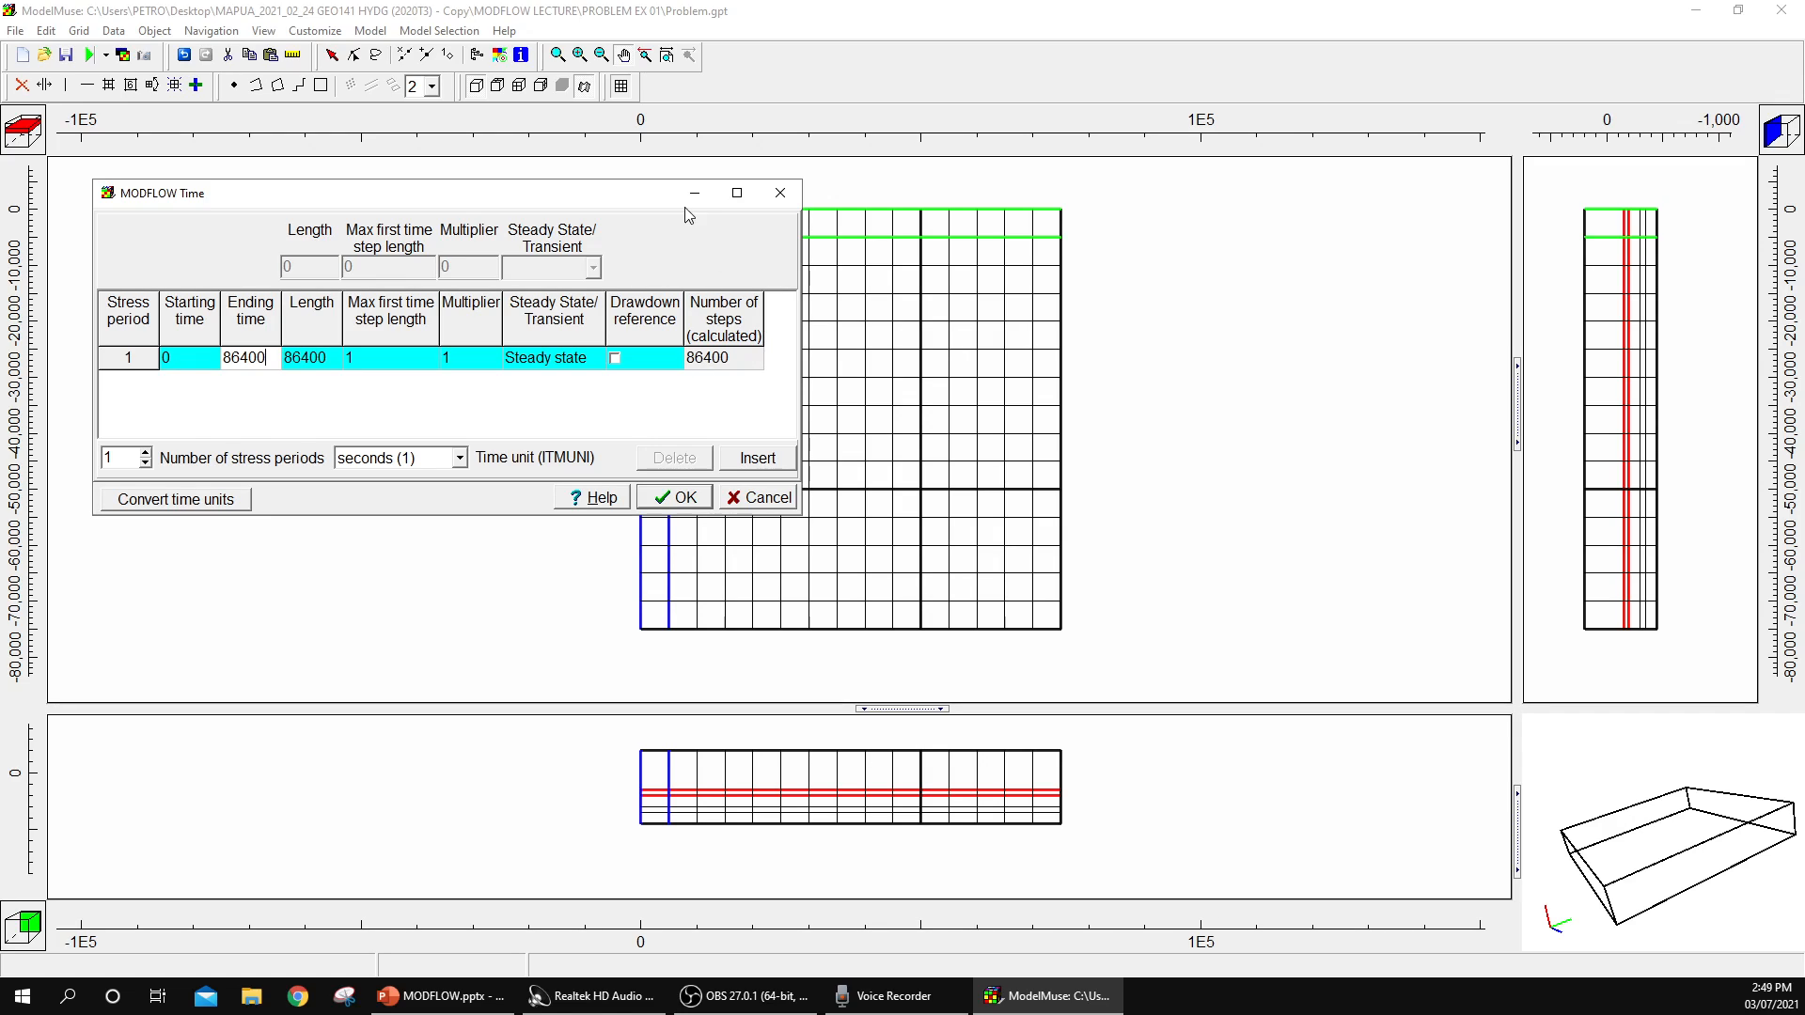
left_click_drag(677, 195, 719, 182)
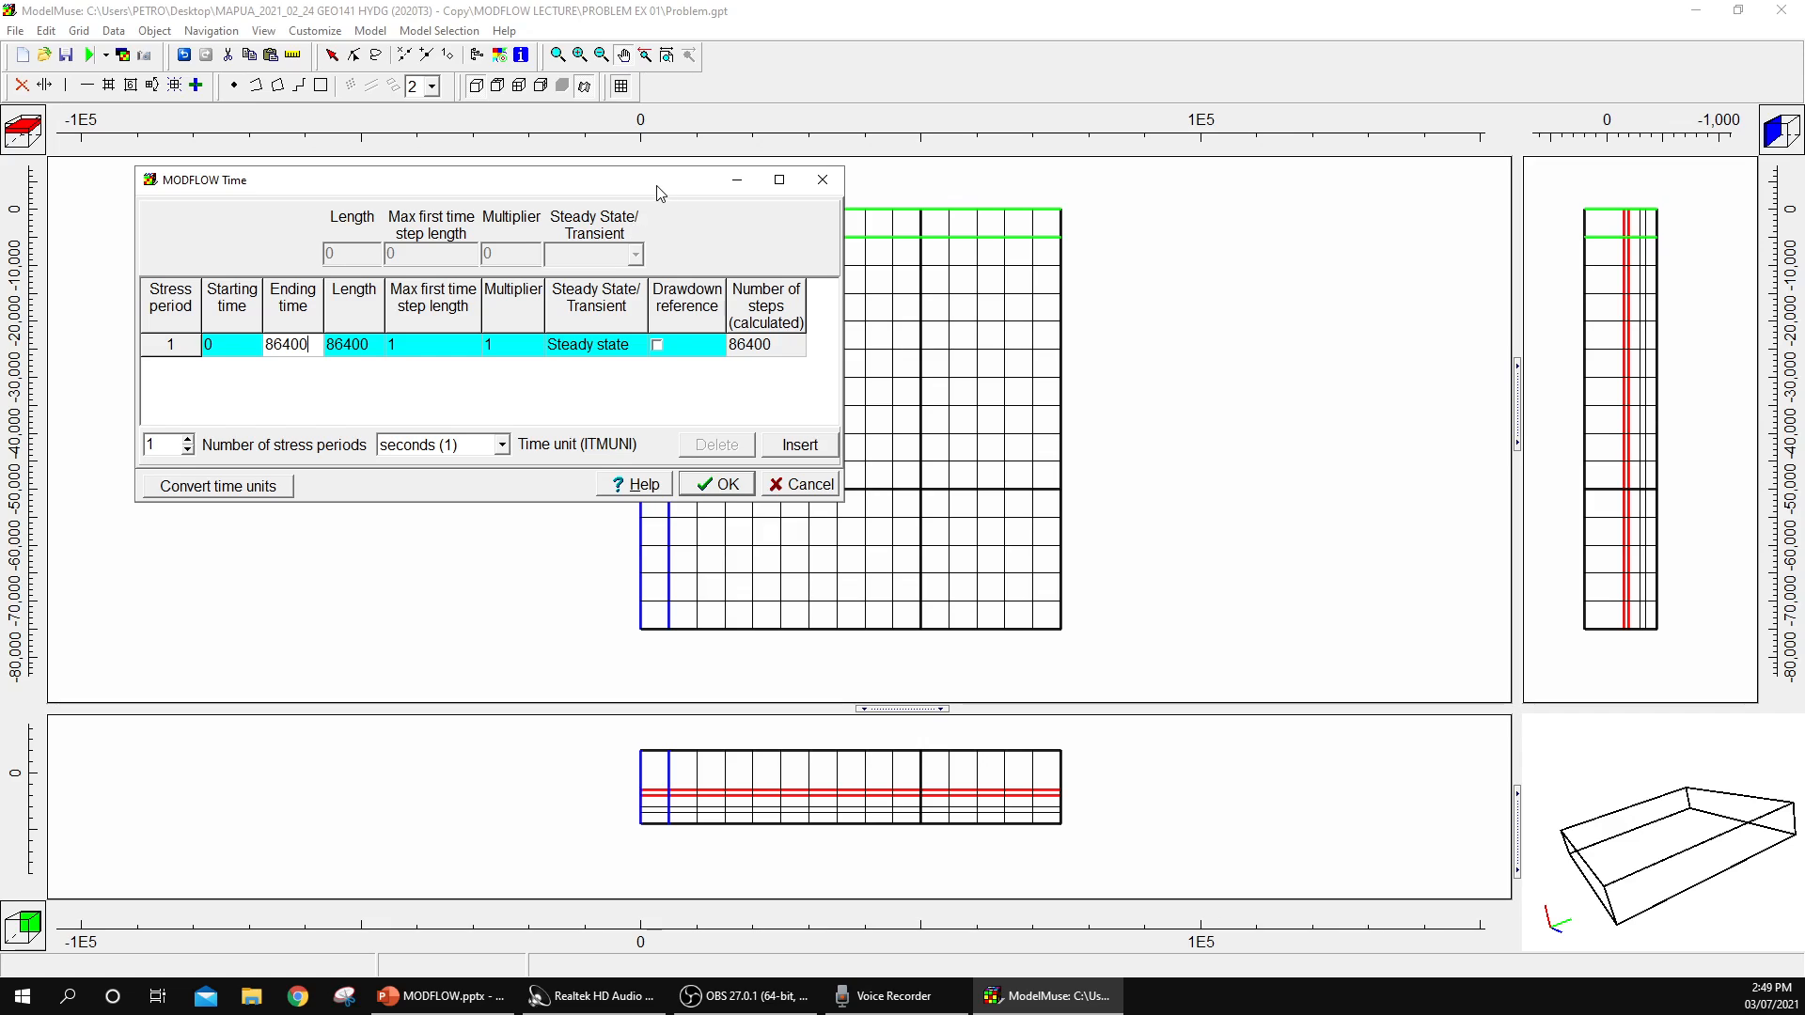
left_click_drag(658, 180, 688, 181)
left_click(435, 355)
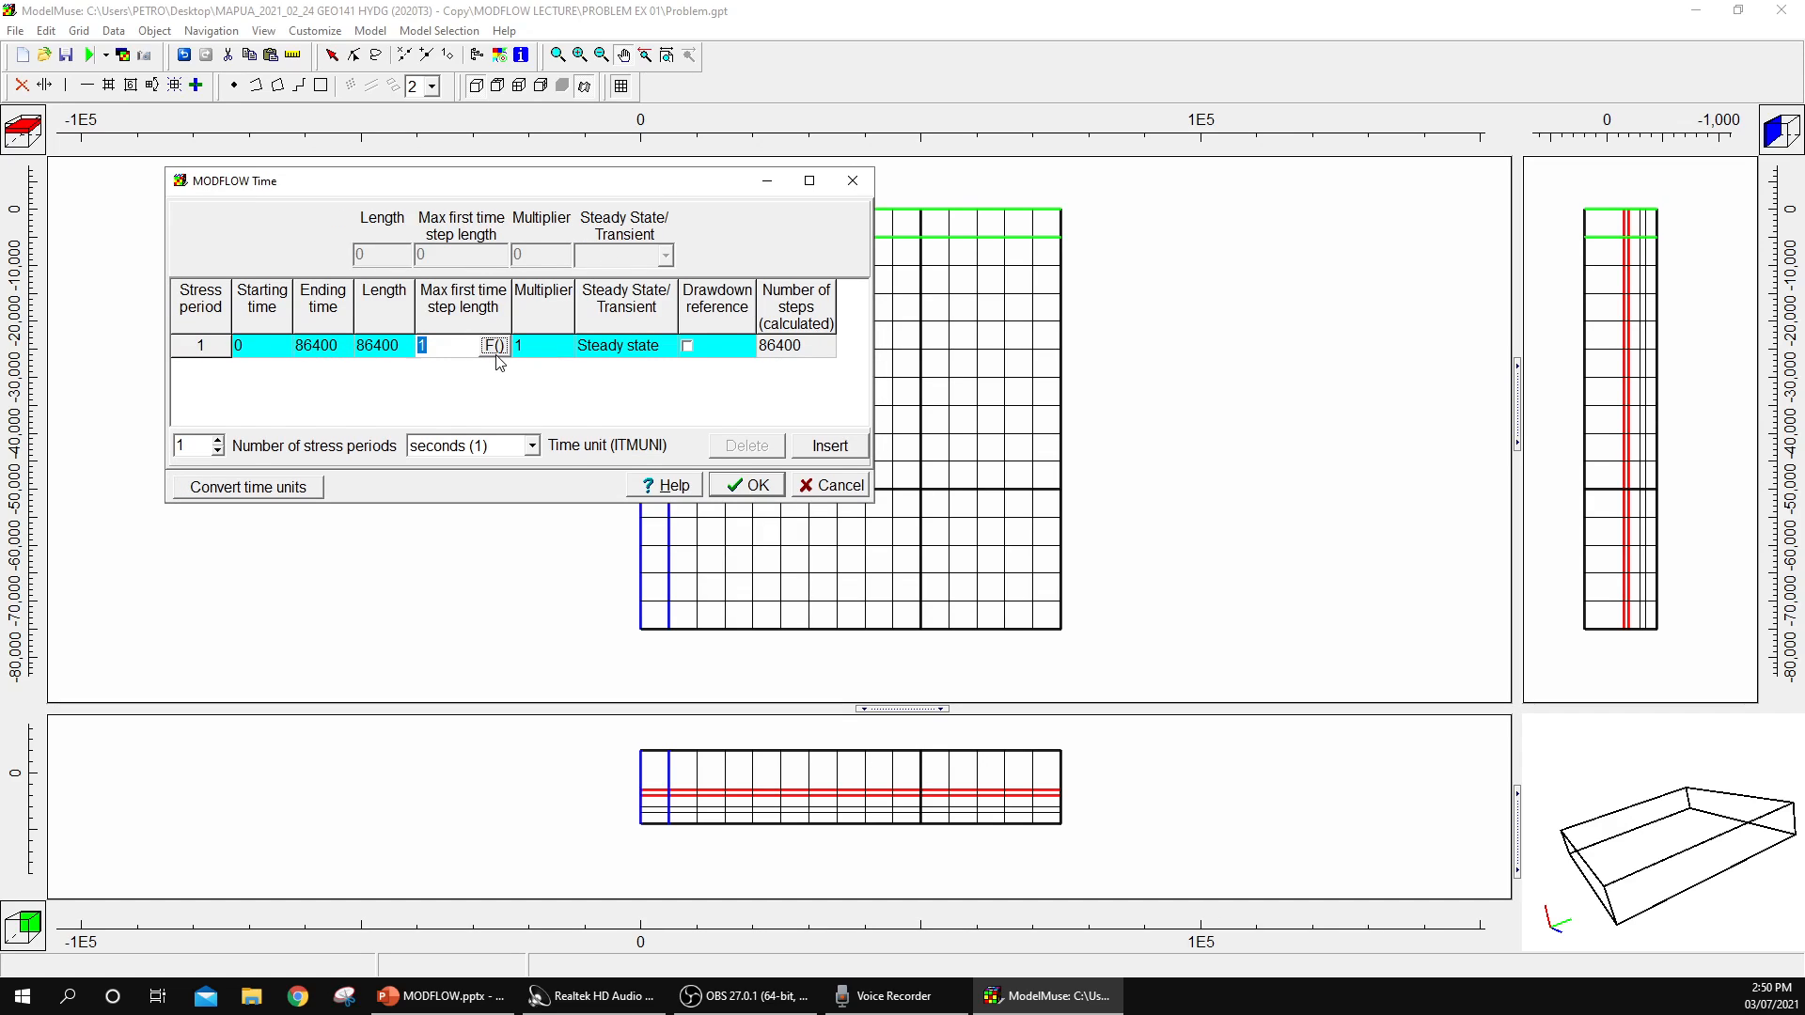
left_click(493, 346)
left_click_drag(904, 408, 1063, 331)
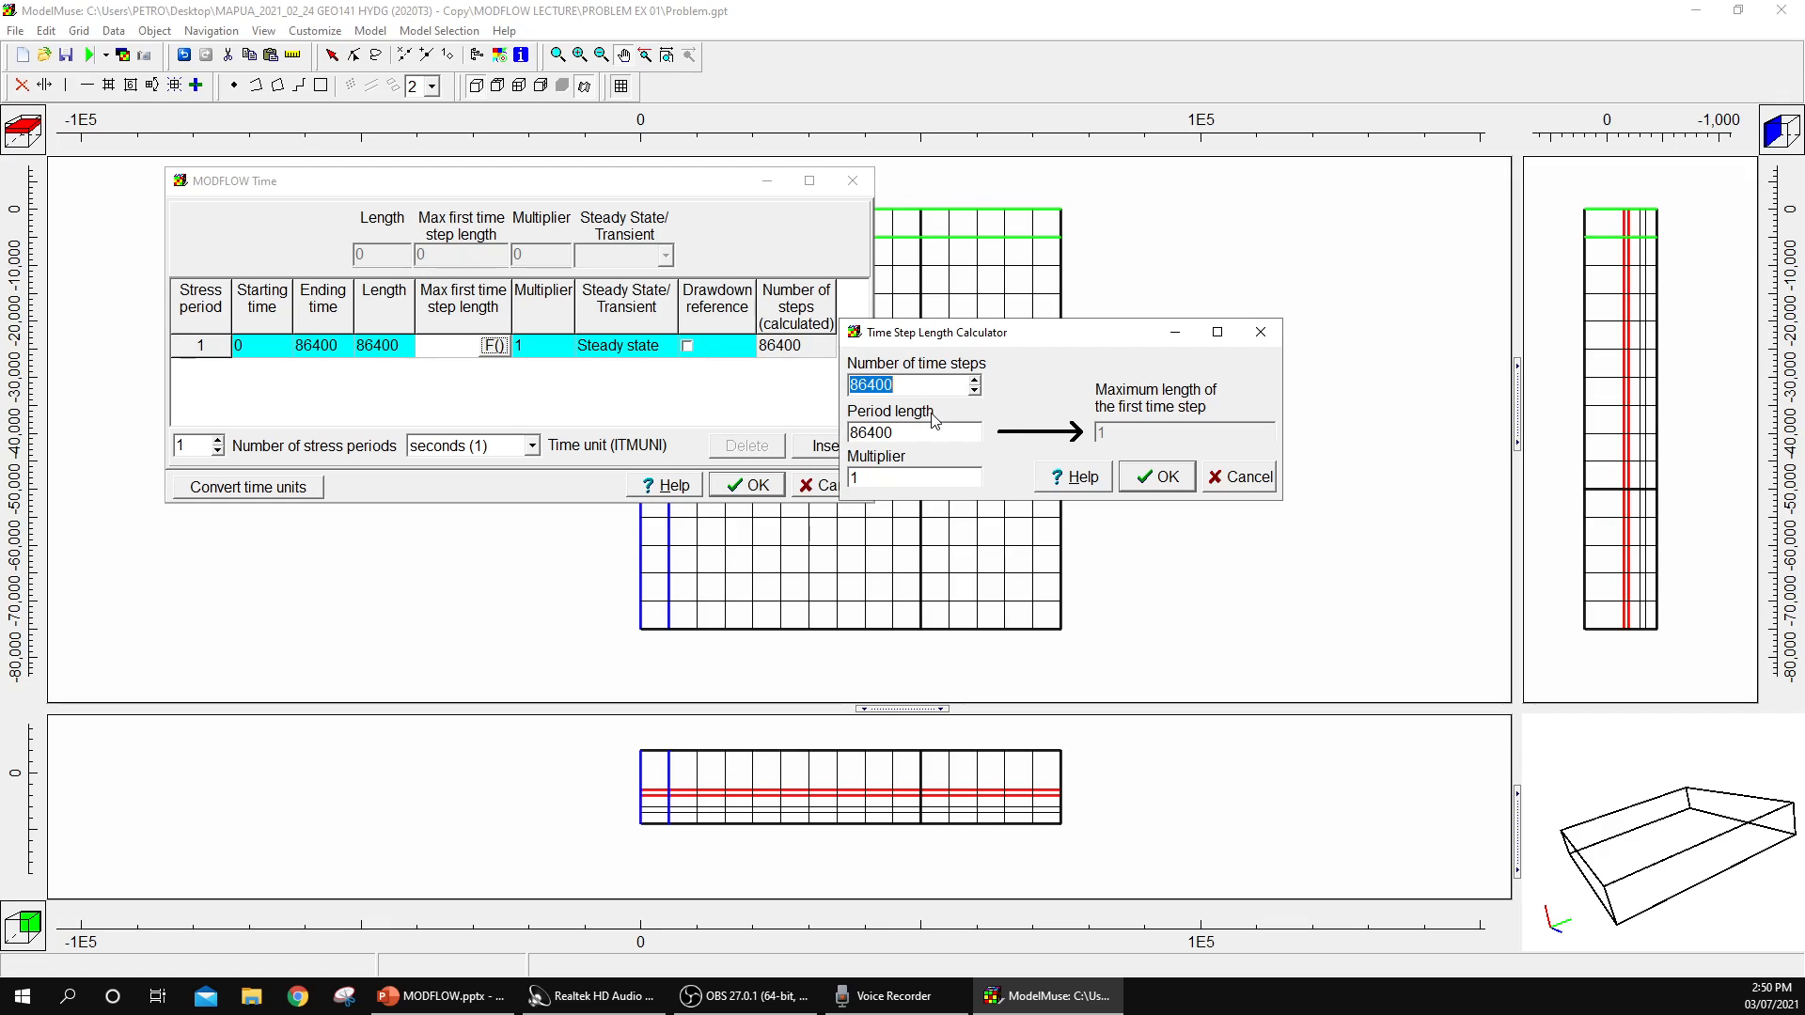
left_click(937, 384)
left_click_drag(939, 384, 687, 344)
type("1")
left_click(1239, 476)
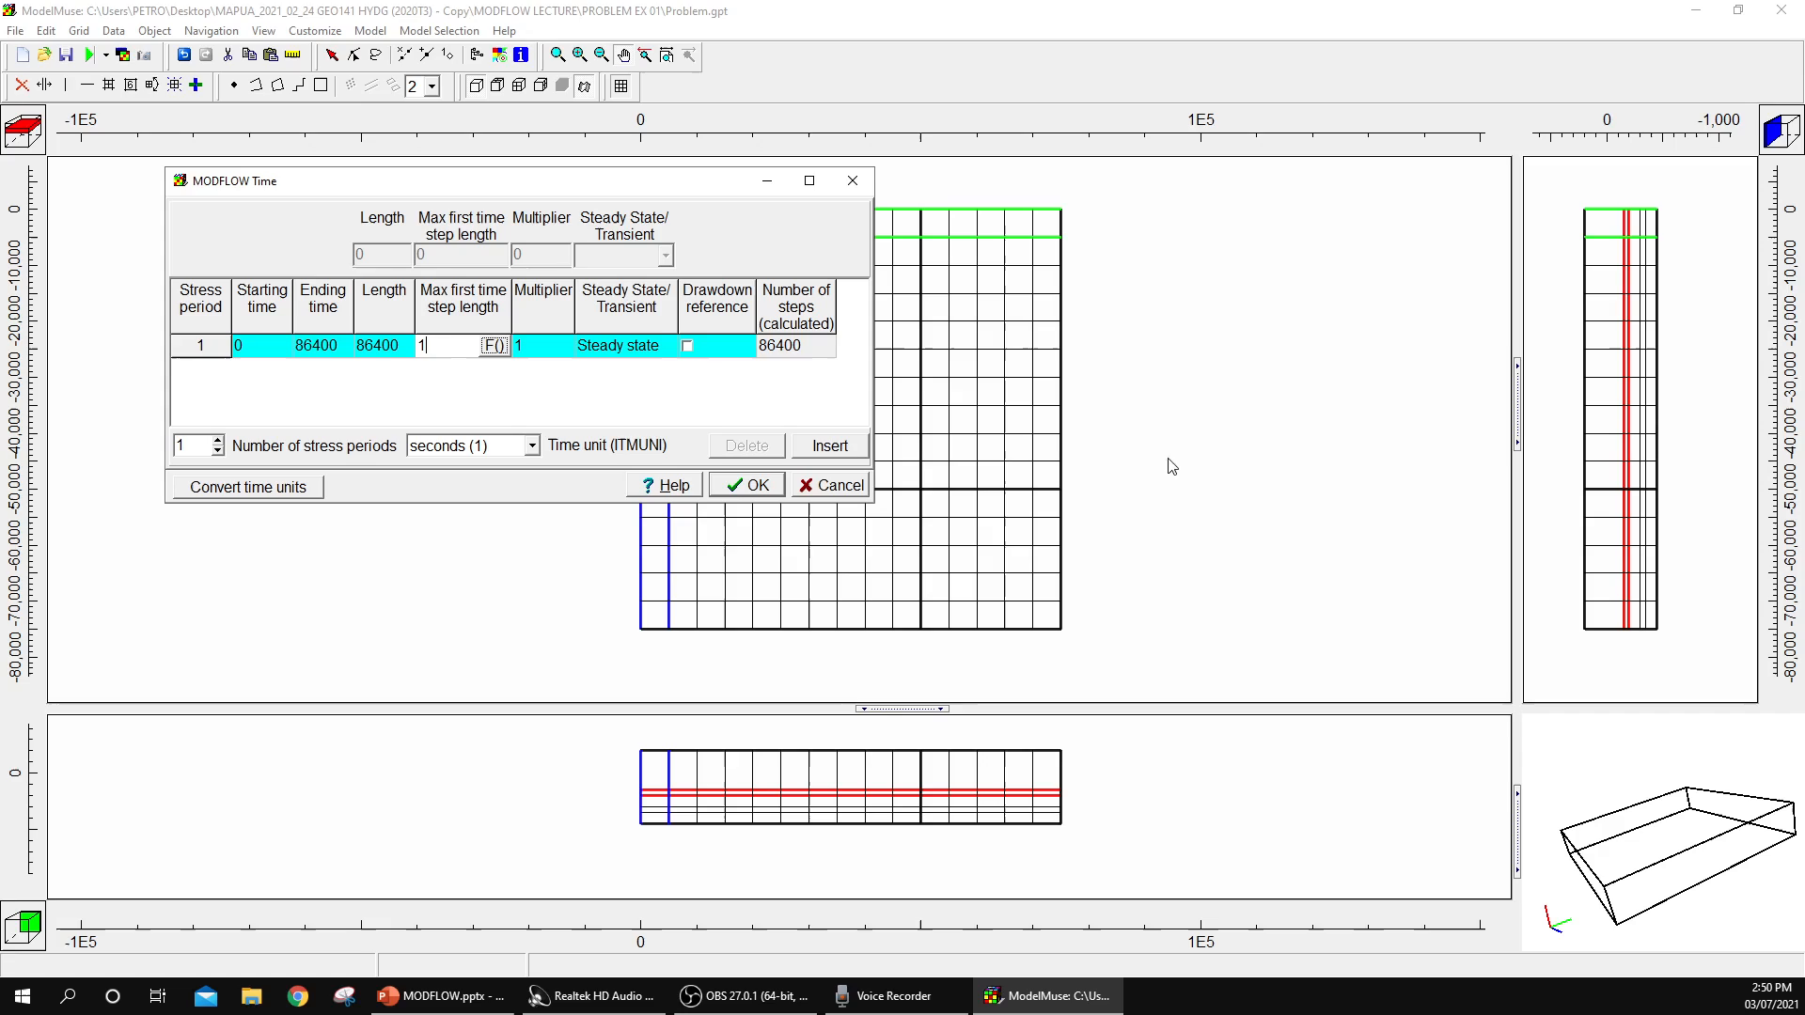
Step: Calculate the maximum first time step length for 1 time step, keeping period length 86400 and multiplier 1, and apply it to stress period 1
left_click(495, 345)
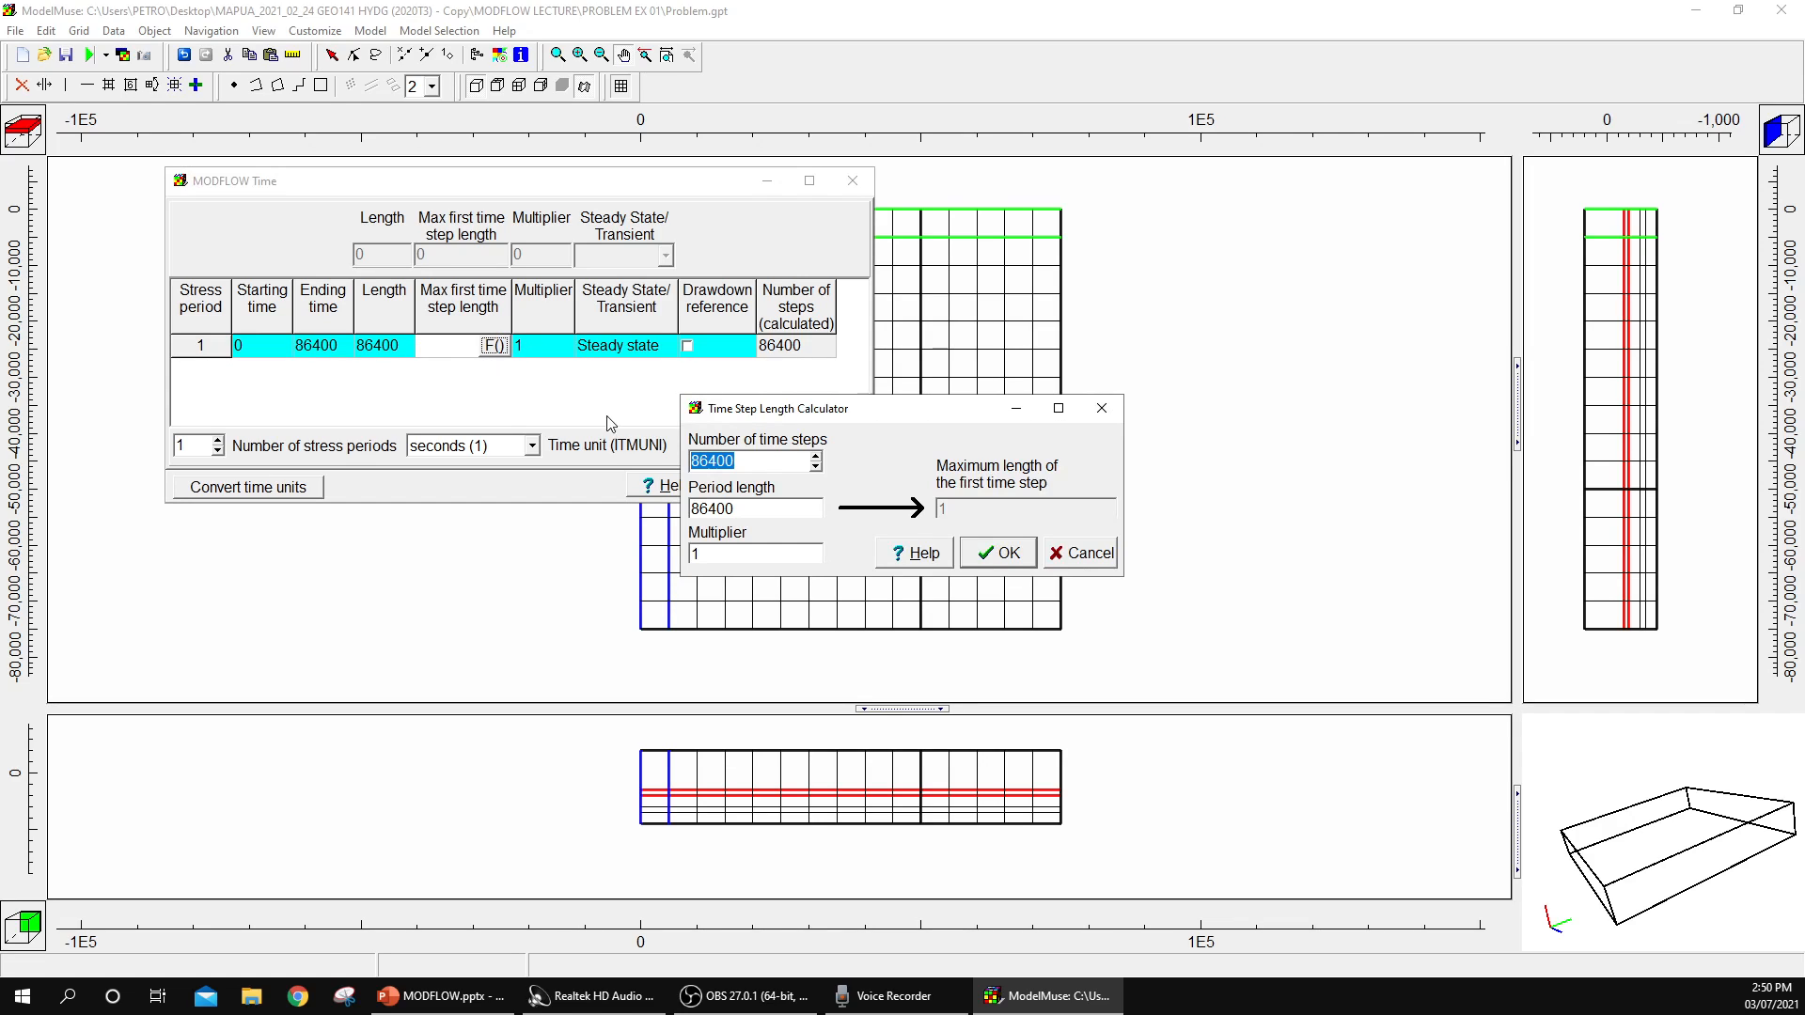
left_click(774, 459)
double_click(774, 460)
type("1")
double_click(774, 510)
left_click(792, 508)
left_click_drag(792, 508, 653, 488)
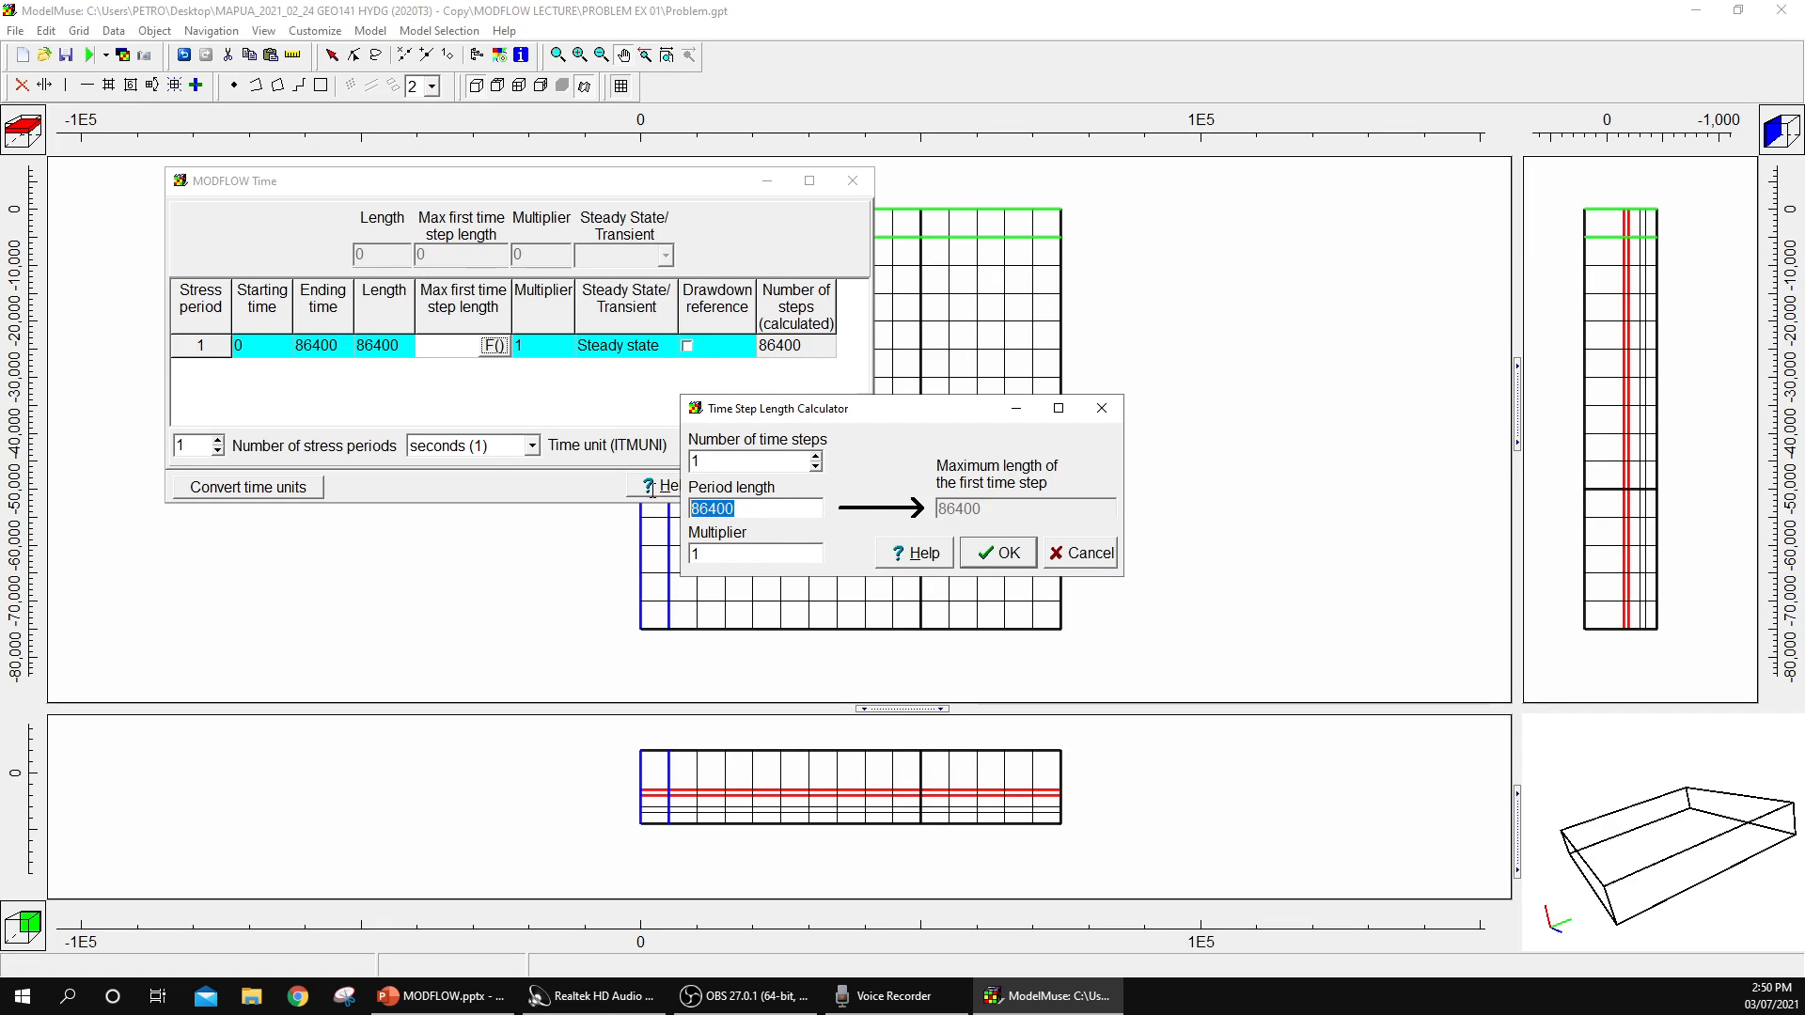
double_click(762, 552)
double_click(769, 513)
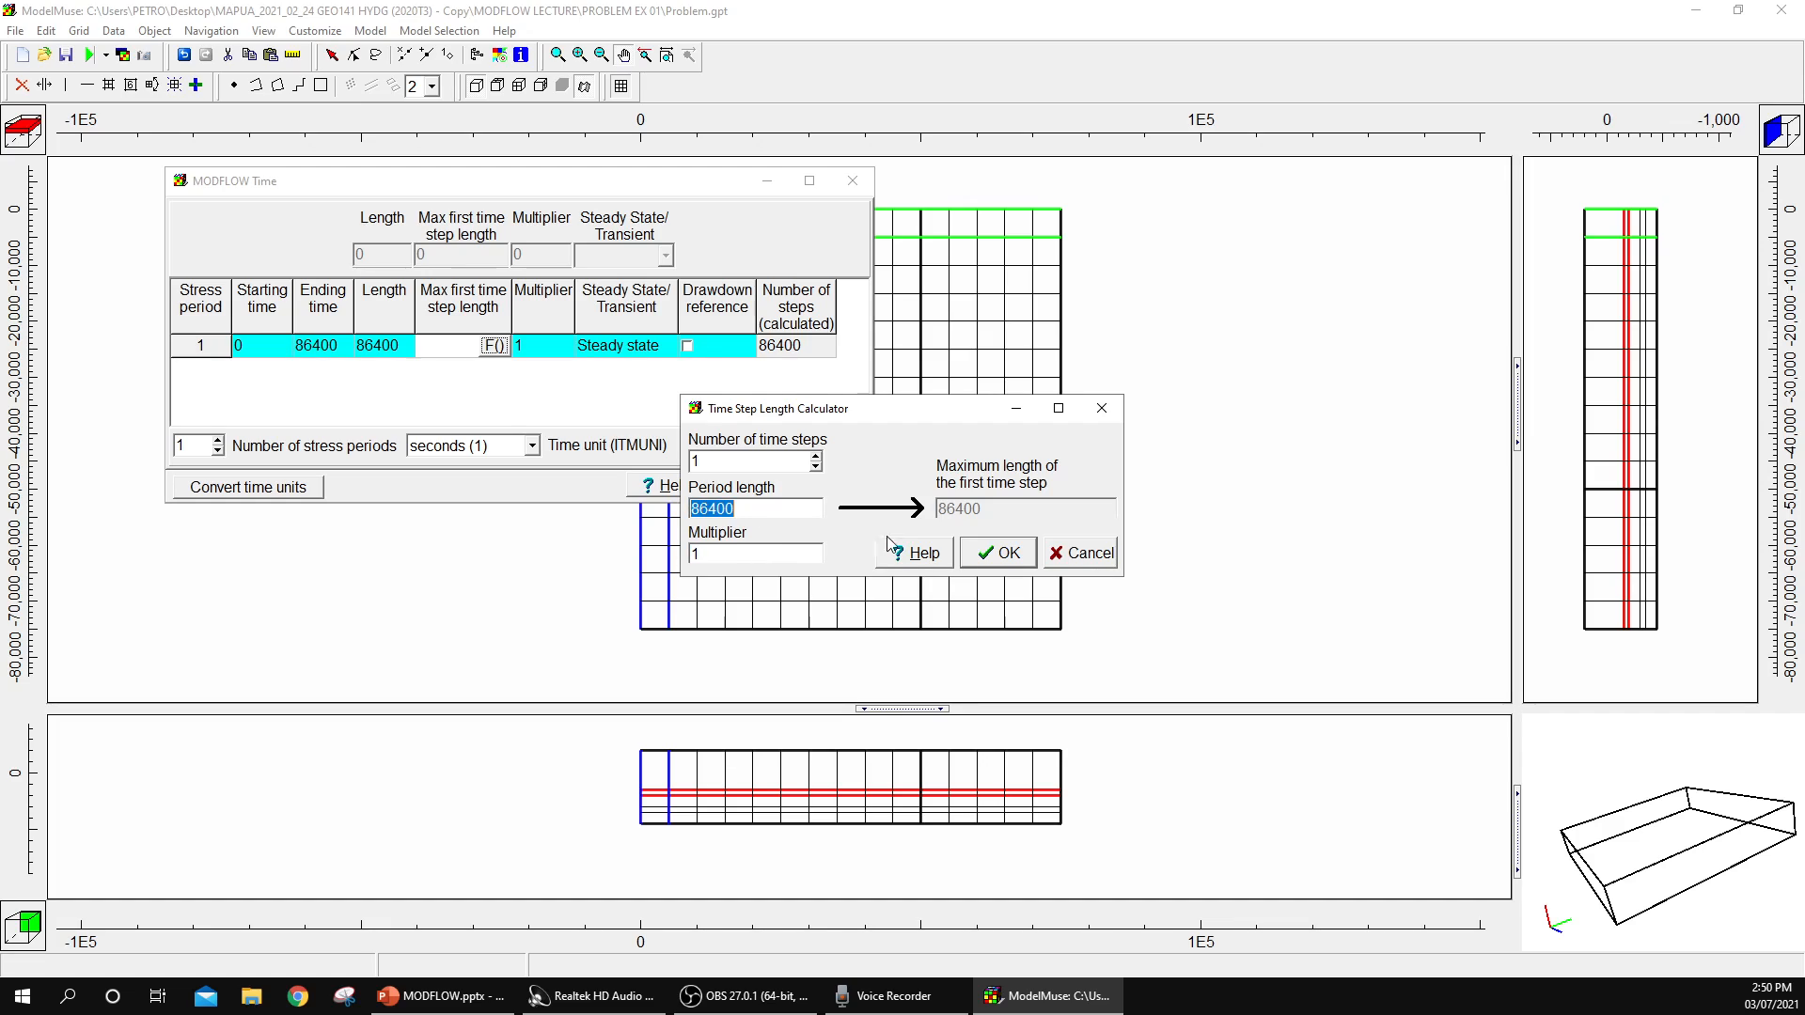
left_click(999, 558)
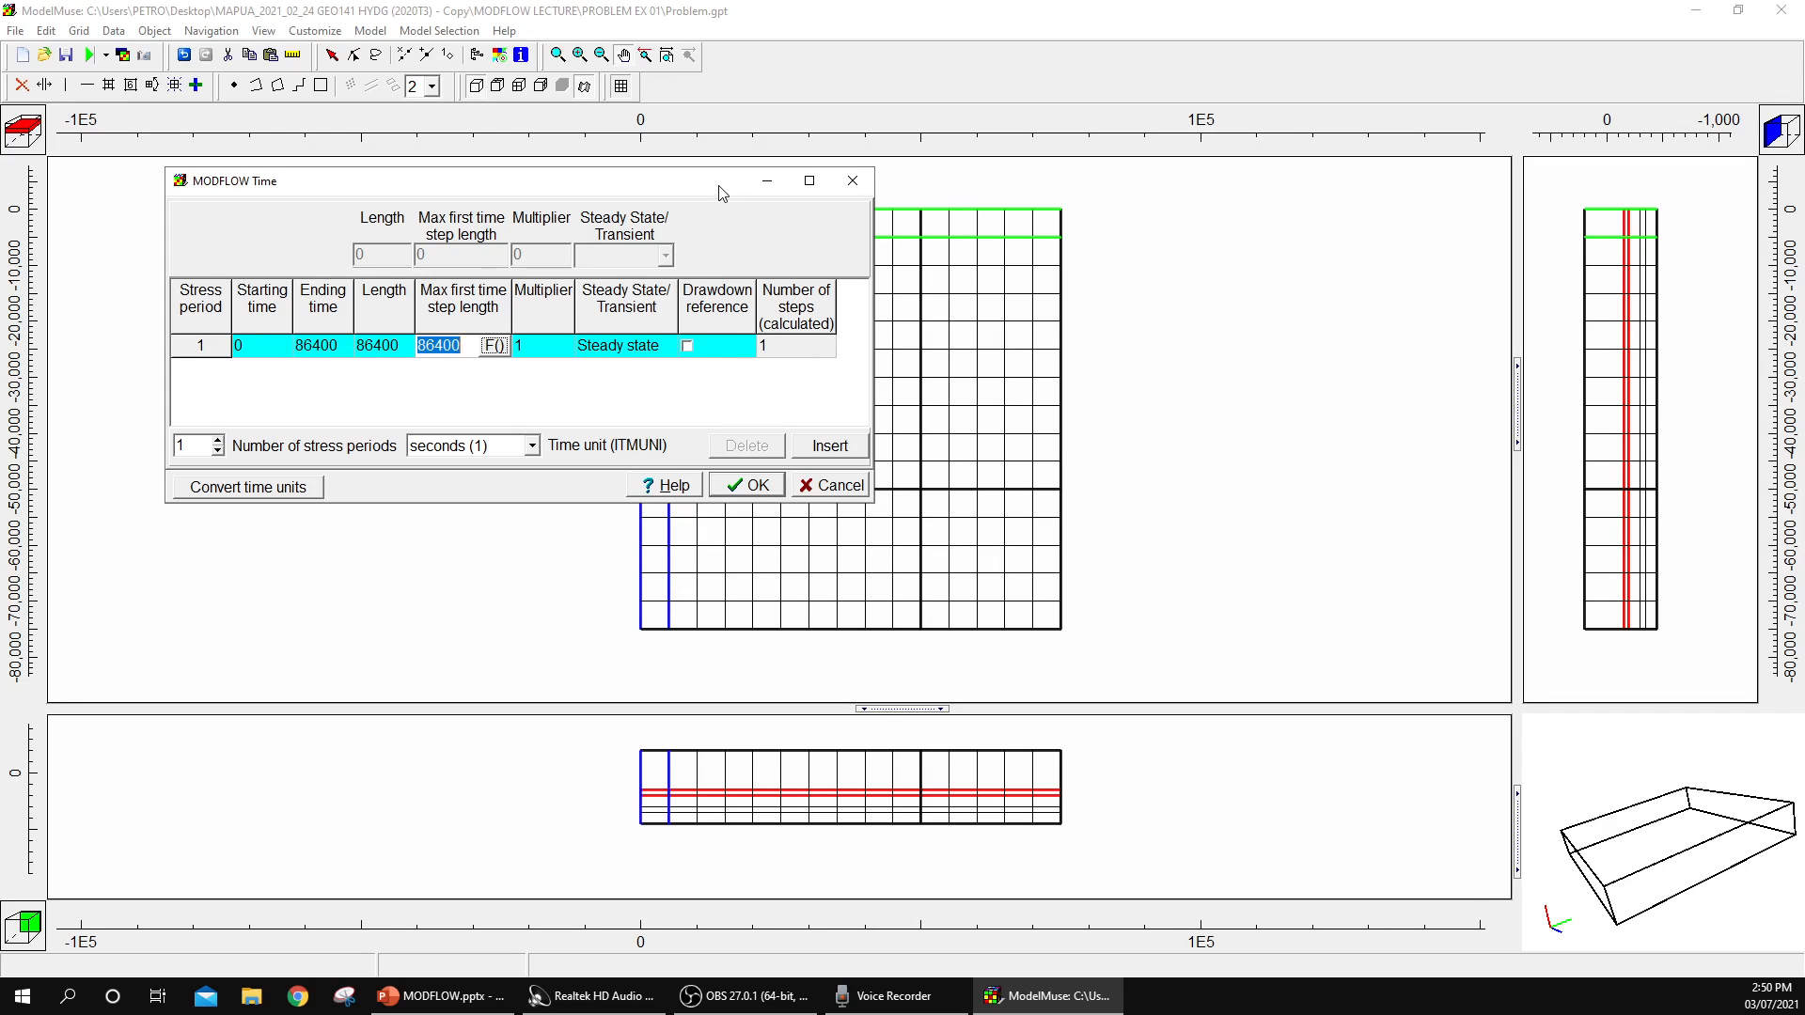
Step: Change the model's time unit to days (4) and acknowledge the units notice
left_click_drag(722, 192, 810, 191)
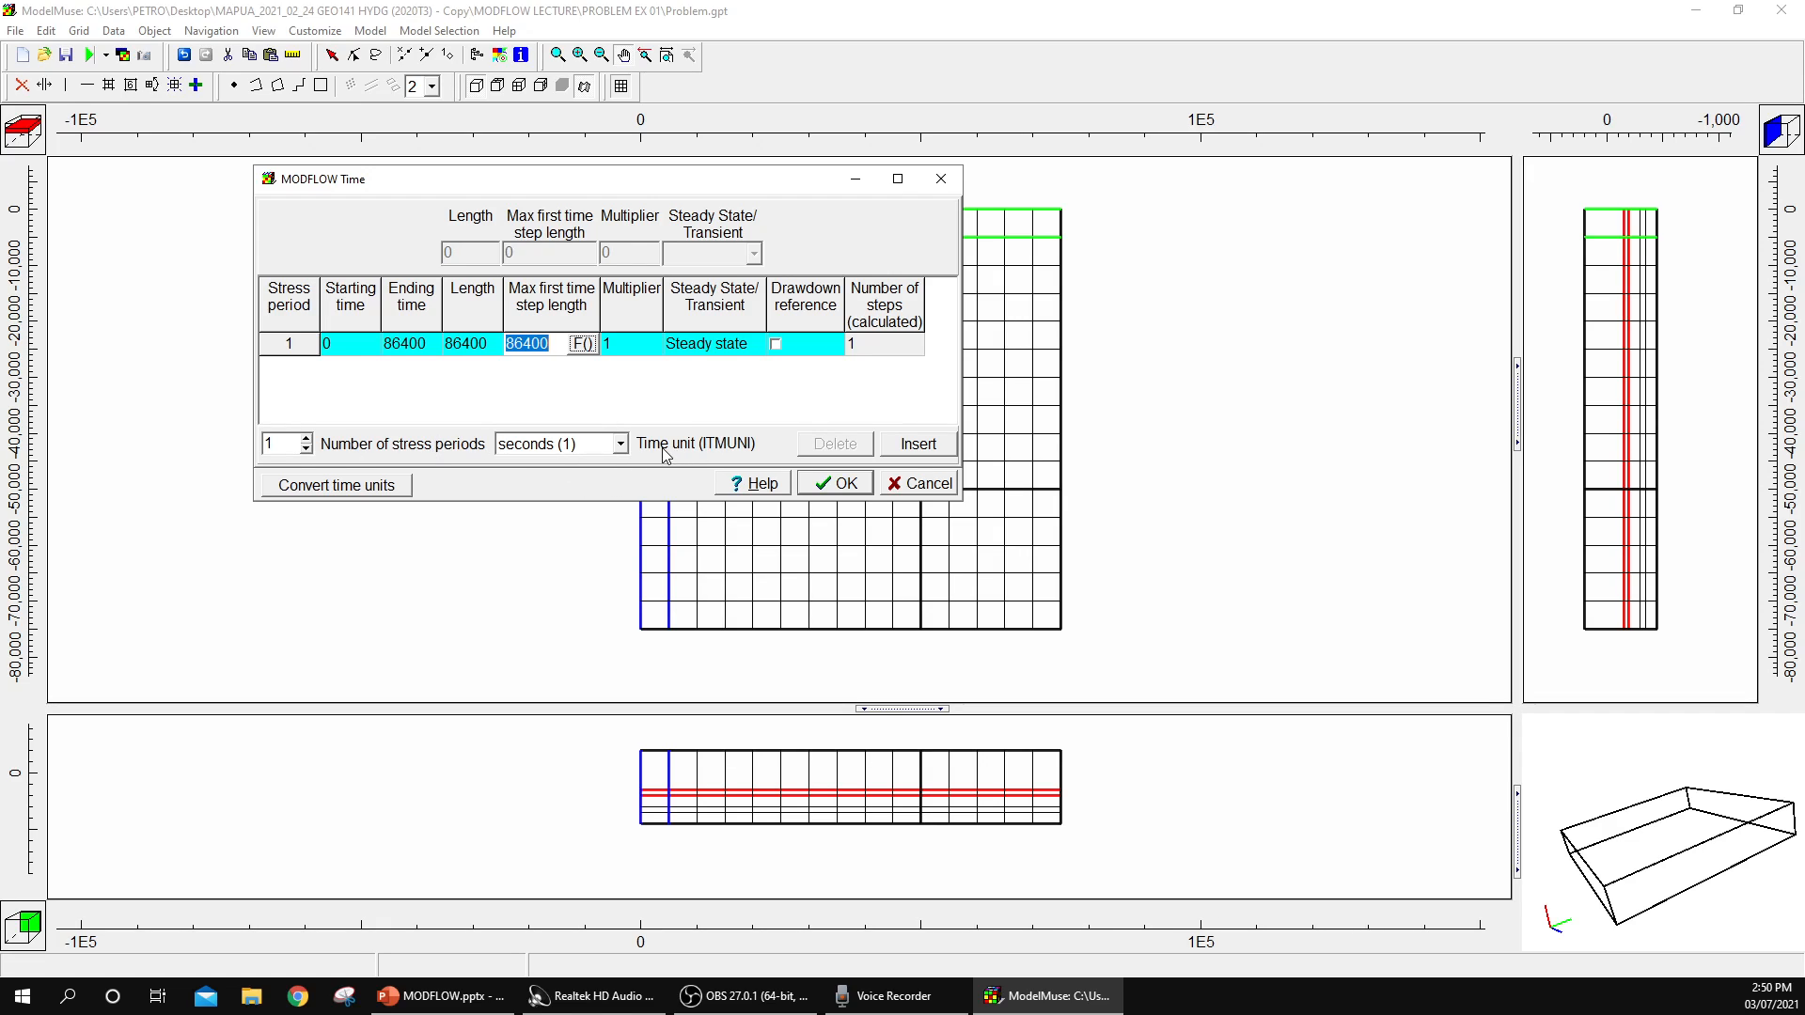
left_click(619, 445)
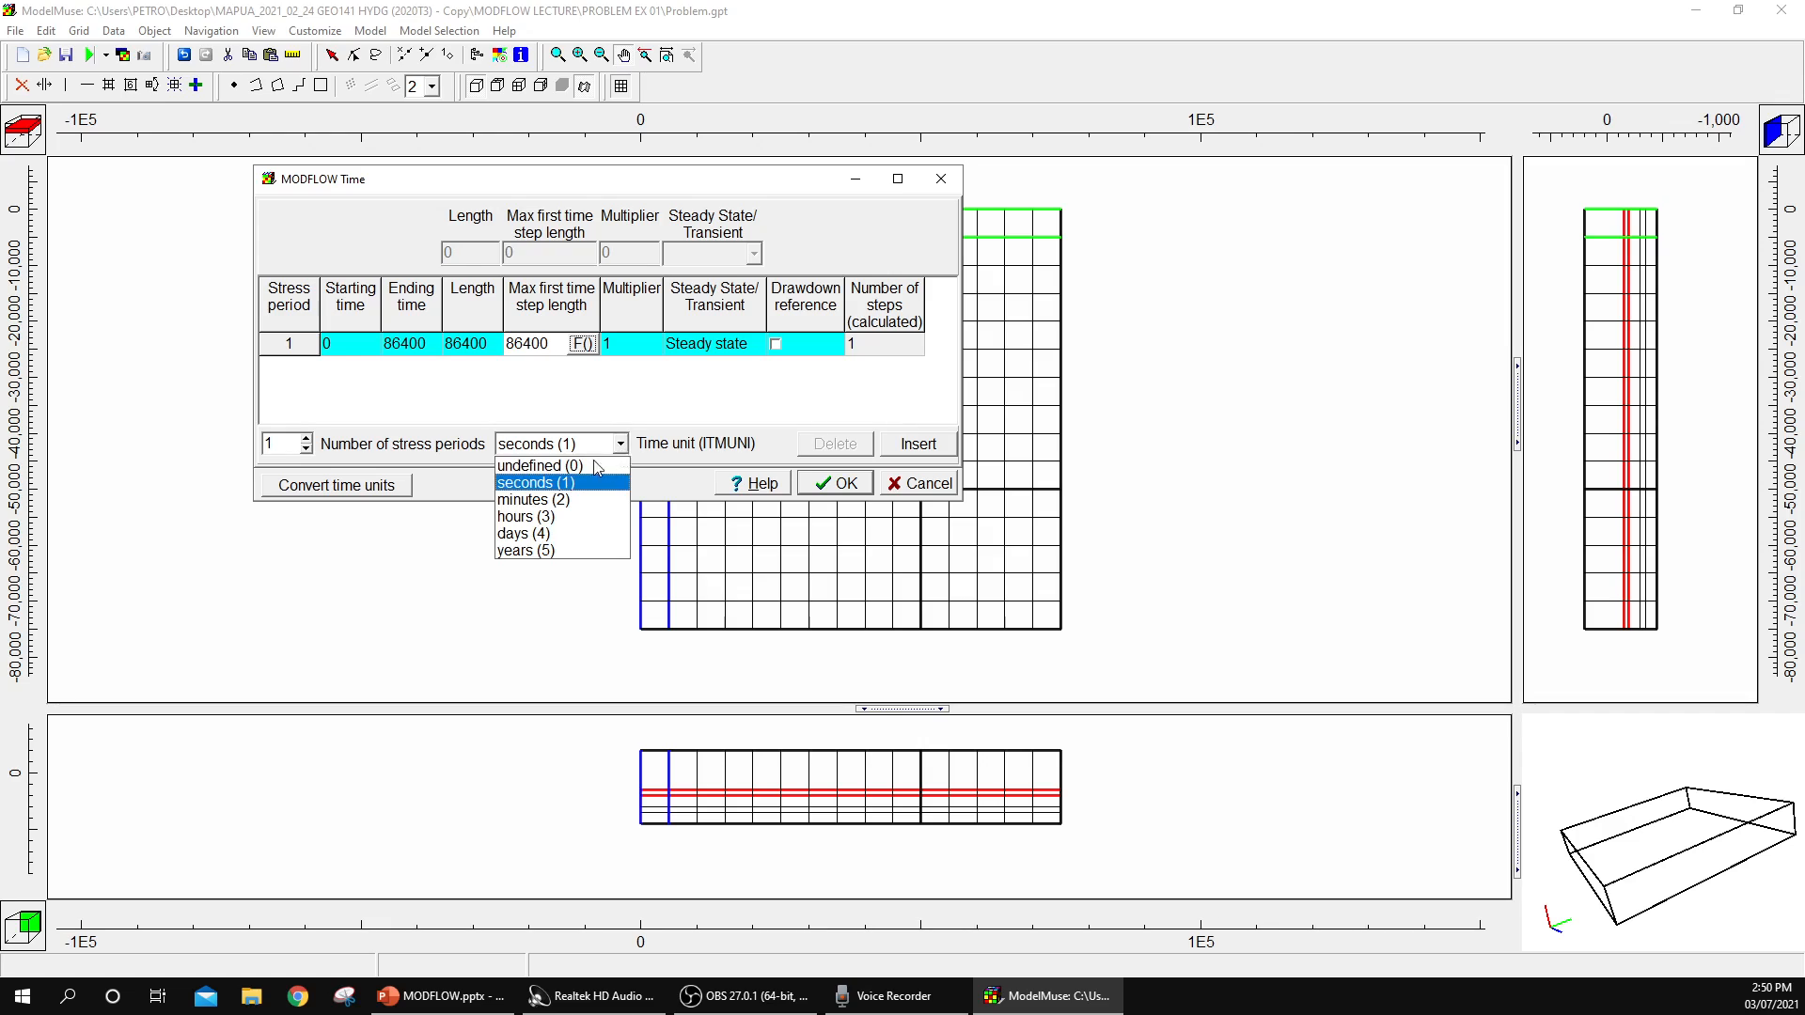
left_click(580, 534)
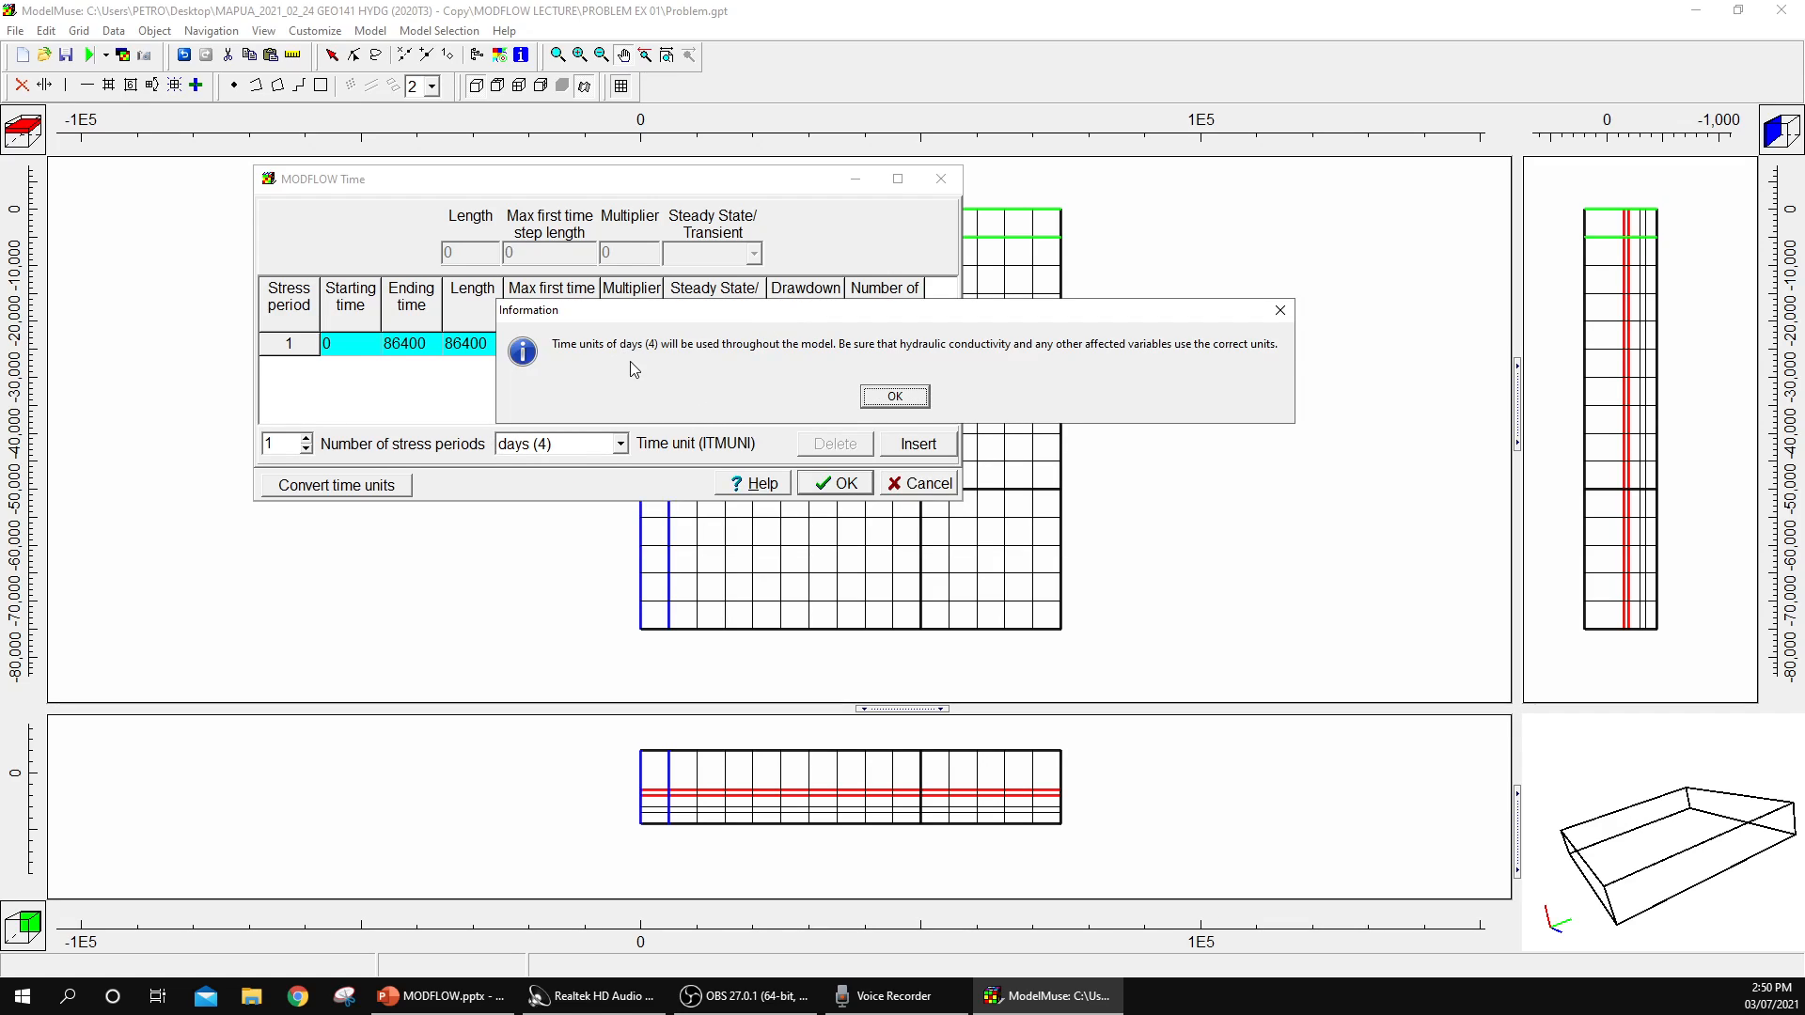
left_click(888, 398)
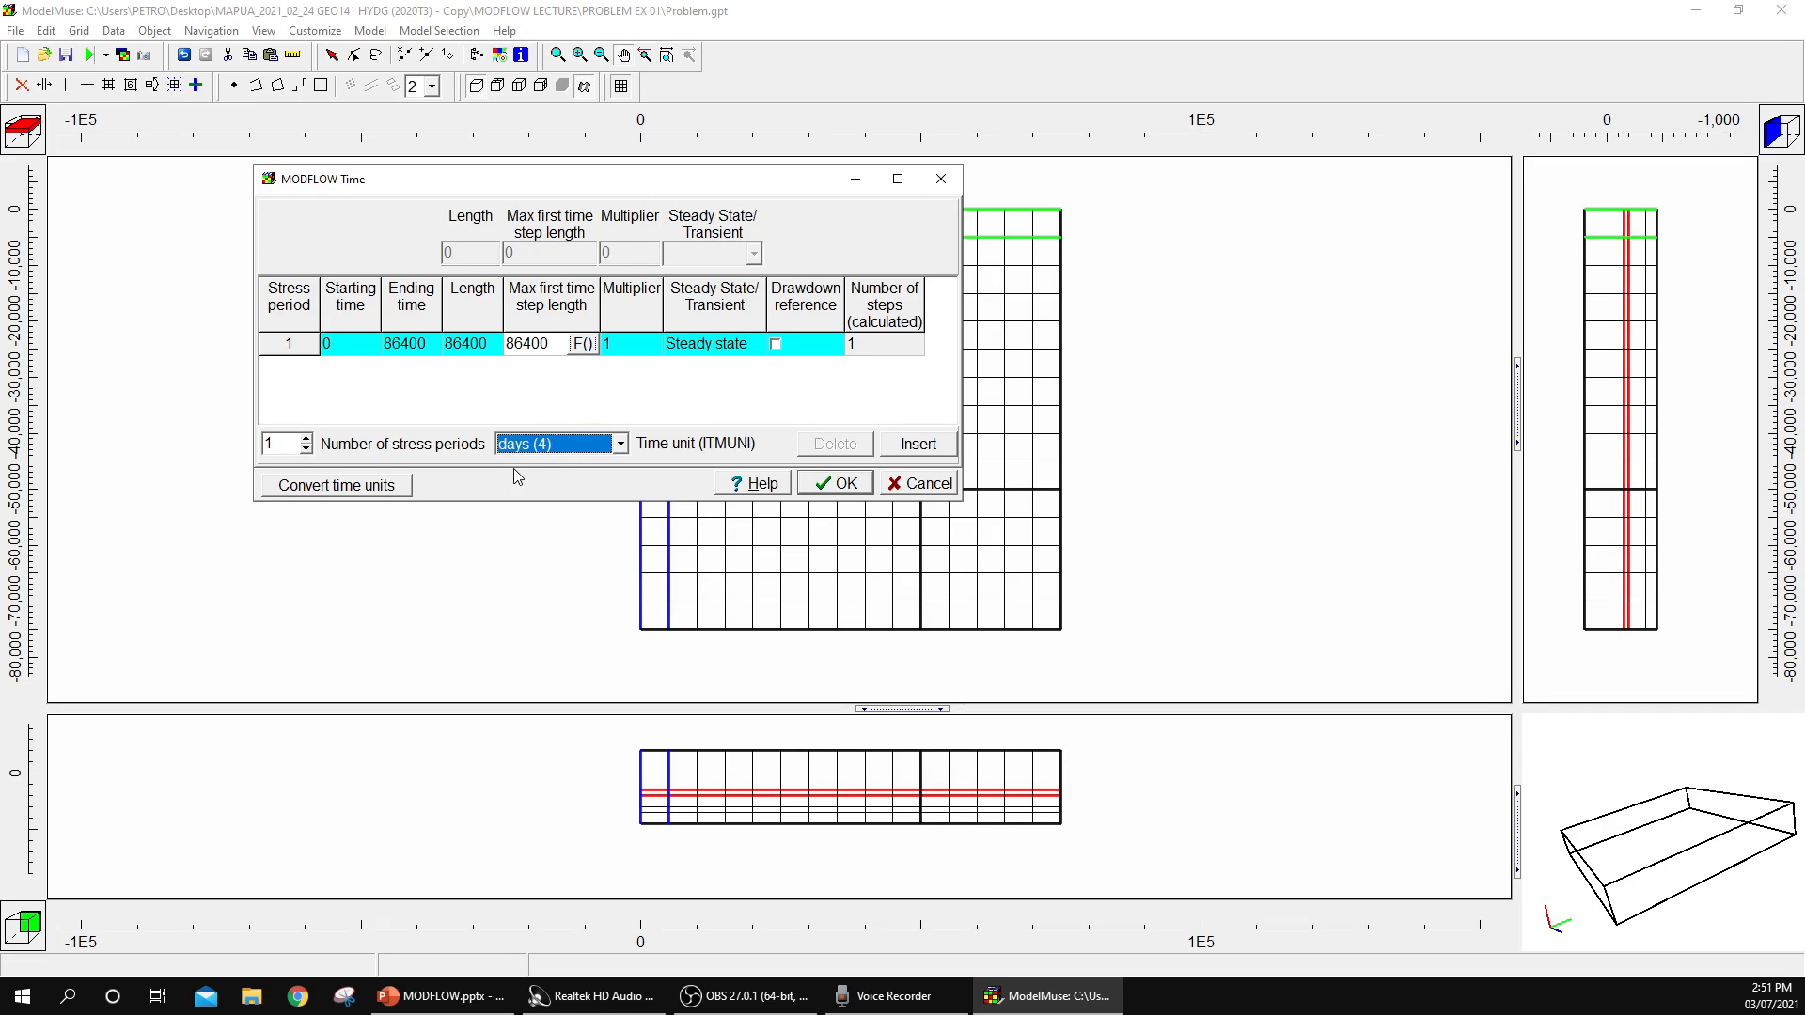
Step: Set the time unit back to seconds (1) and accept the MODFLOW Time settings
left_click(621, 444)
left_click(590, 482)
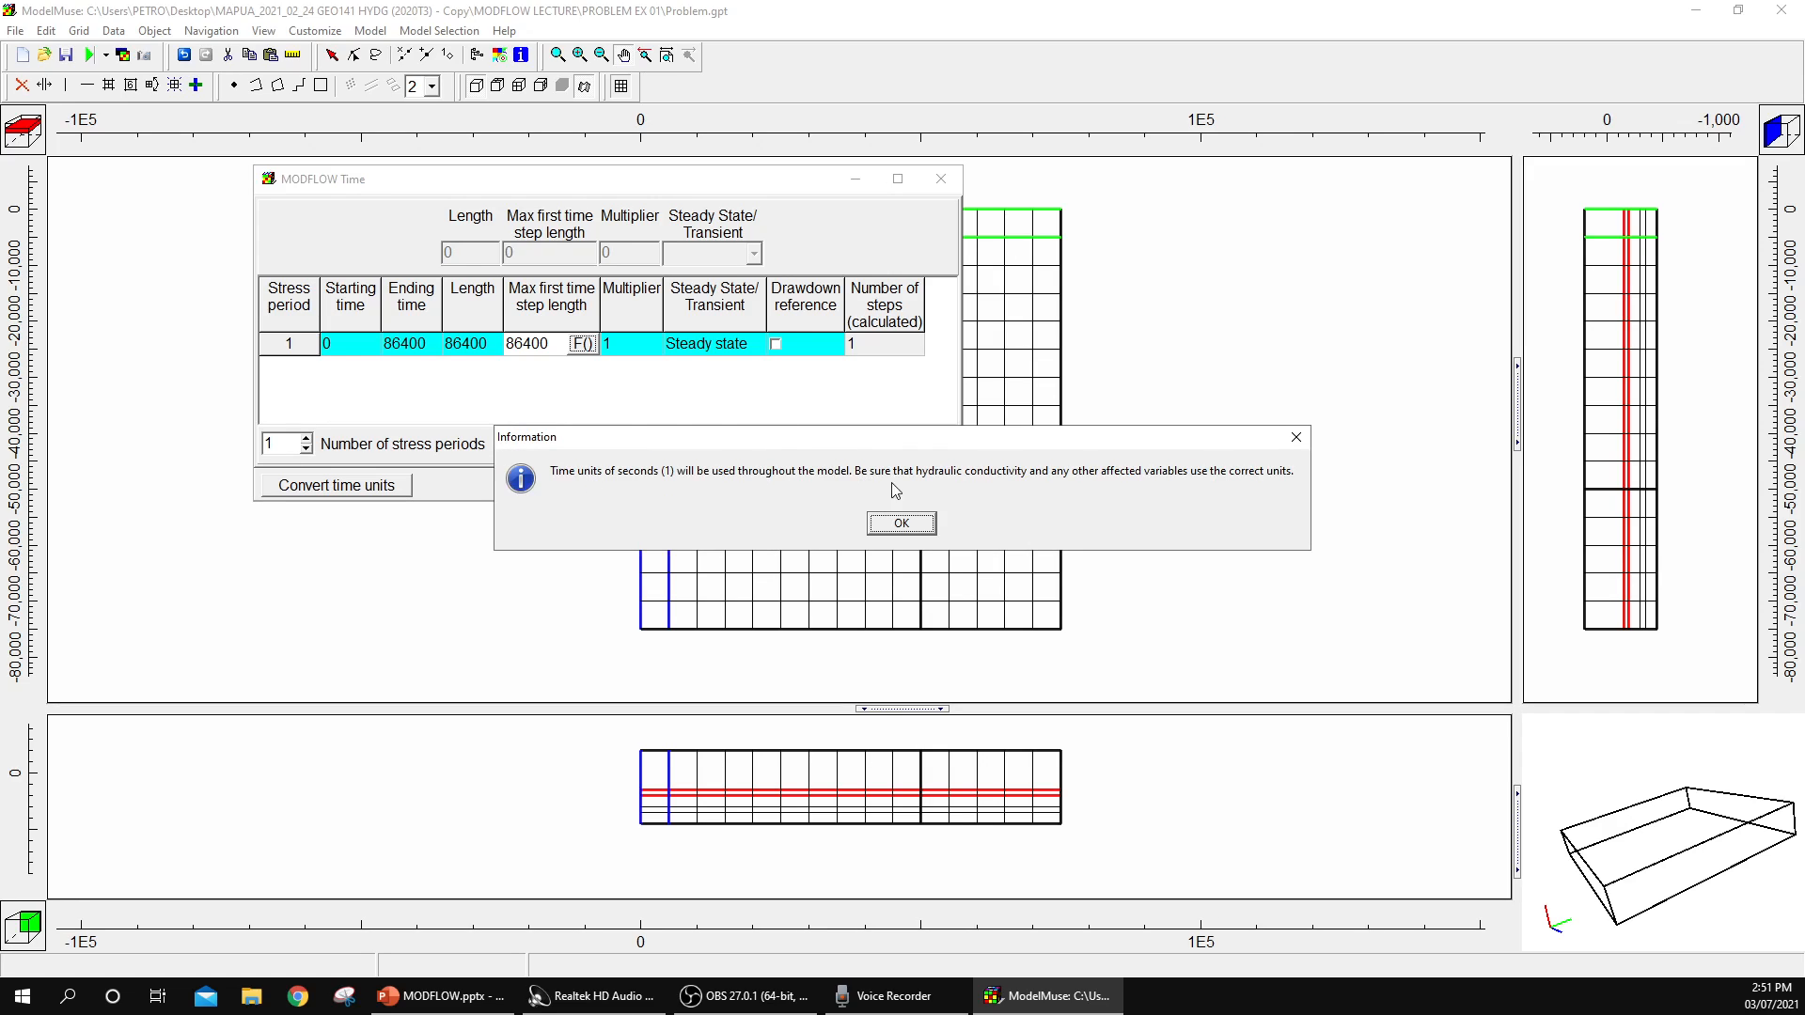
left_click(898, 526)
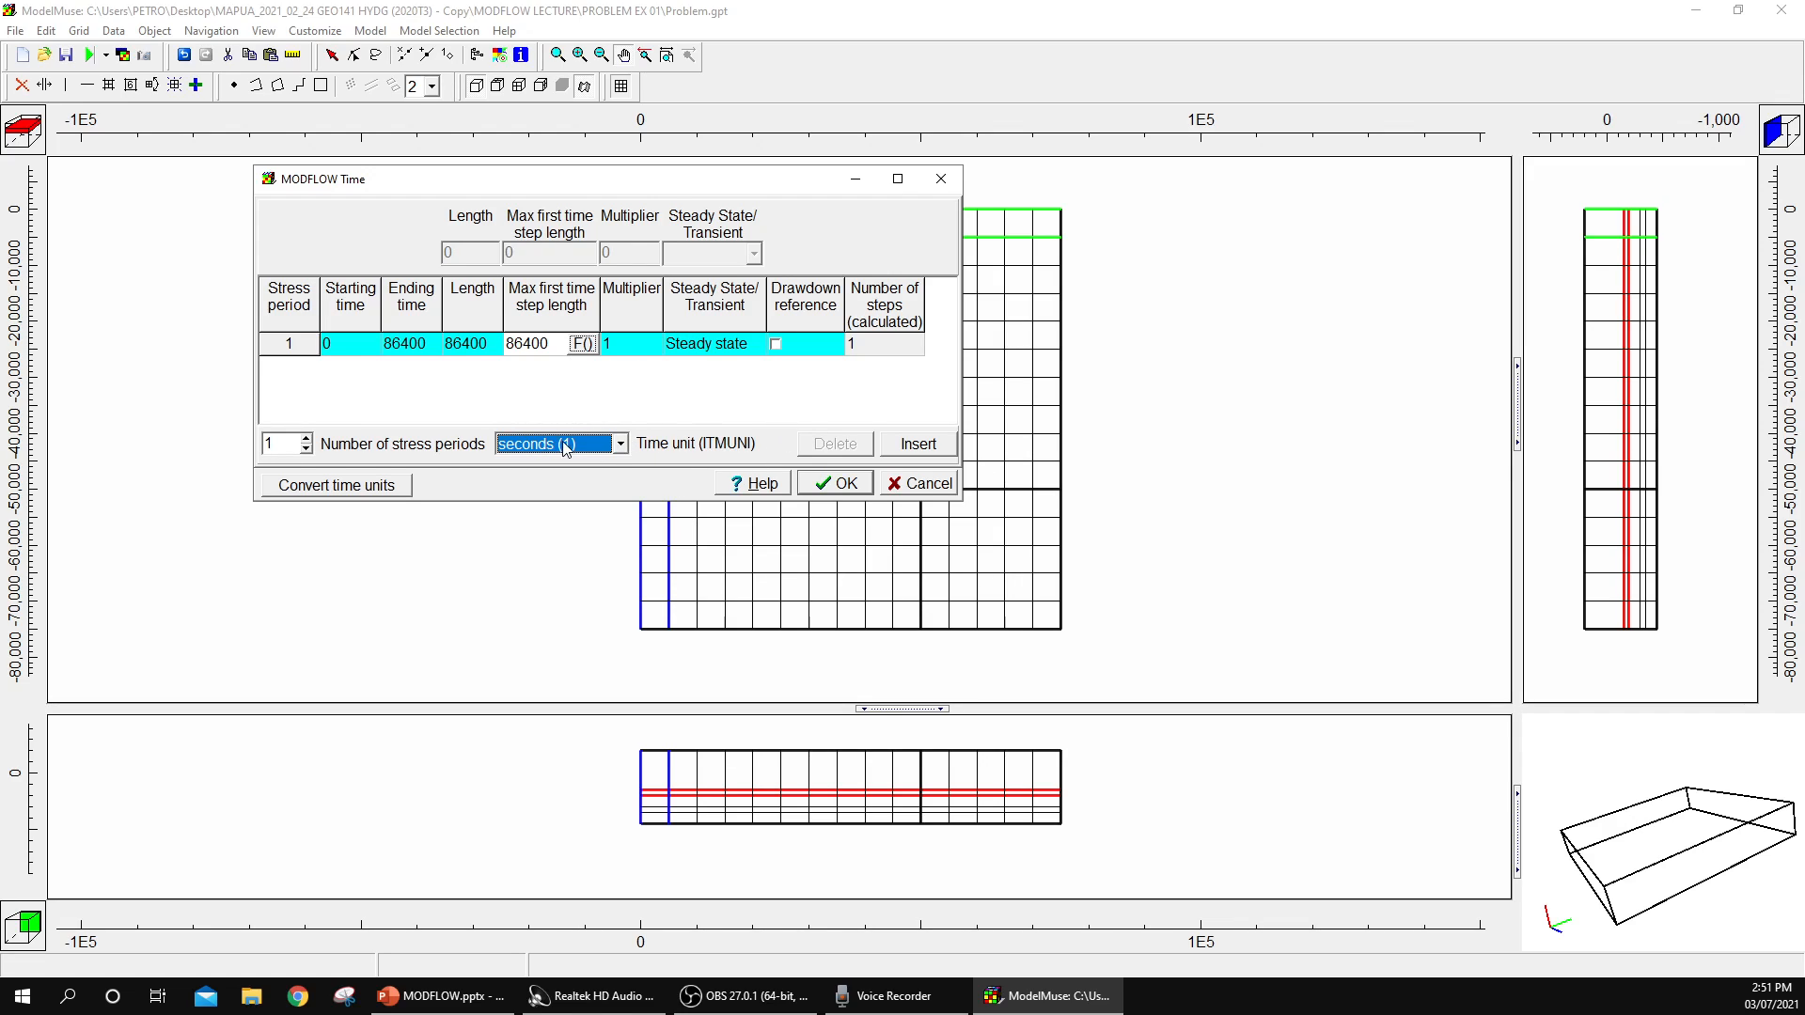
left_click(848, 484)
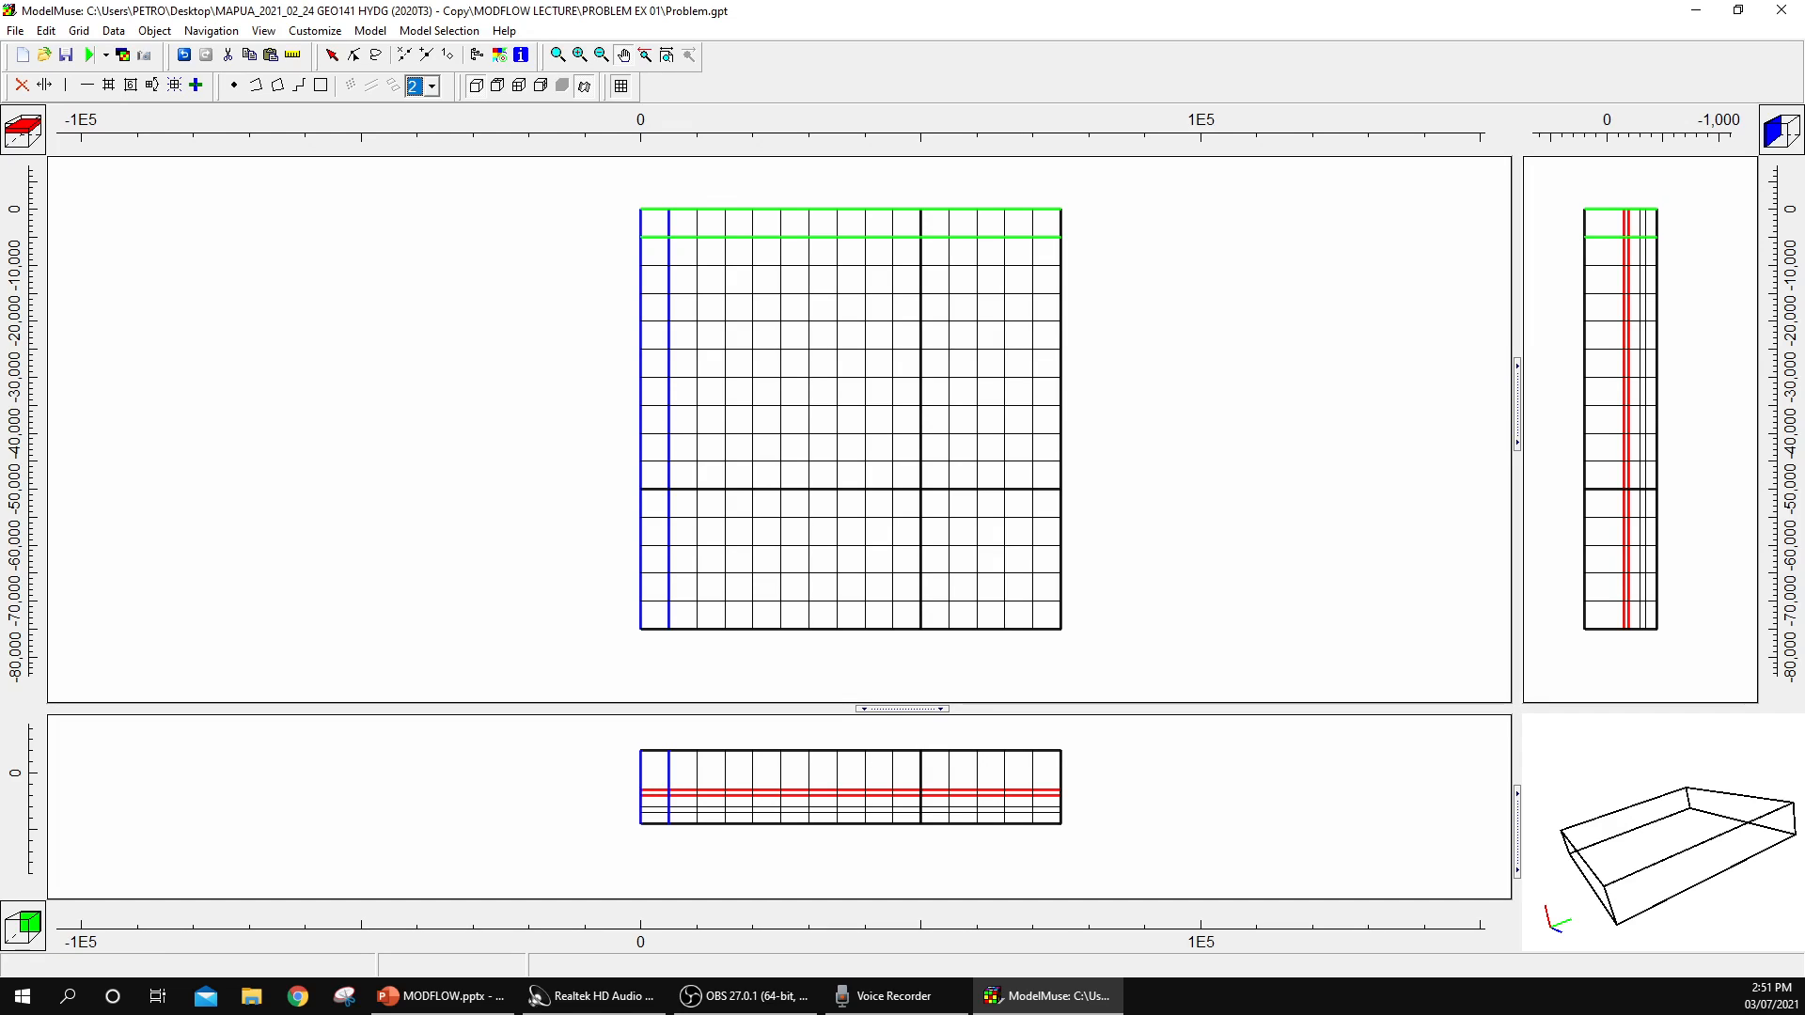
key("alt+Tab")
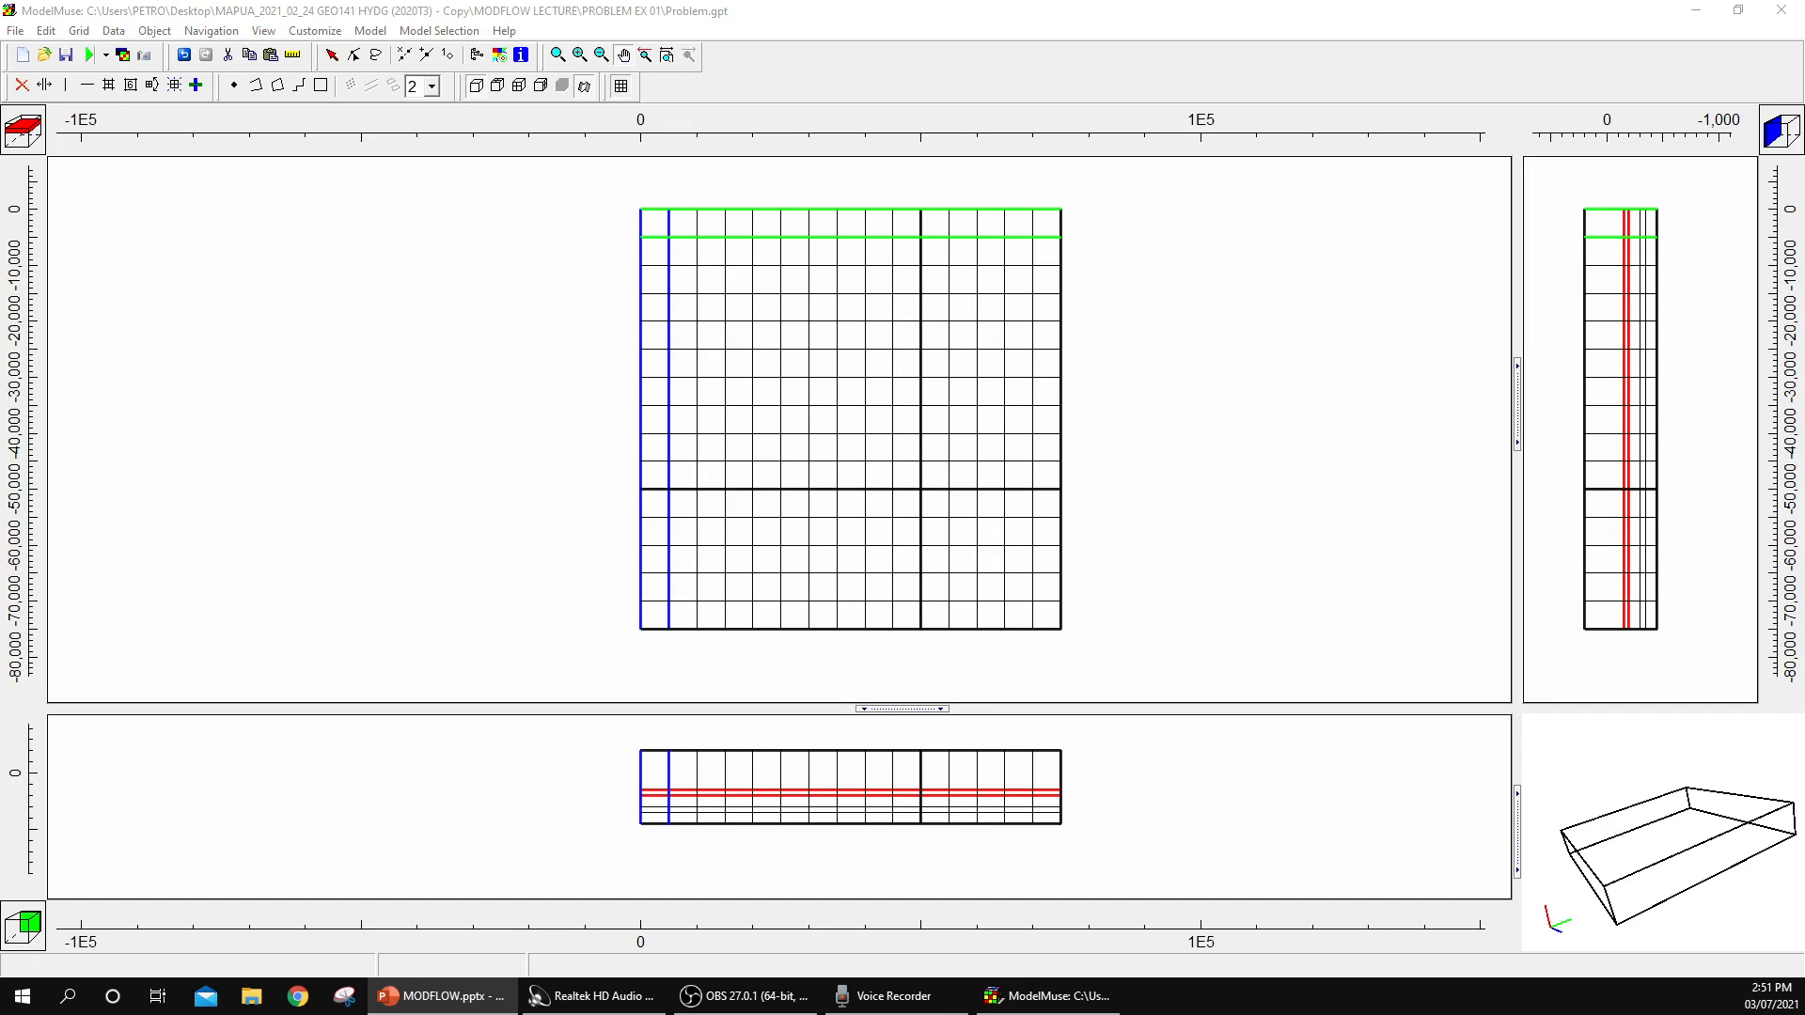
left_click(780, 8)
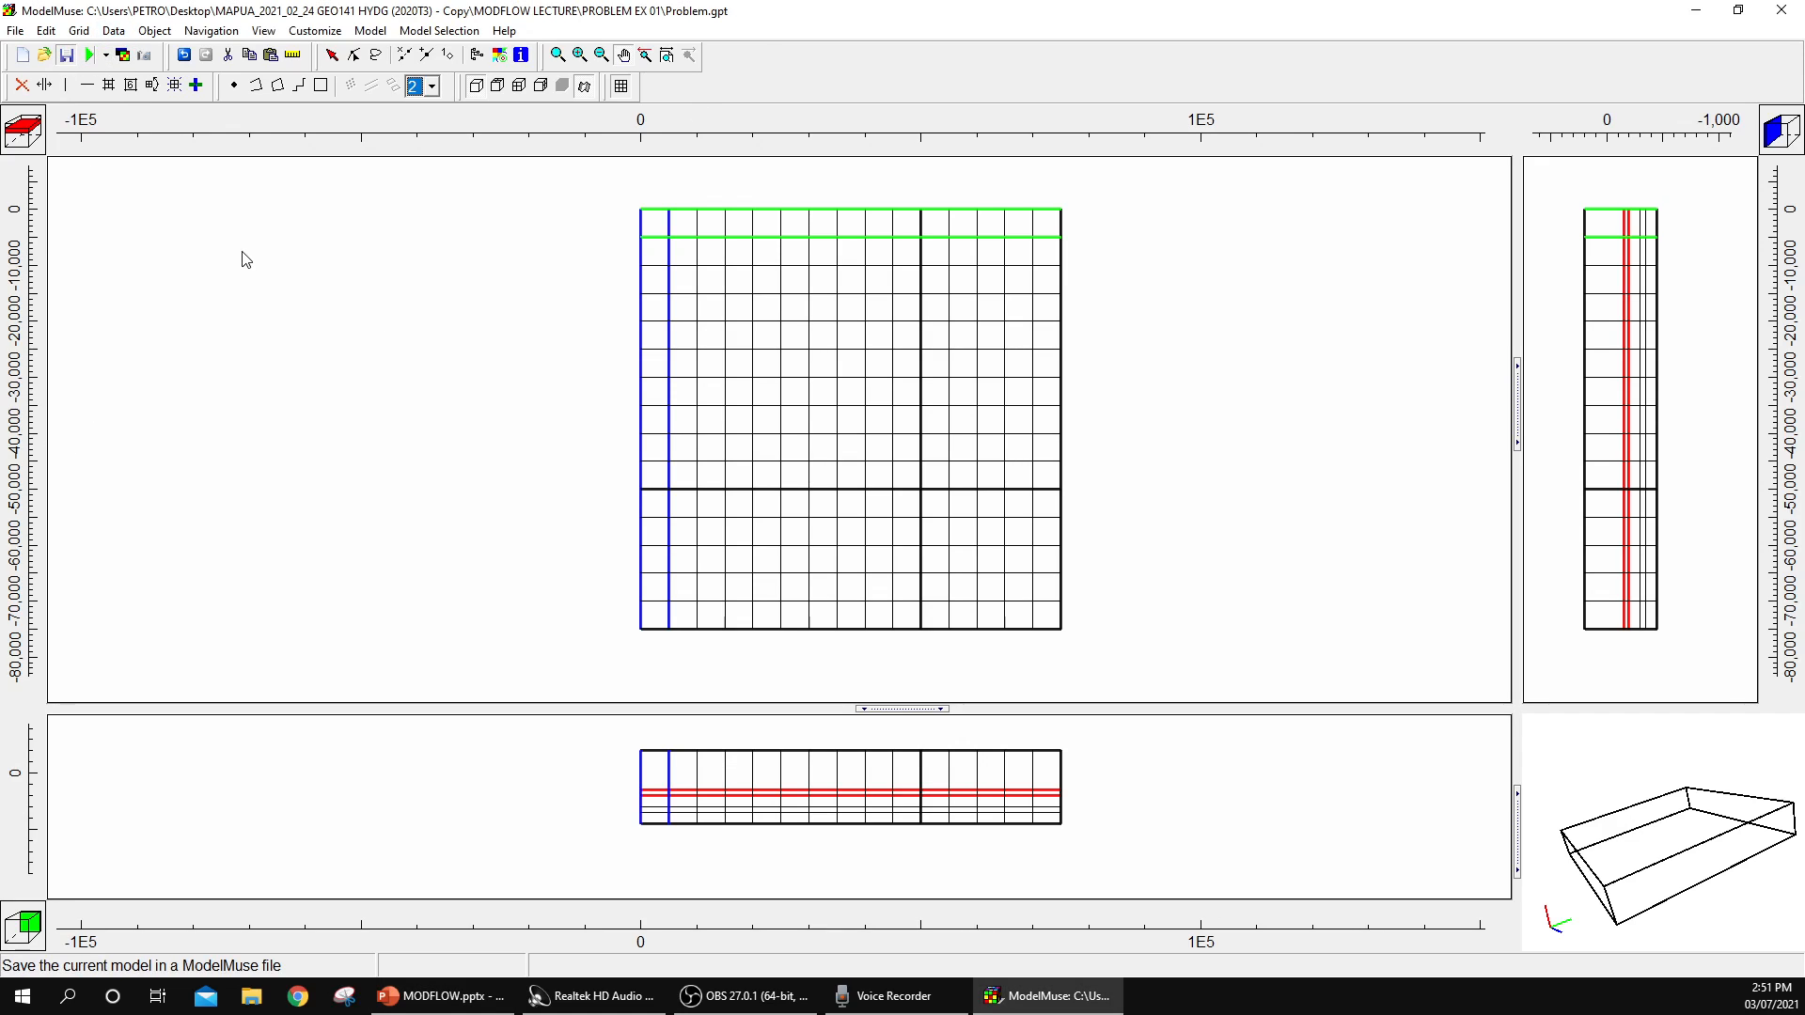
left_click(315, 32)
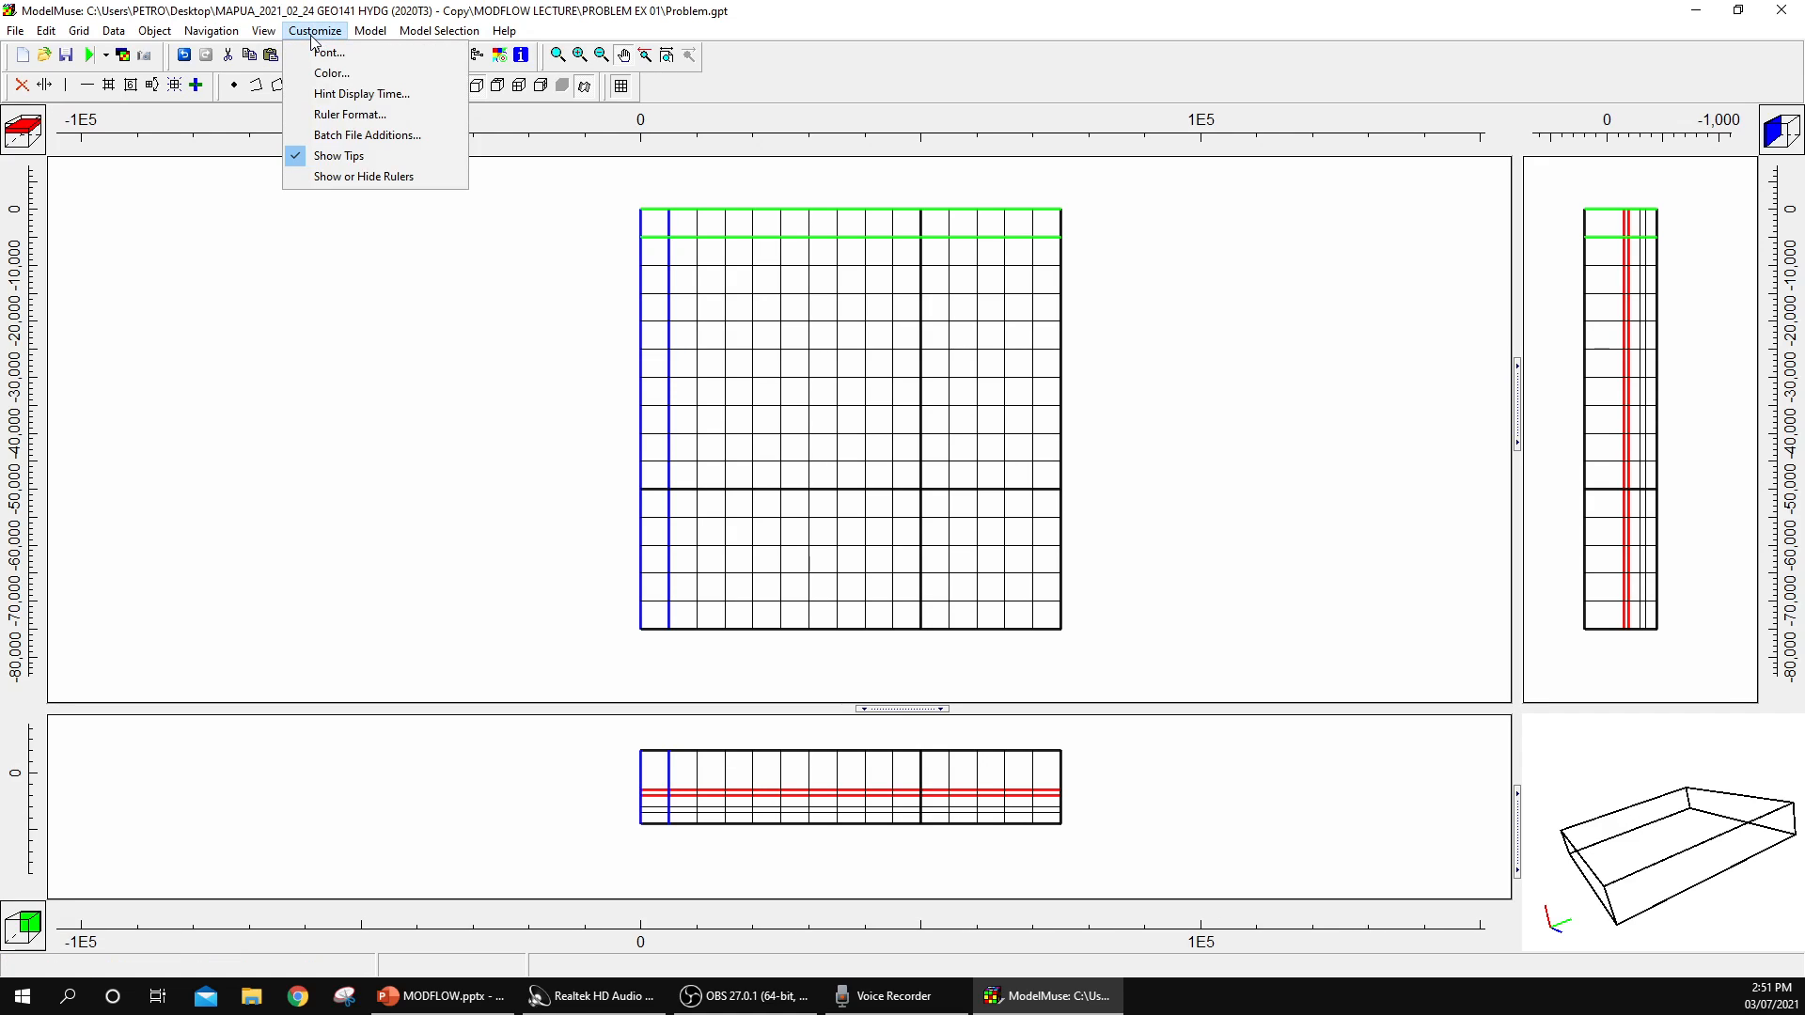
mouse_move(378, 32)
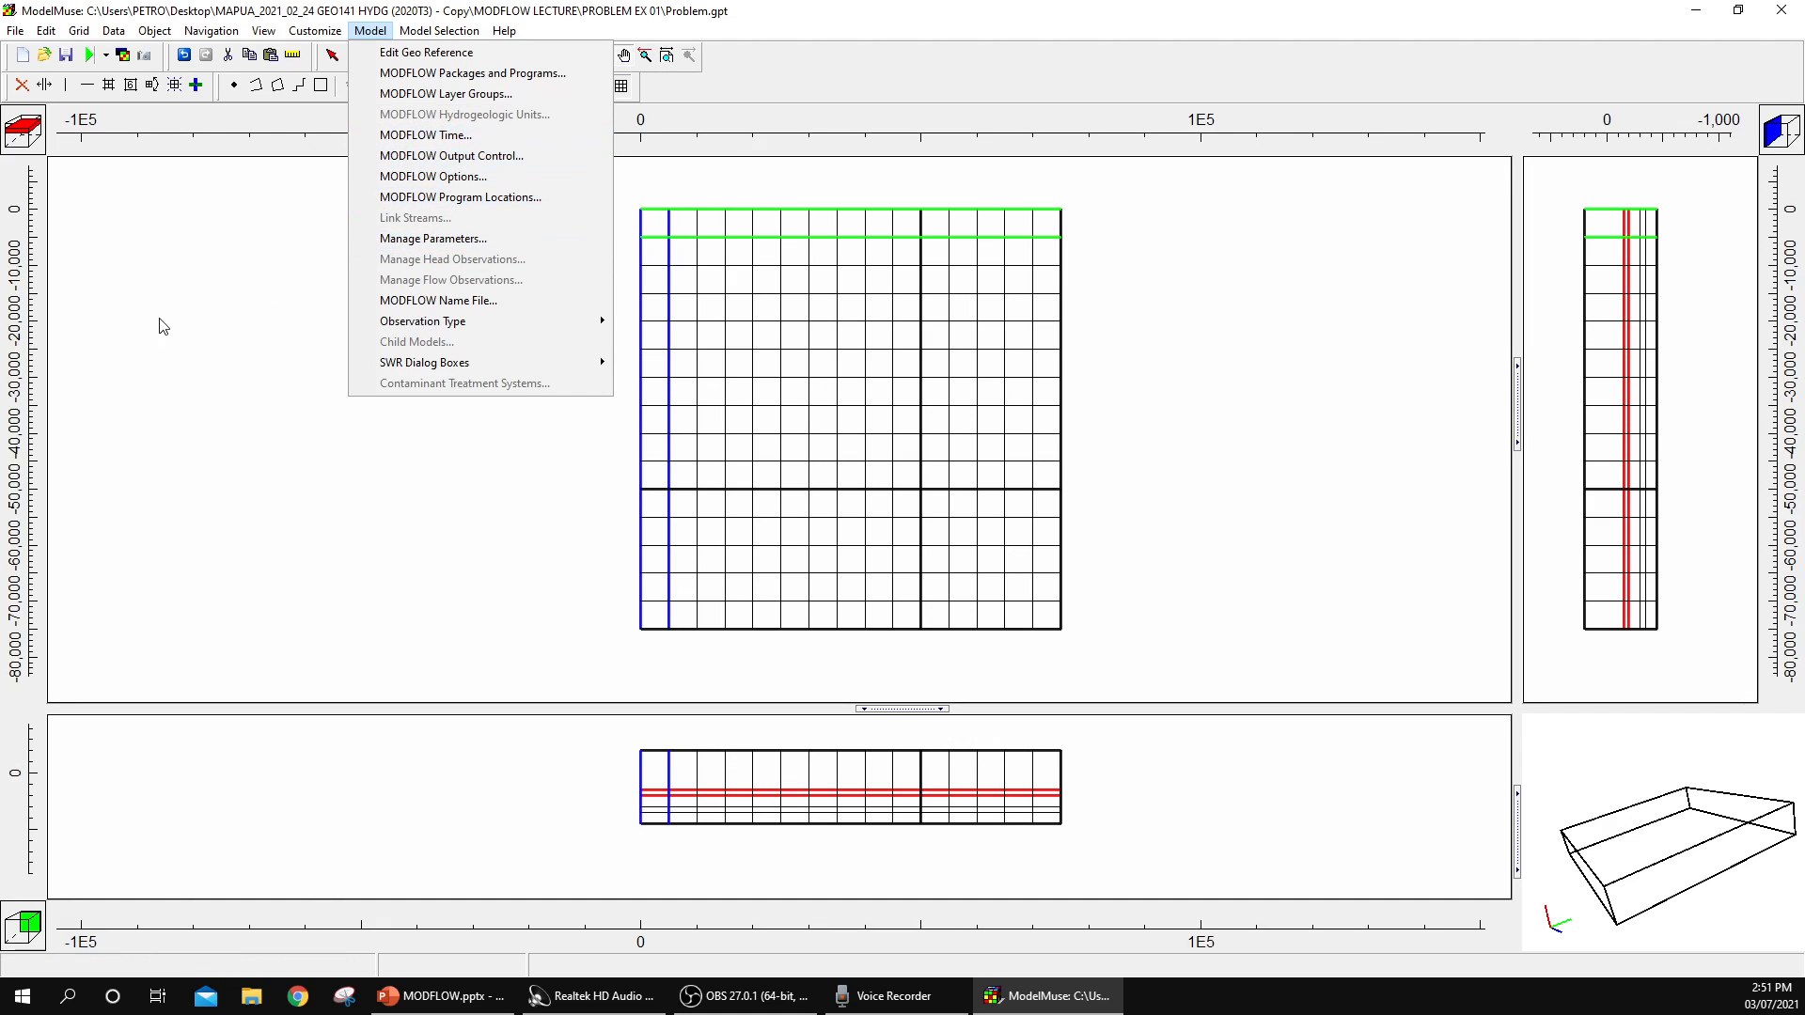
left_click(834, 4)
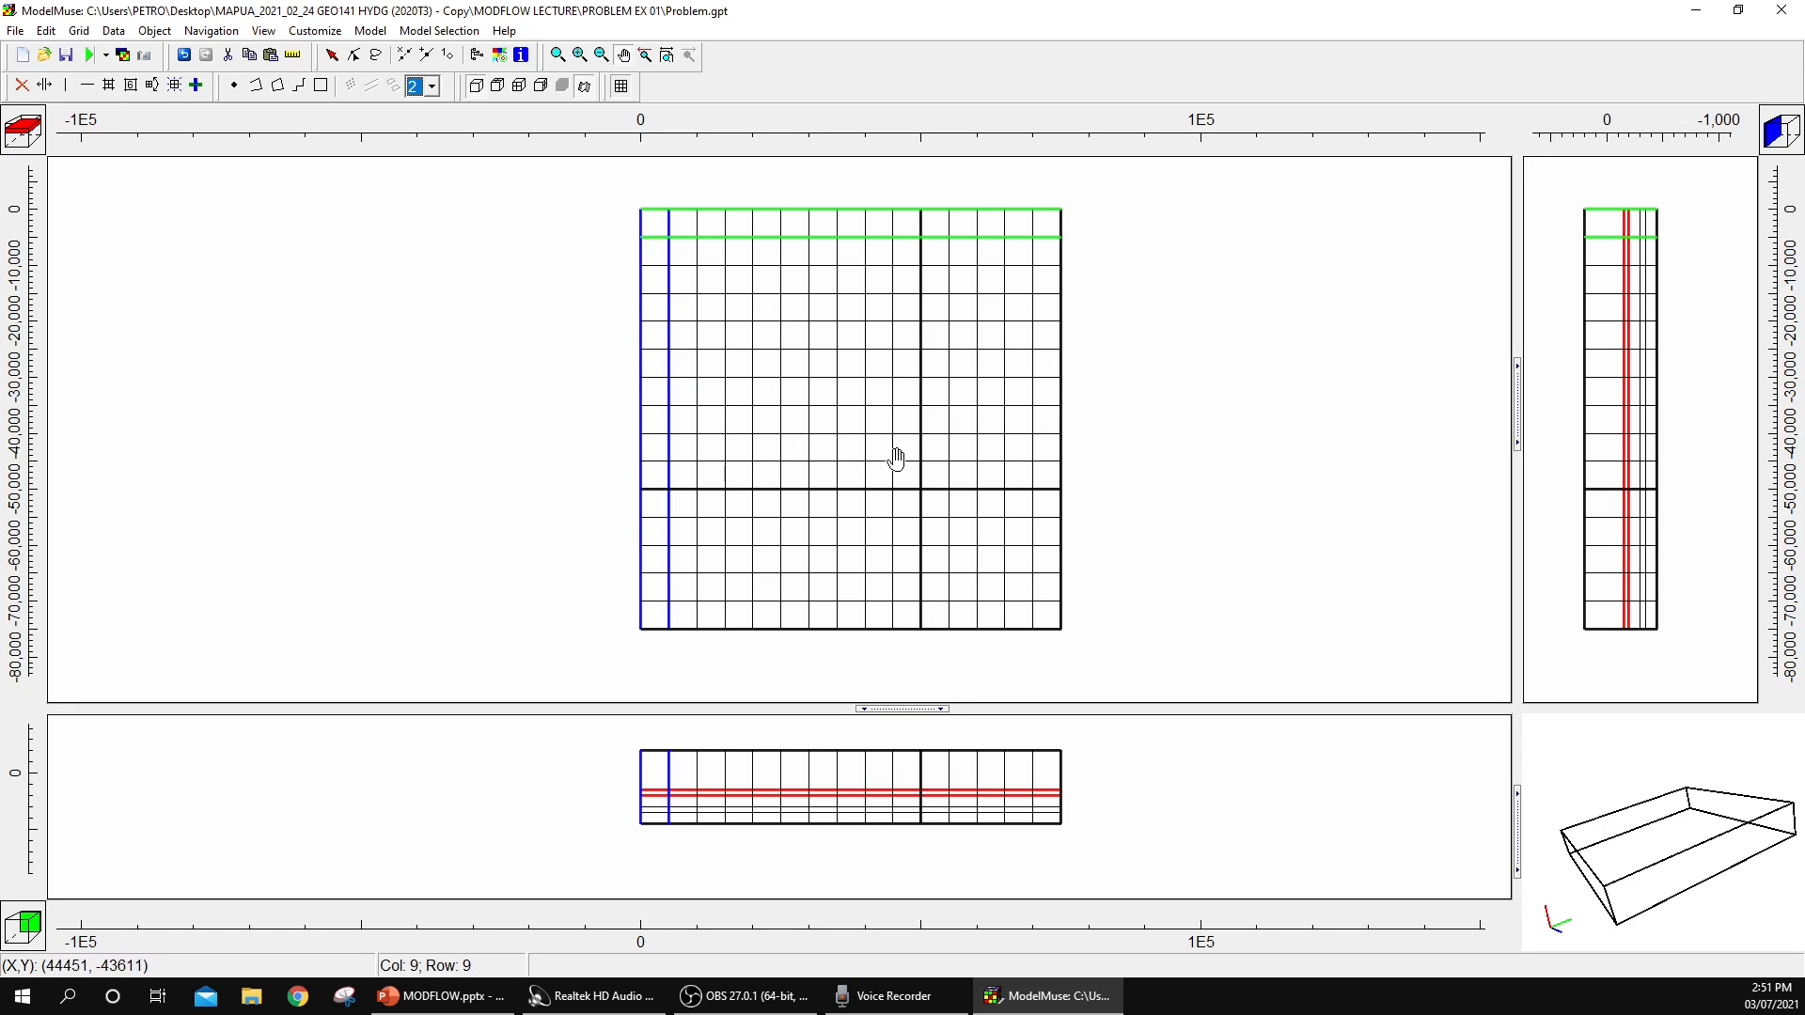
left_click_drag(846, 334, 842, 336)
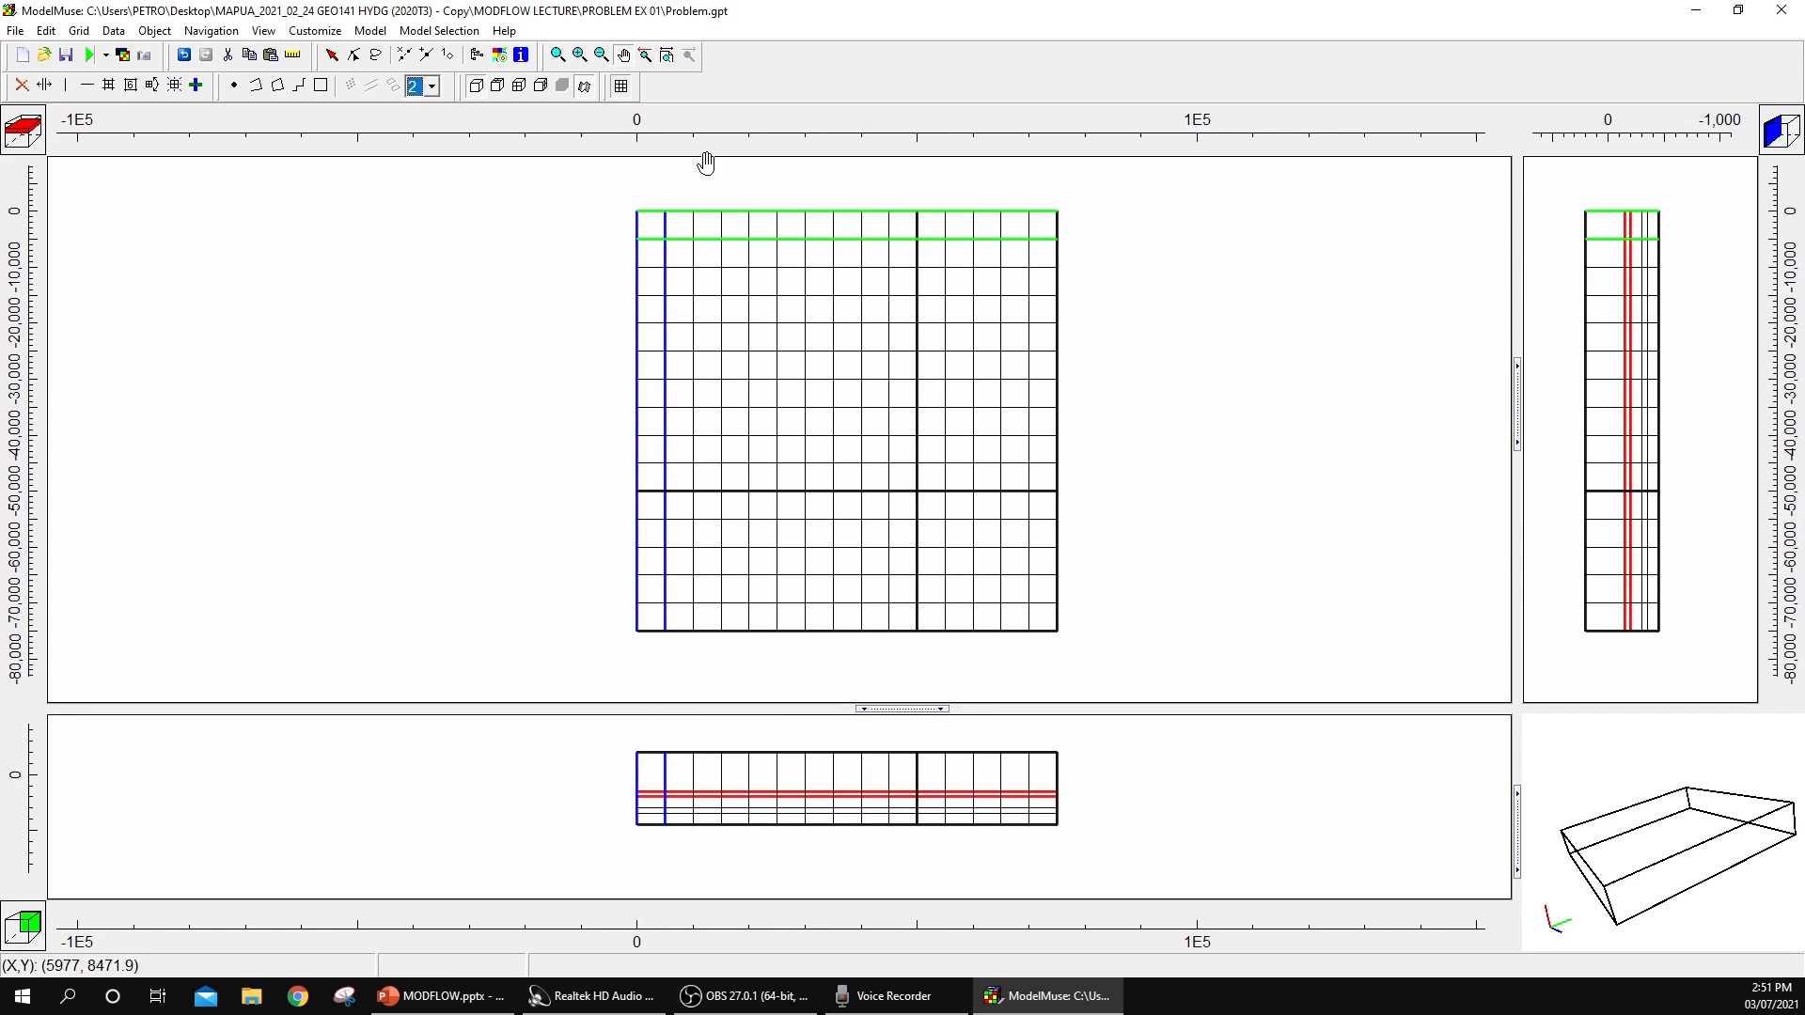
Step: Open the MODFLOW Packages and Programs settings and expand the flow packages, widening the package list to show the full names
left_click(404, 33)
mouse_move(381, 33)
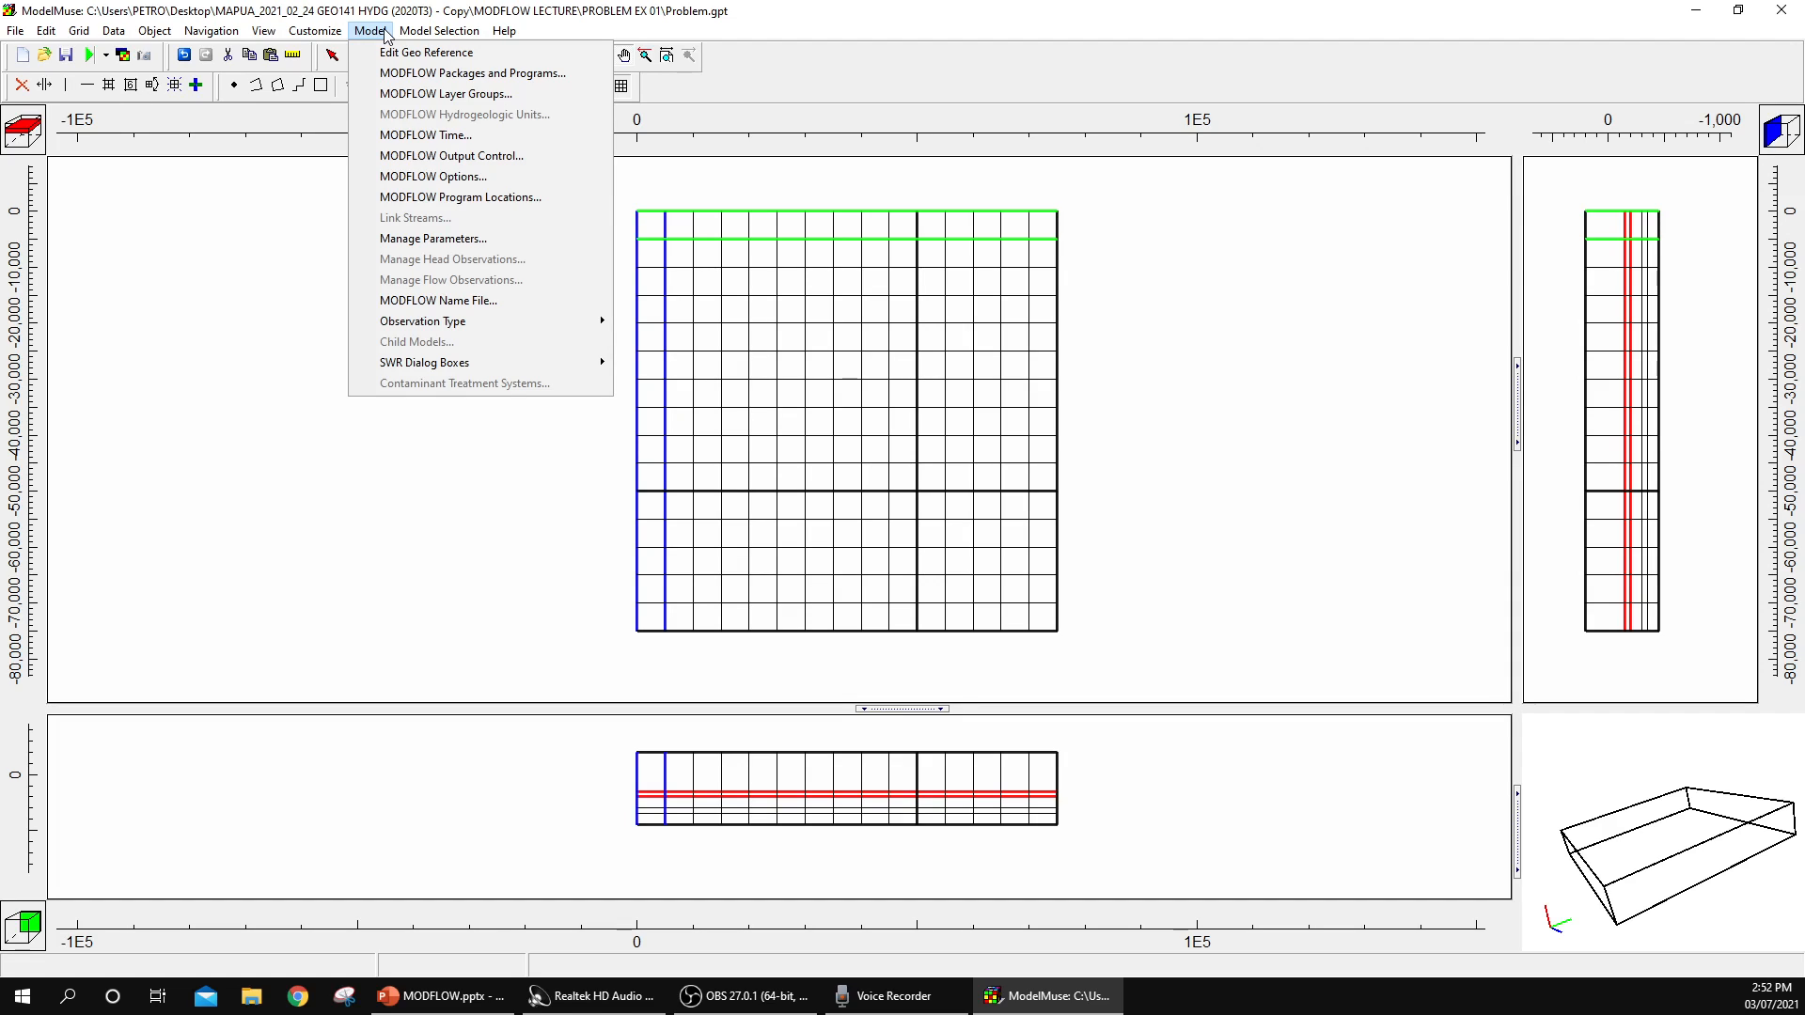
left_click(466, 83)
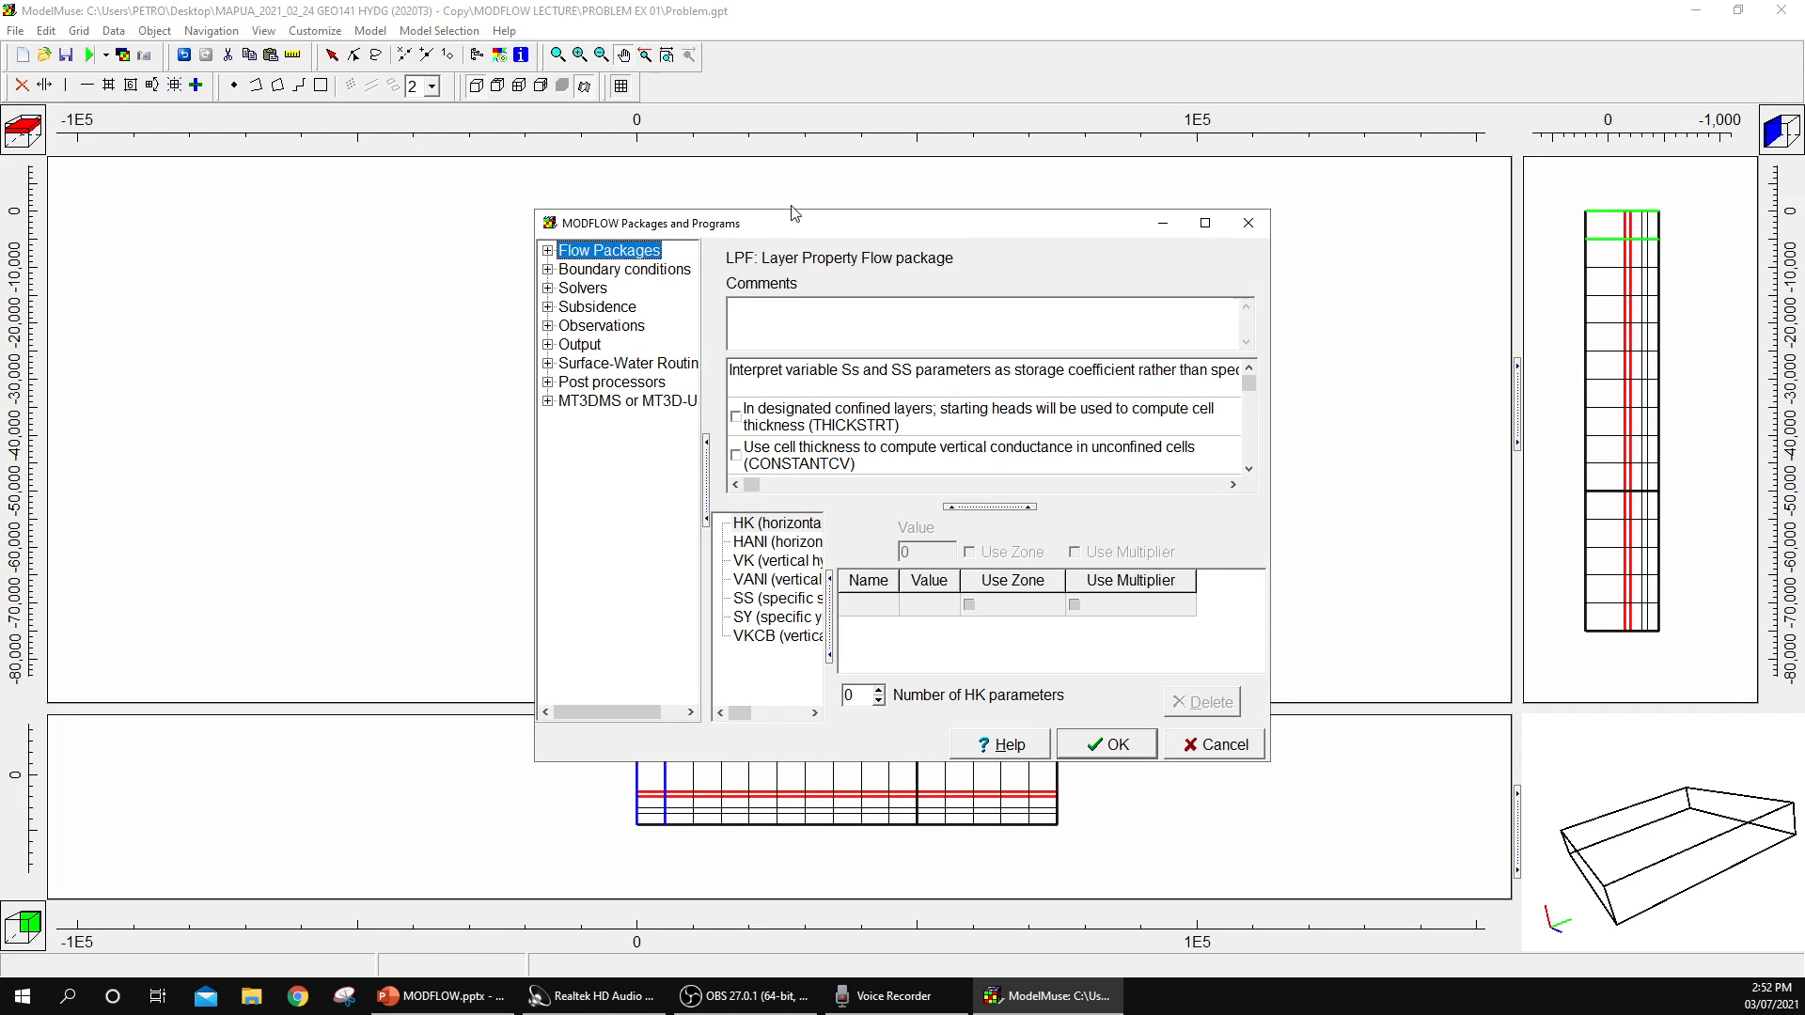
left_click_drag(809, 234, 523, 176)
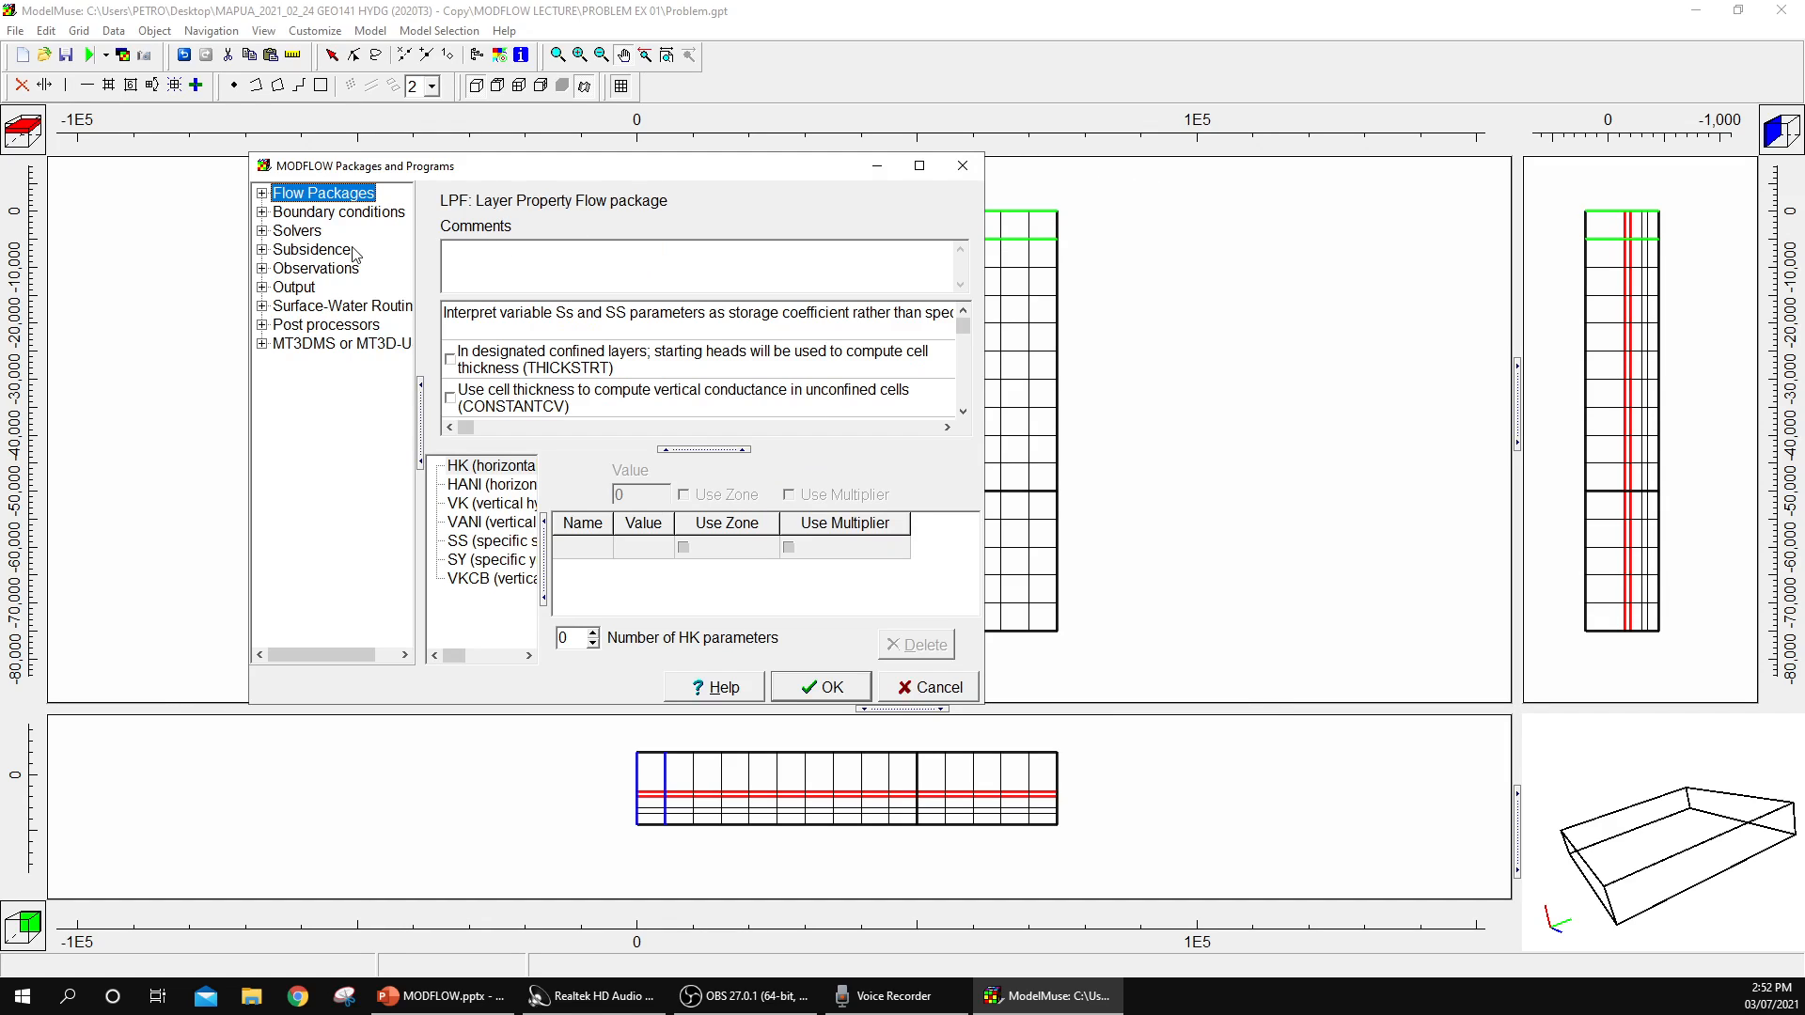
left_click(262, 194)
left_click_drag(416, 220, 643, 245)
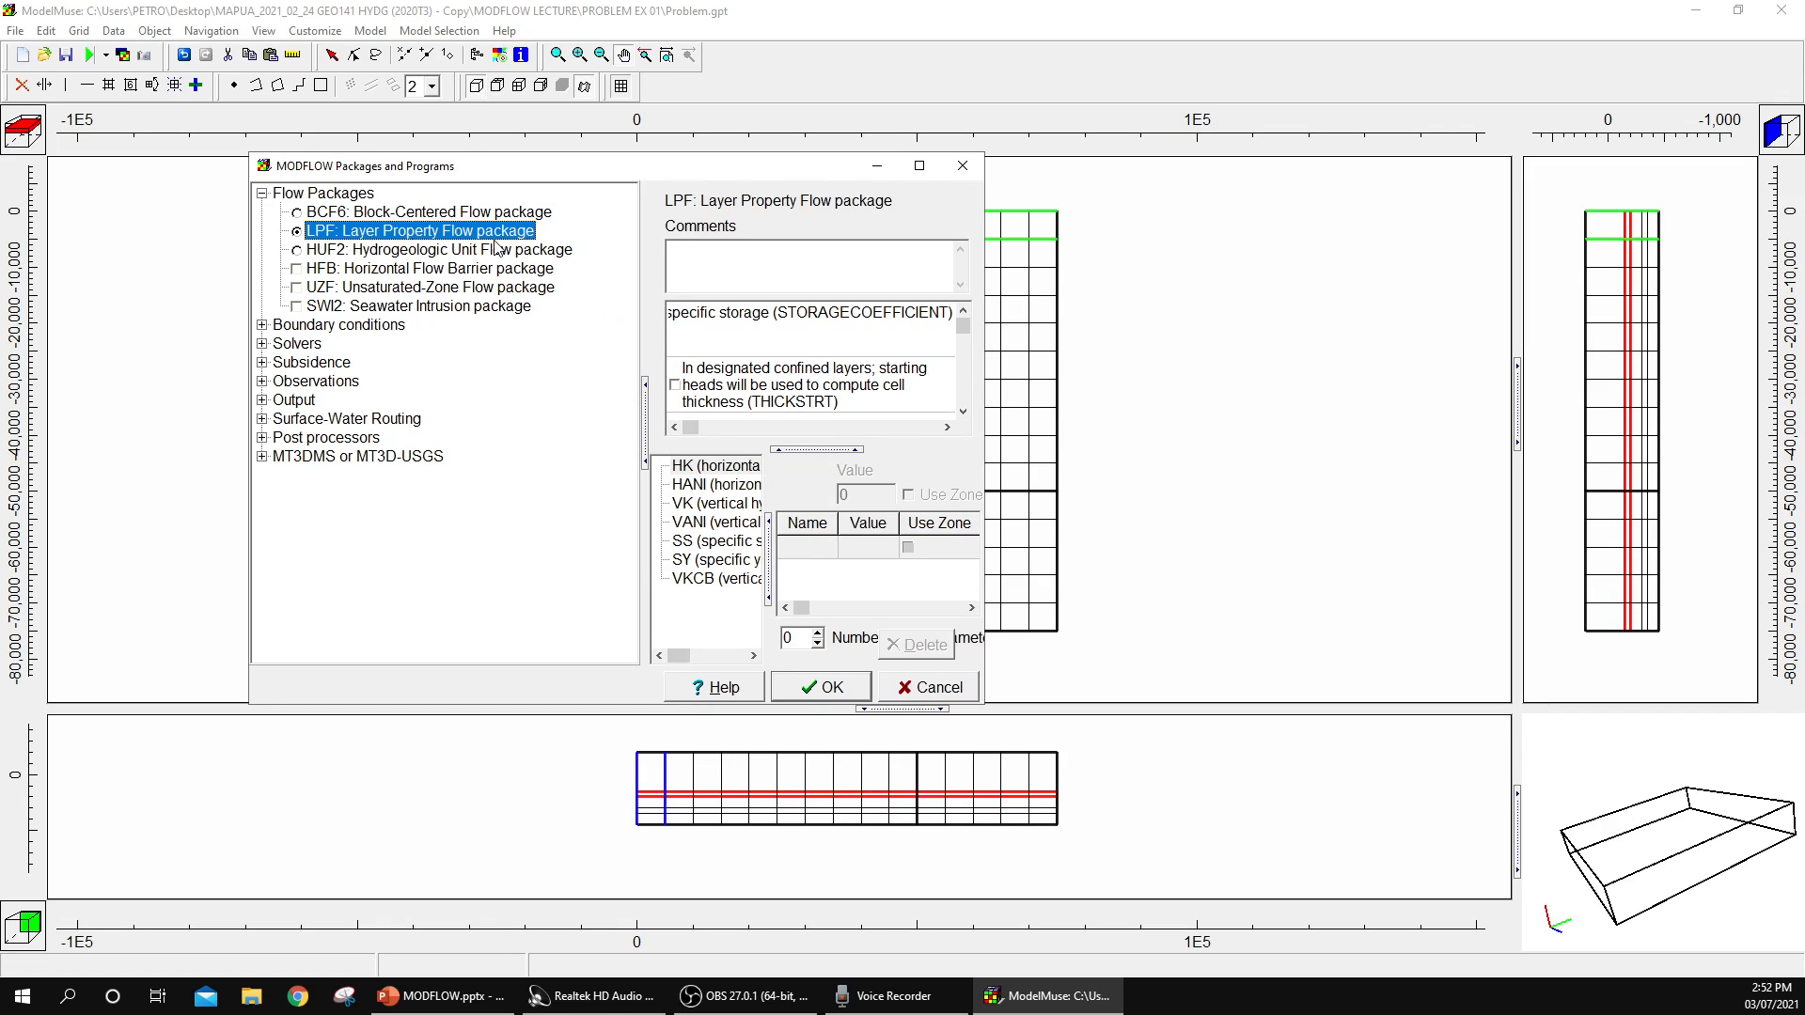
Step: Enable the CHD: Time-Variant Specified-Head package among the specified-head boundary conditions
left_click(367, 327)
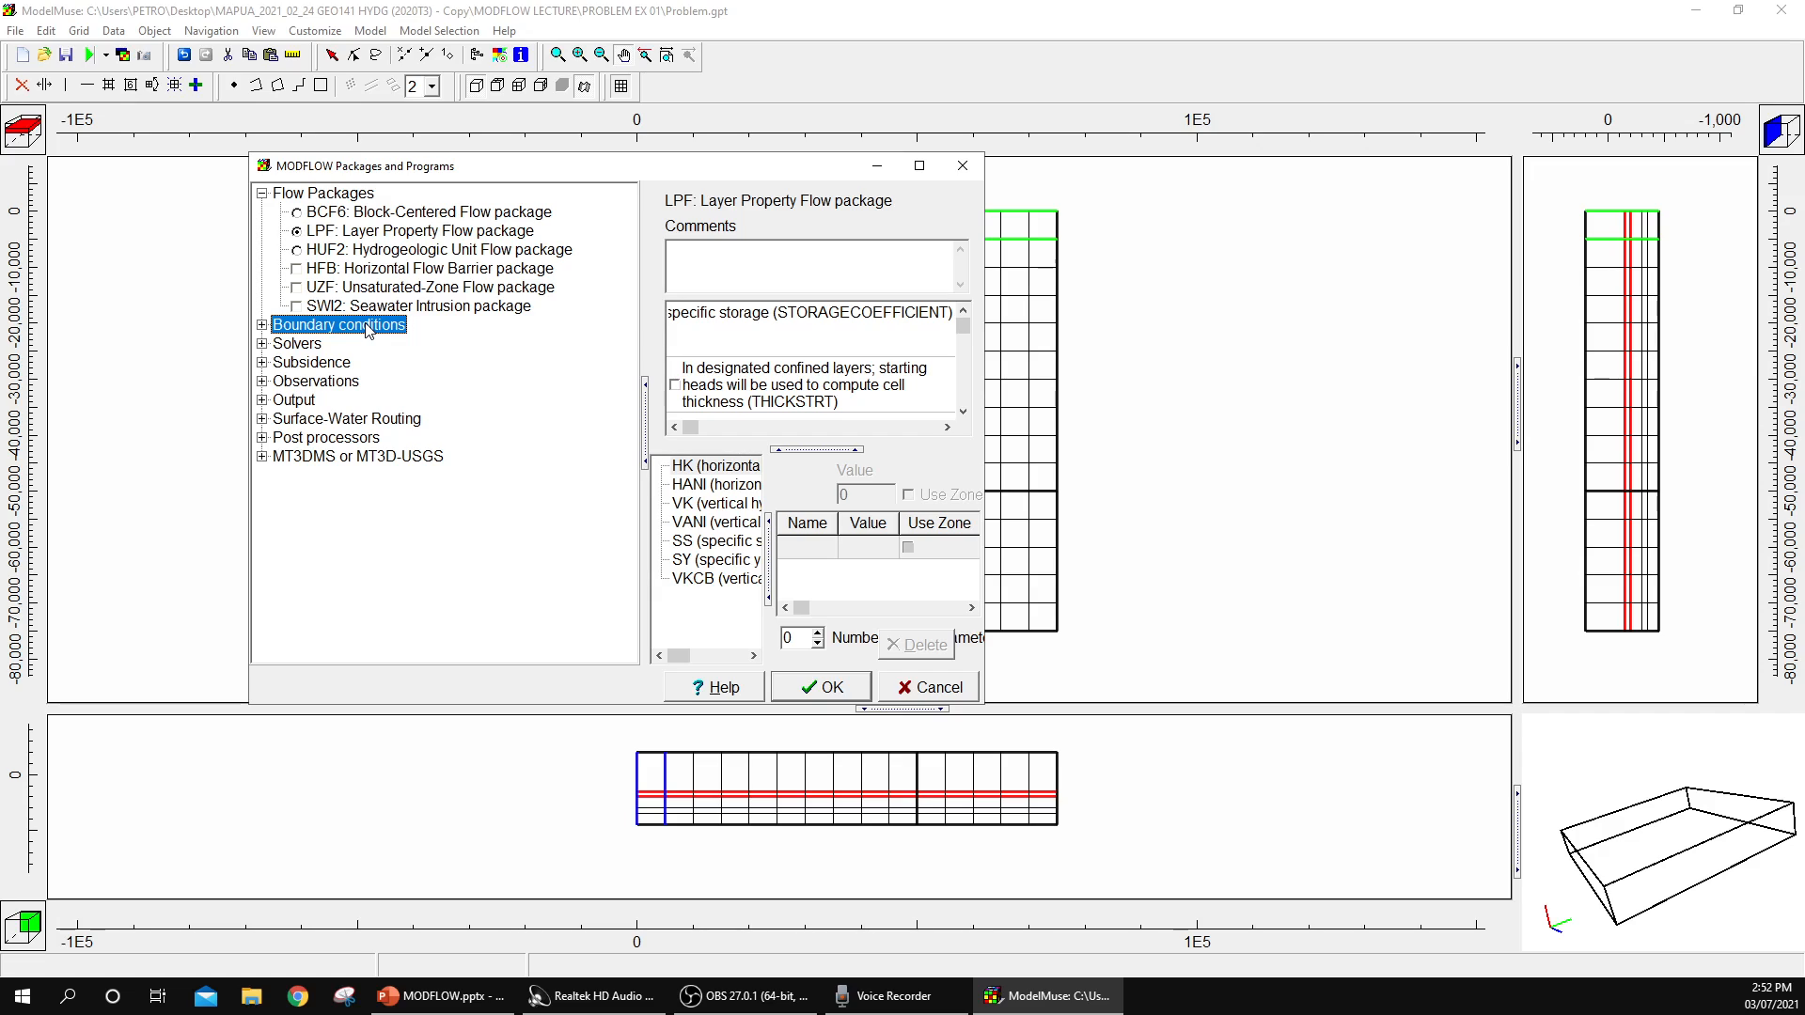
left_click(263, 325)
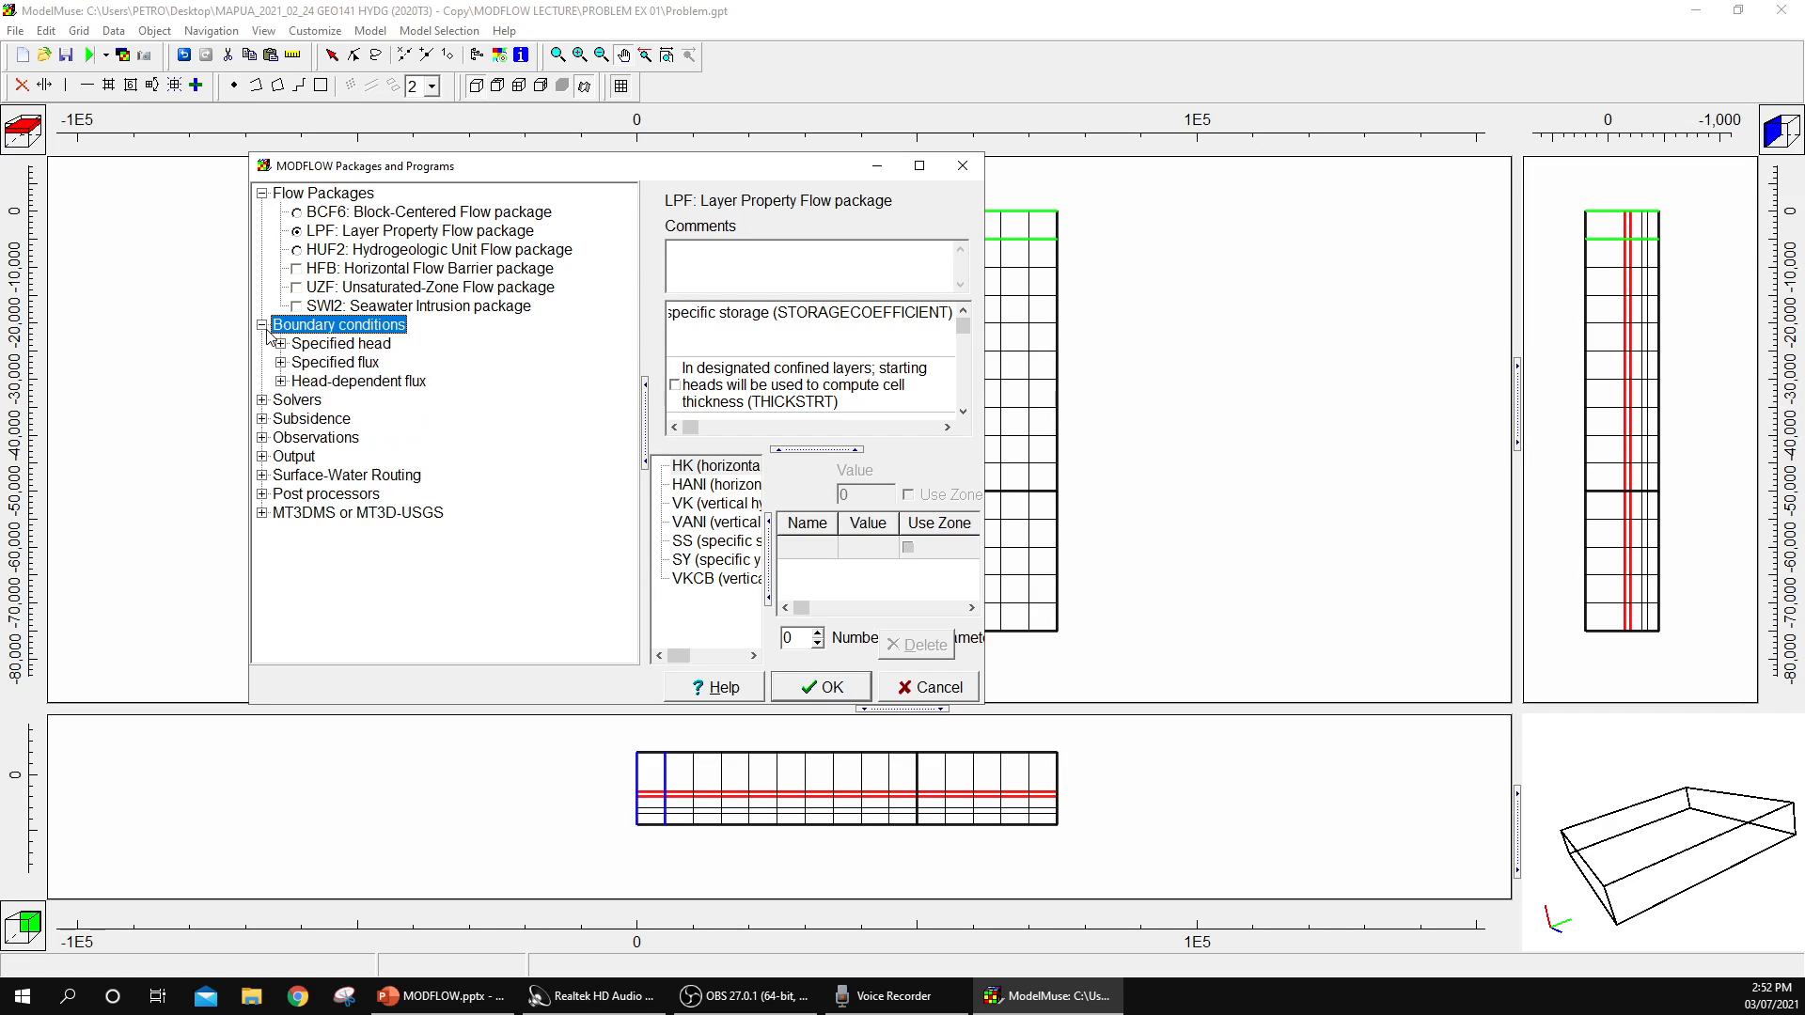
left_click(371, 363)
double_click(319, 345)
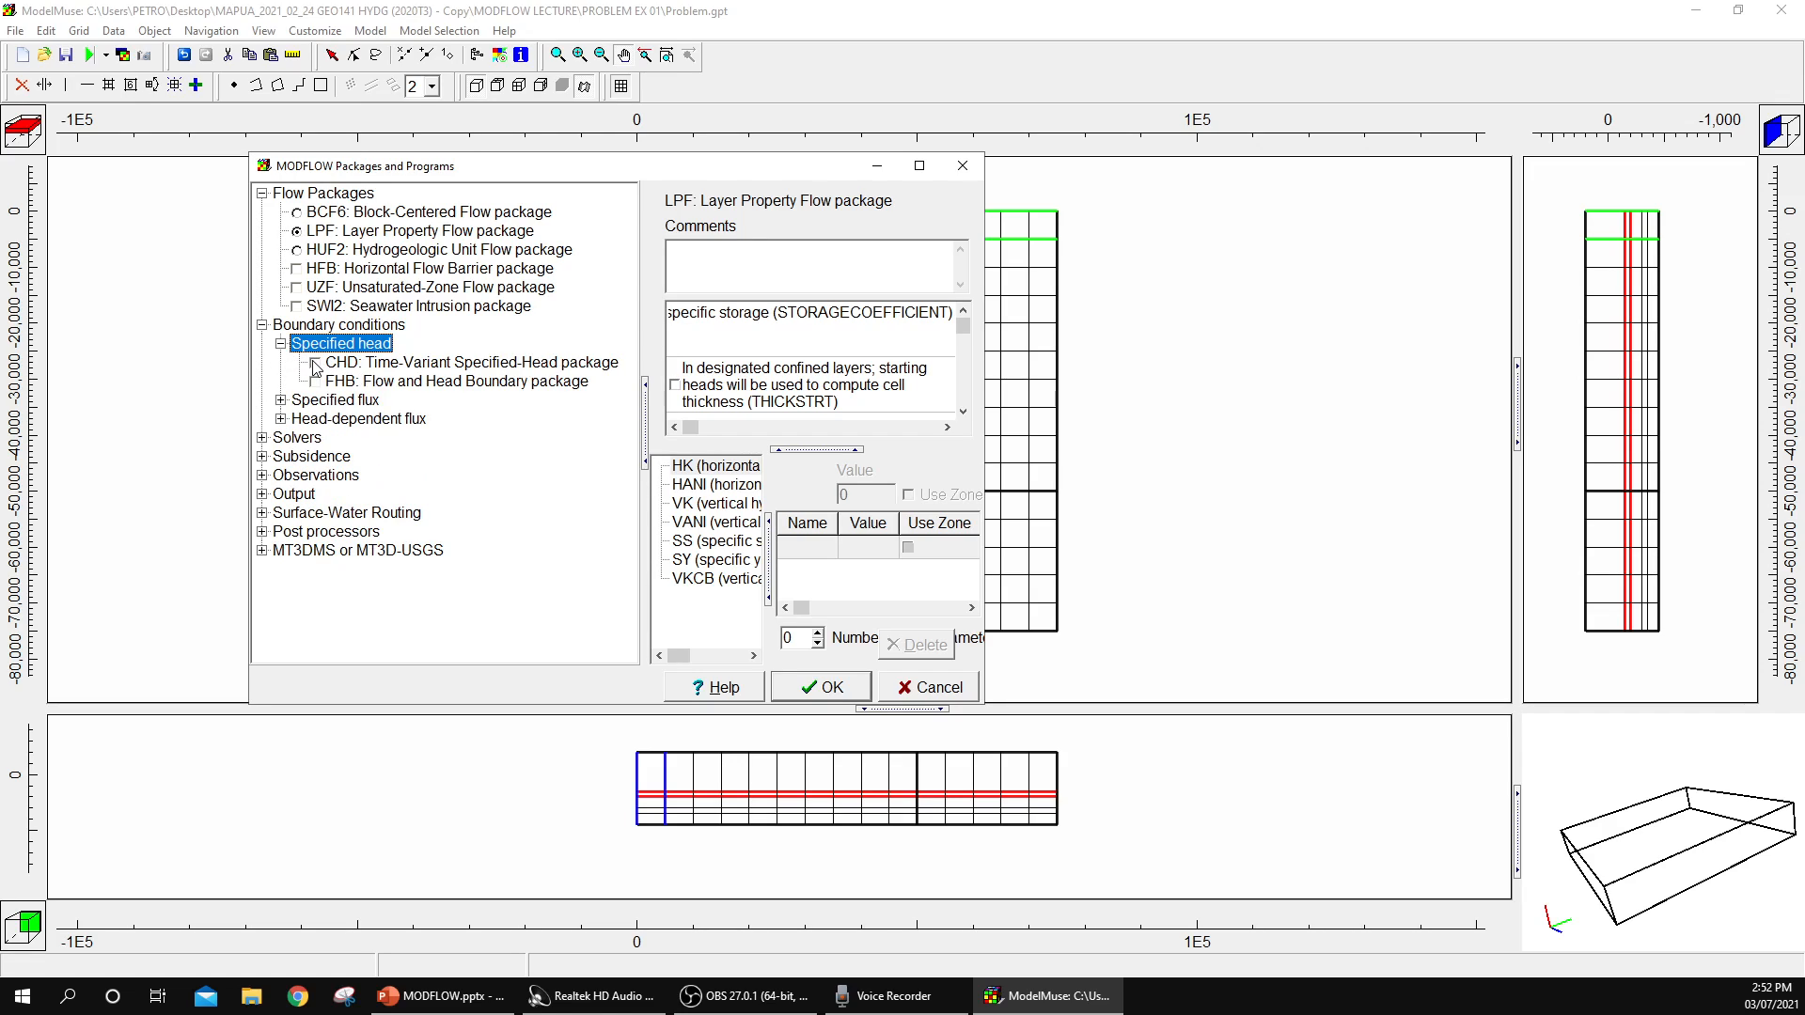
left_click(315, 365)
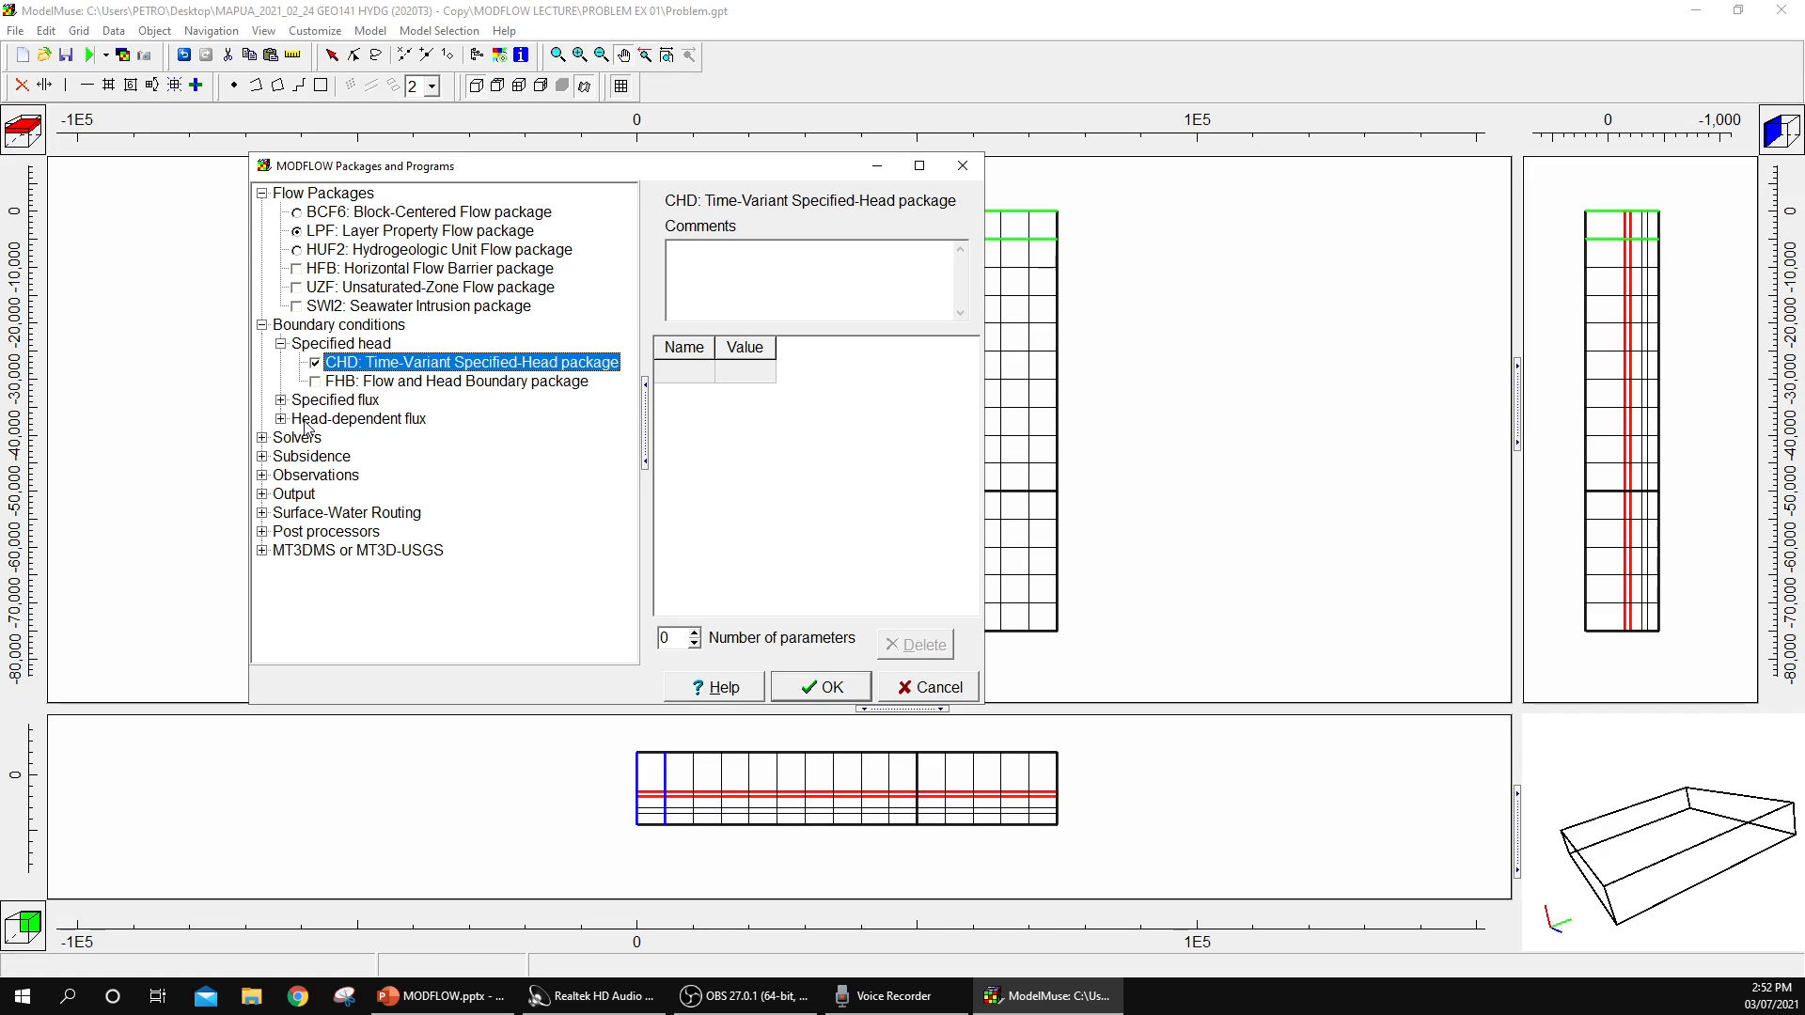
Step: Enable the RCH: Recharge and WEL: Well packages among the specified-flux boundary conditions
left_click(348, 404)
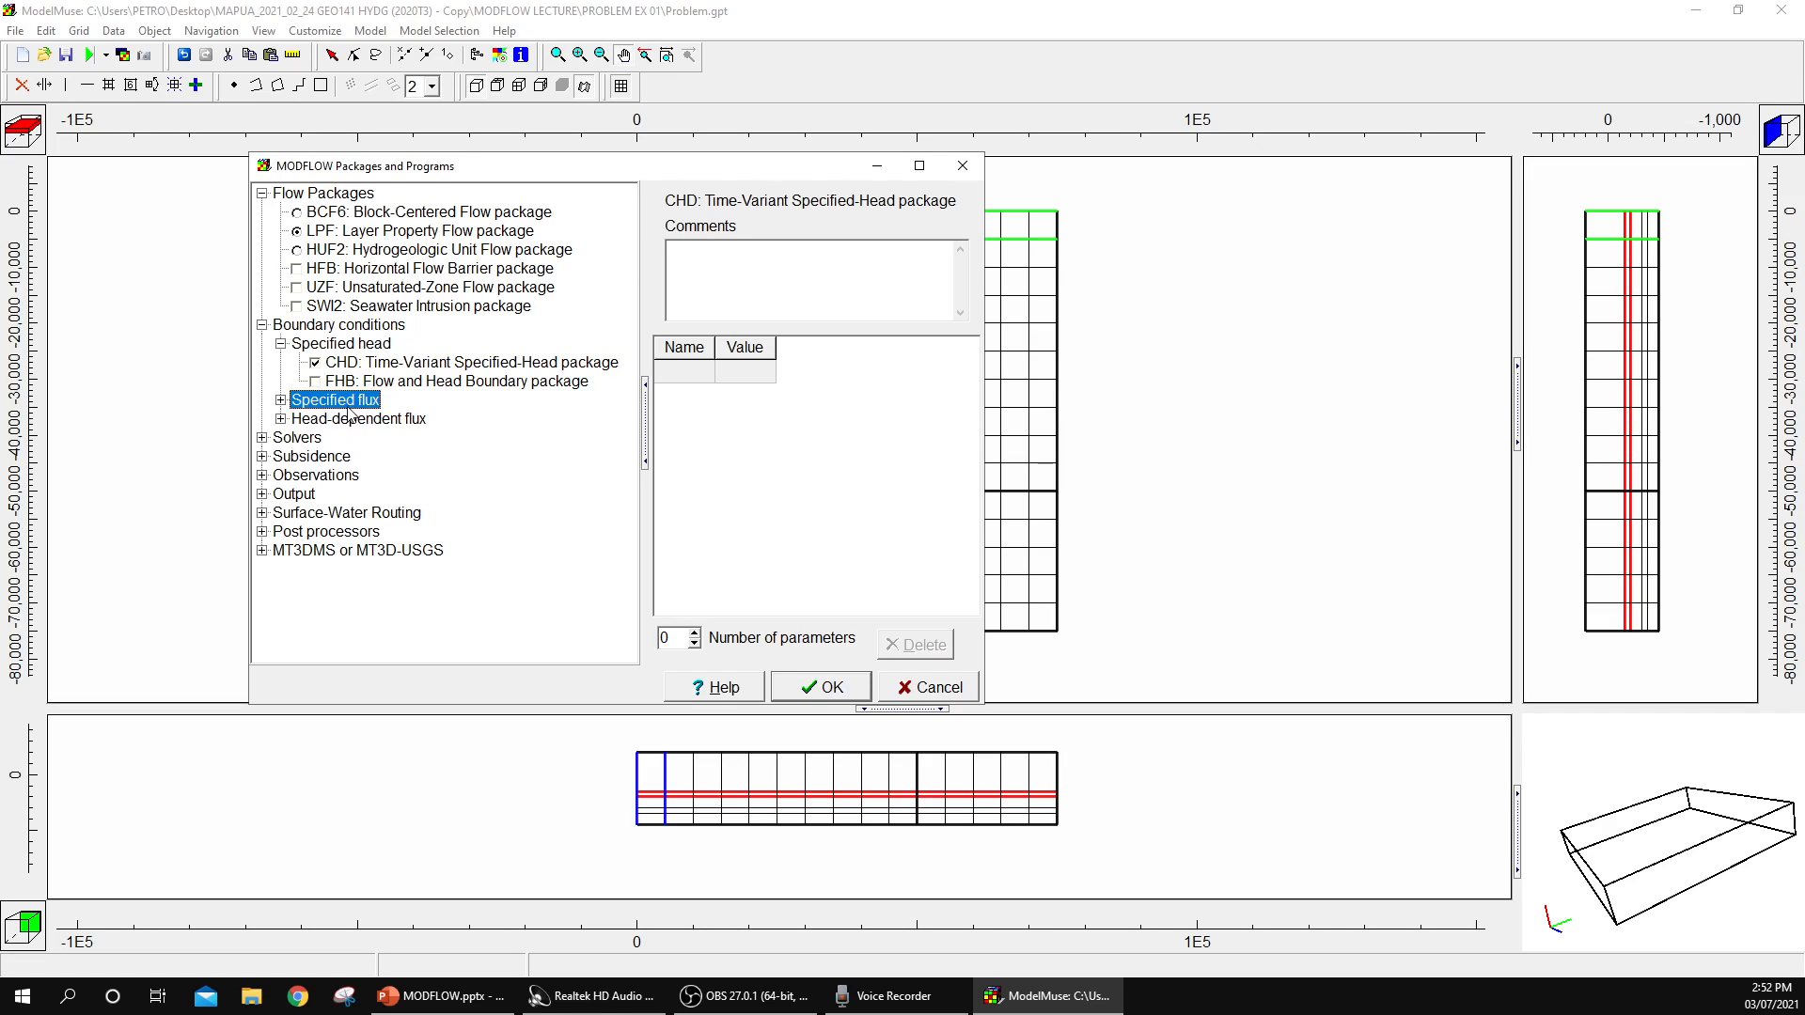
left_click(280, 401)
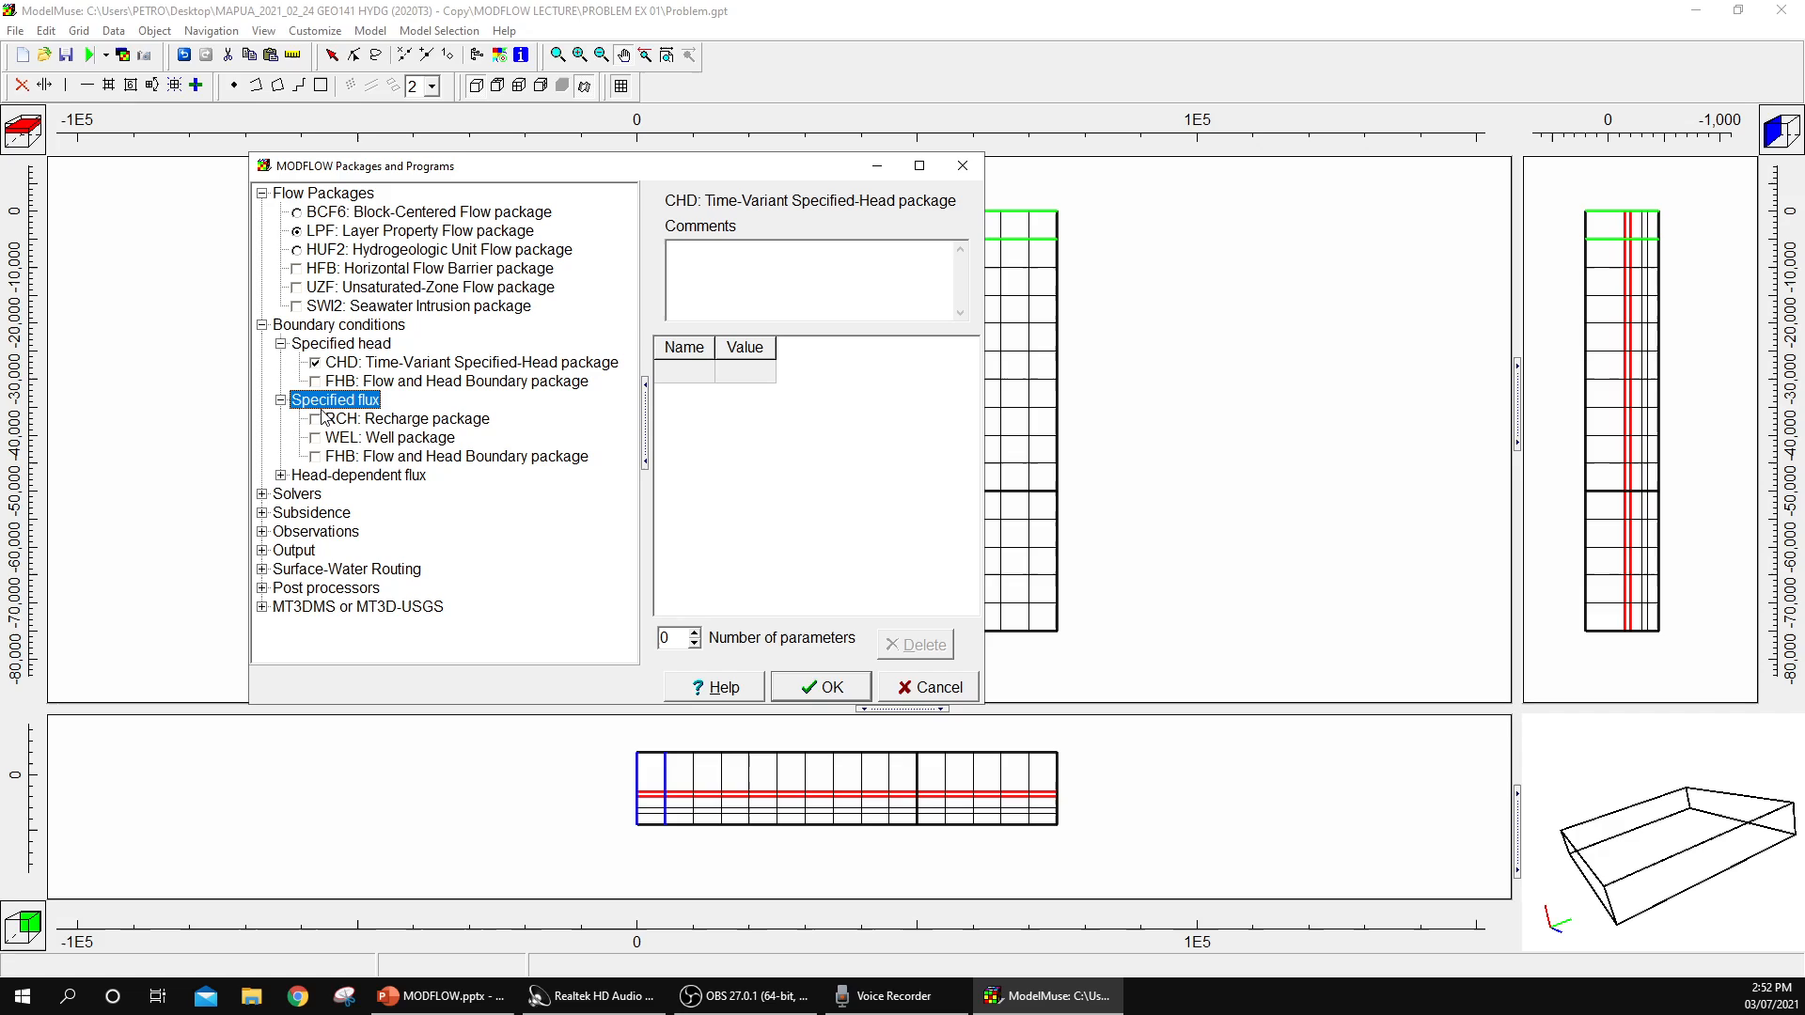
left_click(420, 428)
left_click(315, 422)
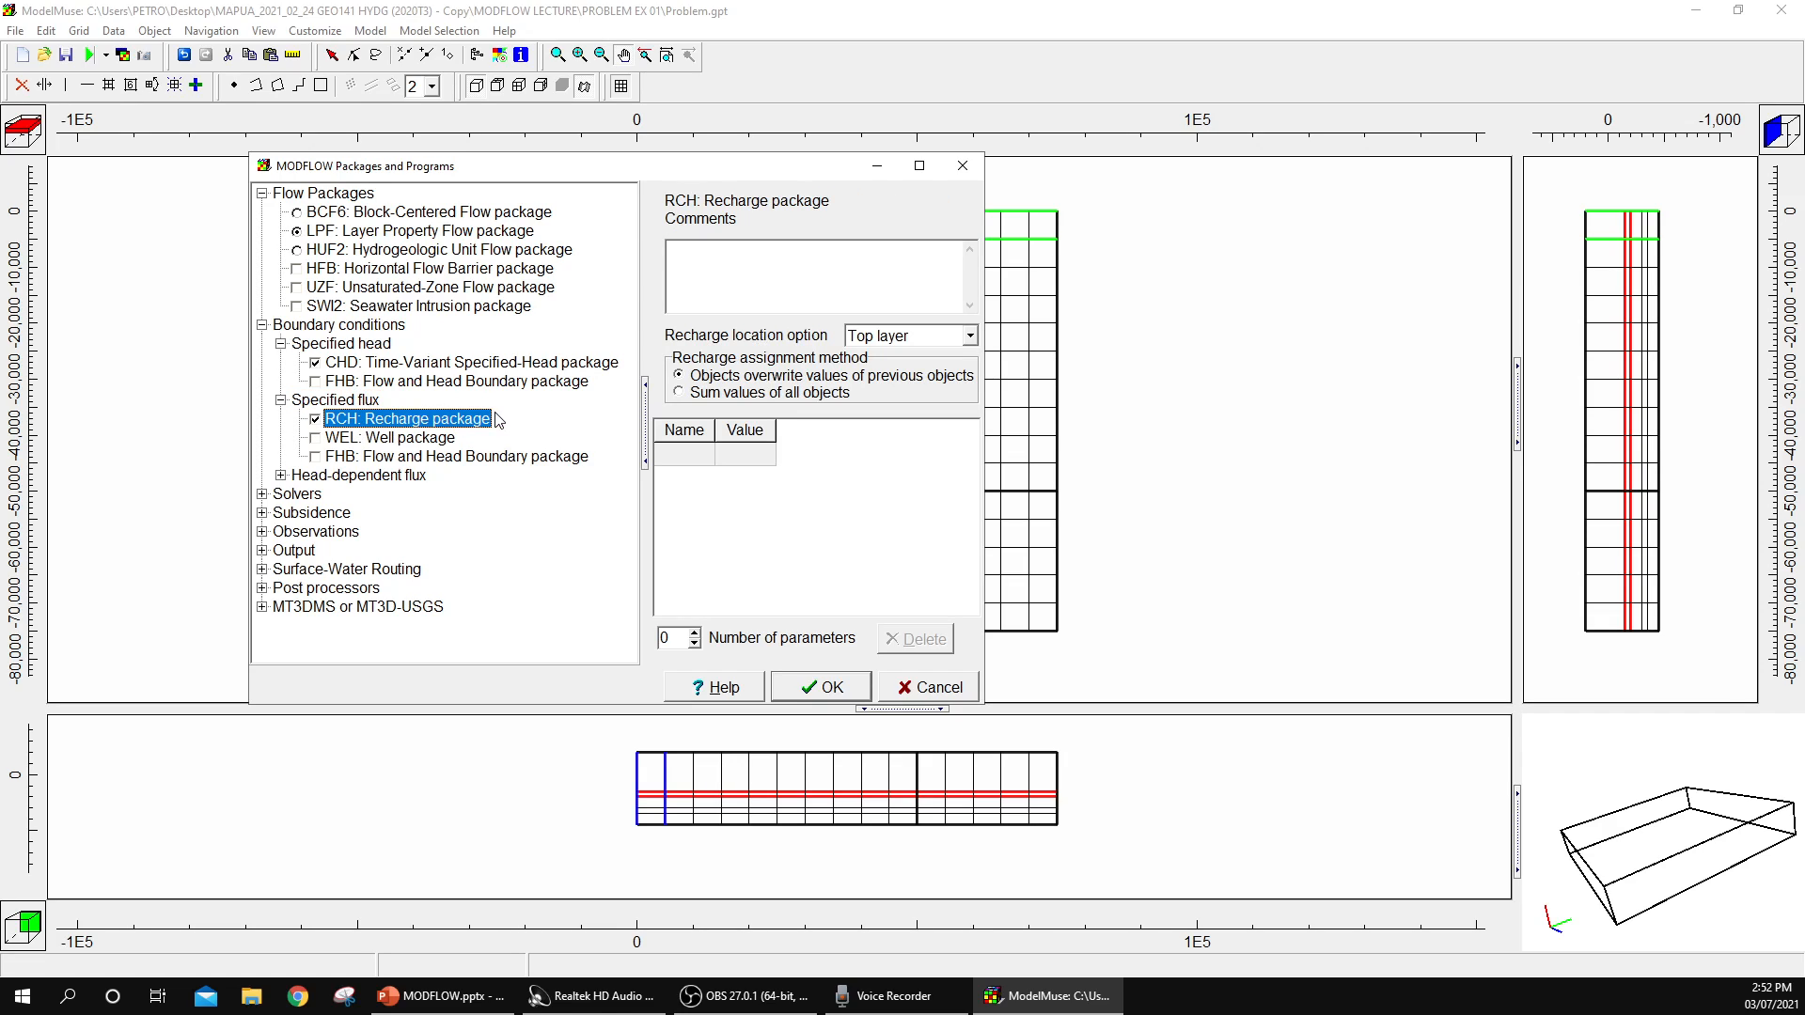
left_click(316, 438)
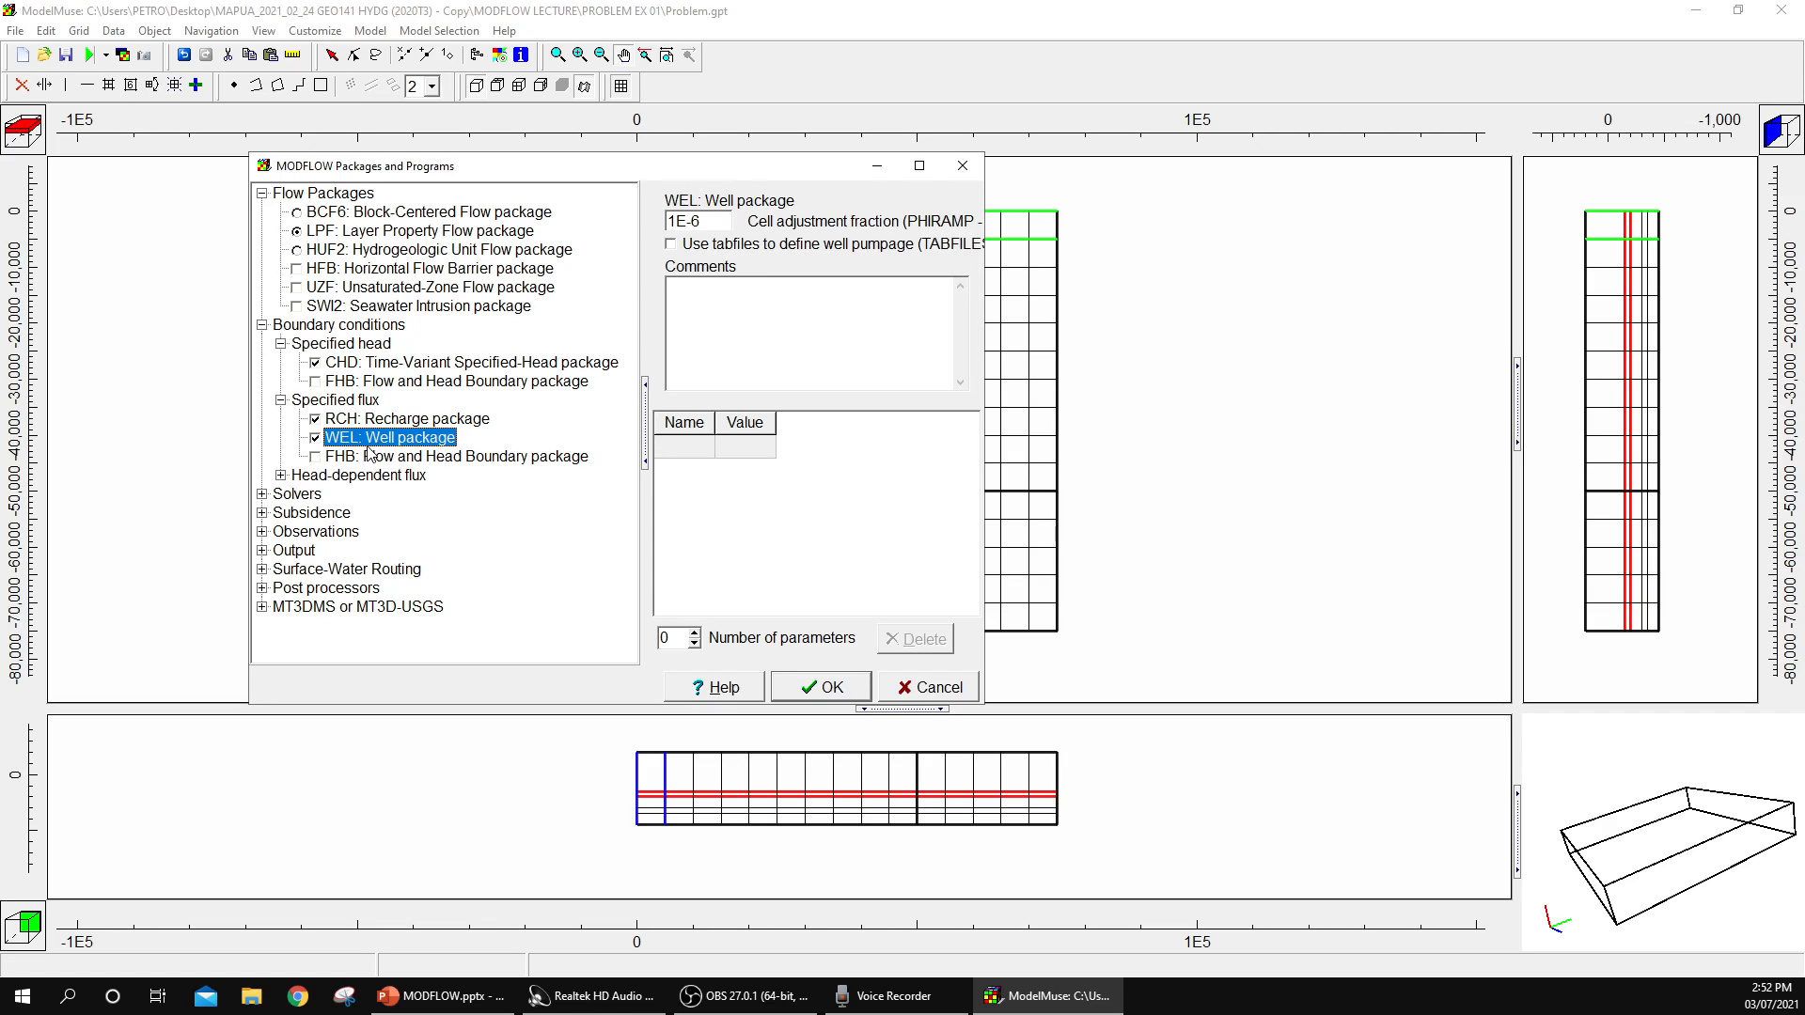
left_click(448, 422)
left_click(442, 439)
Step: Enable the DRN: Drain package among the head-dependent flux boundary conditions
left_click(361, 475)
left_click(281, 475)
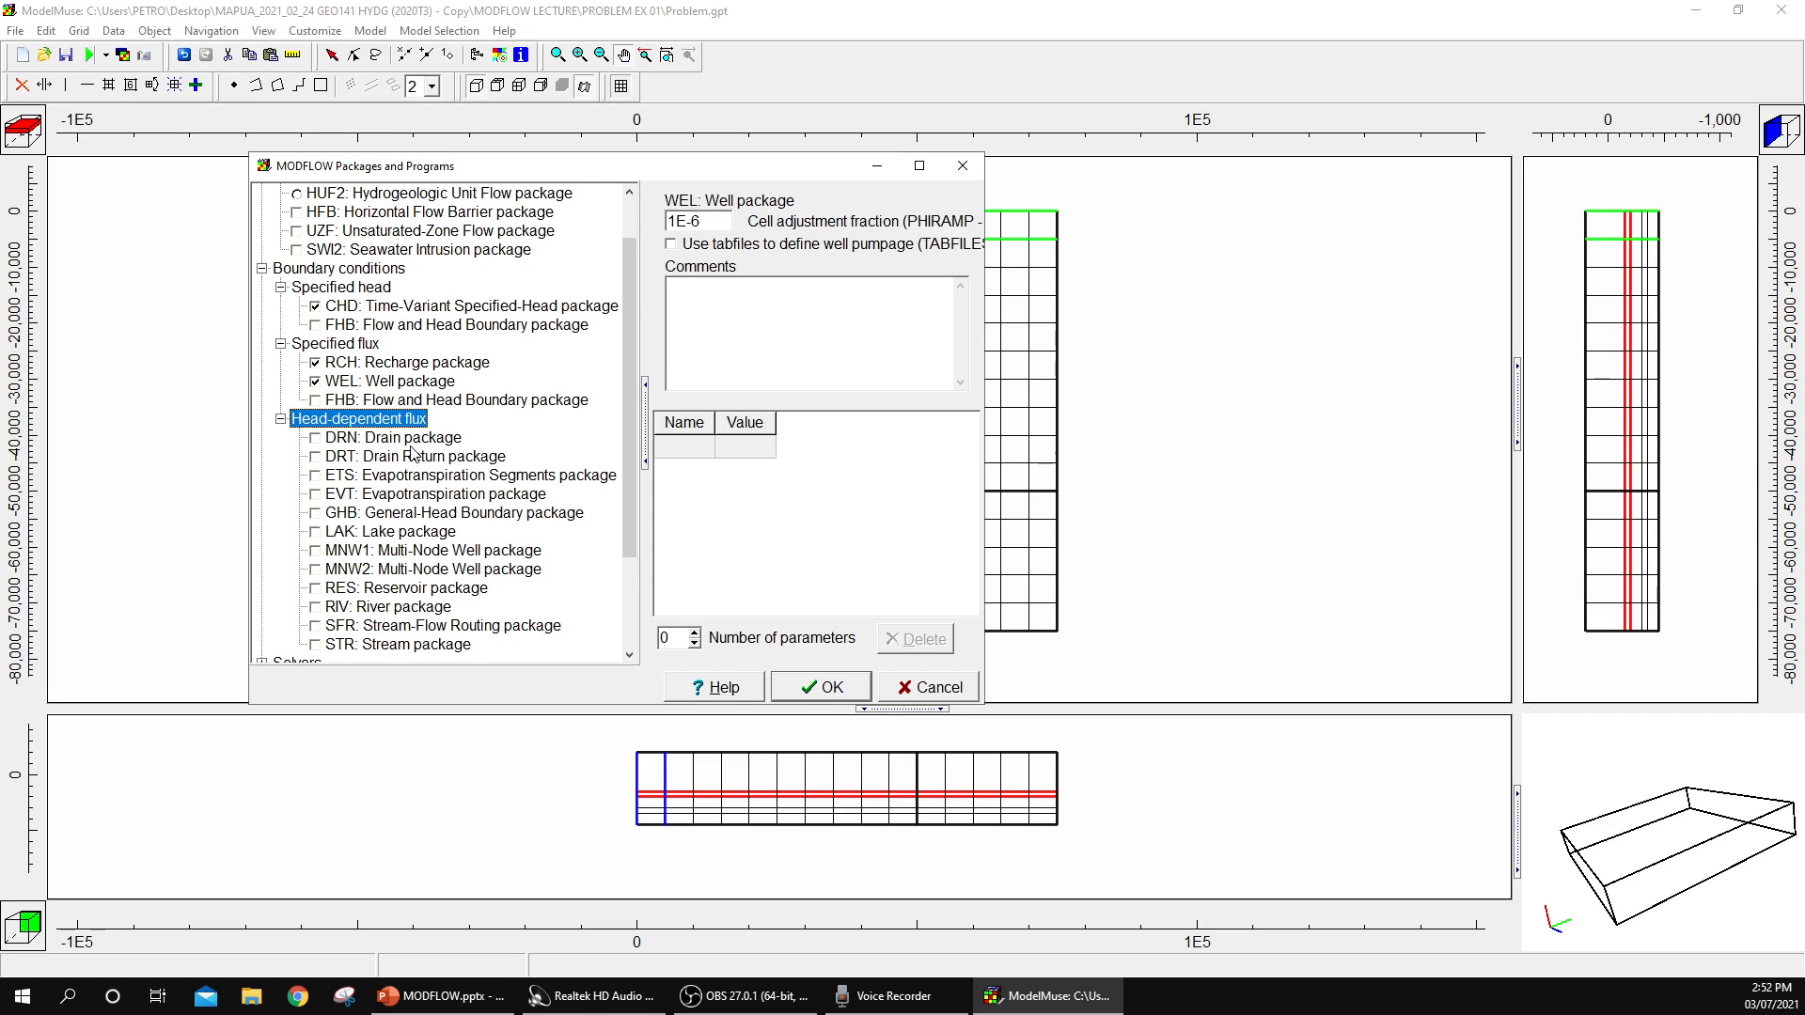
left_click(317, 439)
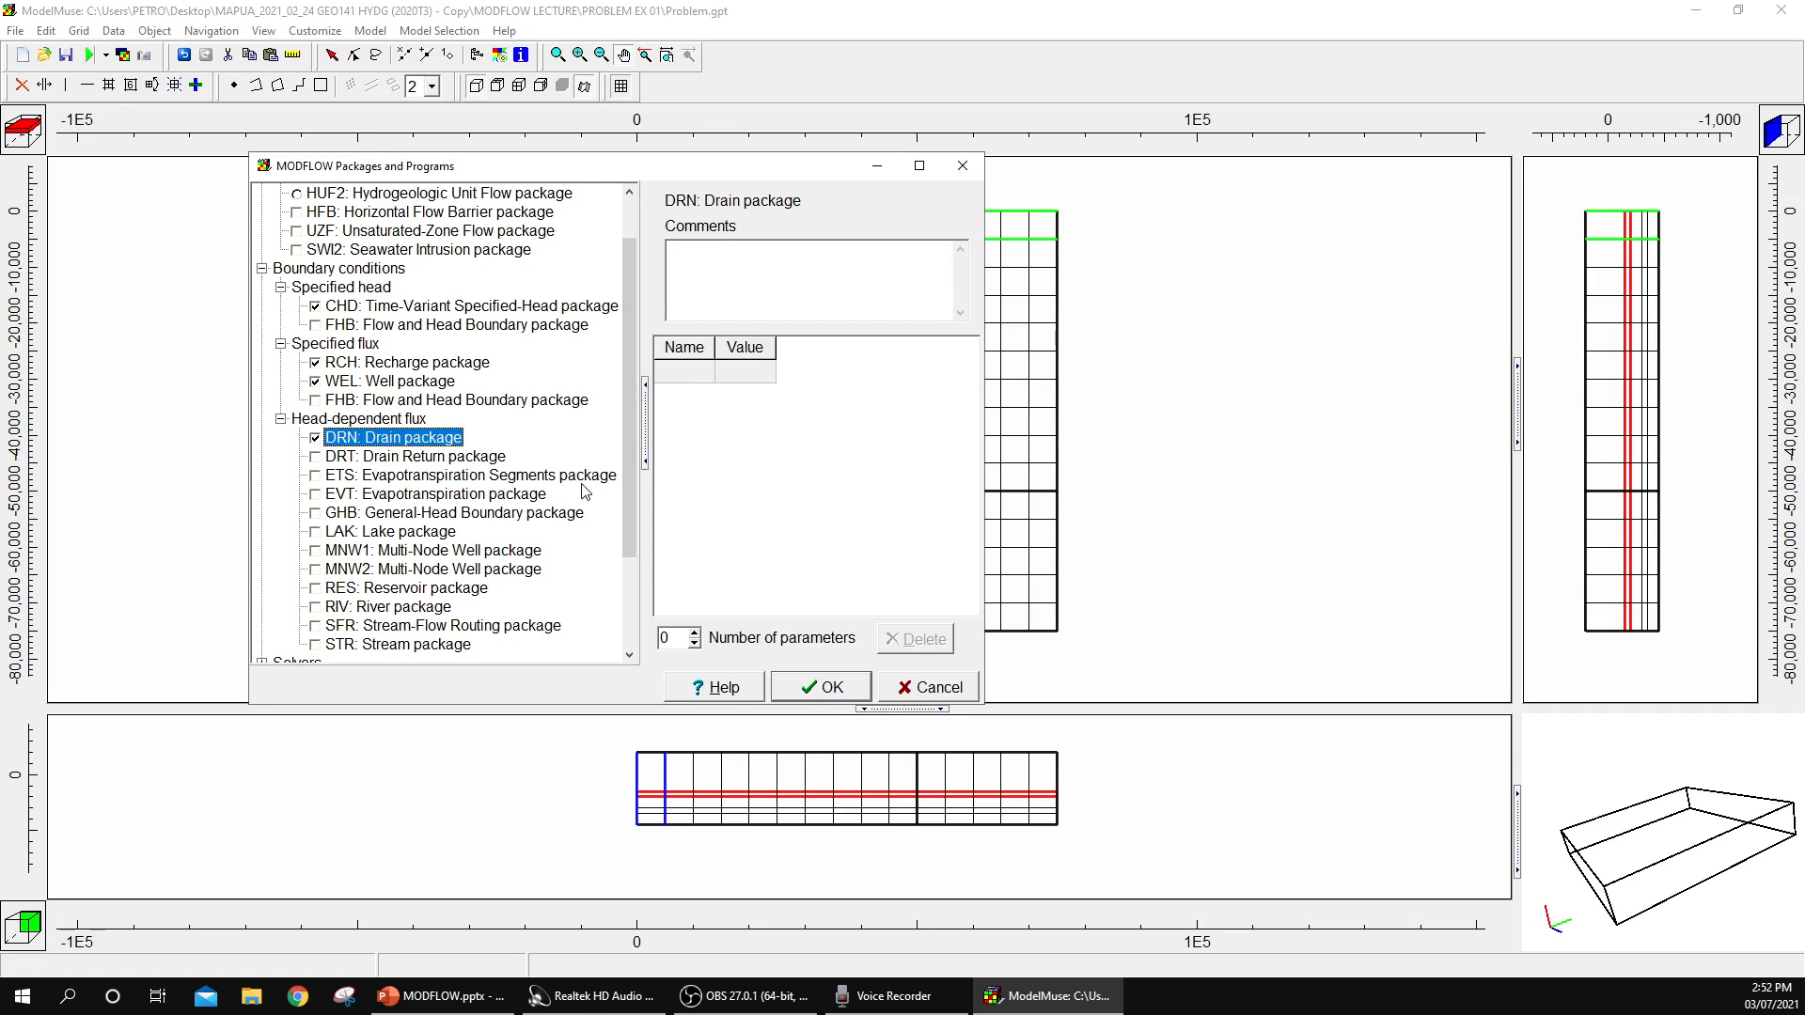
Step: Review the selected LPF, CHD, RCH, WEL and DRN packages and accept the package settings
left_click(448, 383)
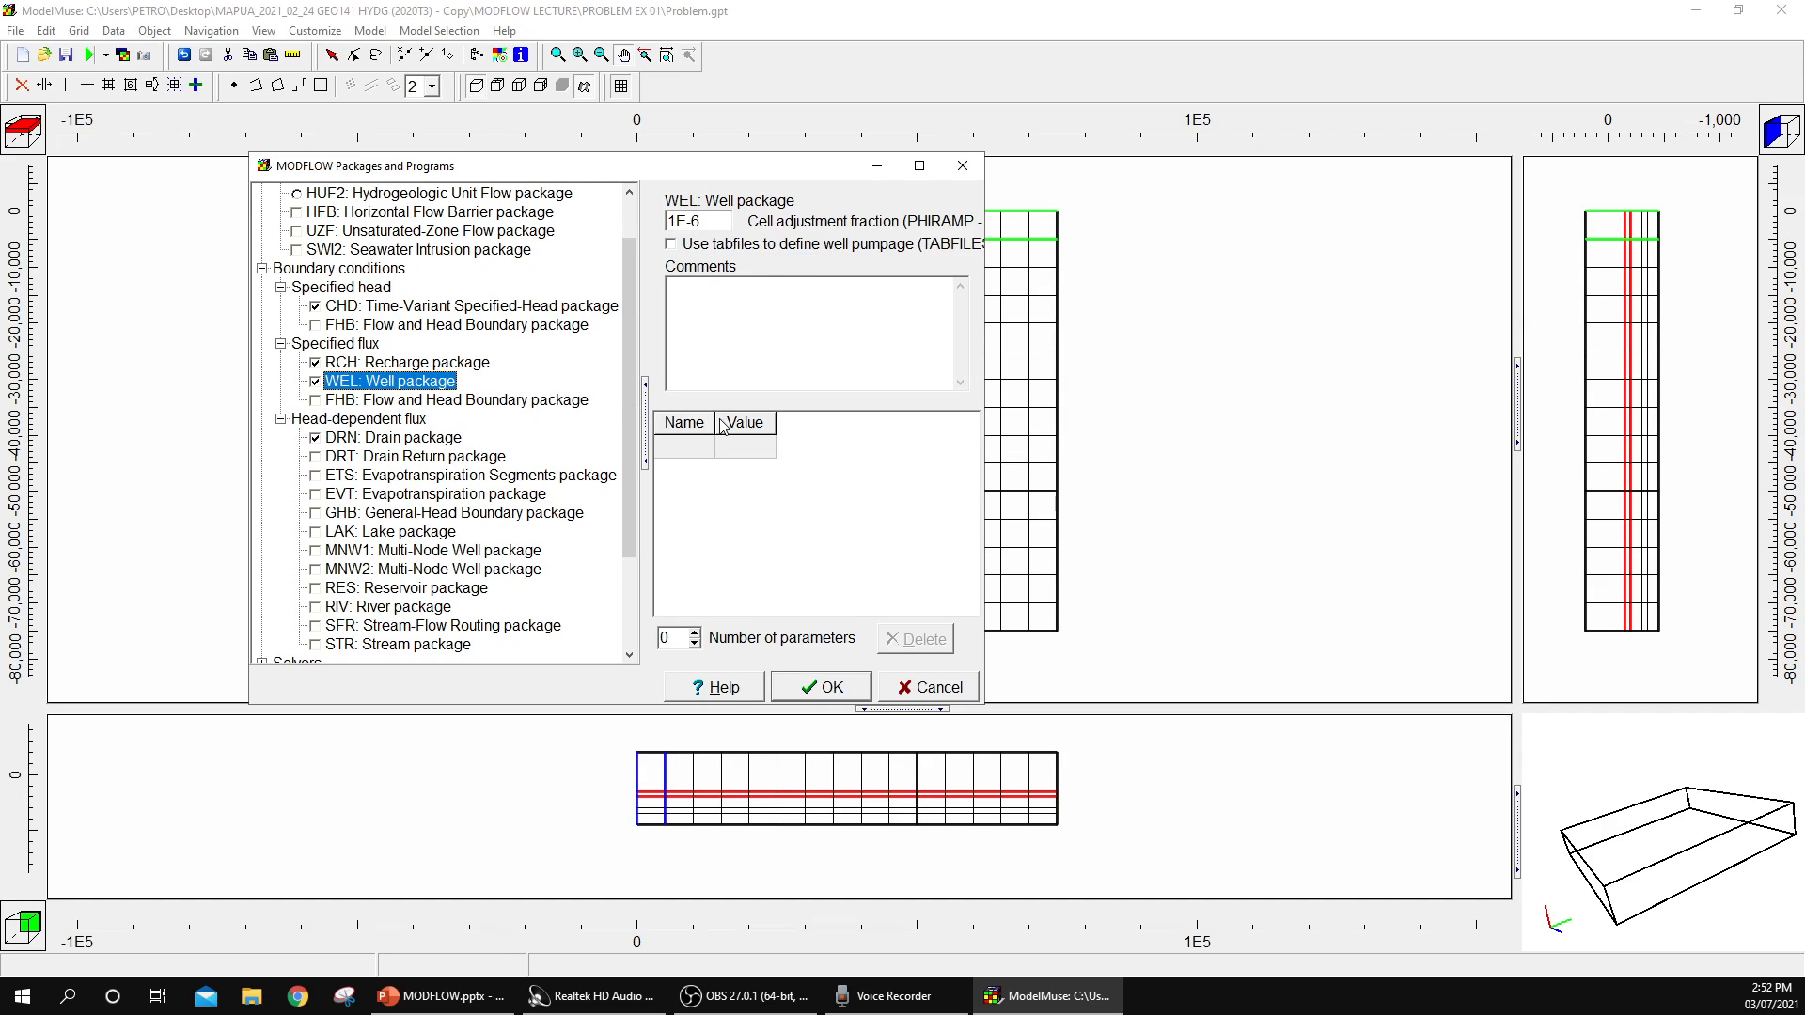
scroll(473, 313, "up", 1)
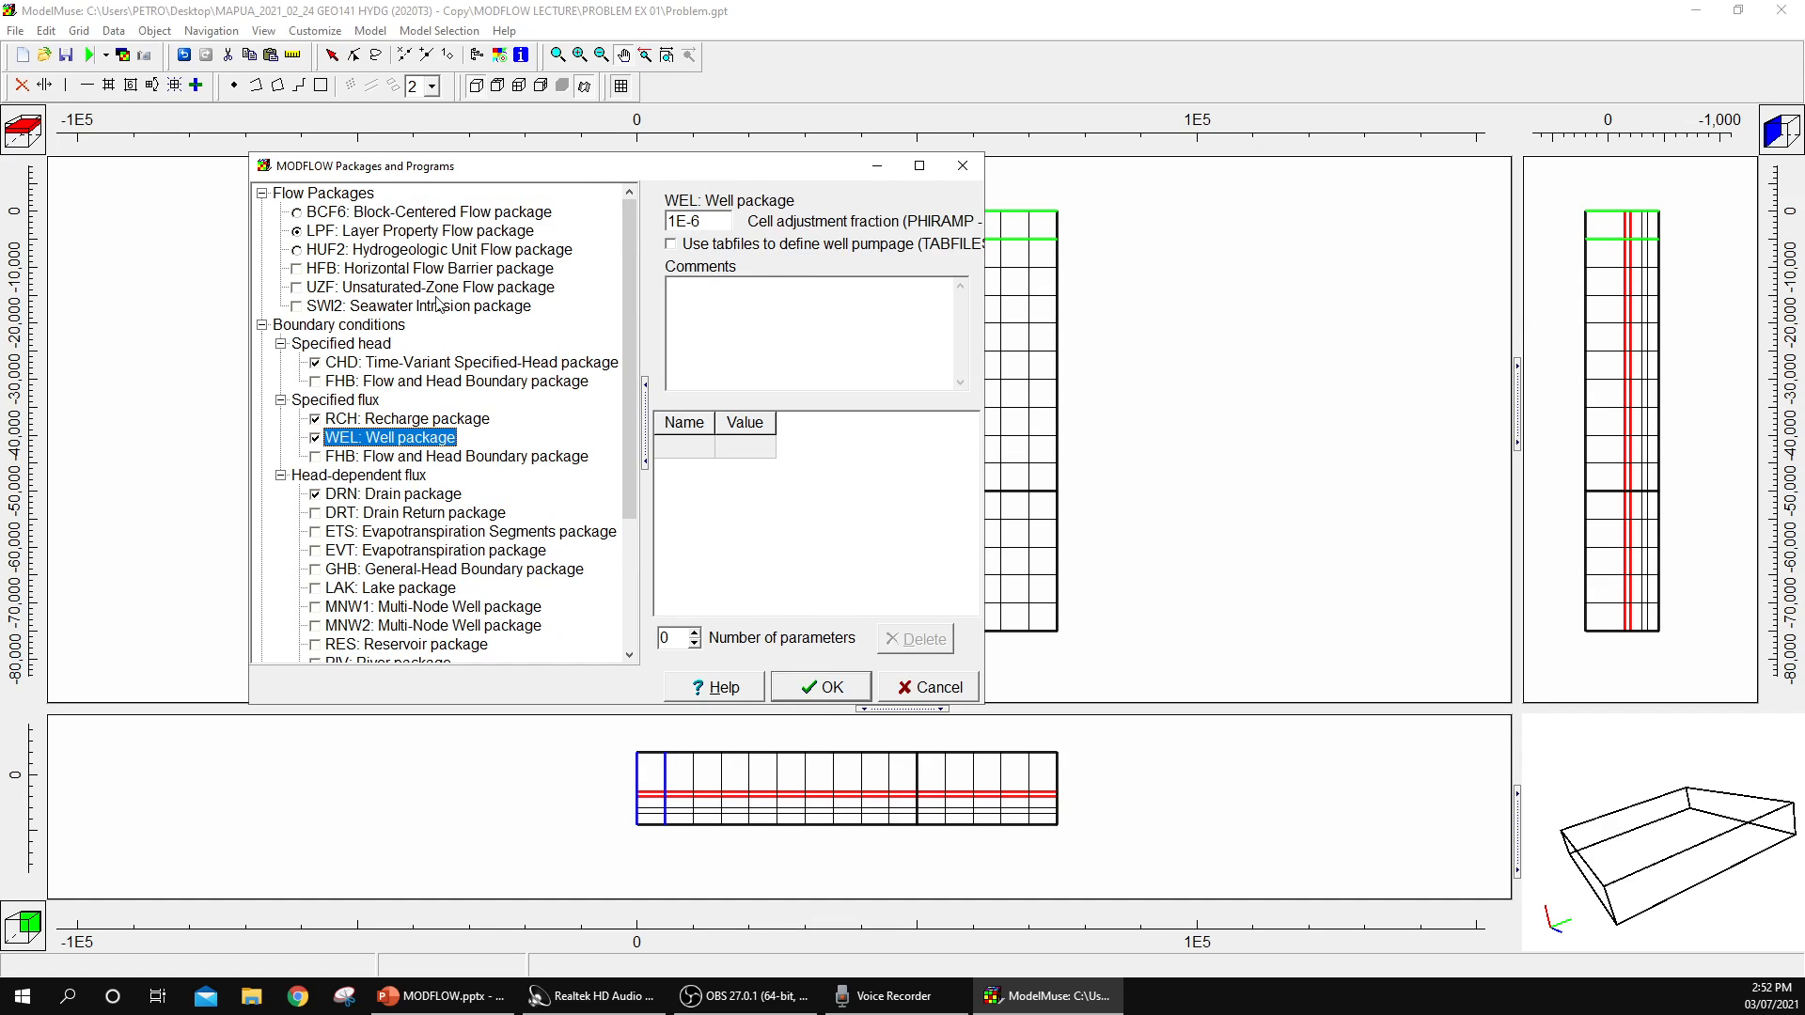
left_click(399, 233)
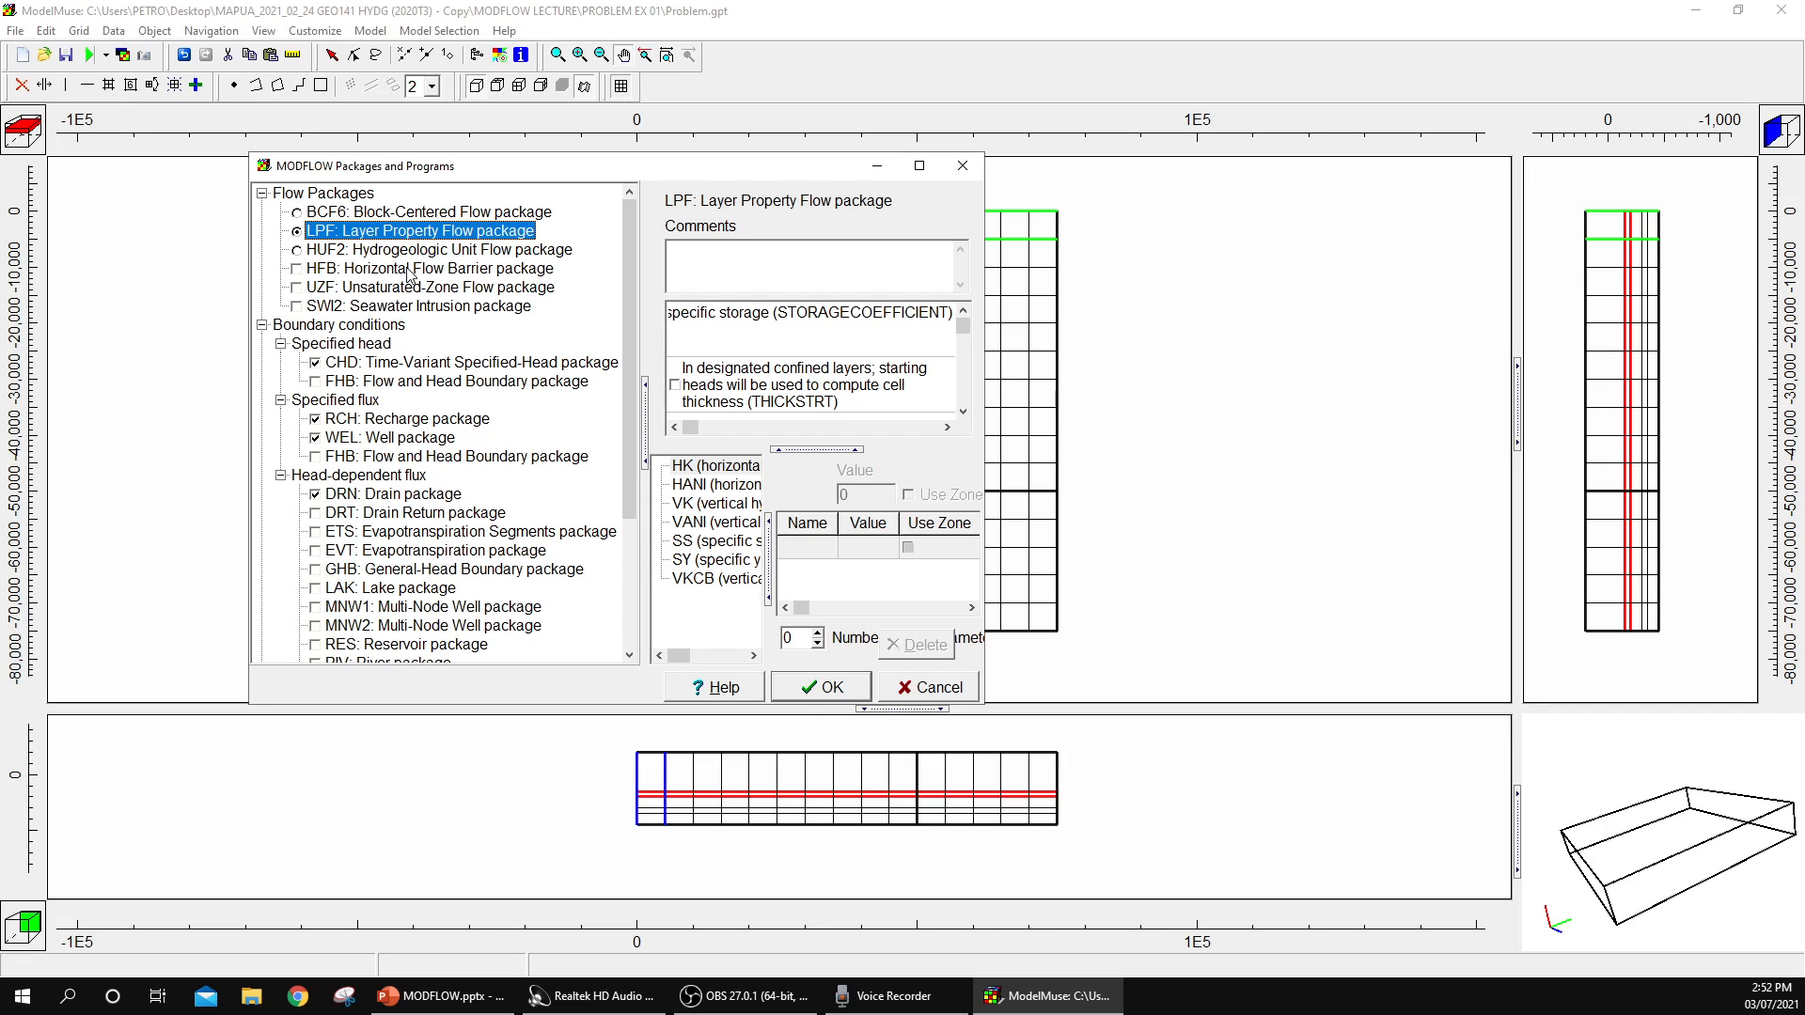
left_click(378, 365)
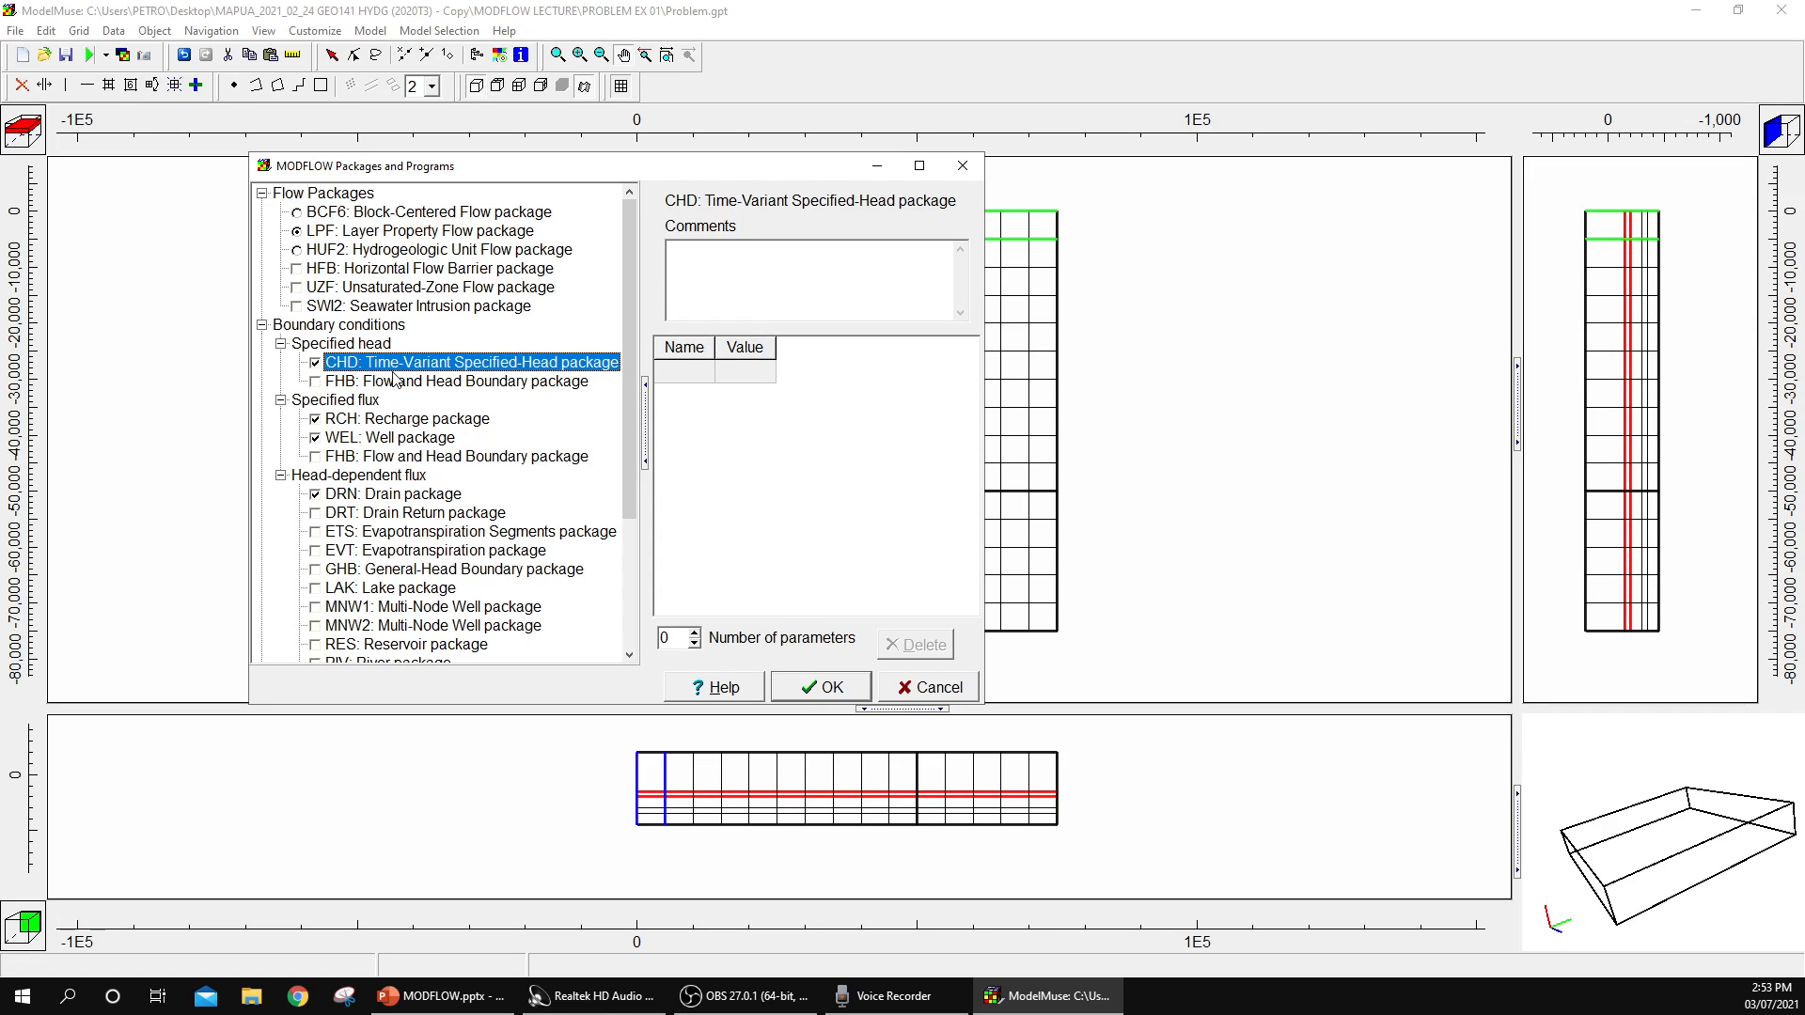
left_click(414, 421)
left_click(423, 440)
left_click(428, 495)
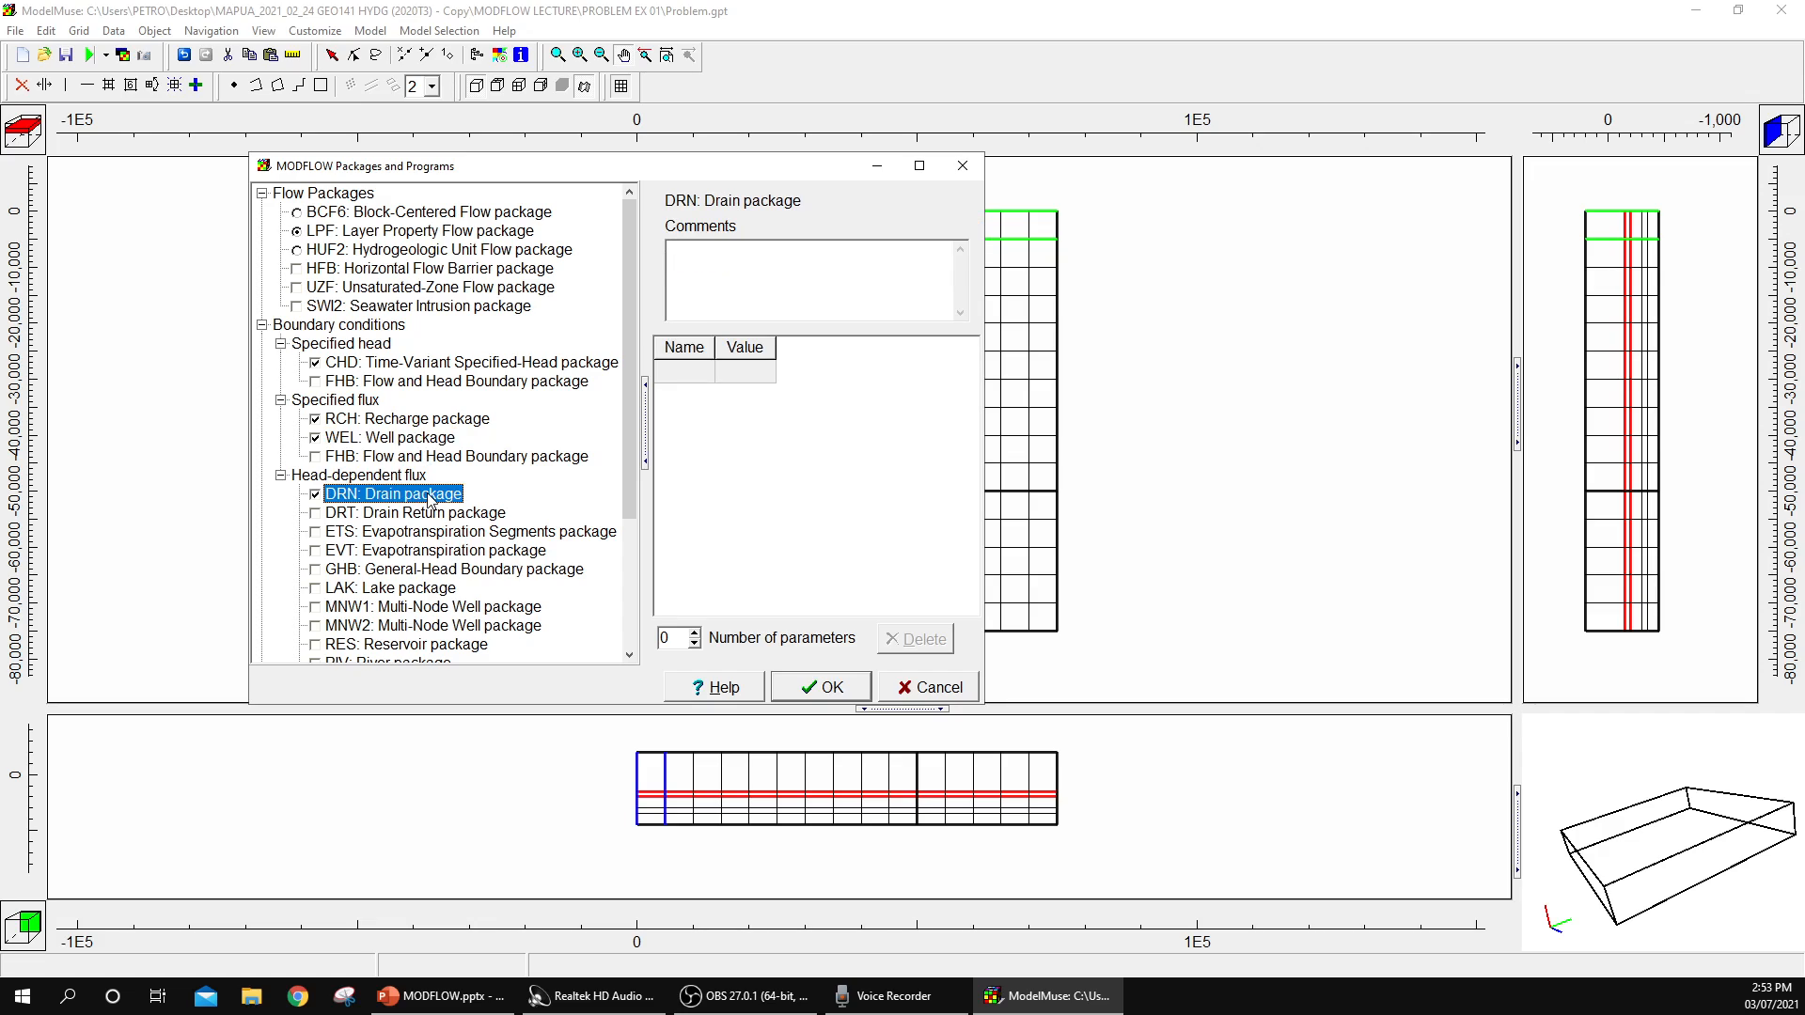
left_click(829, 689)
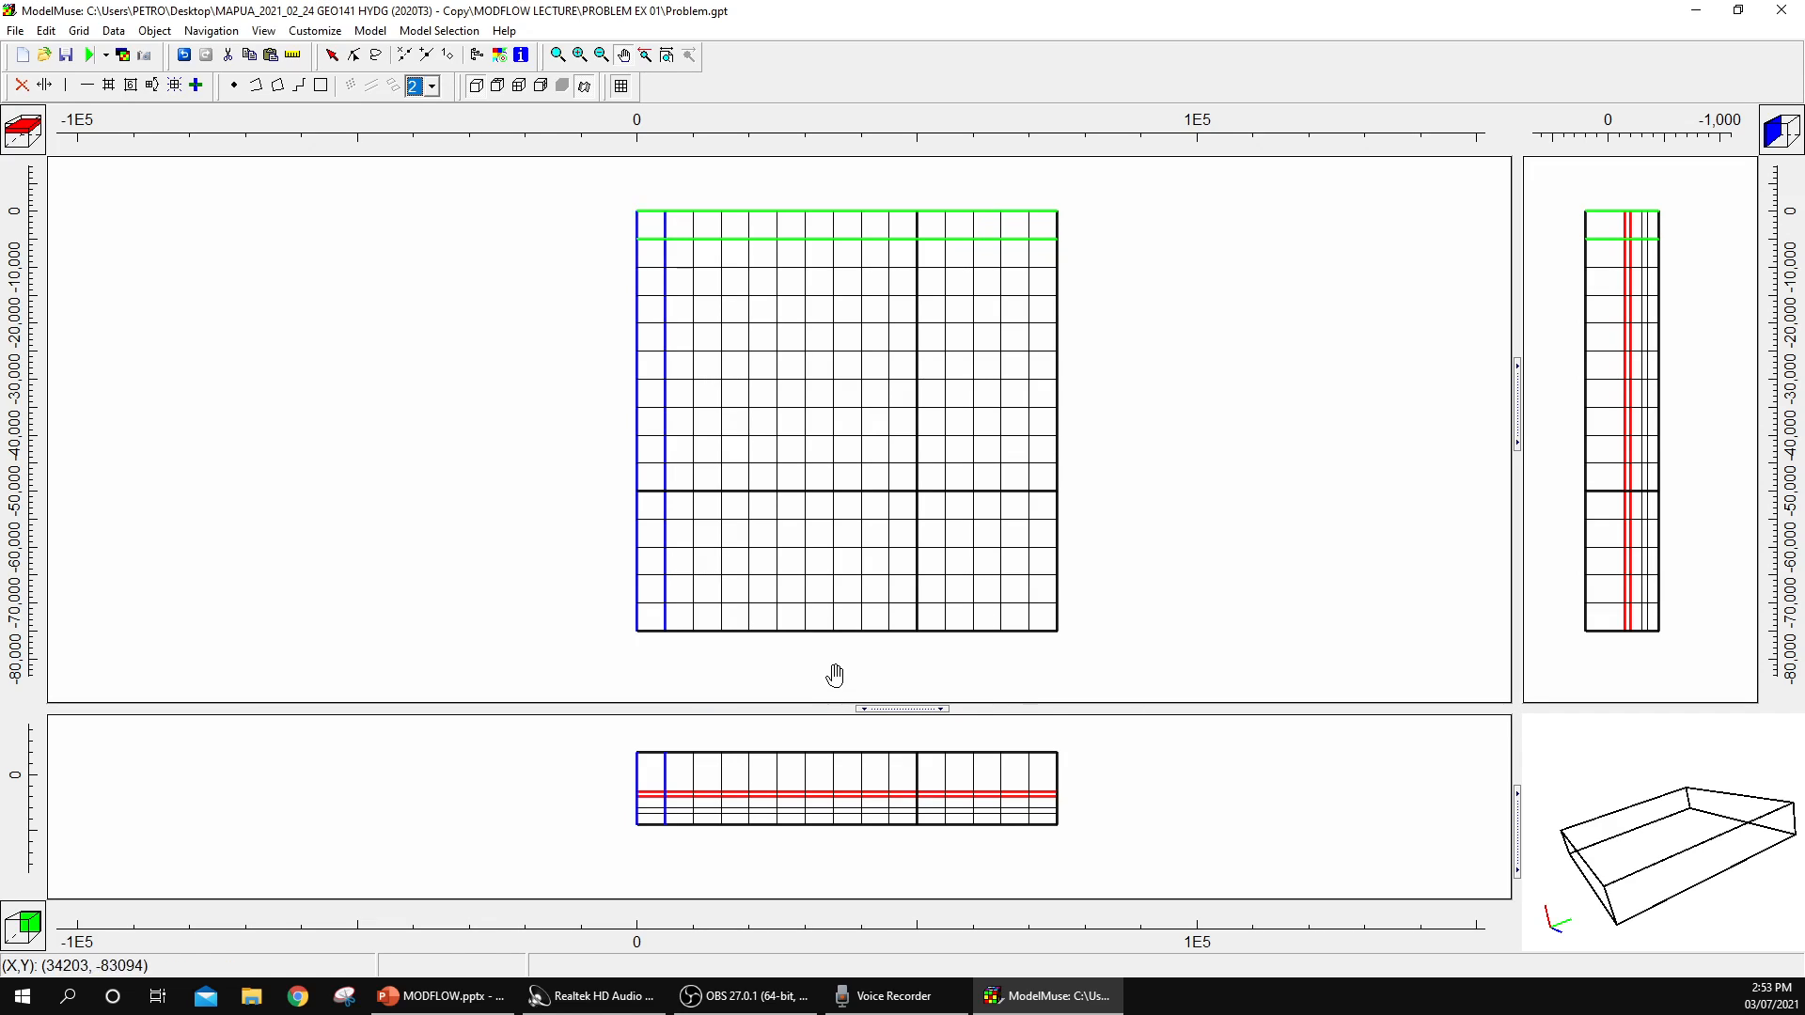
Step: Make the model's uppermost layer the selected layer for the plan view
key("alt+Tab")
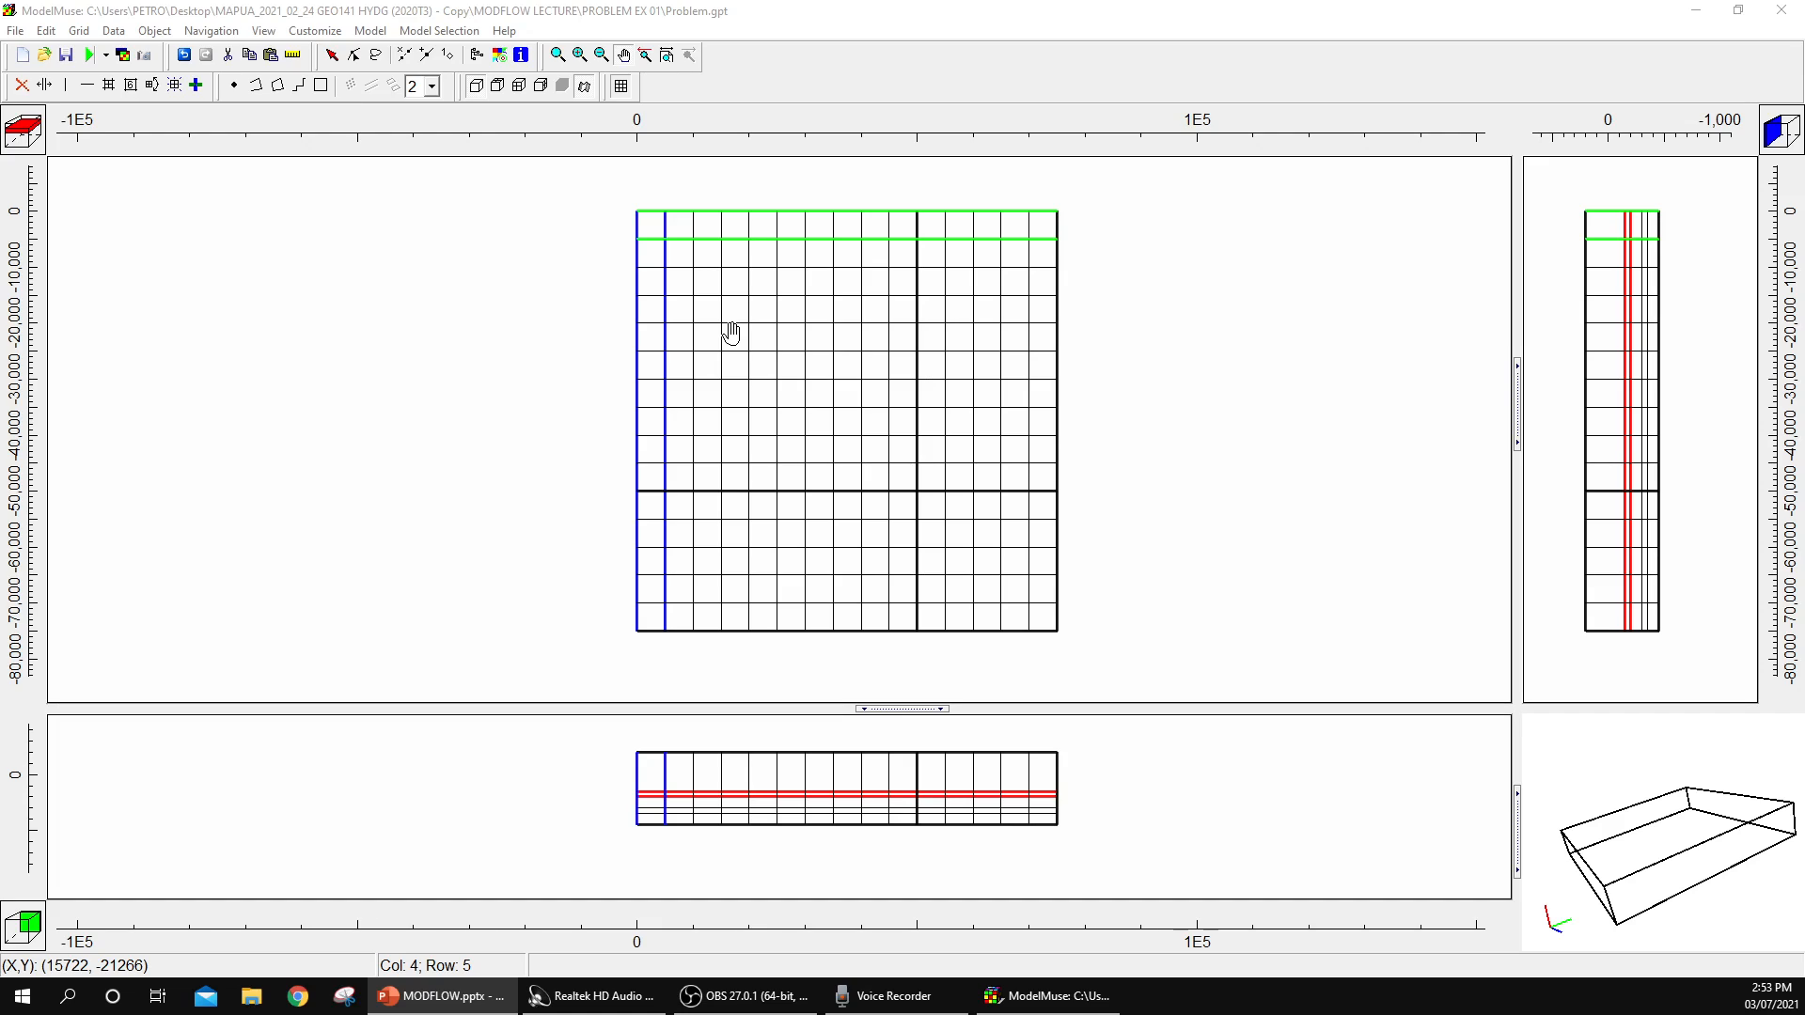
left_click_drag(795, 329, 771, 329)
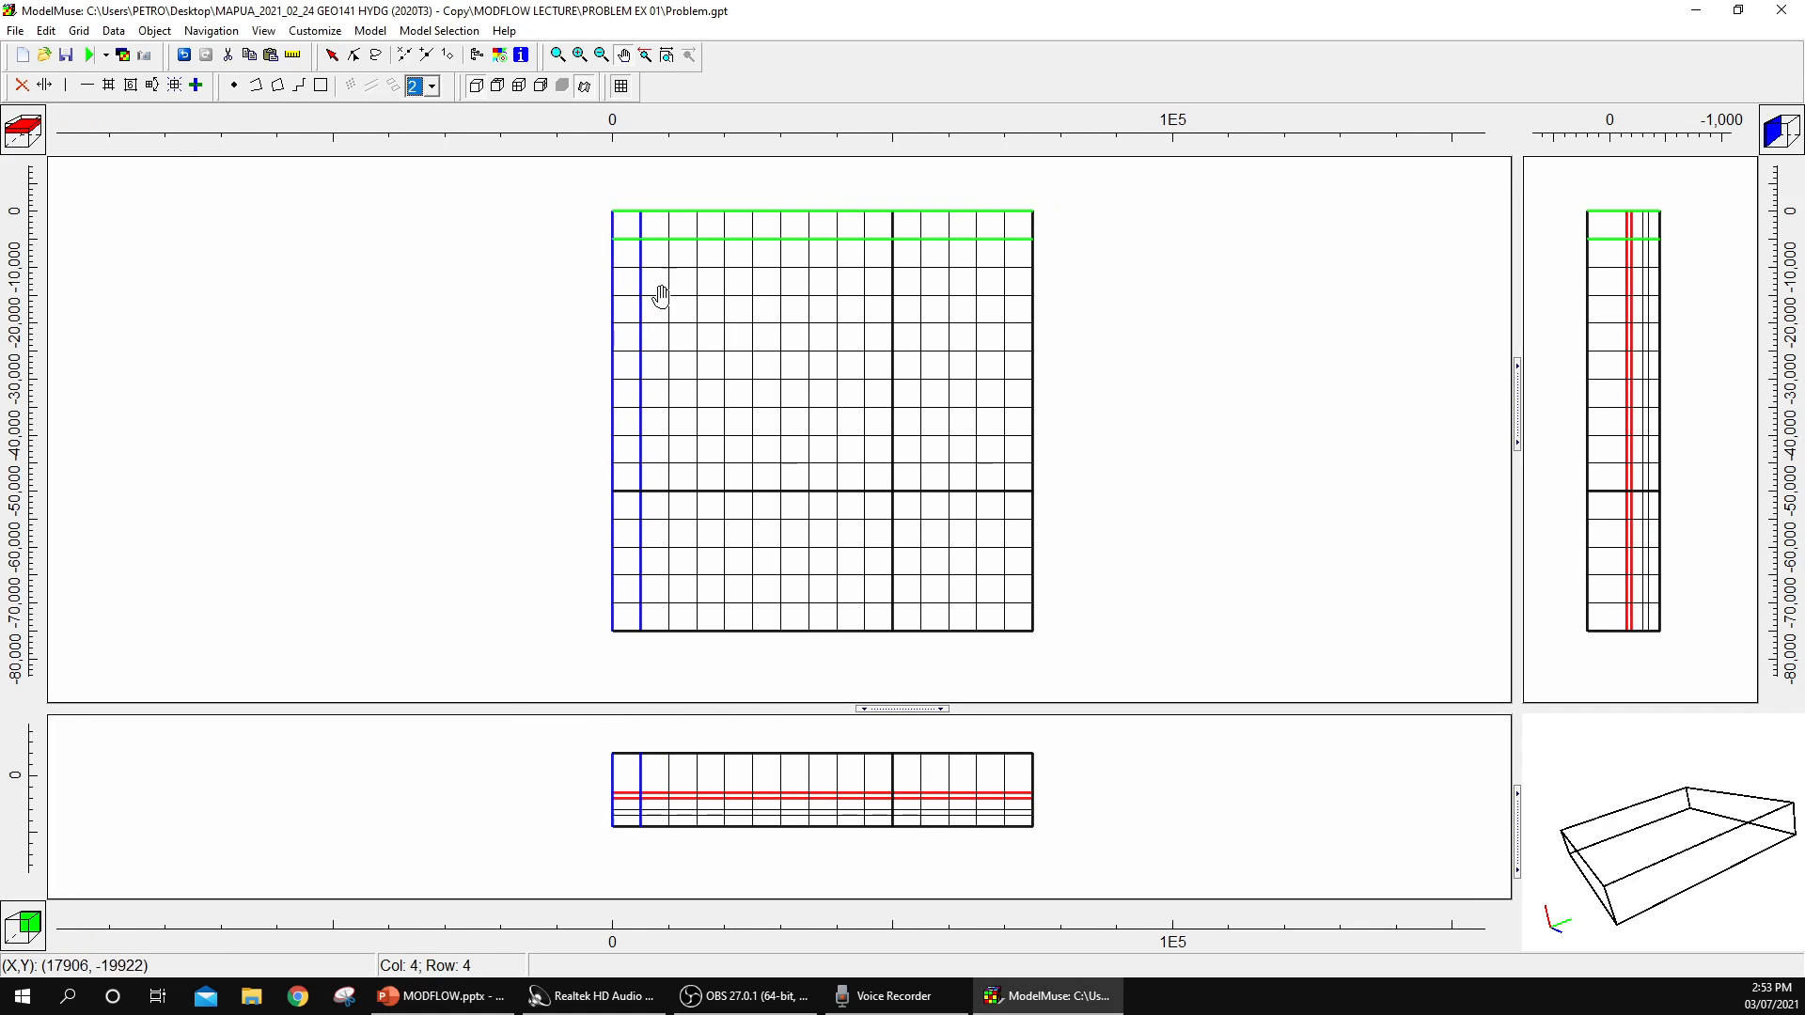
left_click(21, 125)
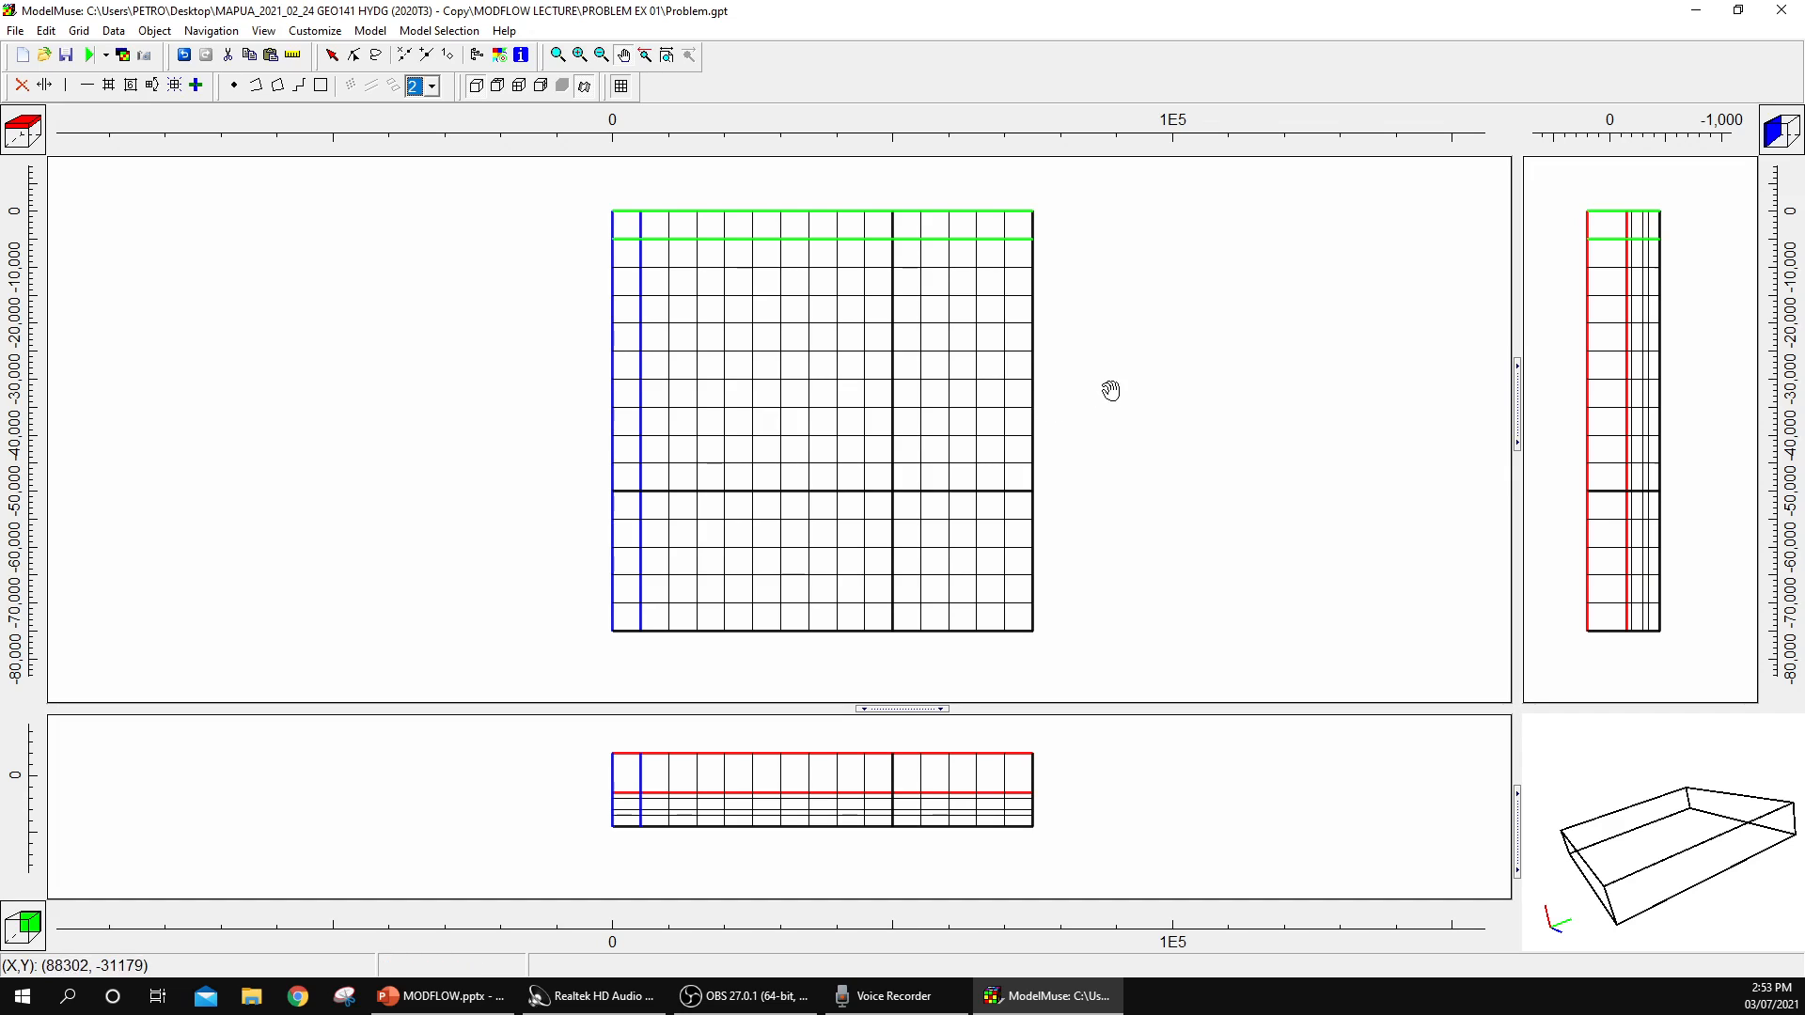
left_click_drag(1110, 391, 1098, 374)
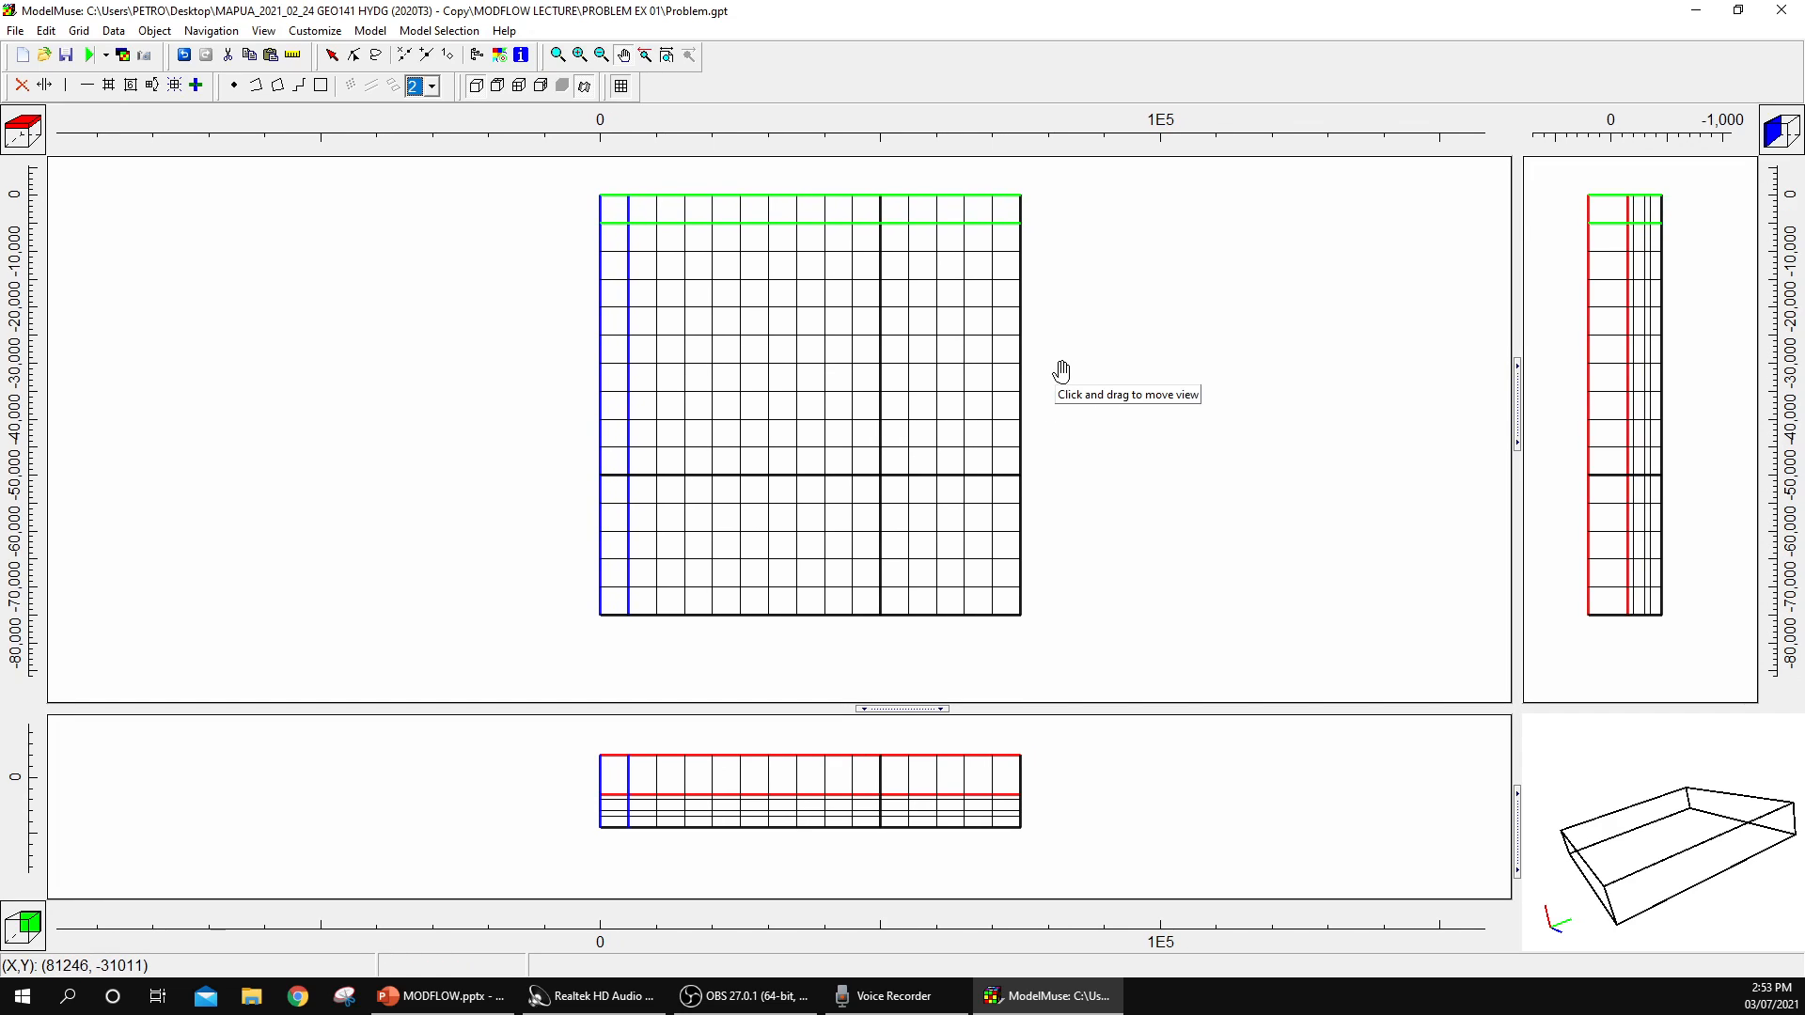
left_click_drag(1124, 319, 1144, 338)
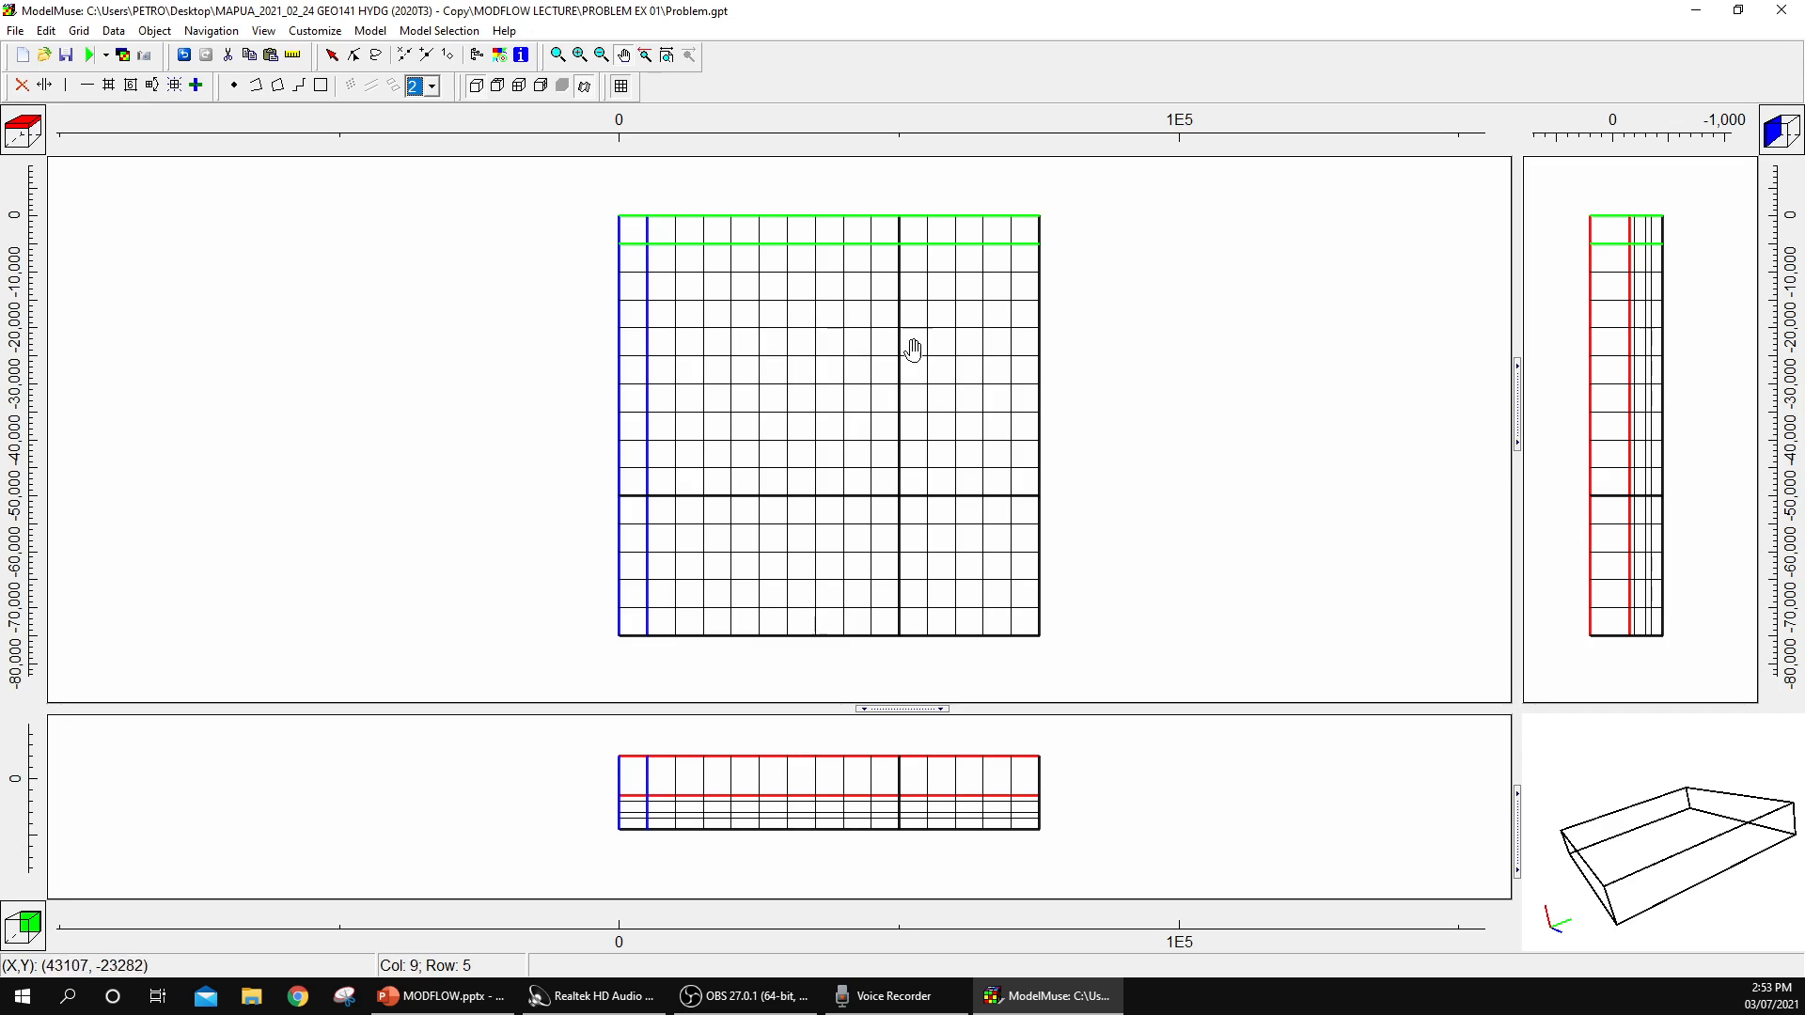
left_click_drag(1183, 379, 1147, 372)
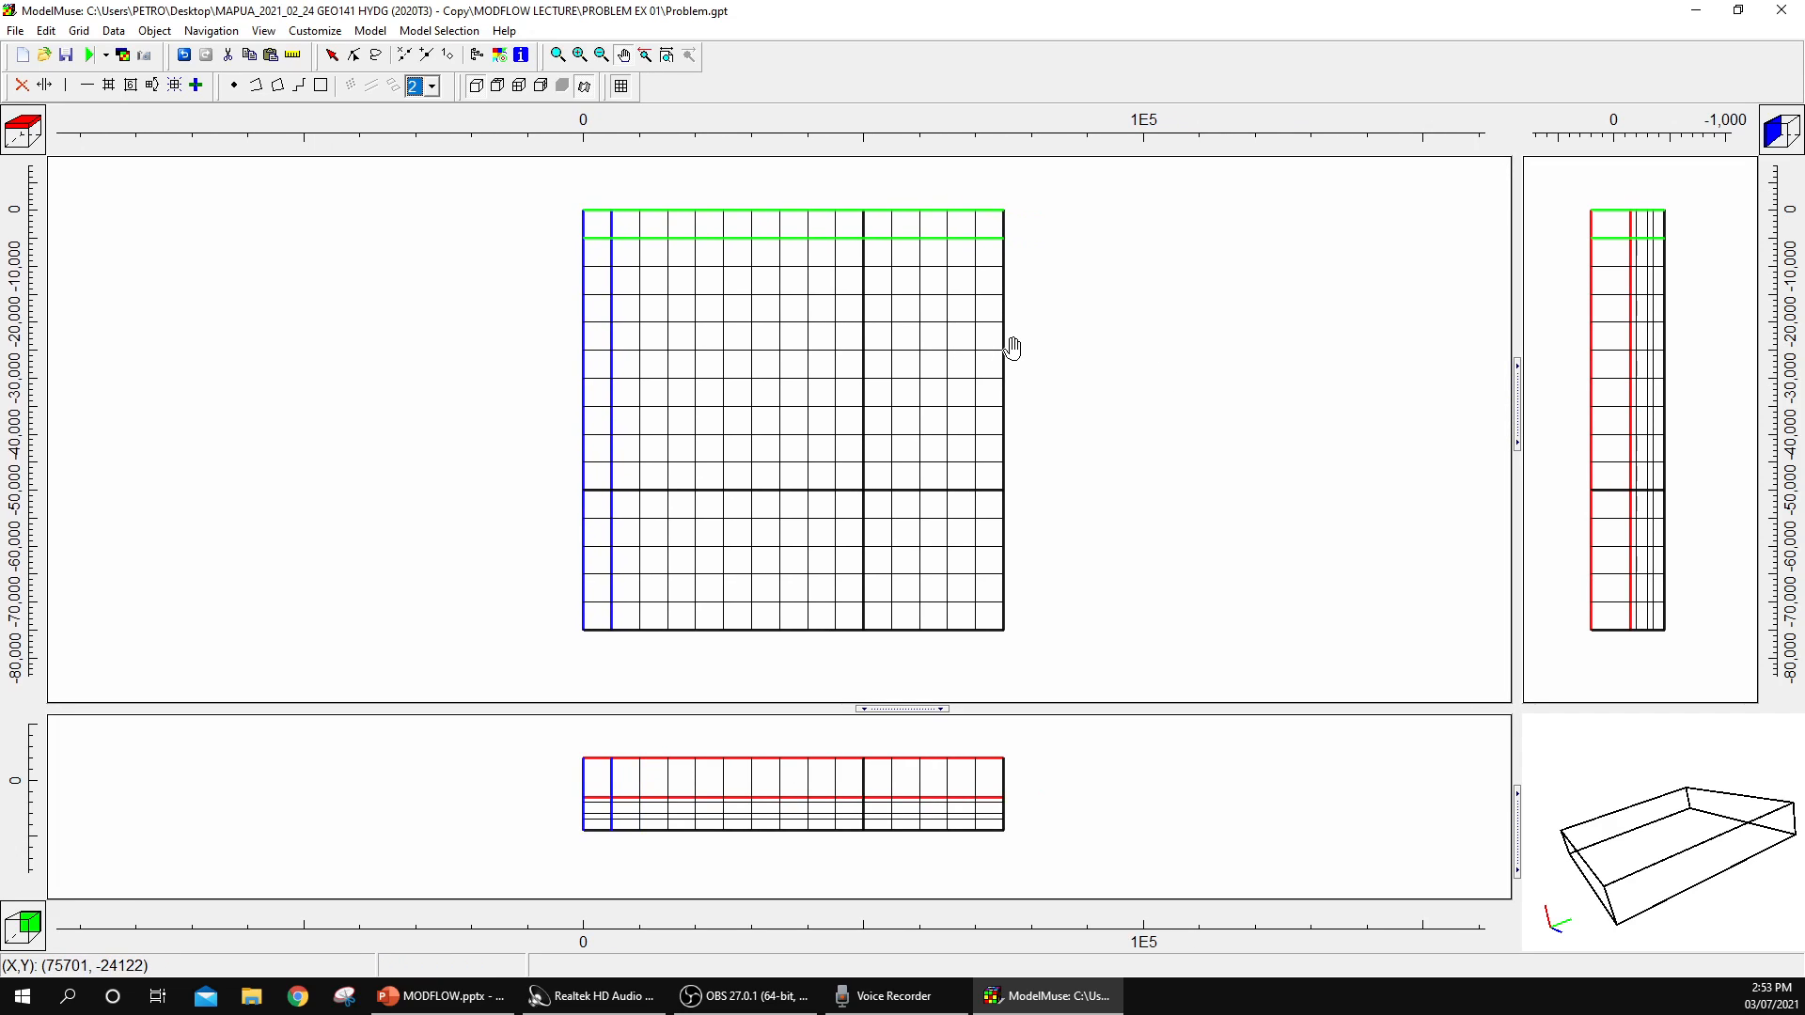
Step: Draw a straight polyline object about 69,400 long down the first column of the grid, from row 1 to row 15
left_click(256, 86)
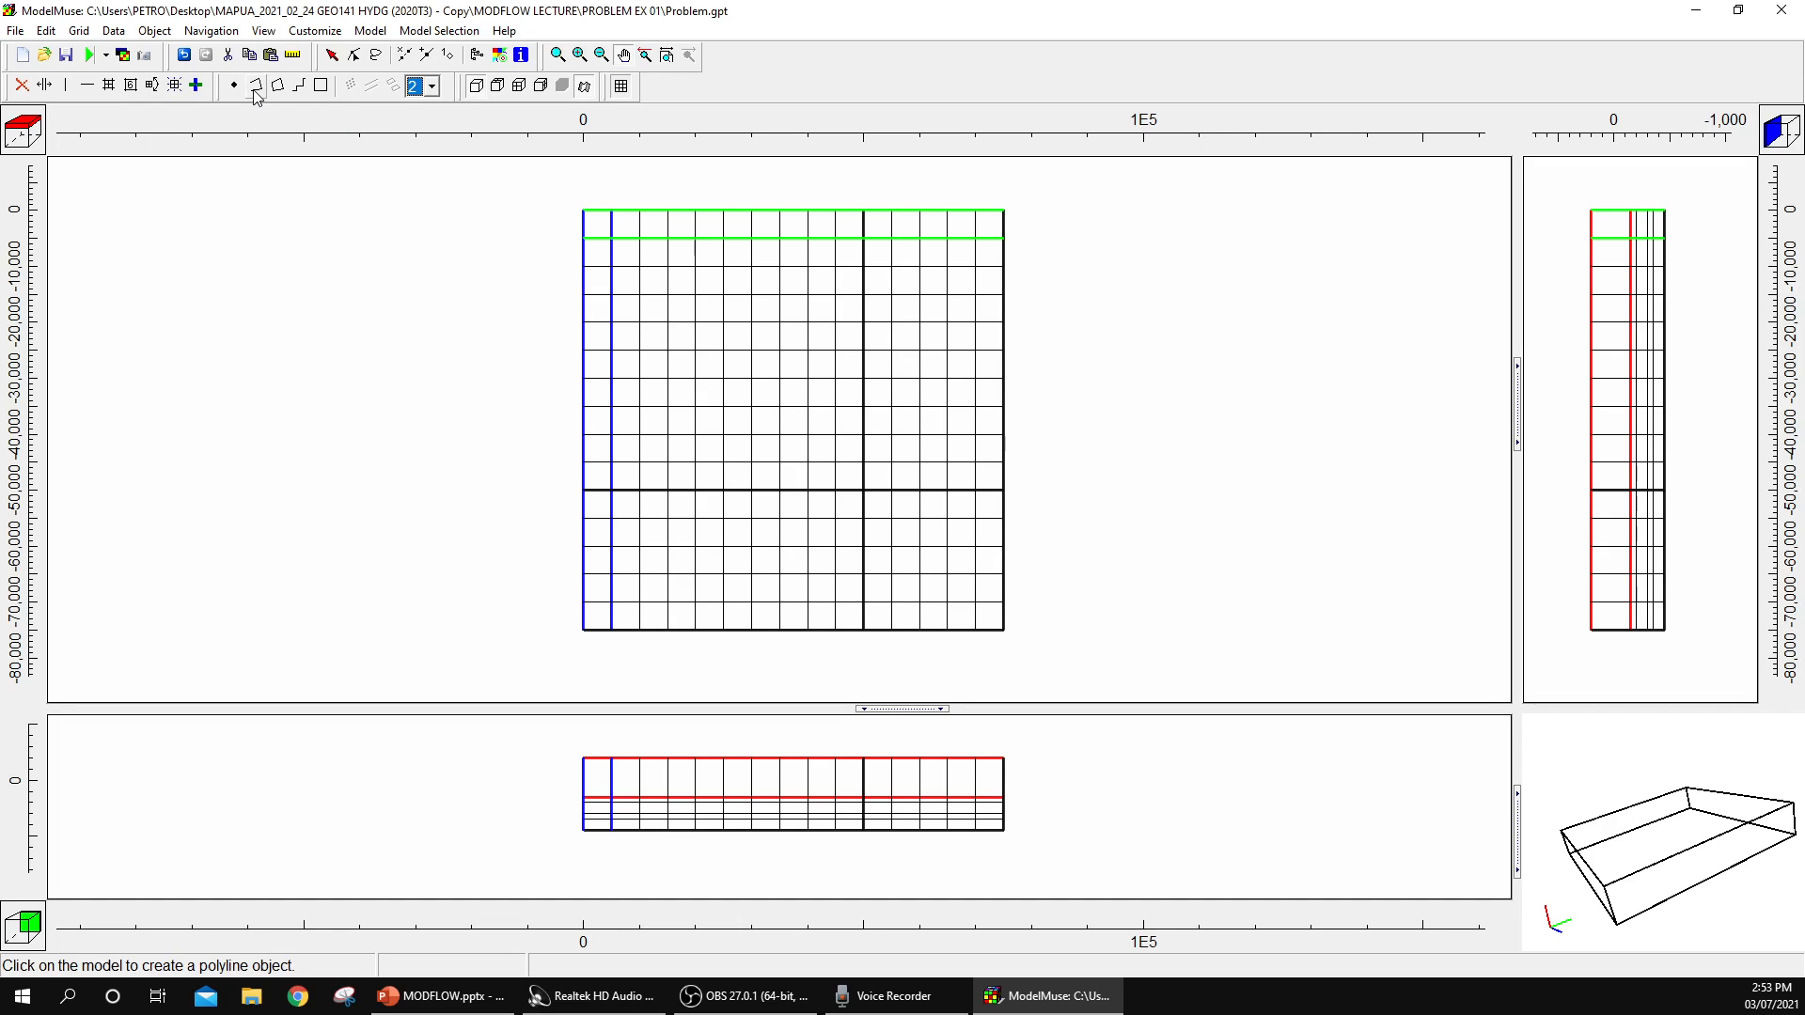
left_click(598, 226)
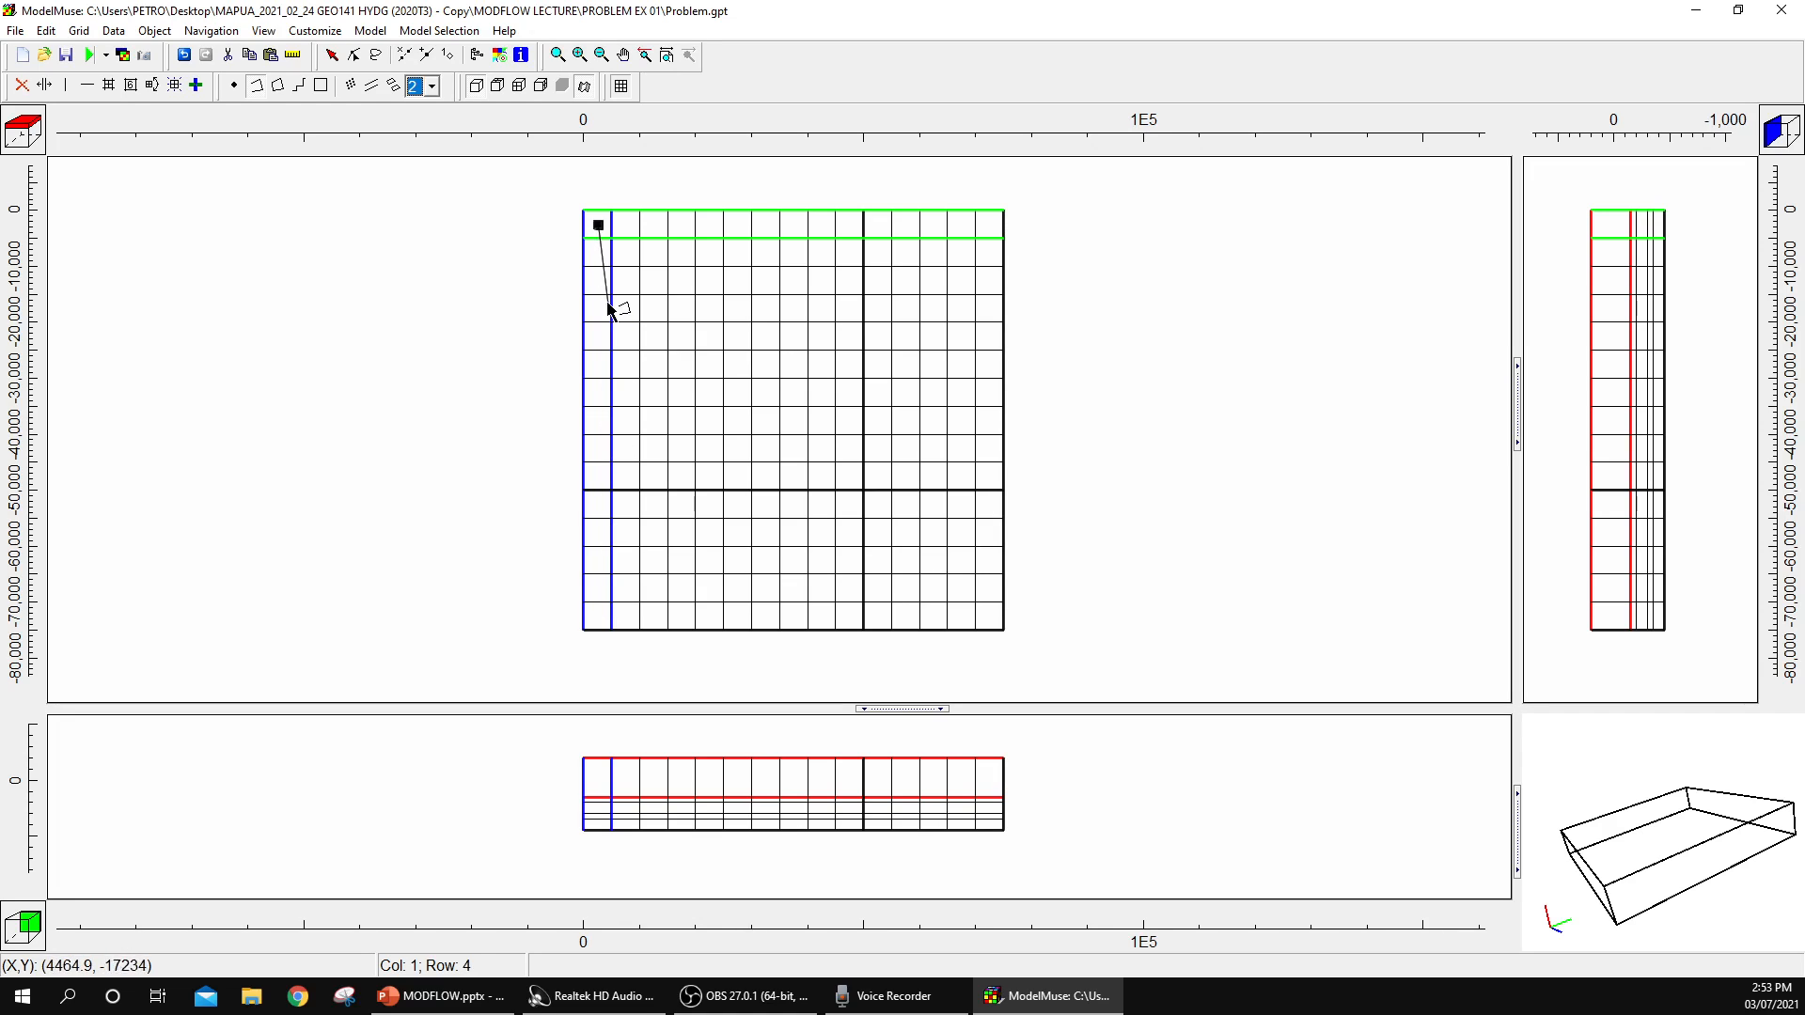
double_click(598, 620)
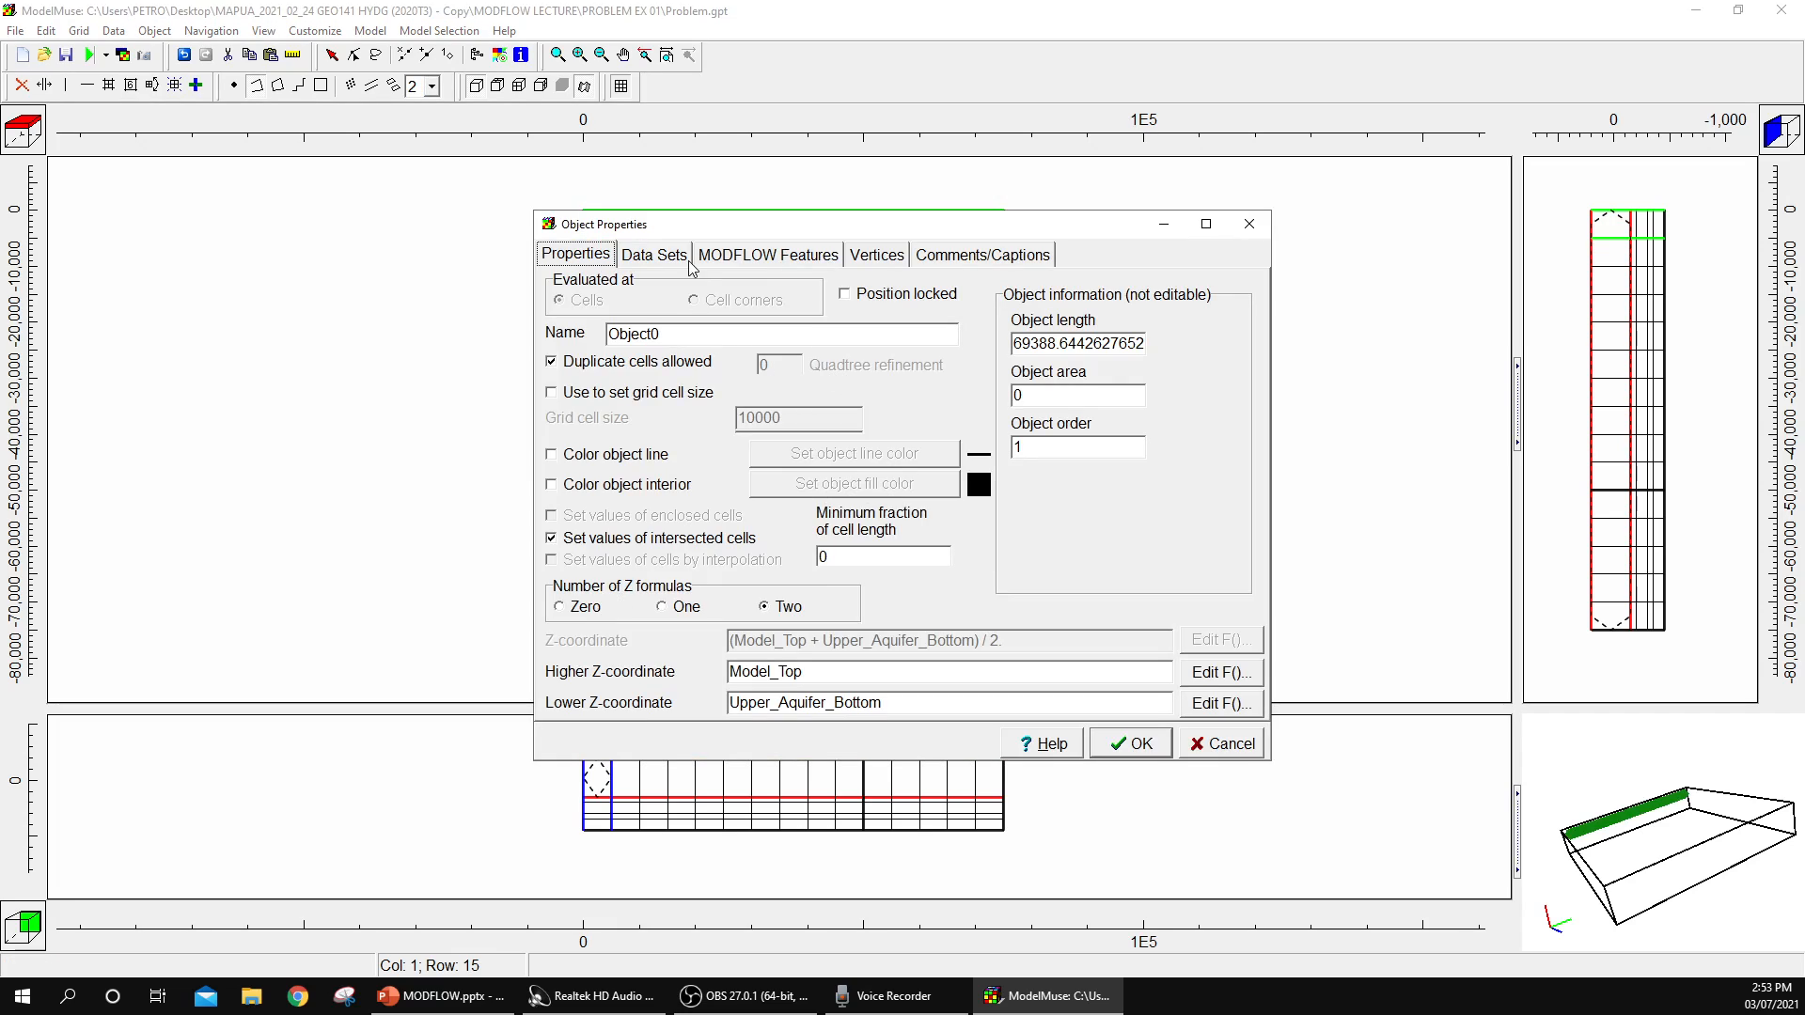
Step: Rename the new polyline object as Head_0
left_click_drag(742, 232, 628, 184)
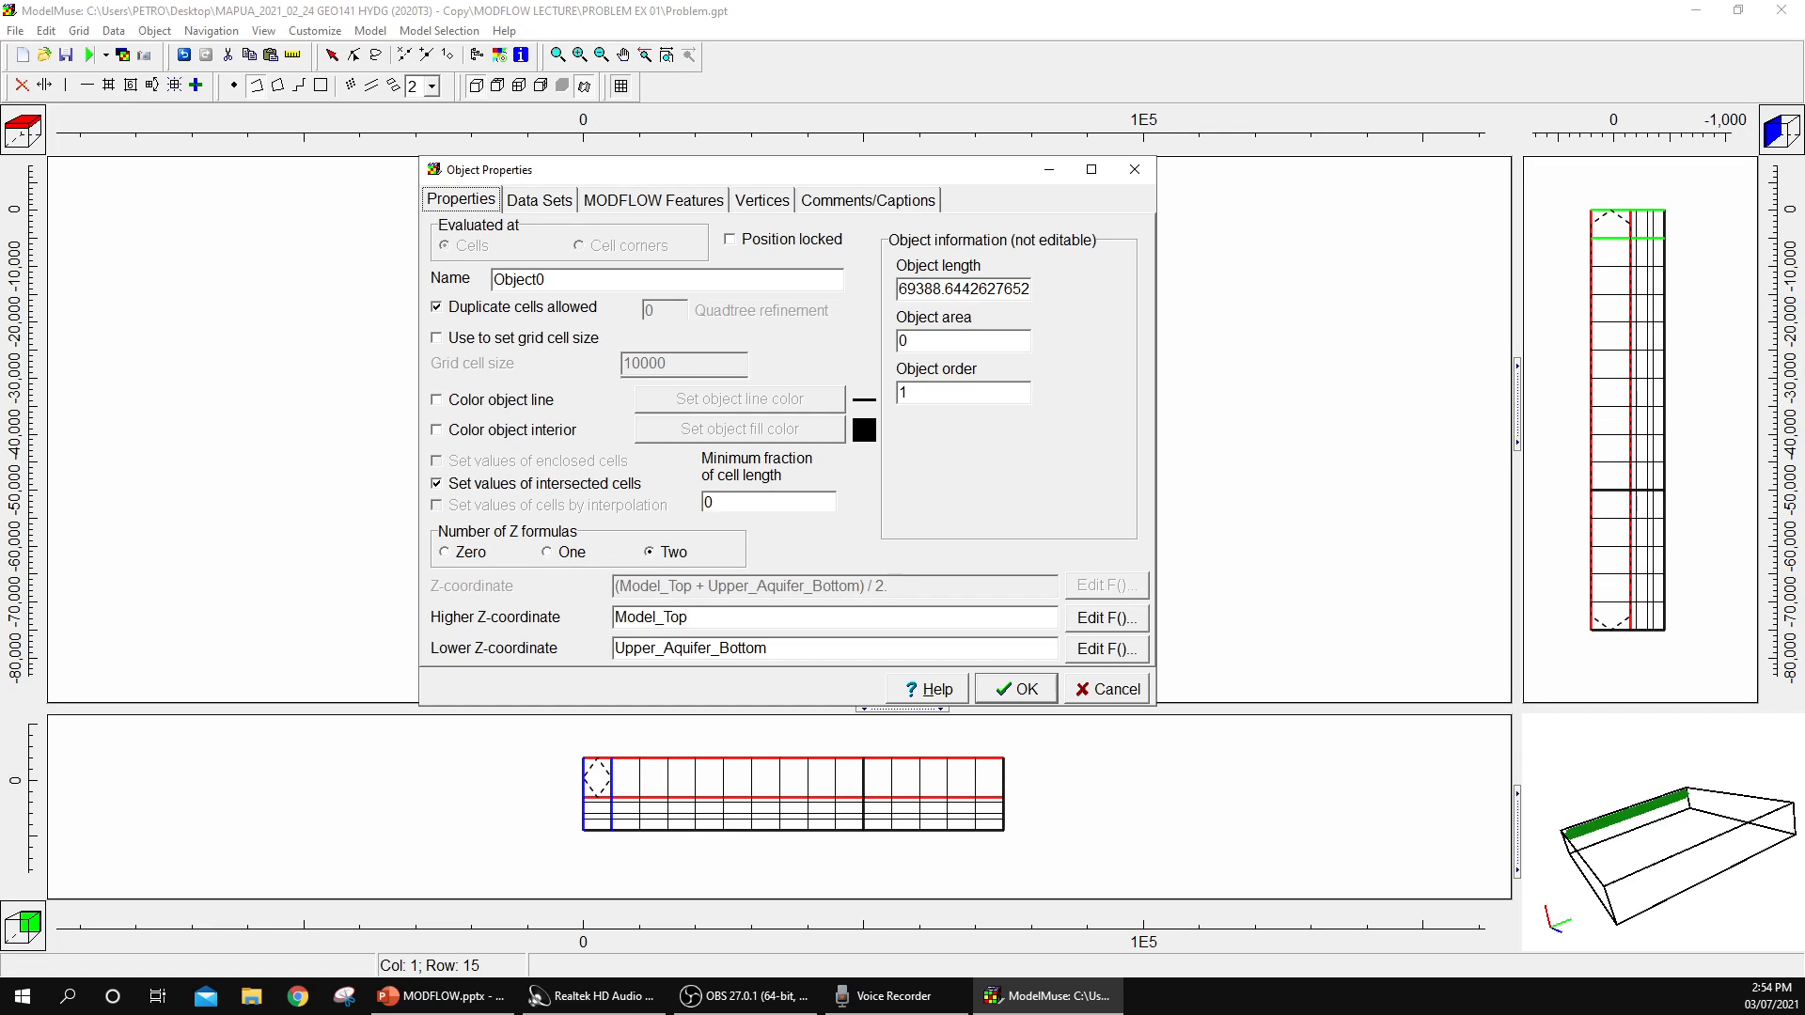
left_click_drag(567, 291, 462, 289)
type("R")
left_click_drag(709, 619, 622, 615)
left_click(726, 626)
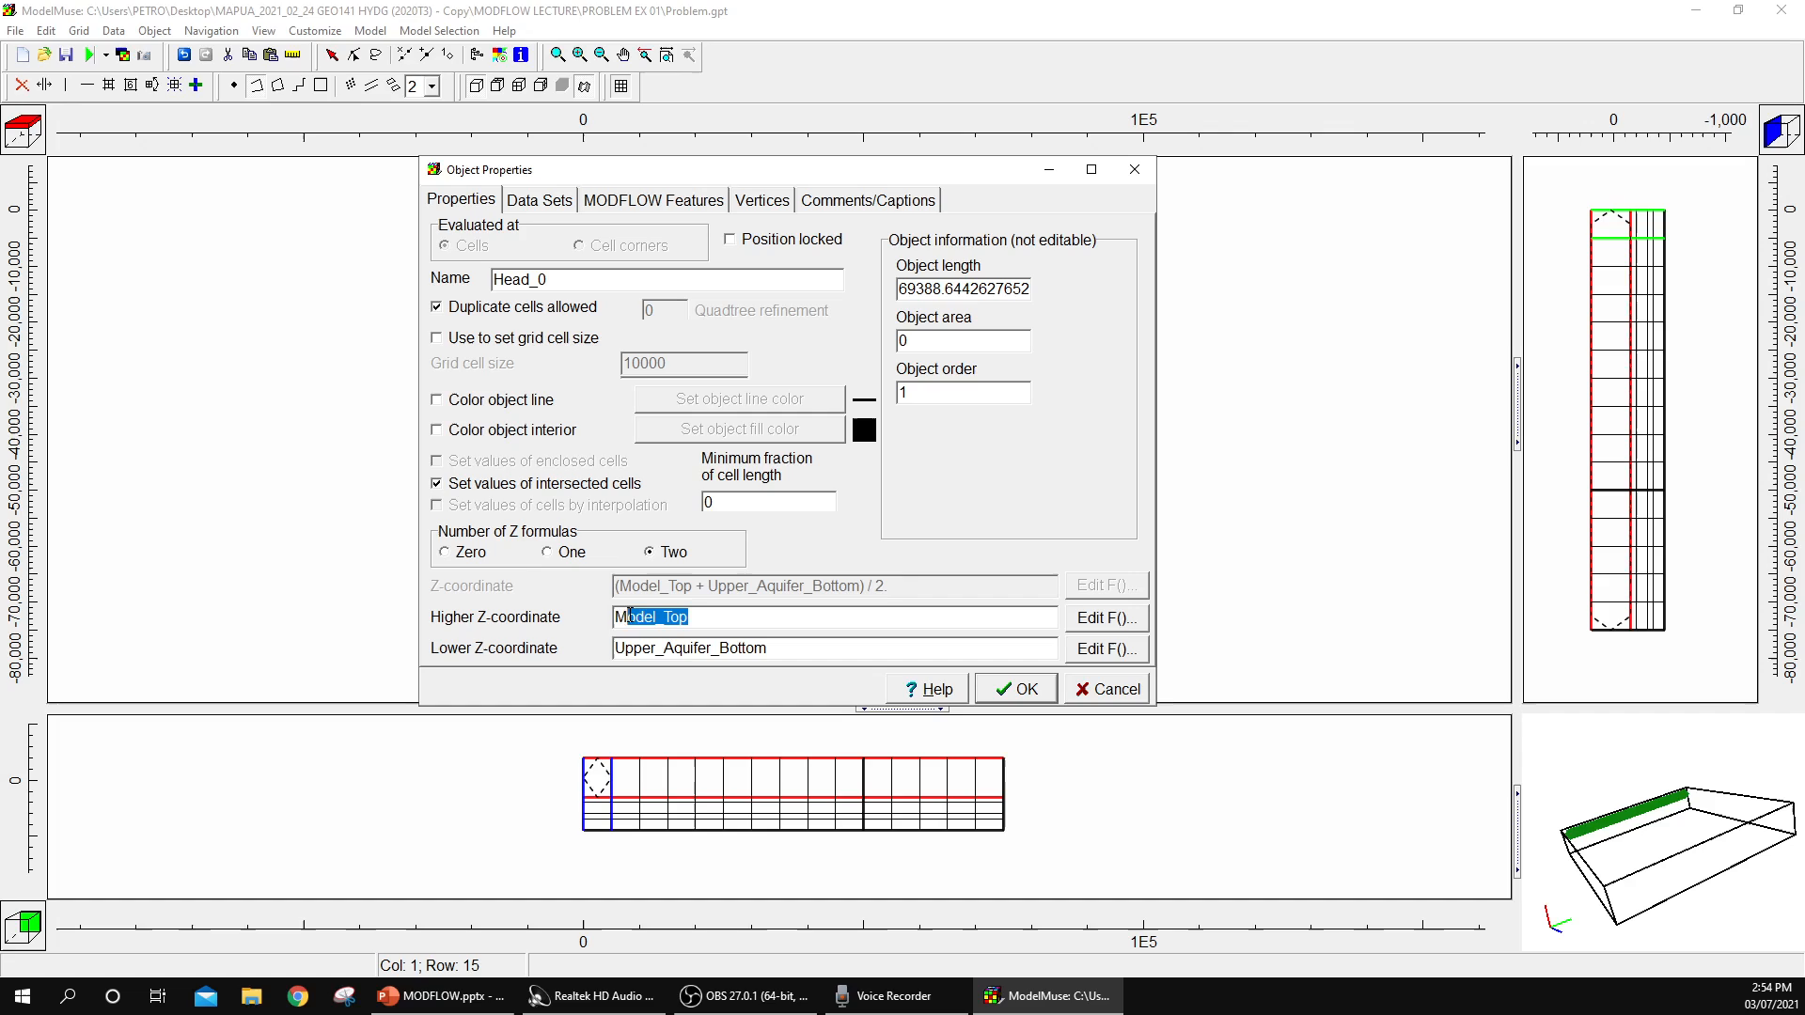
left_click(837, 657)
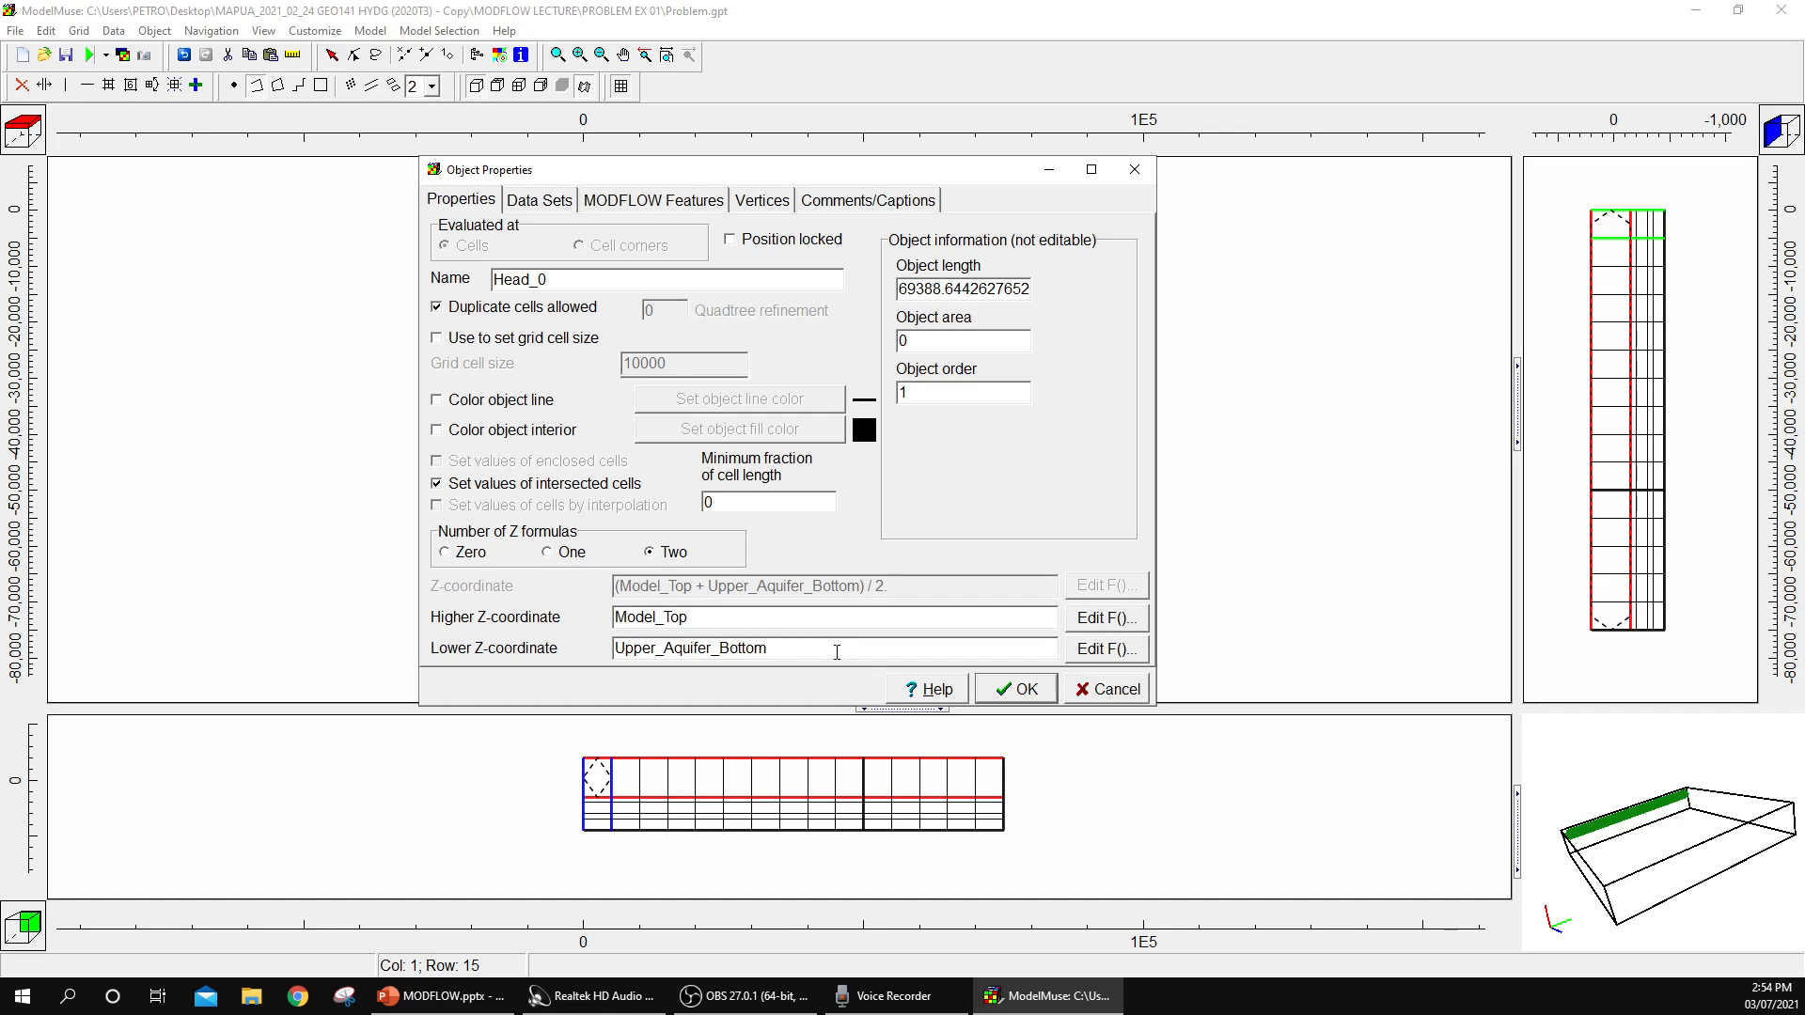
Step: Open the formula for the object's lower Z-coordinate and expand the required layer definition data sets
left_click(1040, 691)
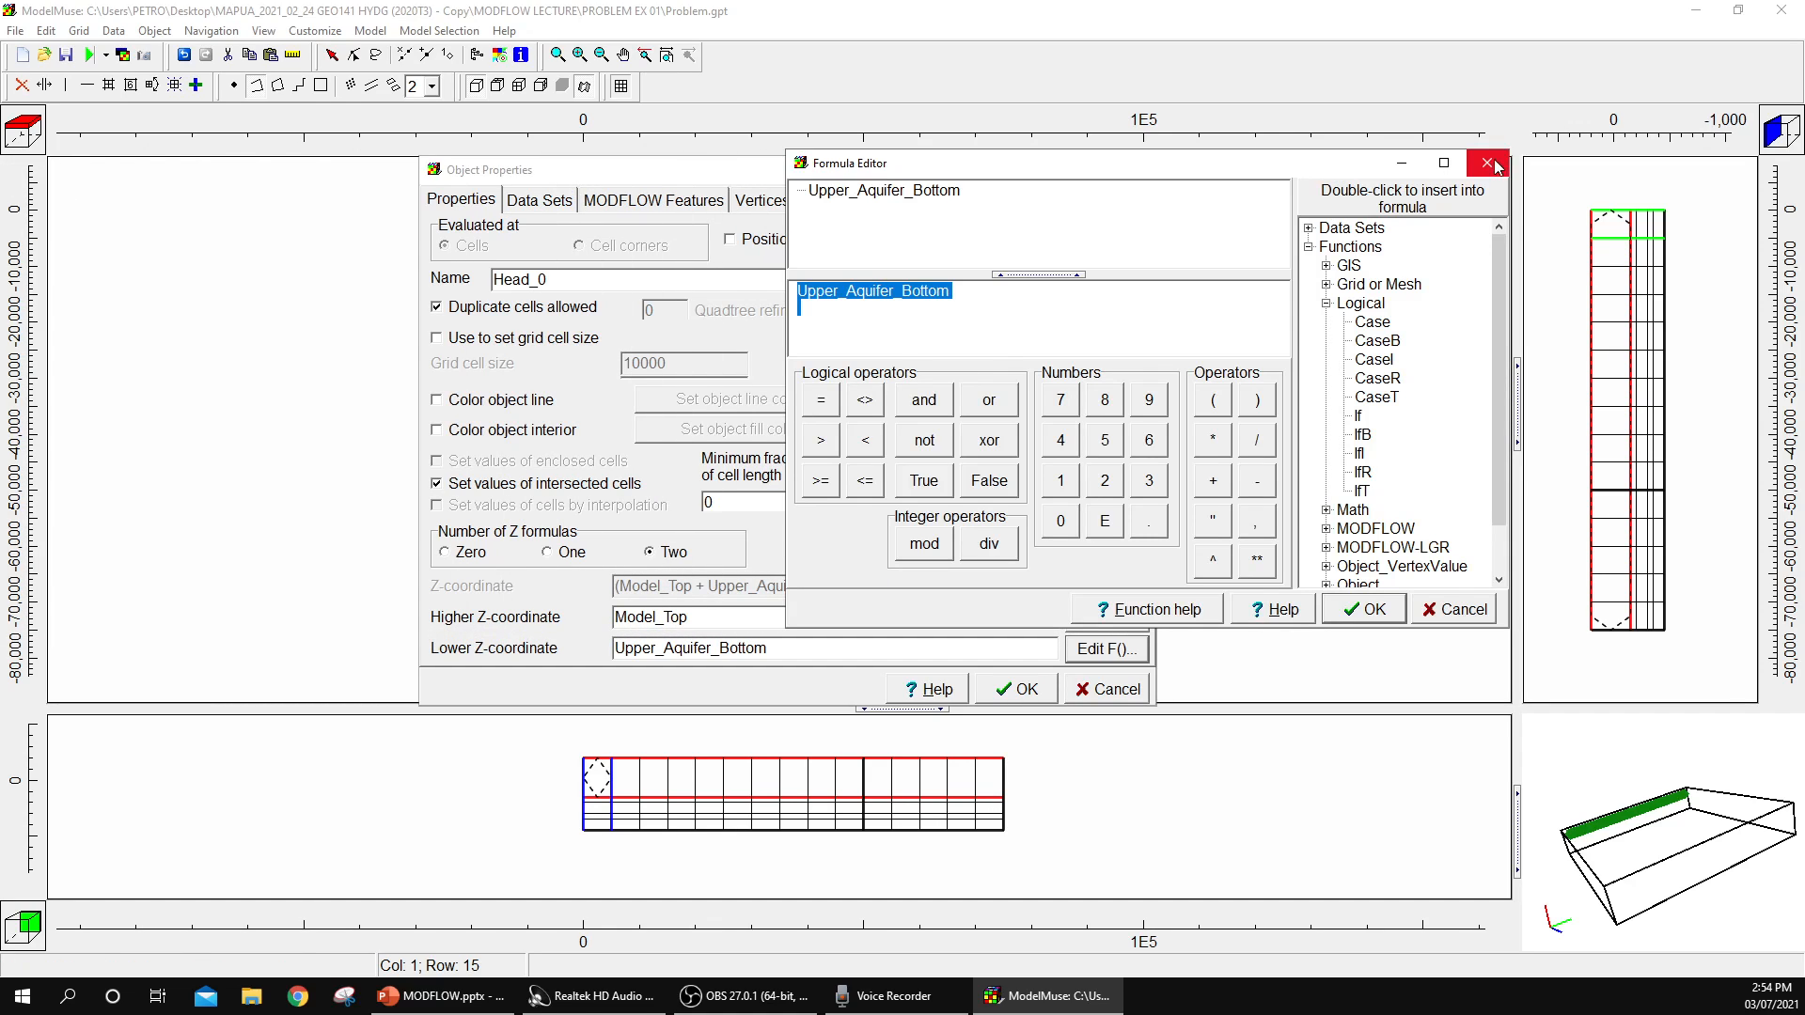
left_click(1489, 167)
left_click(1113, 657)
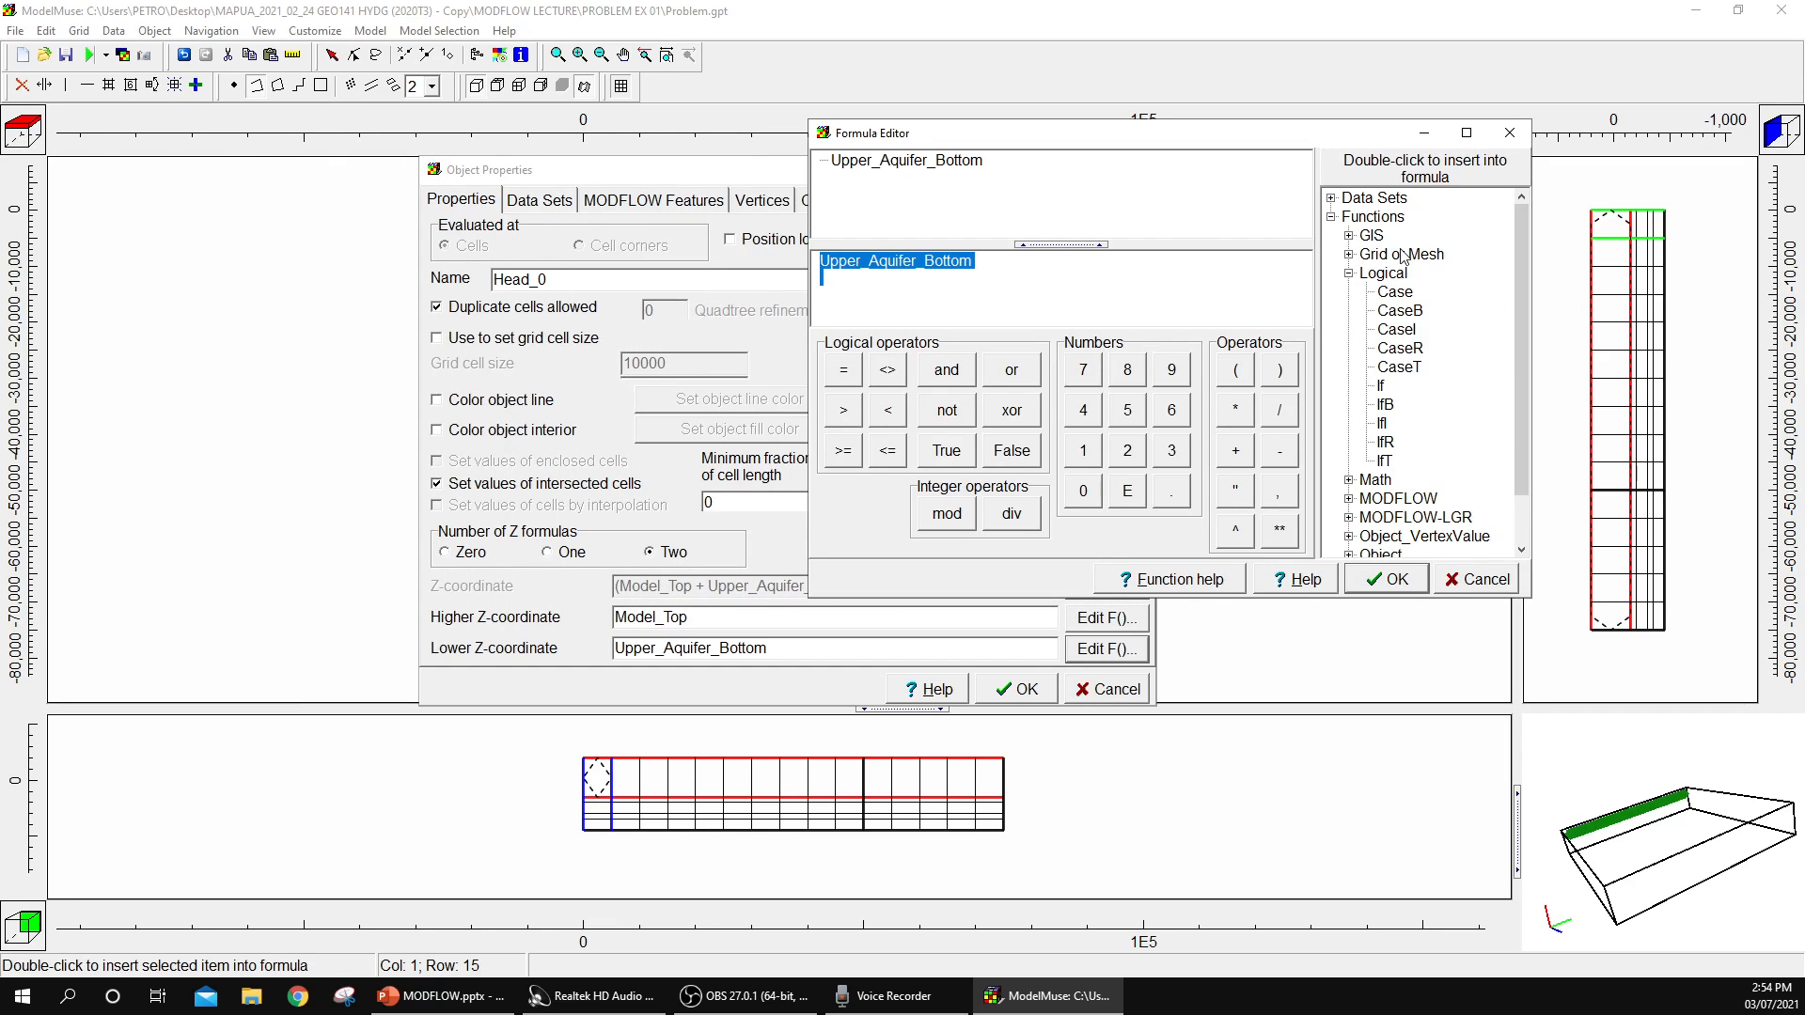
left_click(1331, 199)
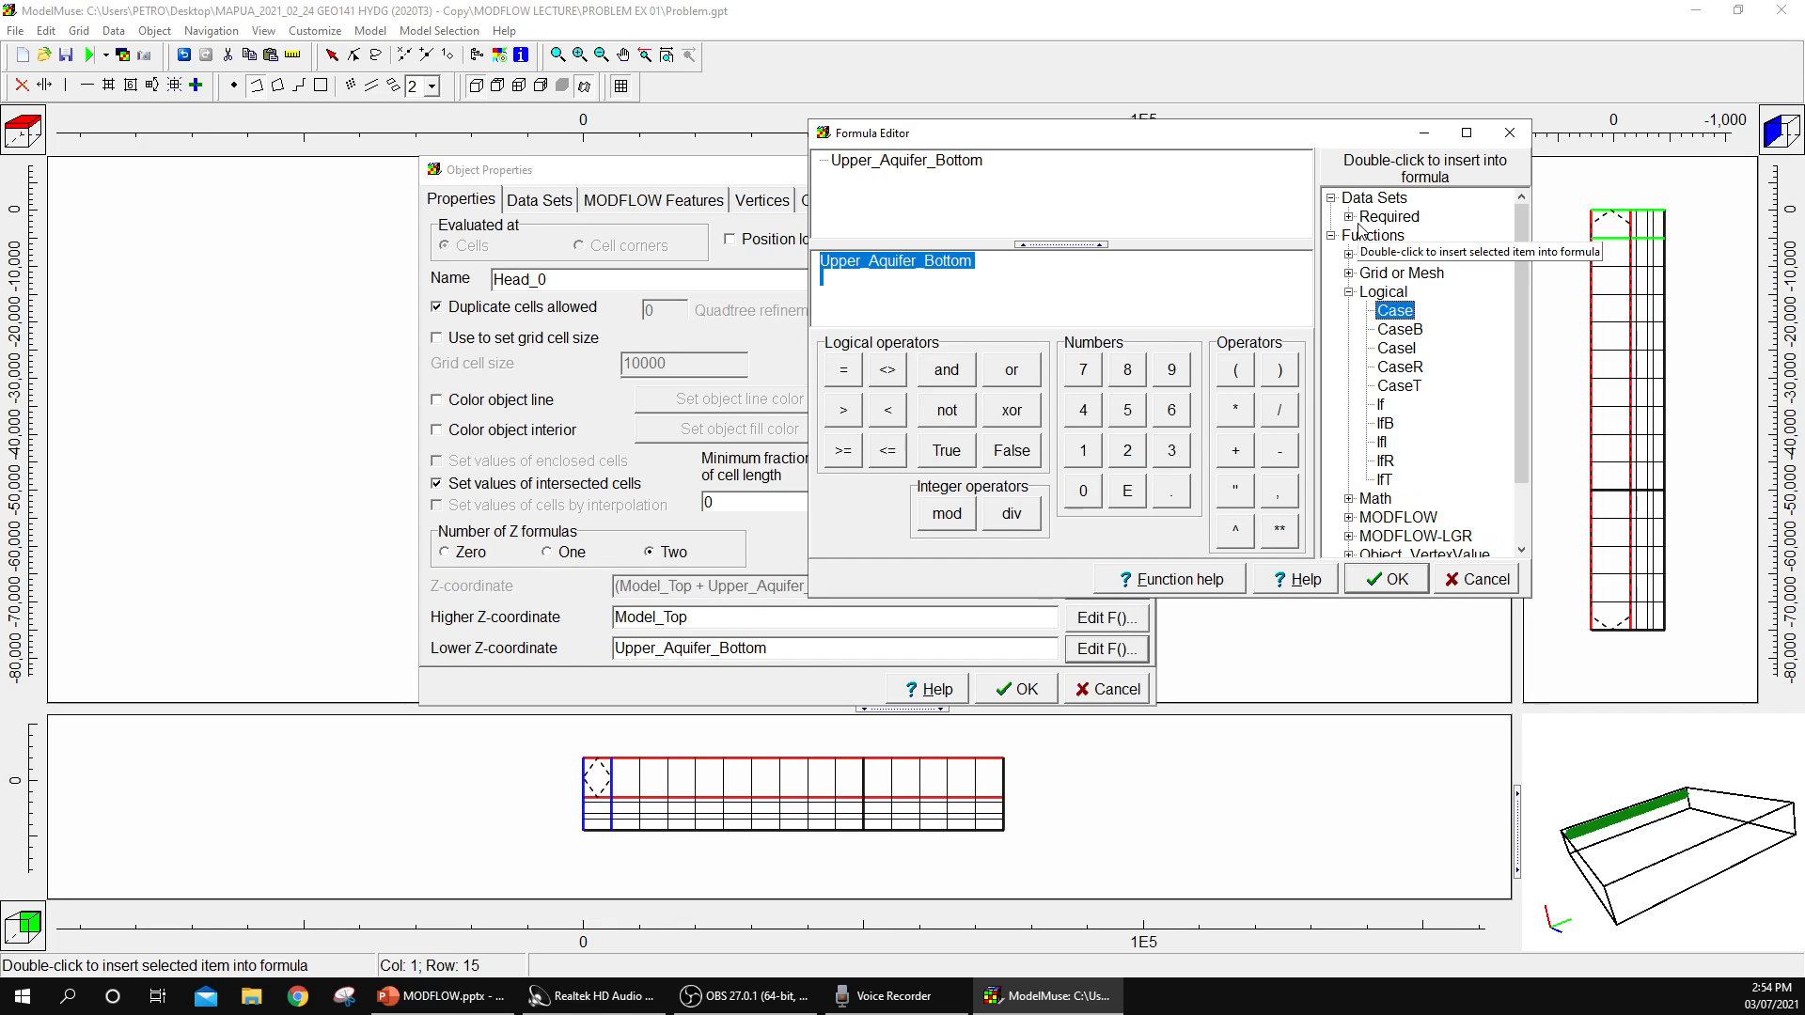
left_click(1385, 235)
left_click(1366, 235)
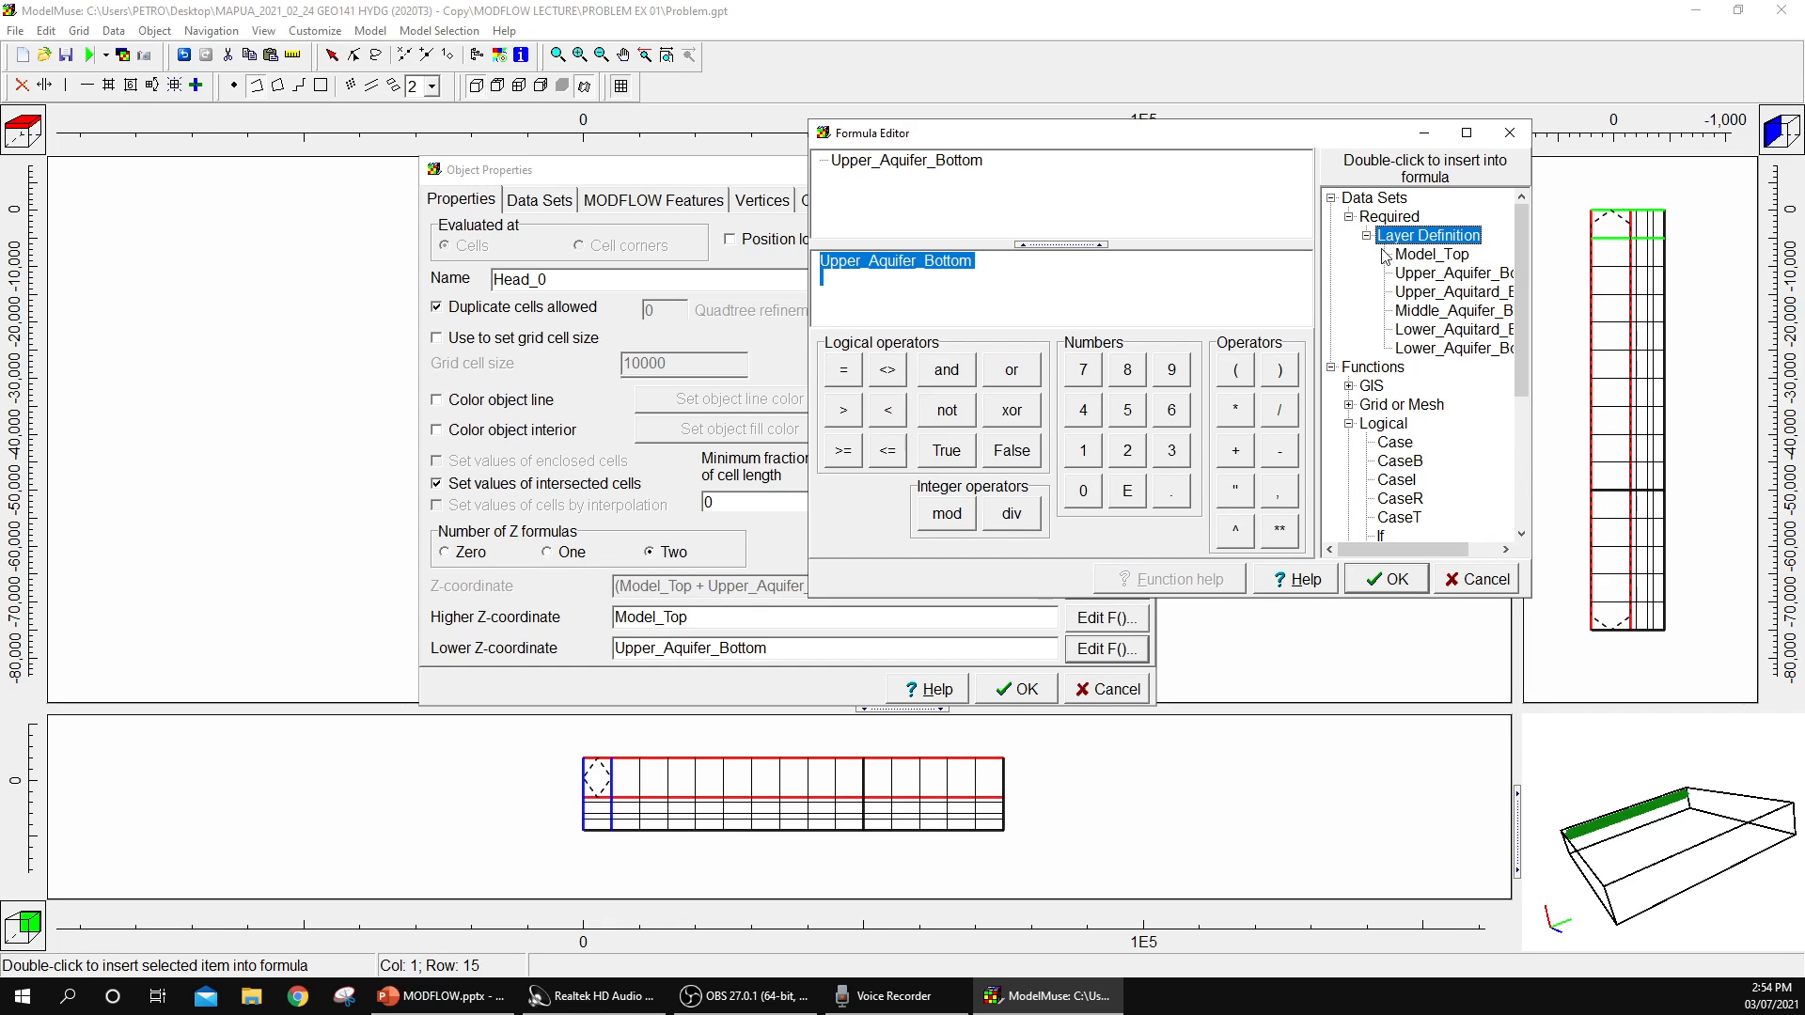
double_click(1463, 350)
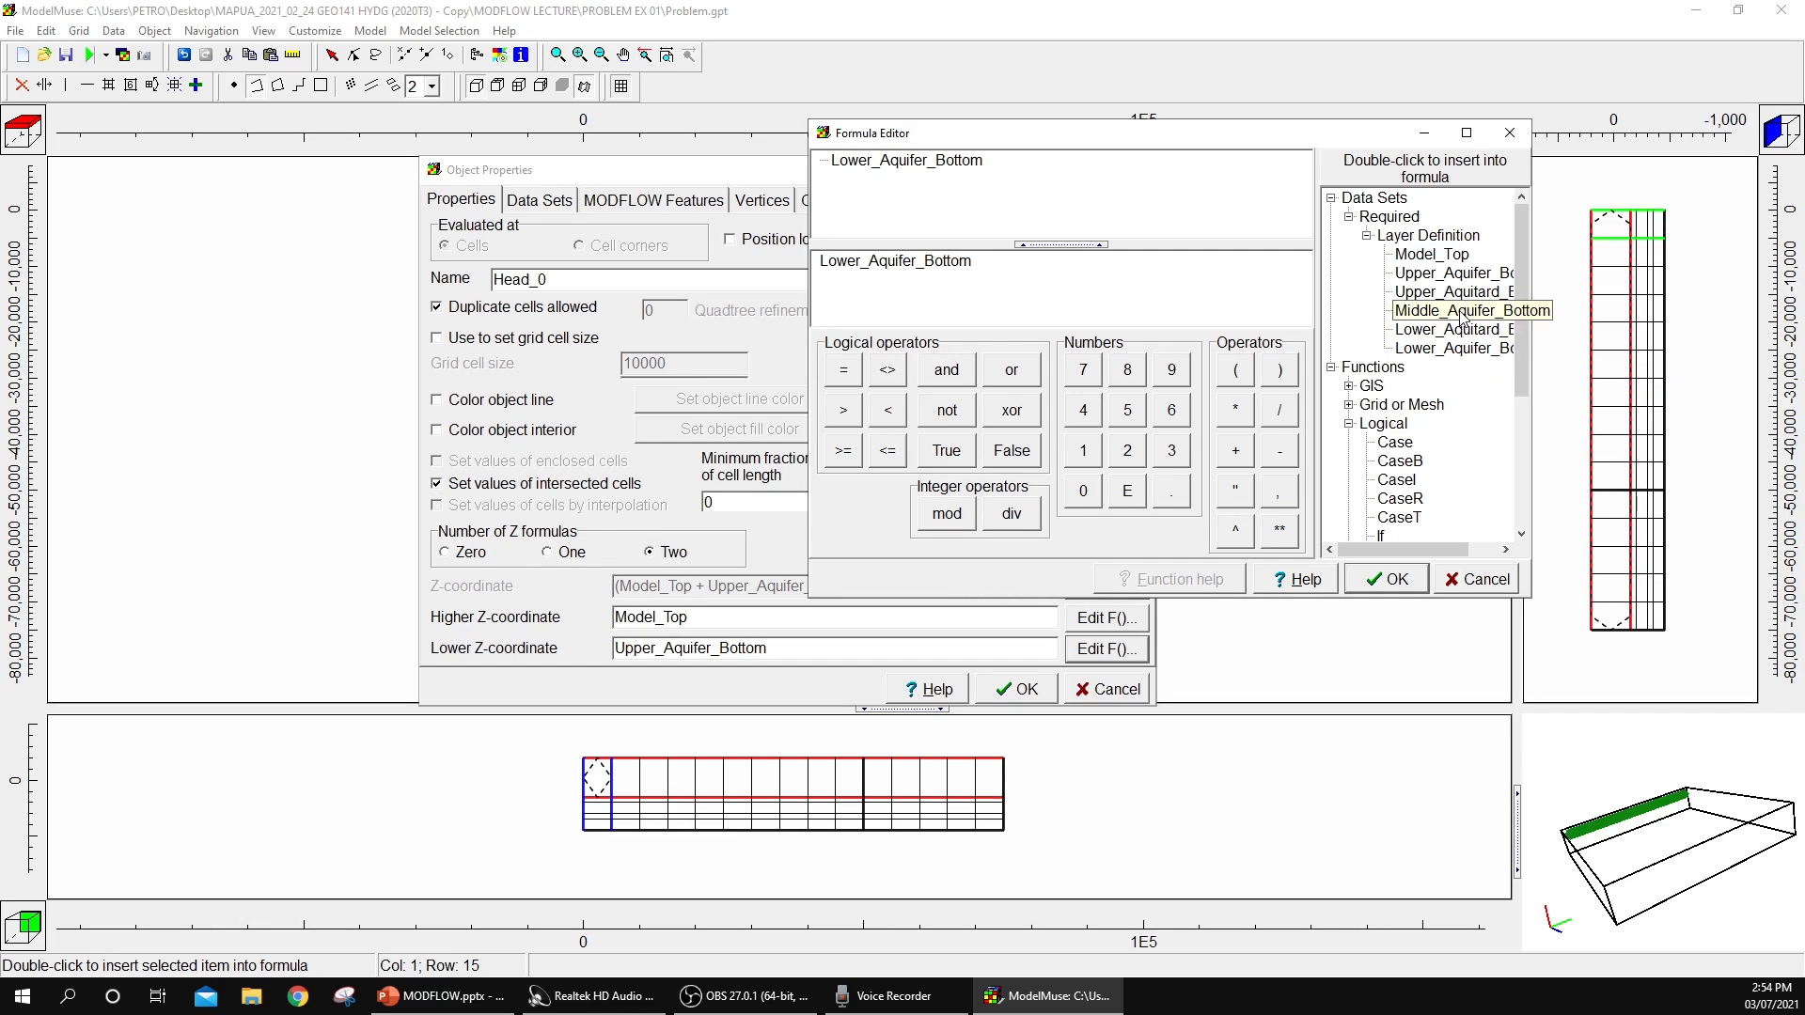
double_click(1463, 310)
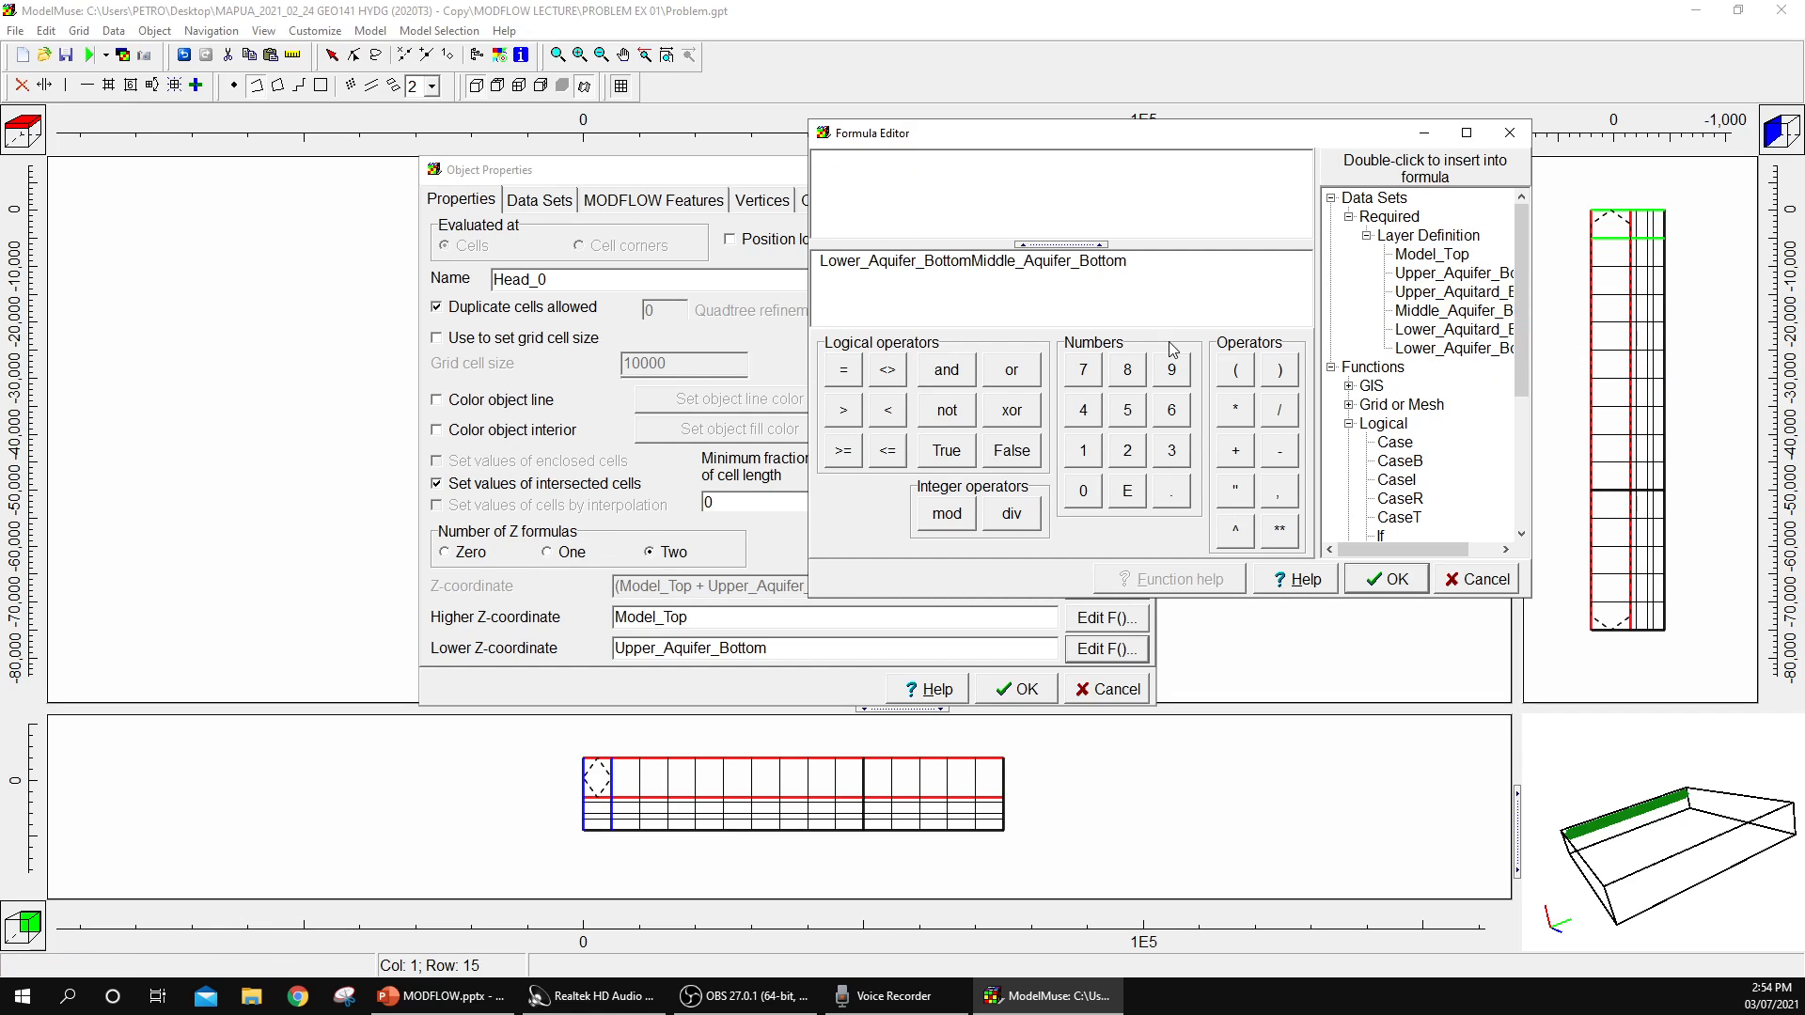
double_click(842, 266)
key("Delete")
key("Delete")
key("Delete")
key("Delete")
key("Delete")
key("Delete")
key("Delete")
key("Delete")
key("Delete")
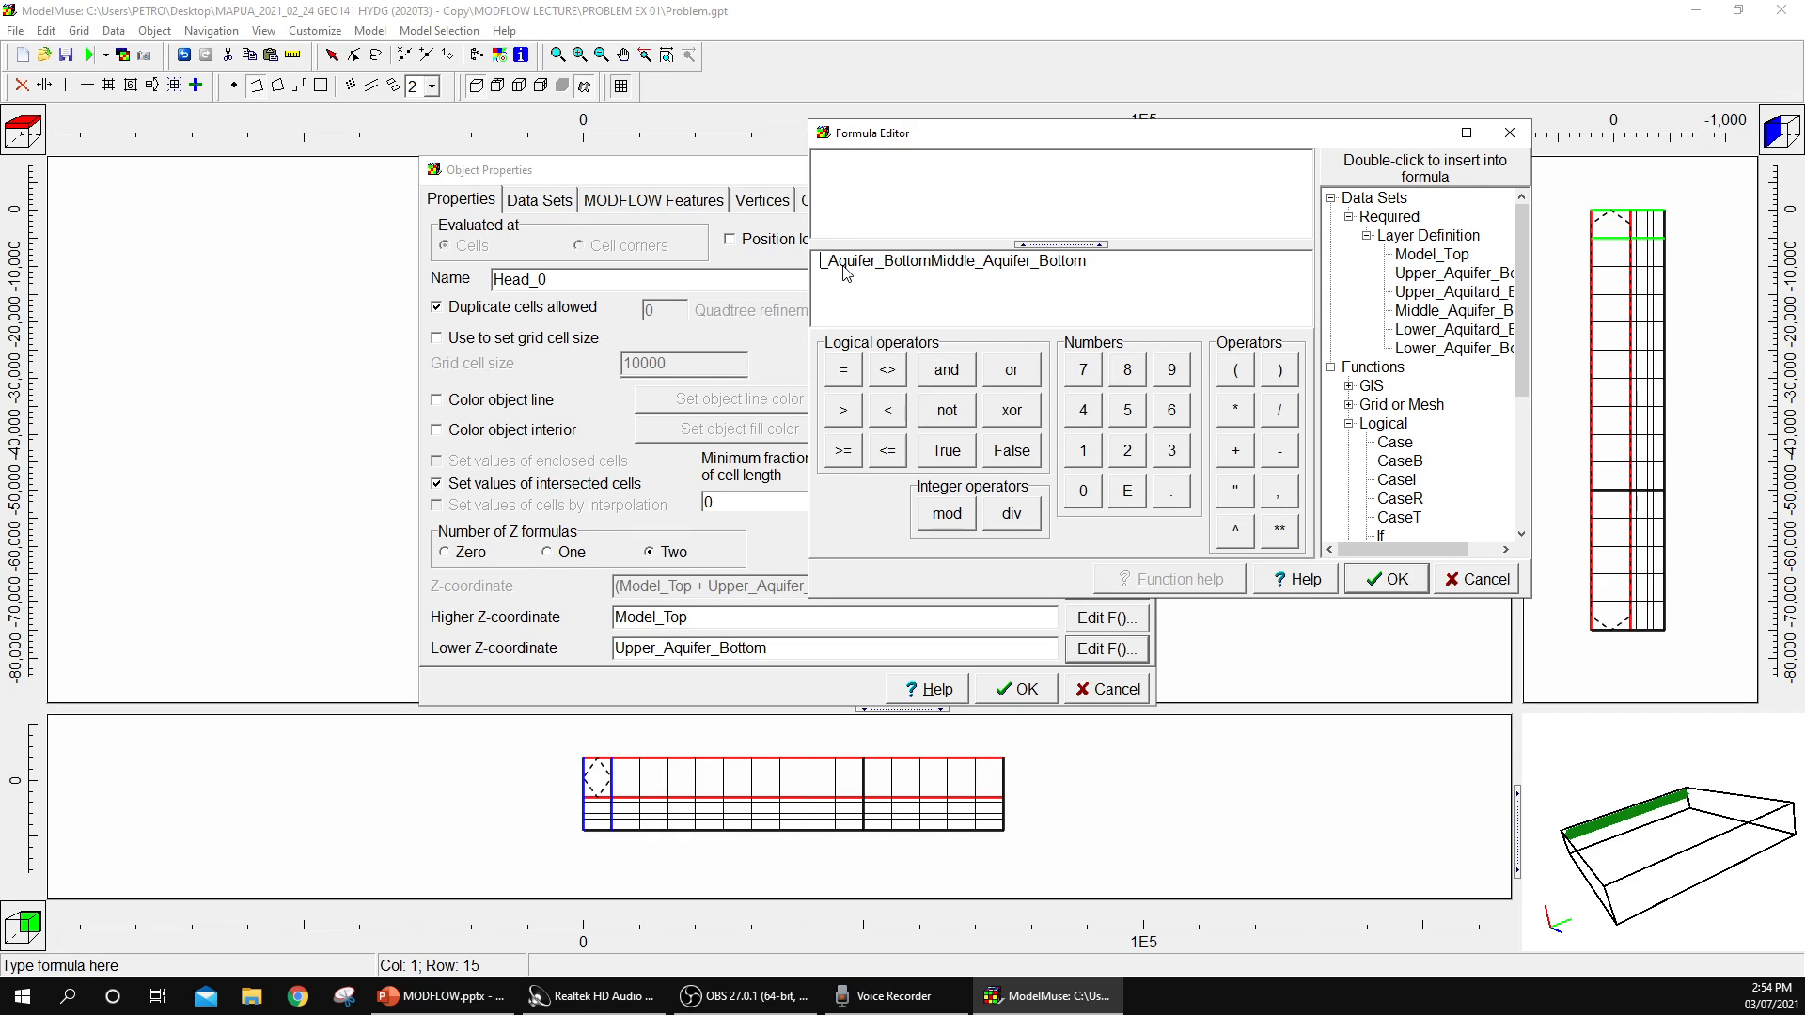
key("Delete")
key("Delete")
key("Delete")
key("Delete")
key("Delete")
key("Delete")
key("Delete")
key("Delete")
key("Delete")
key("Delete")
key("Delete")
key("Delete")
key("Delete")
key("Delete")
key("Delete")
key("Delete")
key("Delete")
key("Delete")
key("Delete")
key("Delete")
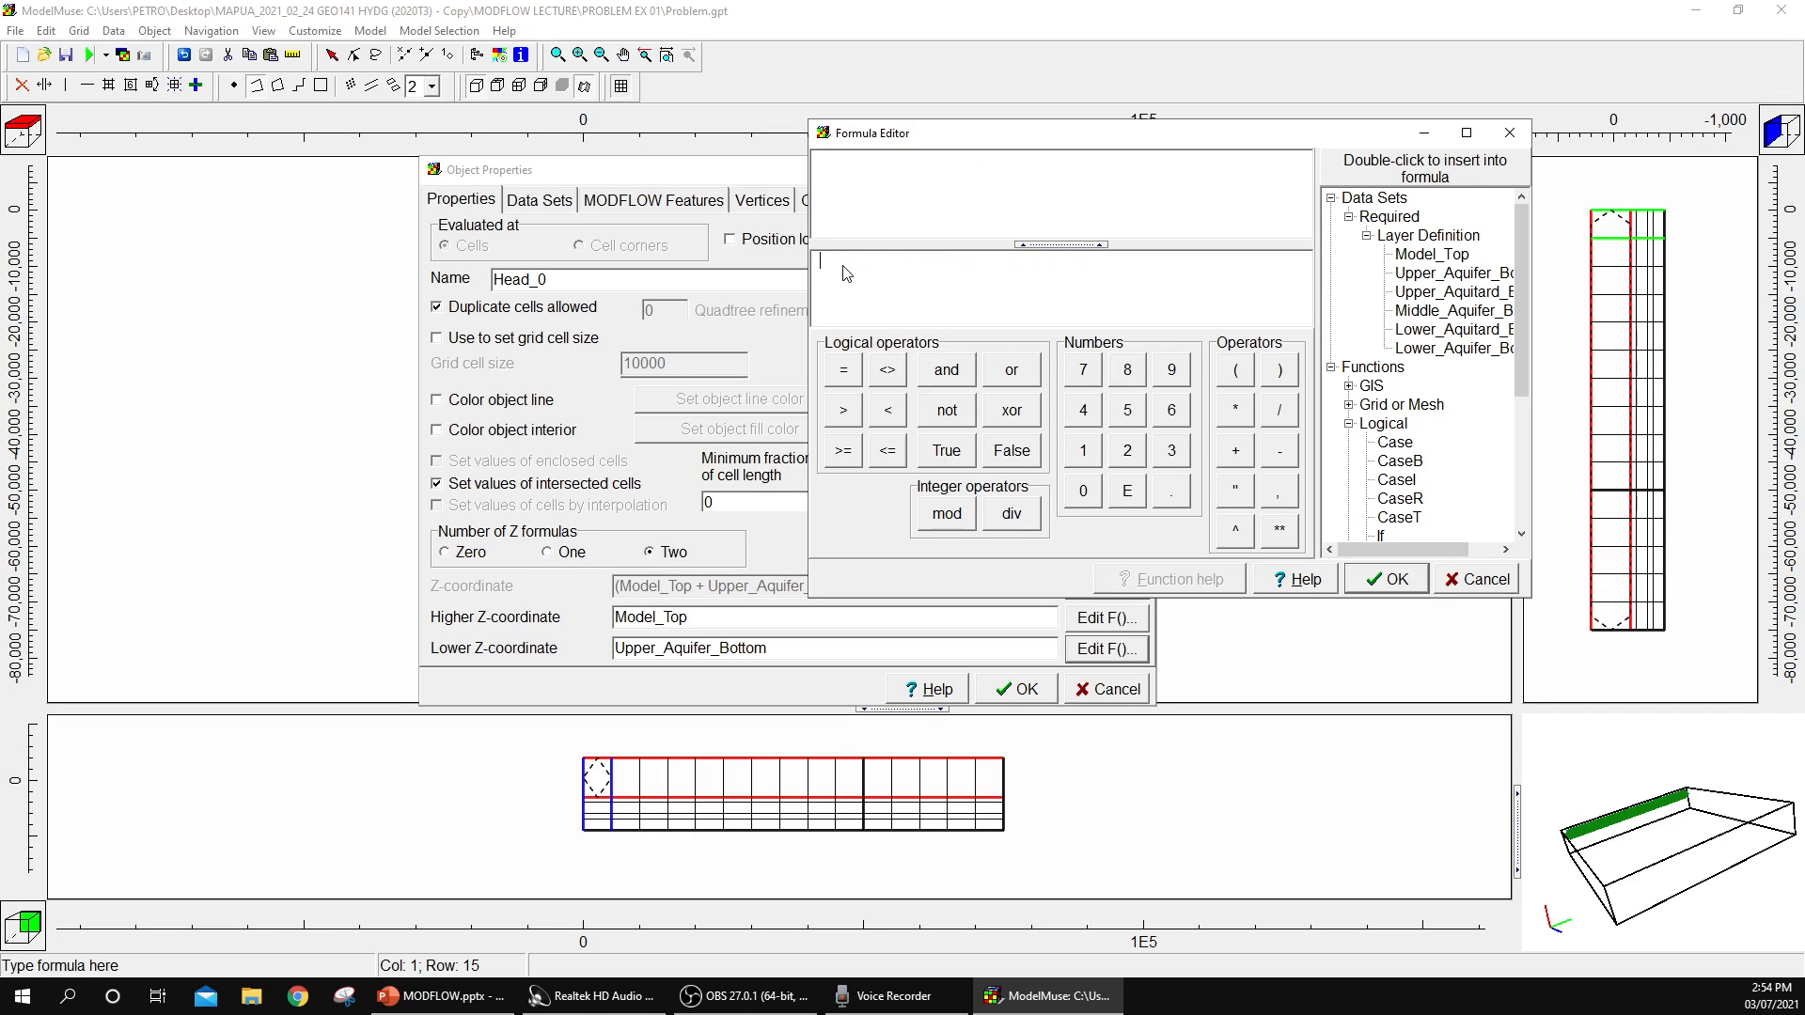
Step: Set the lower Z-coordinate formula of Head_0 to Middle_Aquifer_Bottom and accept it
left_click(1375, 198)
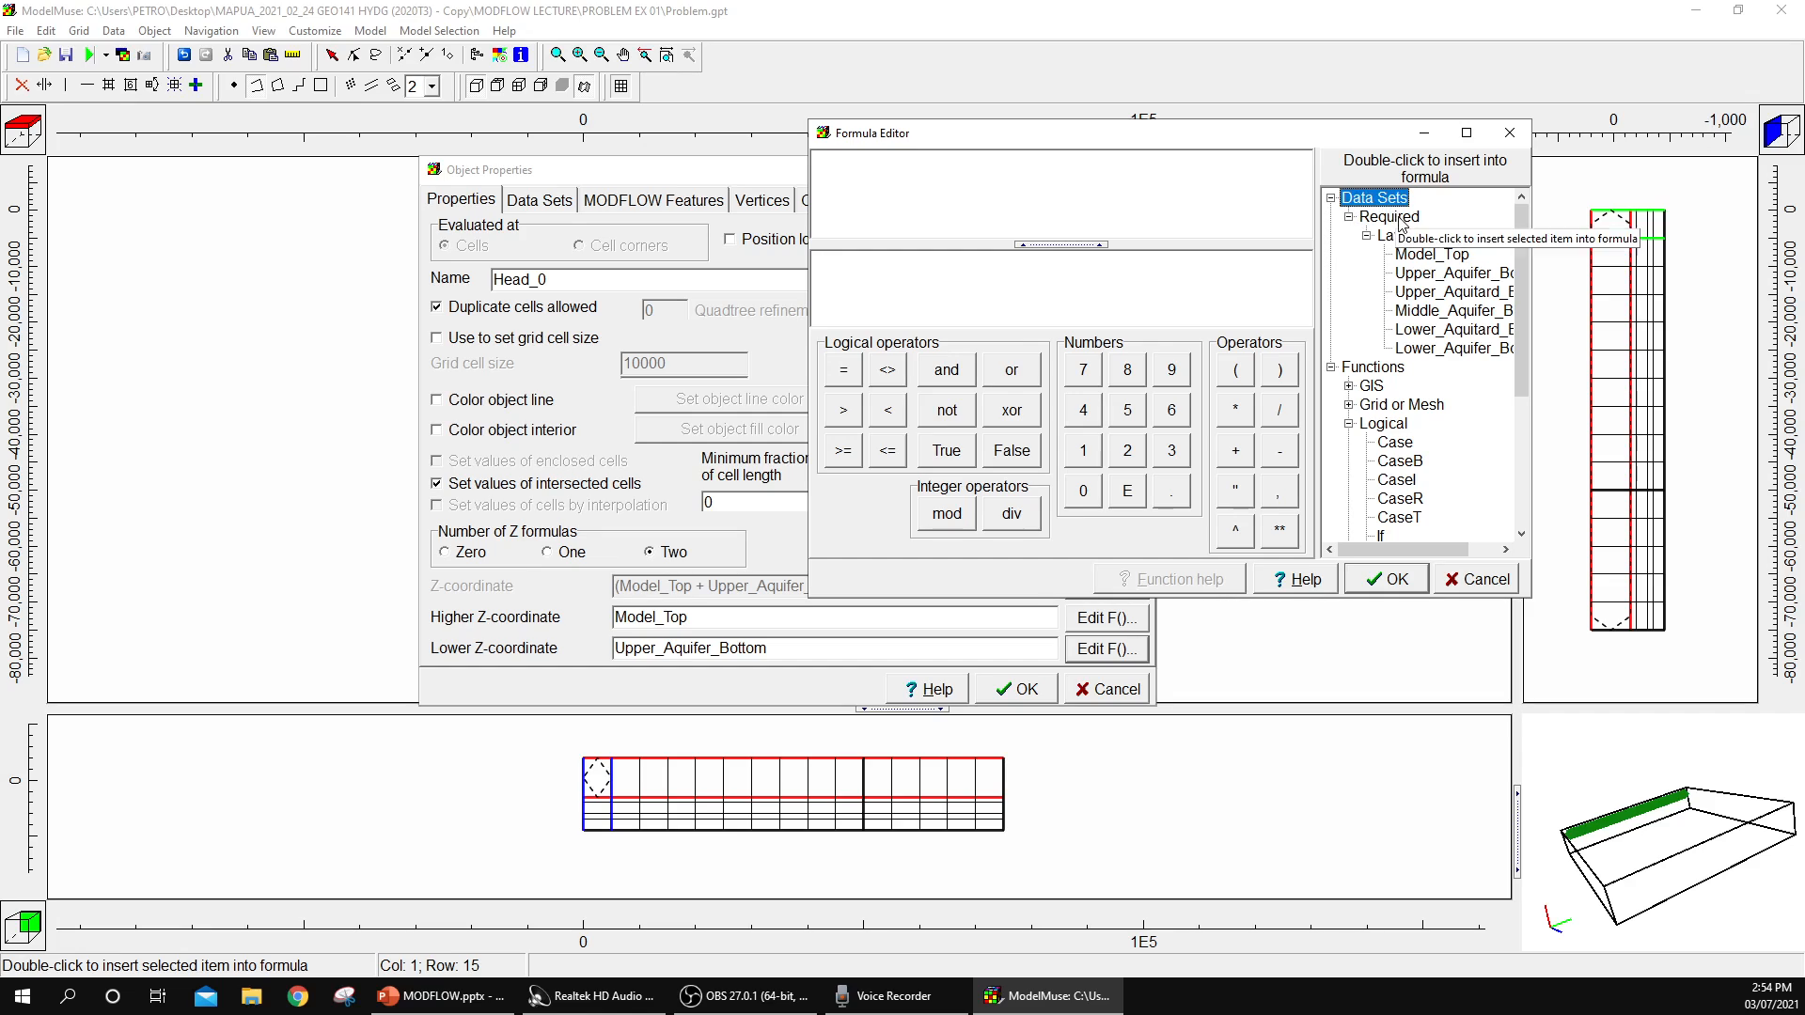
left_click(1425, 236)
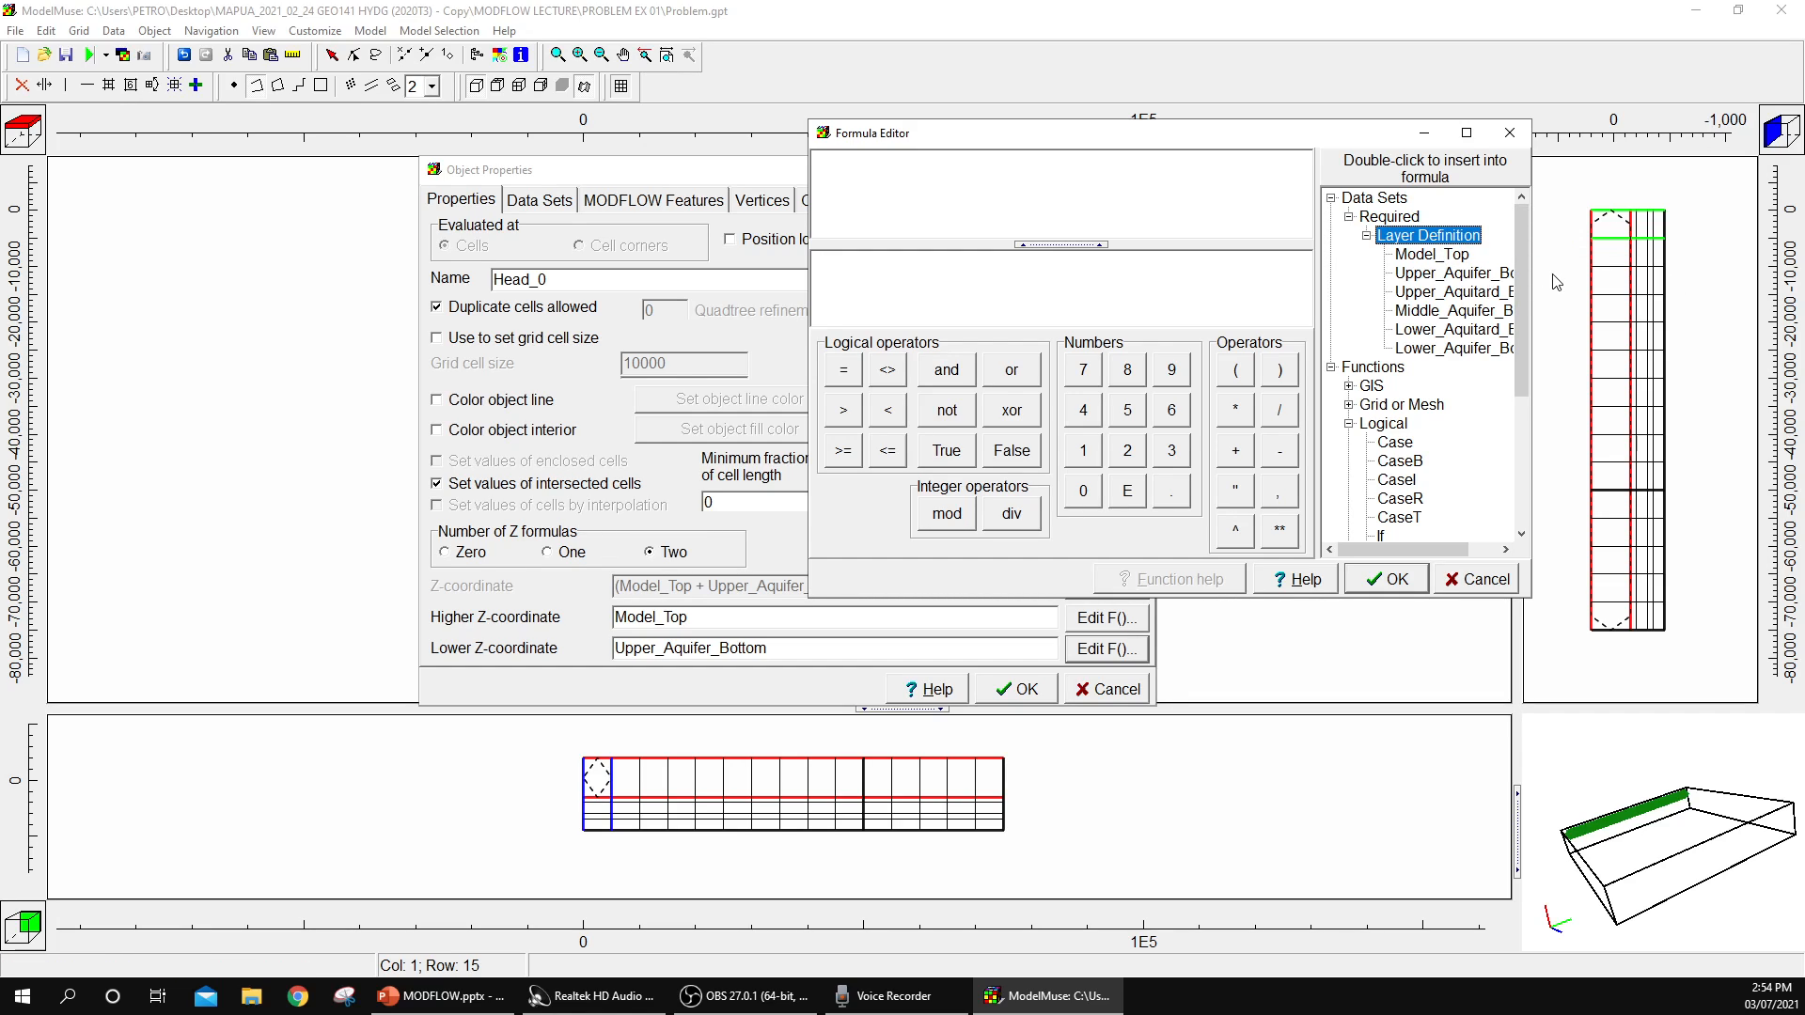
left_click_drag(1530, 272, 1653, 272)
left_click(1502, 312)
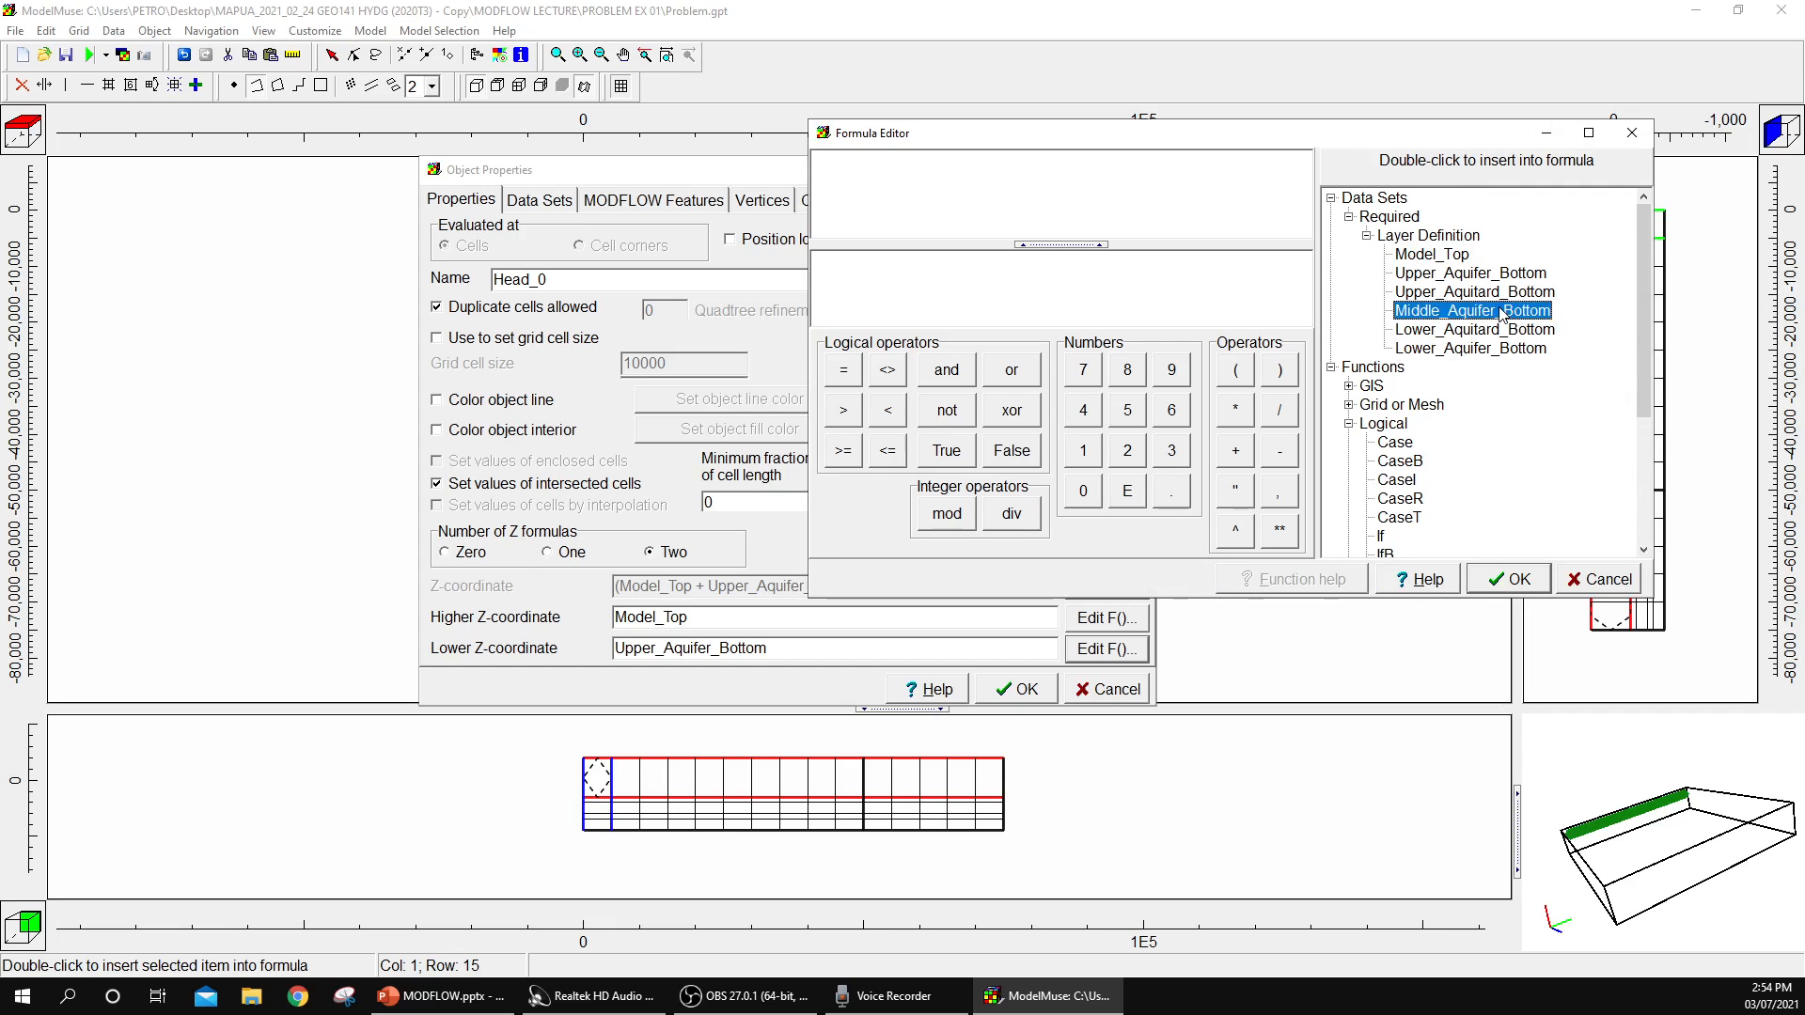
double_click(1502, 313)
left_click(1507, 579)
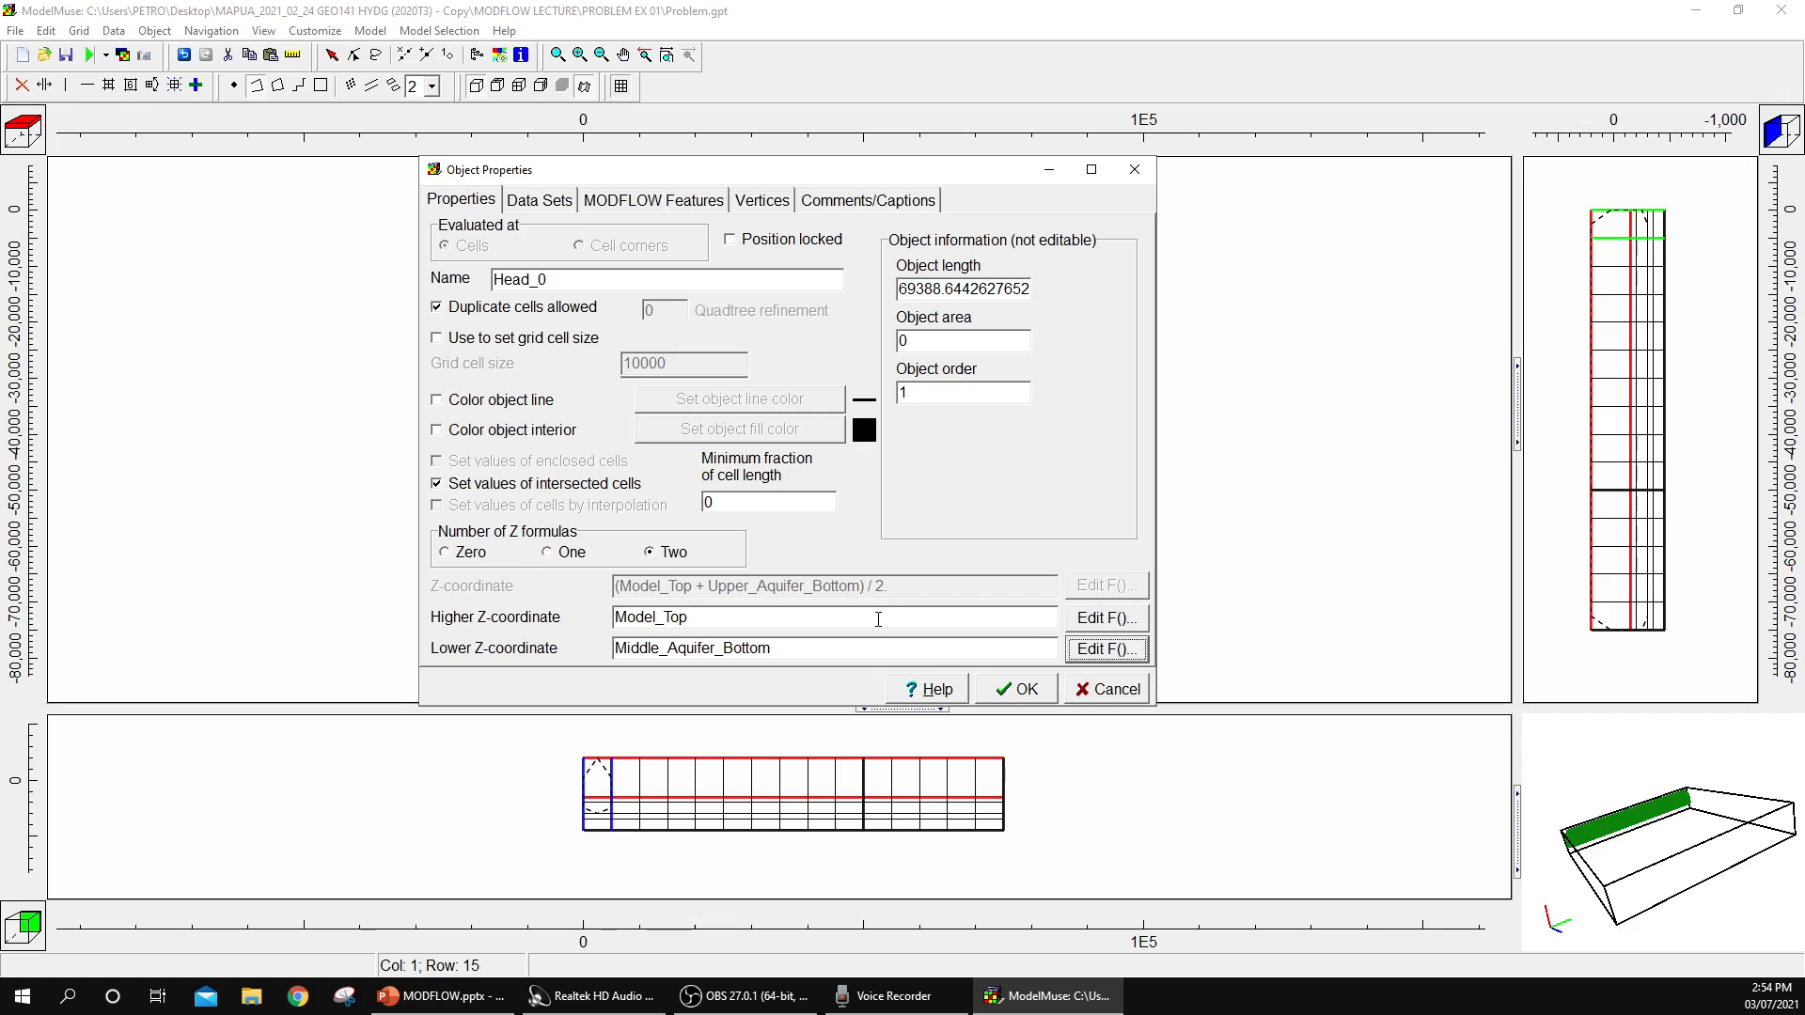
Step: Enable the CHD: Time-Variant Specified-Head package among the MODFLOW features of the Head_0 object
left_click_drag(720, 172, 850, 196)
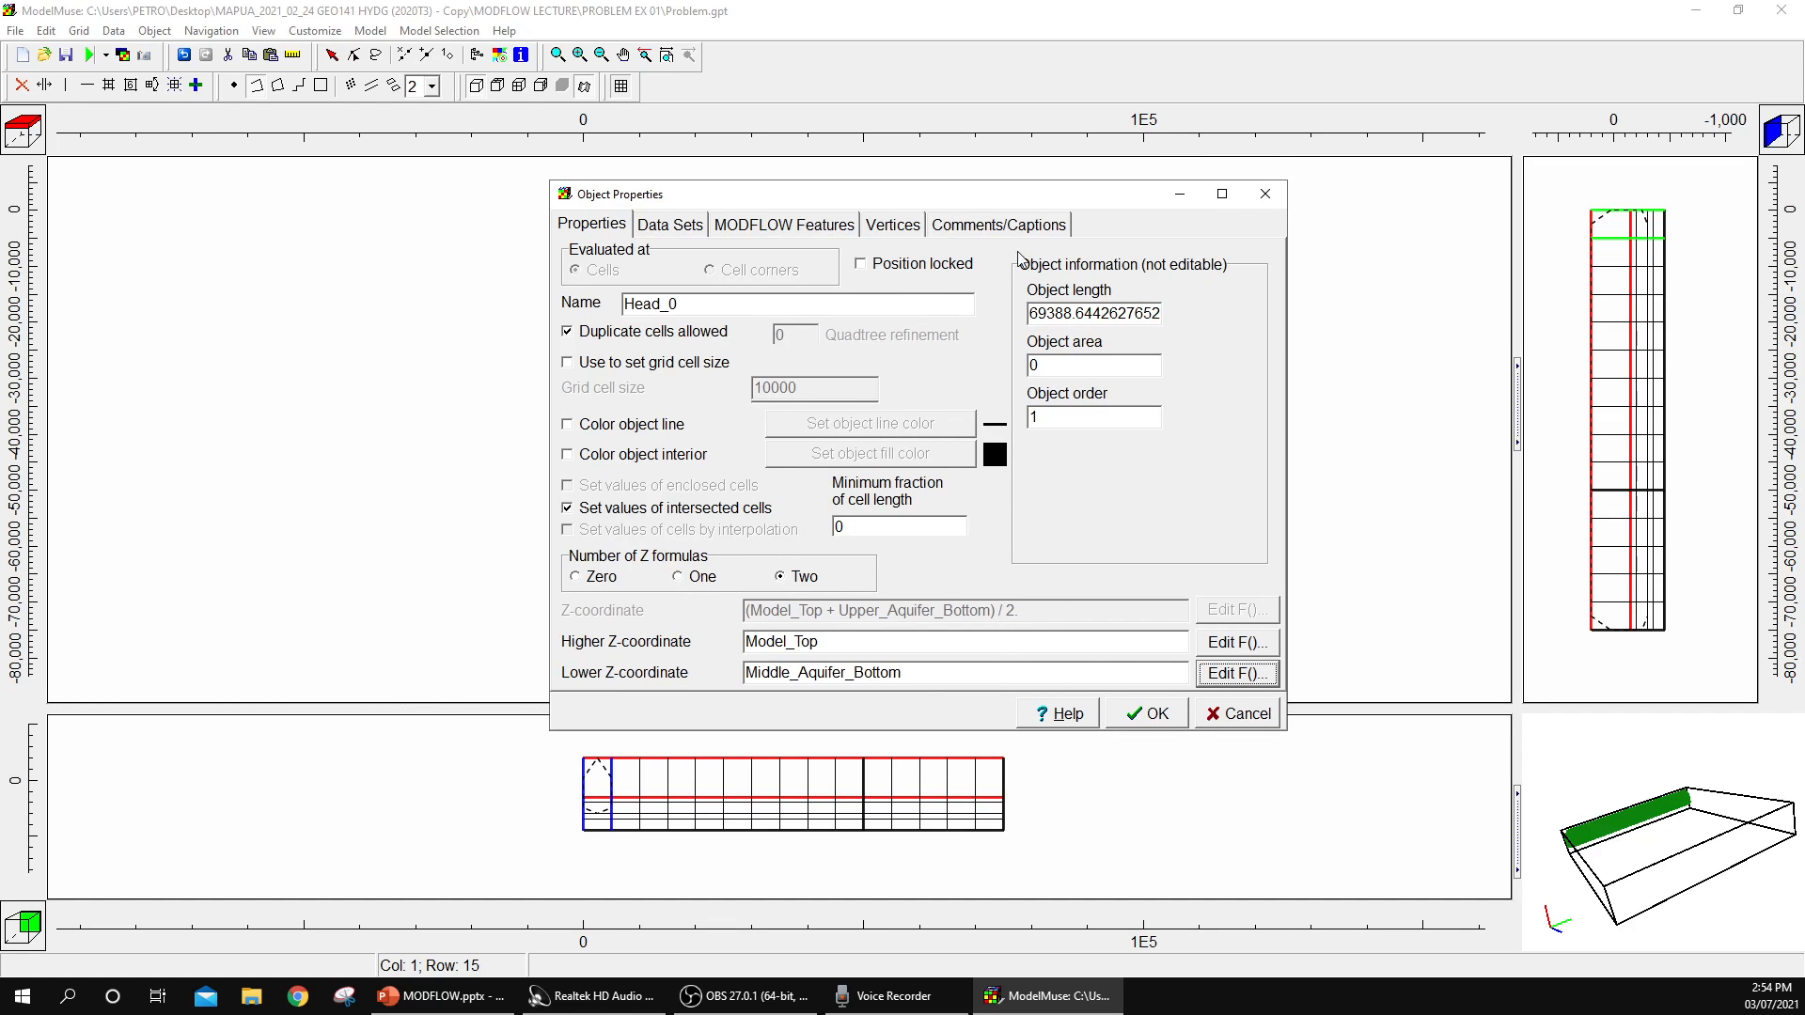
left_click(815, 233)
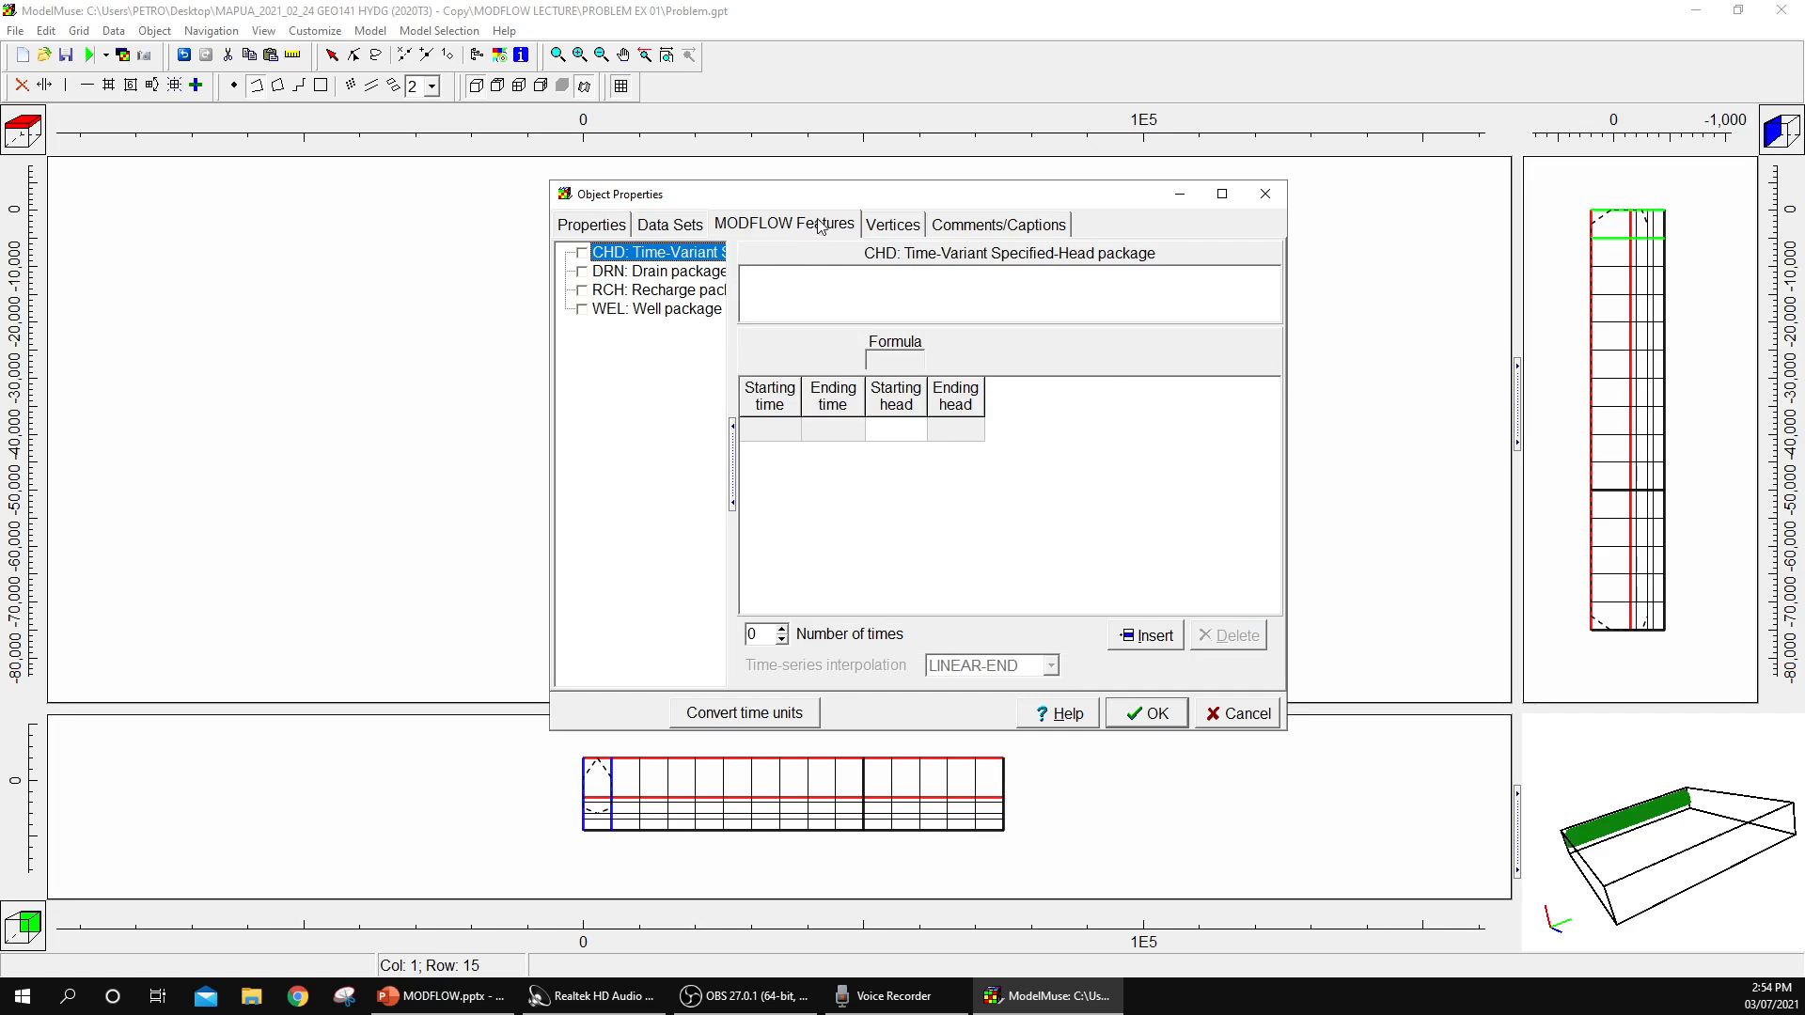
left_click_drag(851, 192, 1011, 171)
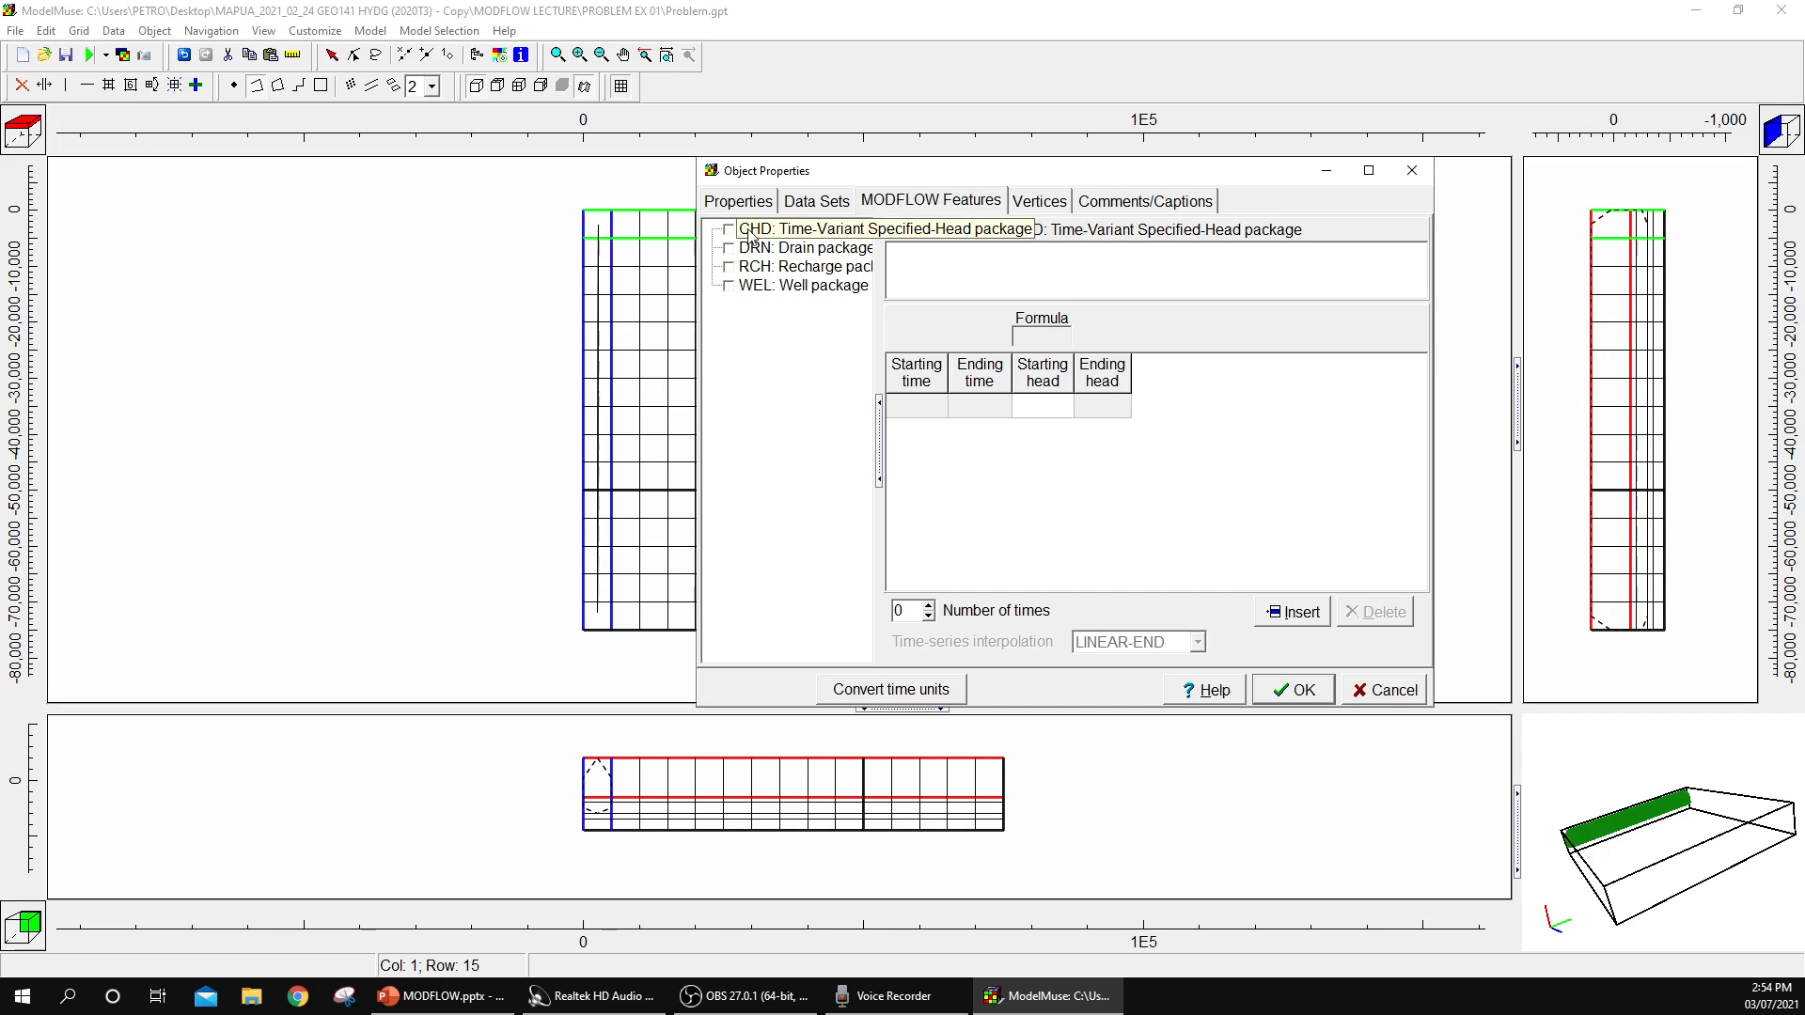
left_click_drag(878, 244, 989, 247)
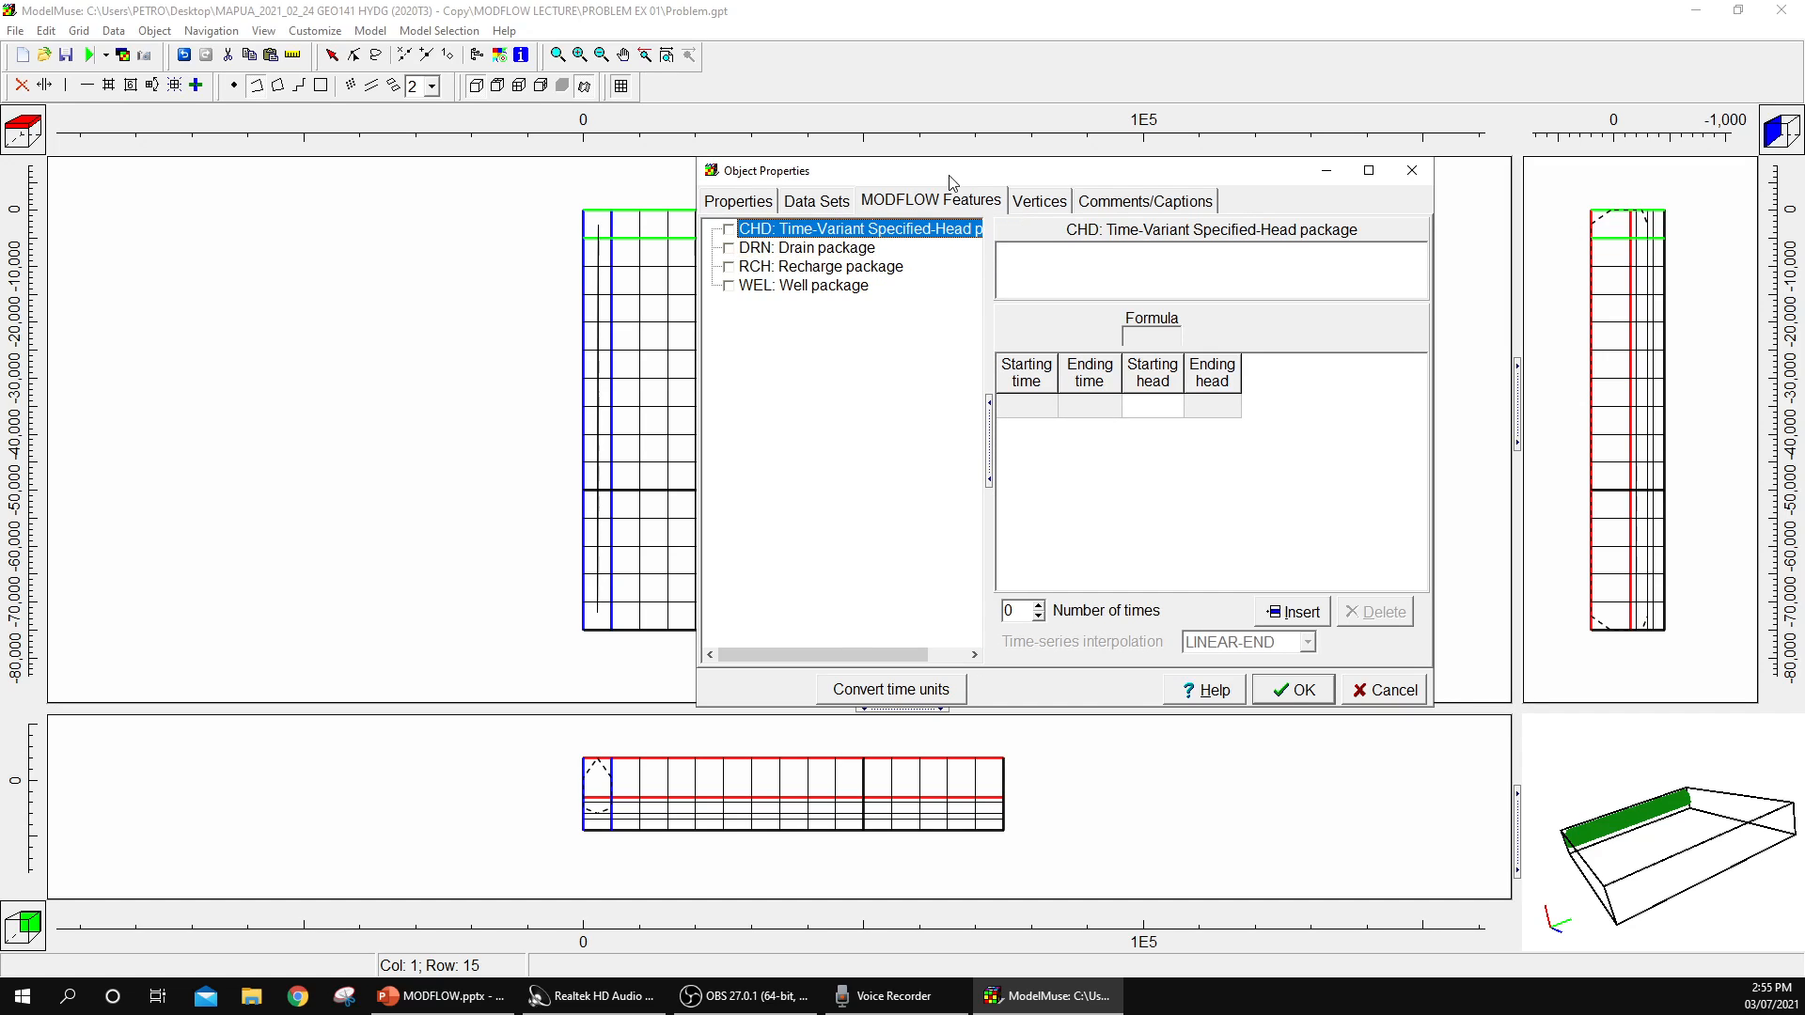
left_click_drag(968, 178, 983, 176)
left_click_drag(1008, 253, 1081, 253)
left_click(745, 228)
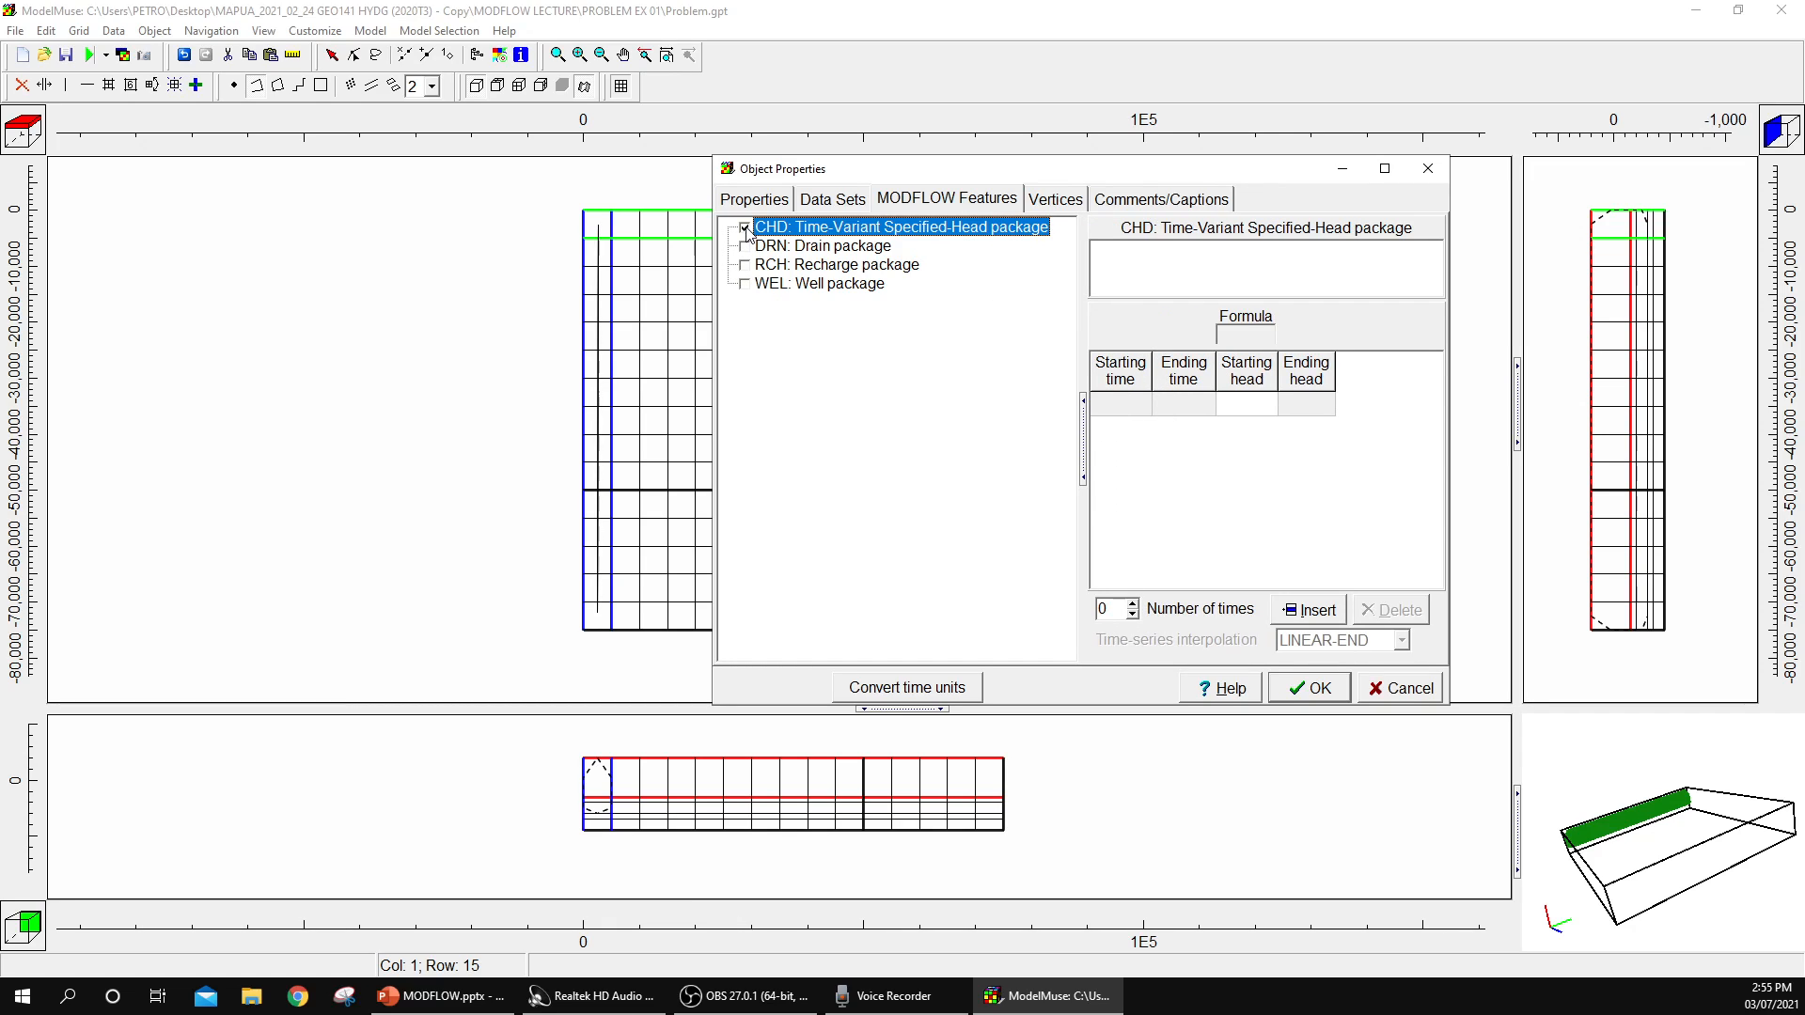
left_click_drag(945, 170, 695, 146)
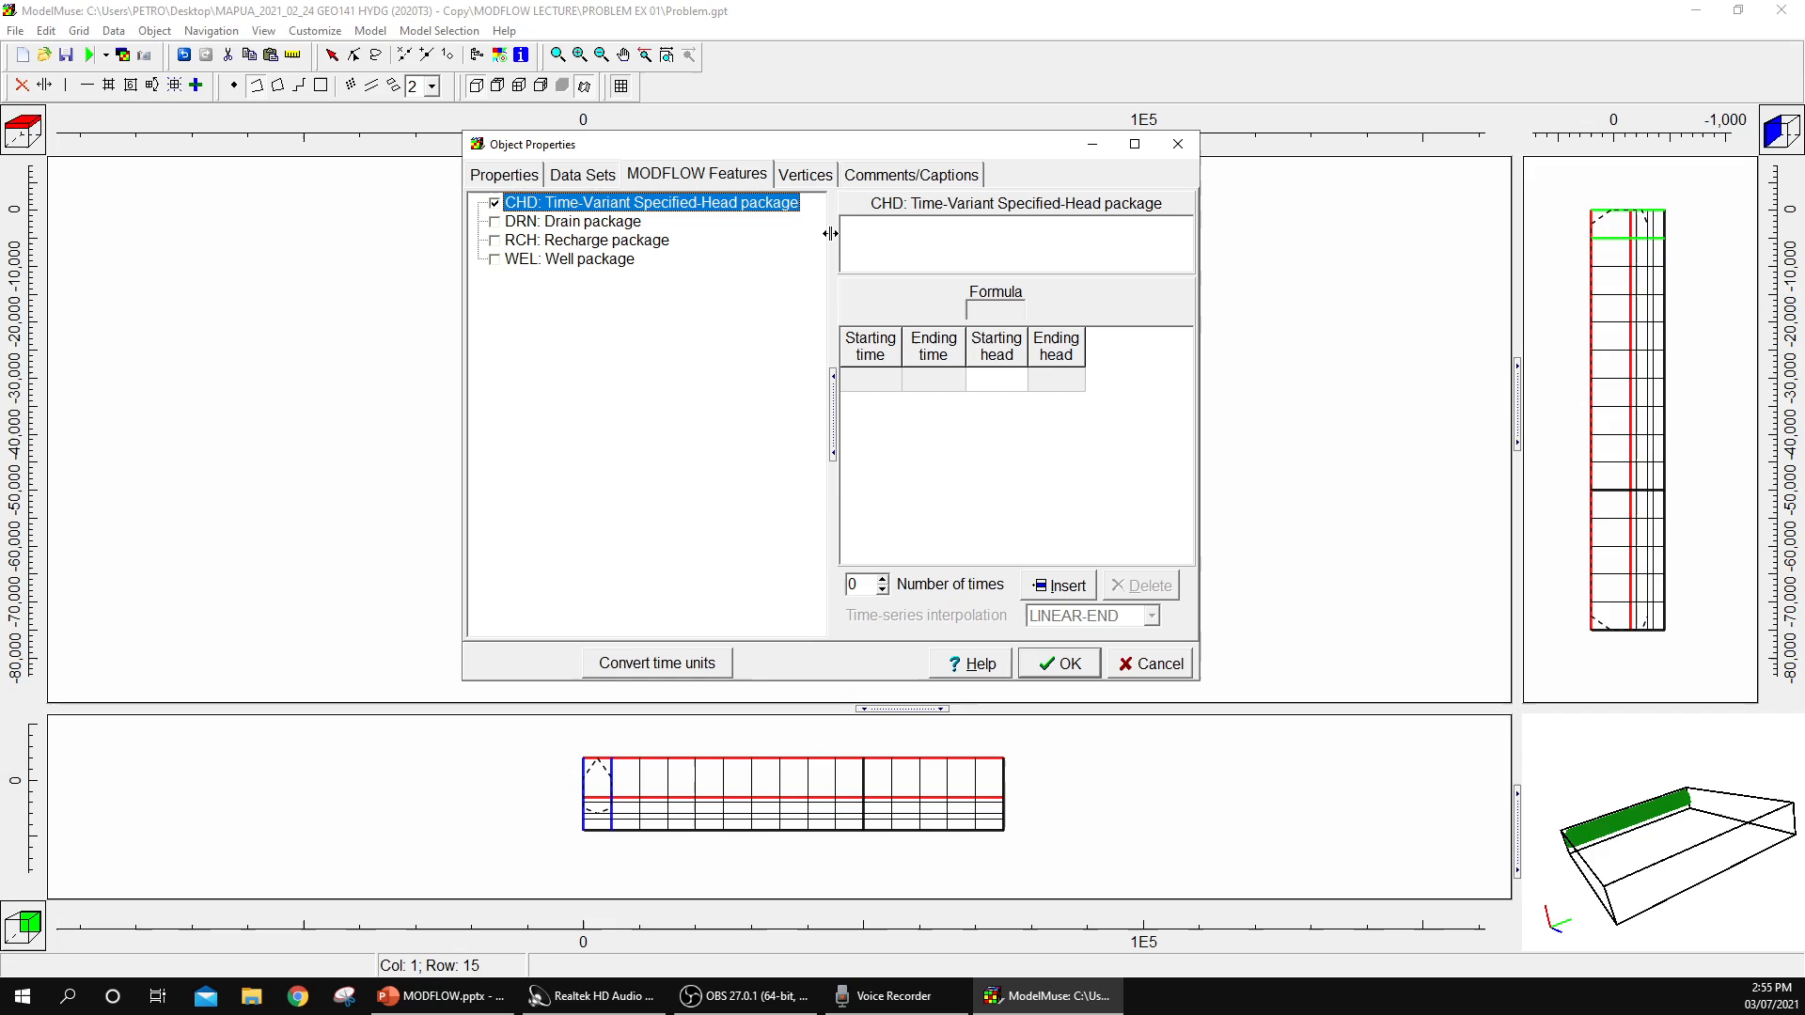
Step: Define a CHD period from 0 to 86400 with starting and ending heads of 0, and accept the object properties
left_click_drag(832, 237, 821, 253)
left_click(866, 379)
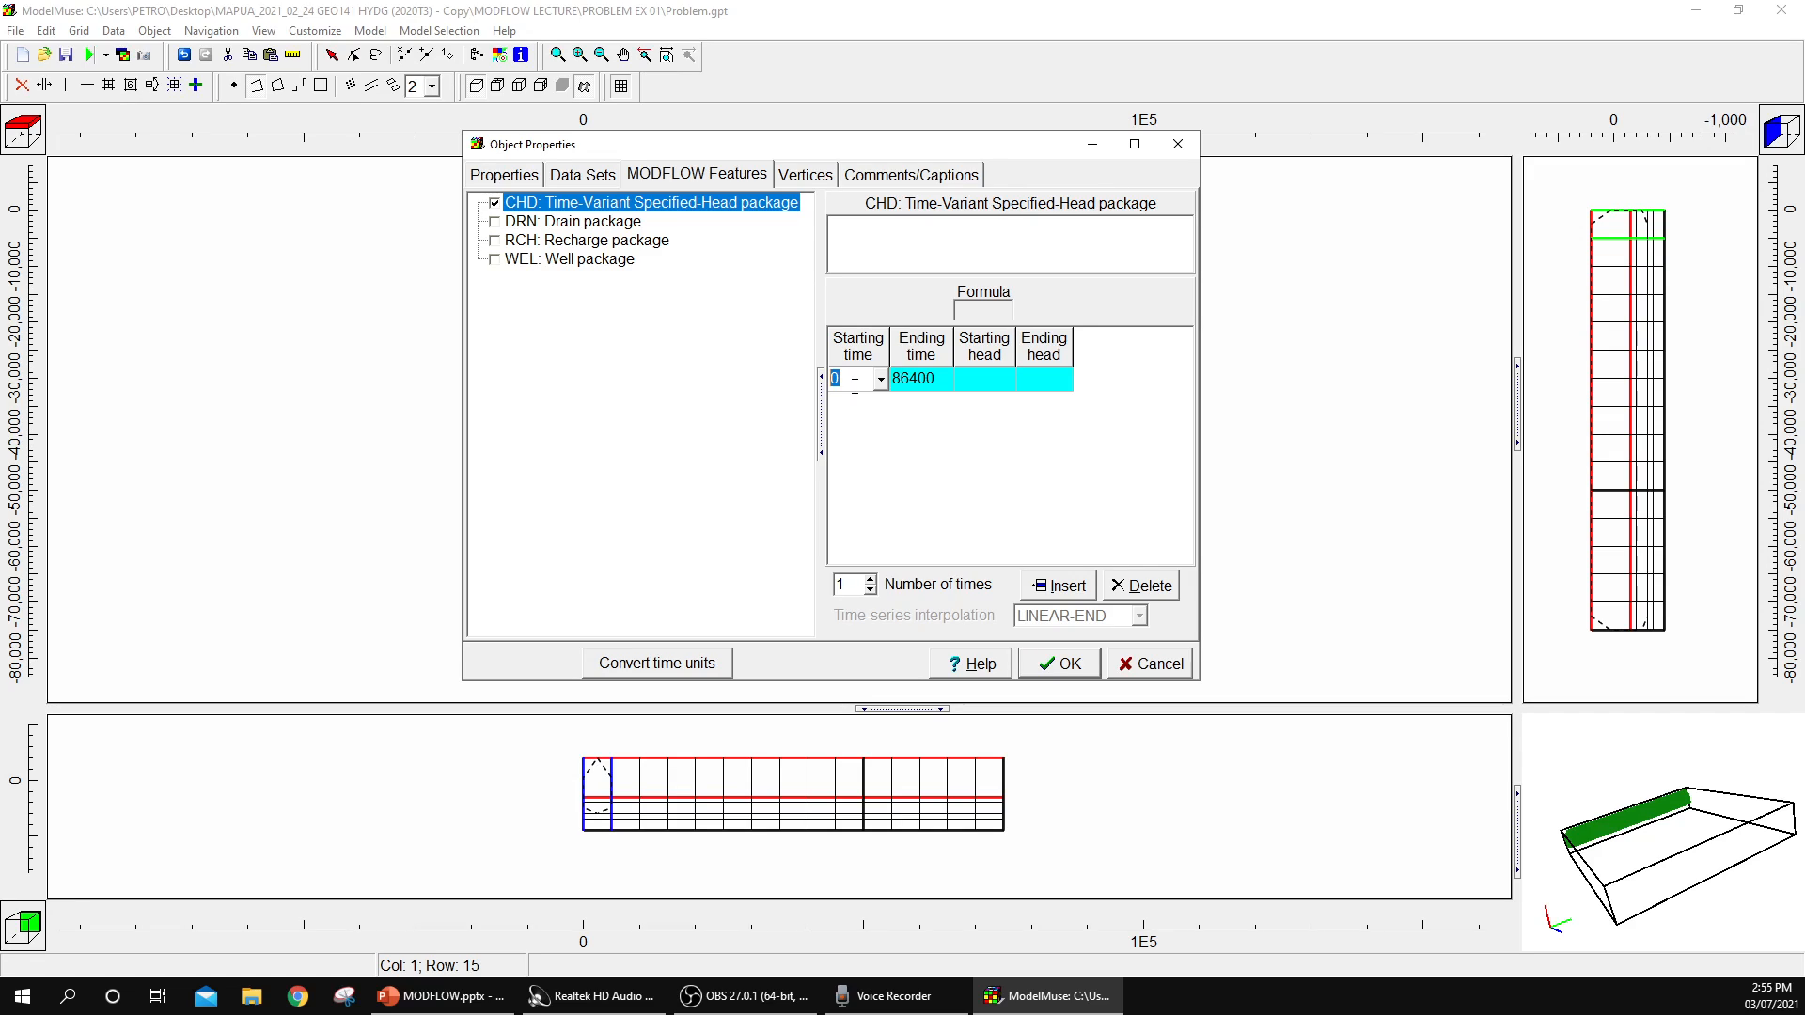
left_click(923, 383)
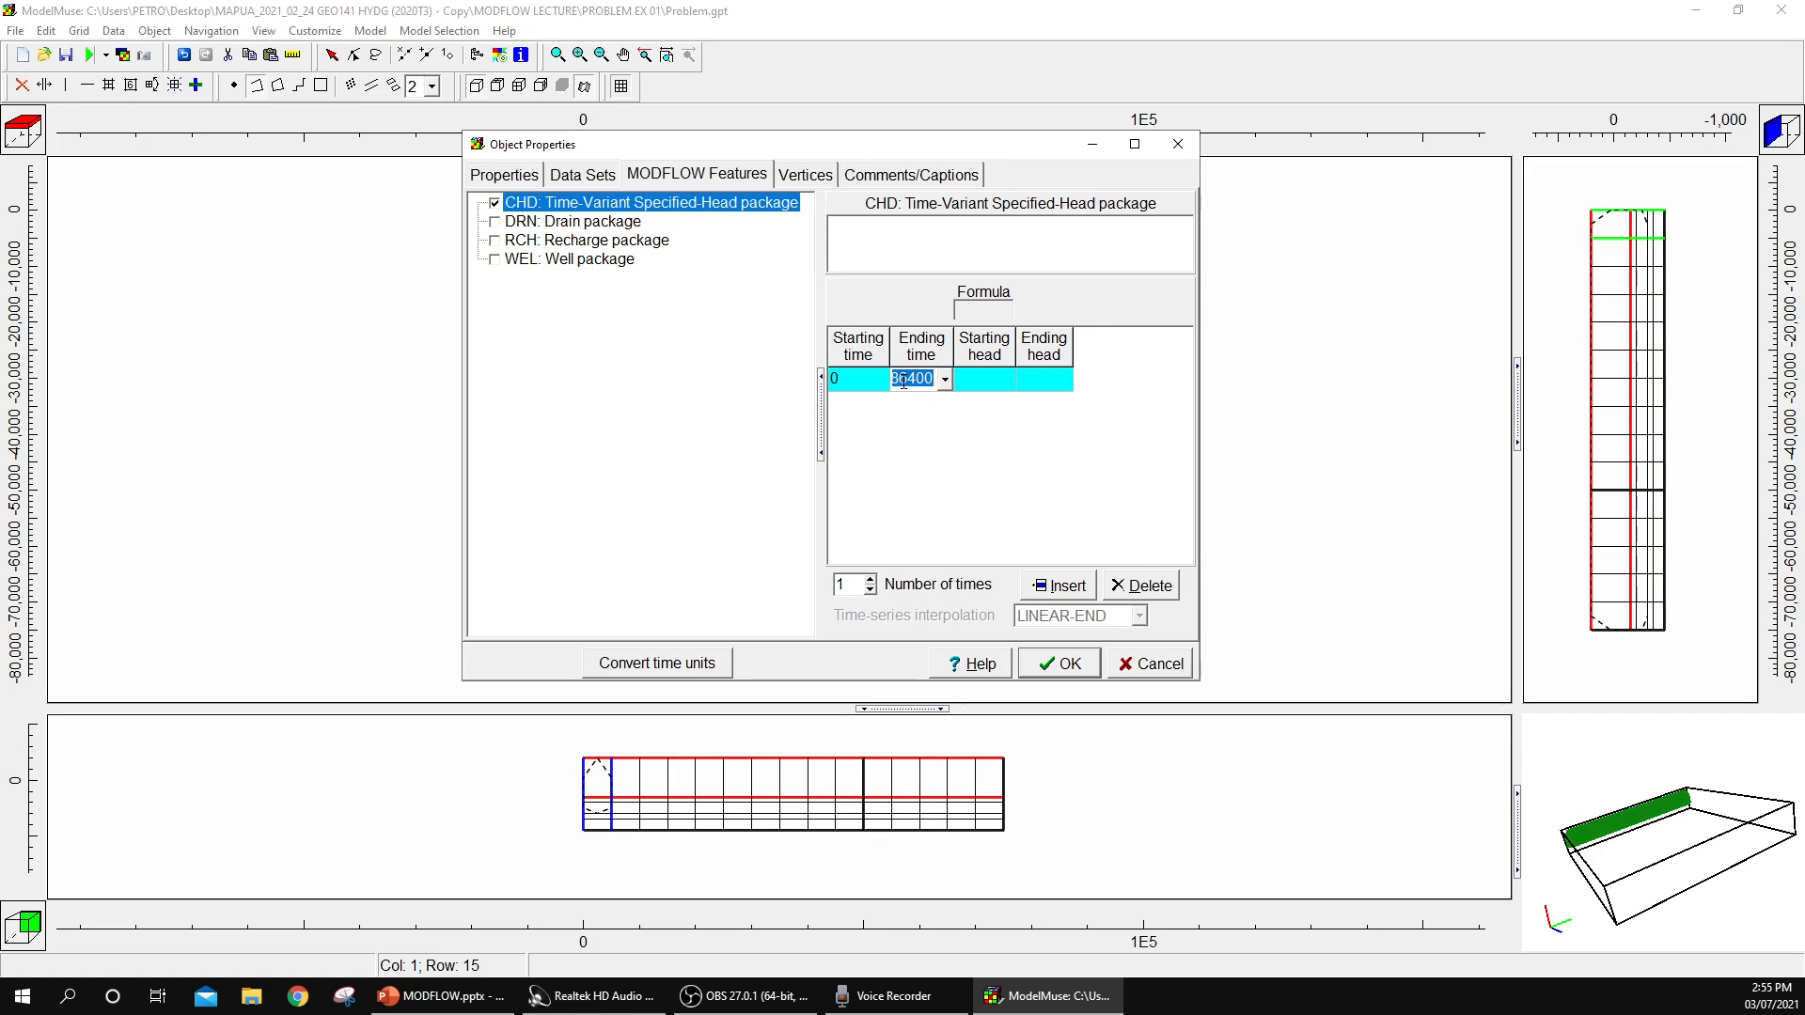
left_click(979, 379)
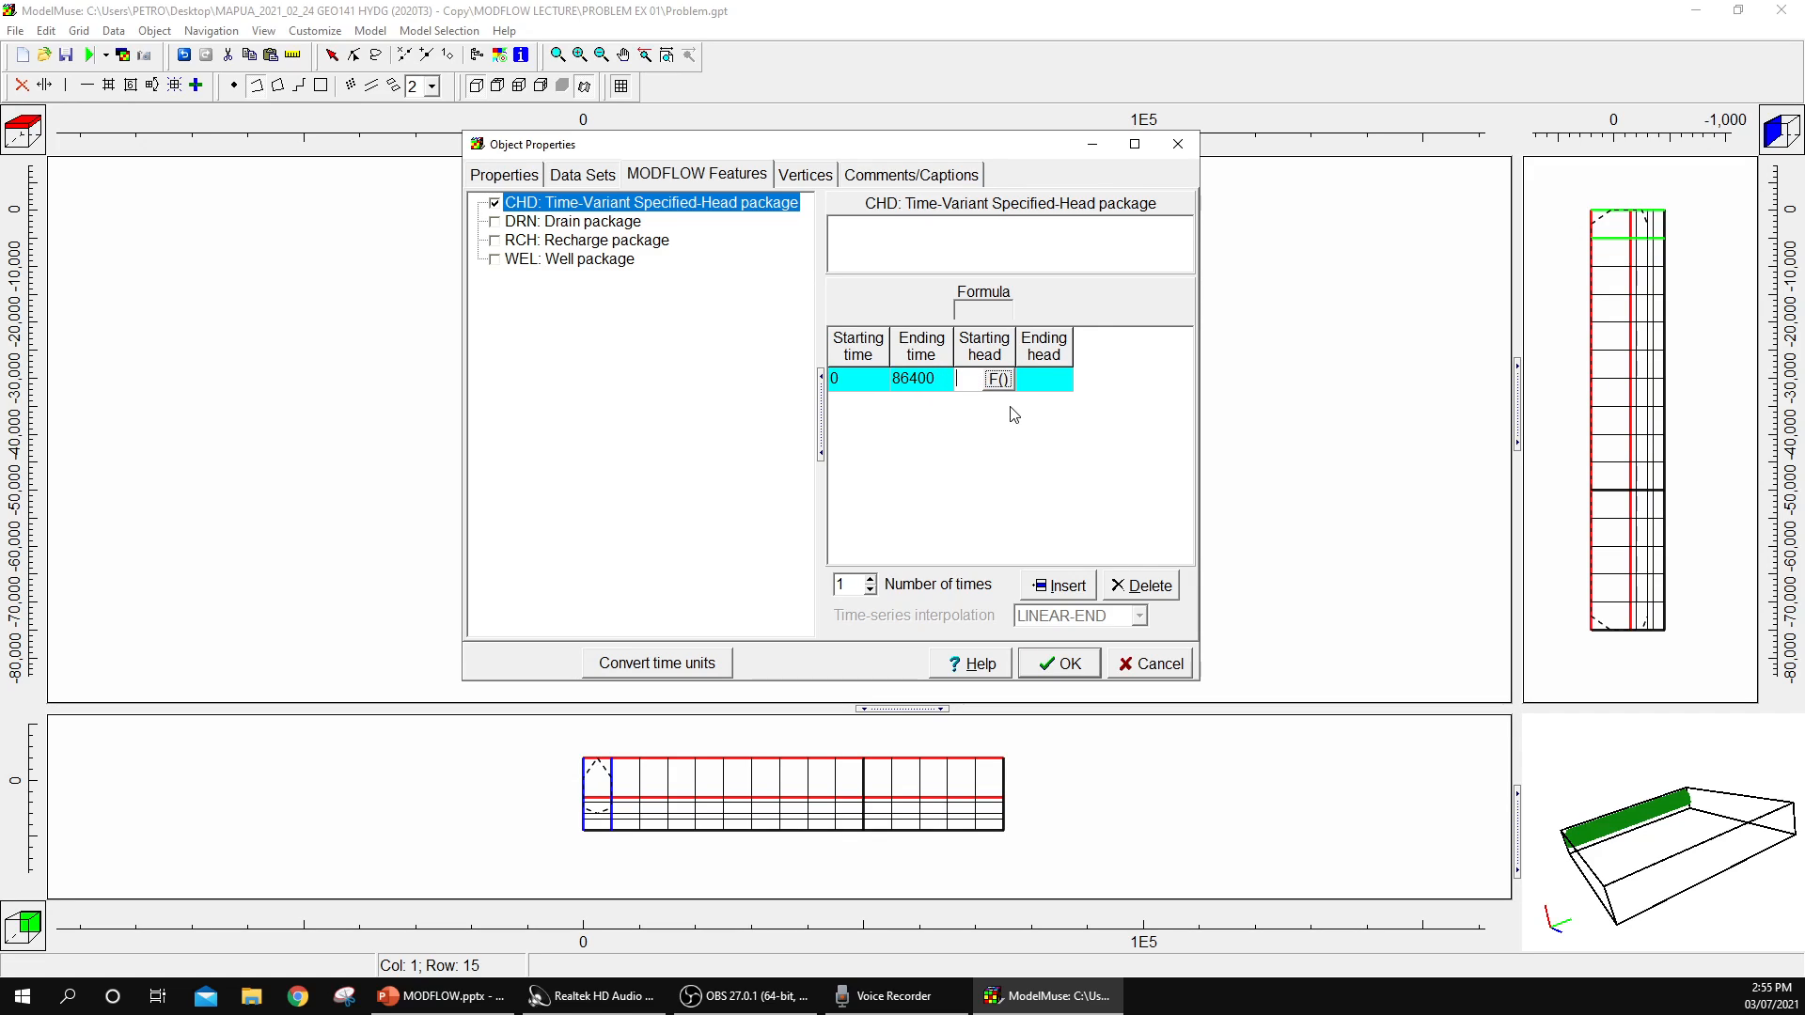
type("0")
left_click(1054, 387)
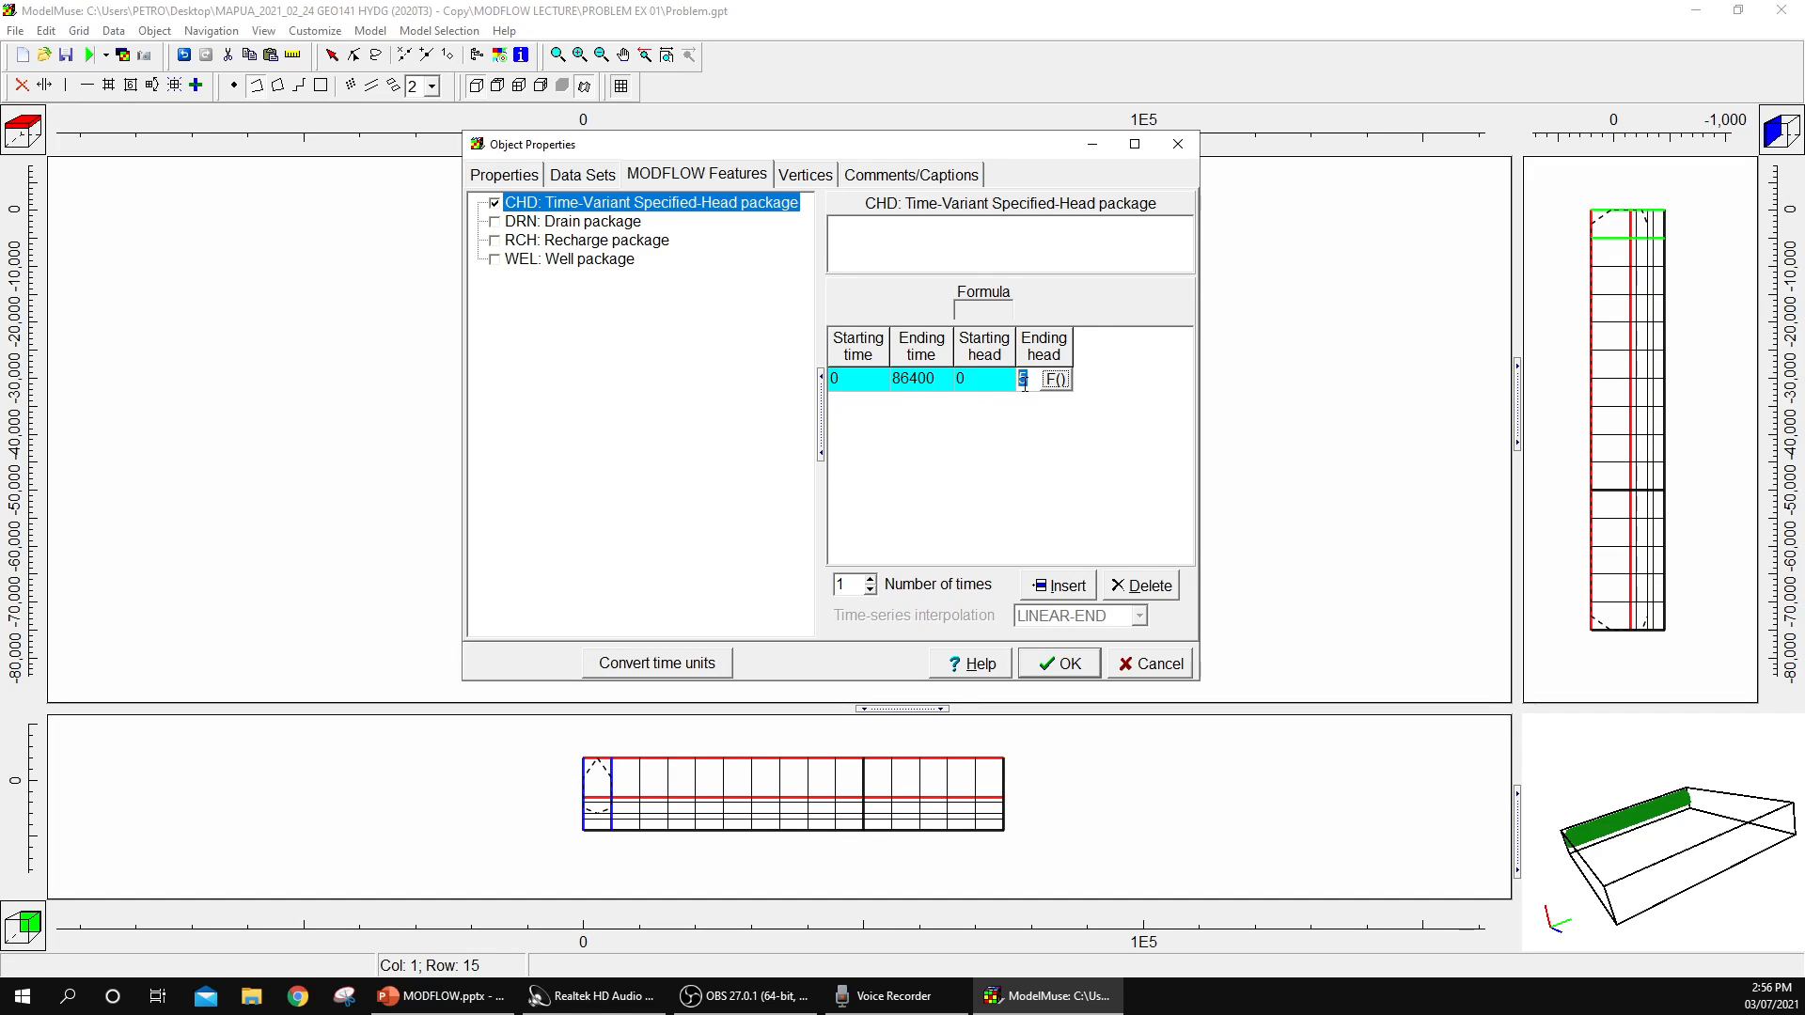
left_click_drag(1028, 378, 998, 372)
key("alt+Tab")
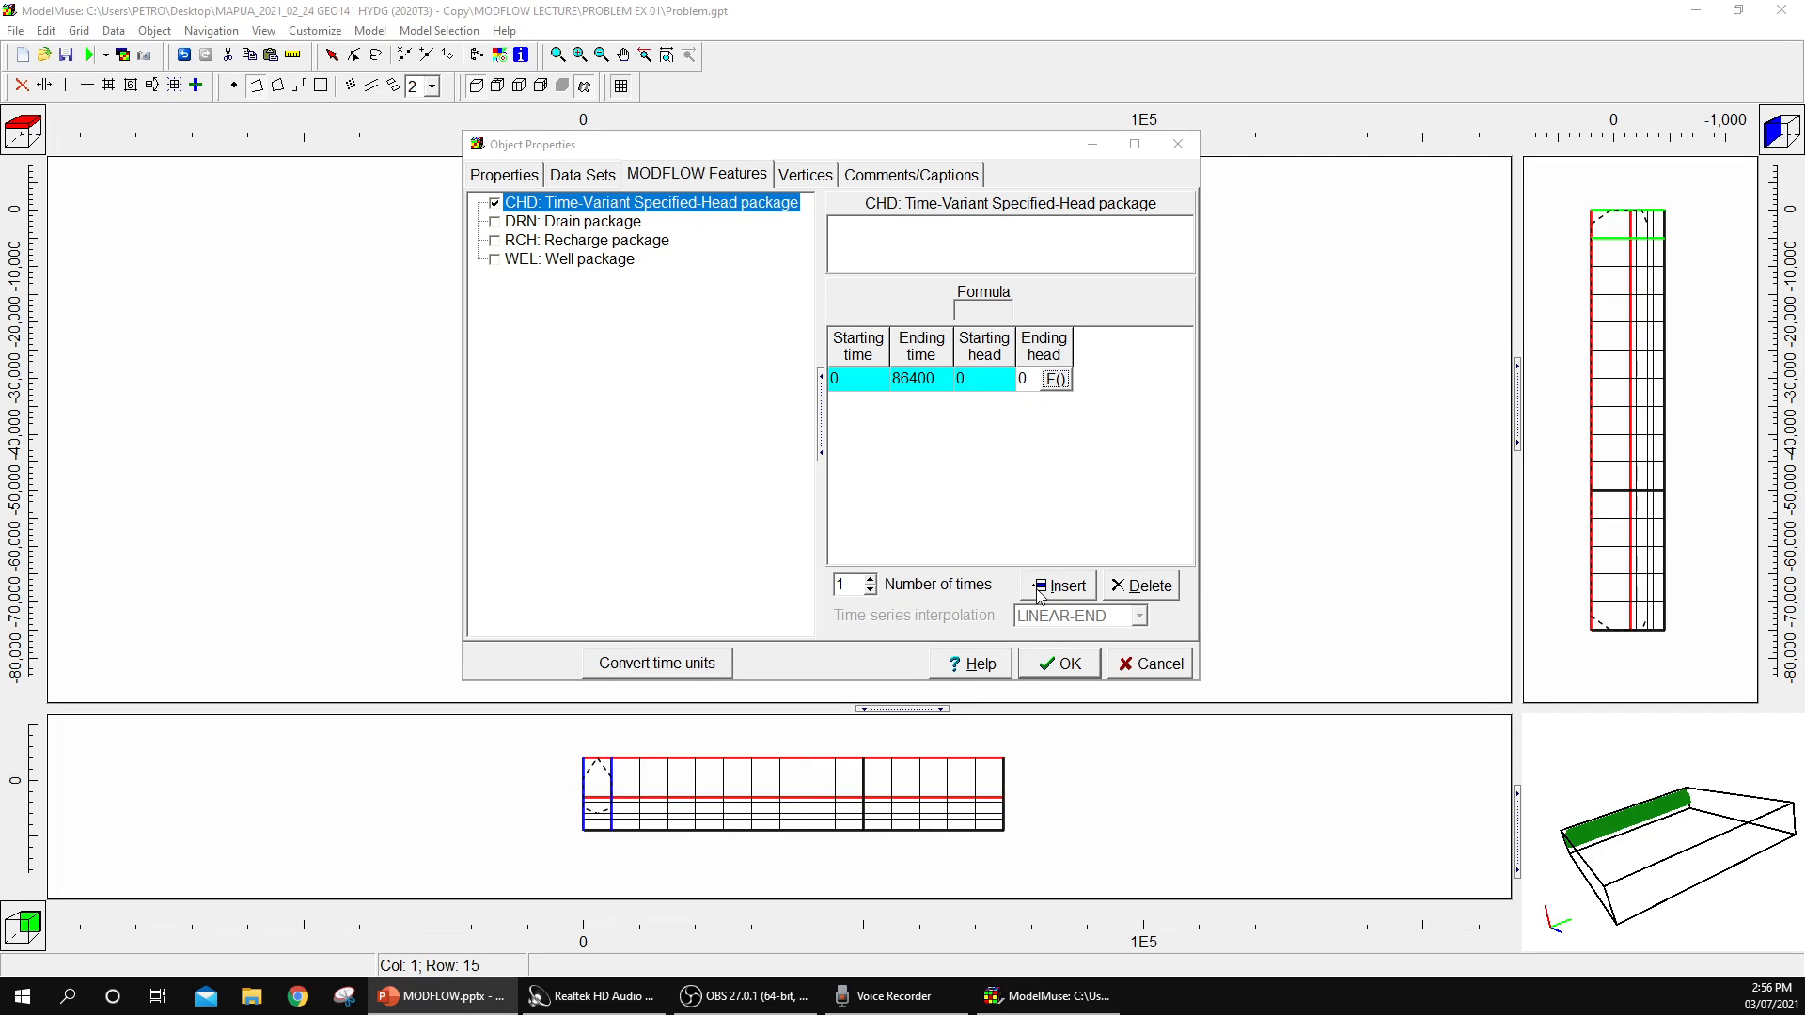
left_click(1053, 666)
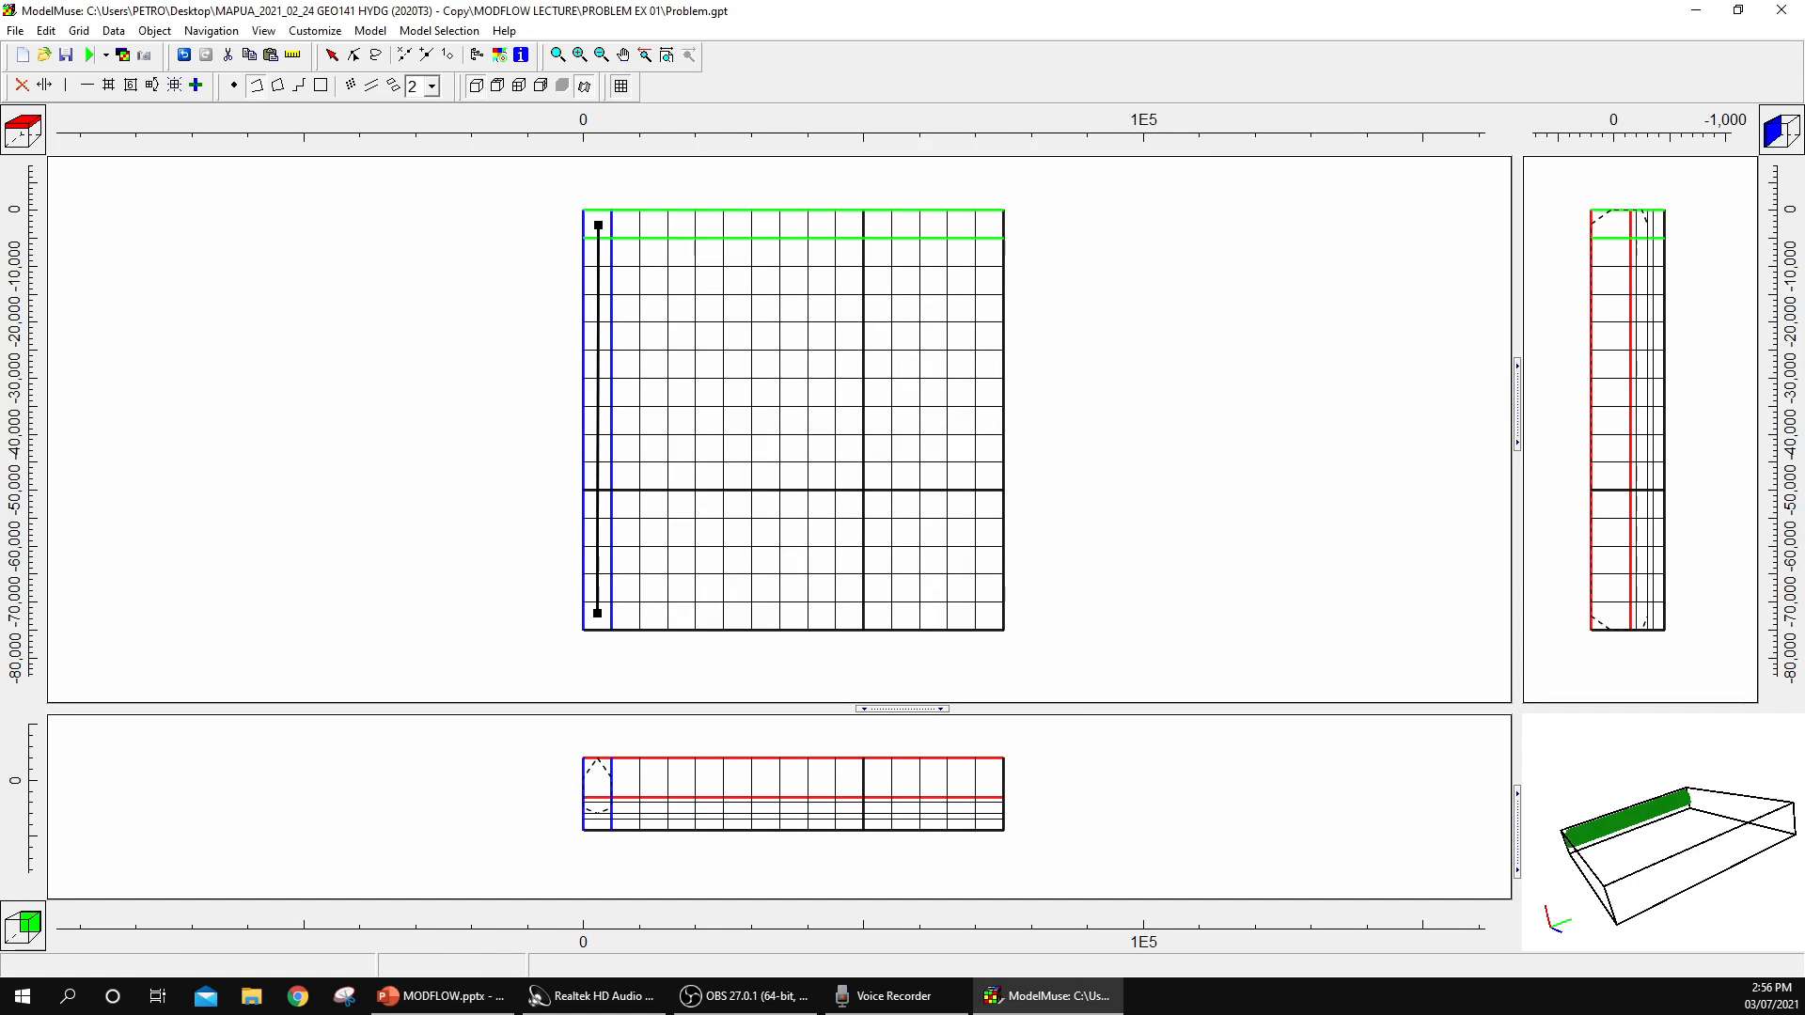
key("alt+Tab")
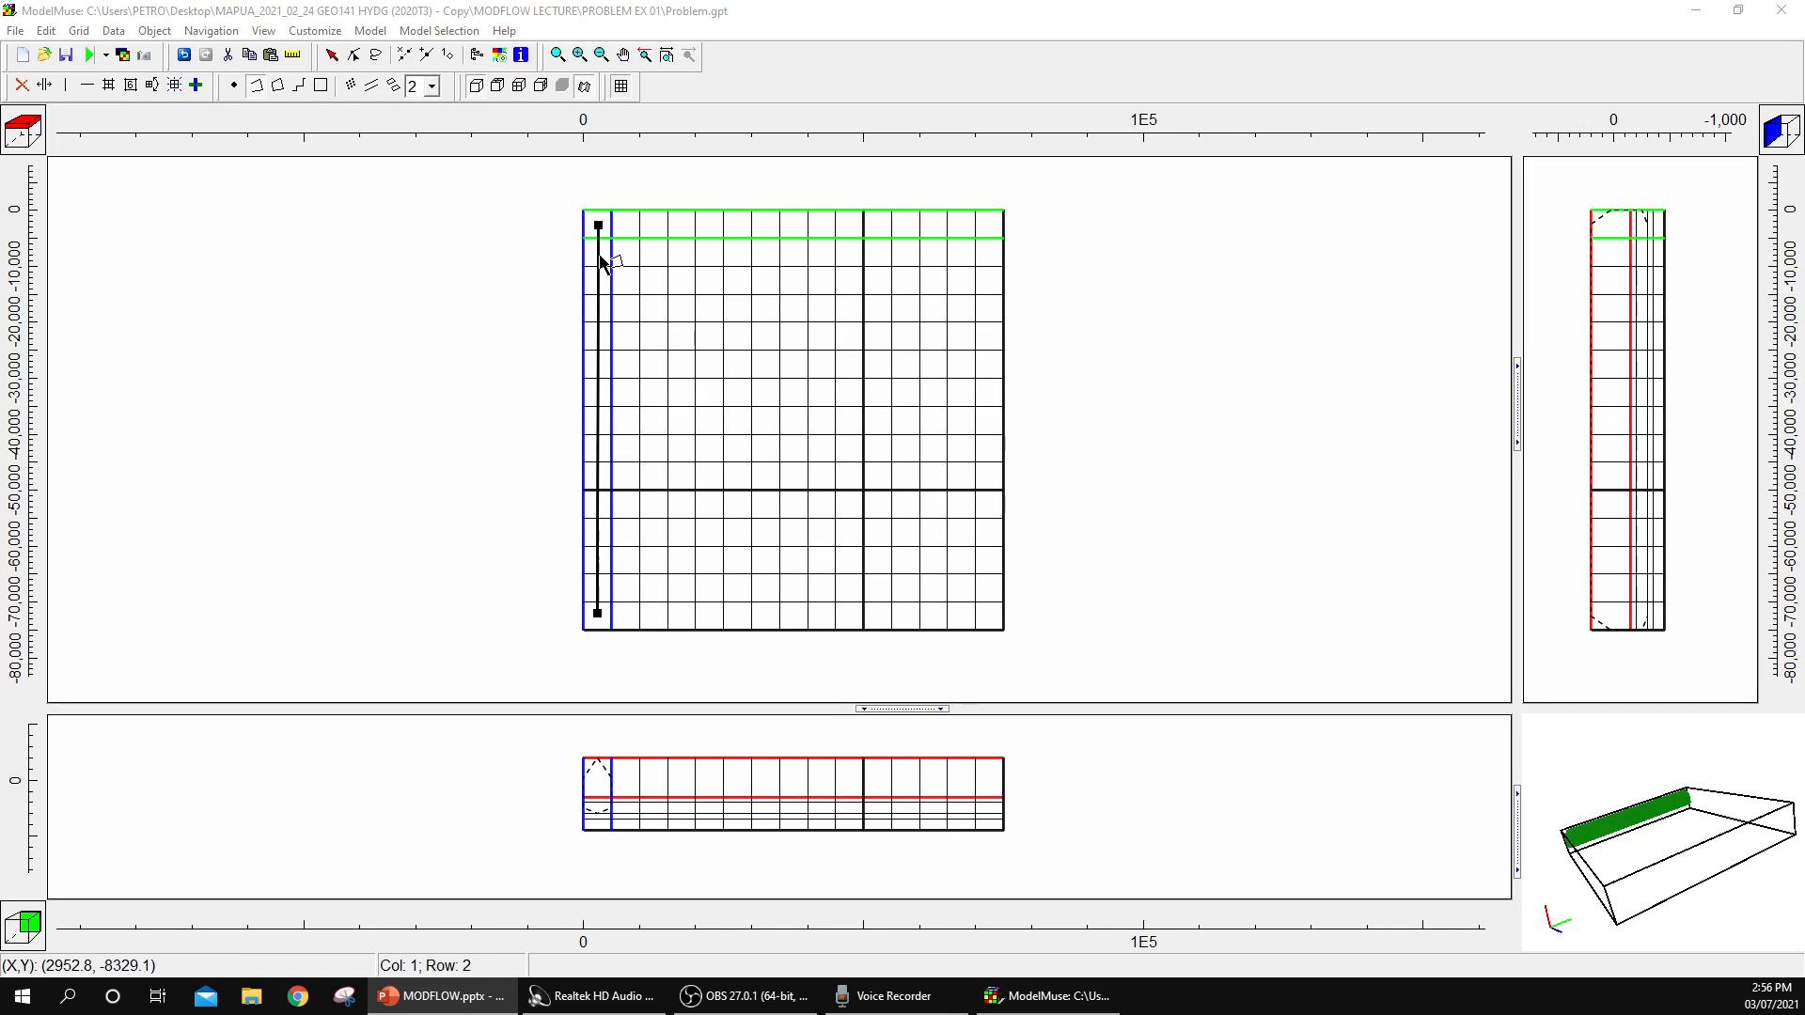
left_click(192, 31)
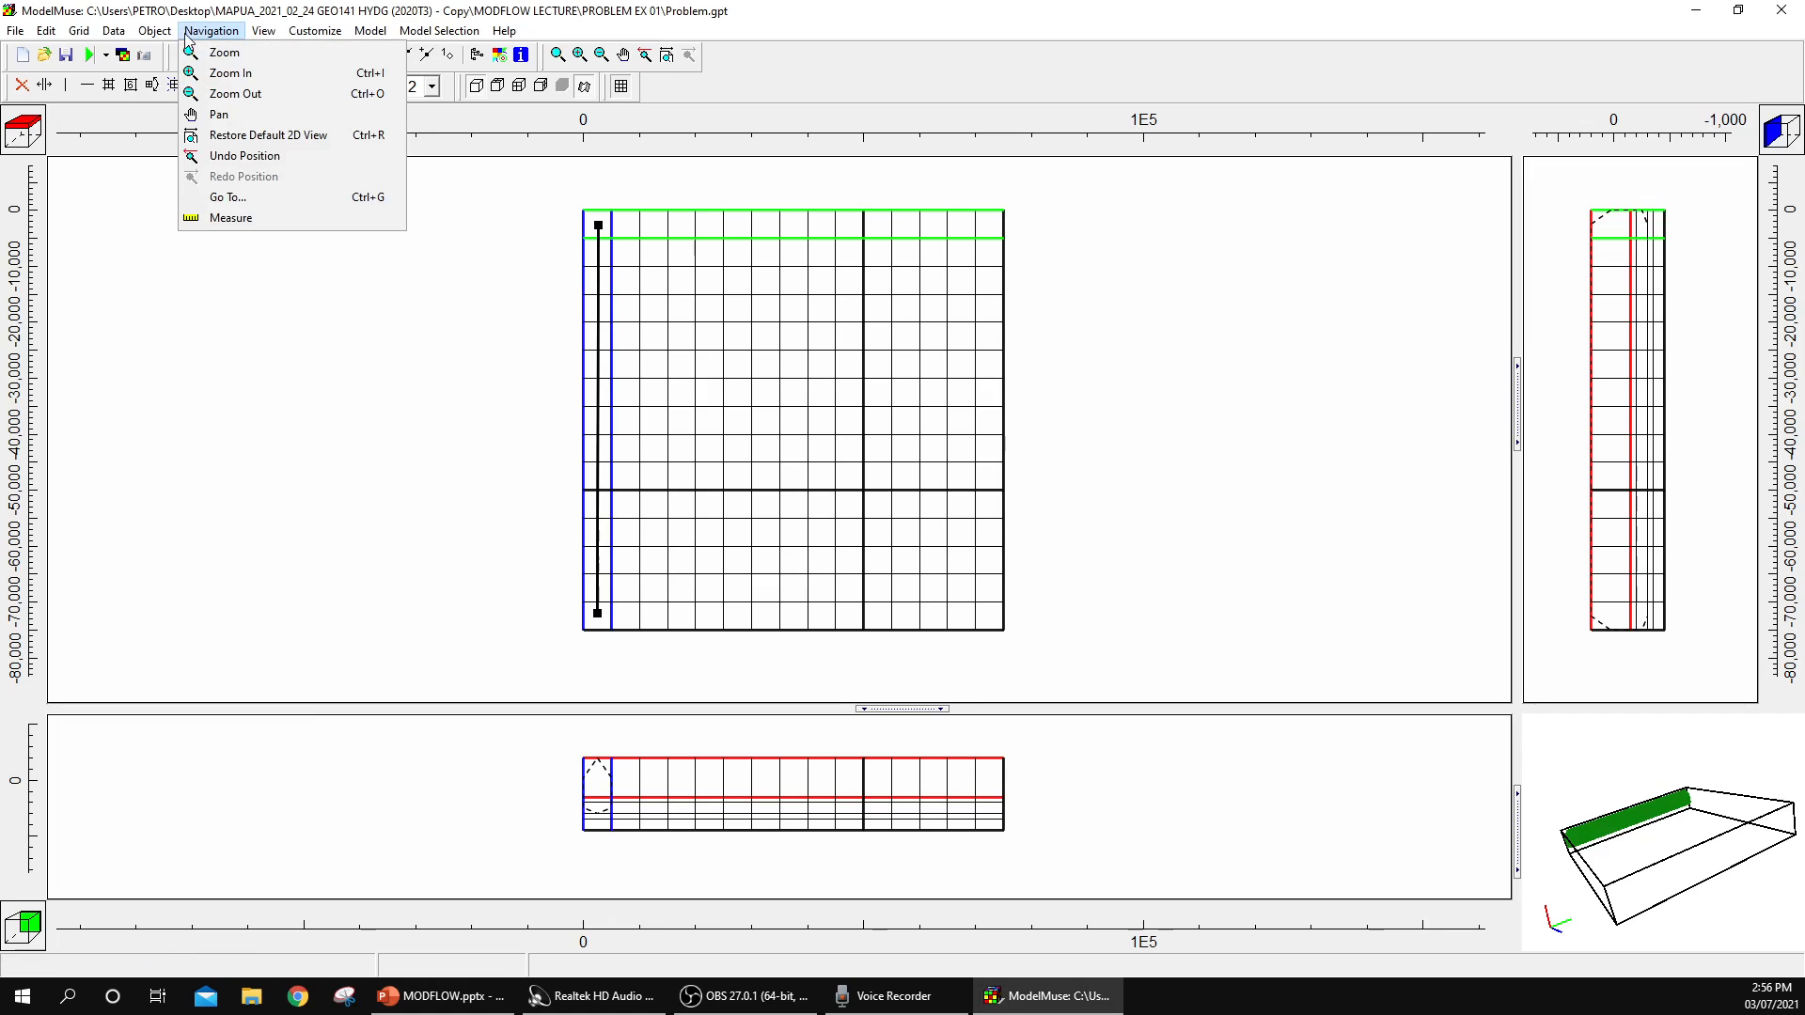
left_click(208, 5)
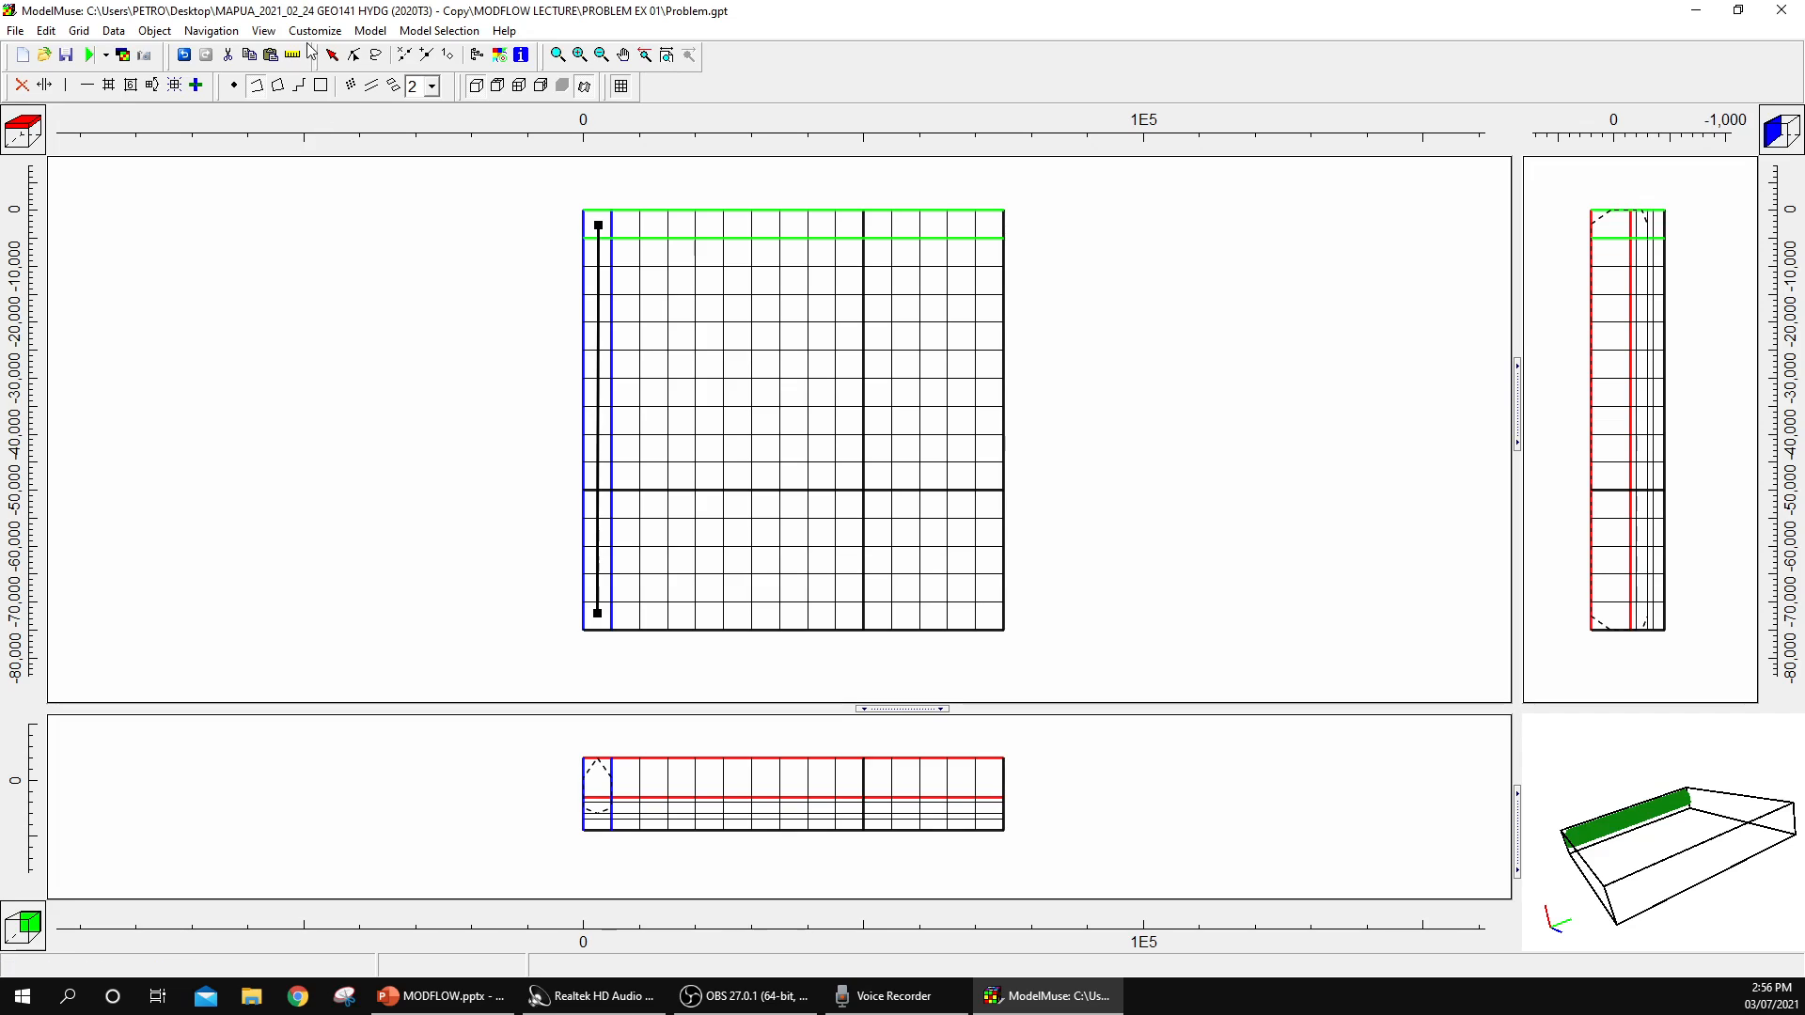
Step: Draw a rectangle object around the whole grid in the plan view, with a perimeter of about 320,600
left_click(321, 86)
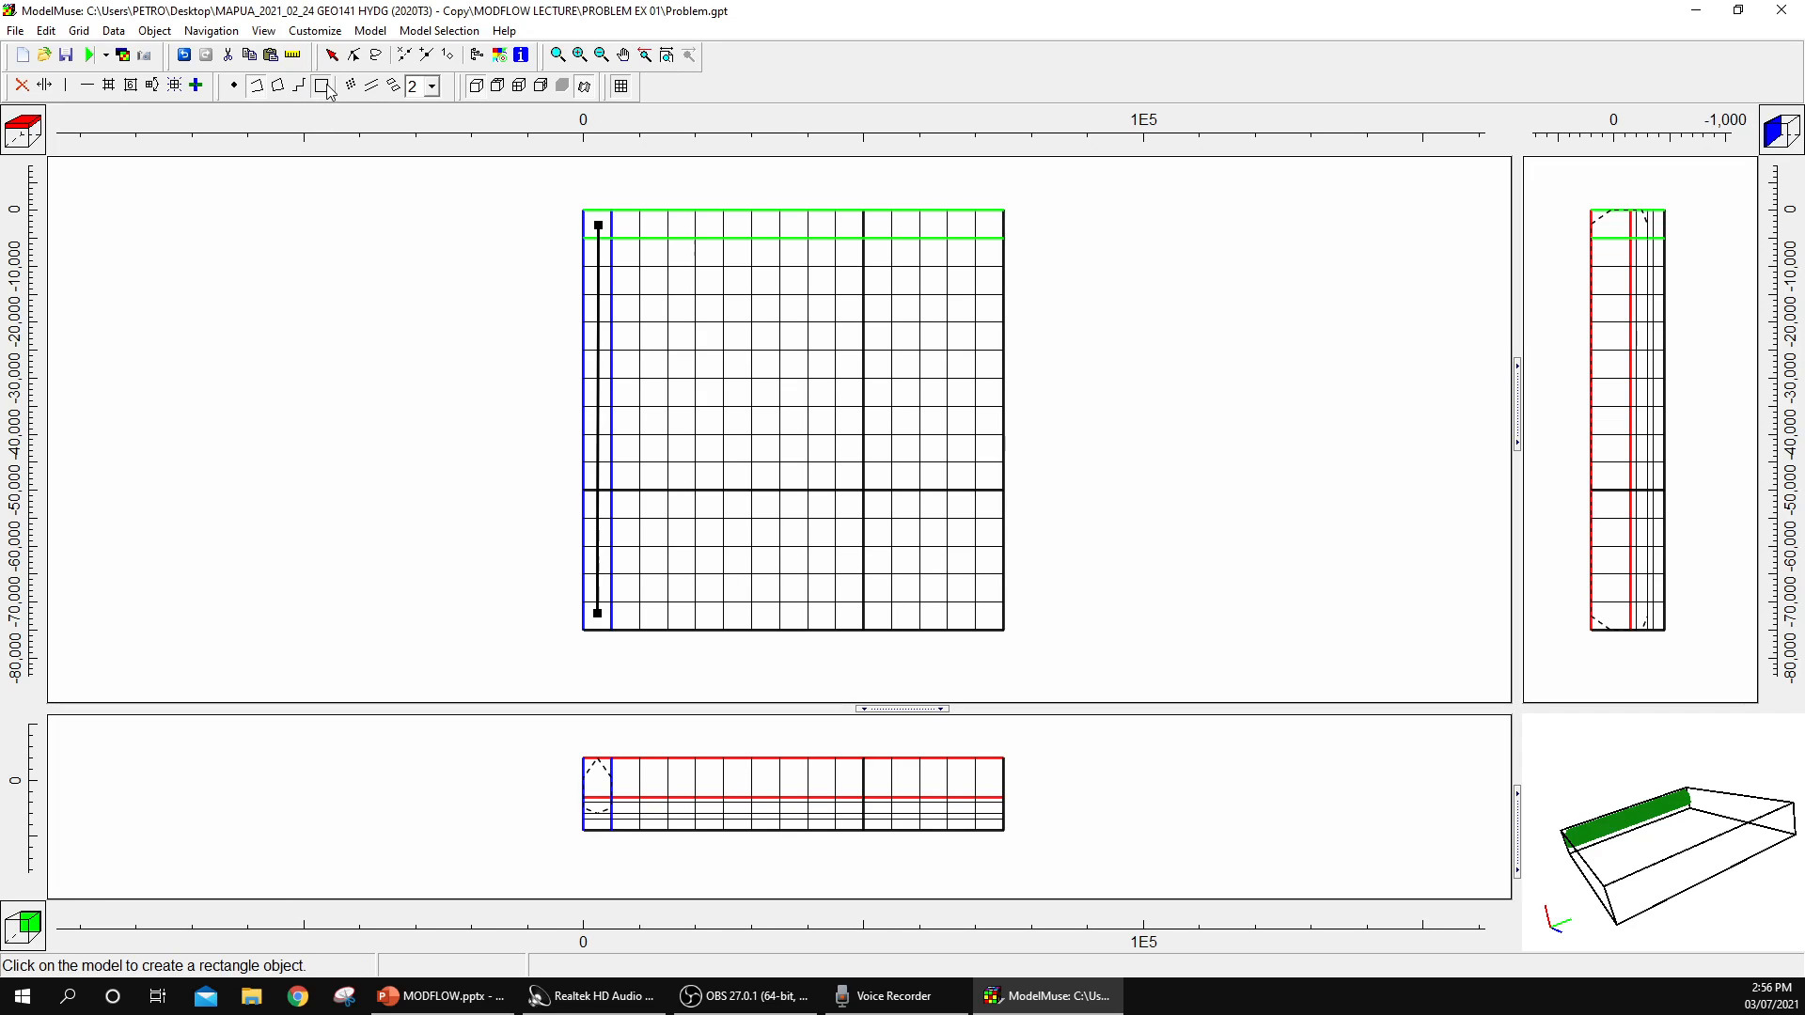
left_click(573, 194)
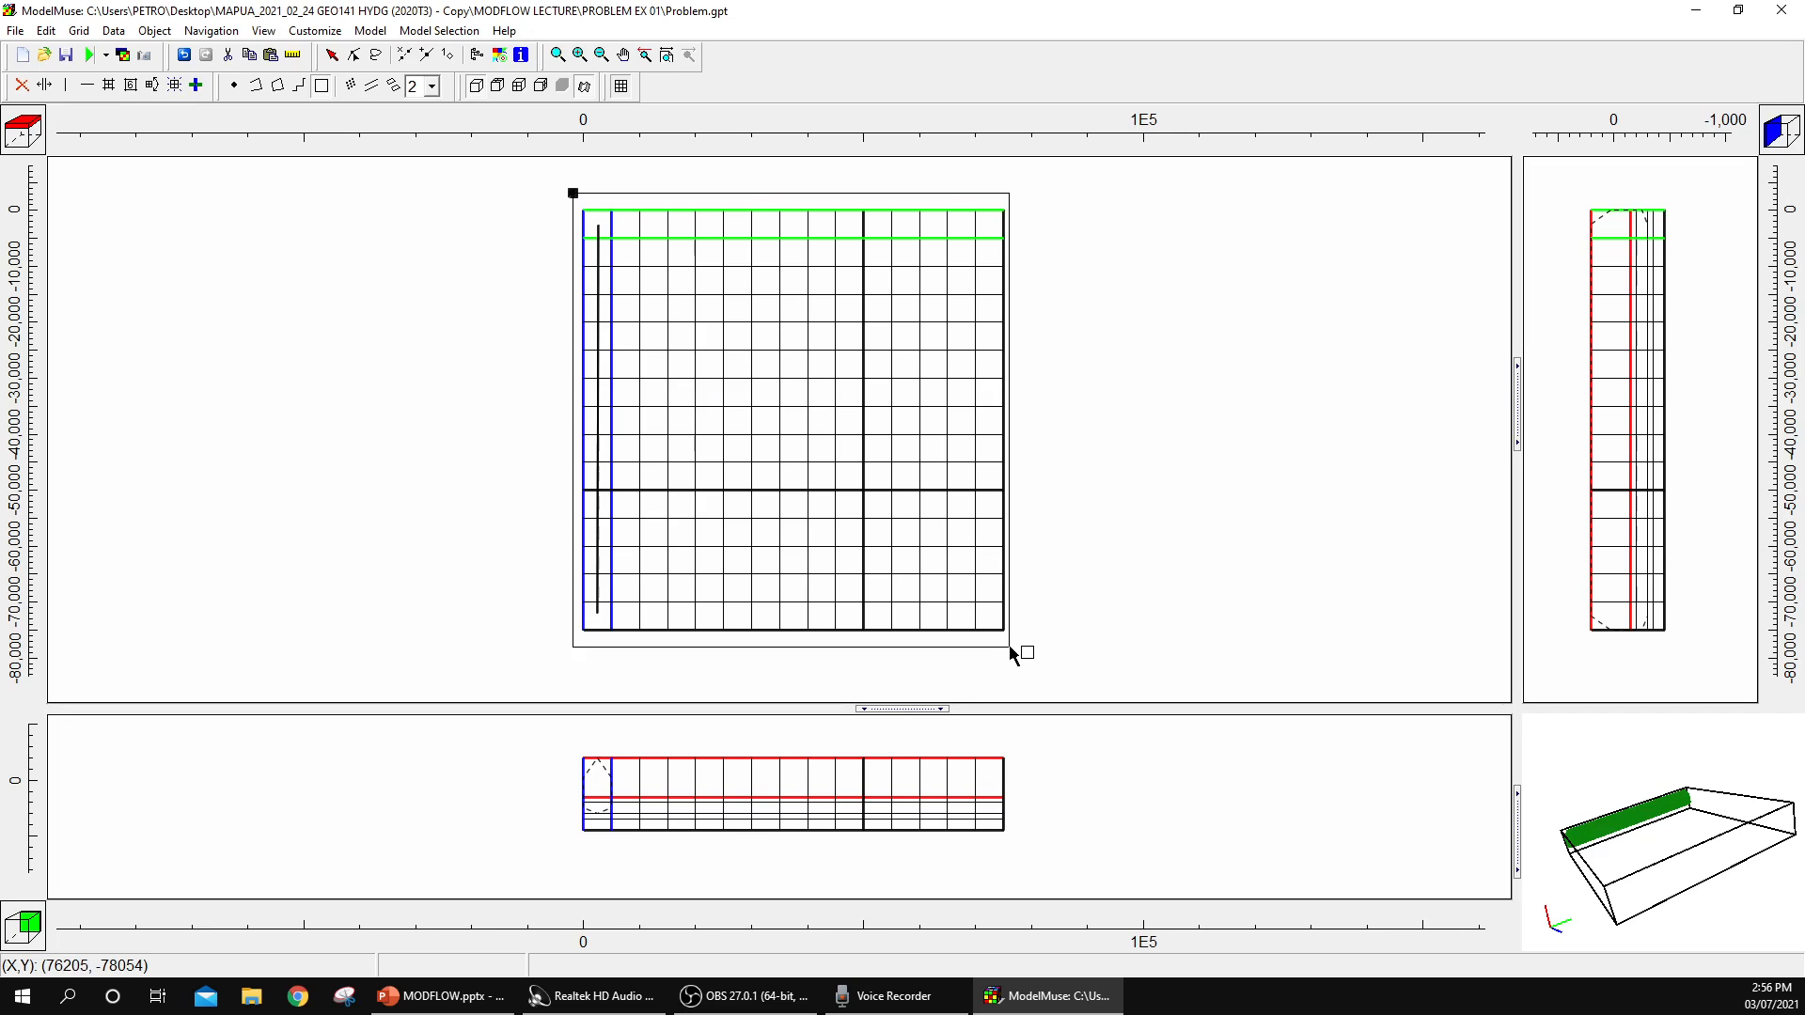
left_click(1017, 647)
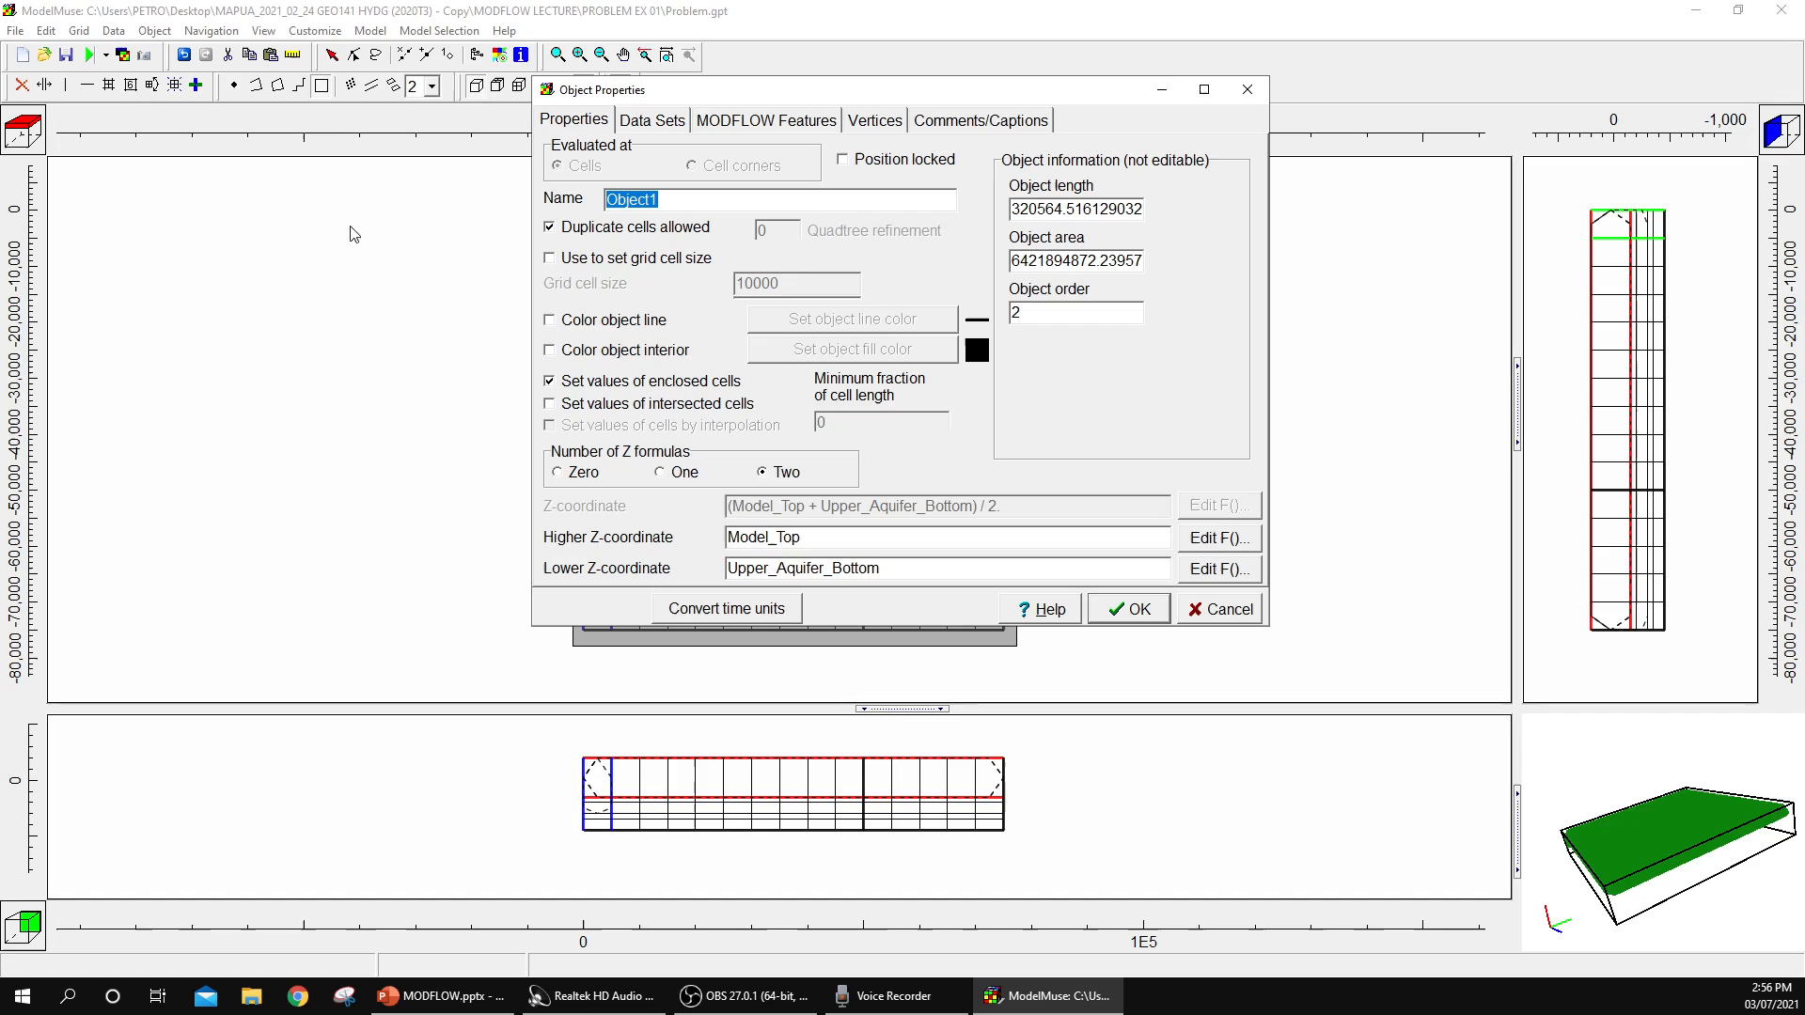
Step: Name the rectangle object Recharge and set its number of Z formulas to Zero
type("REg")
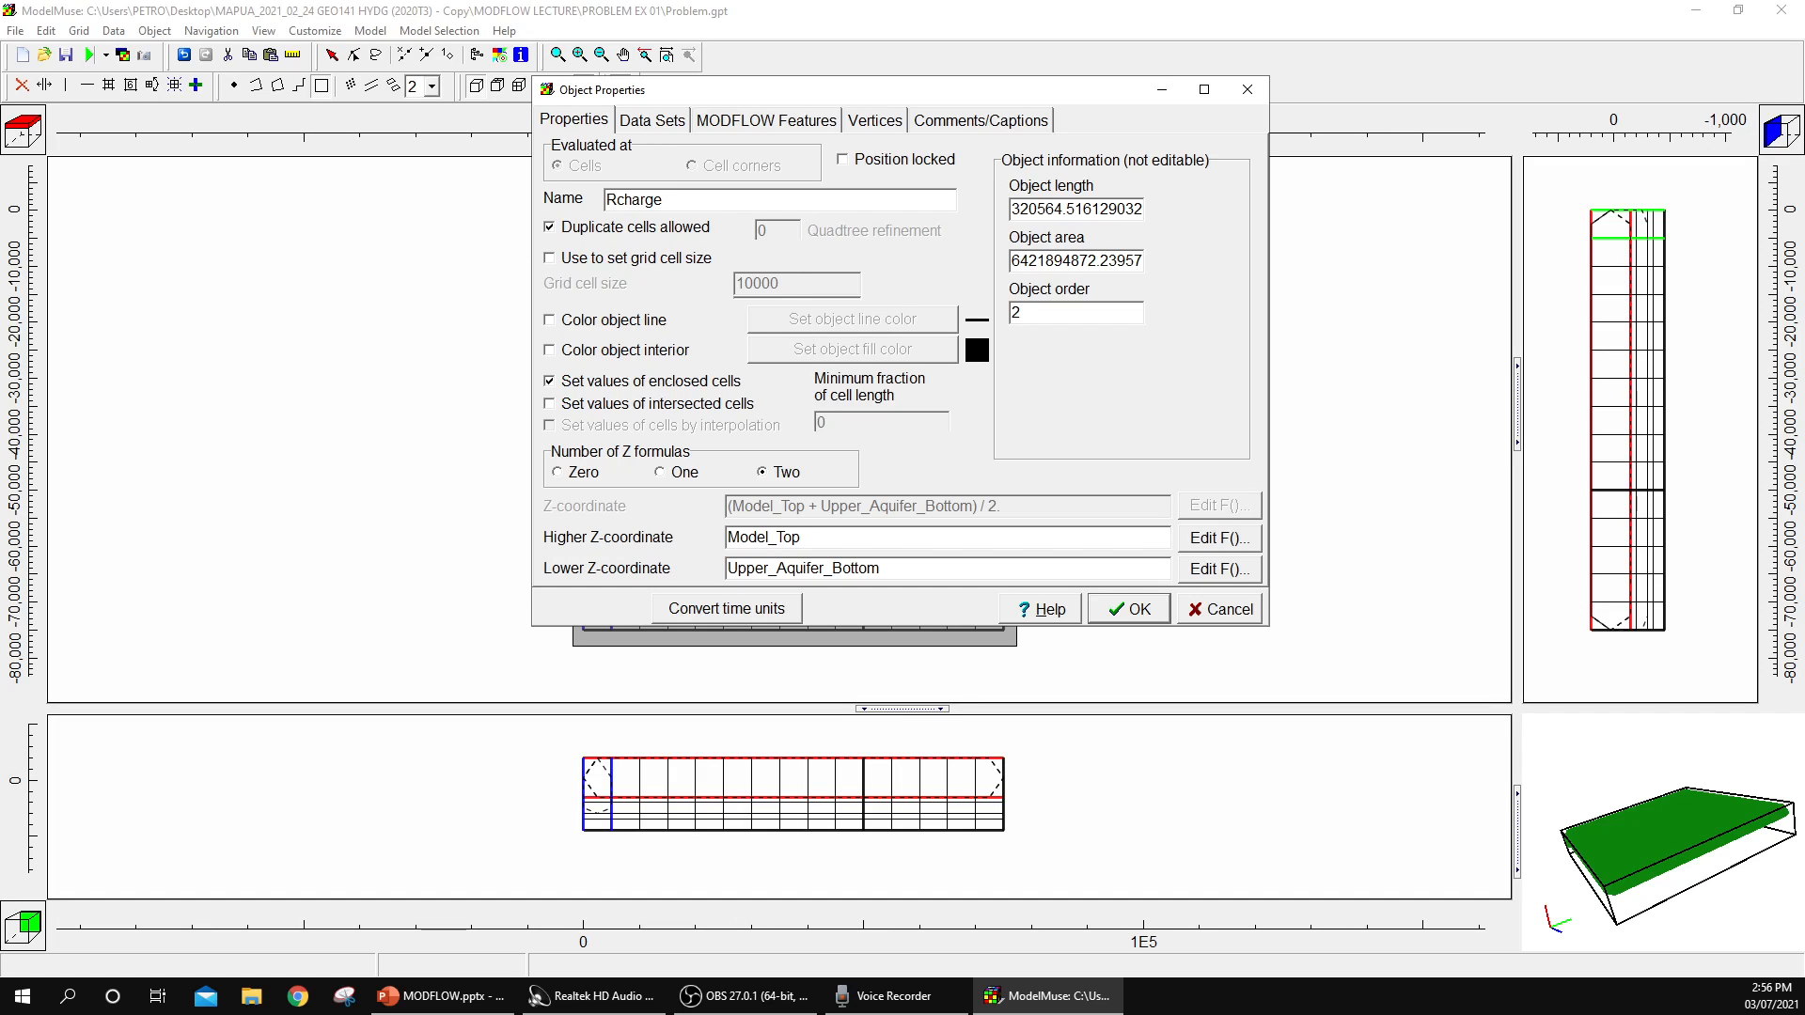
type("e")
left_click(558, 475)
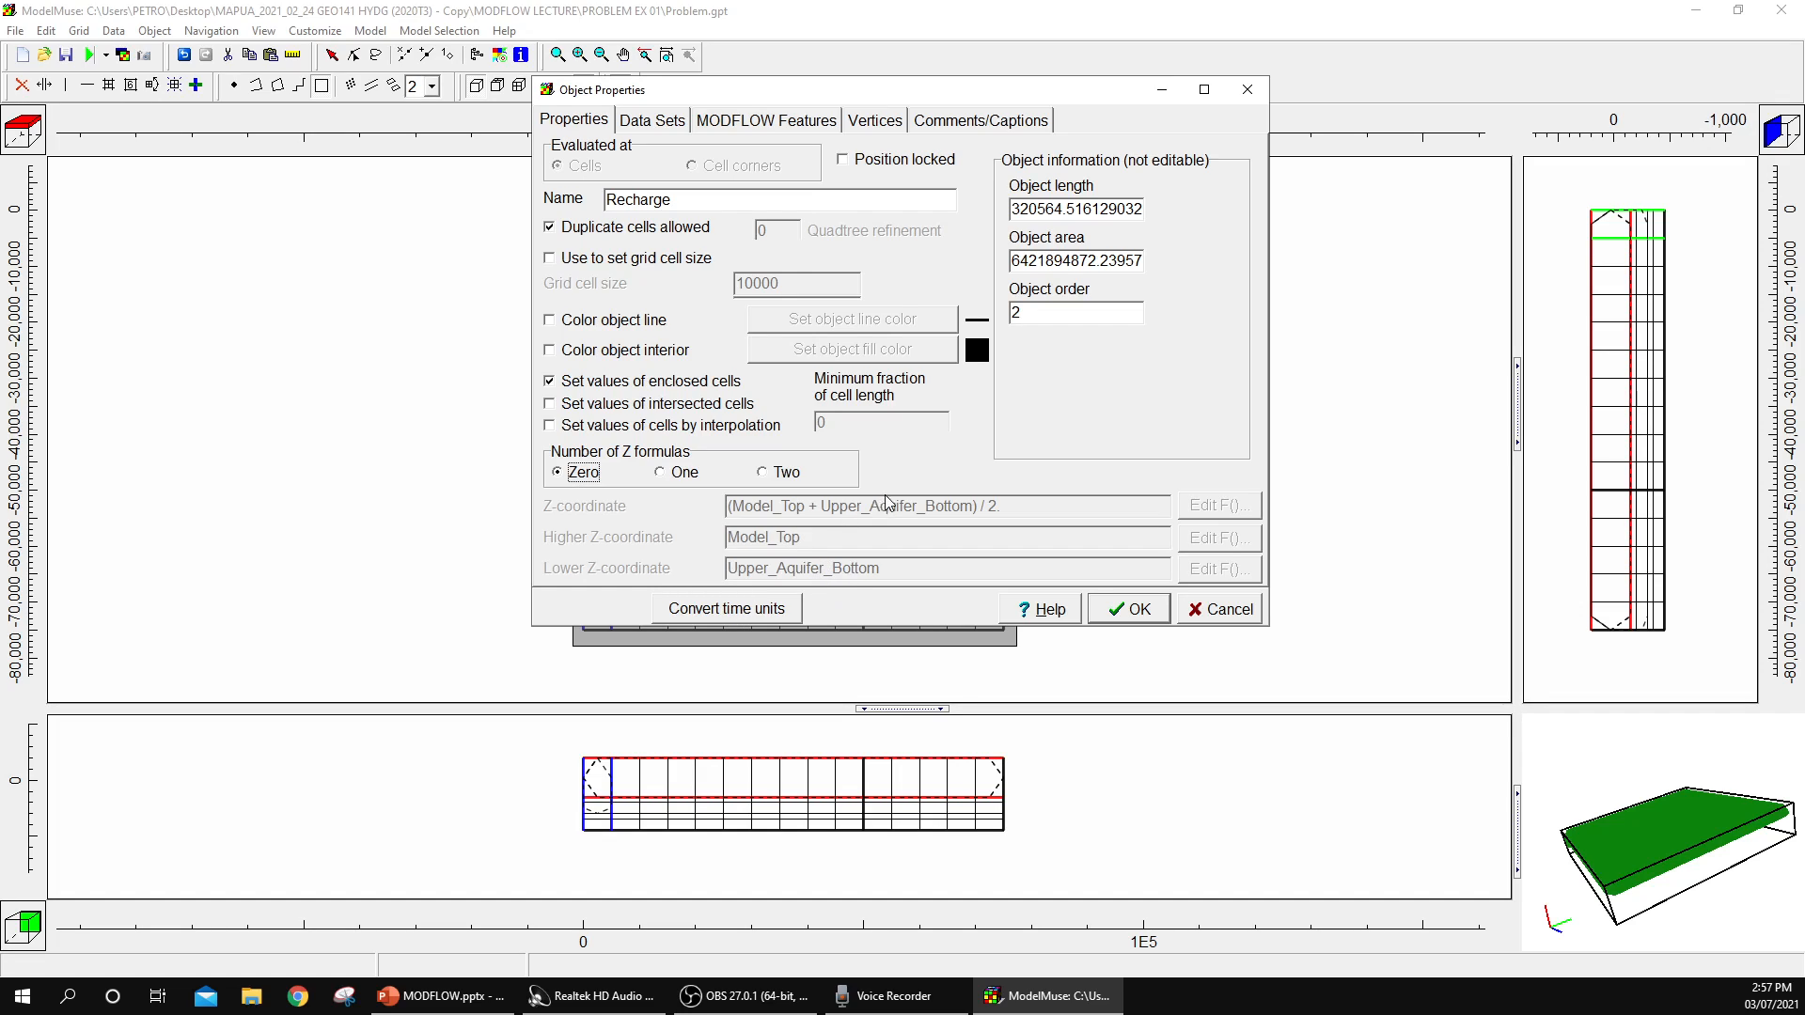
Step: Enable the RCH: Recharge package among the MODFLOW features of the Recharge object
left_click_drag(912, 90, 884, 113)
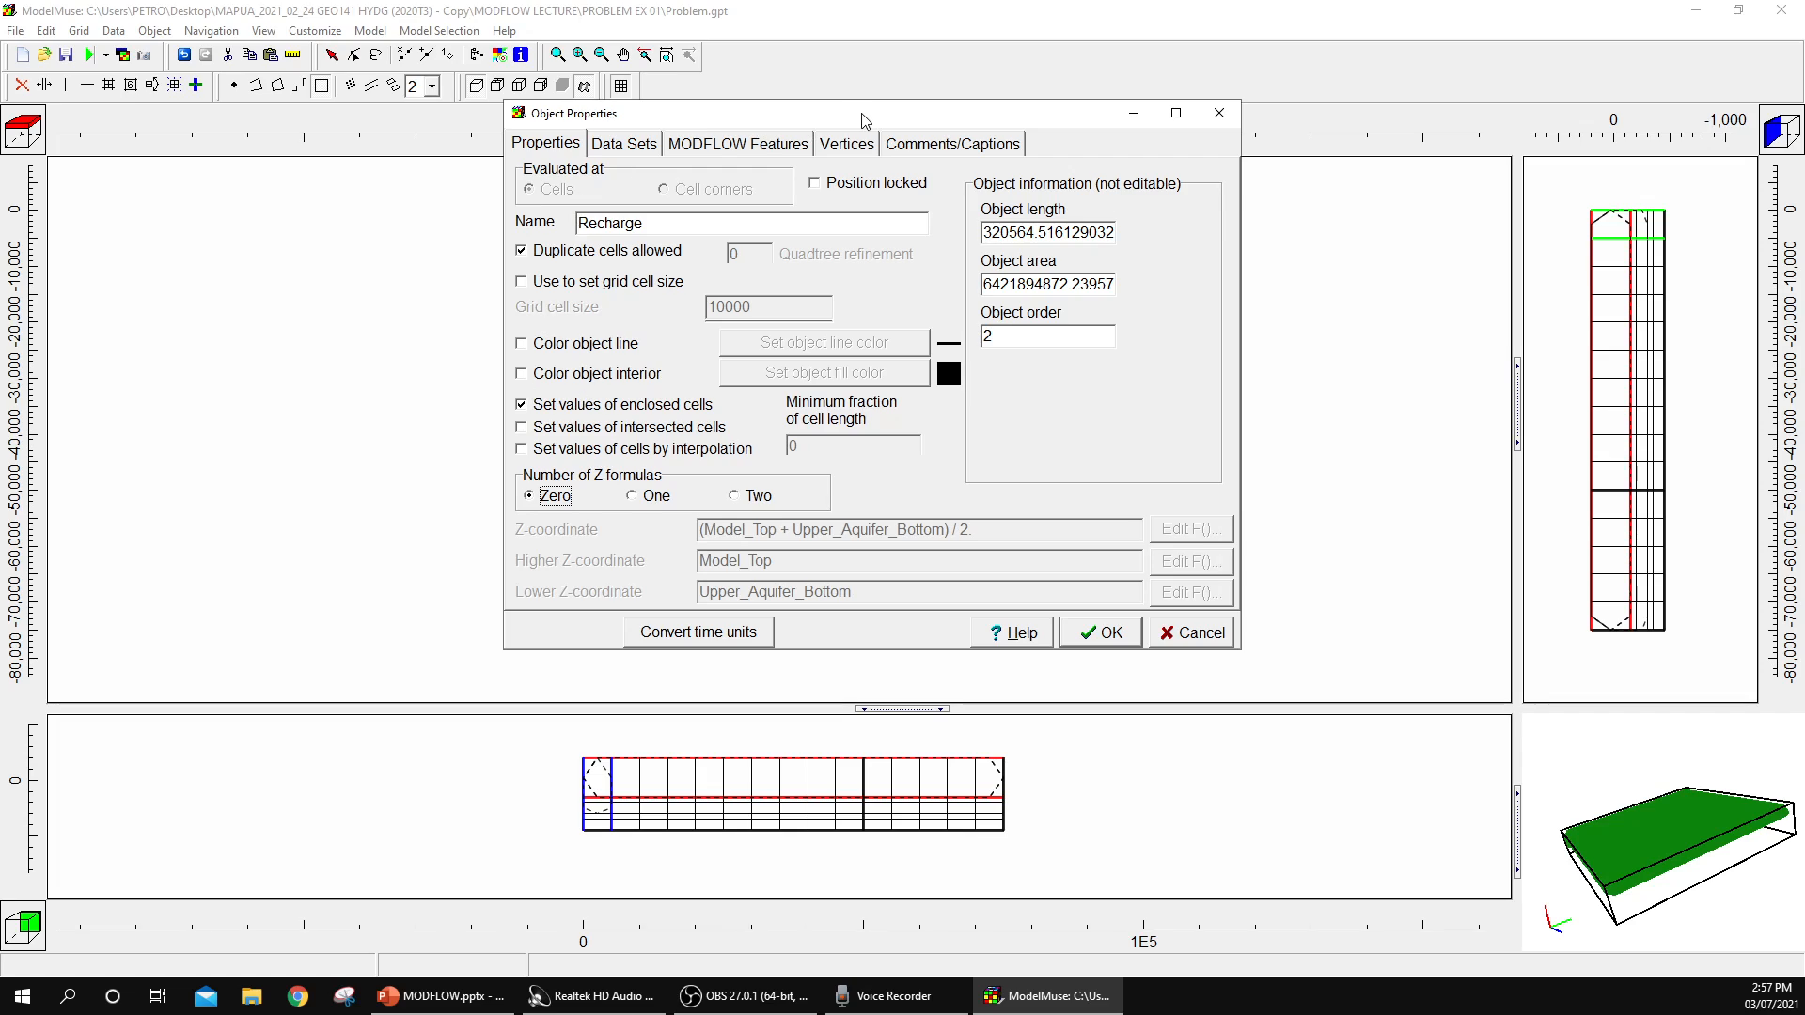
left_click_drag(865, 121, 916, 121)
left_click(807, 150)
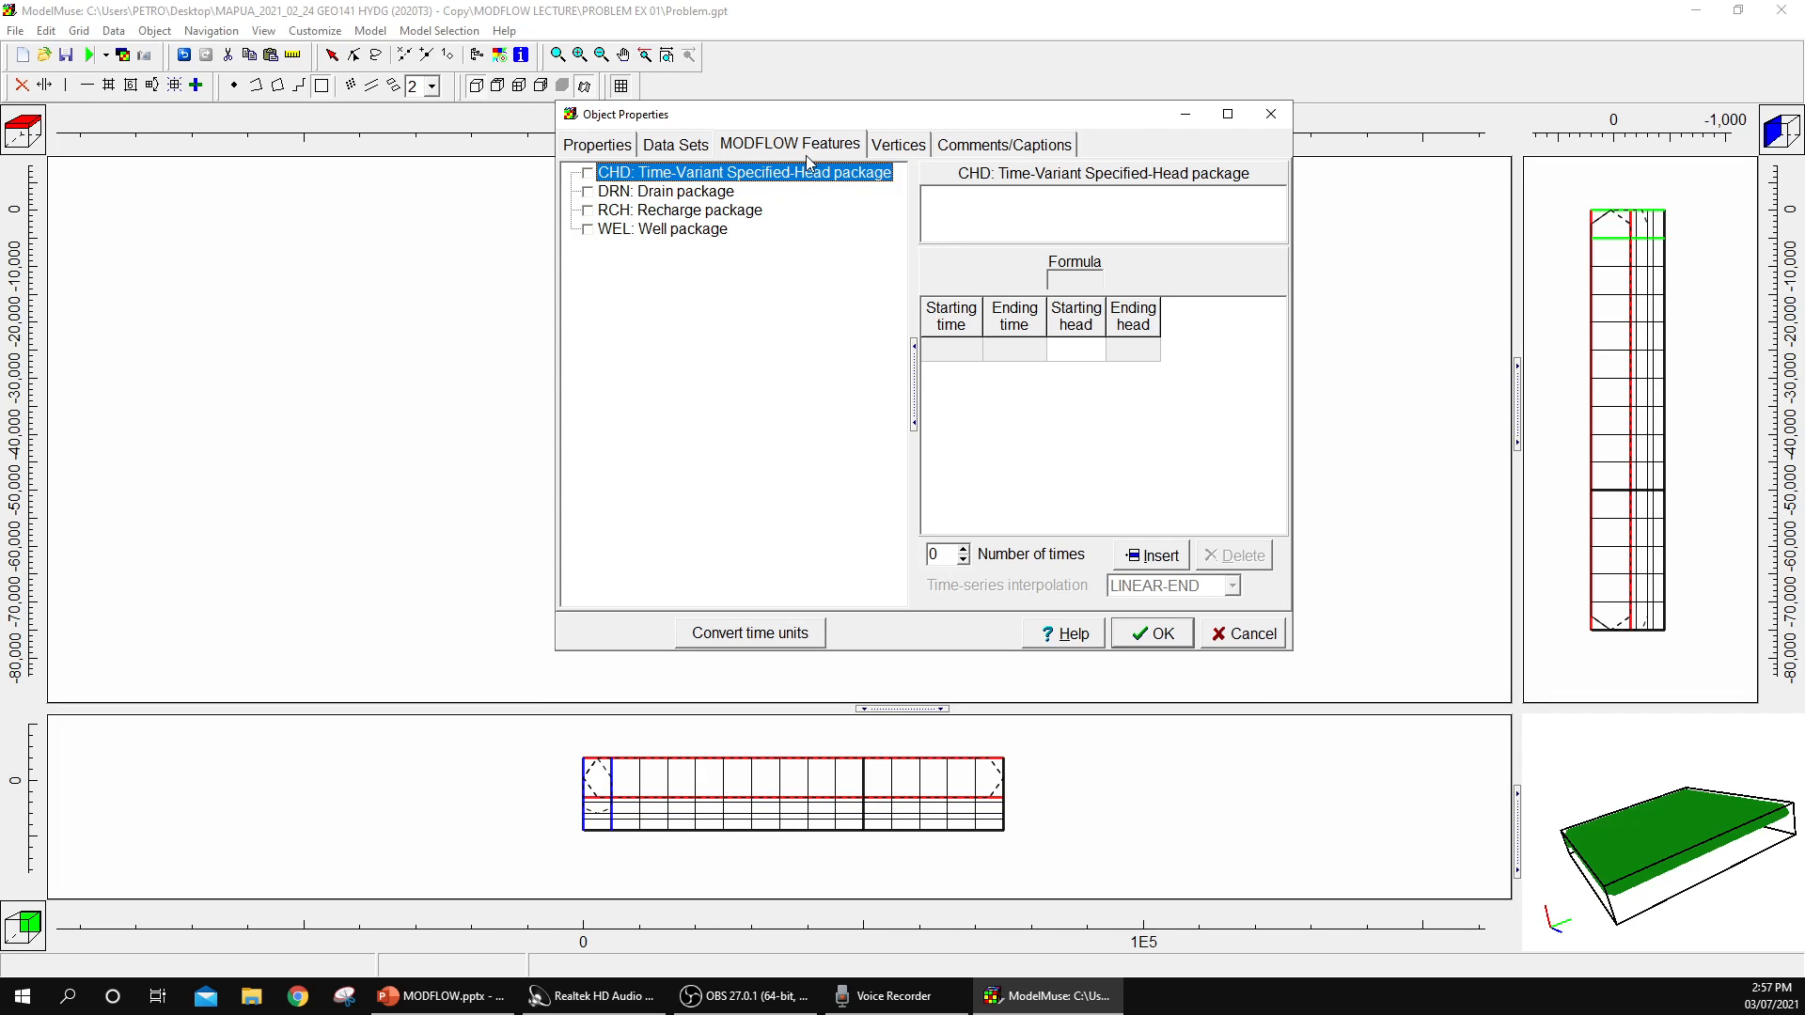
left_click(692, 214)
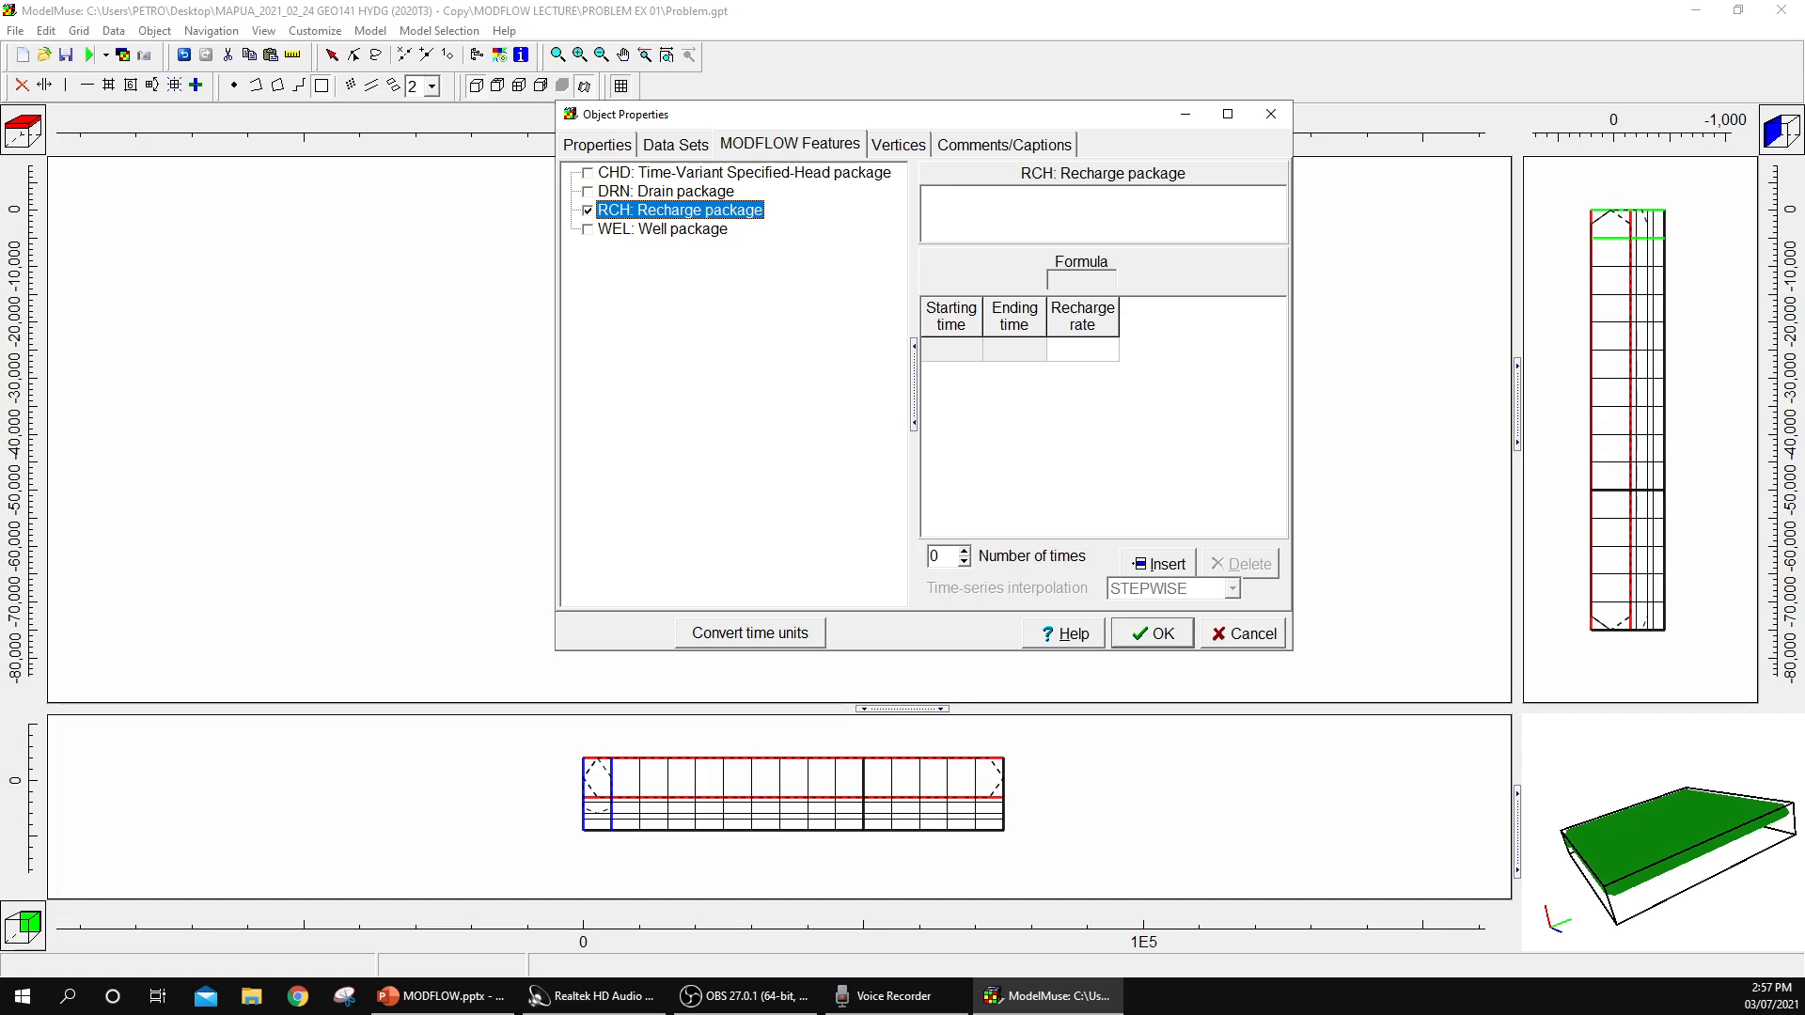
Step: Define a recharge period from 0 to 86400 with a recharge rate of 3E-8, and accept the object properties
left_click(944, 352)
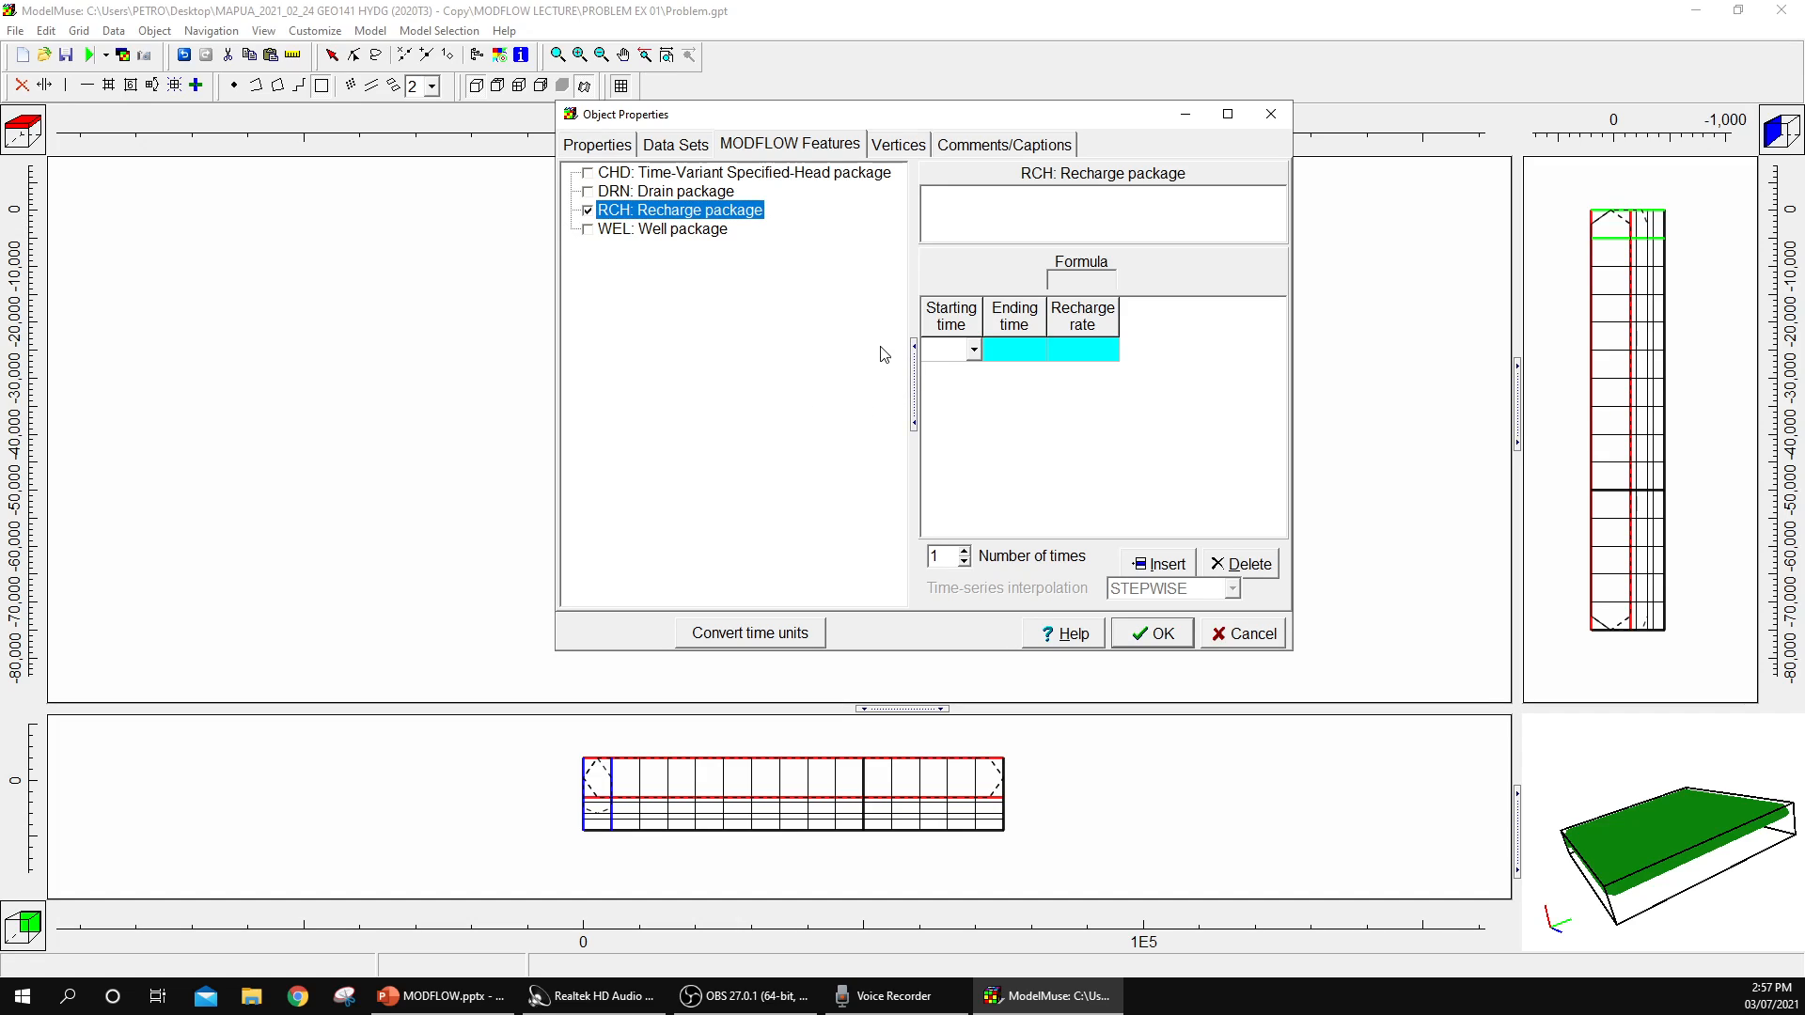
type("0")
key("Tab")
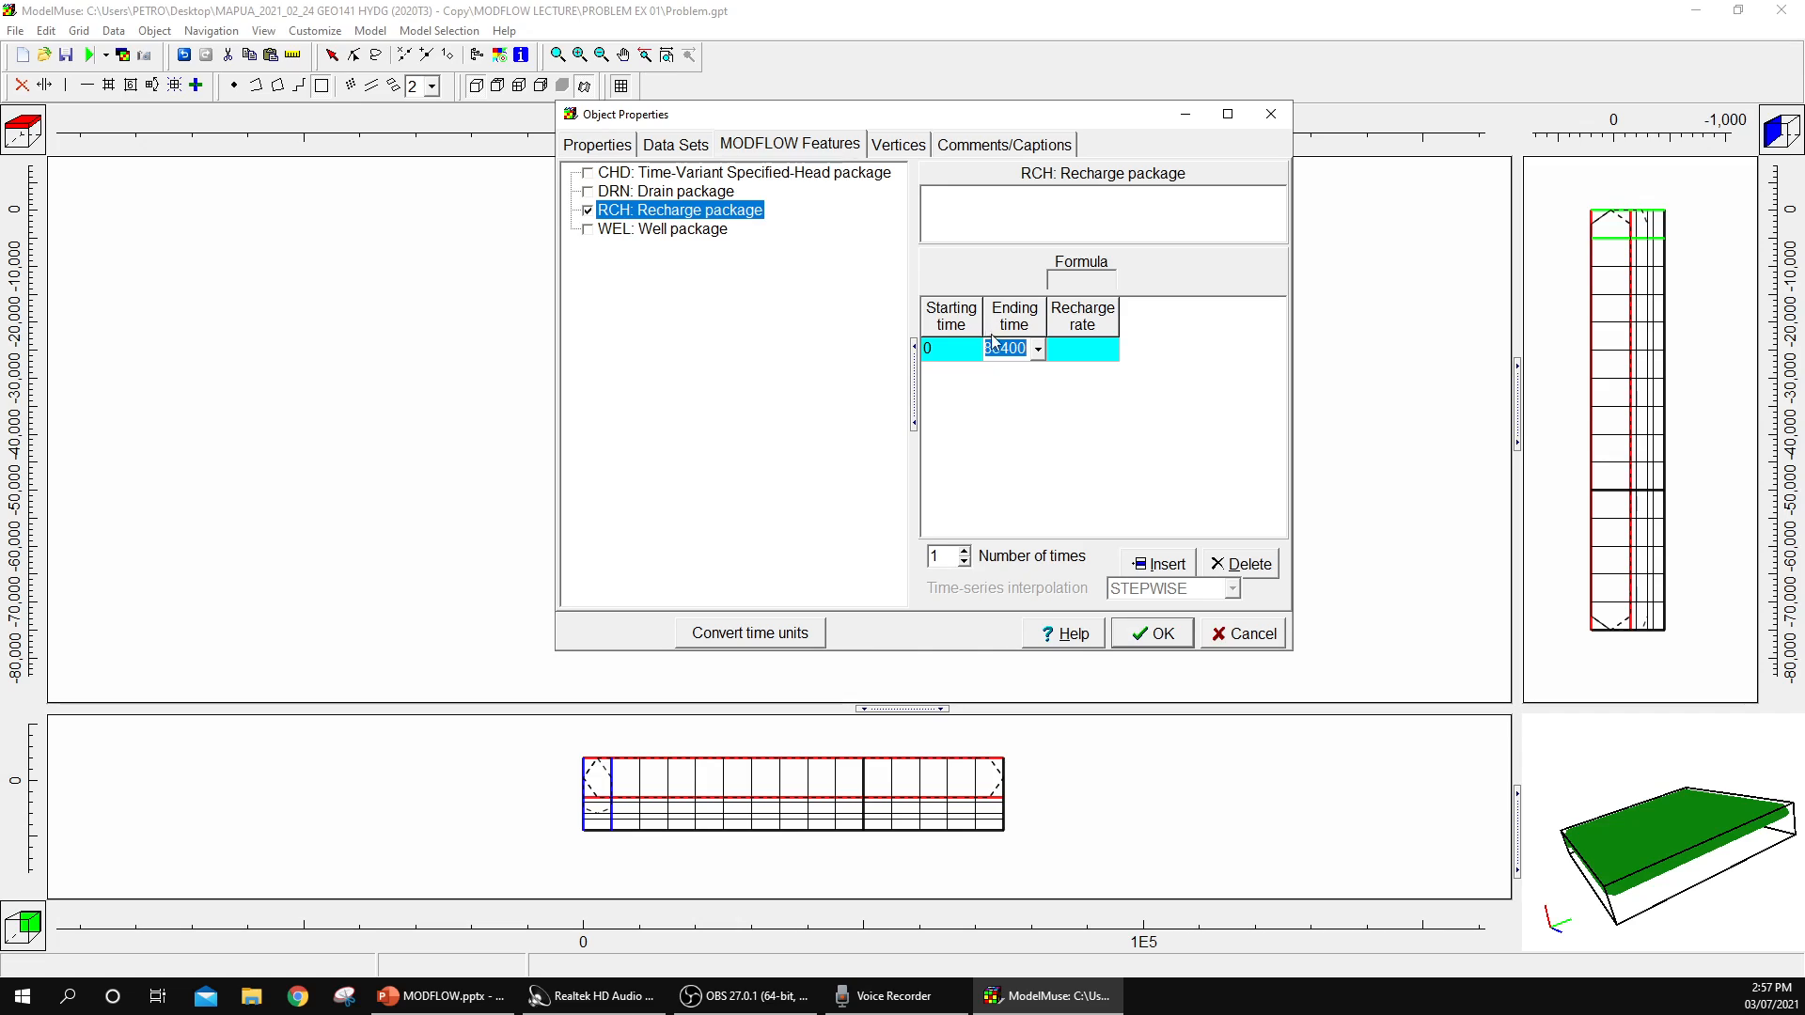
left_click(1071, 351)
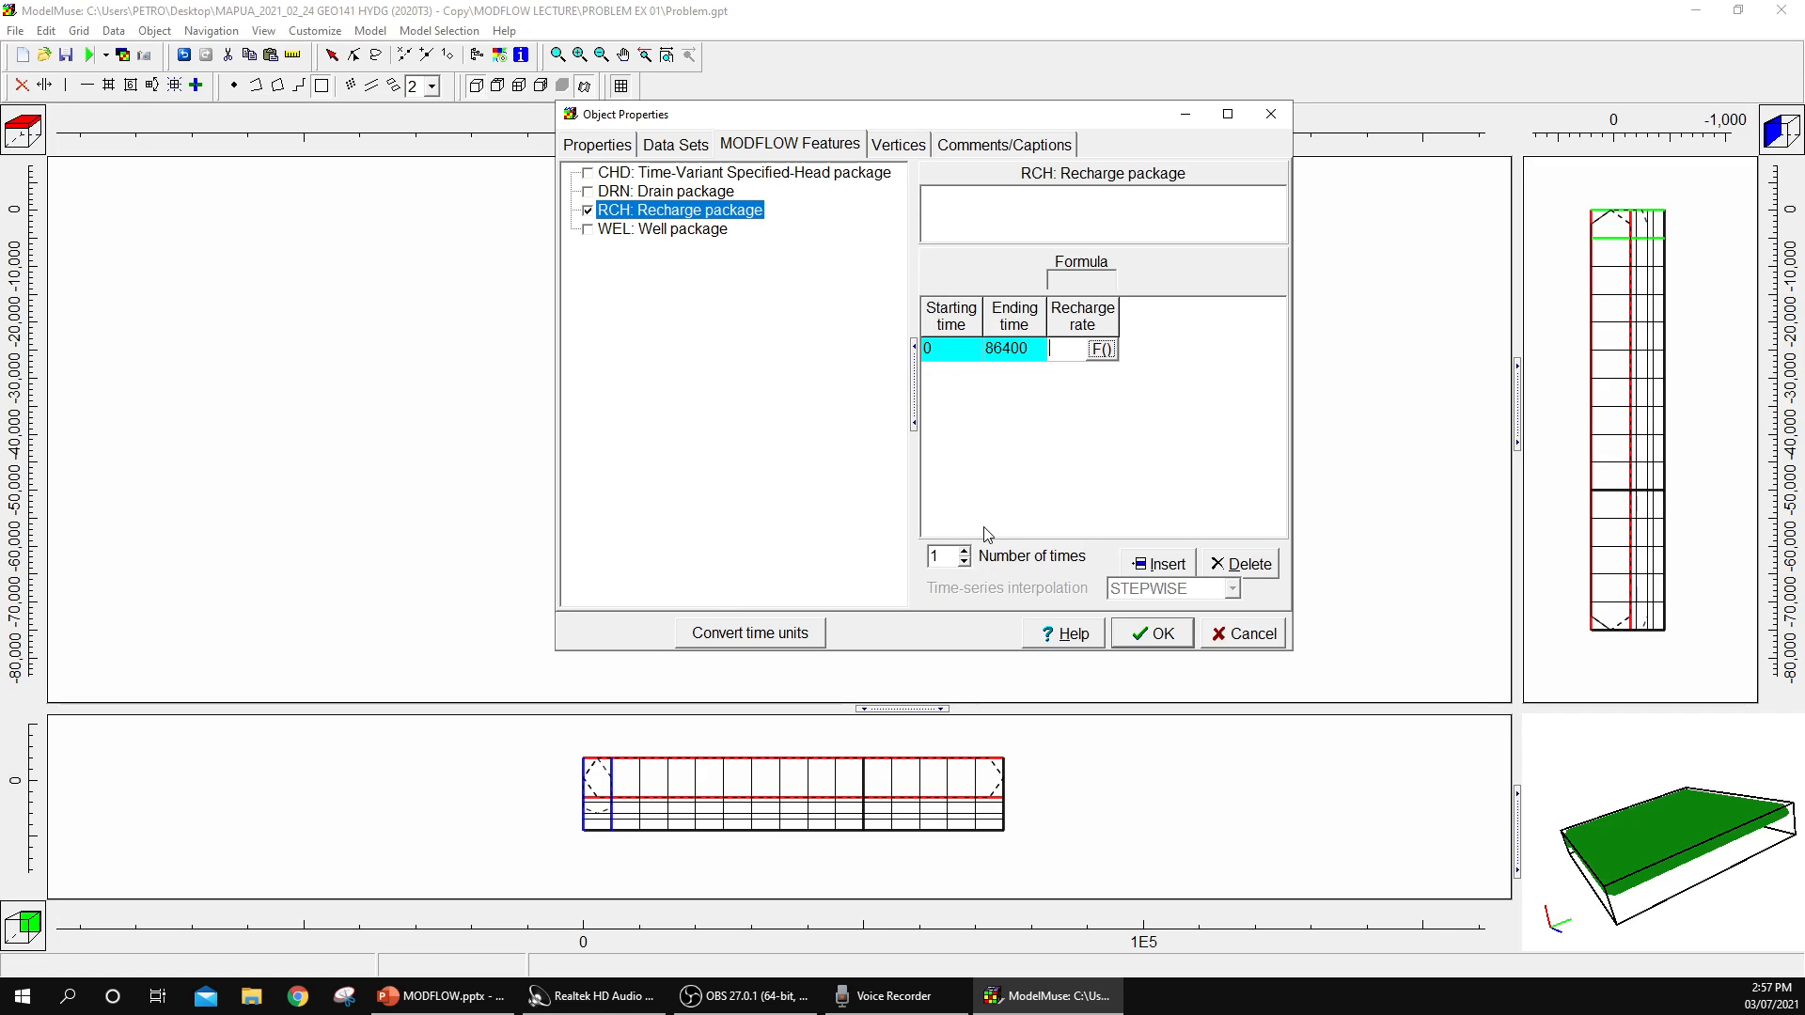
type("3E-8")
double_click(1071, 349)
left_click(1177, 636)
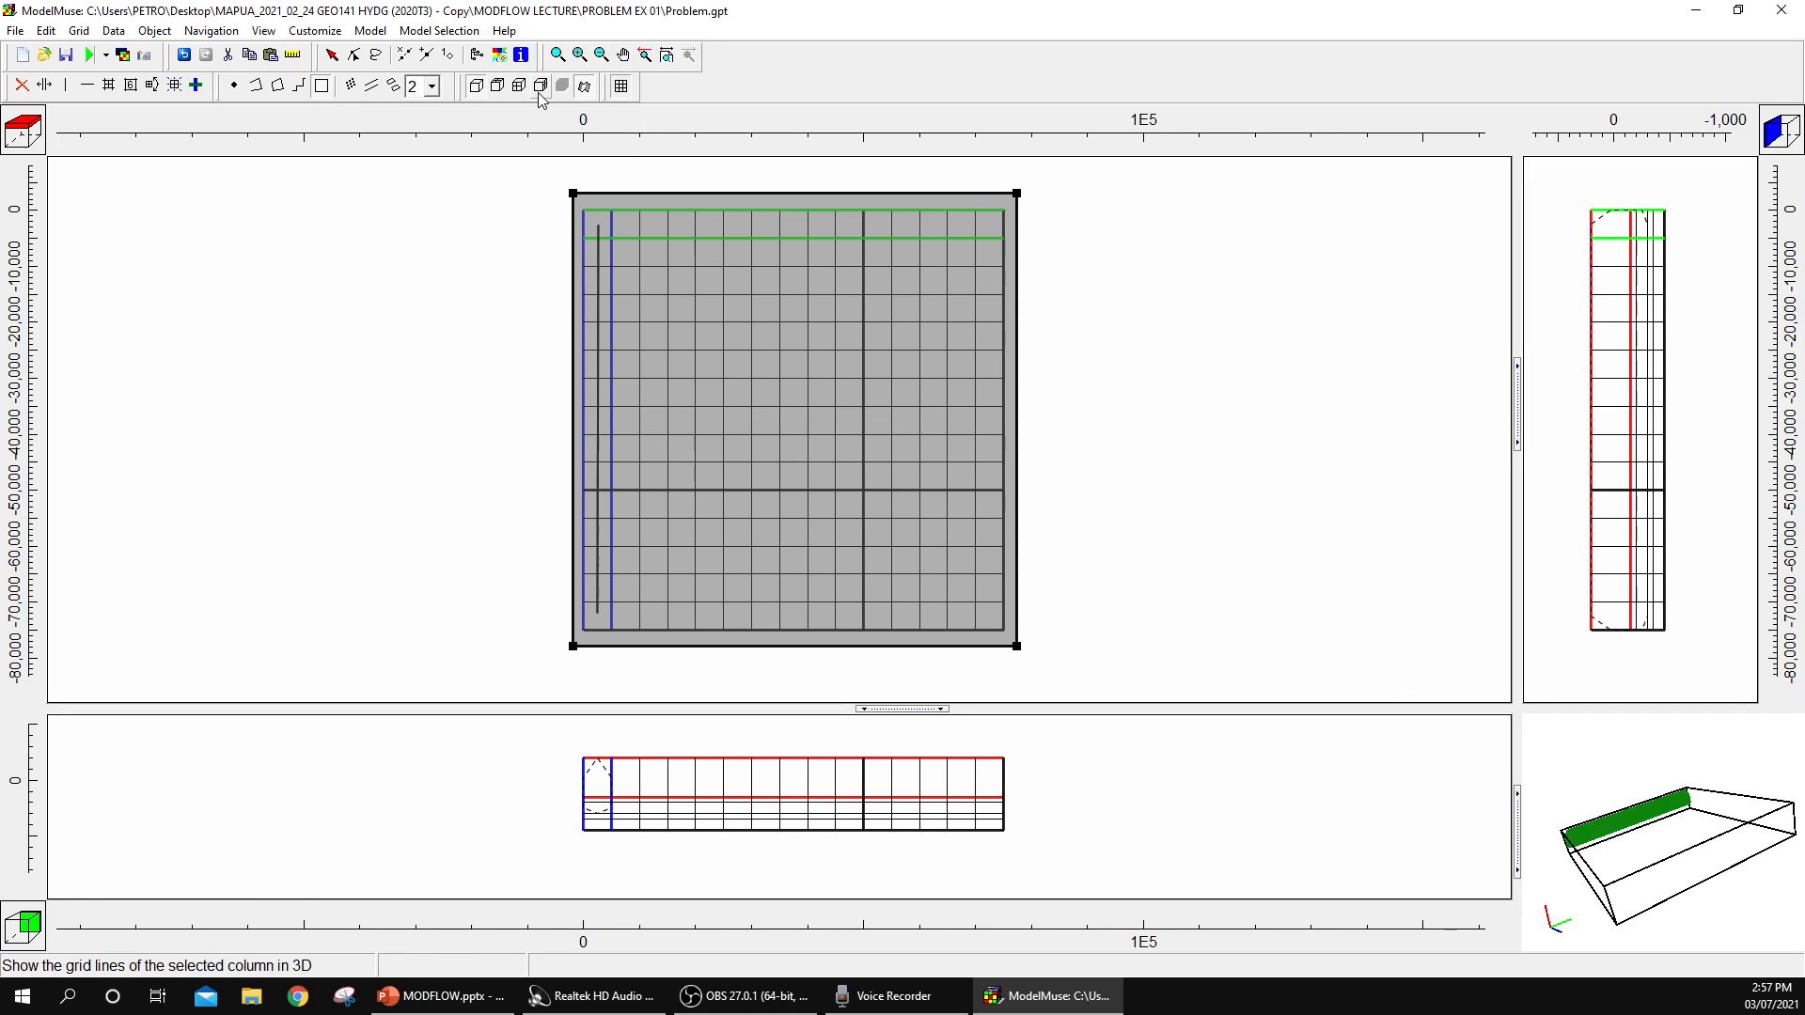
Step: Show the grid lines of the selected layer in the 3D view, and inspect the lower layers from a rotated viewpoint
left_click(497, 87)
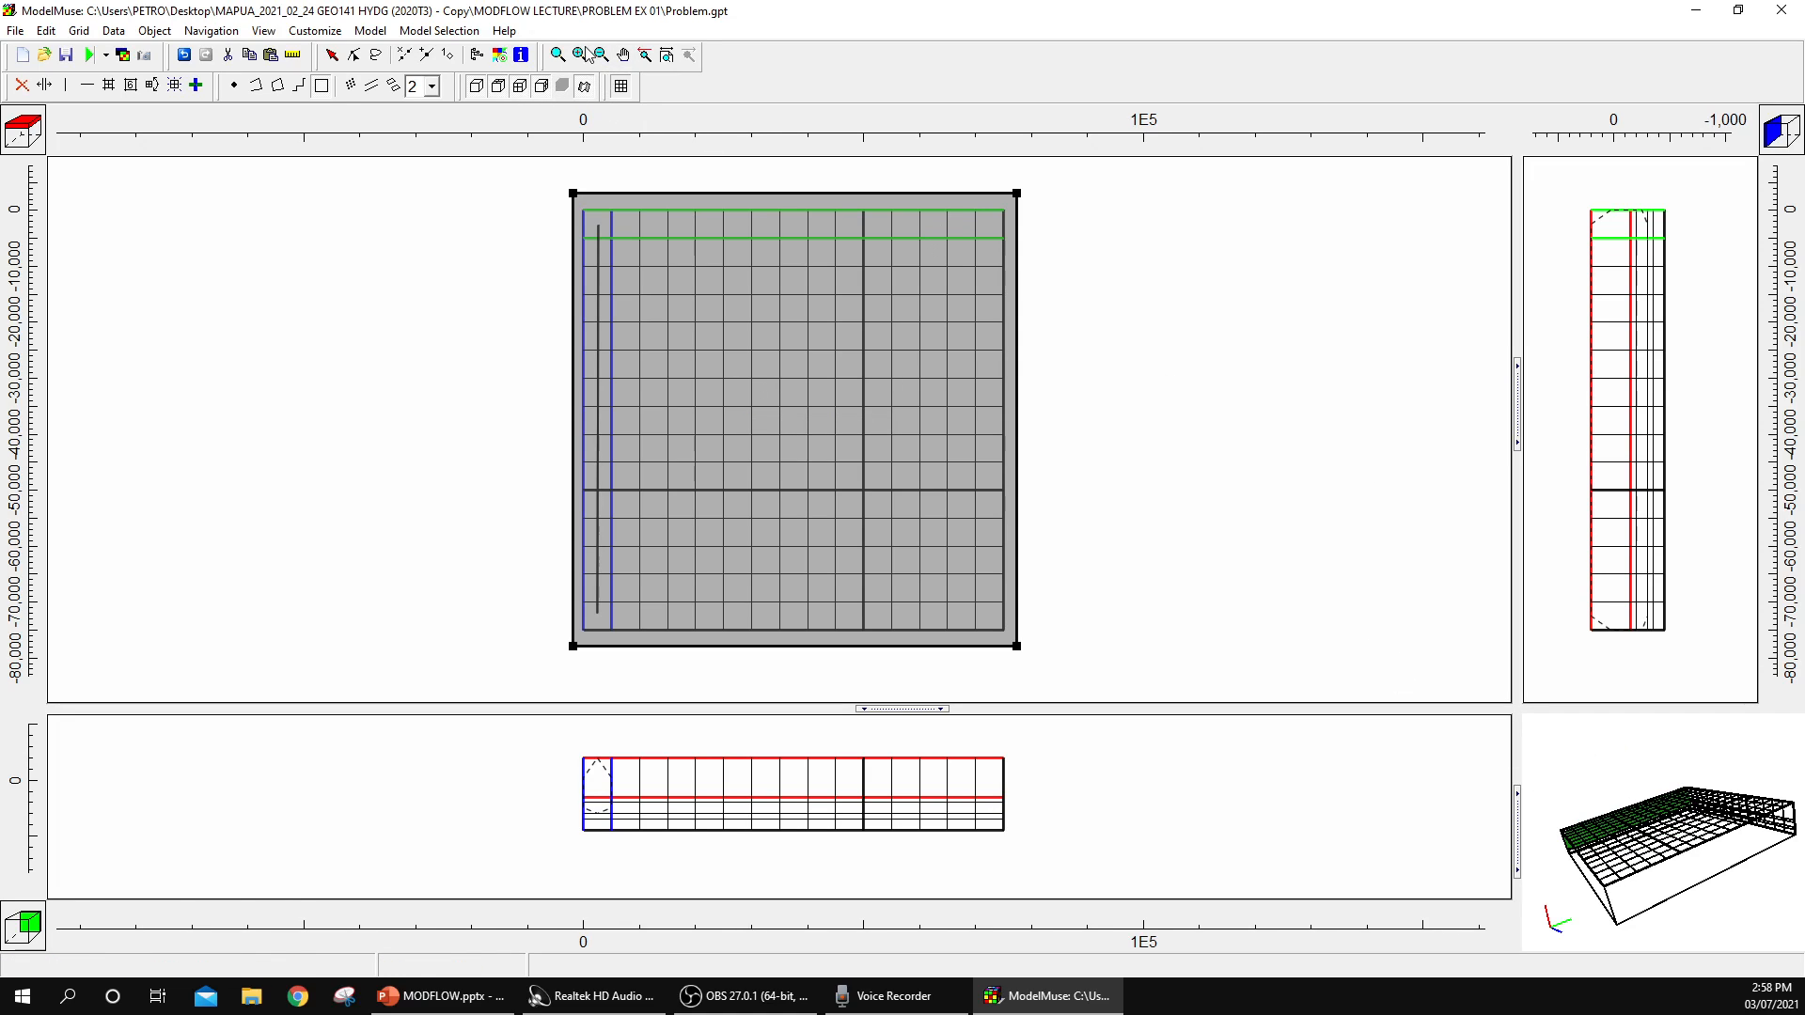
left_click_drag(1599, 841, 1615, 820)
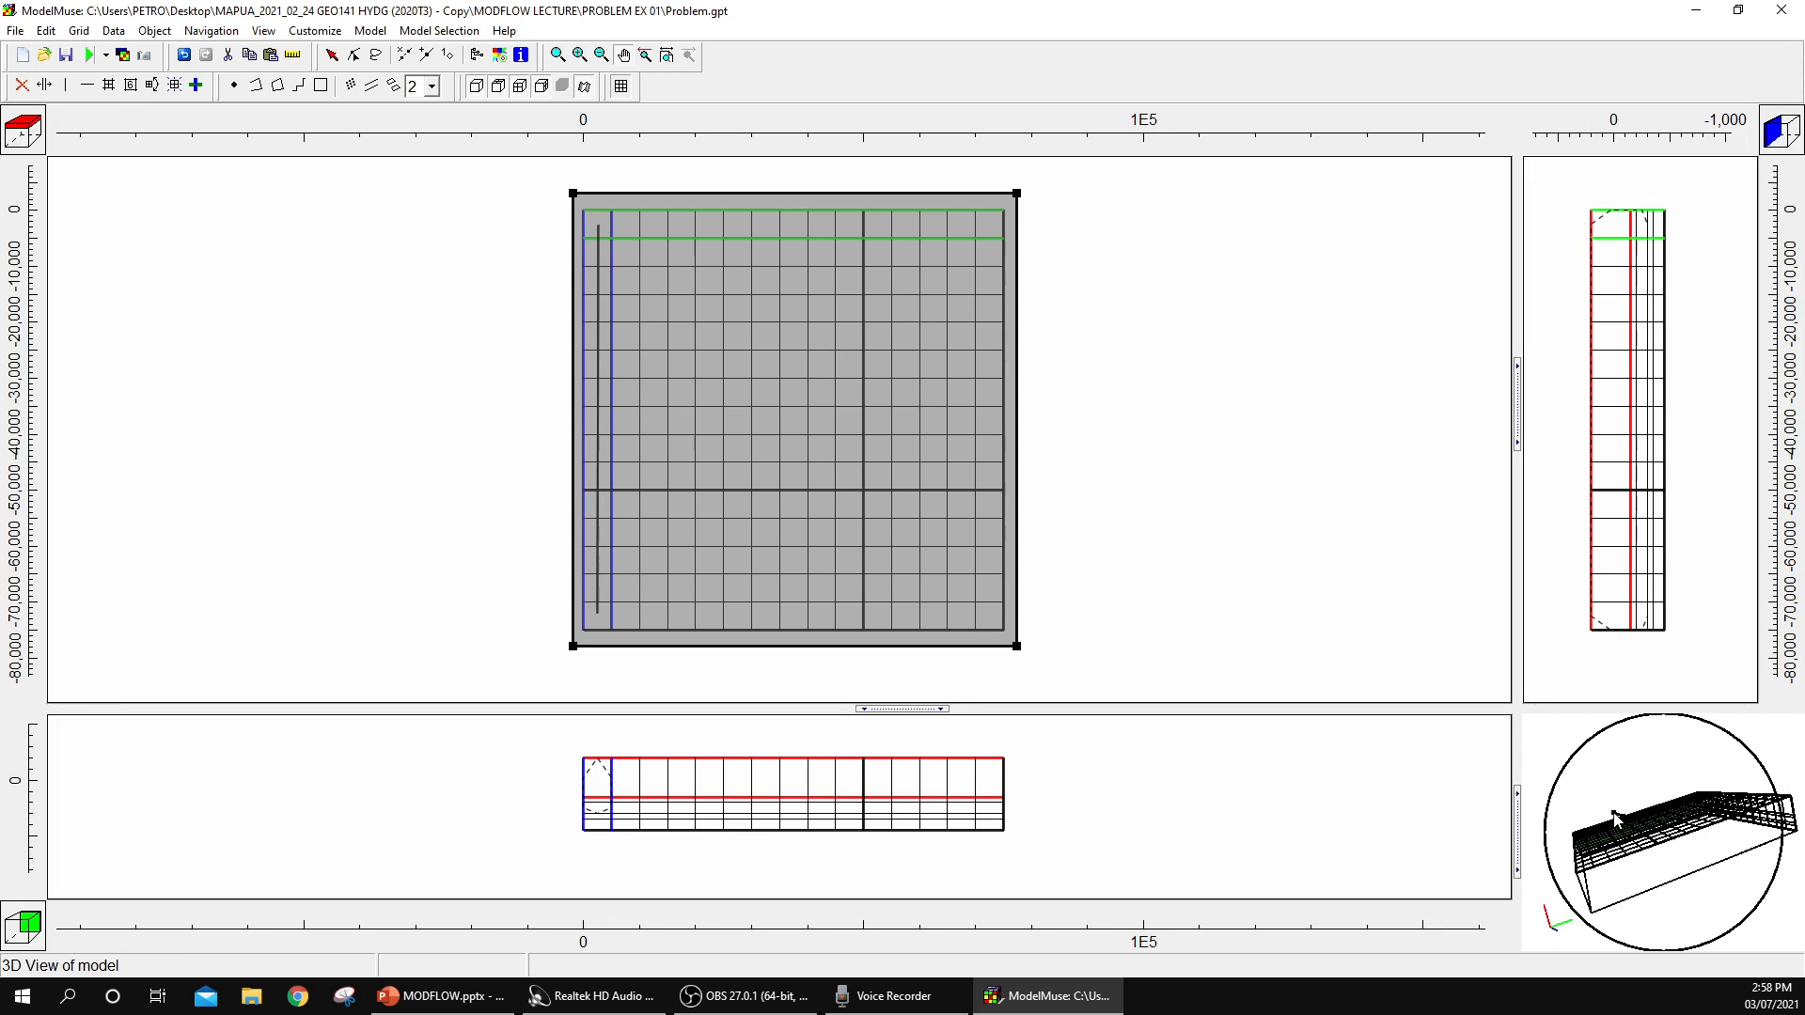
left_click(24, 134)
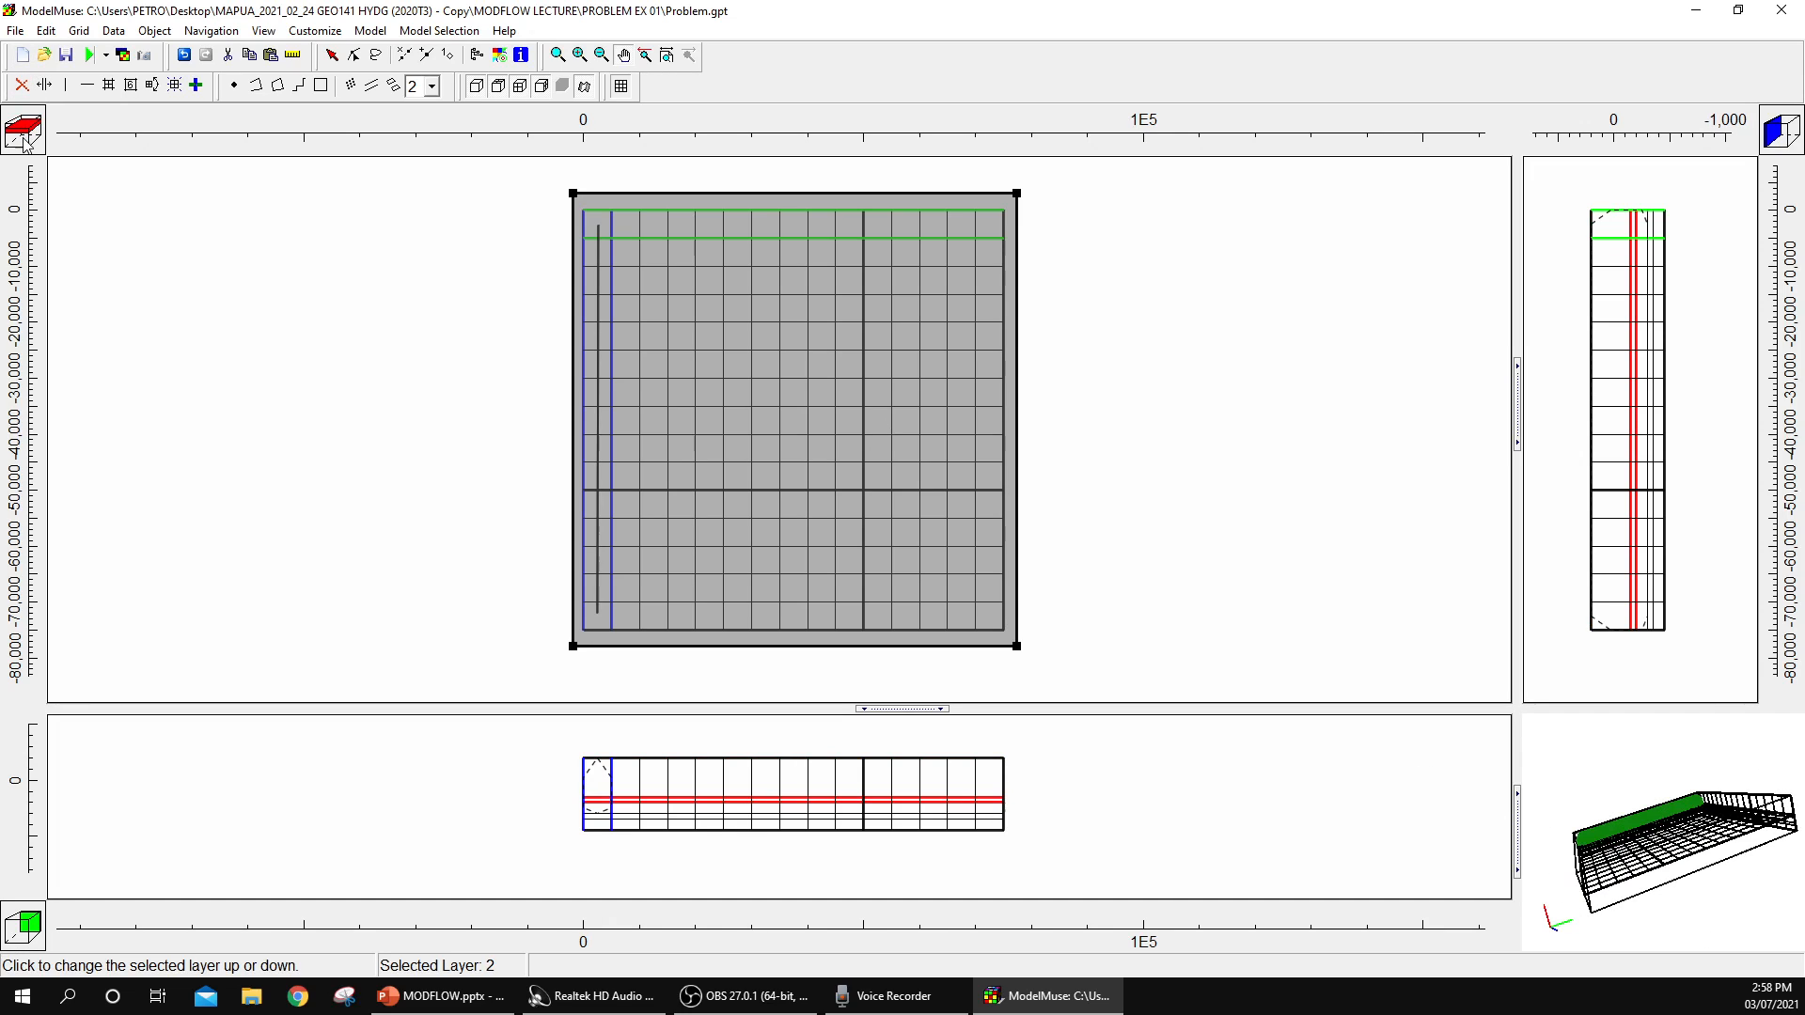
left_click(24, 139)
left_click_drag(1622, 837, 1644, 774)
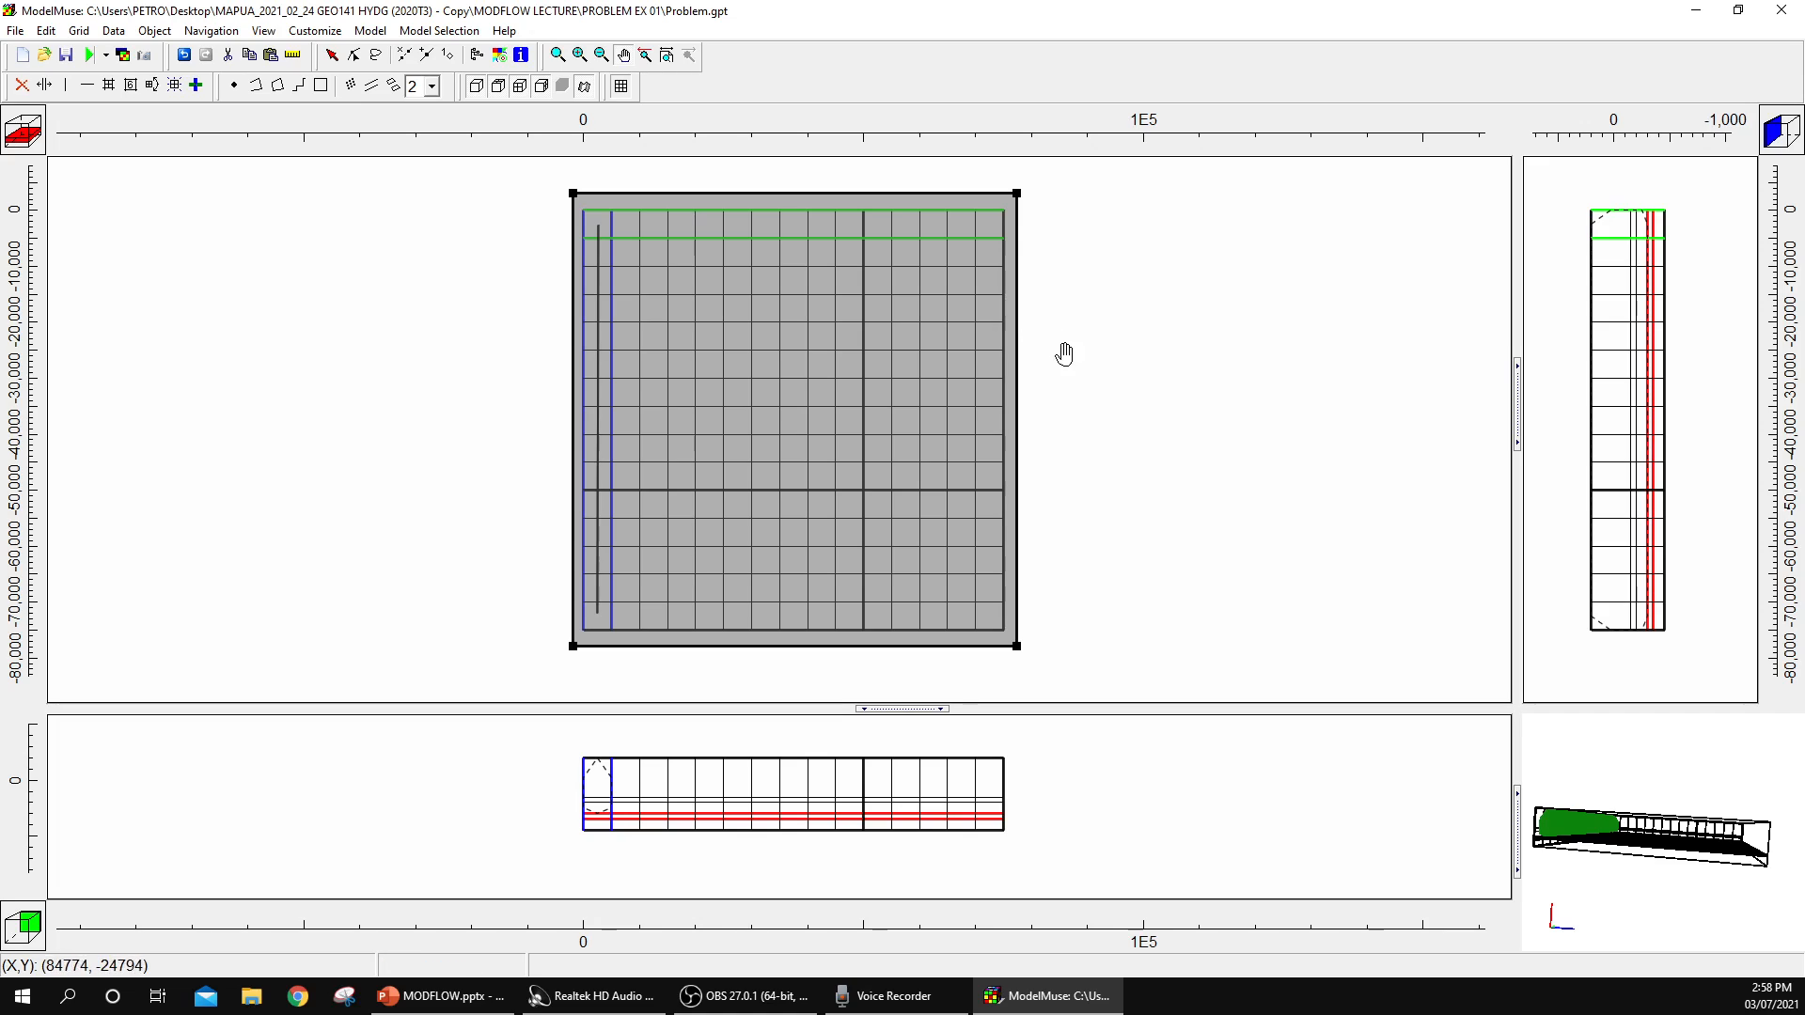
Step: Hide all objects in the model views
left_click(81, 32)
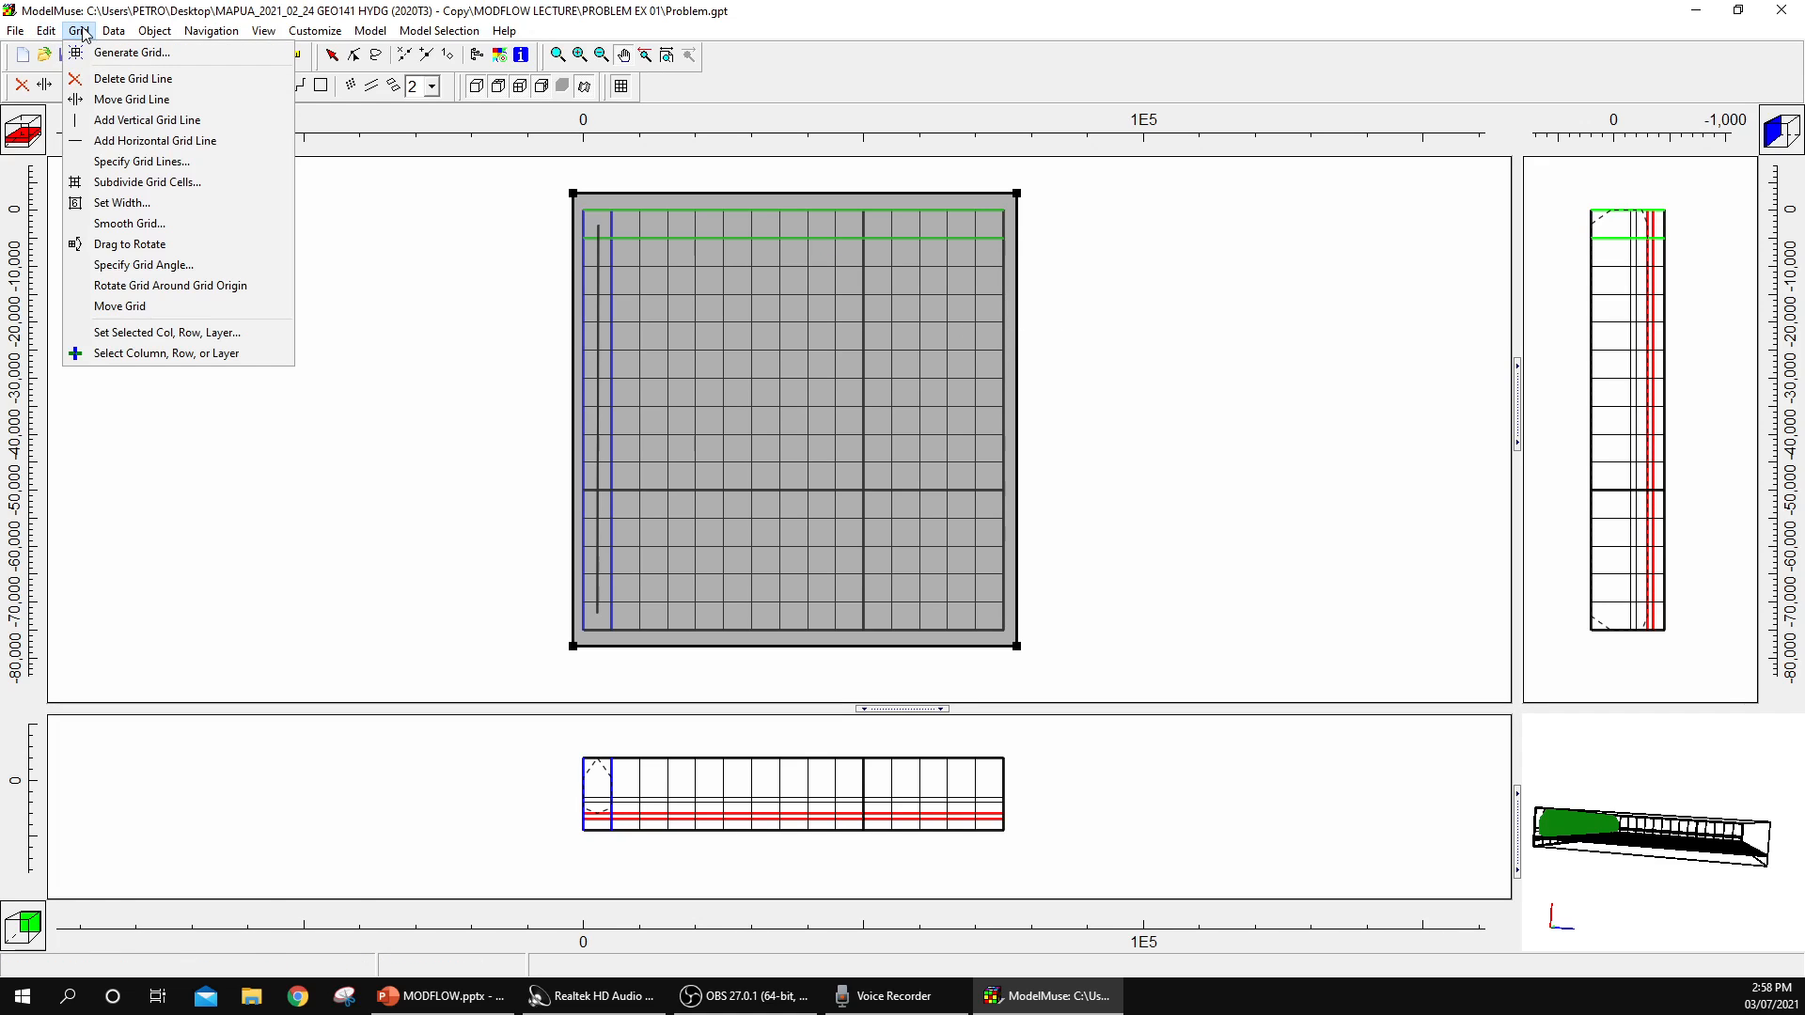
mouse_move(120, 38)
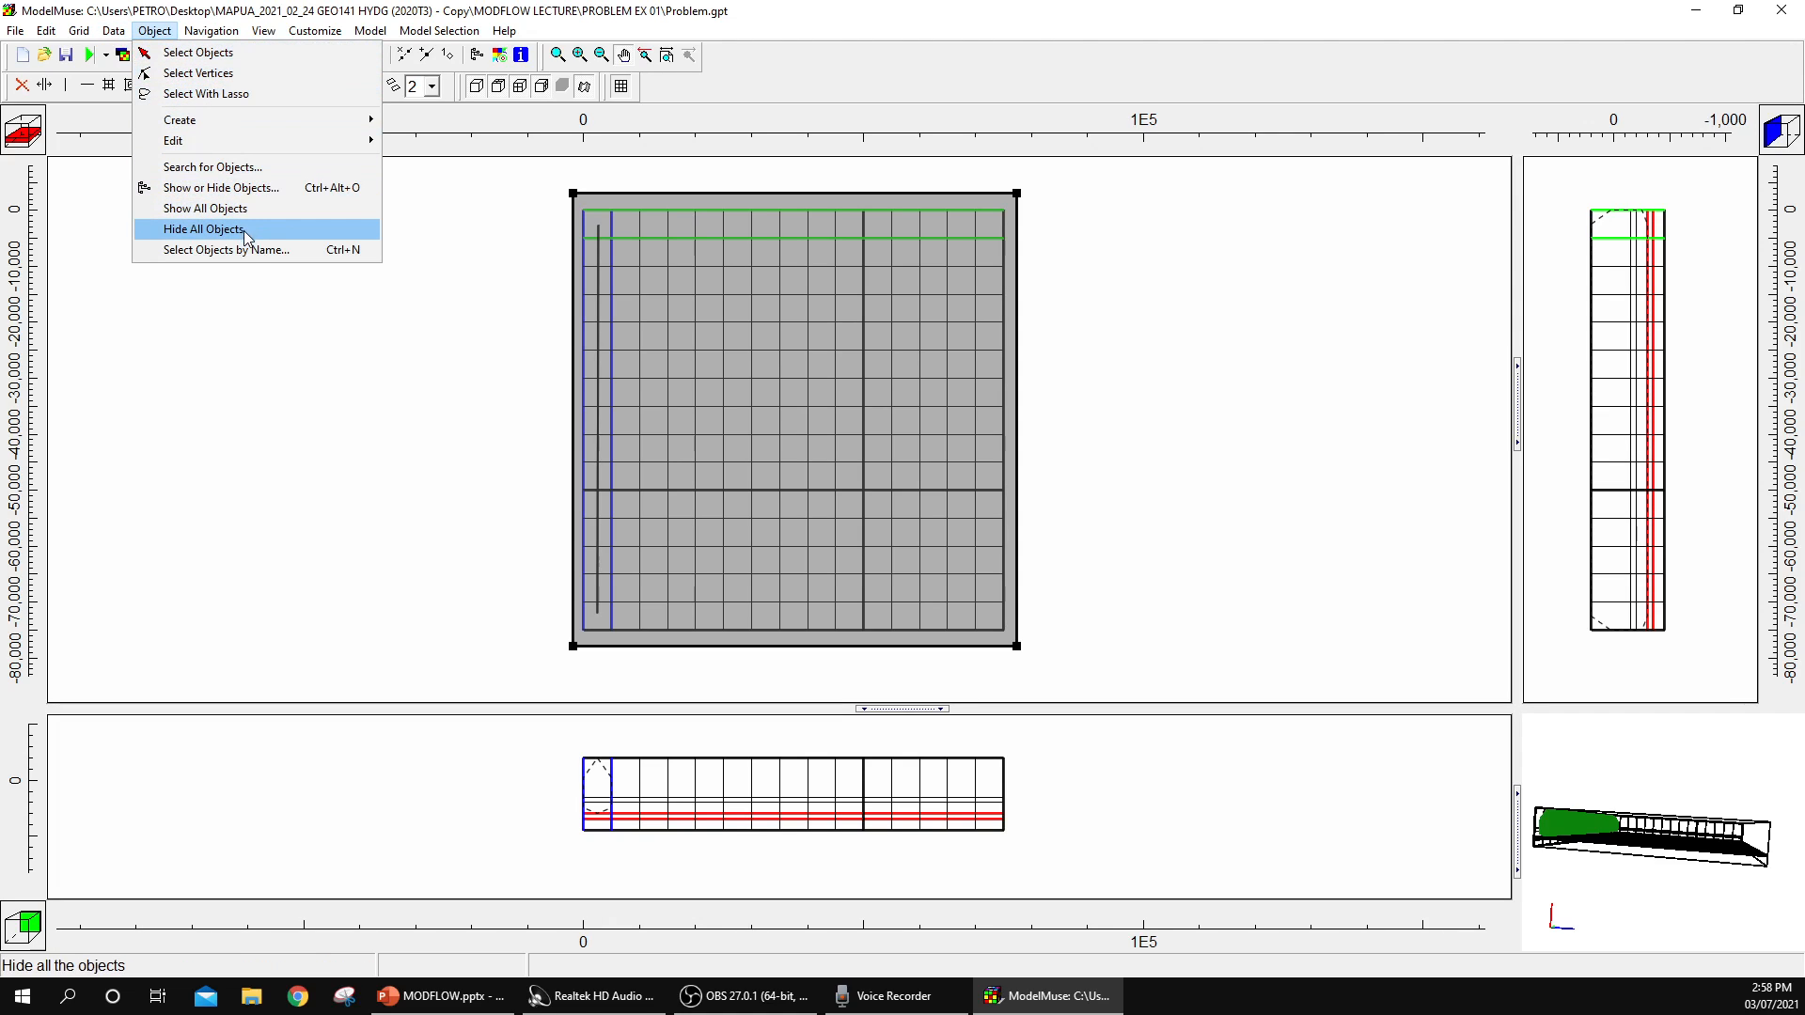
left_click(210, 230)
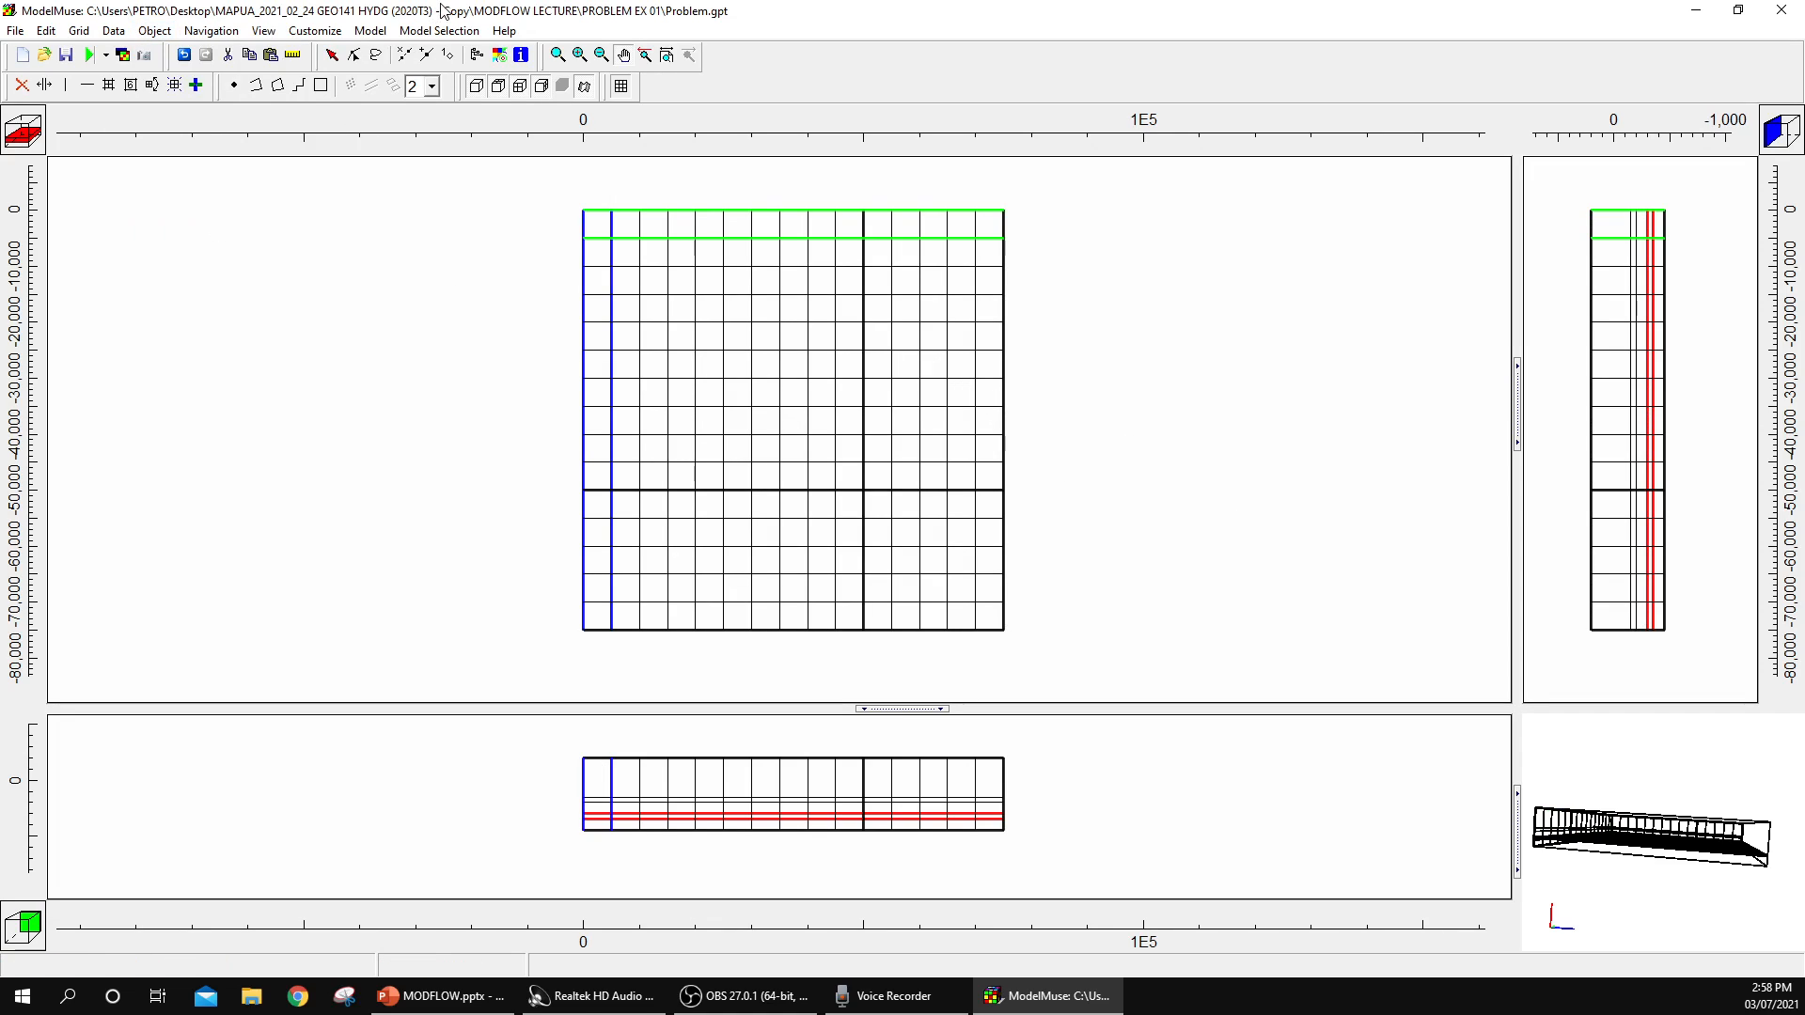
key("alt+Tab")
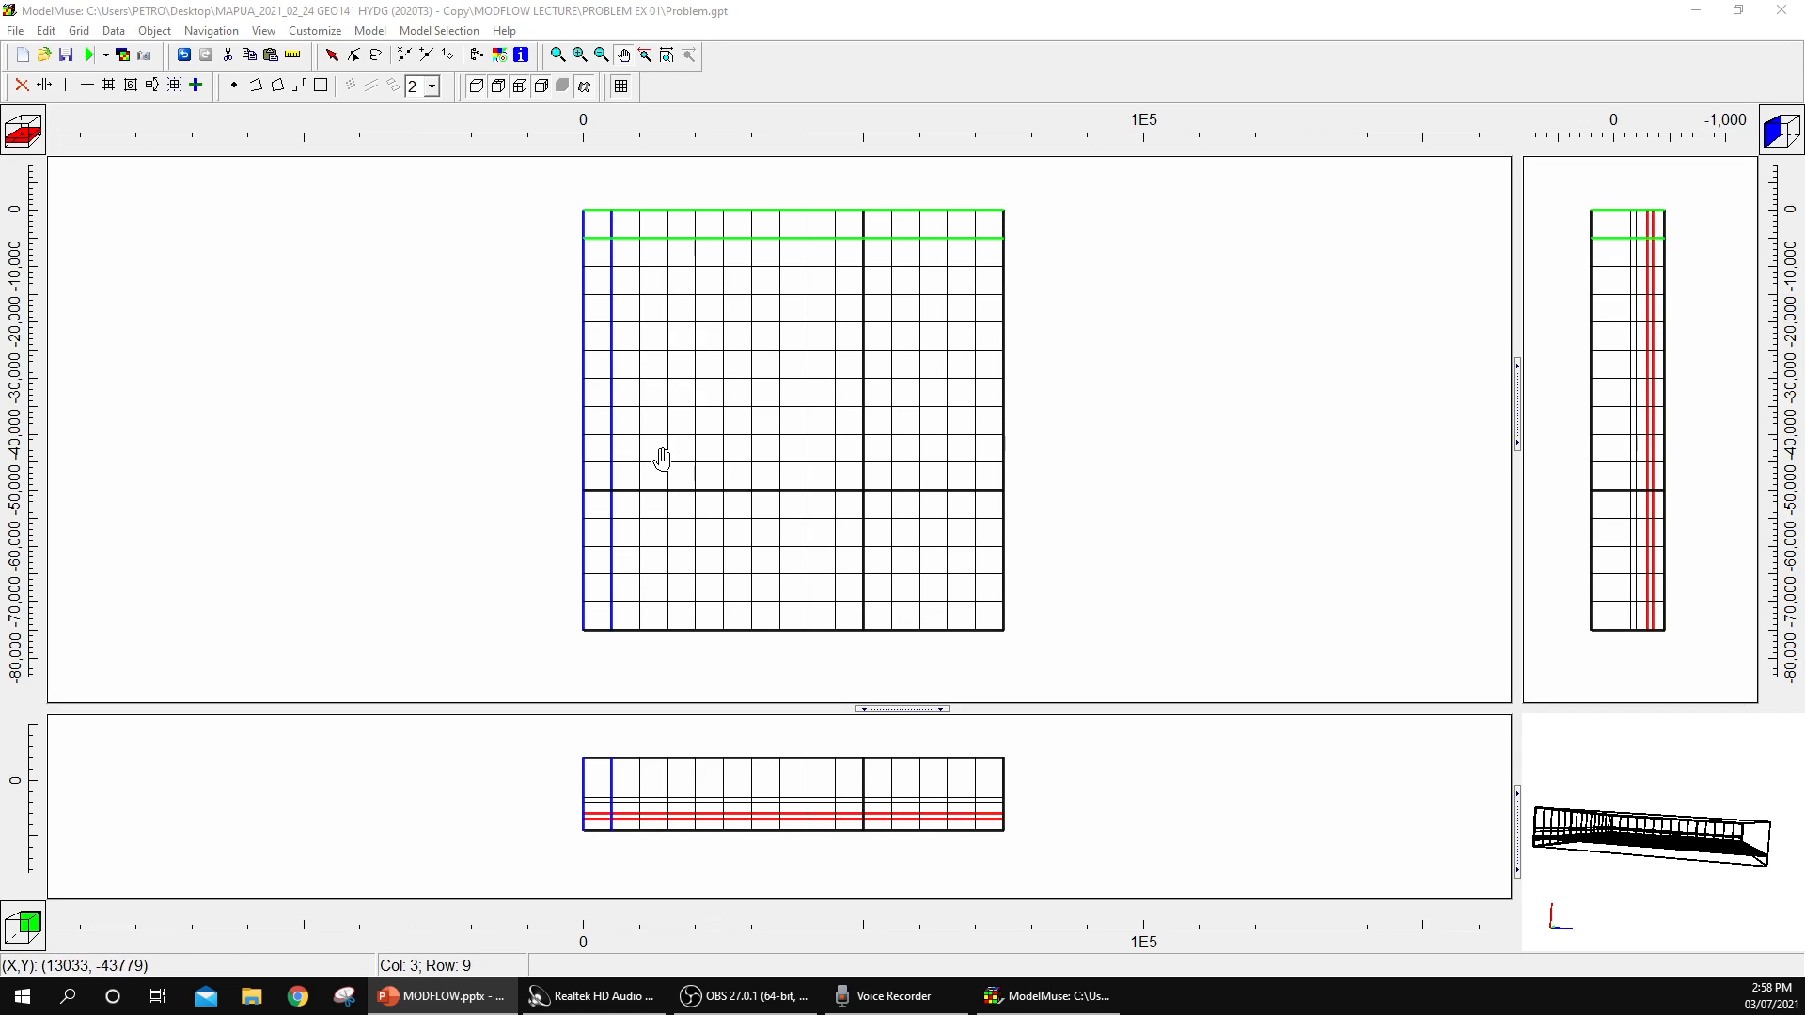
Step: Make layer 1 the selected layer and place a point object in the plan view at column 8, row 9
left_click(24, 137)
left_click(24, 136)
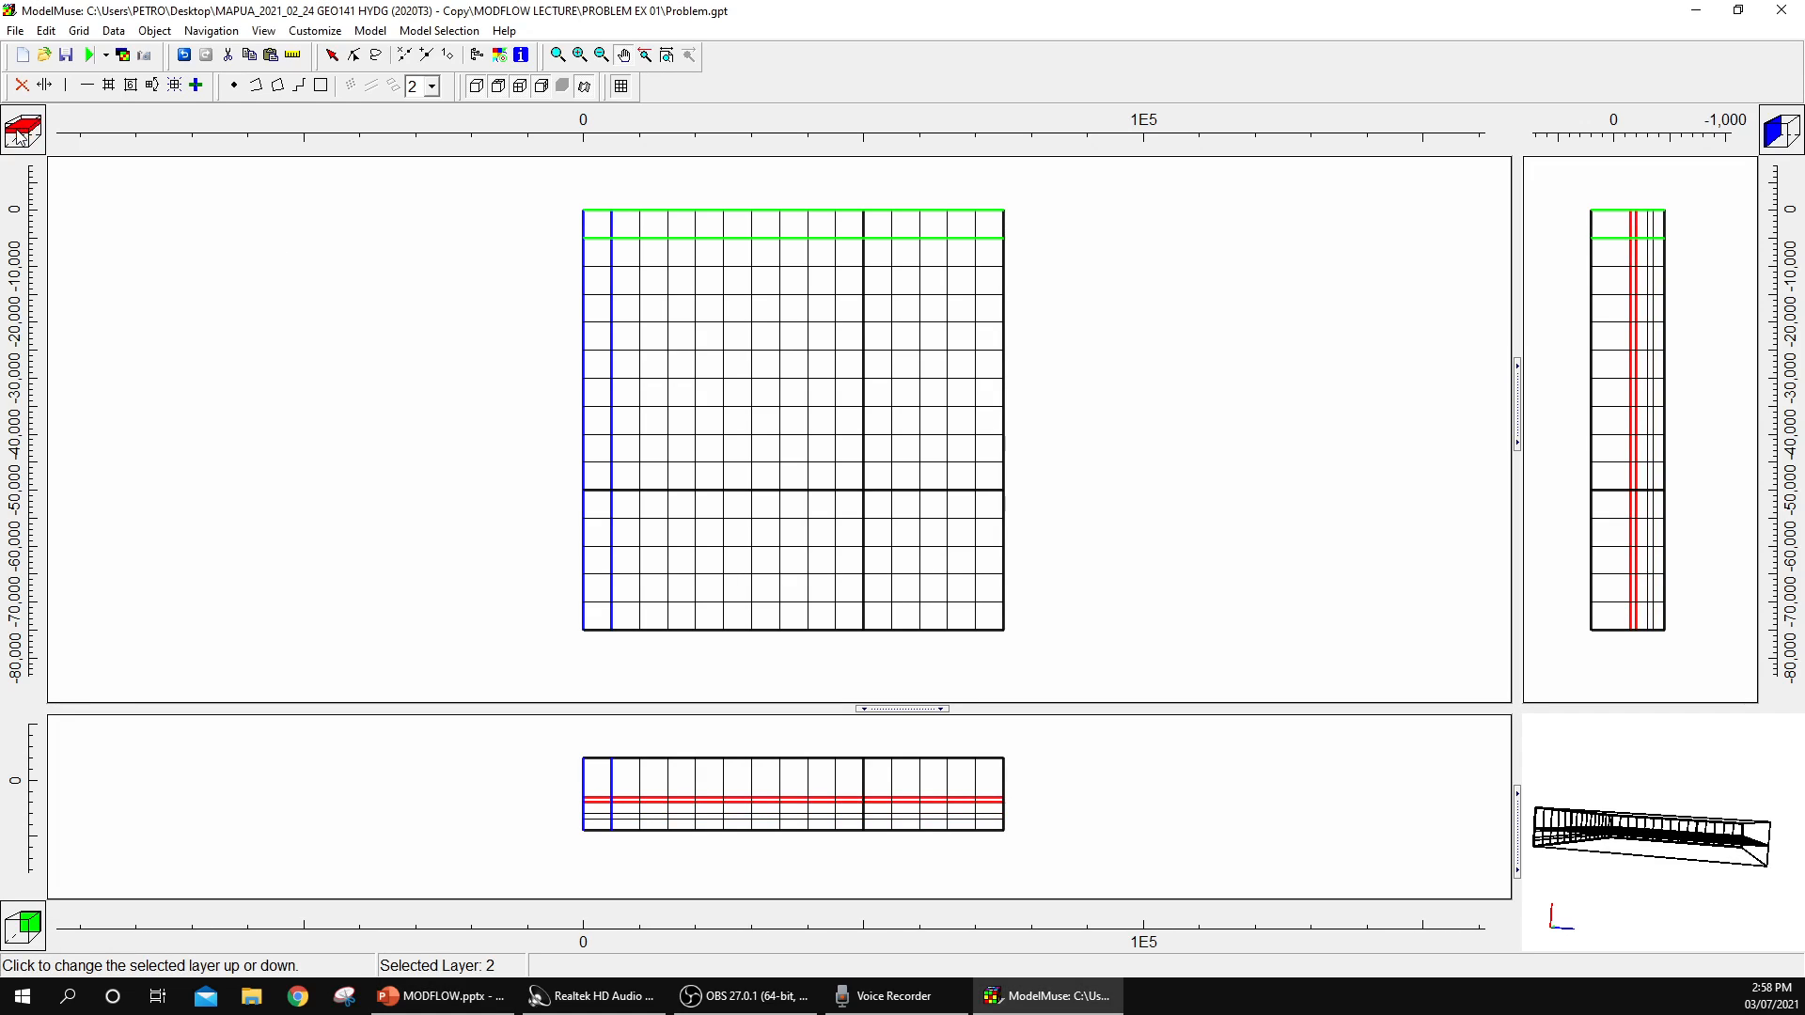
left_click(24, 136)
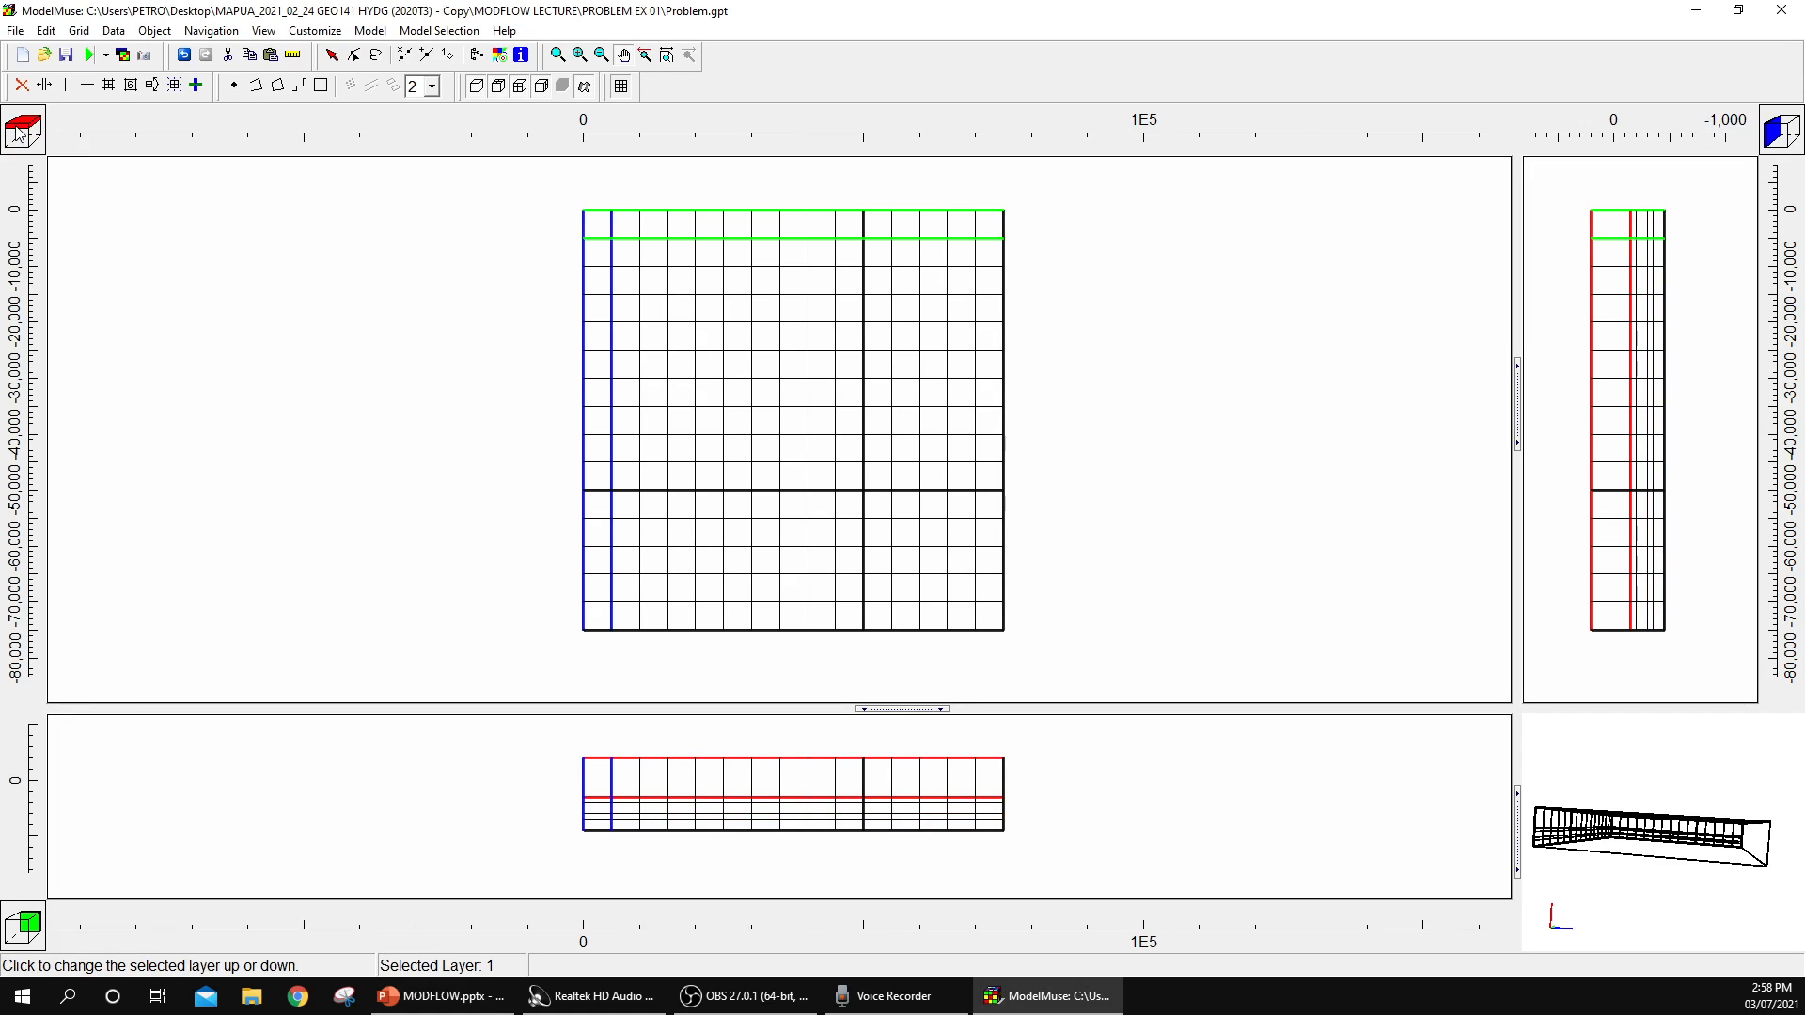
left_click(234, 86)
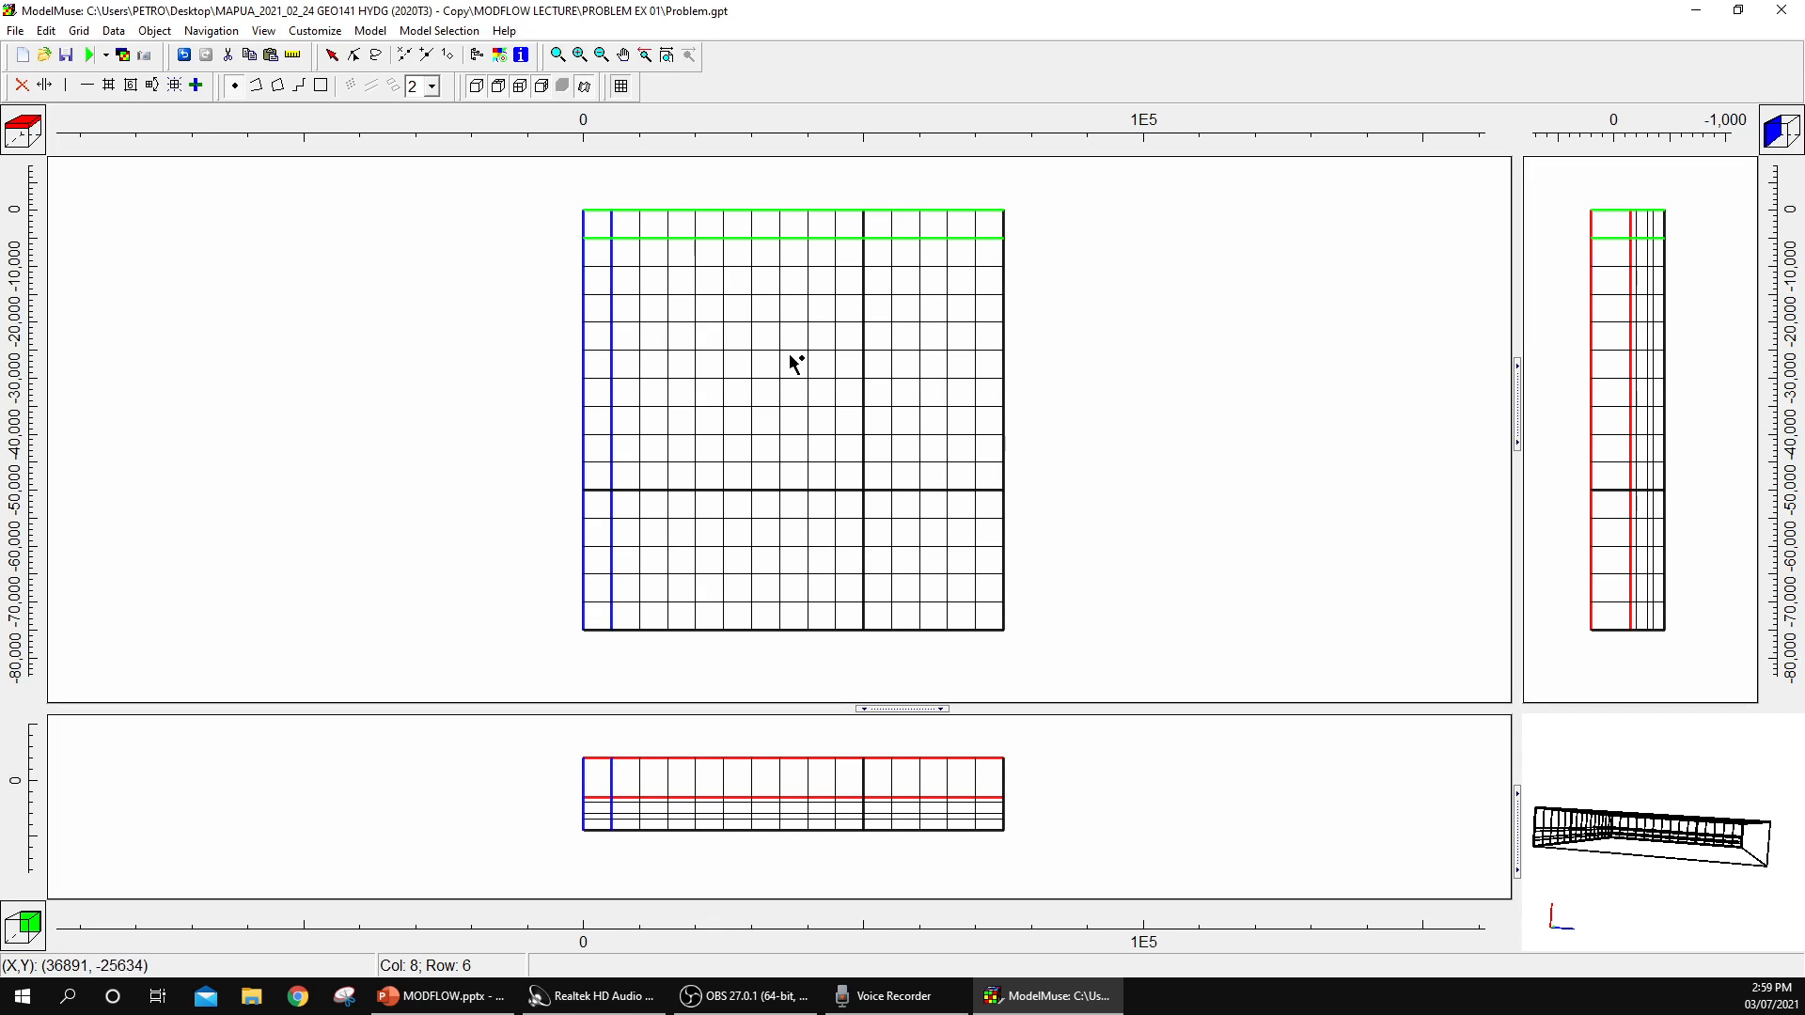
left_click(793, 448)
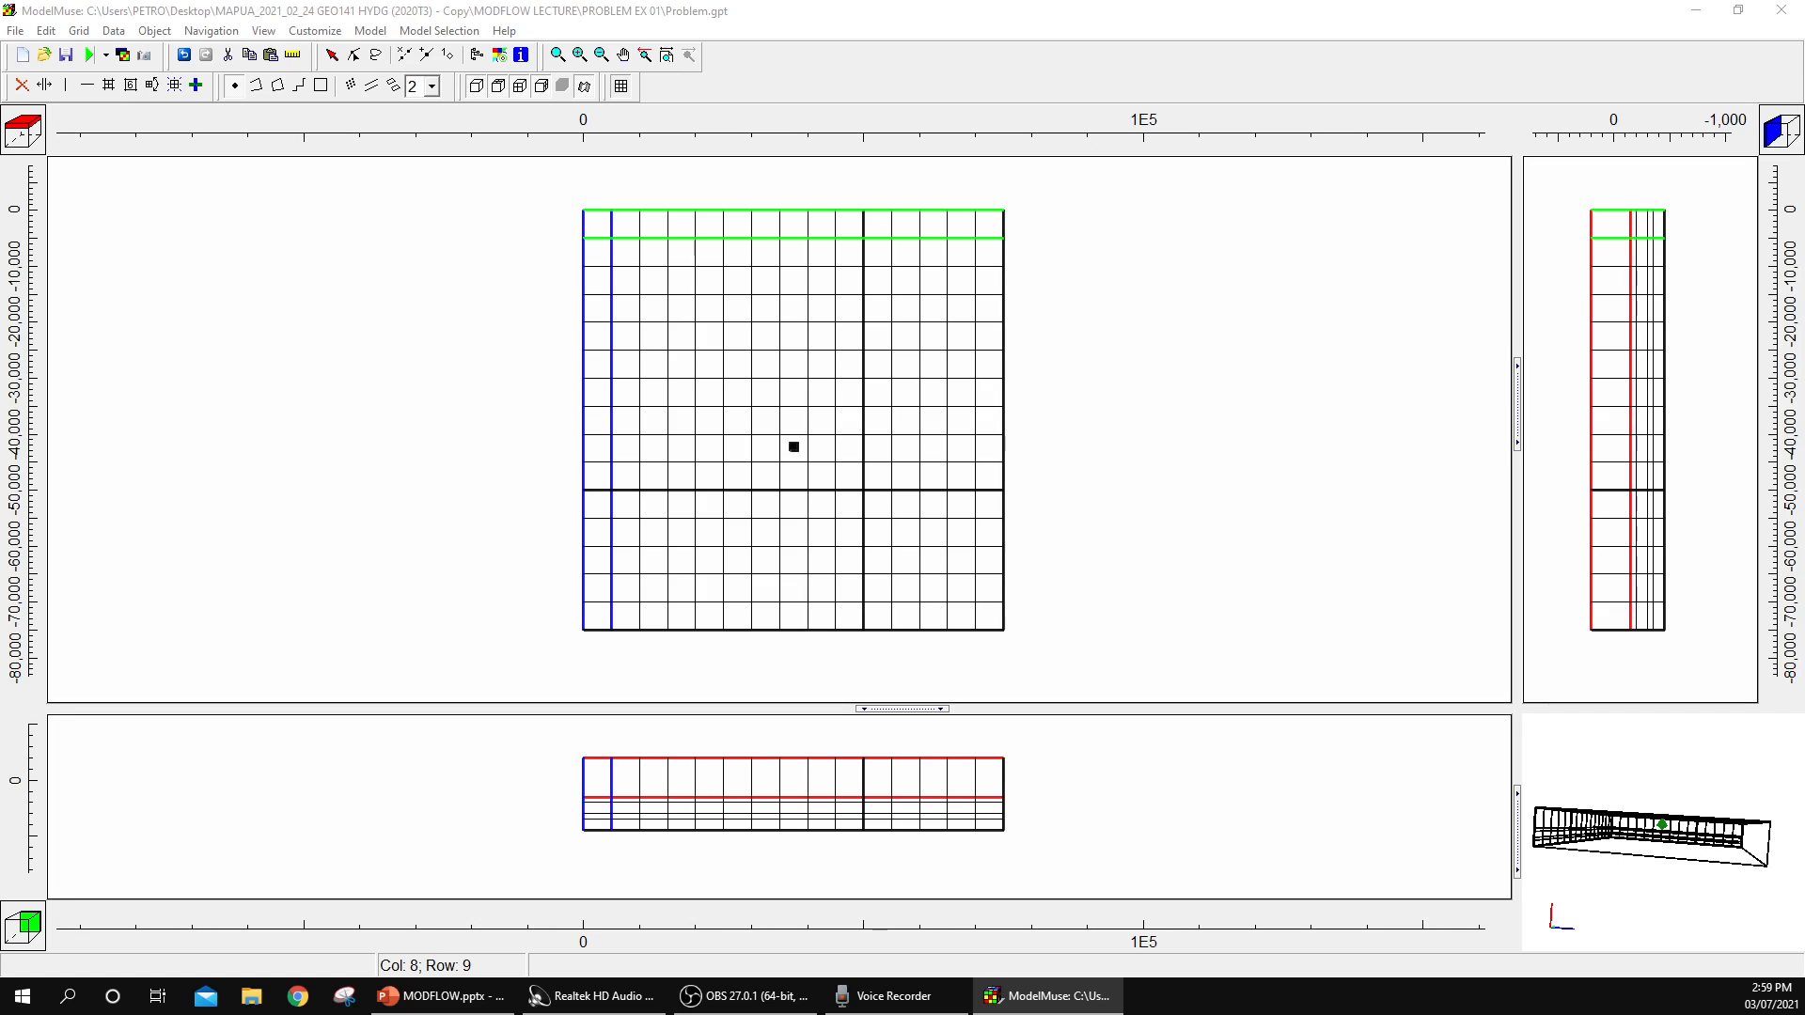
Step: Name the point object Well_1_layer1
left_click_drag(1, 239, 1131, 194)
left_click_drag(1008, 199, 1159, 163)
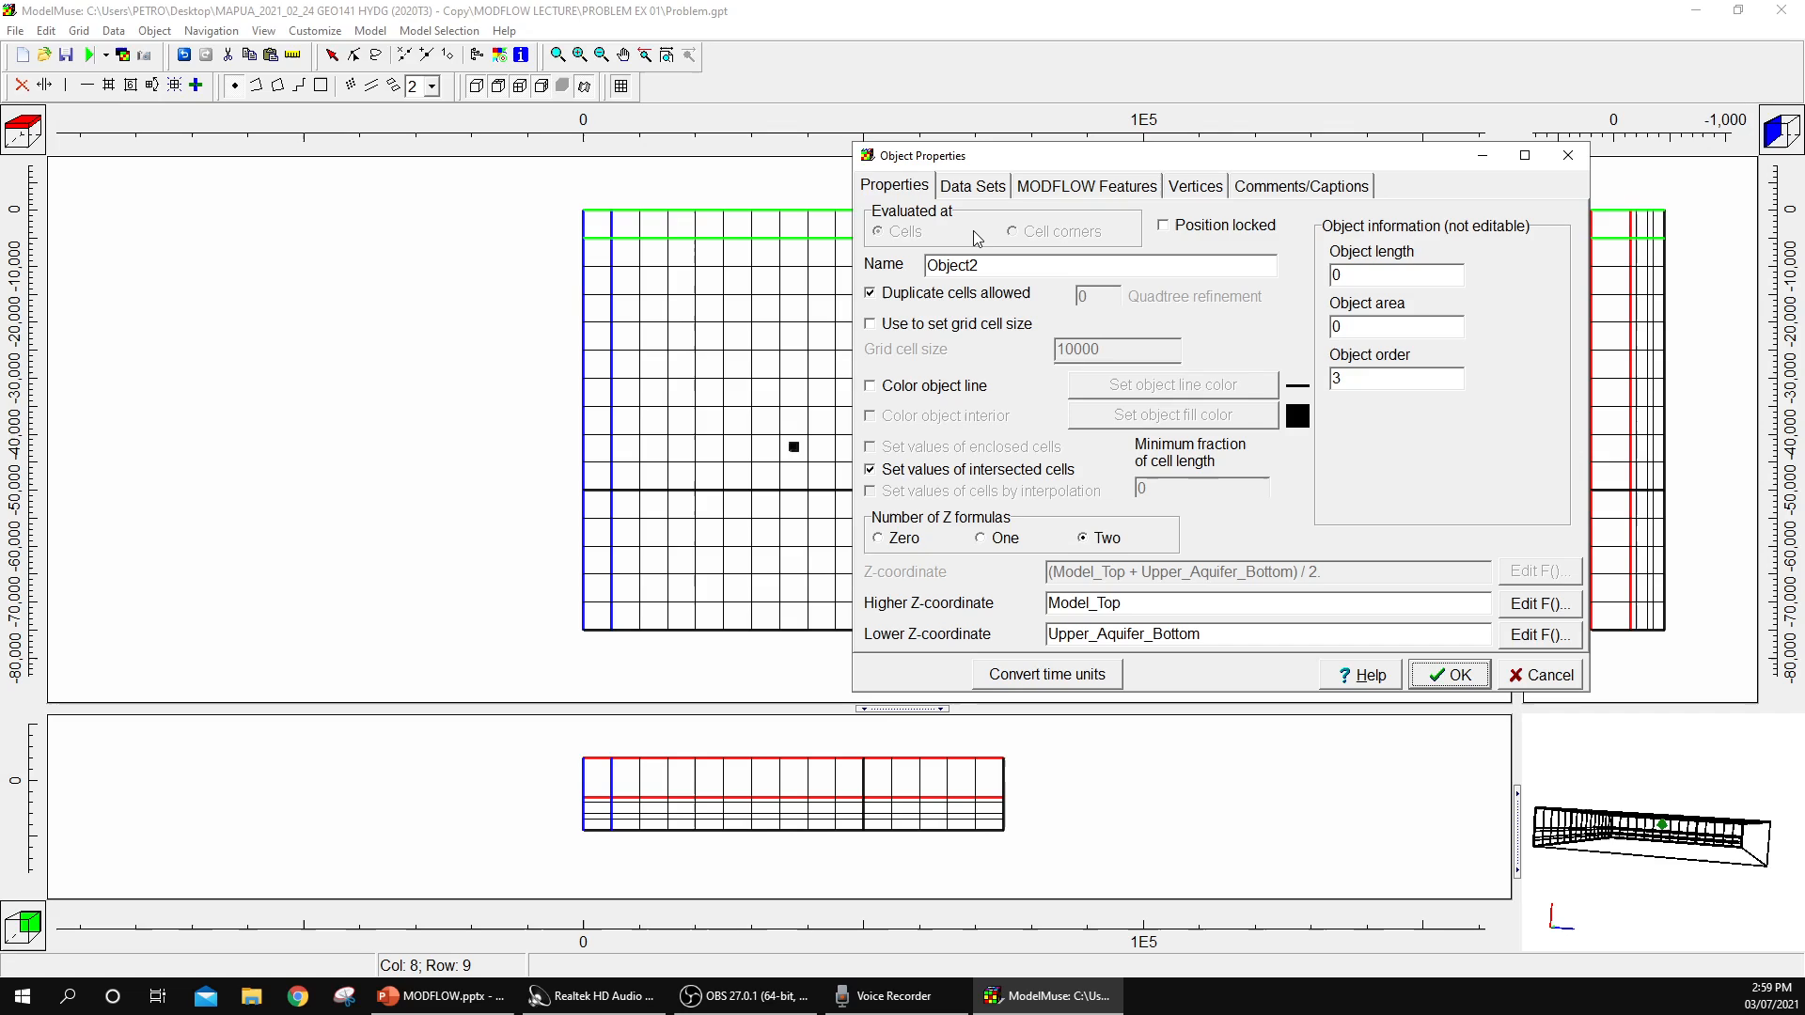
left_click_drag(1014, 267, 780, 258)
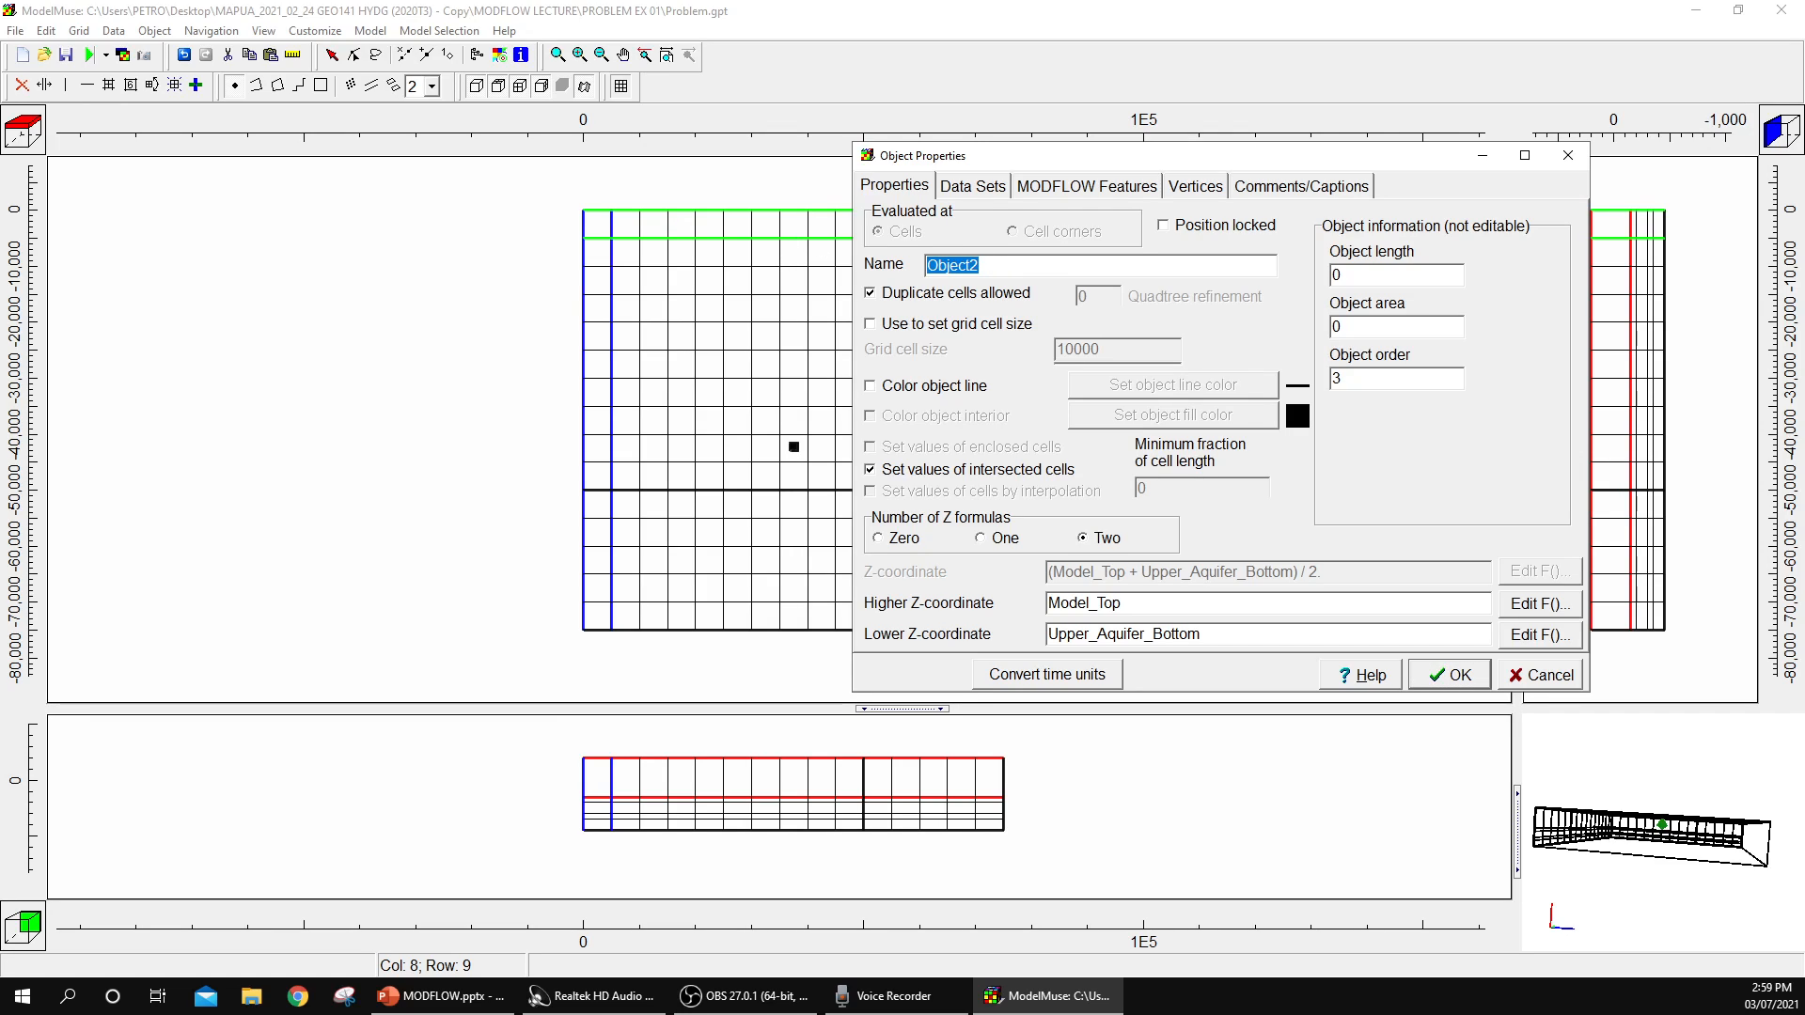
type("Well_1_layer1")
Step: Check the higher and lower Z-coordinate formulas of the Well_1_layer1 object
left_click_drag(1202, 609, 1038, 594)
left_click(1181, 609)
double_click(1126, 611)
left_click(1154, 605)
left_click_drag(1173, 602, 907, 571)
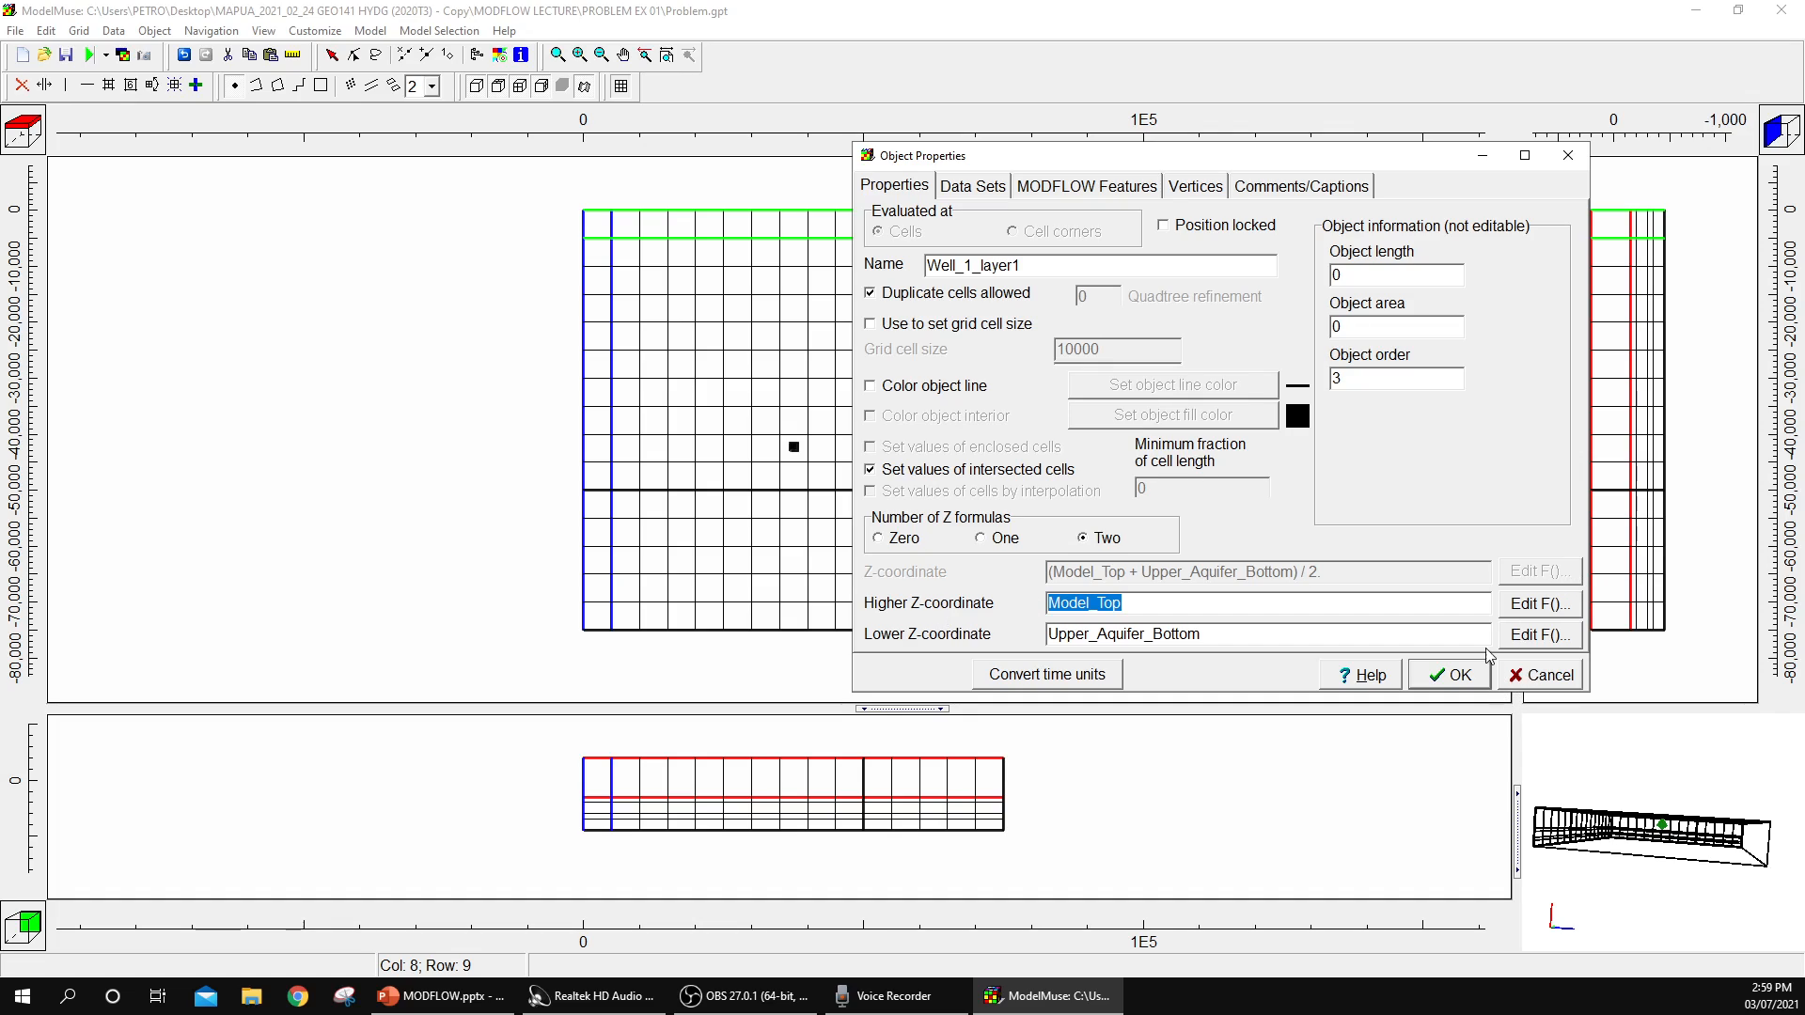
left_click(1249, 644)
left_click_drag(1223, 637, 1043, 634)
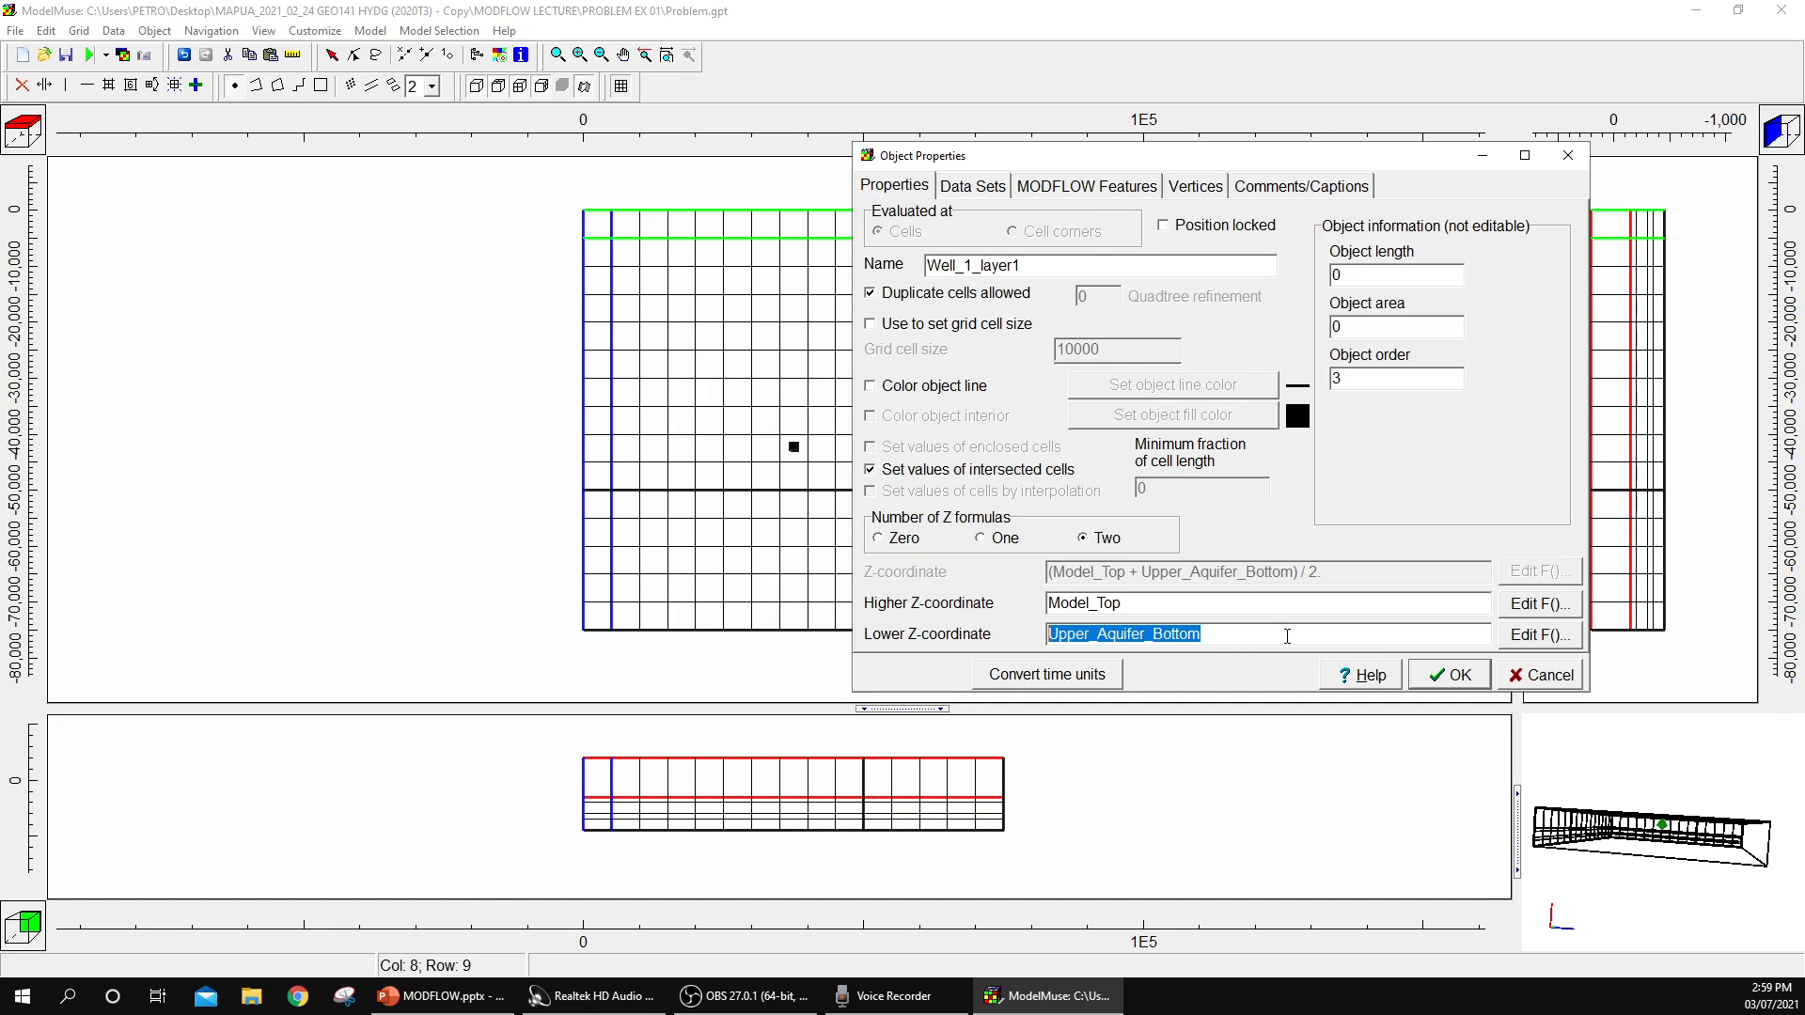
left_click(1268, 629)
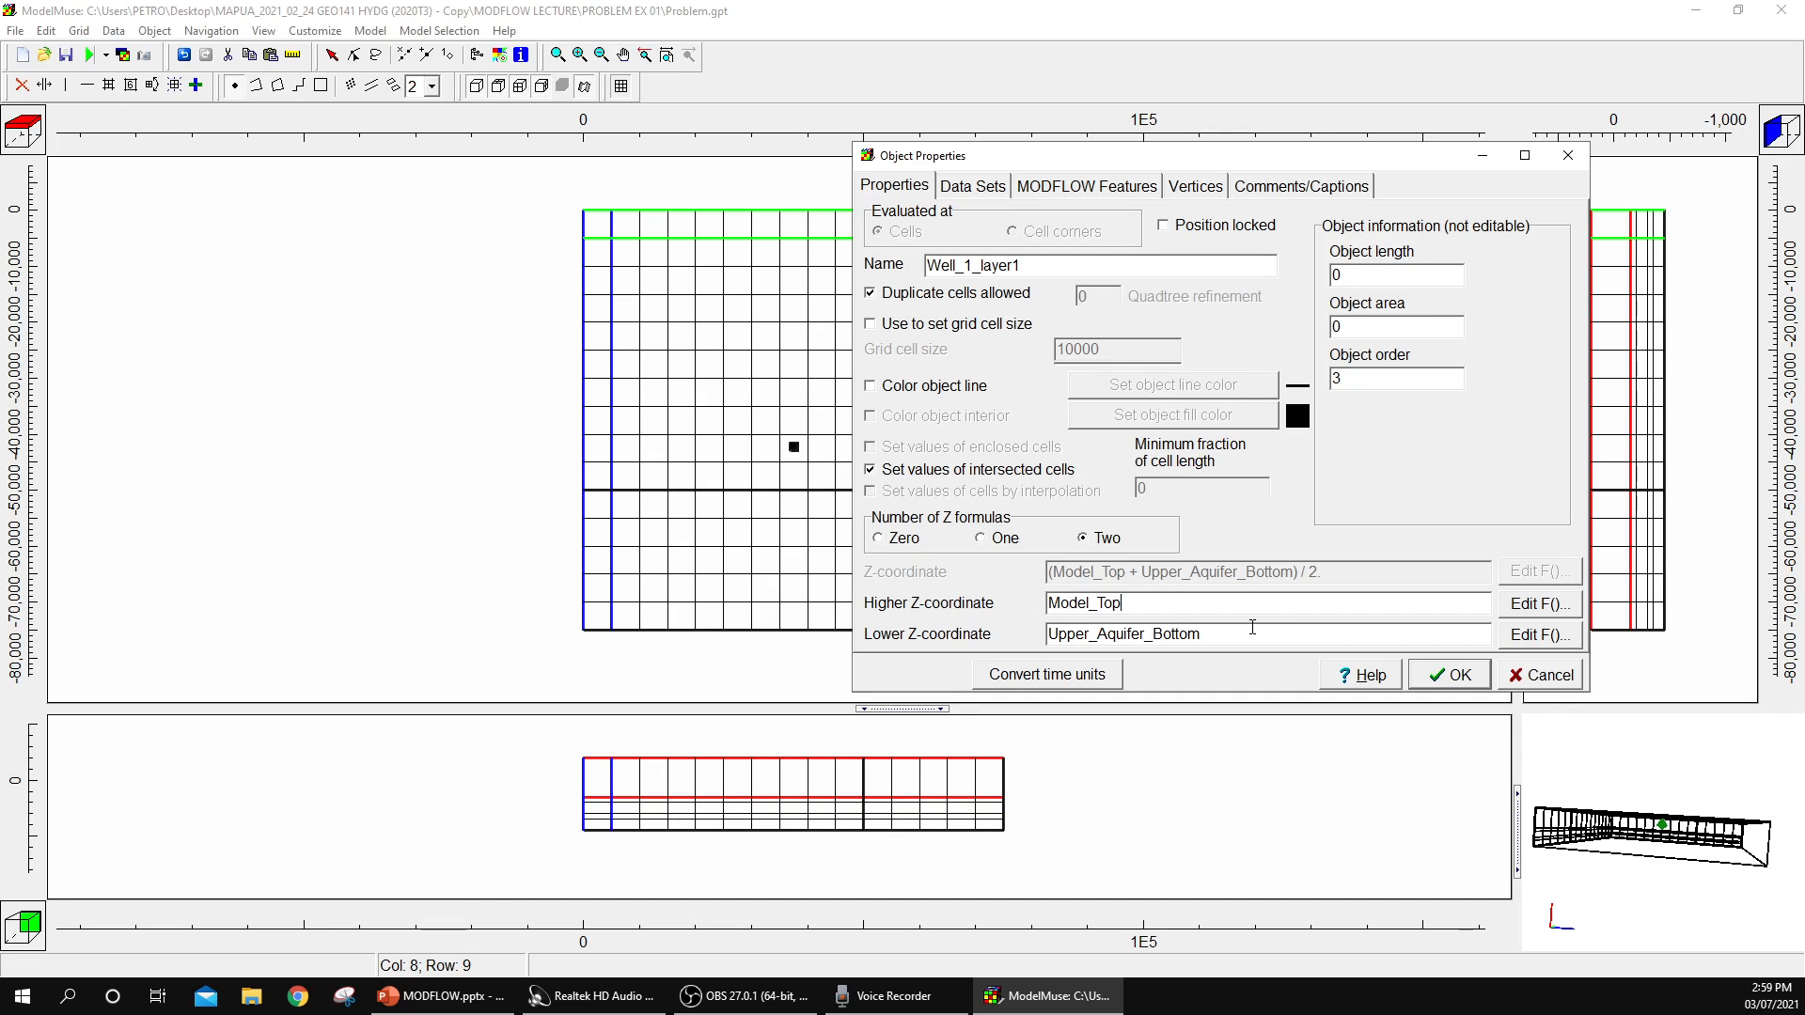
Step: Enable the WEL: Well package for Well_1_layer1 and define a period from 0 to 86400 with a pumping rate of -5
left_click(1069, 190)
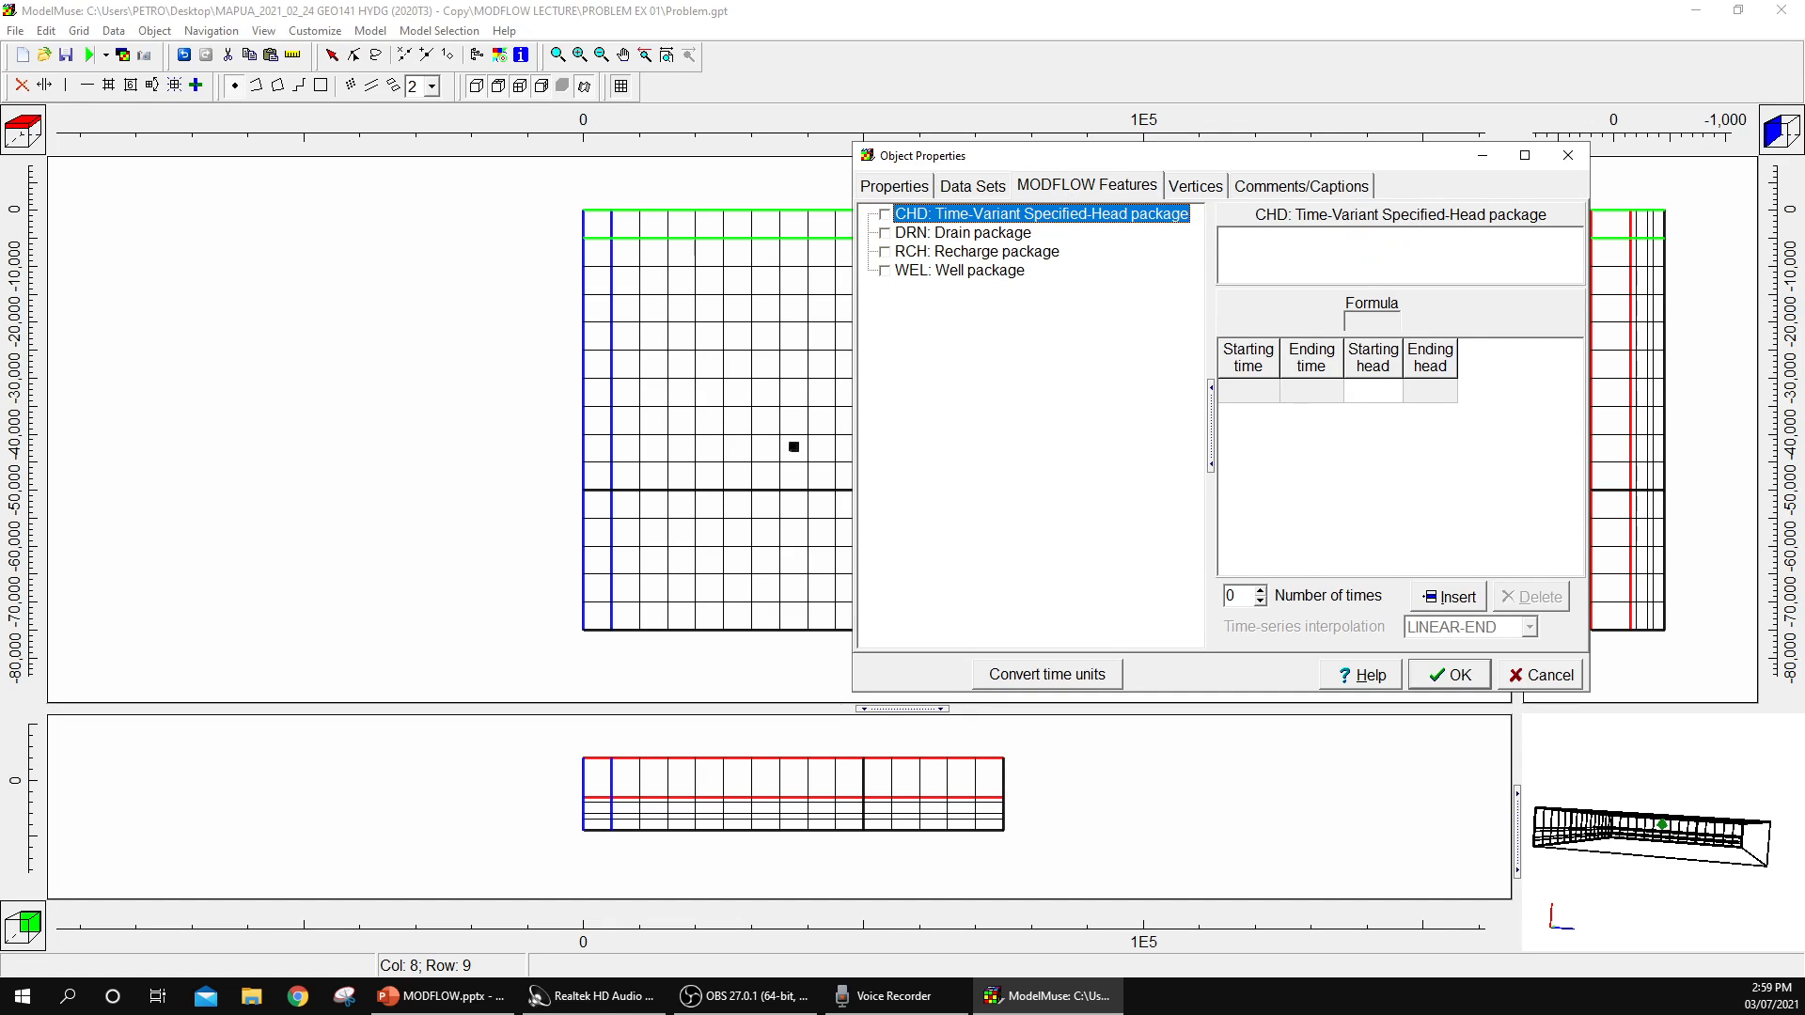
left_click(979, 272)
left_click(1259, 425)
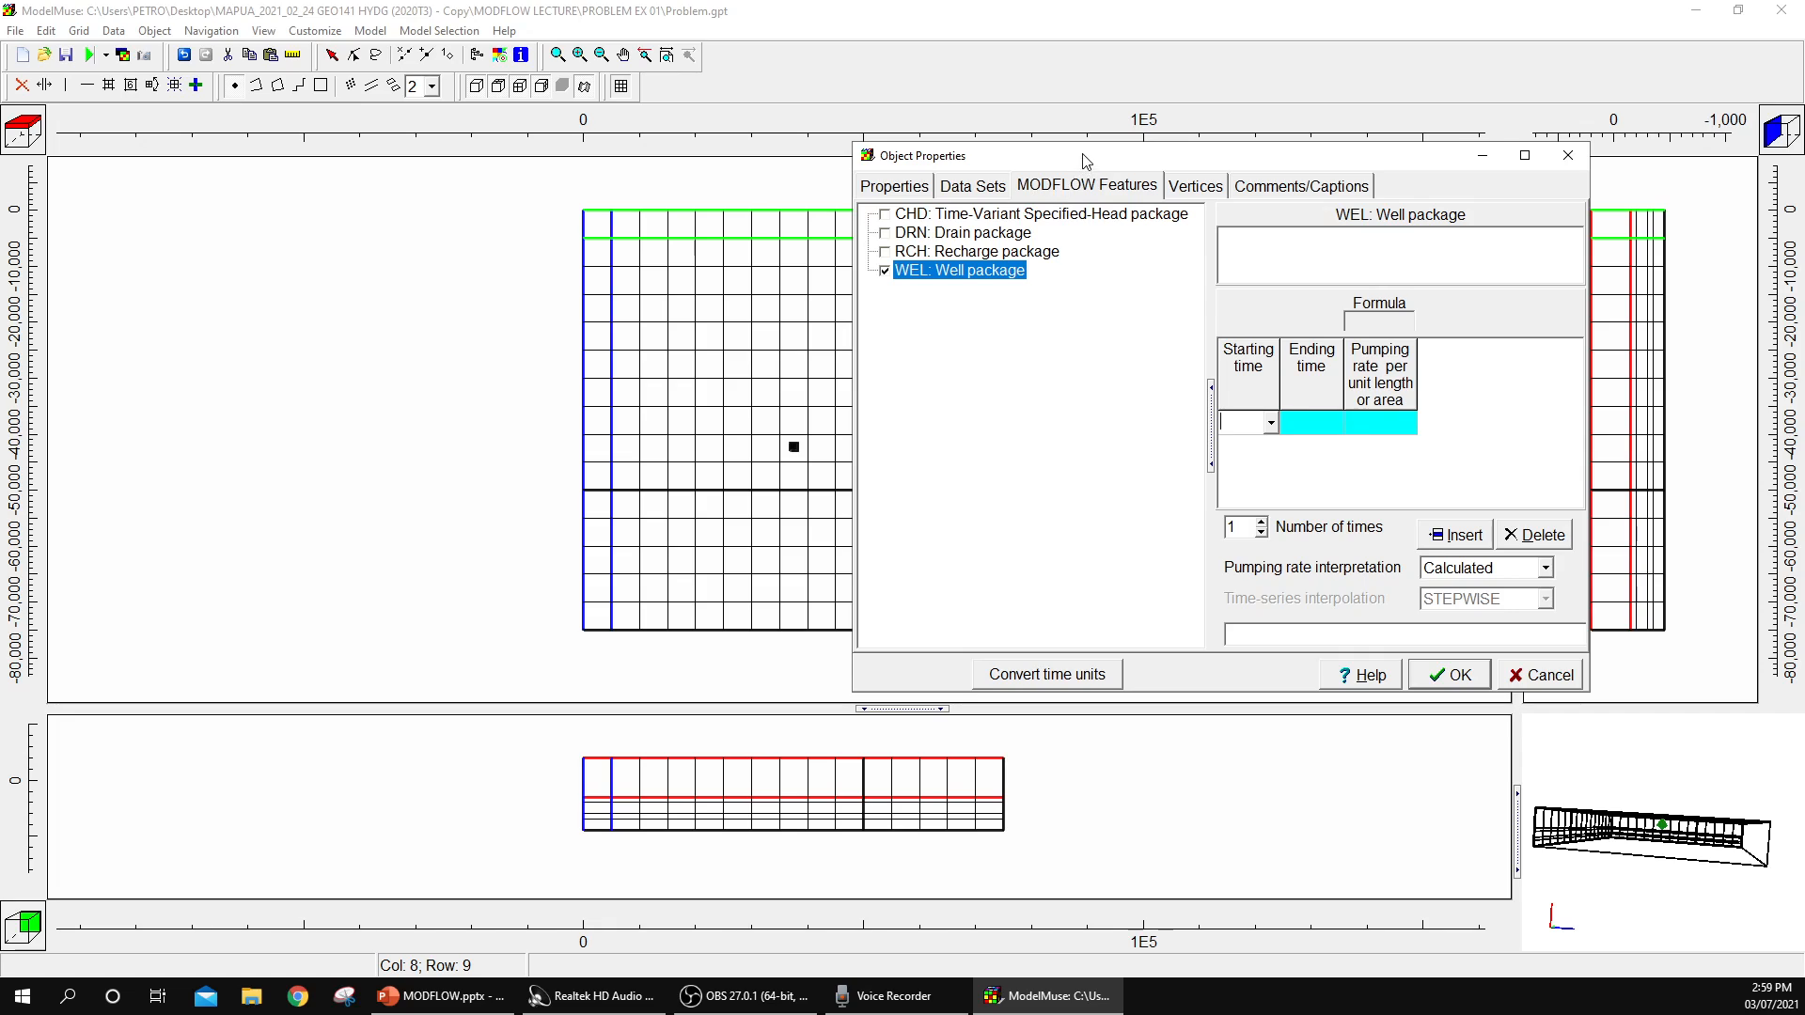
left_click_drag(1082, 156, 1068, 77)
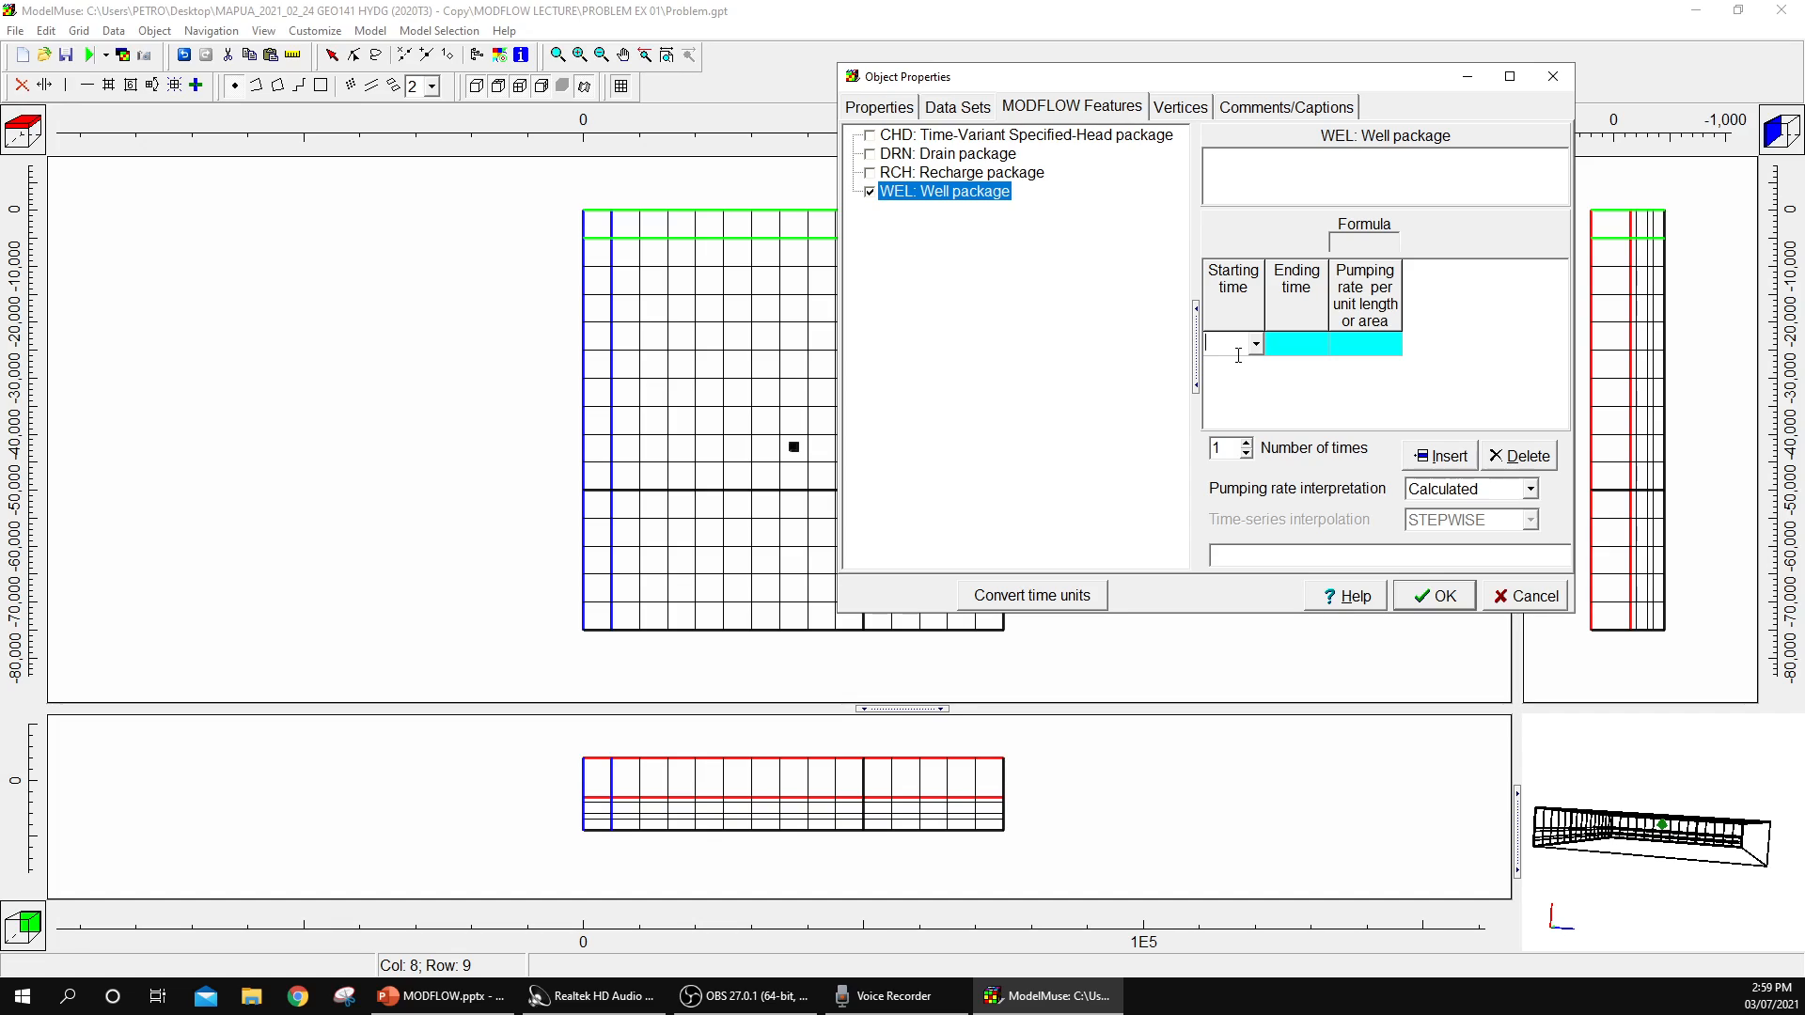
type("0")
left_click(1346, 345)
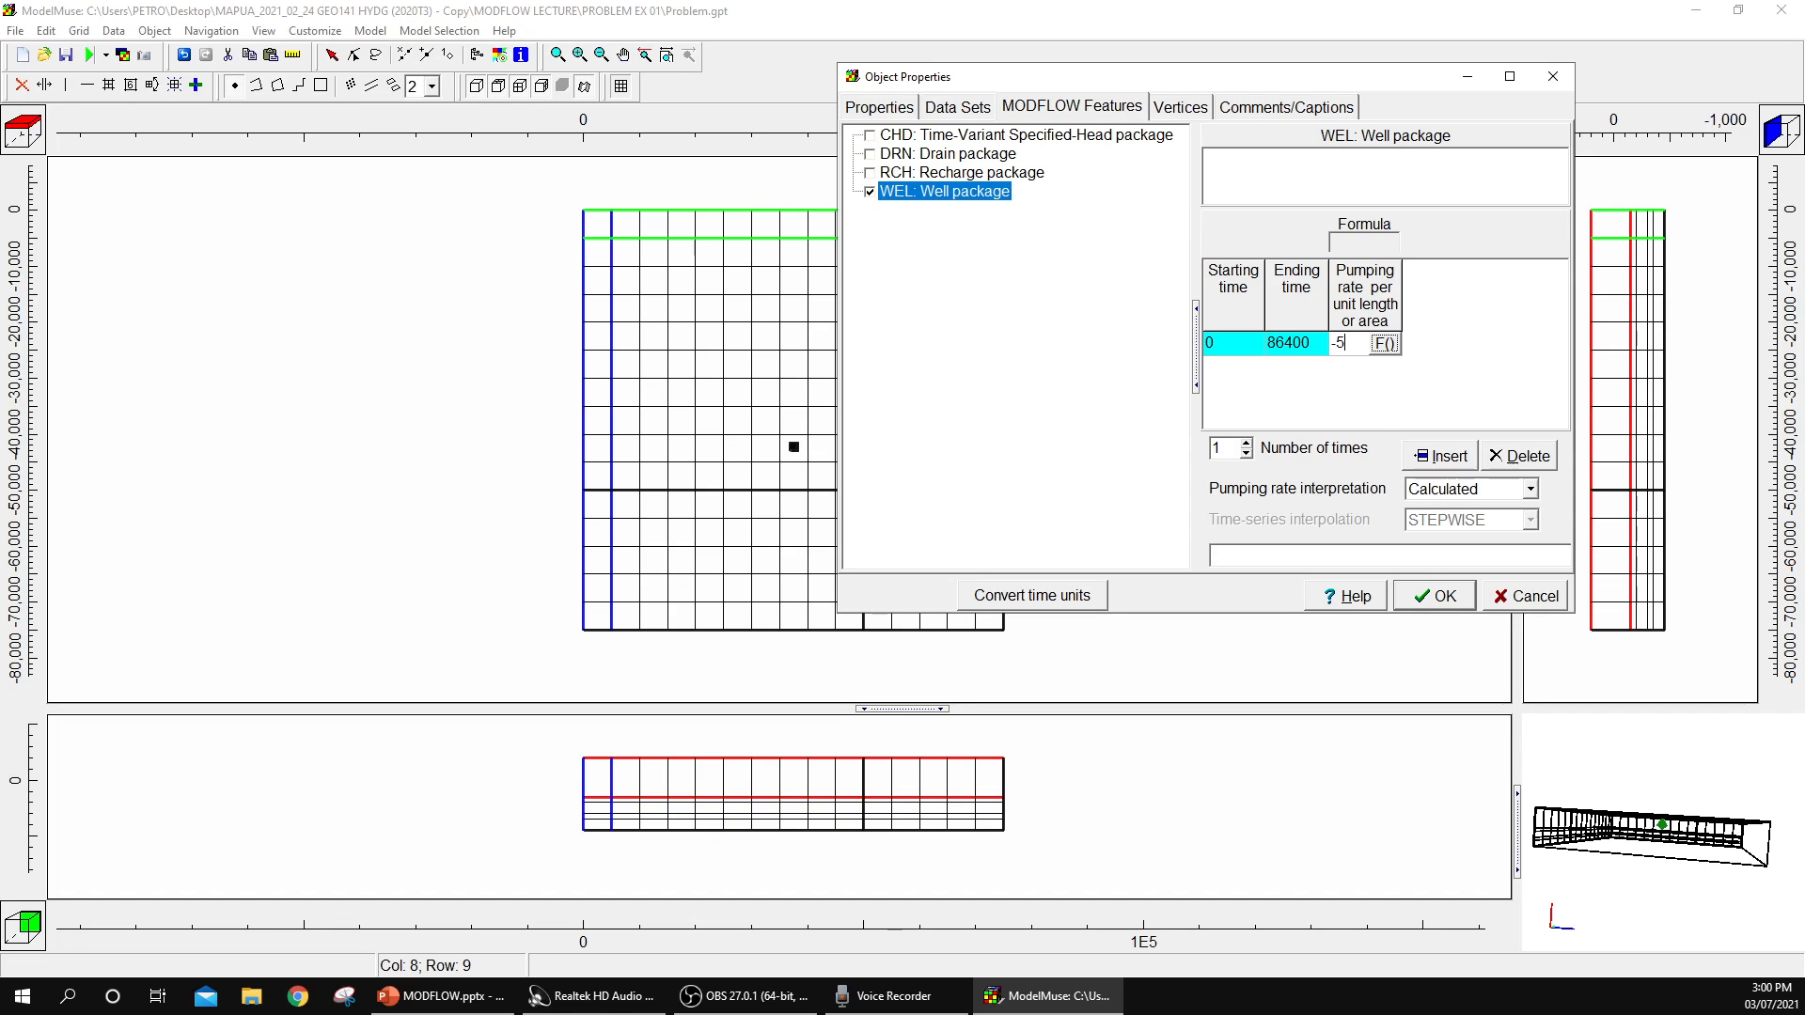
Step: Set the well's pumping rate interpretation to Direct and accept the object properties
left_click(1472, 496)
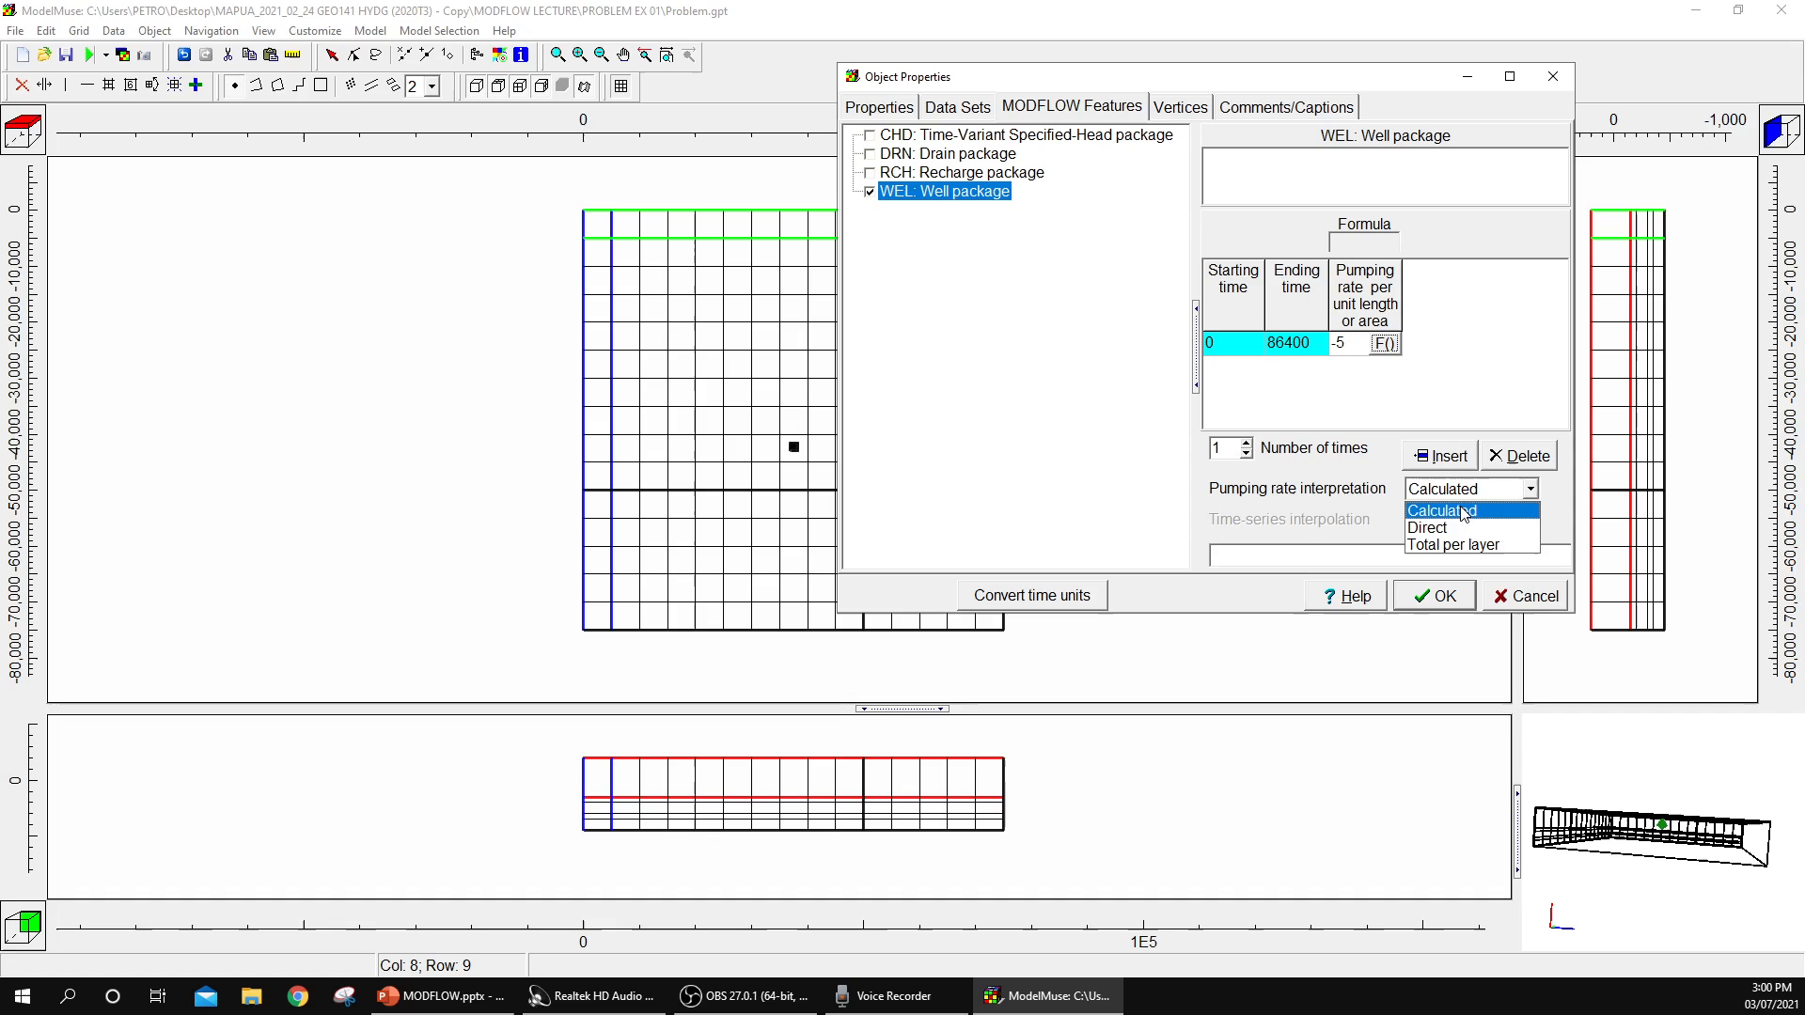
left_click(1468, 528)
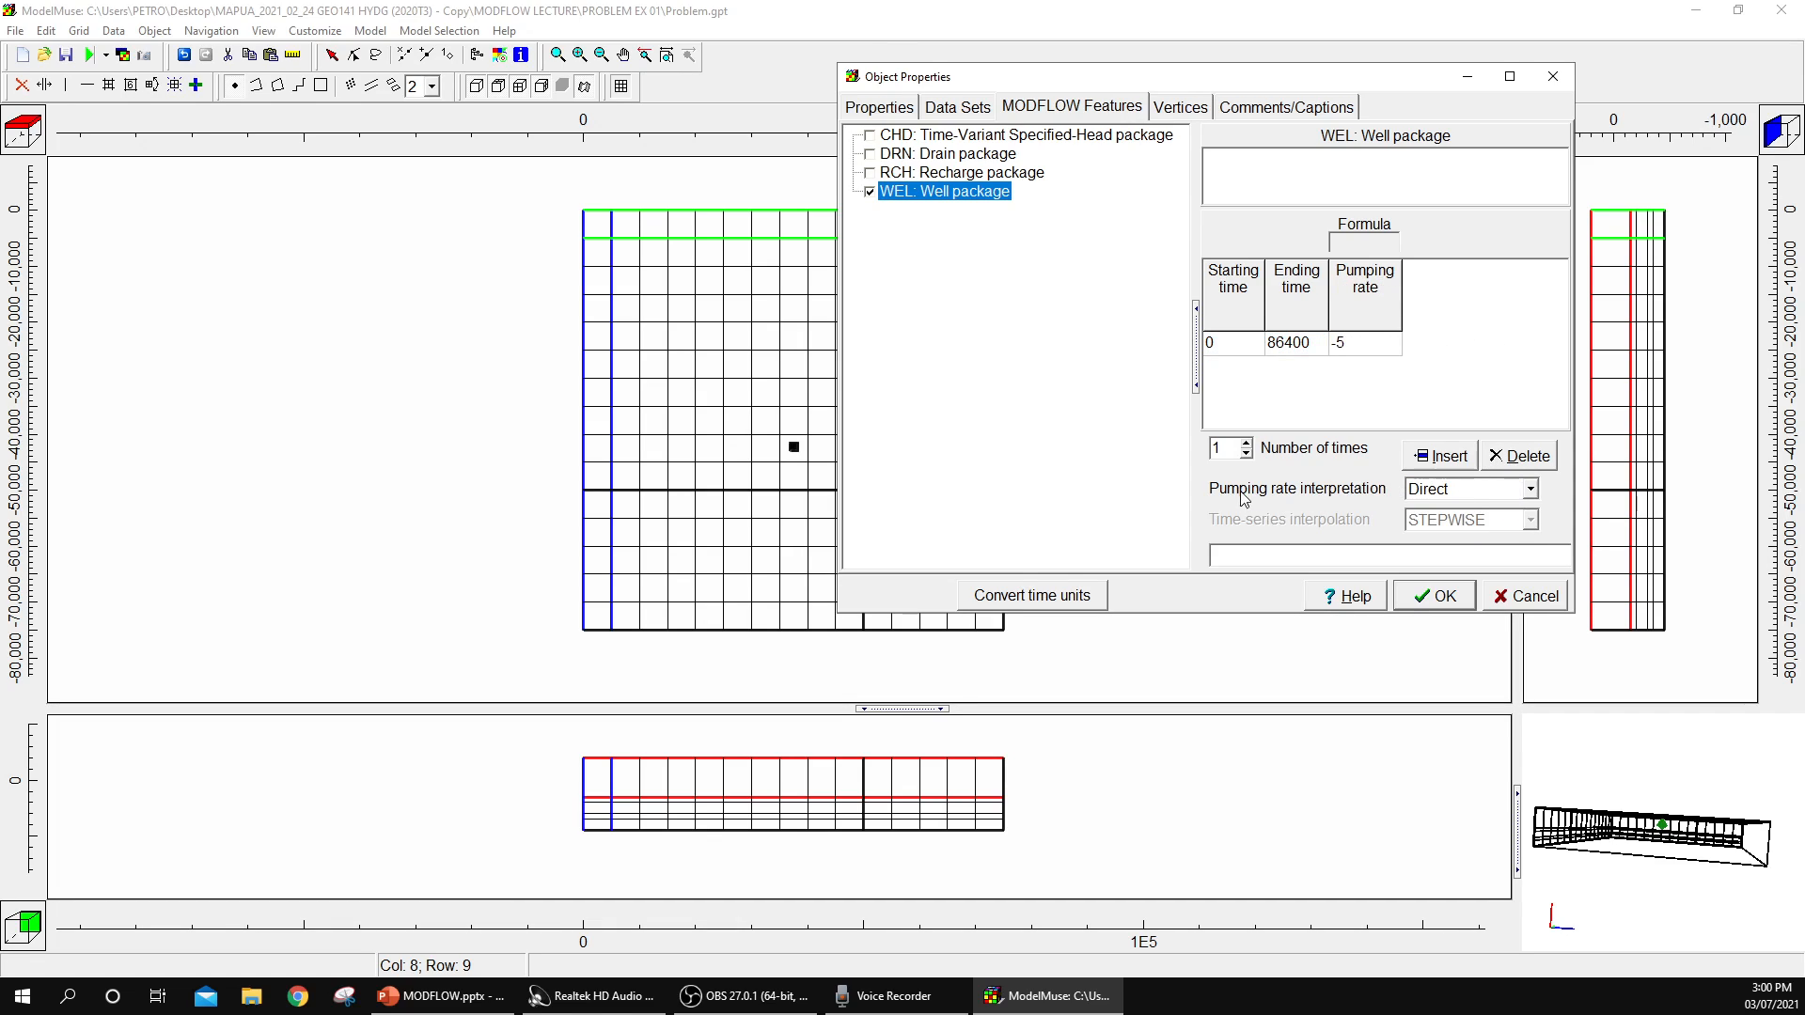
left_click(1532, 490)
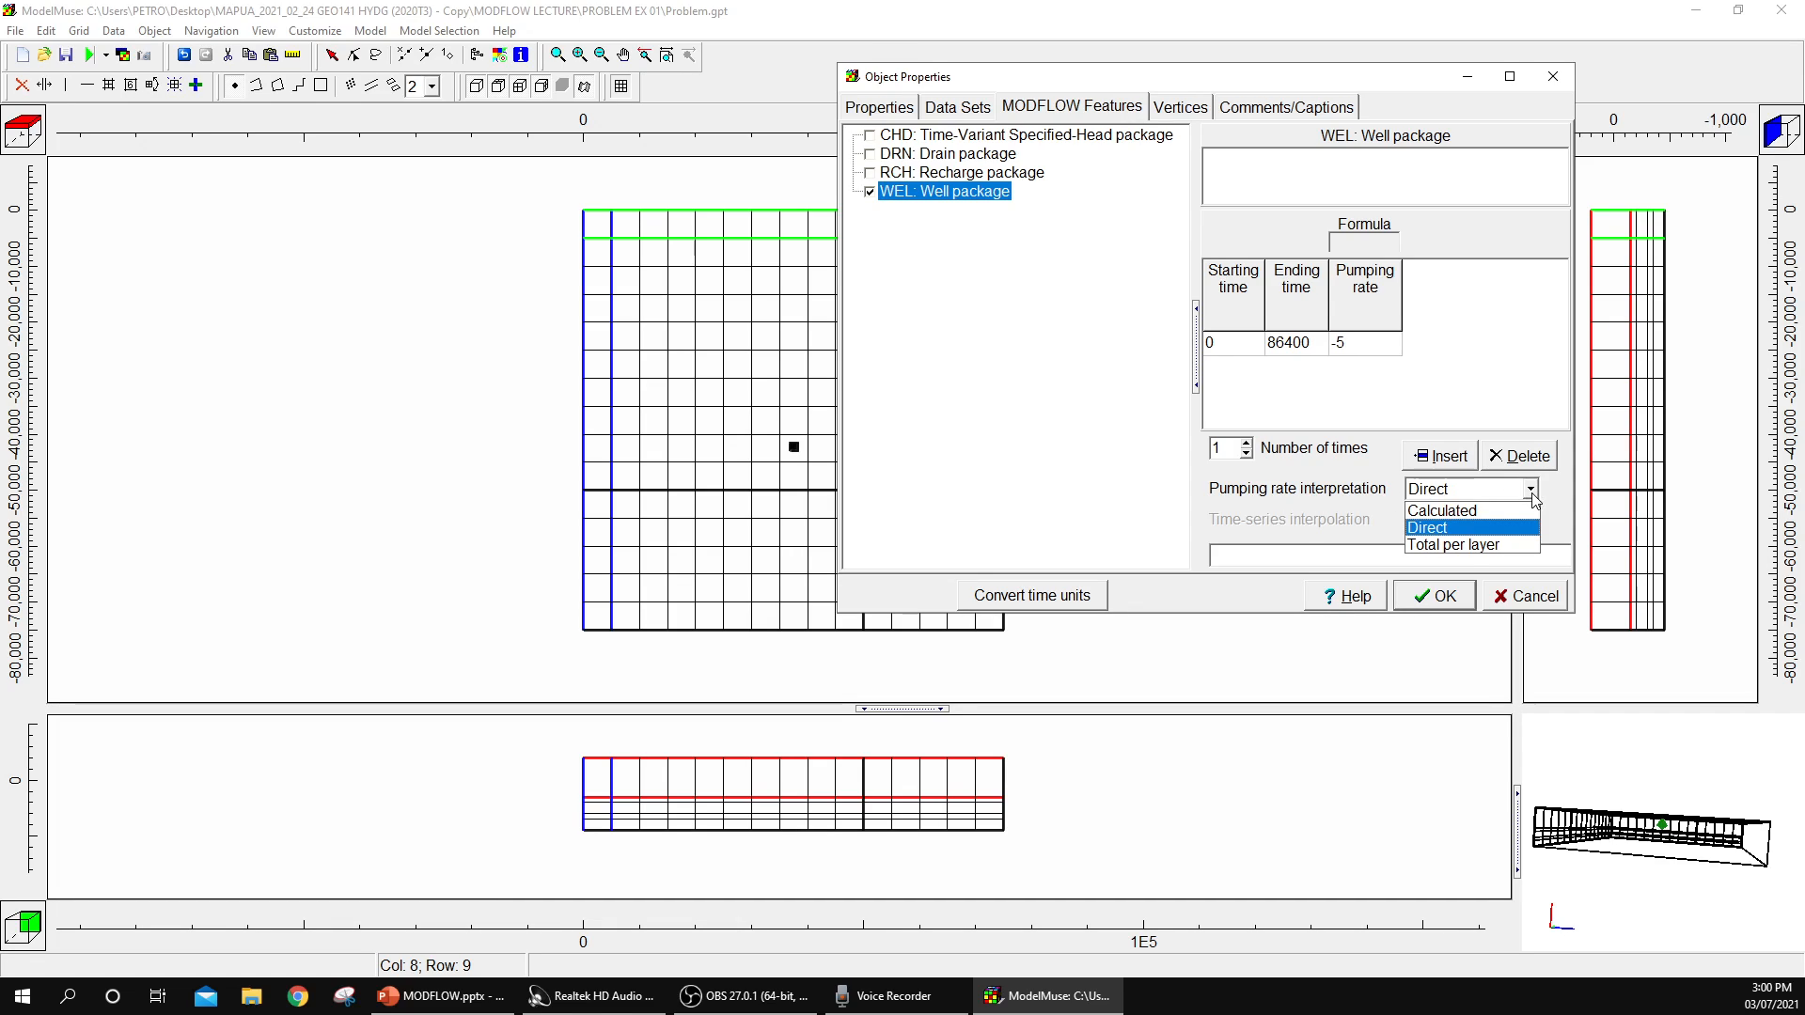
left_click(1498, 529)
left_click(1340, 344)
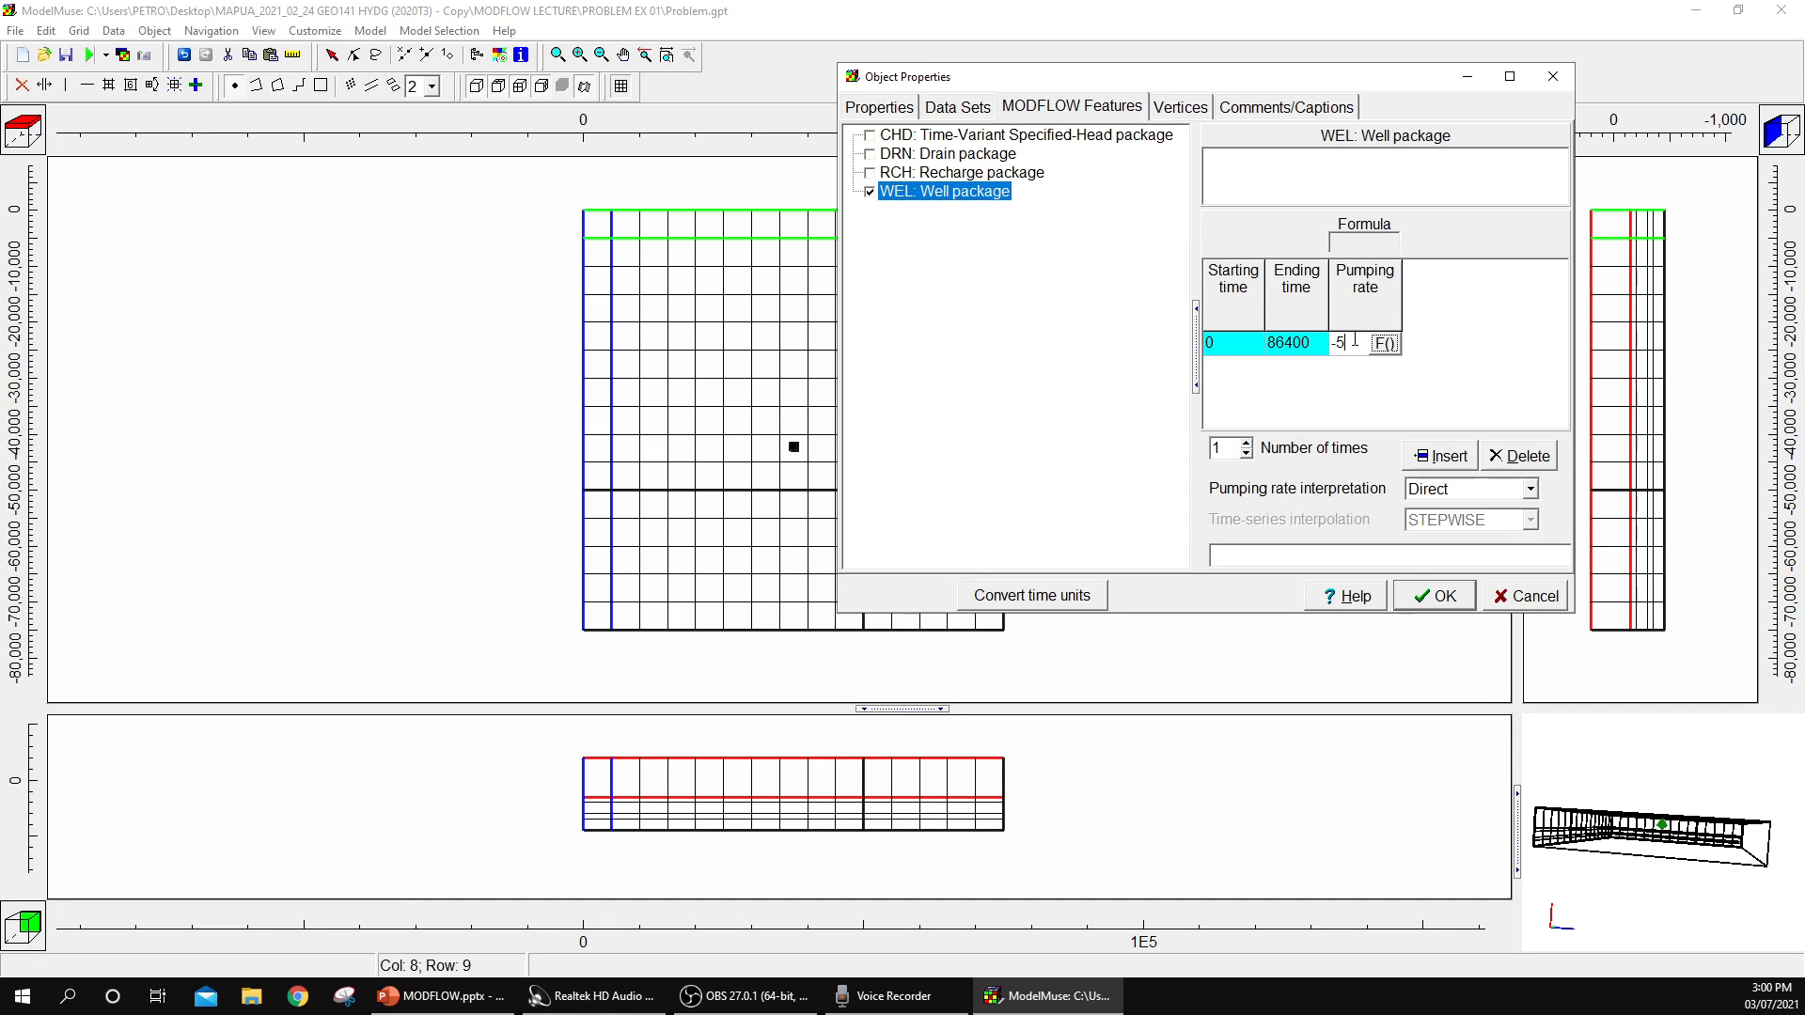
left_click_drag(1355, 340, 1330, 333)
double_click(1345, 343)
double_click(1357, 343)
key("Escape")
left_click(1443, 596)
scroll(752, 385, "up", 4)
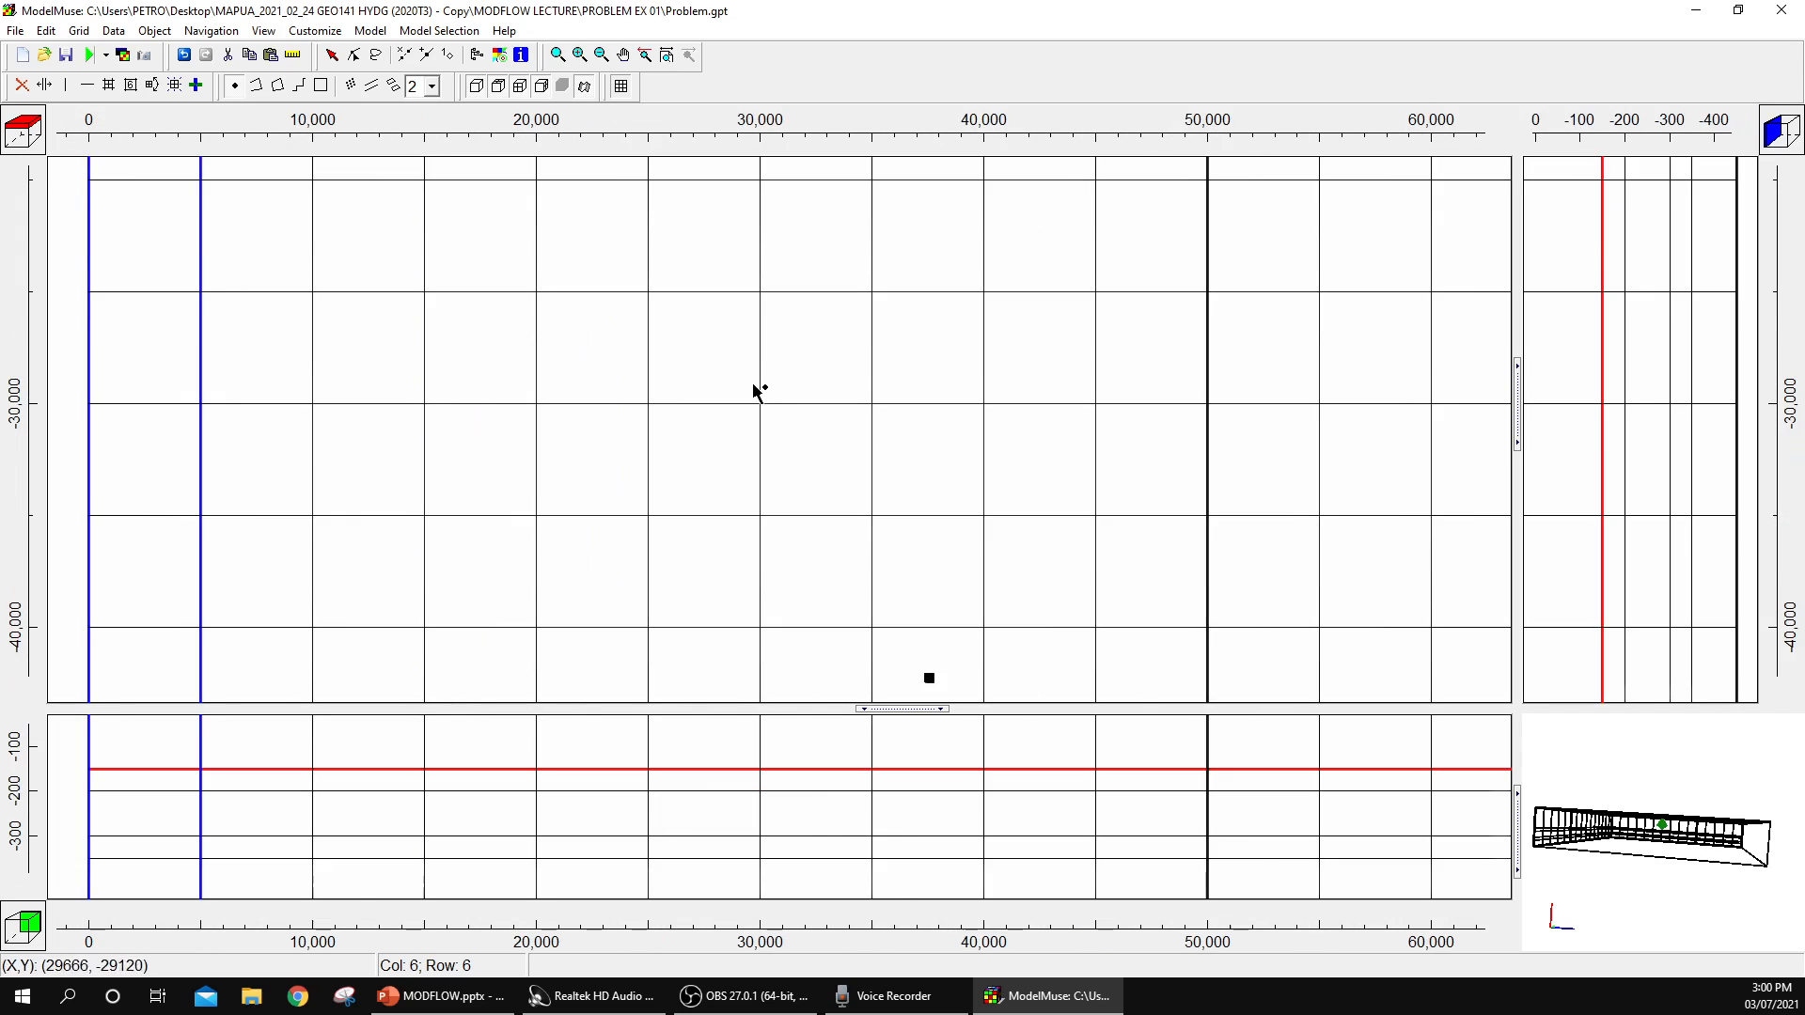
scroll(834, 527, "down", 4)
scroll(837, 535, "up", 2)
scroll(838, 492, "down", 2)
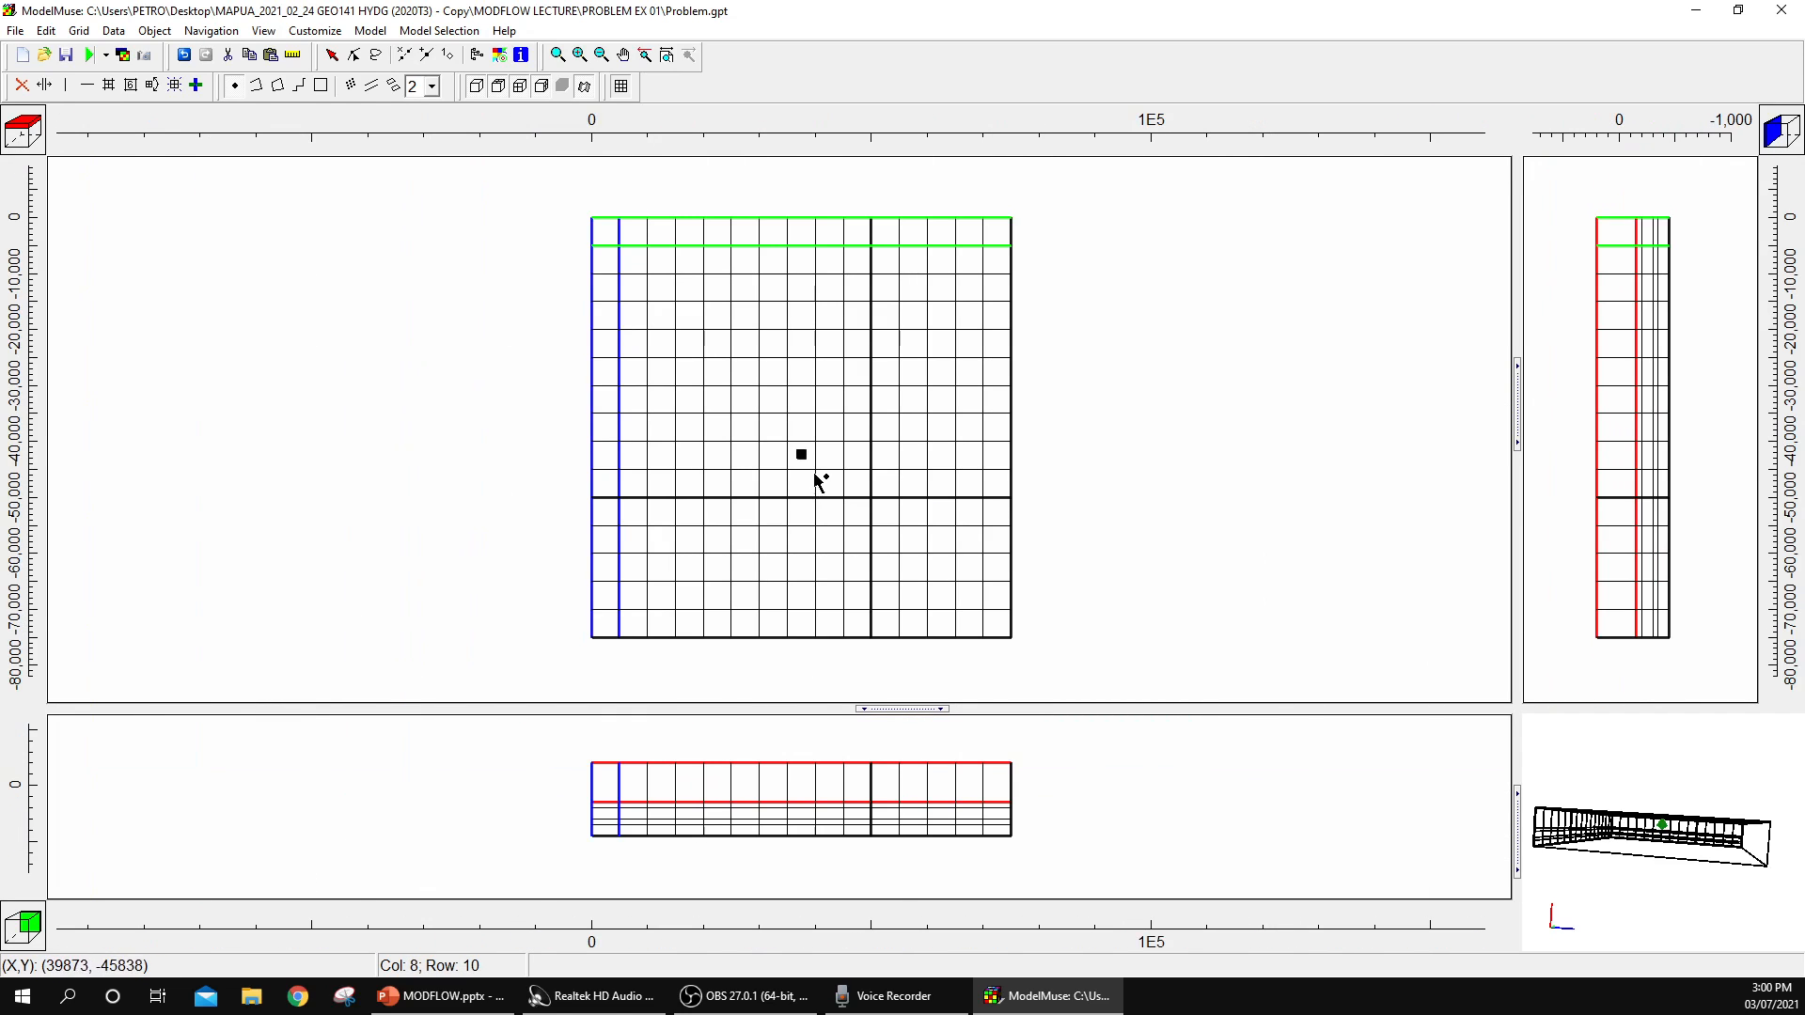
scroll(810, 478, "up", 2)
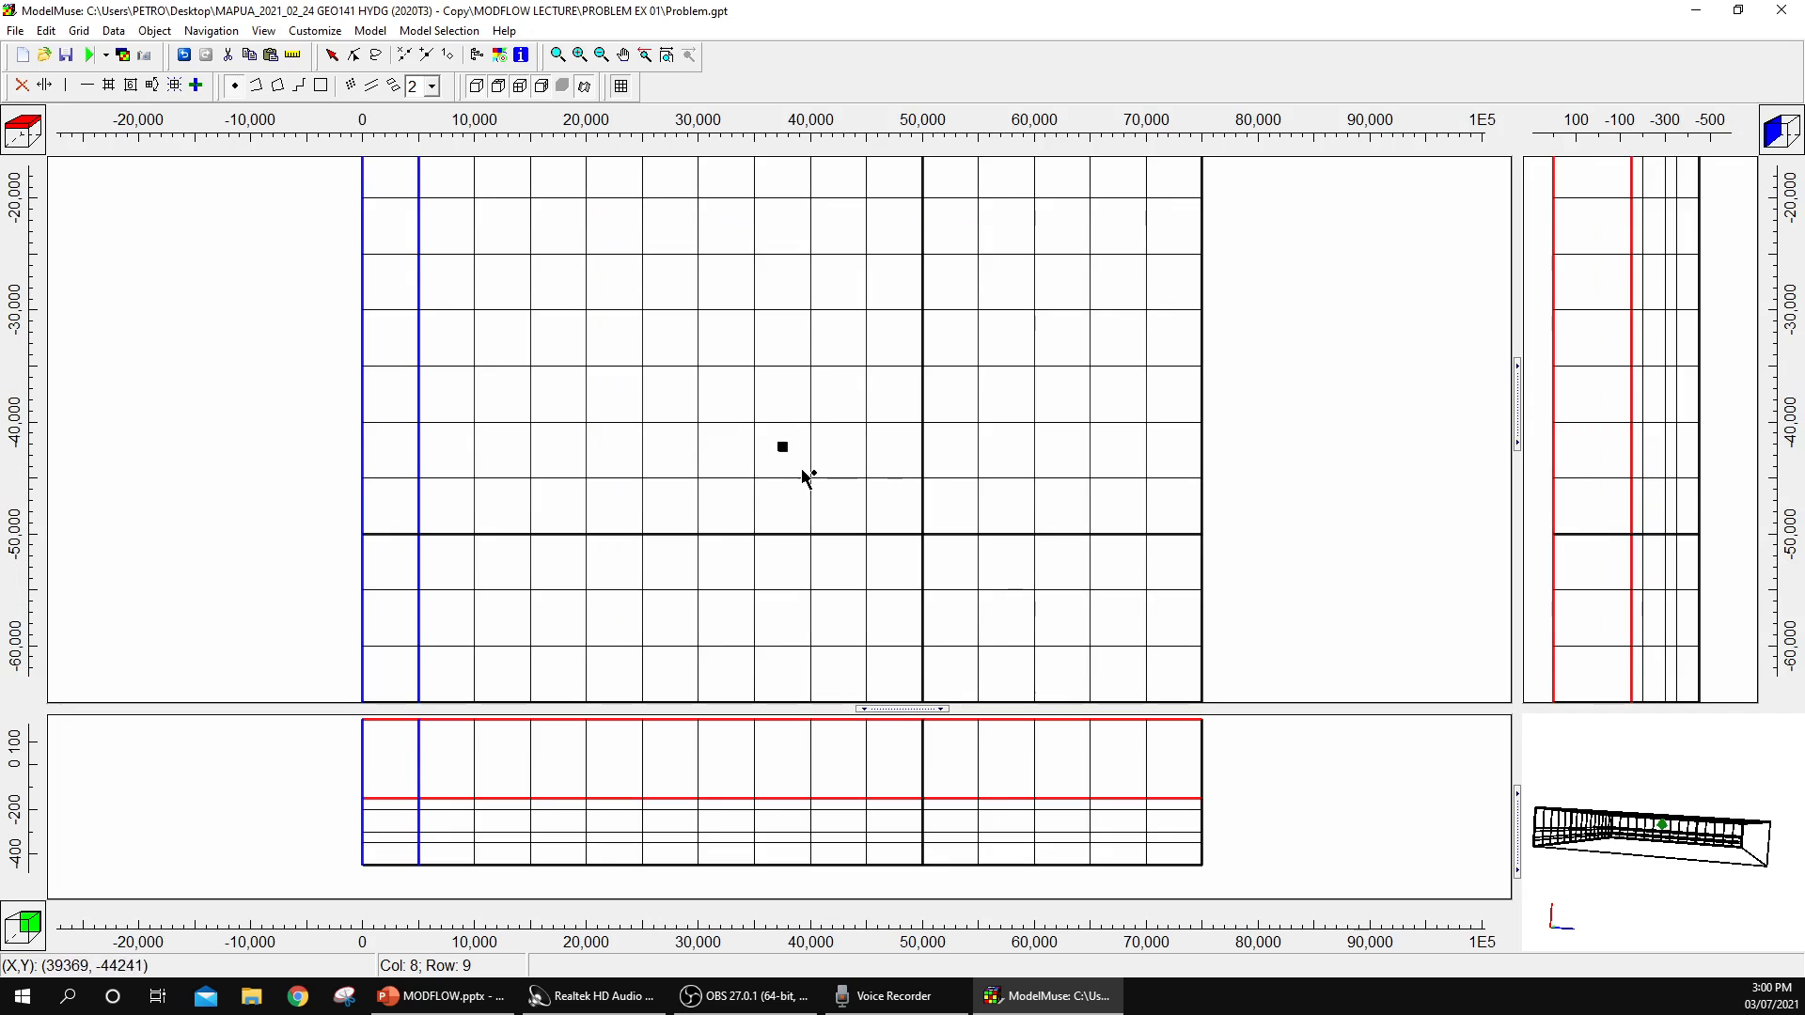
scroll(807, 477, "down", 2)
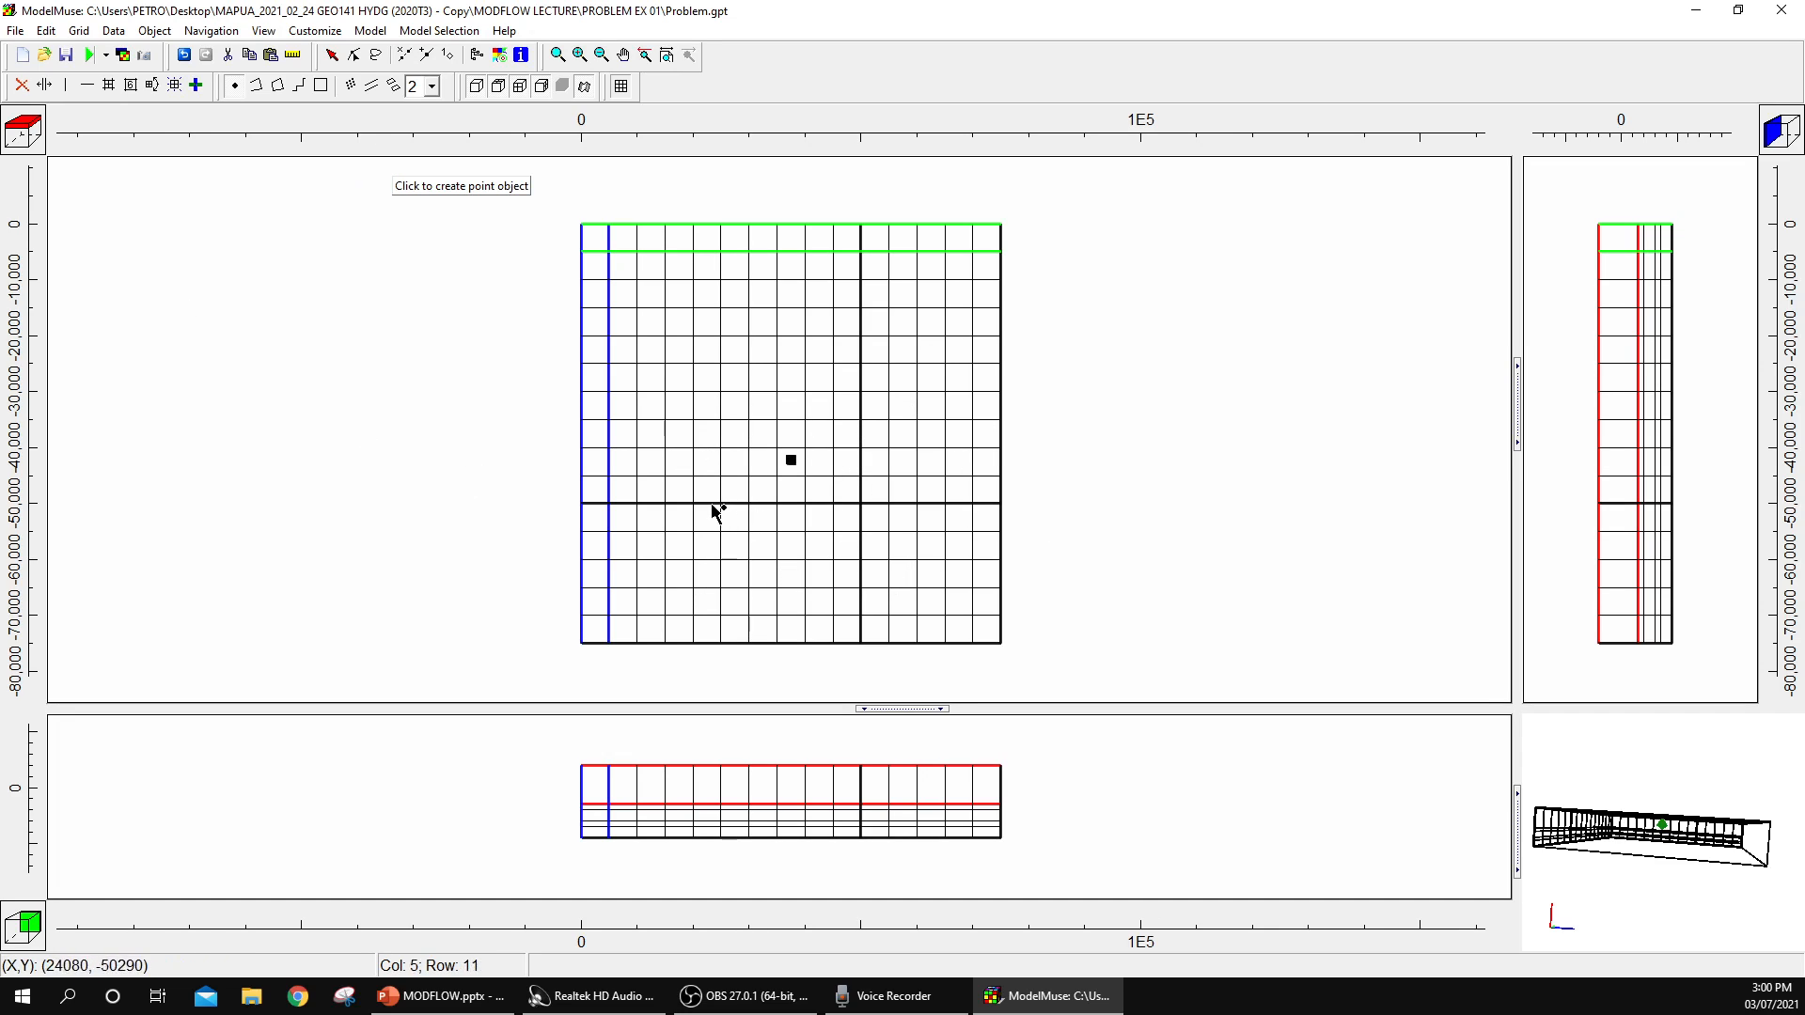
left_click(146, 31)
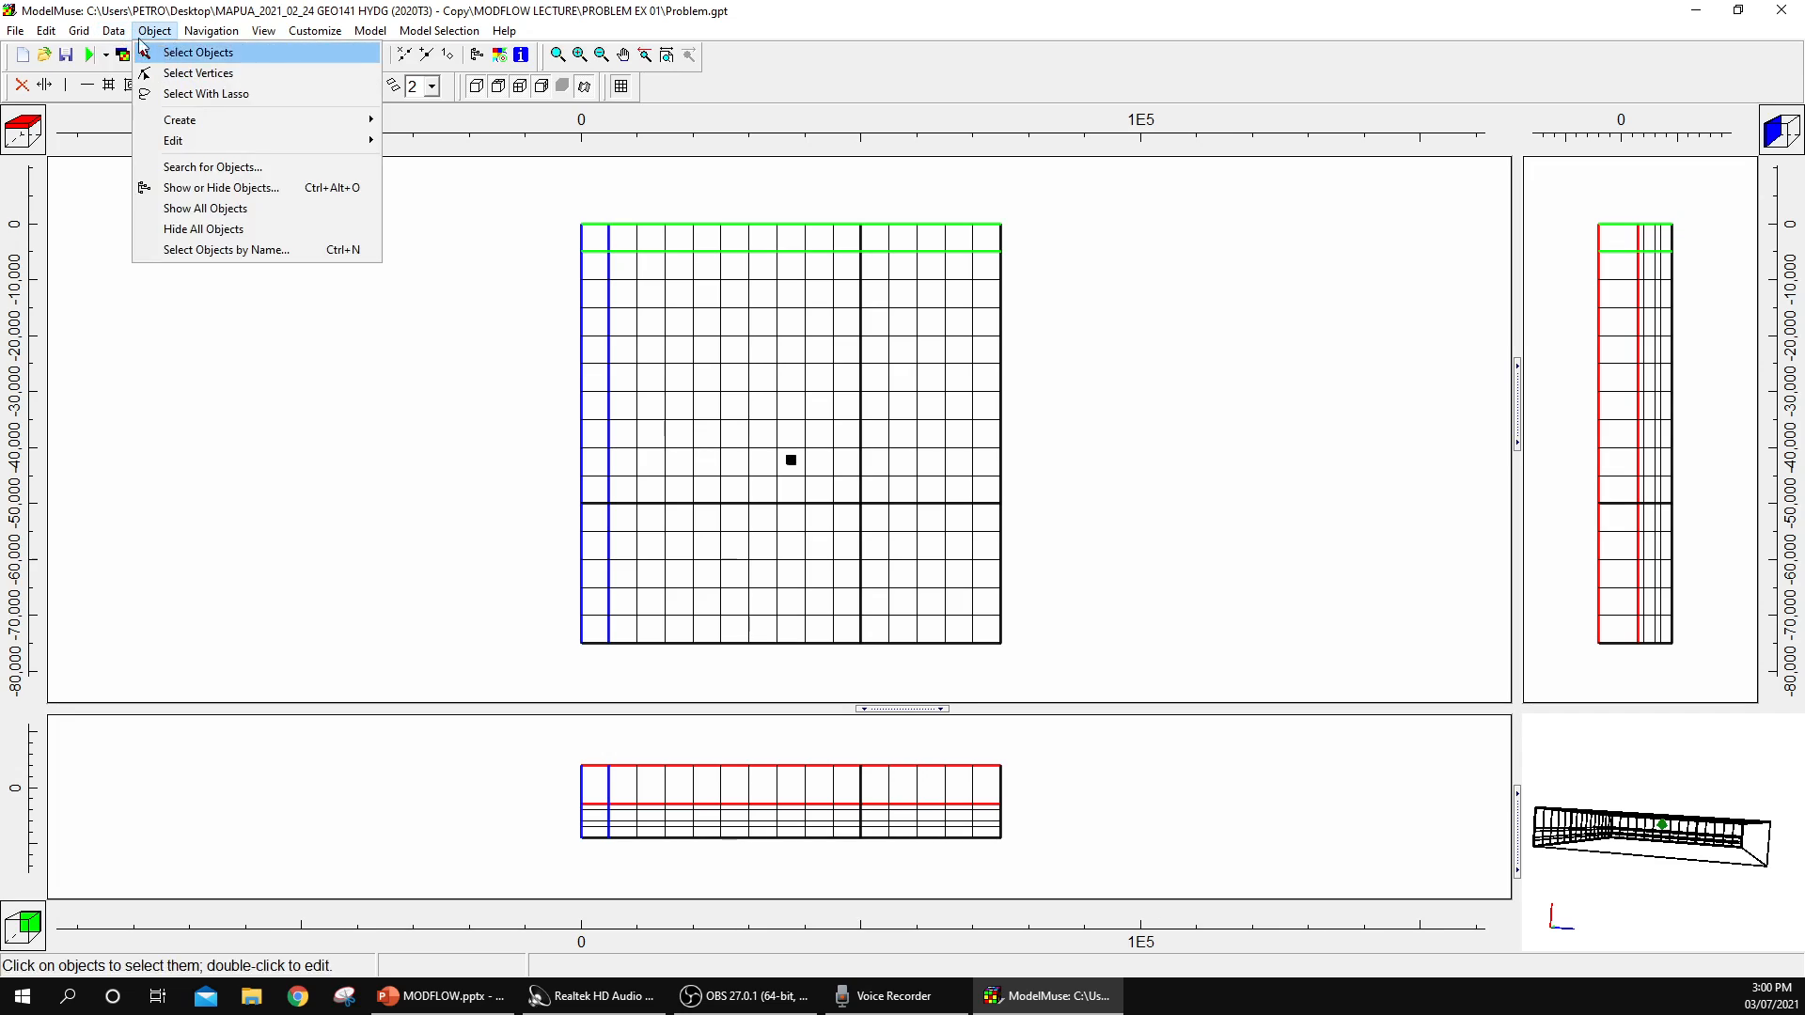
left_click(669, 5)
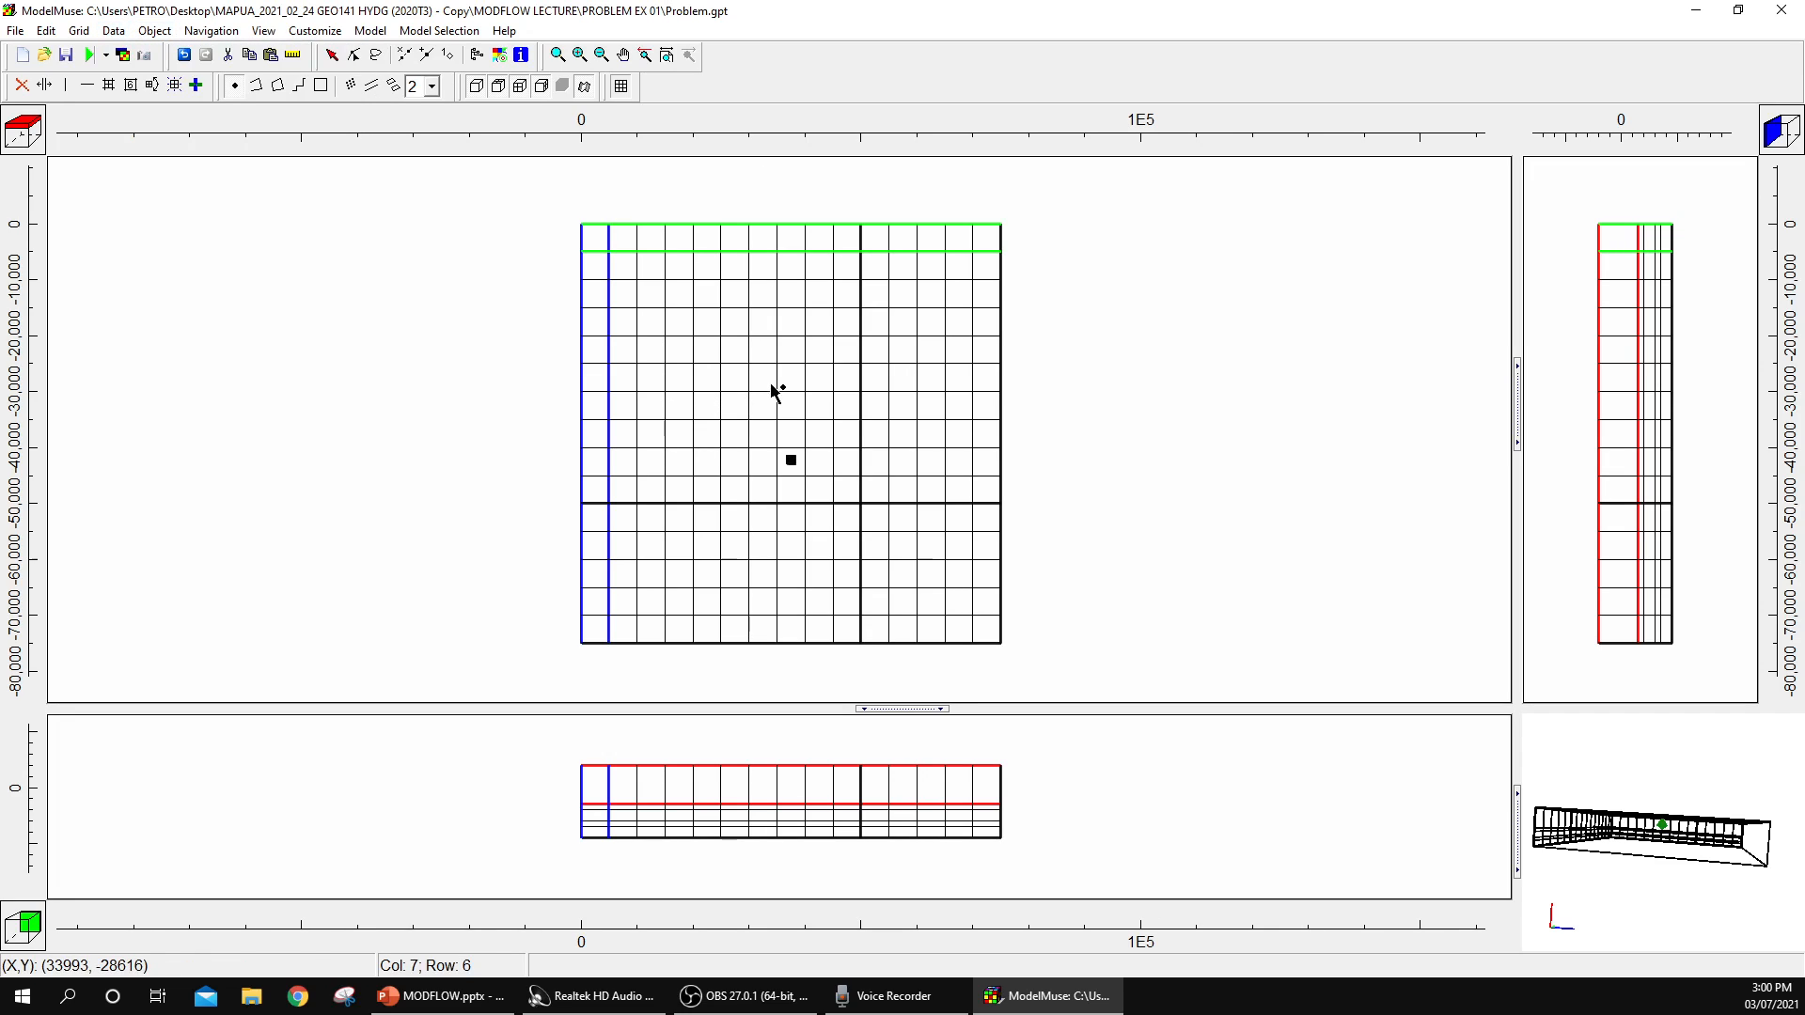
left_click(147, 32)
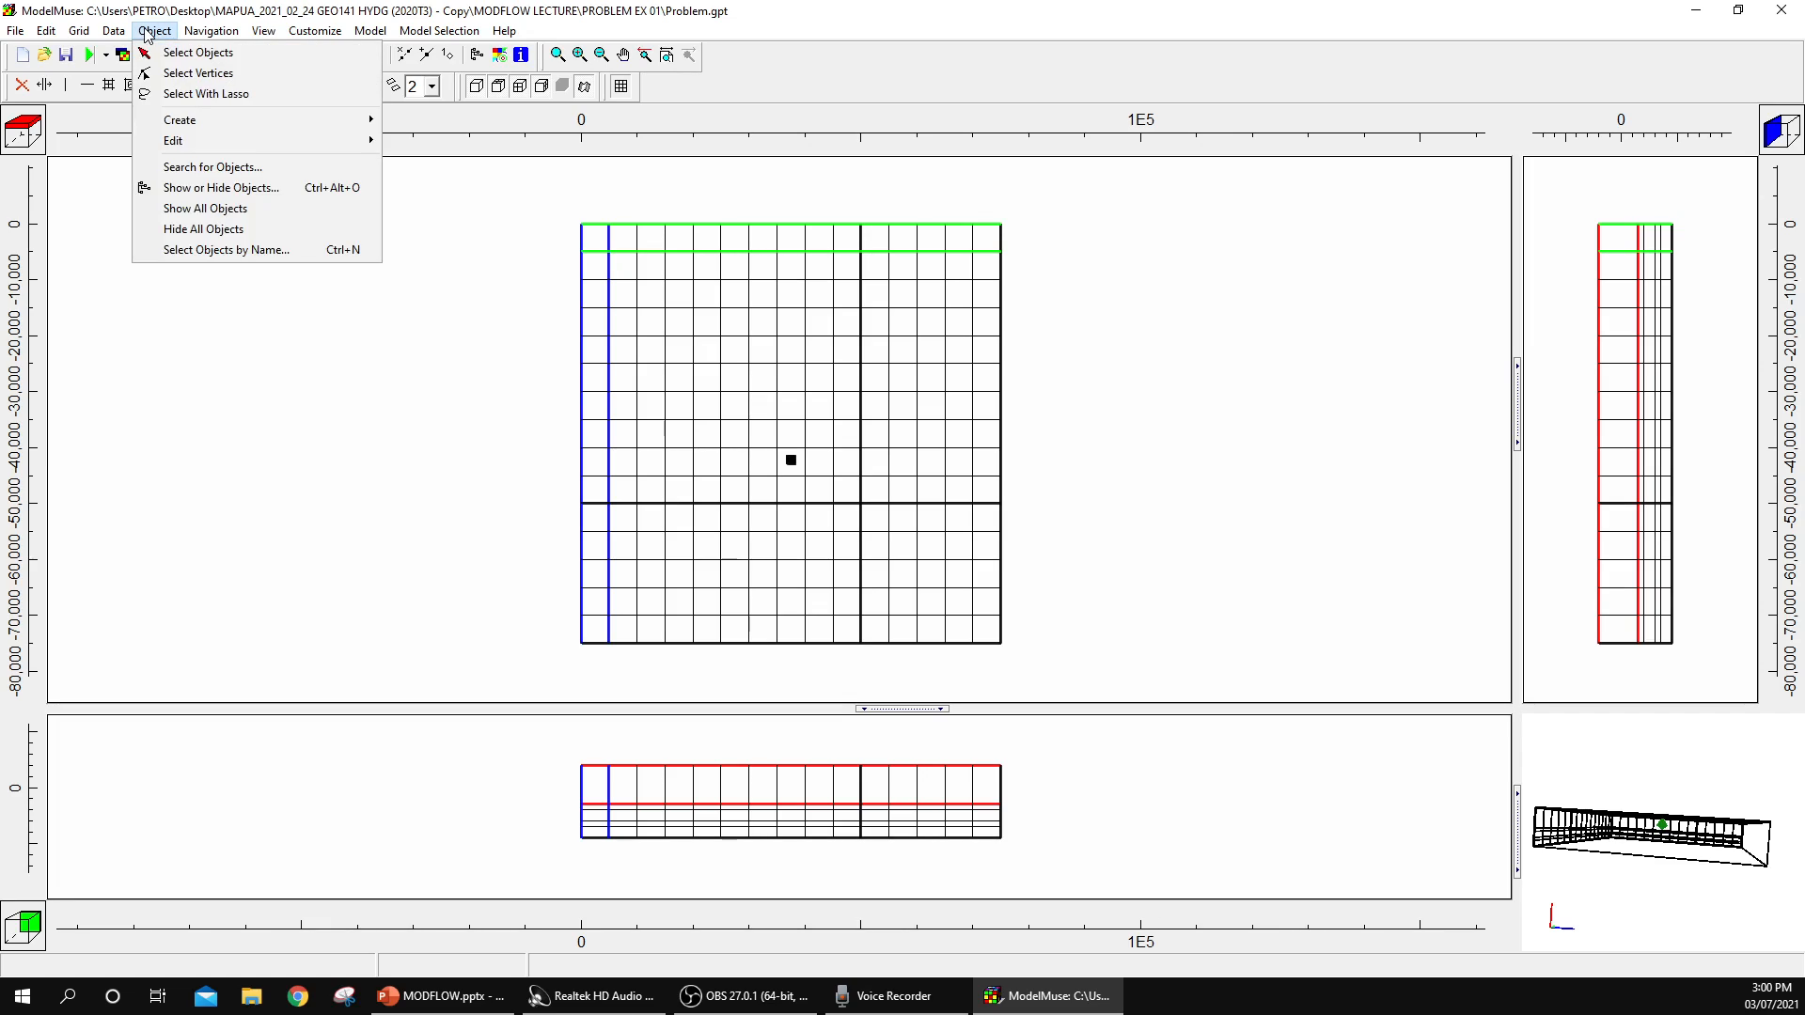
left_click(488, 8)
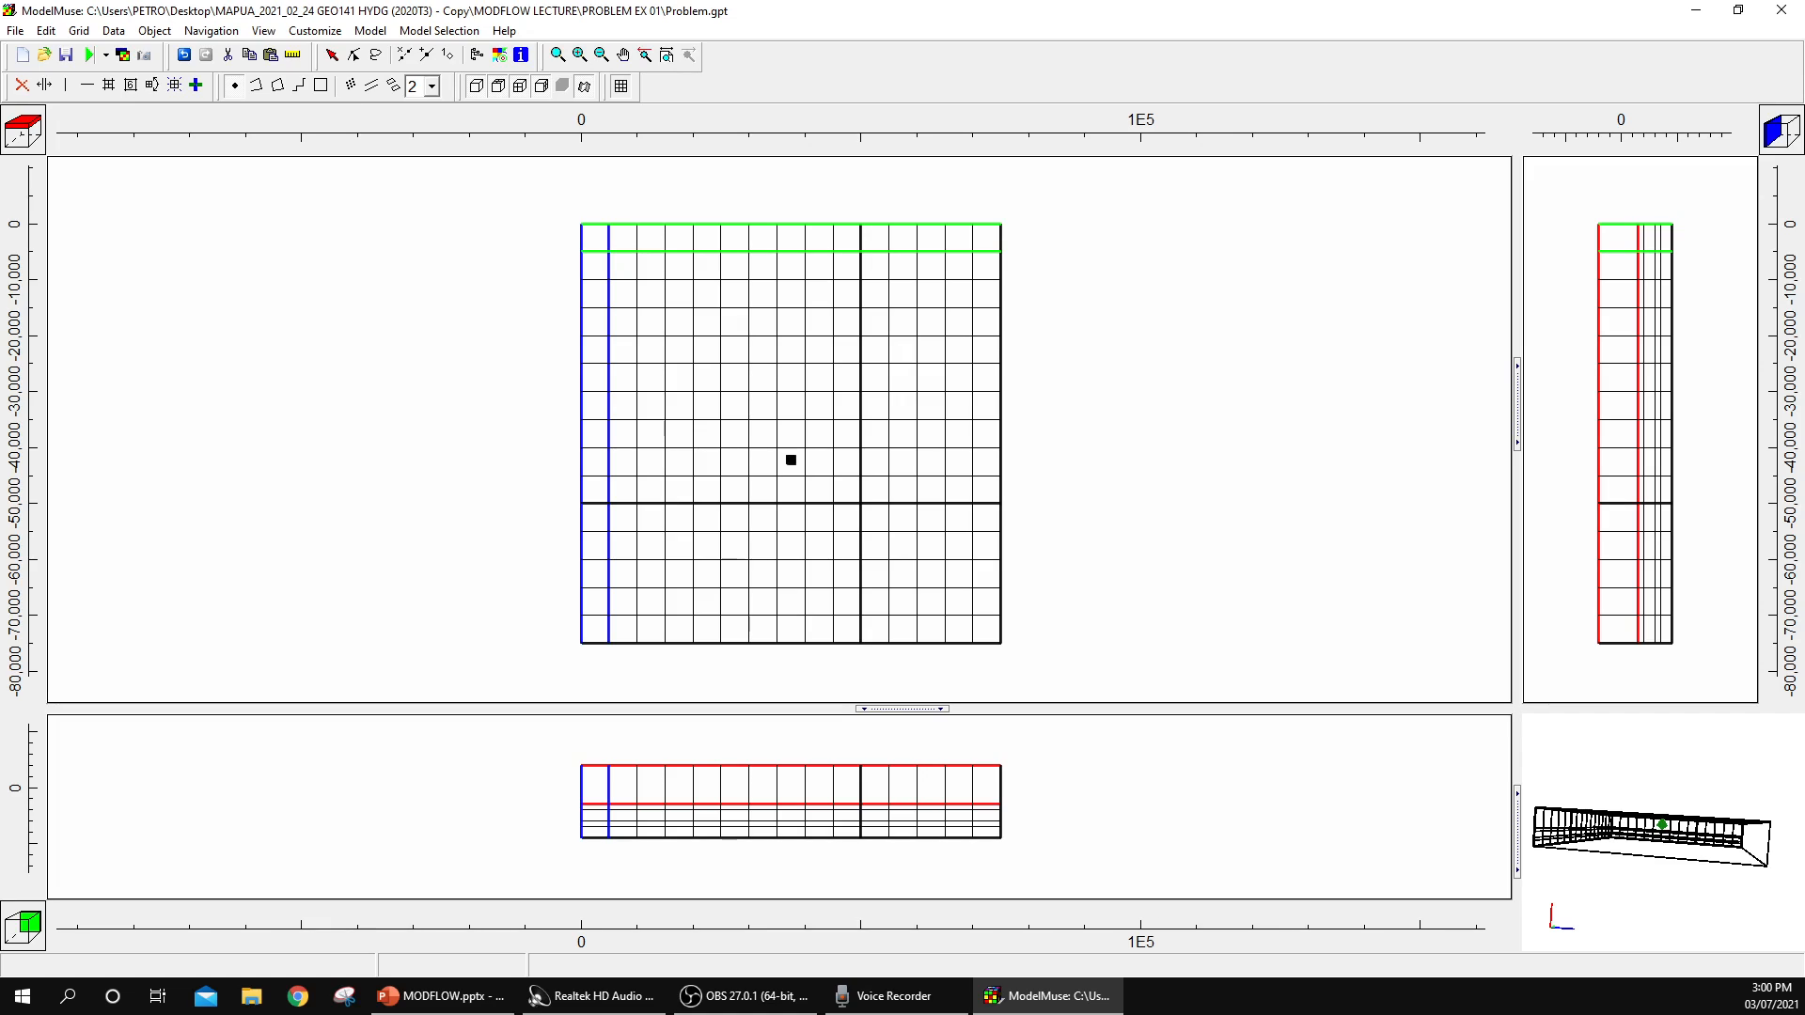
key("alt+Tab")
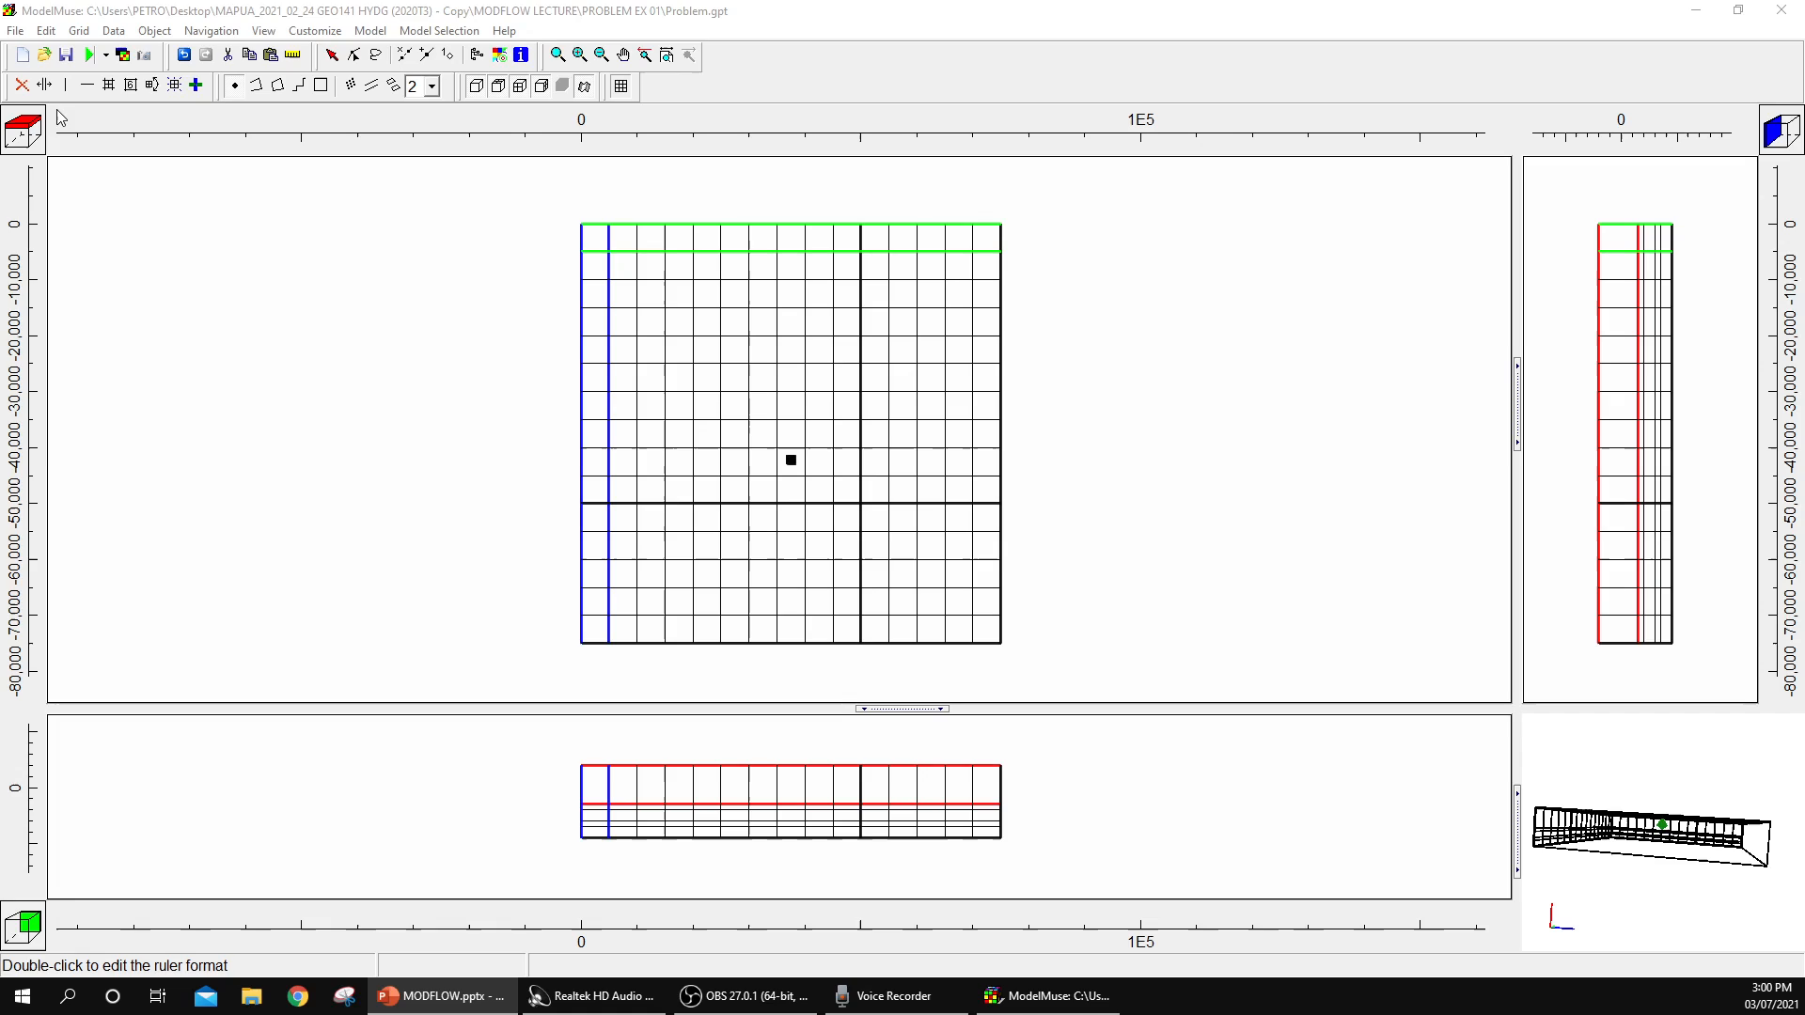
left_click(162, 7)
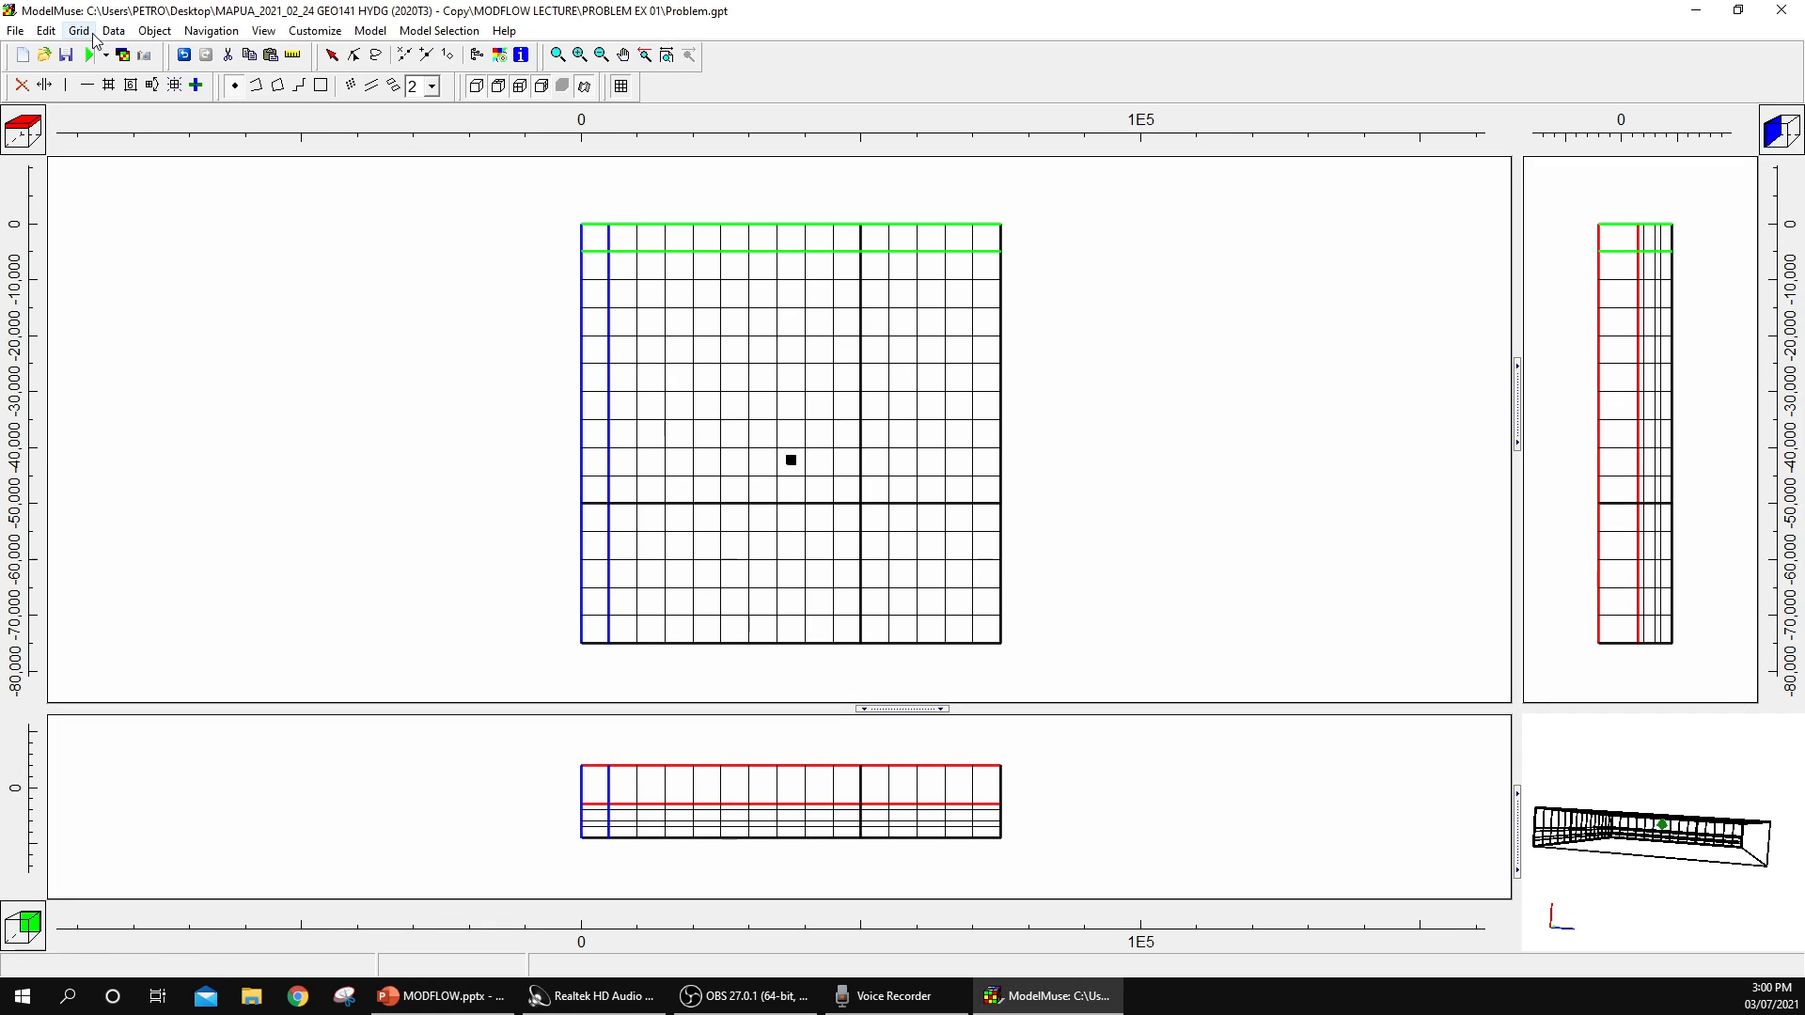
Step: Add three point sections to the Well_1_layer1 object in row 9, at columns 10, 12 and 14
left_click(155, 30)
mouse_move(211, 142)
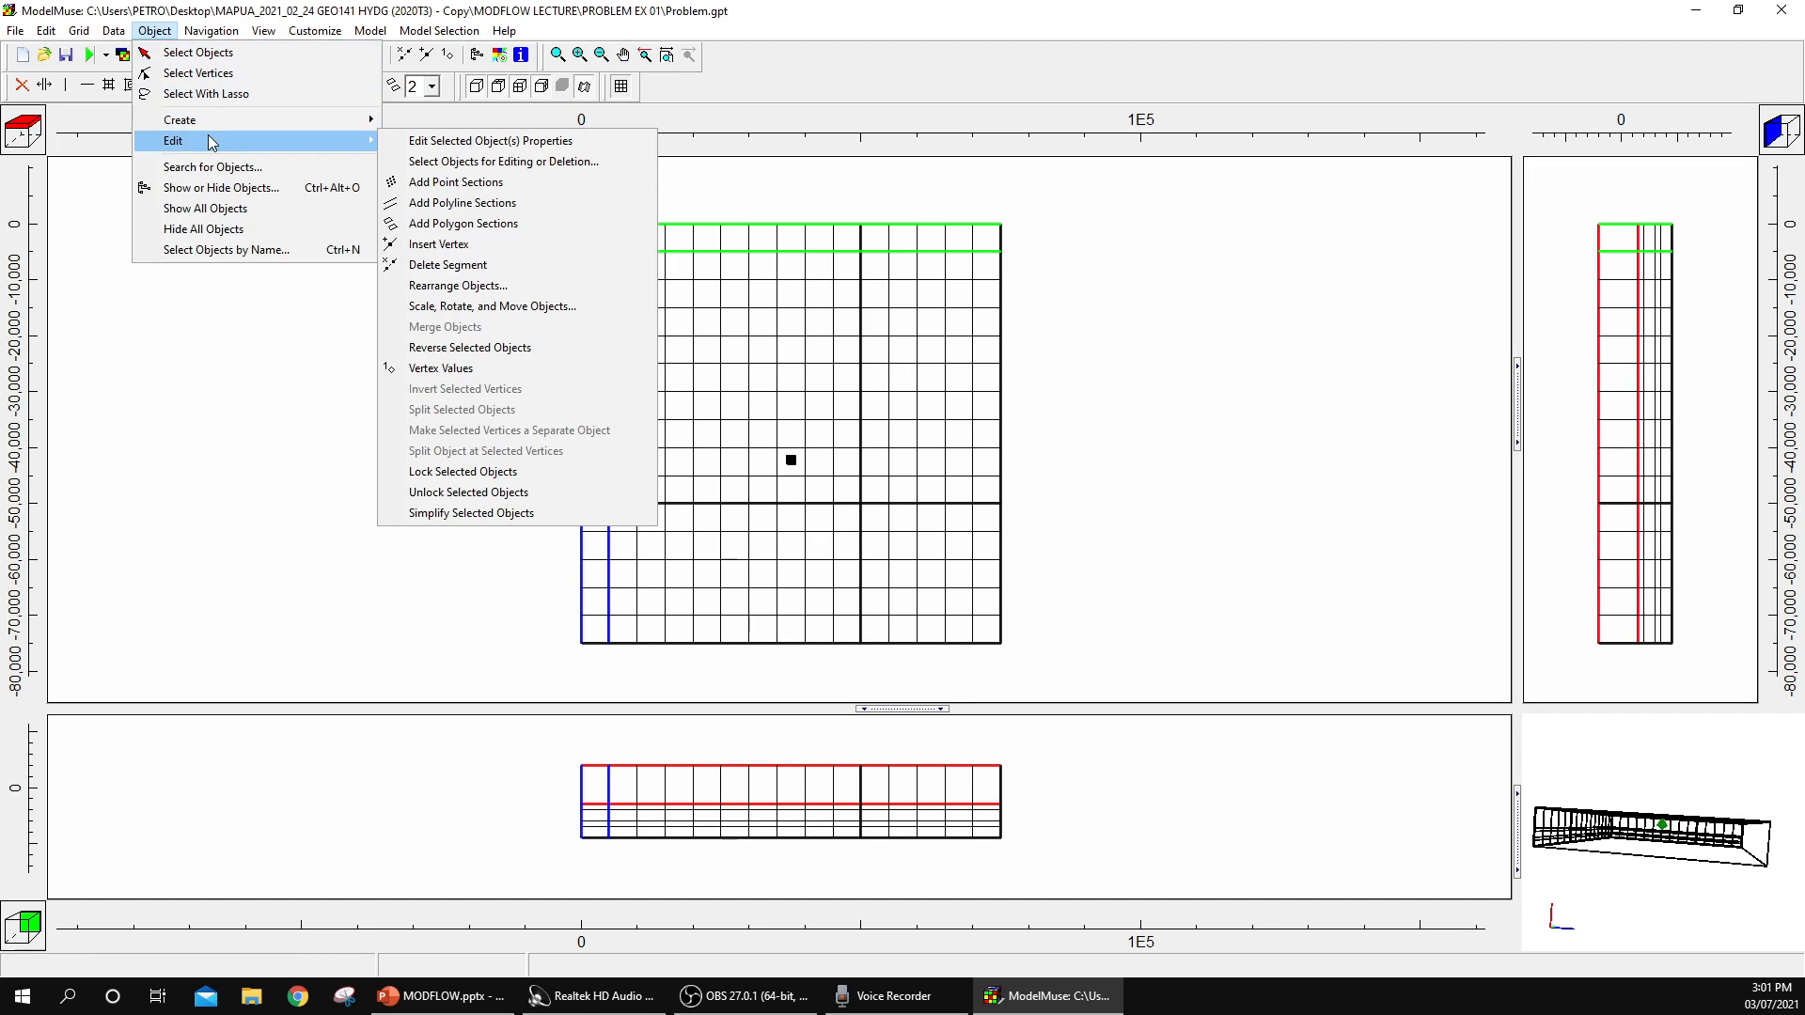
left_click(476, 191)
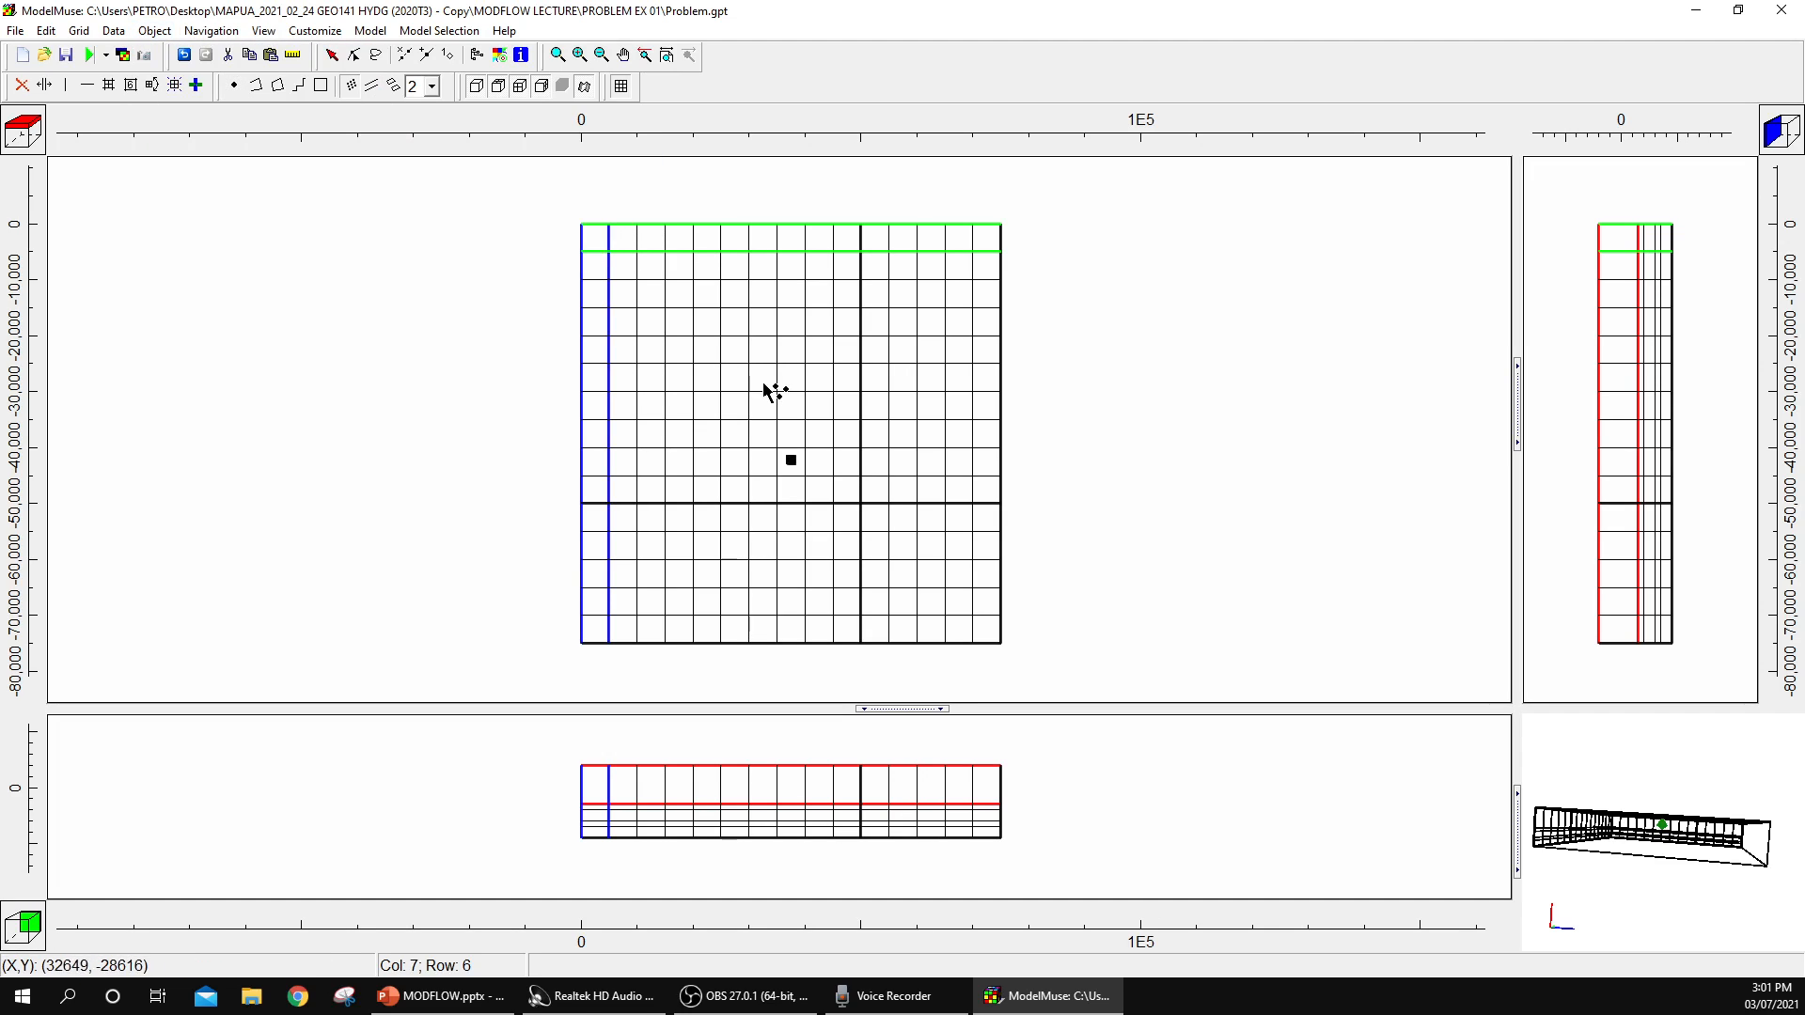
scroll(908, 485, "up", 2)
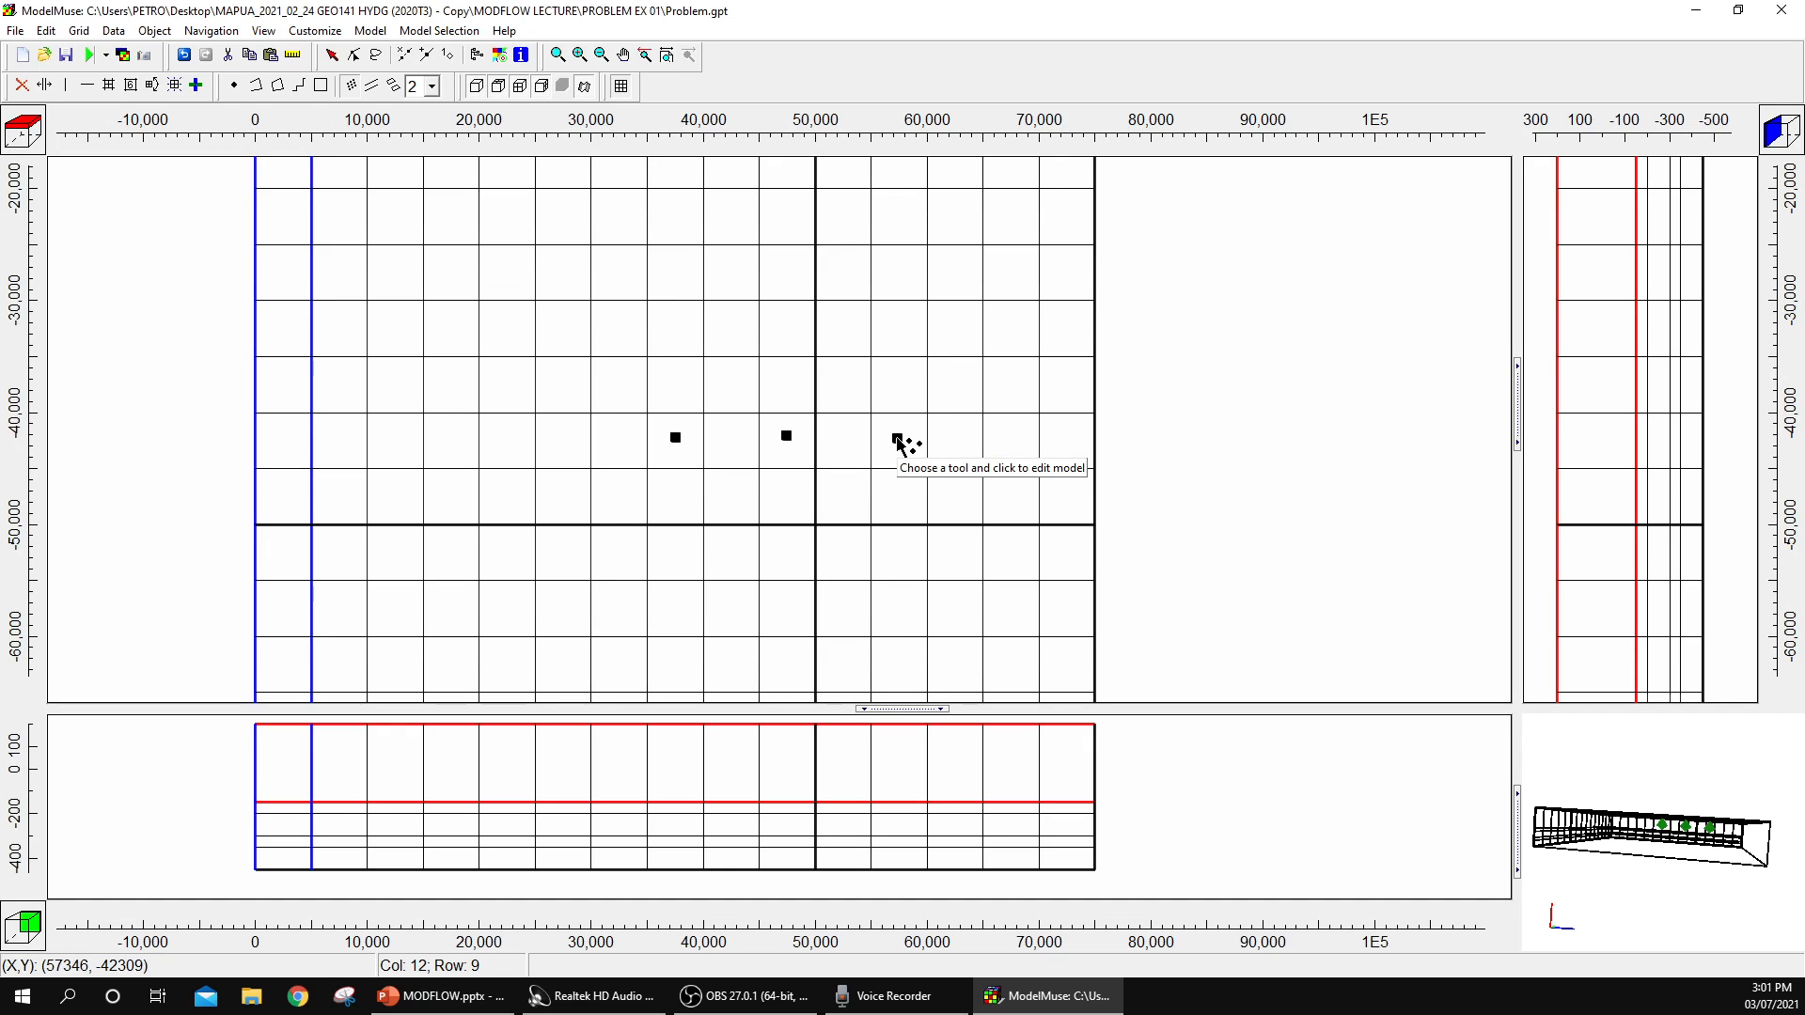
left_click(1013, 438)
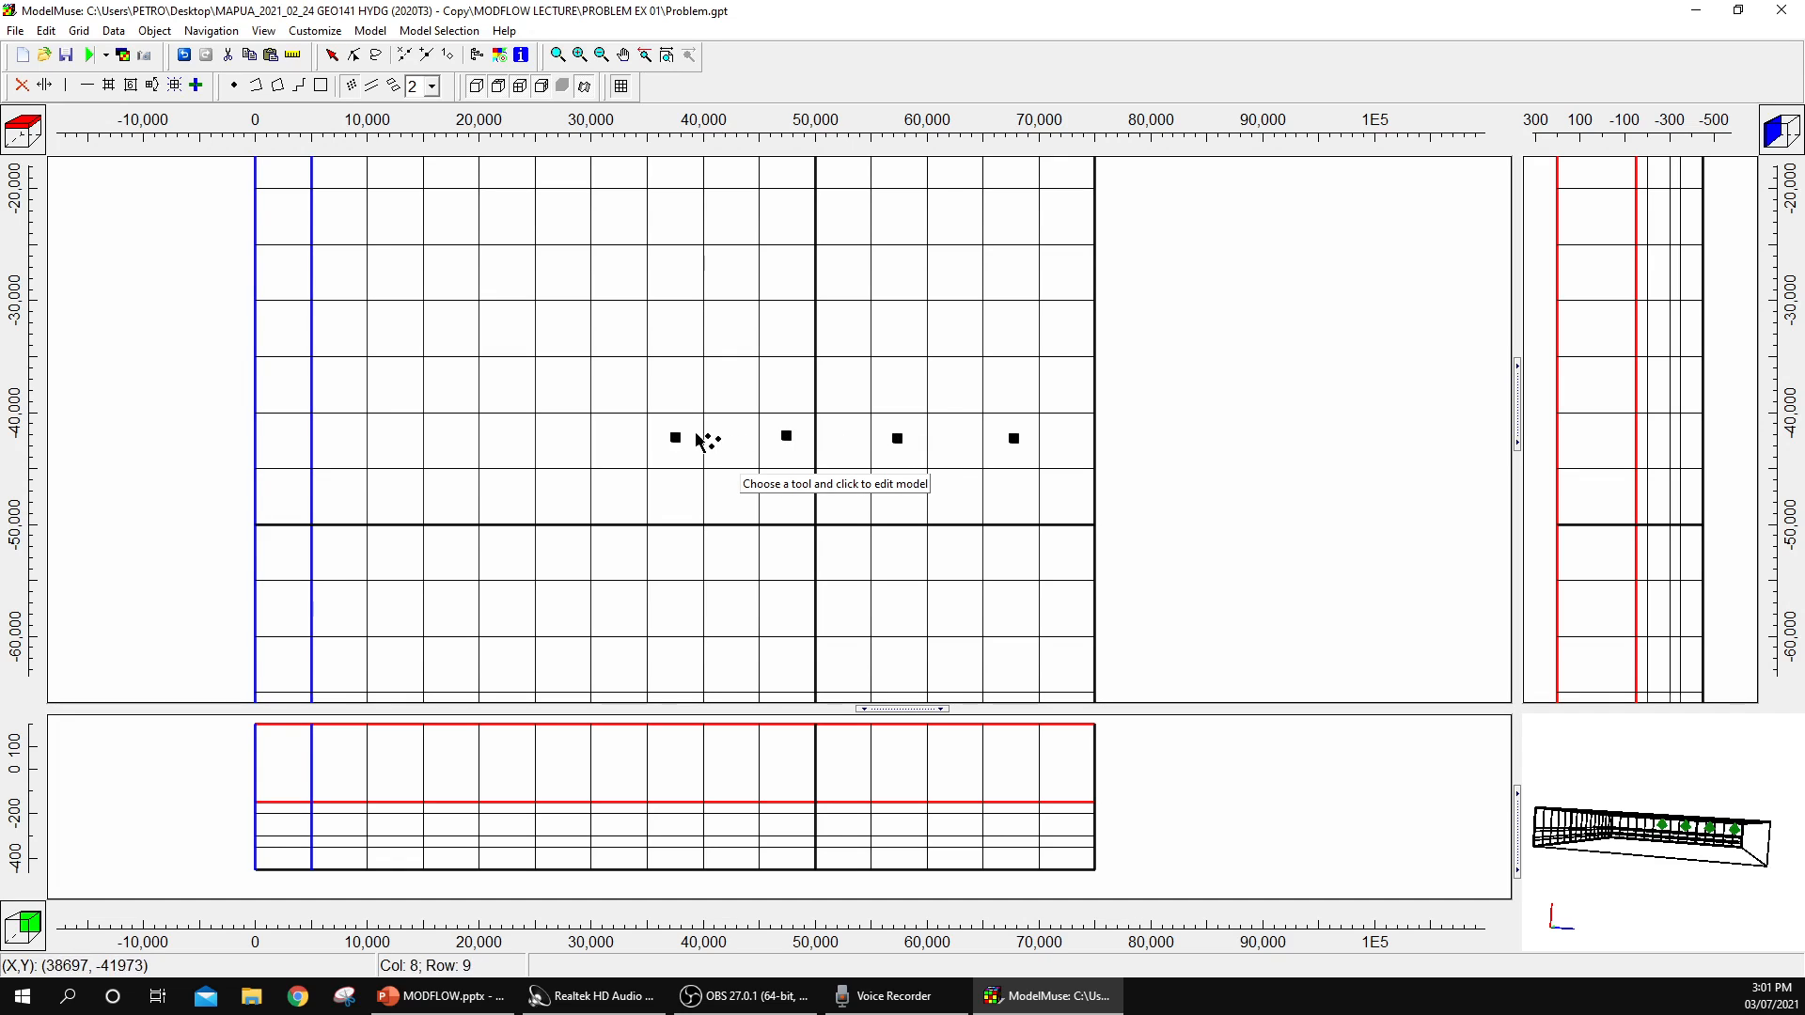
Step: Add four more well point sections in row 11, at columns 8, 10, 12 and 14
scroll(854, 467, "down", 2)
scroll(793, 545, "up", 2)
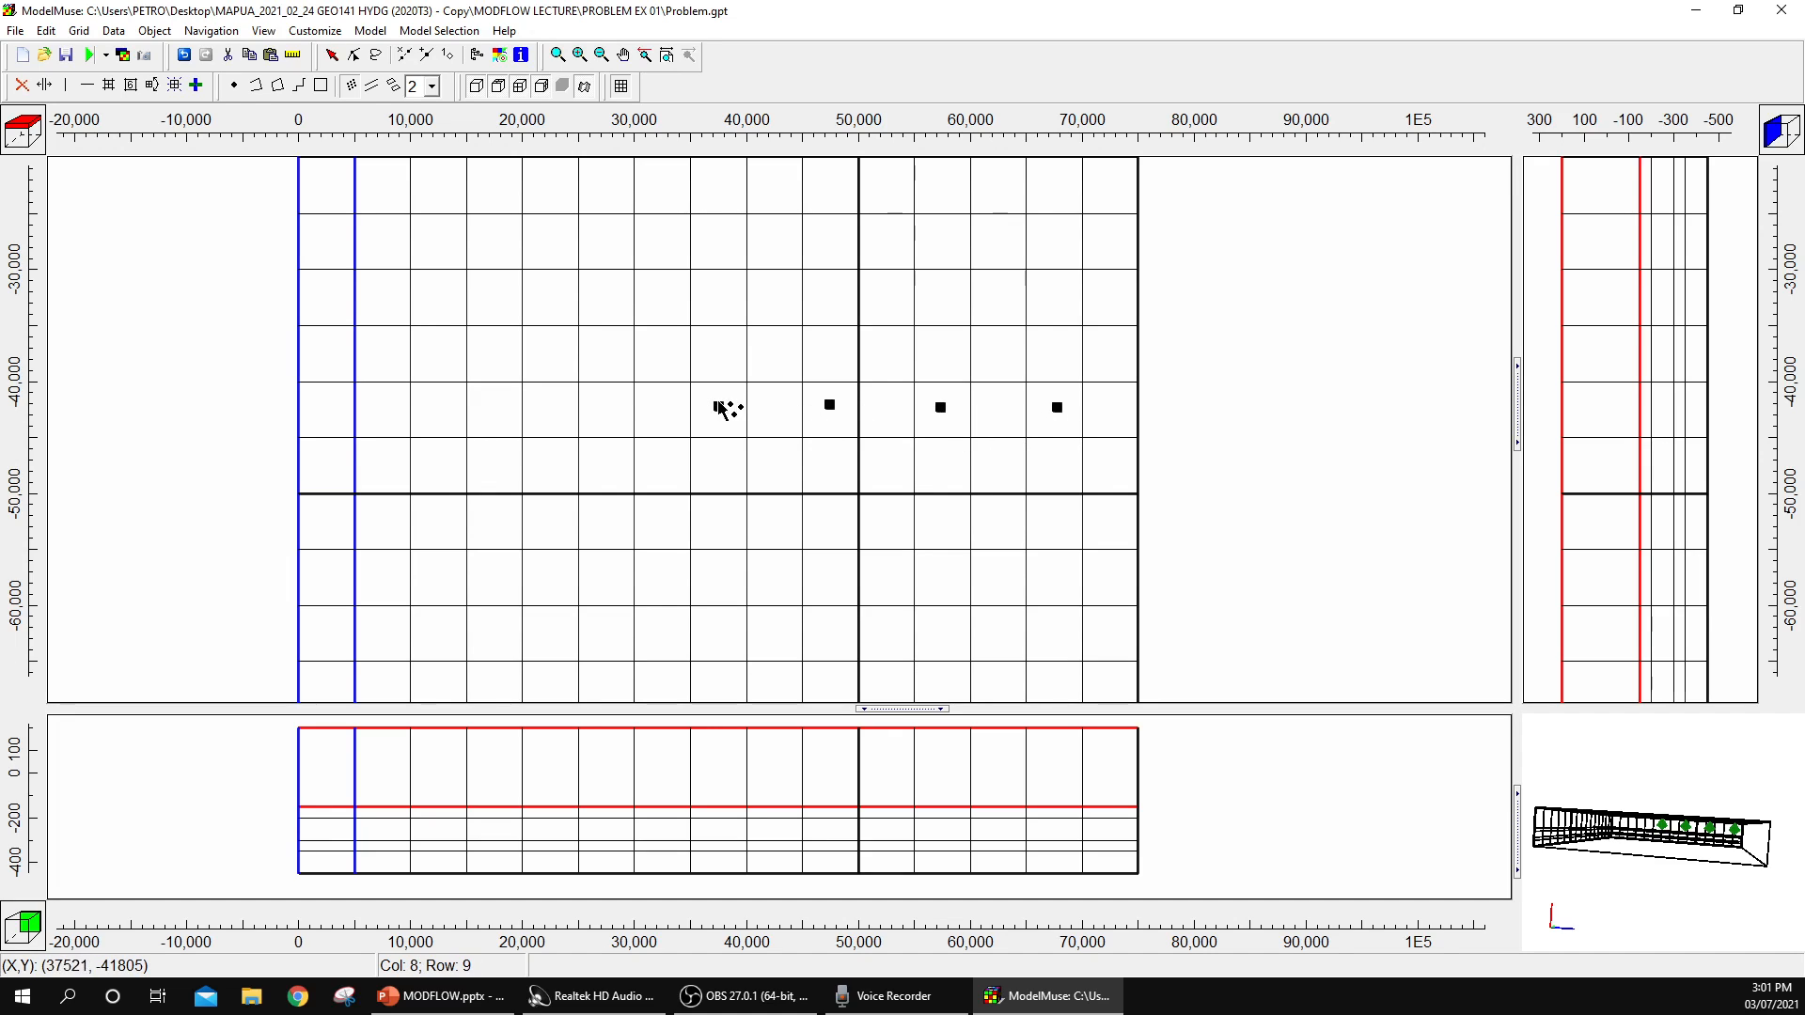
left_click(722, 518)
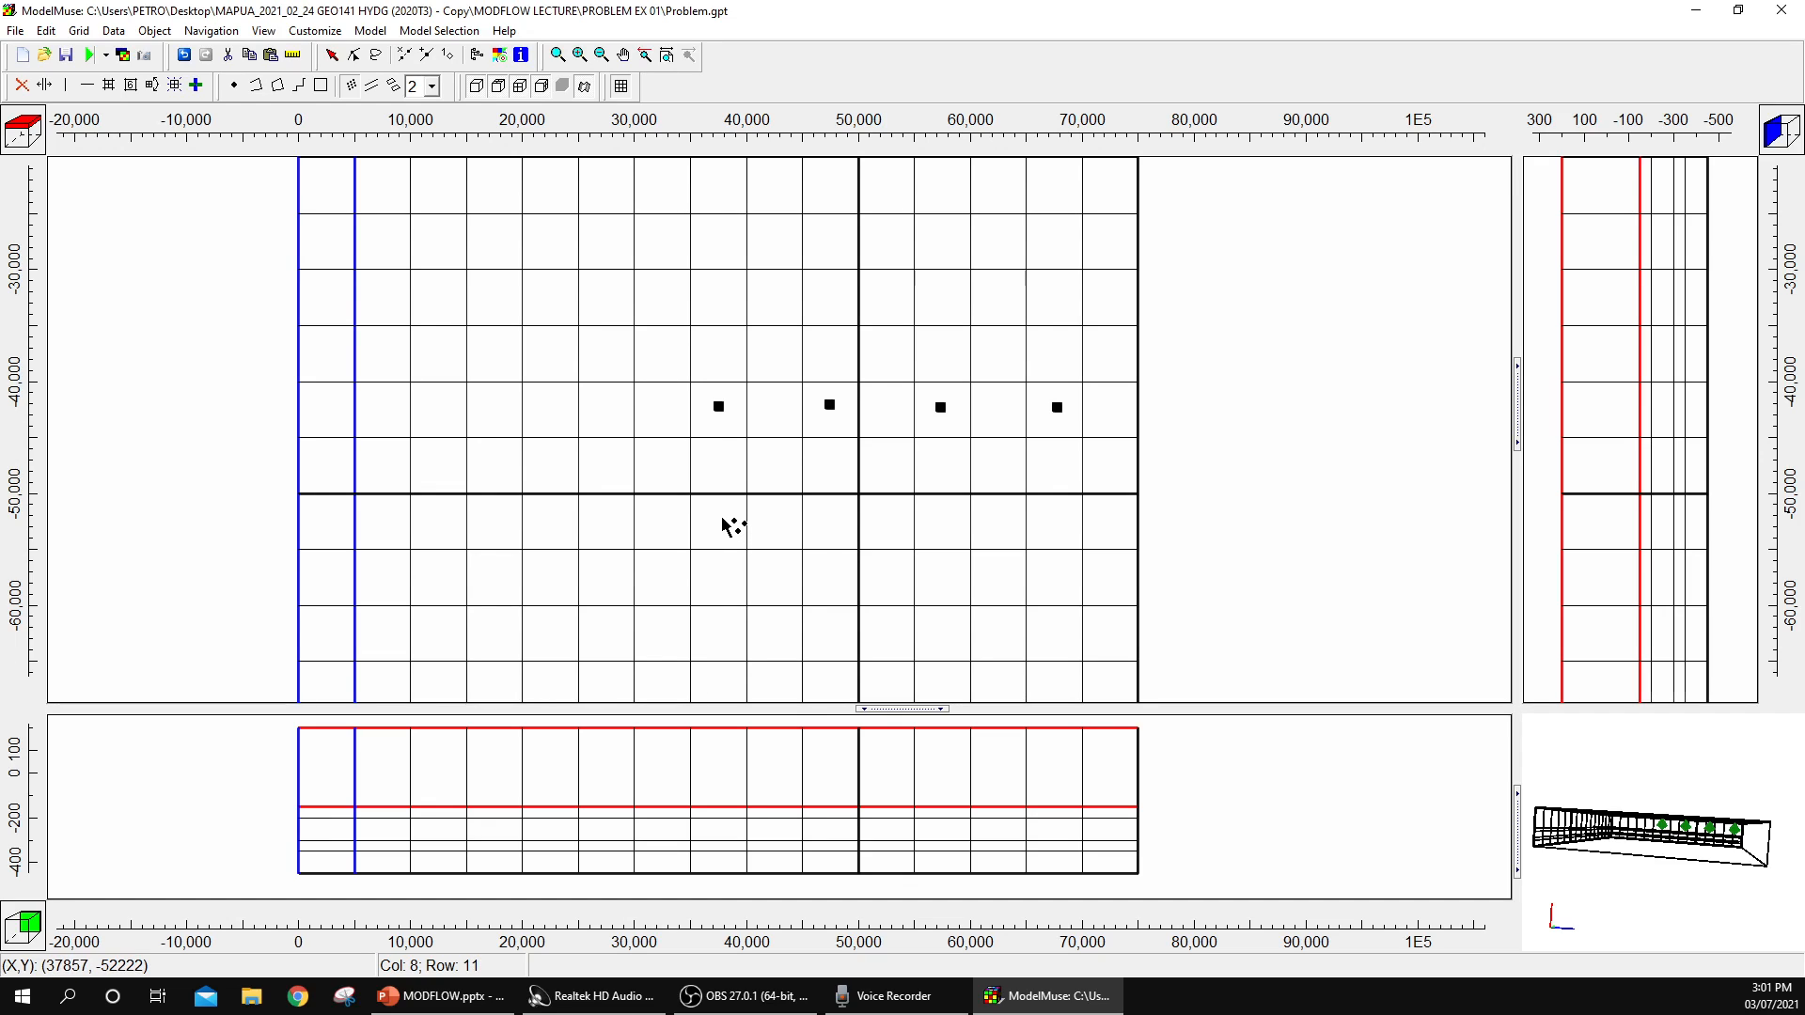
left_click(830, 519)
left_click(945, 525)
left_click(1058, 525)
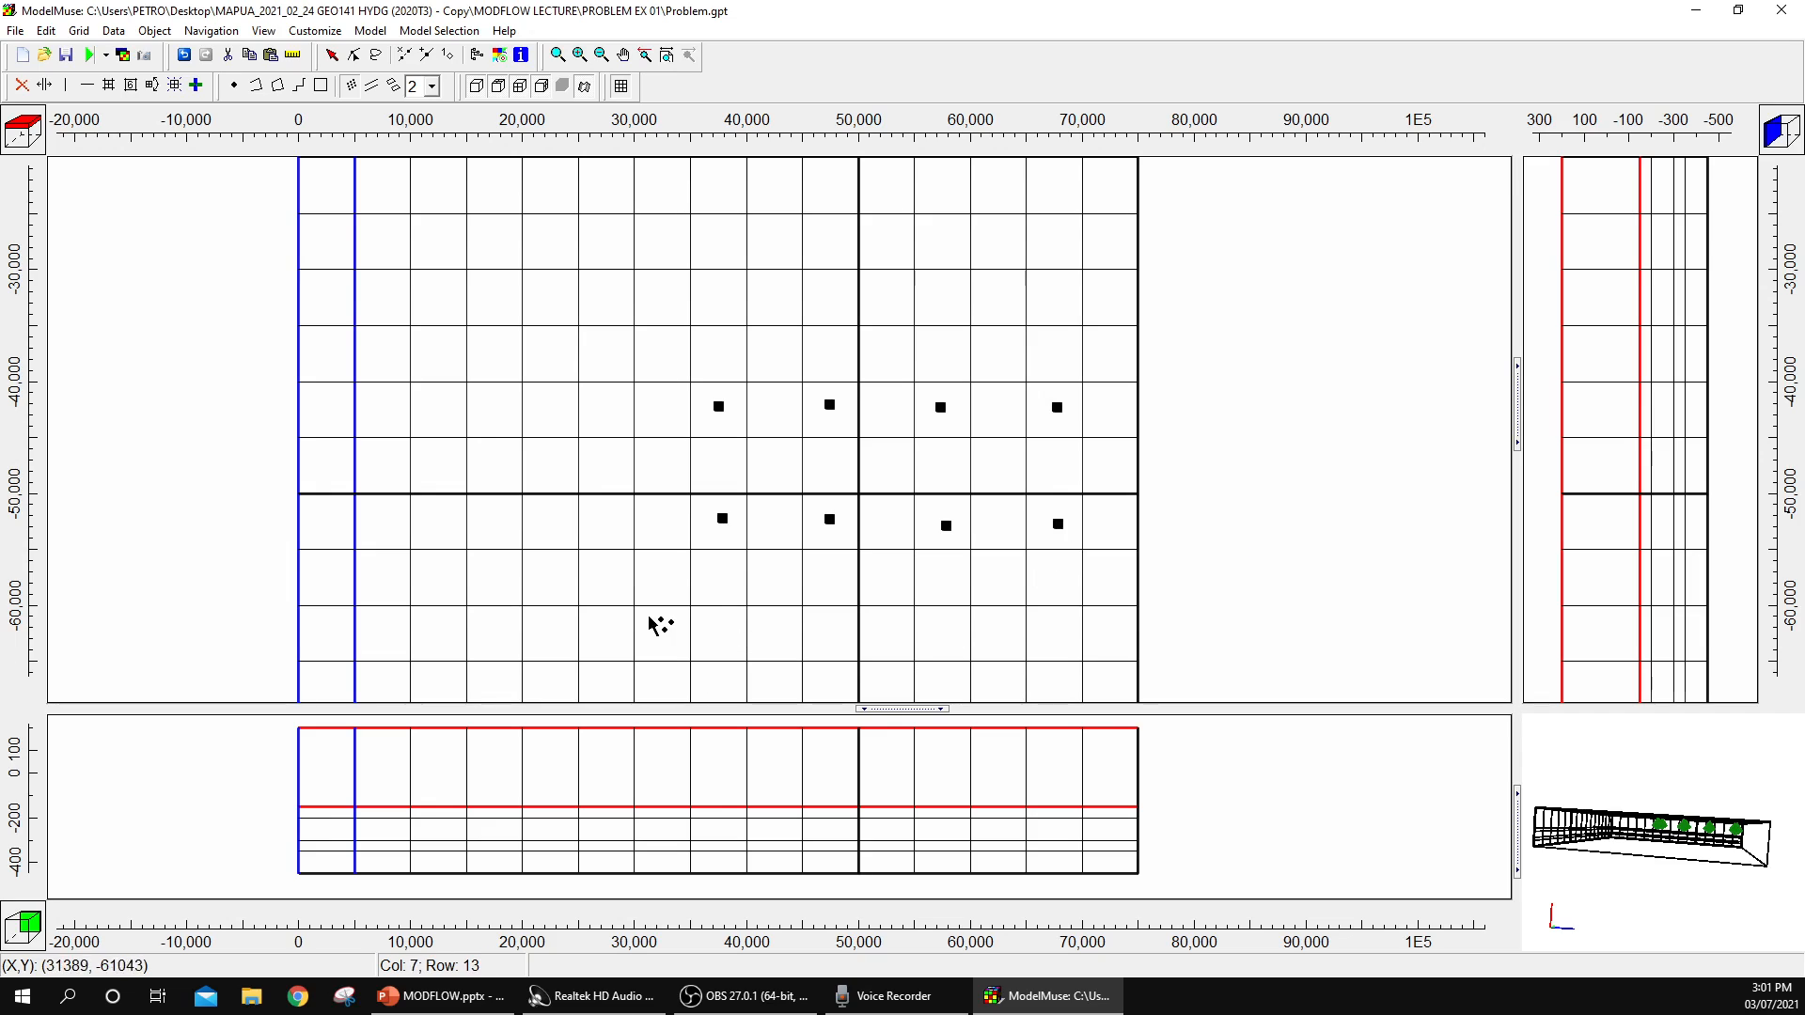
Step: Add four well point sections in row 13, at columns 8, 10, 12 and 14
left_click(720, 630)
left_click(831, 633)
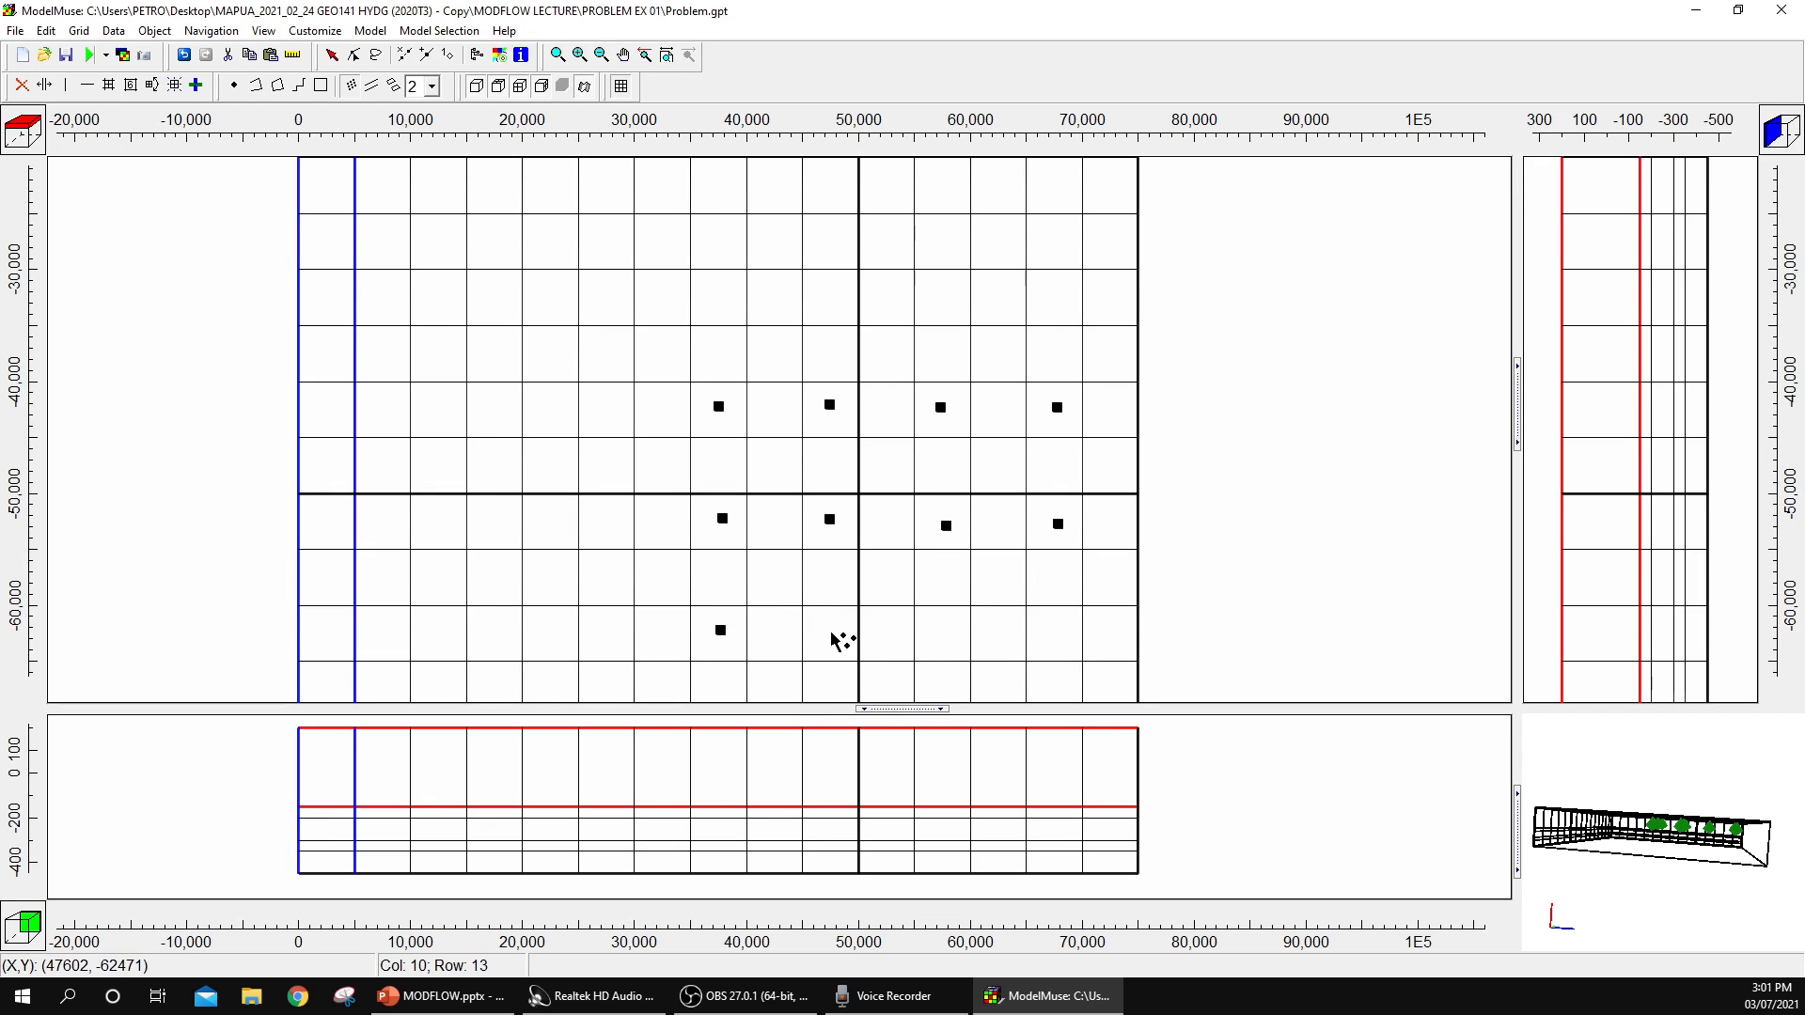
left_click(938, 631)
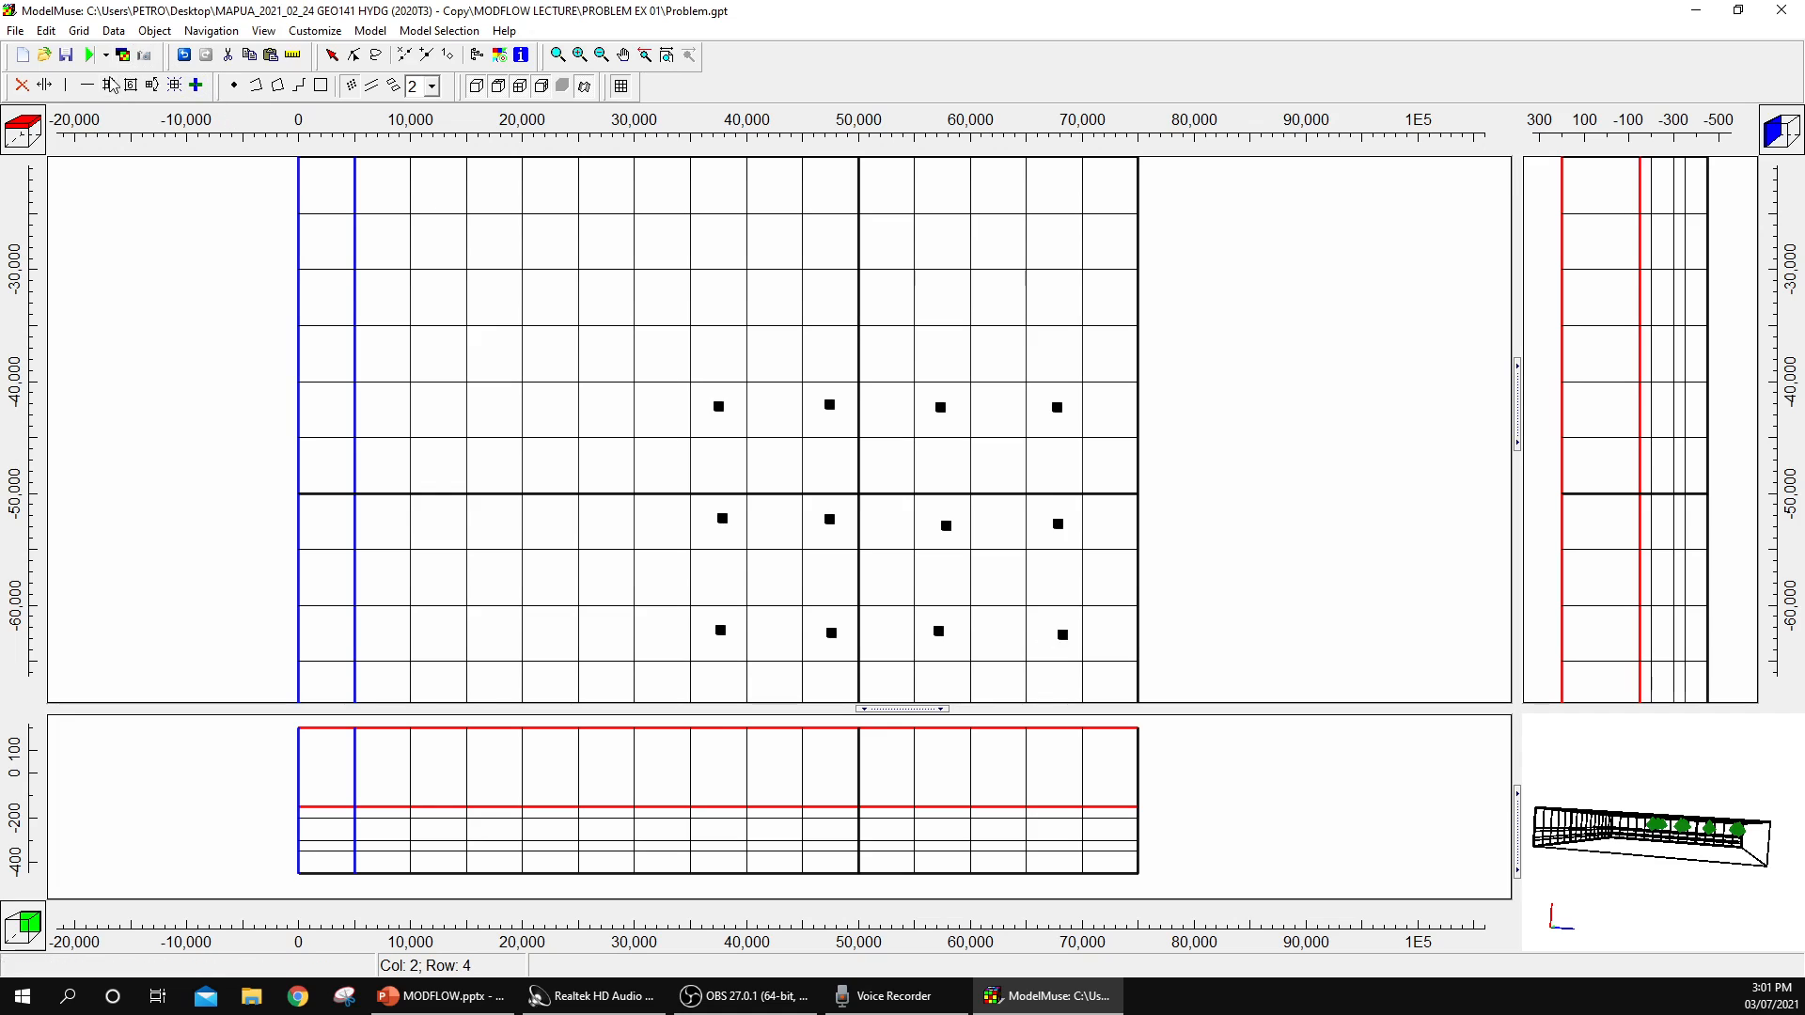
Step: Check the name, Z-coordinate formulas and WEL: Well package settings of the multi-point Well_1_layer1 object
scroll(793, 467, "down", 2)
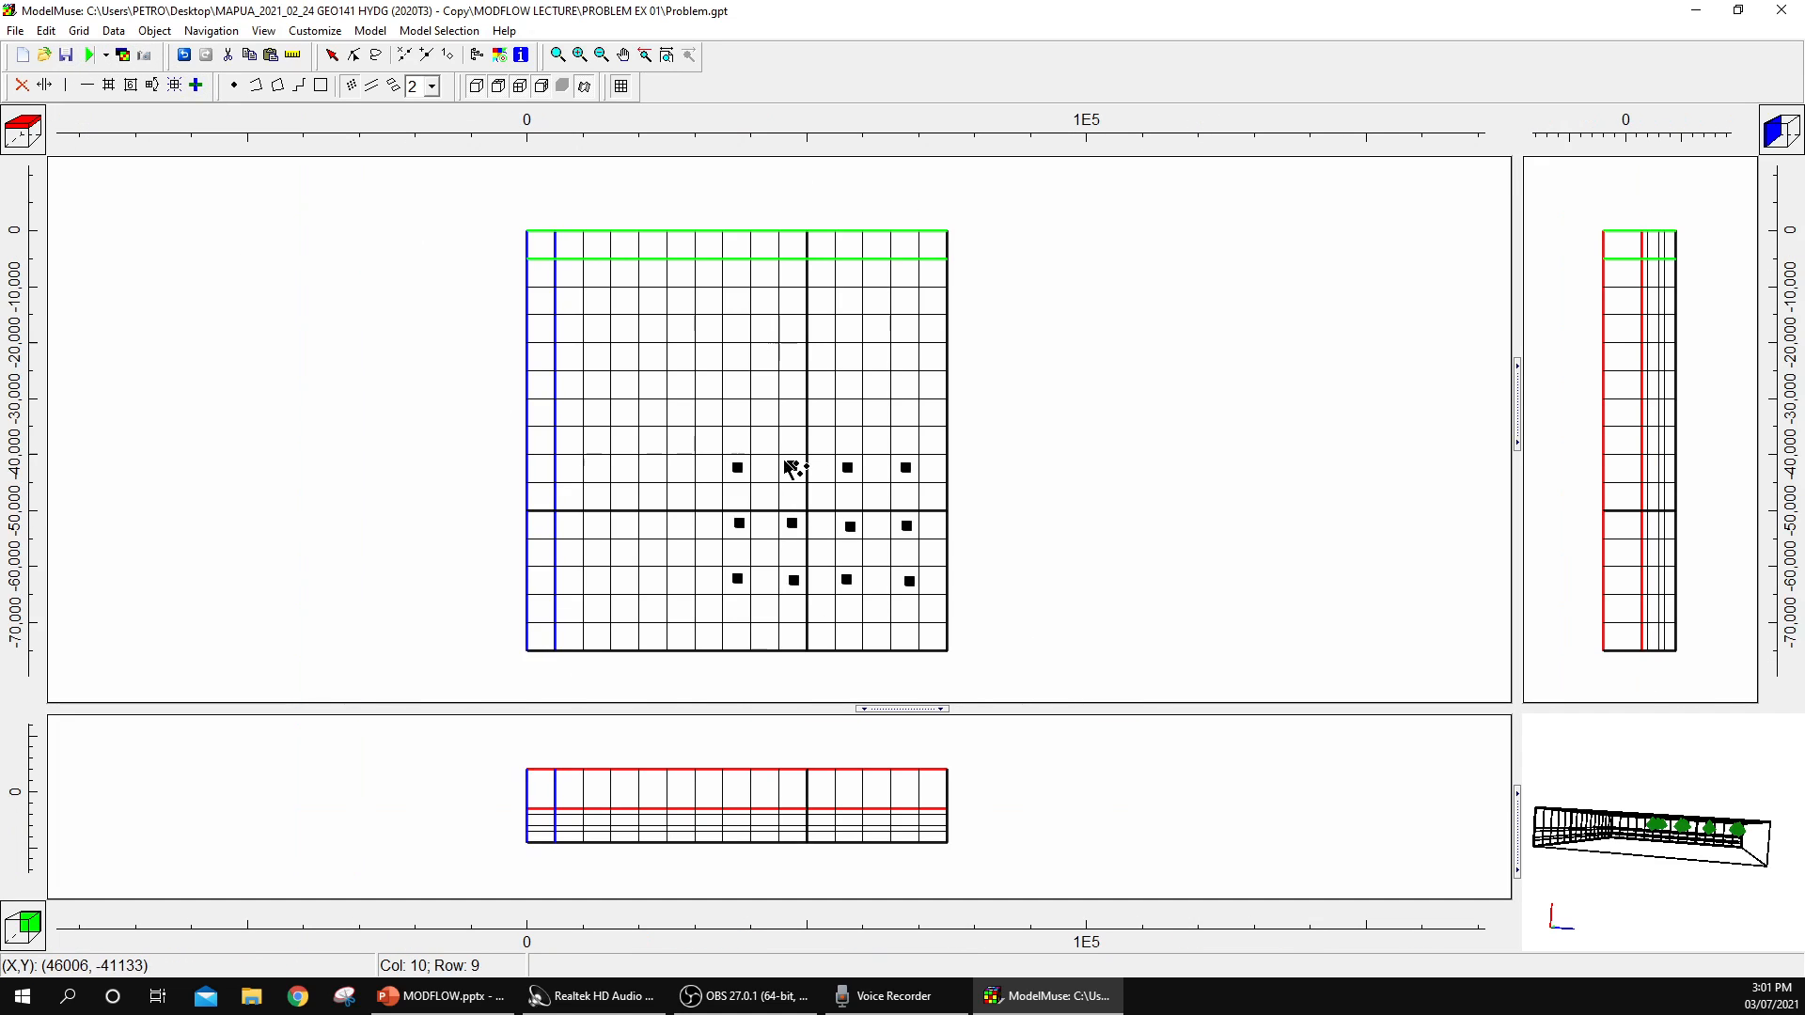
scroll(799, 471, "up", 2)
scroll(779, 473, "down", 2)
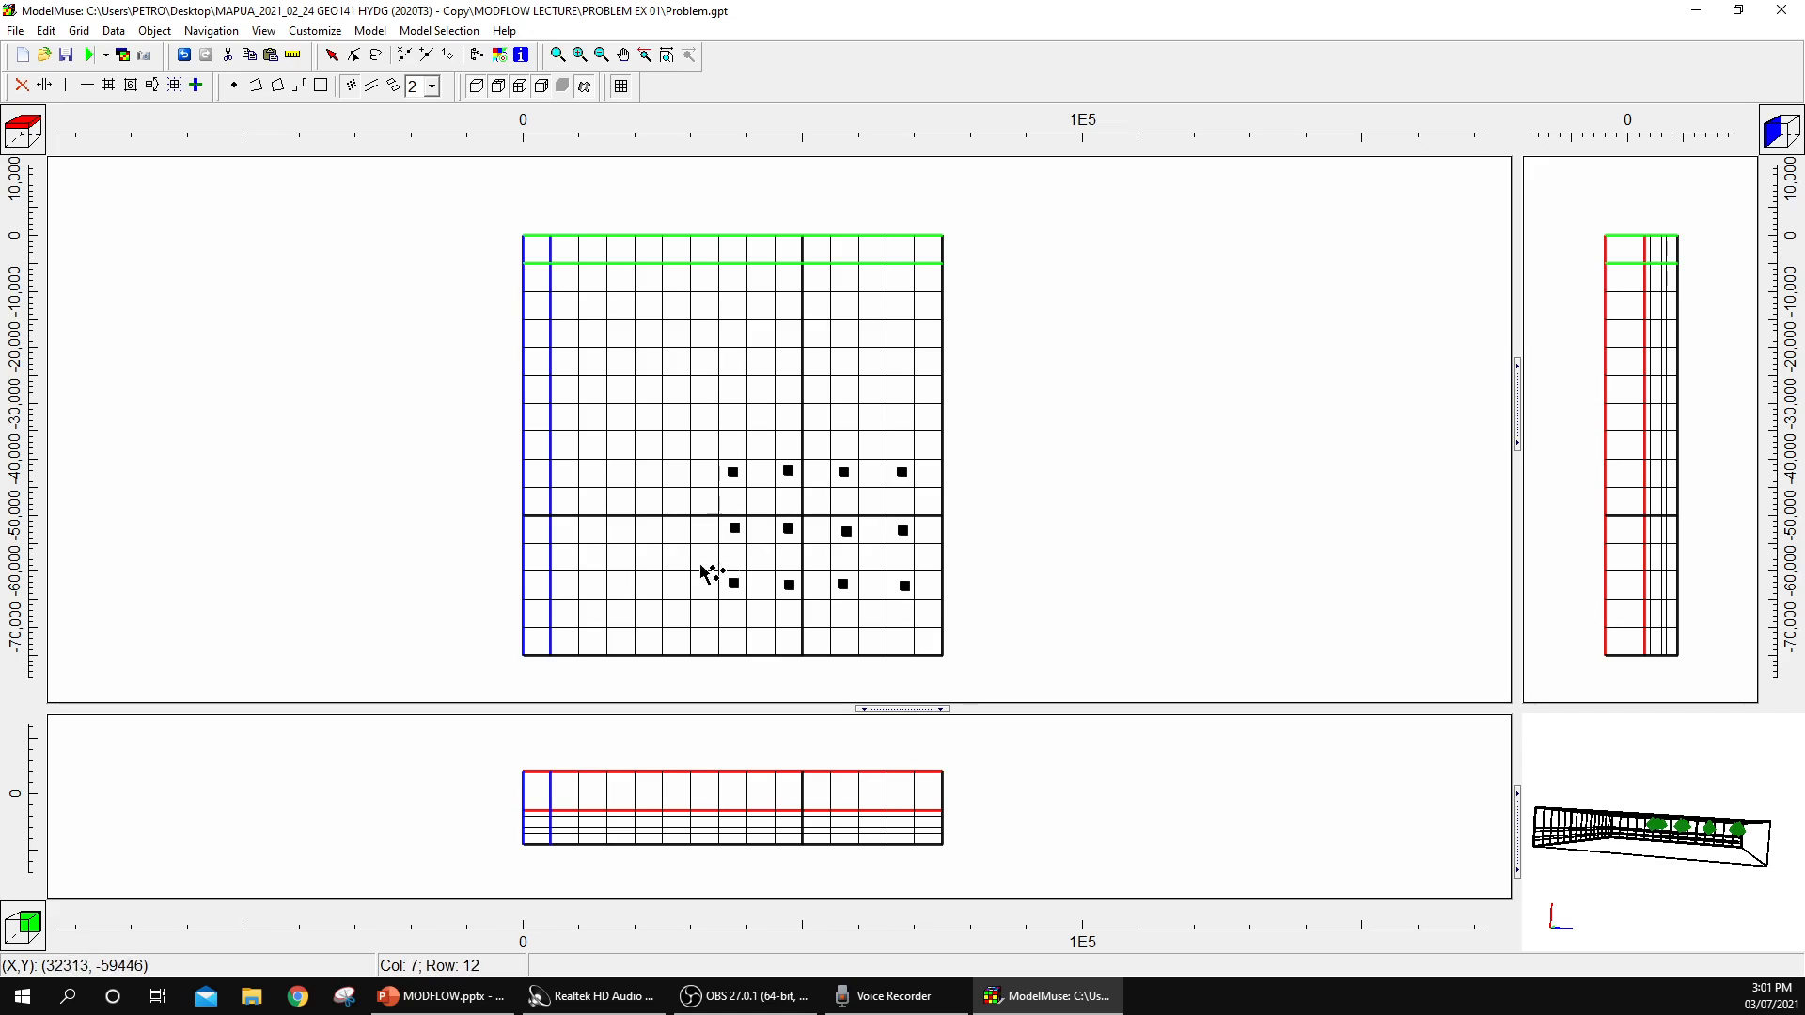
left_click(332, 54)
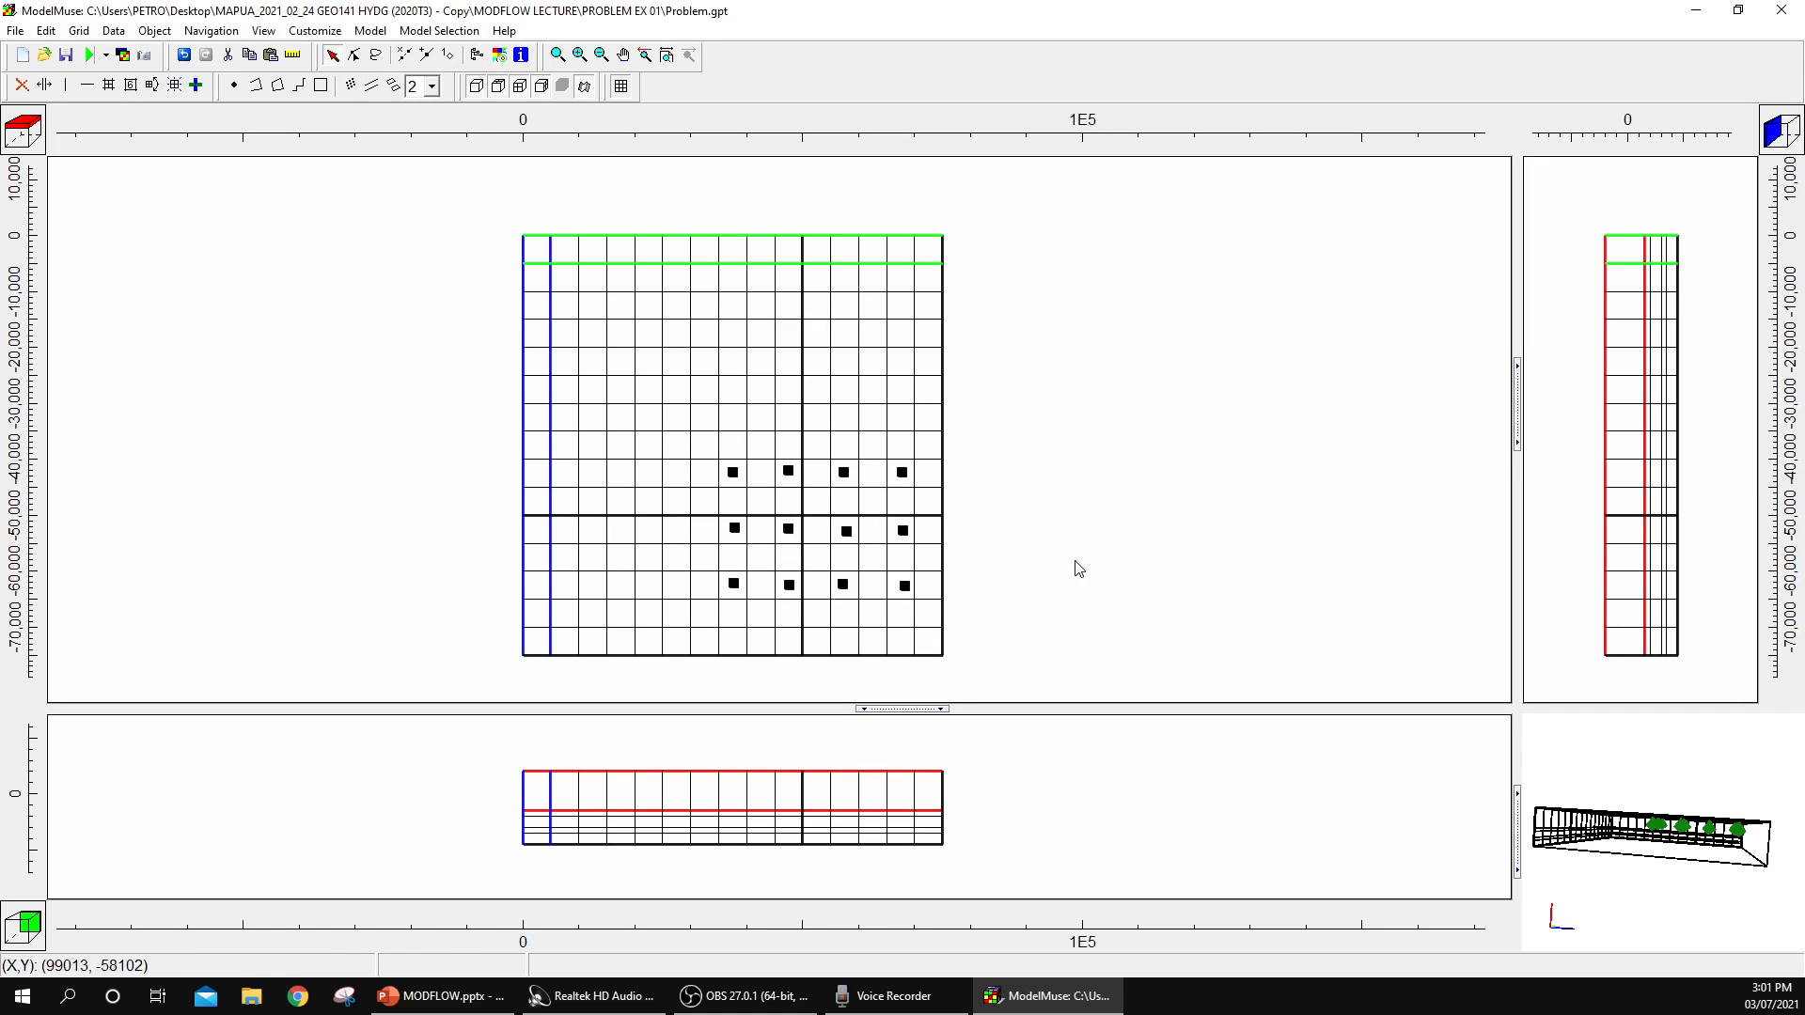
left_click(798, 477)
double_click(789, 473)
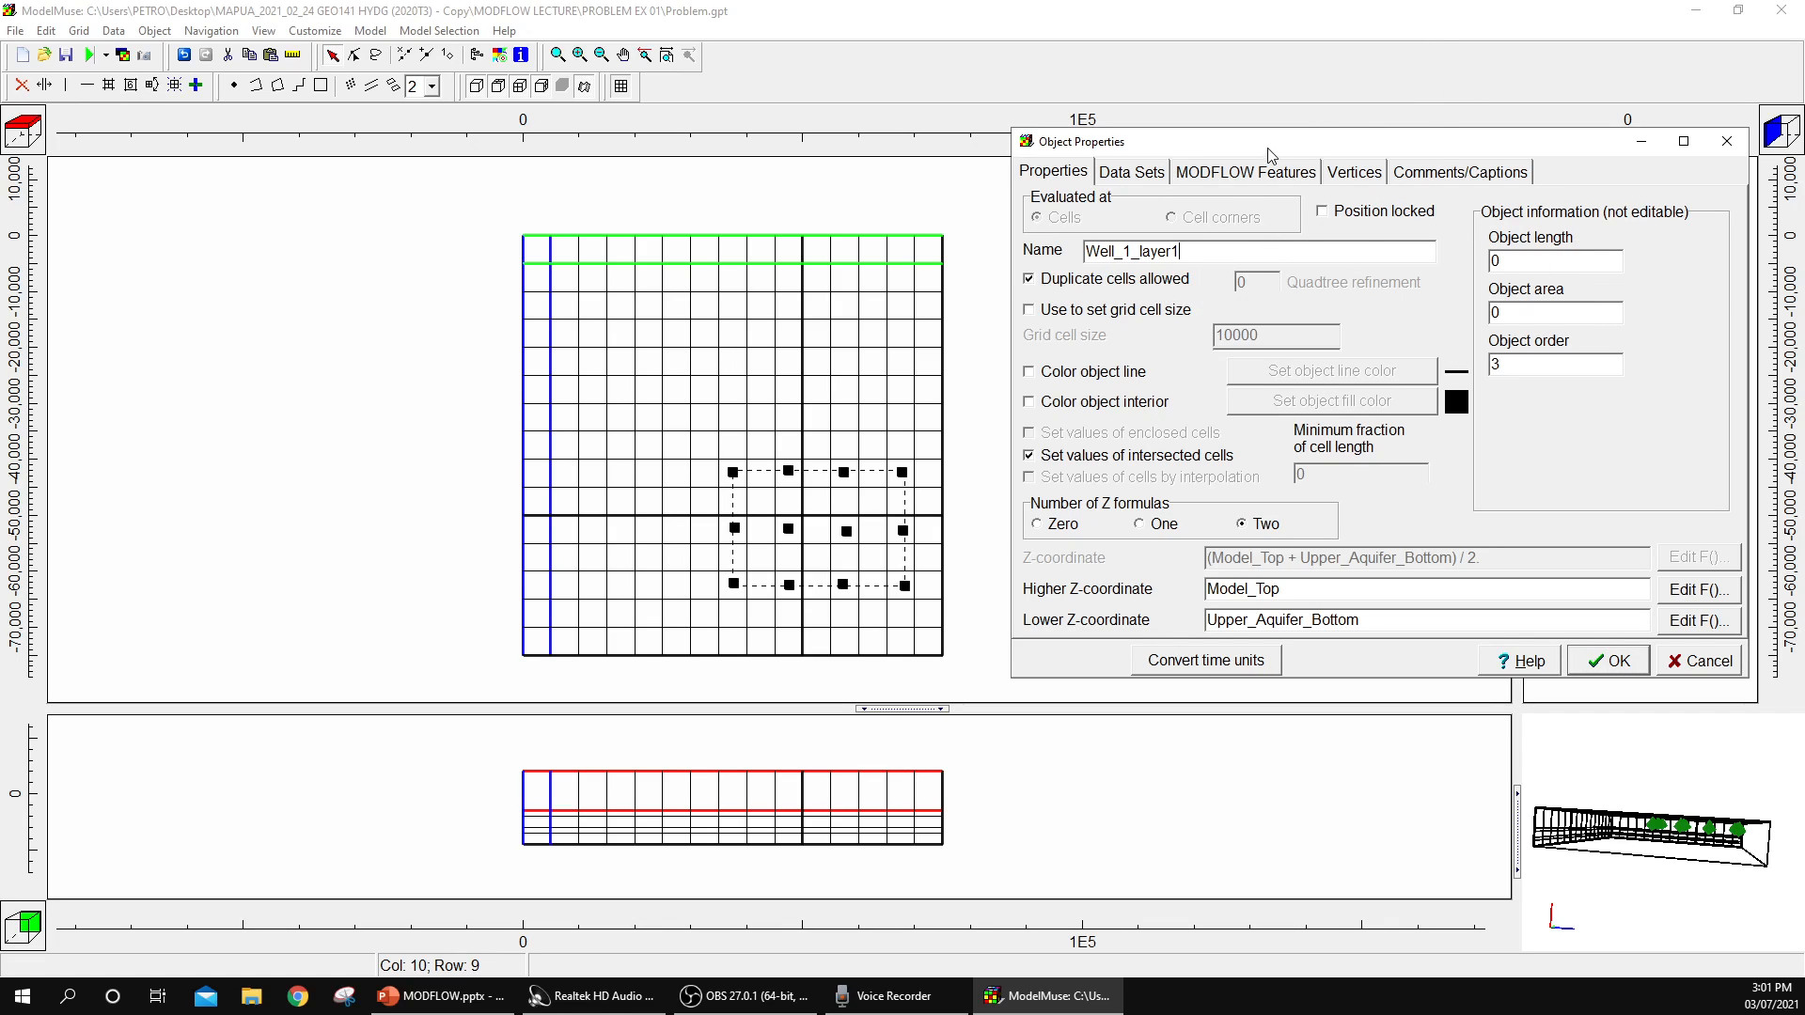
left_click(1256, 173)
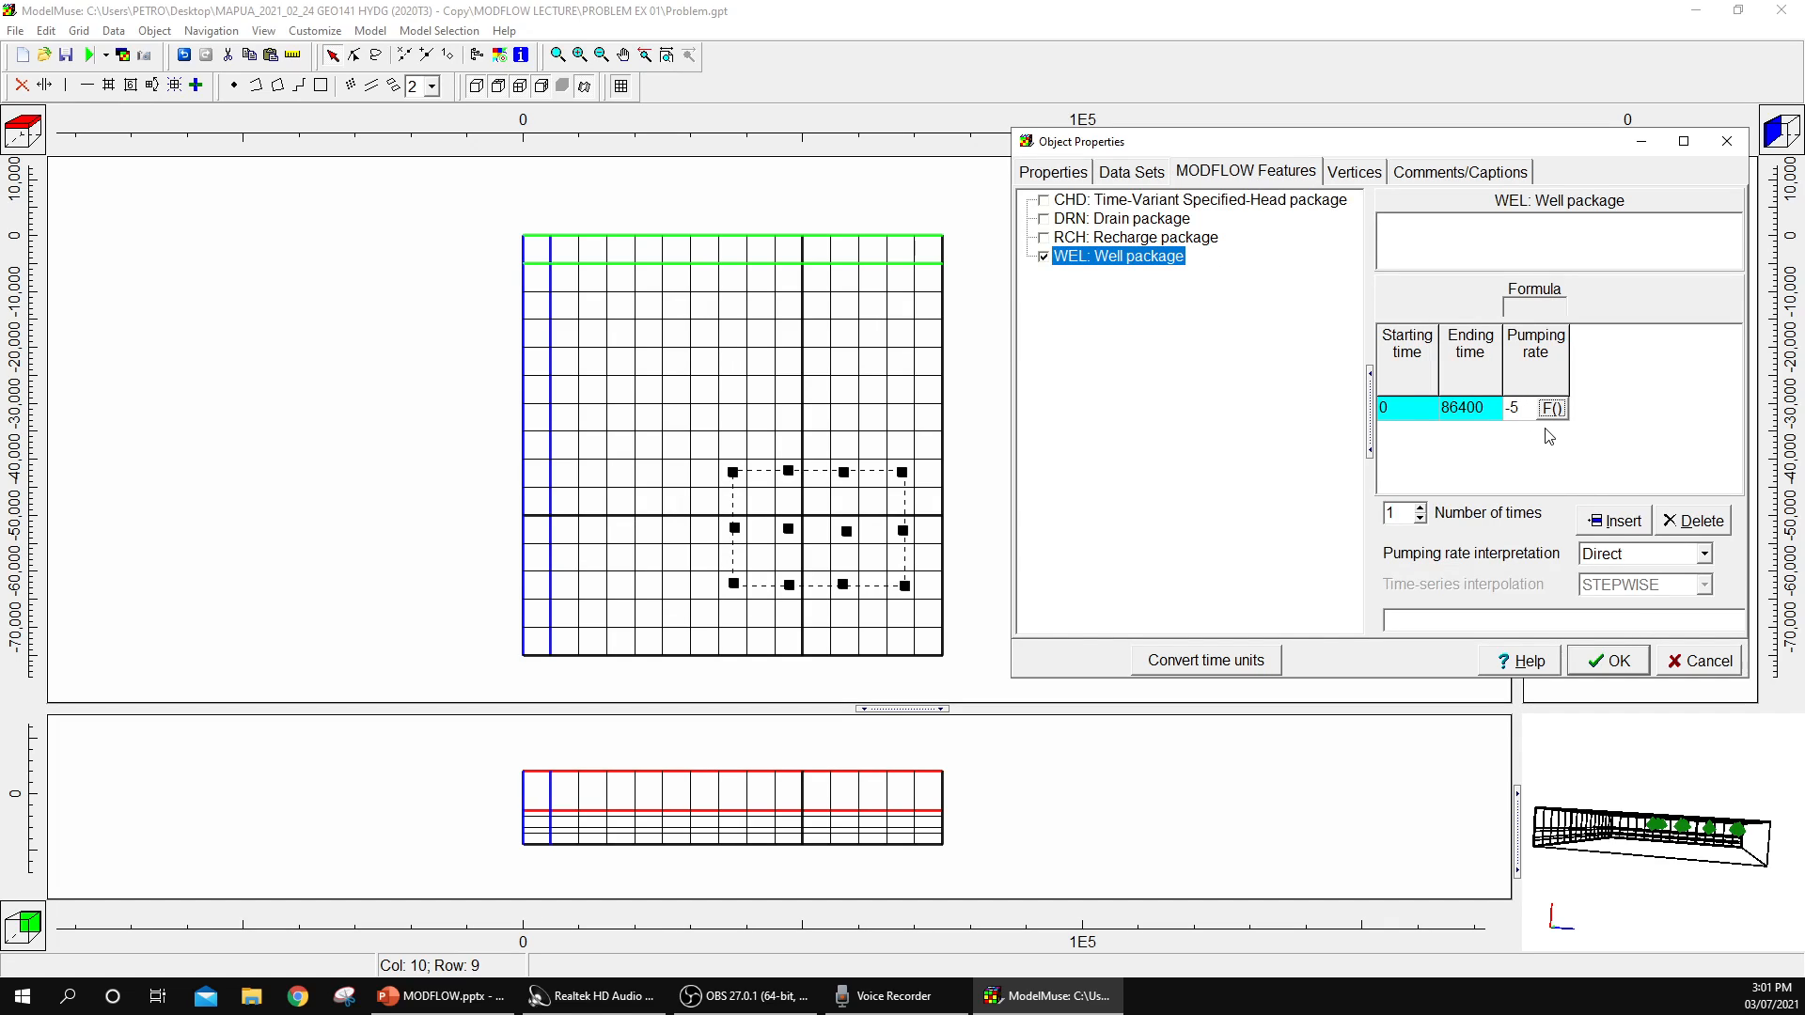
left_click(1613, 662)
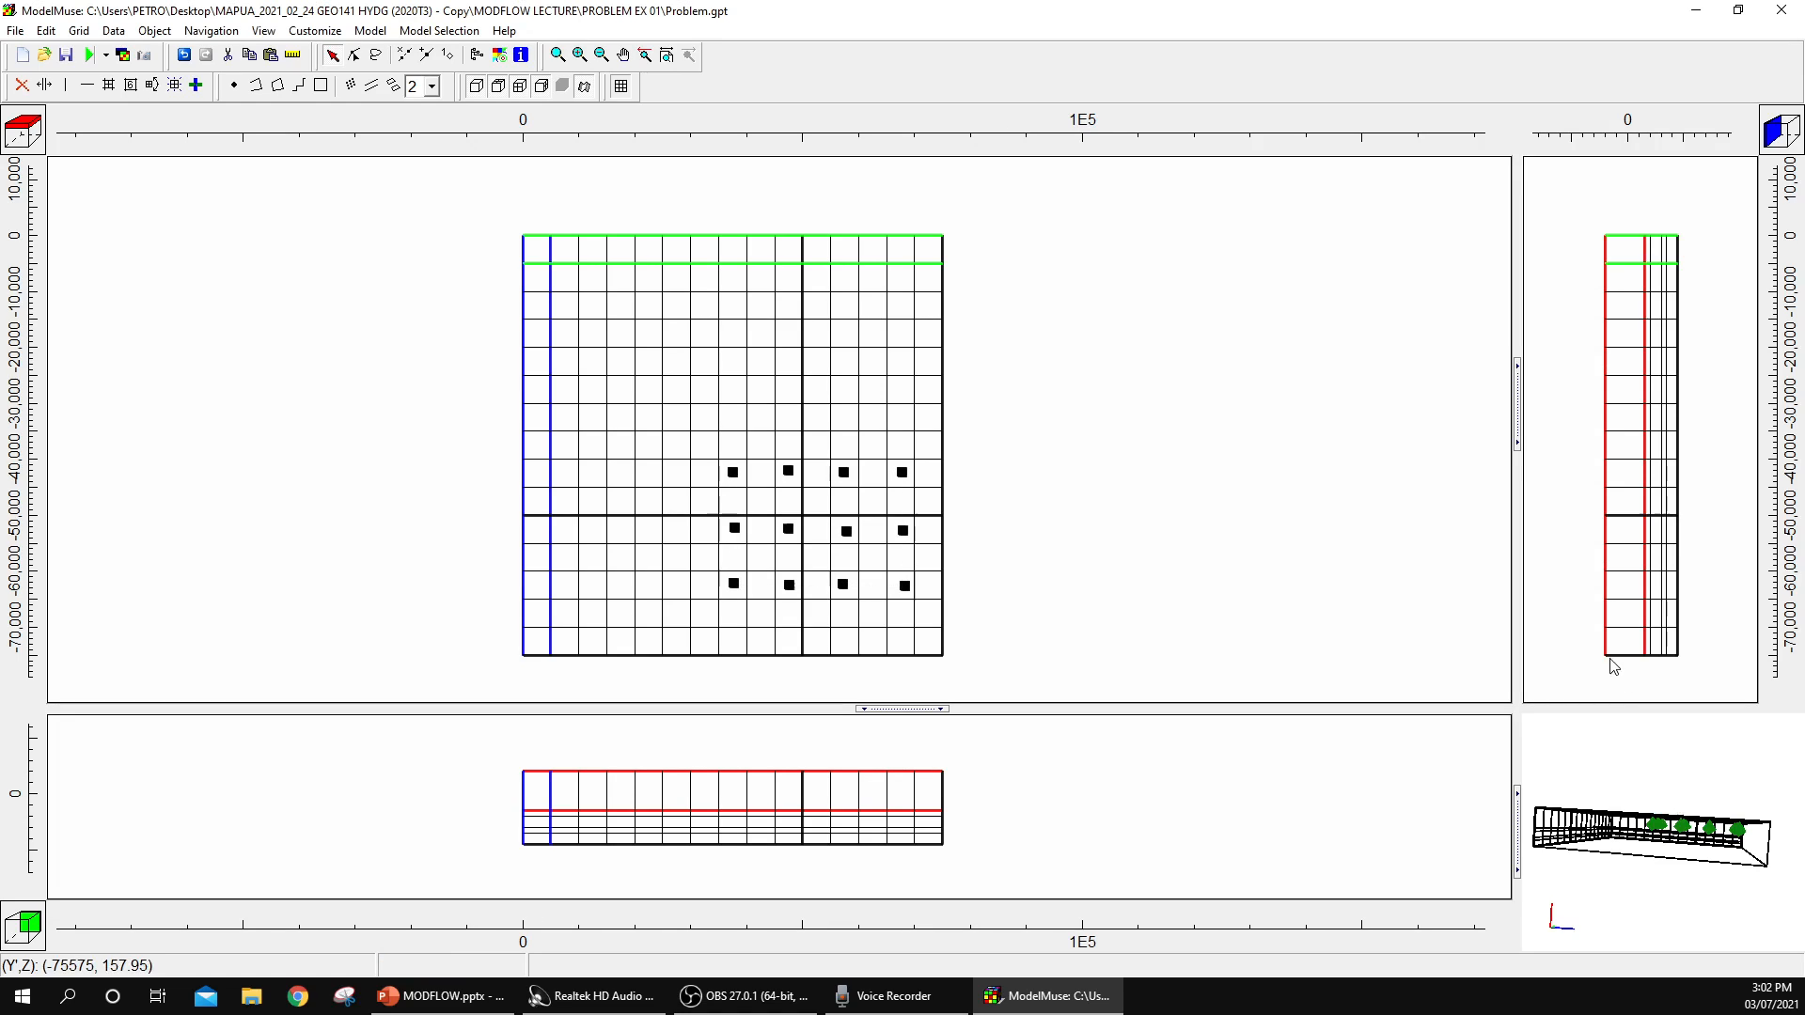
Step: Step through the model layers and make layer 2 the selected layer
scroll(724, 521, "up", 2)
scroll(235, 179, "down", 2)
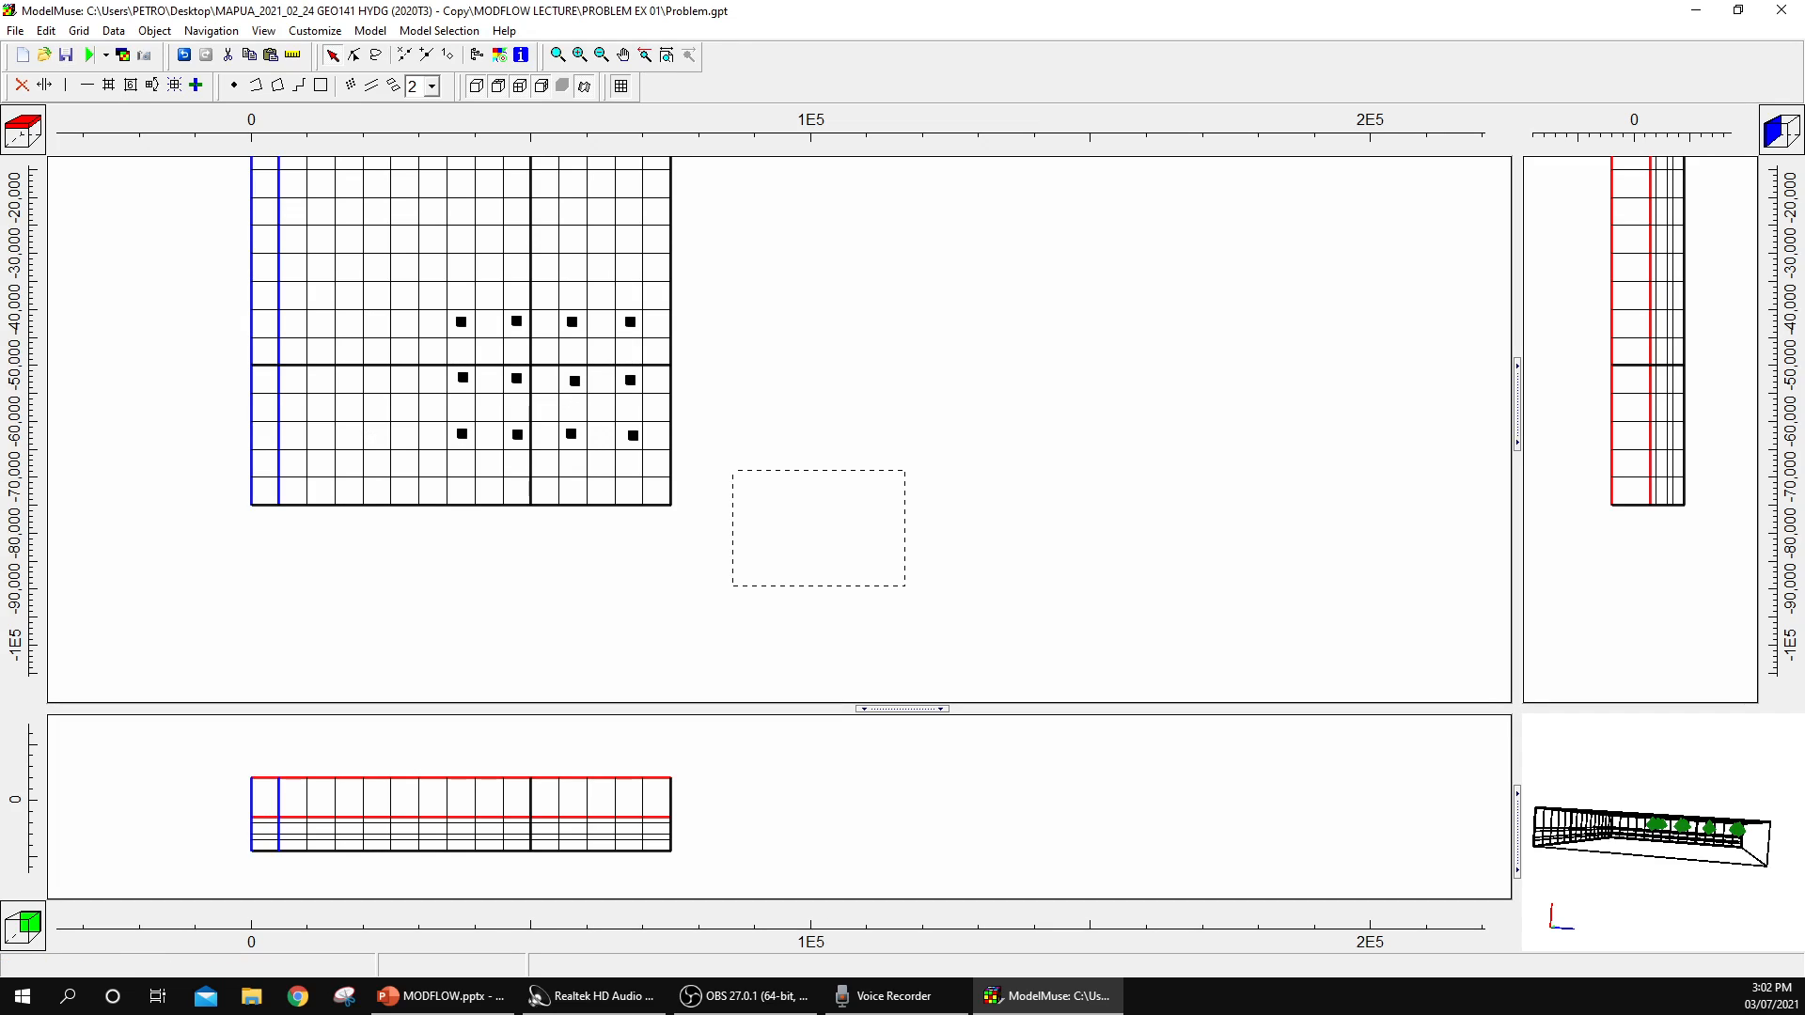
key("alt+Tab")
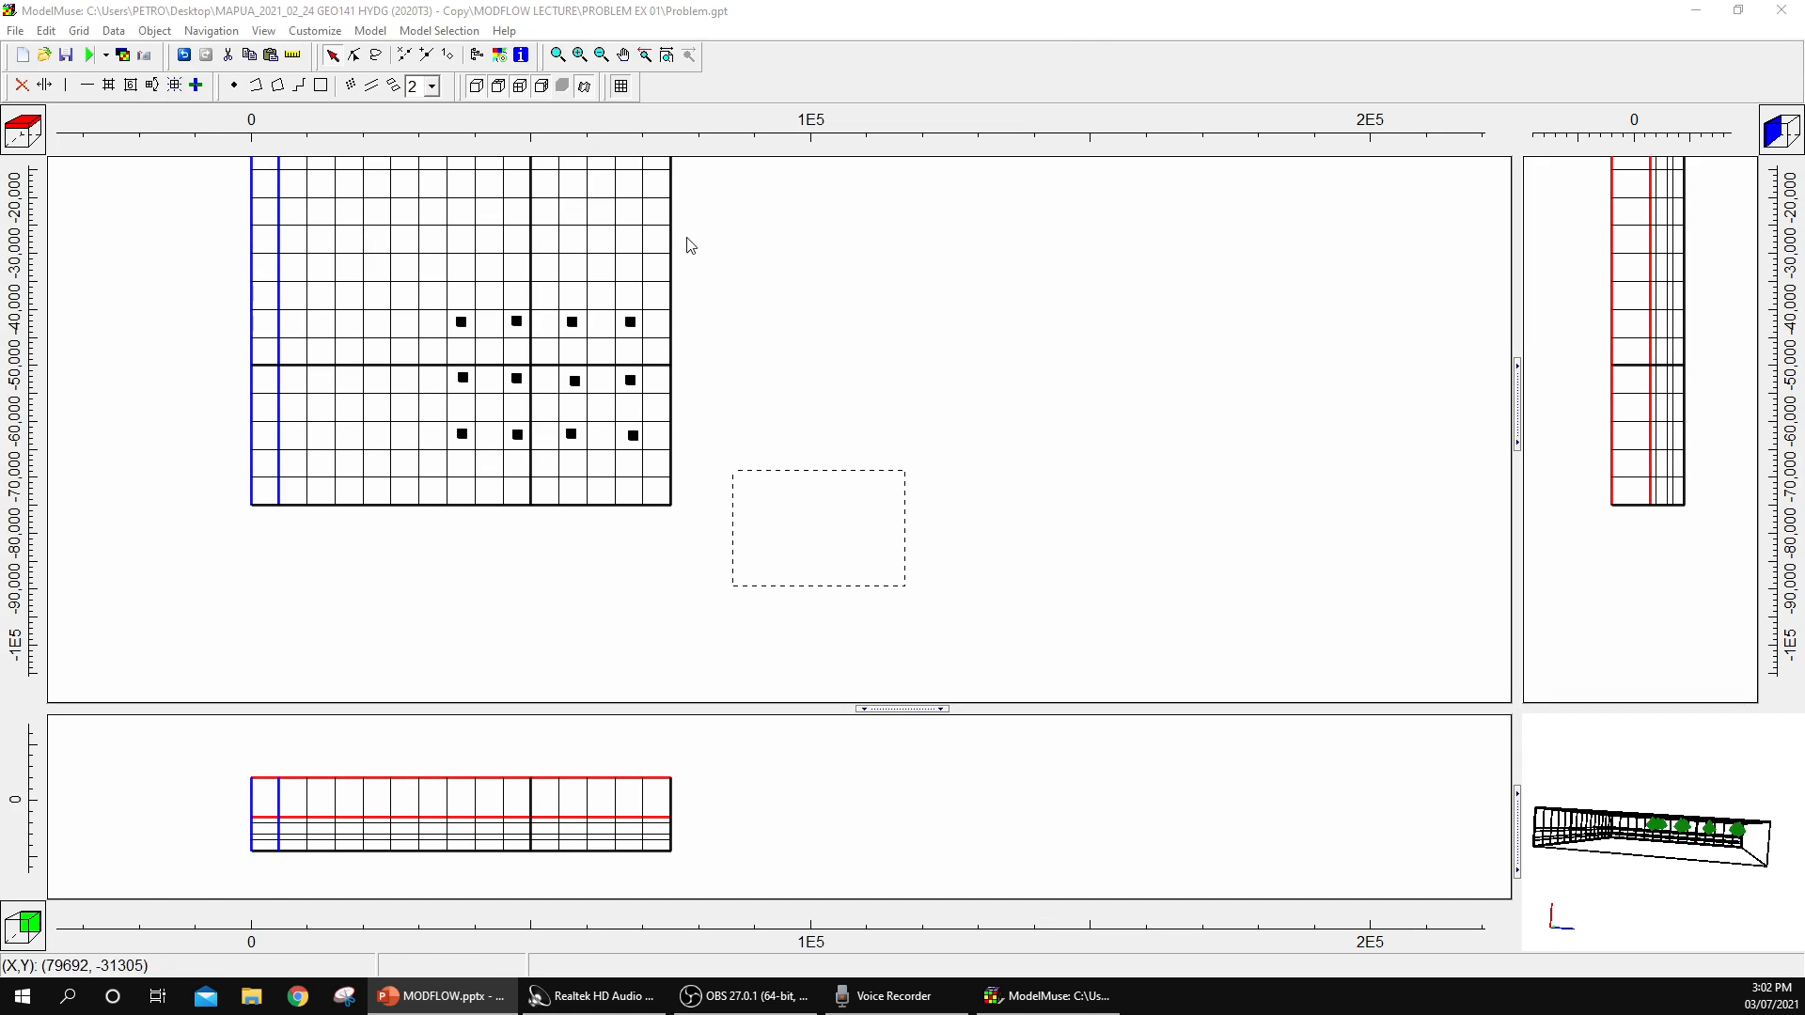
left_click(623, 54)
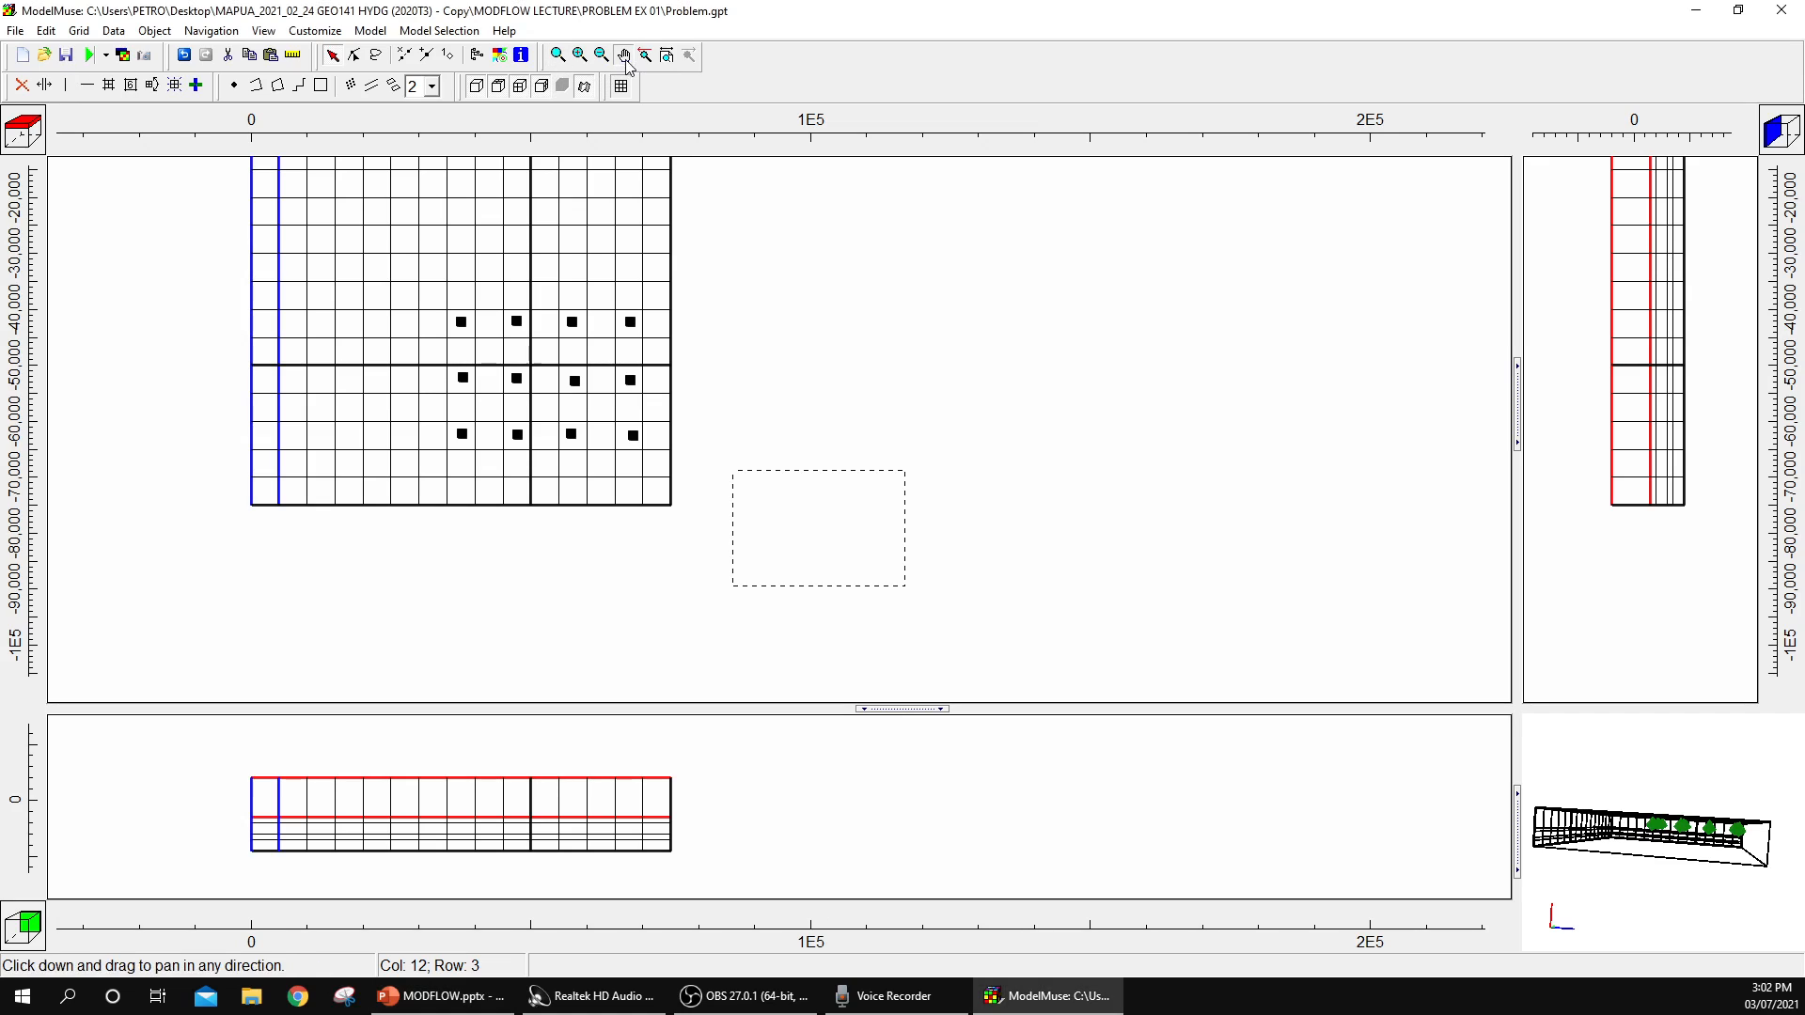
left_click_drag(790, 328, 1072, 441)
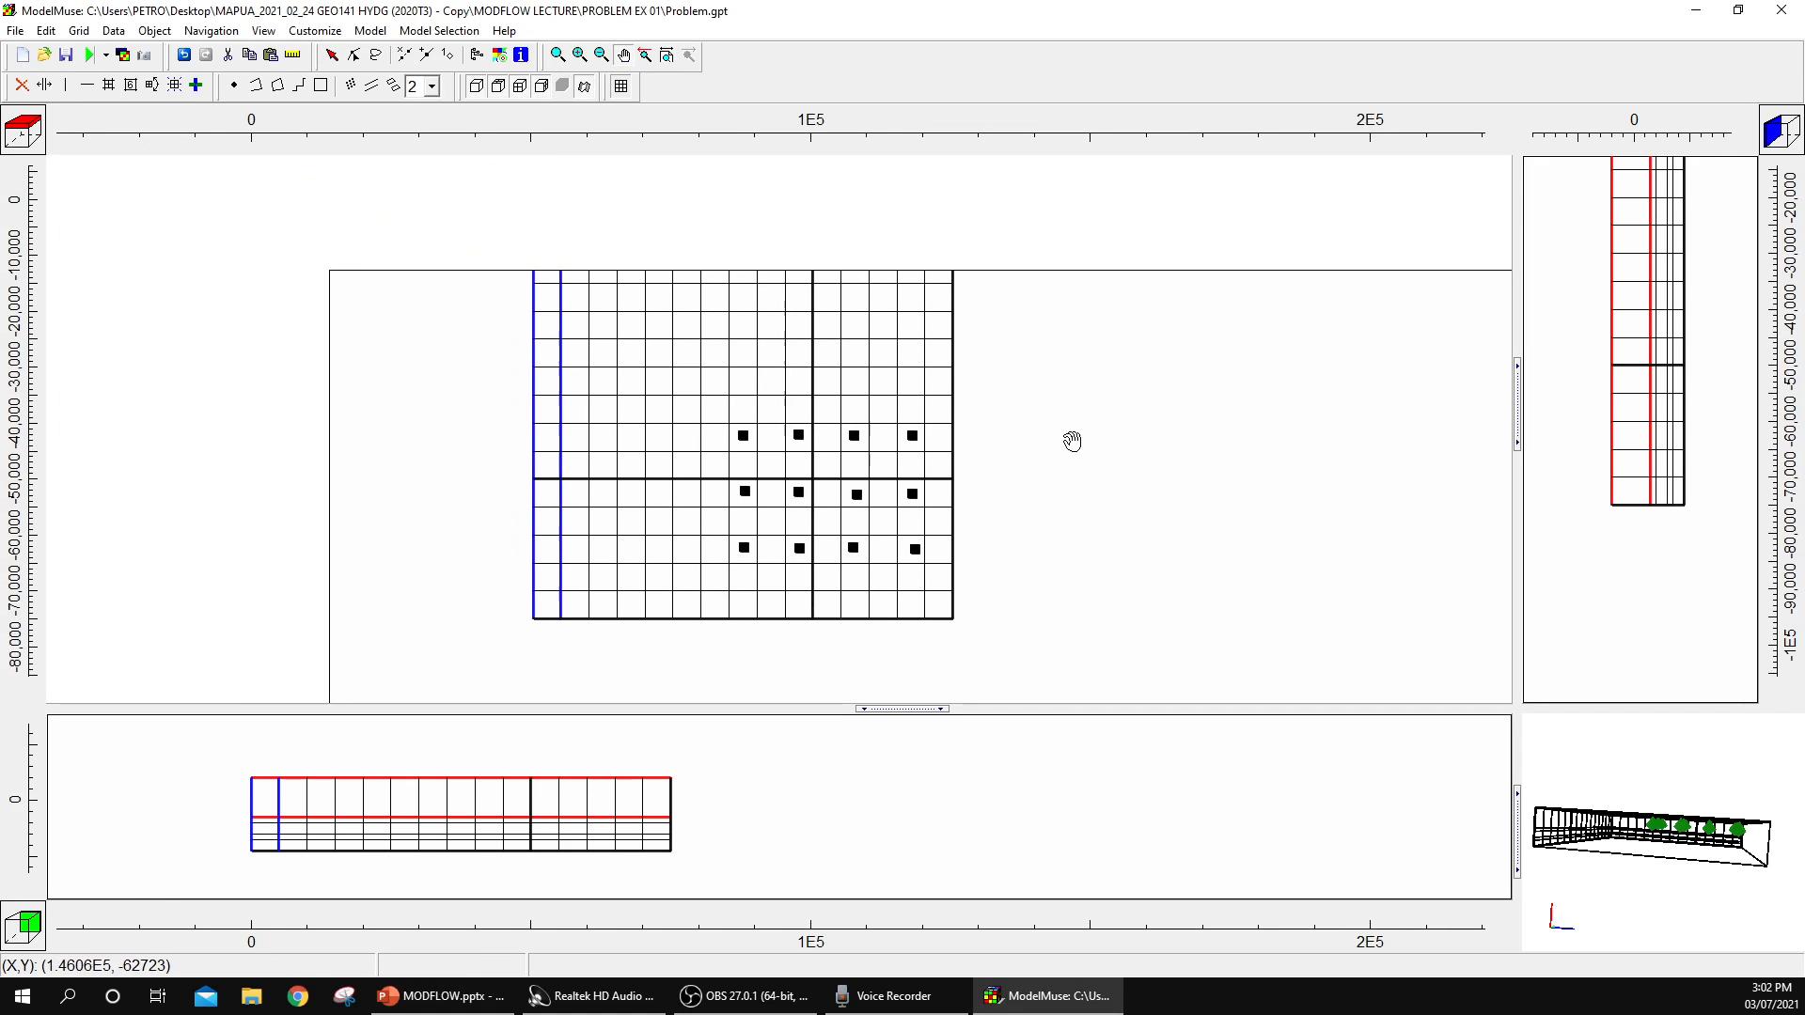
left_click(24, 139)
left_click(25, 143)
left_click(25, 143)
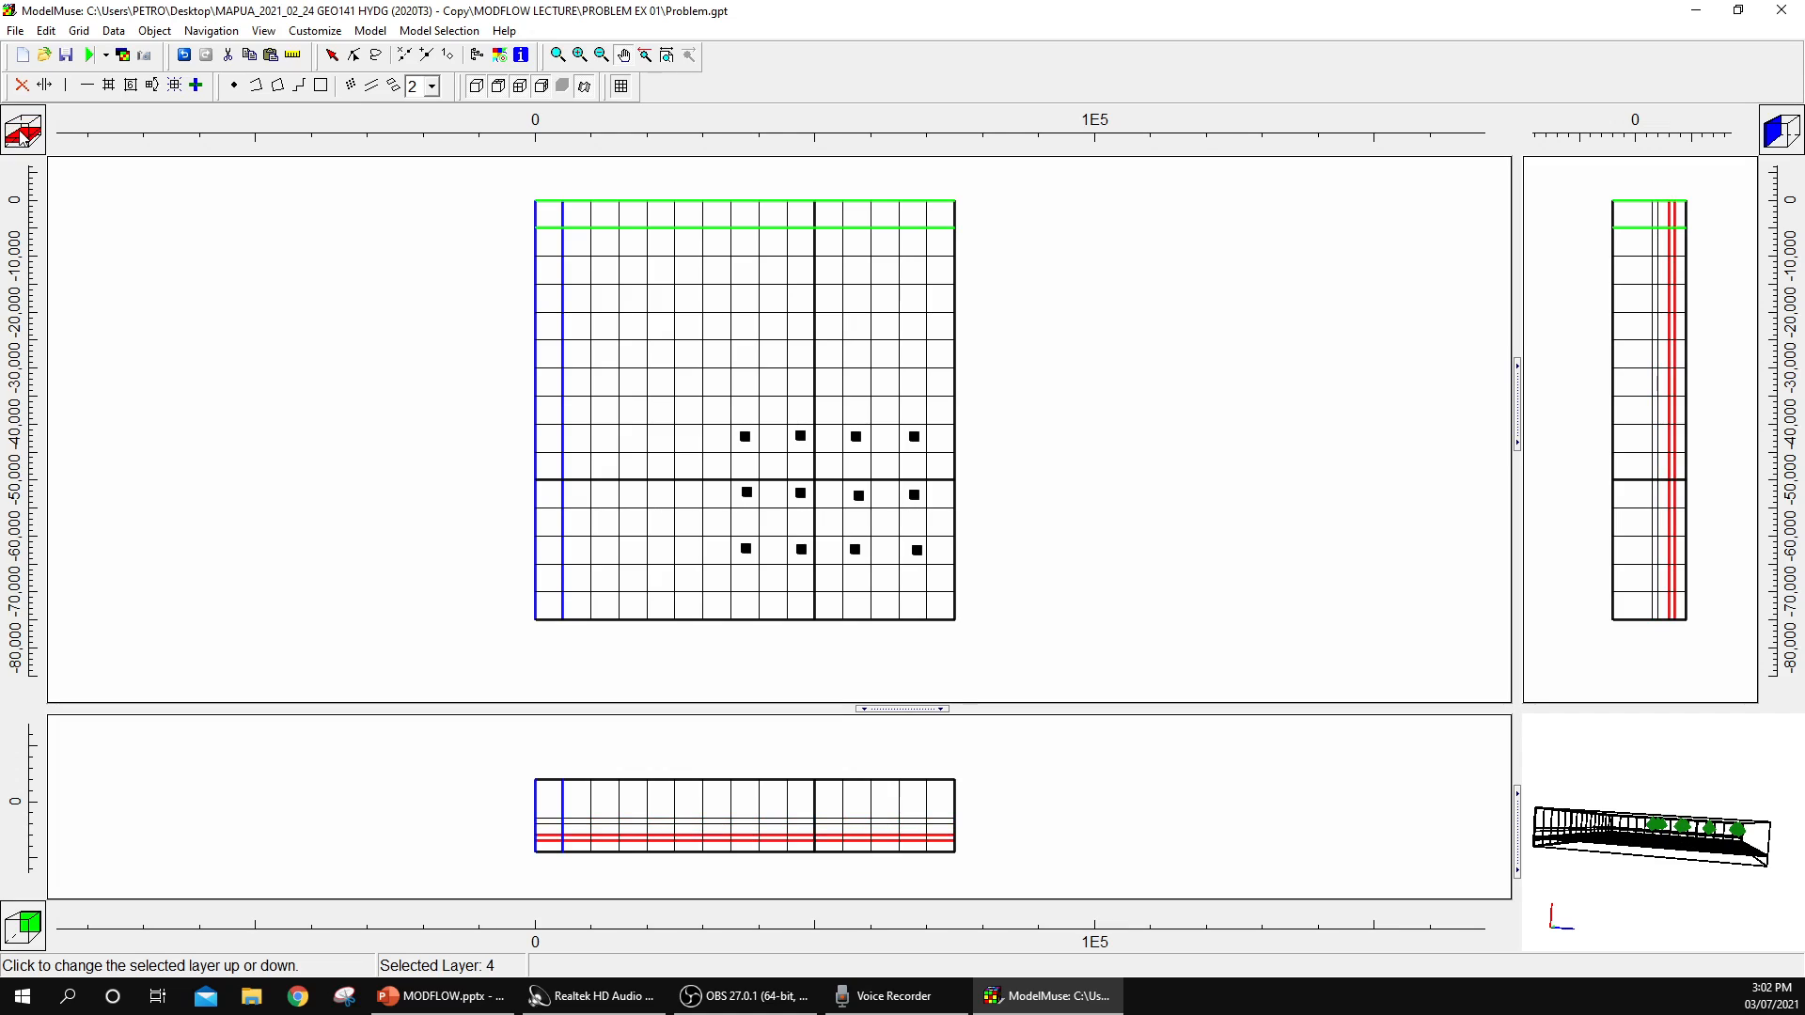
left_click(23, 120)
left_click(23, 121)
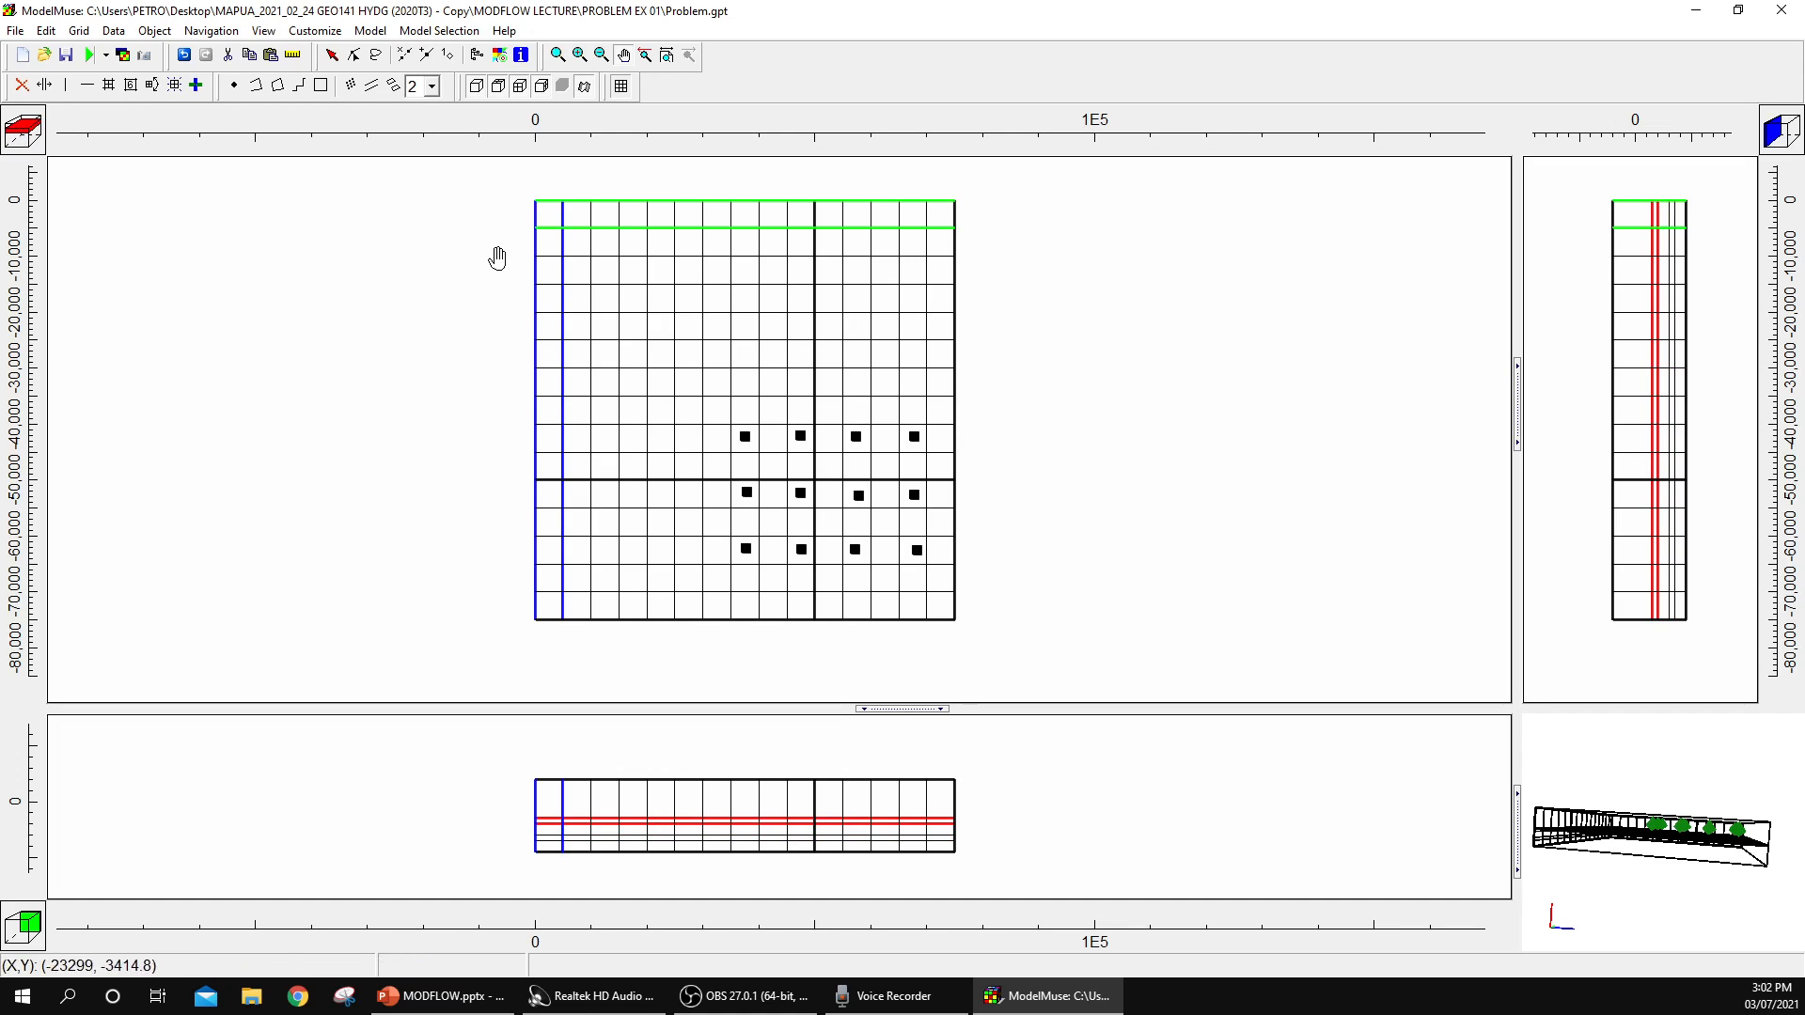
left_click(20, 122)
left_click(22, 141)
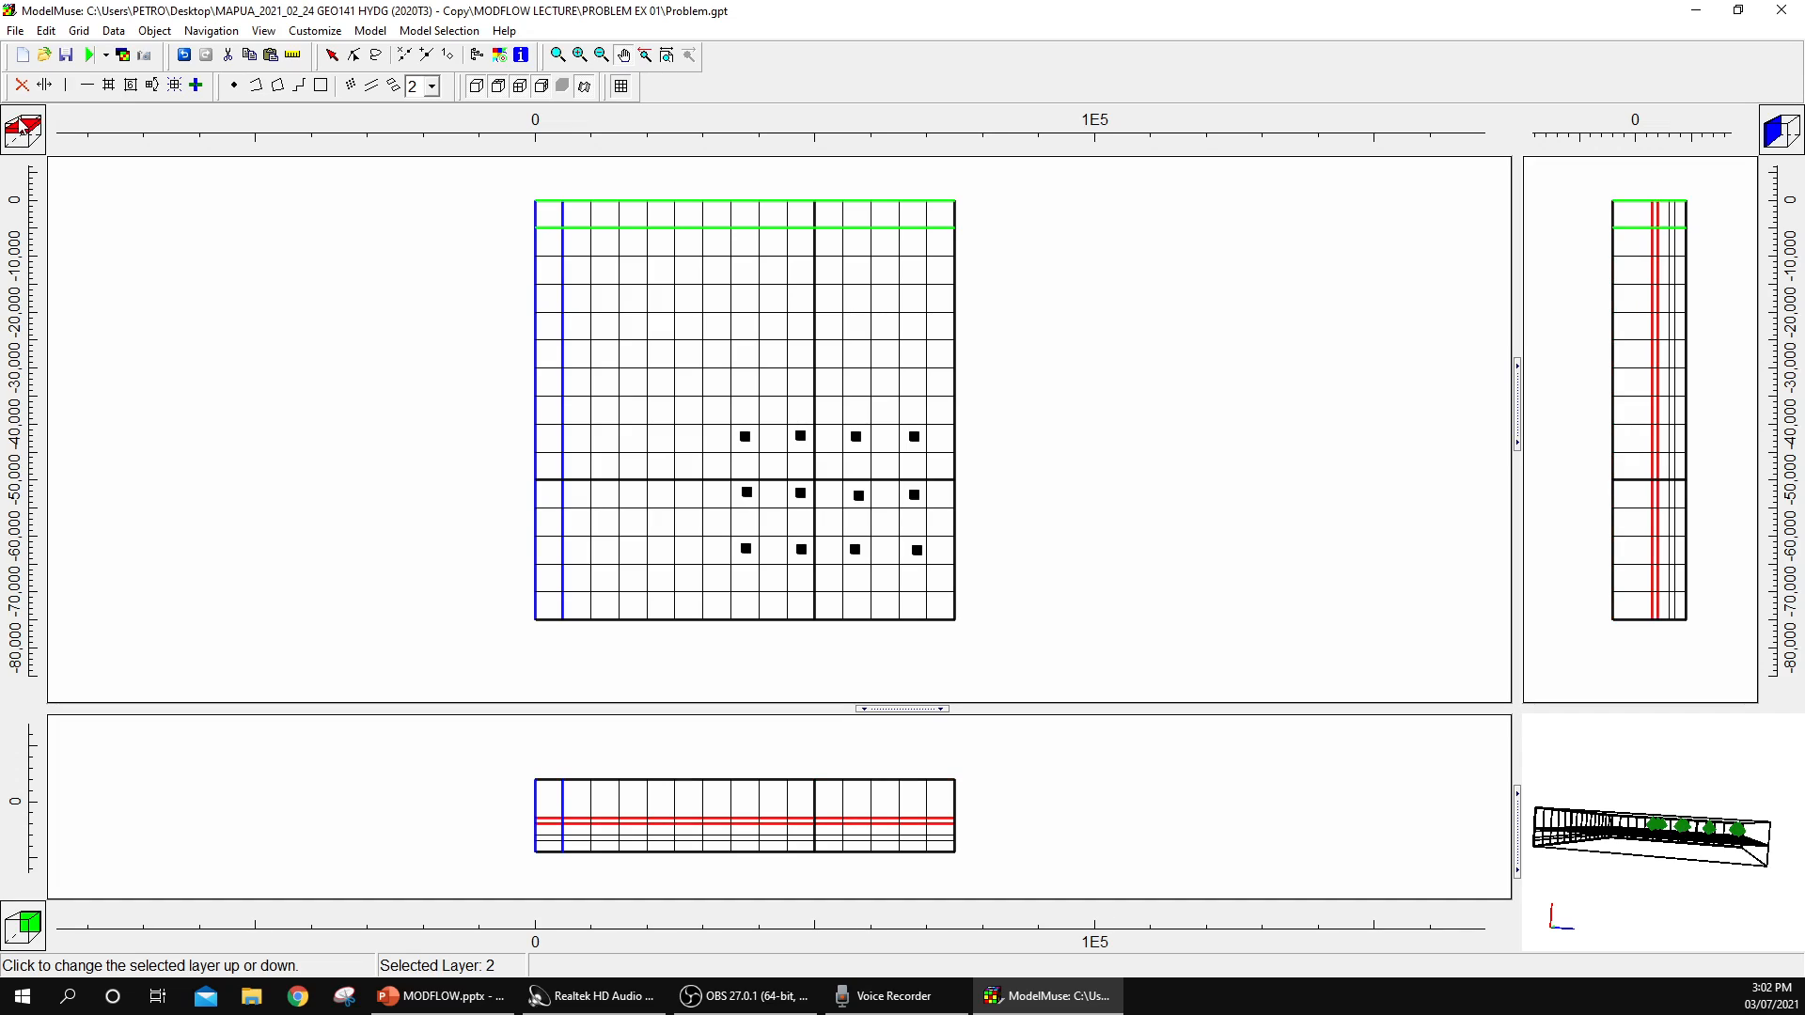
Step: Make layer 3 the selected layer of the model and hide all objects
left_click(20, 124)
left_click(23, 138)
left_click(25, 139)
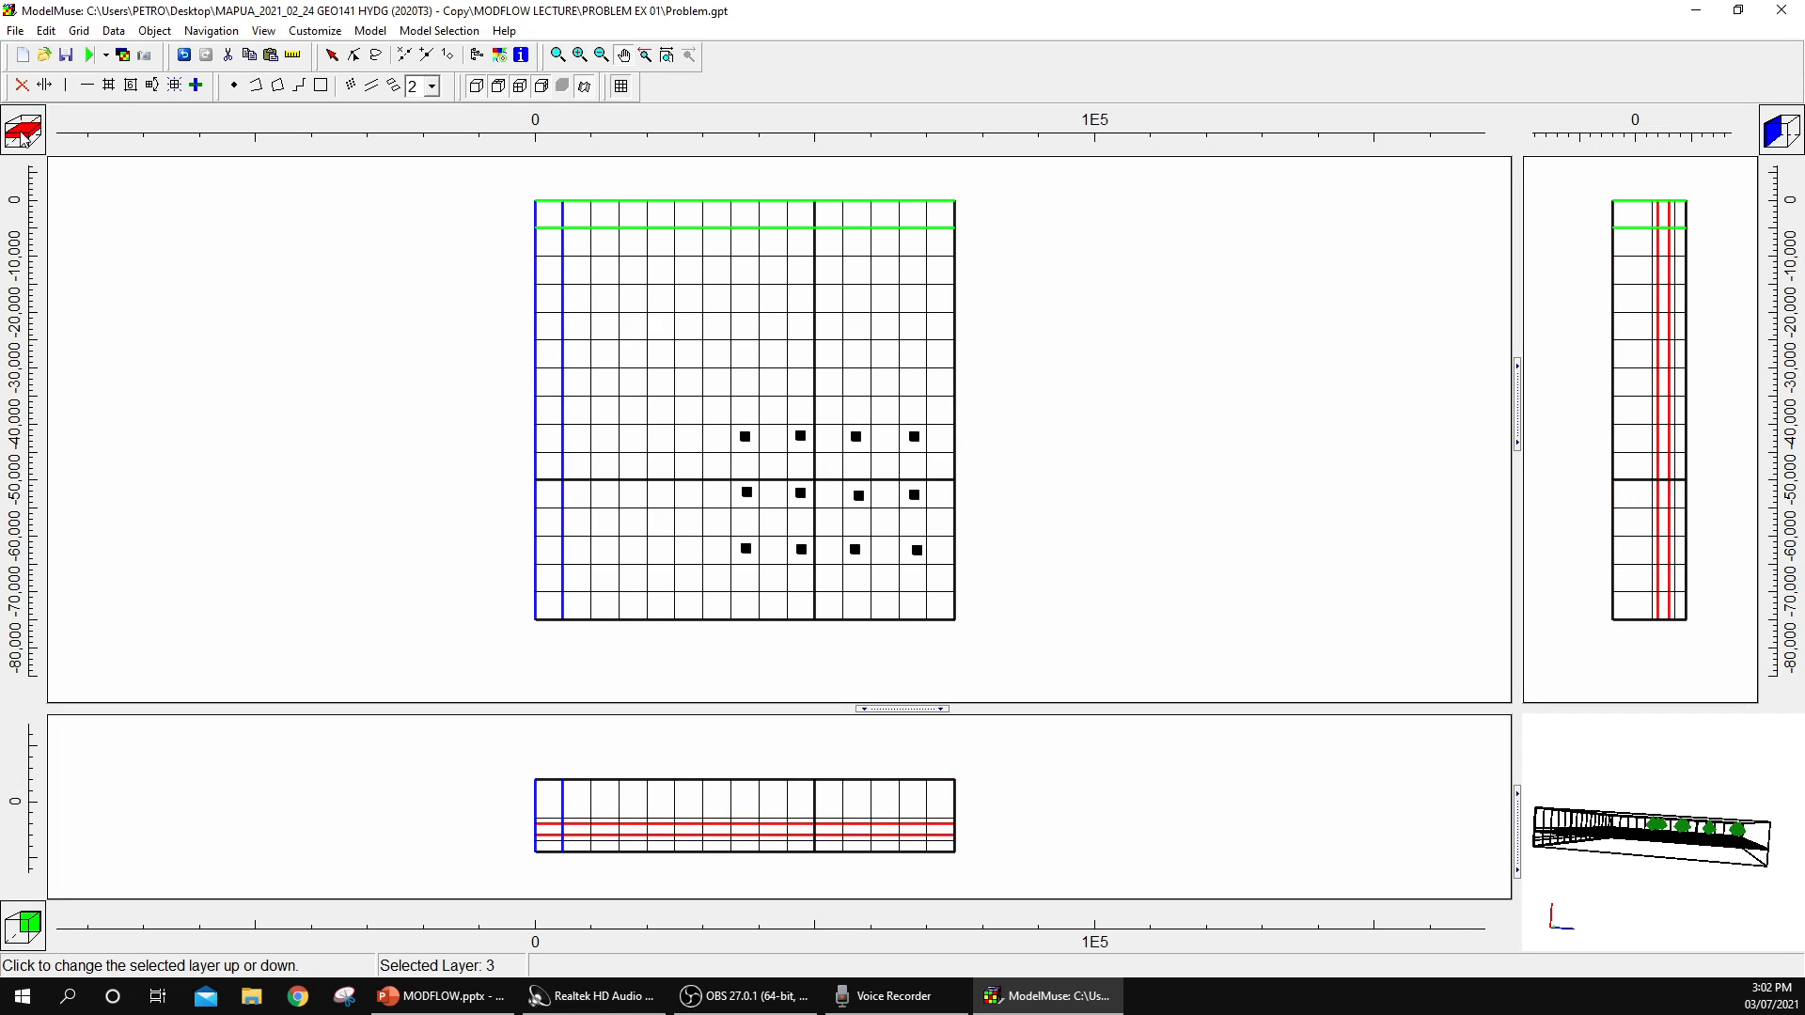
left_click(20, 130)
left_click(20, 129)
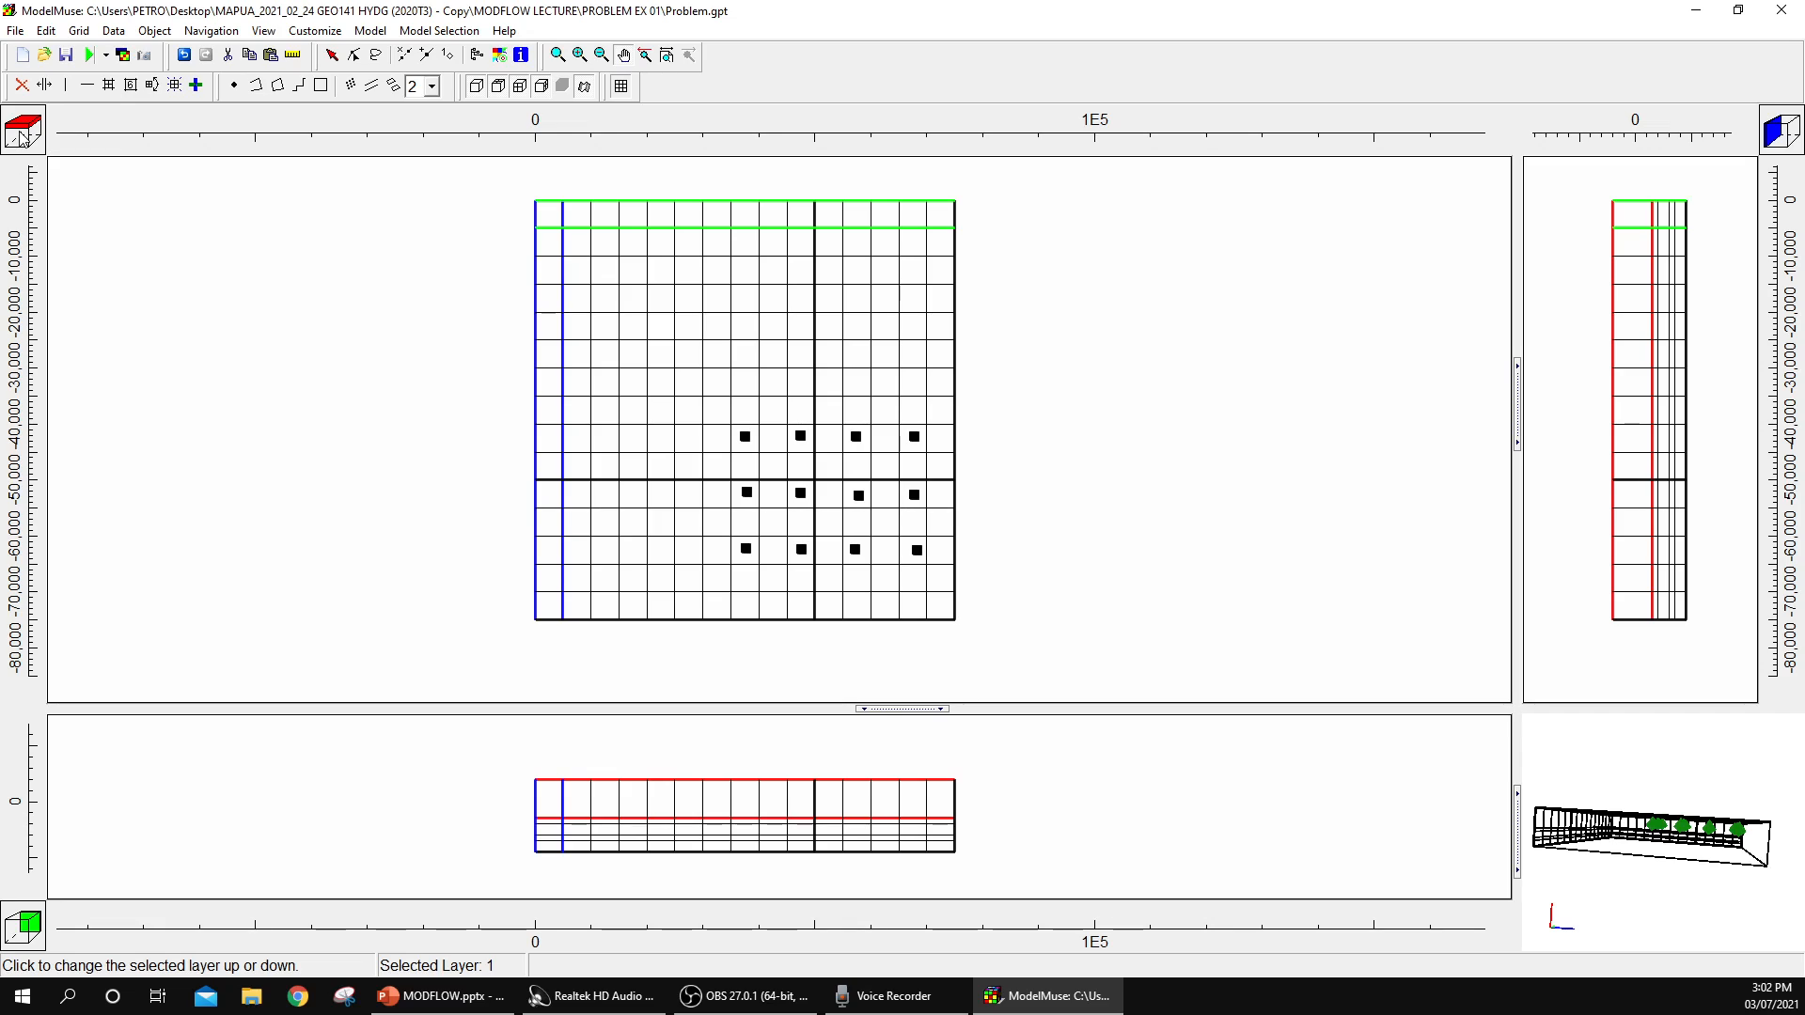
left_click(21, 139)
left_click(19, 139)
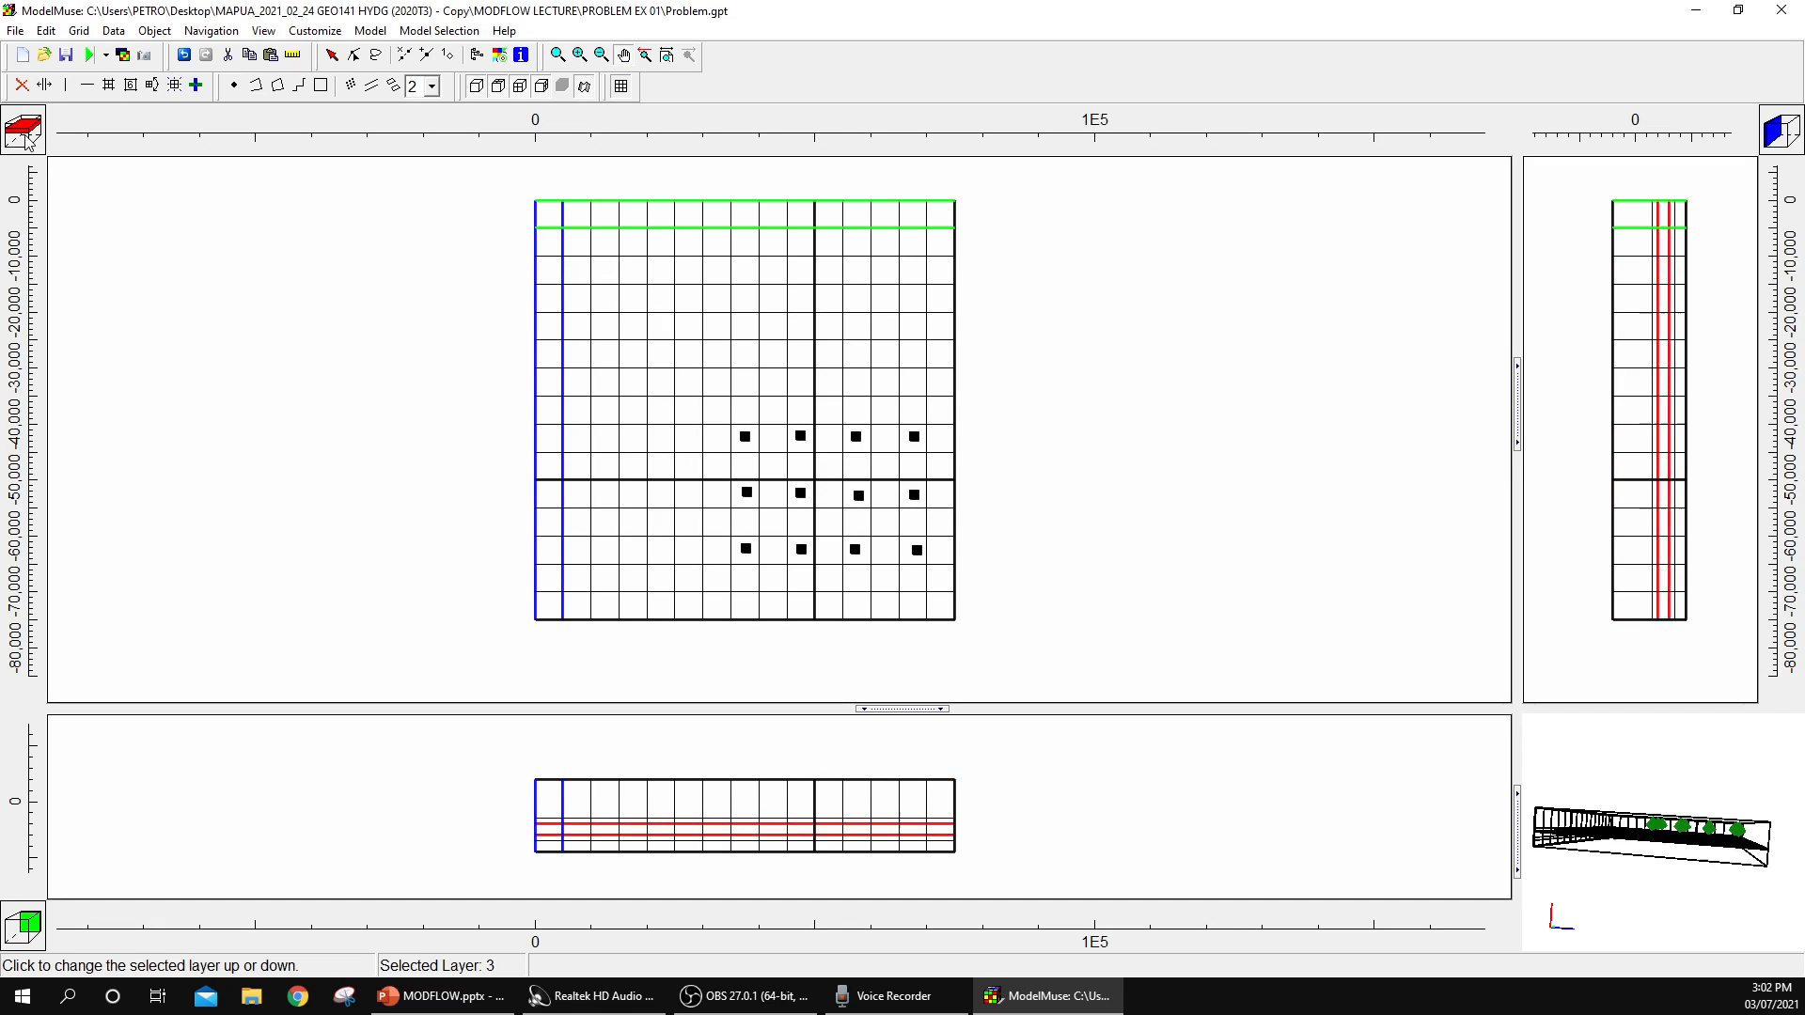
left_click(135, 36)
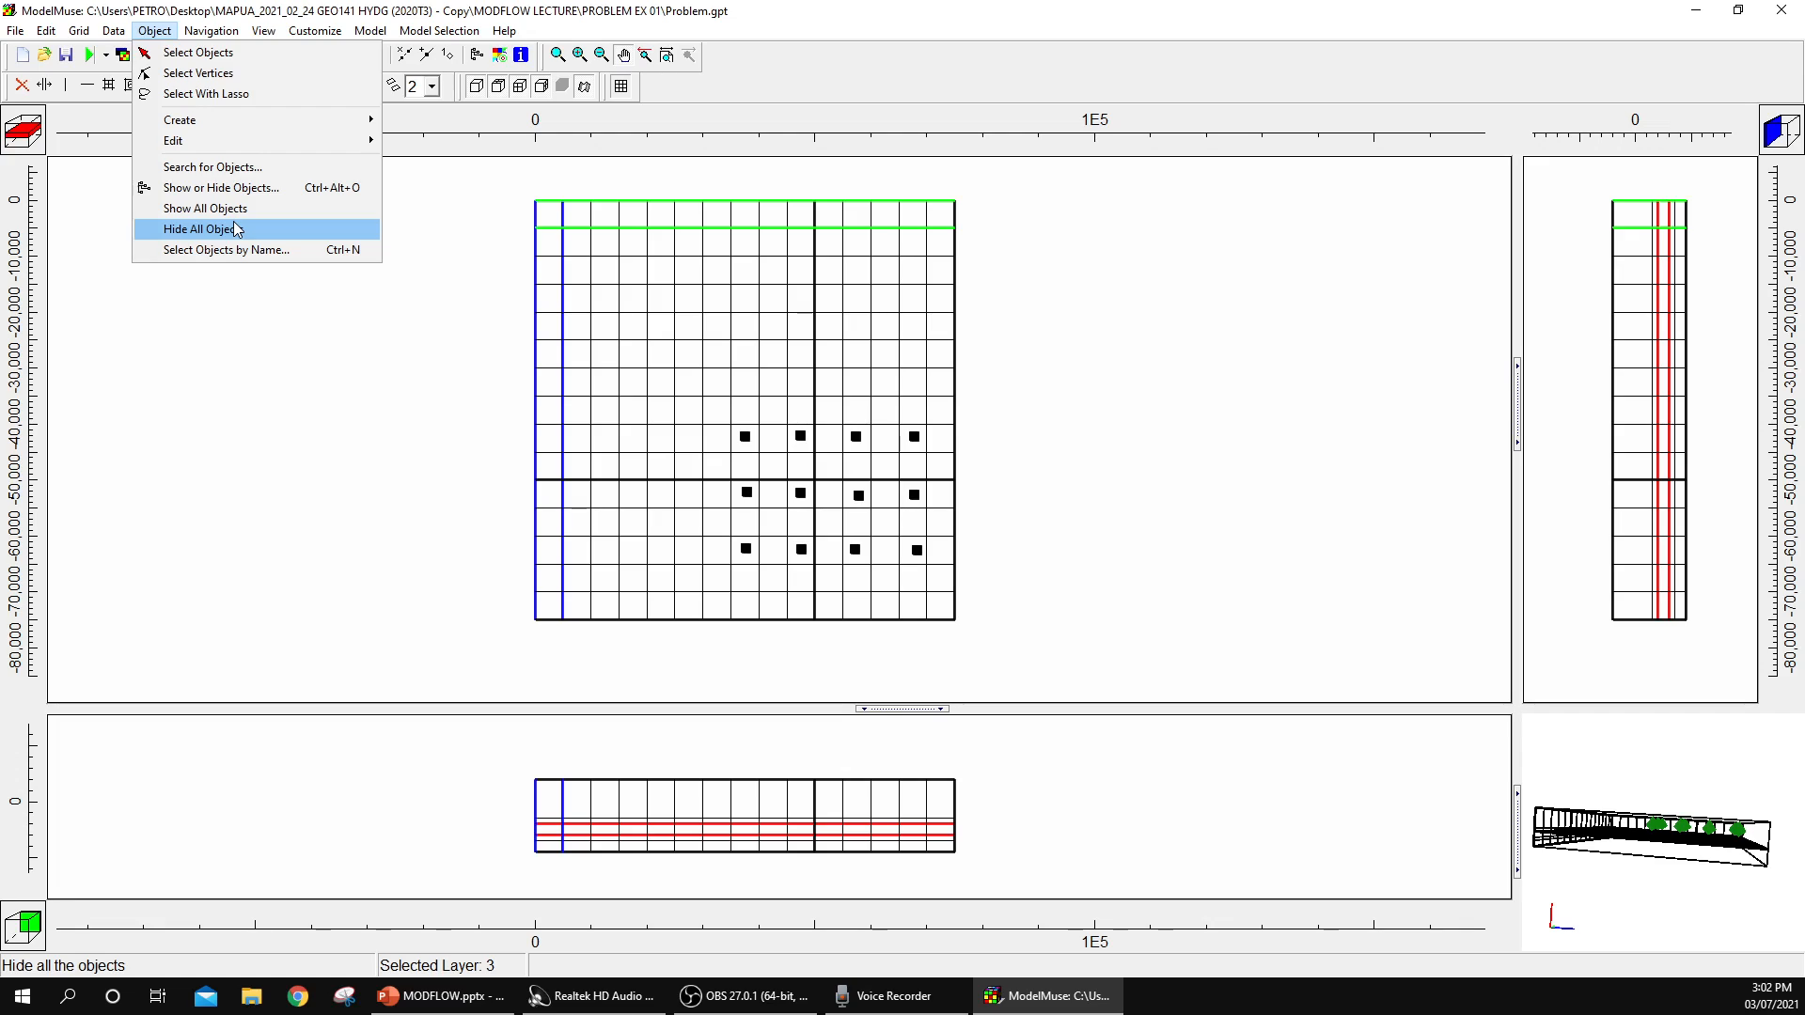
left_click(204, 229)
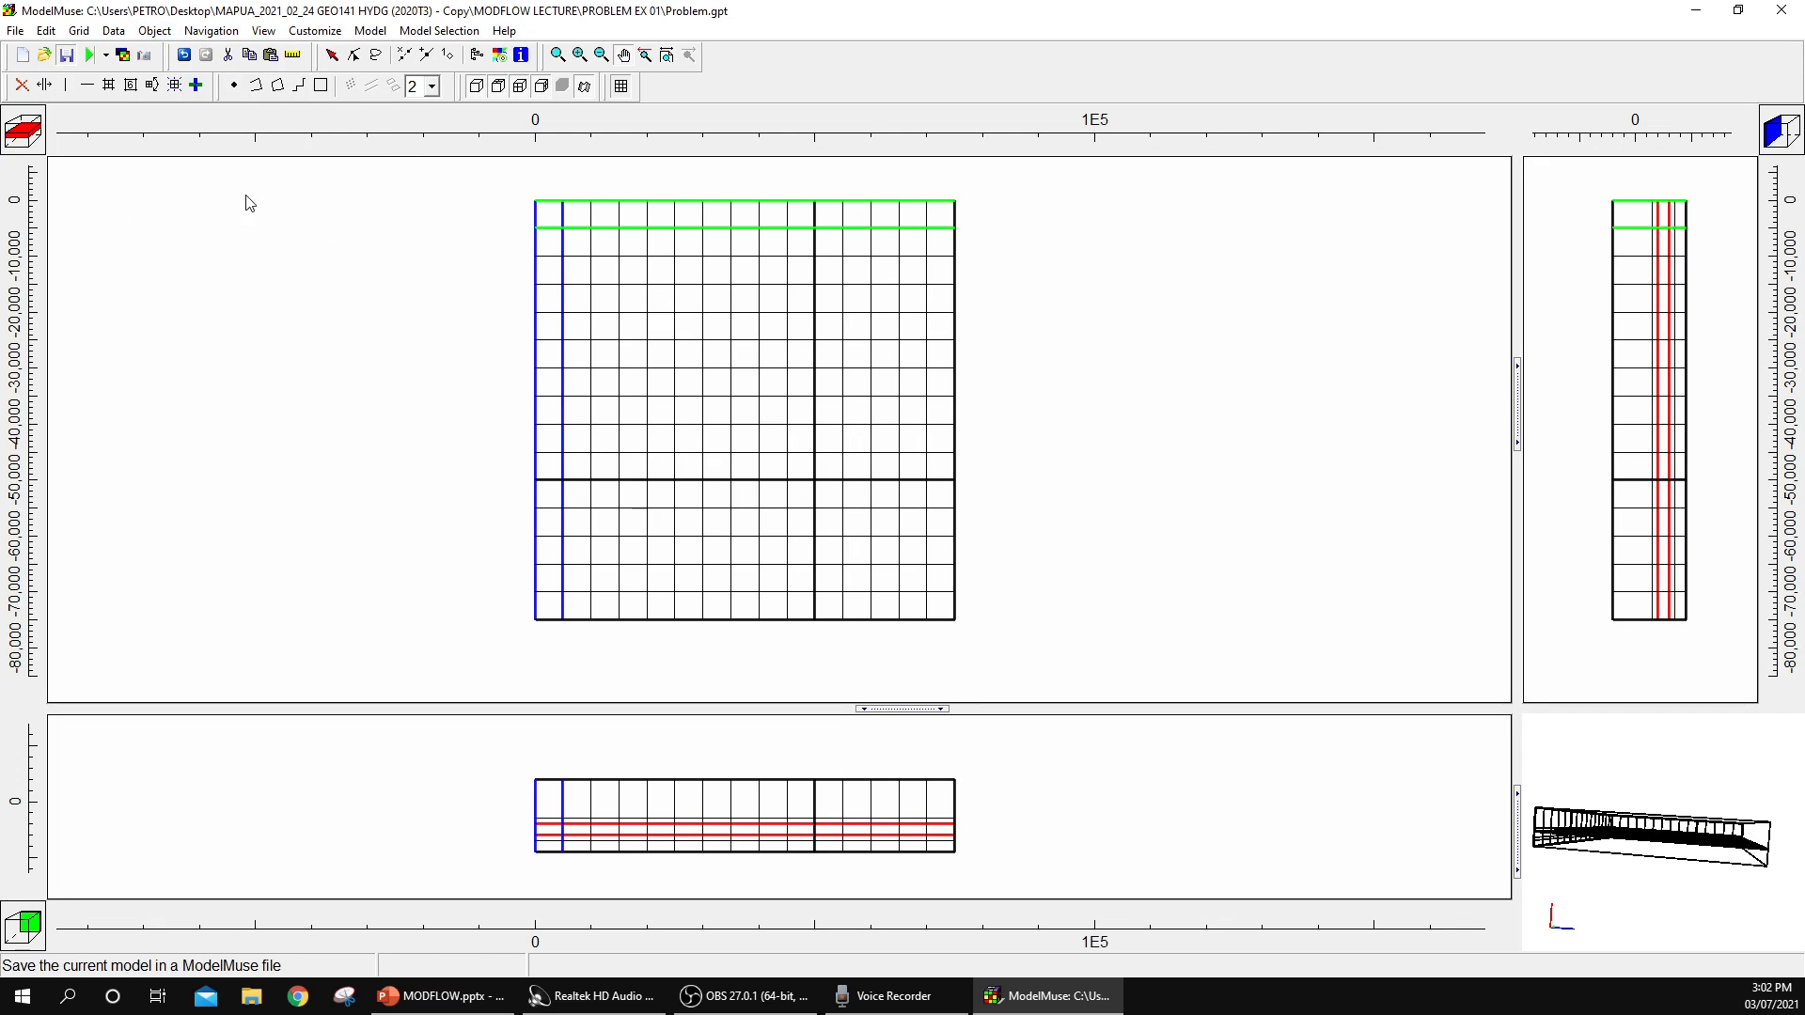
Step: Create a point object in the cell at column 6, row 4 of the top view and name it Well_1_layer_3
left_click(234, 92)
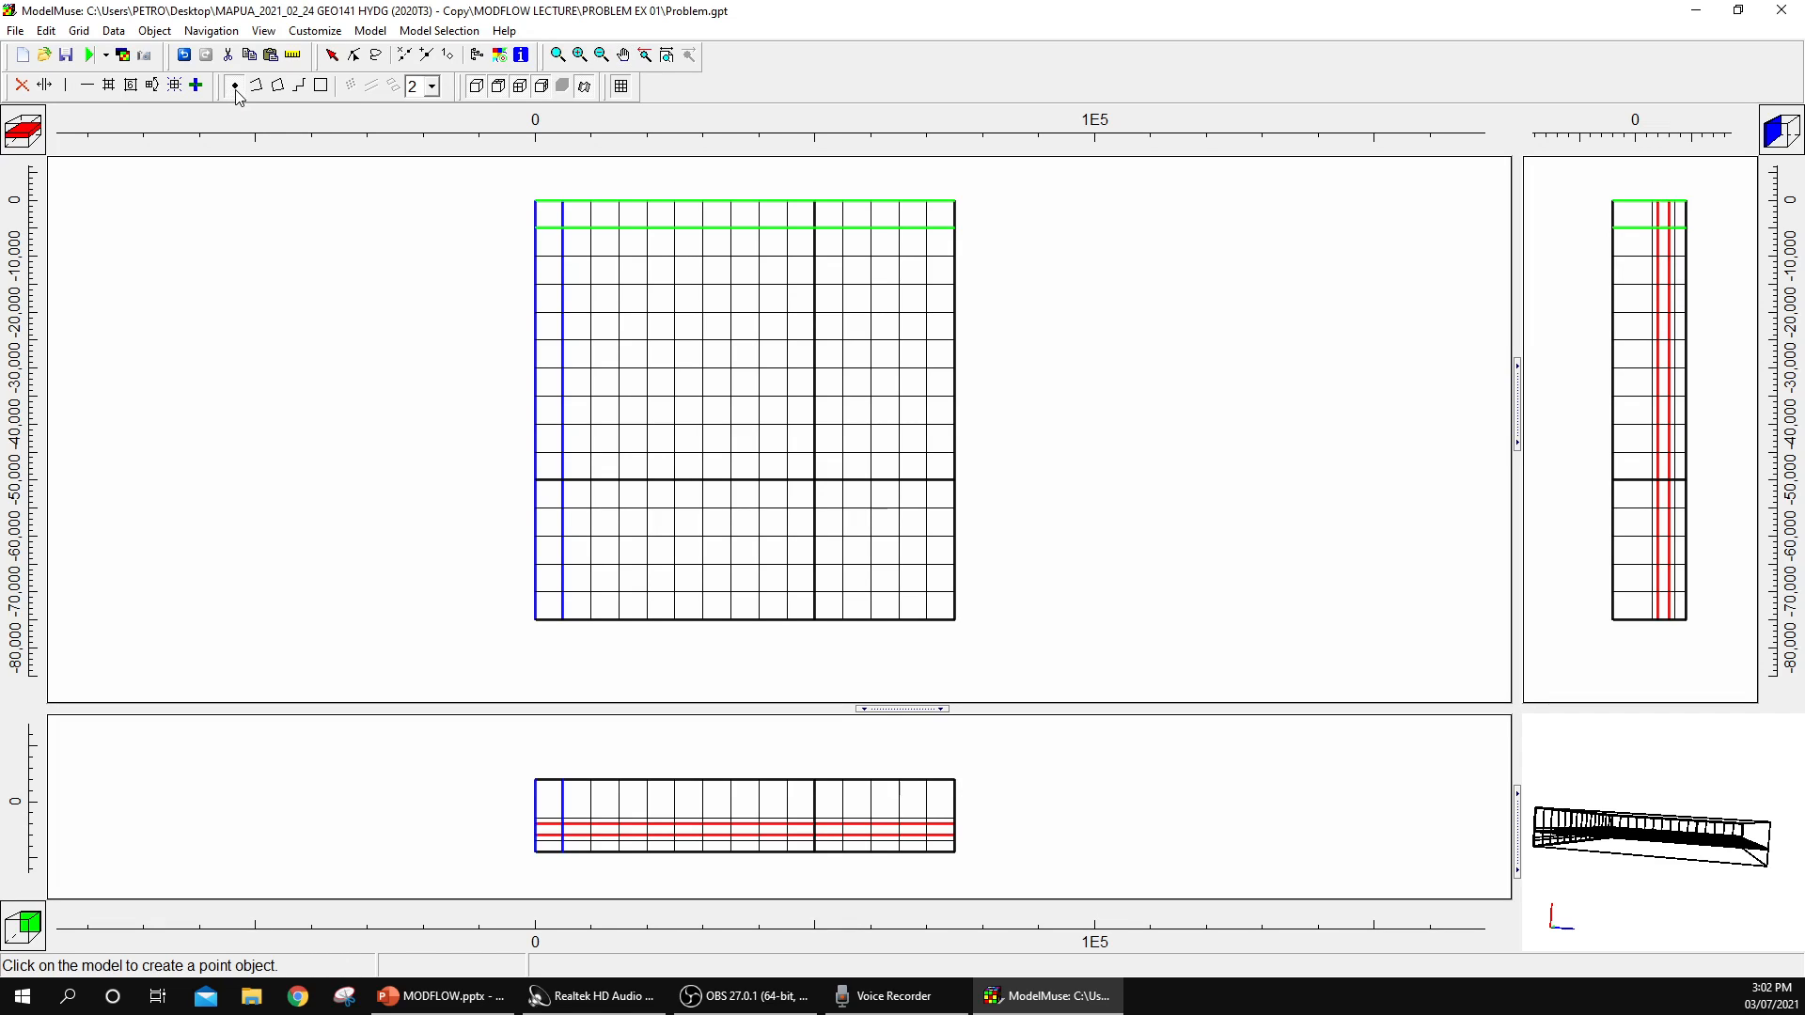
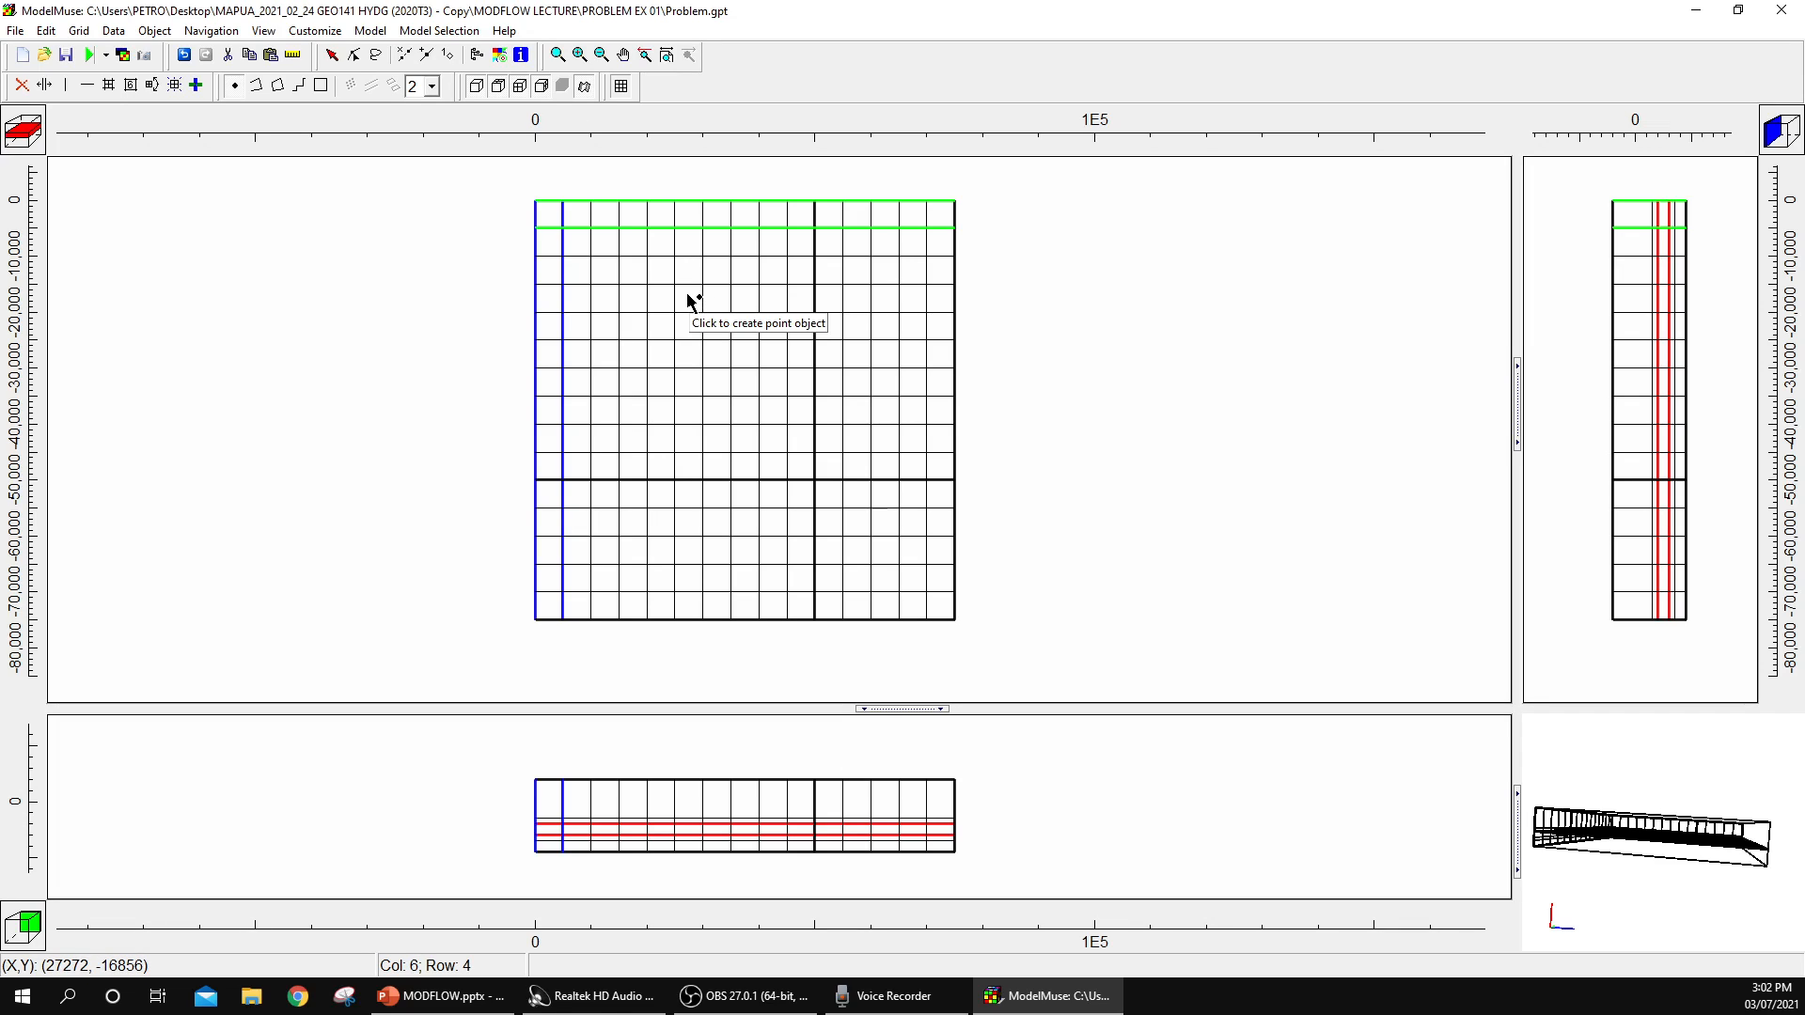
left_click(687, 296)
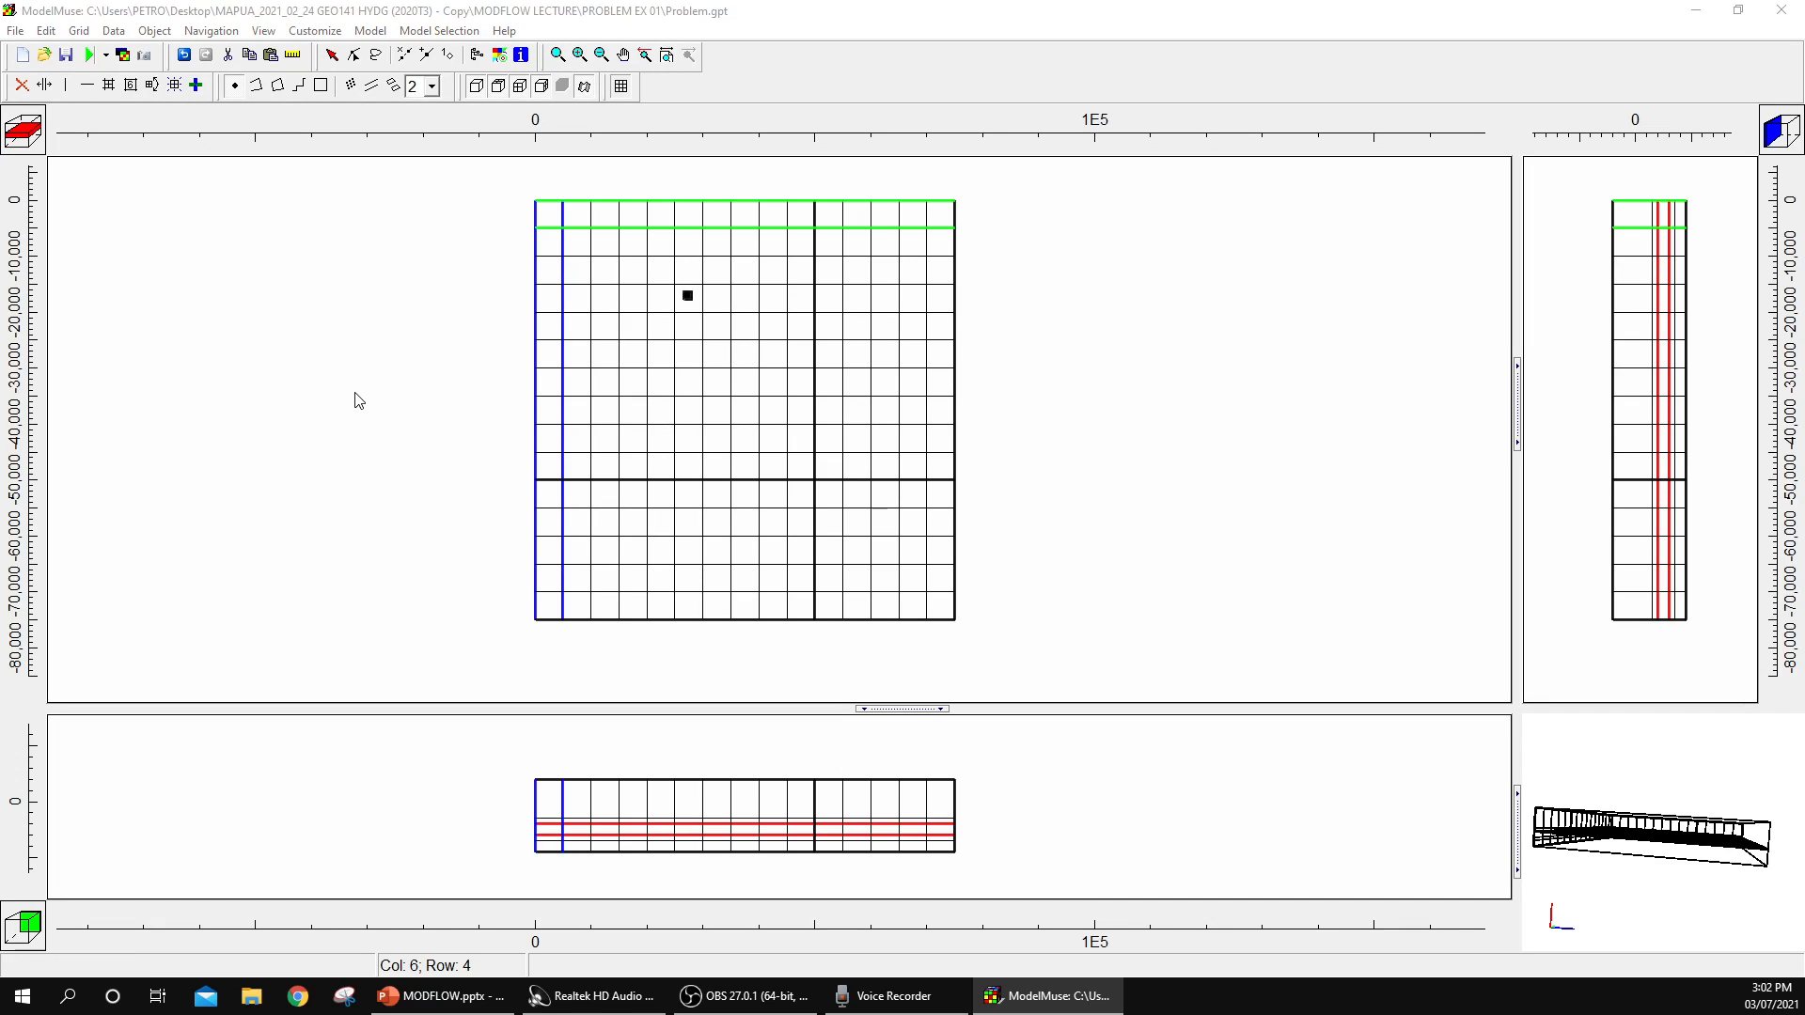
left_click(751, 998)
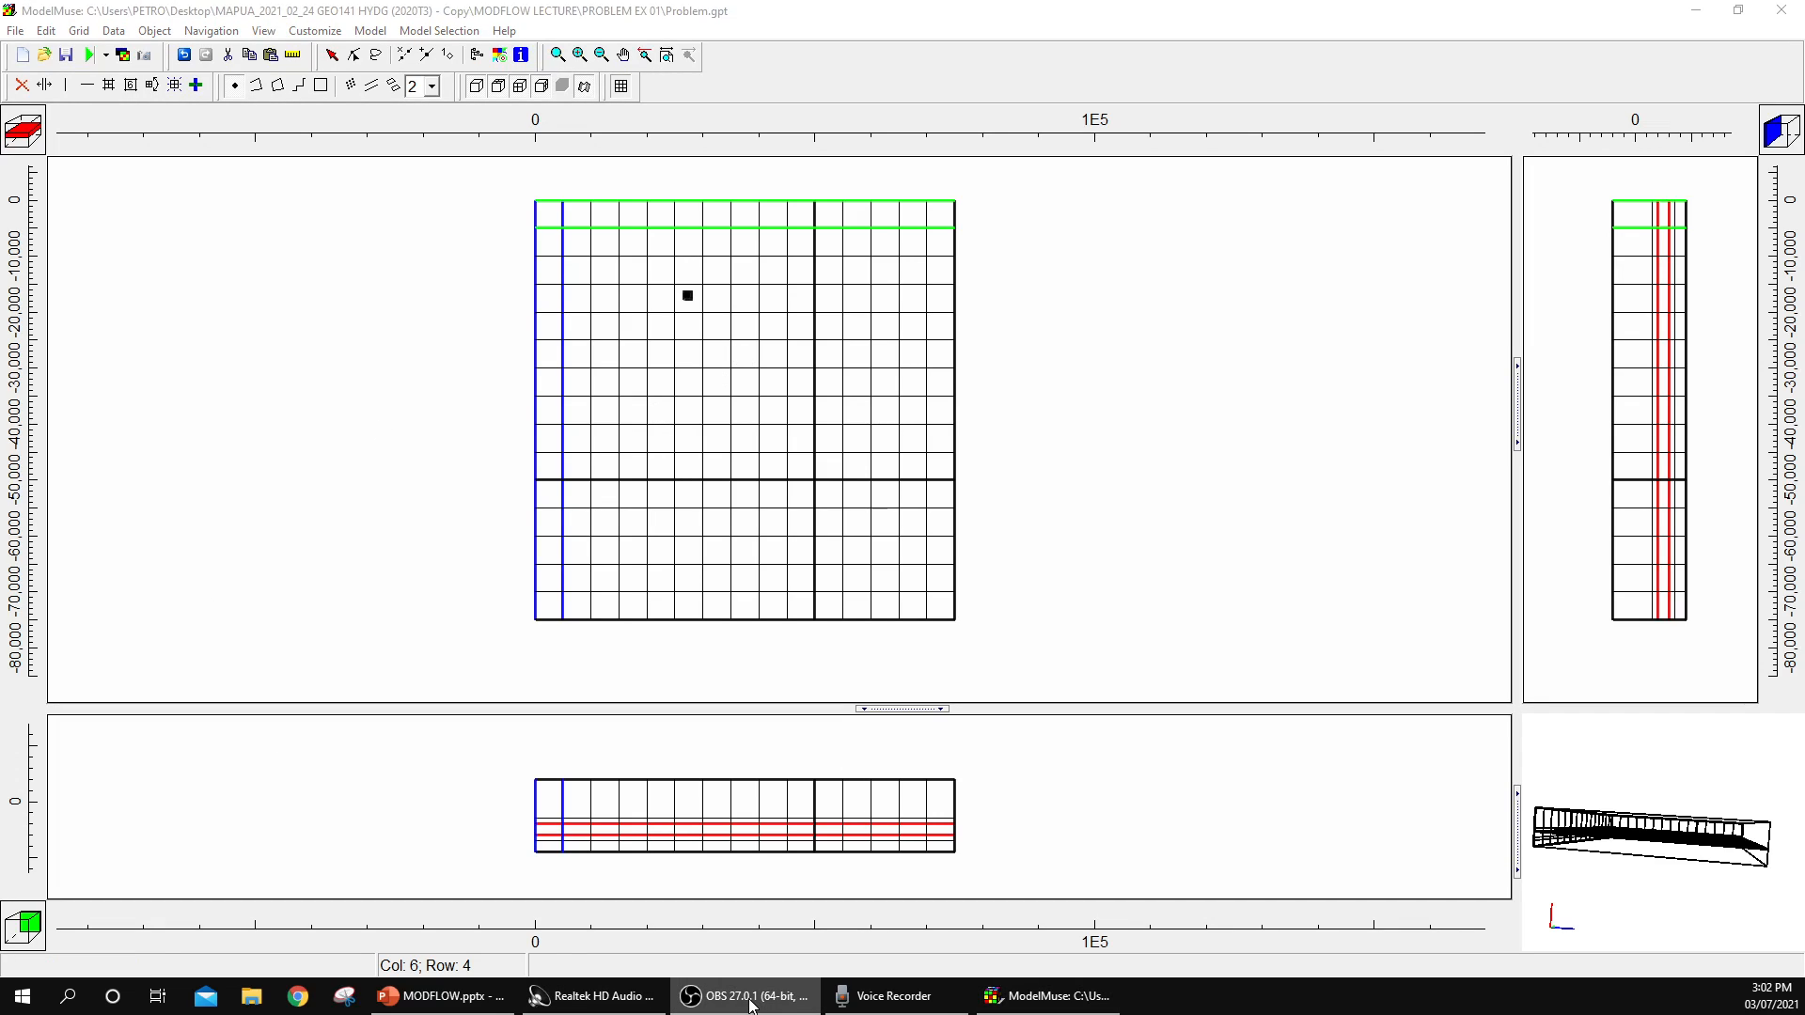
left_click(752, 1004)
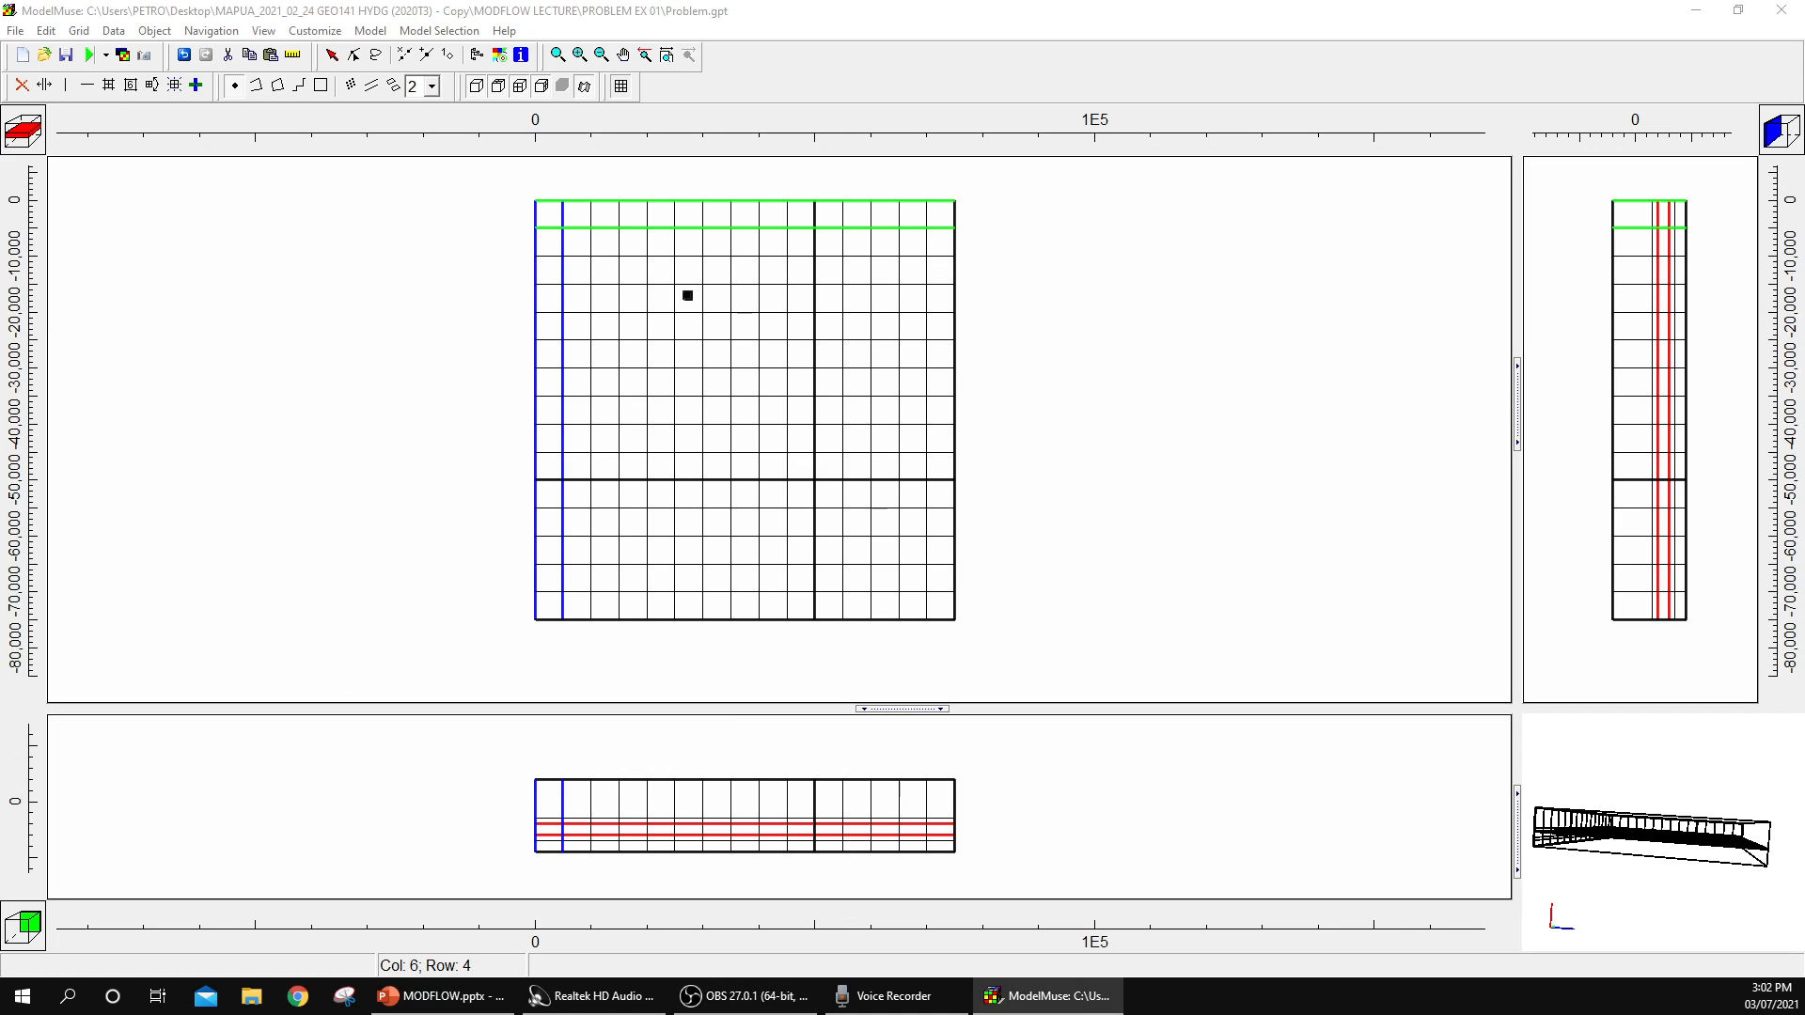
left_click_drag(912, 293, 1287, 94)
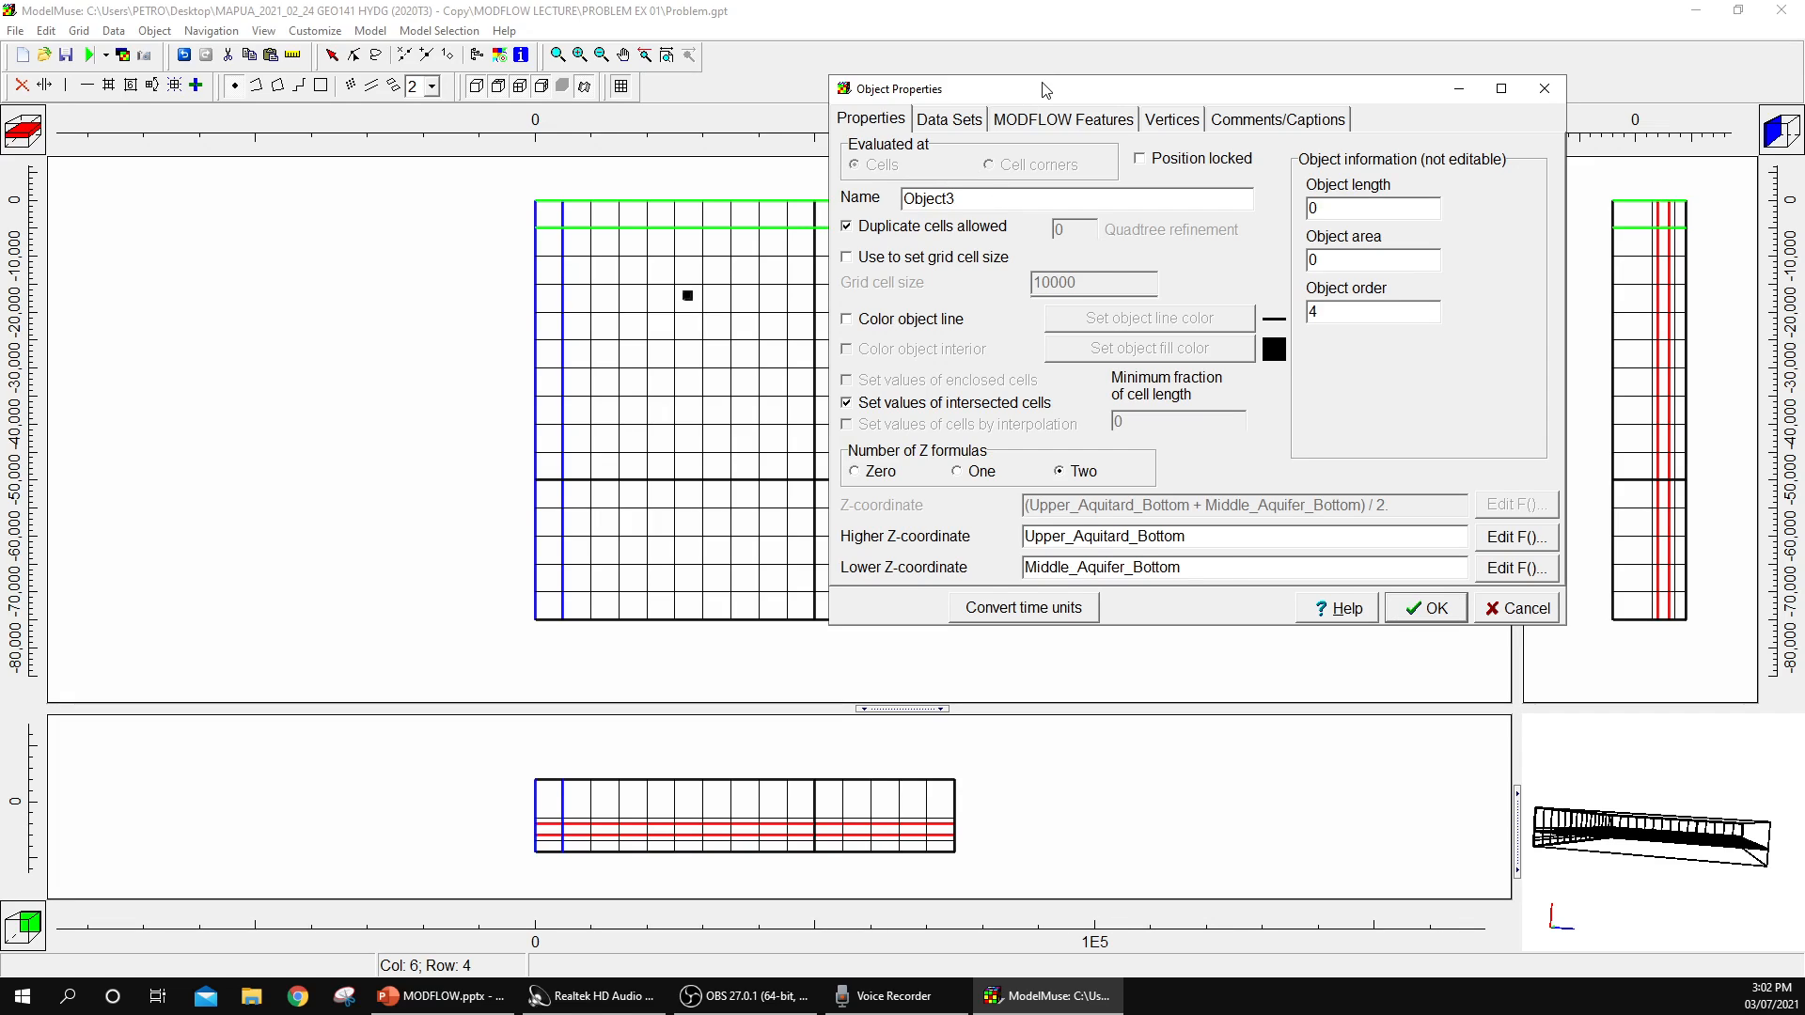
left_click_drag(1044, 90, 1102, 90)
left_click_drag(1053, 190, 810, 167)
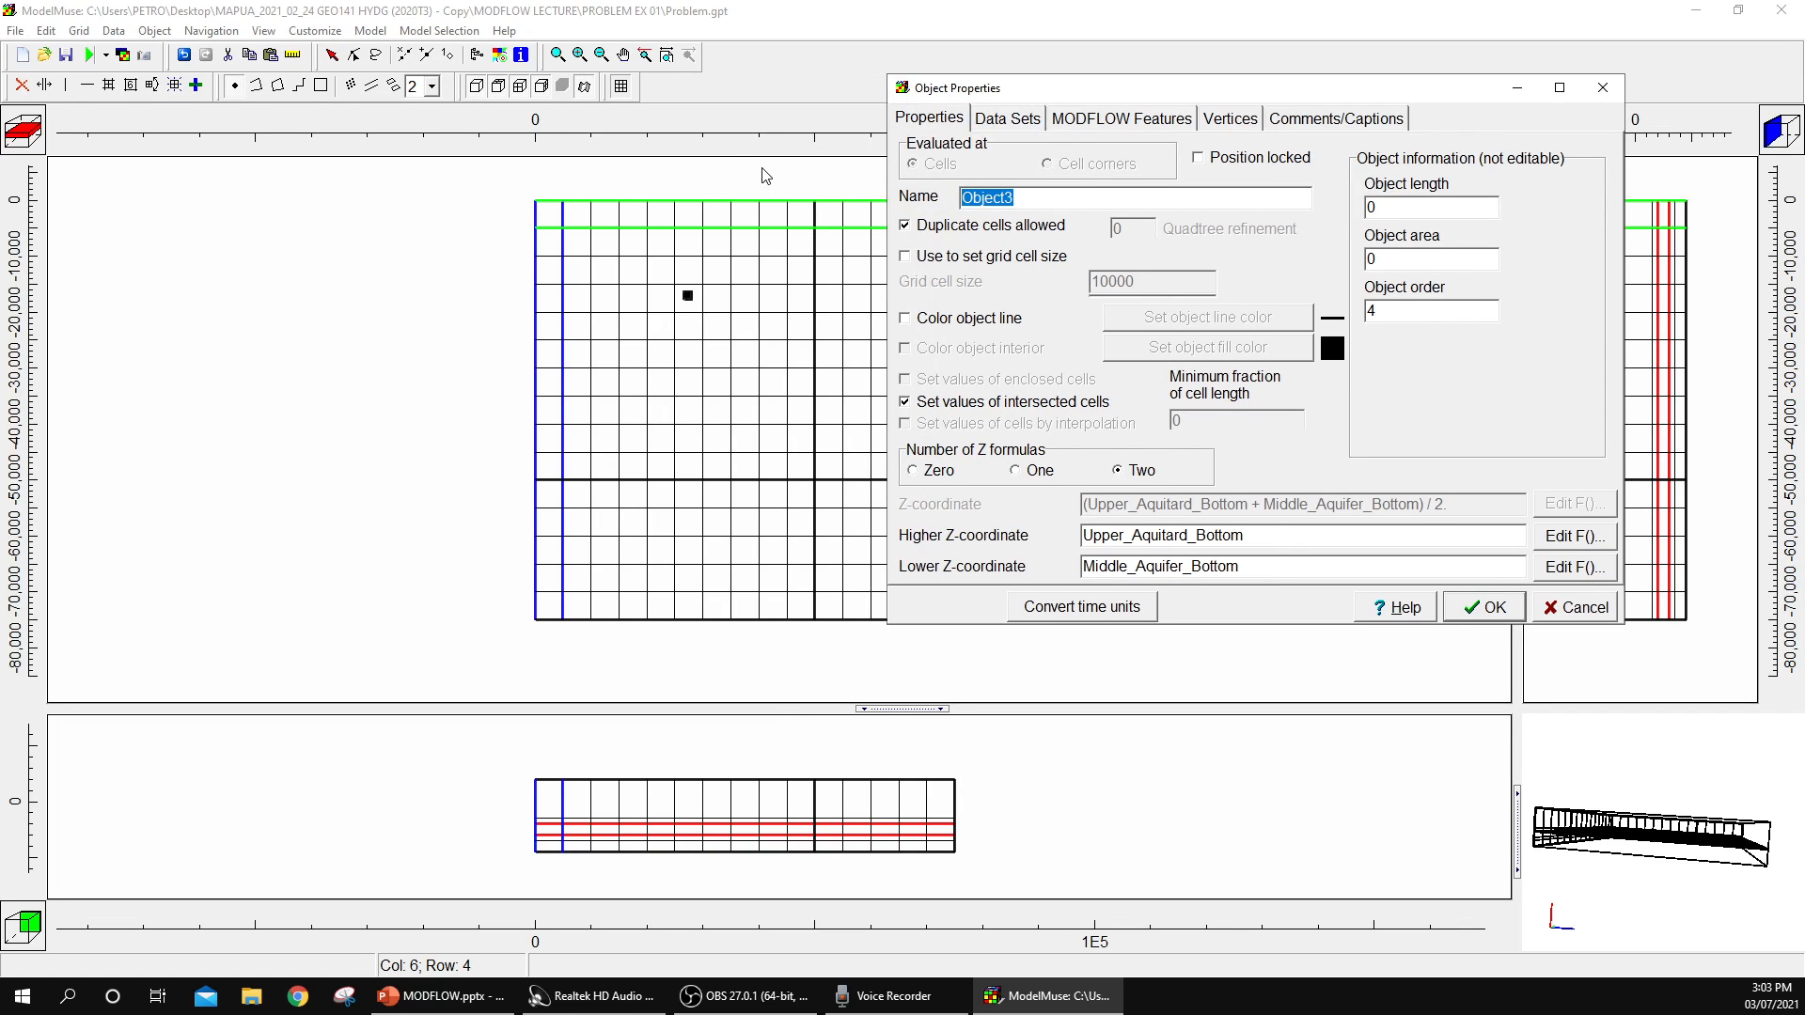
type("Well_1_layer_3")
Step: Examine the higher and lower Z-coordinate formulas that bound the new well object
left_click_drag(1271, 535, 1023, 503)
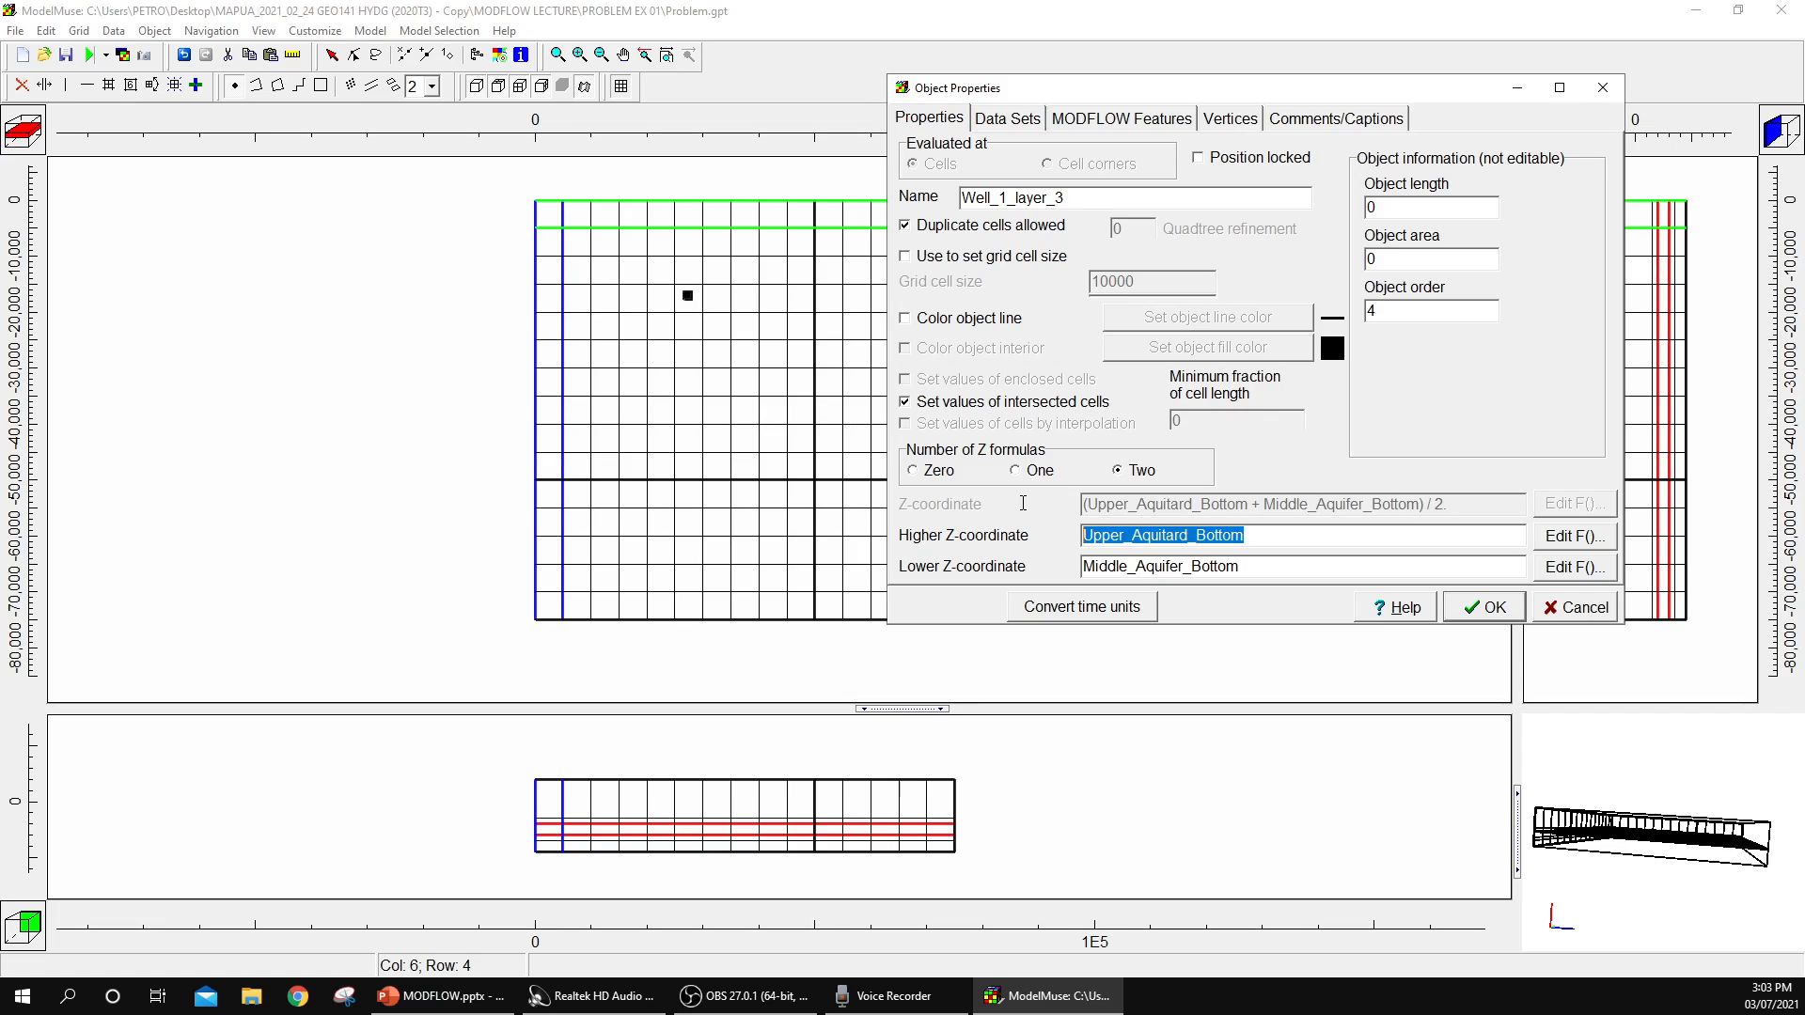
left_click(1276, 533)
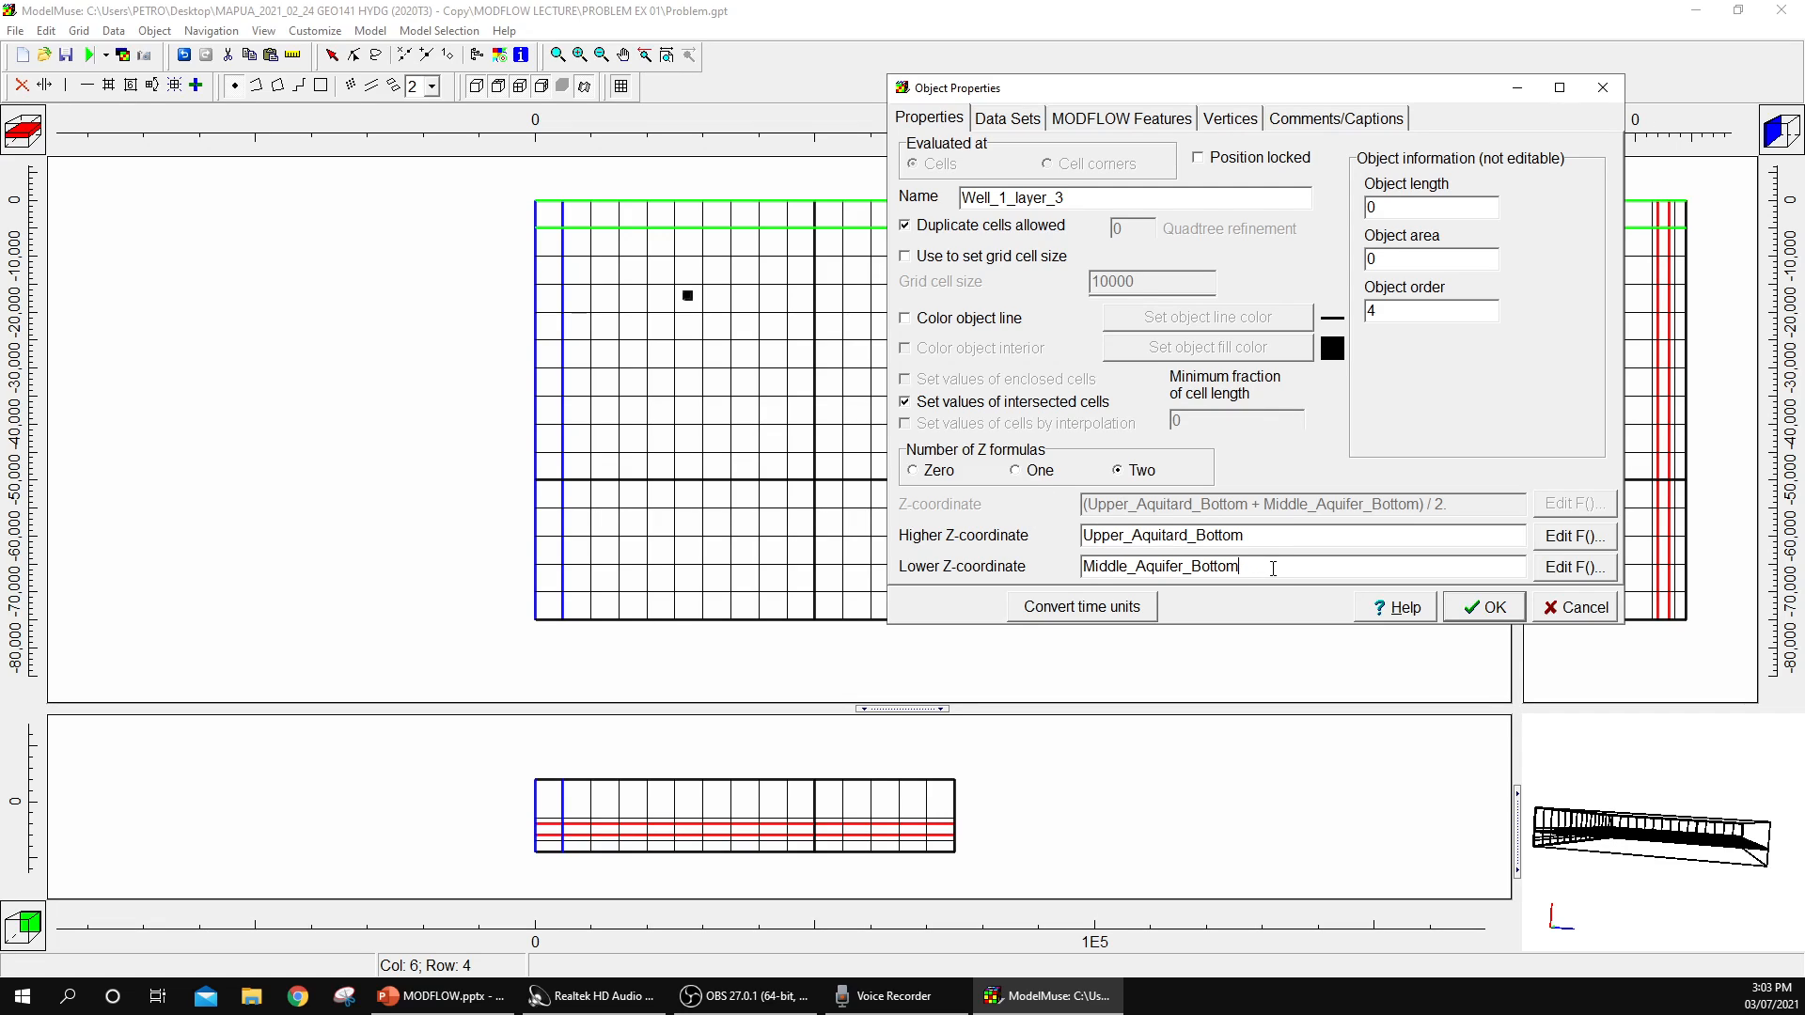
left_click_drag(1273, 568, 1043, 560)
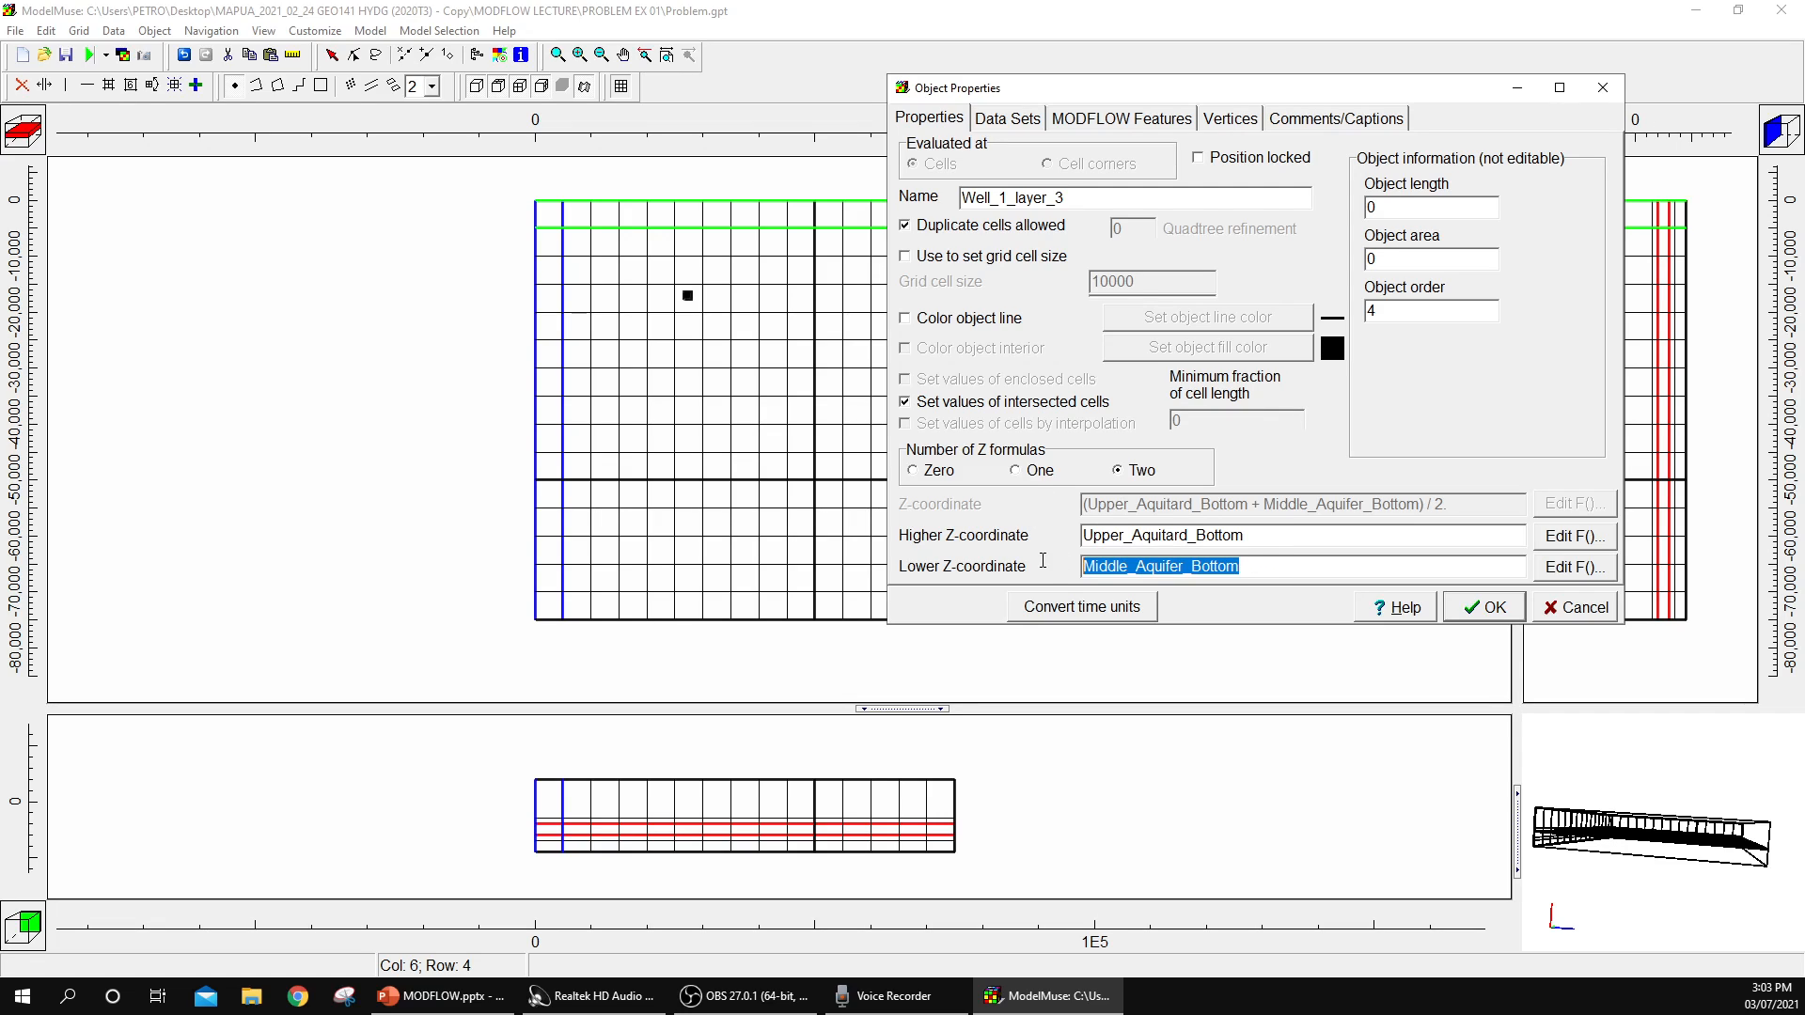
left_click(1288, 575)
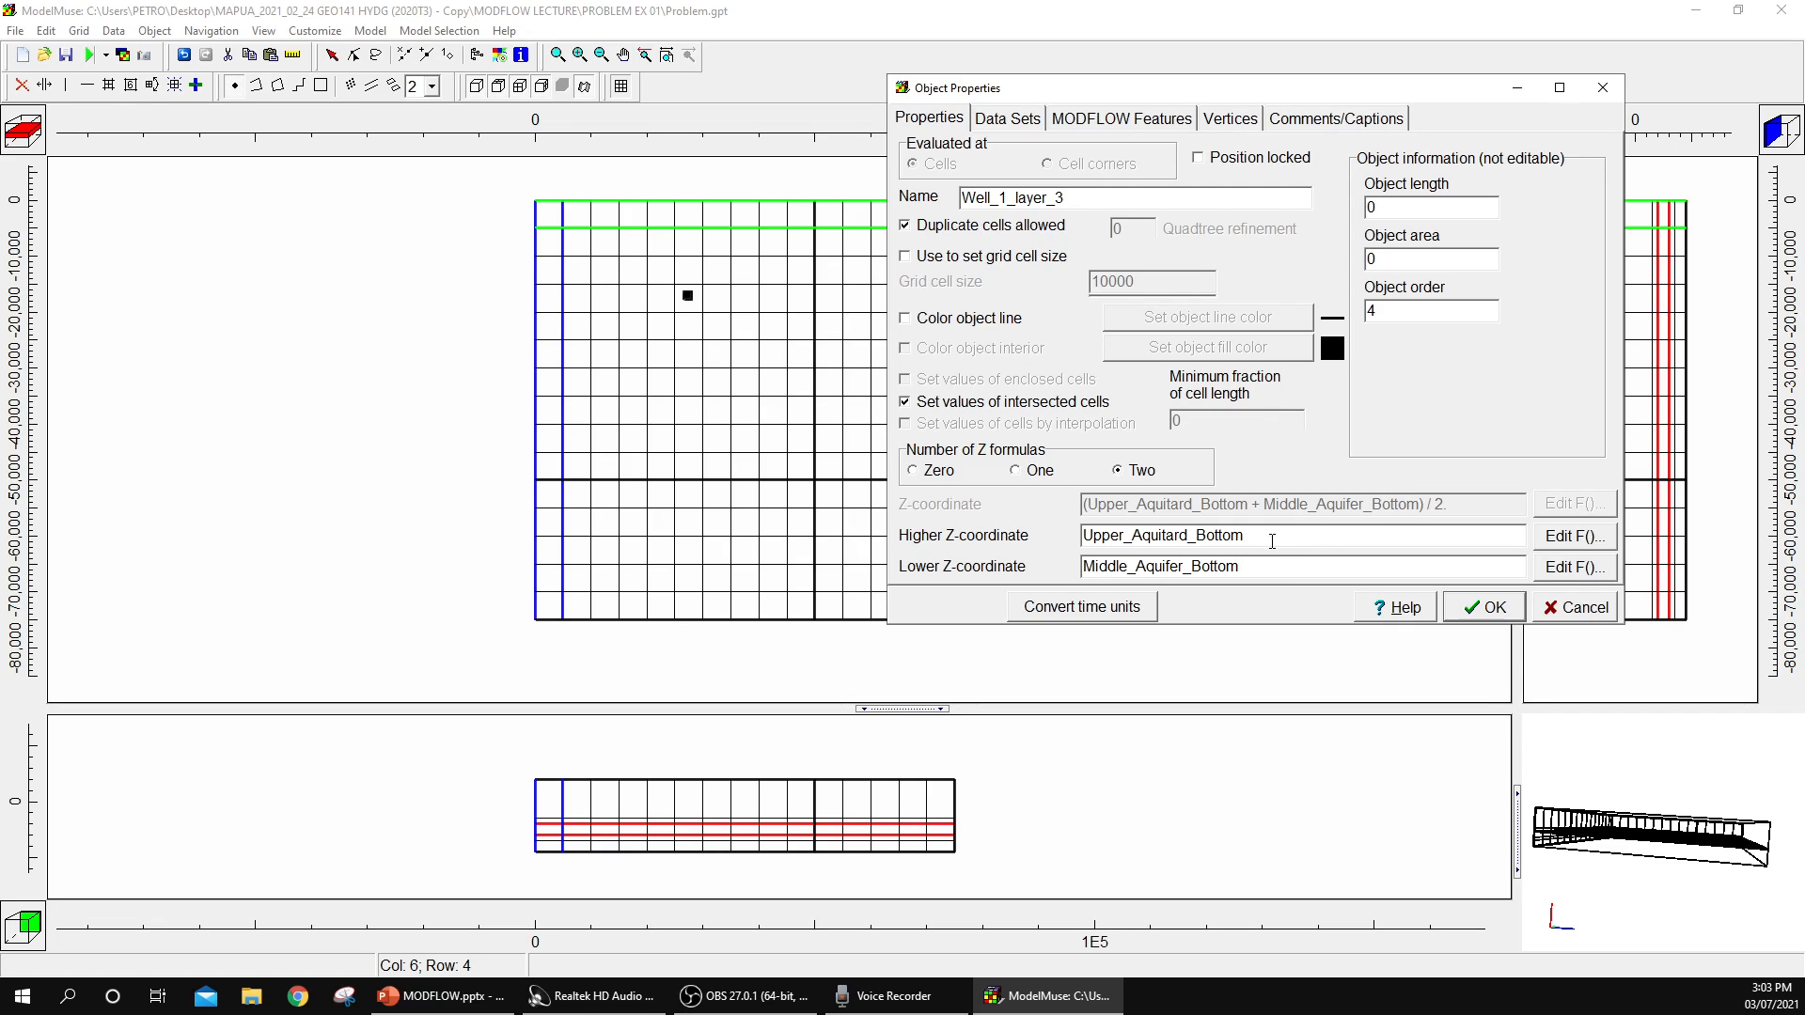
left_click_drag(1251, 540, 1057, 529)
left_click(1288, 566)
left_click_drag(1261, 532, 1057, 508)
left_click_drag(1307, 562, 1071, 539)
left_click(1316, 532)
left_click_drag(1290, 560, 1081, 562)
left_click(1261, 536)
left_click_drag(1244, 529, 1074, 527)
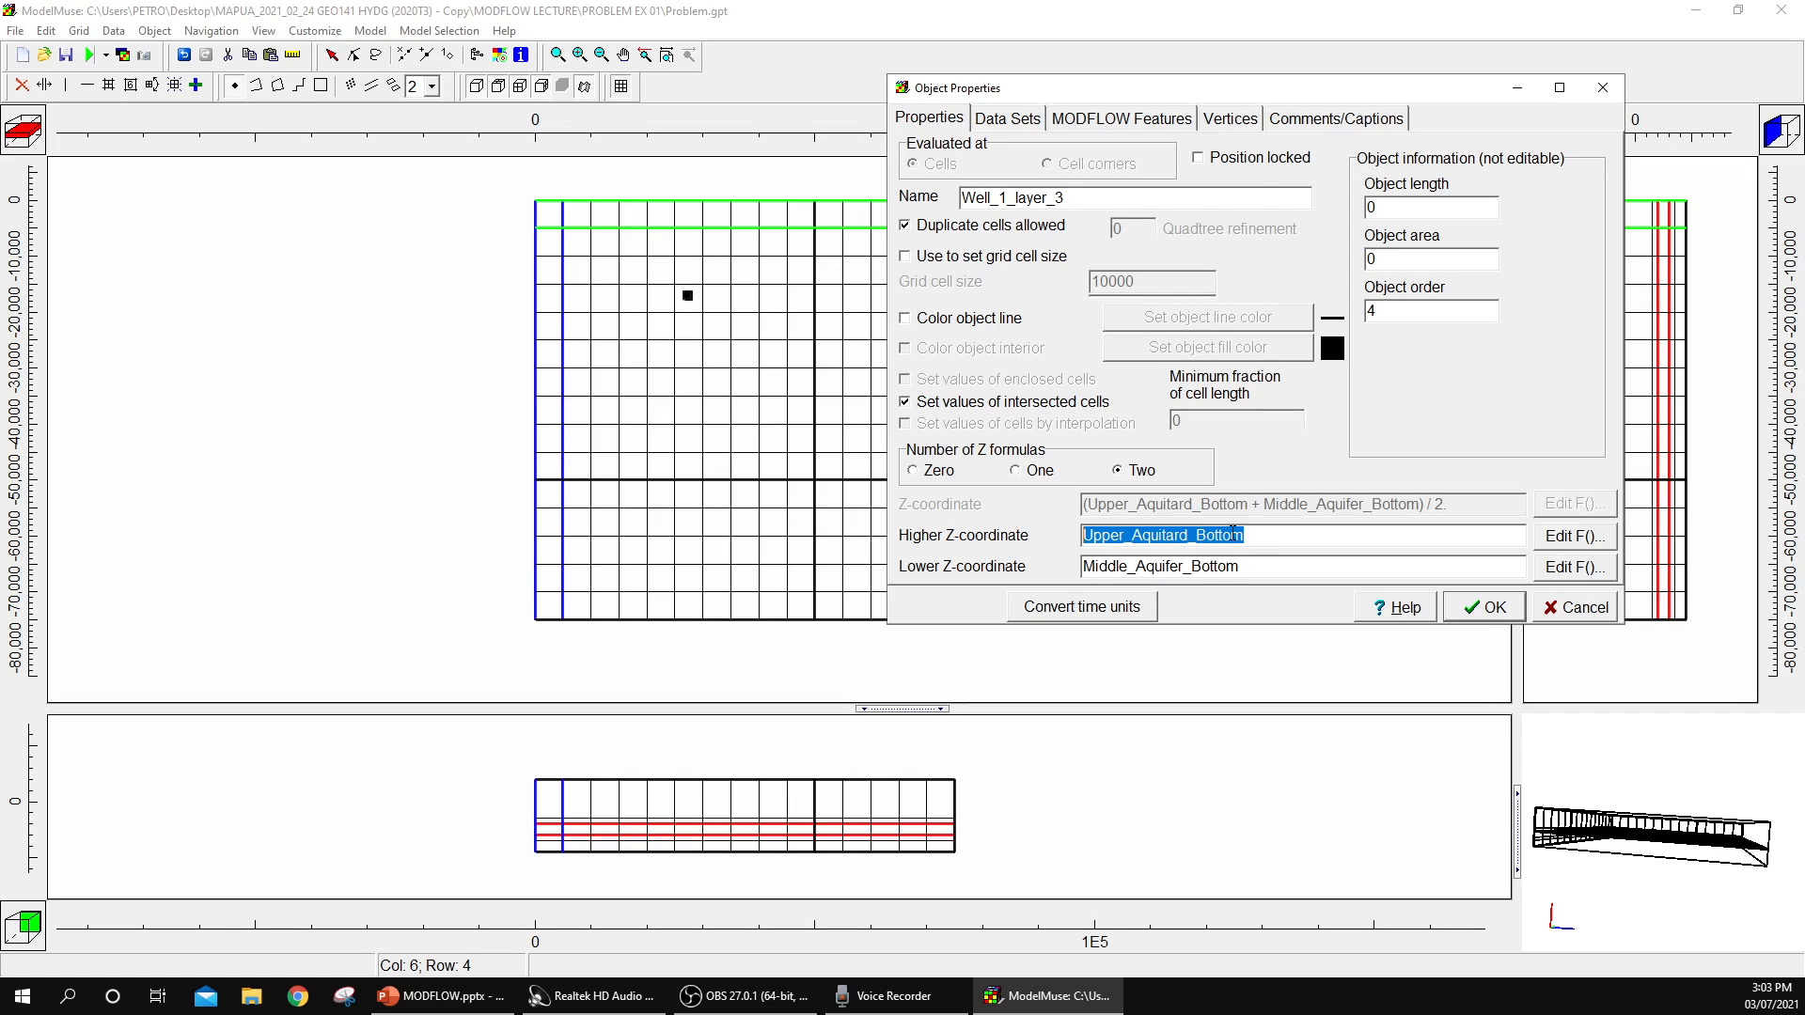
left_click(1257, 565)
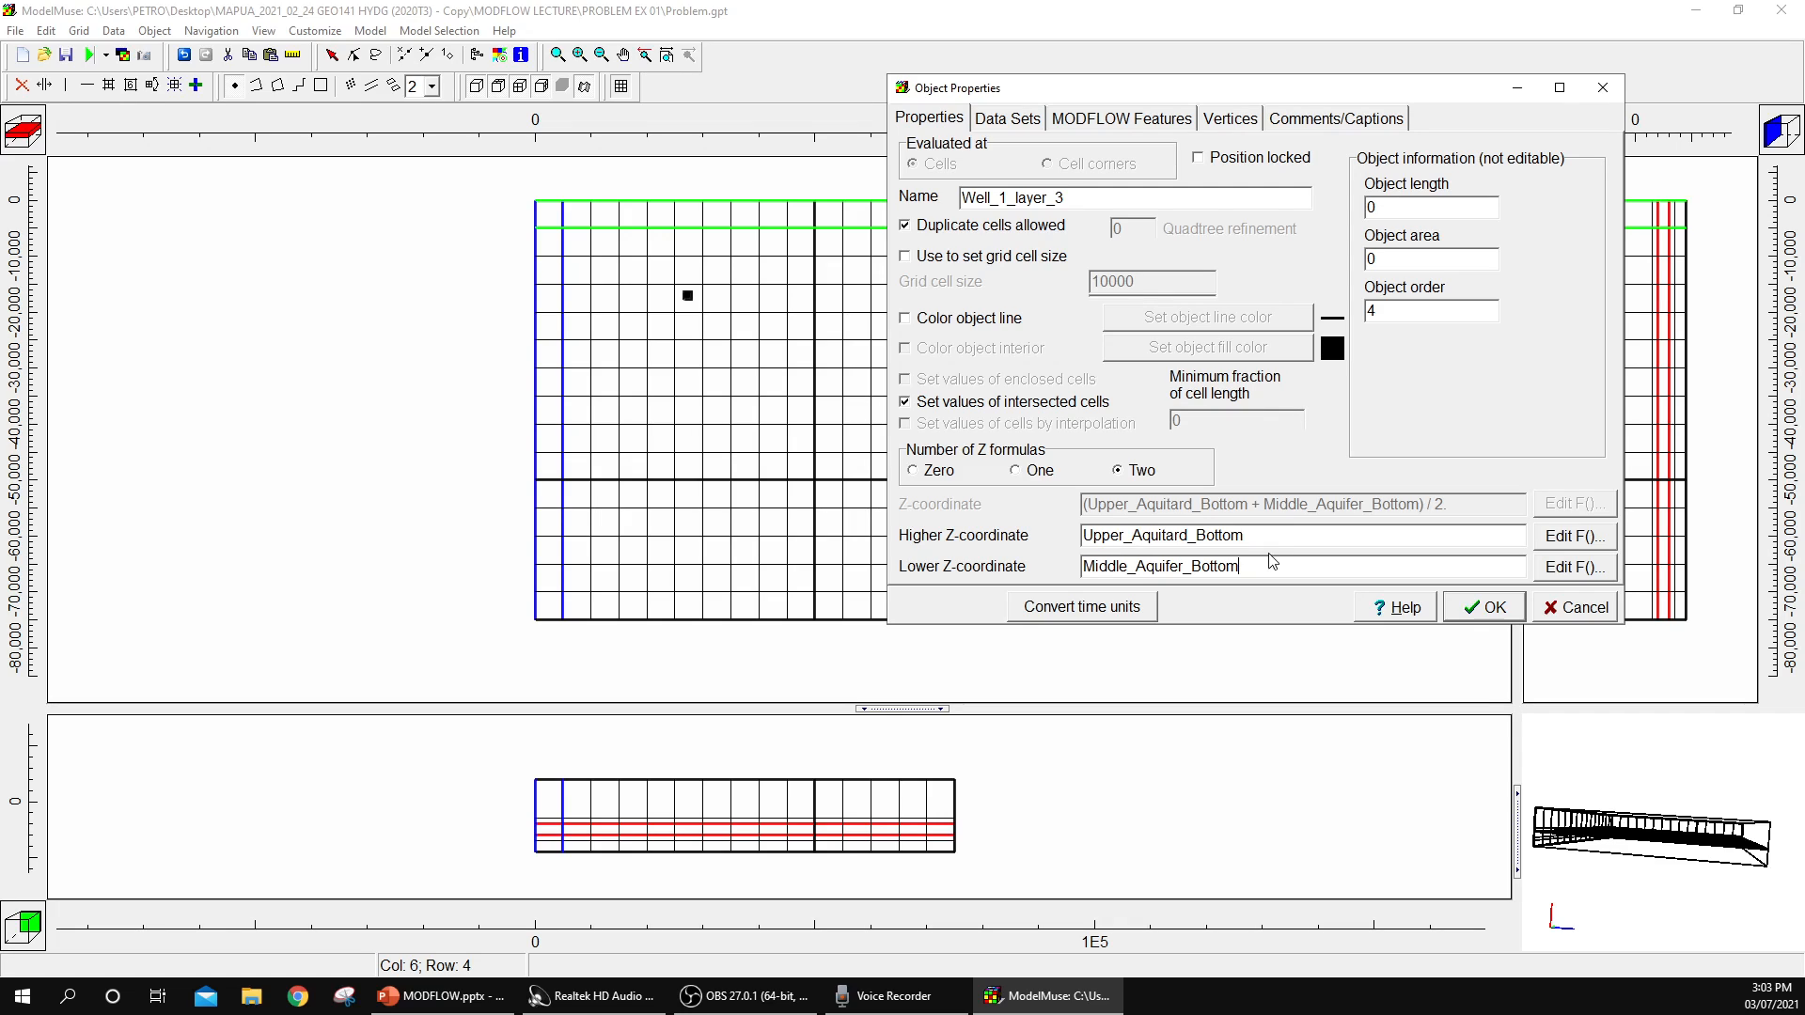
double_click(1232, 535)
left_click(1253, 564)
double_click(1250, 535)
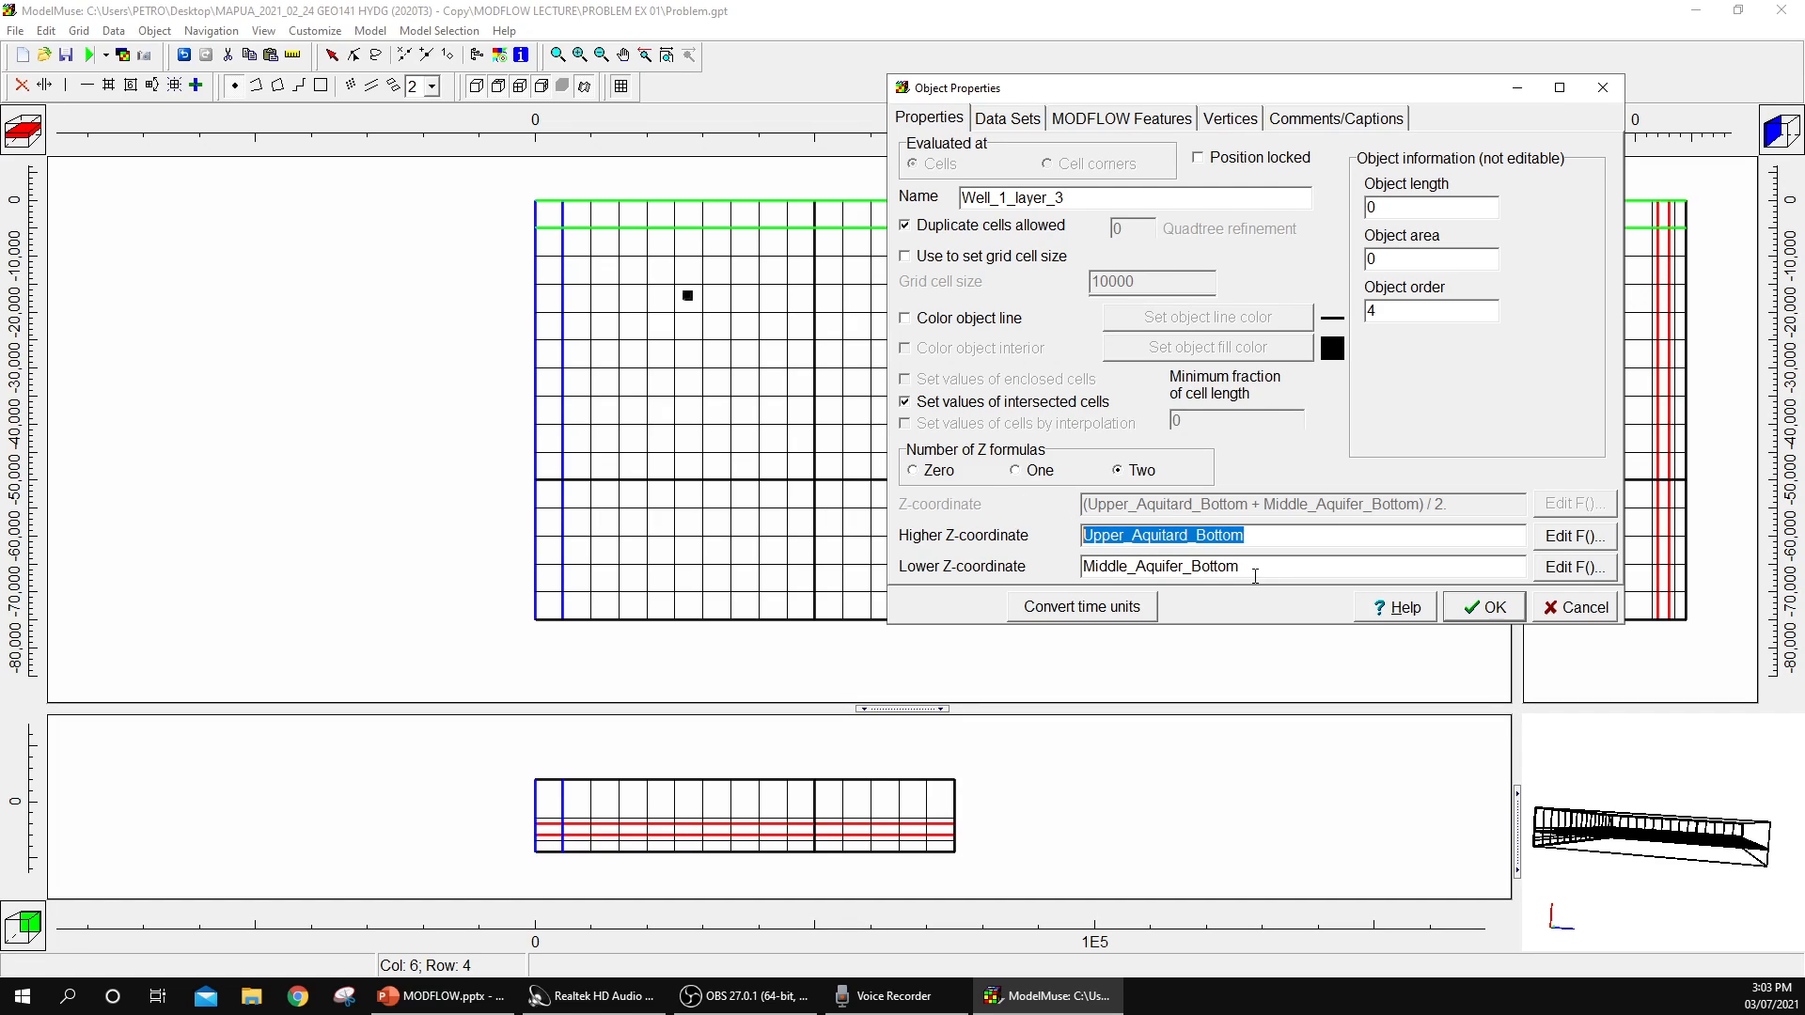
left_click(1260, 566)
double_click(1278, 566)
left_click(1293, 532)
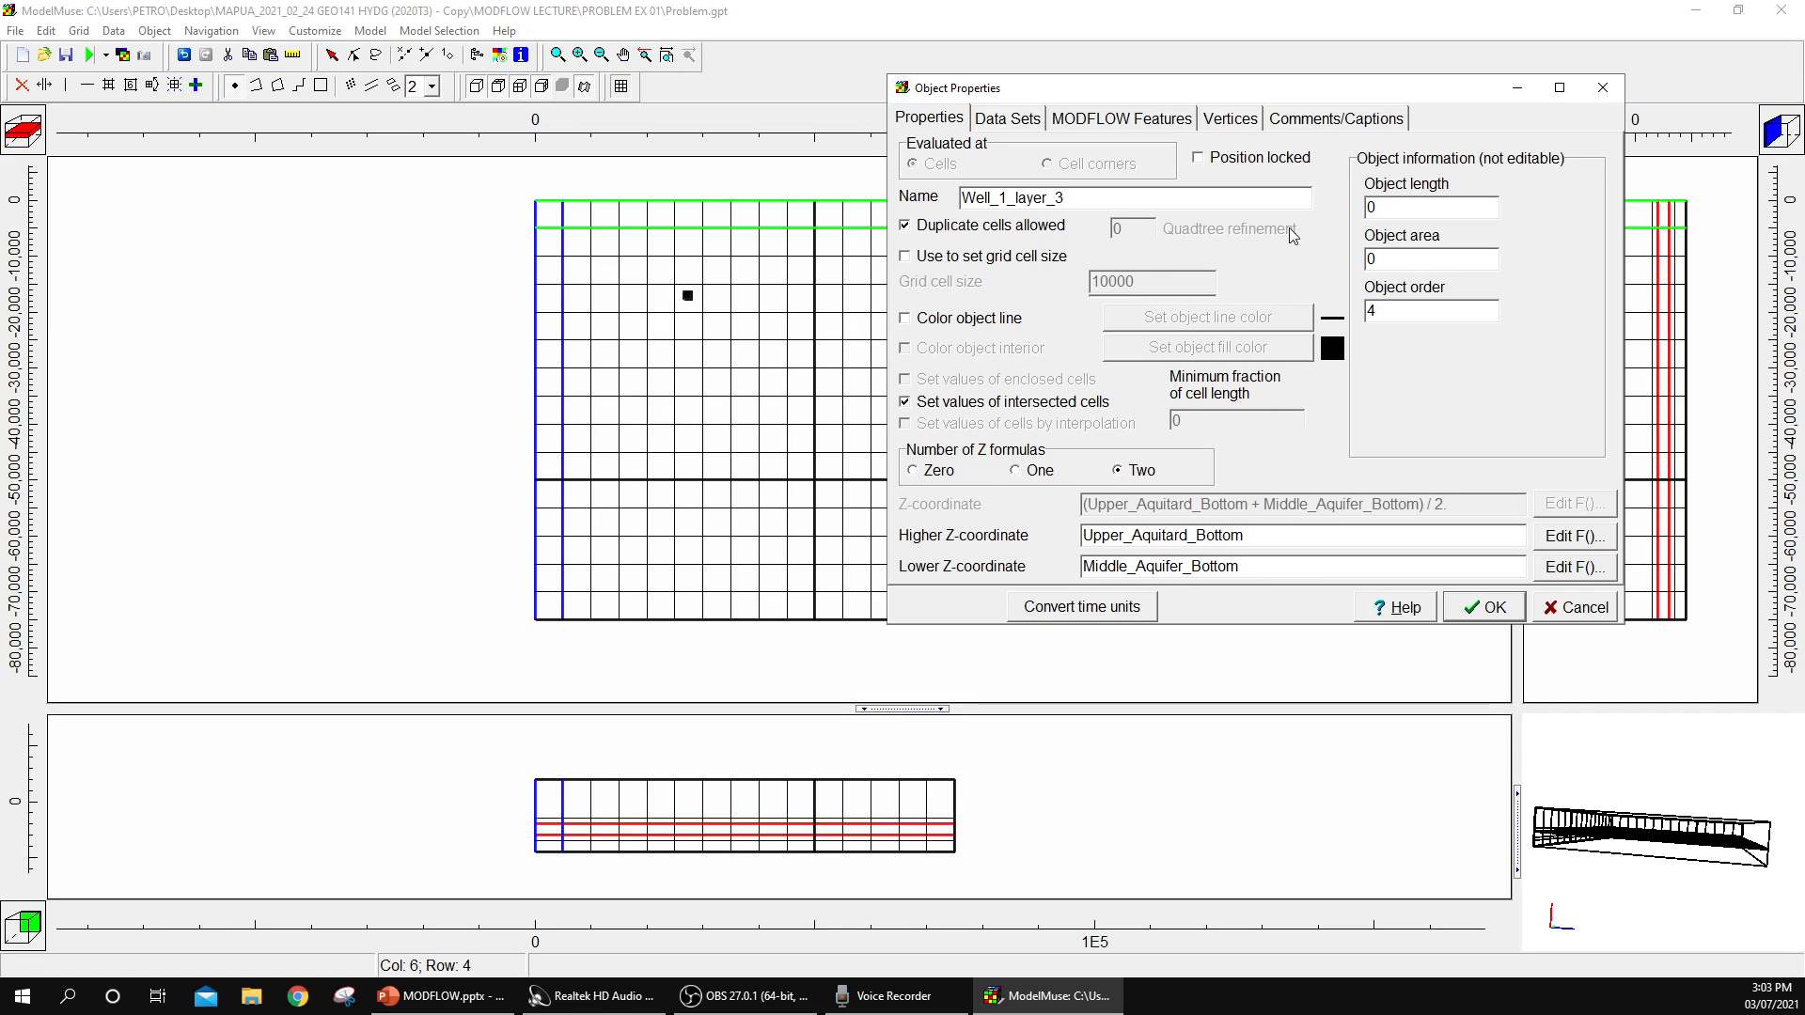
Step: Enable the WEL: Well package for the object with a stress period from 0 to 86400
left_click(1131, 117)
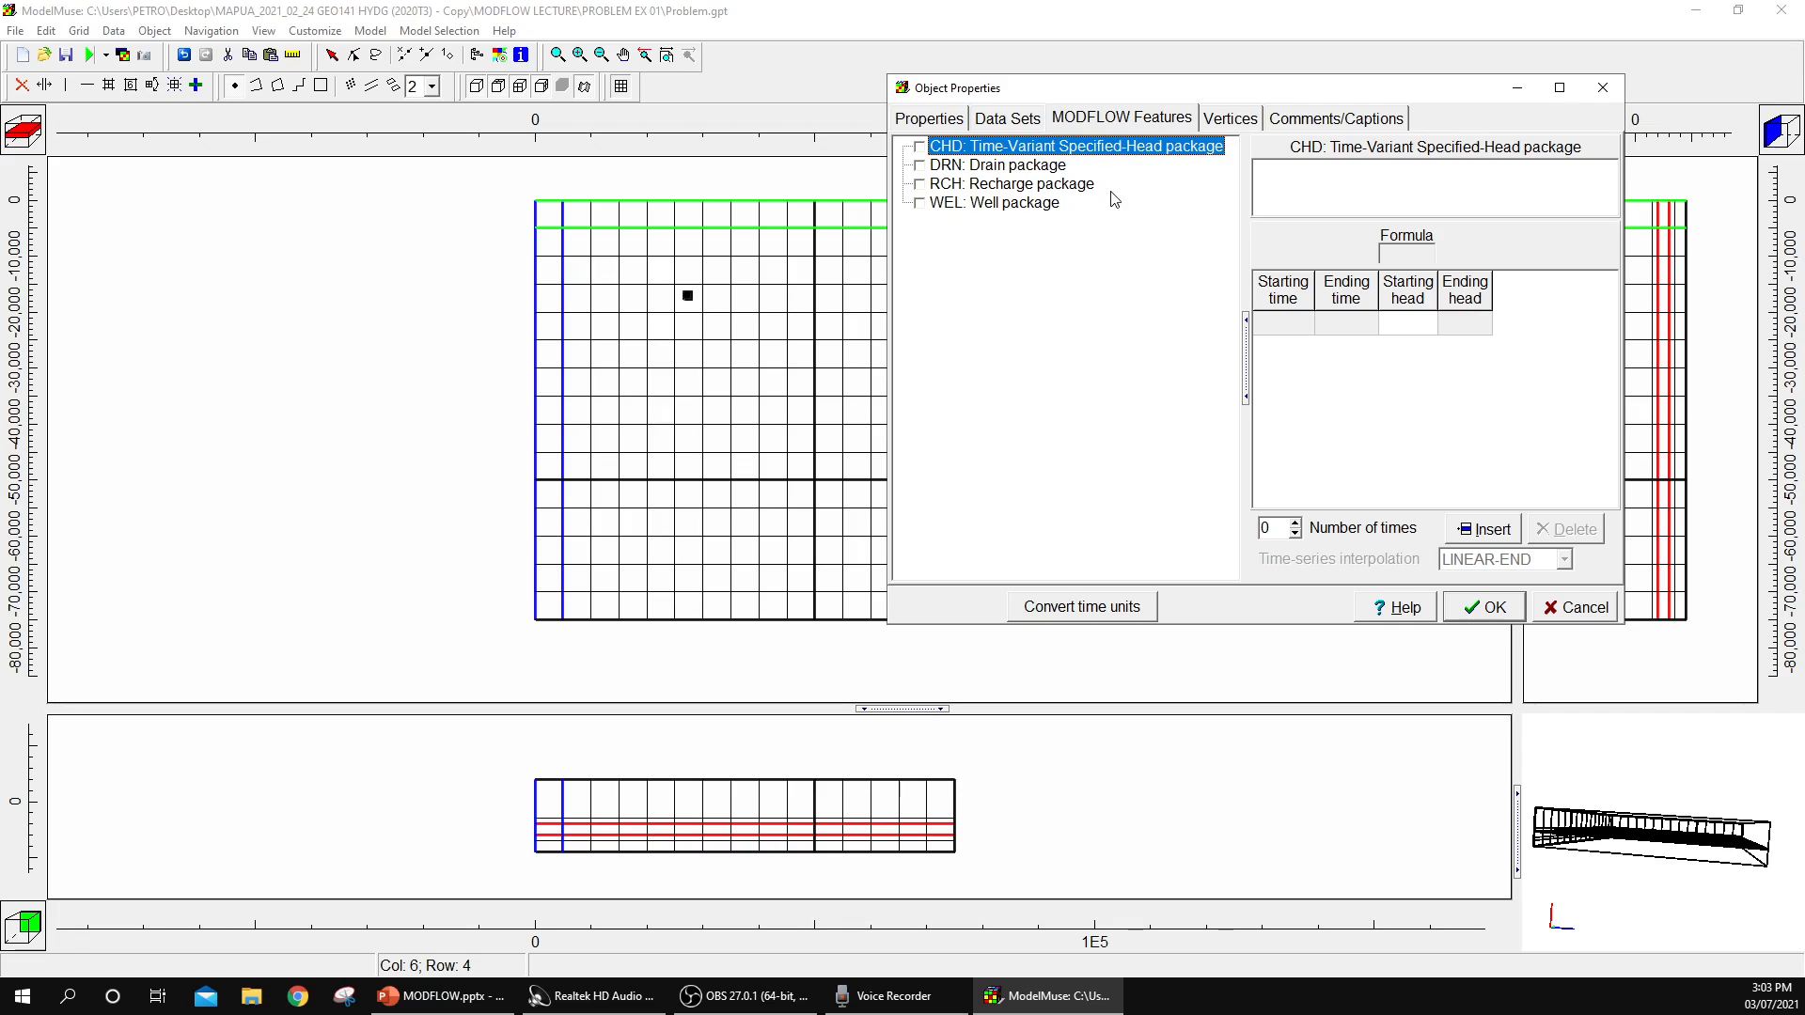
left_click(977, 203)
left_click(920, 204)
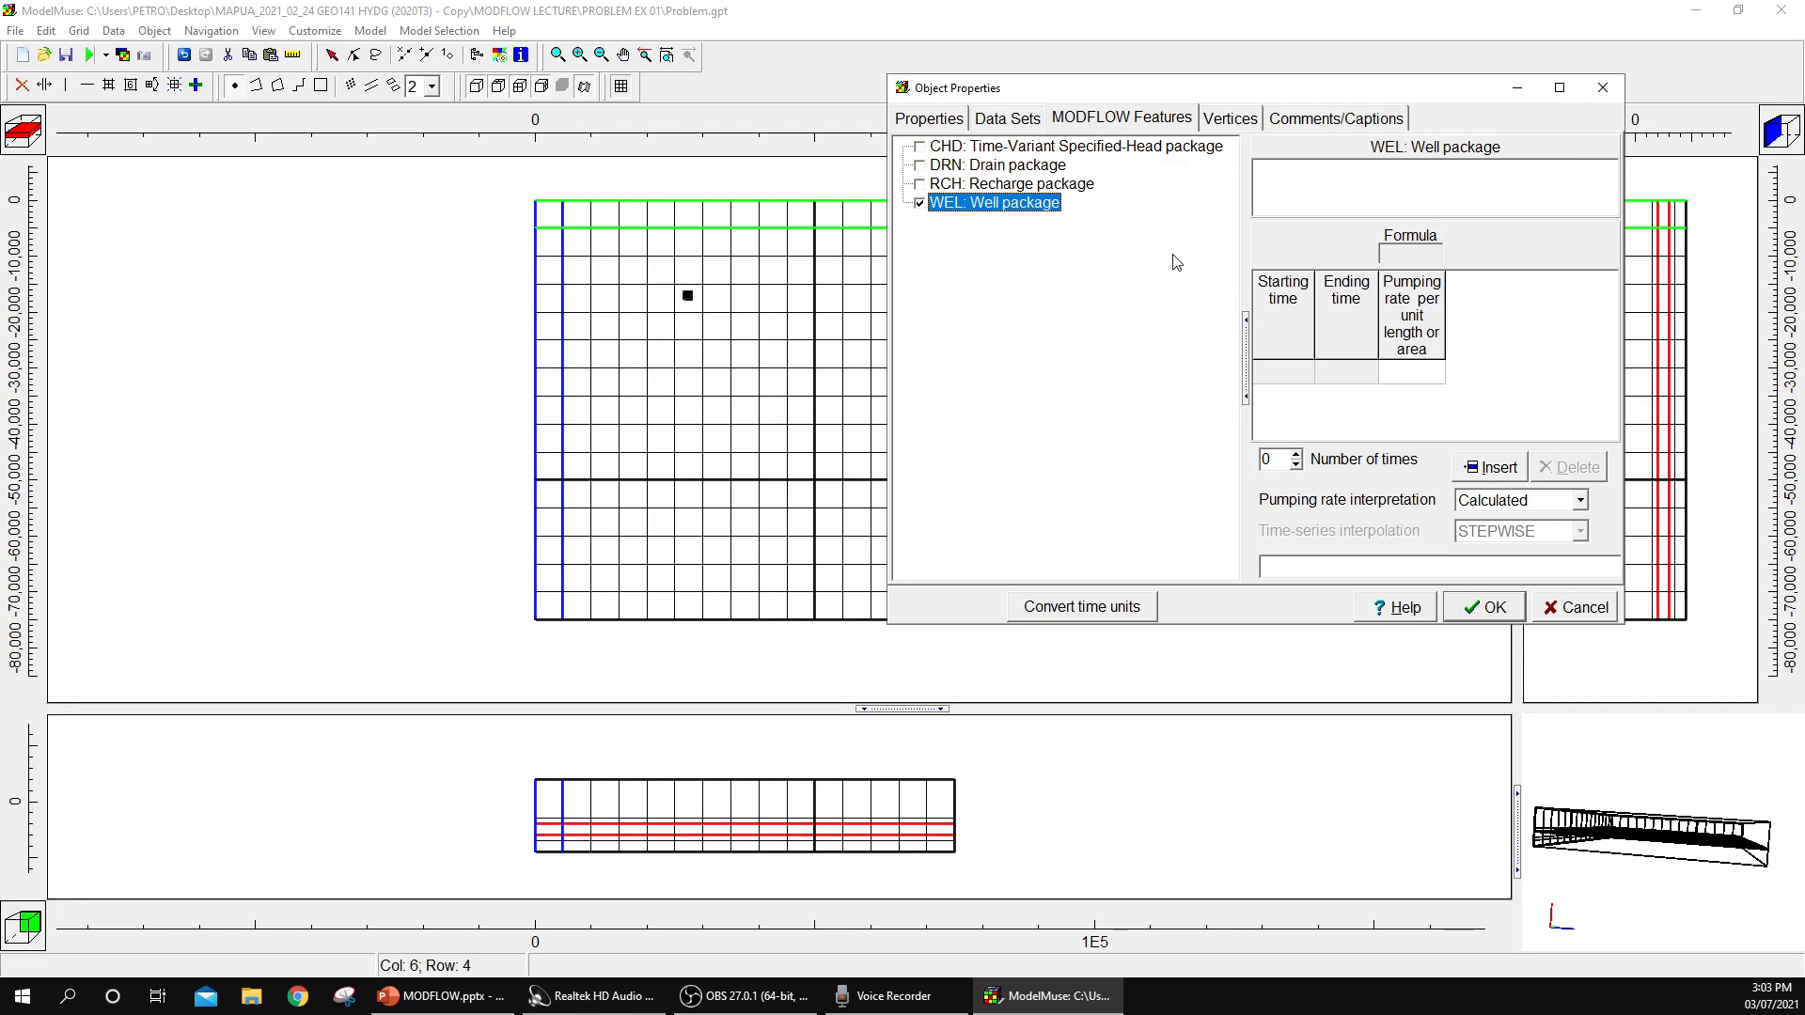
left_click(1284, 374)
left_click(1305, 373)
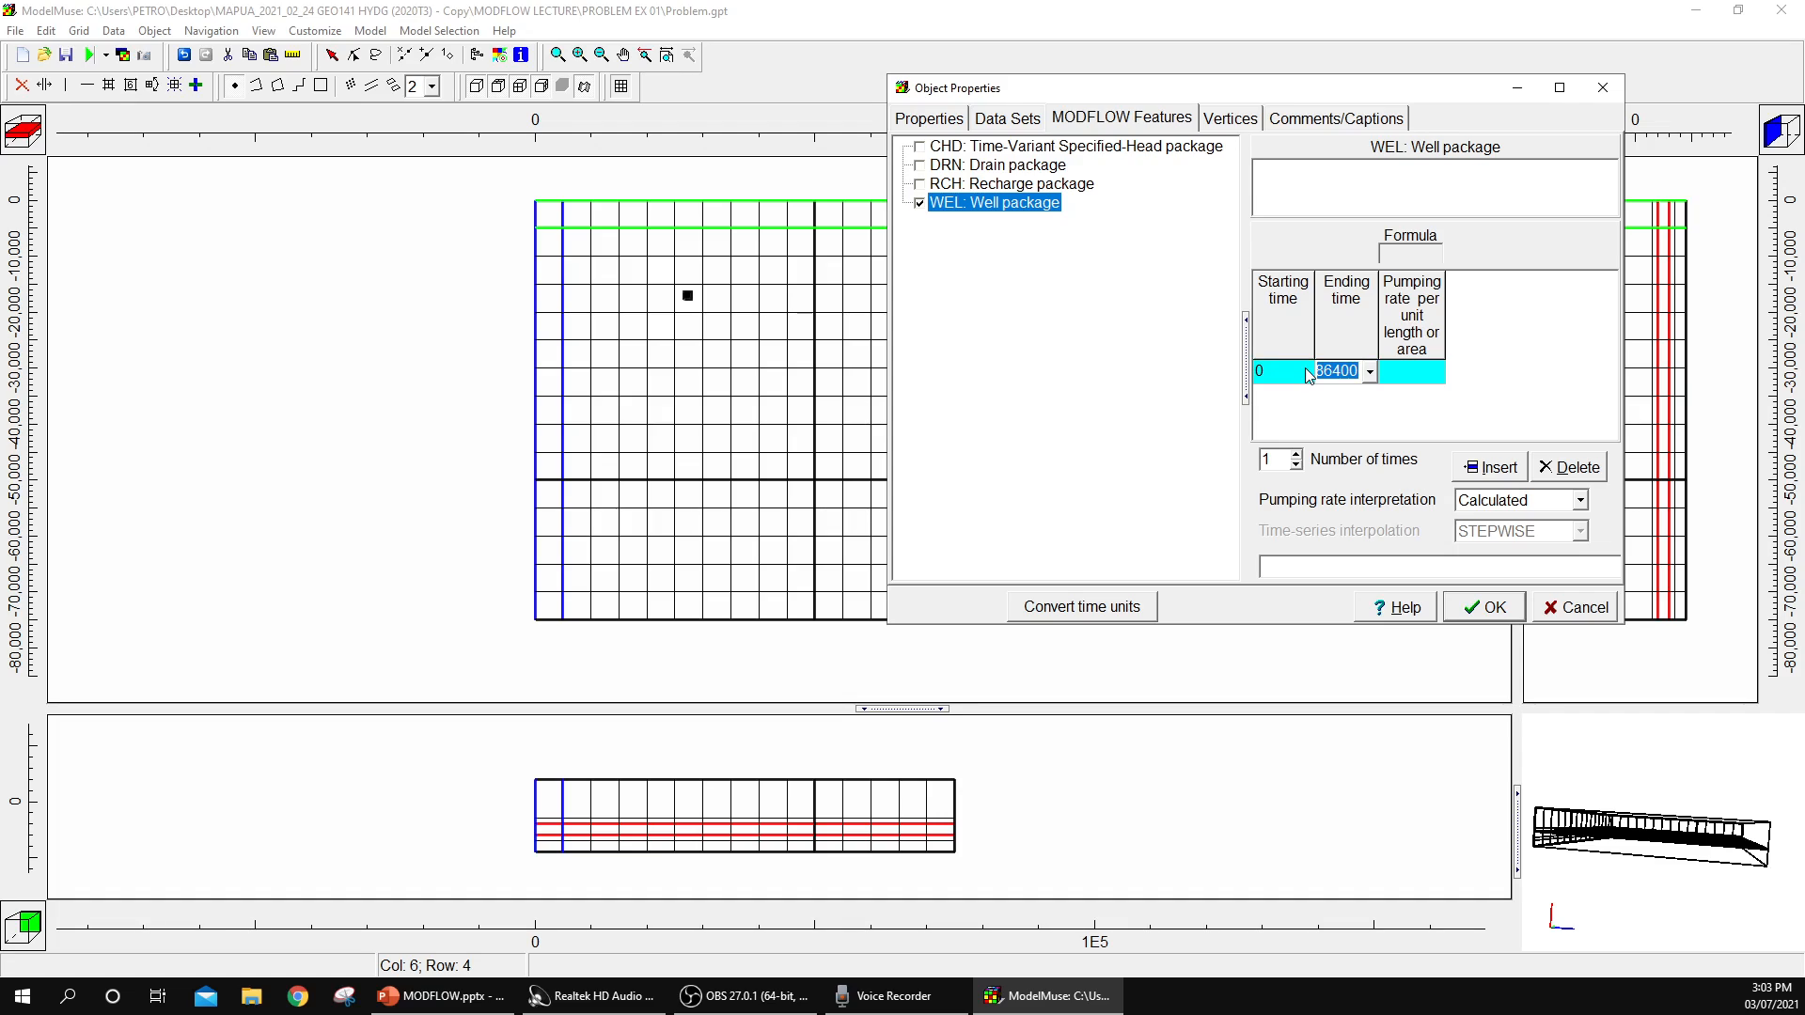
left_click(1403, 374)
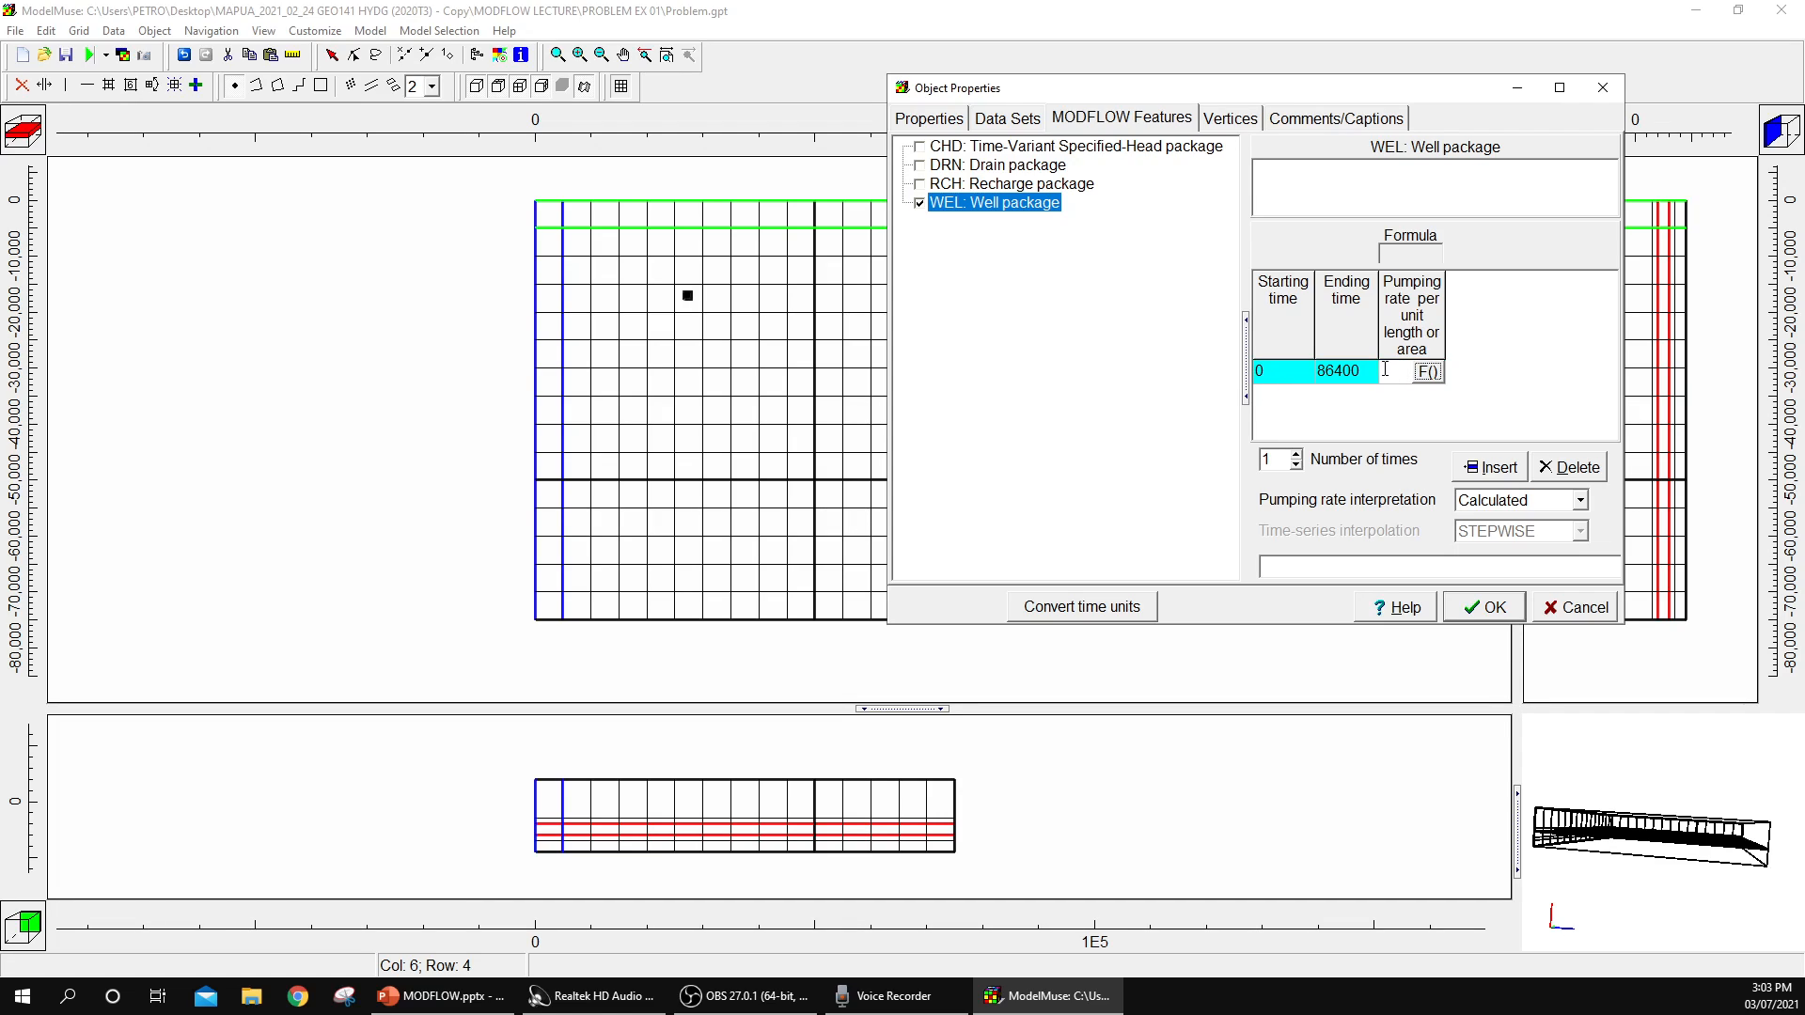
Step: Set the well's pumping rate interpretation to Direct with a rate of -5 and accept the object properties
left_click(1538, 508)
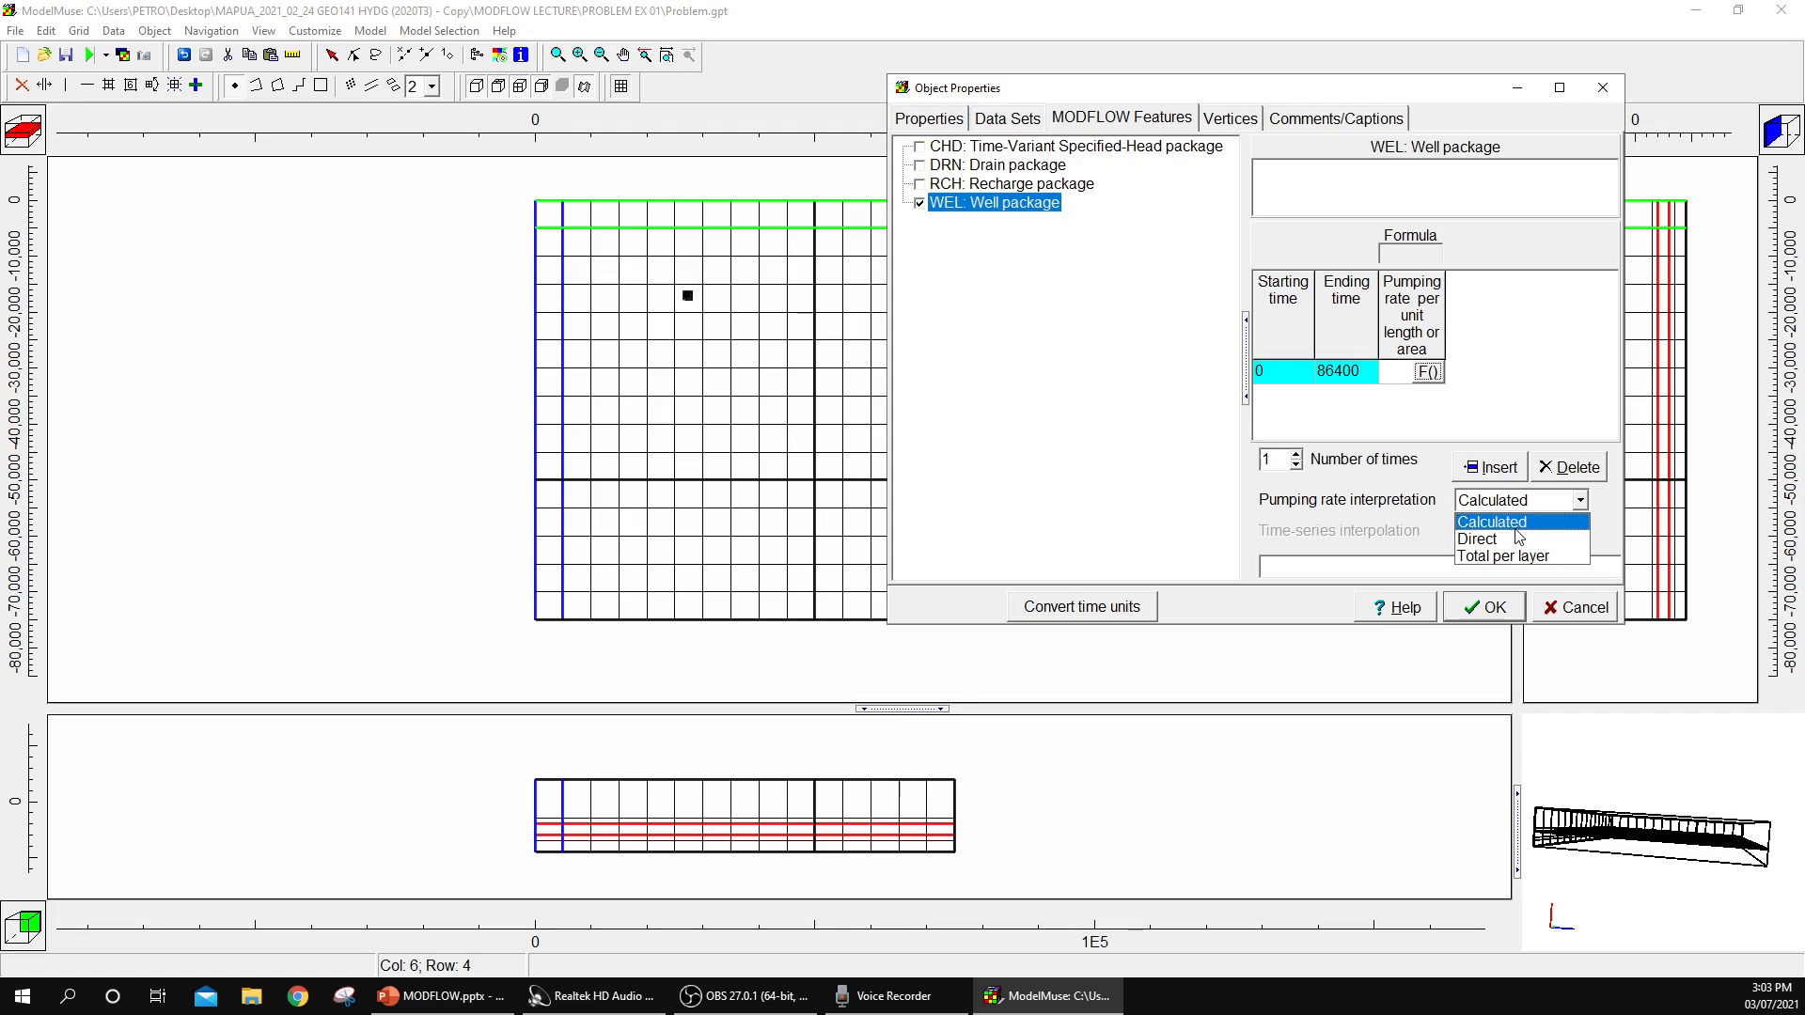
left_click(1519, 539)
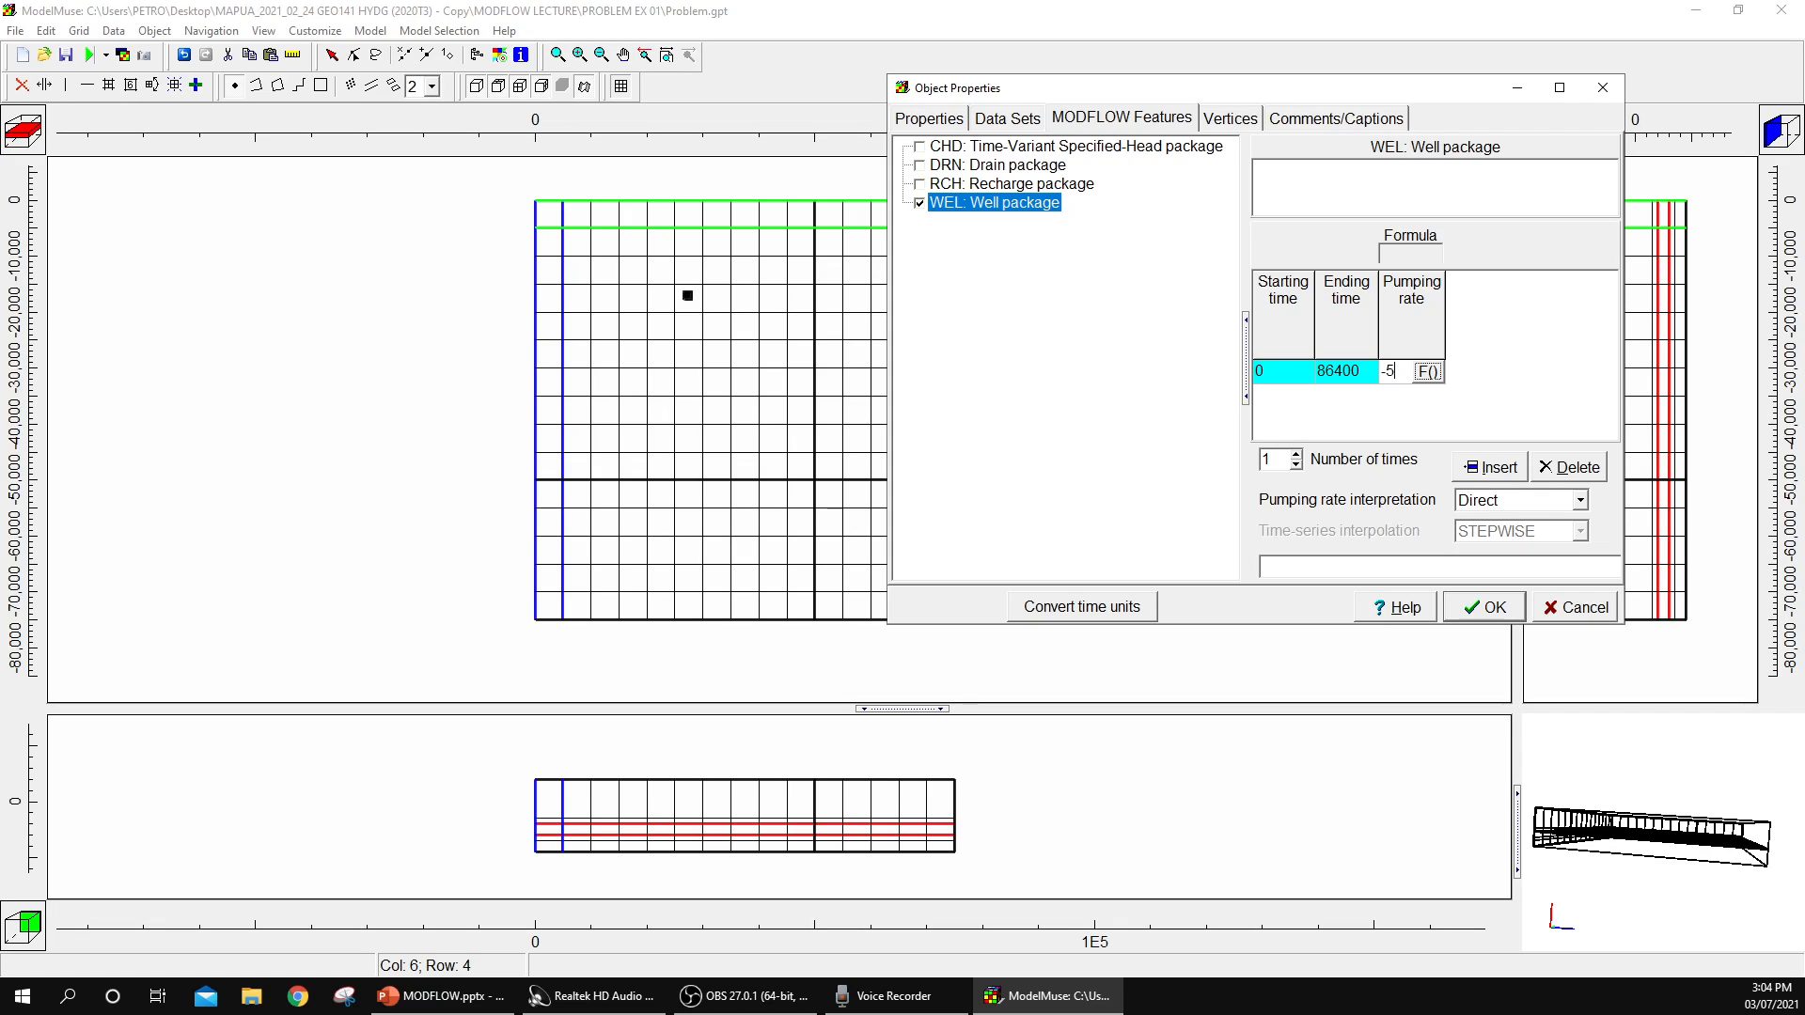
left_click(1511, 368)
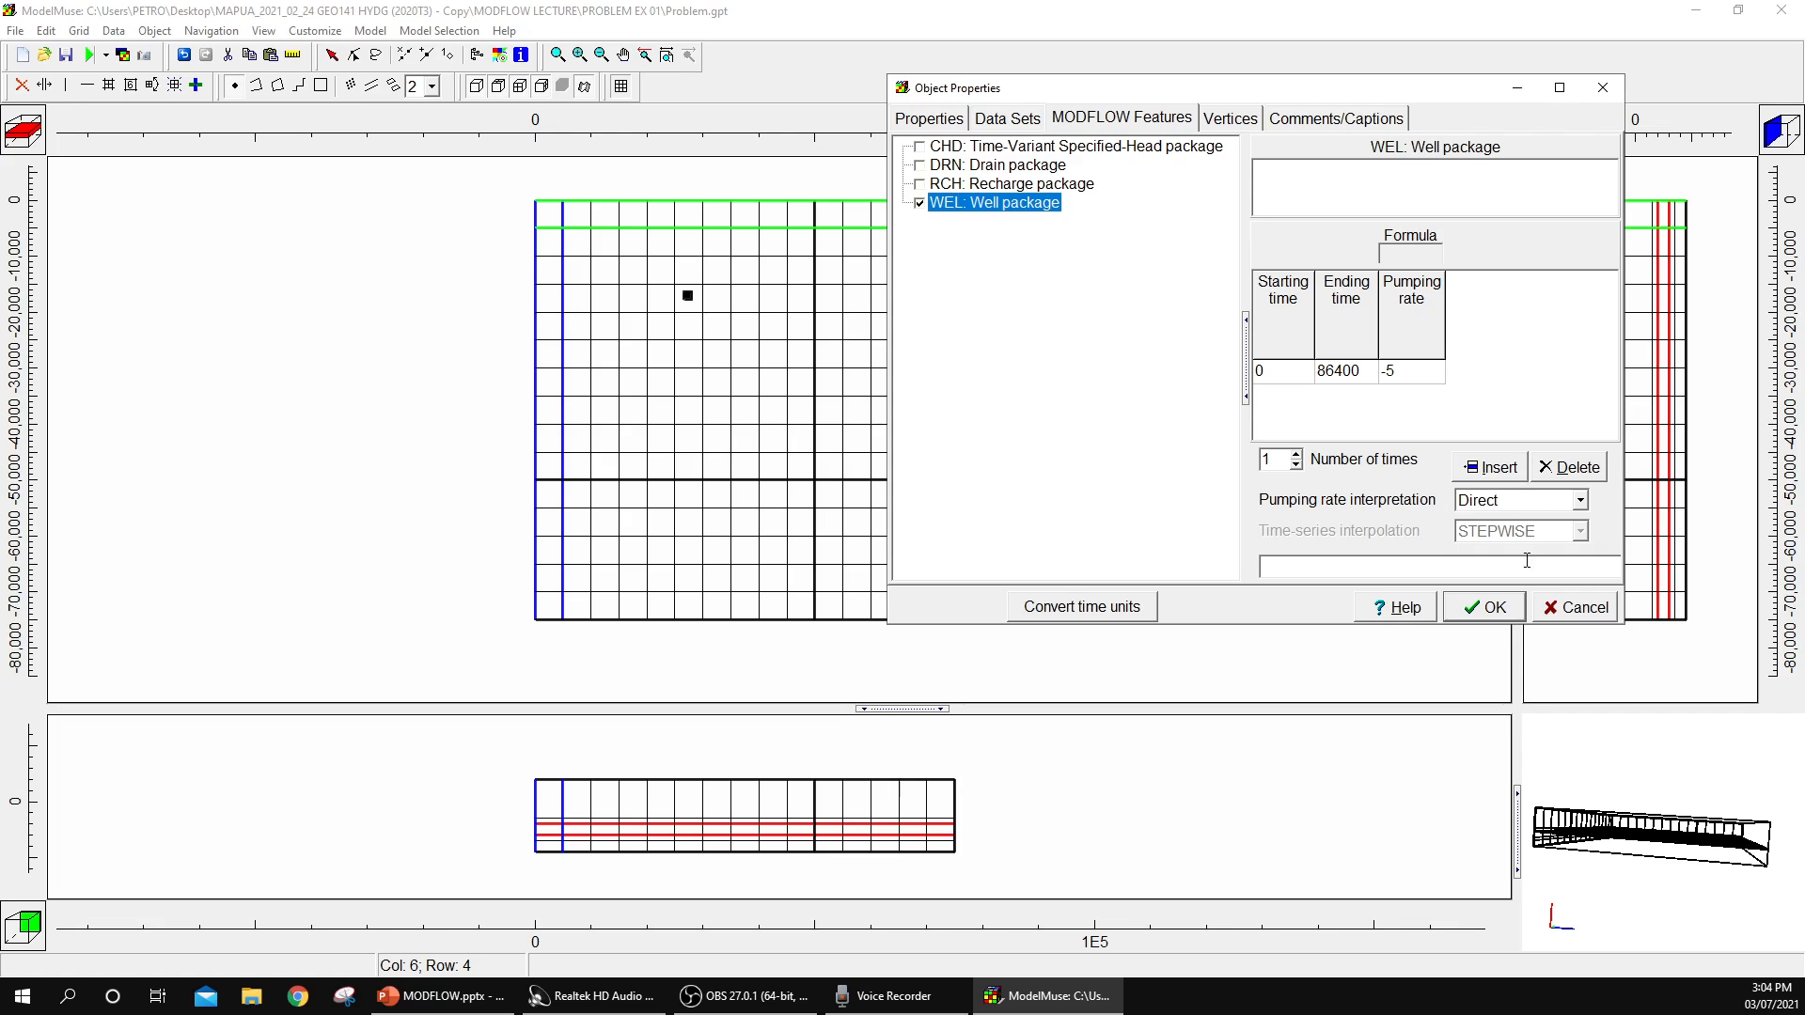
left_click(1494, 608)
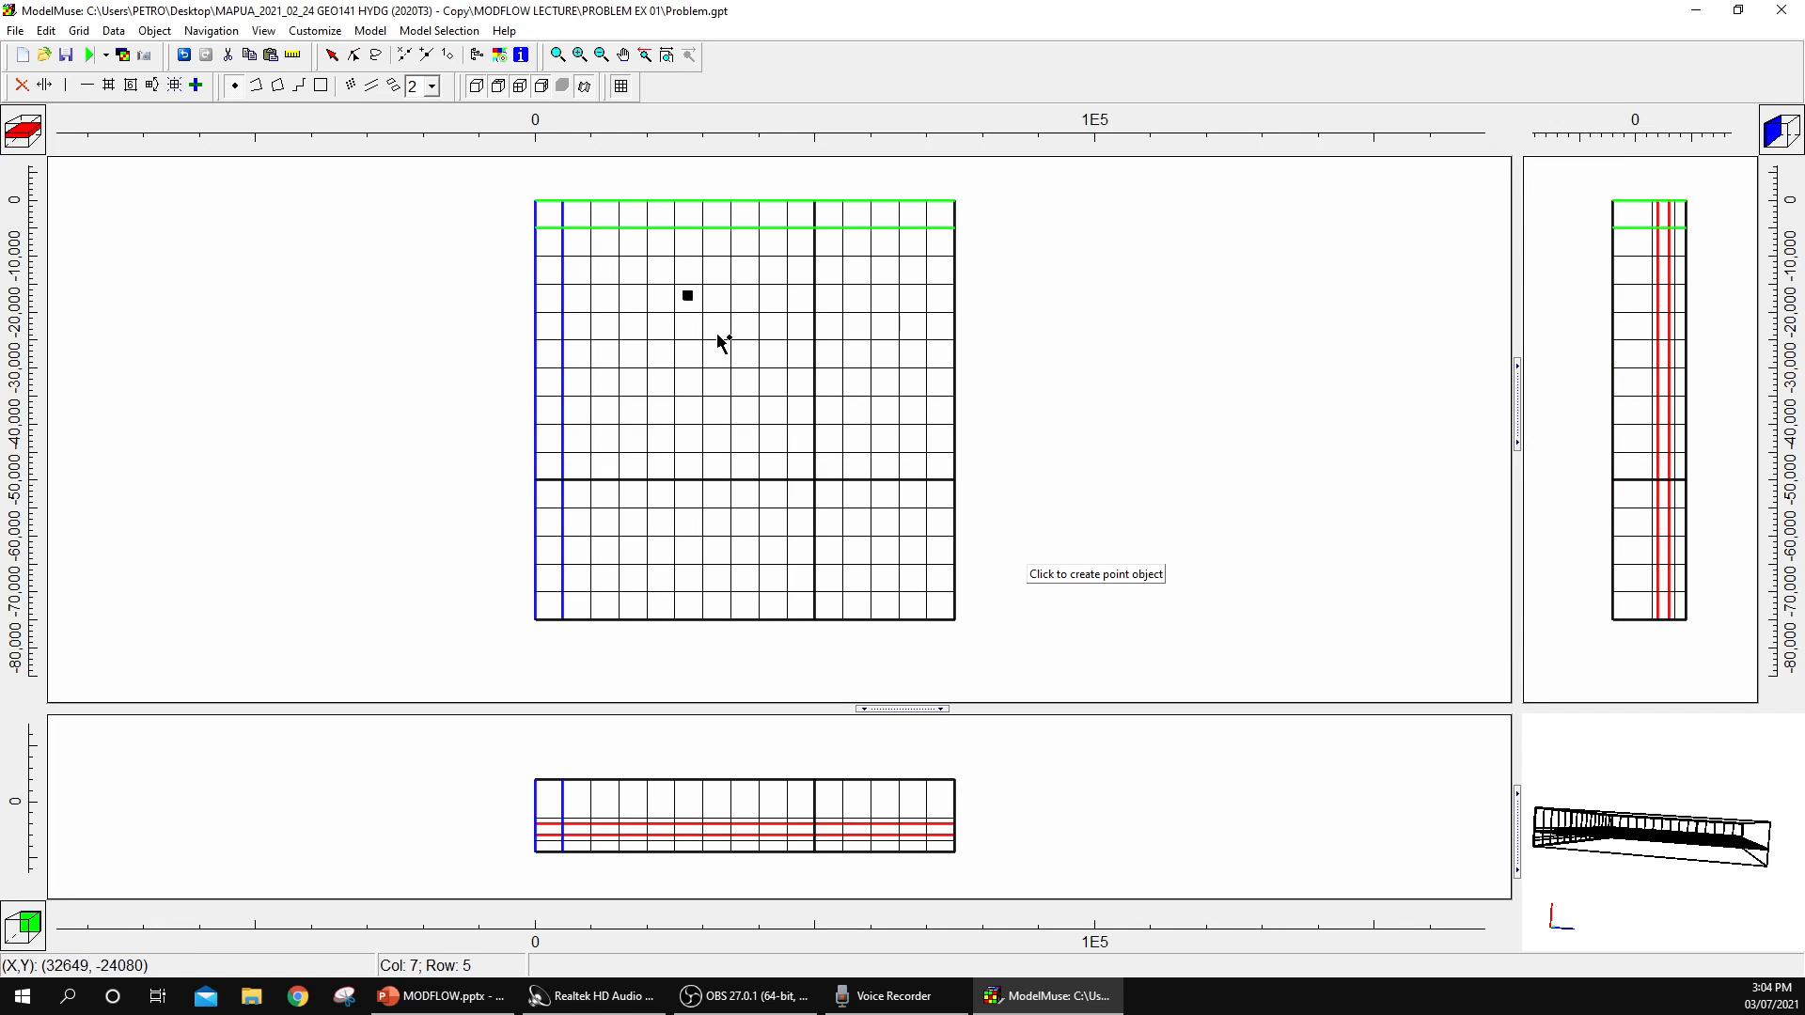
Step: Add a second point section to the well object in the cell at column 12, row 6
left_click(155, 30)
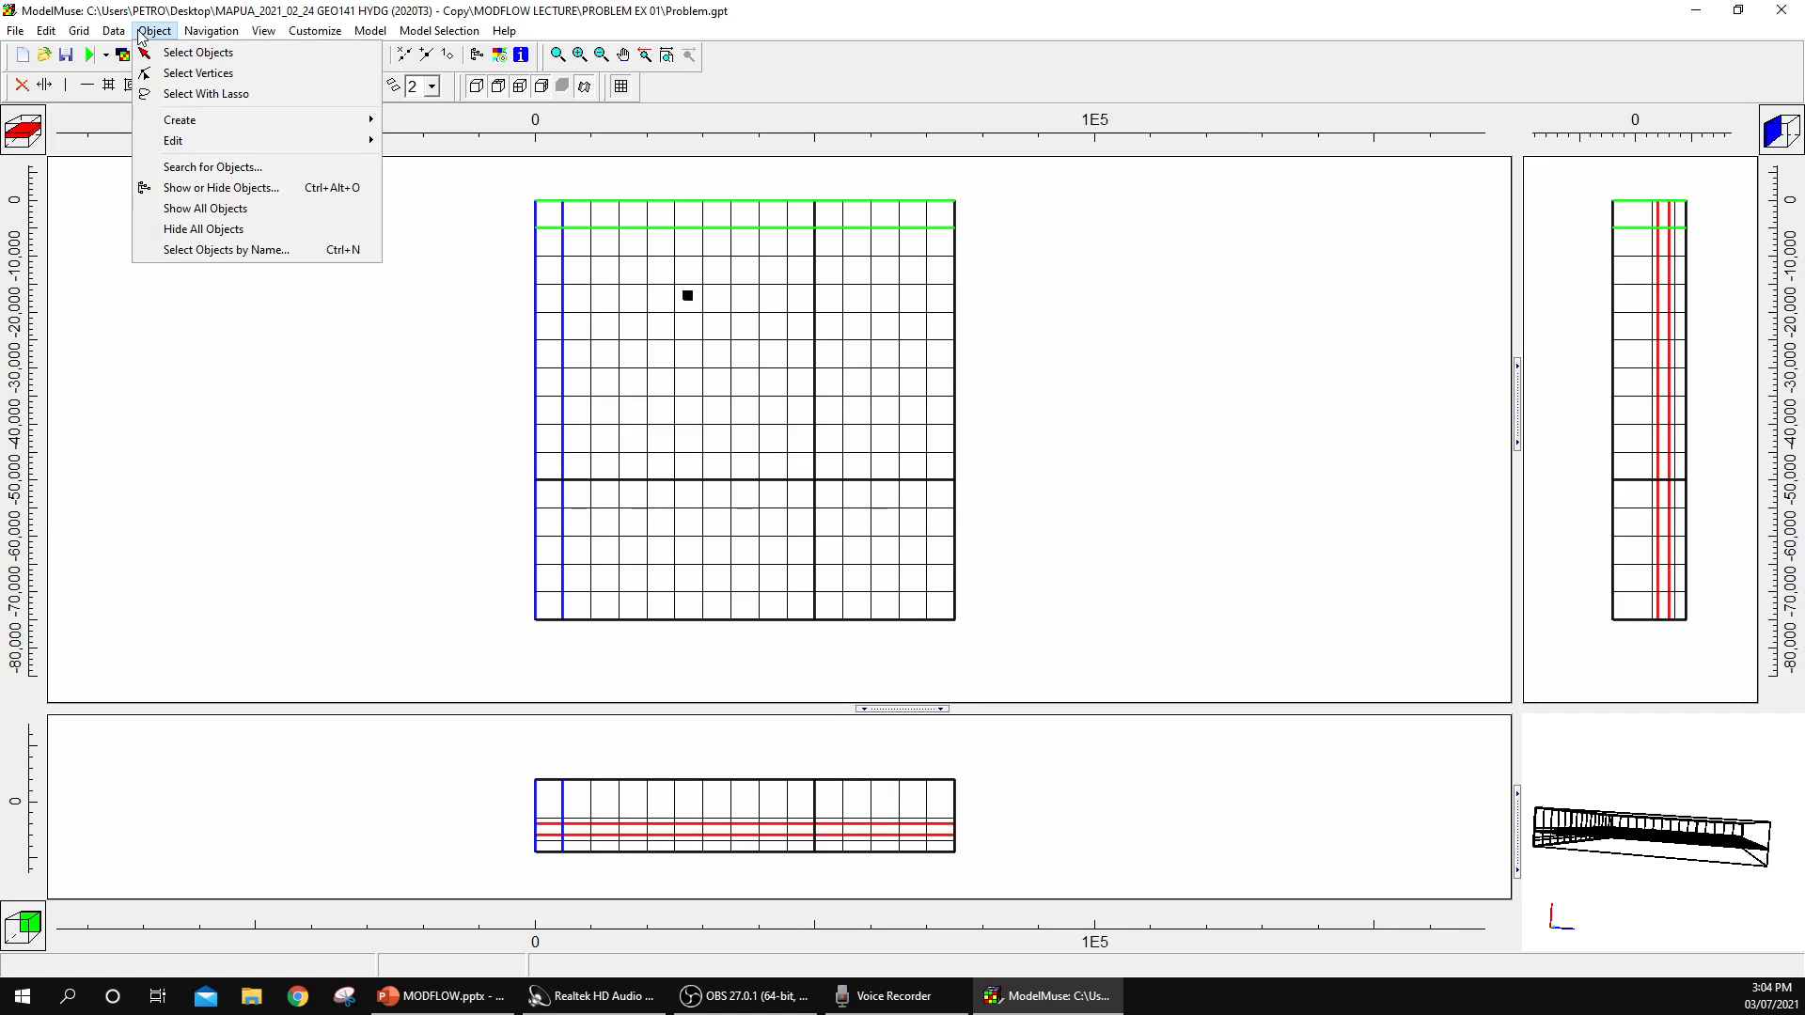
mouse_move(104, 42)
mouse_move(230, 141)
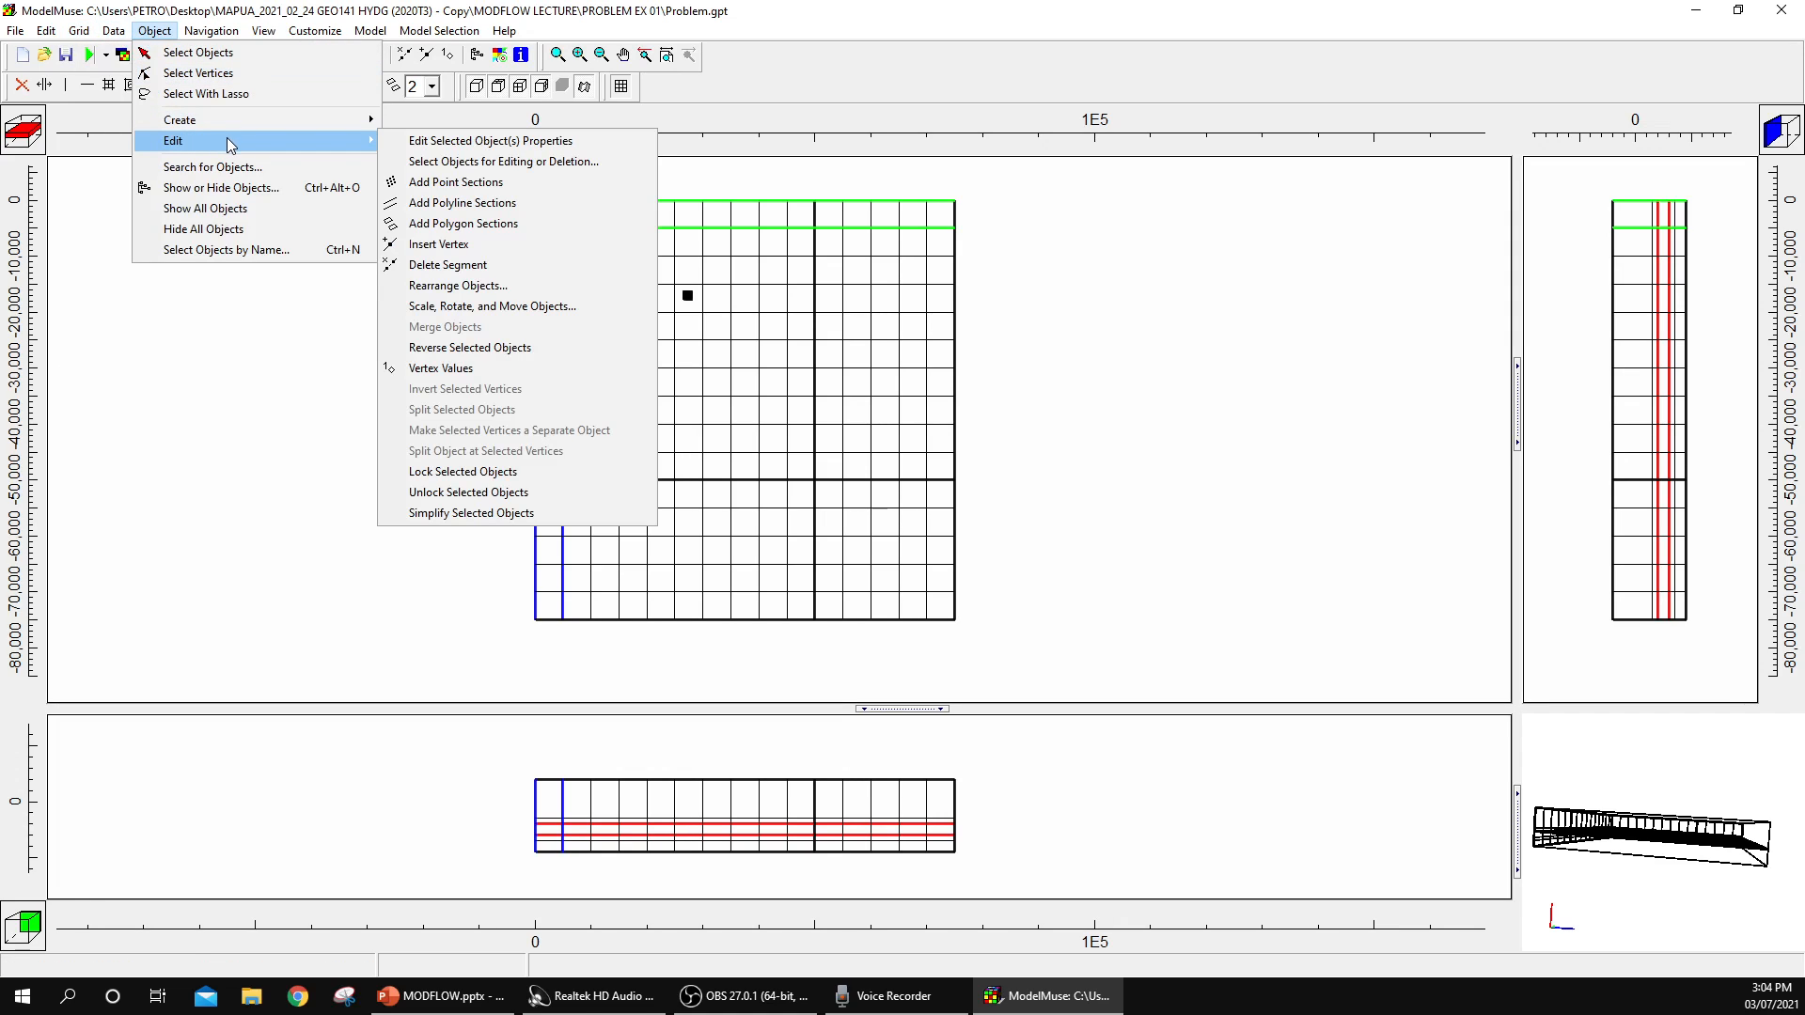
left_click(460, 185)
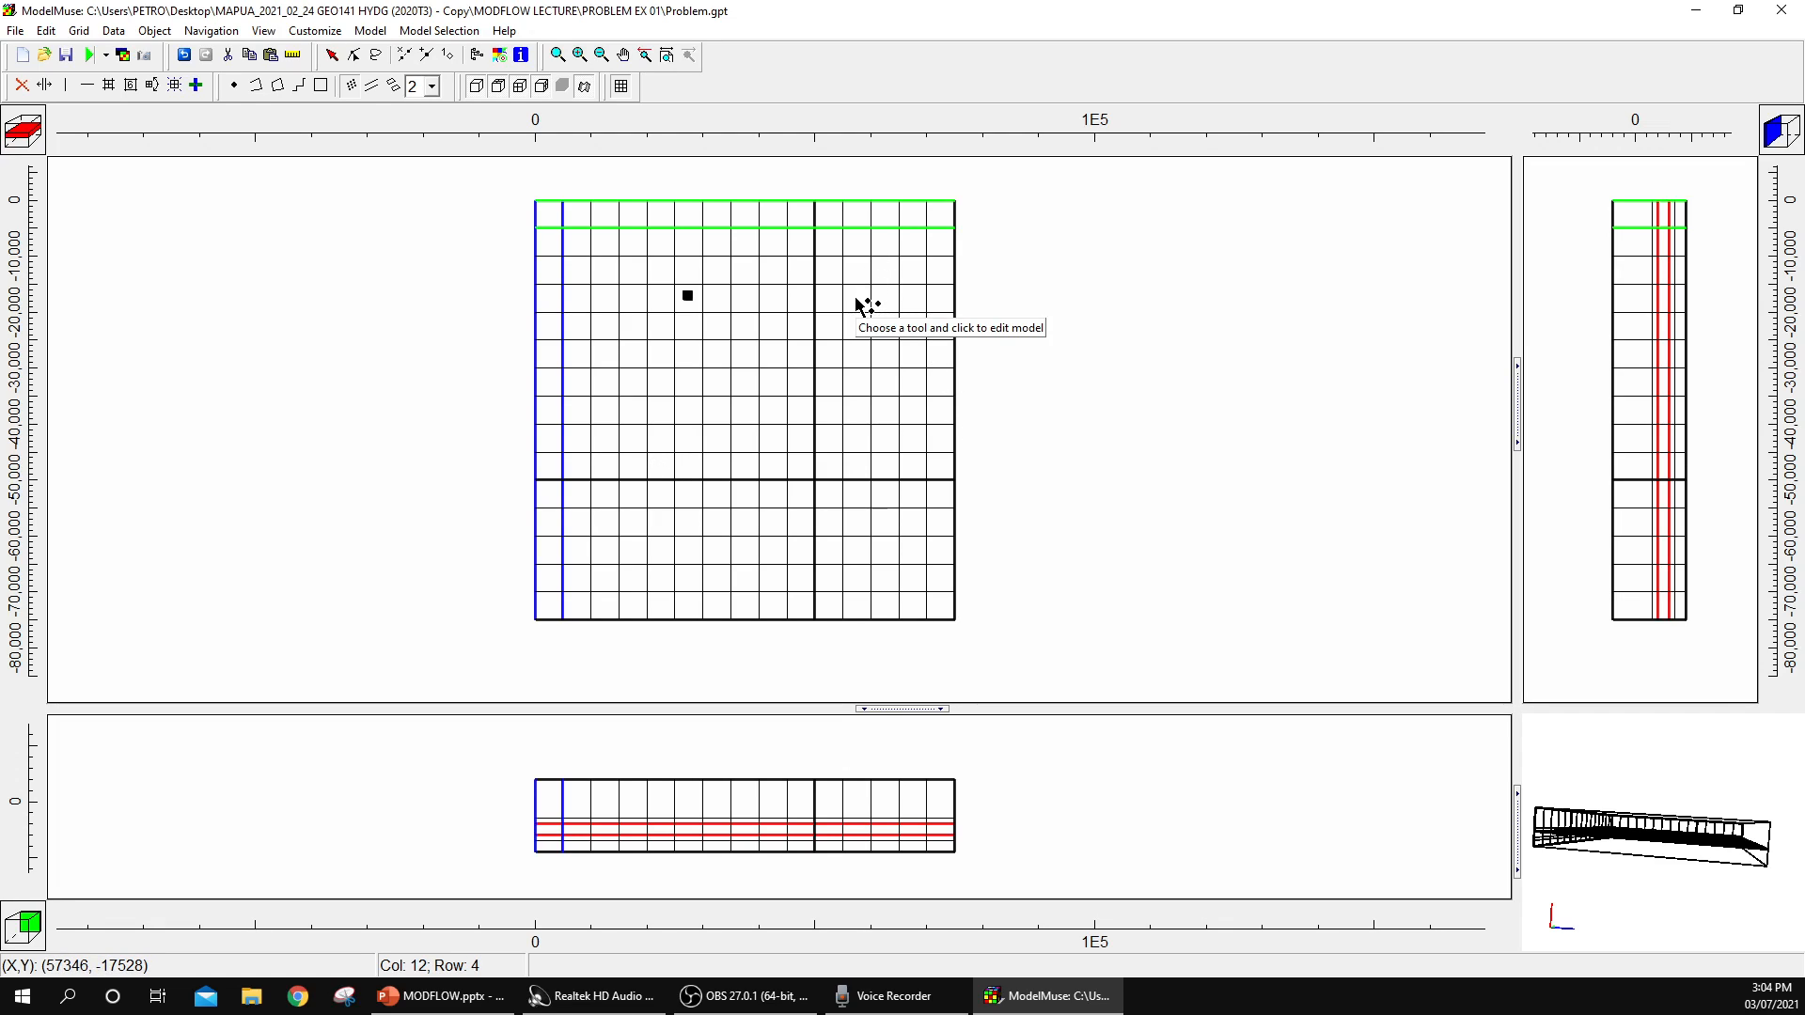
left_click(856, 351)
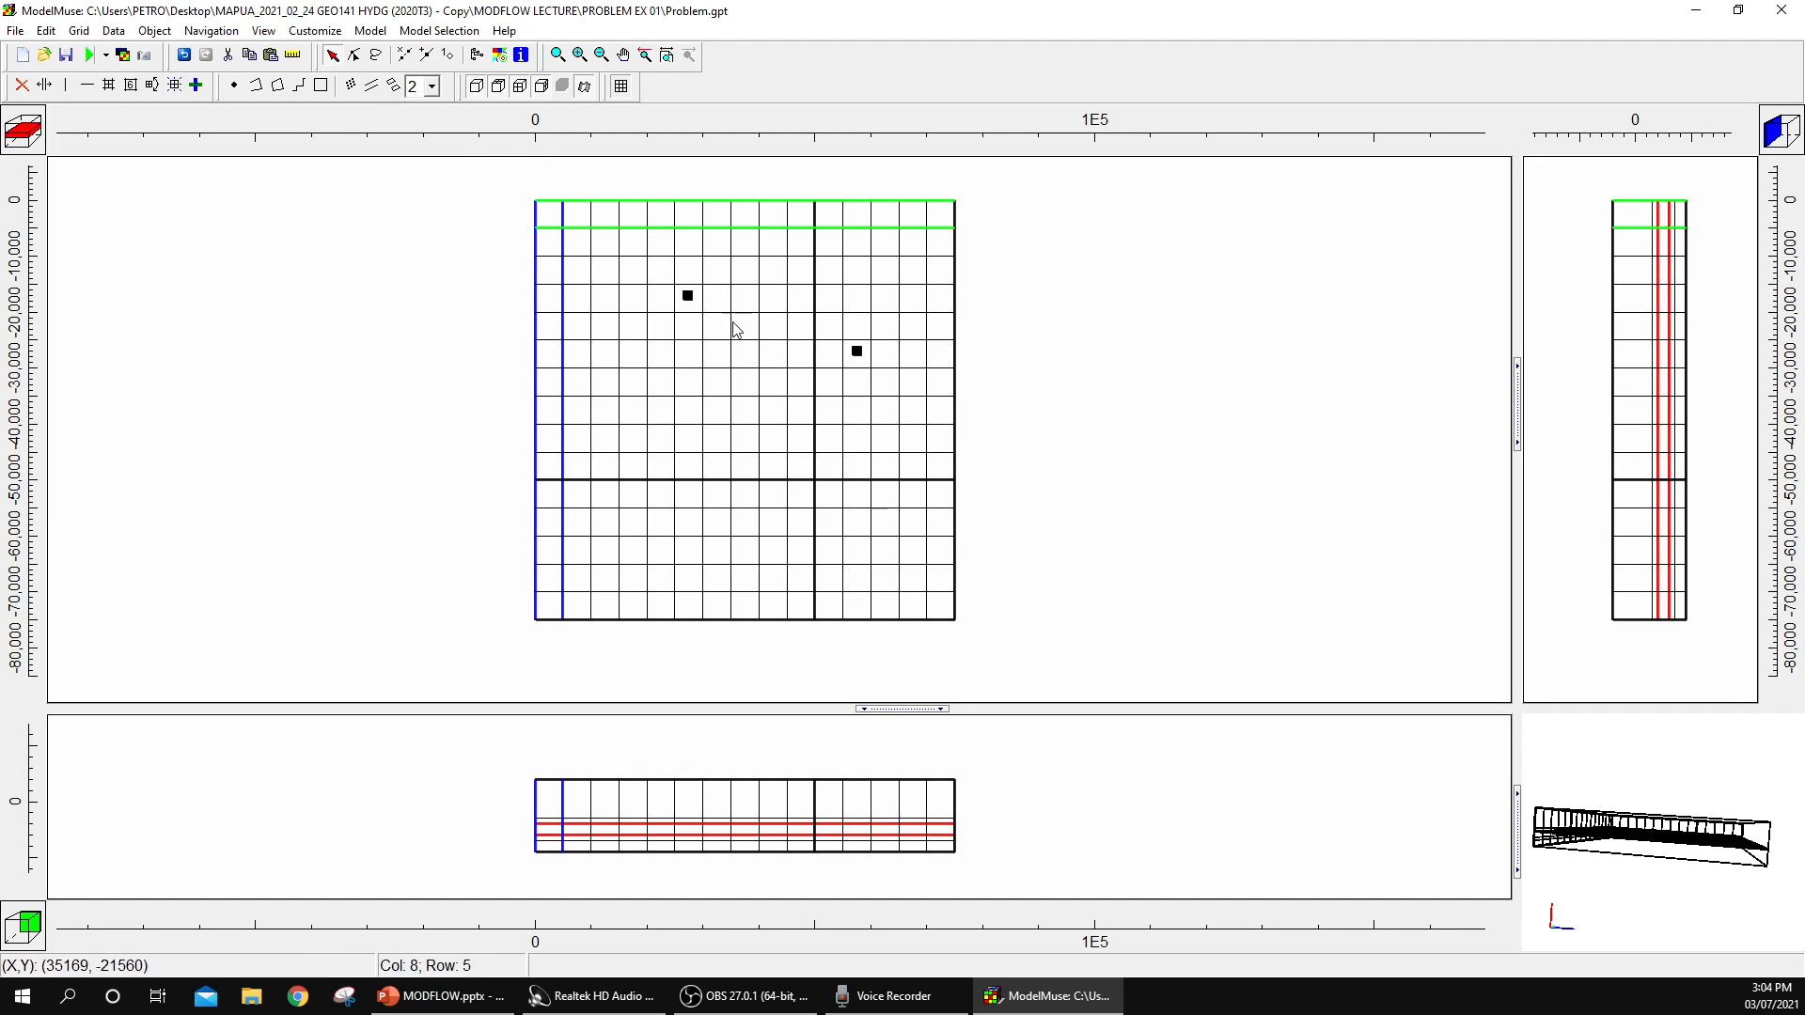
Step: Review the properties and Well package settings of the Well_1_layer_3 object, and accept them
double_click(689, 304)
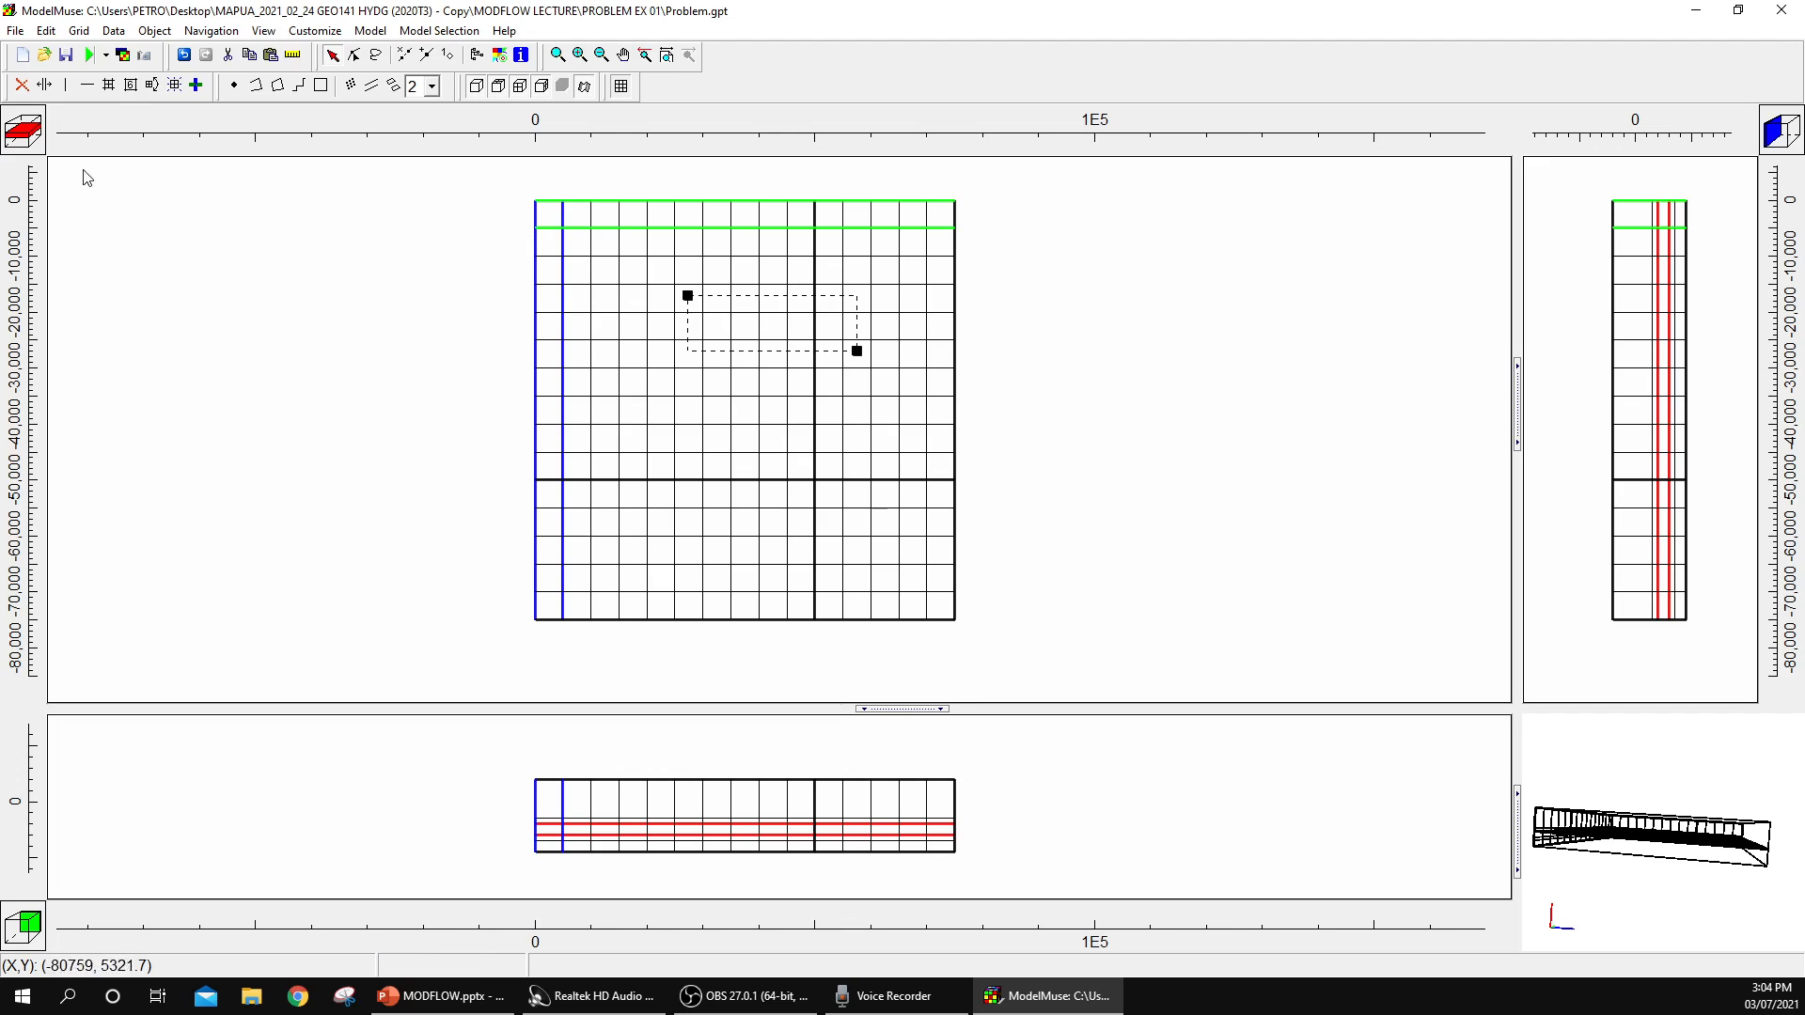
double_click(689, 303)
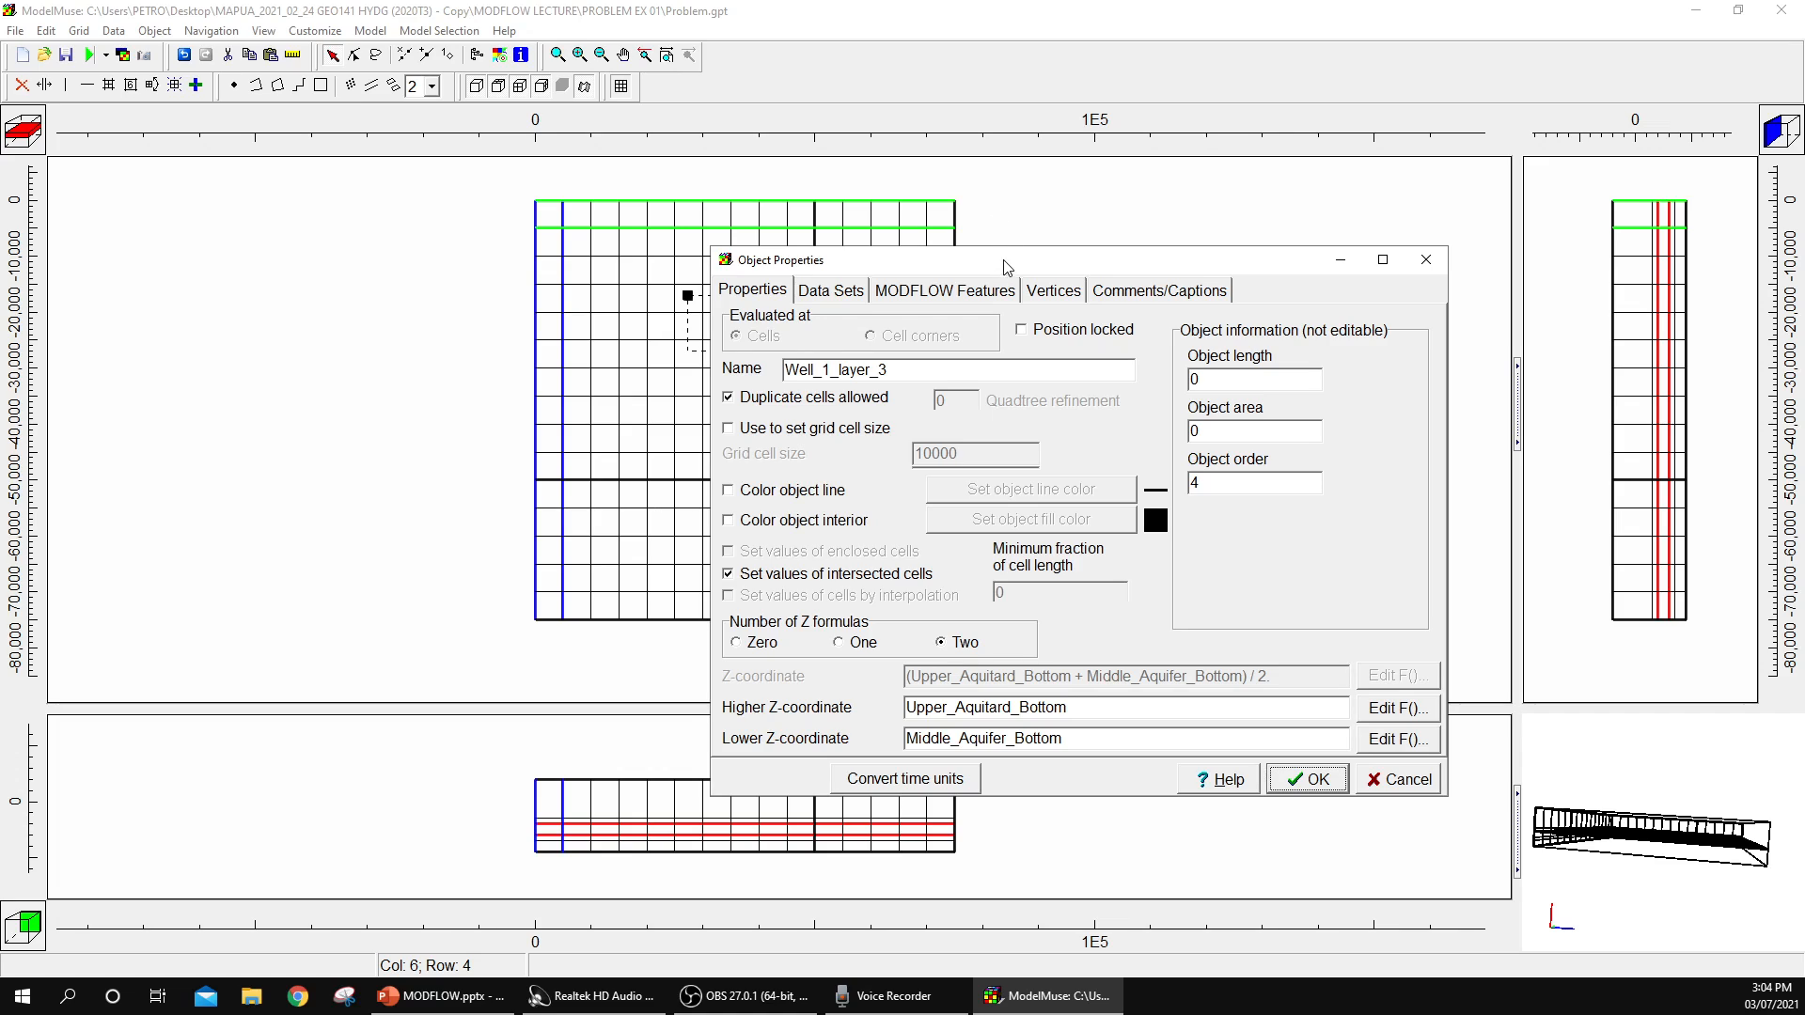
left_click(1159, 193)
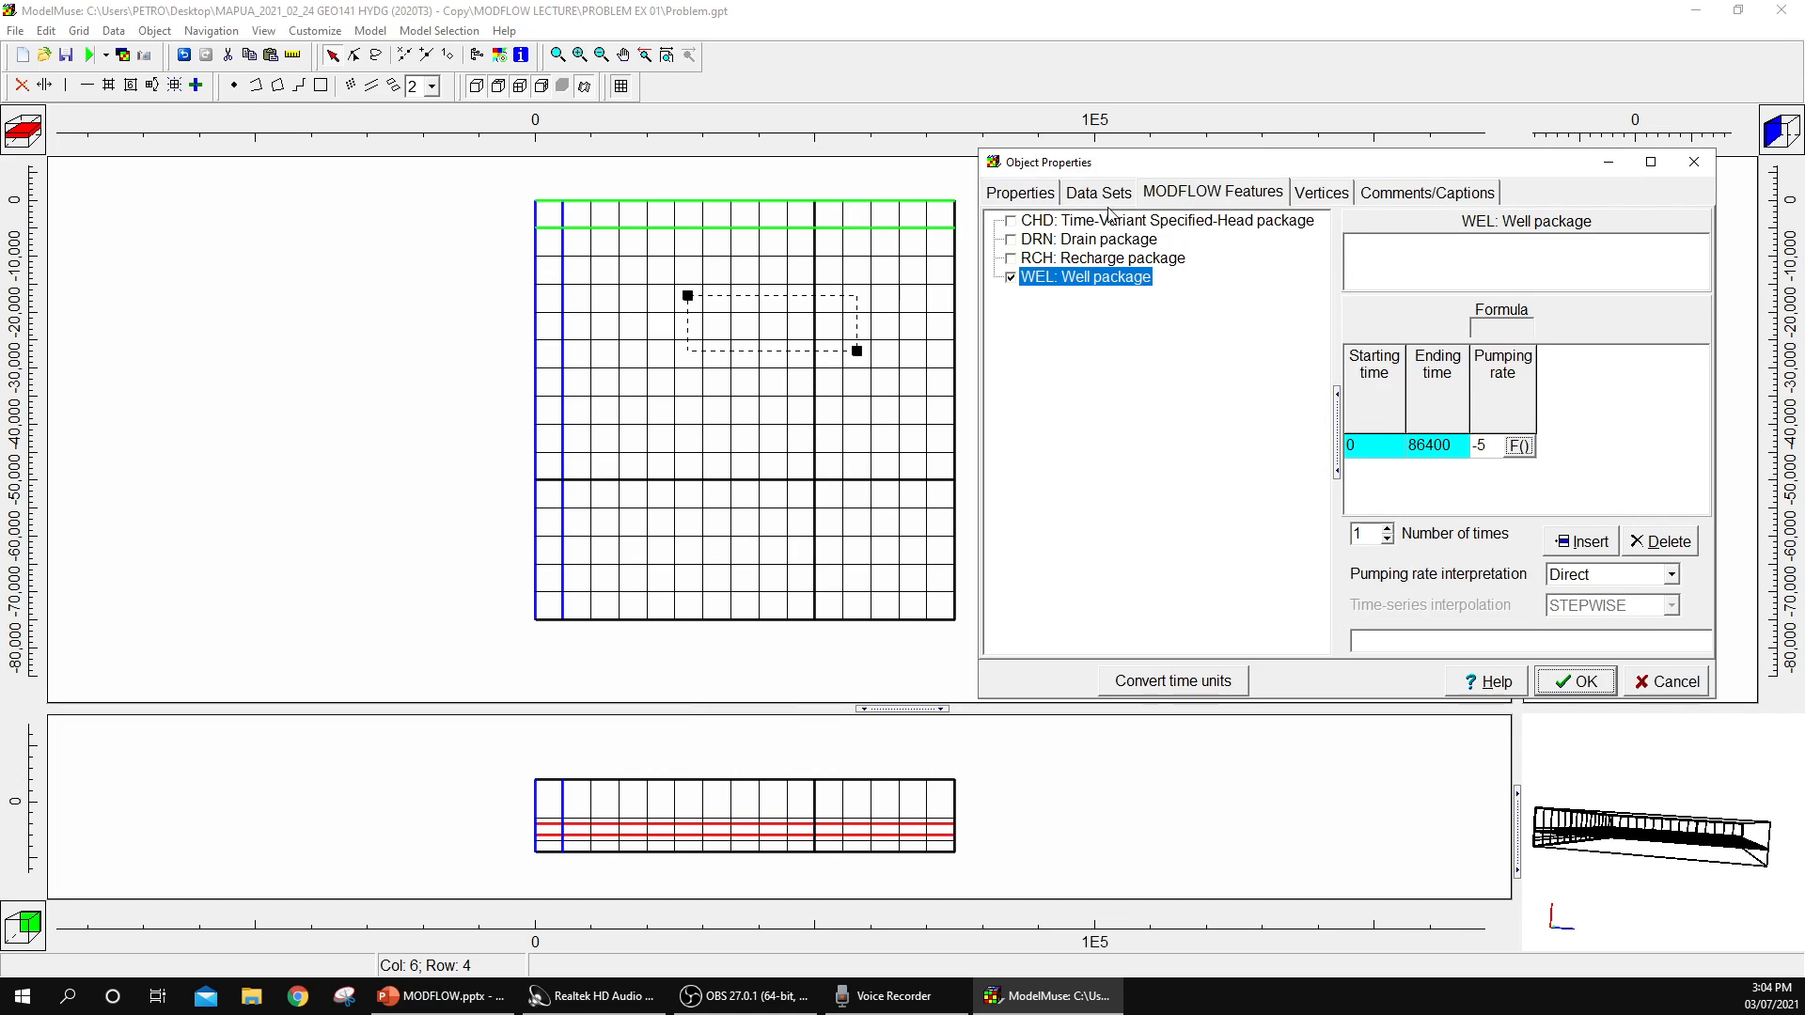
left_click(999, 193)
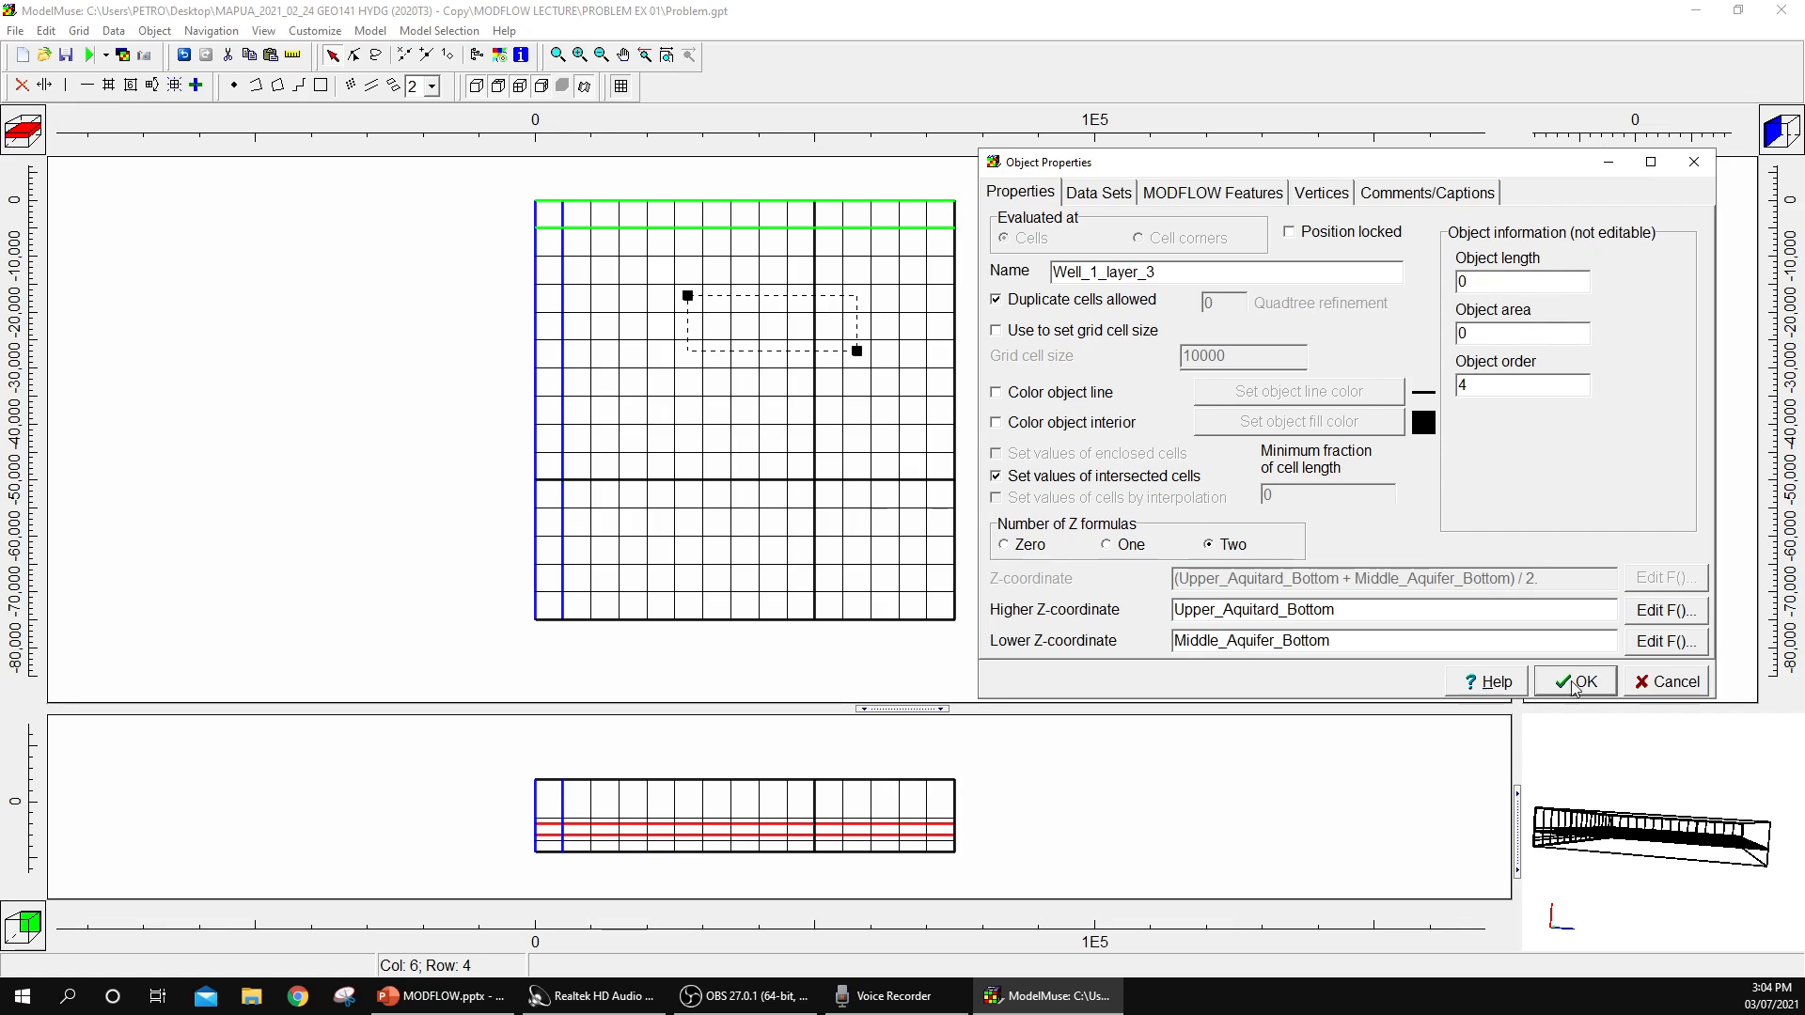
left_click(1239, 200)
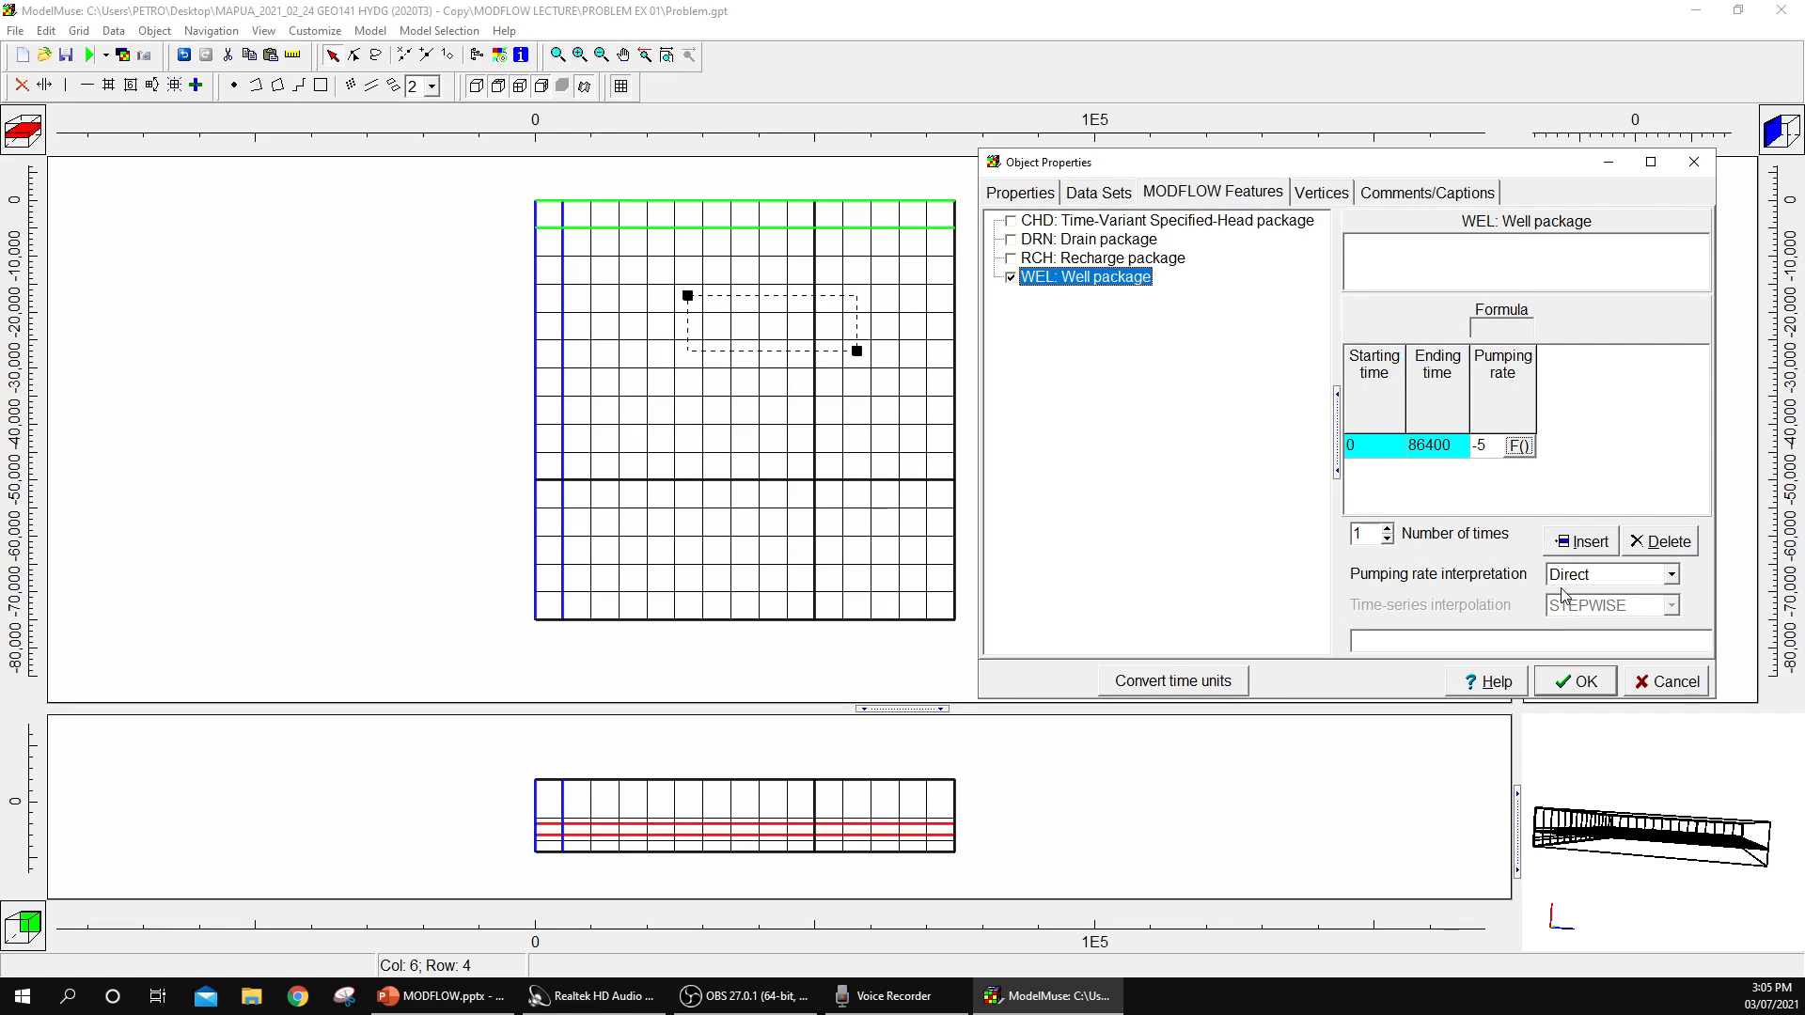
left_click(1585, 682)
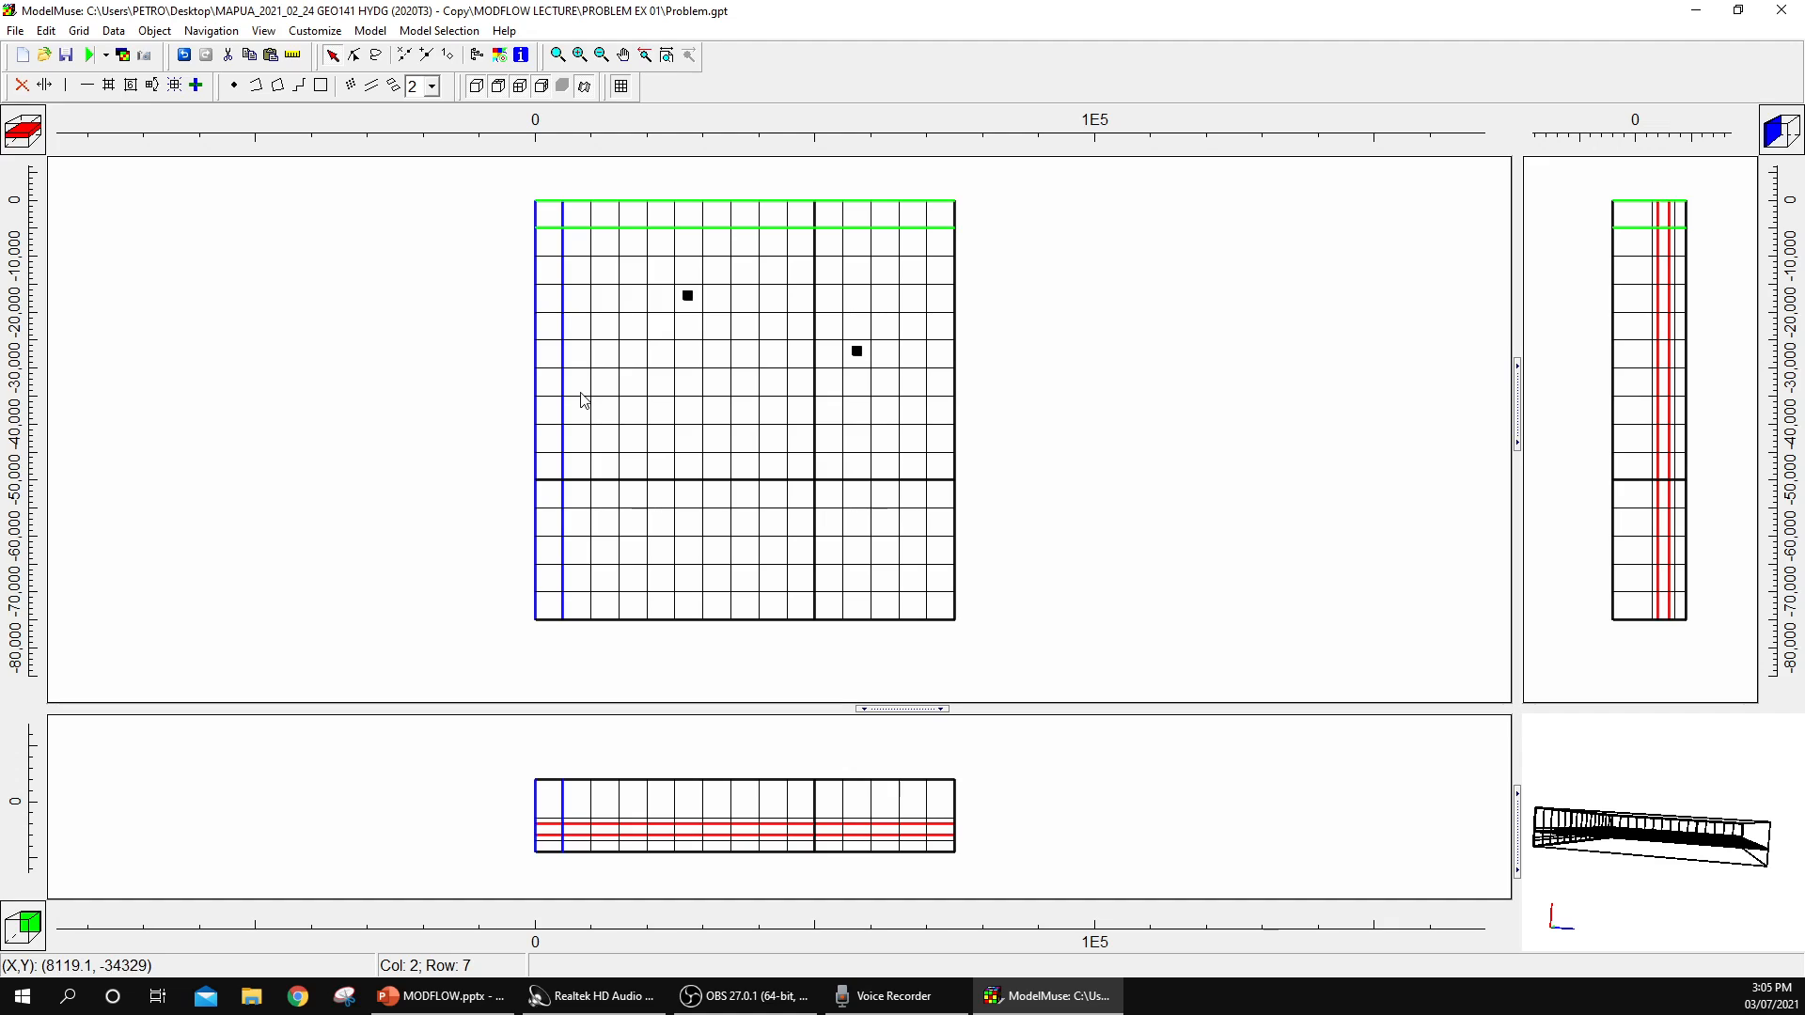
Step: Hide all objects and set the selected layer to 5
left_click(114, 30)
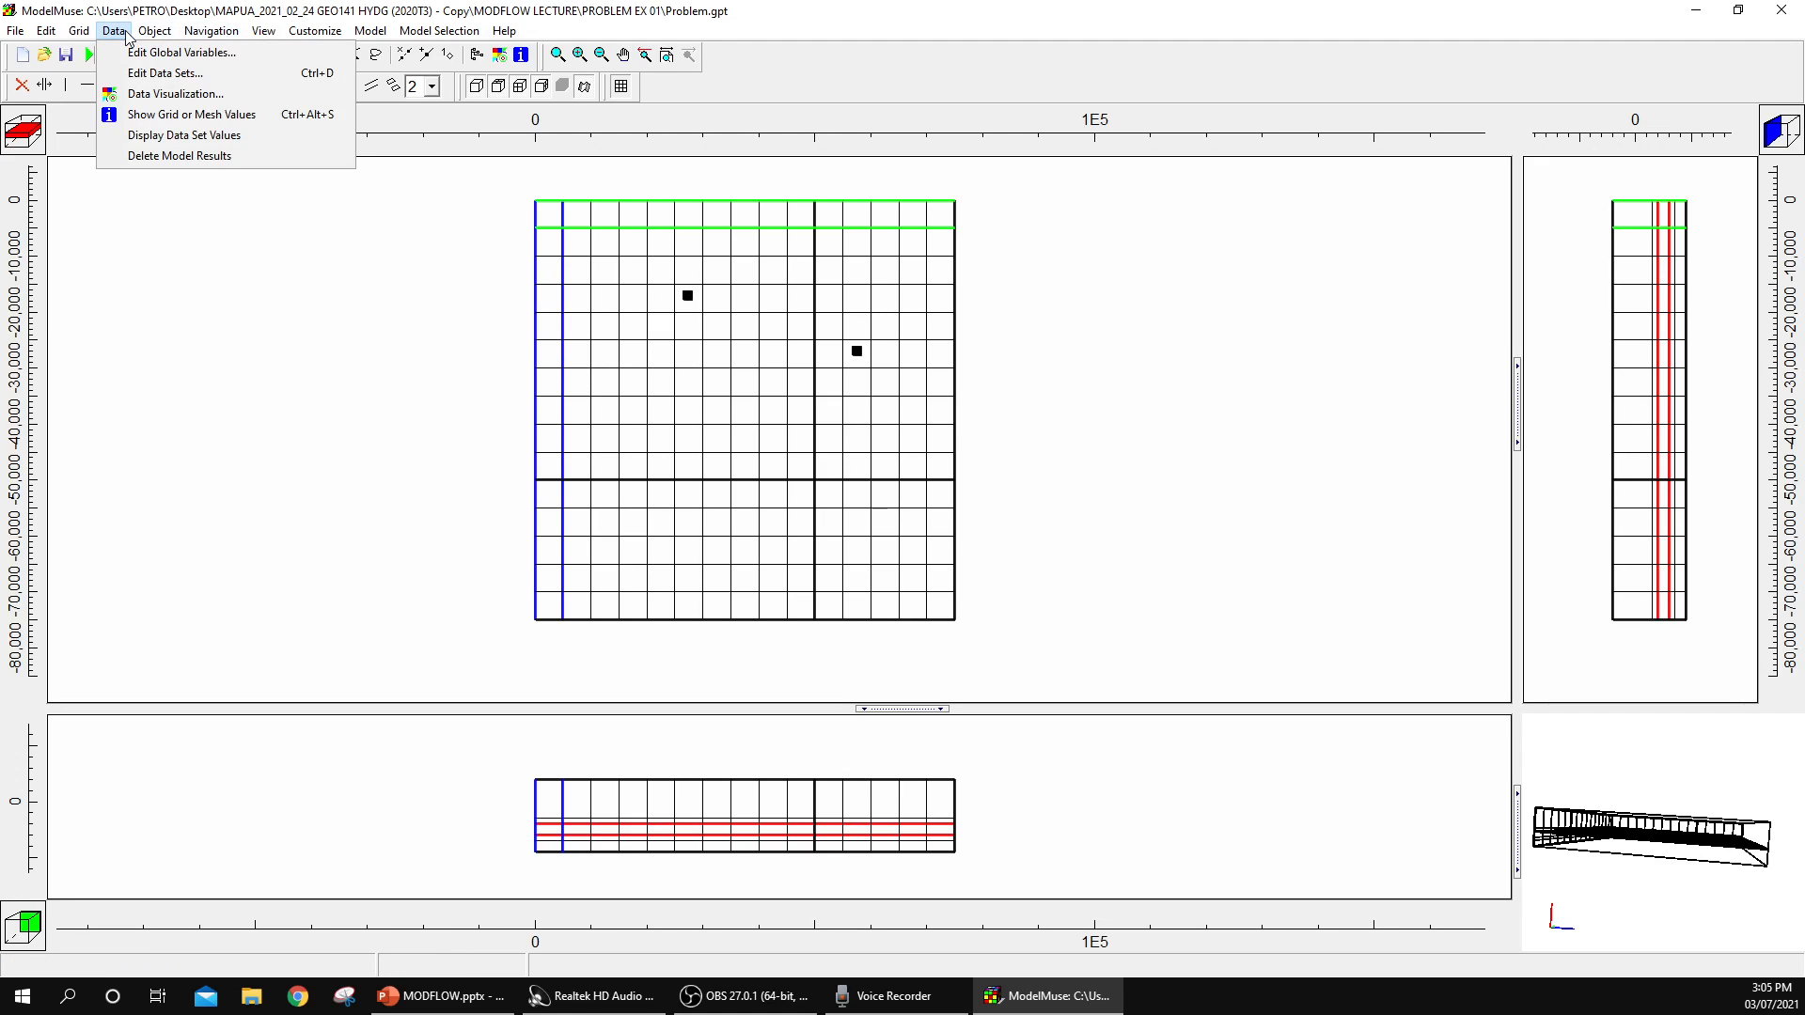
mouse_move(119, 31)
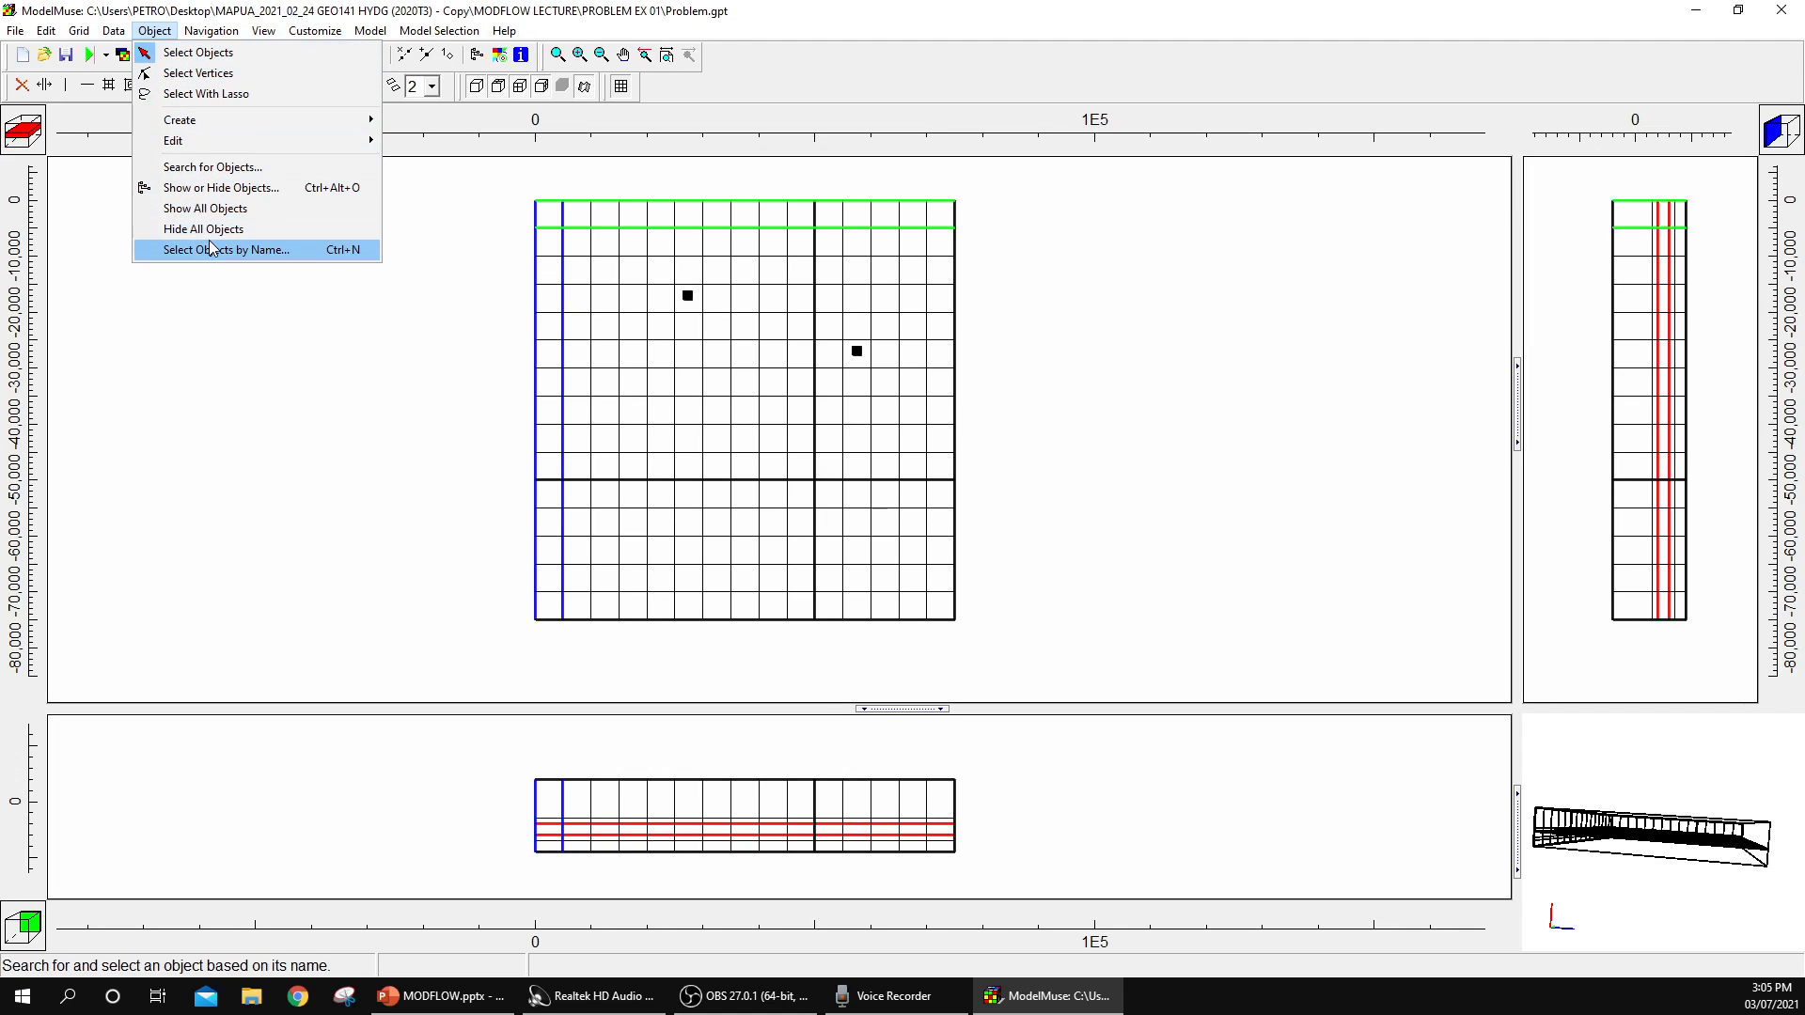
left_click(209, 238)
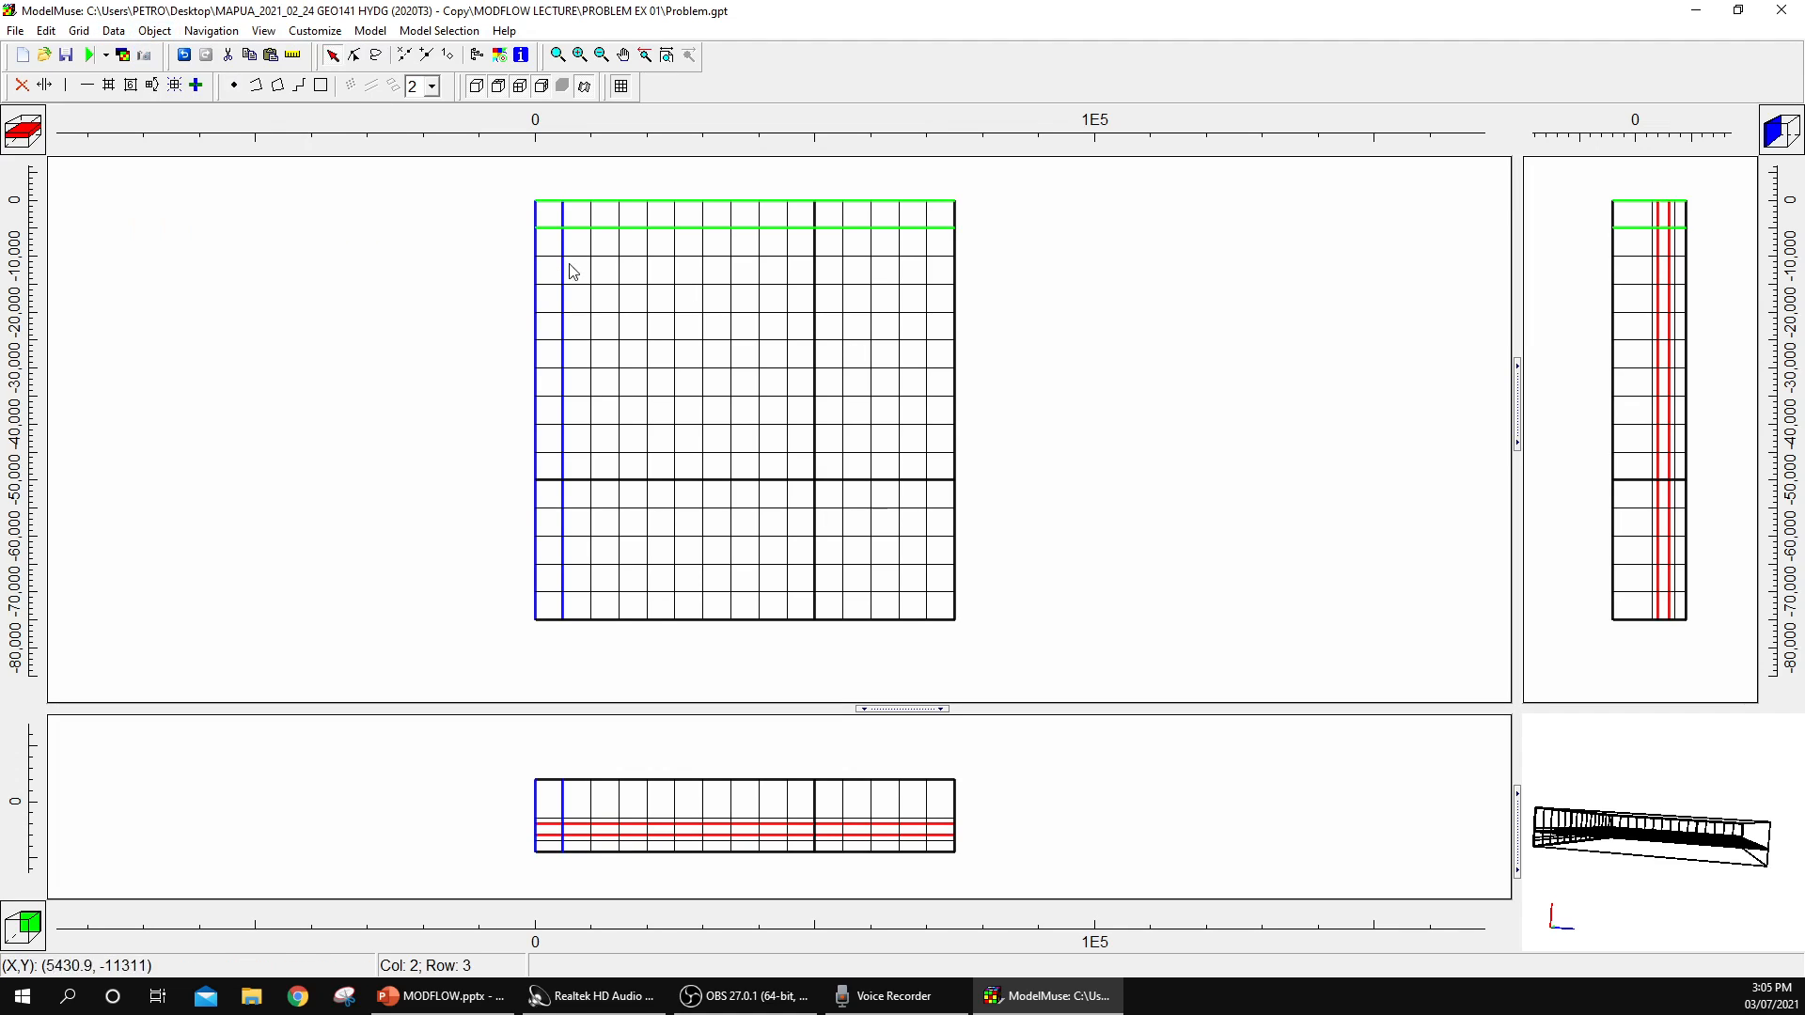
left_click(24, 148)
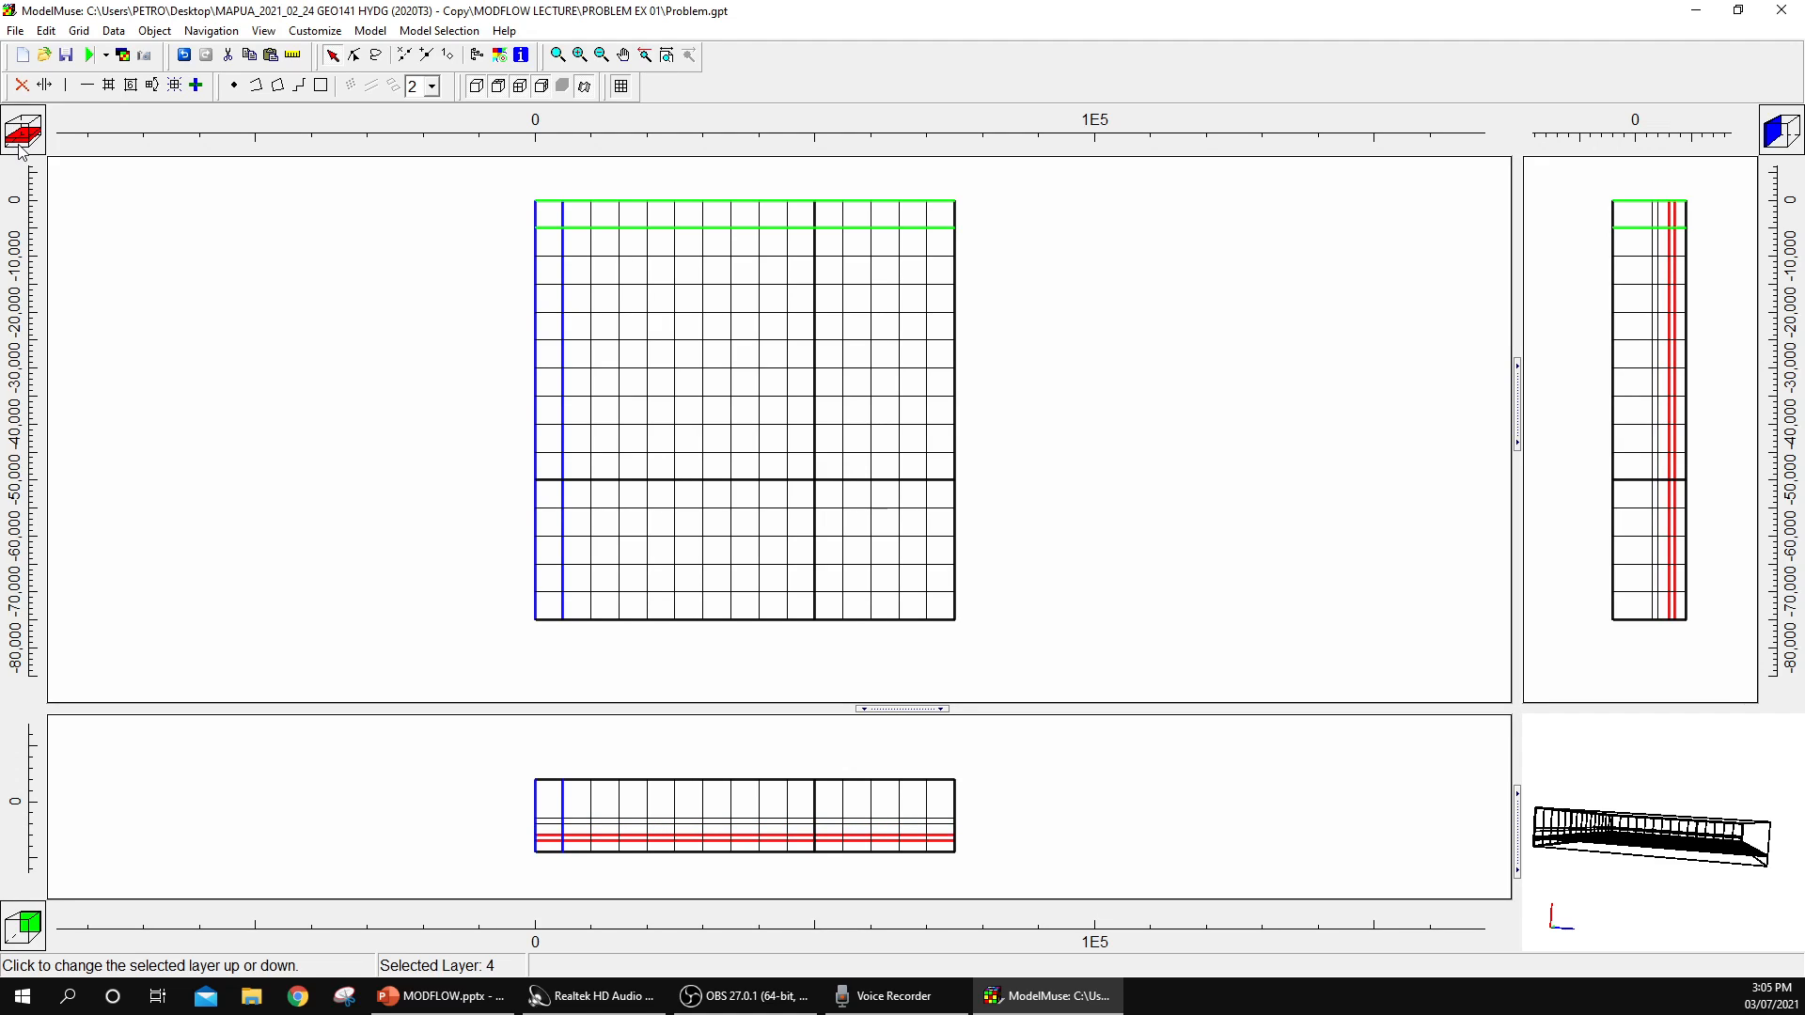
left_click(20, 147)
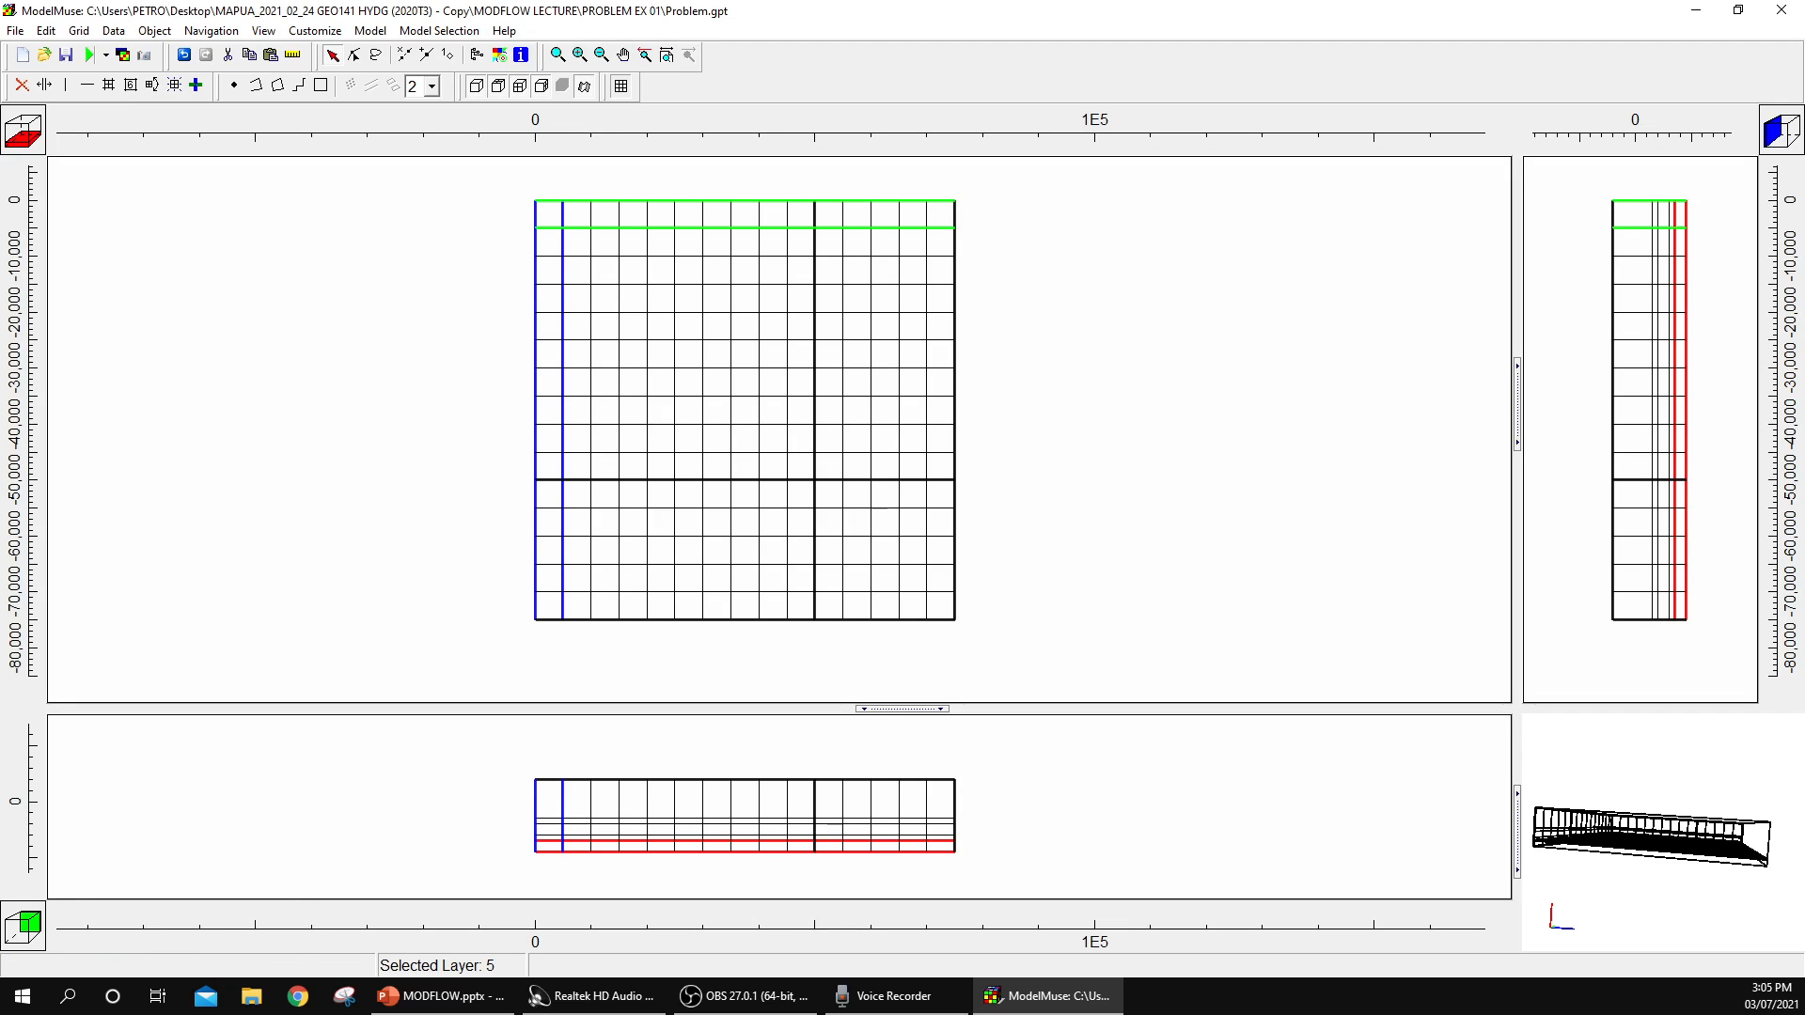
key("alt+Tab")
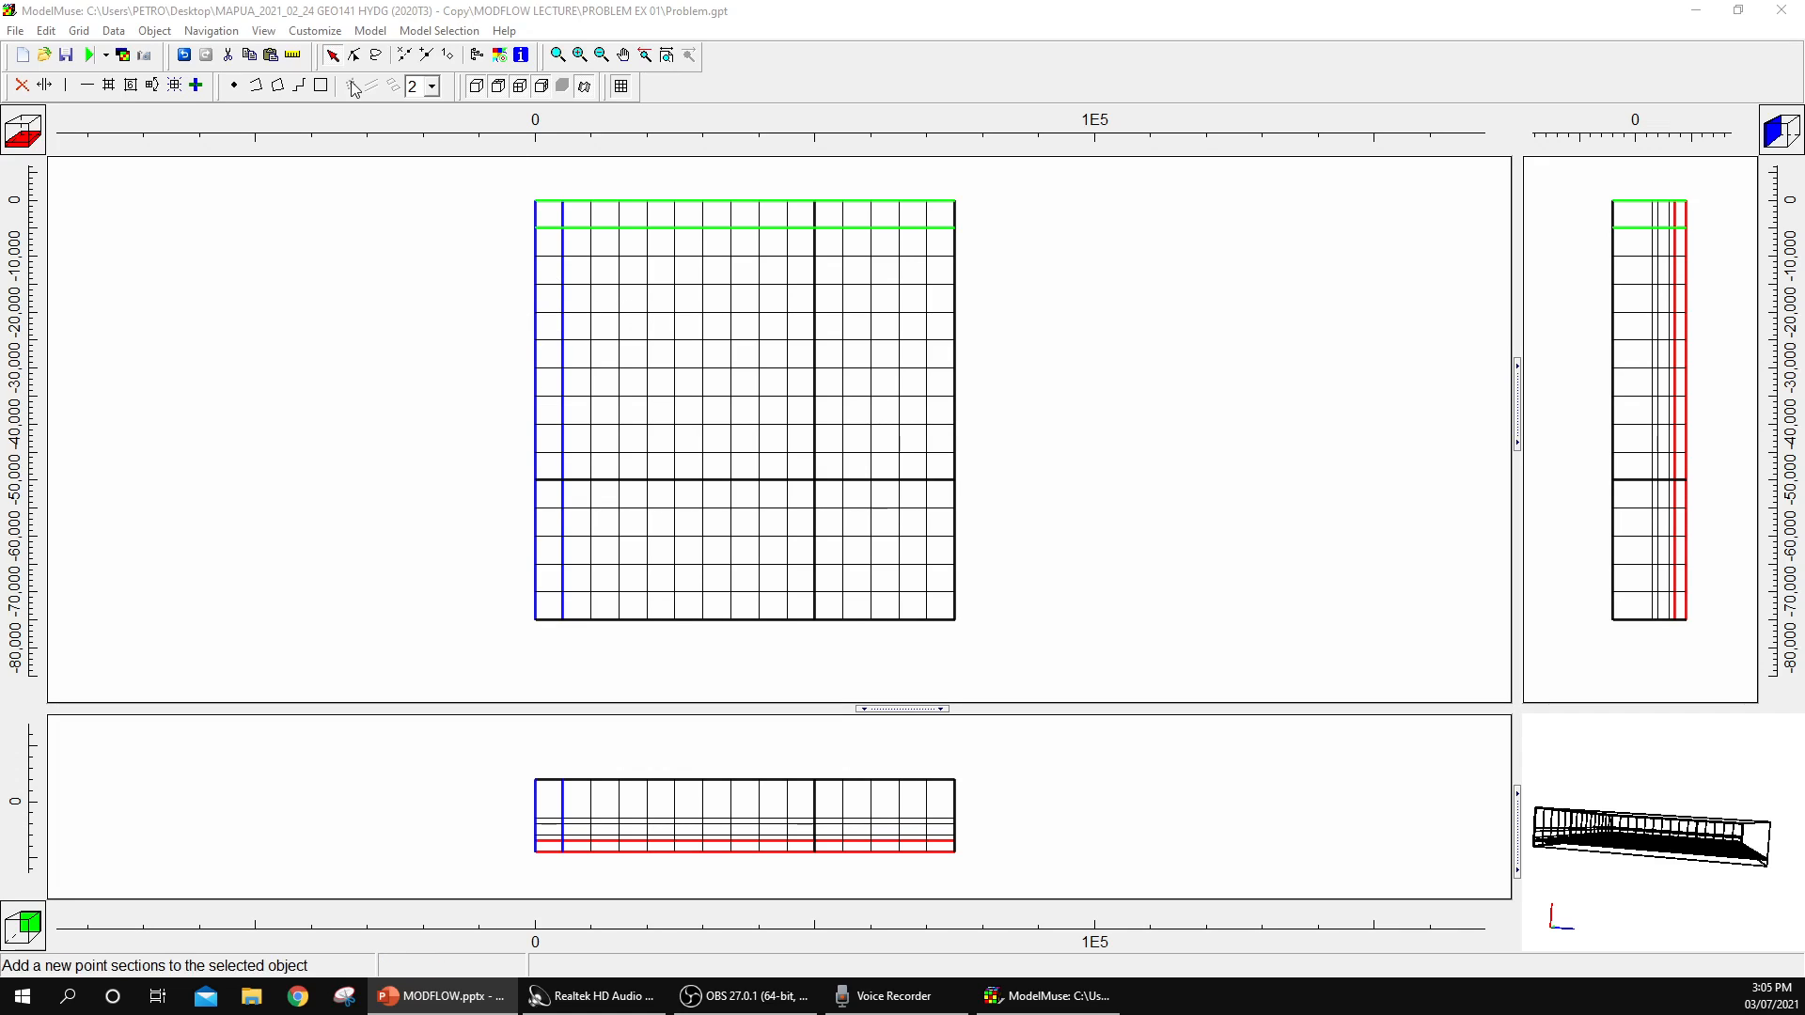
Step: Place a point object in the cell at column 11, row 5 and name it Well_1_layer_5
left_click(234, 86)
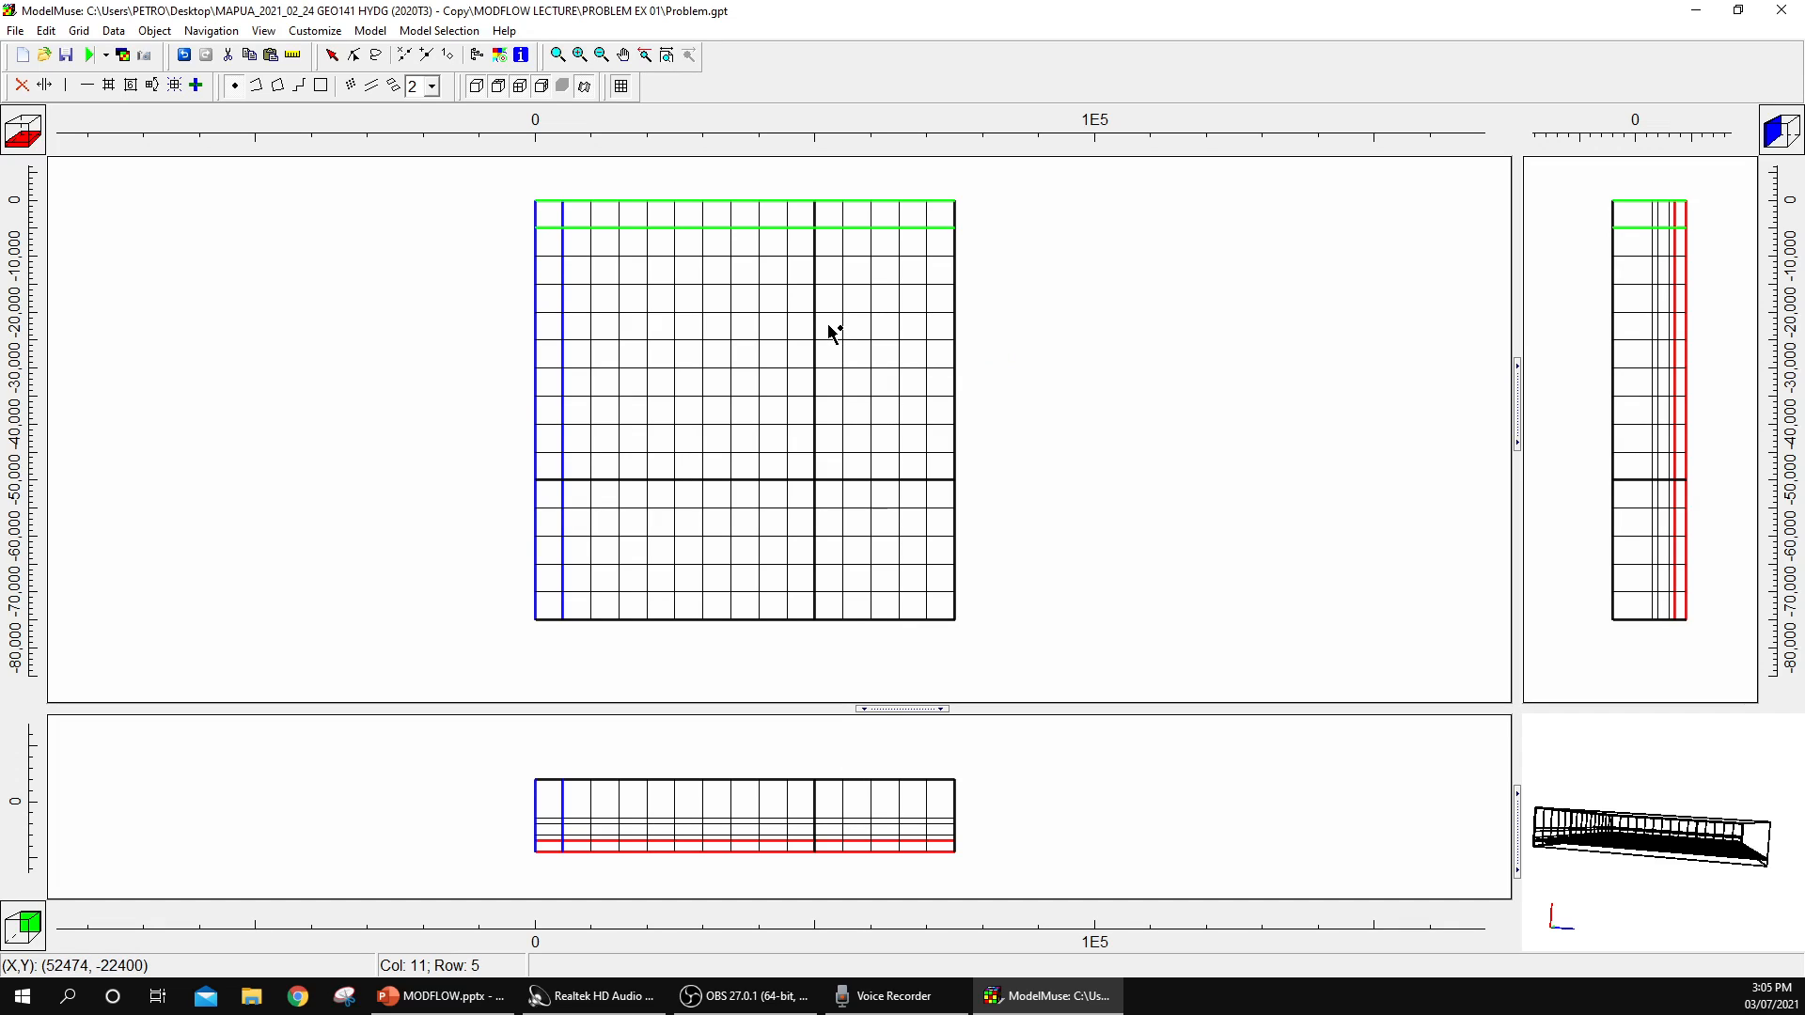
left_click(828, 325)
mouse_move(0, 358)
left_mouse_down()
mouse_move(1425, 241)
mouse_move(1396, 202)
left_mouse_up()
left_click_drag(1128, 286, 793, 255)
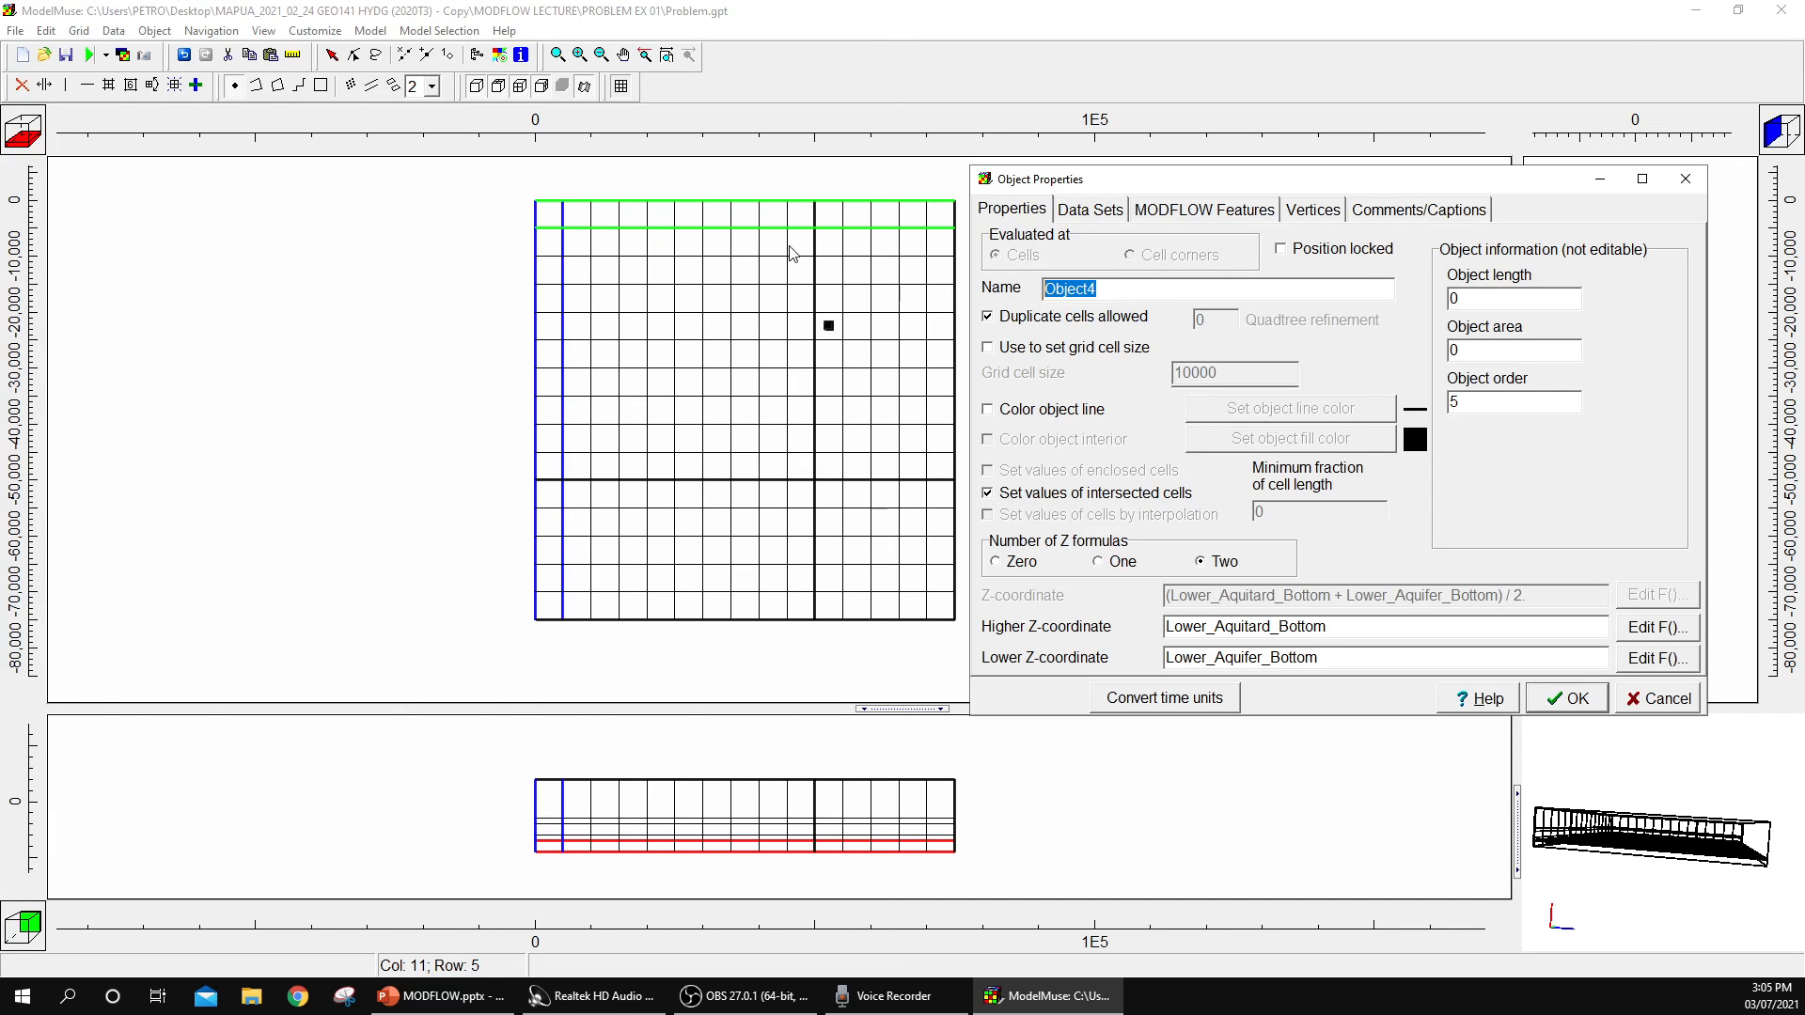
type("W")
type("ell_1_layer_5")
Step: Examine the higher and lower Z-coordinate formulas of the layer 5 well object
left_click_drag(1274, 611, 1150, 603)
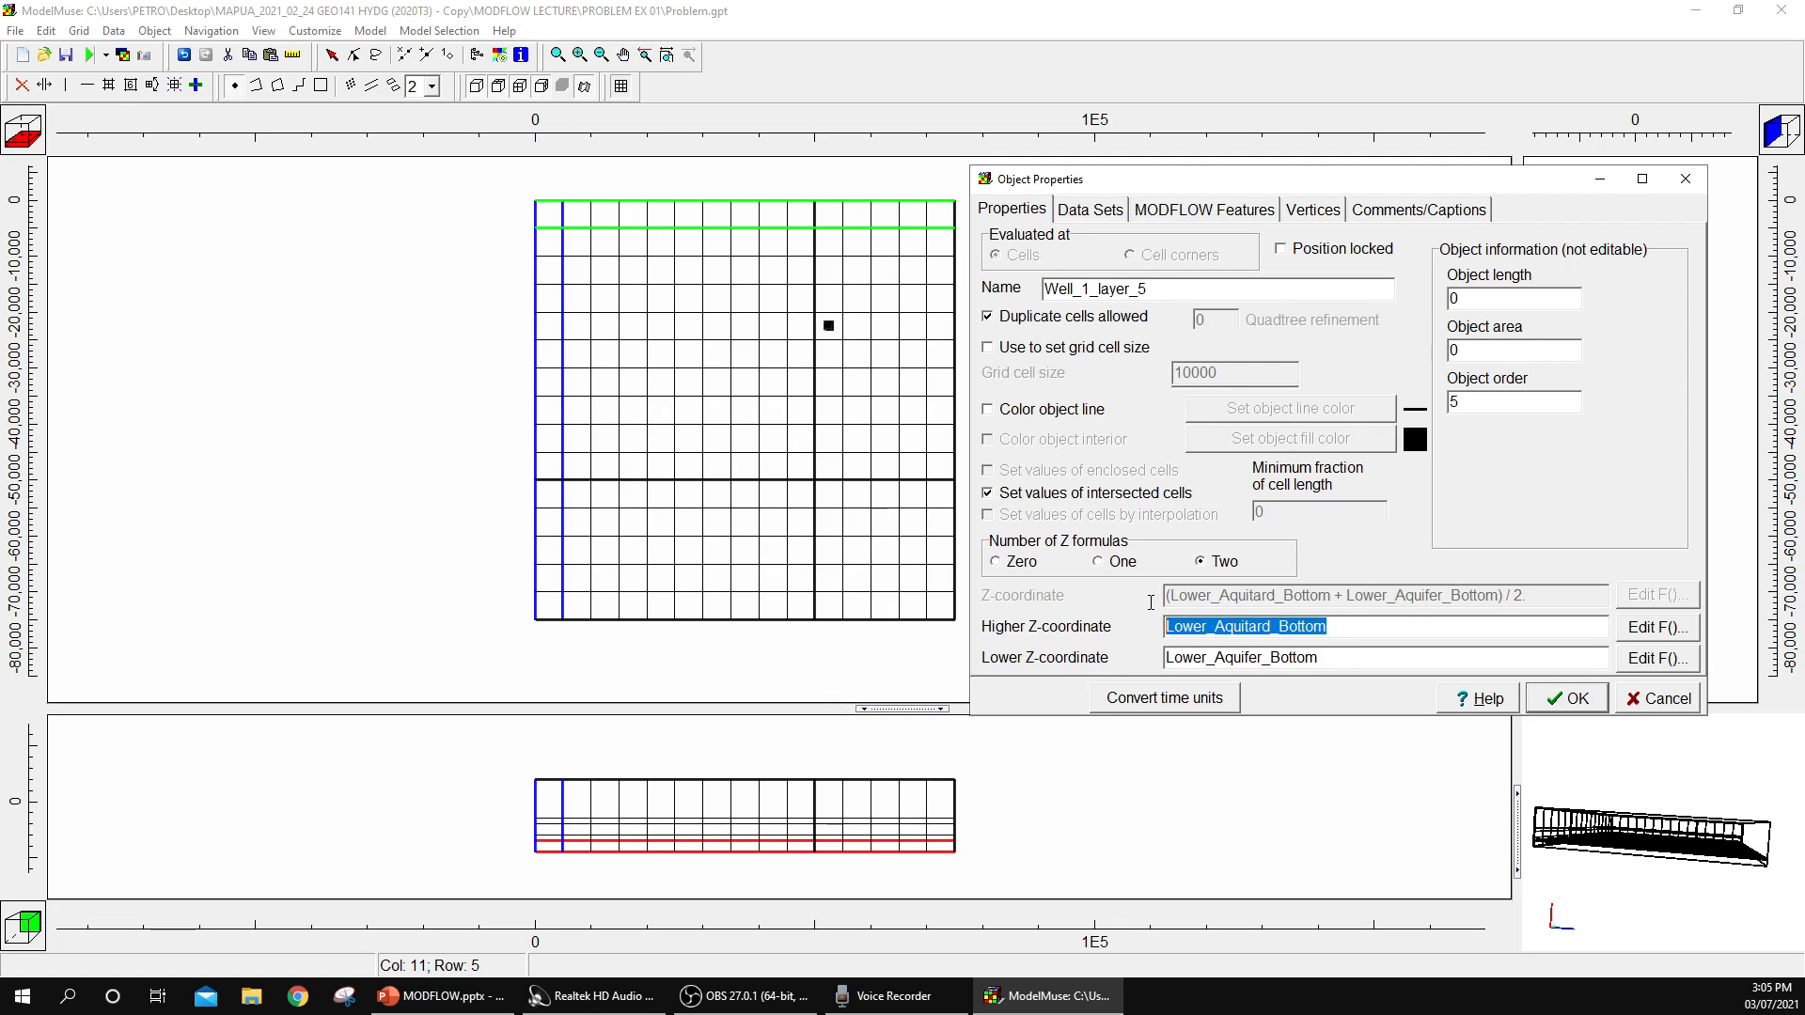
left_click(1365, 635)
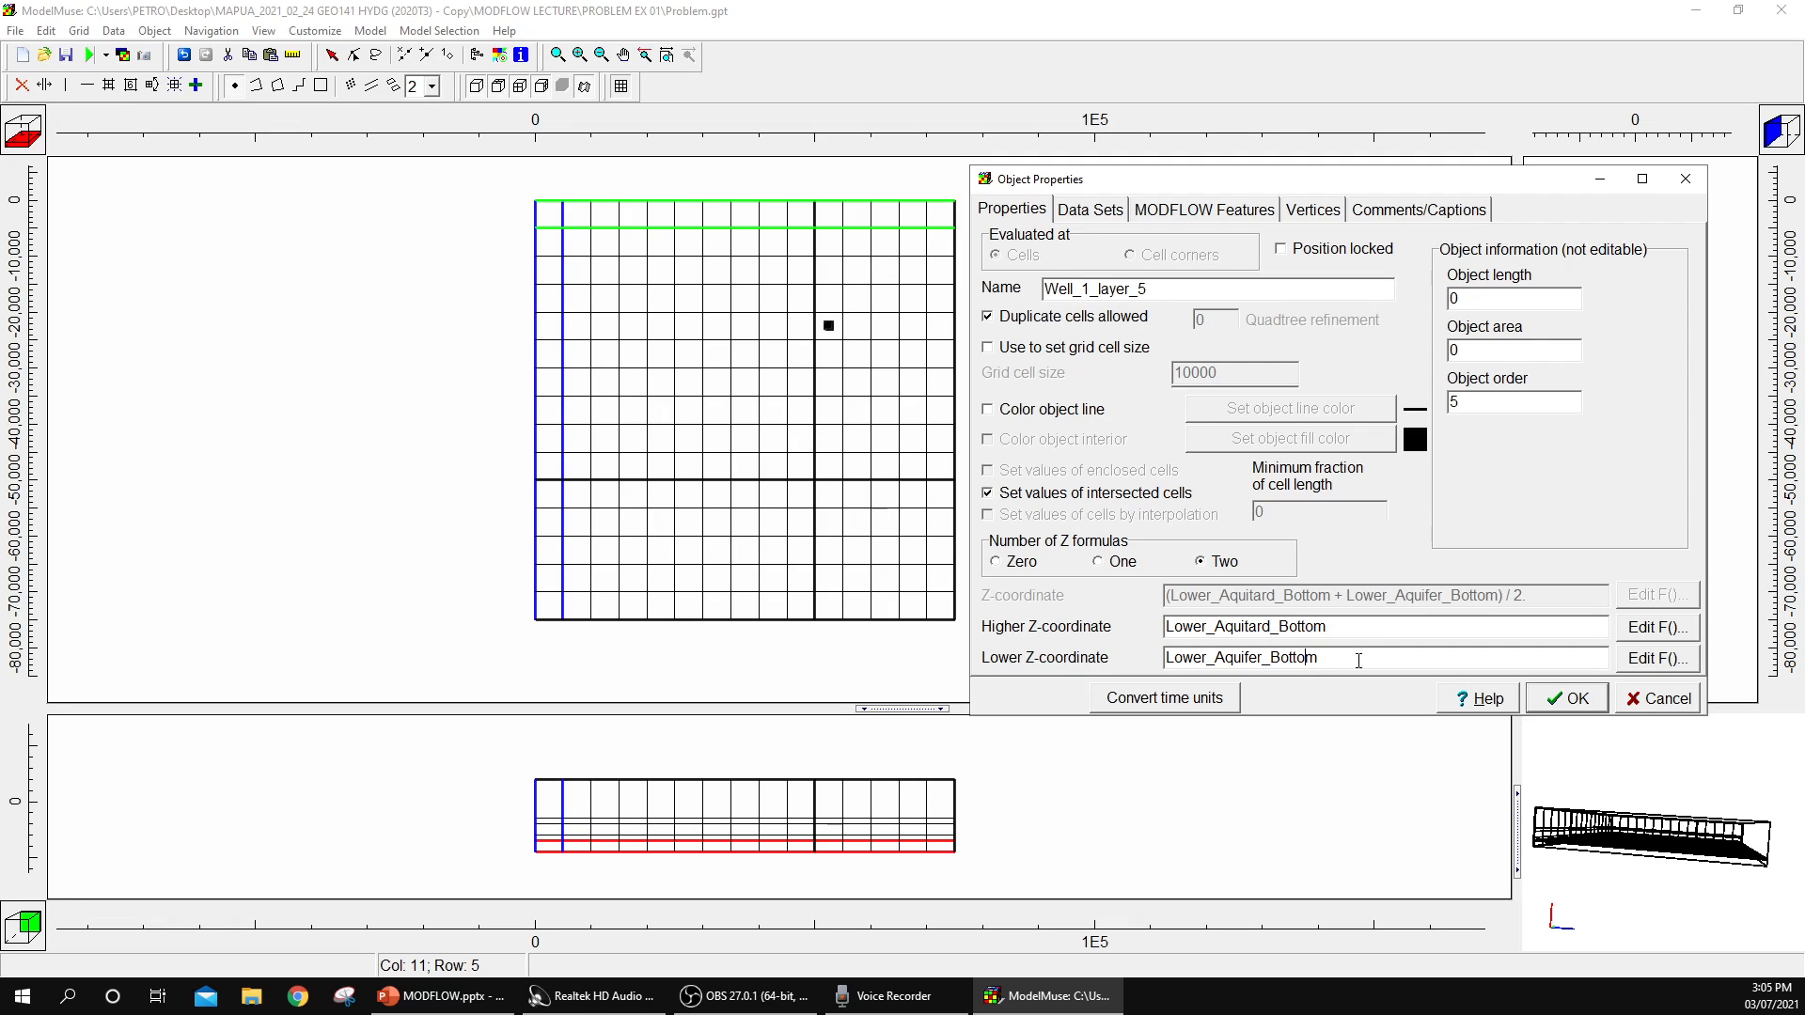
left_click_drag(1358, 660, 1125, 644)
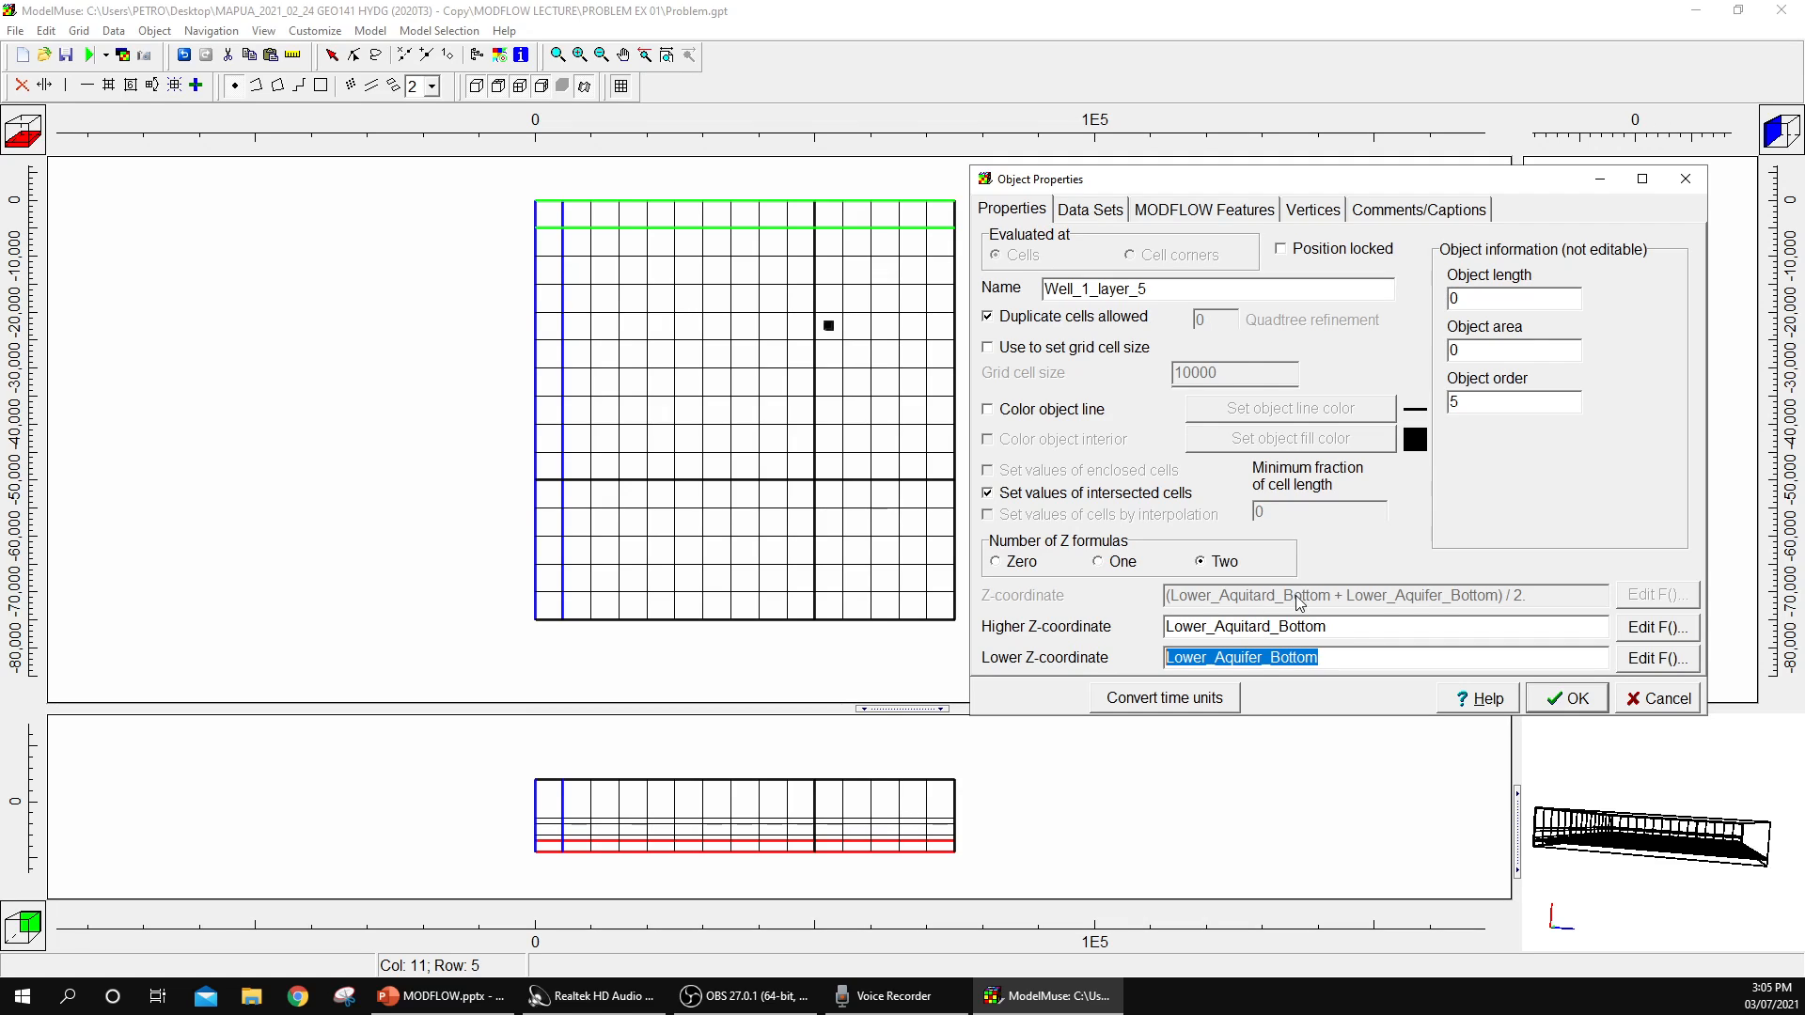
Step: Enable the WEL: Well package for the layer 5 well with a stress period from 0 to 86400
left_click(1194, 214)
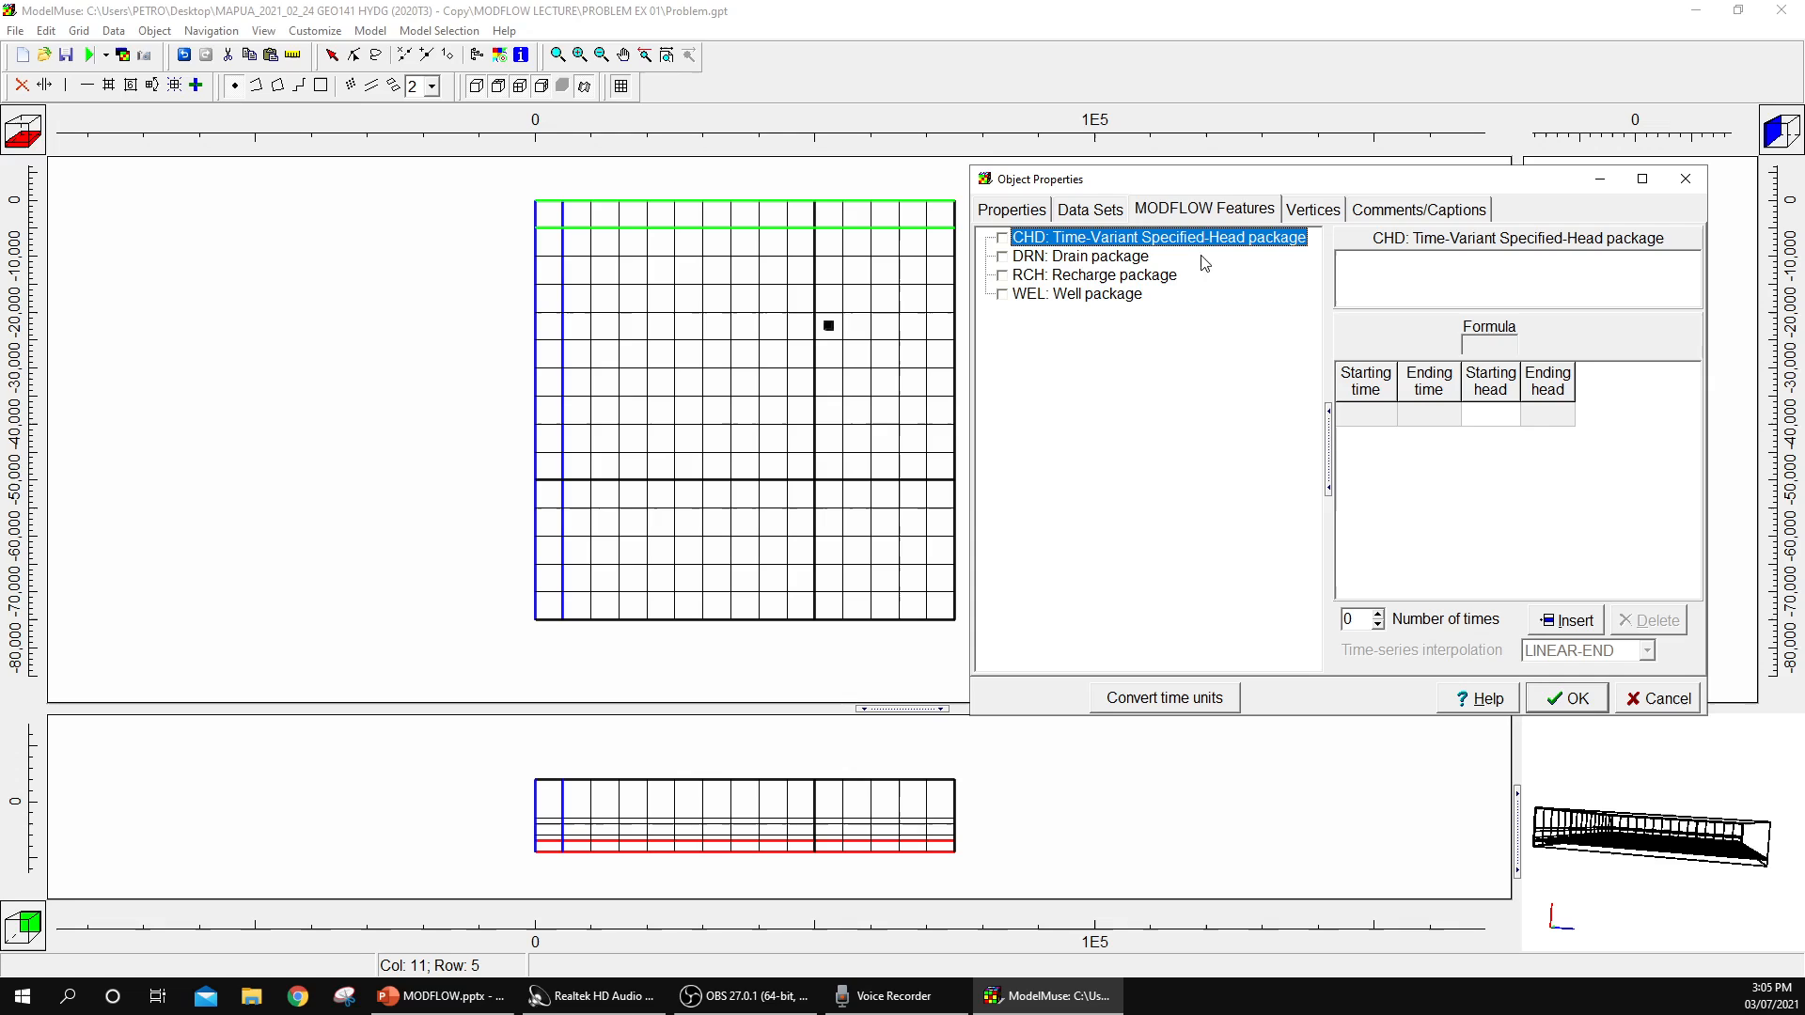
left_click_drag(1229, 184, 877, 138)
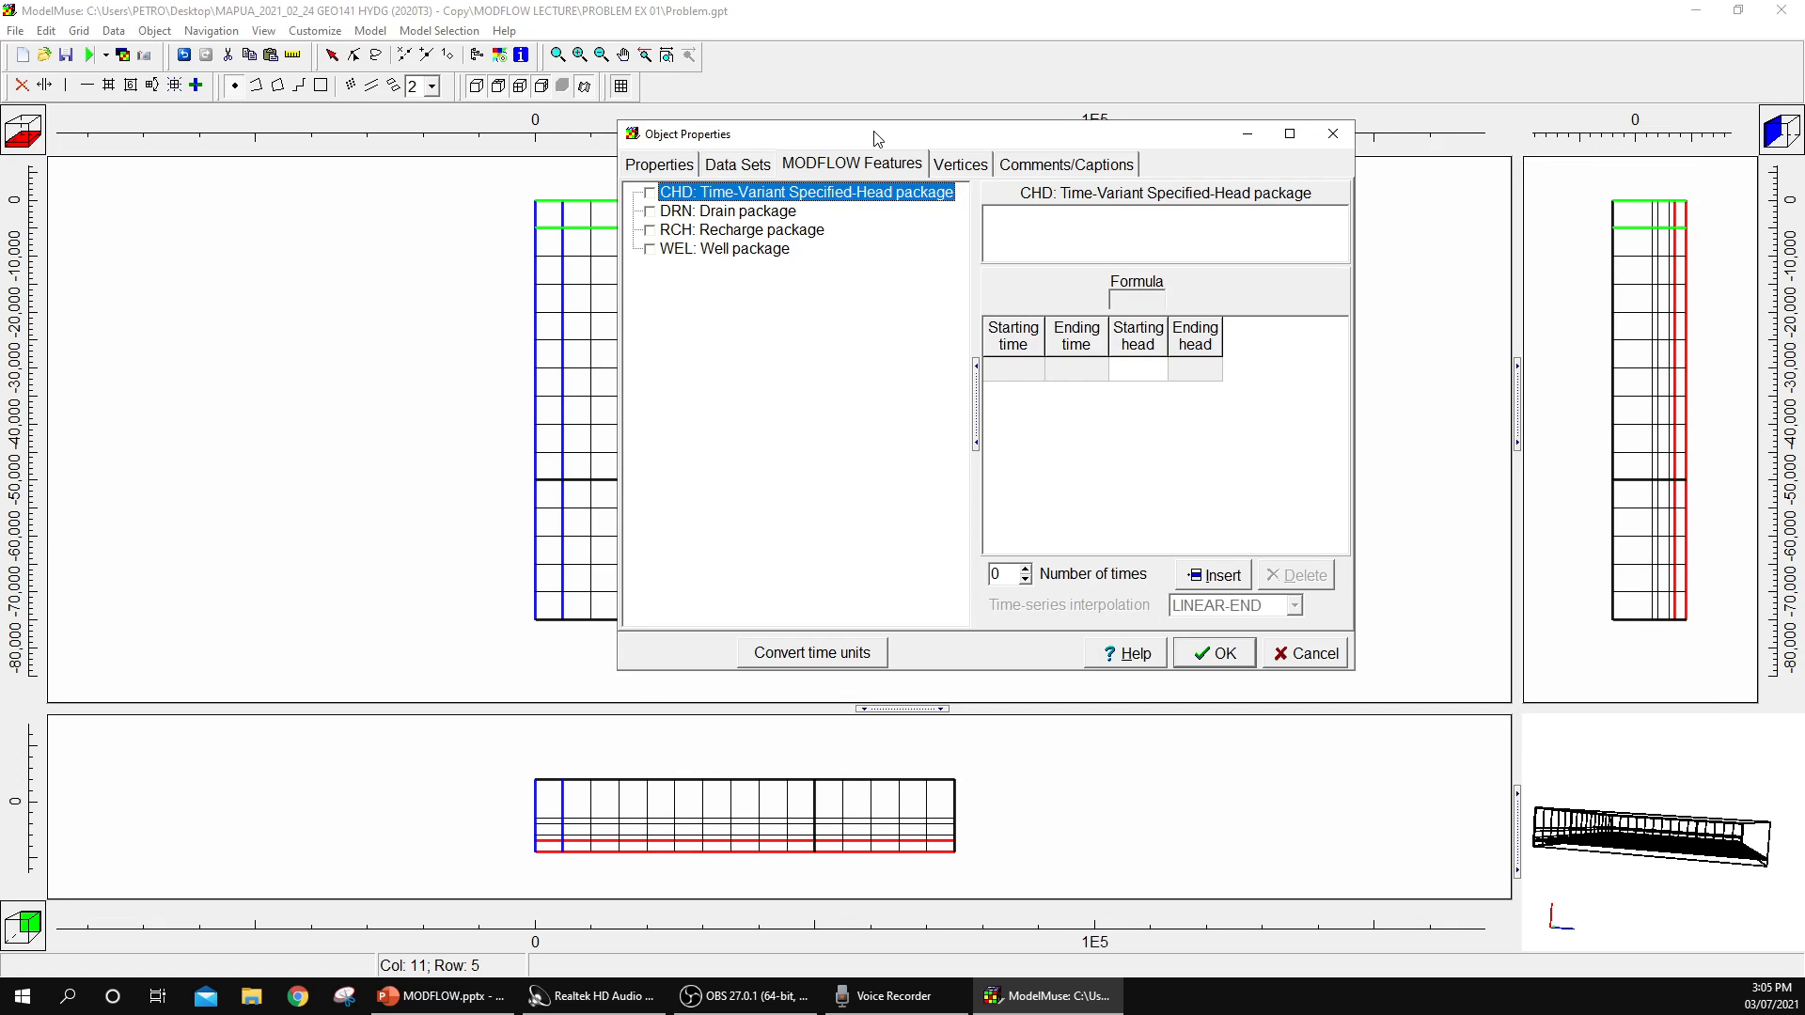
left_click(650, 249)
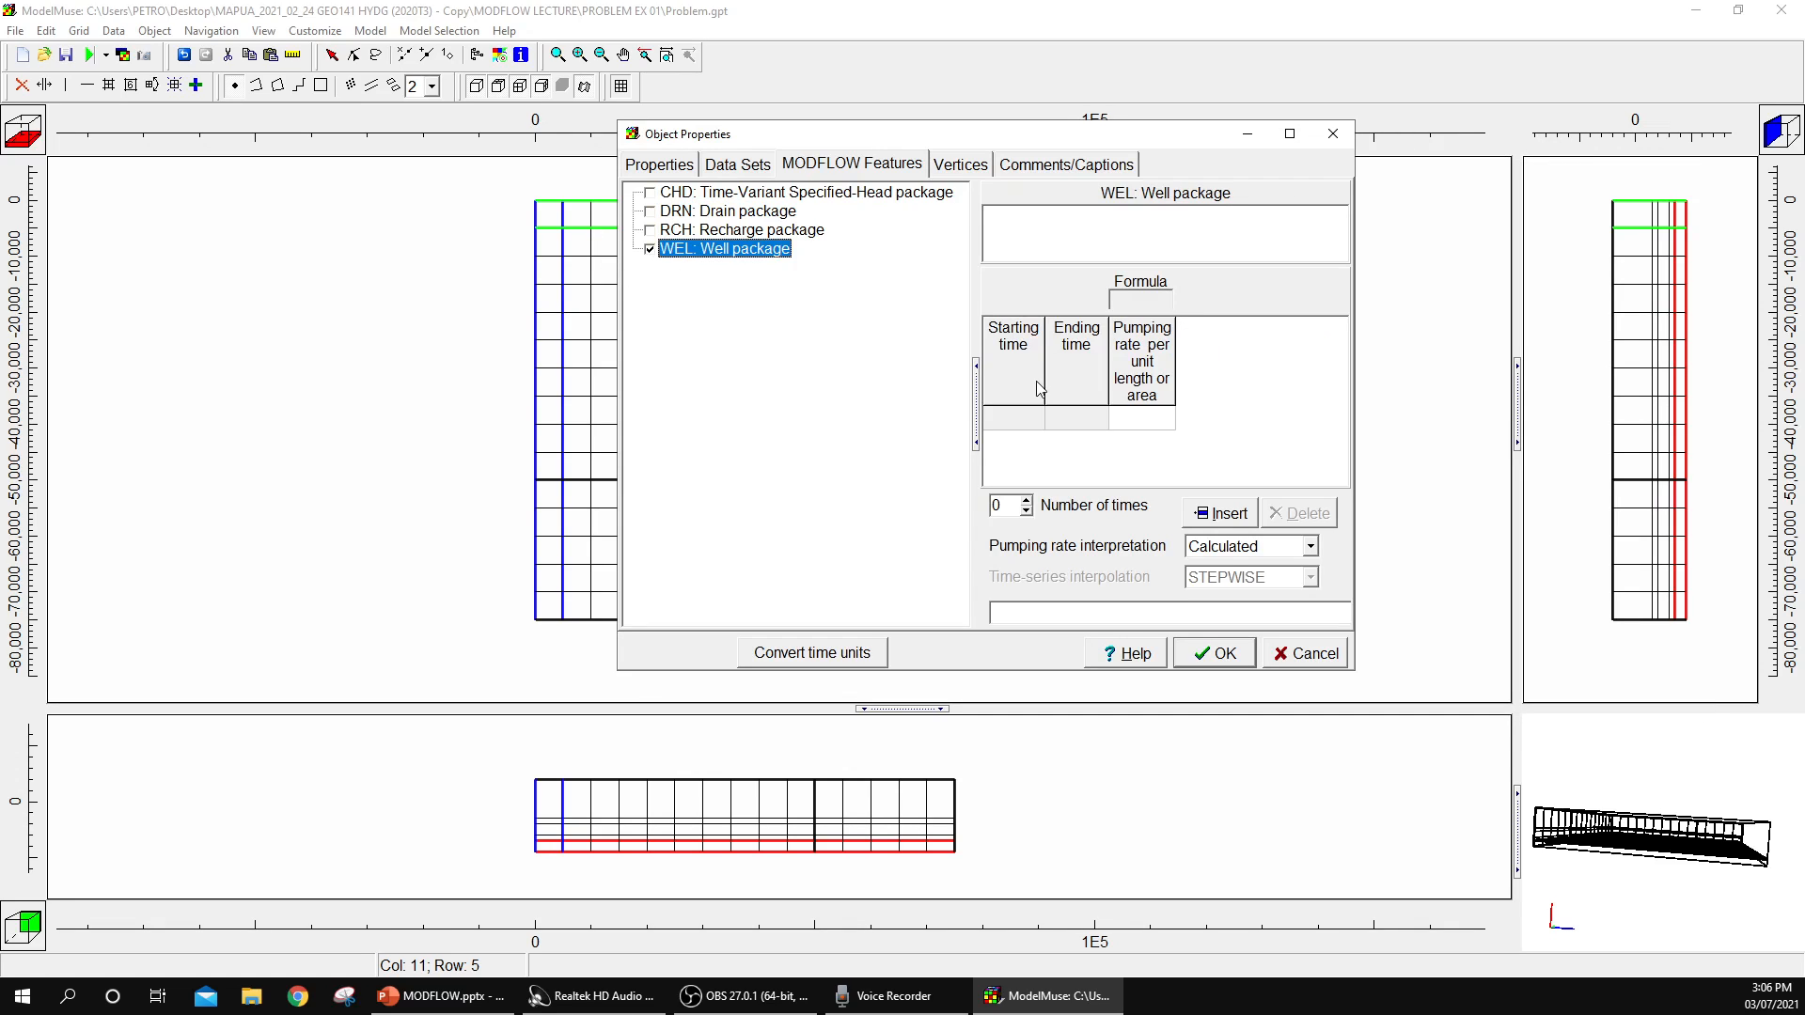
left_click(1022, 421)
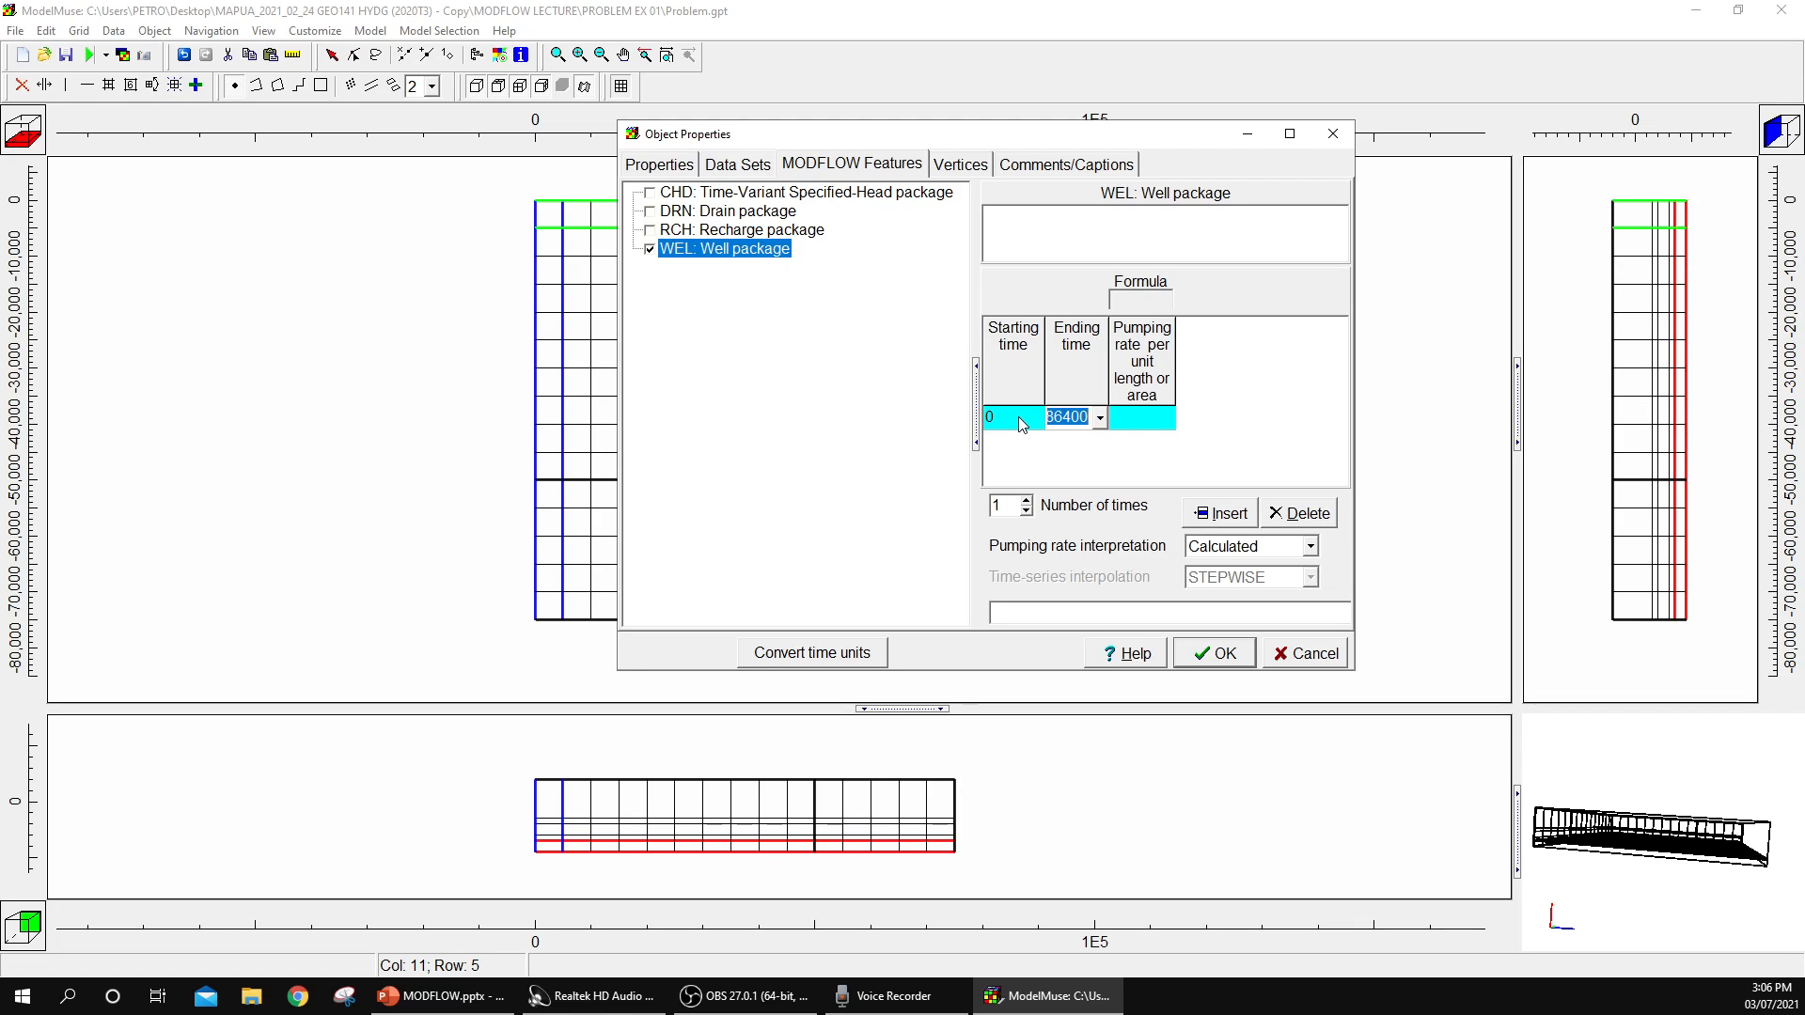
key("Tab")
Step: Set the layer 5 well's pumping rate interpretation to Direct with a rate of -5 and accept the object properties
left_click(1237, 546)
left_click(1222, 586)
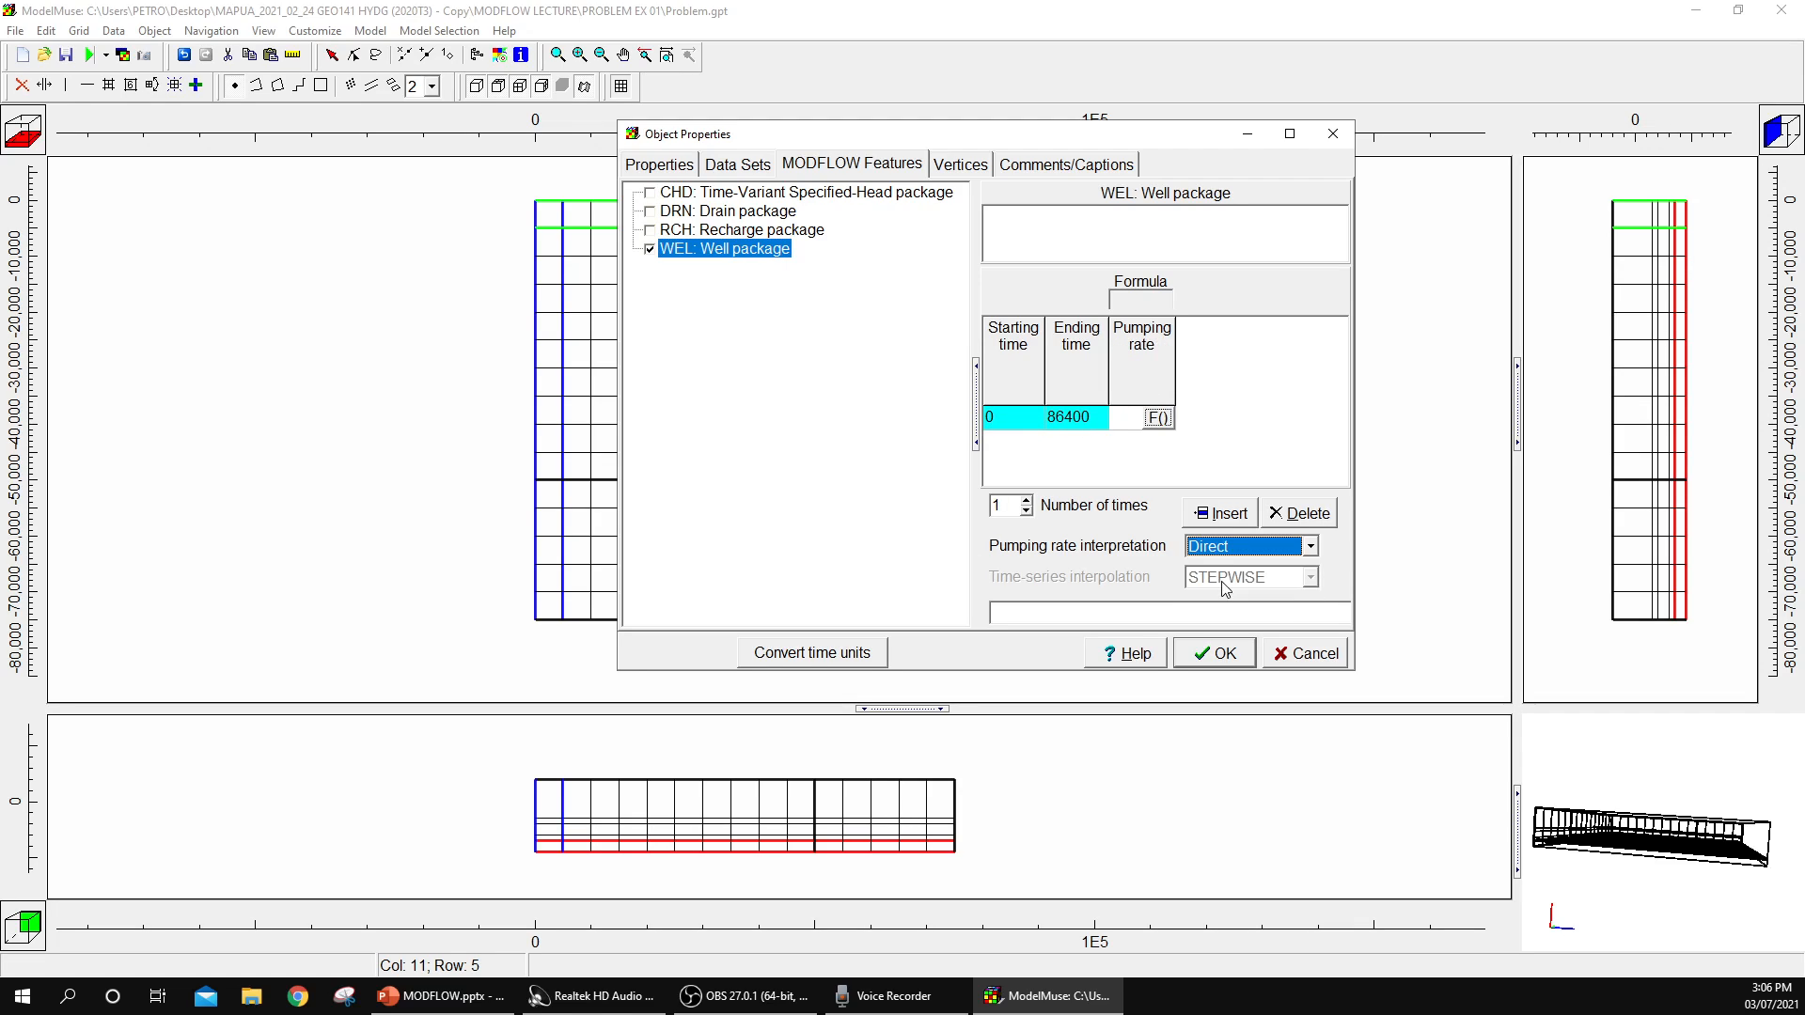
left_click(1126, 416)
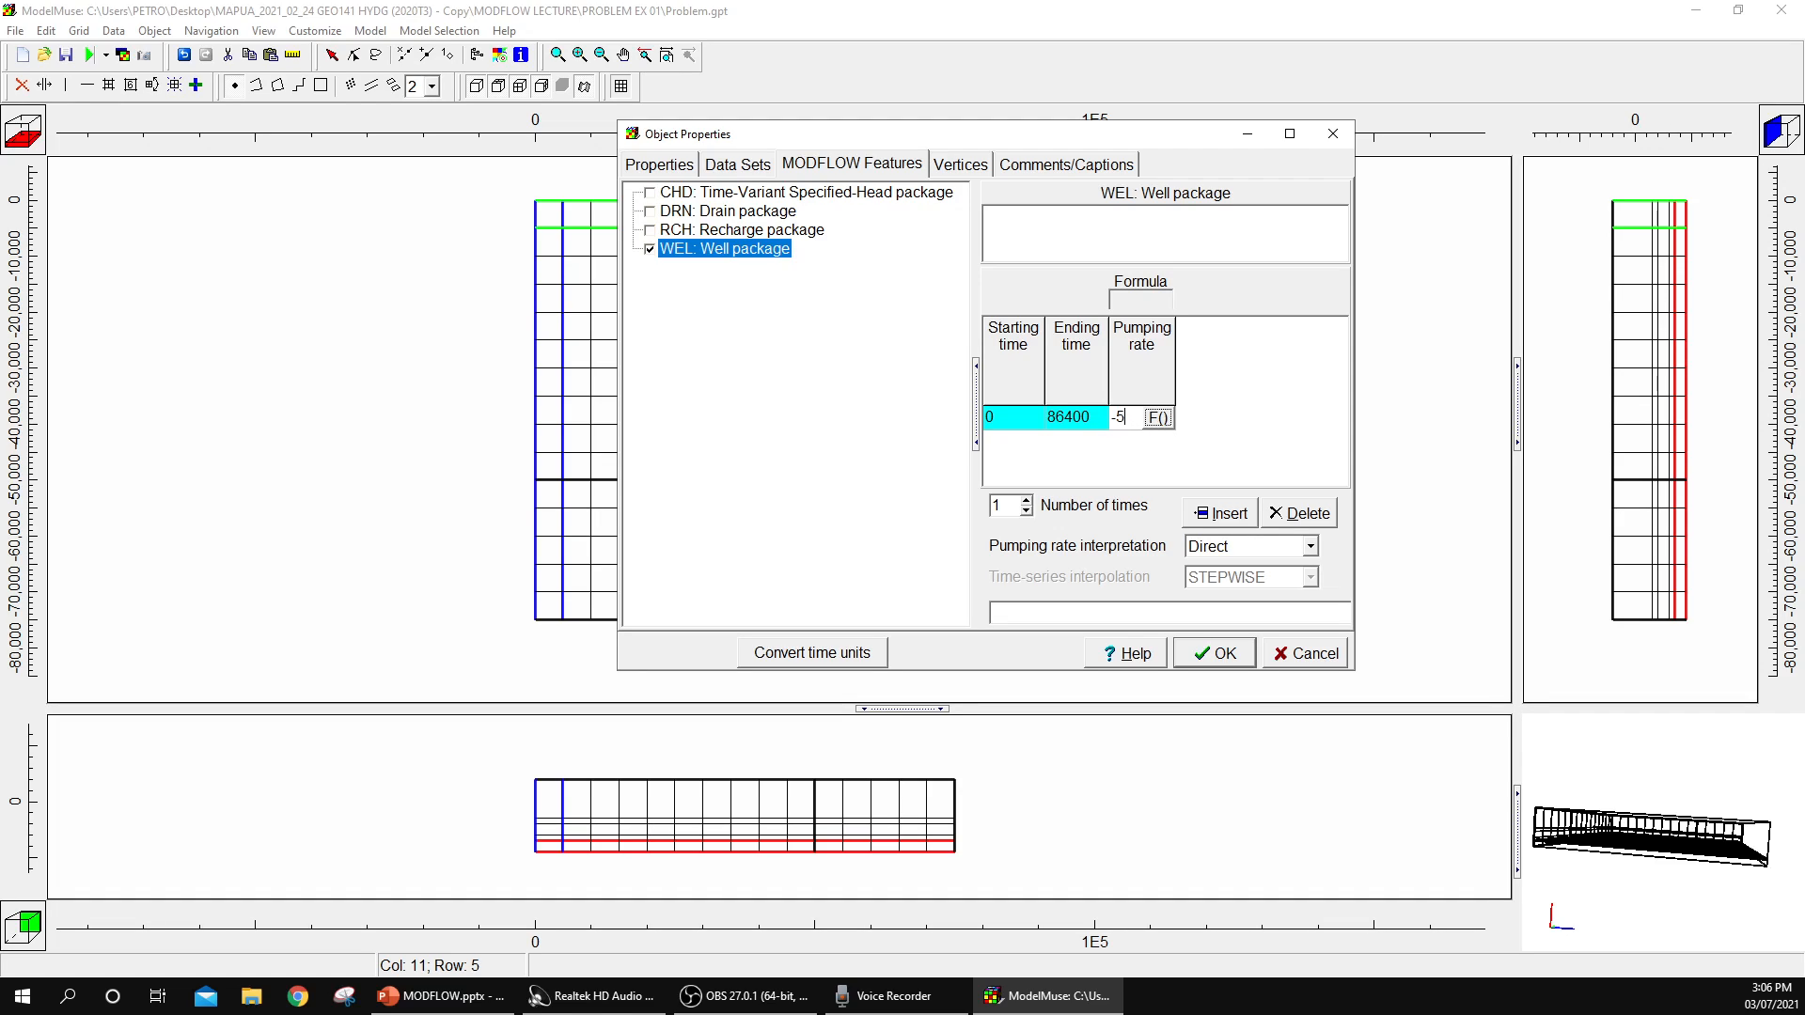
left_click(1218, 654)
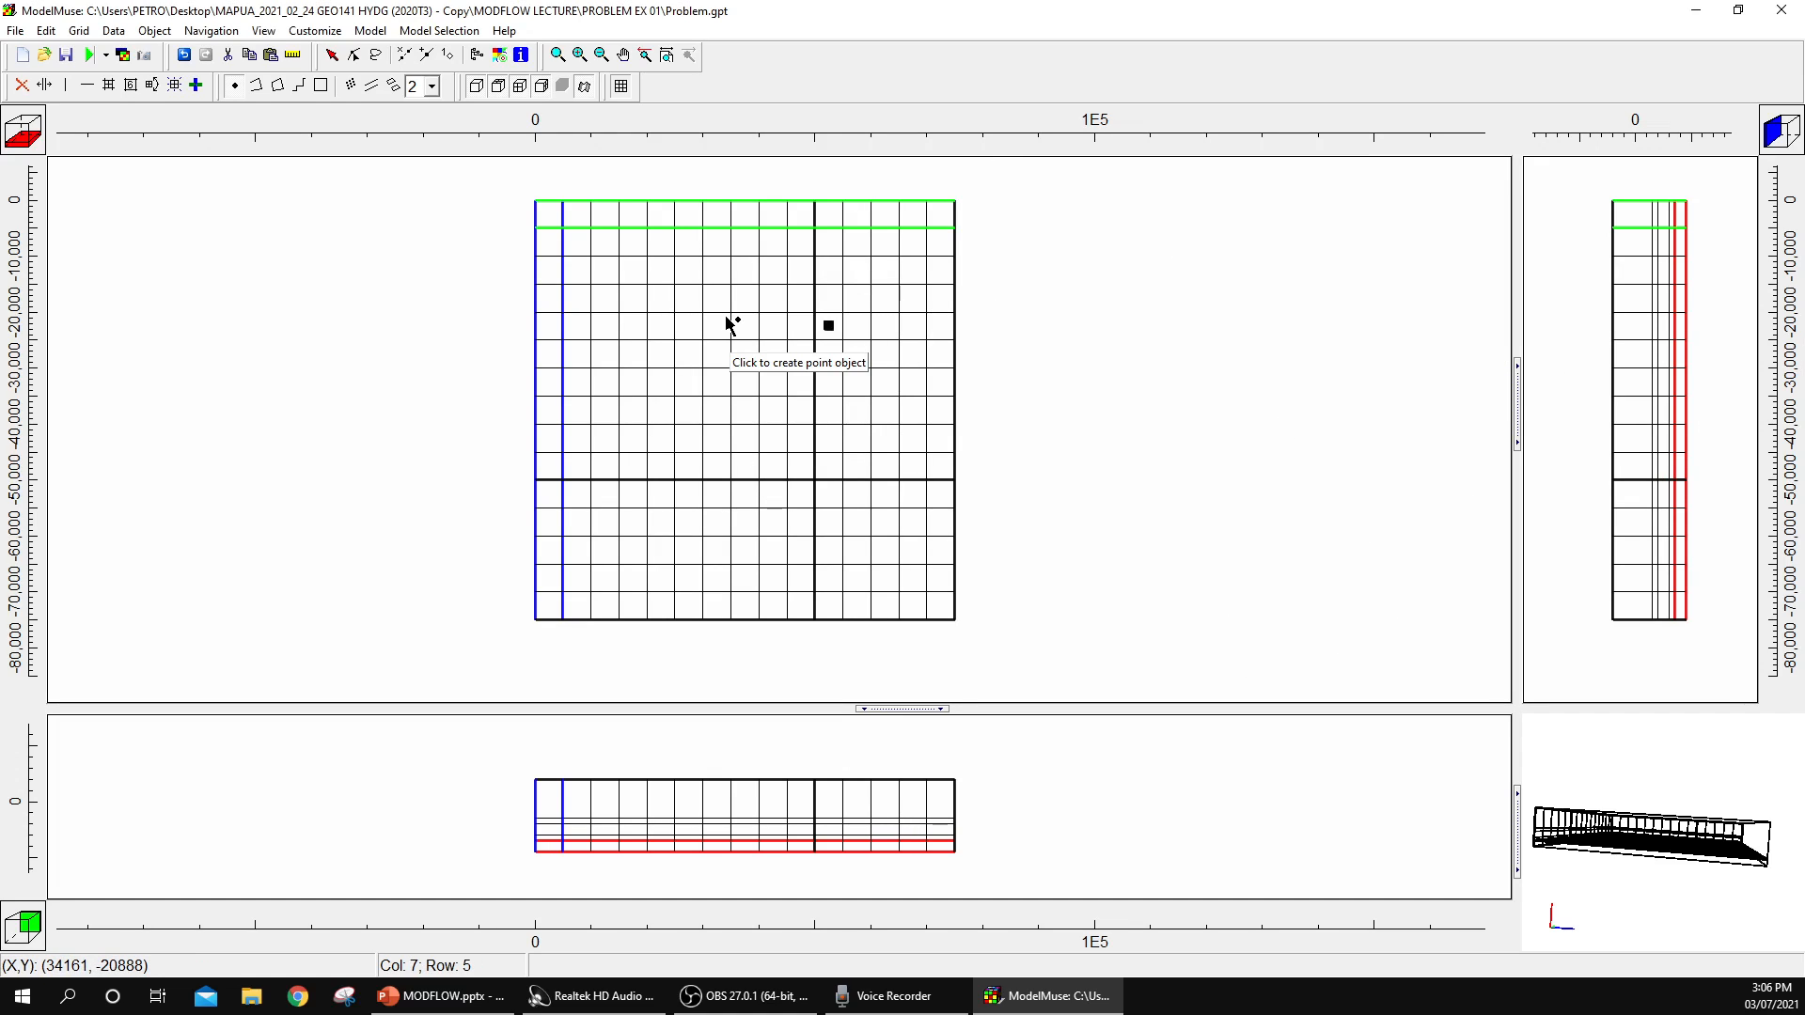
Step: Show all objects in the model
scroll(603, 338, "down", 2)
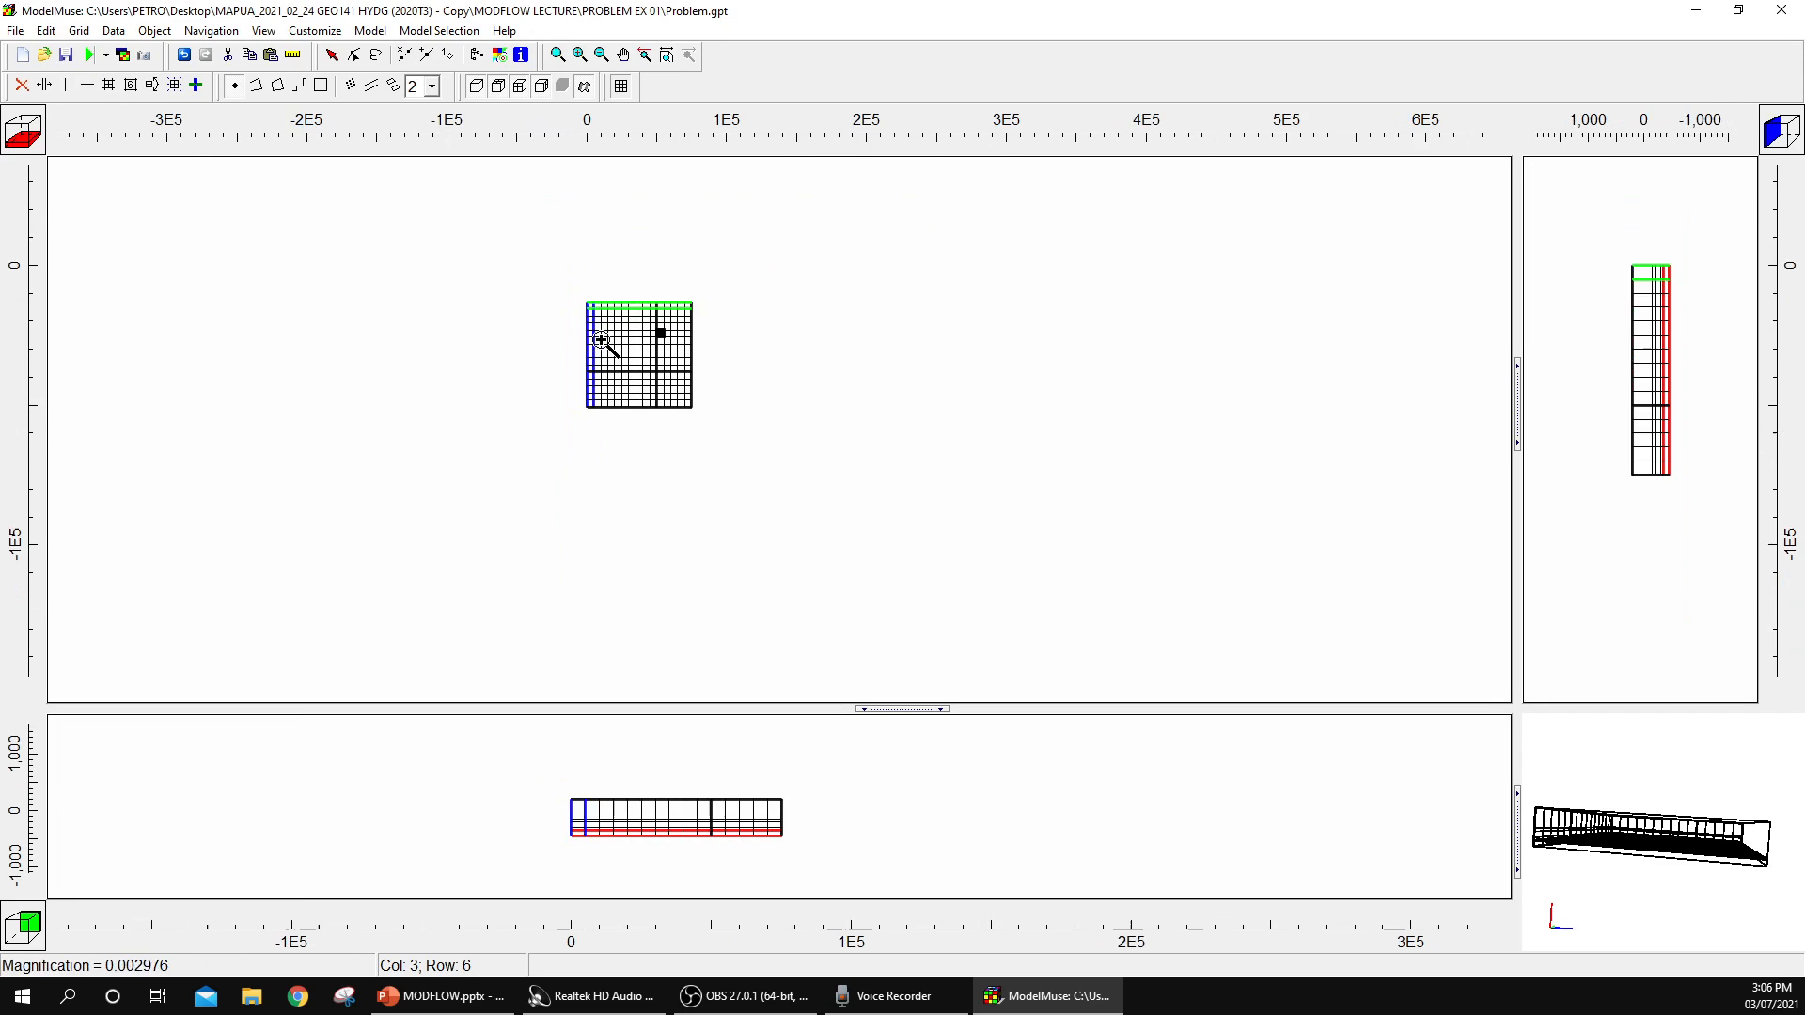
scroll(603, 339, "up", 2)
scroll(603, 290, "down", 1)
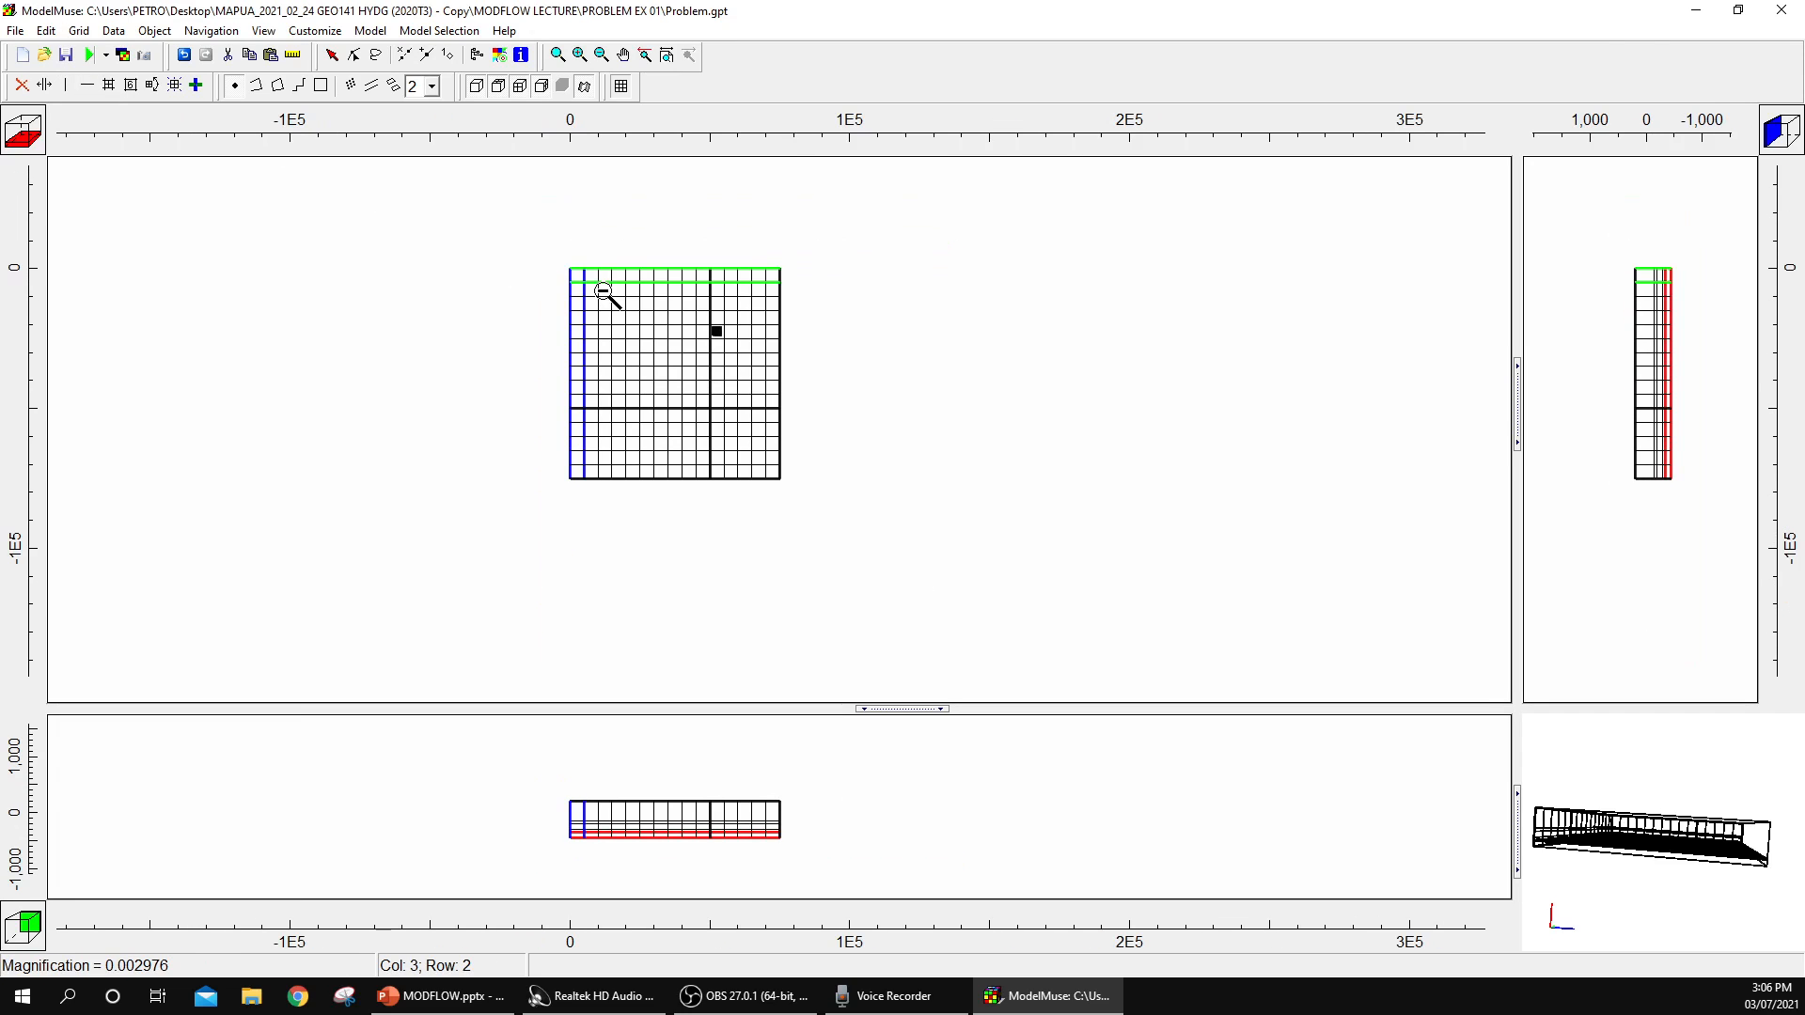
left_click(120, 34)
left_click(121, 34)
left_click(120, 34)
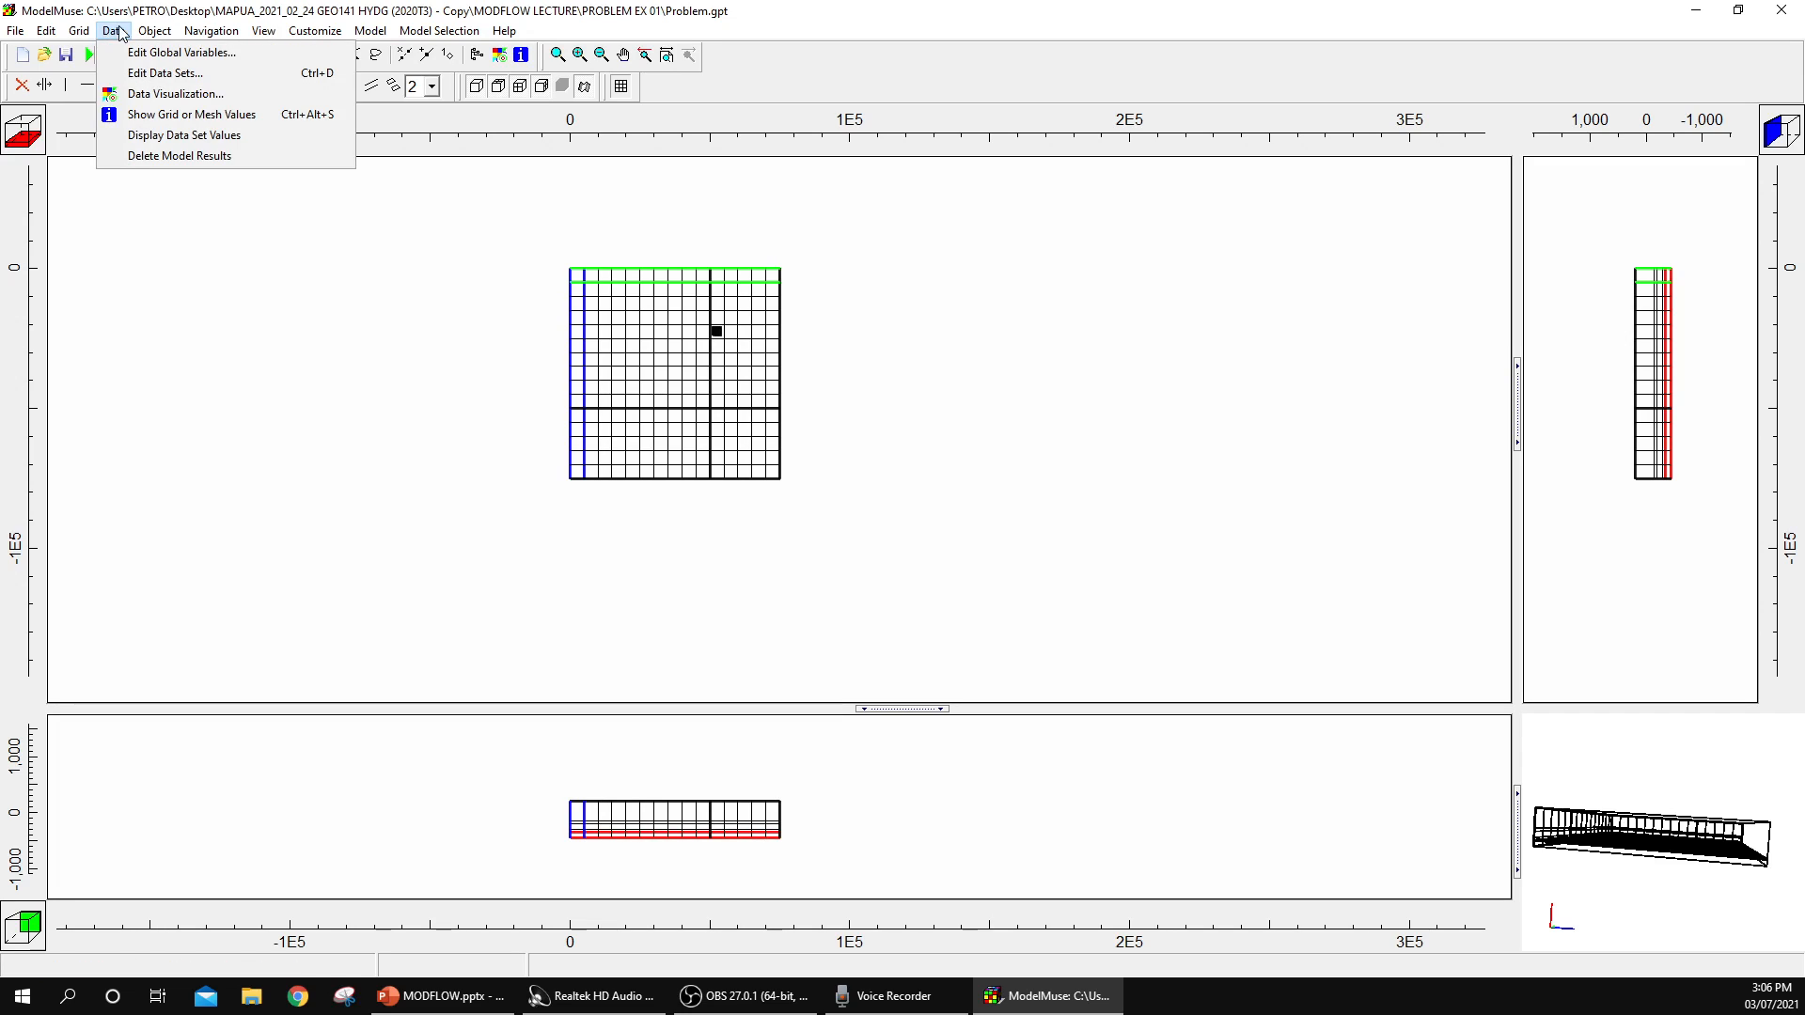
left_click(155, 31)
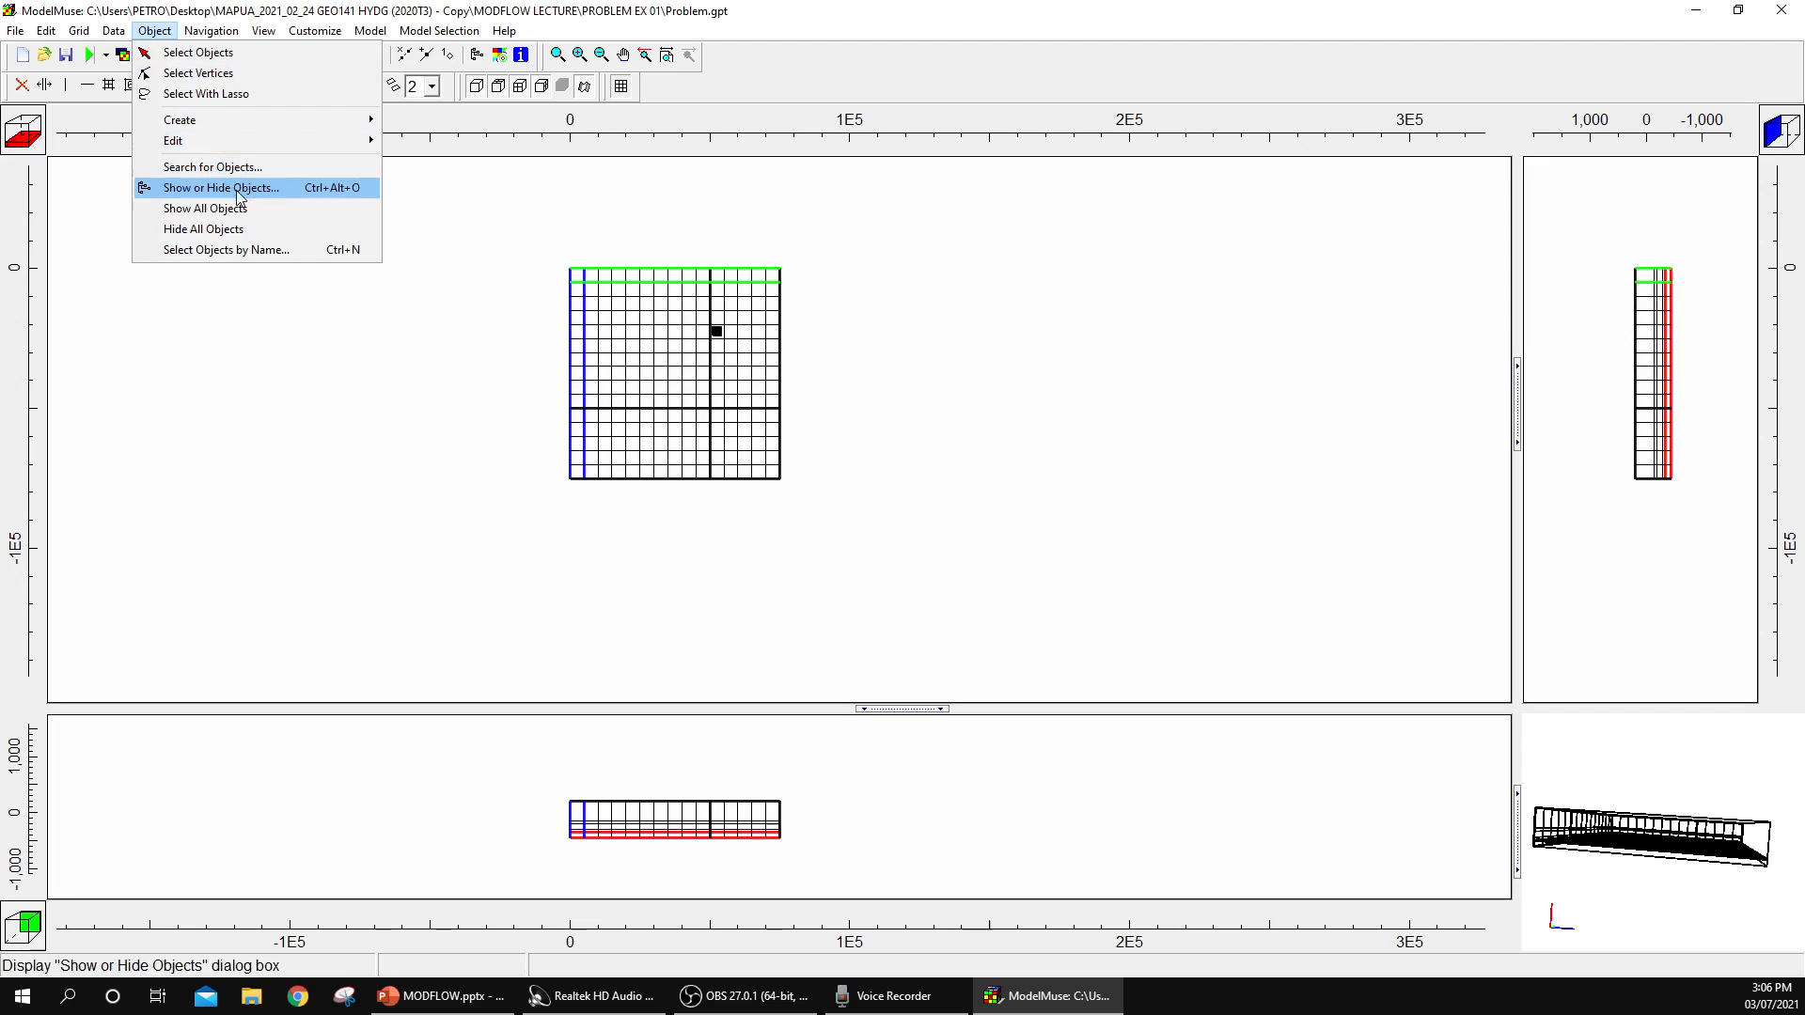
left_click(225, 208)
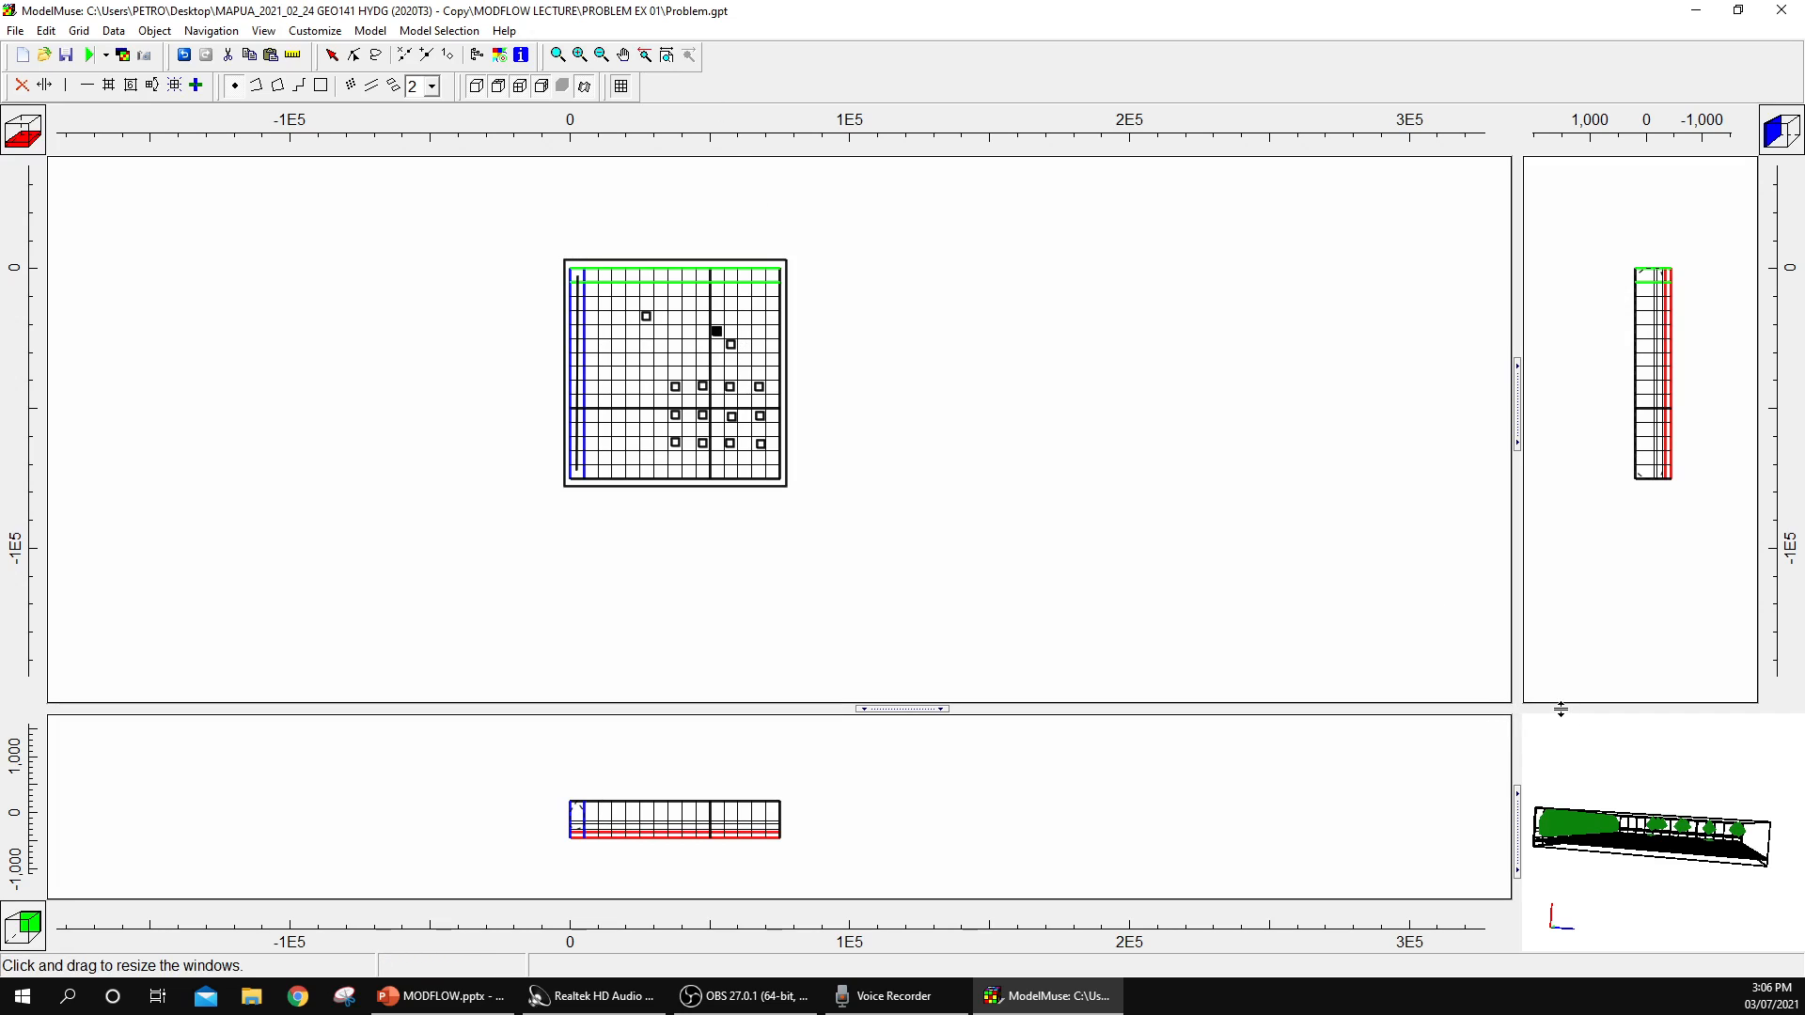
Step: Enlarge the 3D view pane and bring the whole grid back into the plan view
left_click_drag(1561, 710, 1551, 567)
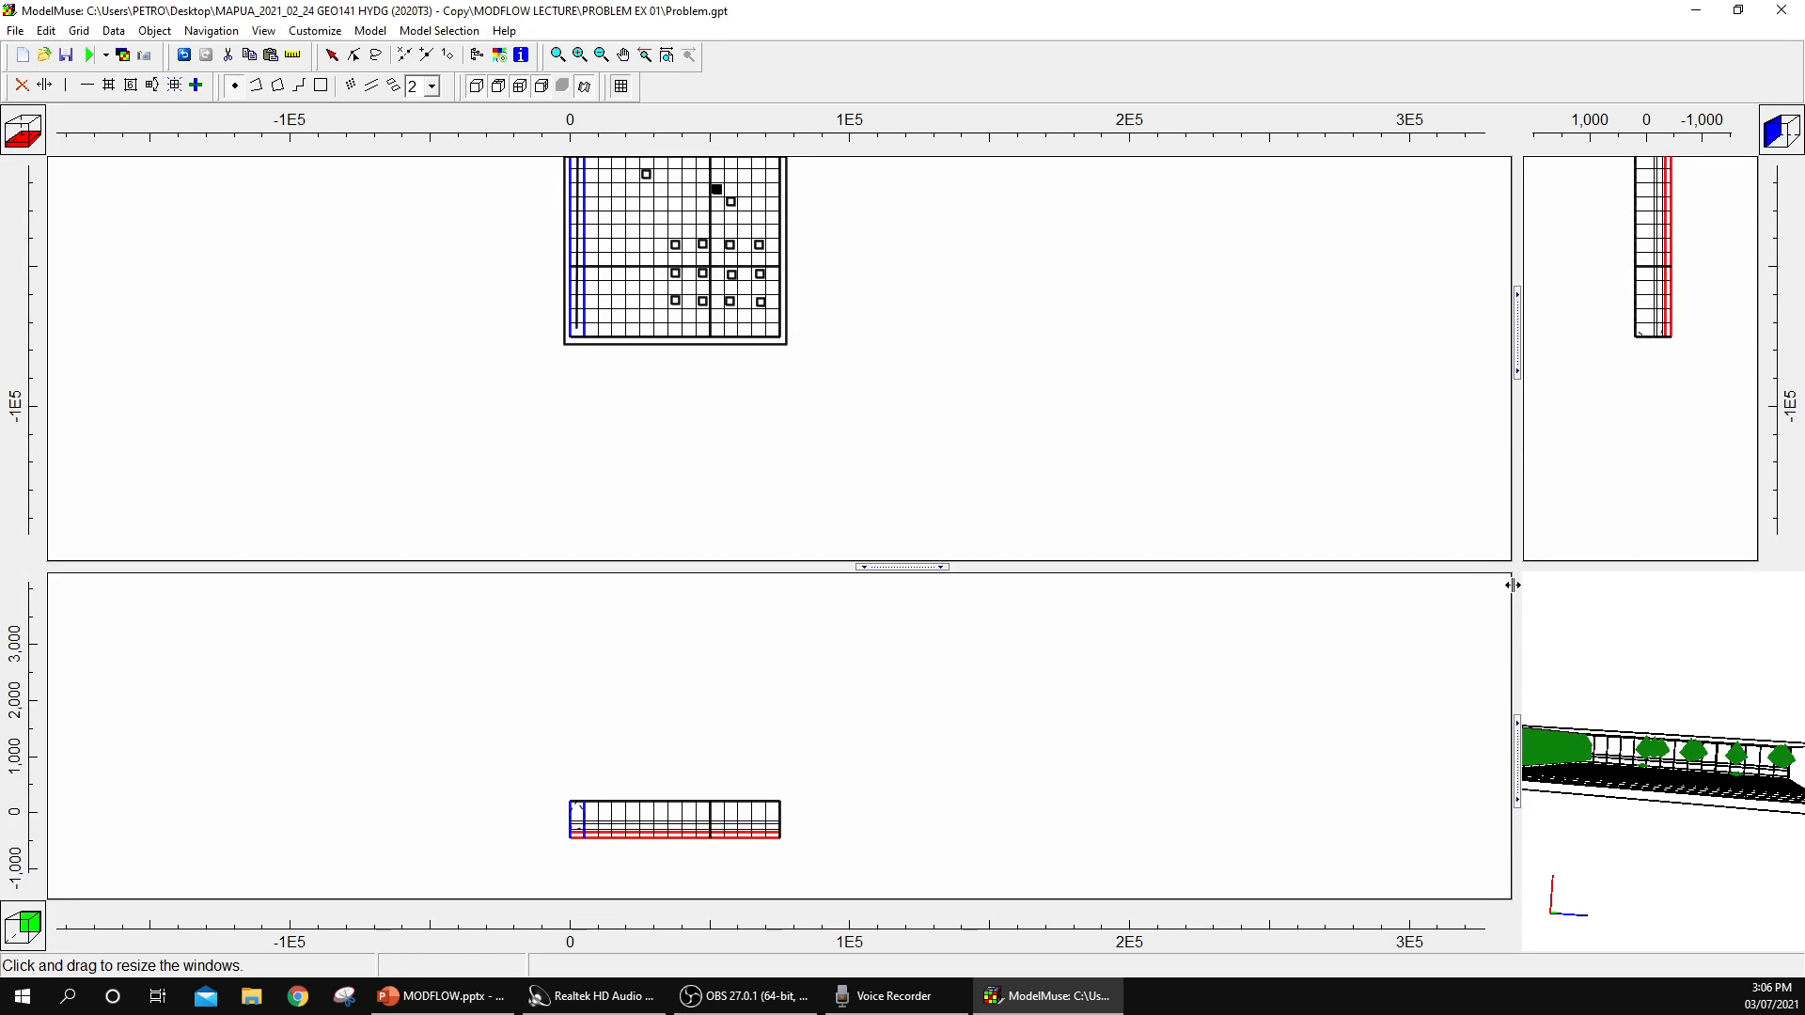
left_click_drag(1425, 566, 1314, 566)
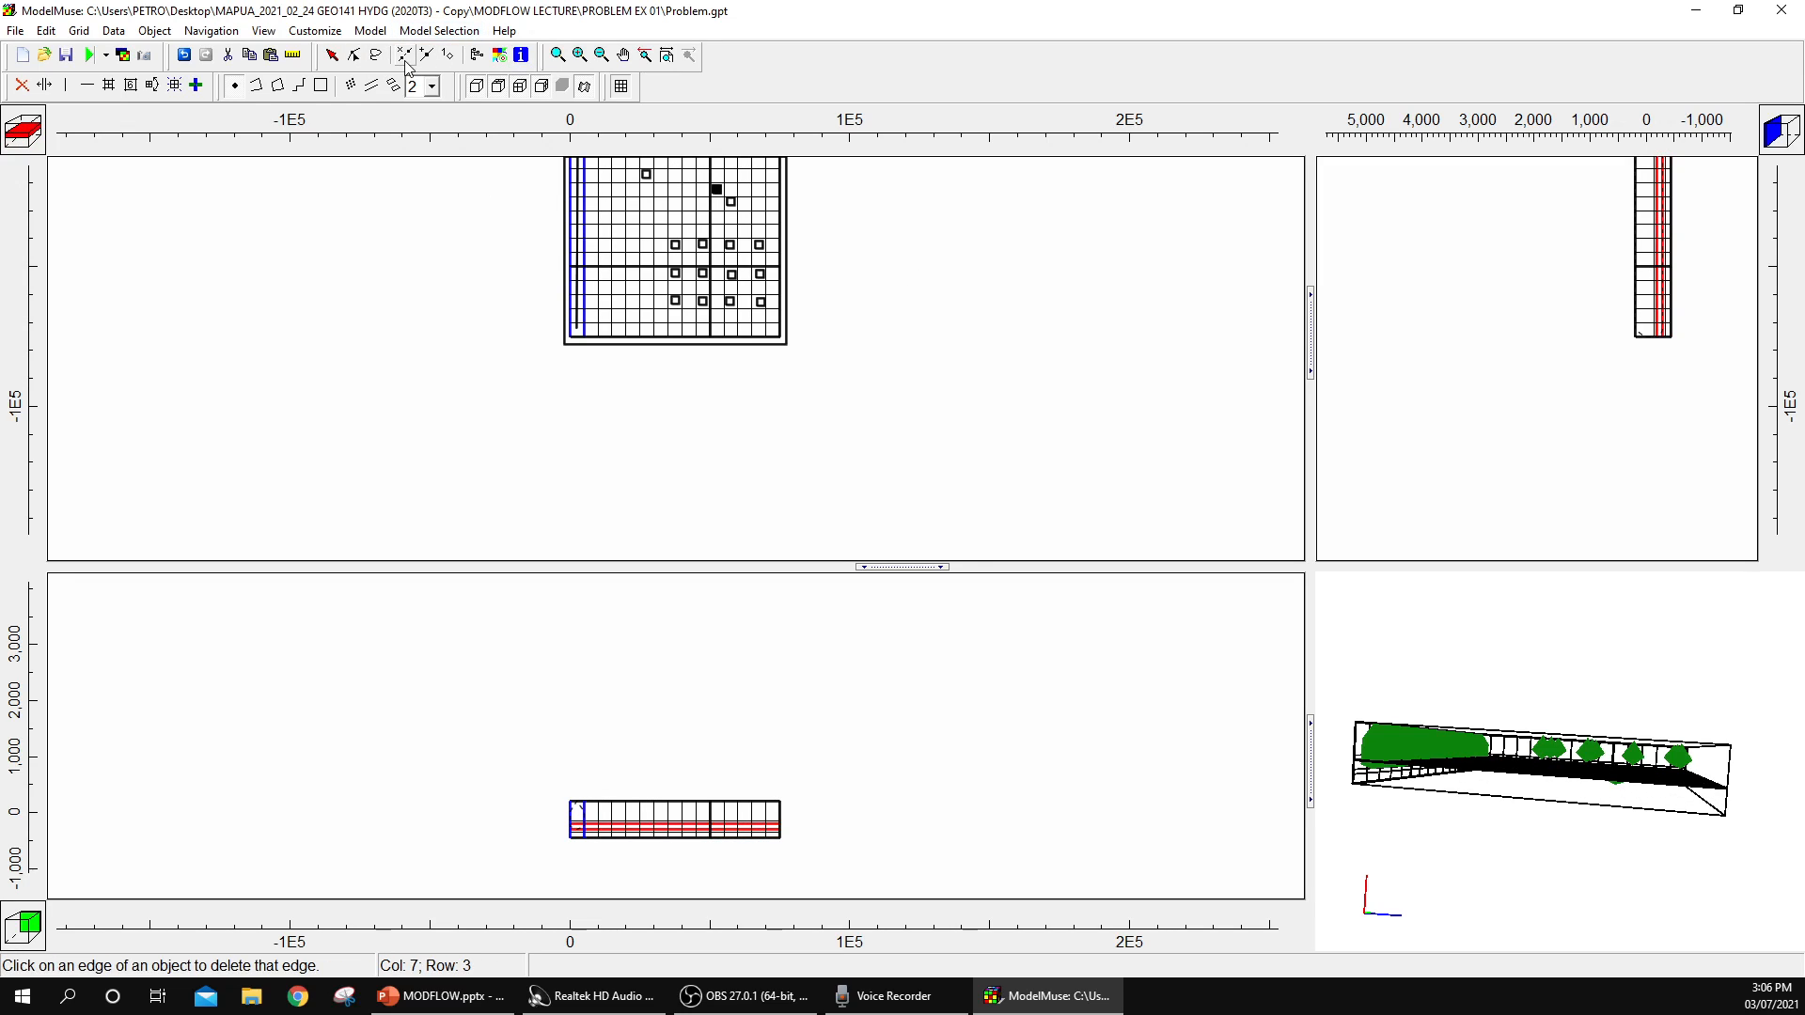
left_click(623, 54)
left_click_drag(728, 158, 713, 195)
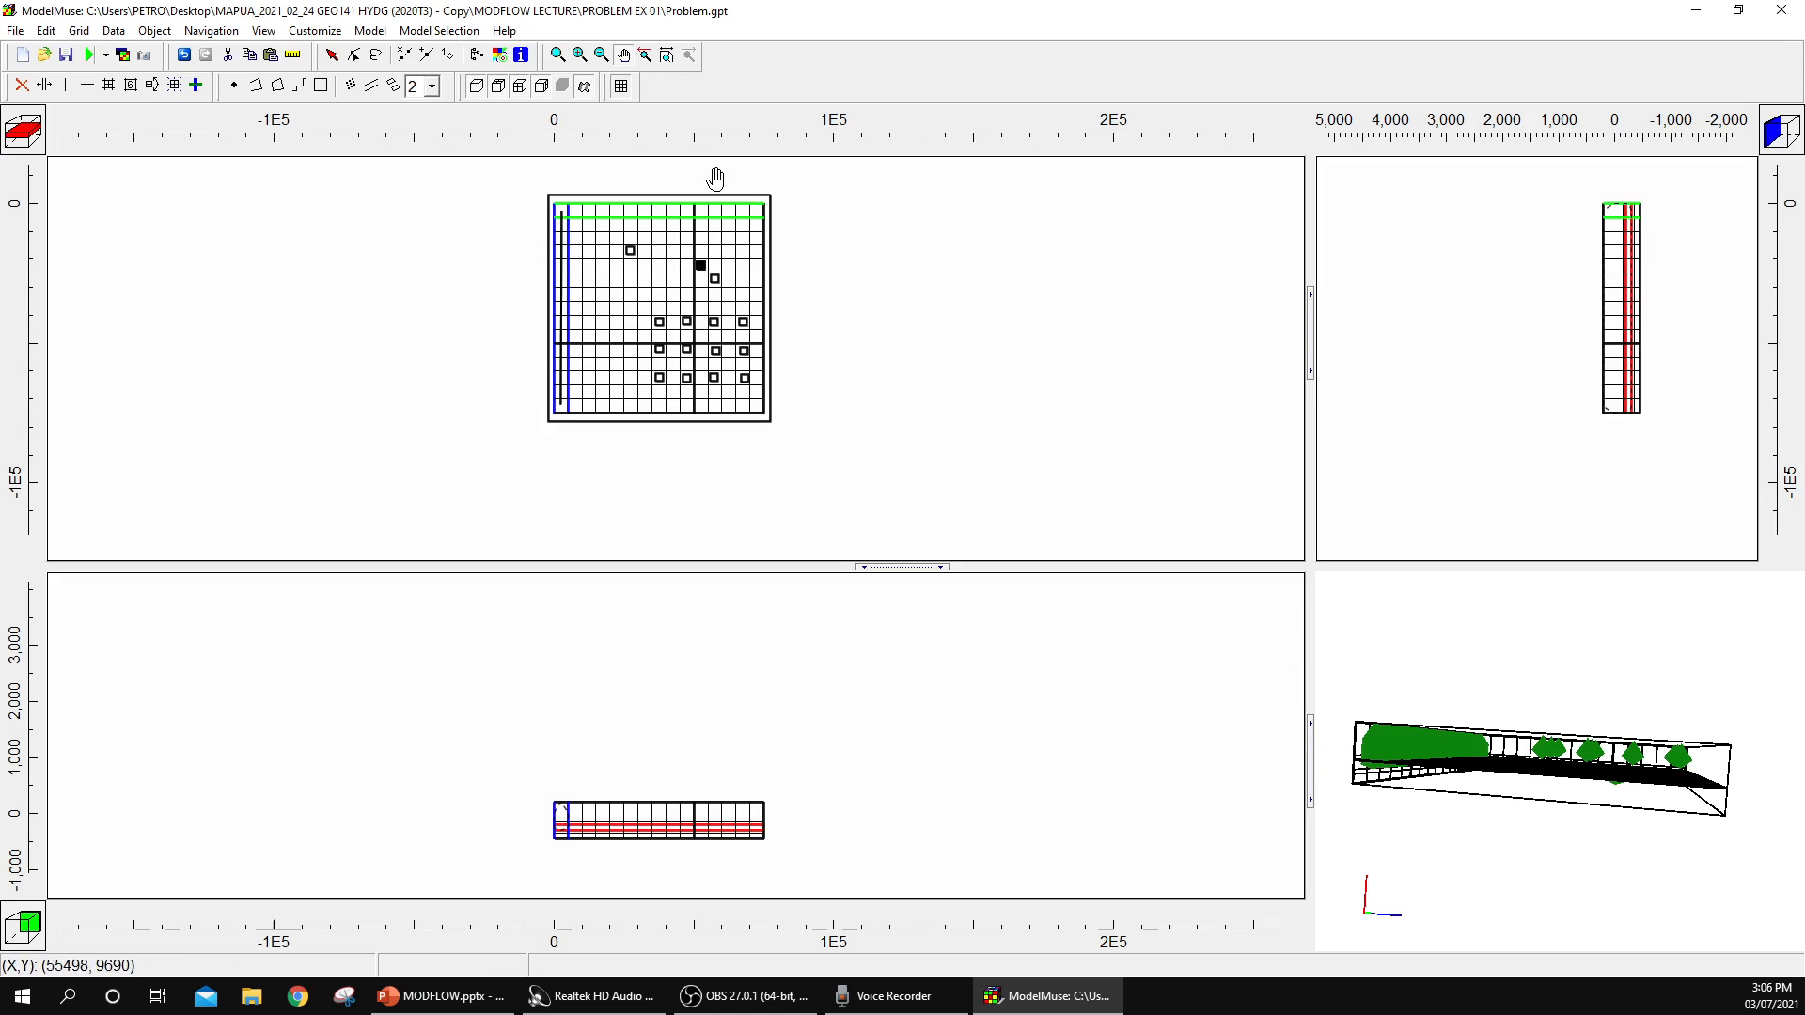
Step: Color the grid by the MODFLOW Well feature's WEL Pumping Rate and close the data visualization settings
left_click(503, 64)
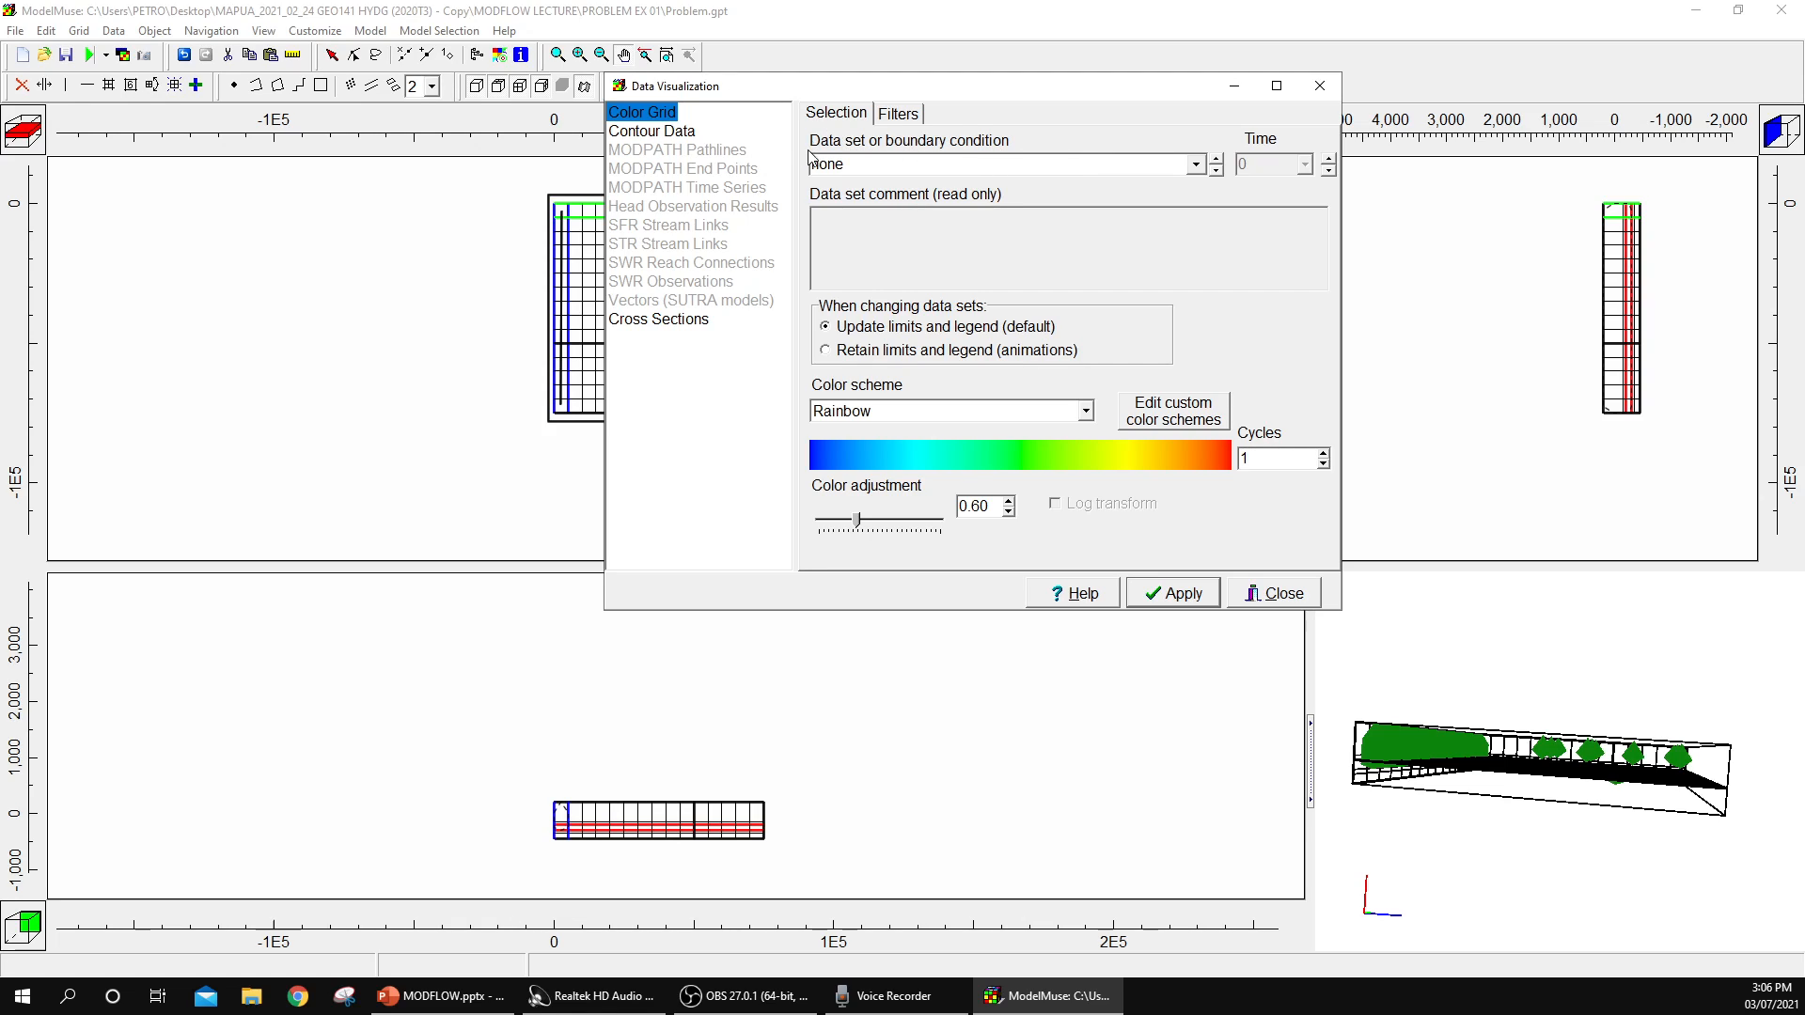
left_click(1196, 165)
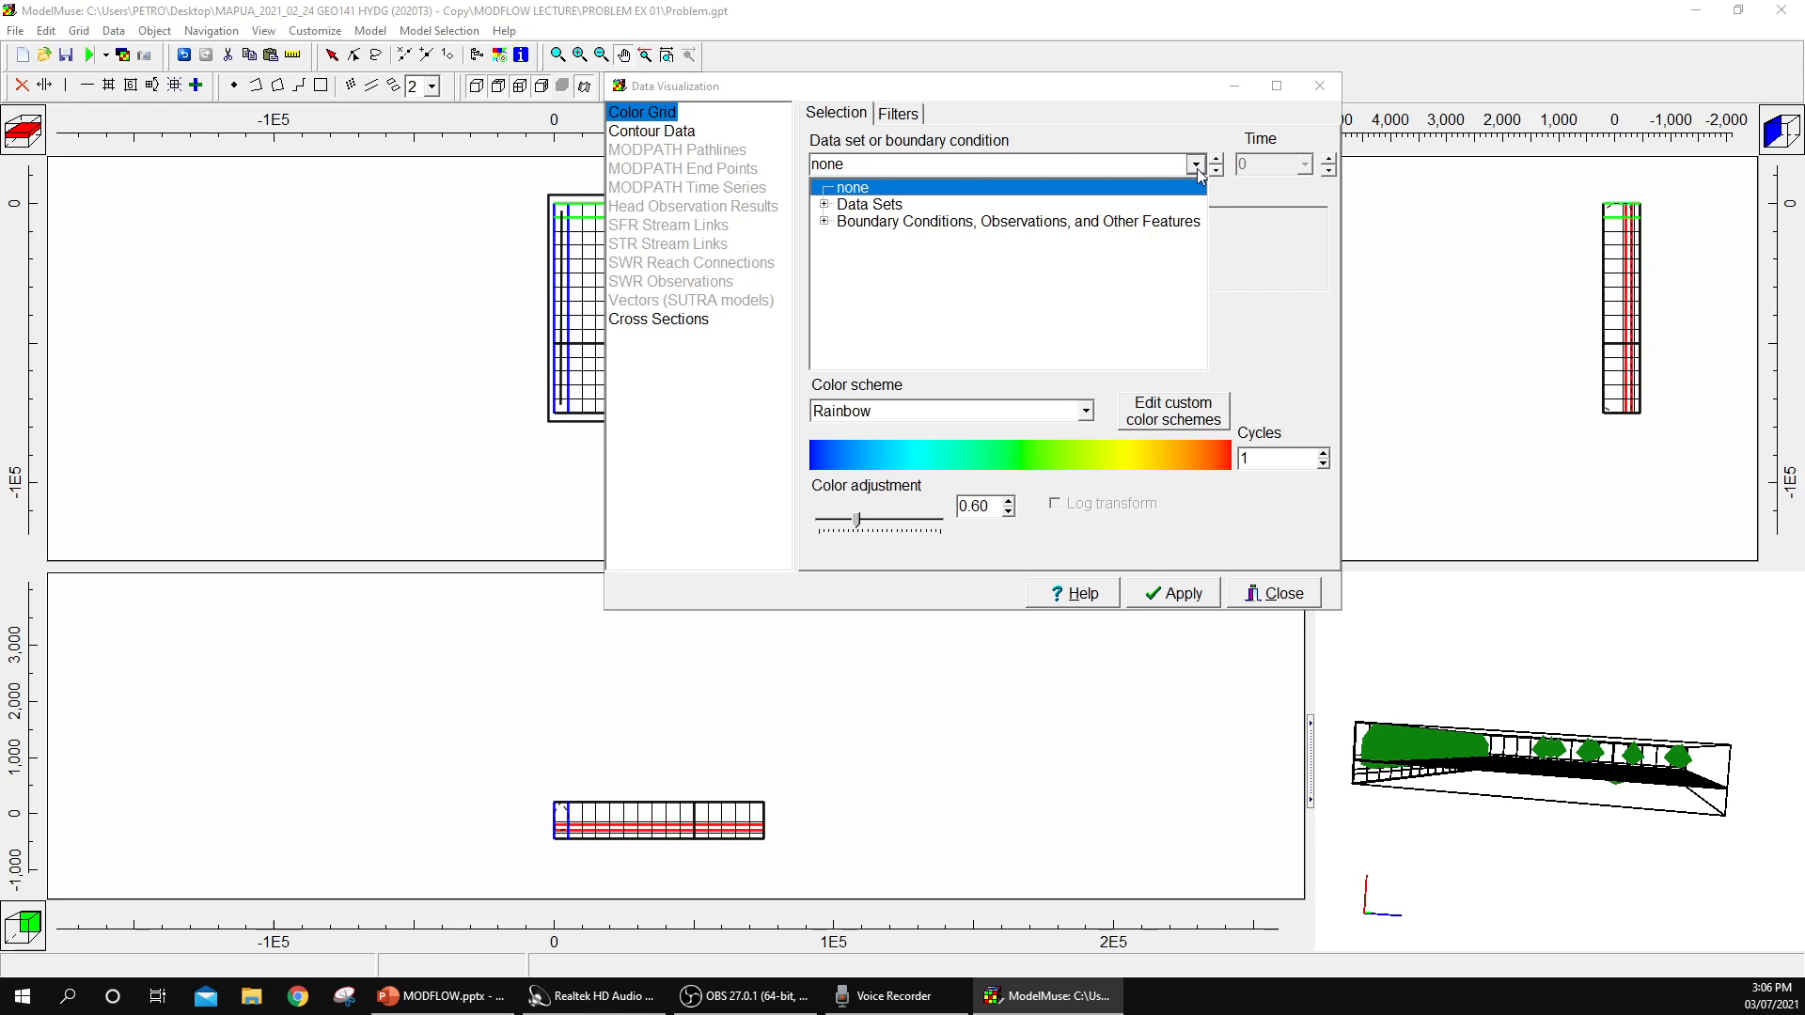
left_click(825, 222)
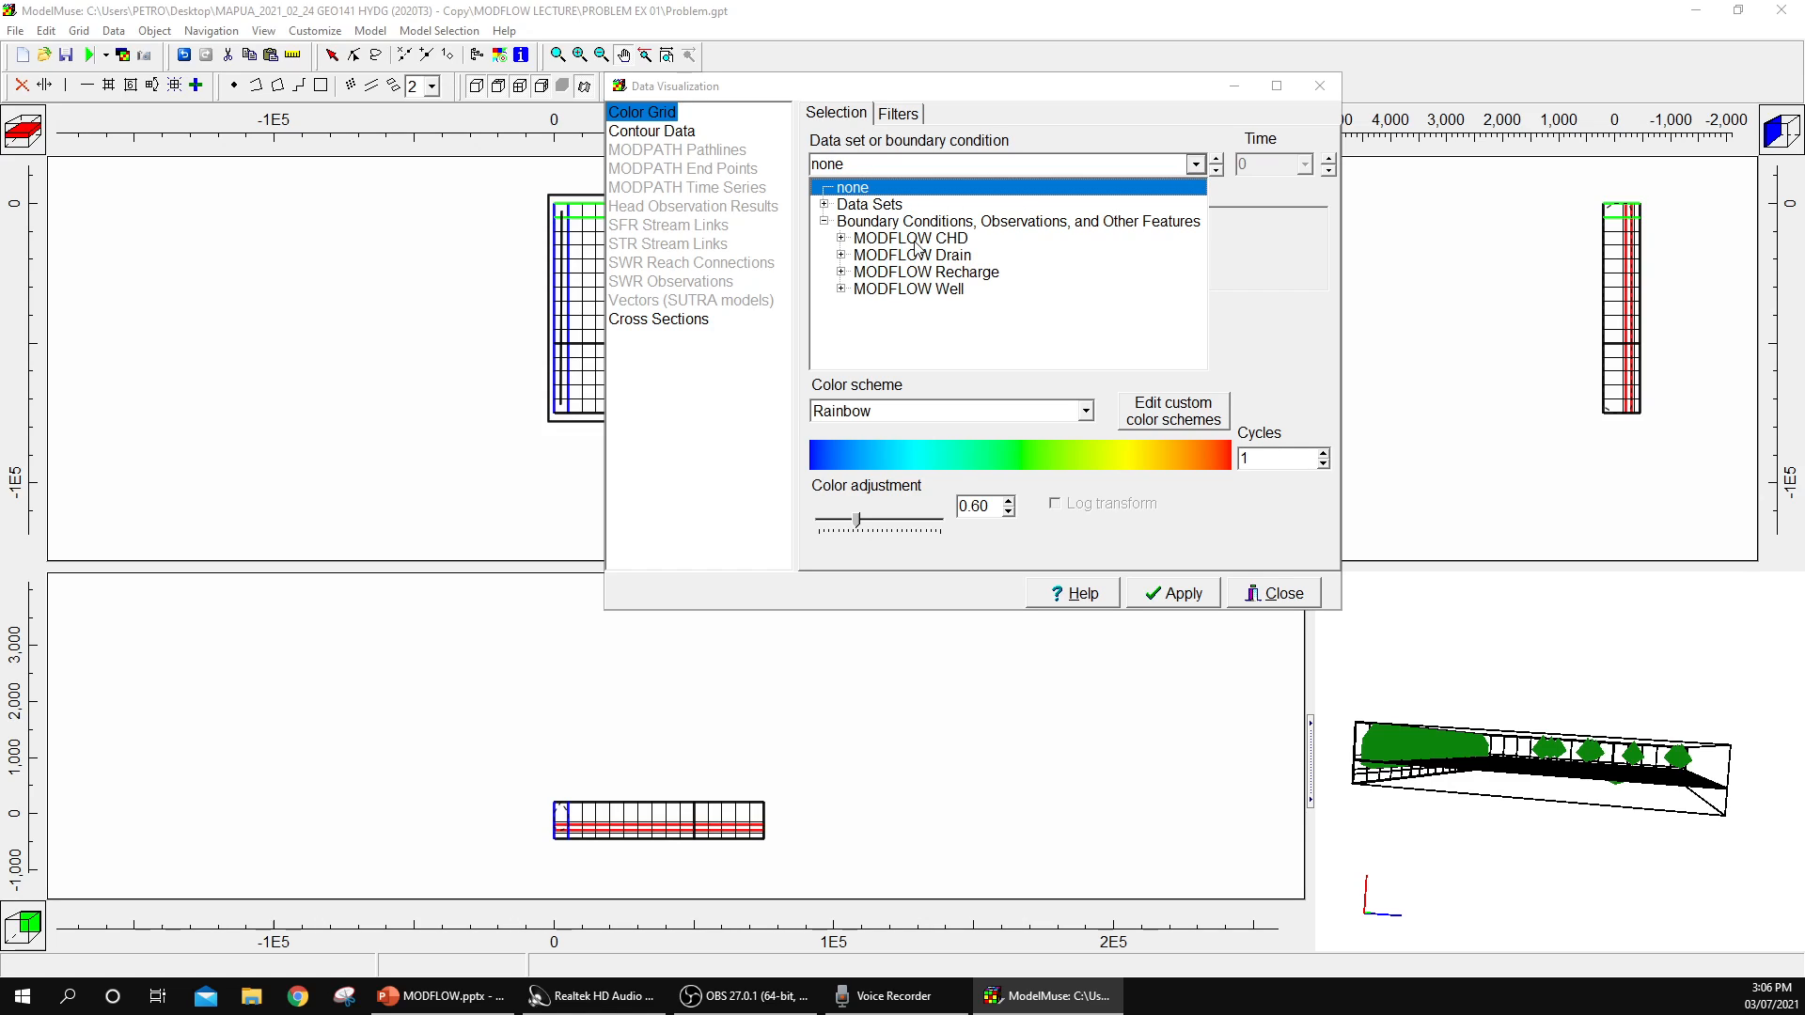
left_click(841, 291)
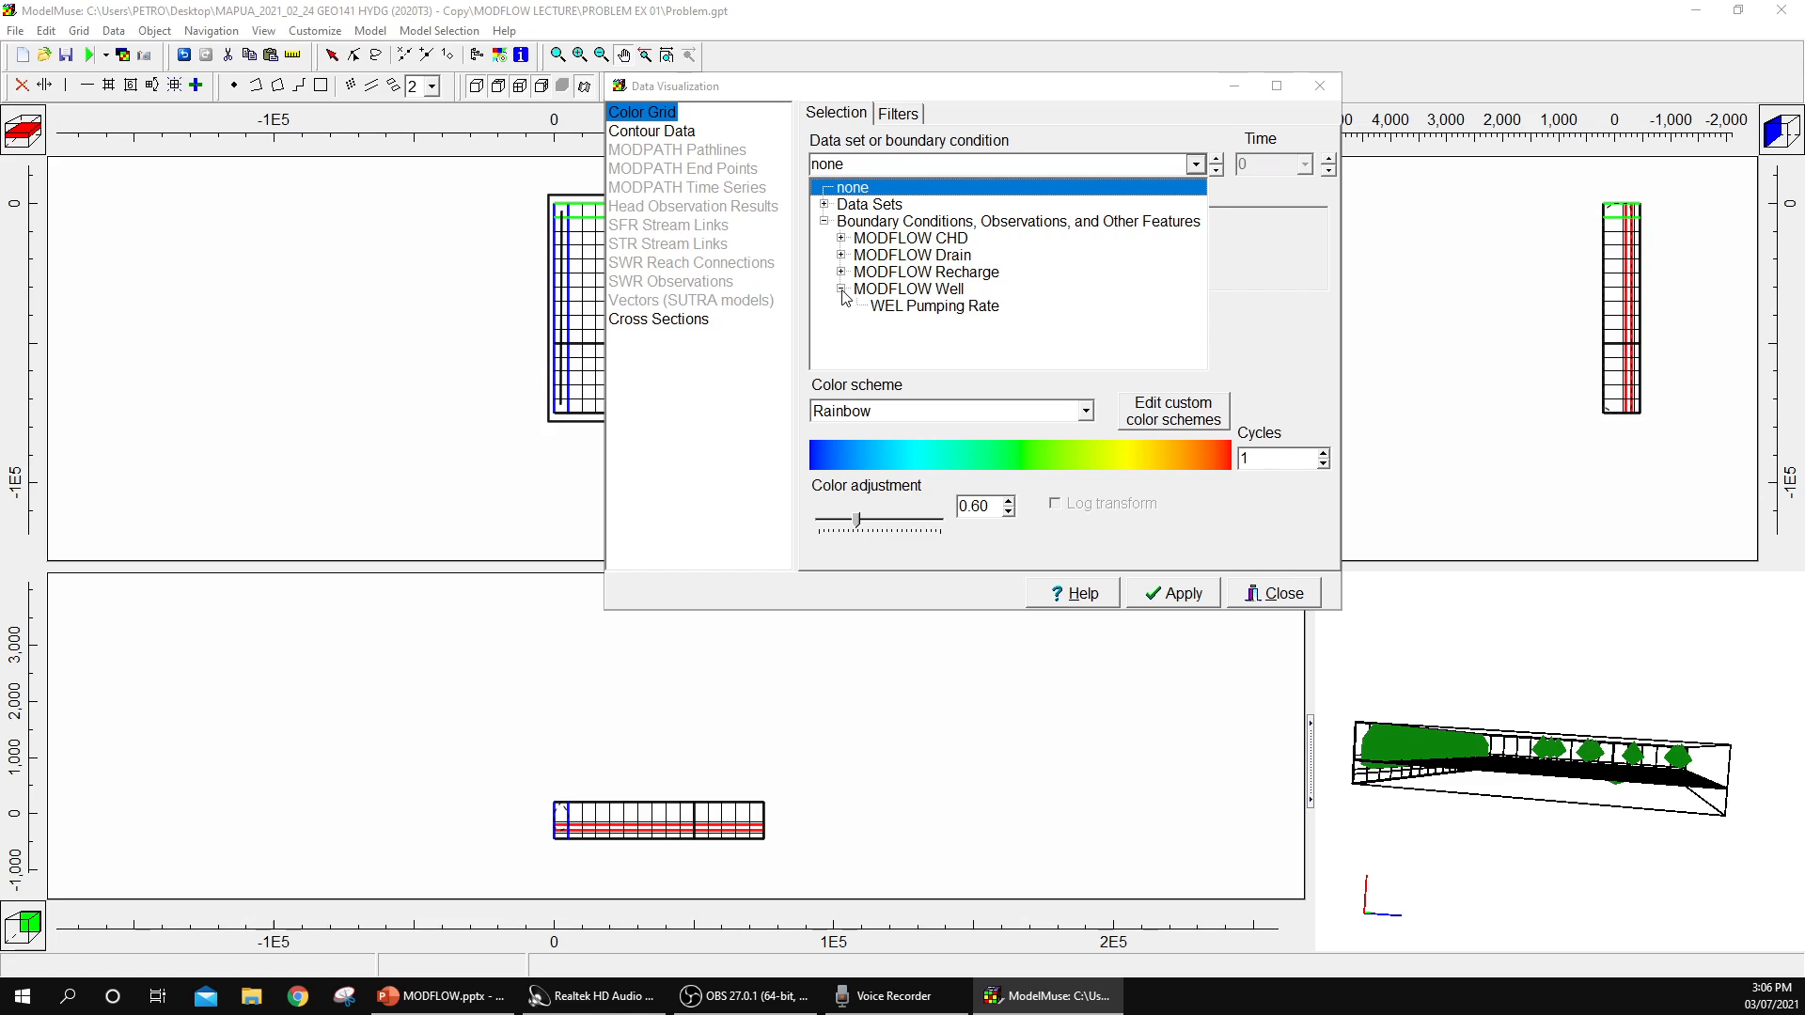
left_click(936, 308)
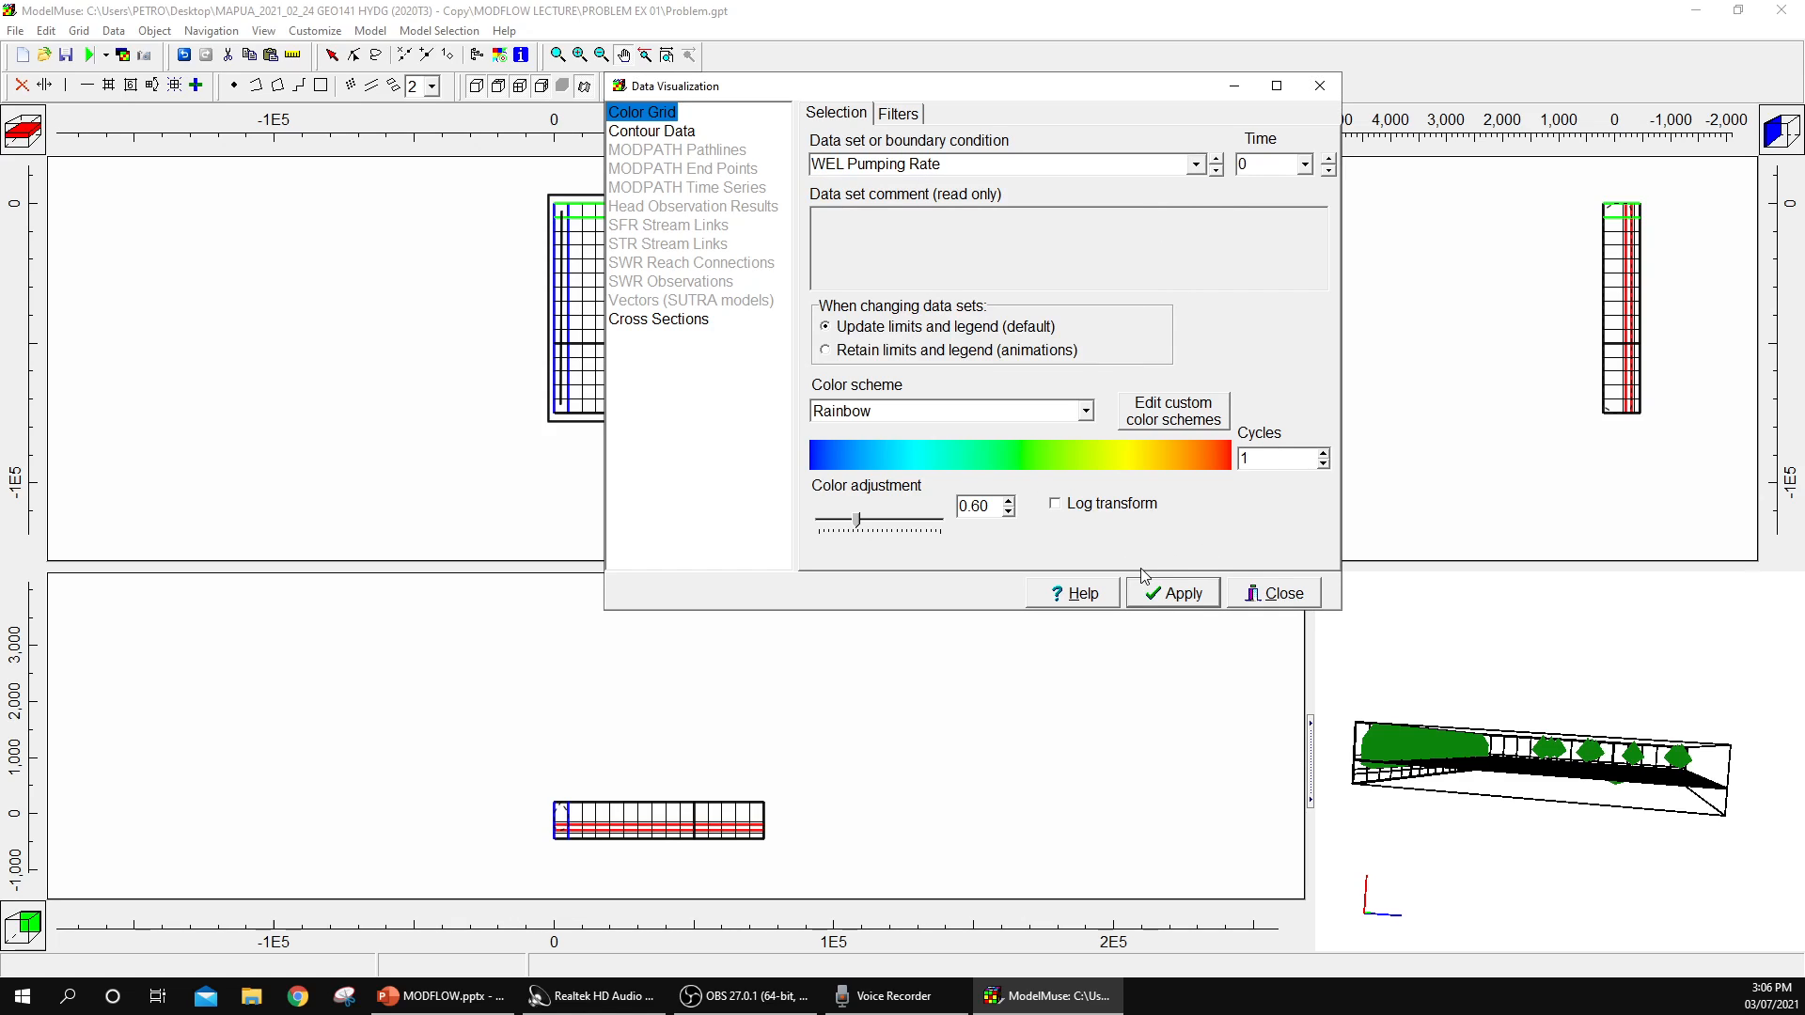
left_click(1180, 597)
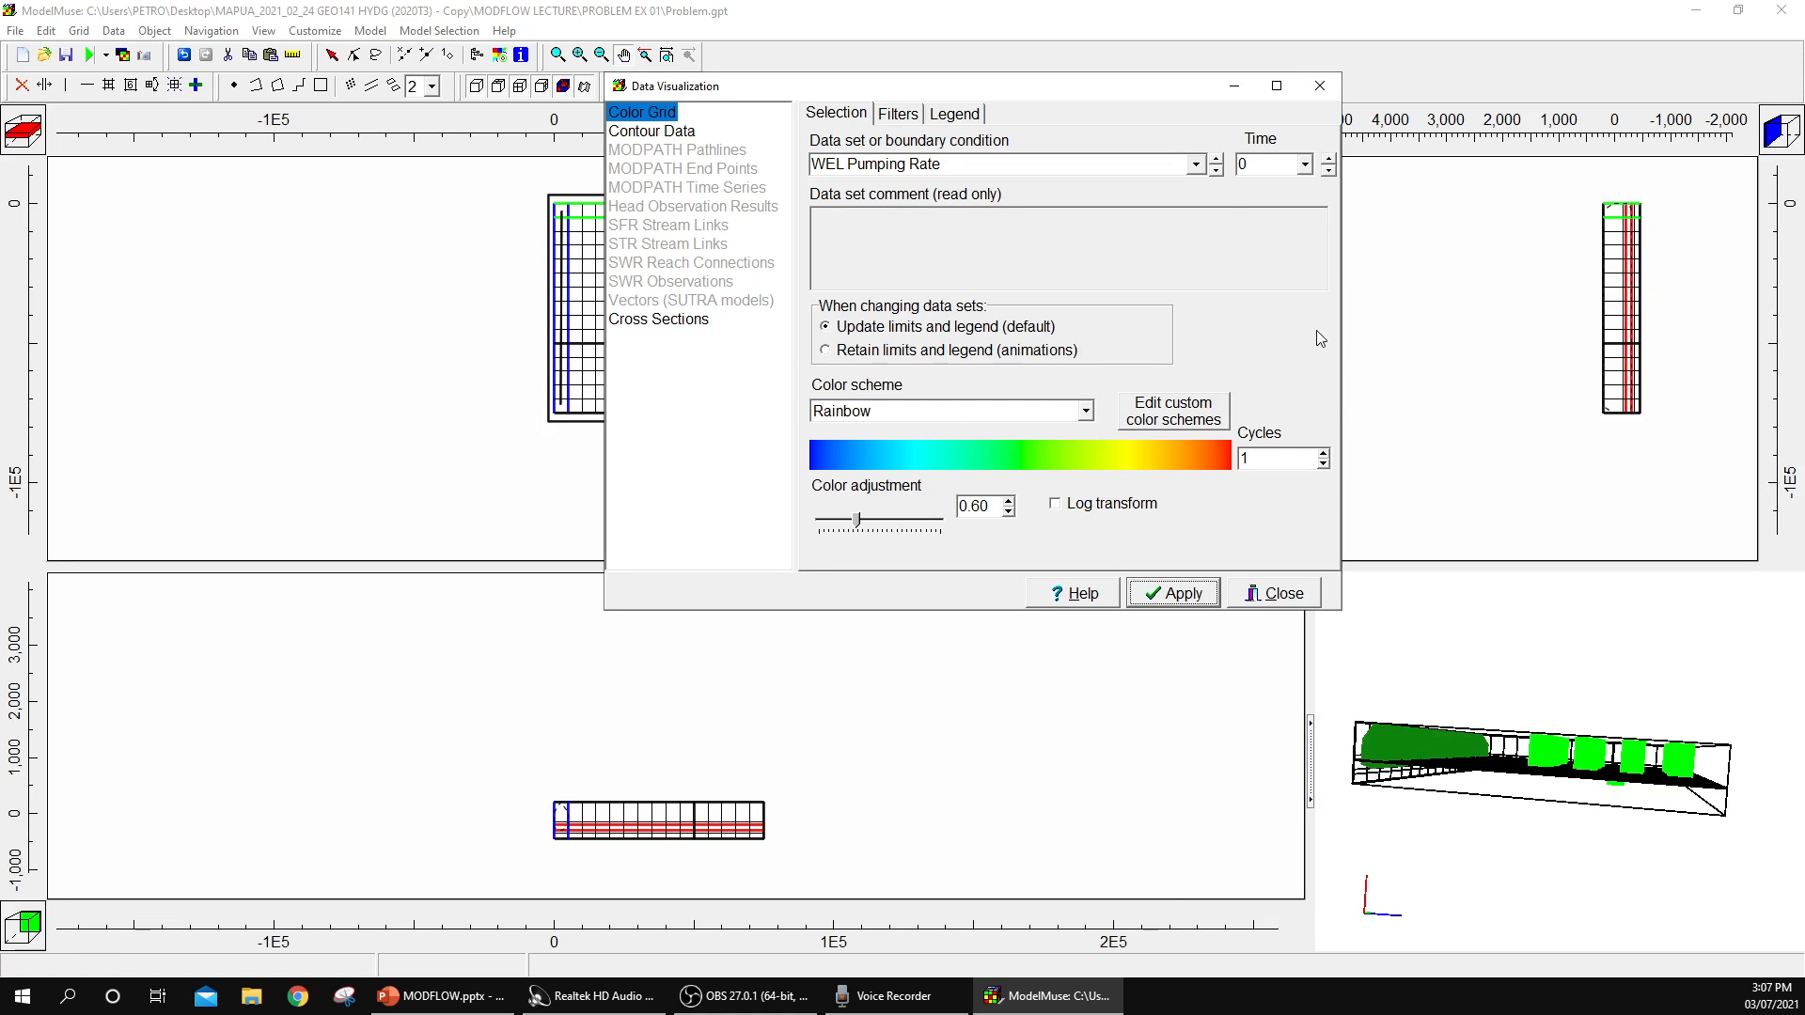
left_click(1269, 592)
Step: Enlarge the 3D view and examine the colored well cells from several angles while moving the selected layer up to 1
left_click_drag(1370, 569, 1325, 294)
left_click_drag(1309, 388, 801, 367)
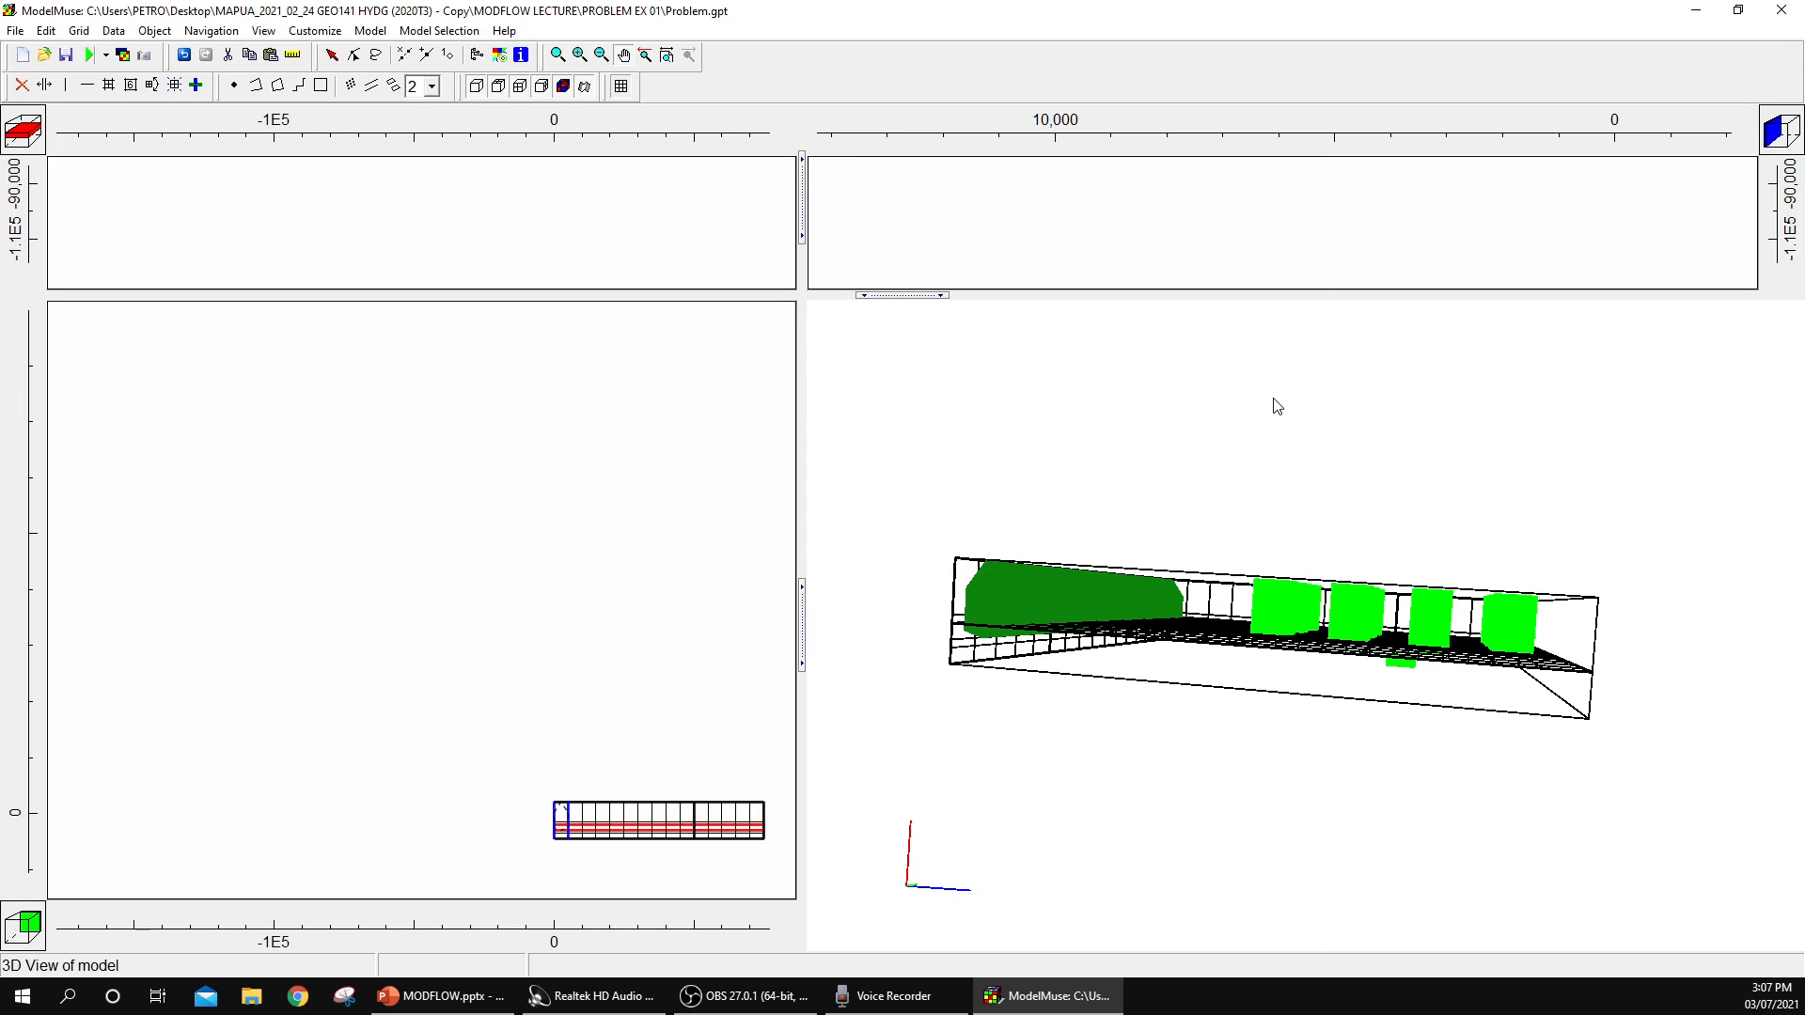
left_click_drag(1165, 527, 1068, 471)
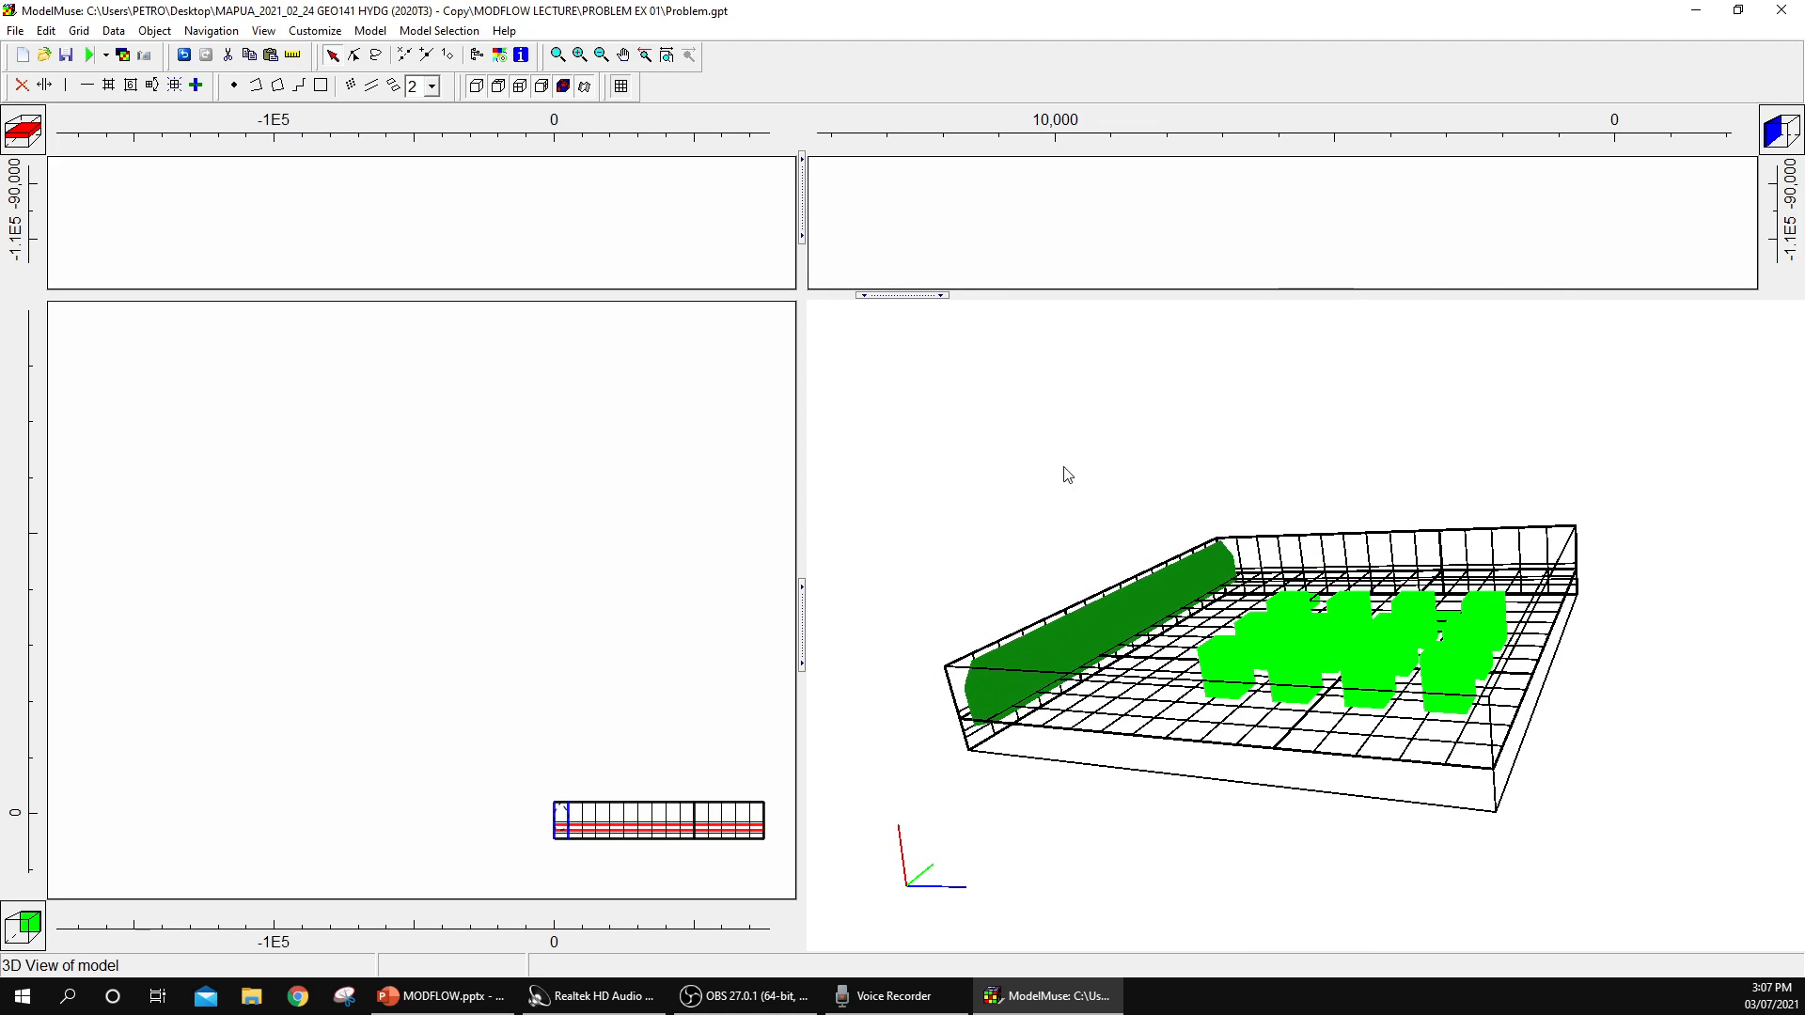
left_click(31, 129)
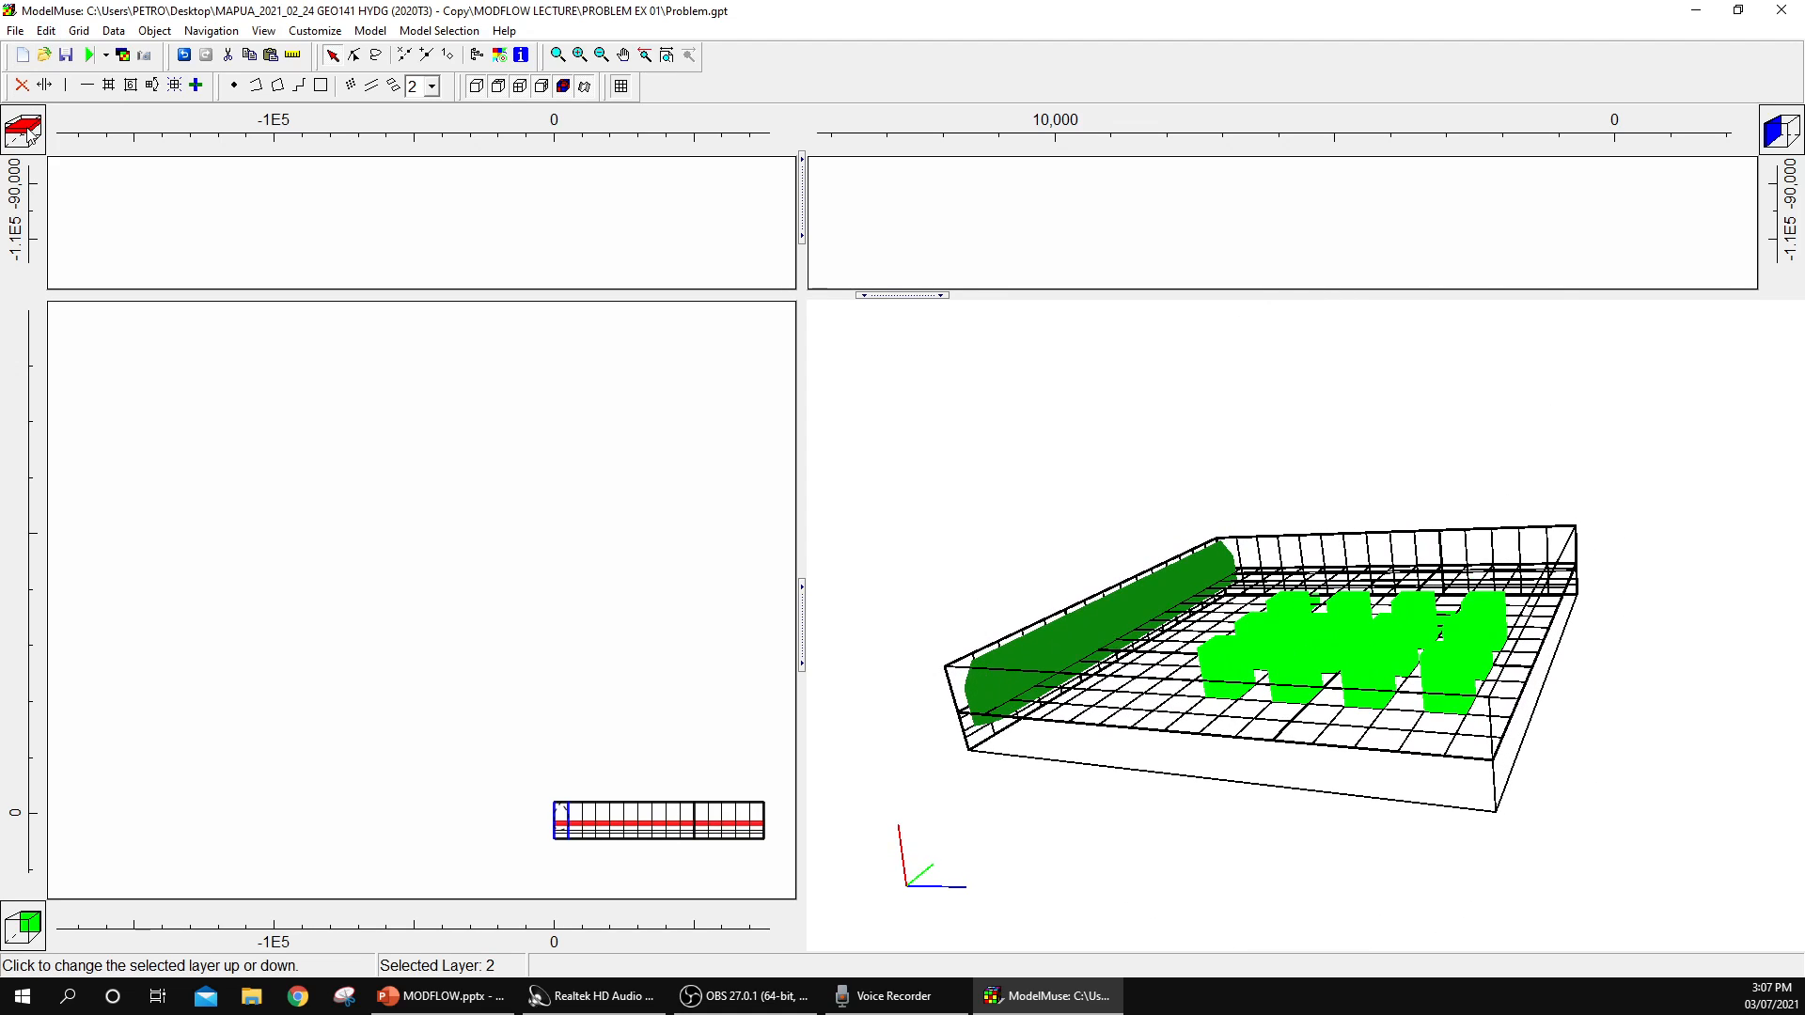
left_click(31, 129)
left_click_drag(1314, 524, 1298, 683)
left_click_drag(1115, 628, 1062, 627)
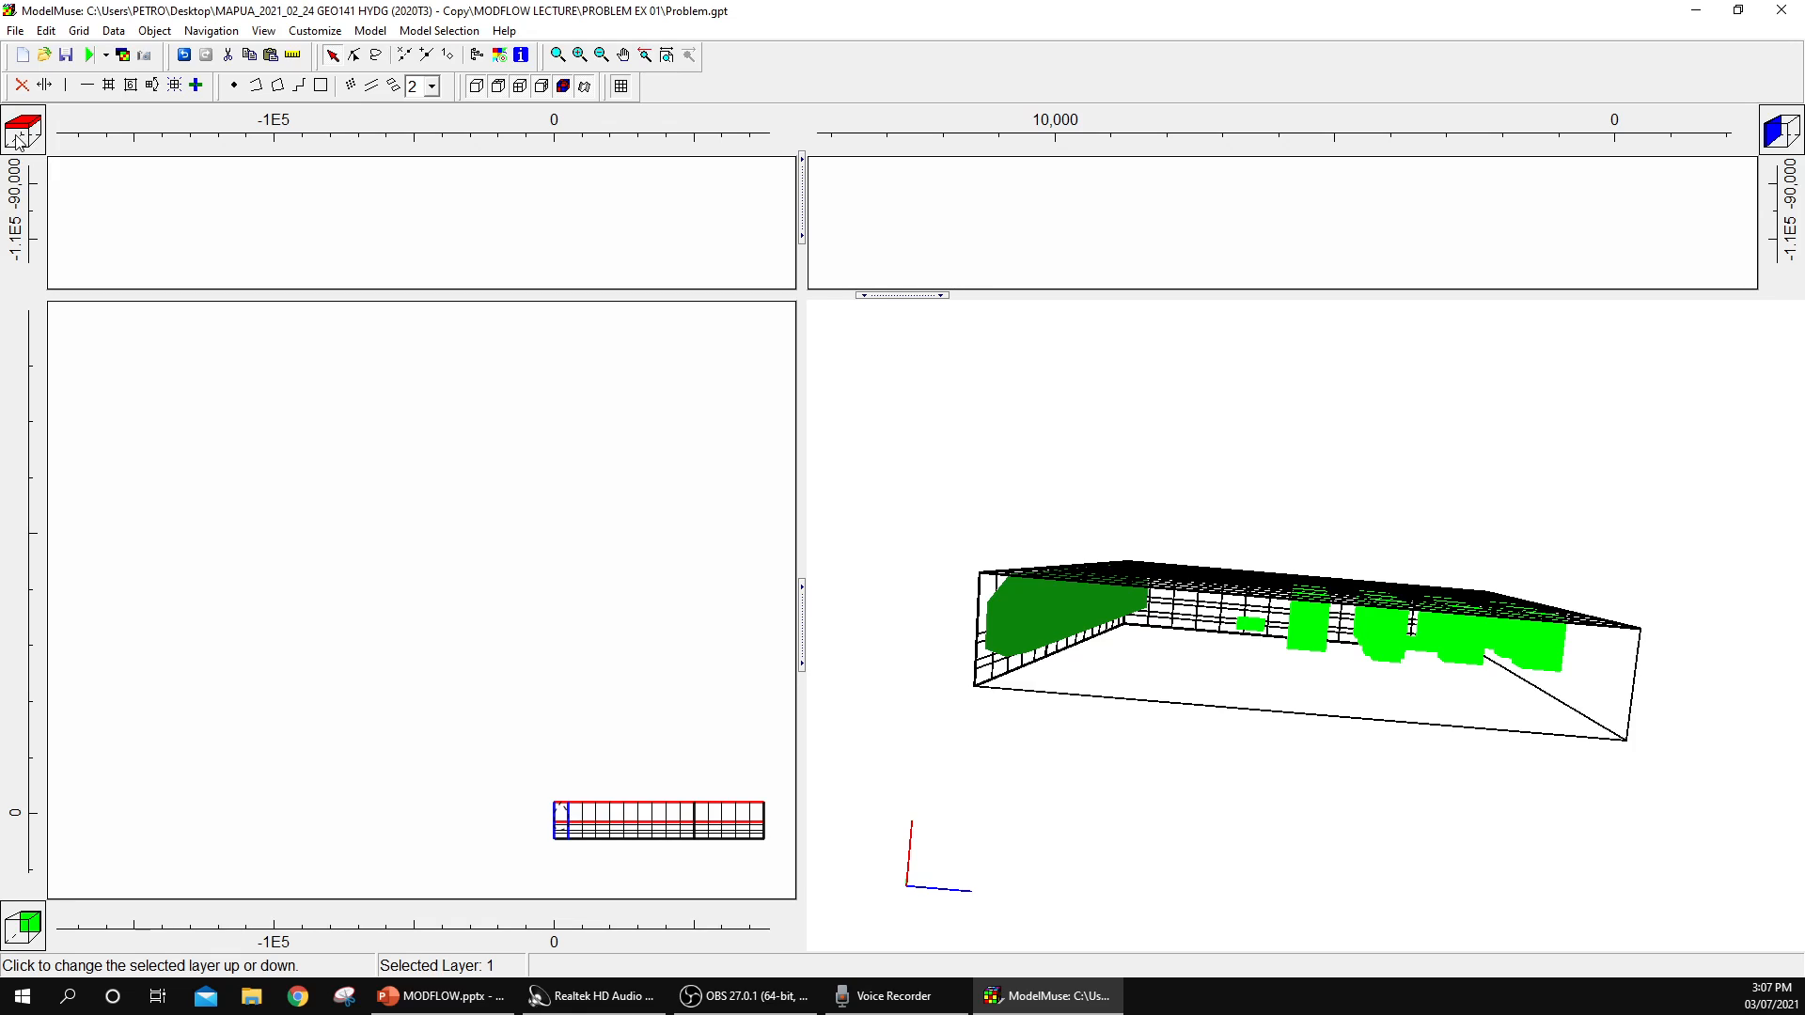
left_click(239, 249)
mouse_move(1179, 391)
left_mouse_down()
mouse_move(1158, 388)
mouse_move(1148, 442)
mouse_move(1140, 402)
mouse_move(1167, 404)
left_mouse_up()
left_click_drag(1352, 573, 1342, 593)
left_click_drag(1248, 640, 1412, 518)
Step: Move the selected layer down to 4 and 5 and check the deeper well cells in the 3D view
left_click(23, 134)
left_click(23, 135)
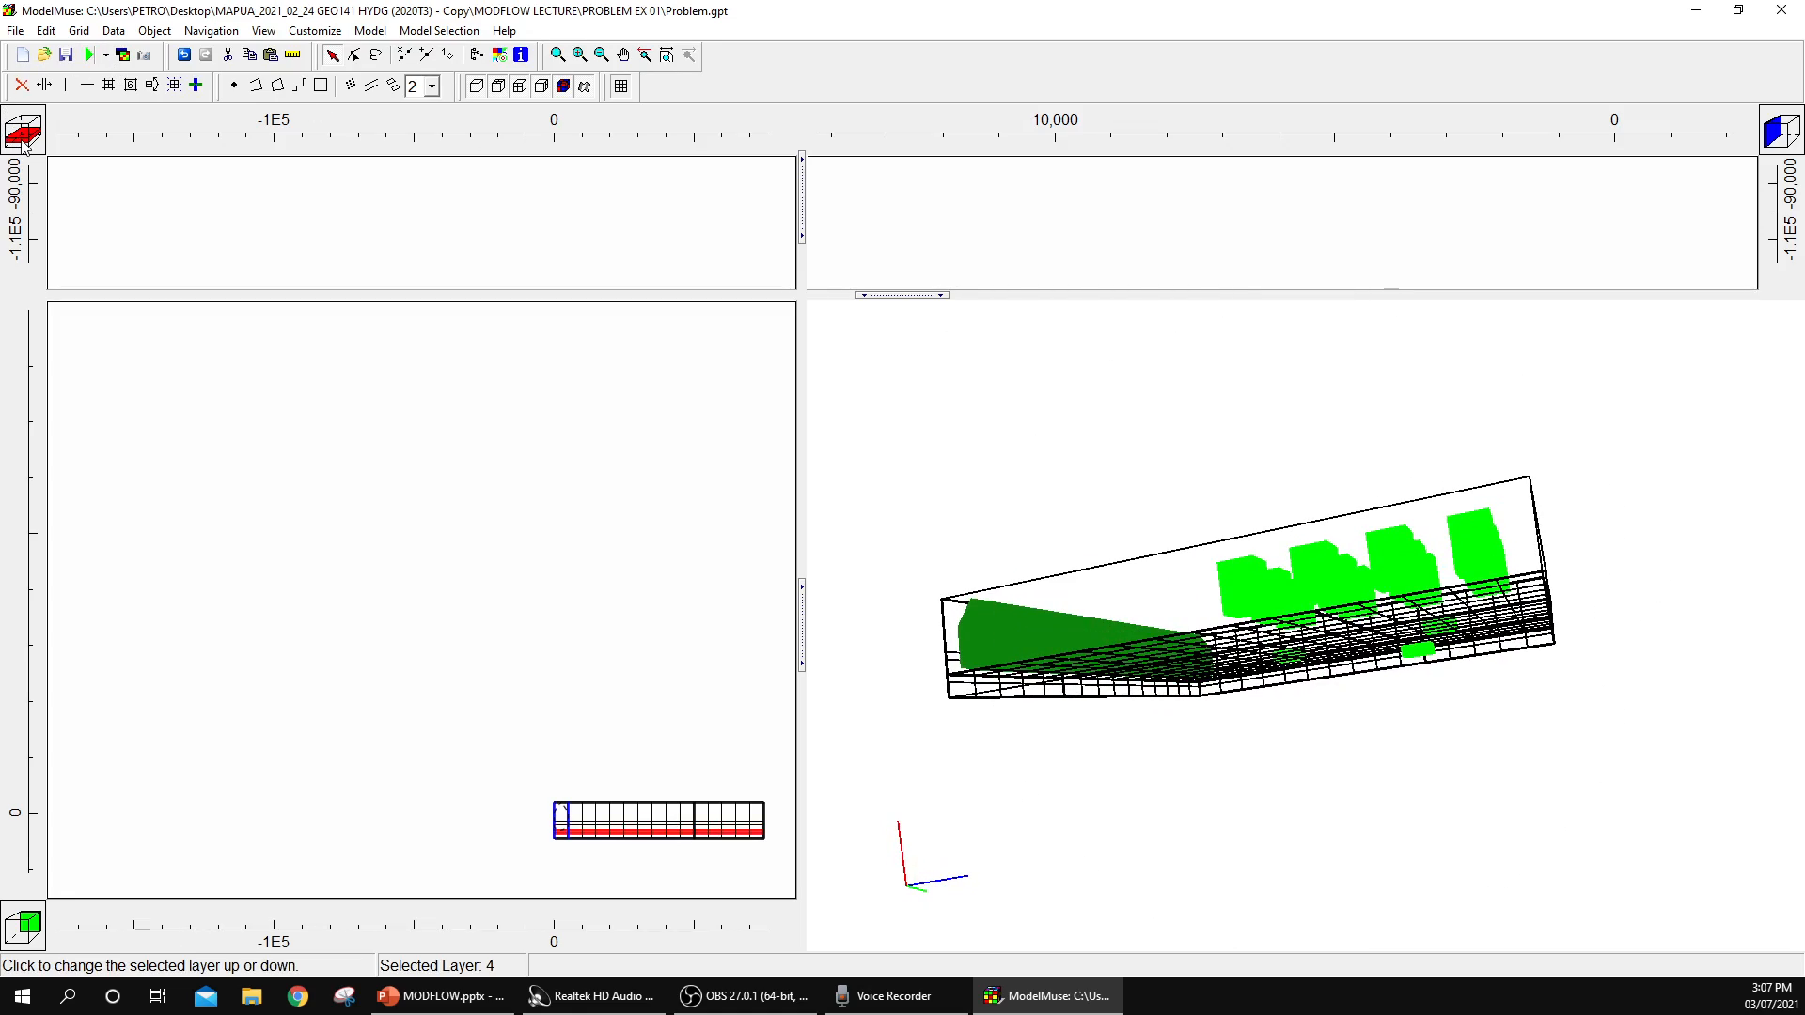
mouse_move(1241, 440)
left_mouse_down()
mouse_move(1245, 481)
mouse_move(1240, 423)
left_mouse_up()
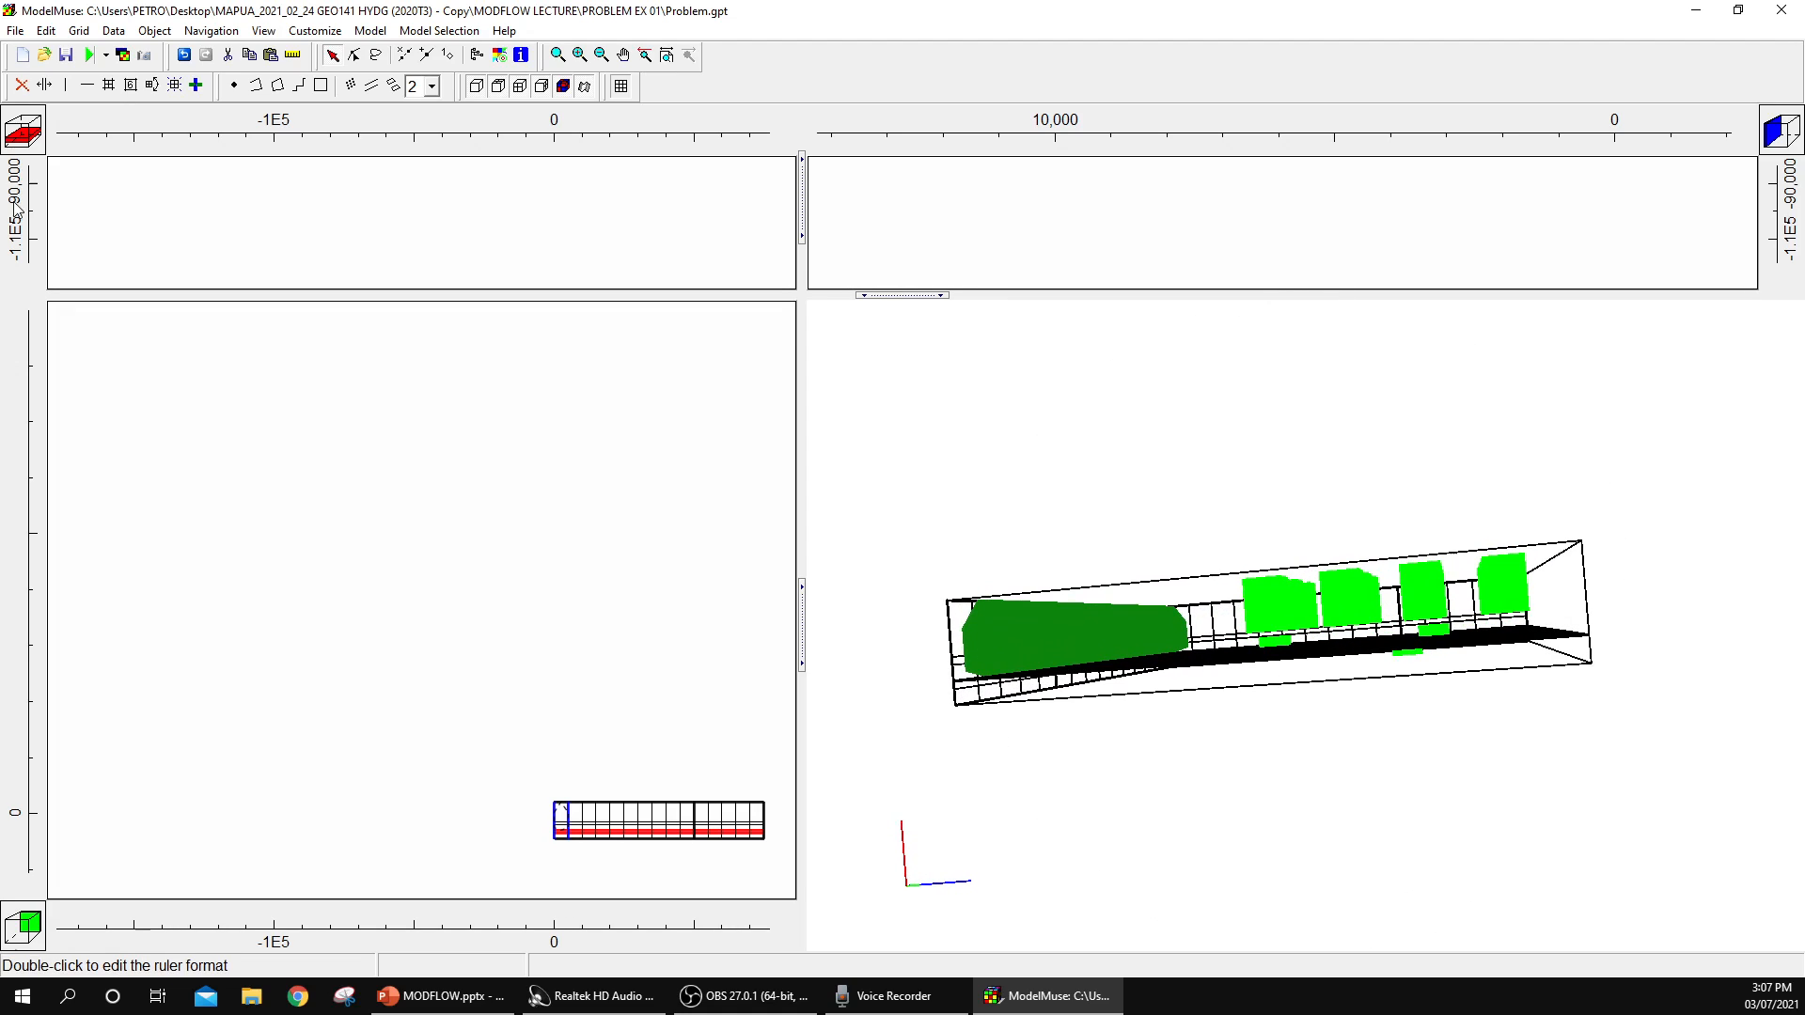
left_click(19, 146)
left_click_drag(1398, 524, 1280, 579)
left_click_drag(1311, 688, 1404, 616)
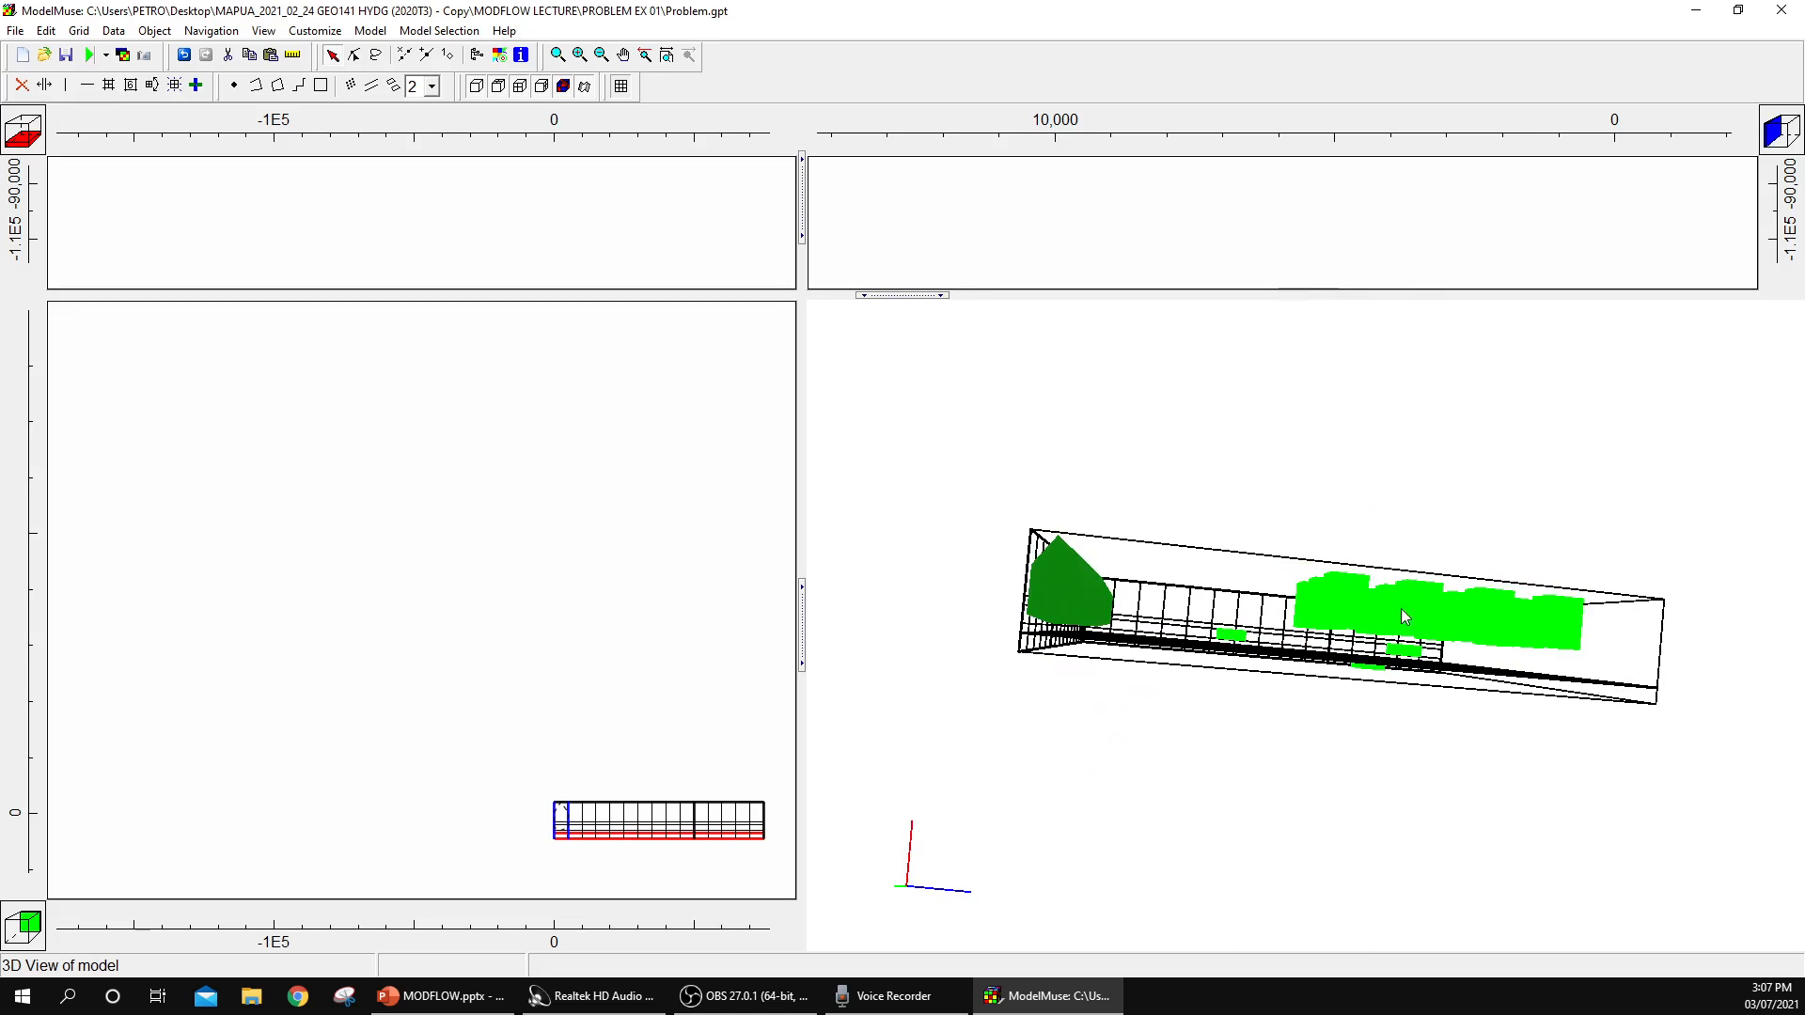
left_click_drag(1299, 683, 1440, 442)
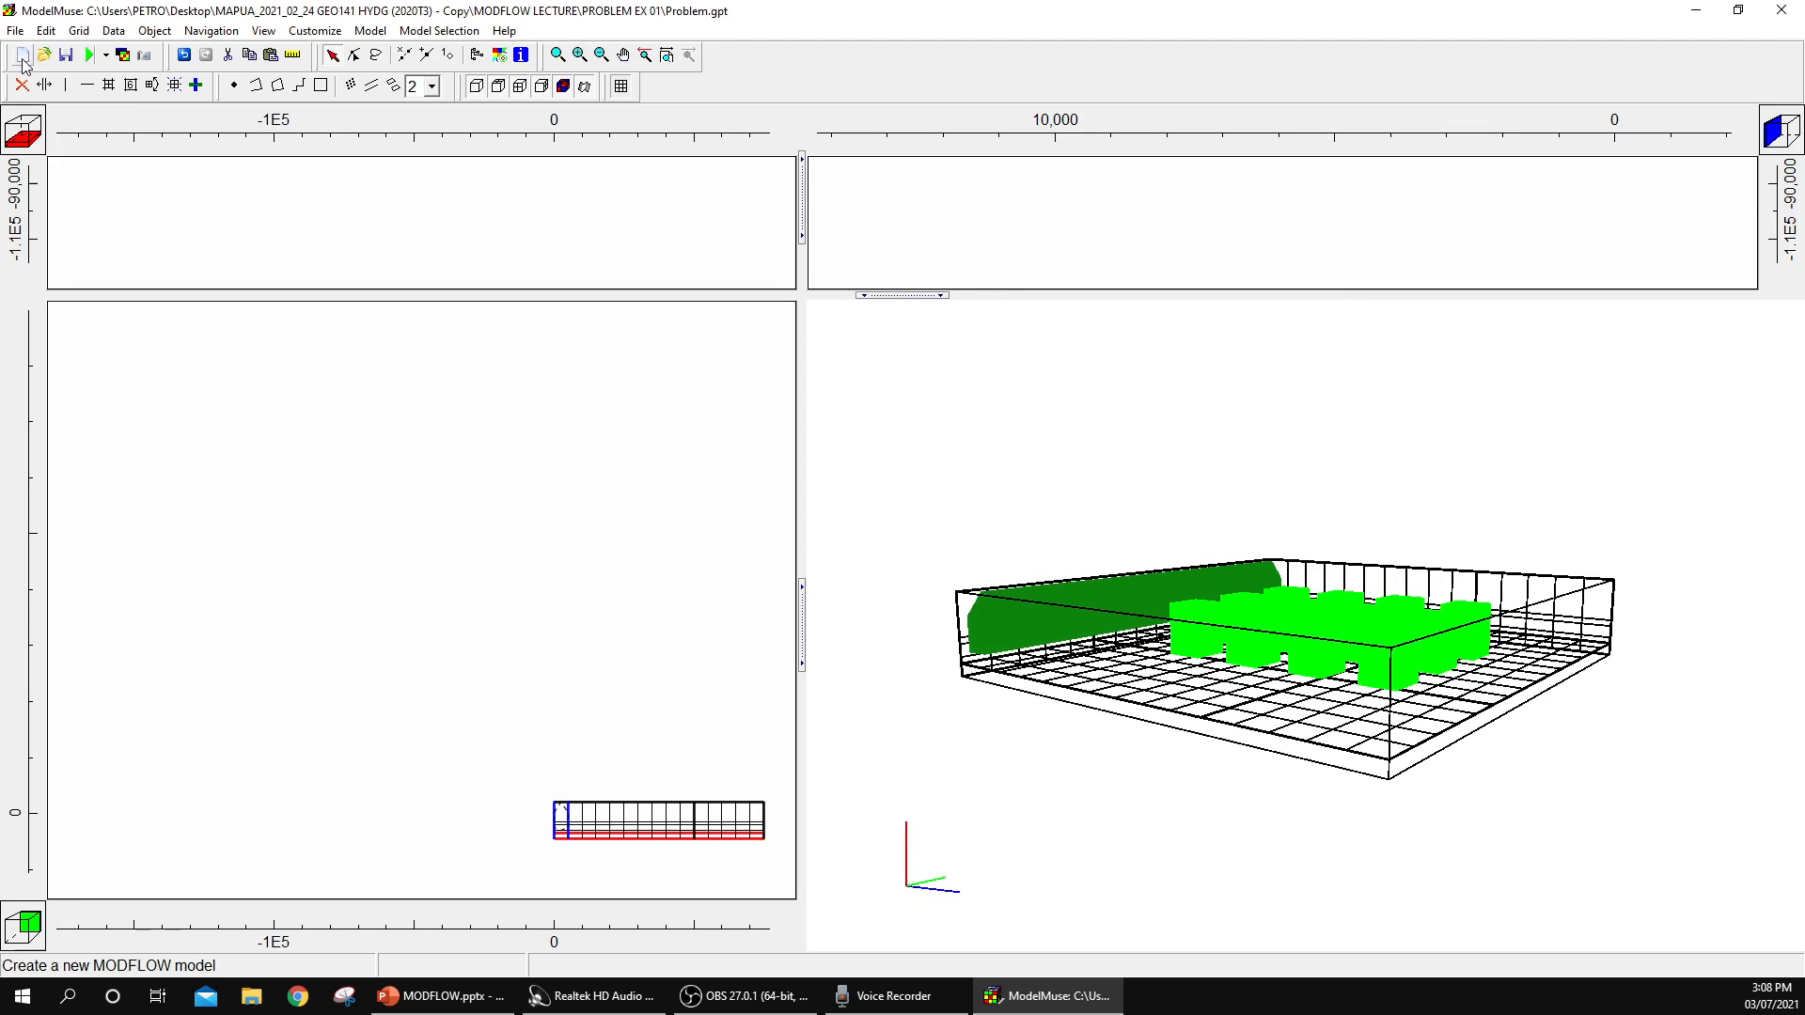
Step: Step the selected layer up and down through the model, ending at layer 1, to compare the well cells' depths
left_click(23, 125)
left_click(23, 125)
left_click(22, 125)
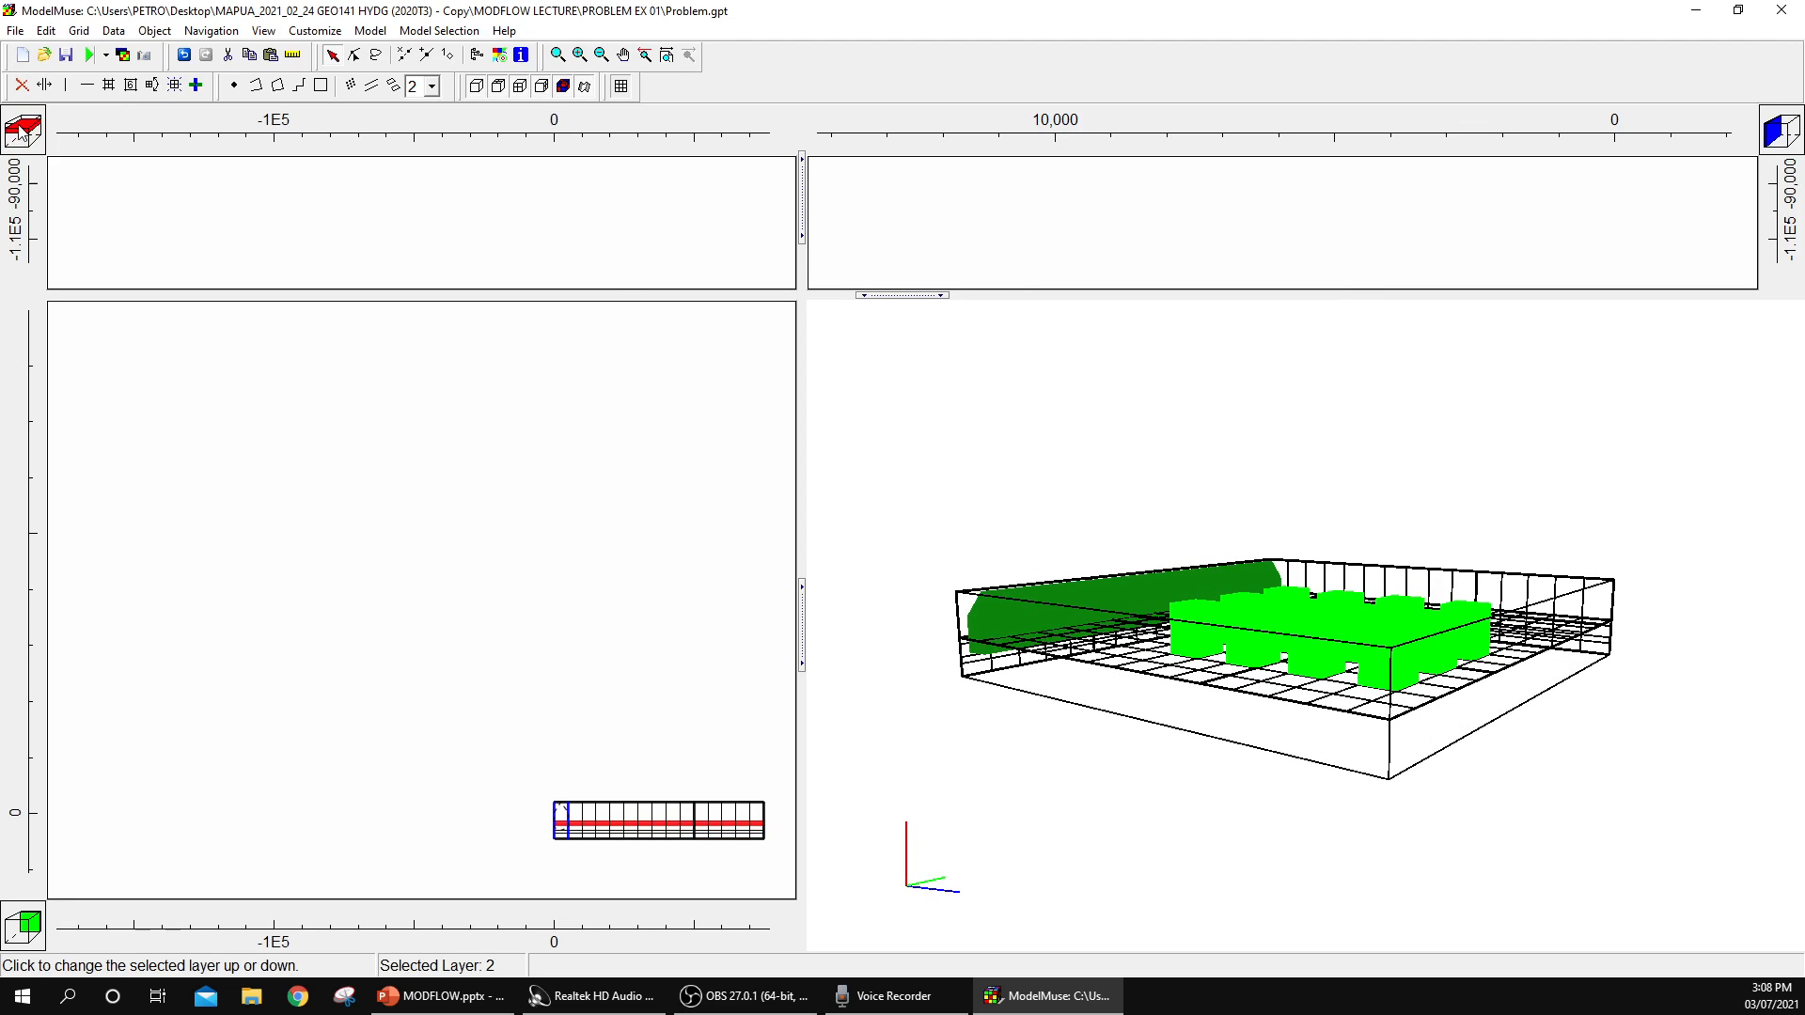
left_click_drag(1396, 557, 1369, 516)
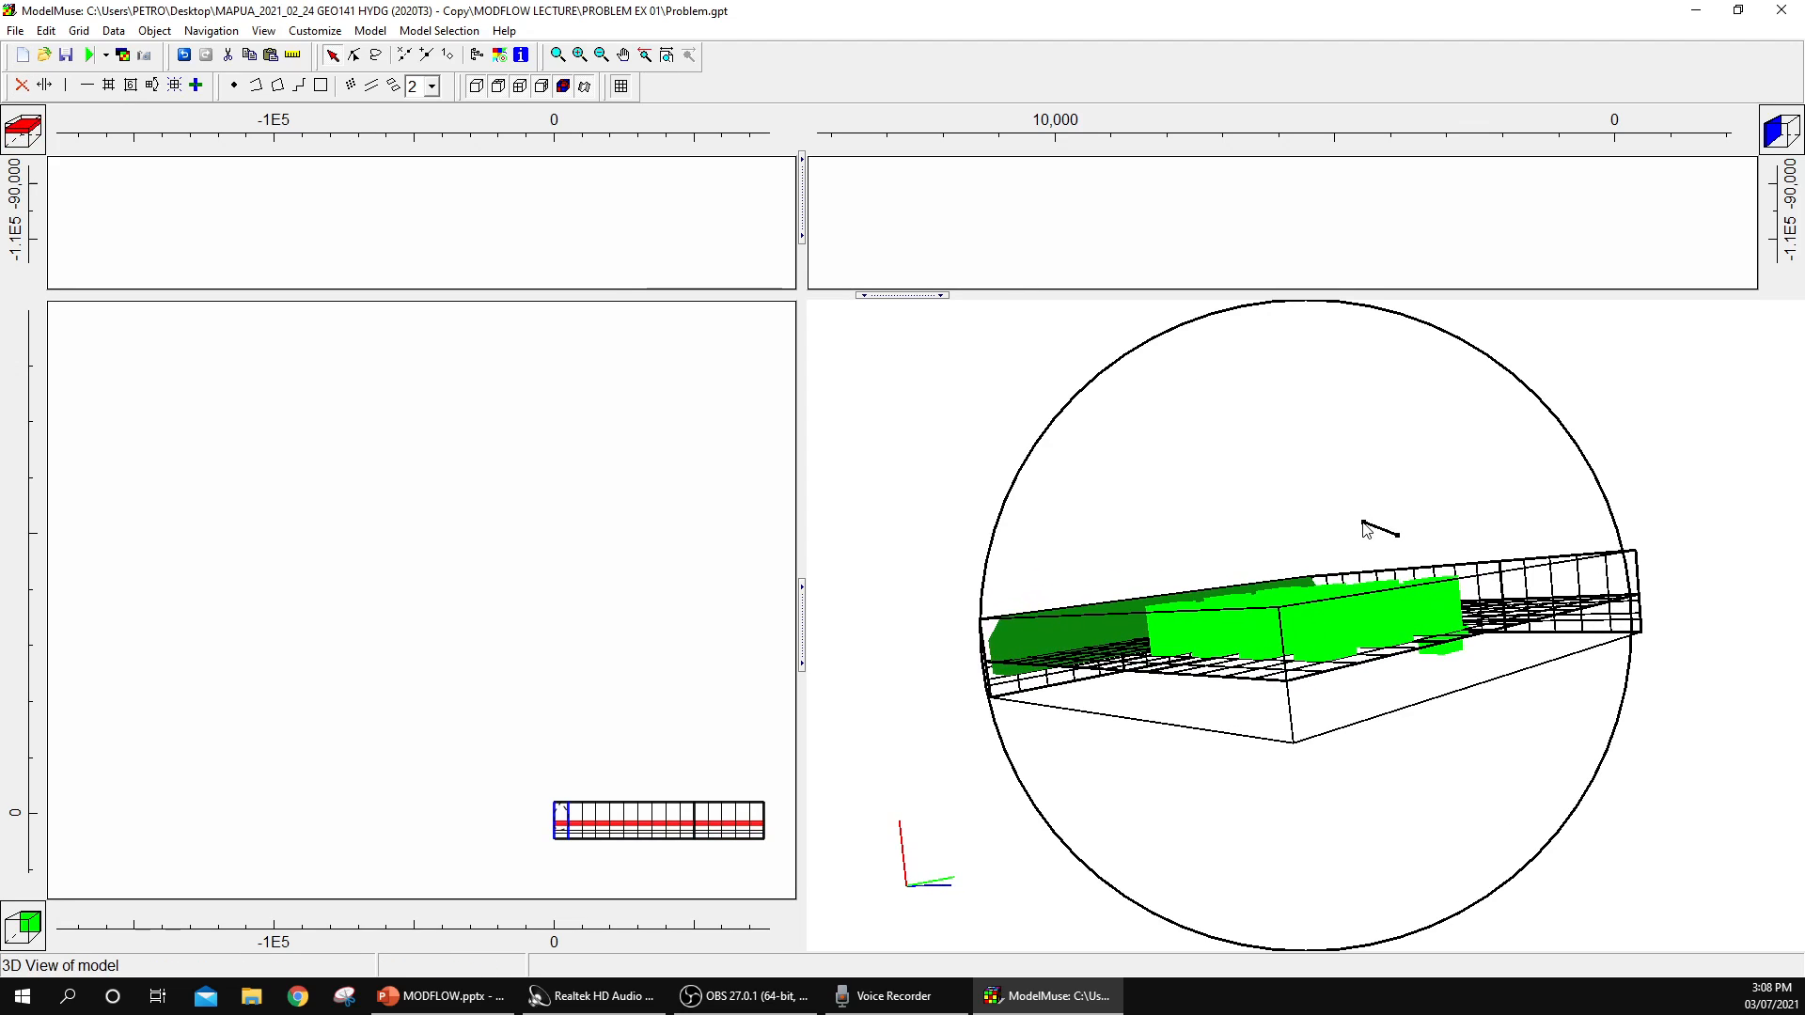
left_click(27, 140)
left_click(26, 139)
left_click(27, 141)
left_click(22, 133)
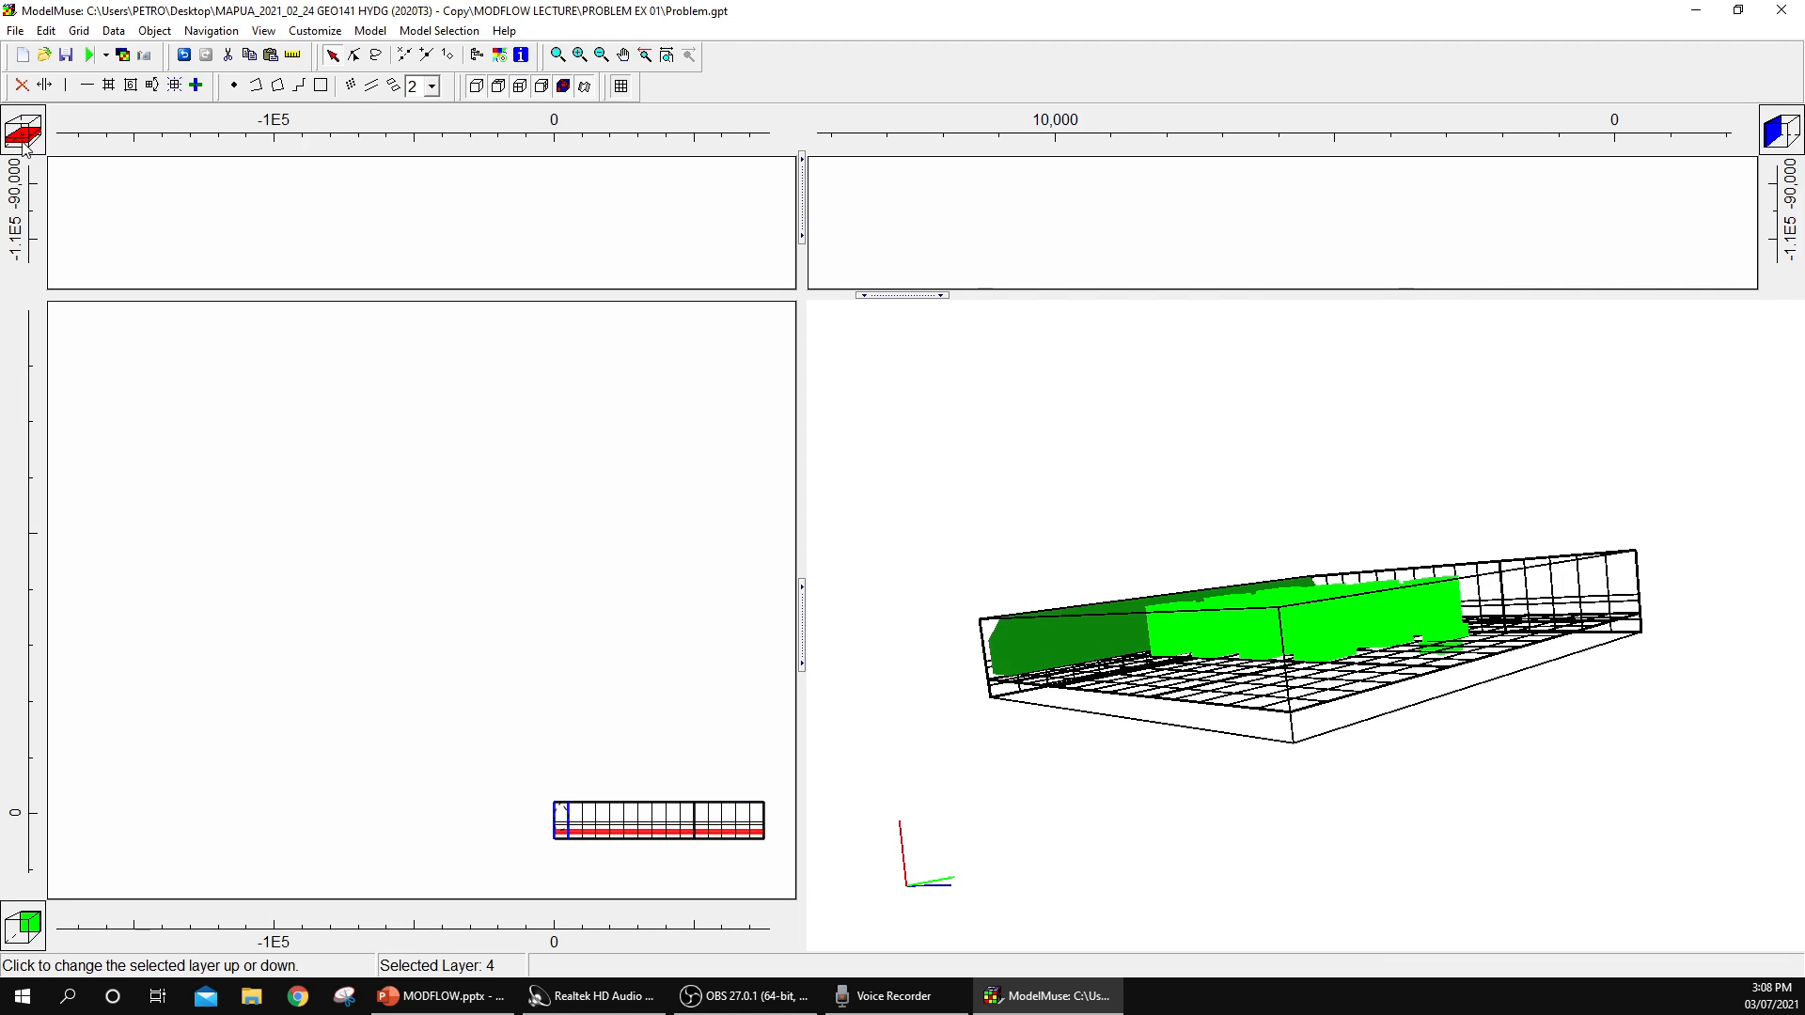
left_click(21, 133)
left_click(20, 128)
left_click(21, 124)
left_click(23, 138)
left_click(22, 141)
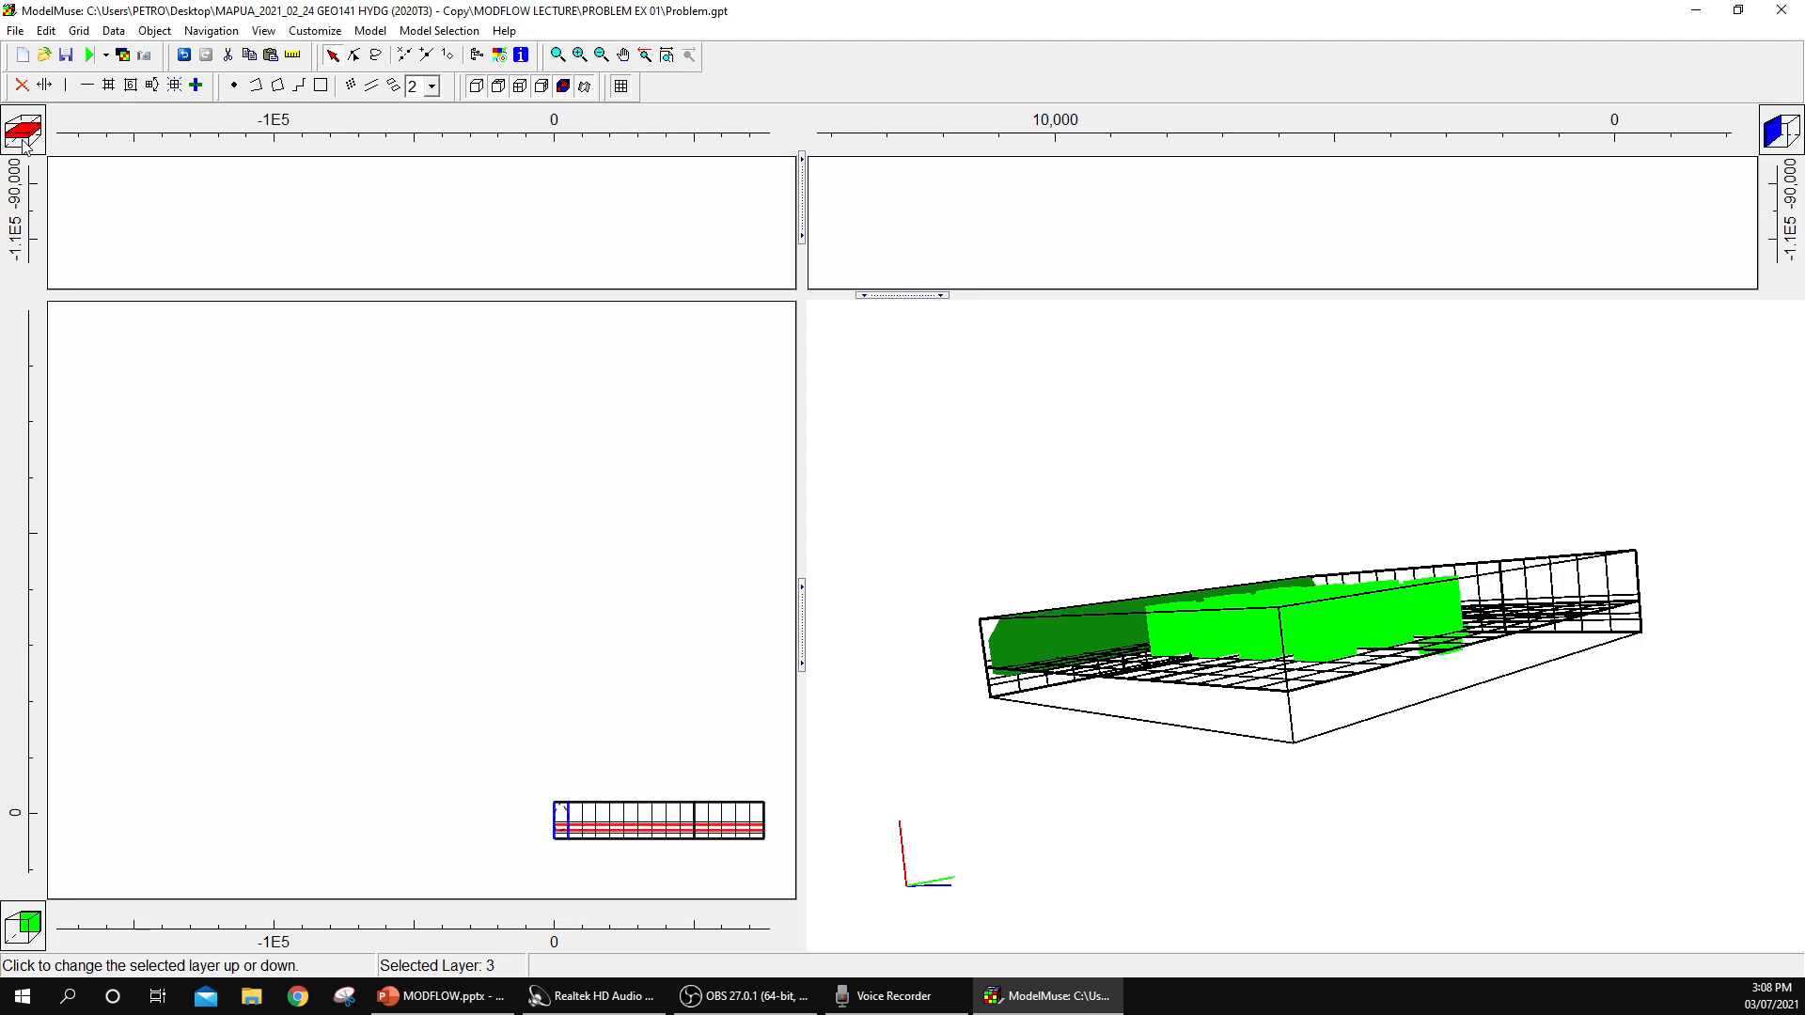
left_click(23, 143)
left_click(23, 144)
left_click(23, 133)
left_click(20, 130)
left_click(20, 129)
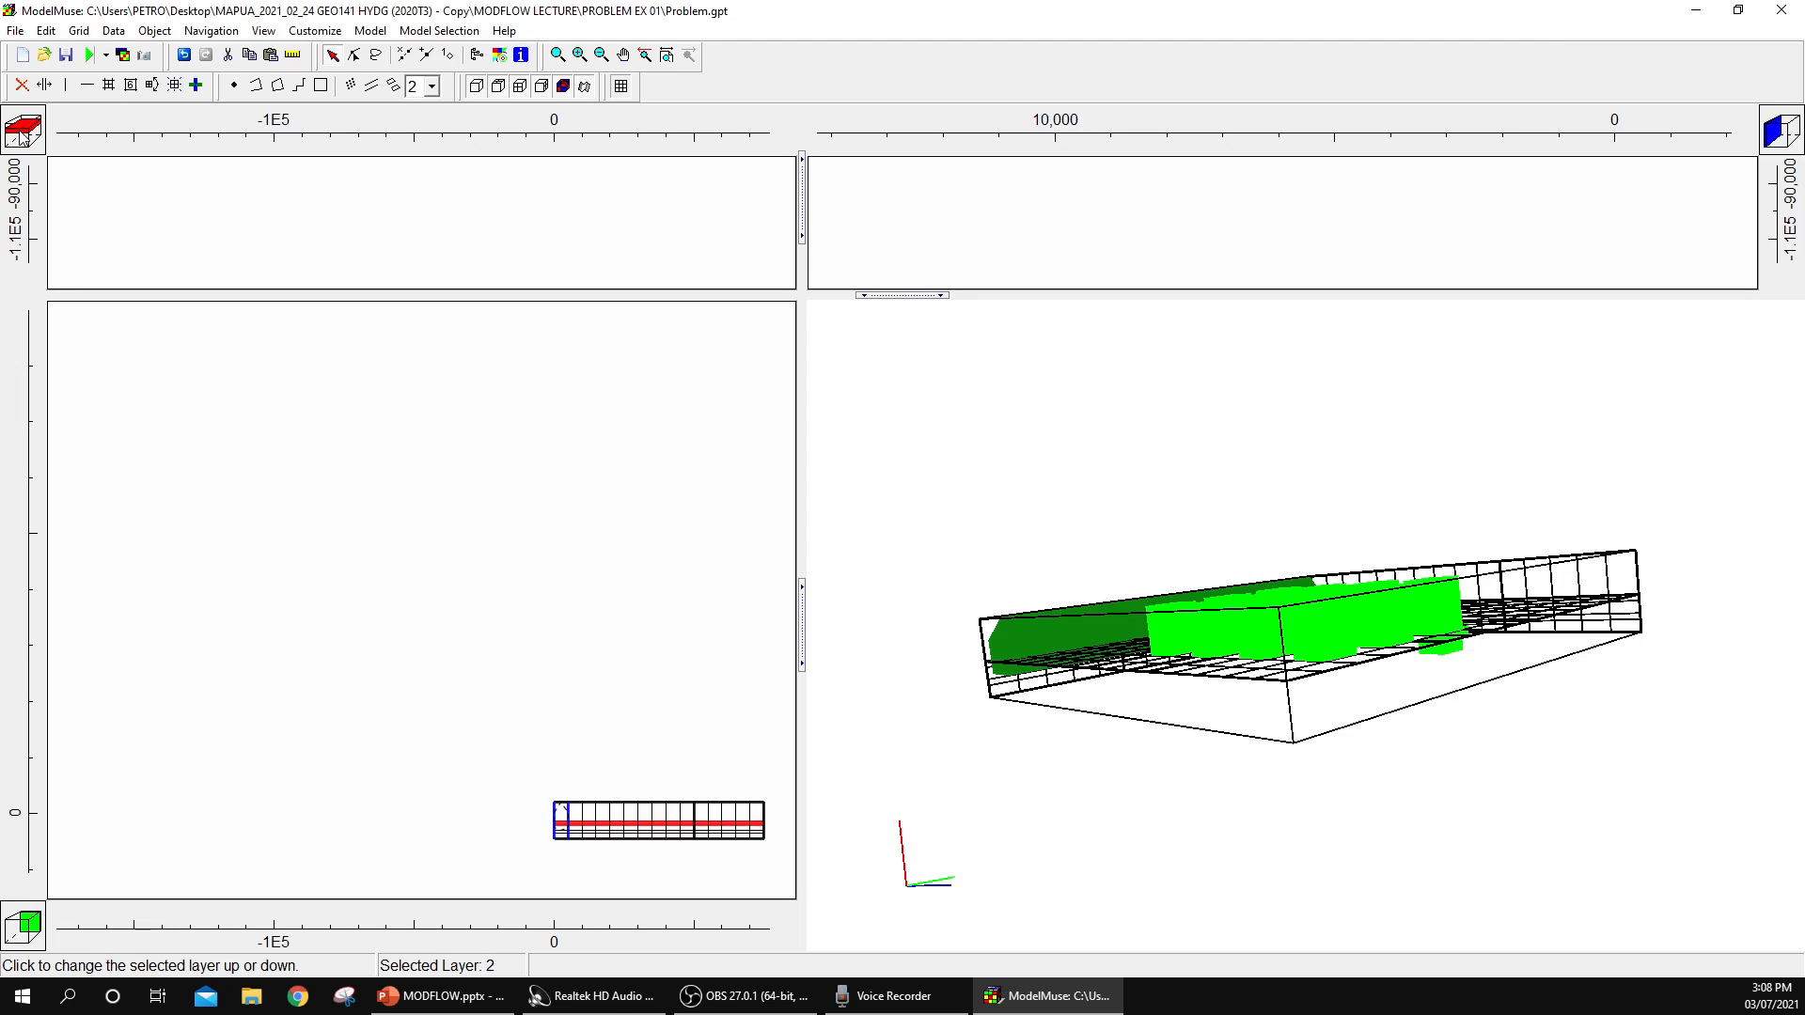
left_click(19, 129)
left_click_drag(1412, 469, 1422, 473)
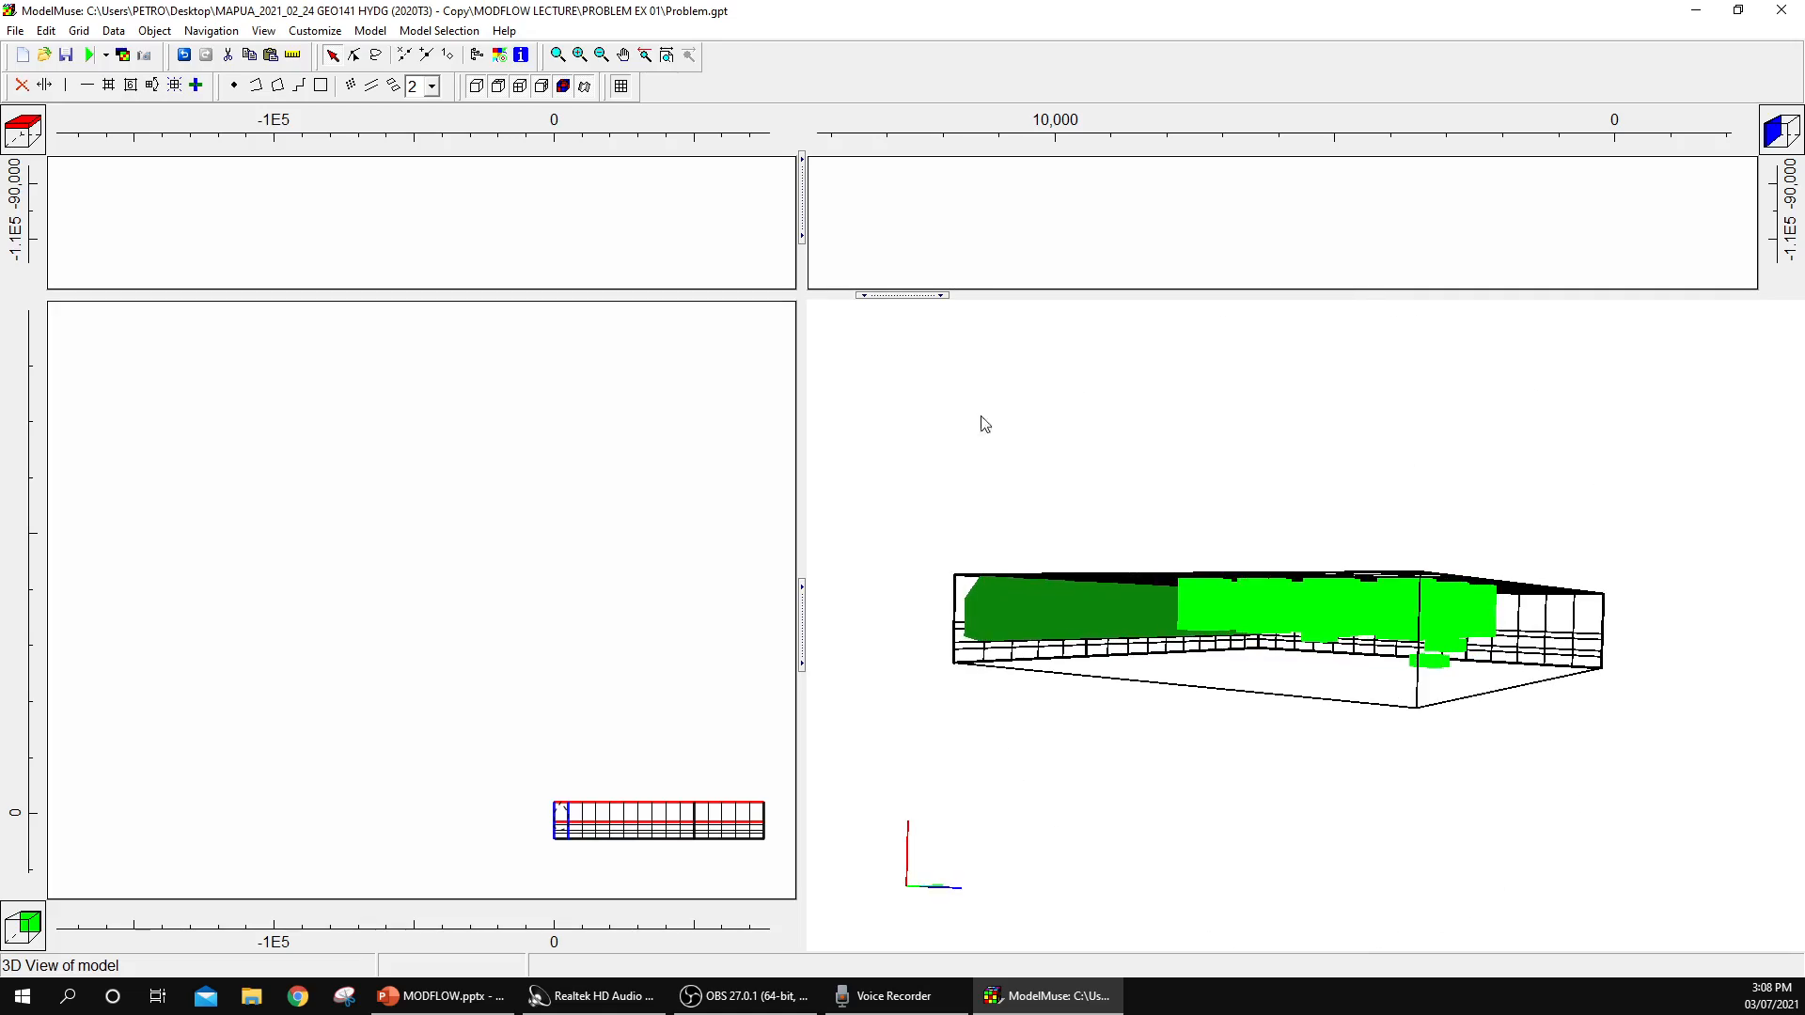
Step: Select layer 5 and inspect the well cells from the side in the 3D view
left_click_drag(980, 417, 1098, 515)
left_click_drag(1283, 431, 1181, 414)
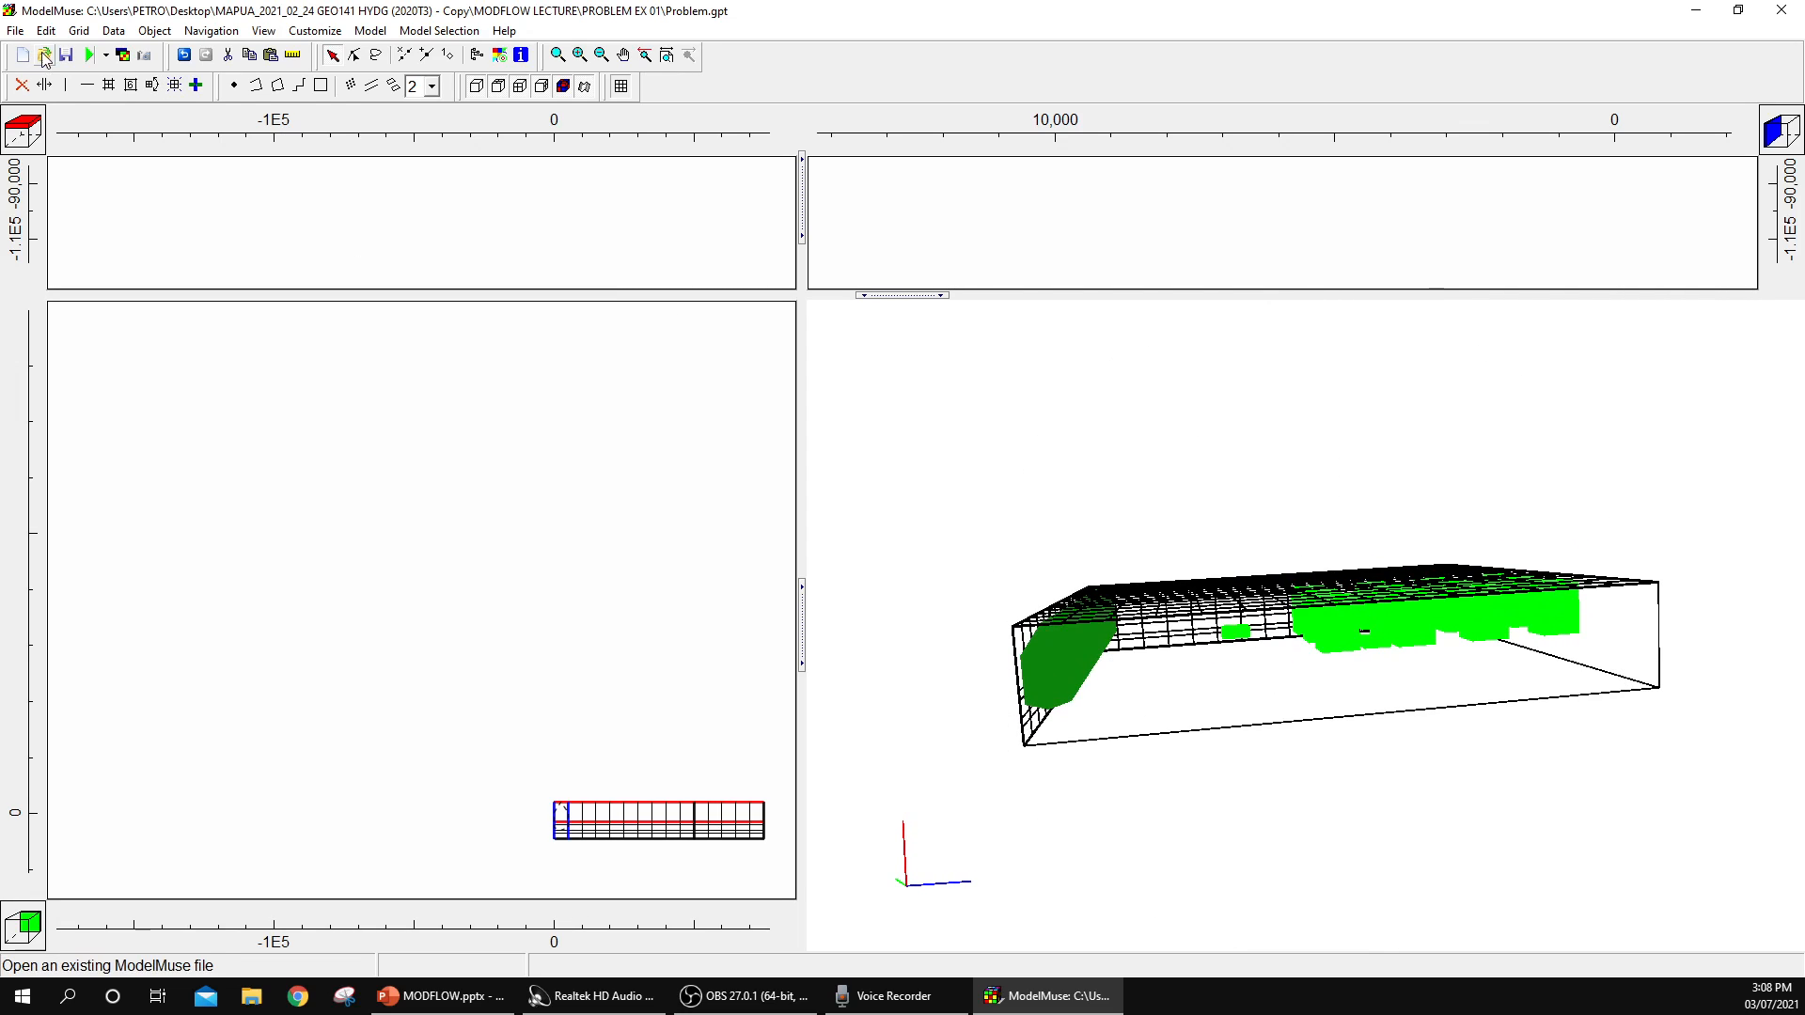
left_click(24, 139)
left_click(24, 139)
left_click(23, 139)
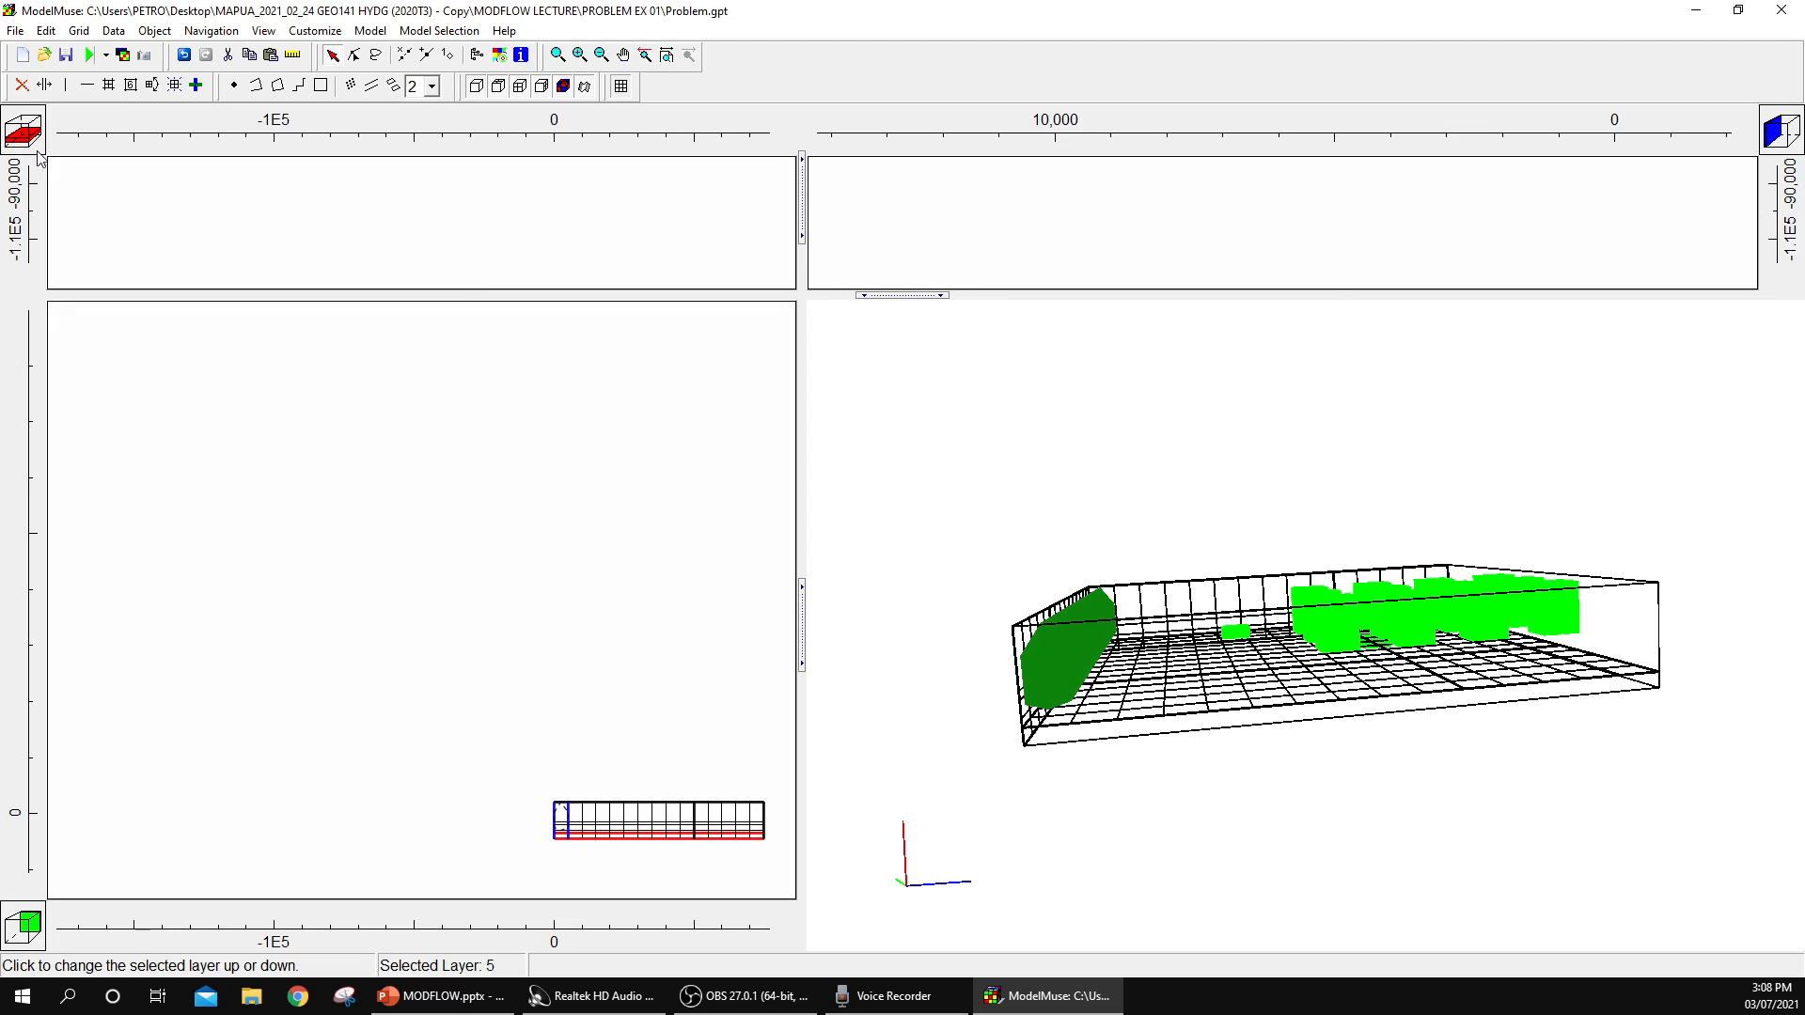
mouse_move(1313, 471)
left_mouse_down()
mouse_move(1285, 451)
mouse_move(1290, 479)
left_mouse_up()
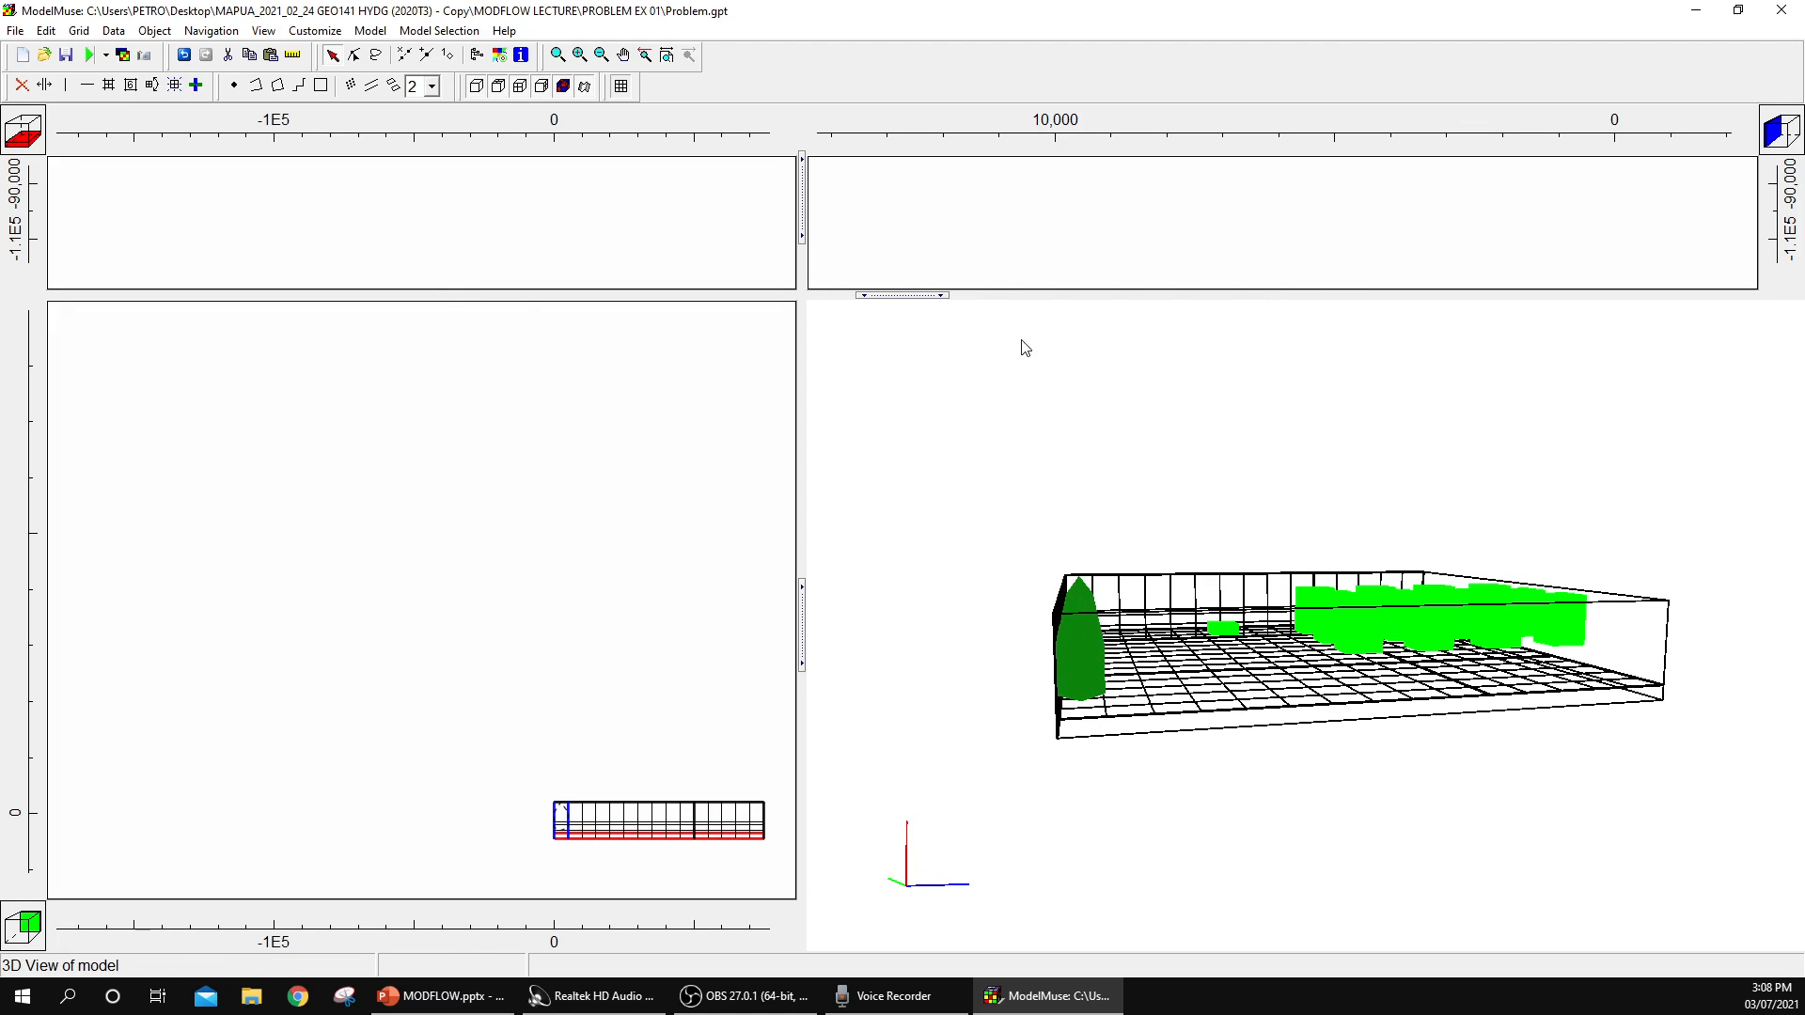
Step: Save the model and shrink the 3D view so the plan view has most of the workspace again
left_click(71, 59)
key("alt+Tab")
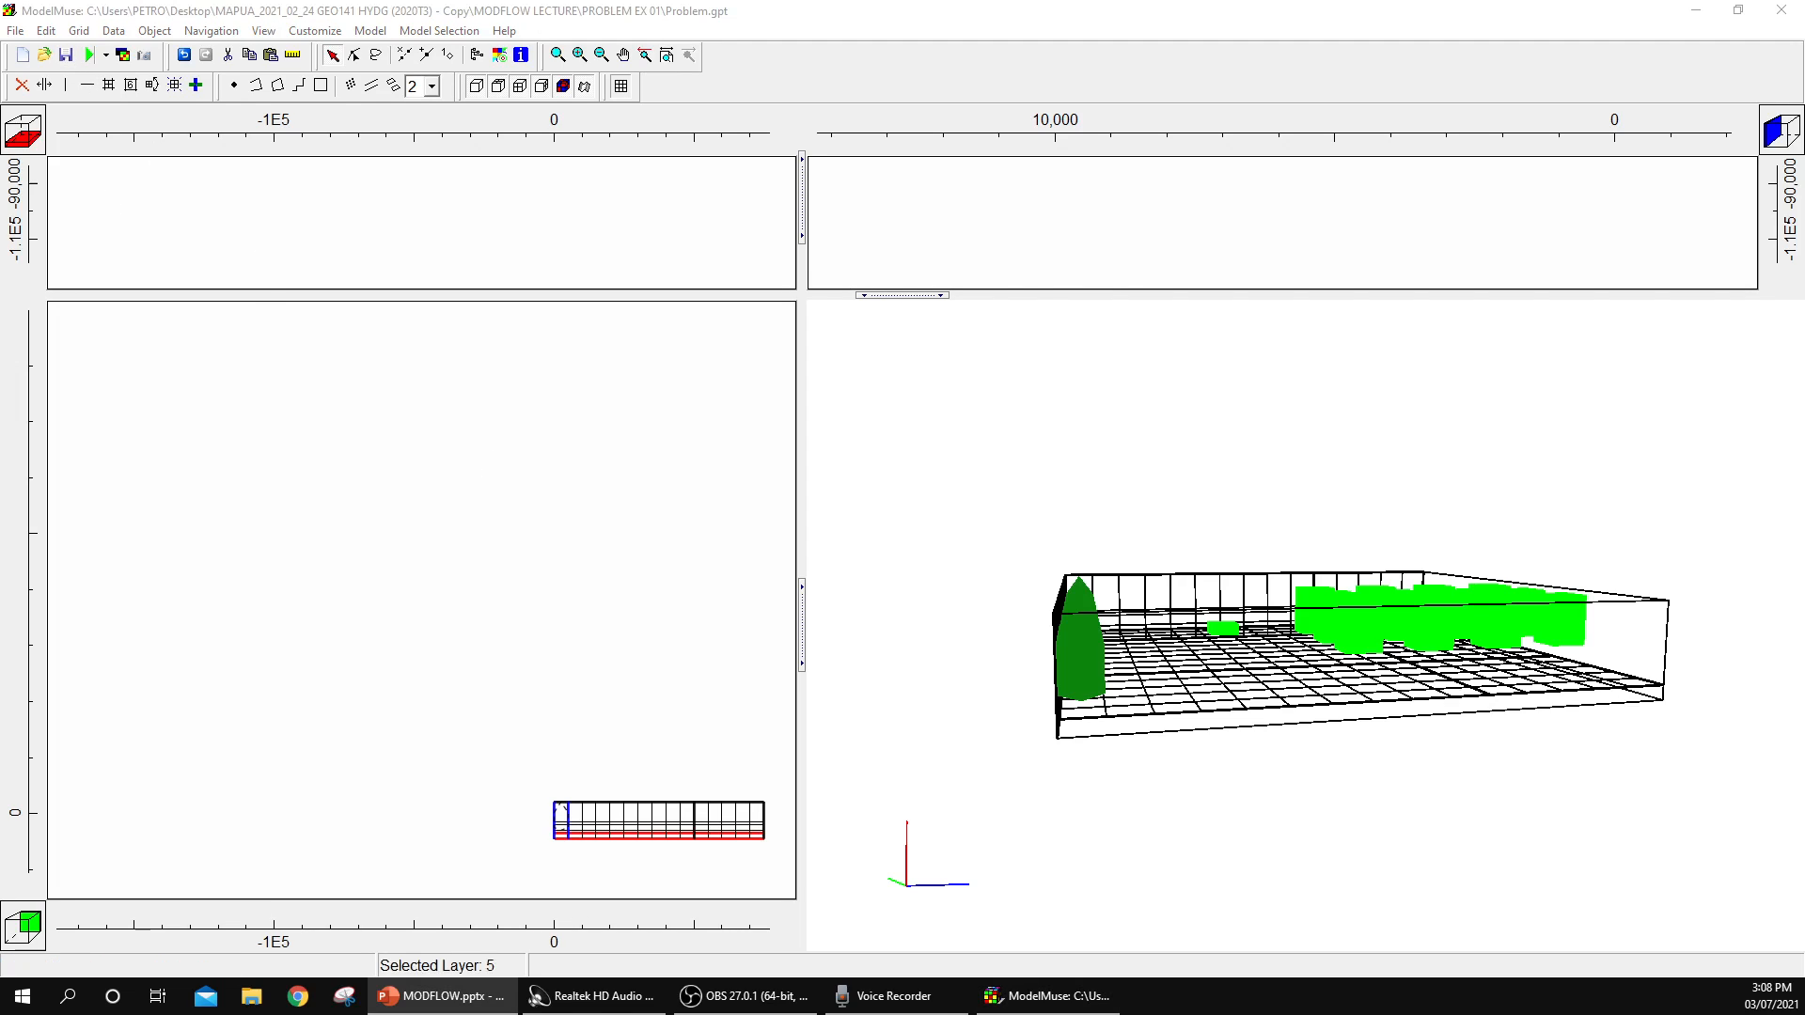
left_click_drag(1024, 295, 1030, 577)
left_click_drag(800, 598, 1388, 598)
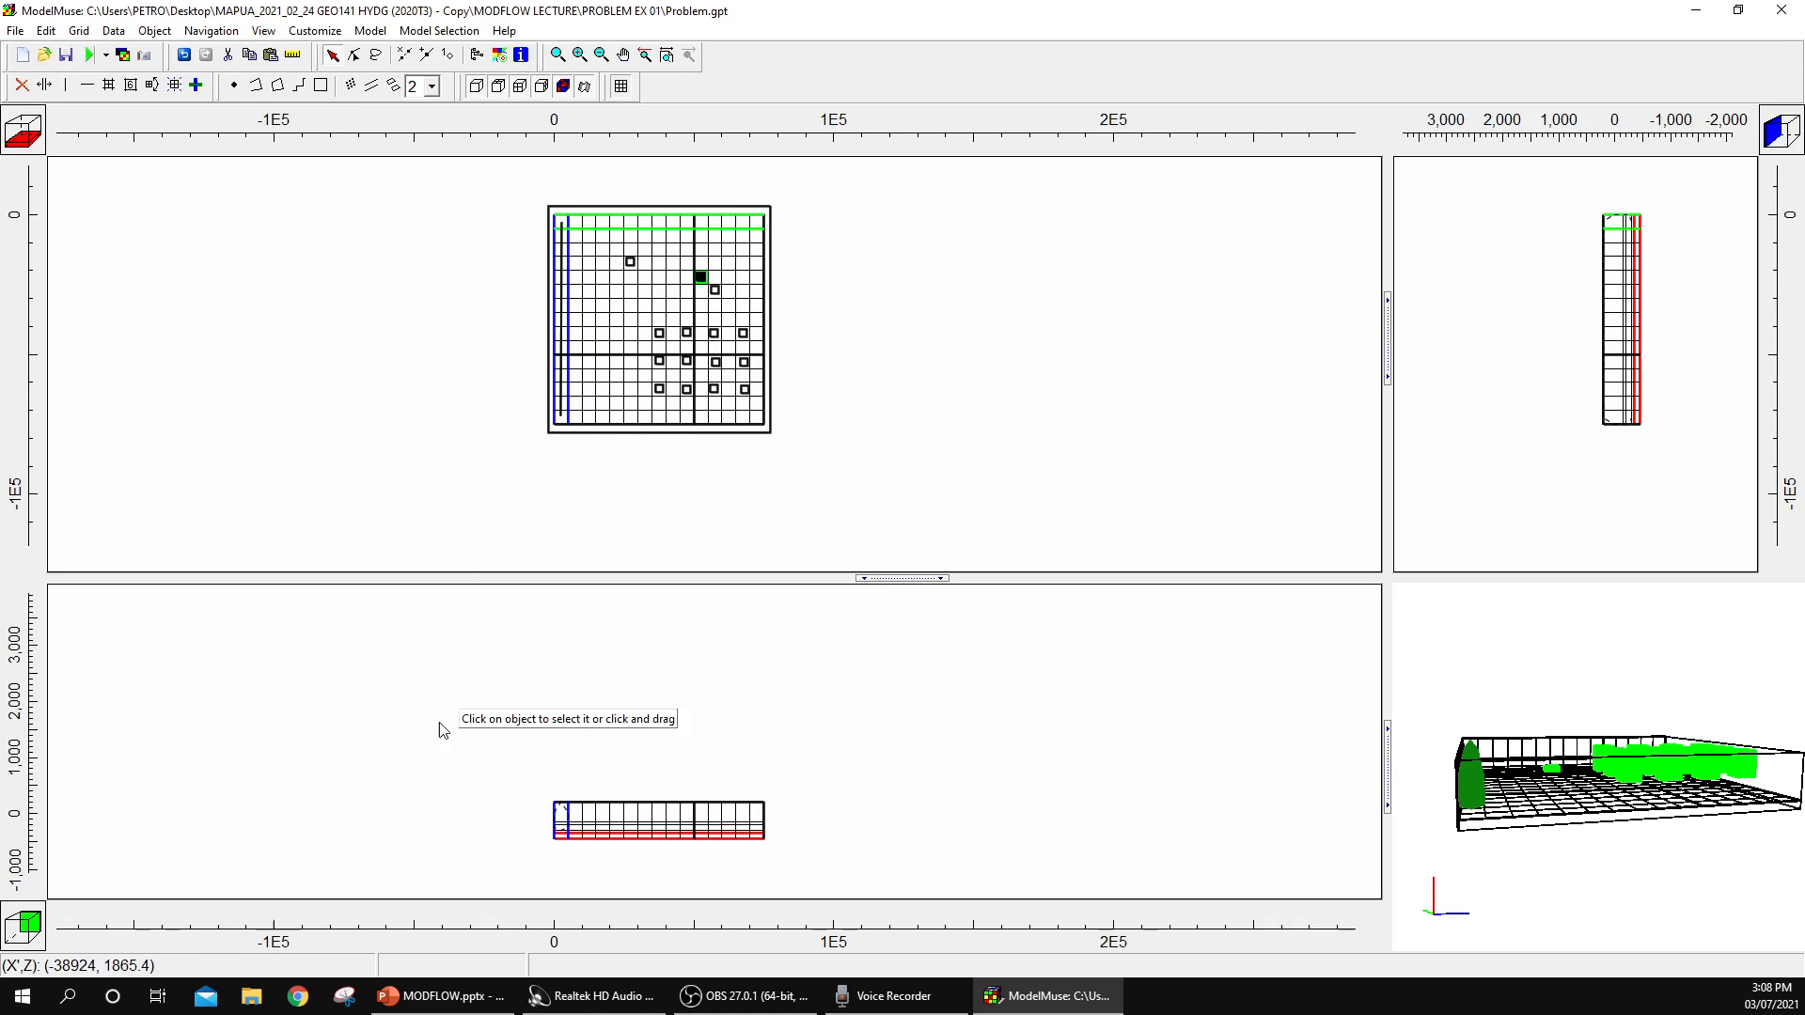
Step: Switch to a maximized File Explorer and open the MODFLOW LECTURE folder inside the GEO141 HYDG course folder
left_click(262, 999)
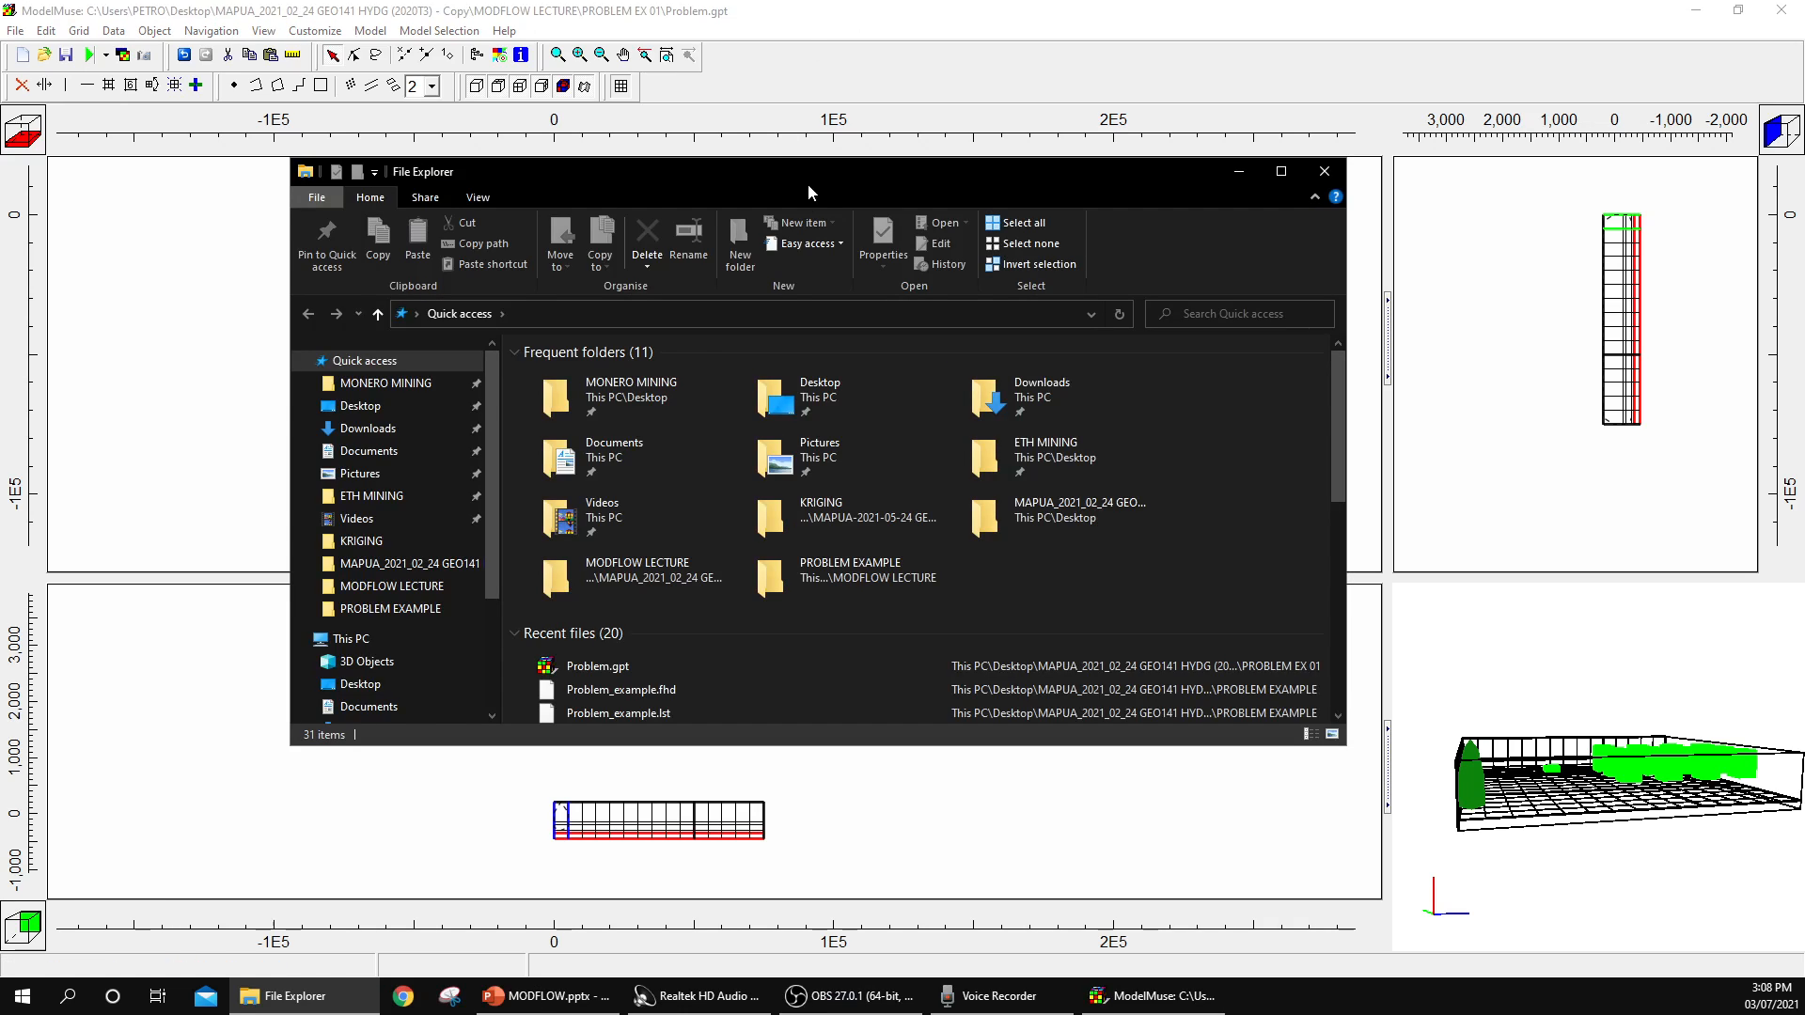
double_click(810, 178)
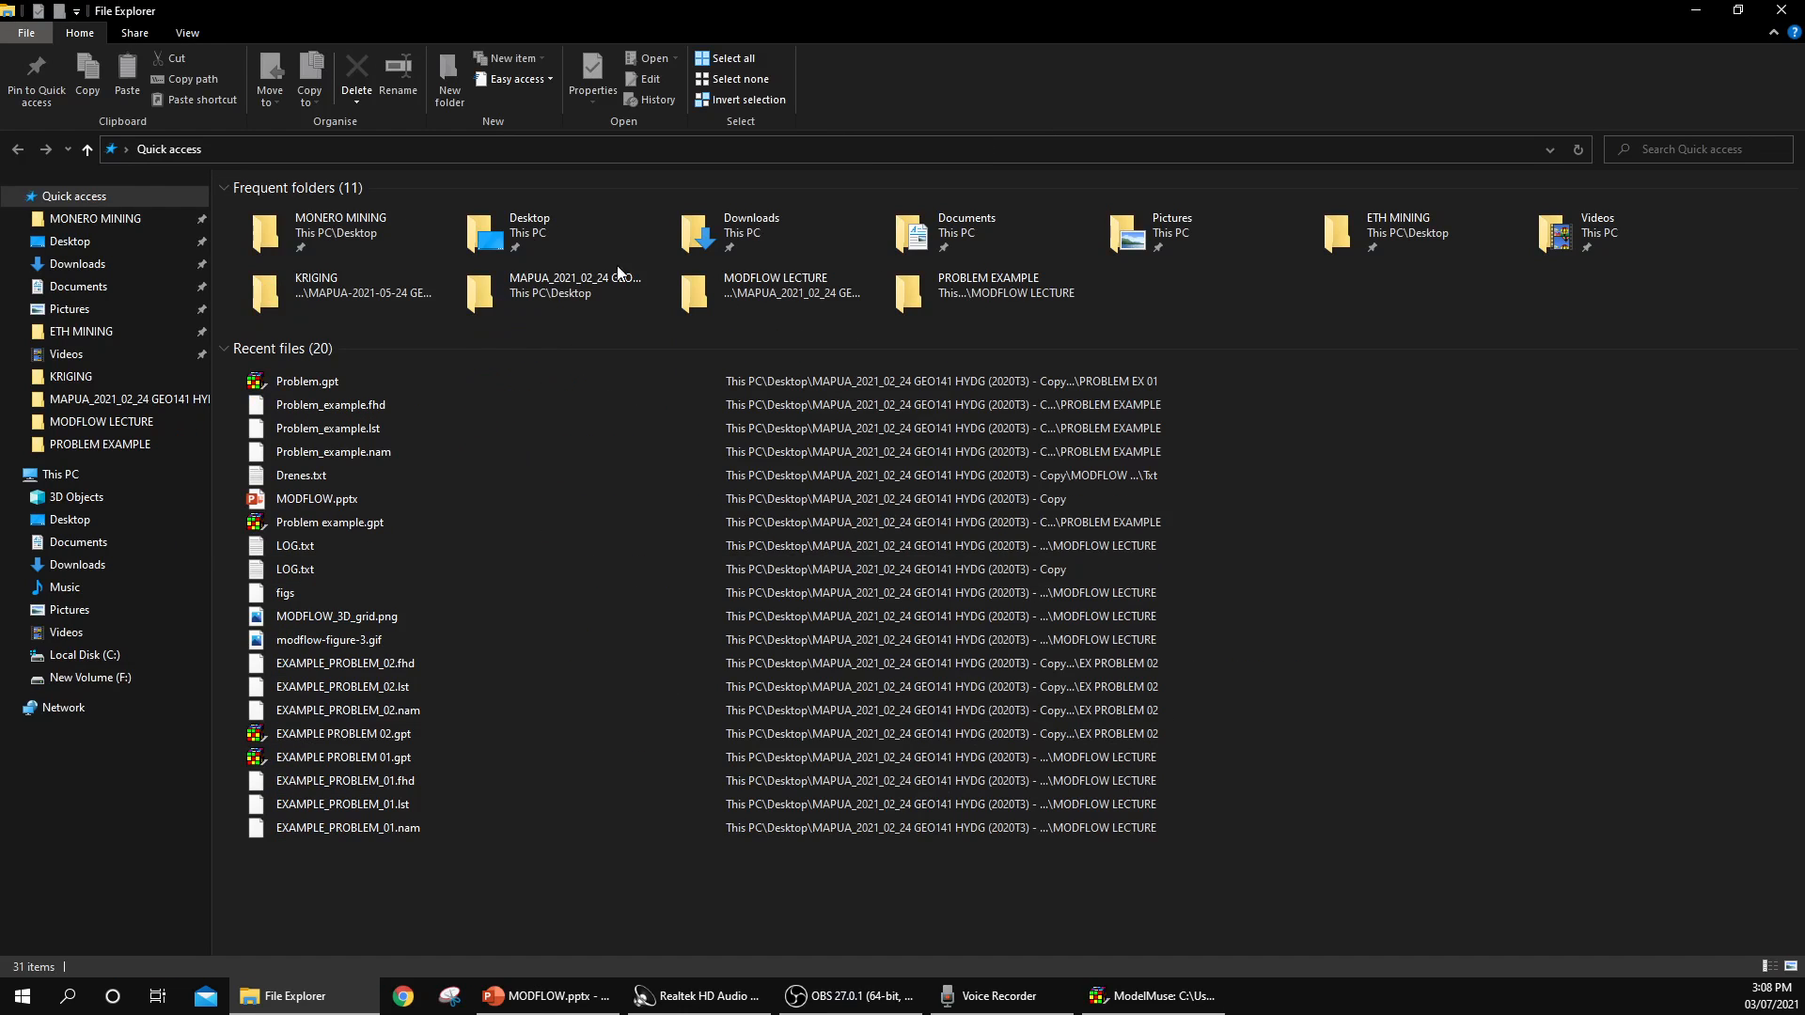
left_click(169, 407)
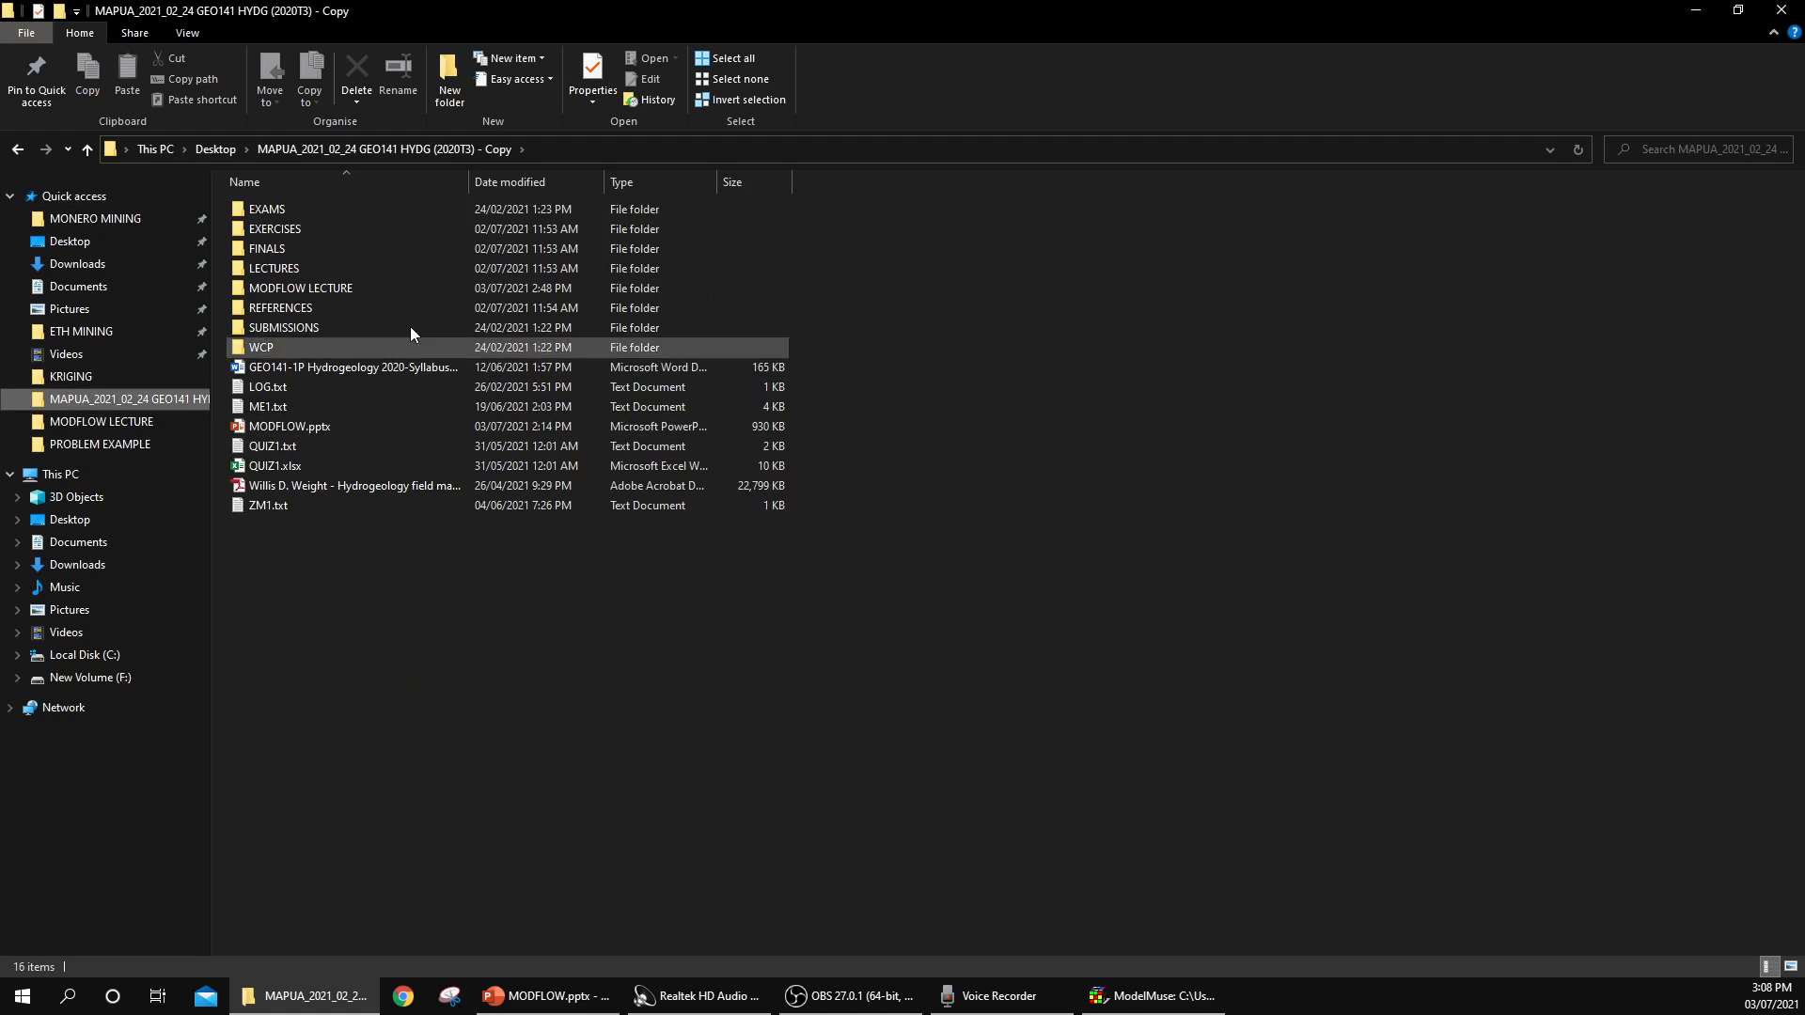
double_click(348, 295)
scroll(527, 457, "down", 3)
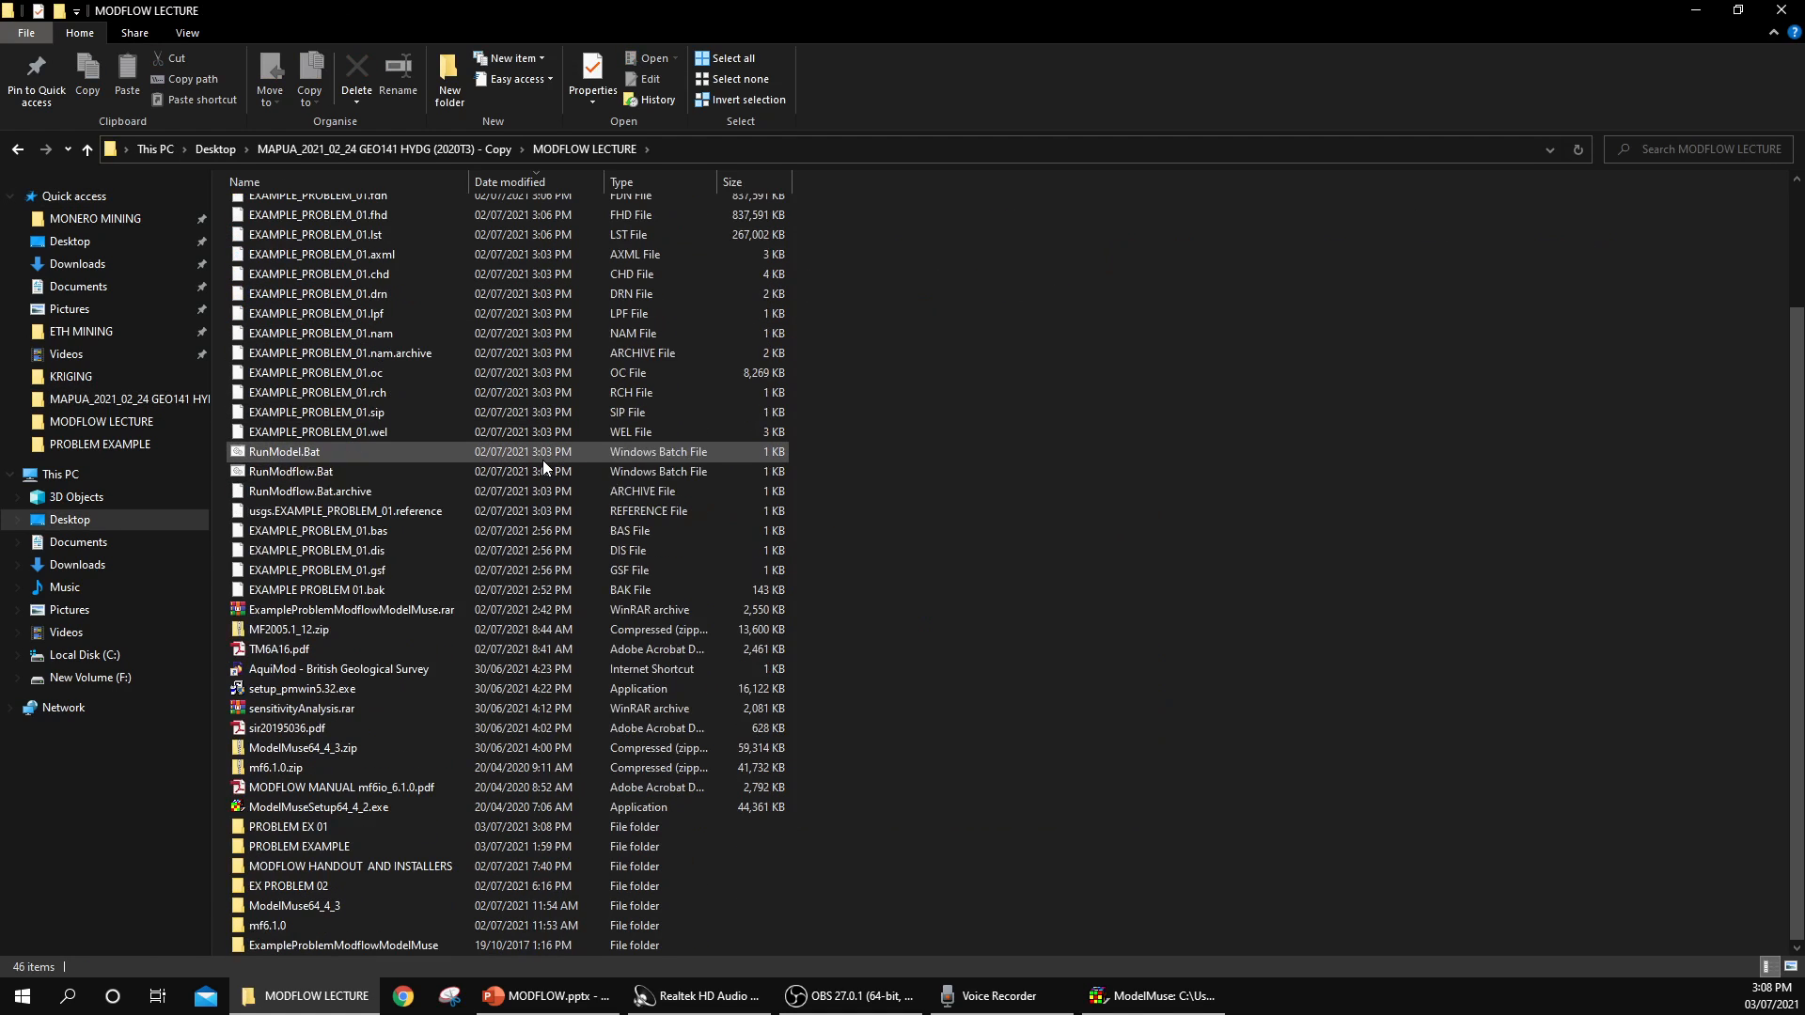
Step: Look inside the ExampleProblemModflowModelMuse.rar archive, close it and look through the MODFLOW LECTURE folder
double_click(380, 609)
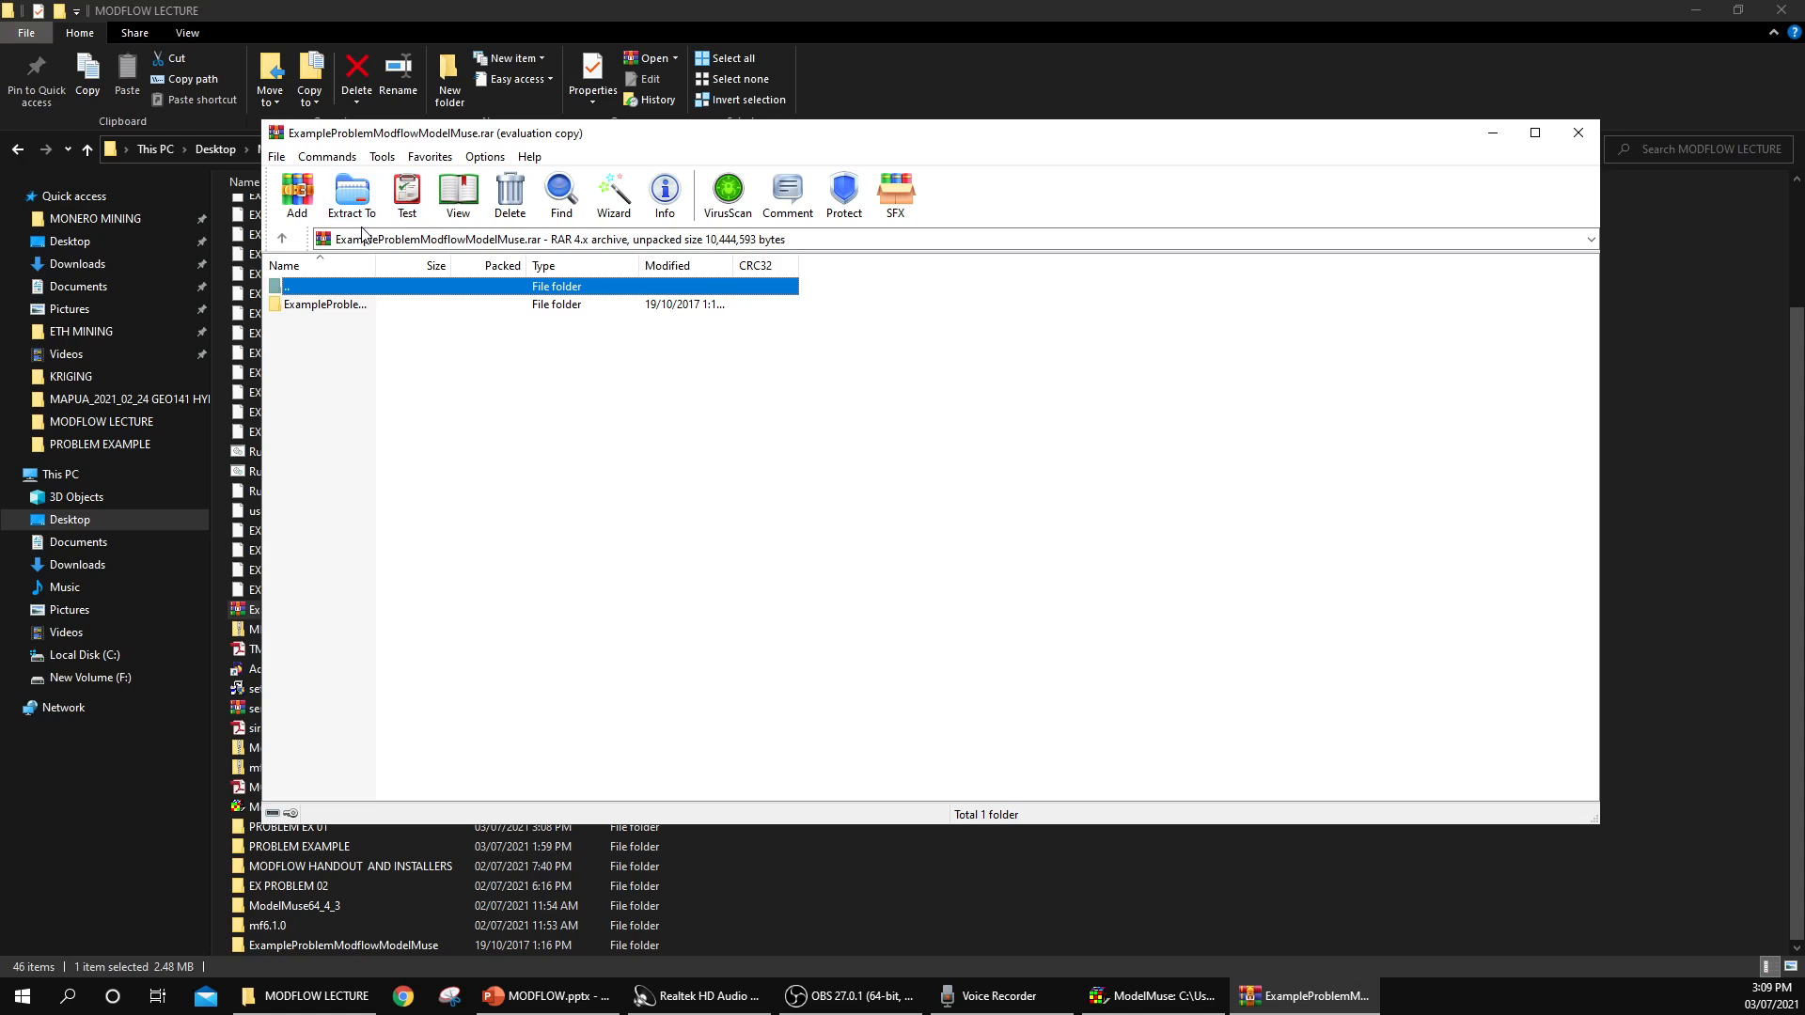
left_click(1579, 133)
scroll(1131, 507, "up", 3)
scroll(1131, 507, "down", 3)
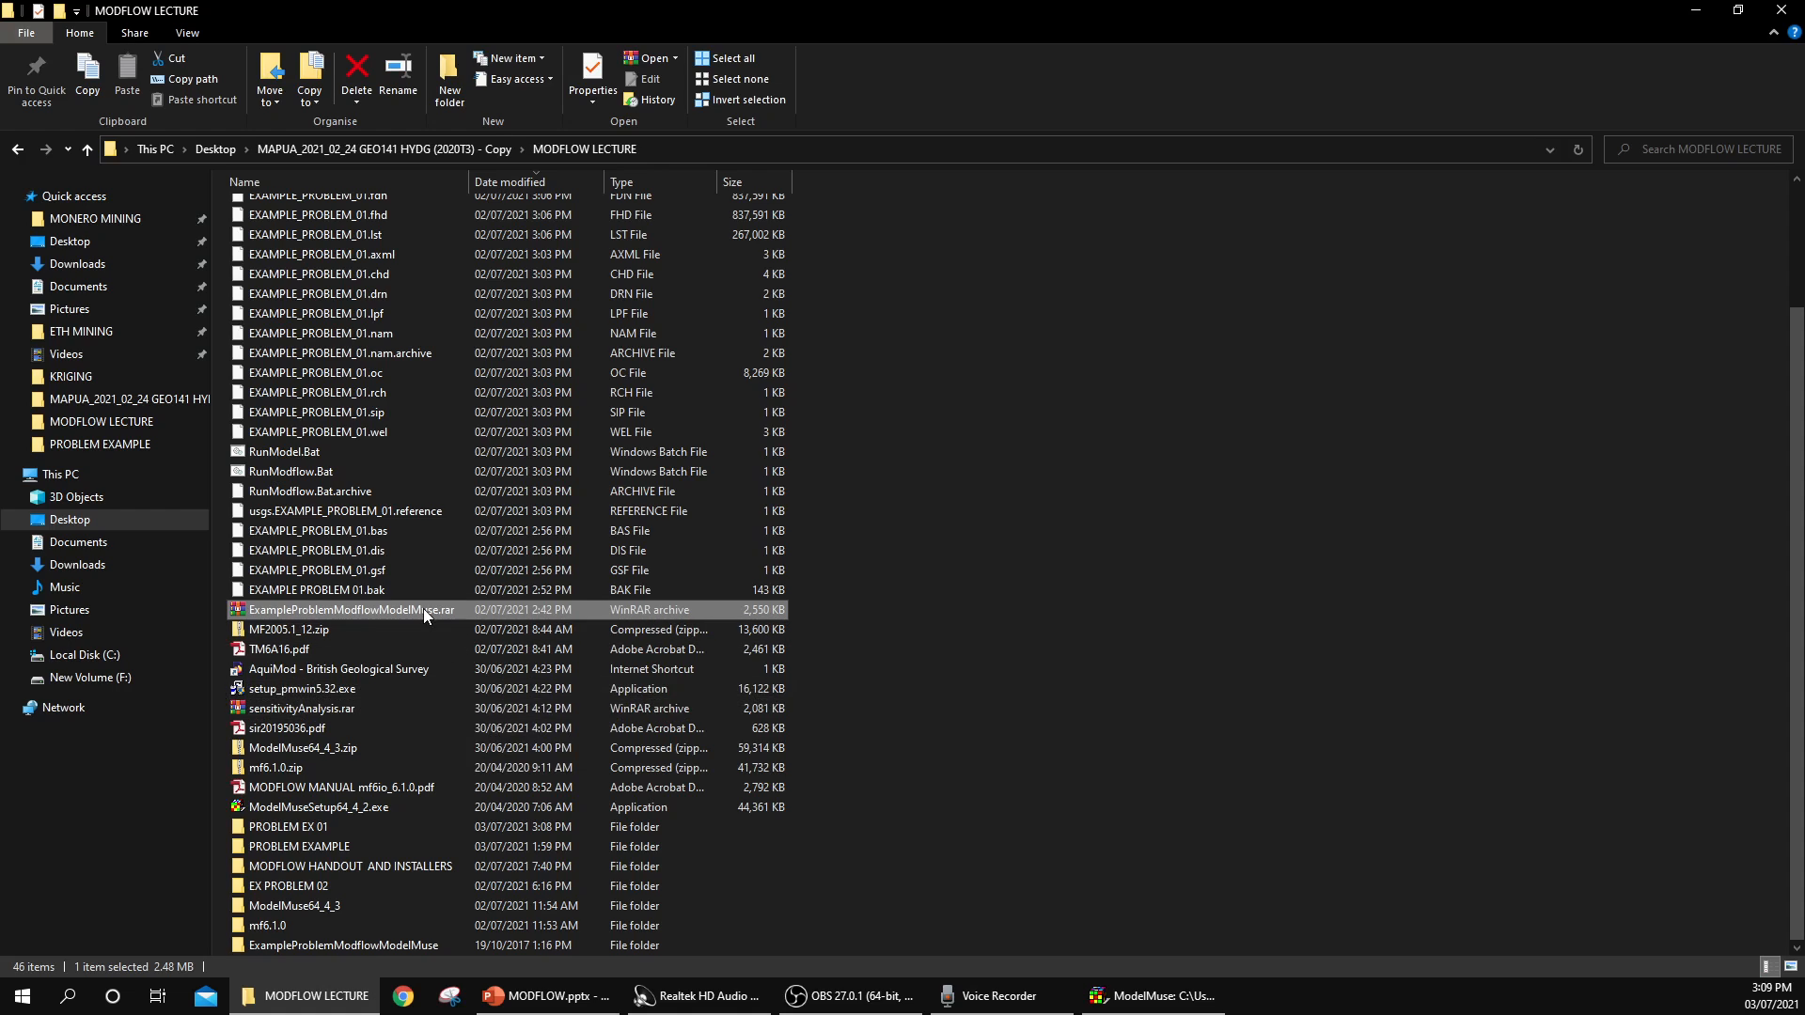
Step: Open Drenes.txt from the Txt subfolder of the ExampleProblemModflowModelMuse folder
double_click(413, 946)
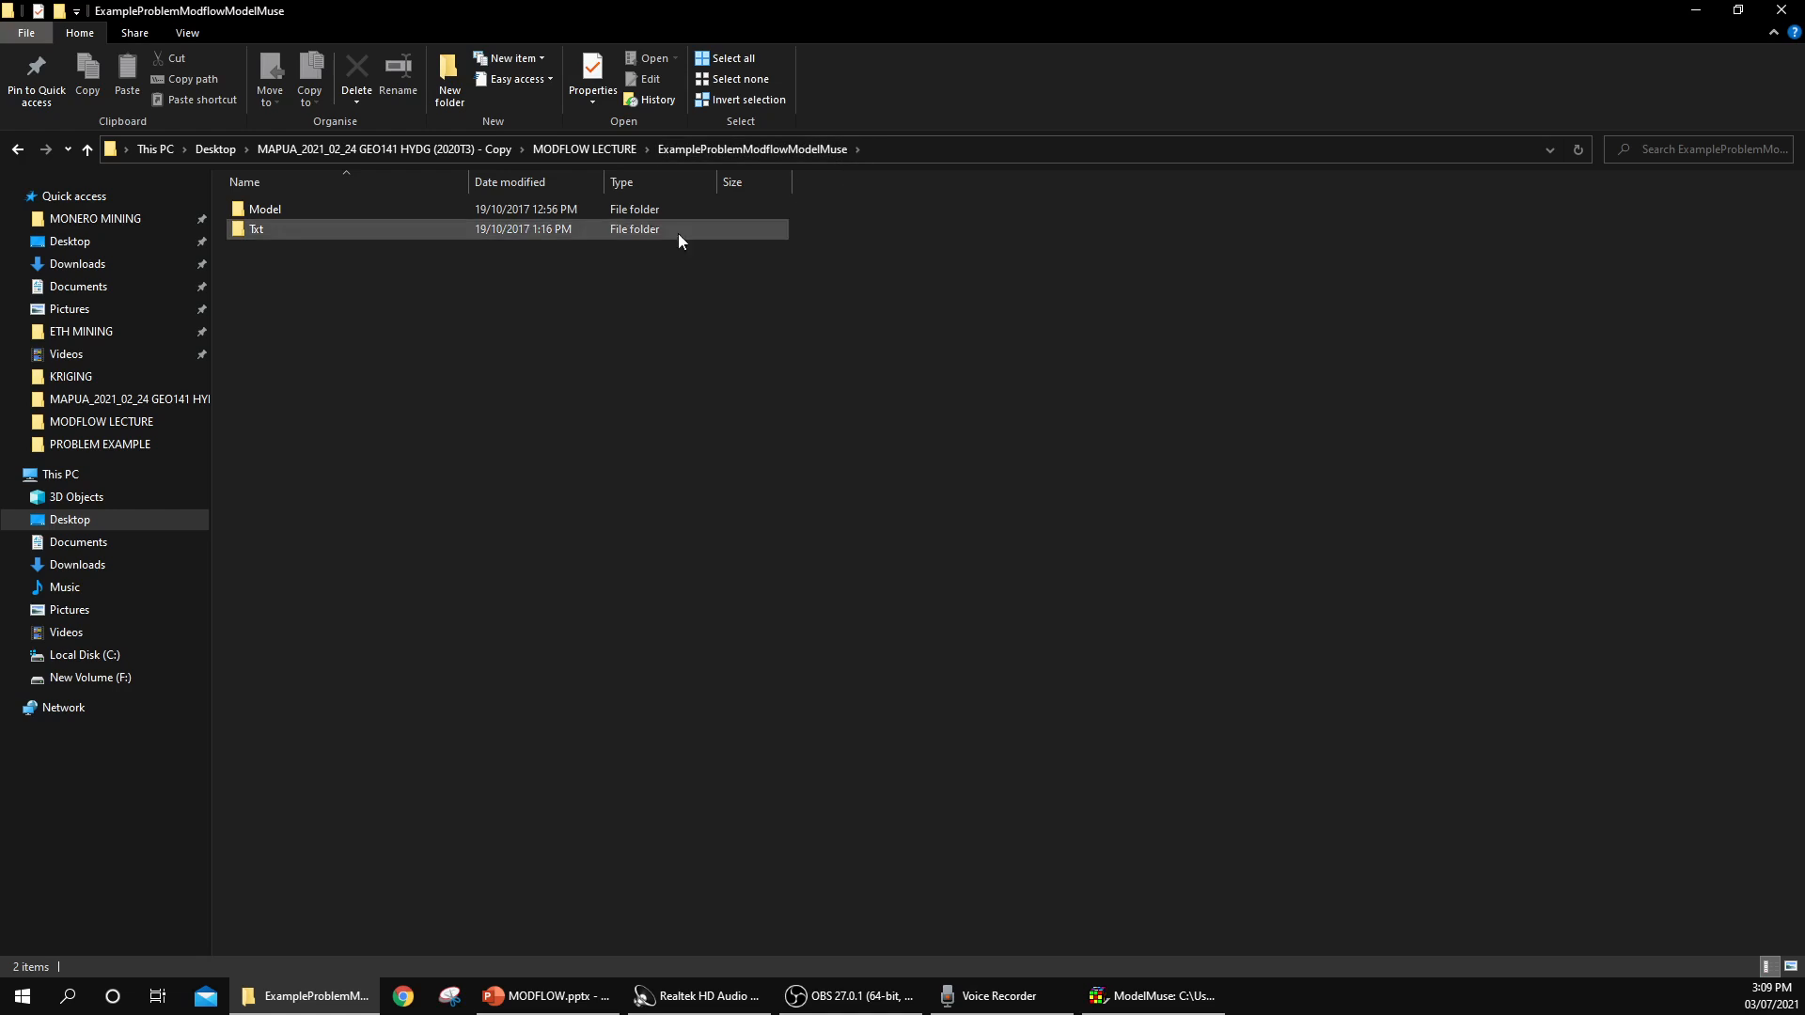
double_click(263, 232)
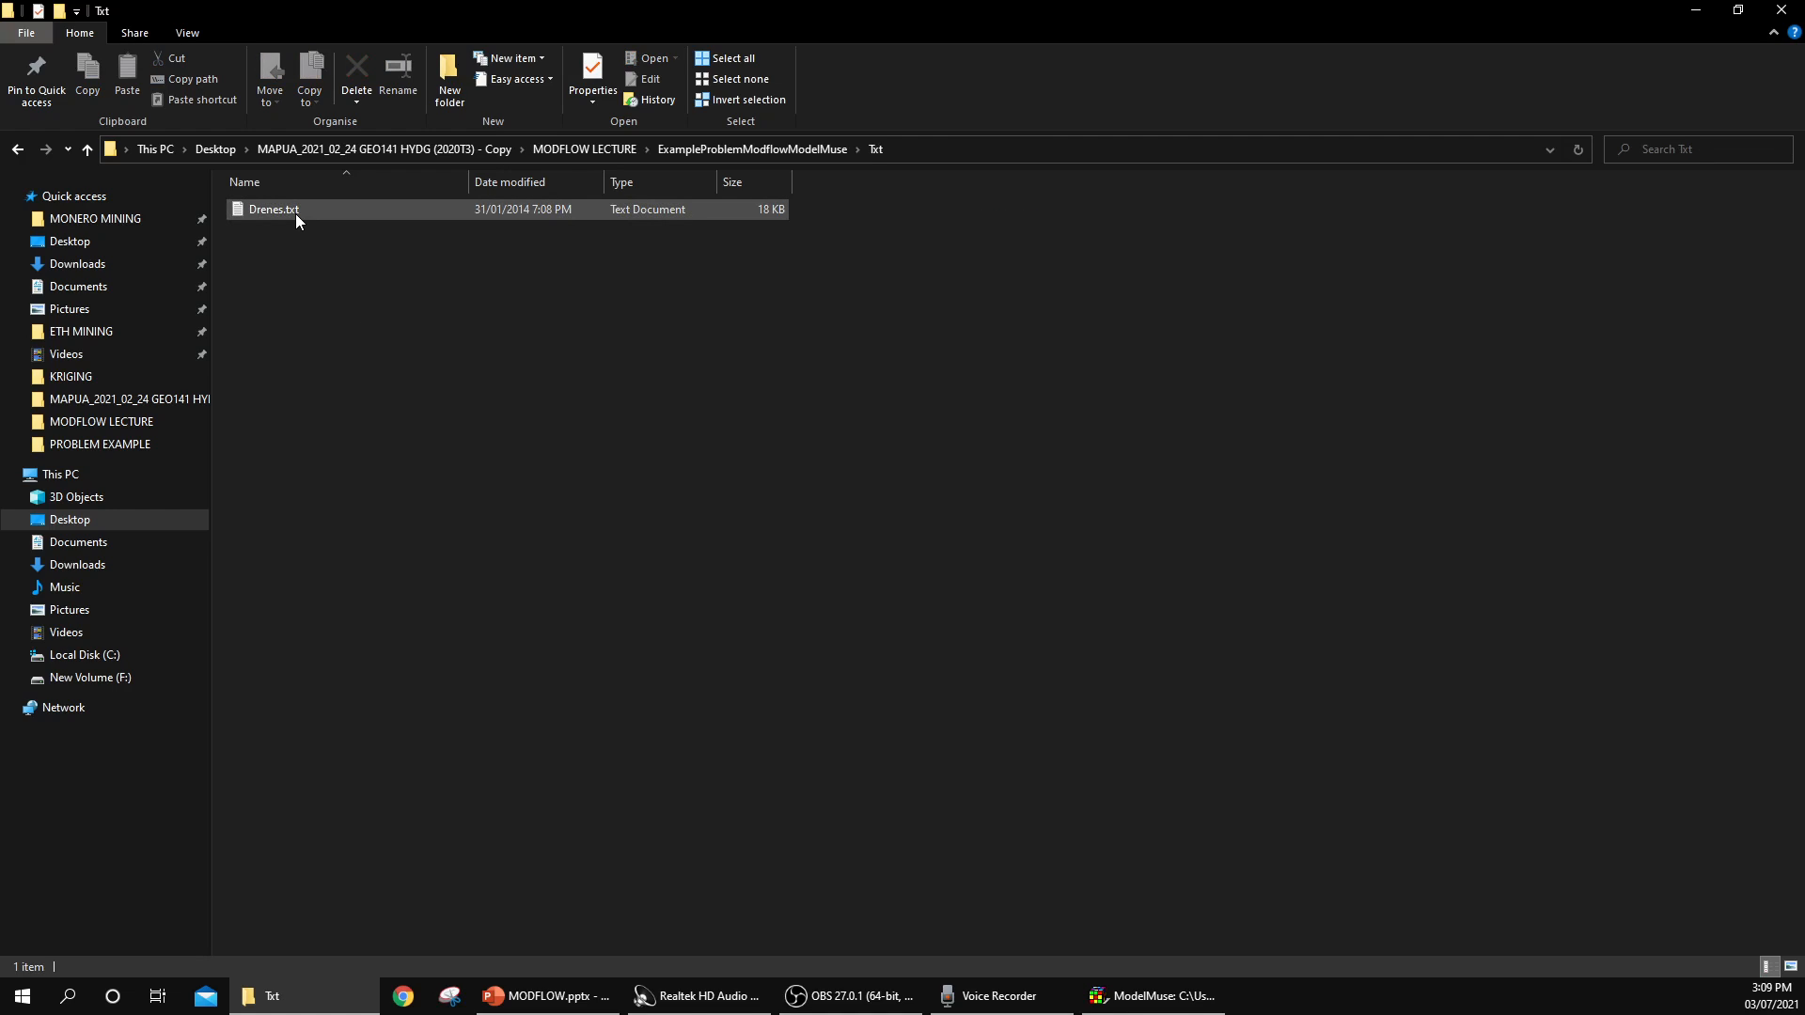
left_click(284, 215)
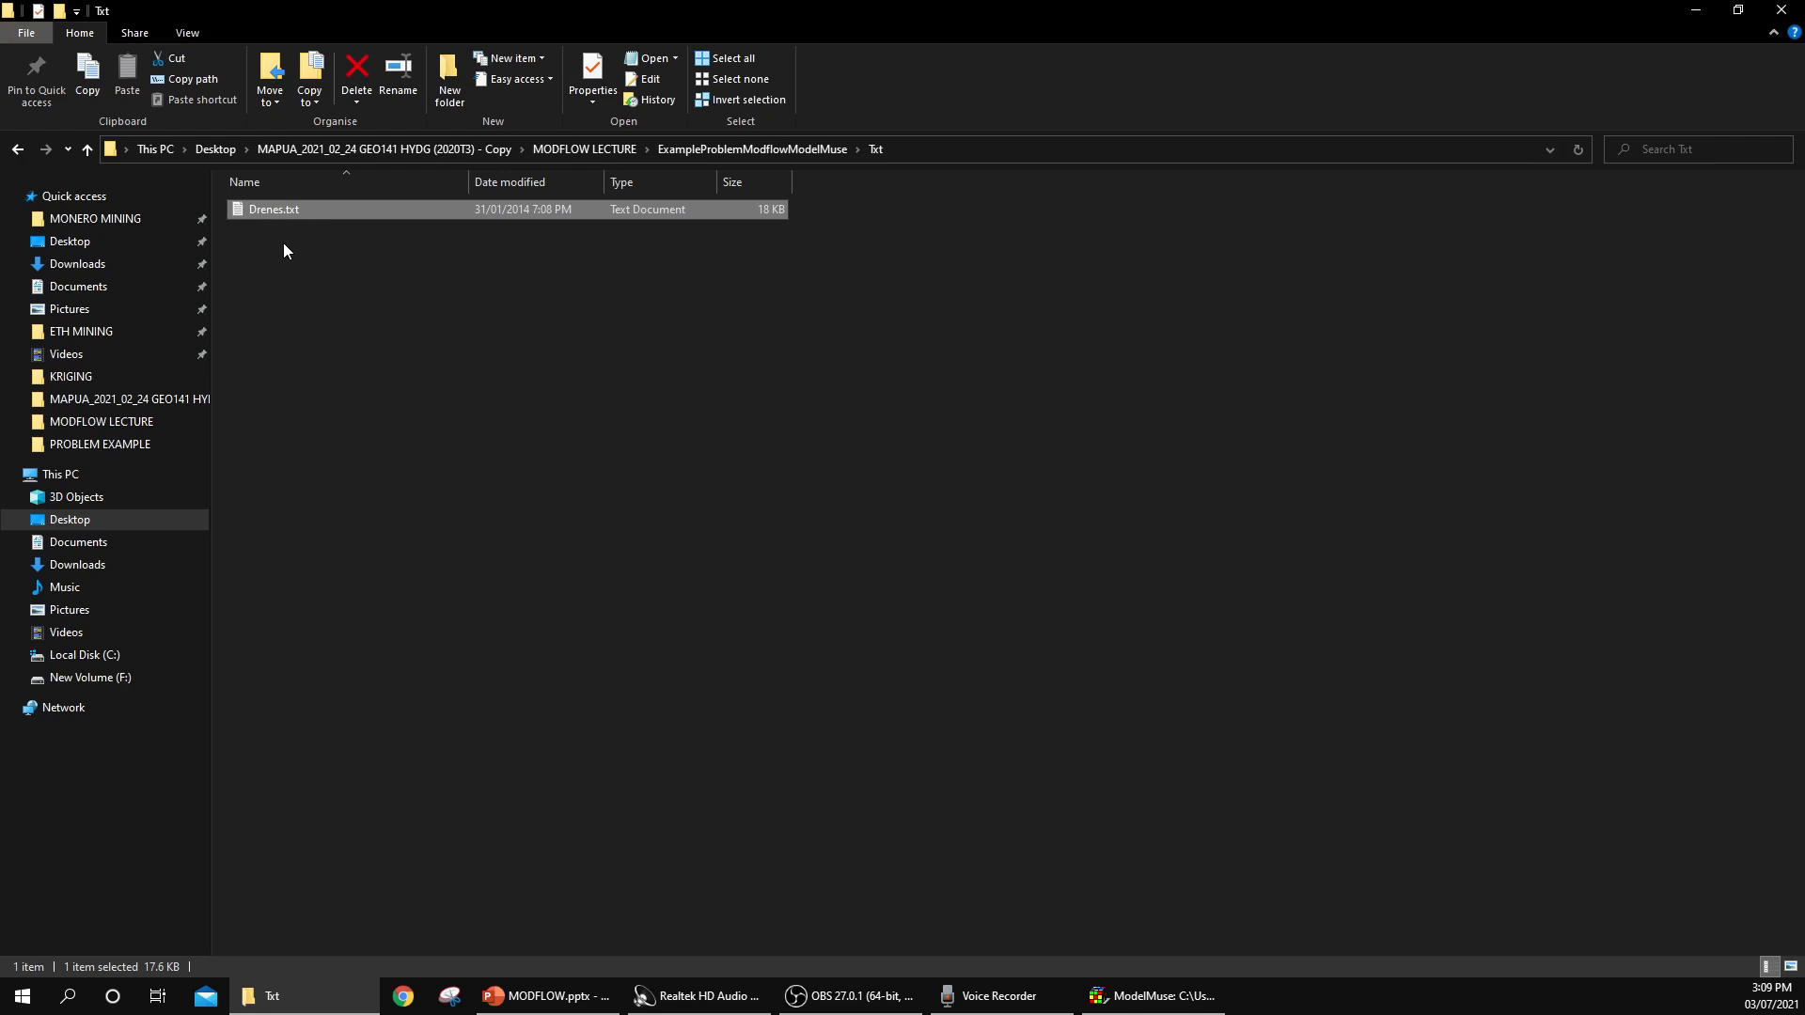
double_click(272, 215)
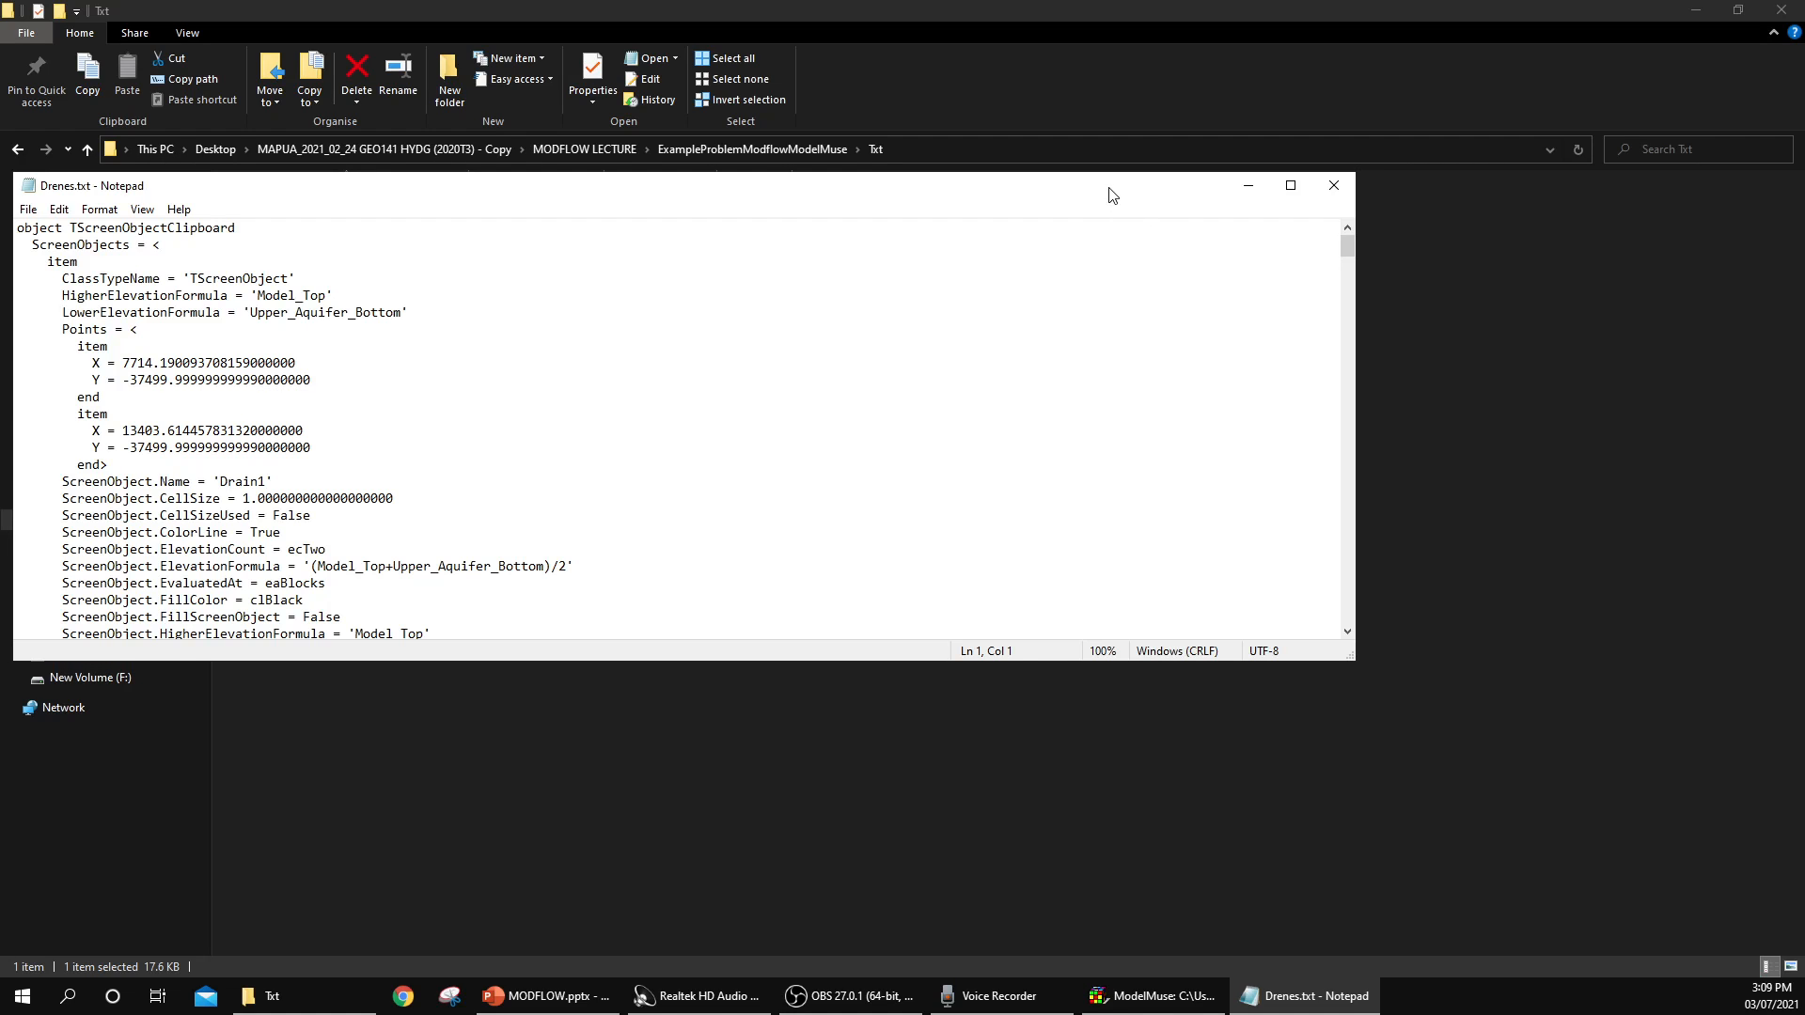
Step: Maximize Drenes.txt and read through the drain object definitions from Drain1 to Drain8, including their points, elevations and conductances
double_click(1112, 189)
scroll(739, 366, "down", 6)
scroll(739, 367, "up", 6)
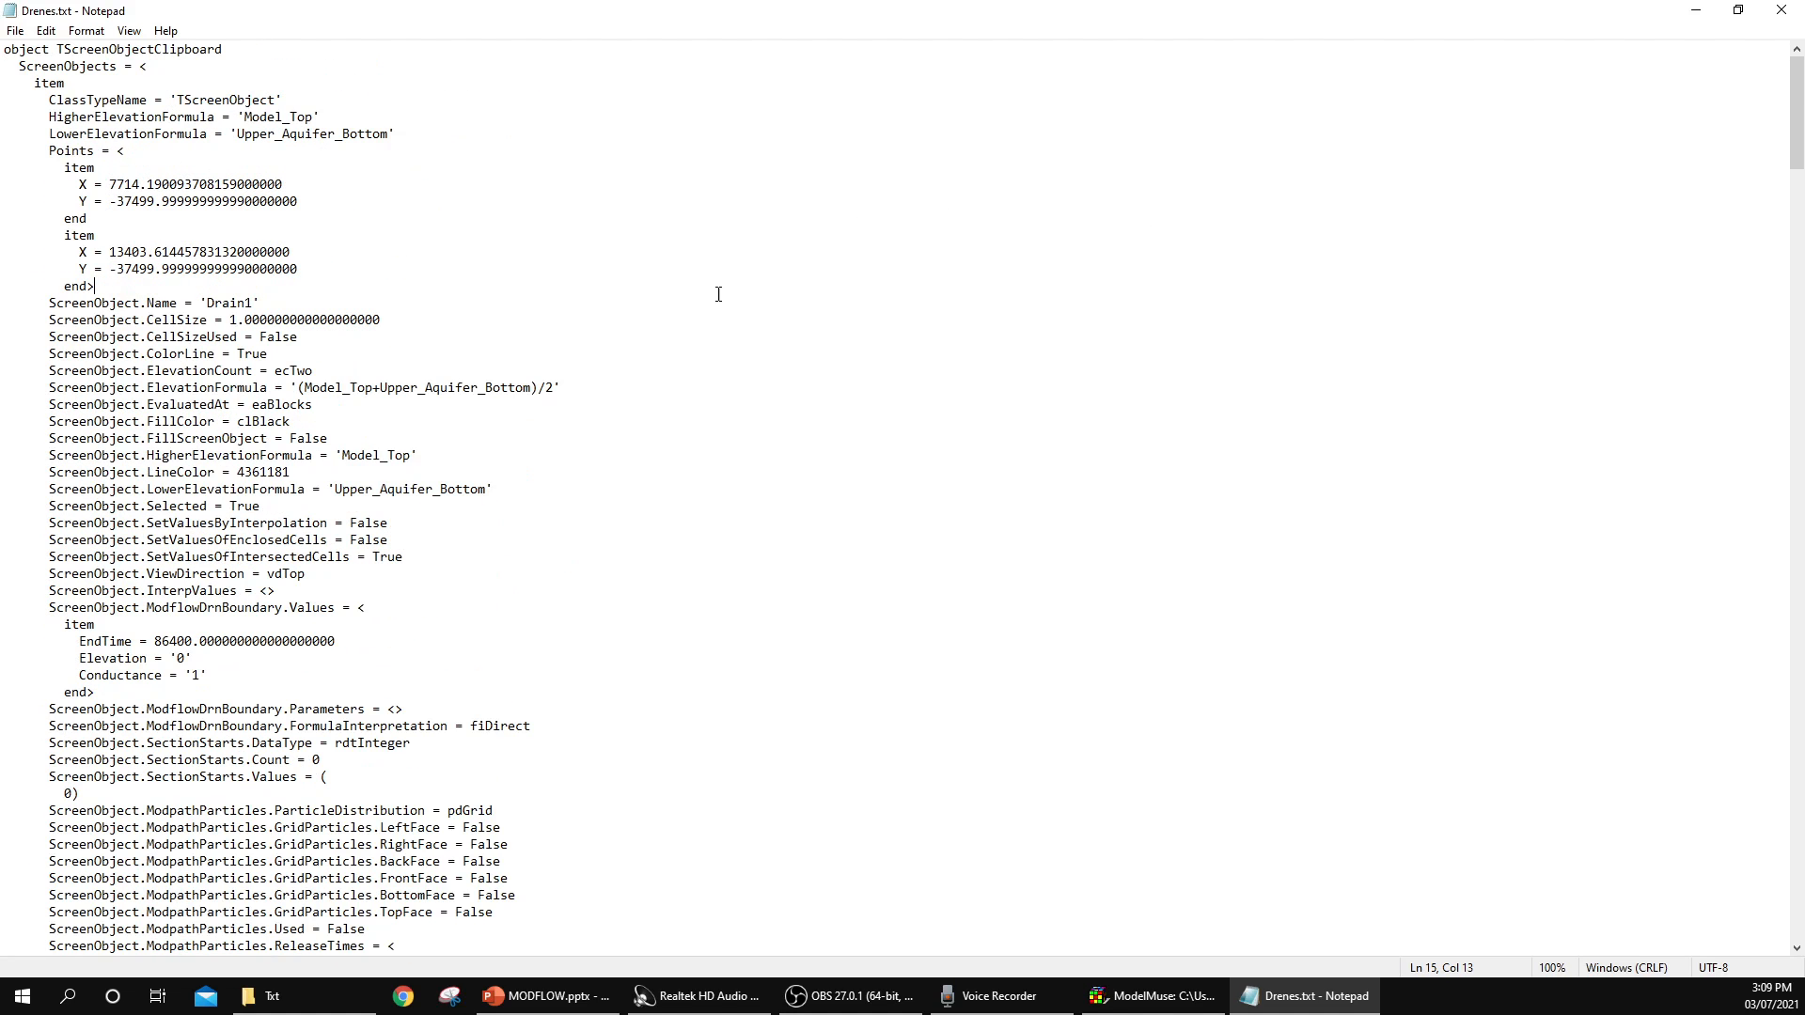
scroll(718, 294, "down", 18)
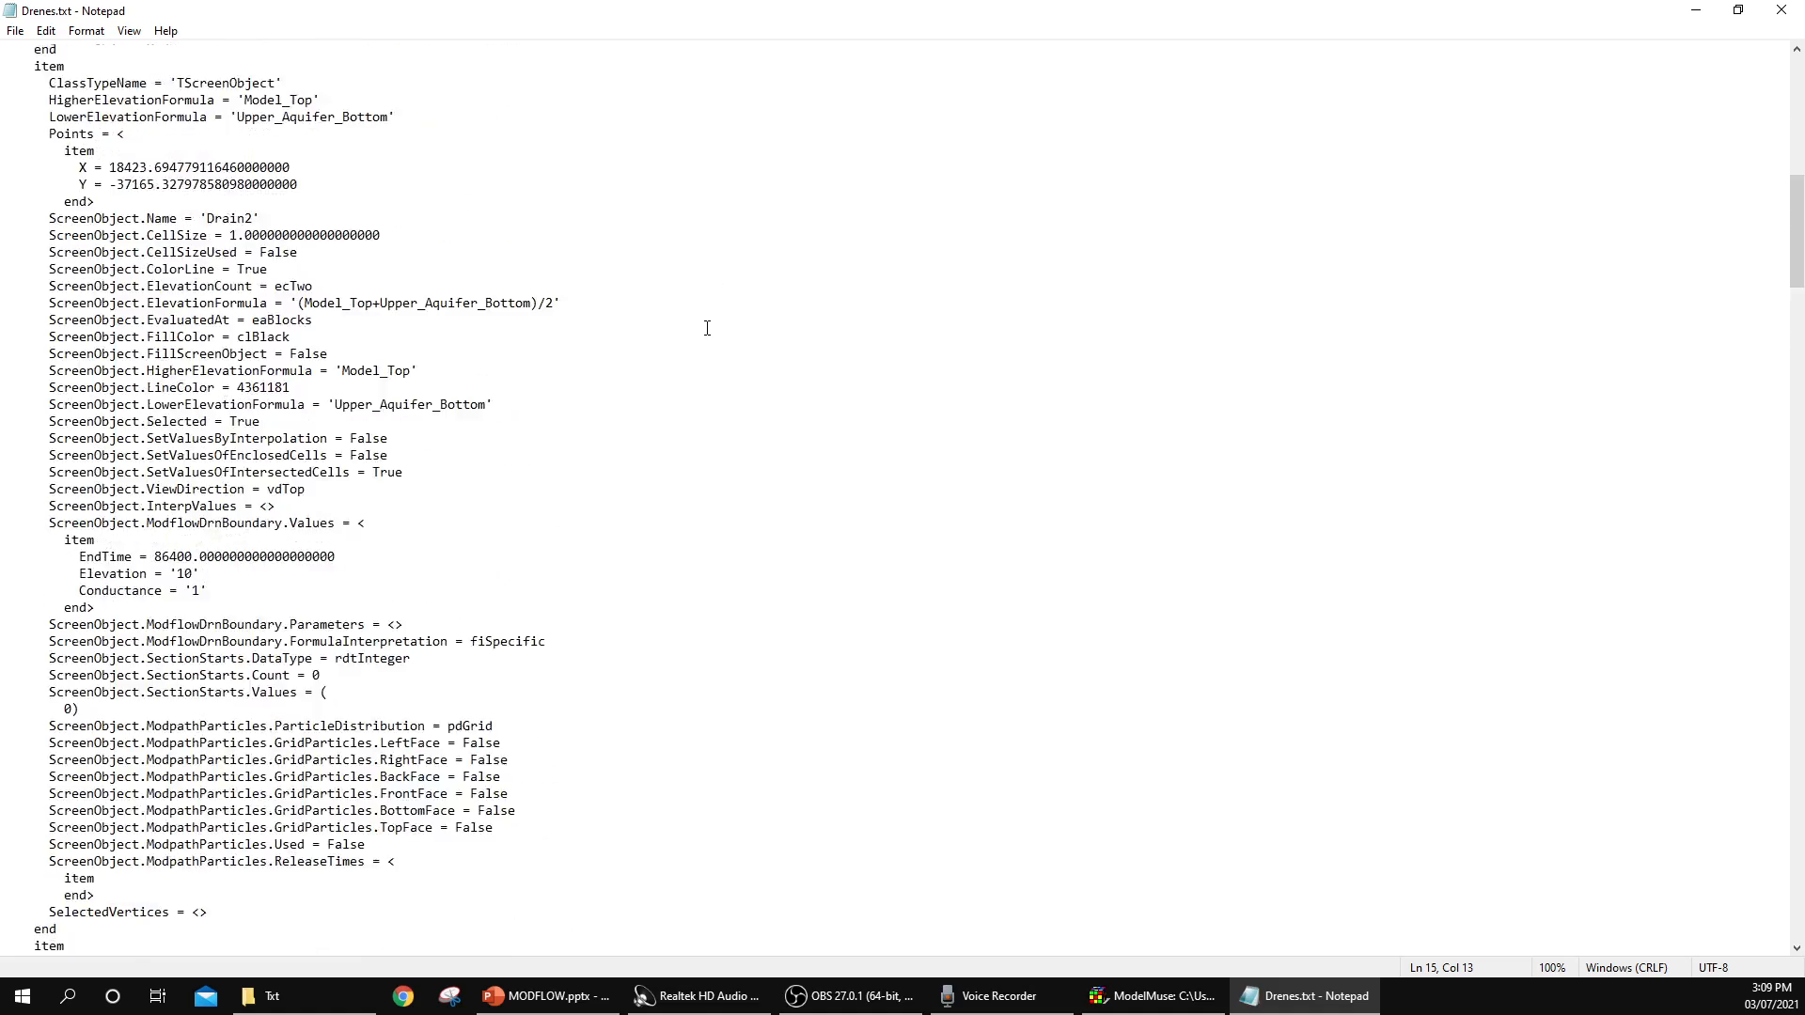
scroll(707, 328, "up", 18)
scroll(706, 301, "down", 20)
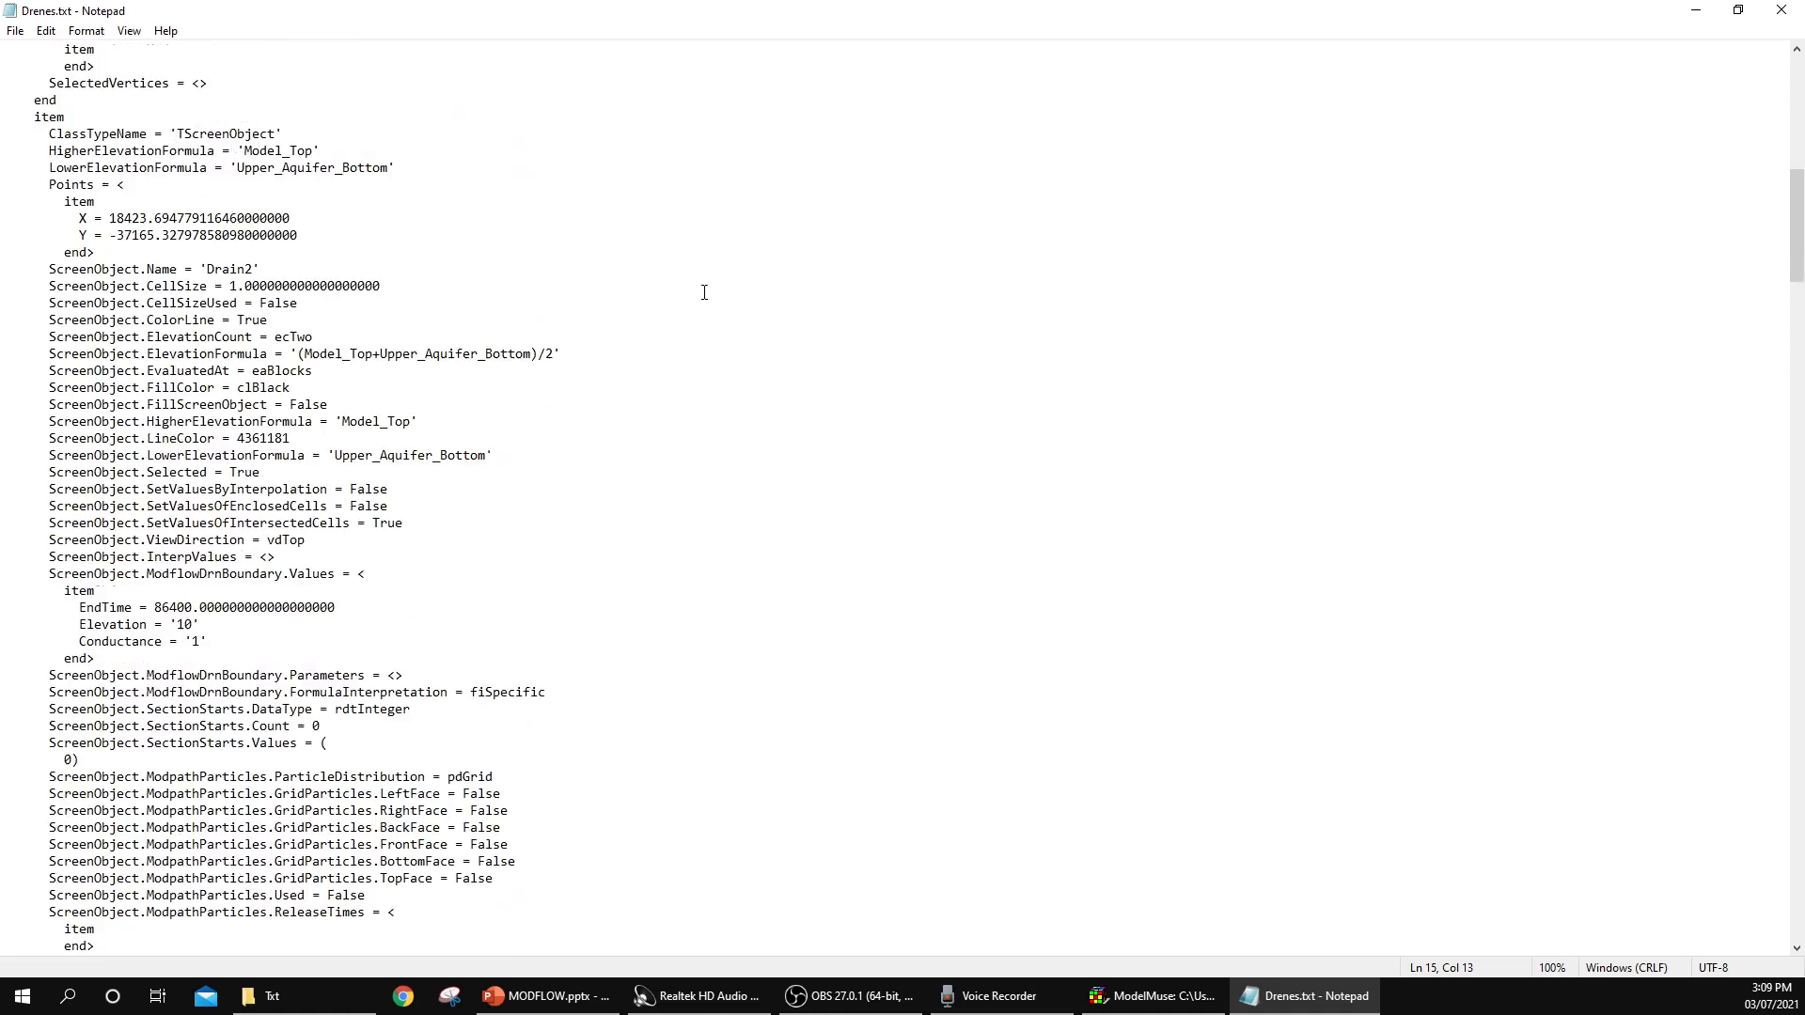
scroll(707, 270, "down", 20)
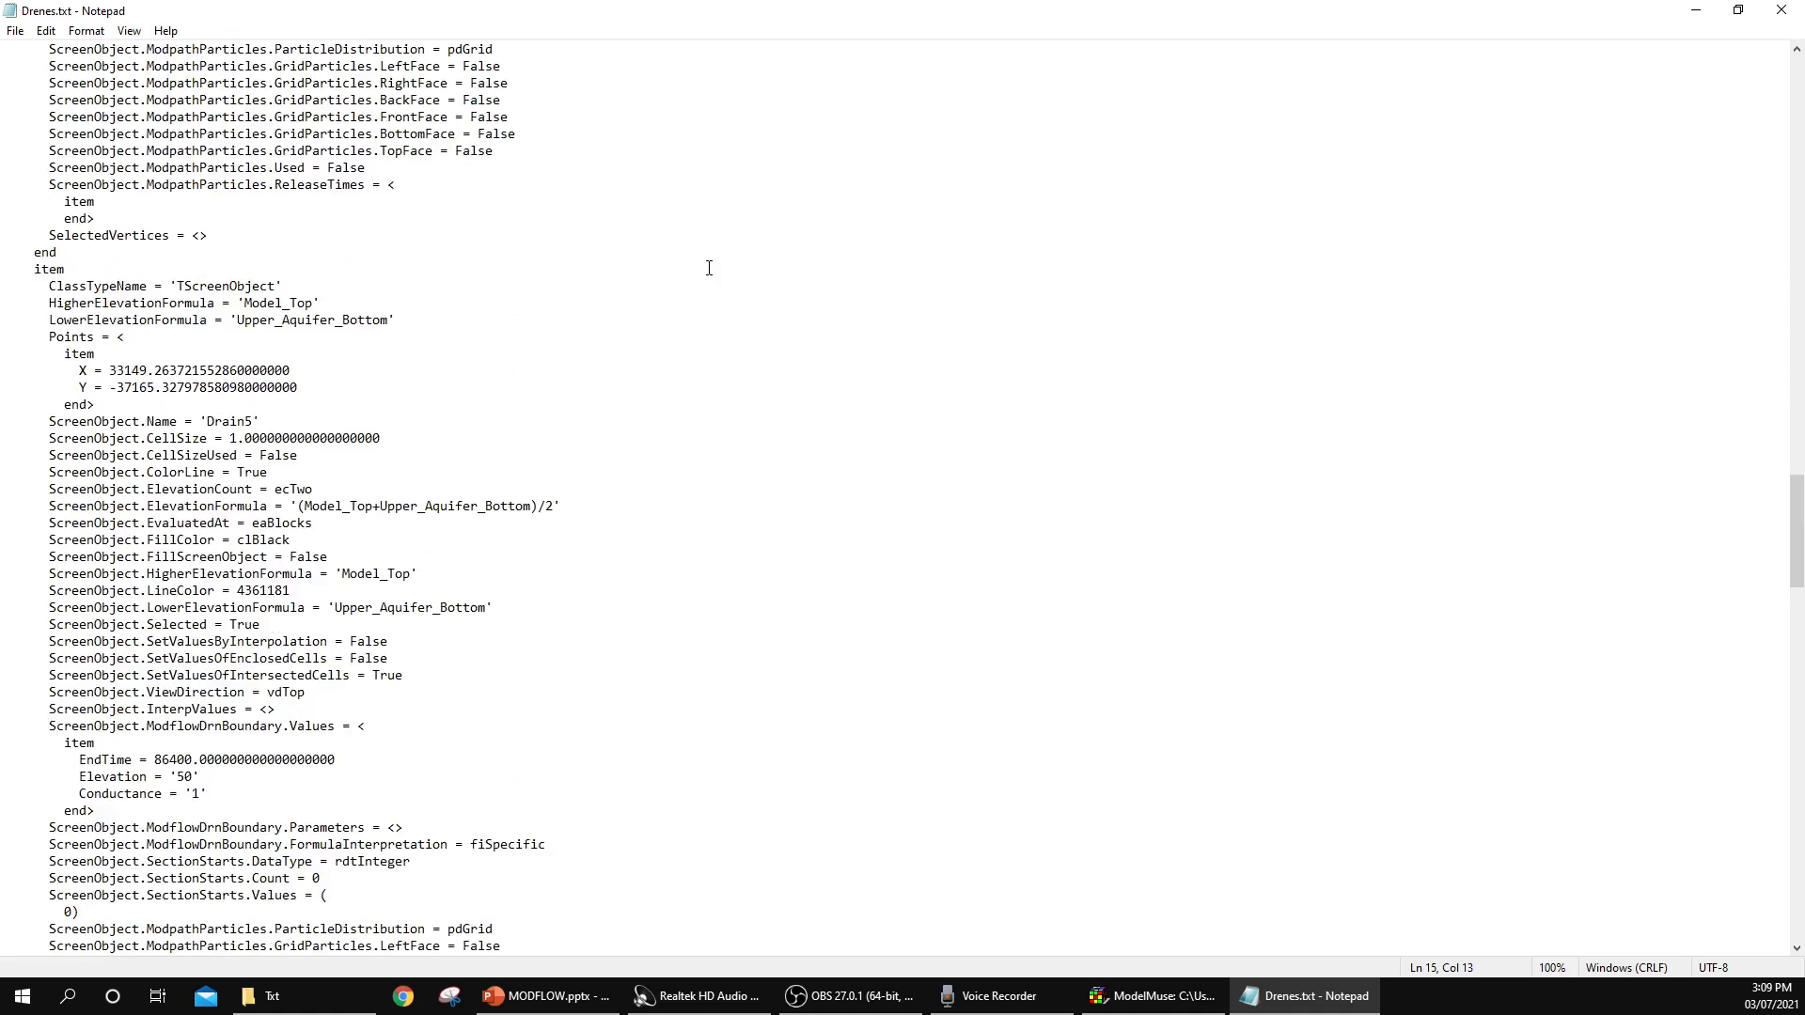
scroll(710, 267, "down", 15)
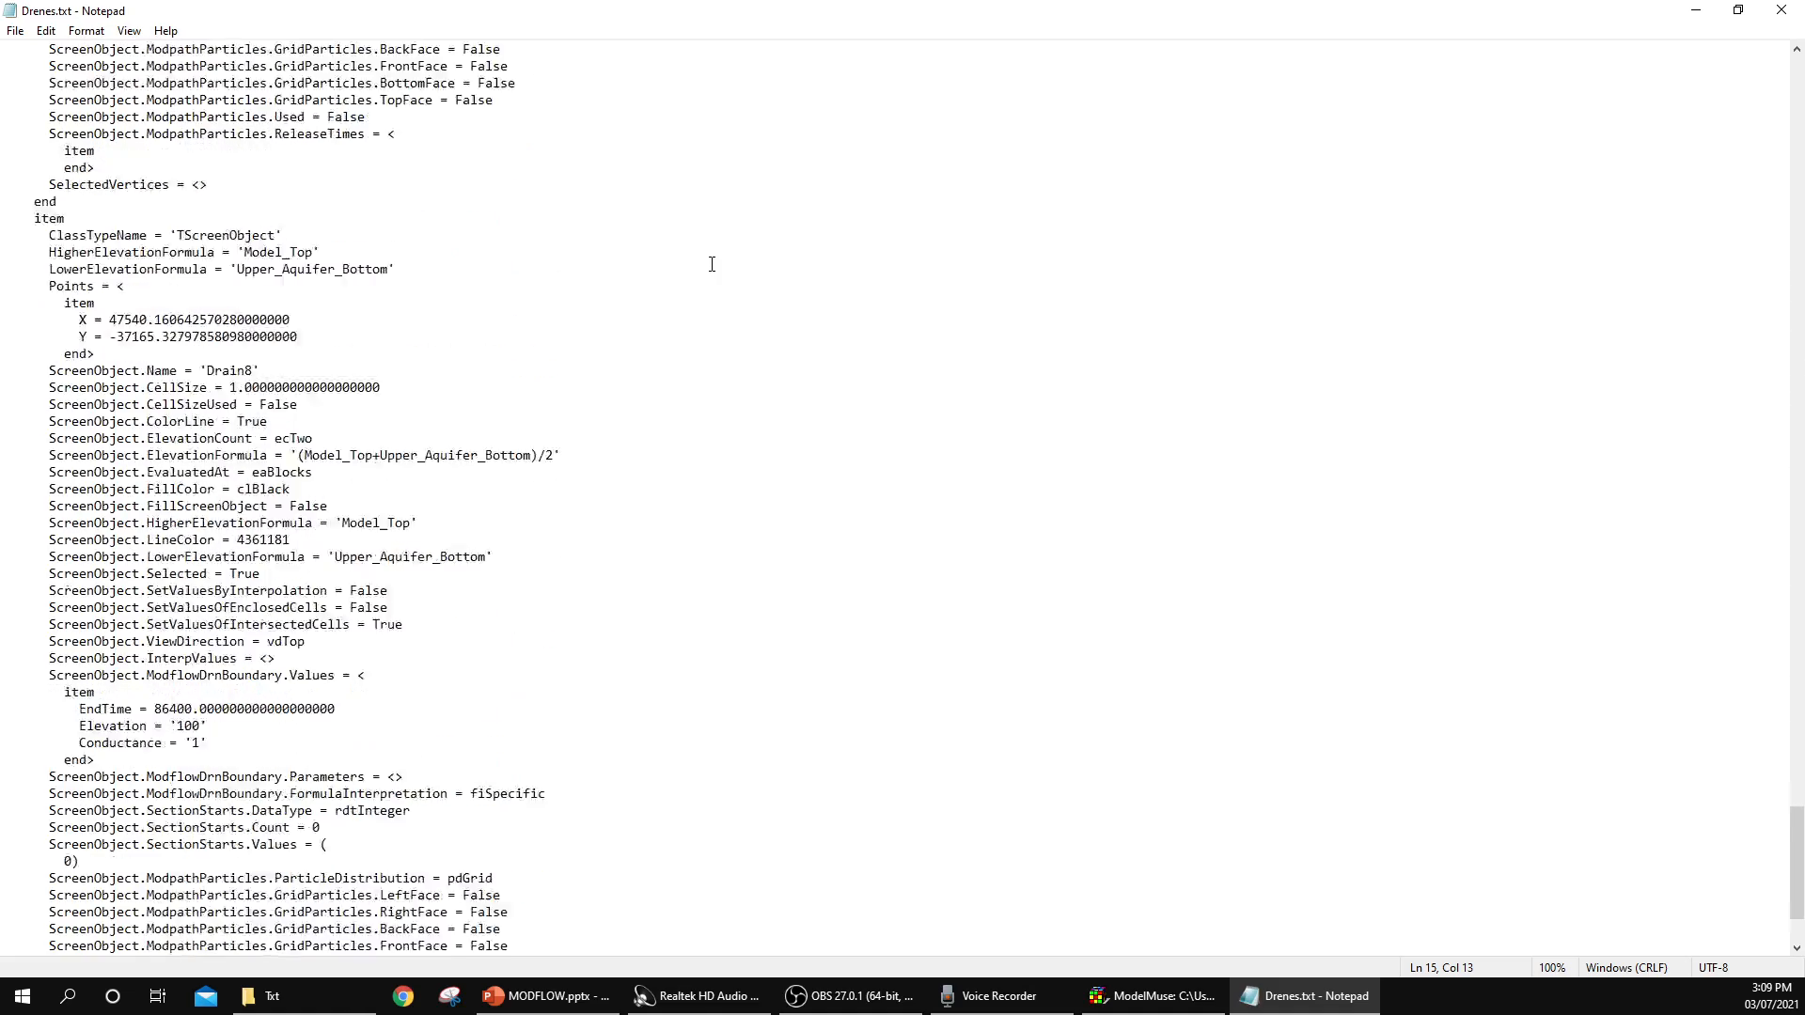
scroll(771, 324, "up", 20)
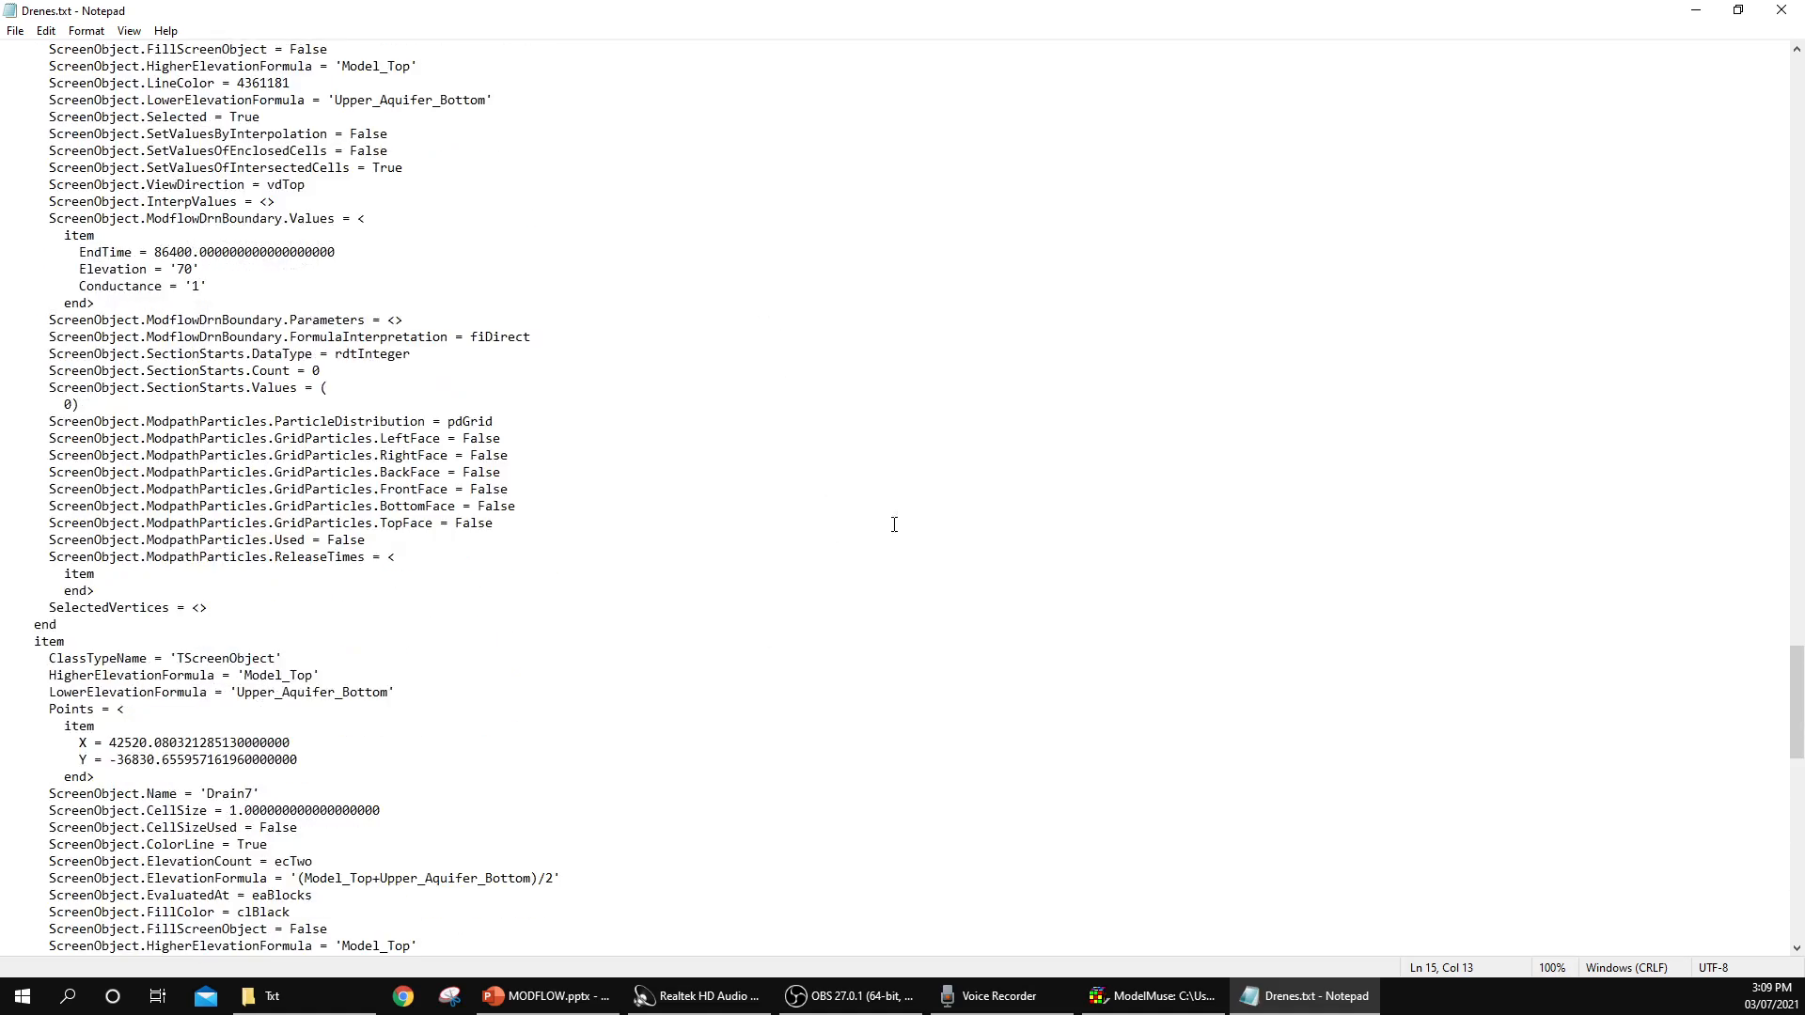
scroll(970, 324, "up", 20)
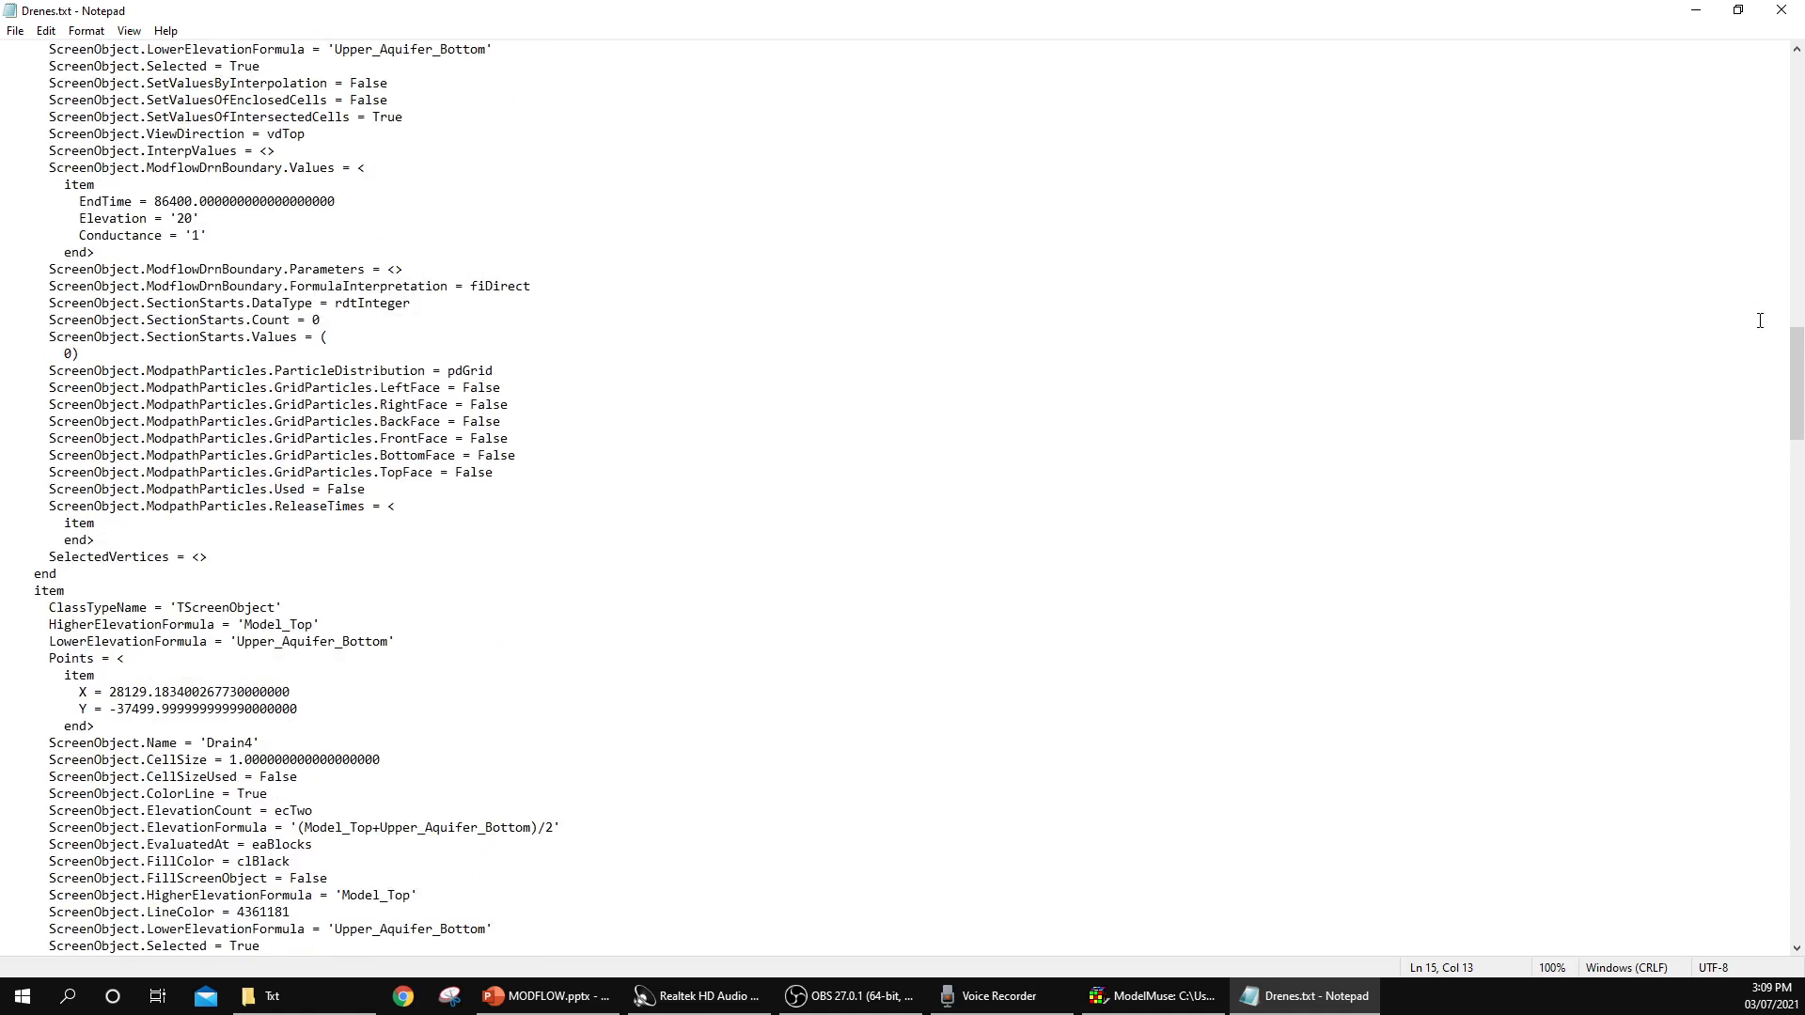
scroll(1332, 299, "up", 20)
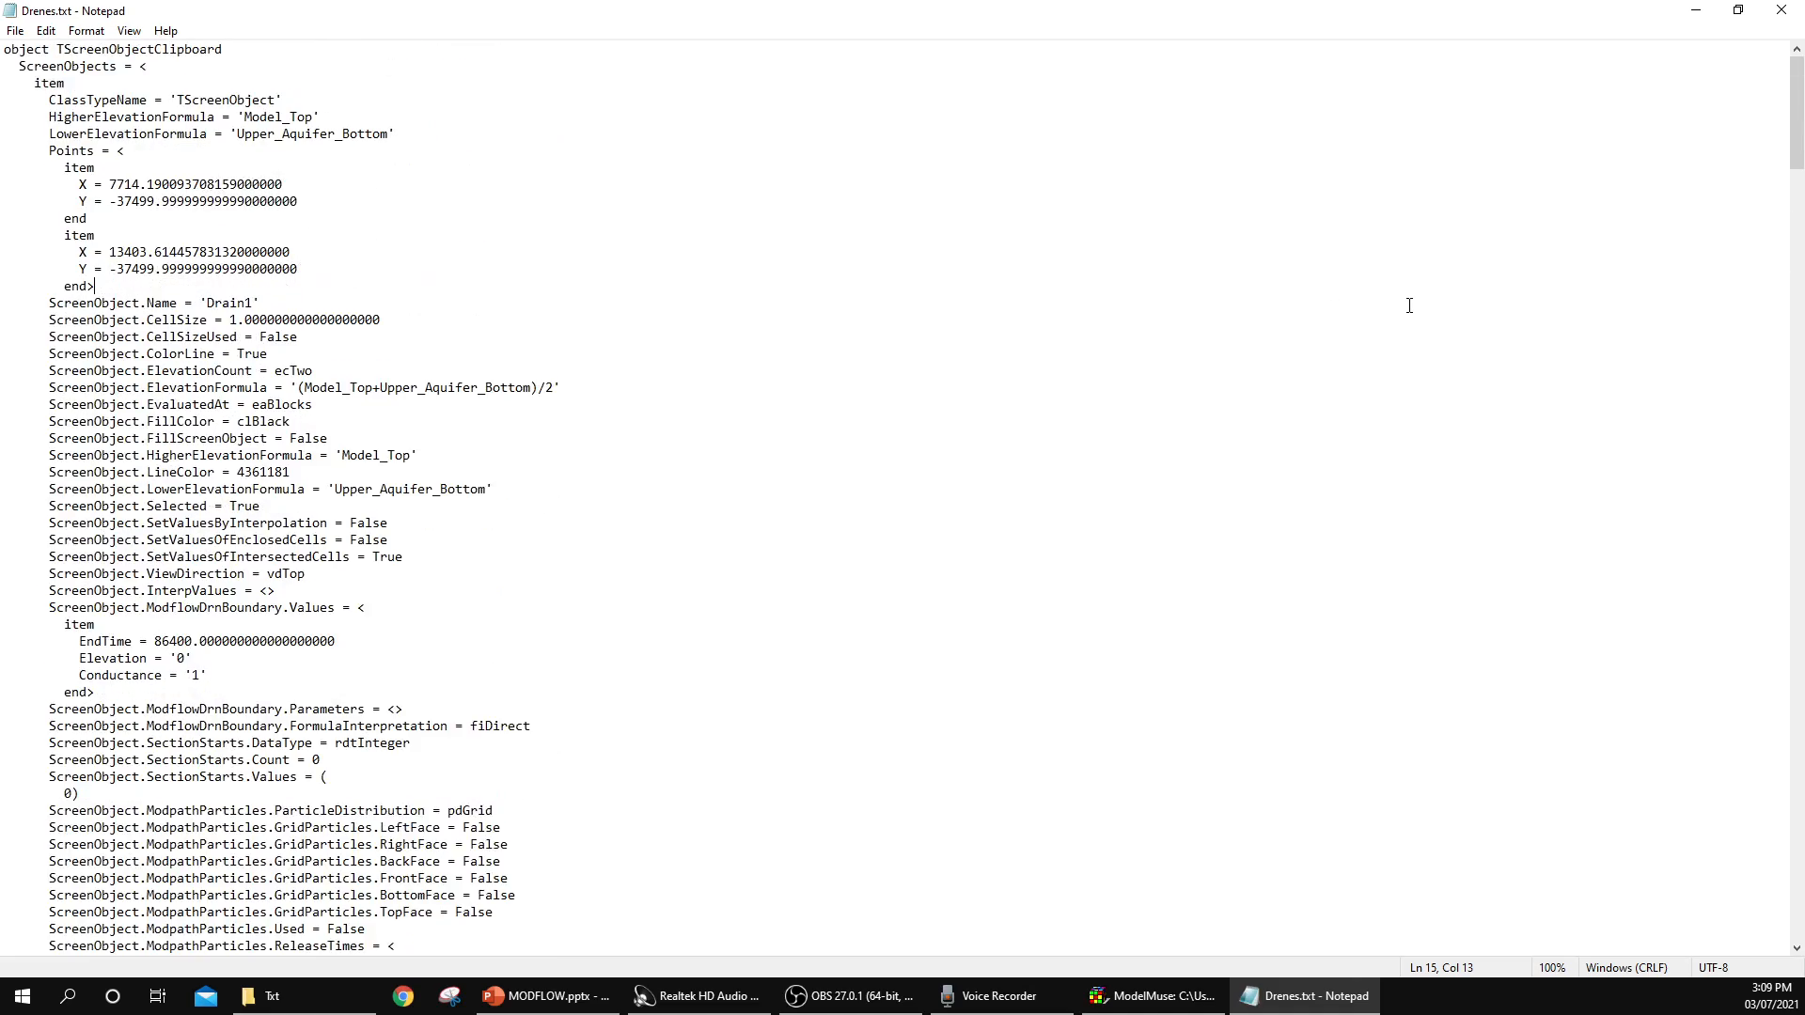
scroll(1101, 206, "down", 9)
scroll(1100, 187, "up", 7)
scroll(1110, 185, "down", 20)
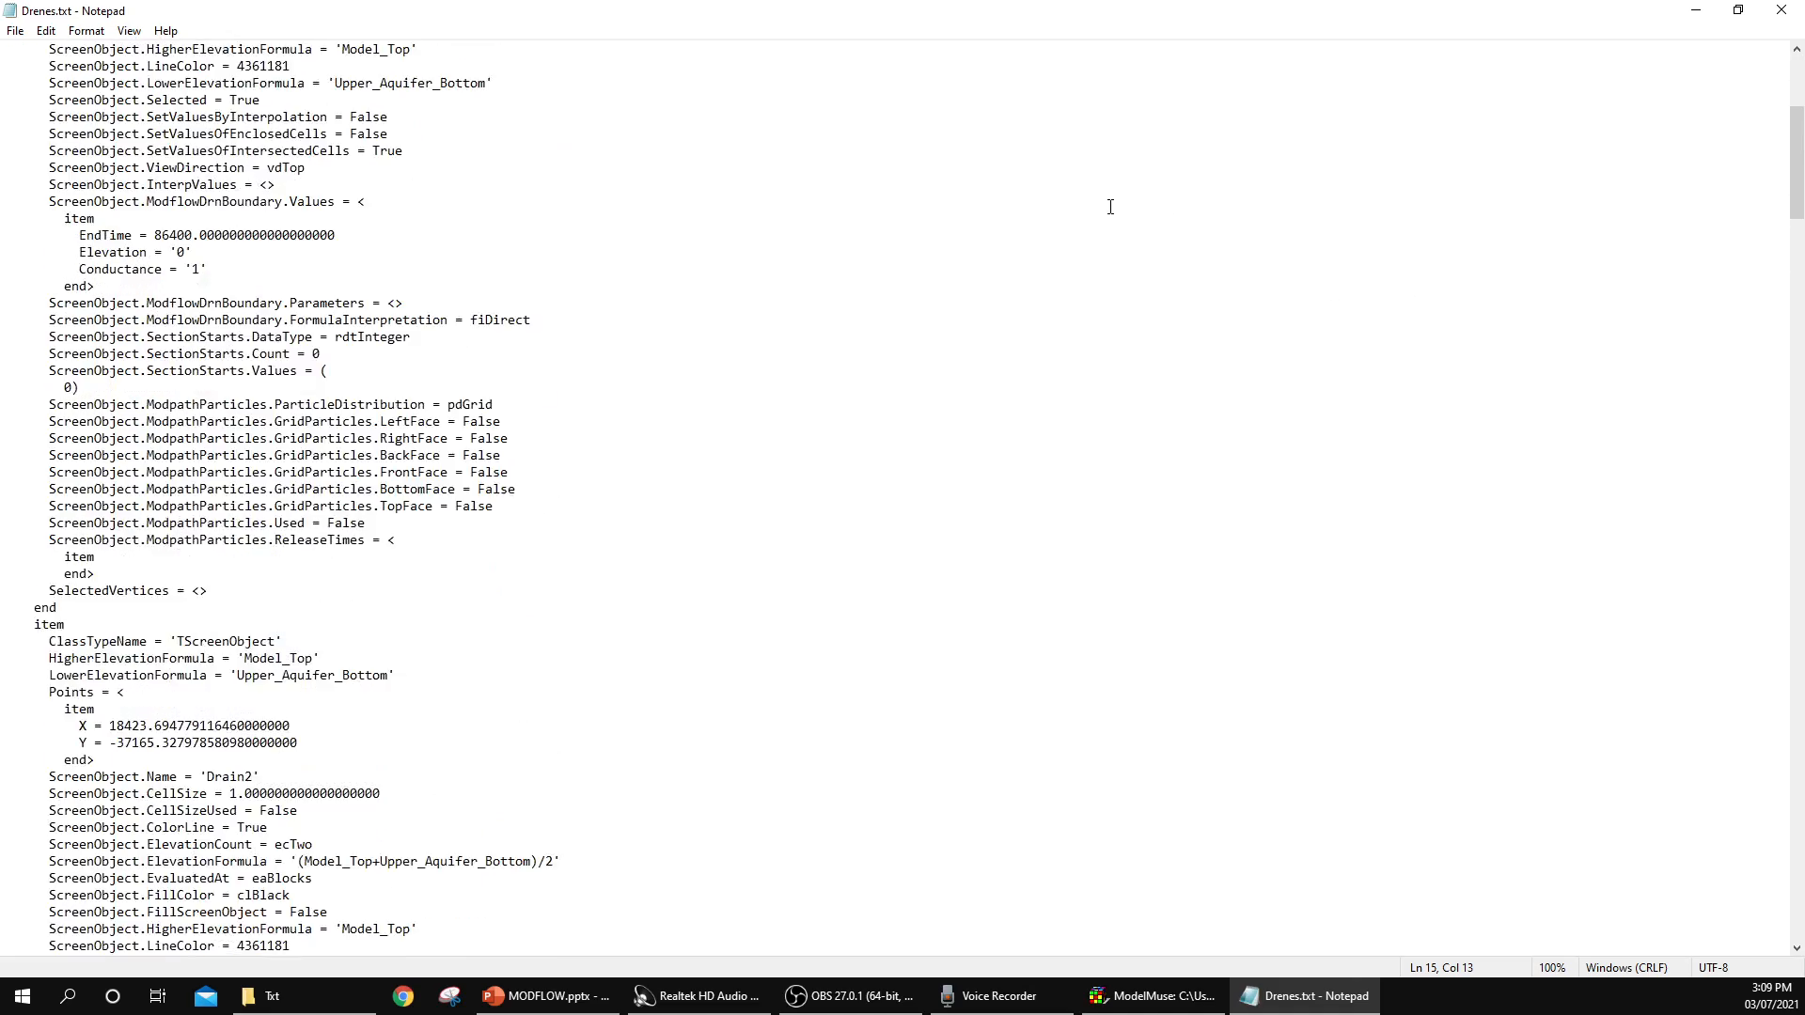
scroll(1118, 181, "down", 20)
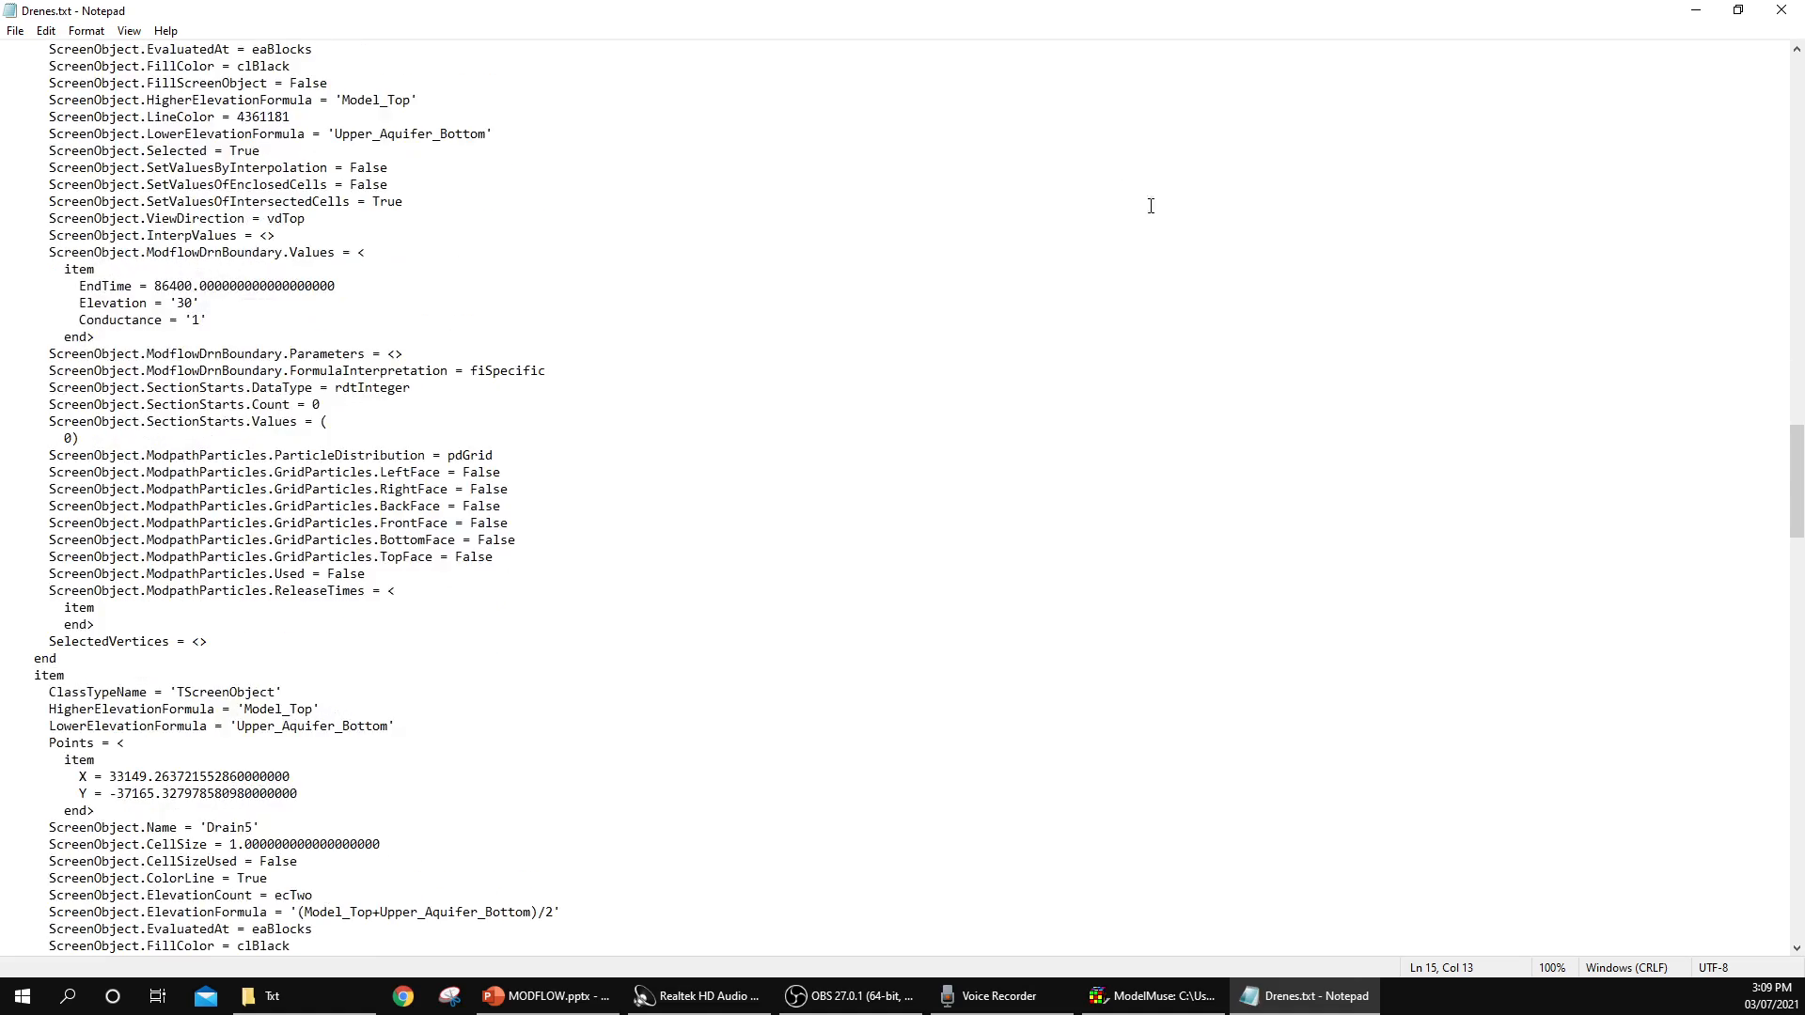
scroll(1060, 291, "down", 20)
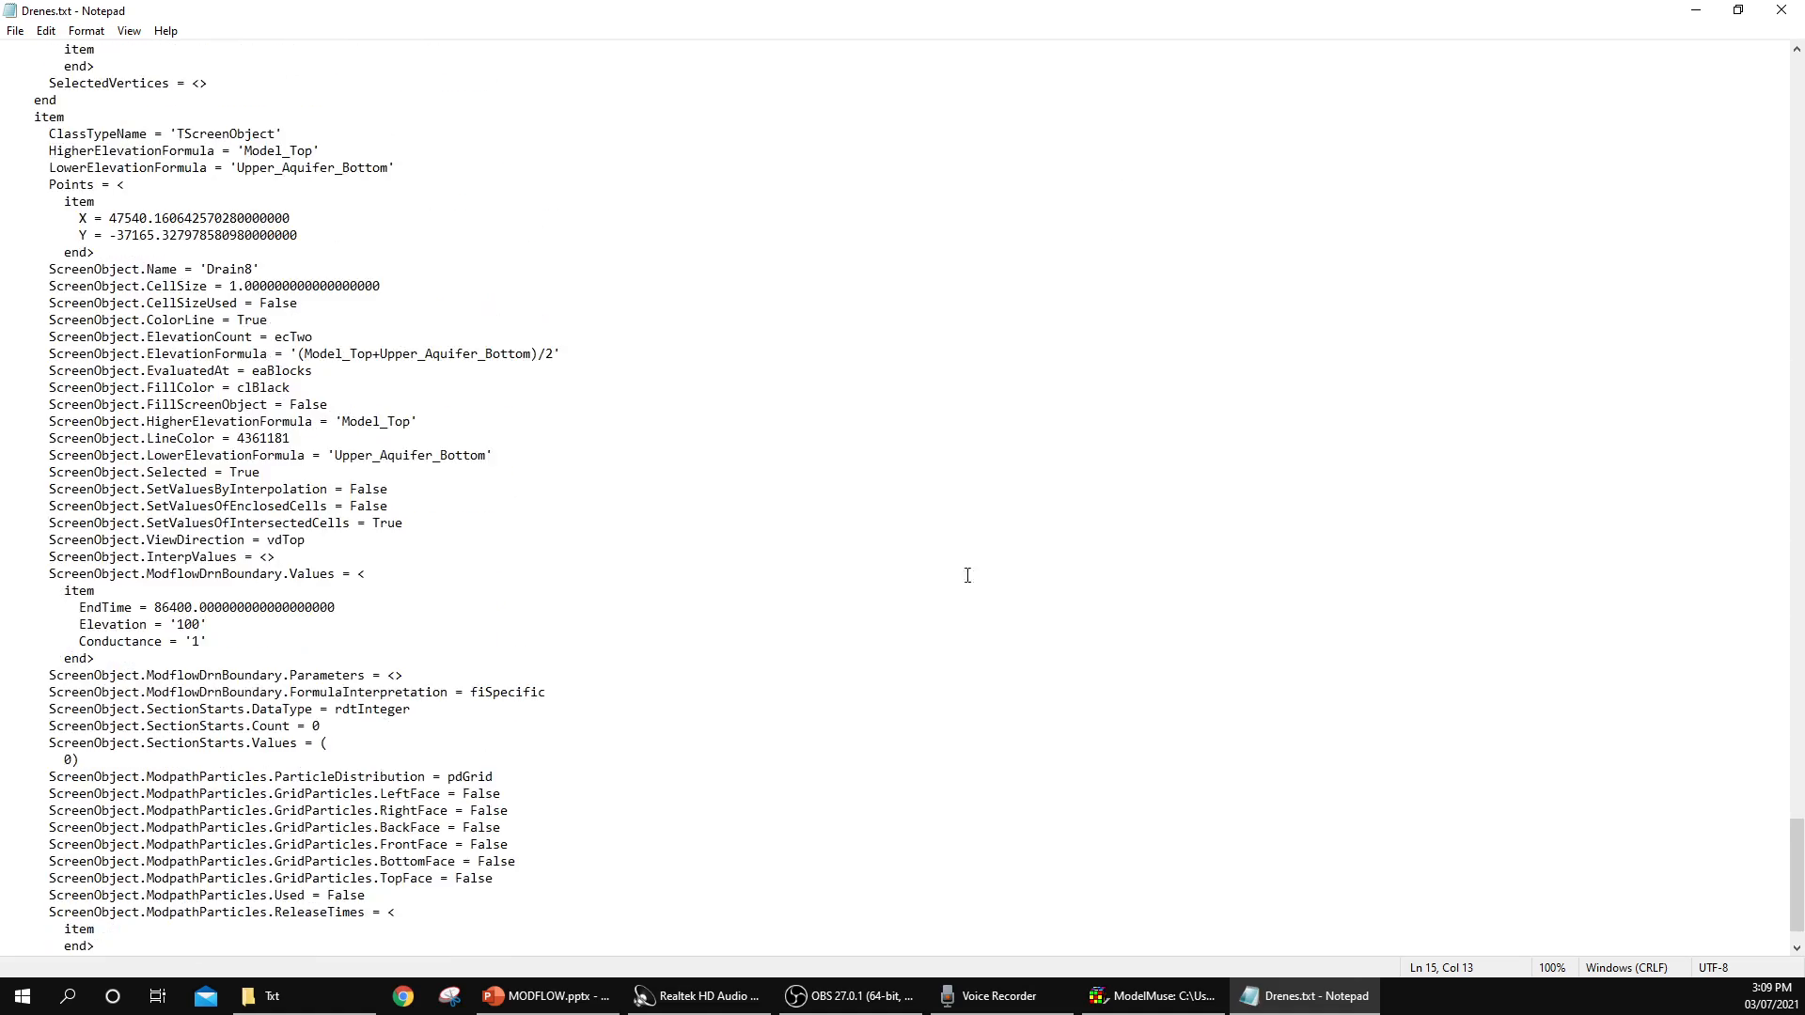
scroll(668, 580, "up", 2)
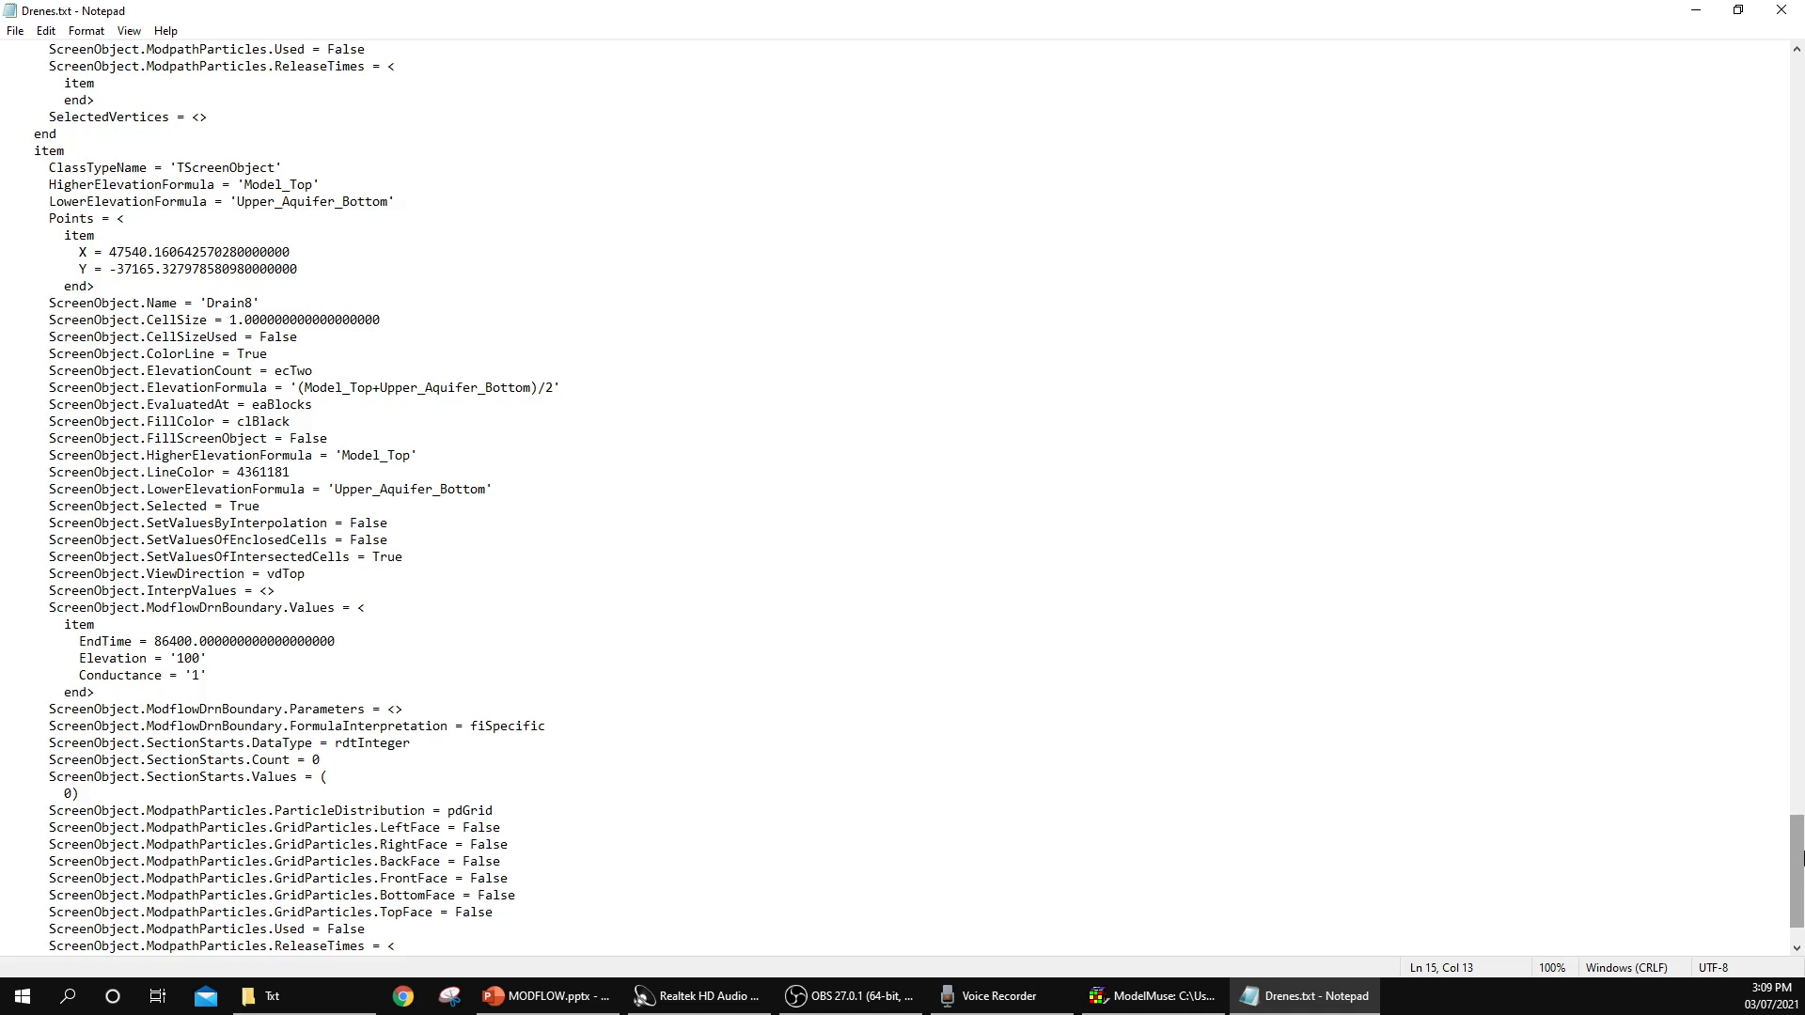
mouse_move(1797, 861)
left_mouse_down()
mouse_move(1797, 682)
mouse_move(1803, 878)
left_mouse_up()
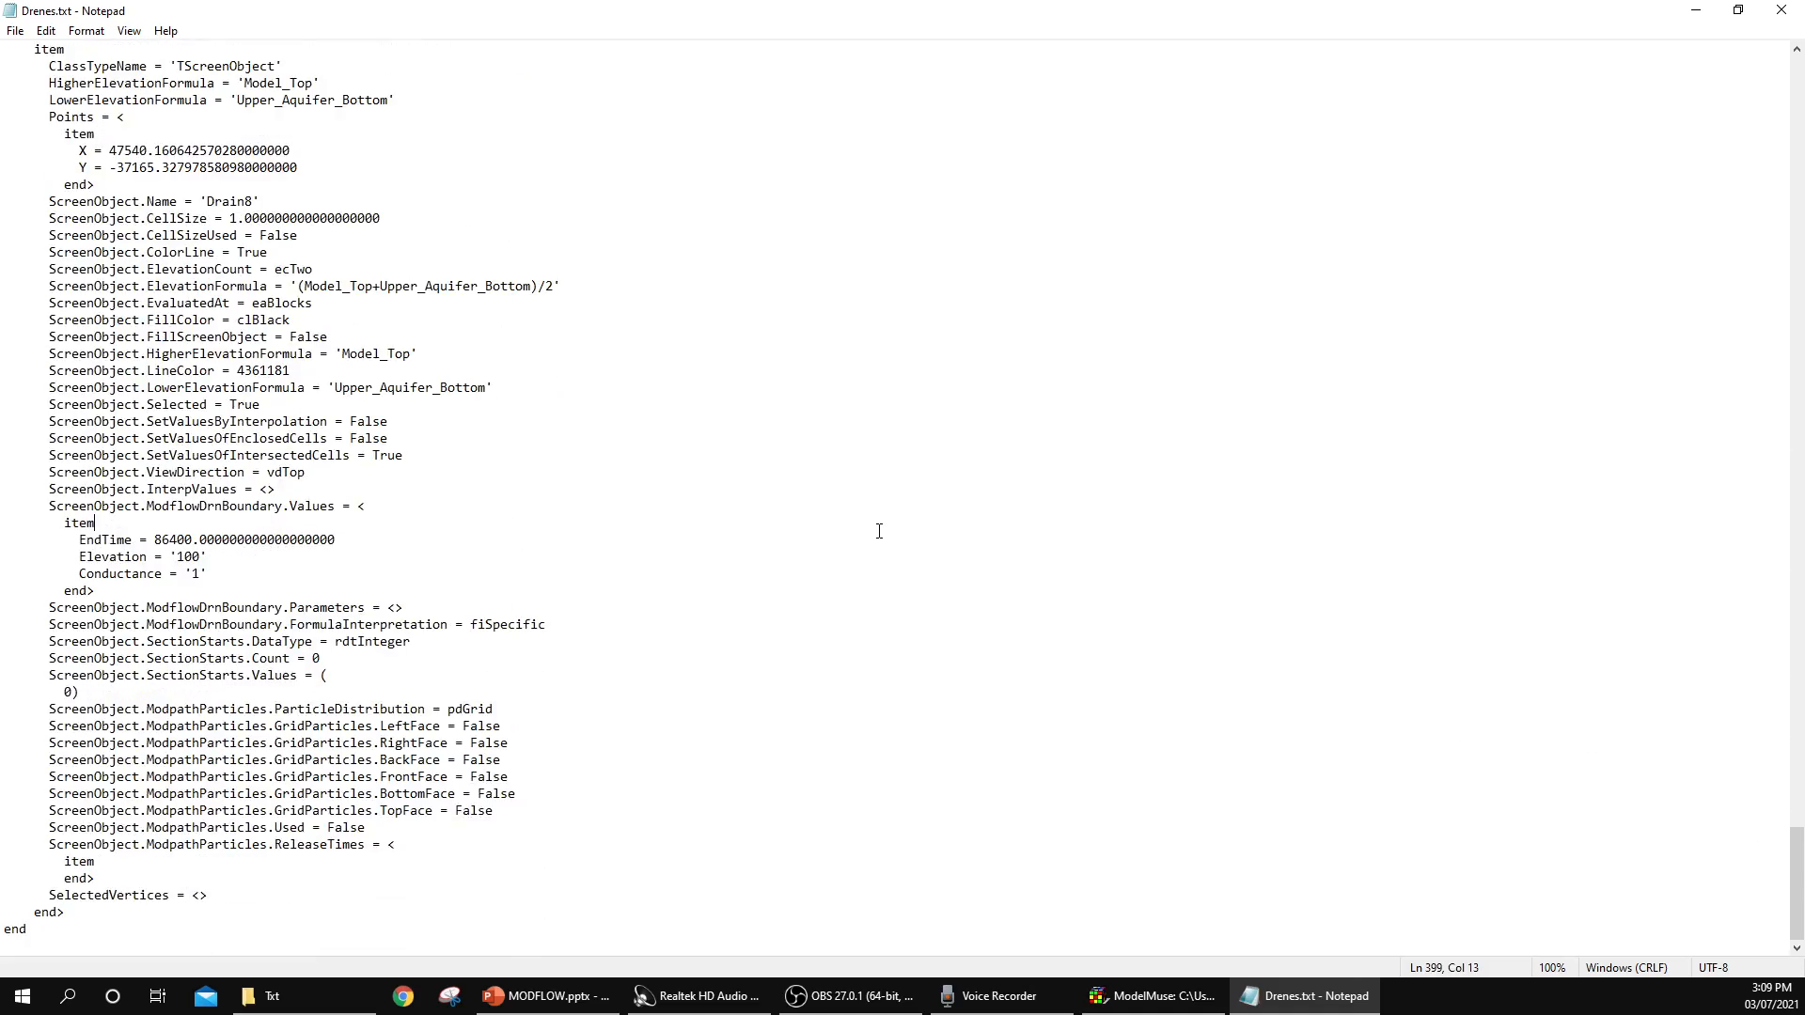
Step: Copy the entire contents of Drenes.txt, switch to ModelMuse and paste the drain objects into the model
key("ctrl+a")
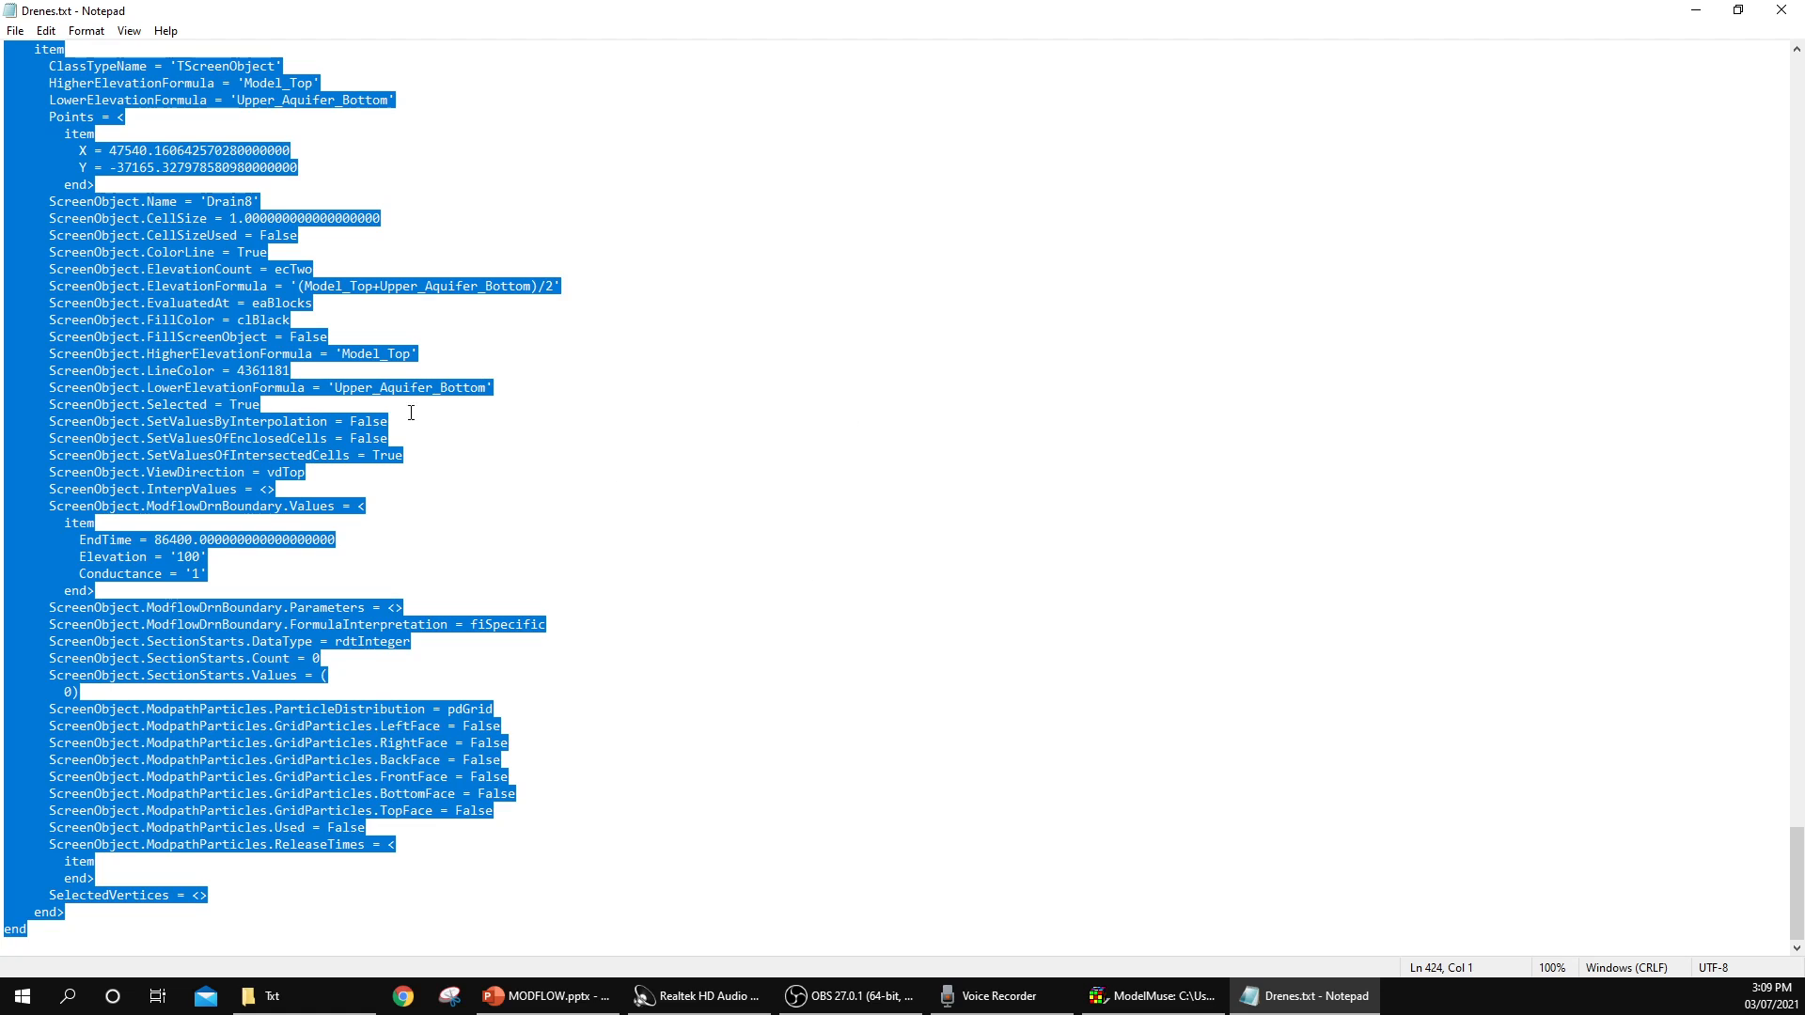
right_click(200, 331)
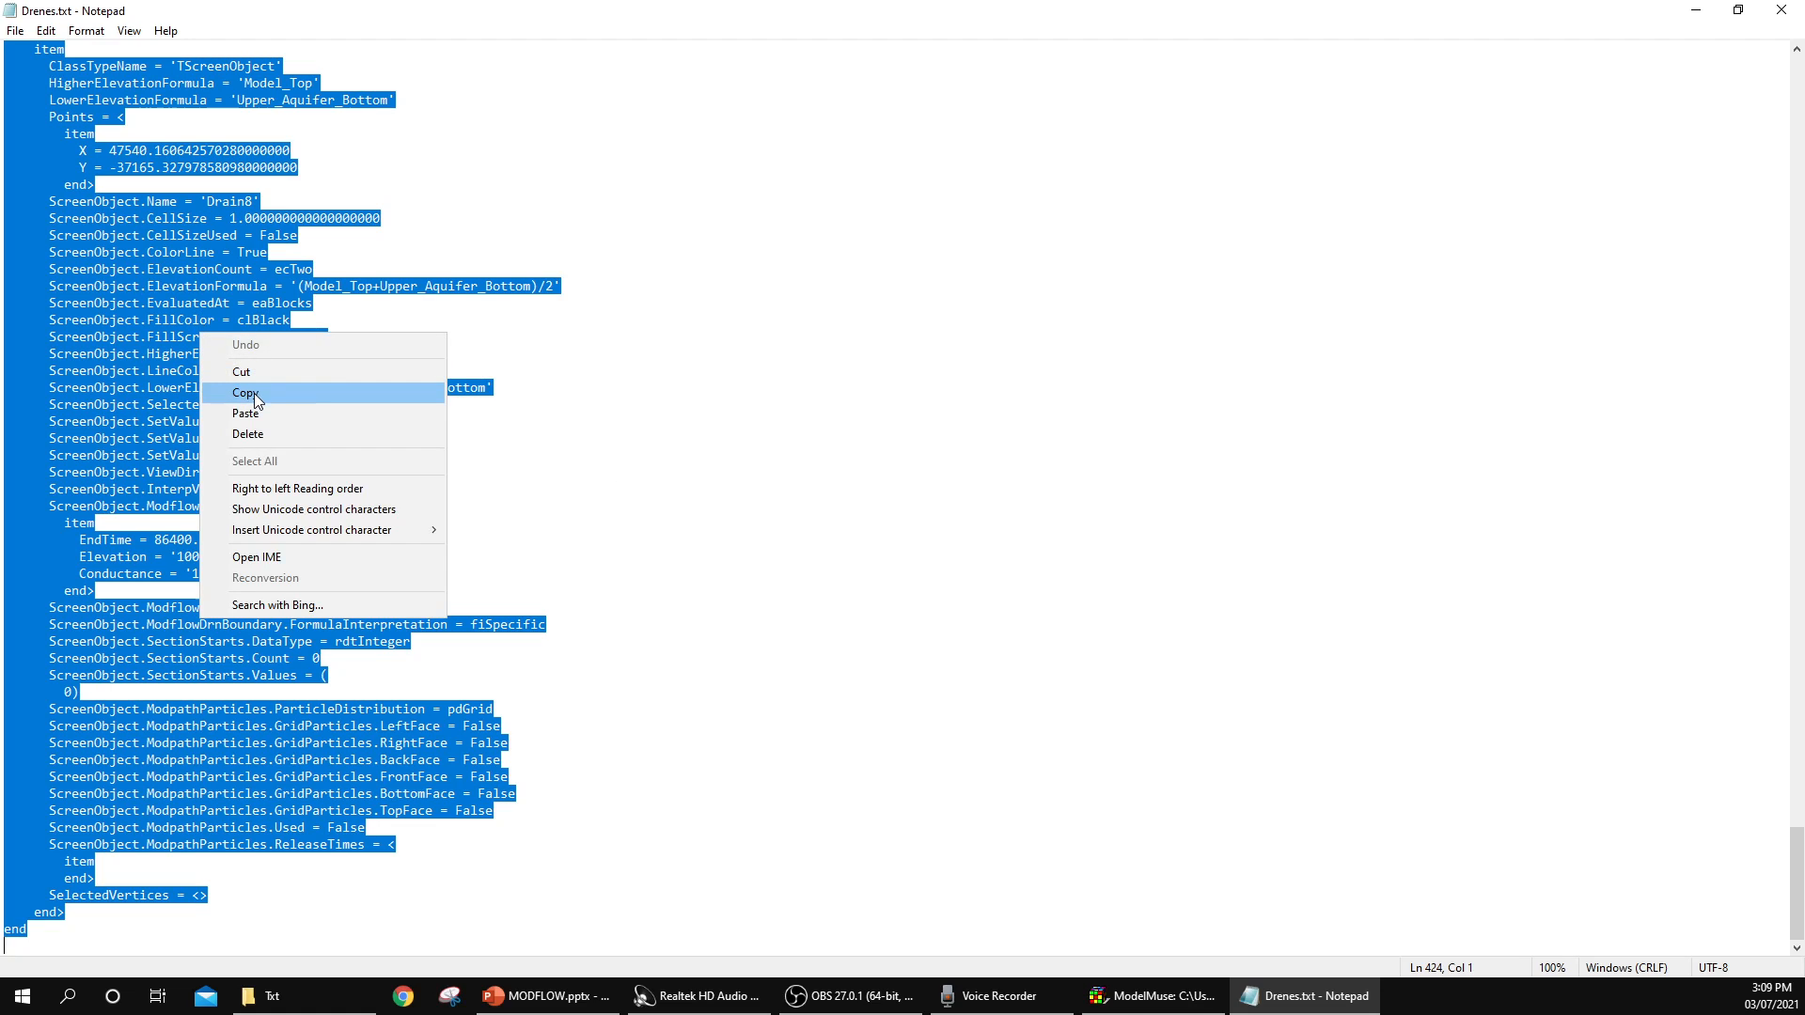
left_click(256, 397)
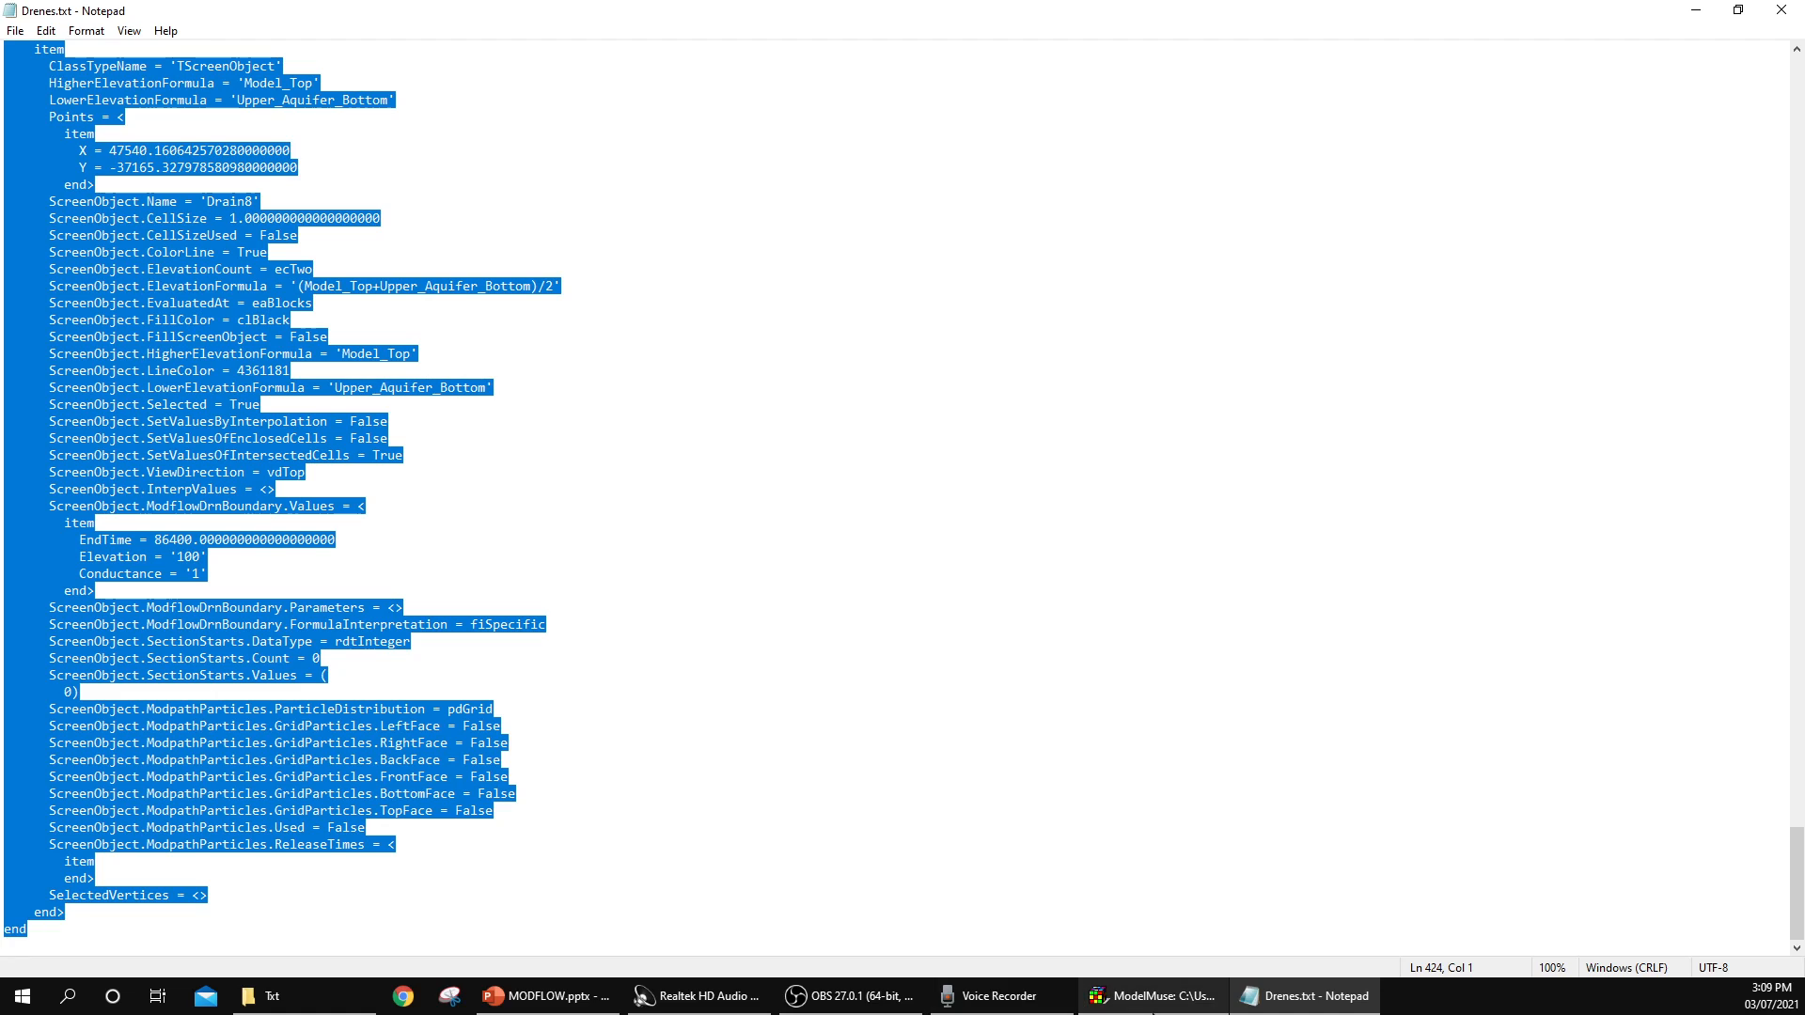
left_click(1152, 996)
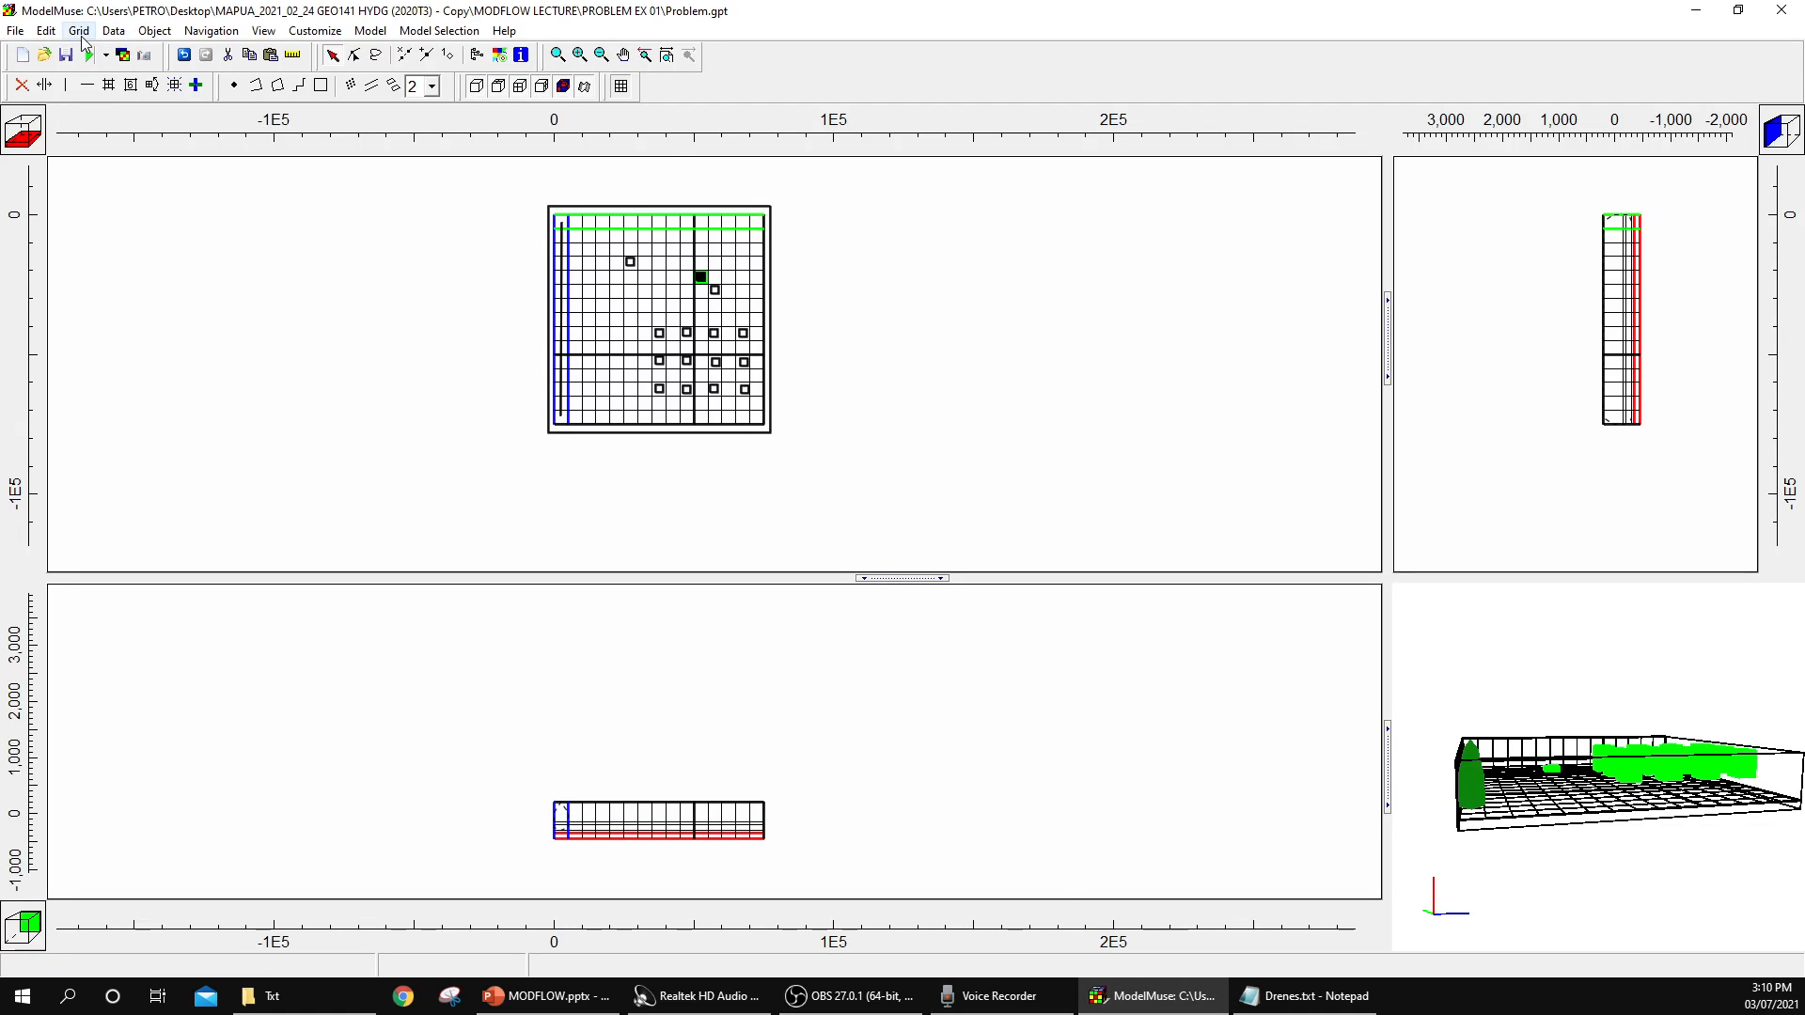
left_click(45, 31)
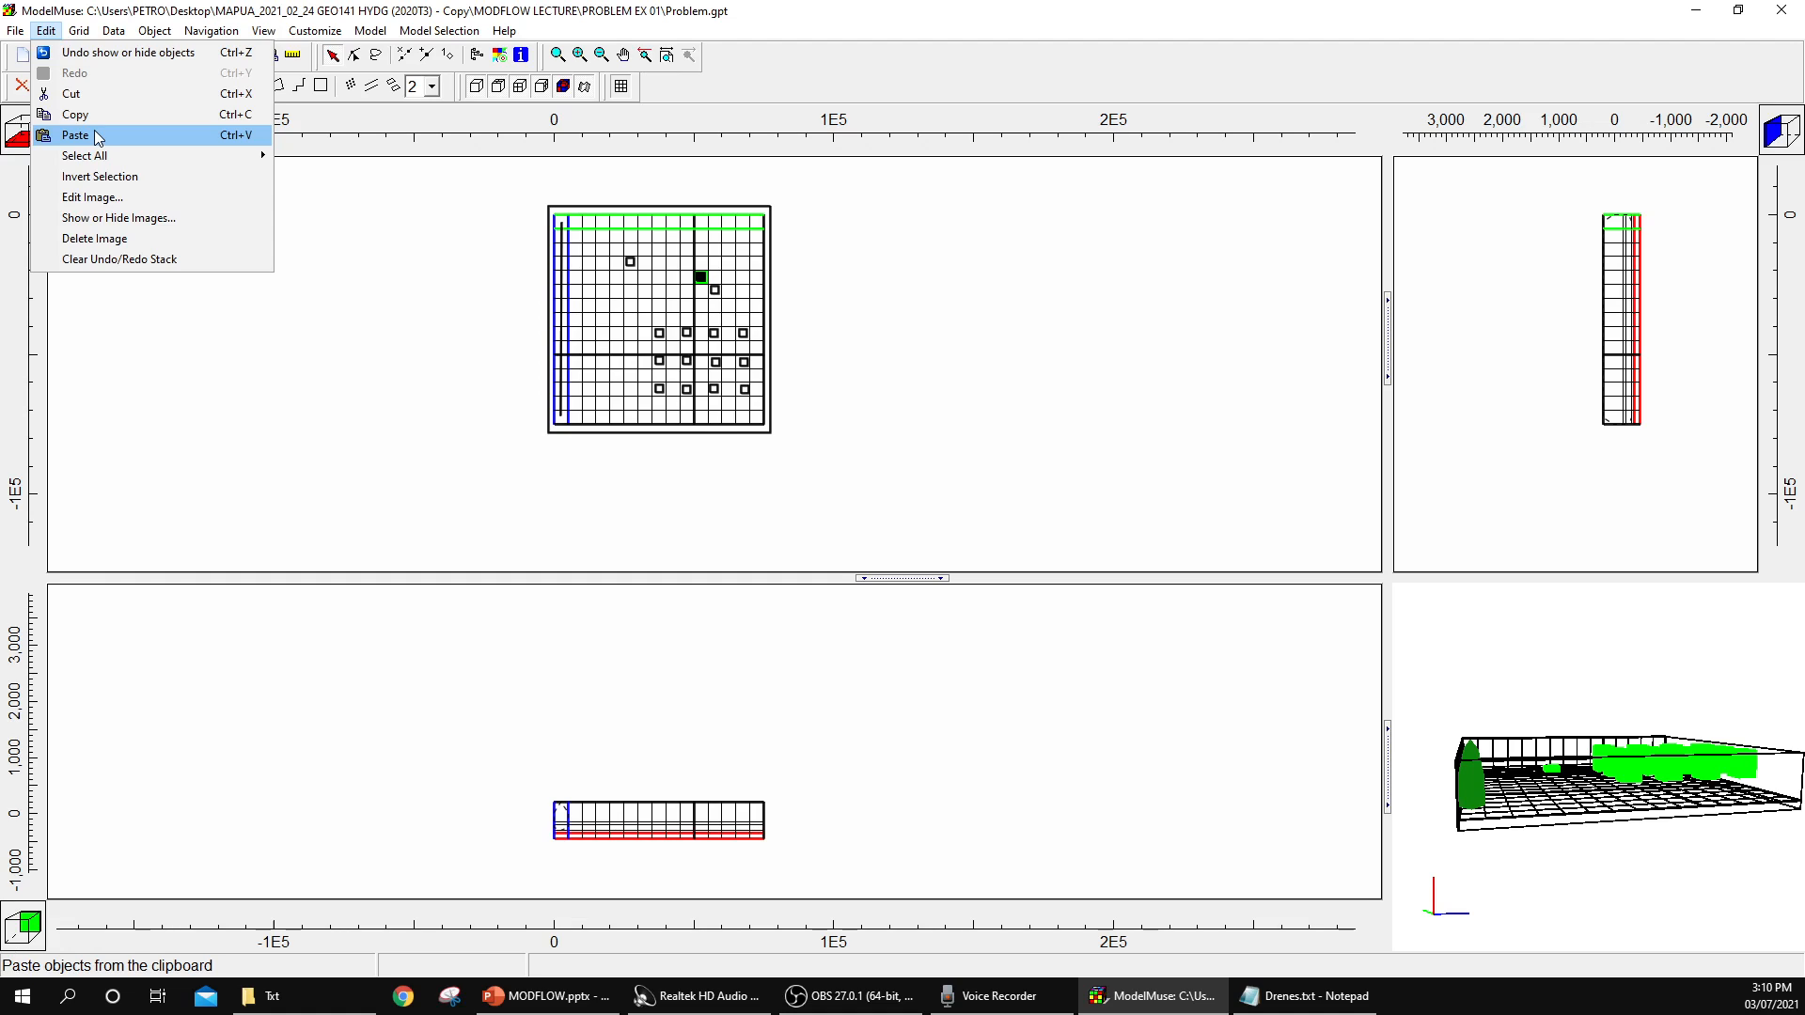
left_click(100, 137)
Step: Enlarge the plan view by shrinking the front, side and 3D views
scroll(554, 262, "up", 2)
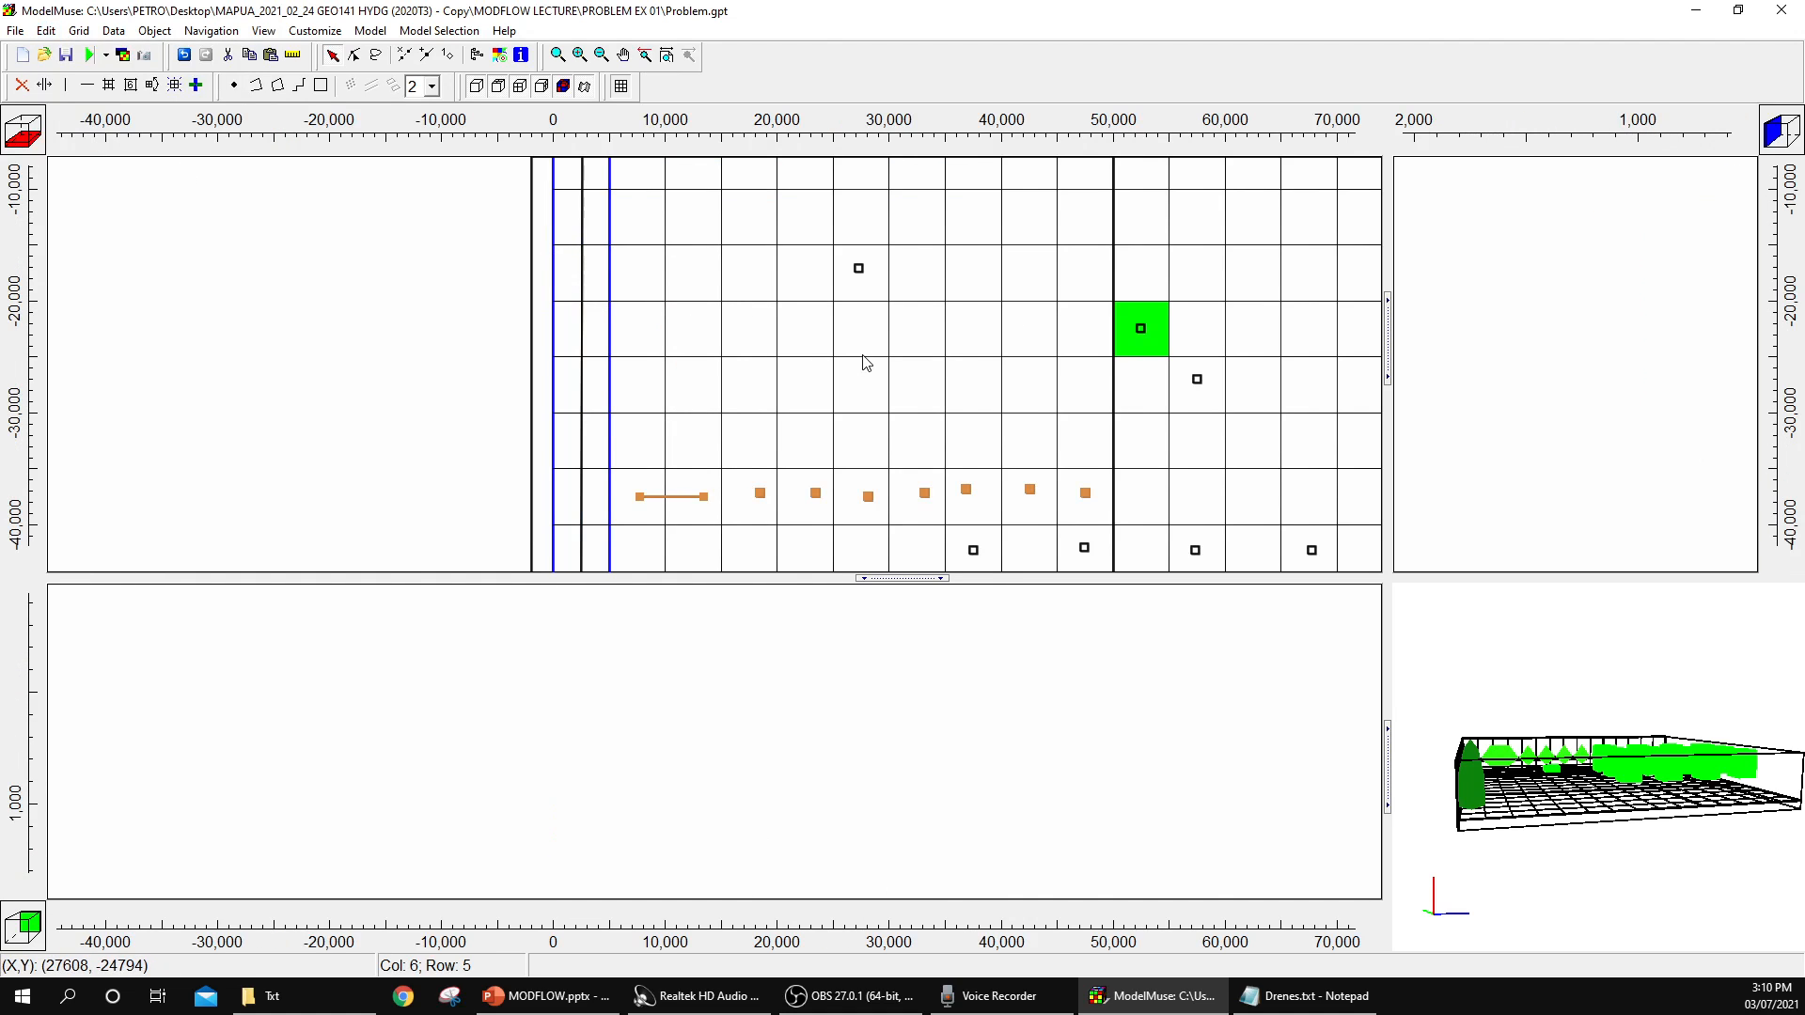
scroll(865, 363, "down", 1)
left_click_drag(1039, 582, 950, 755)
left_click_drag(1387, 525, 1558, 525)
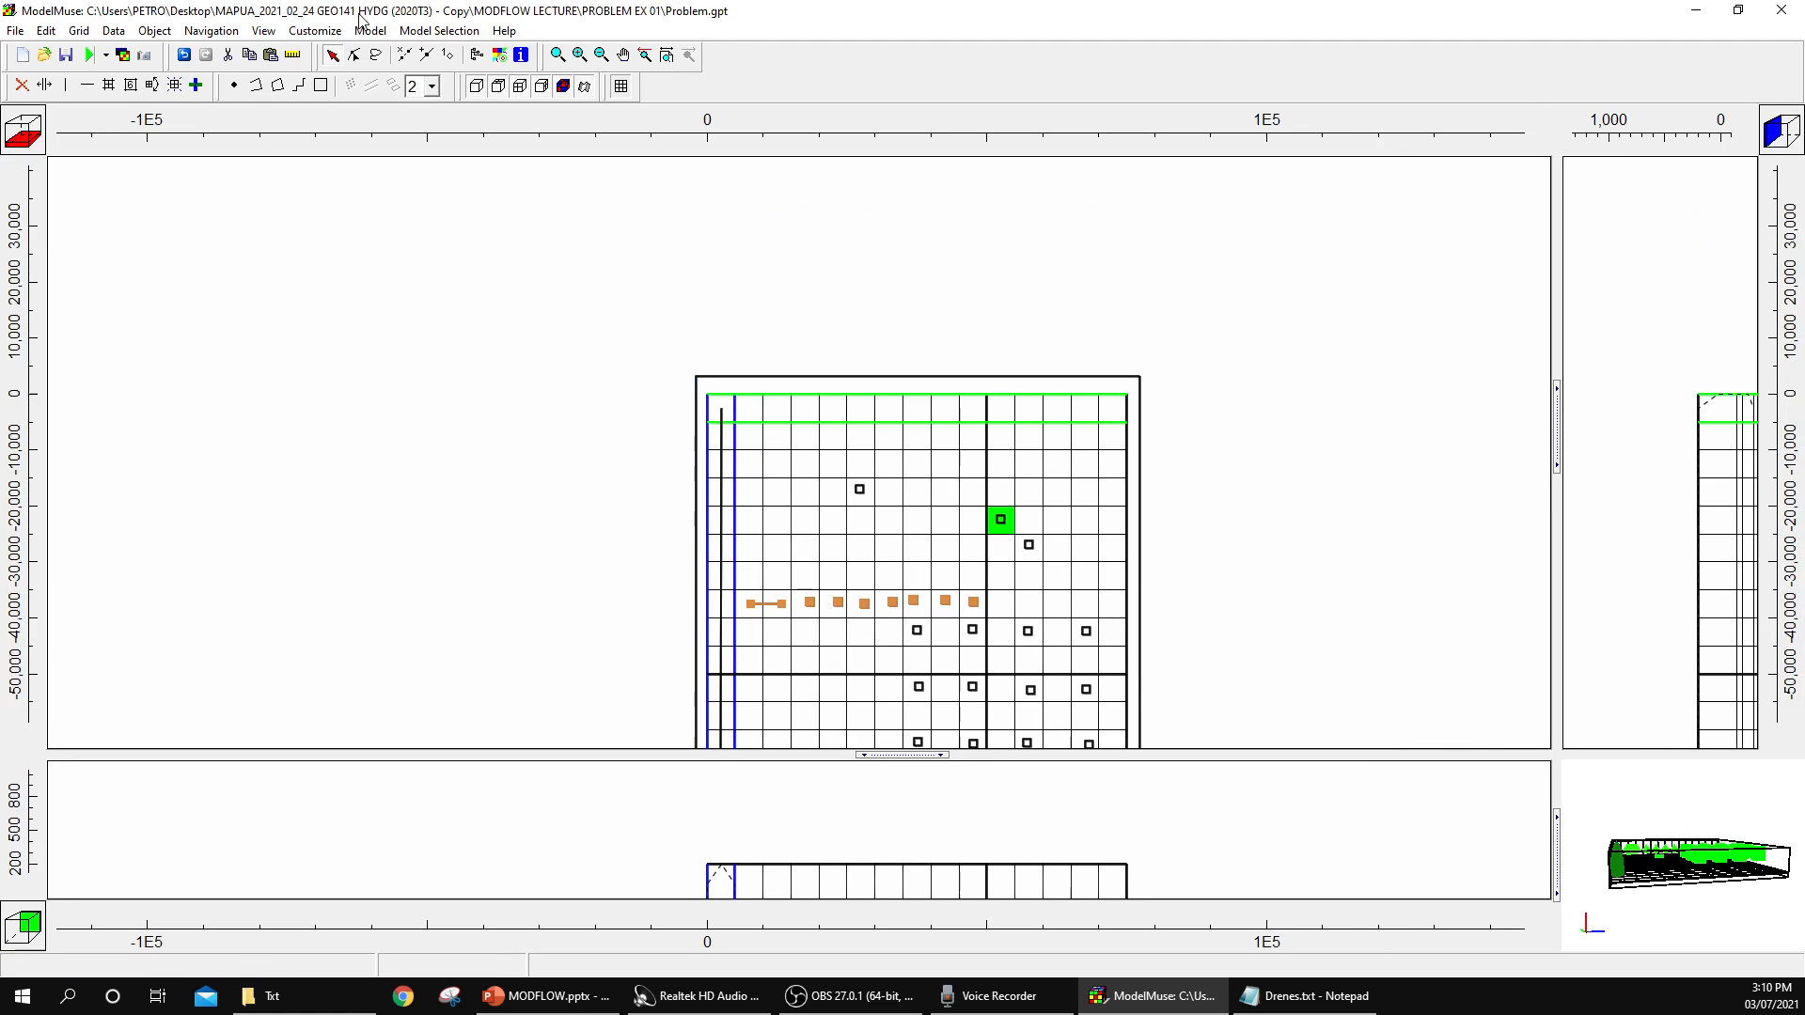
Step: Examine the row of pasted drains in the plan view and how they sit in the grid cells between the western edge and the wells
left_click(624, 56)
left_click_drag(923, 370, 868, 253)
scroll(769, 502, "up", 1)
scroll(769, 502, "up", 1)
left_click_drag(1034, 401, 940, 392)
scroll(940, 392, "down", 1)
scroll(950, 386, "up", 1)
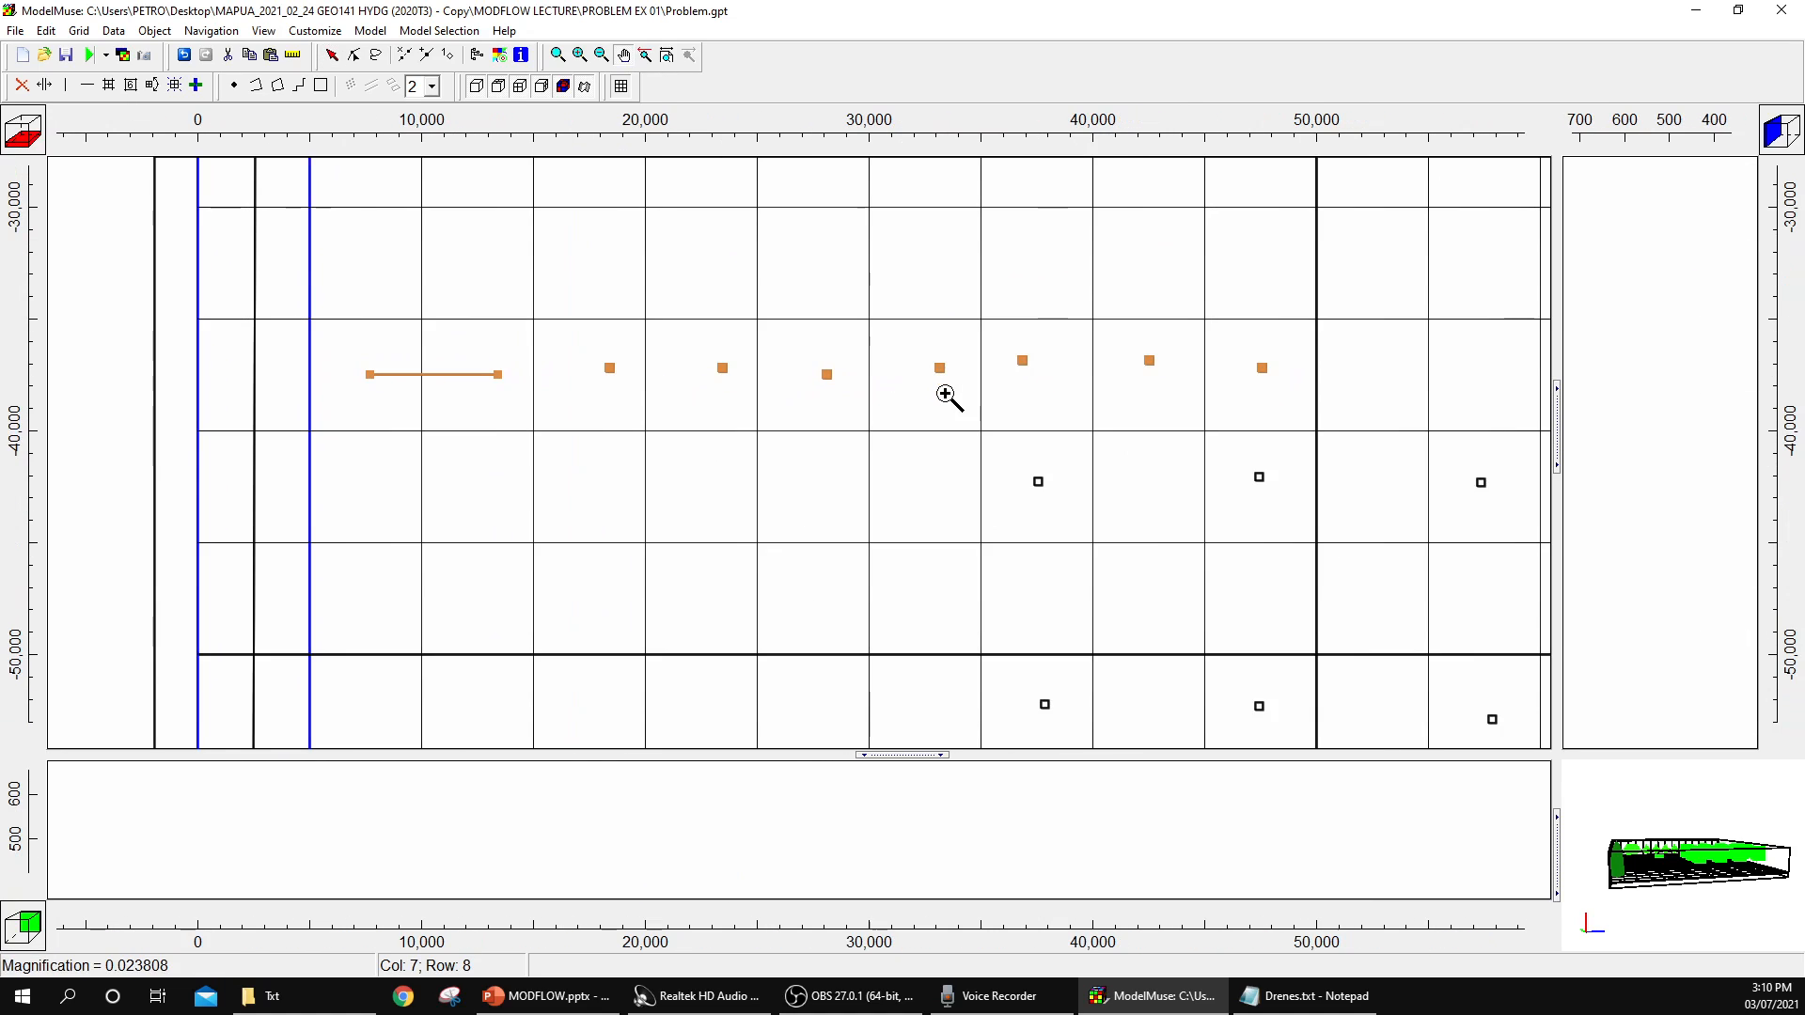
scroll(914, 381, "down", 1)
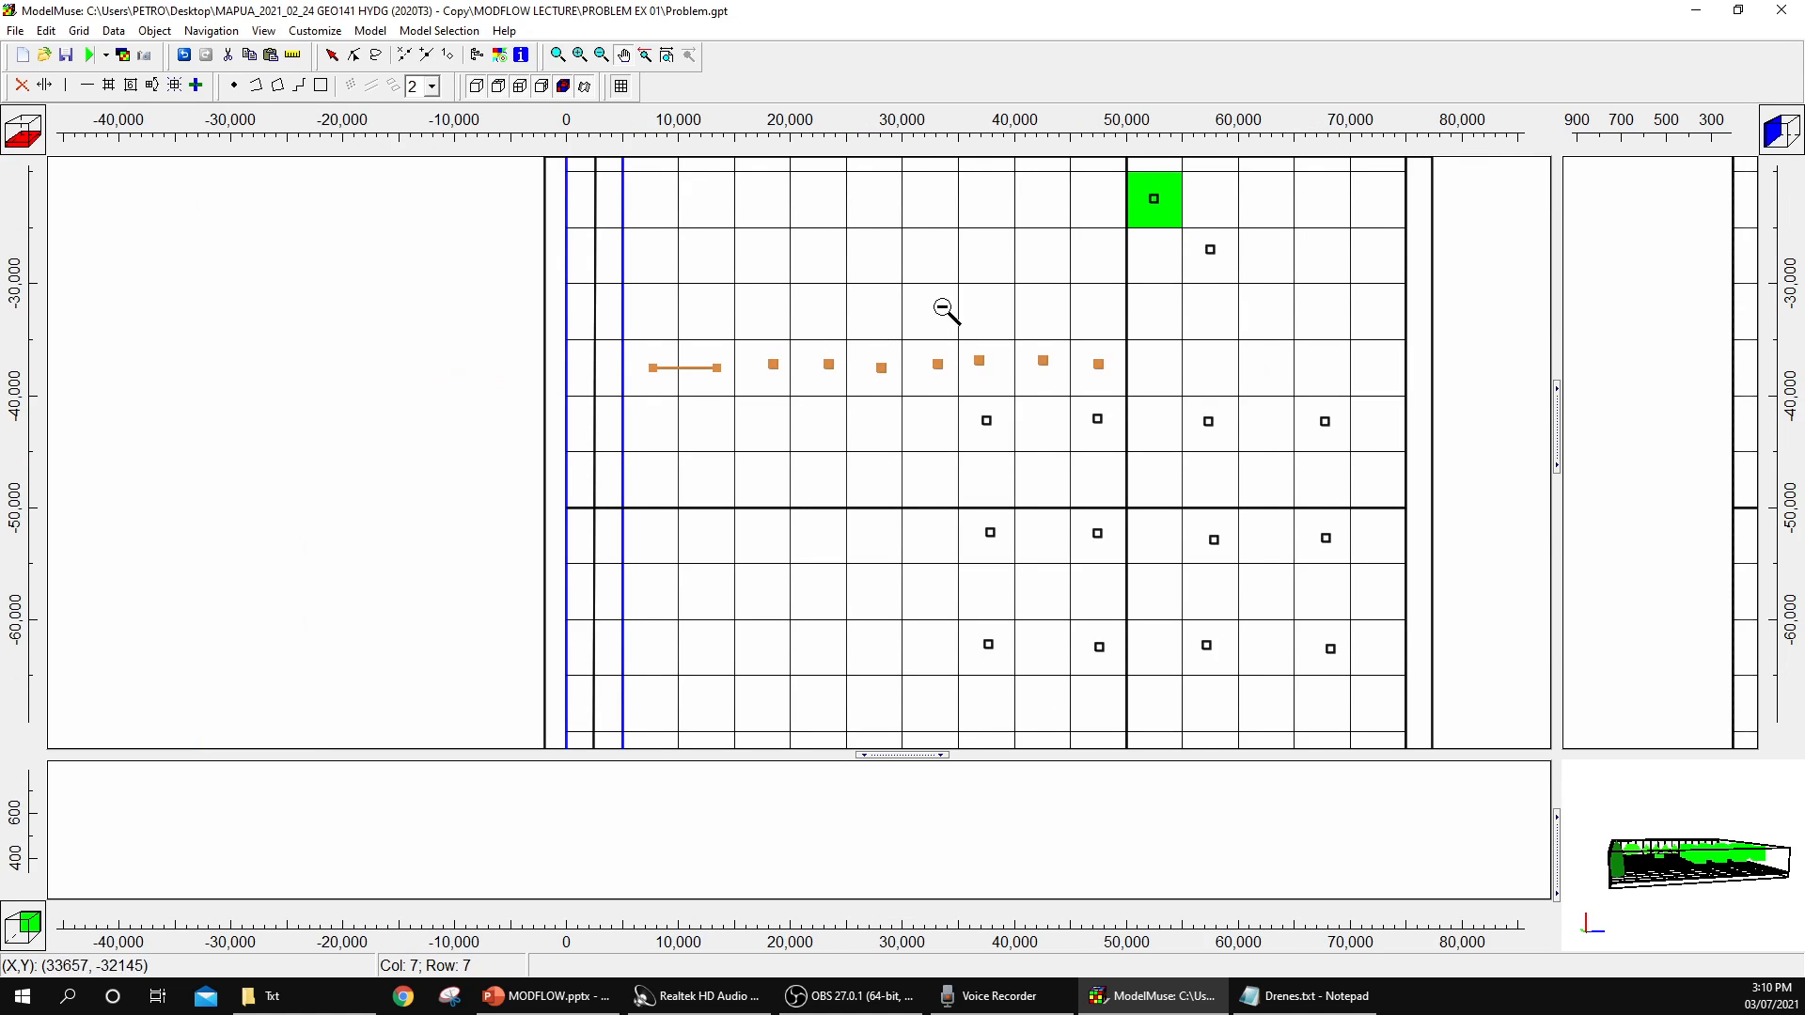
left_click_drag(763, 355, 671, 383)
scroll(965, 395, "up", 1)
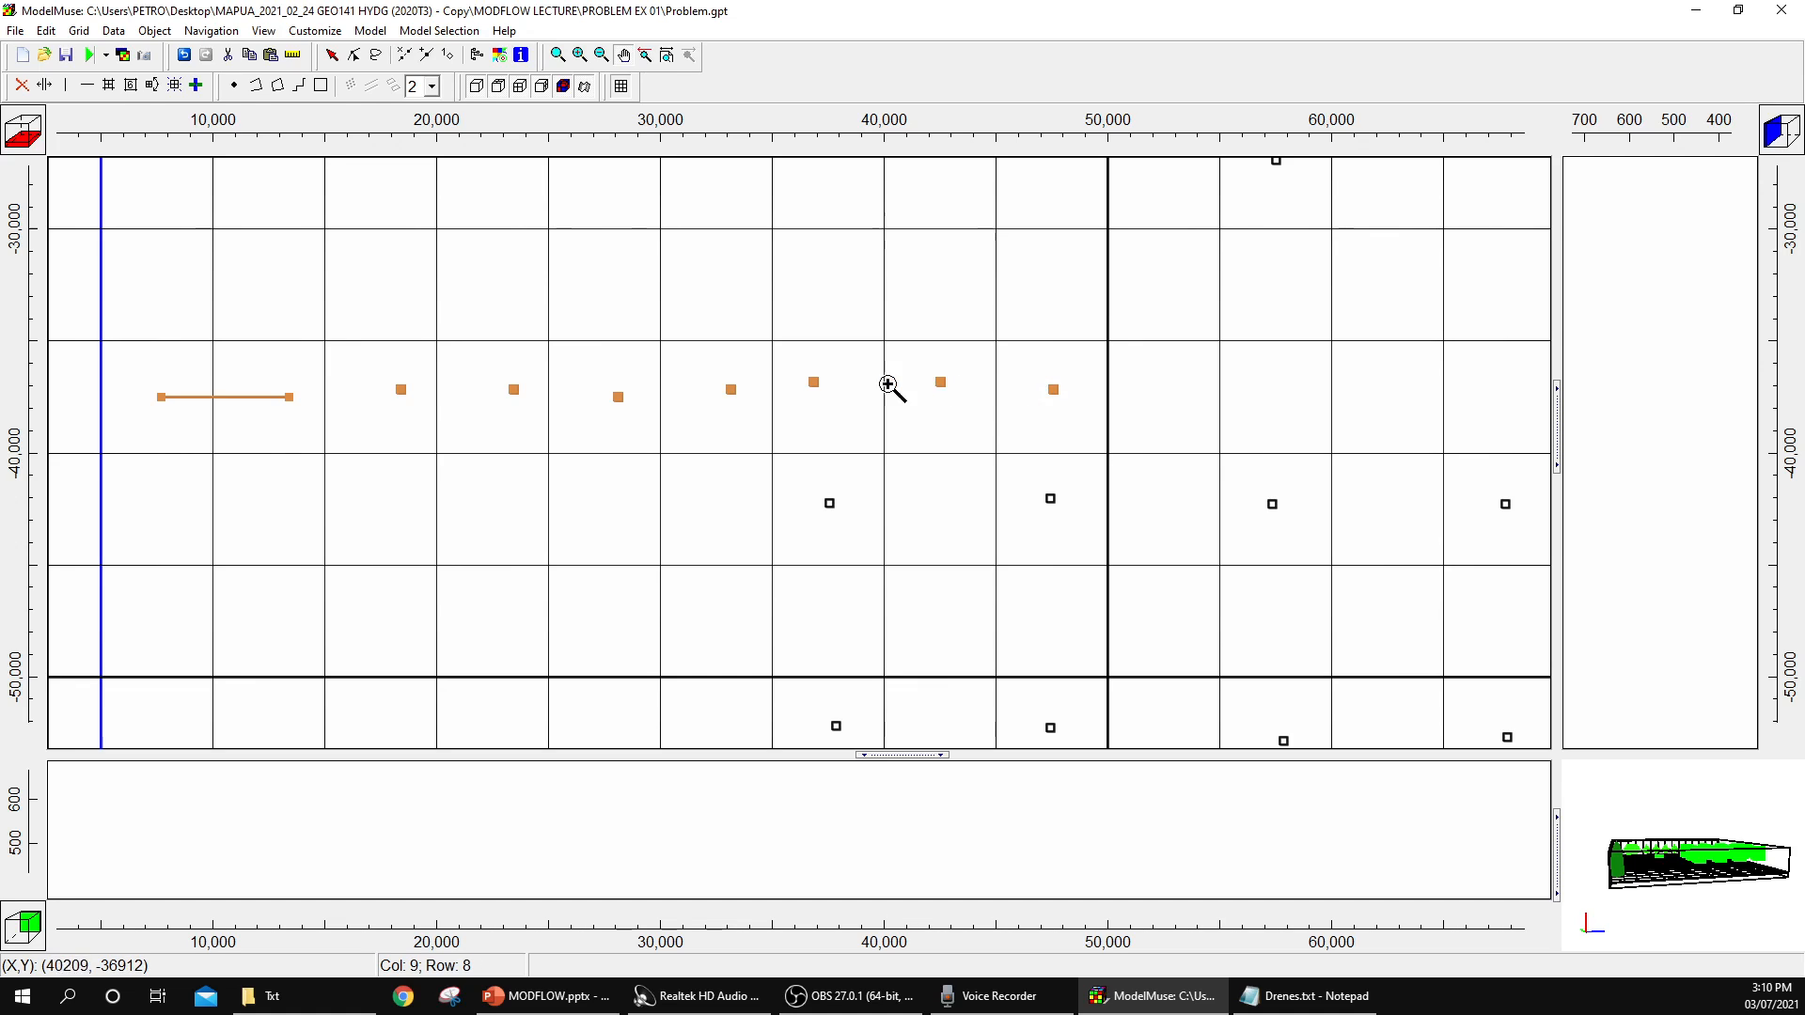
left_click_drag(428, 387, 664, 390)
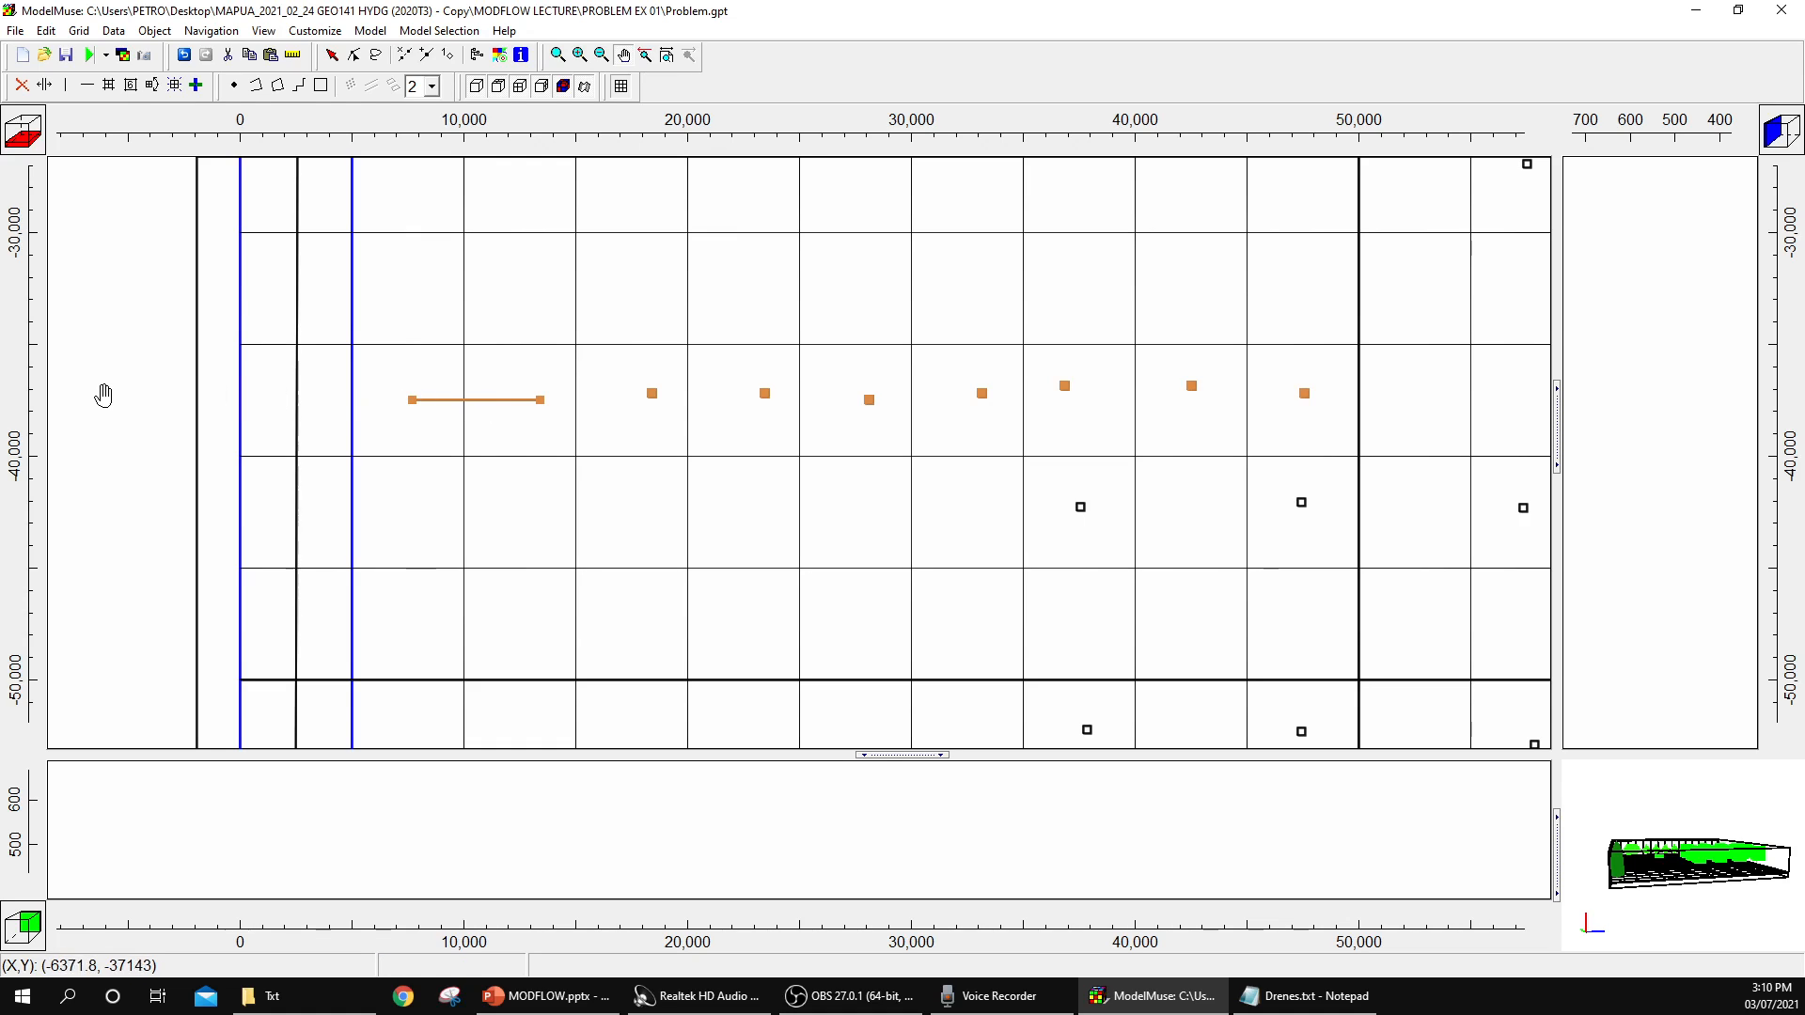
left_click_drag(591, 364, 616, 434)
scroll(569, 455, "down", 1)
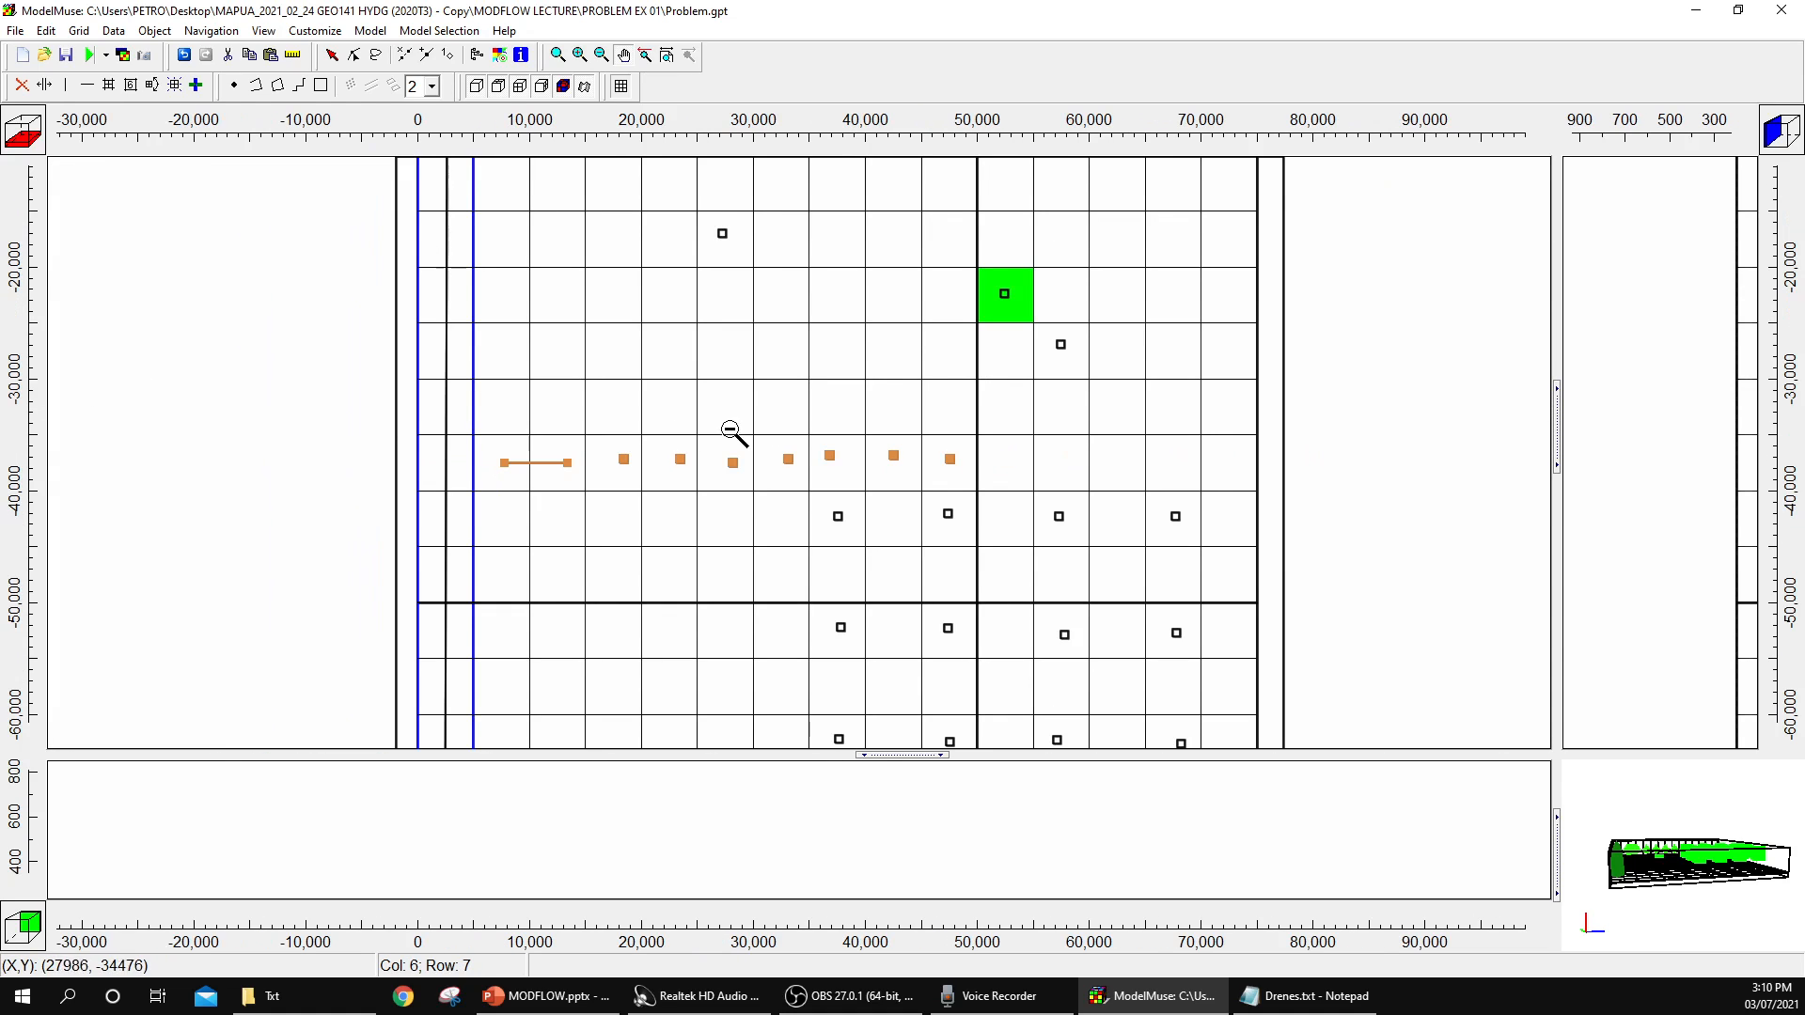
Step: Inspect the line-shaped drain near the western grid edge up close and compare the drain row with the wells across the whole grid
scroll(515, 498, "up", 3)
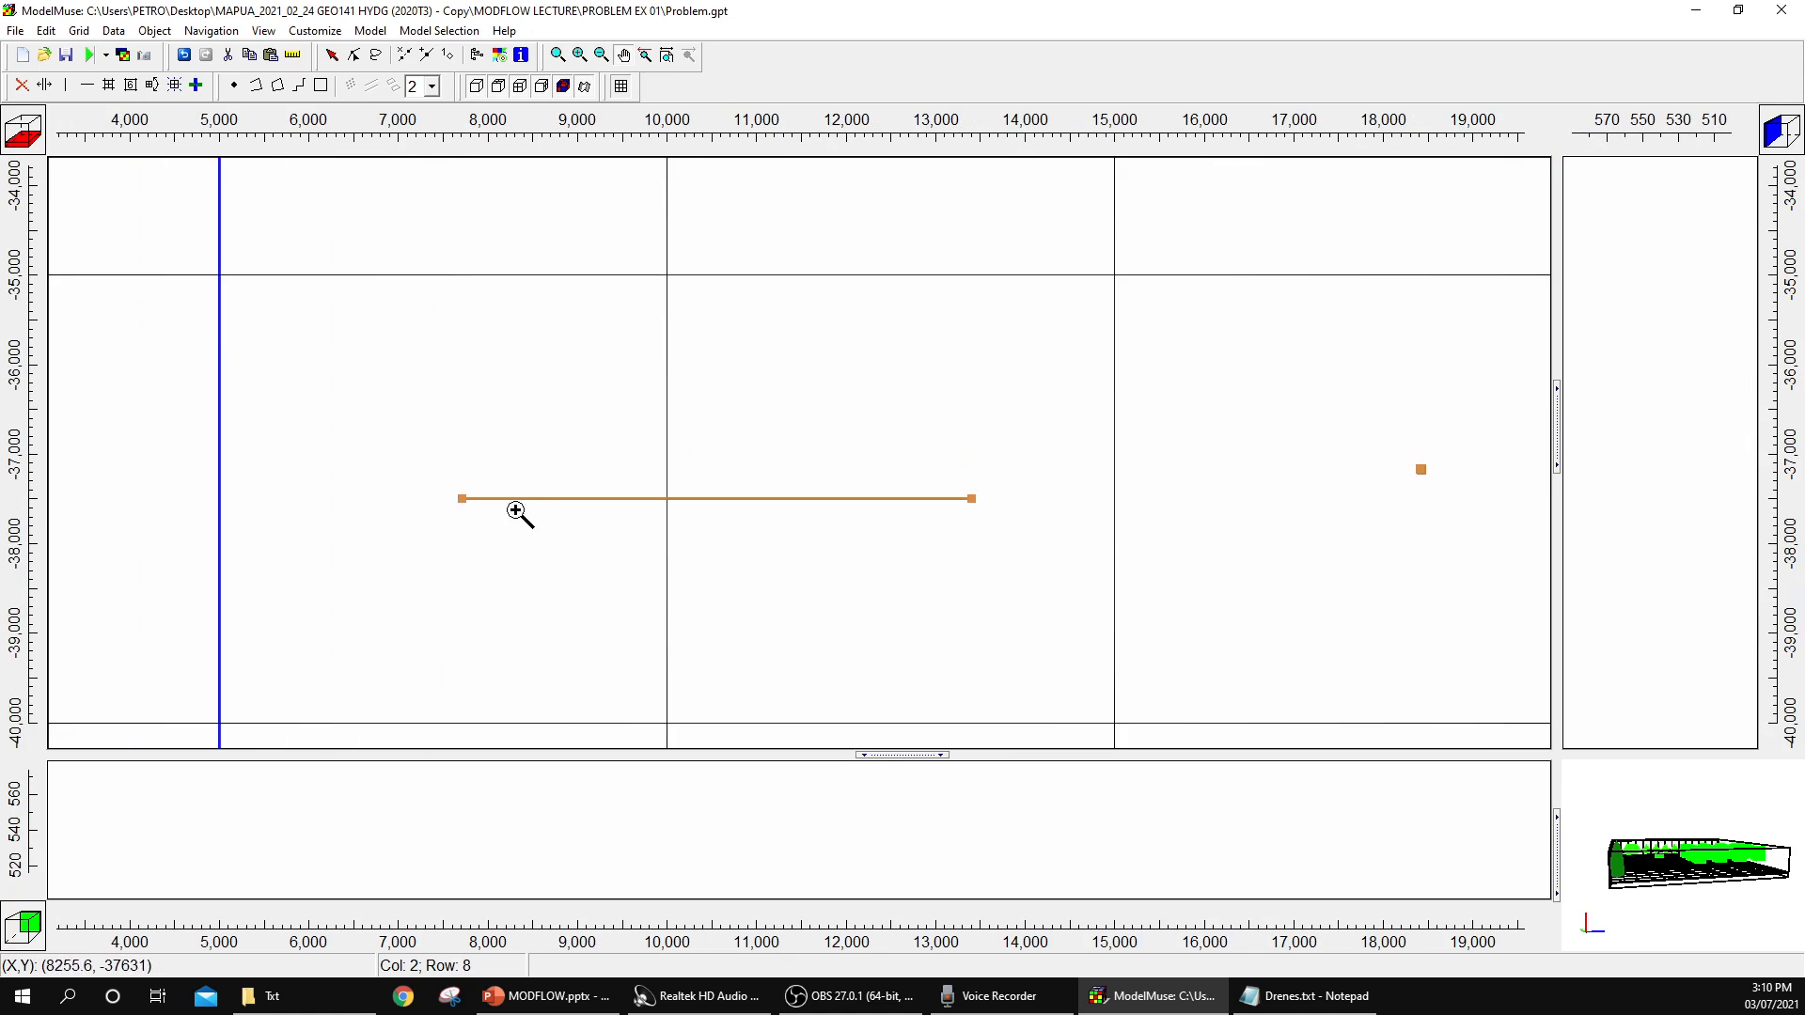
scroll(469, 490, "down", 1)
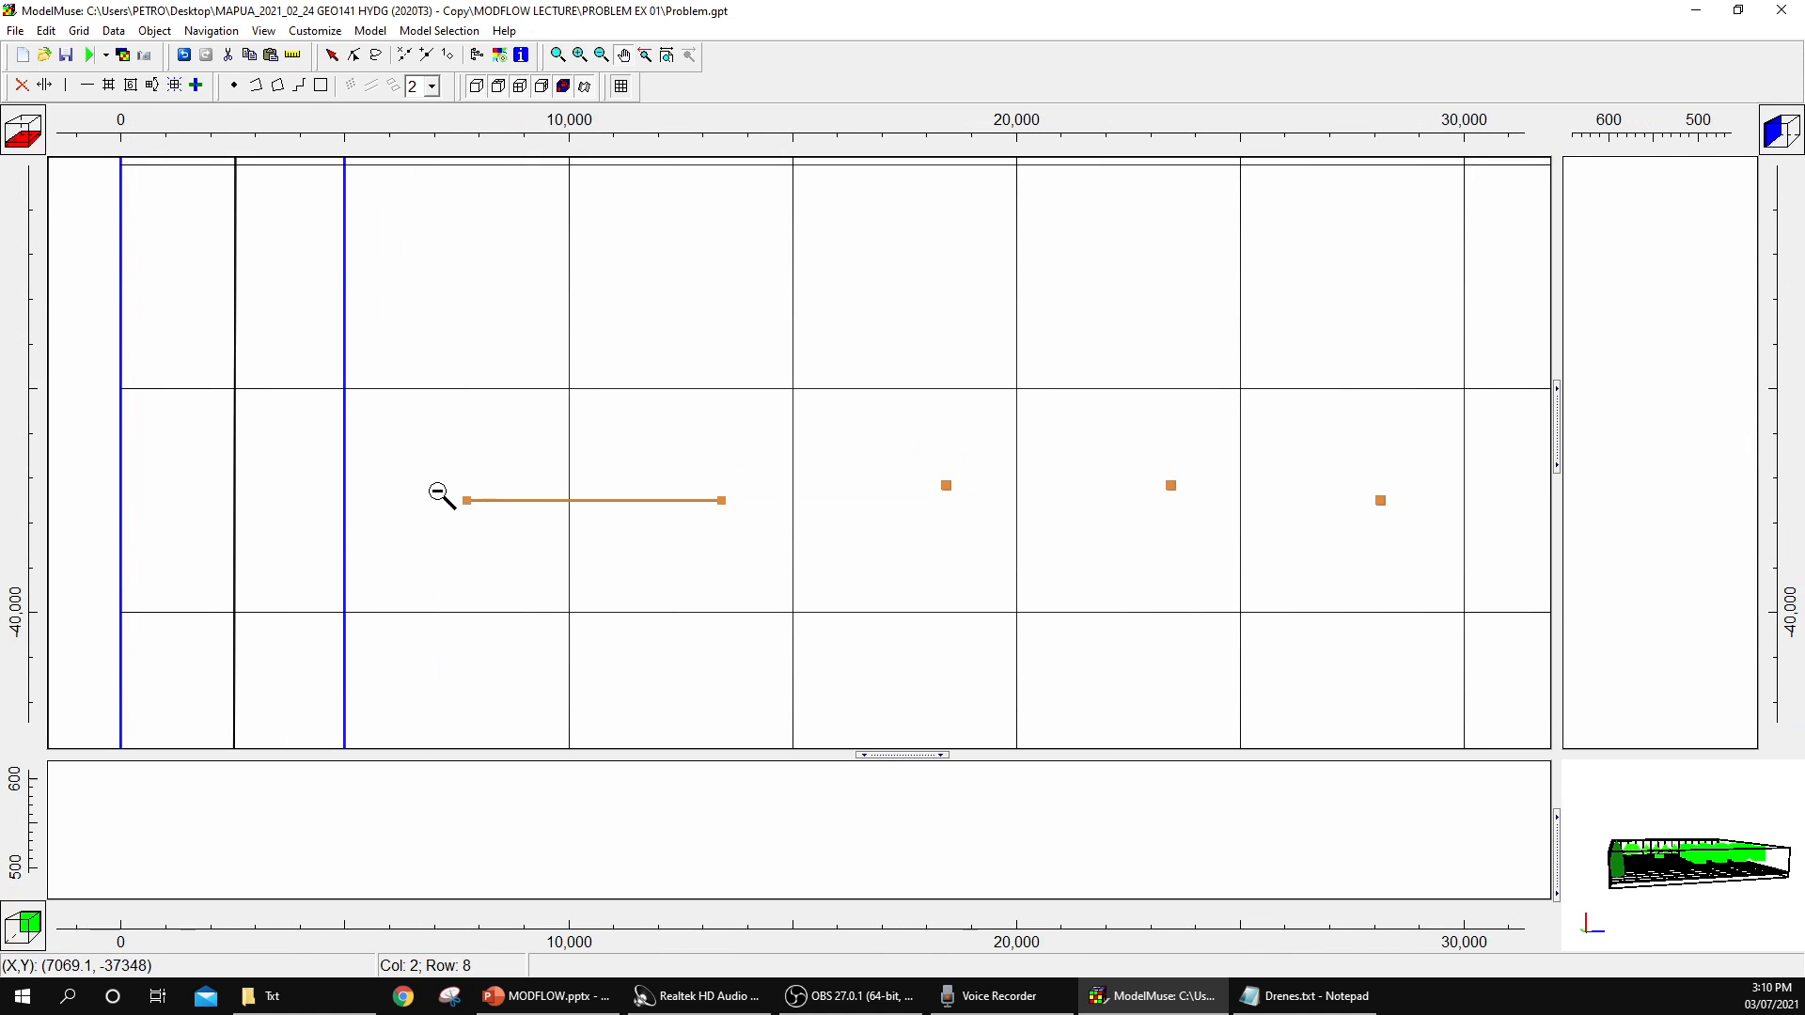
scroll(331, 483, "down", 1)
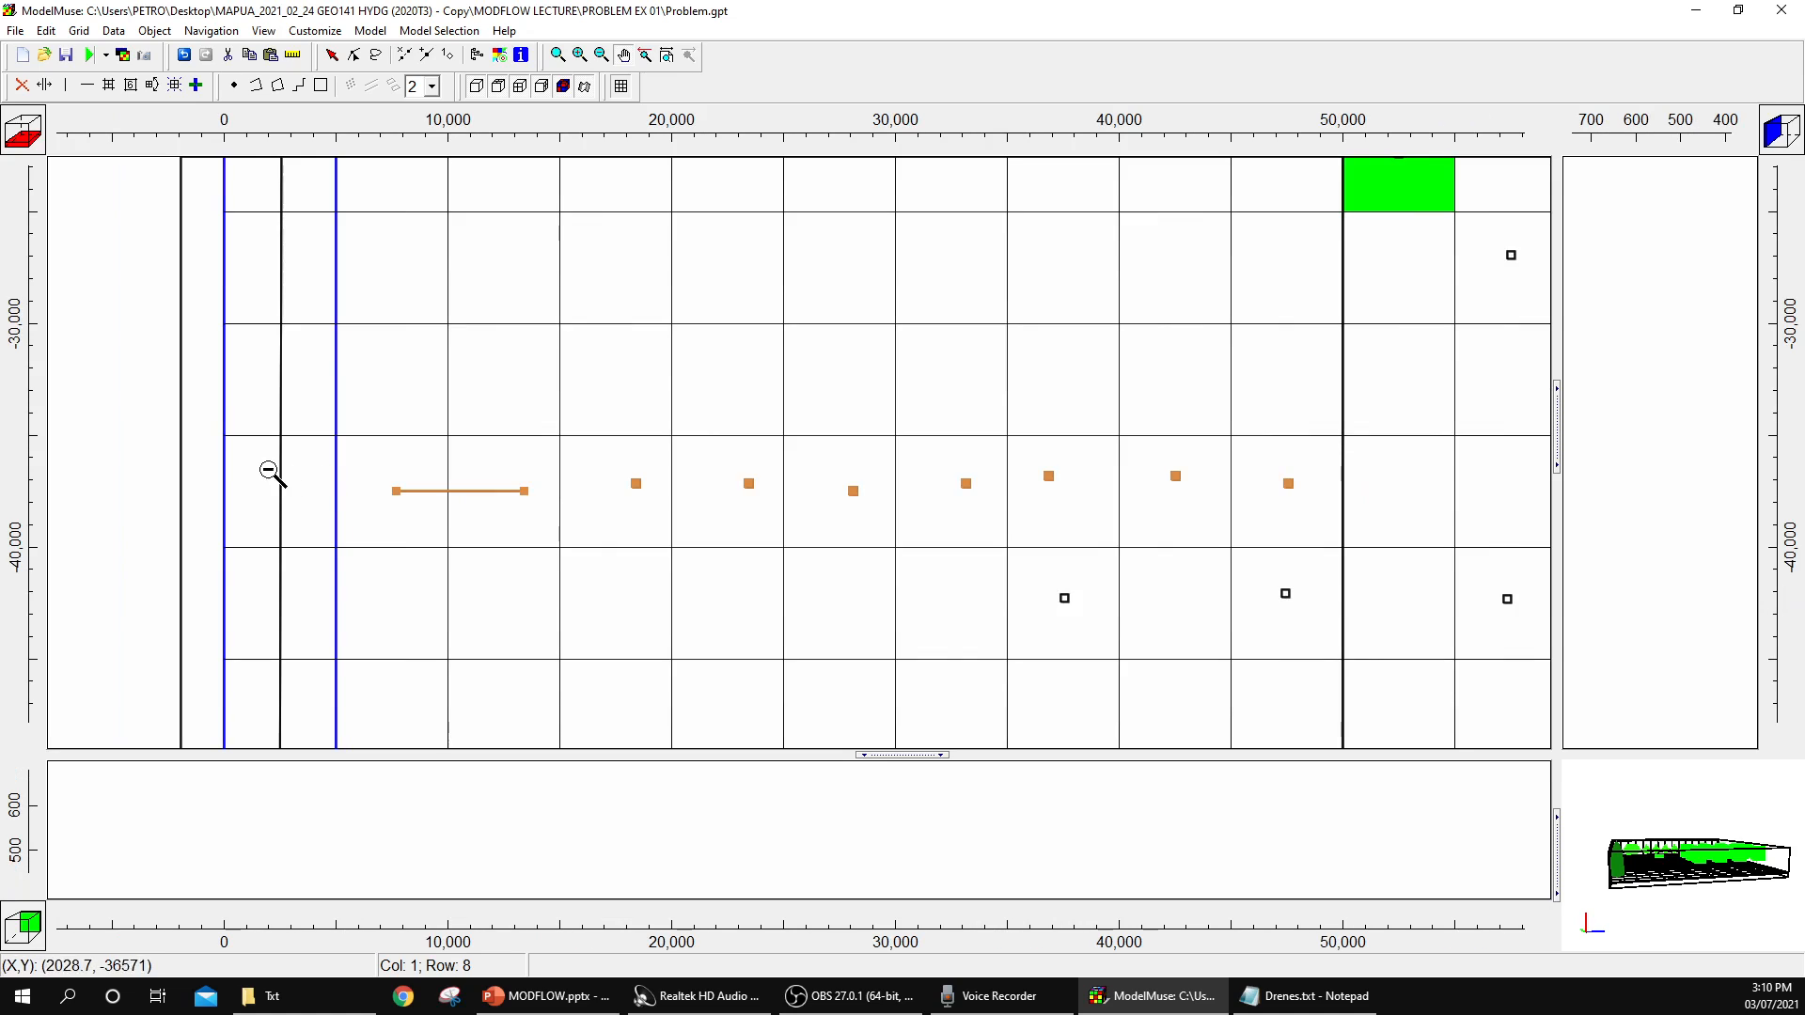
scroll(324, 477, "down", 1)
scroll(322, 477, "up", 2)
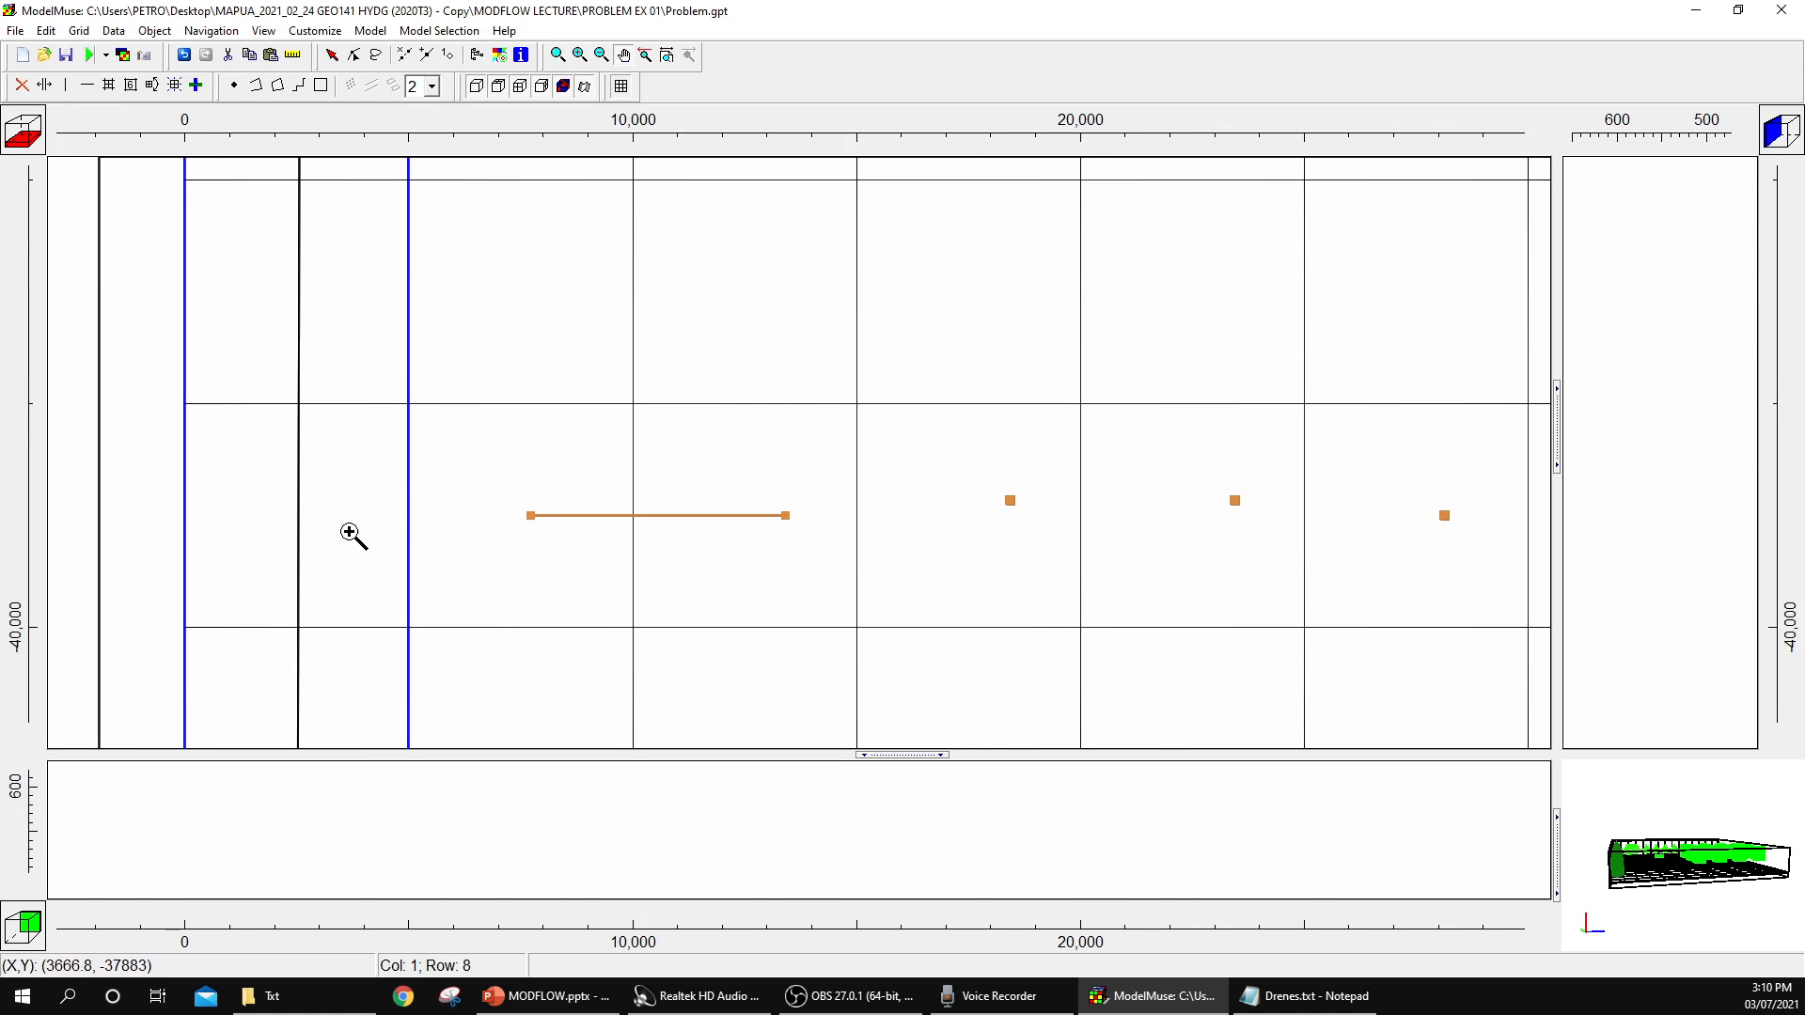
scroll(410, 485, "down", 2)
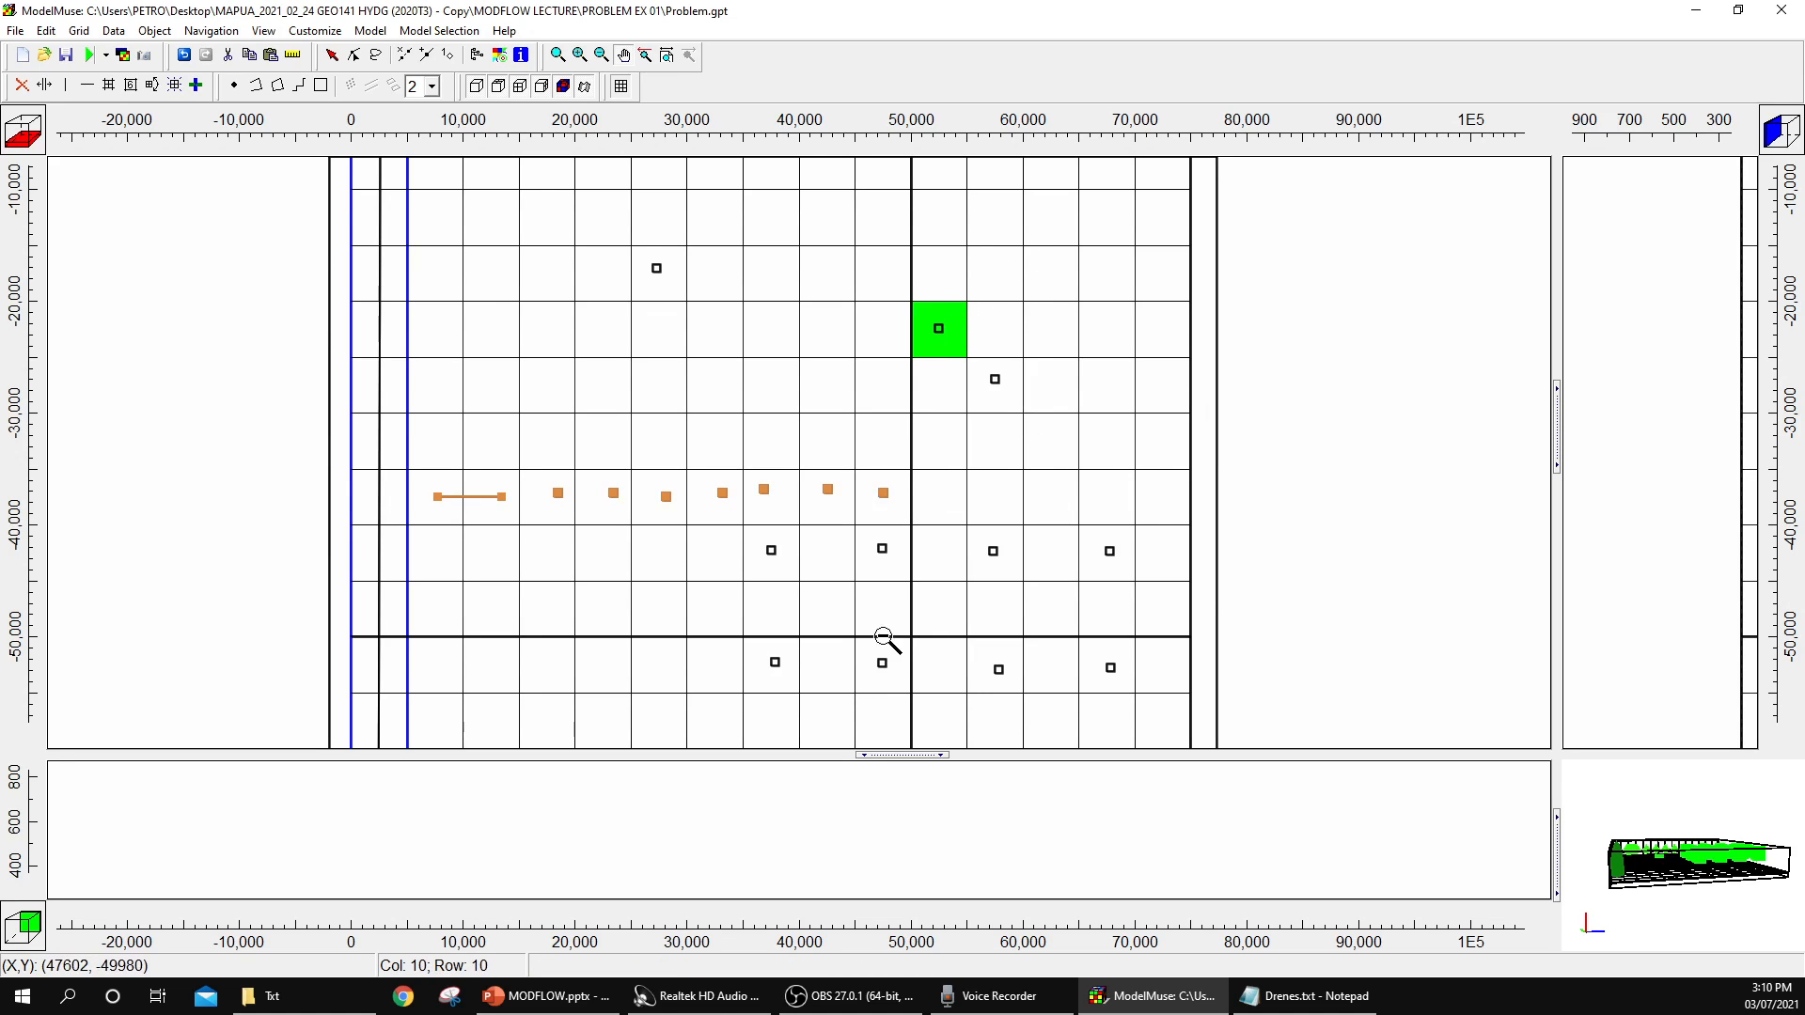
left_click_drag(901, 632, 898, 570)
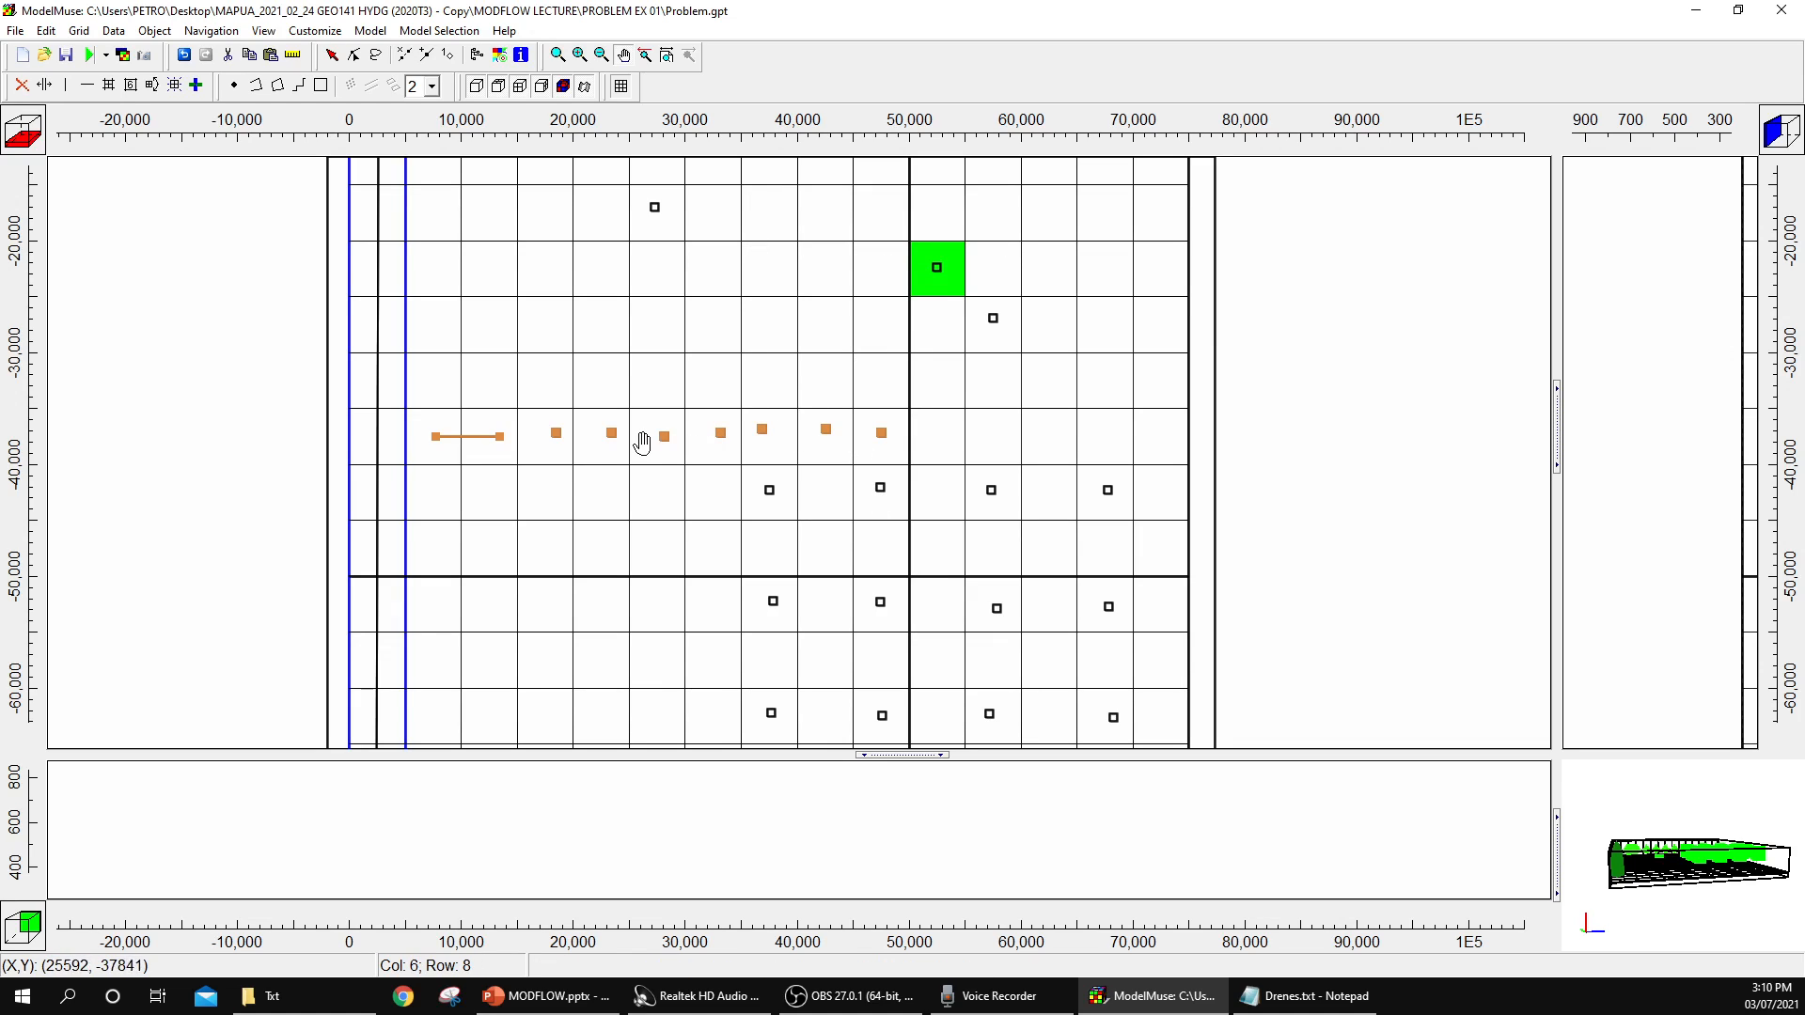
scroll(446, 432, "up", 2)
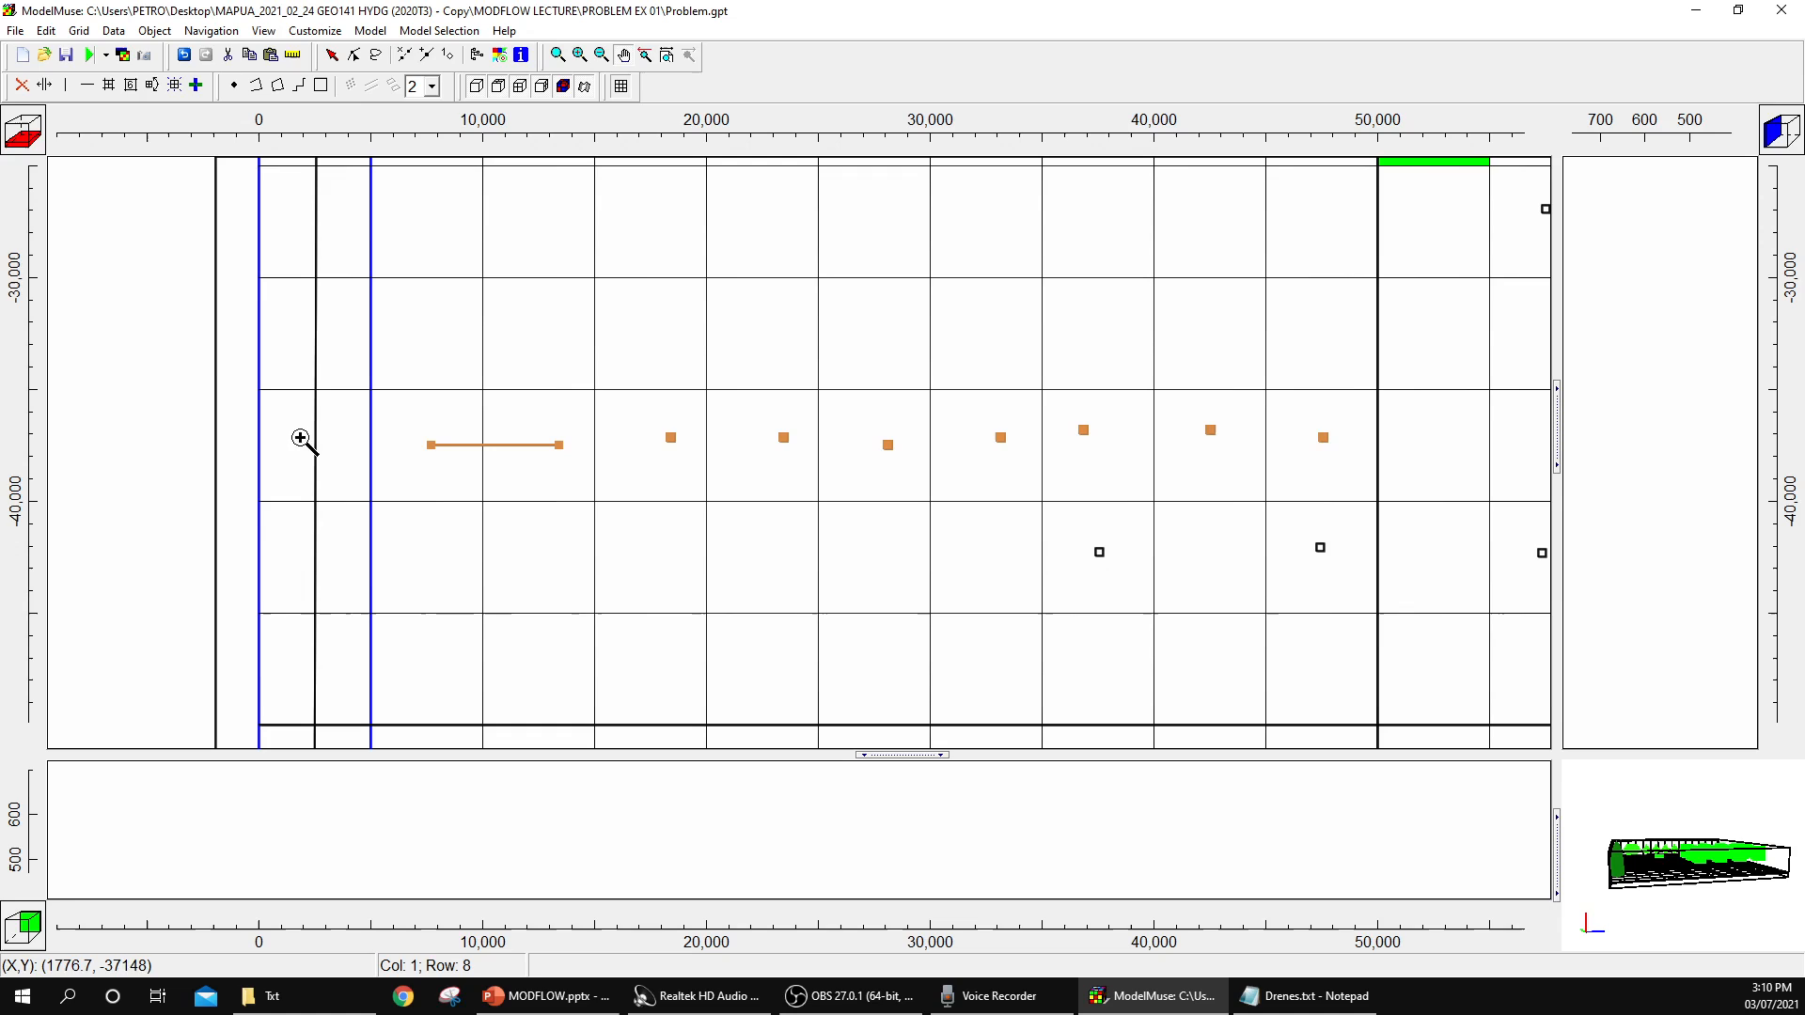
scroll(325, 433, "down", 1)
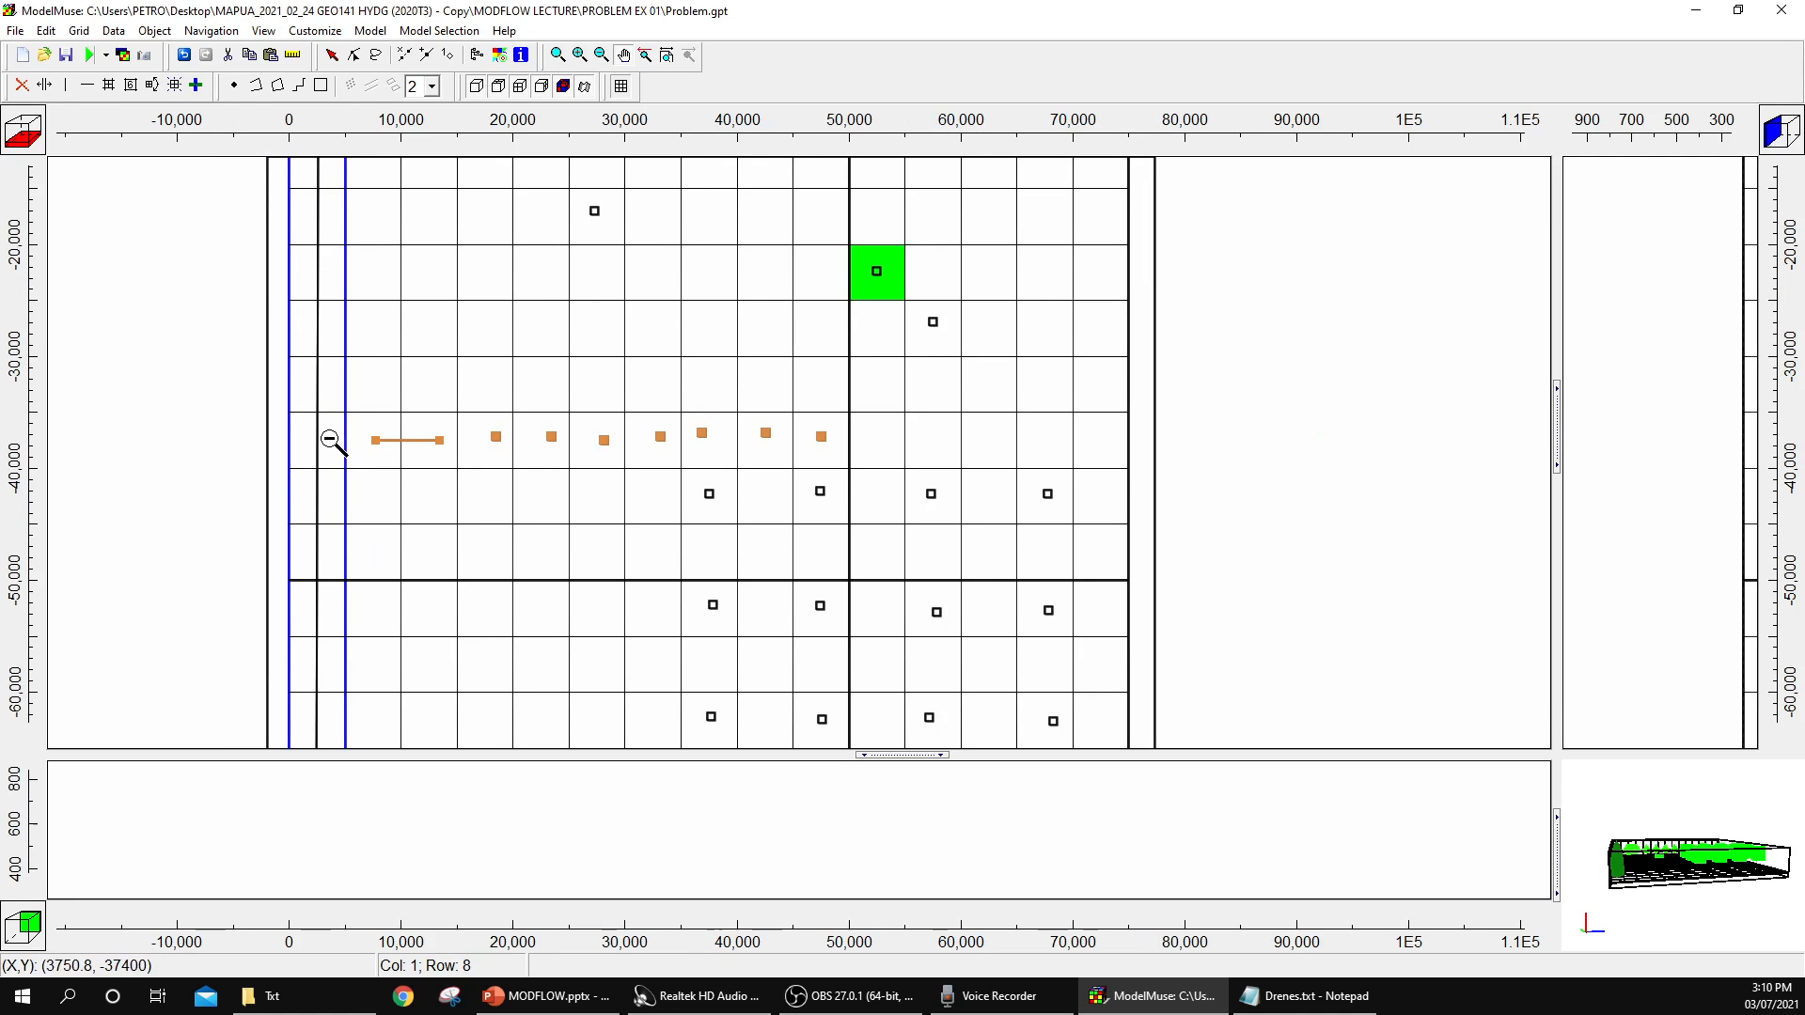
scroll(324, 439, "up", 1)
scroll(323, 442, "down", 2)
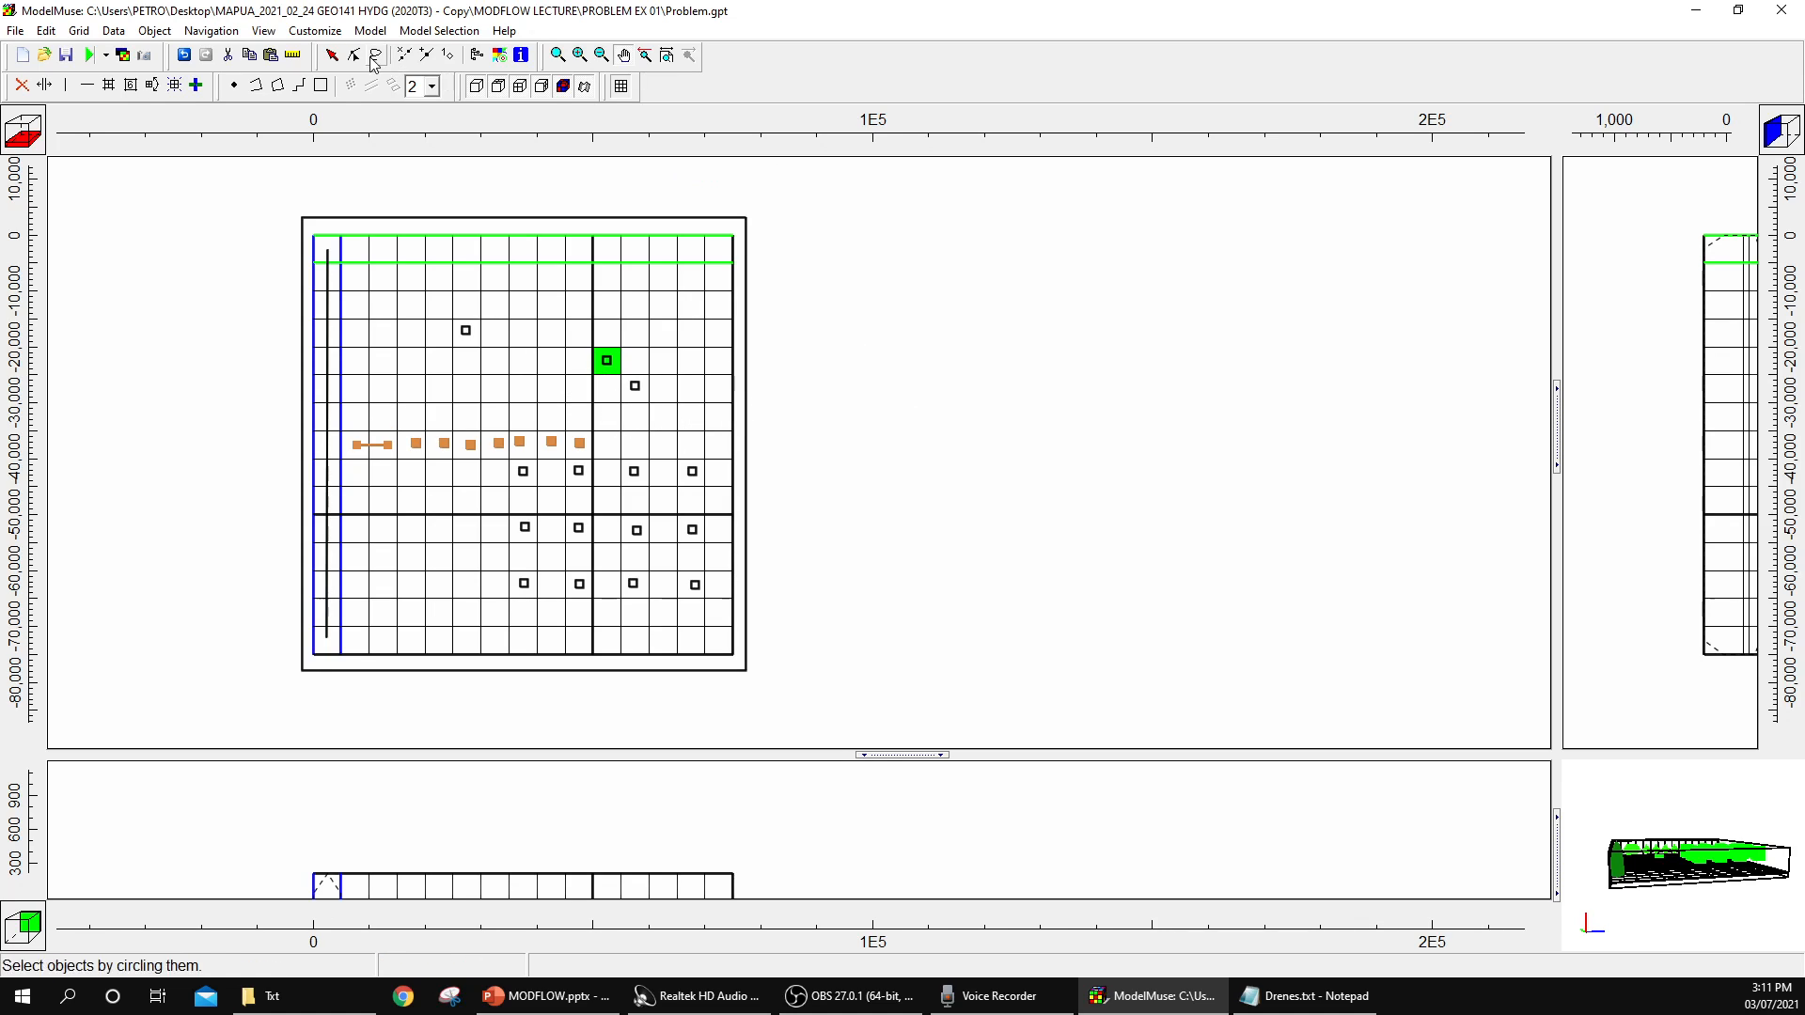
left_click(622, 56)
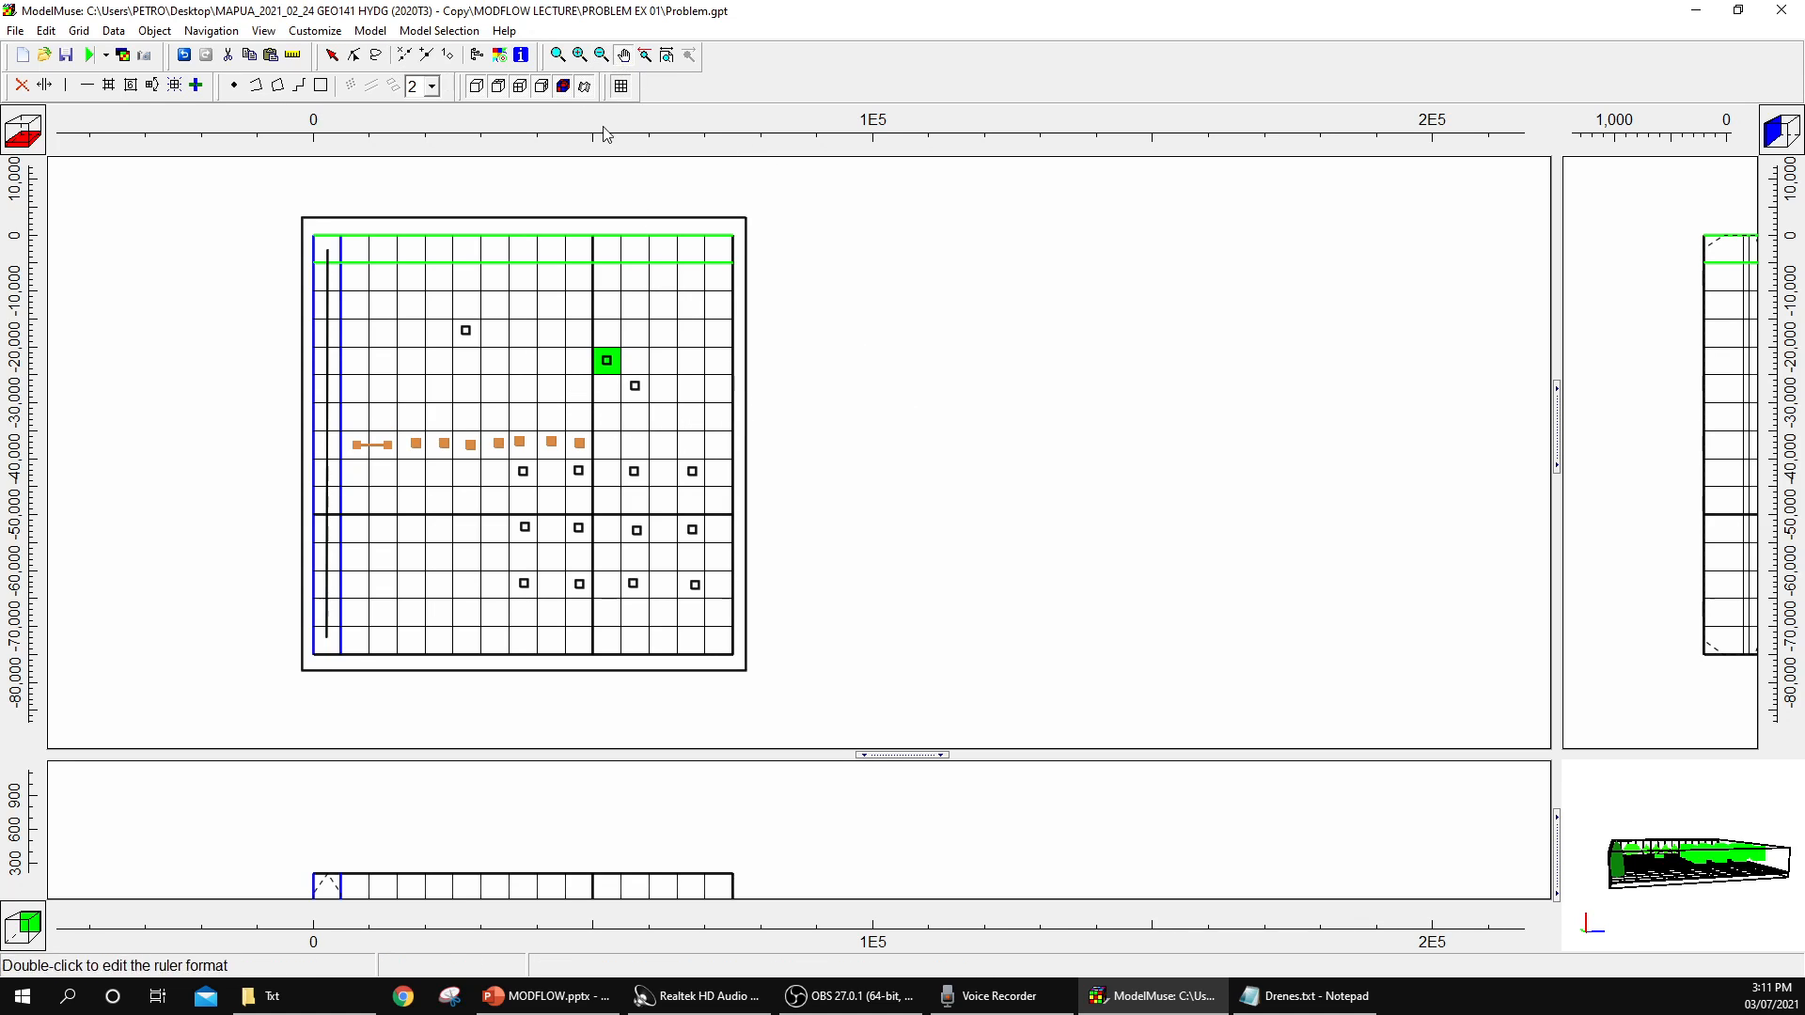
Step: Save the current model with the pasted drain objects
left_click_drag(538, 367, 666, 352)
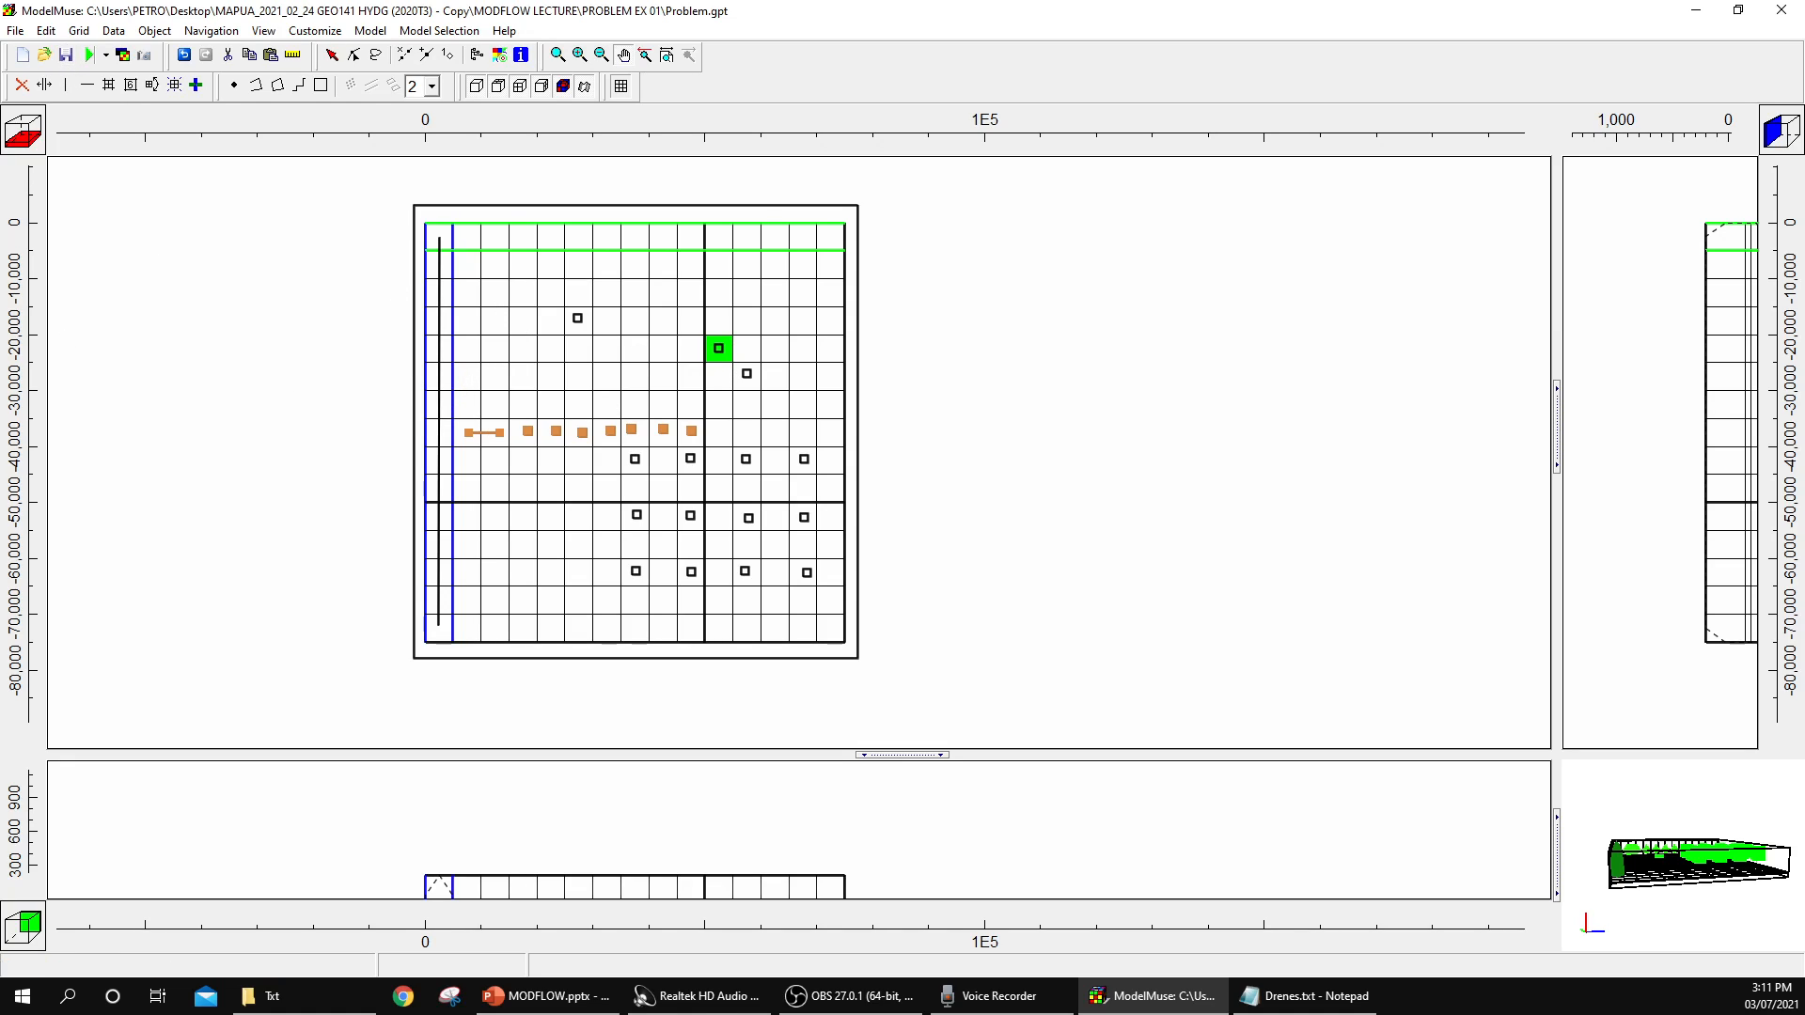
key("alt+Tab")
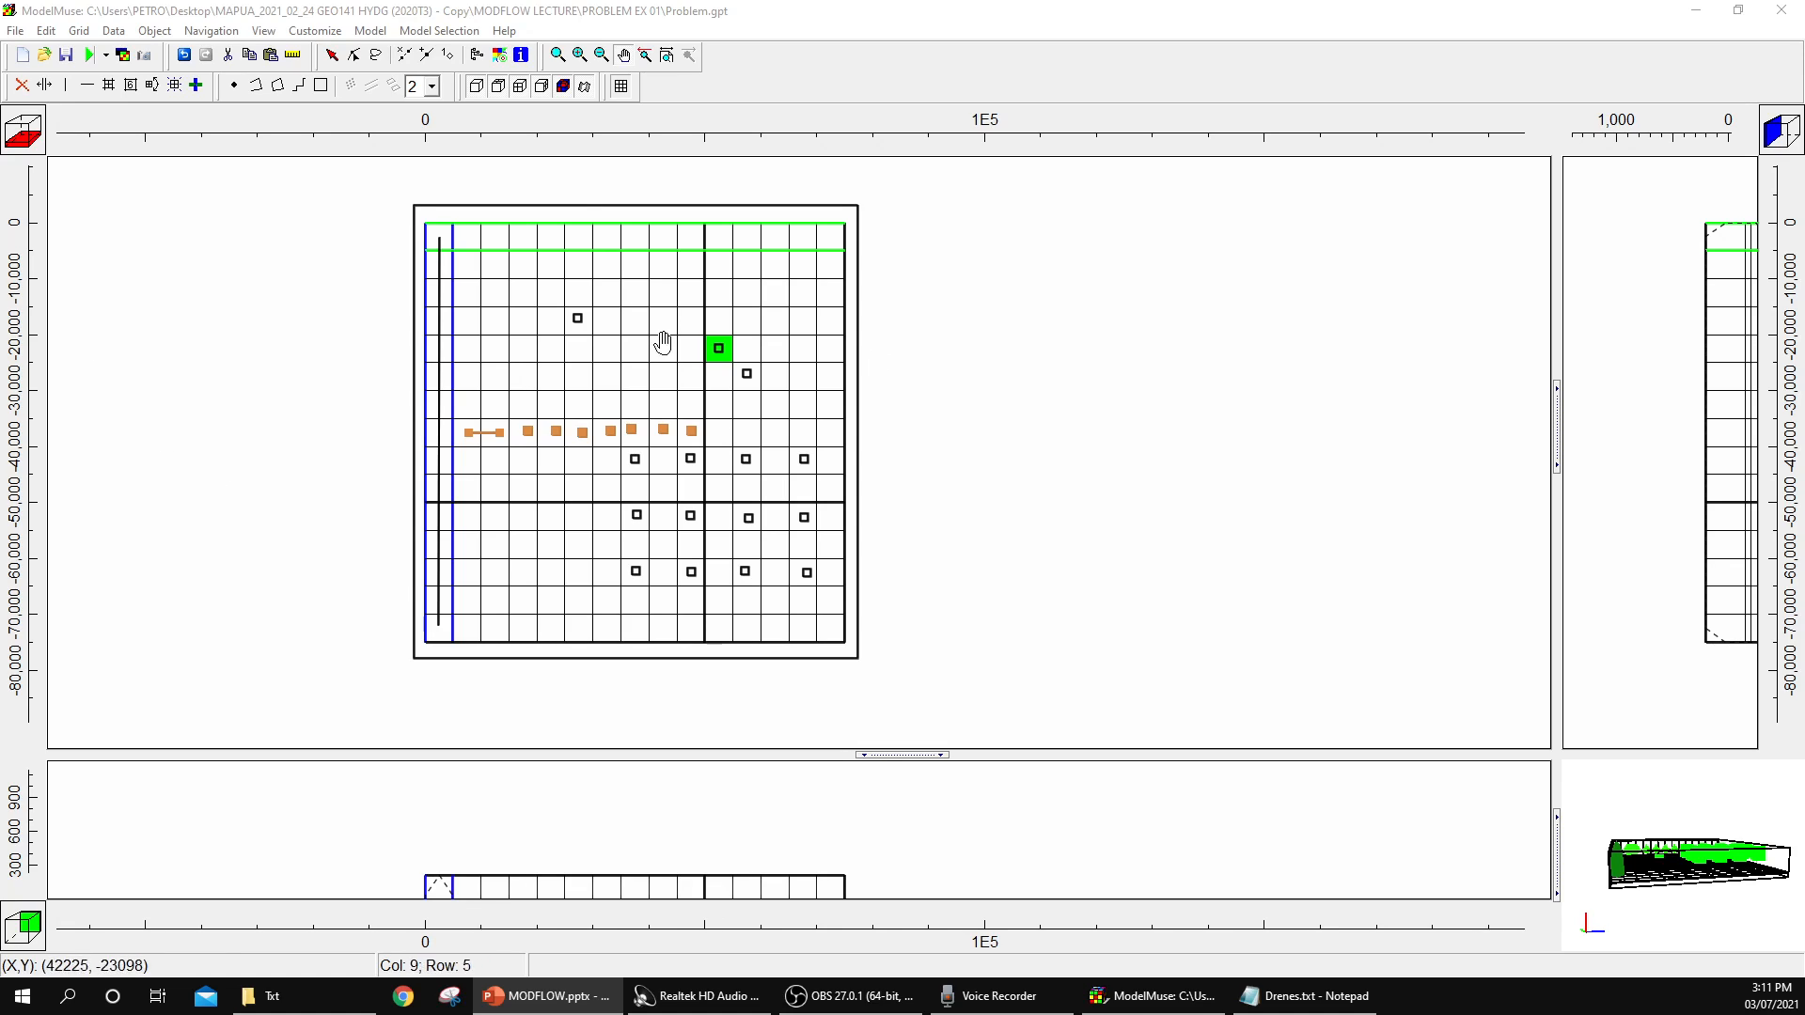
left_click(68, 58)
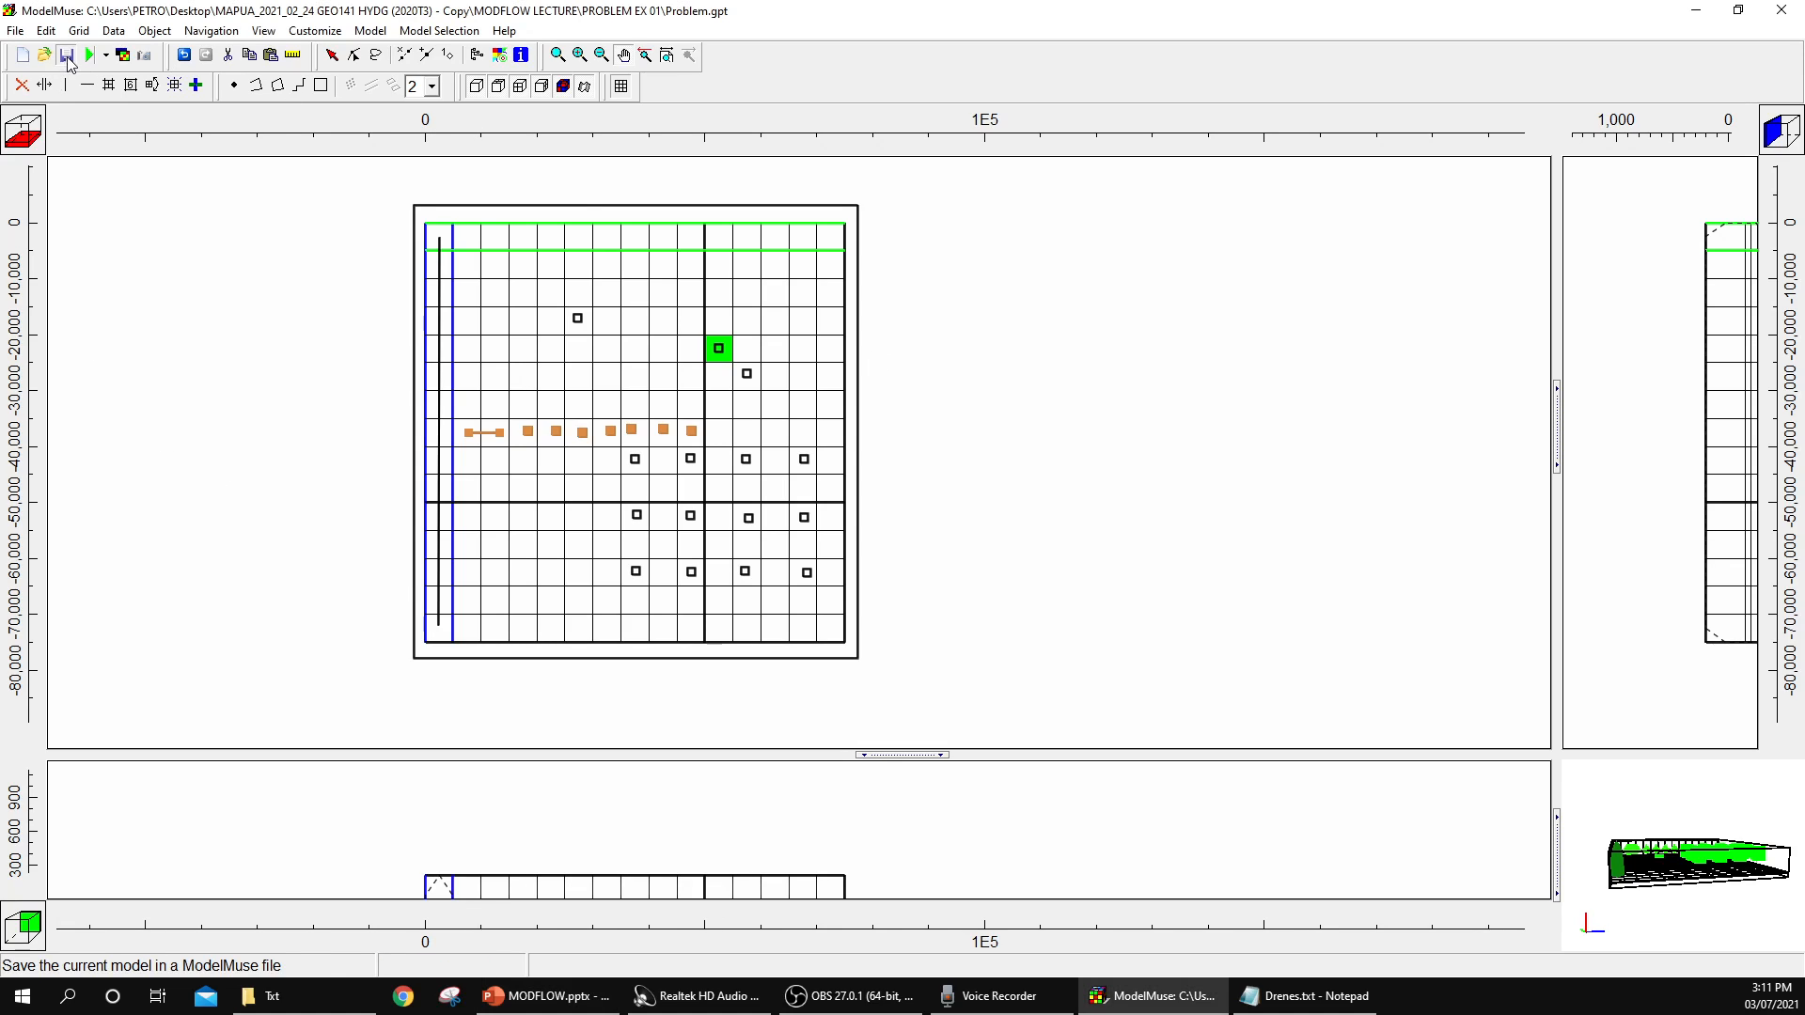
Step: Switch the MODFLOW solver package to SIP: Strongly Implicit Procedure and widen the packages dialog so its parameter fields show fully
left_click(438, 32)
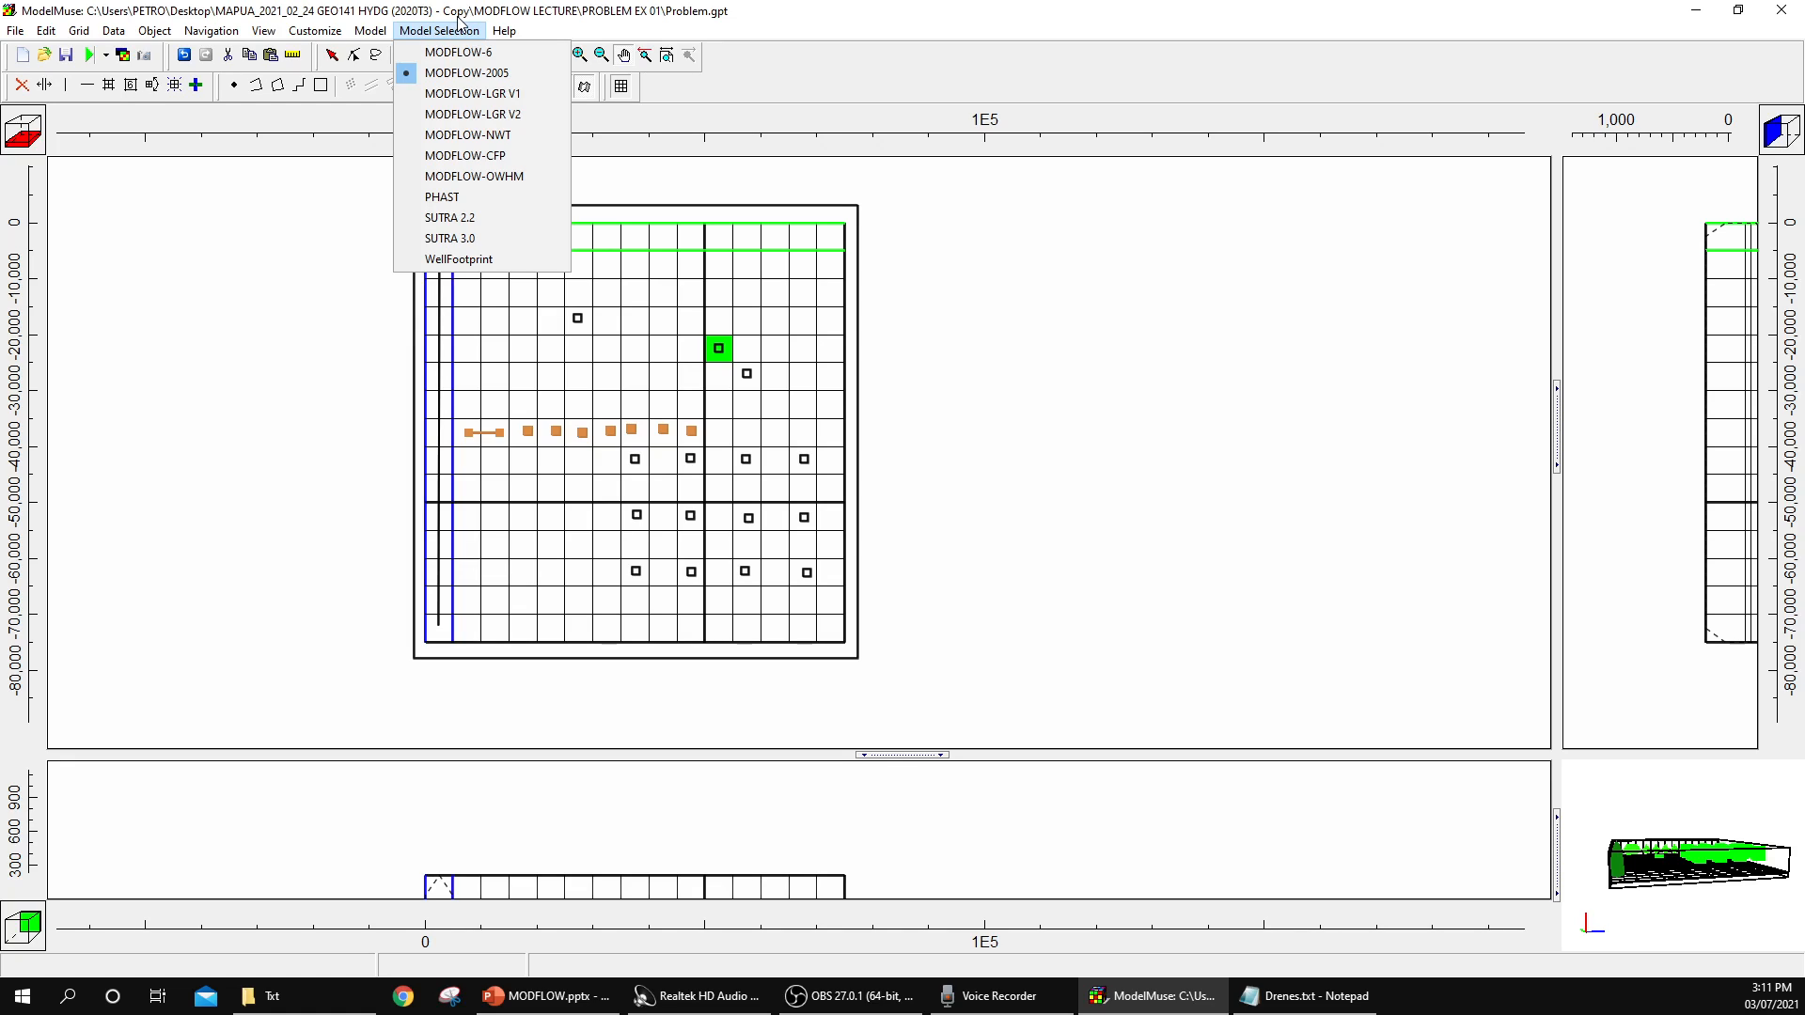
mouse_move(380, 35)
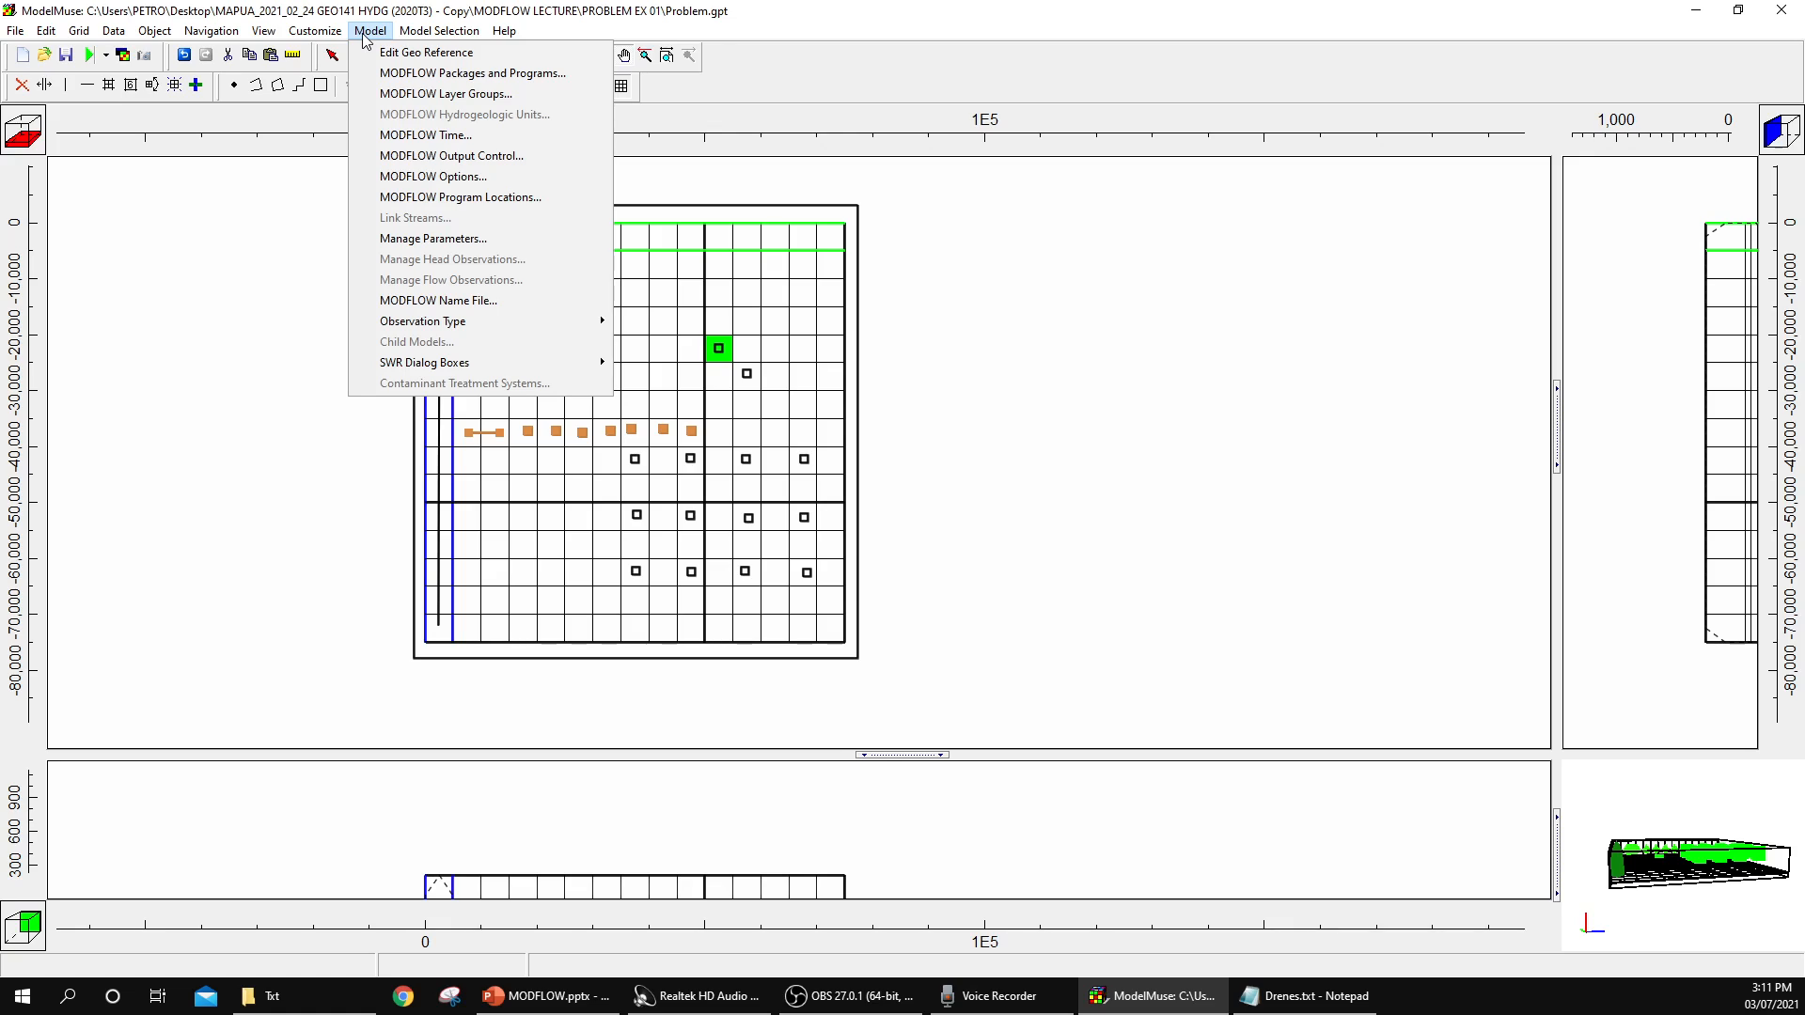
left_click(409, 75)
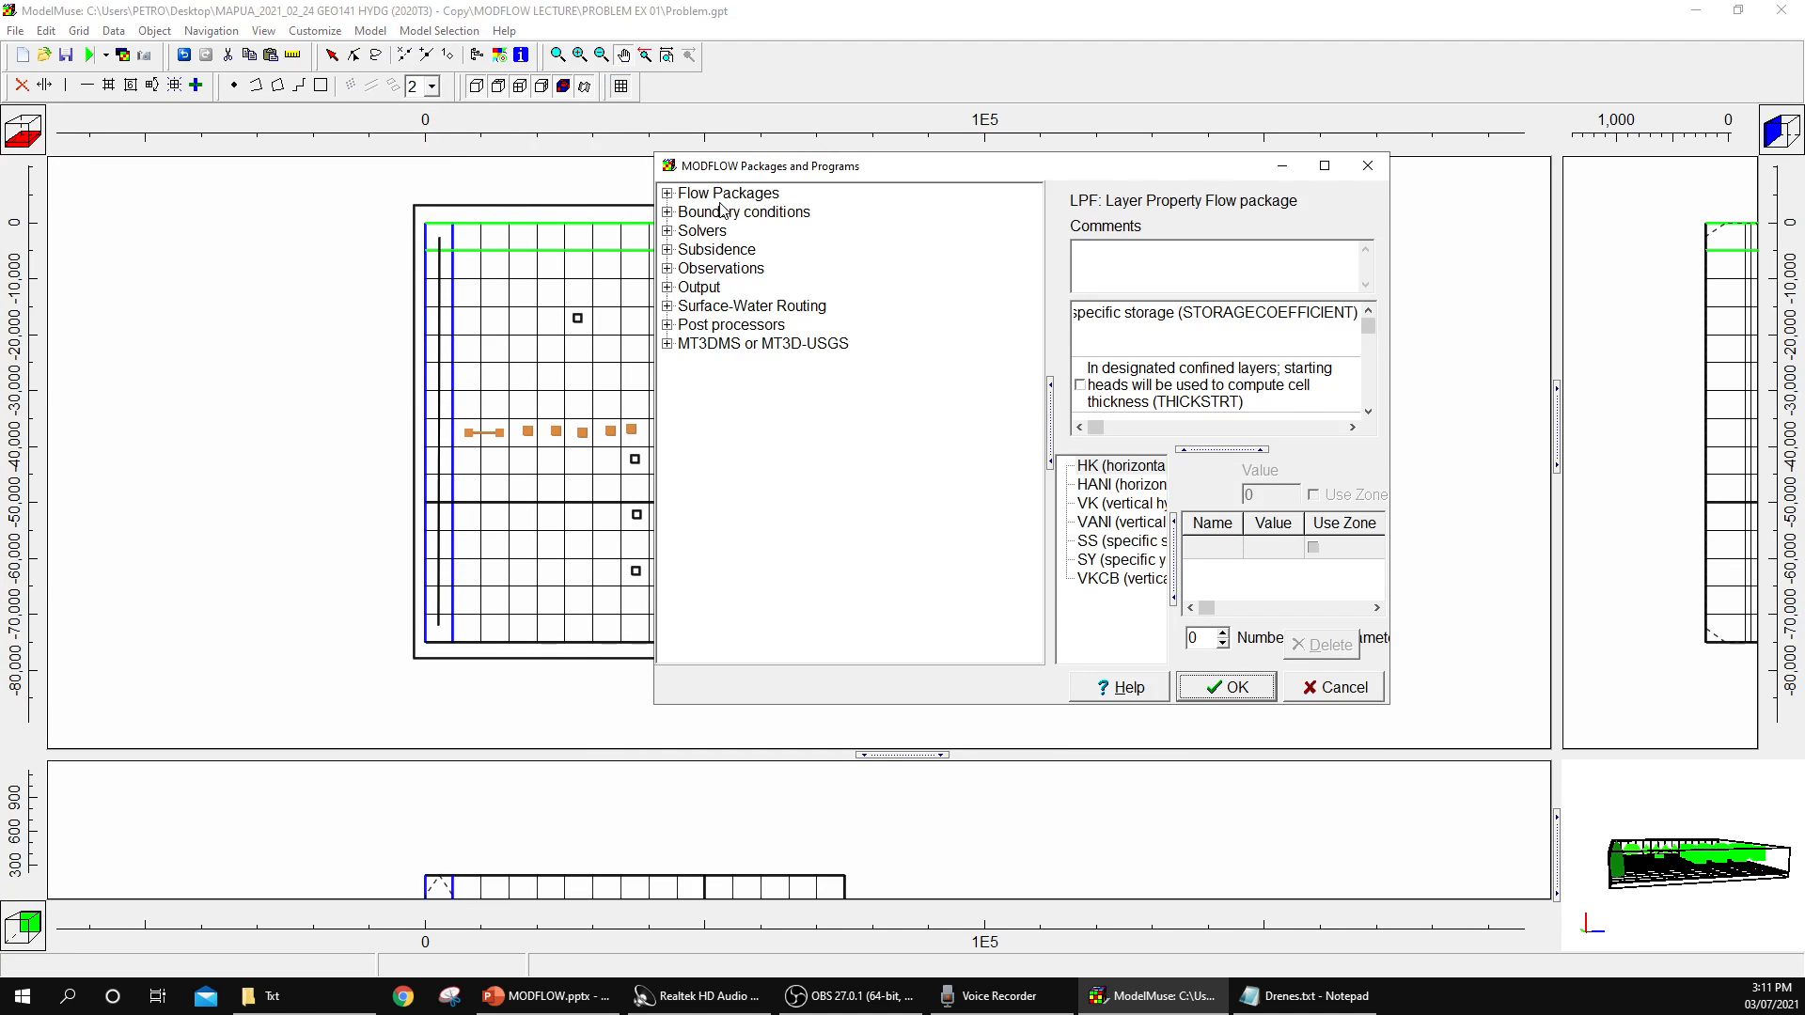
left_click(736, 212)
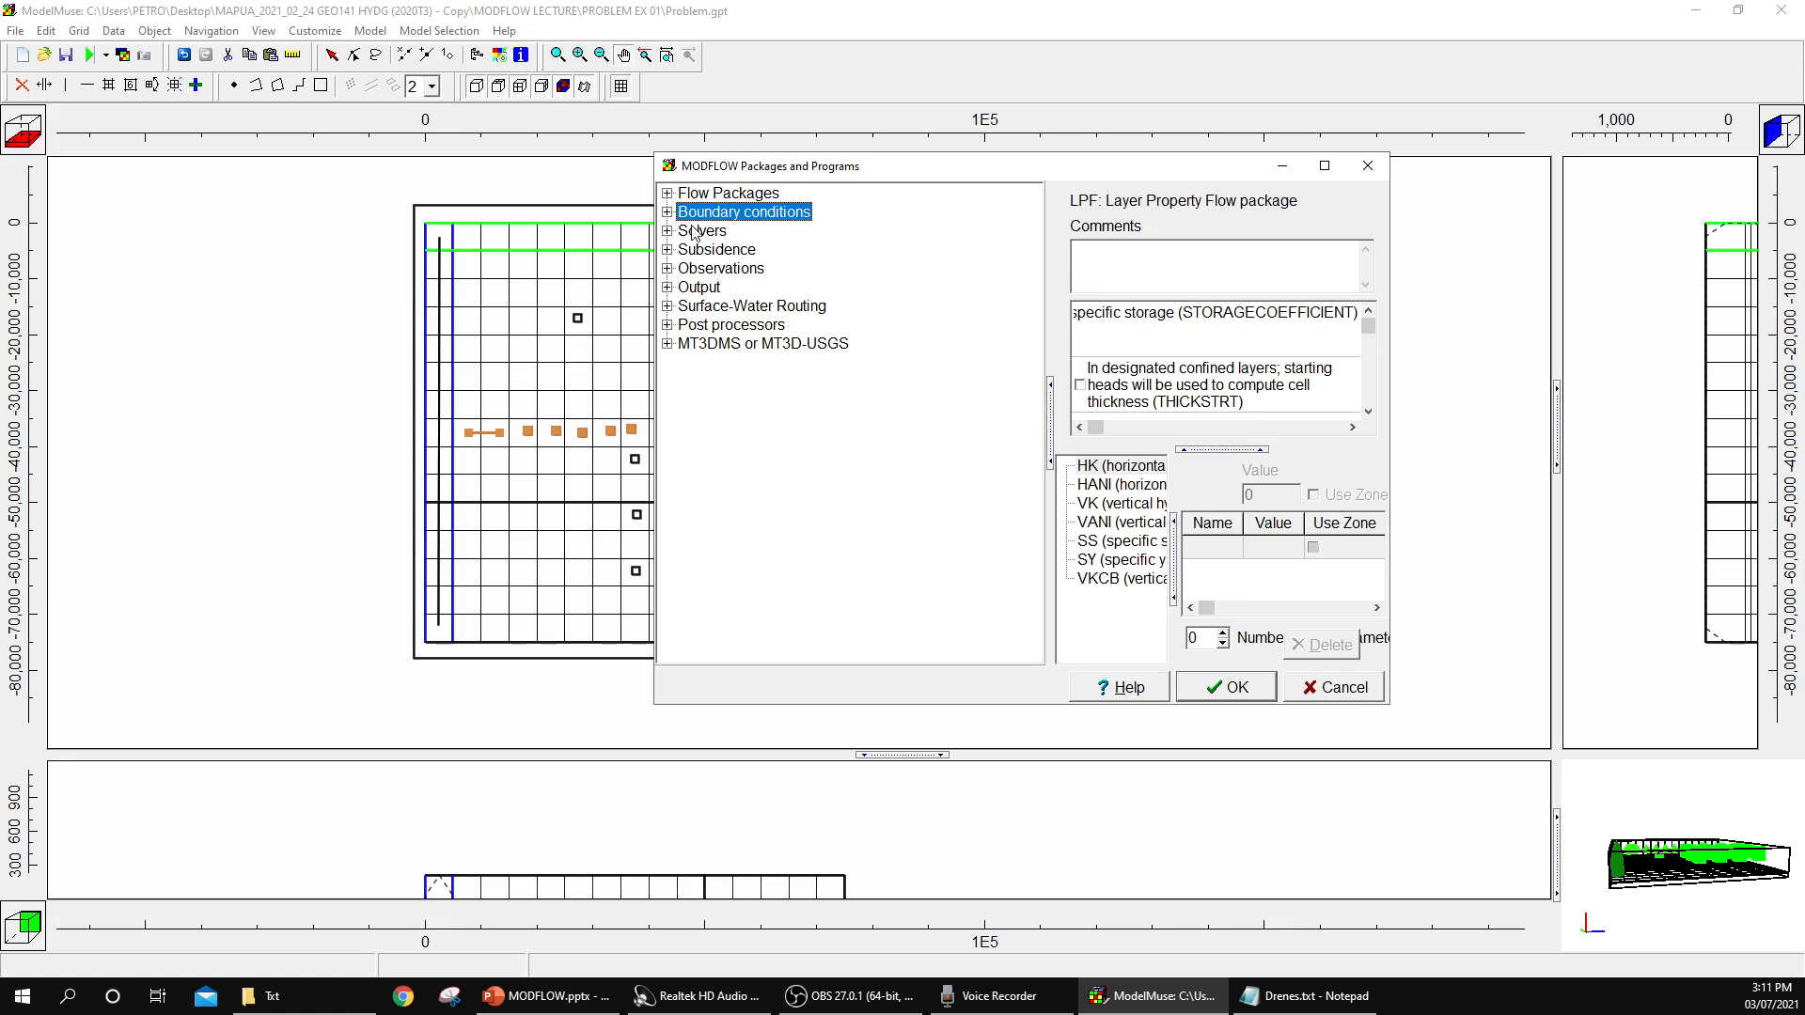
left_click(696, 231)
left_click(667, 232)
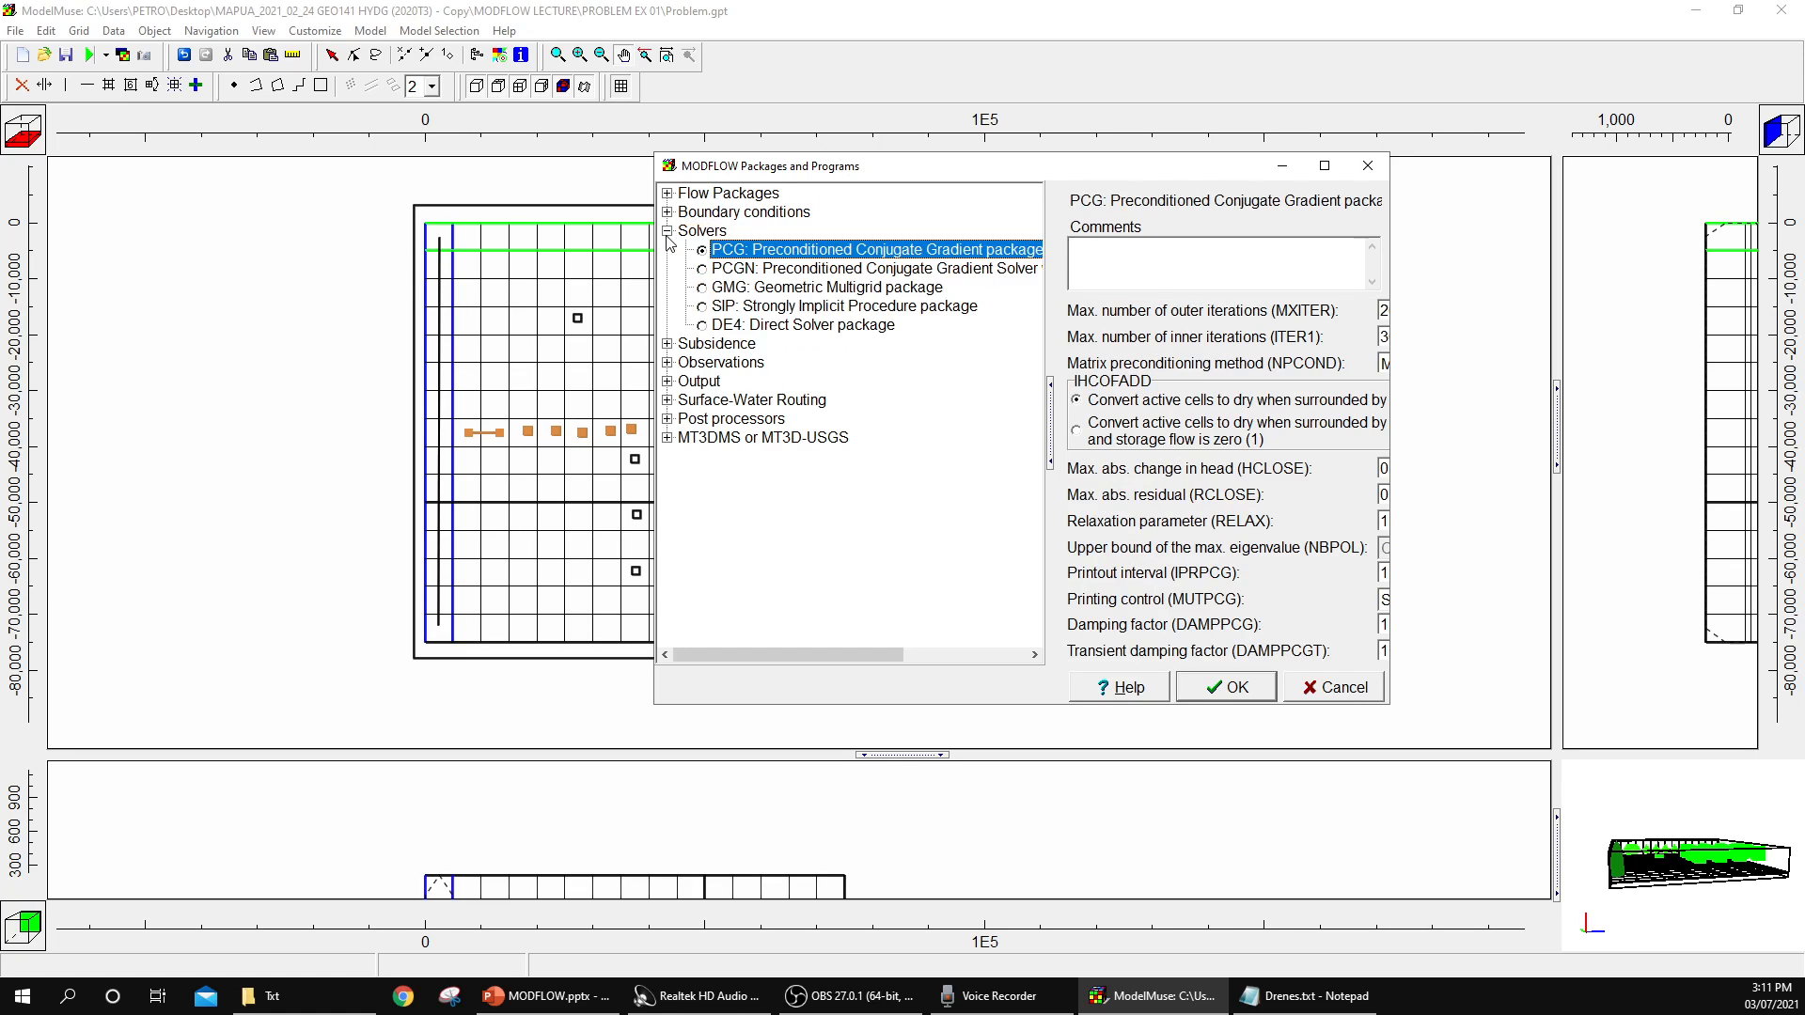
left_click(718, 311)
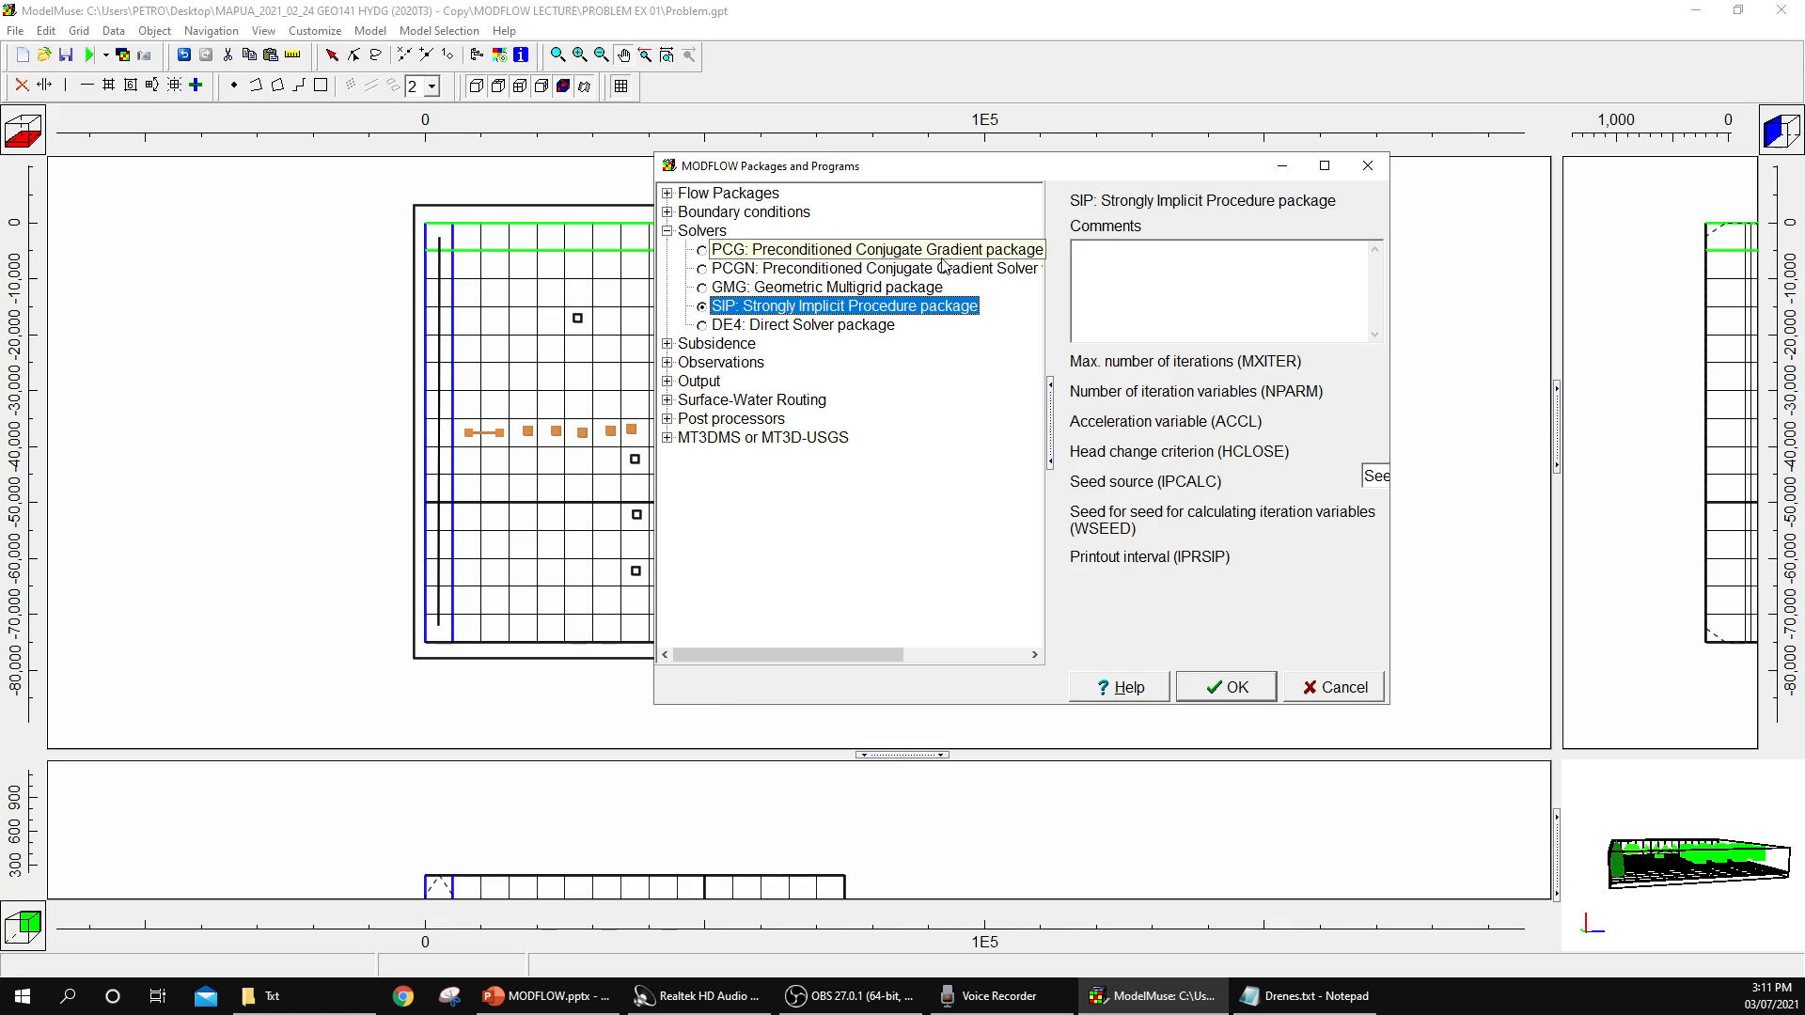
left_click_drag(1388, 252, 1634, 261)
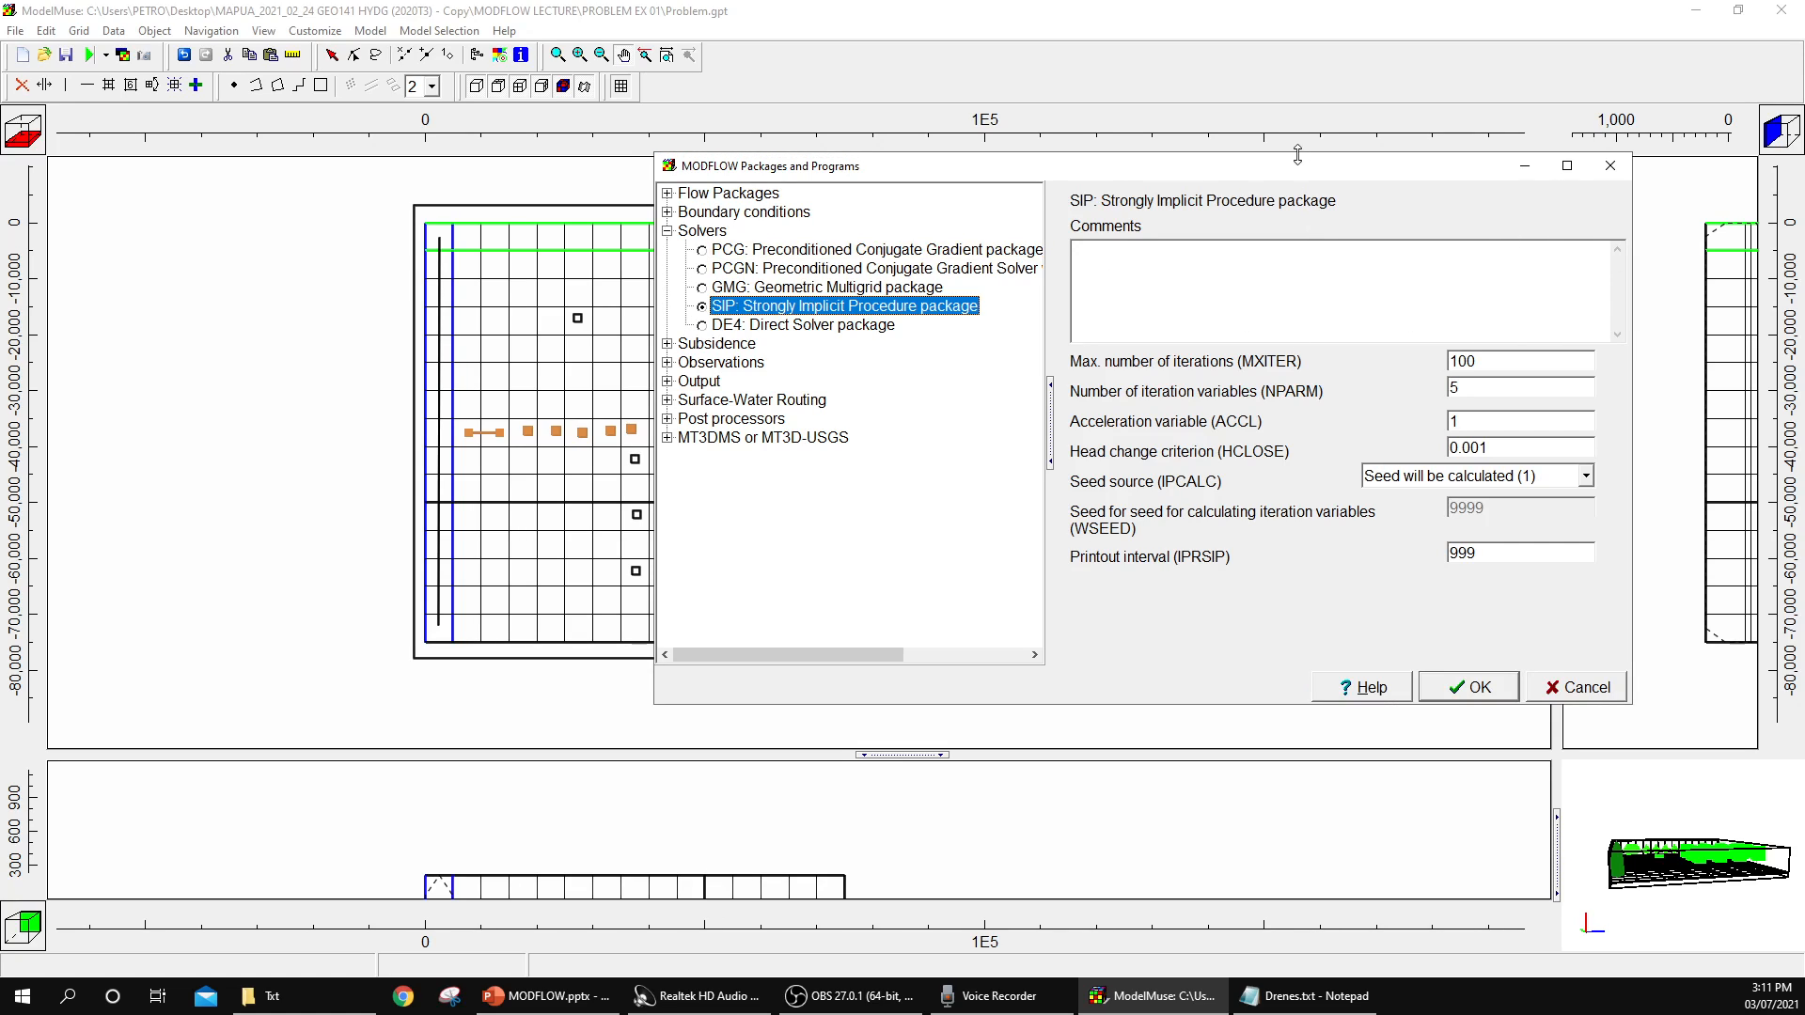
left_click_drag(1264, 172, 780, 182)
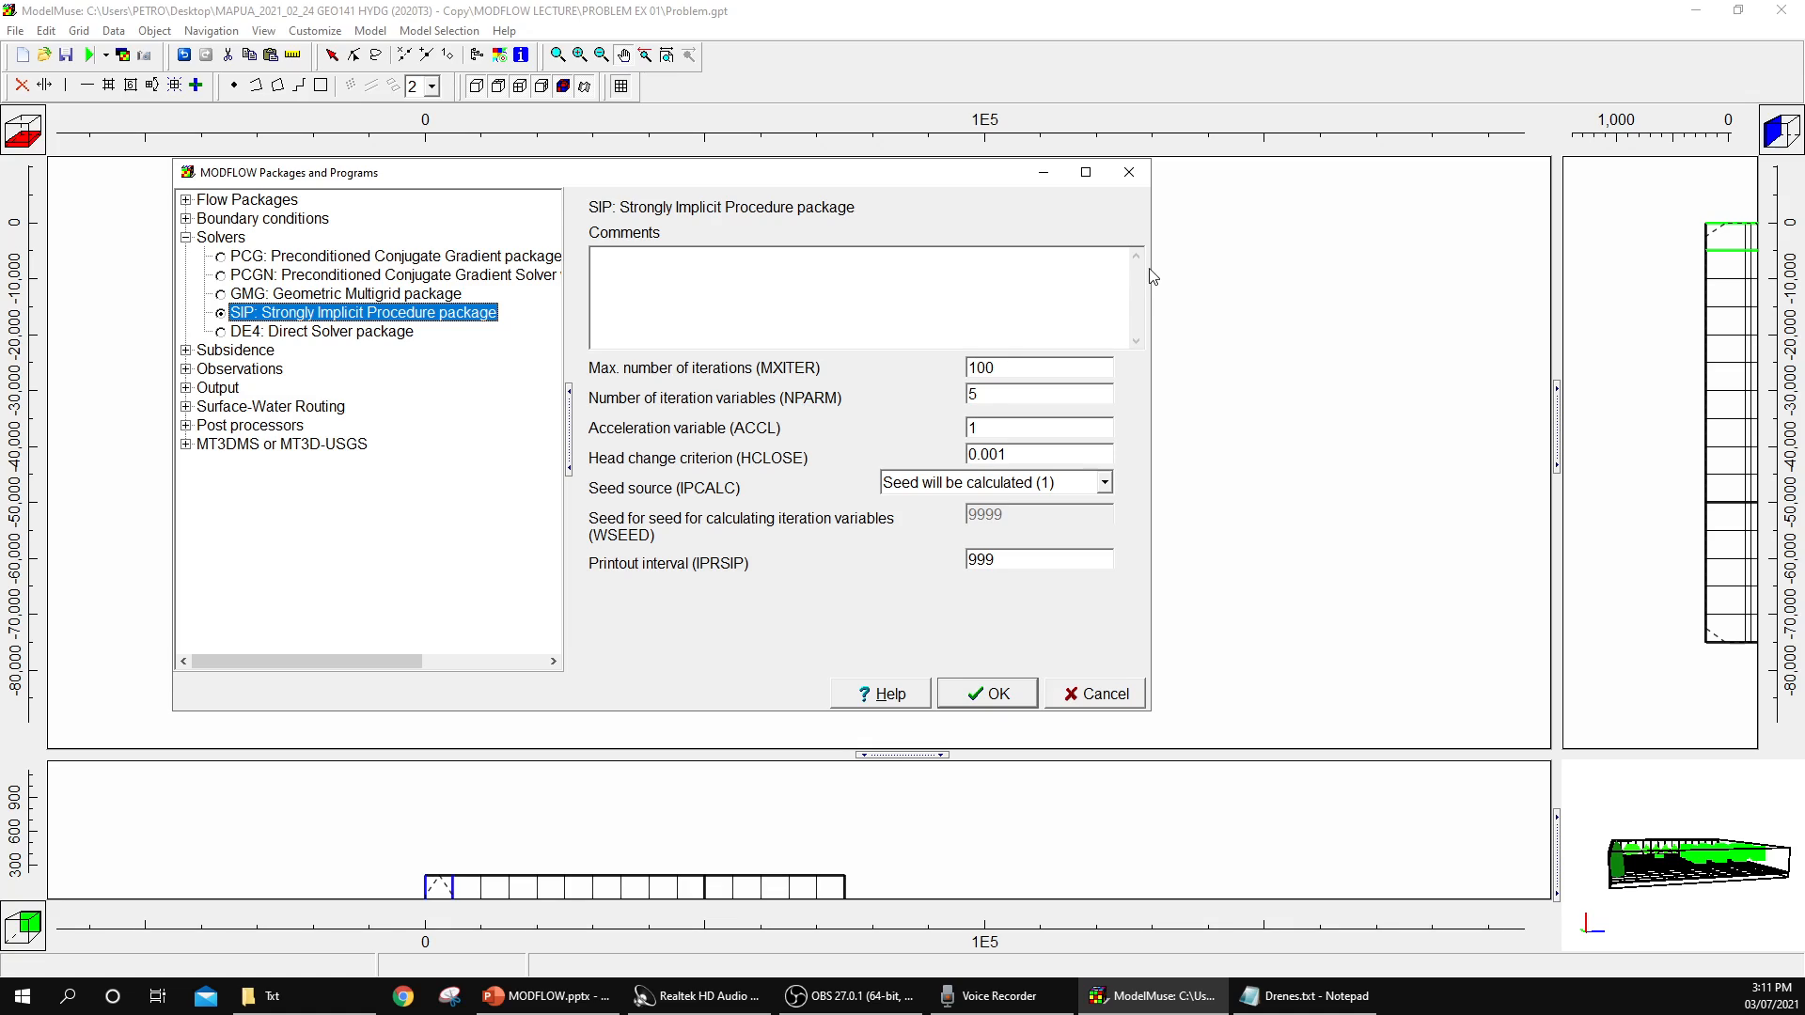
left_click_drag(1150, 268, 1380, 268)
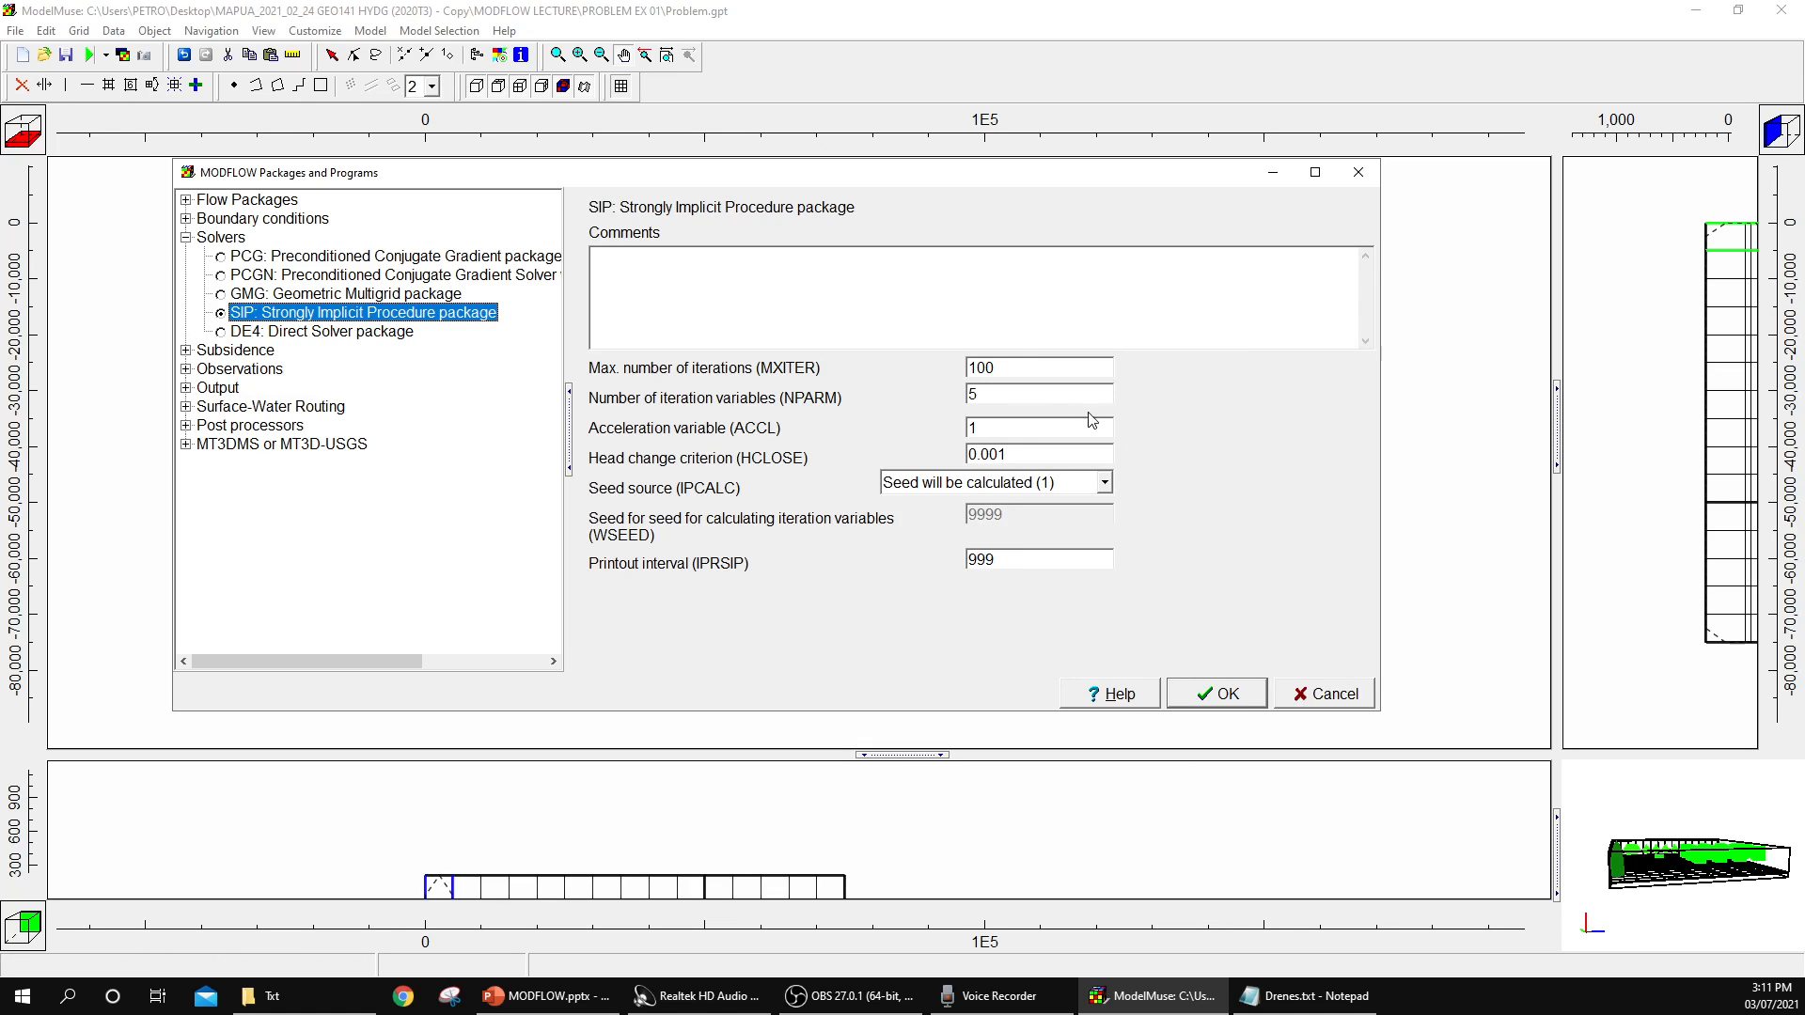
Step: Review the SIP solver's maximum iterations, iteration variables, acceleration variable, head change criterion and printout interval
double_click(1050, 364)
double_click(974, 393)
double_click(978, 369)
double_click(1011, 396)
double_click(1023, 455)
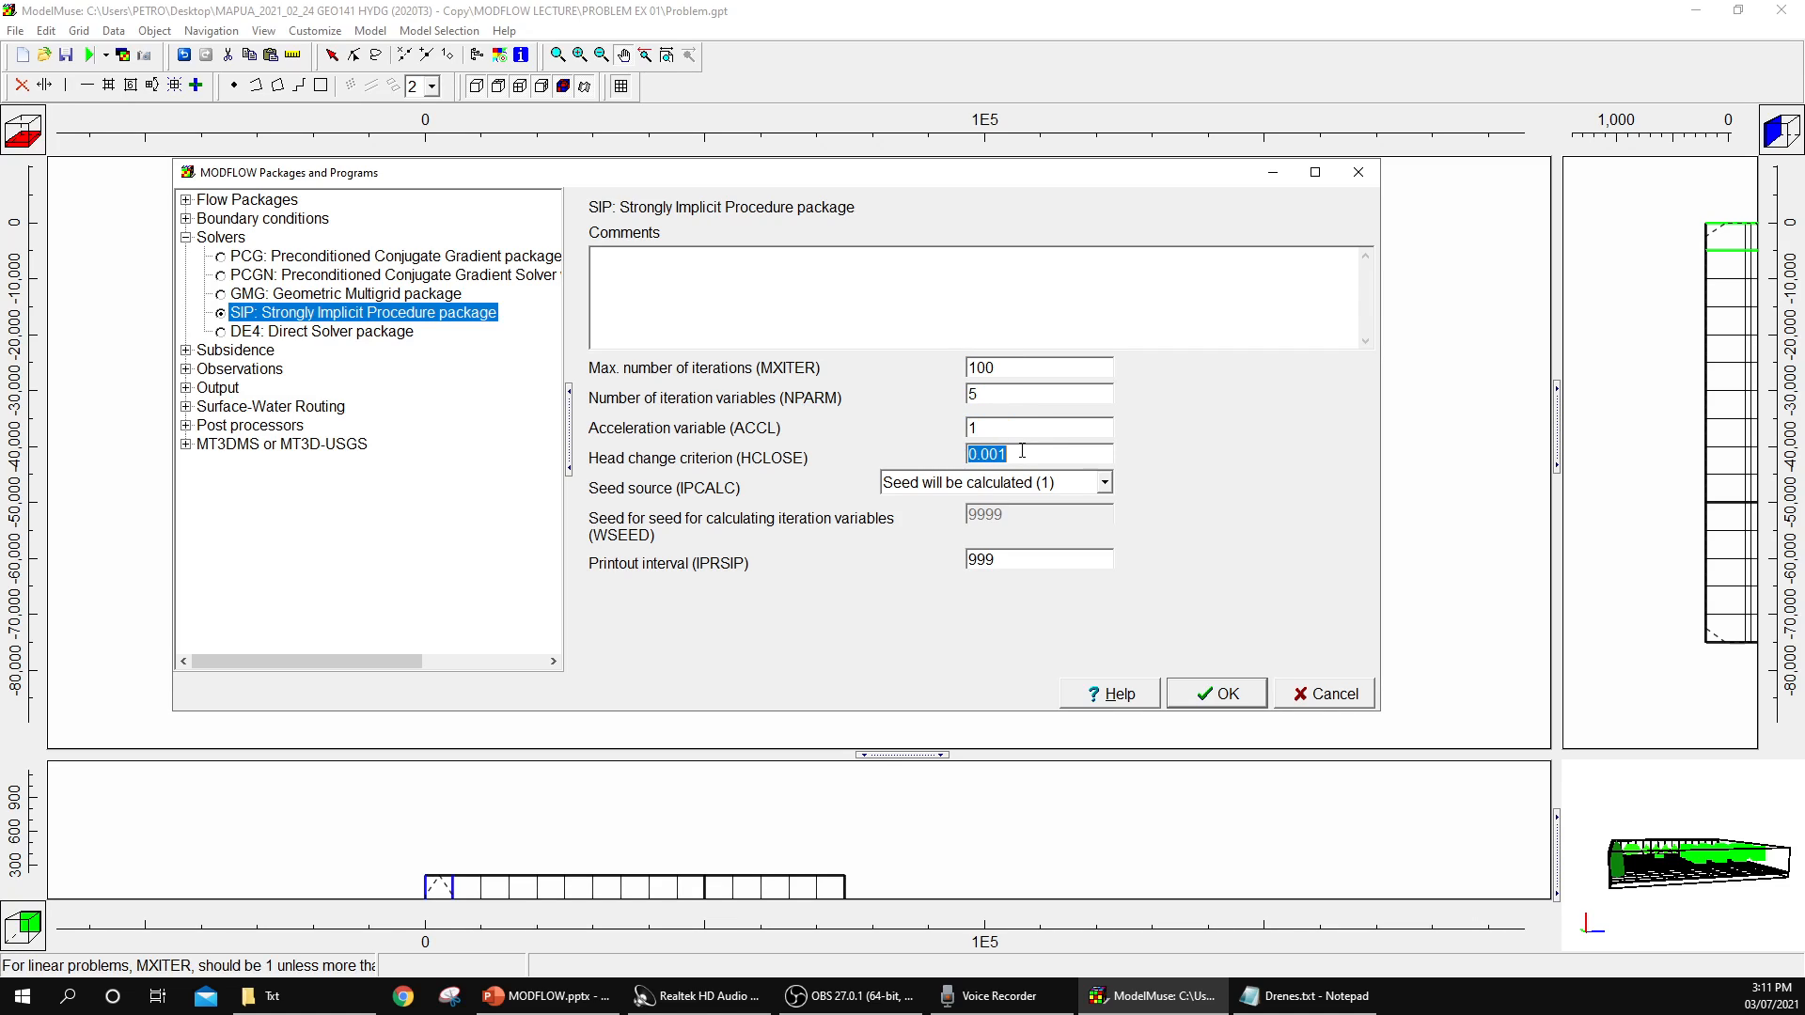
double_click(1017, 429)
double_click(1045, 562)
double_click(1034, 366)
double_click(1036, 394)
double_click(1051, 367)
key("Tab")
key("shift+Tab")
left_click_drag(959, 186, 1119, 172)
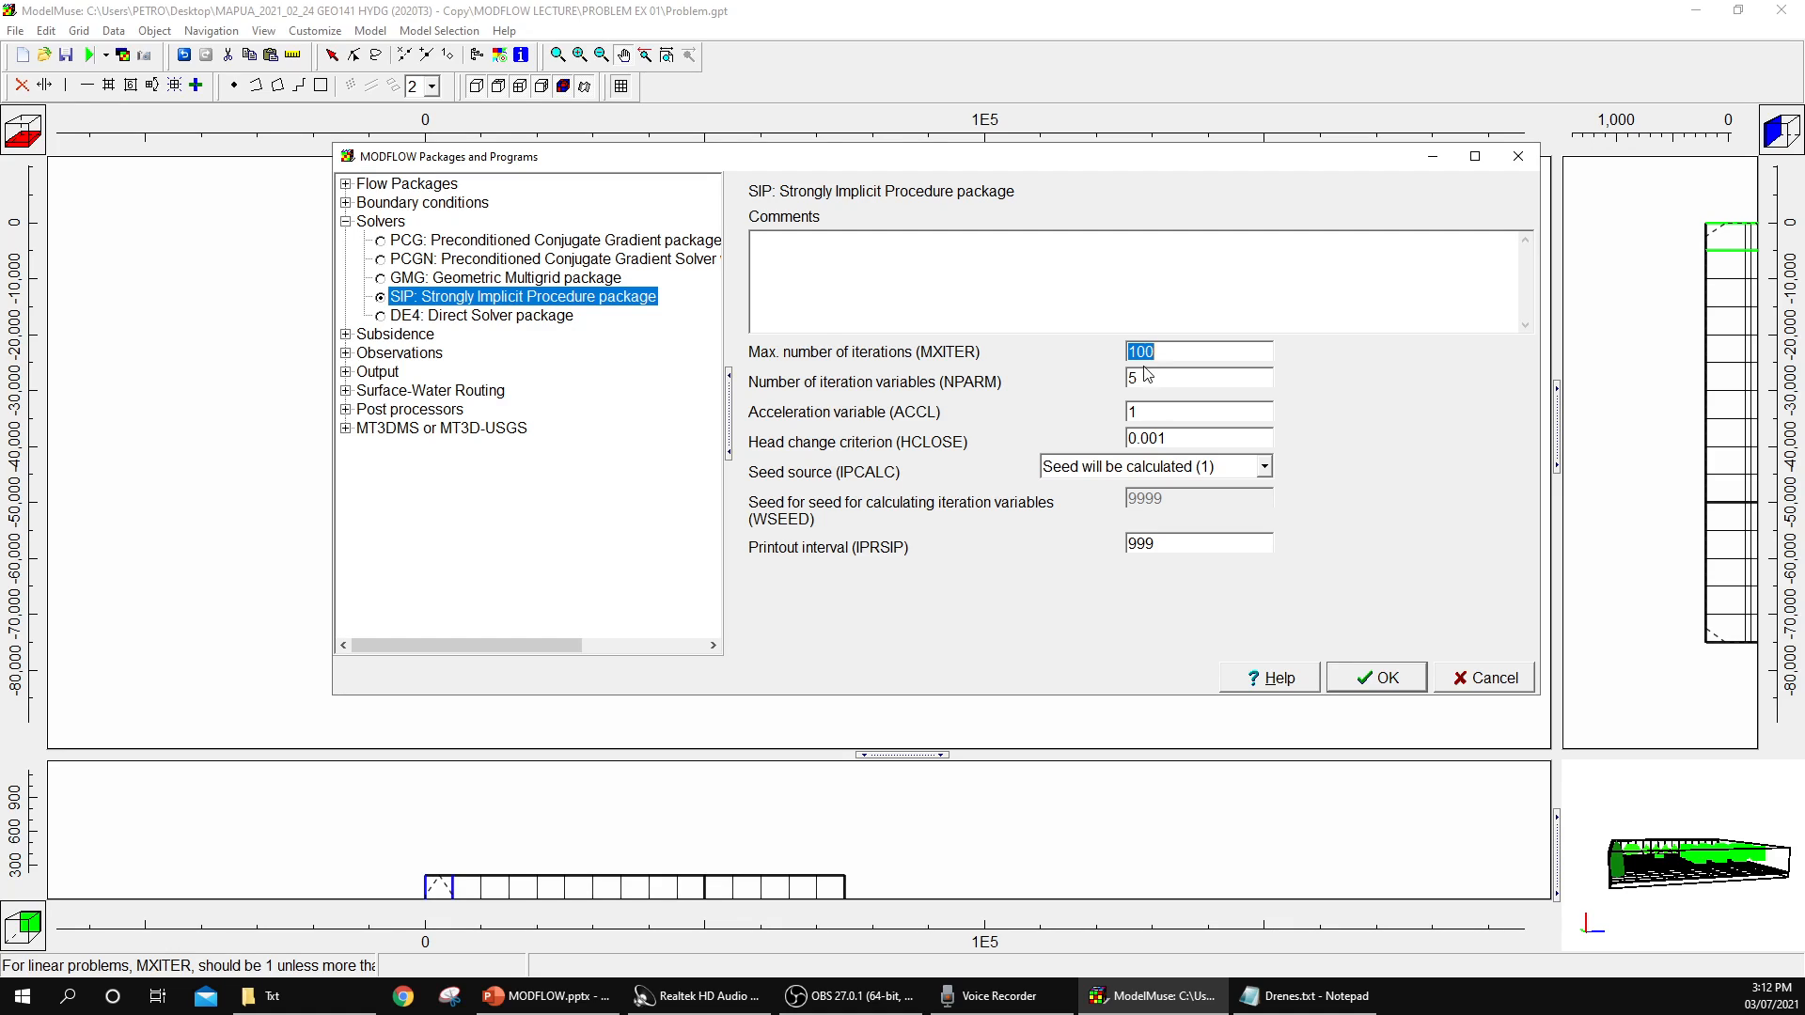
double_click(1191, 377)
double_click(1191, 351)
double_click(1183, 411)
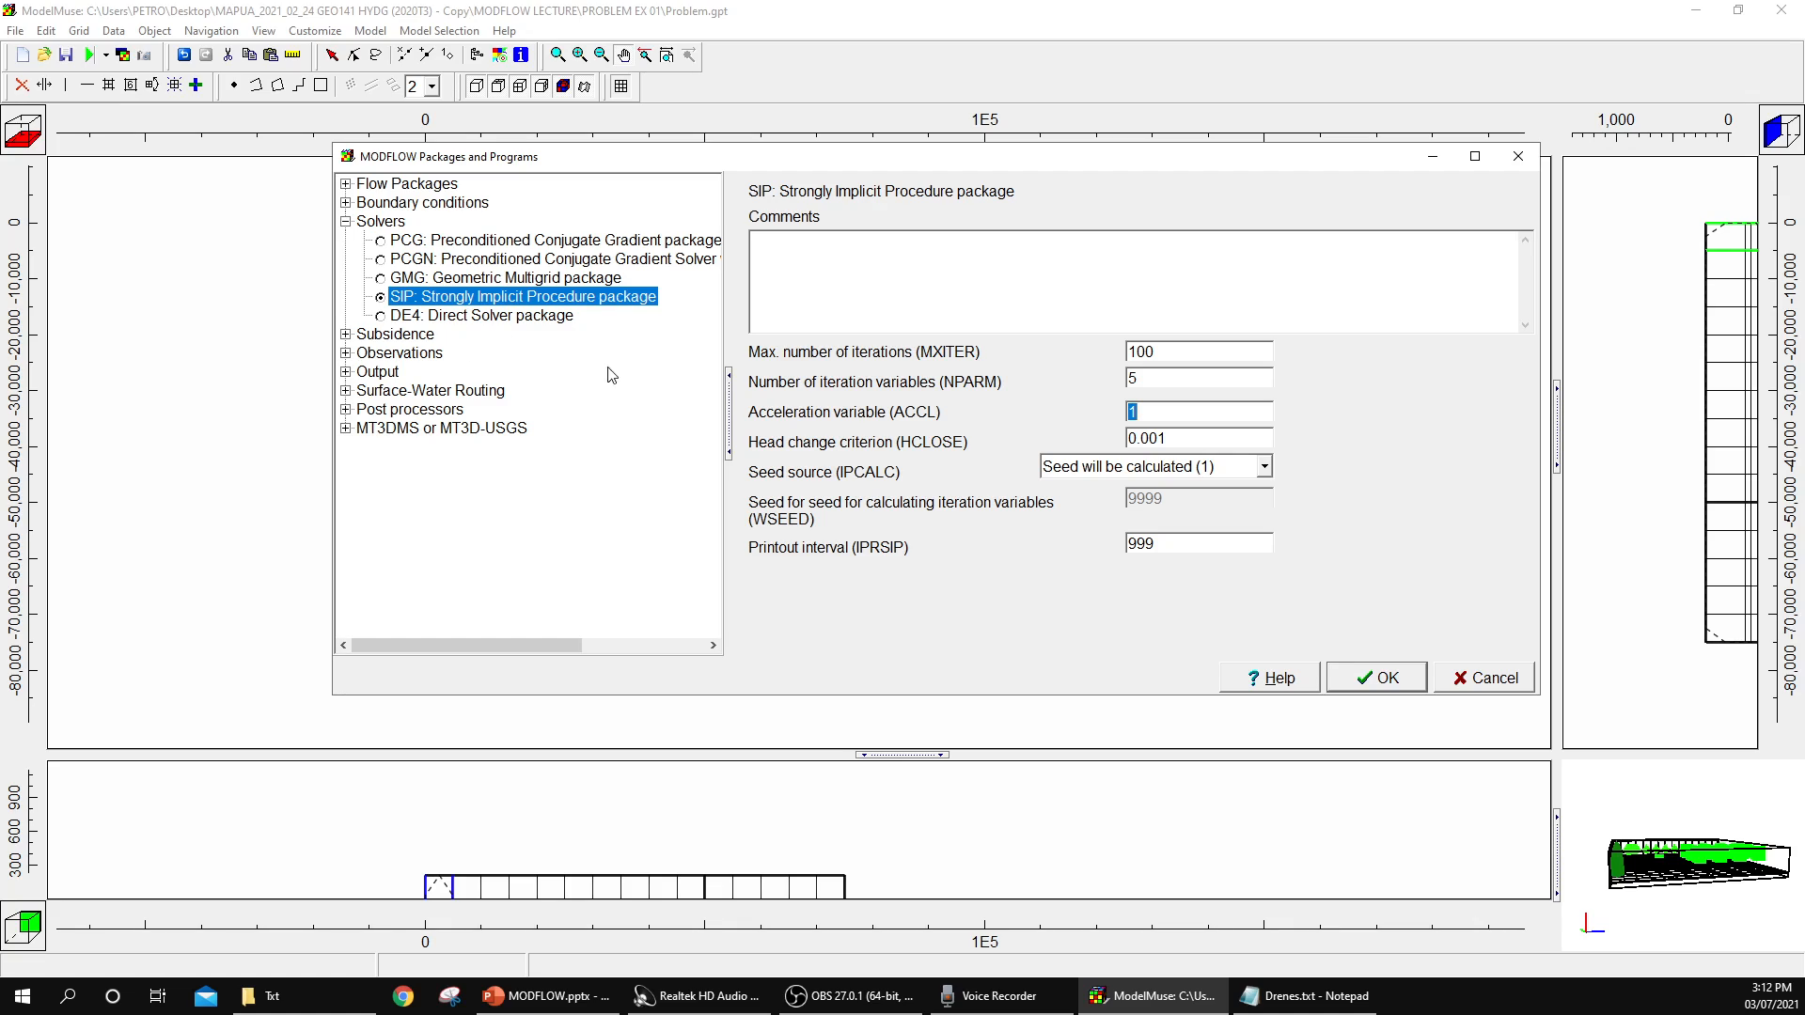
Step: Set the SIP maximum number of iterations to 50 and check the iteration variables, acceleration and head change criterion
double_click(1155, 352)
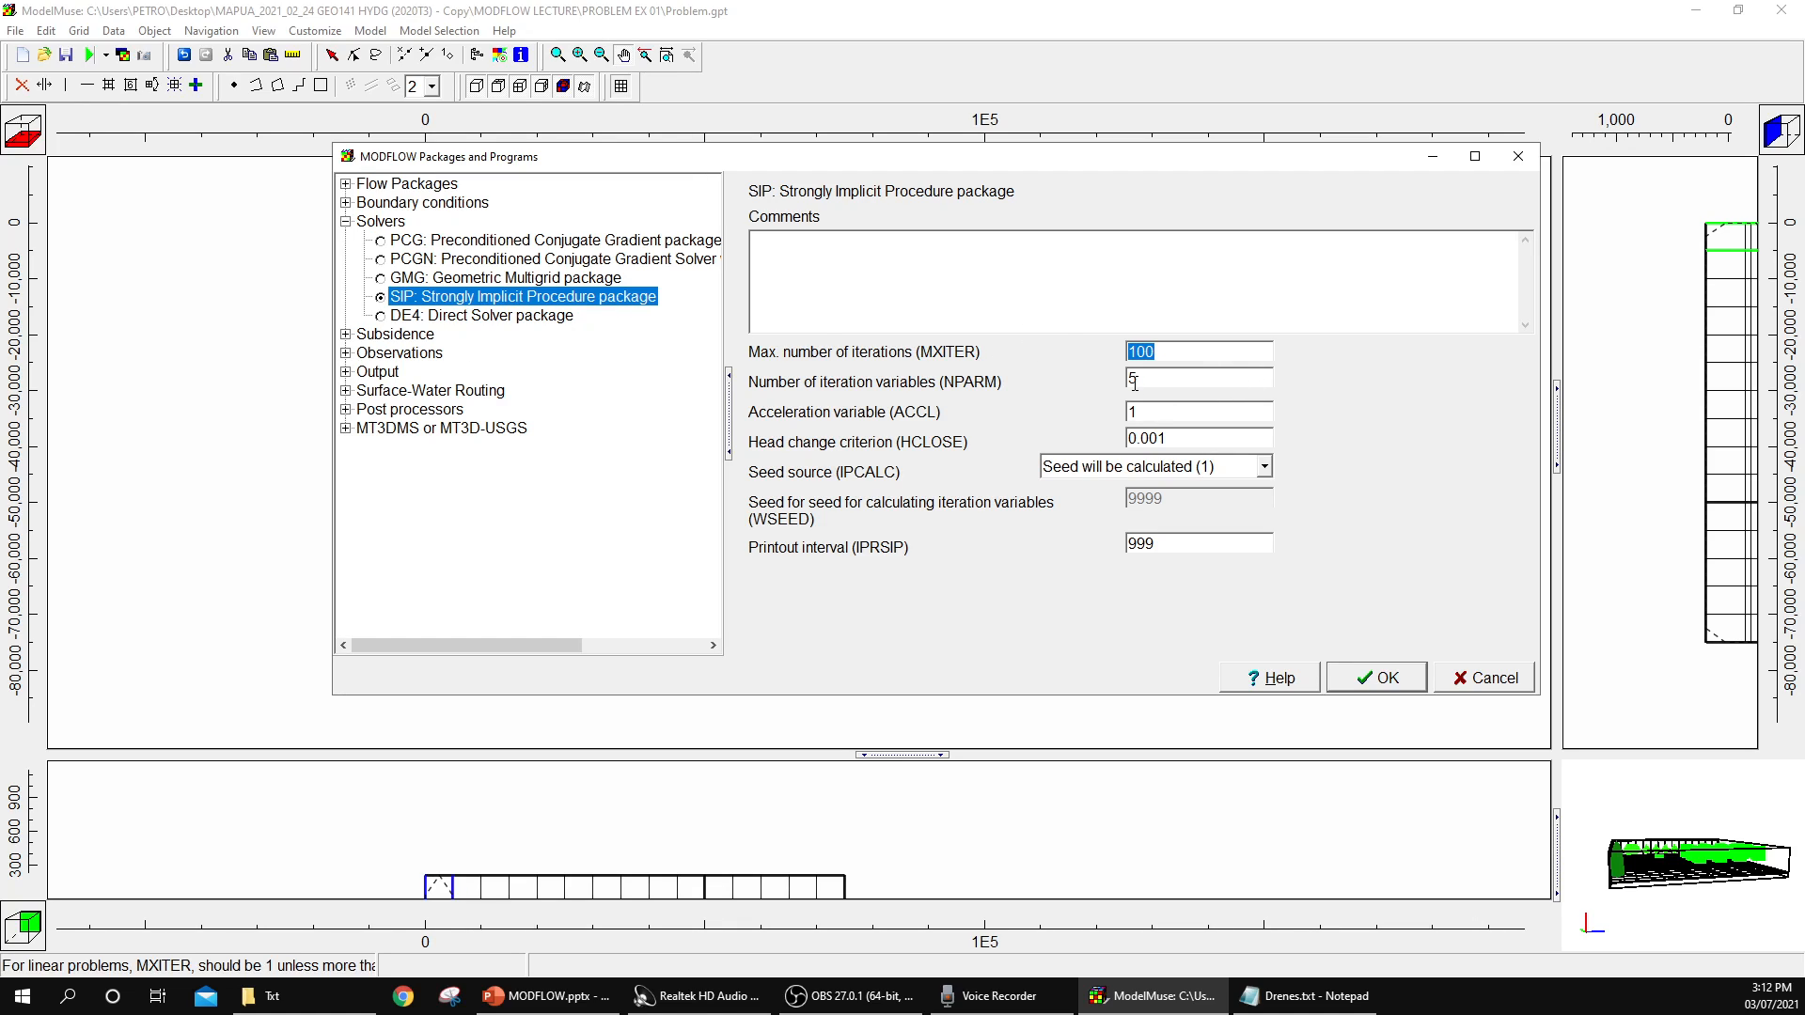
type("50")
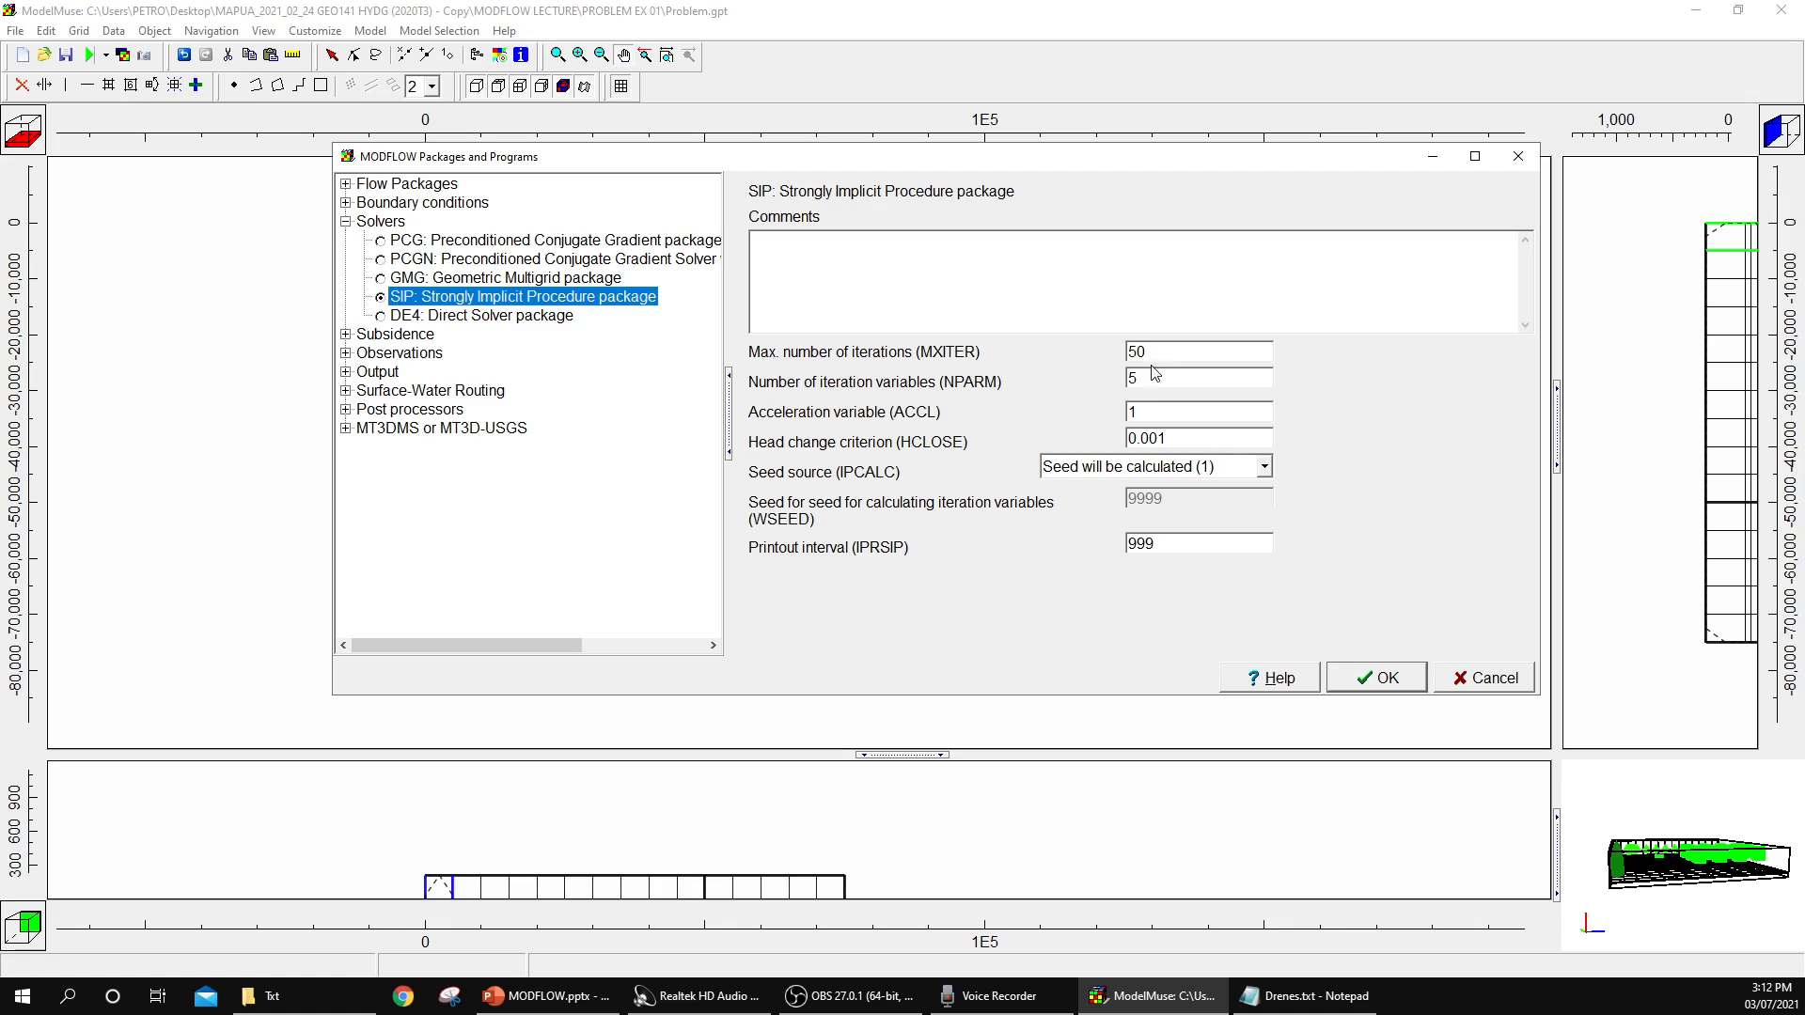
double_click(1148, 379)
double_click(1173, 413)
double_click(1159, 438)
Step: Set the SIP seed source to "Use seed entered by user (0)" with a seed of 0.001 and accept the package settings
left_click(1180, 470)
left_click(1192, 489)
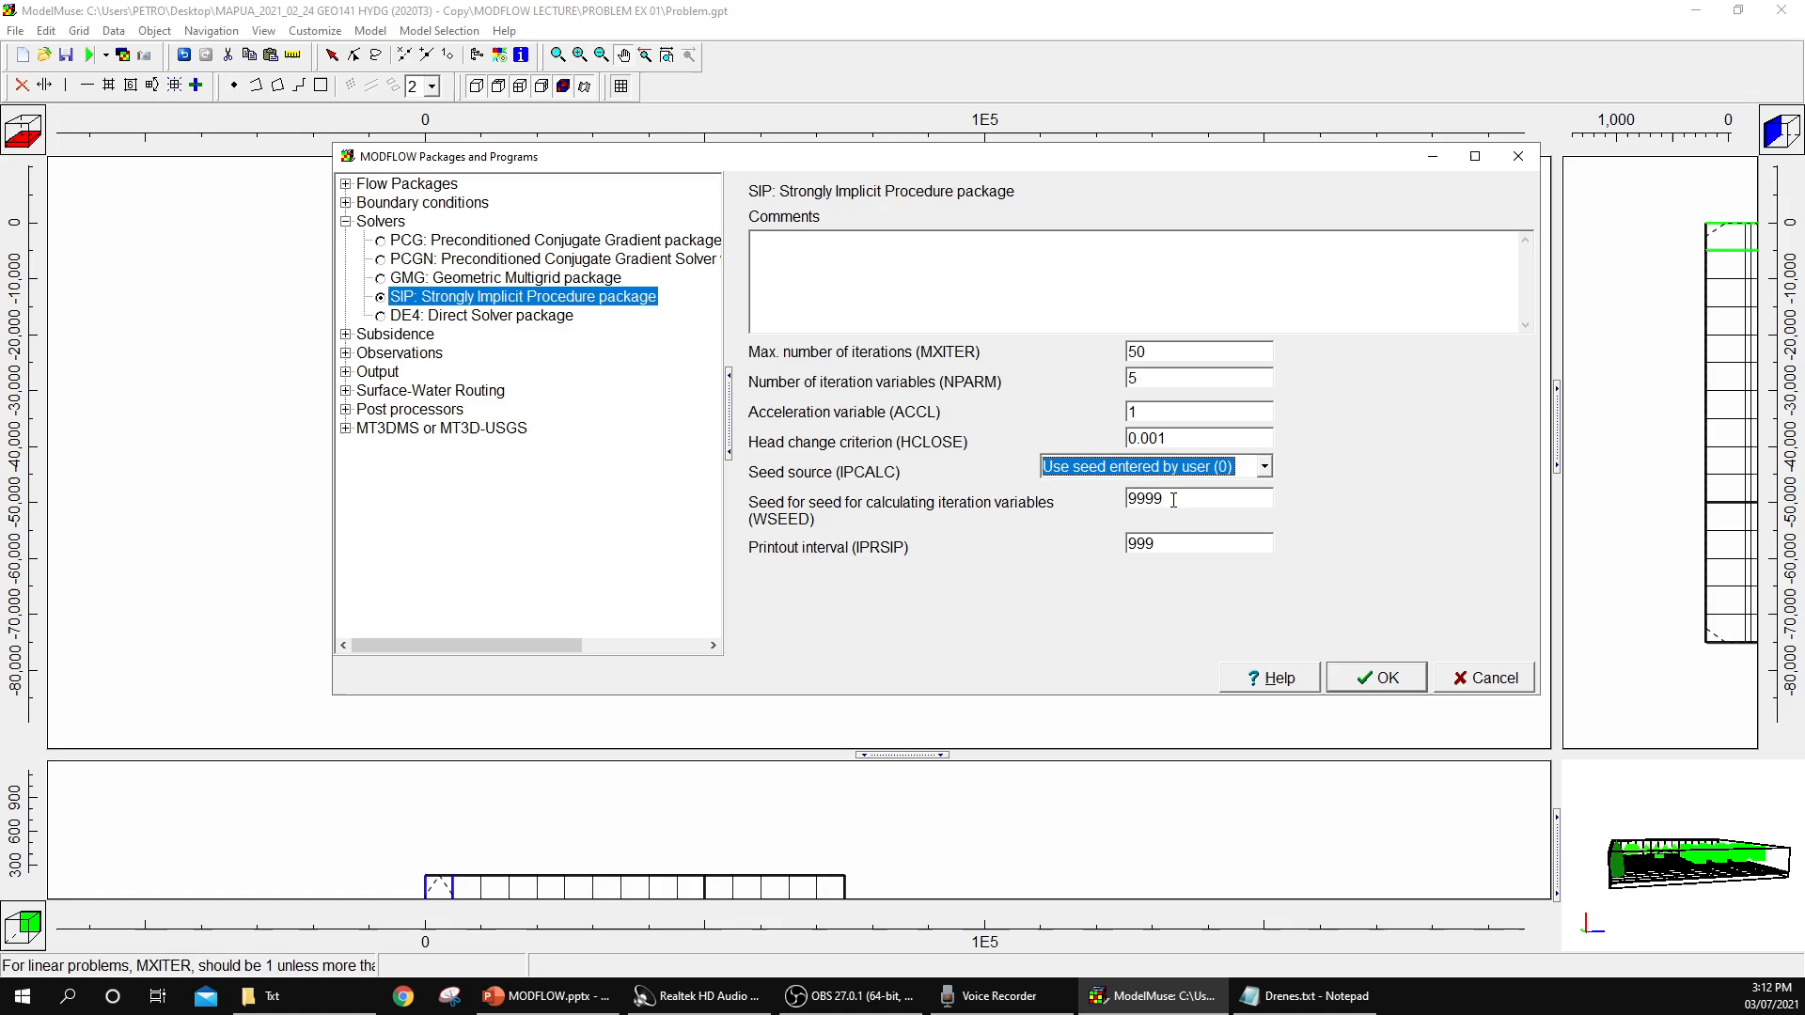
double_click(1199, 498)
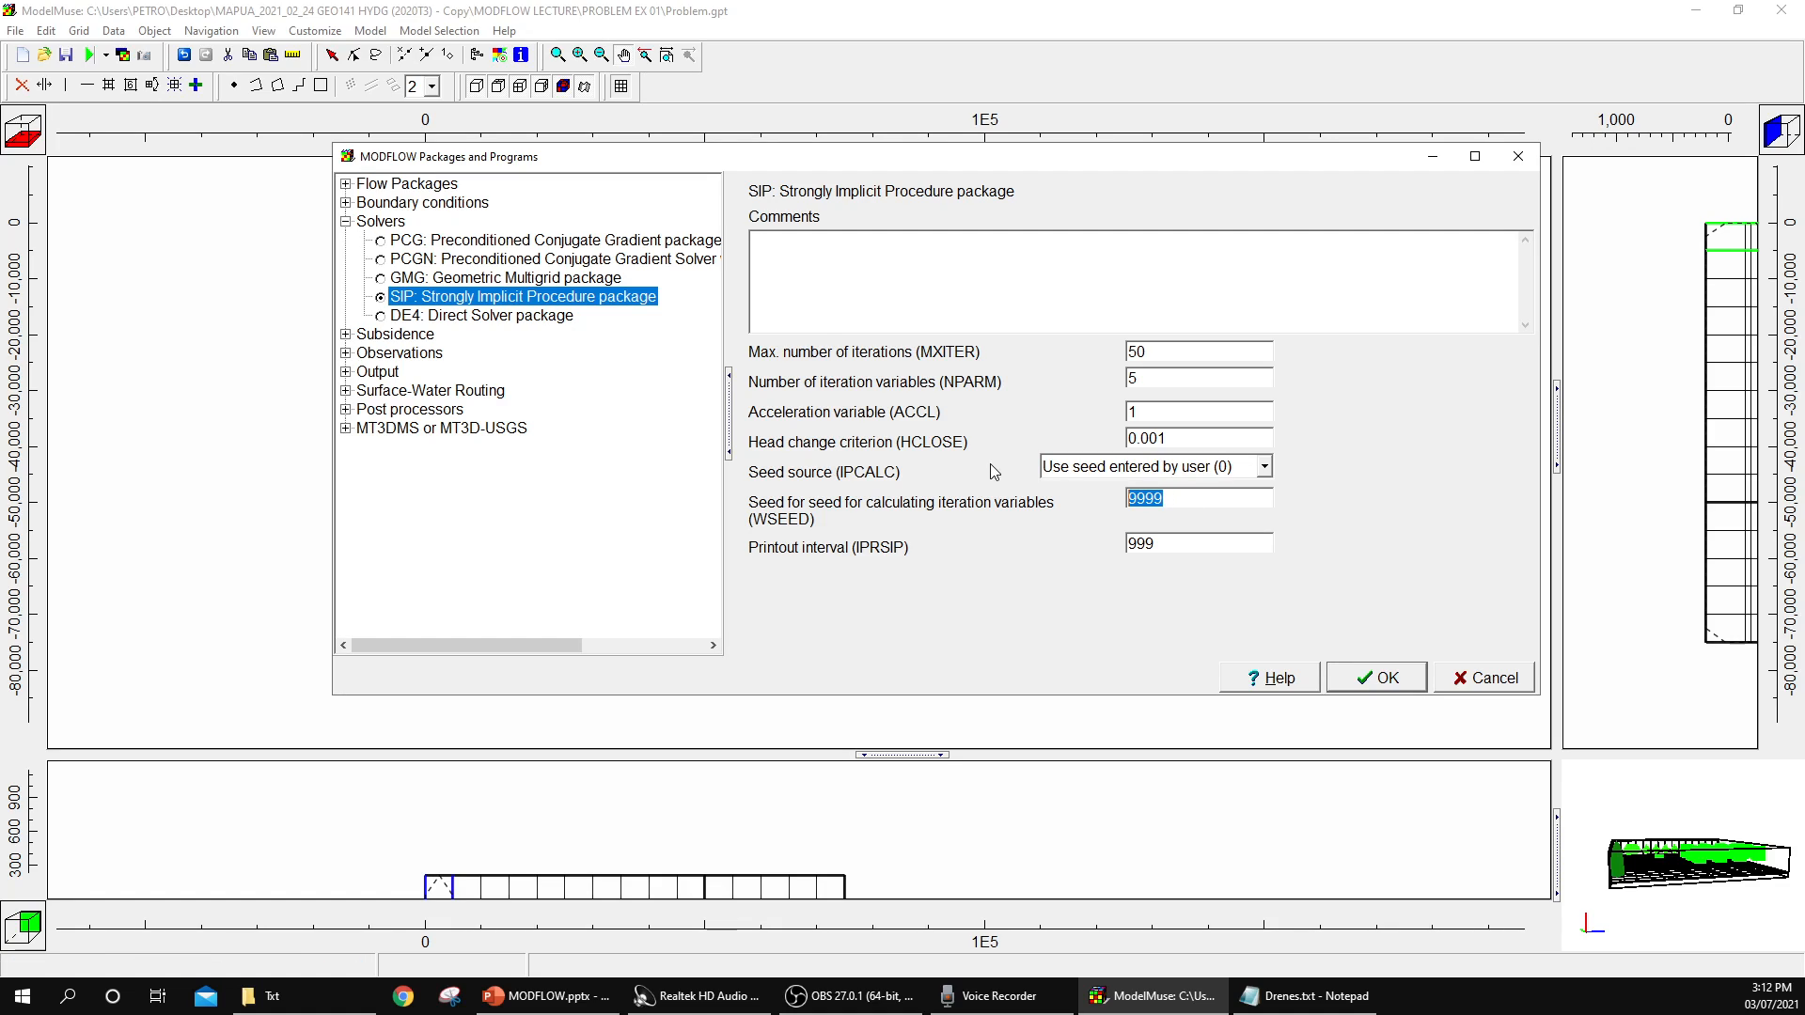
type("0.001")
double_click(1186, 549)
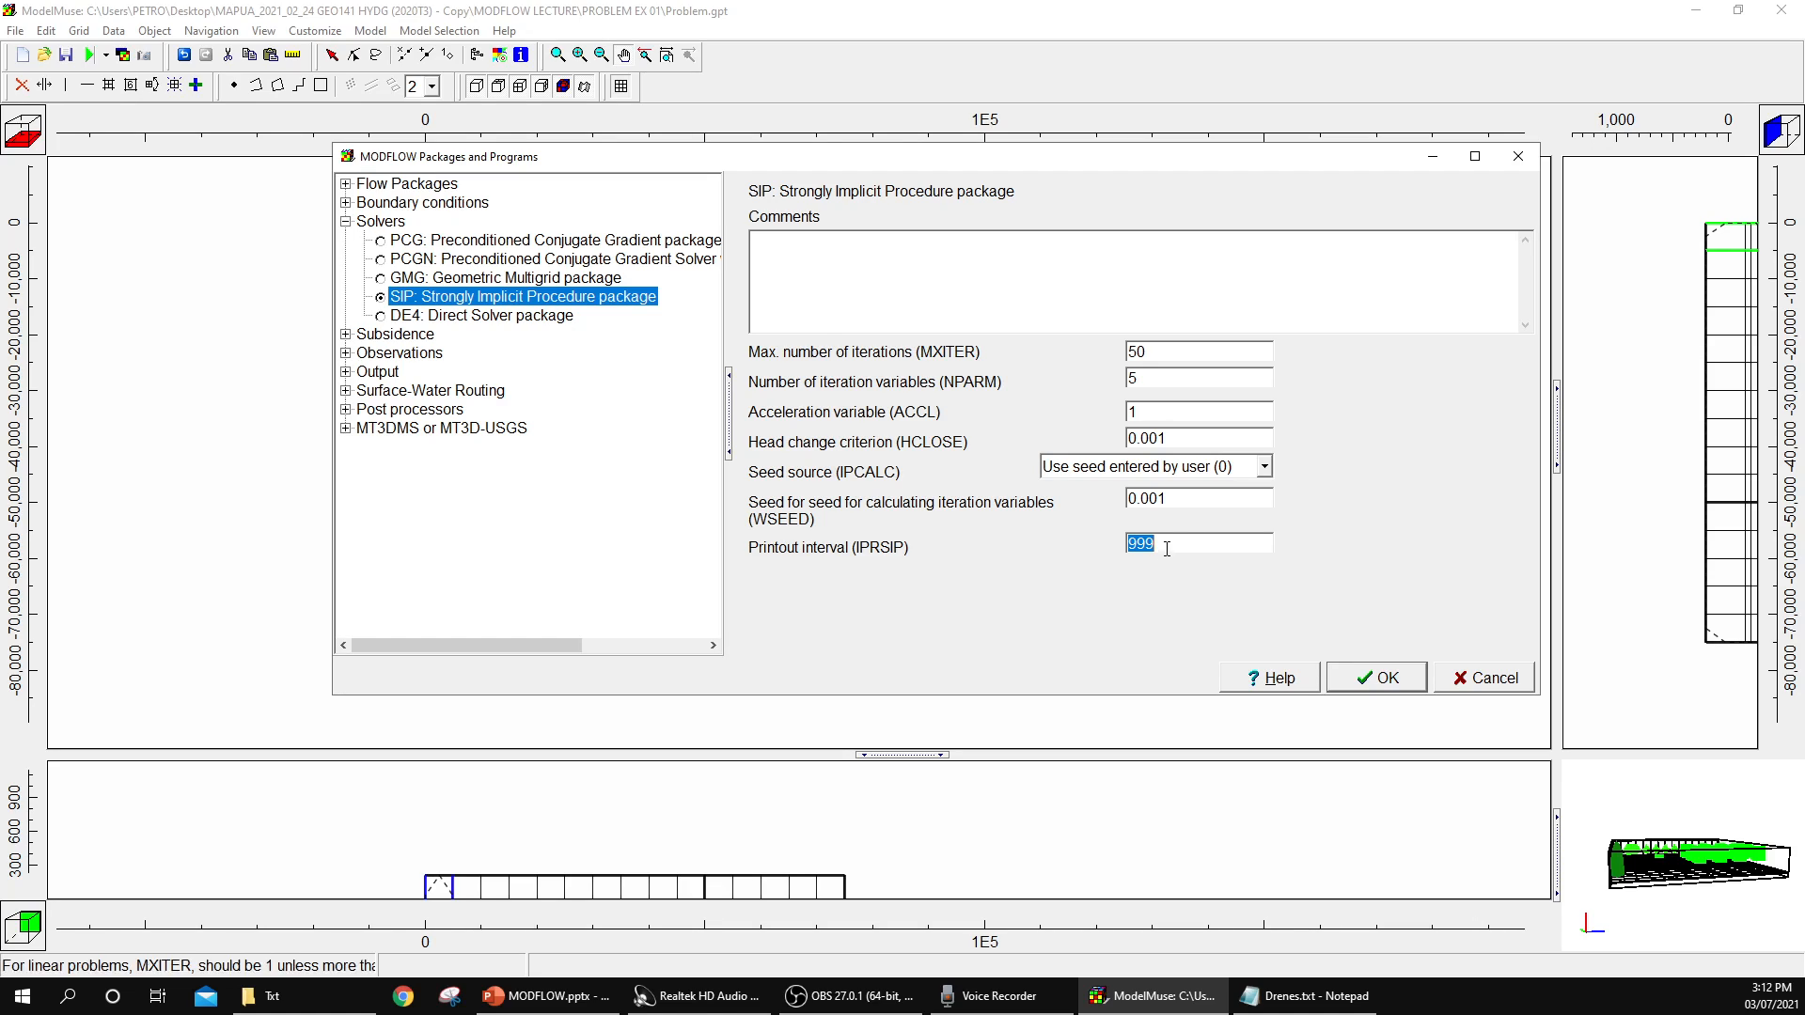
key("shift+Tab")
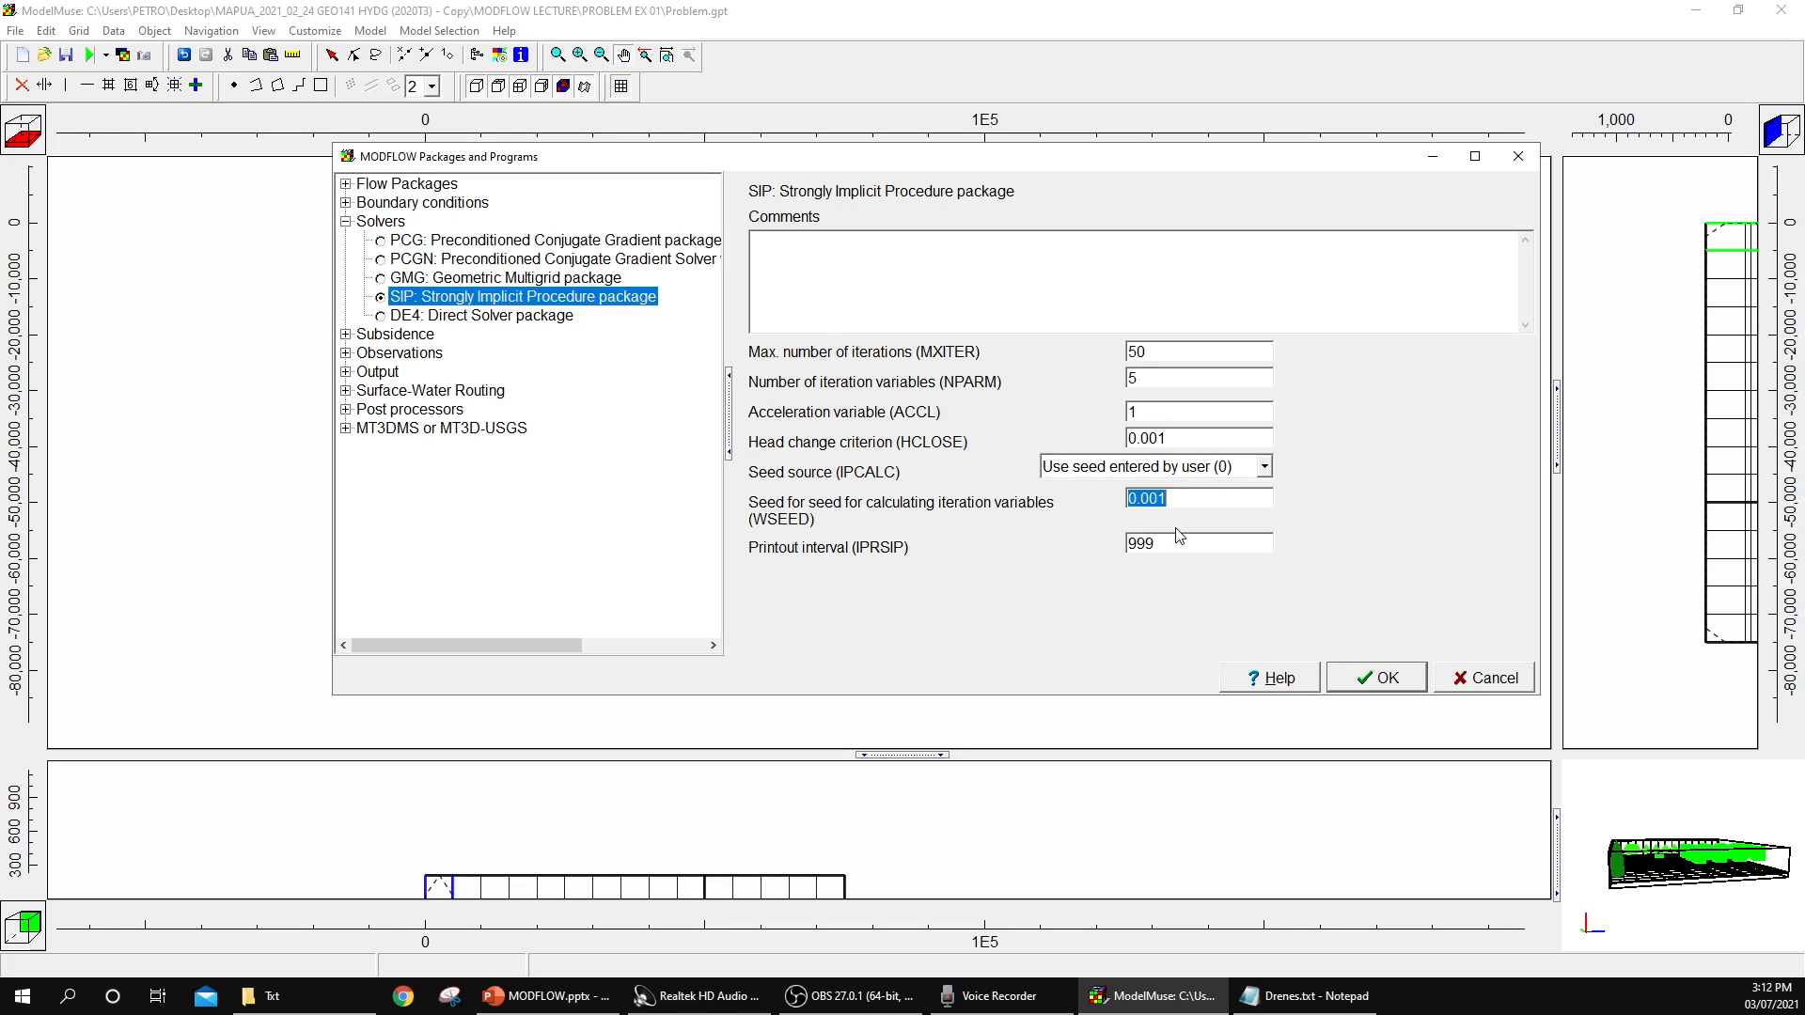
left_click(1346, 669)
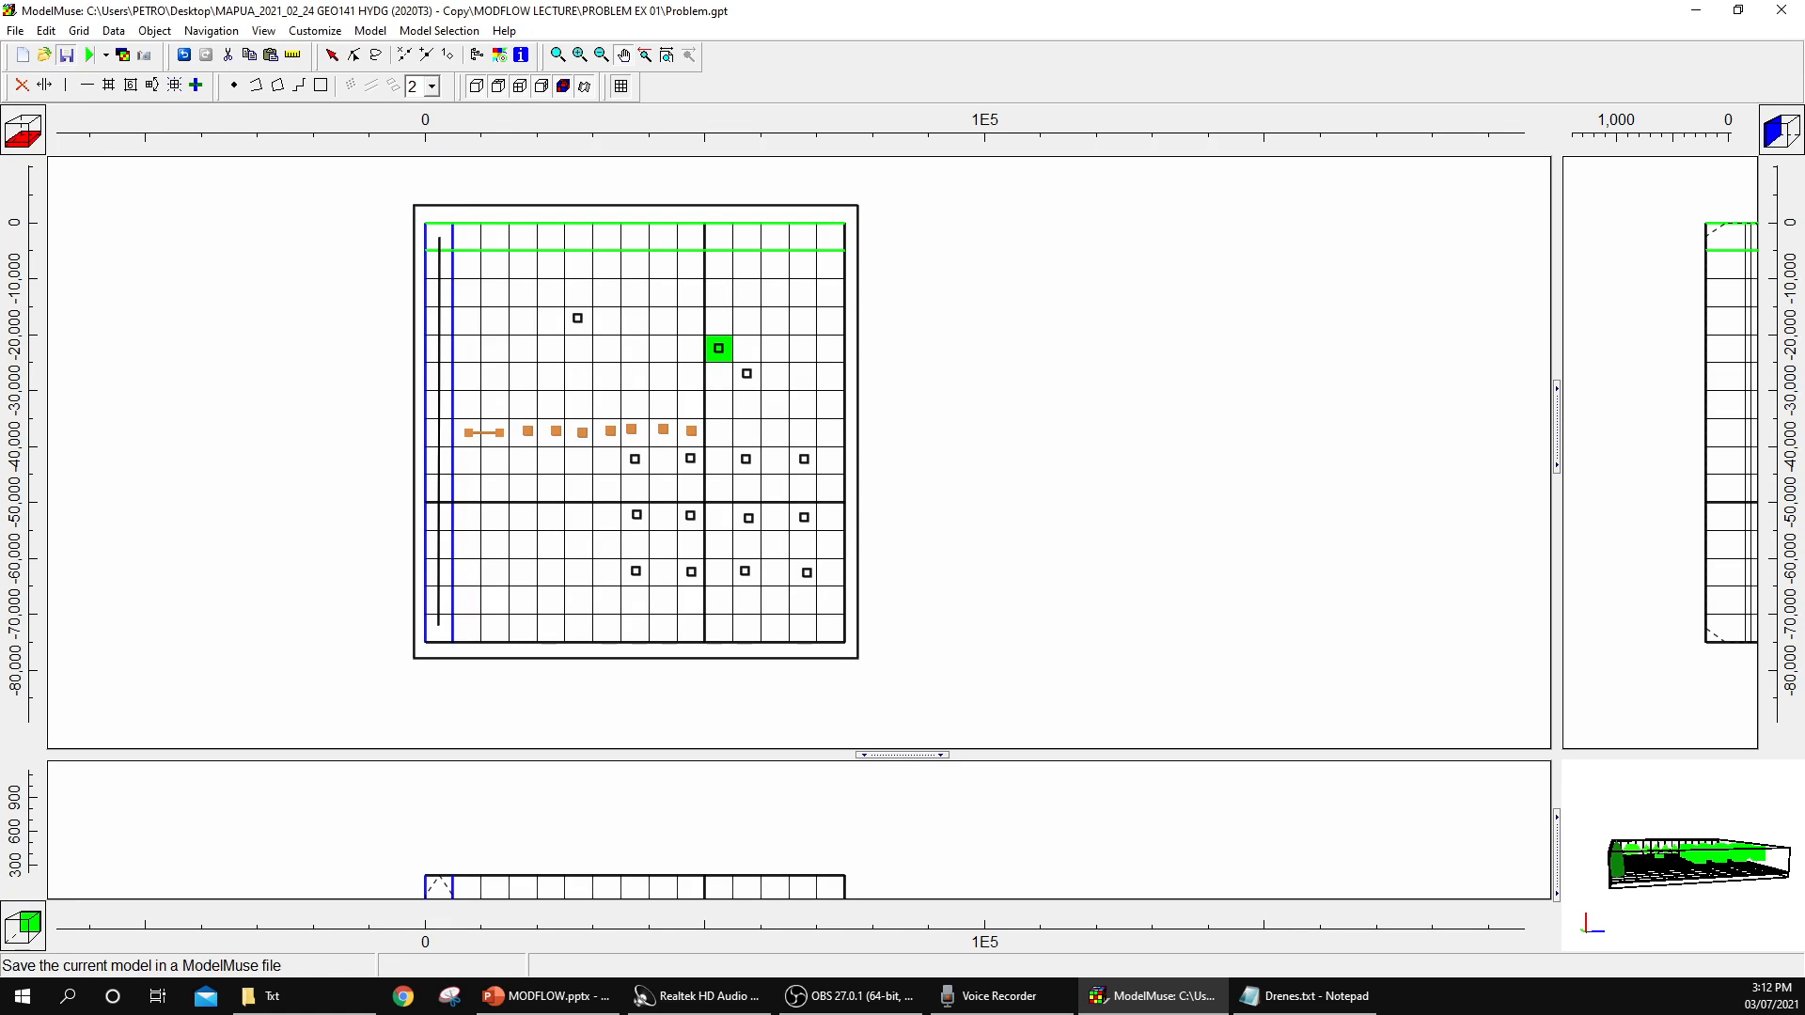
Step: Run MODFLOW-2005, saving the input files as Problem.nam in the PROBLEM EX 01 folder with model execution enabled
left_click_drag(698, 388, 809, 406)
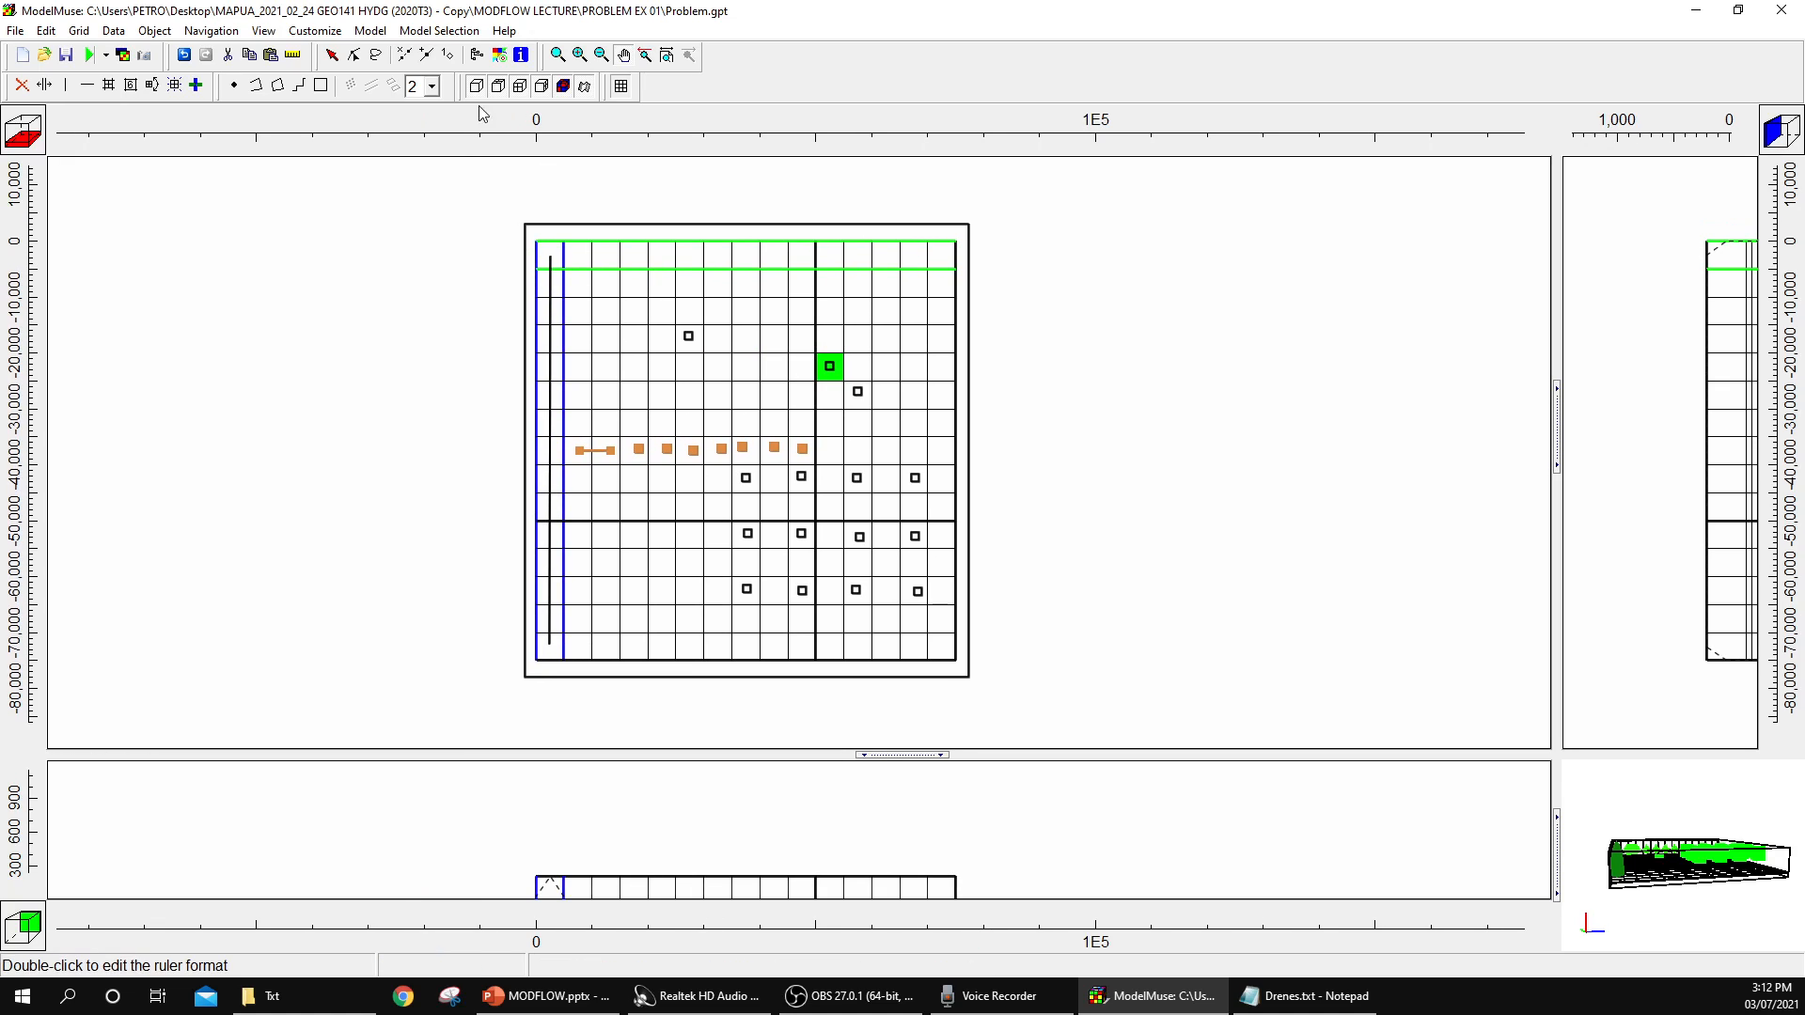
left_click(88, 58)
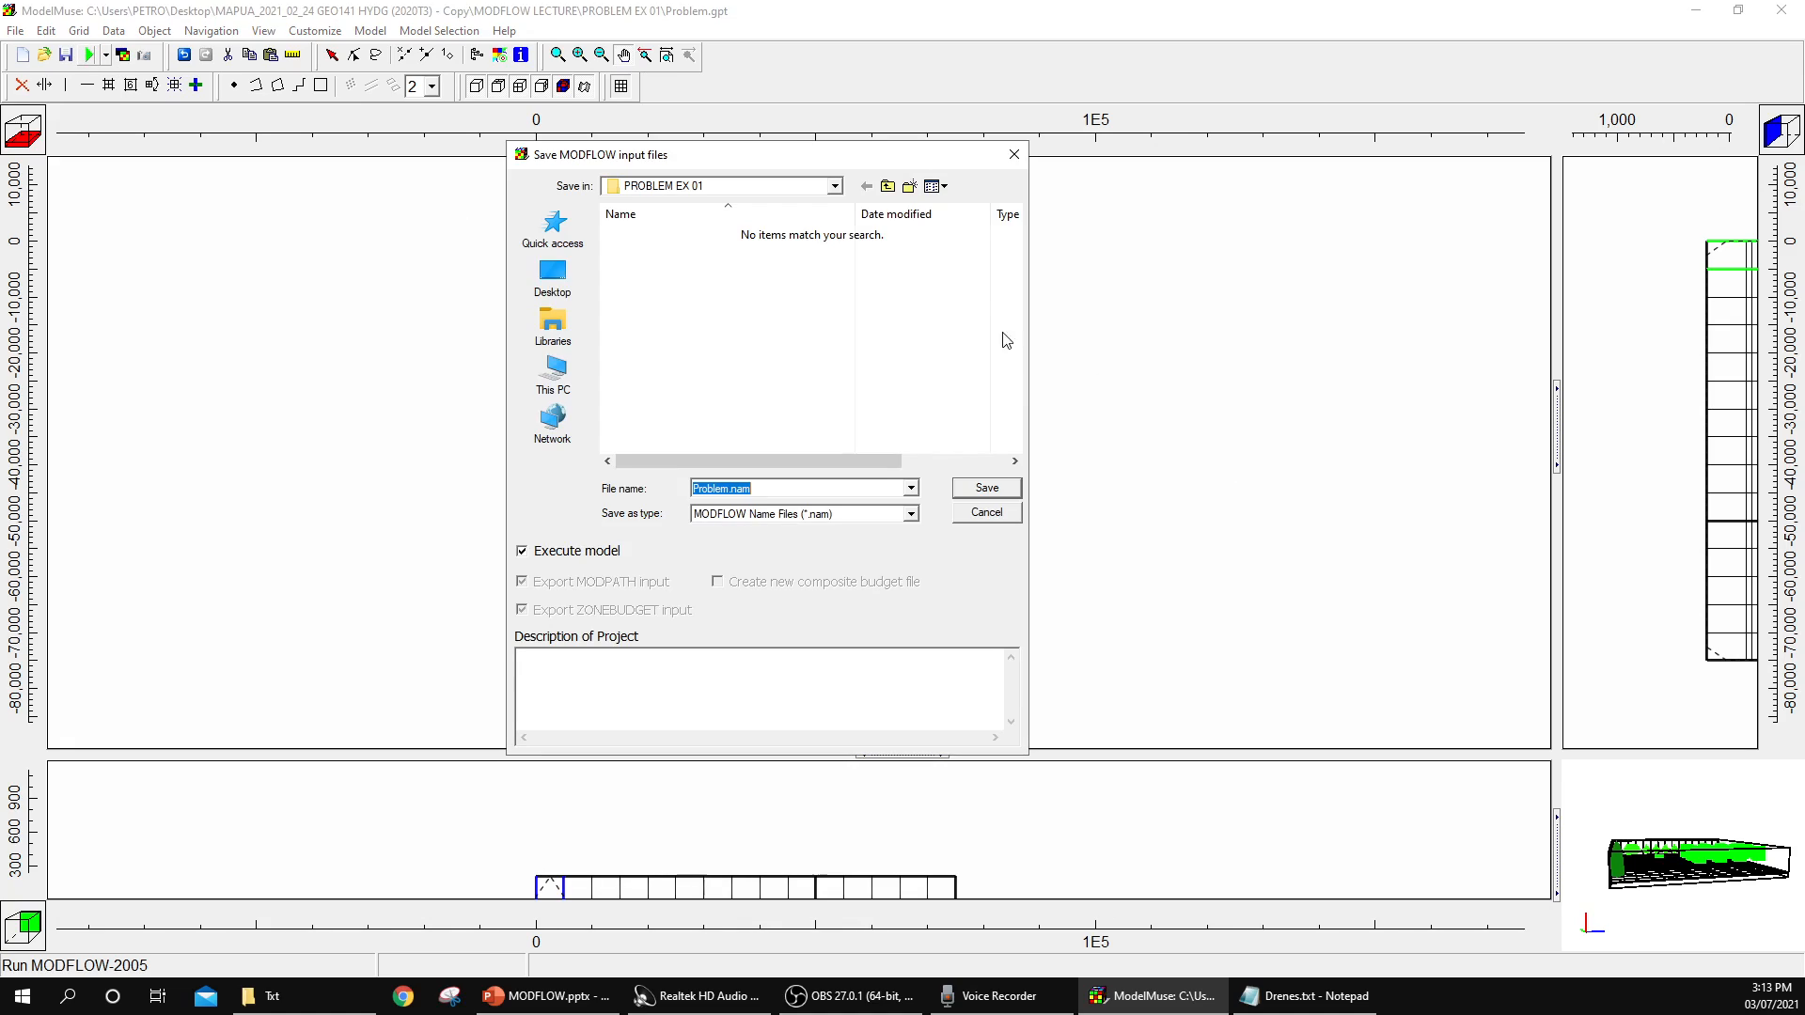
left_click(839, 495)
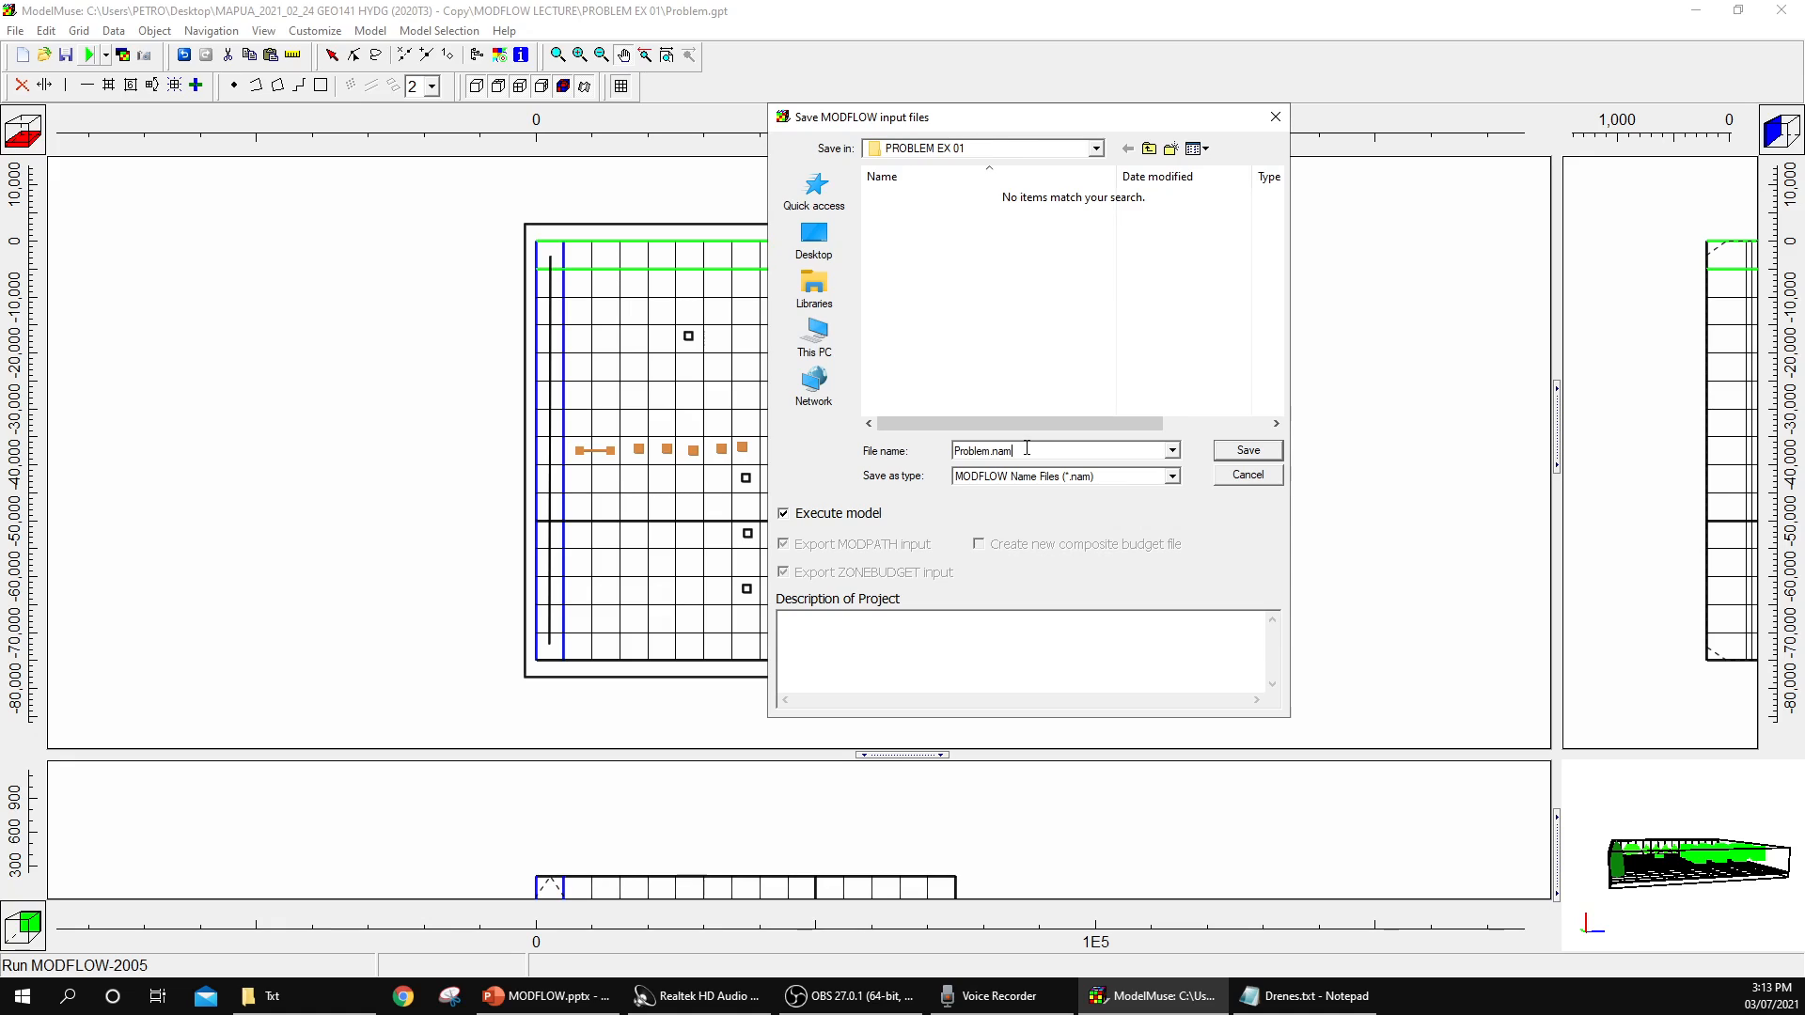
left_click(1248, 450)
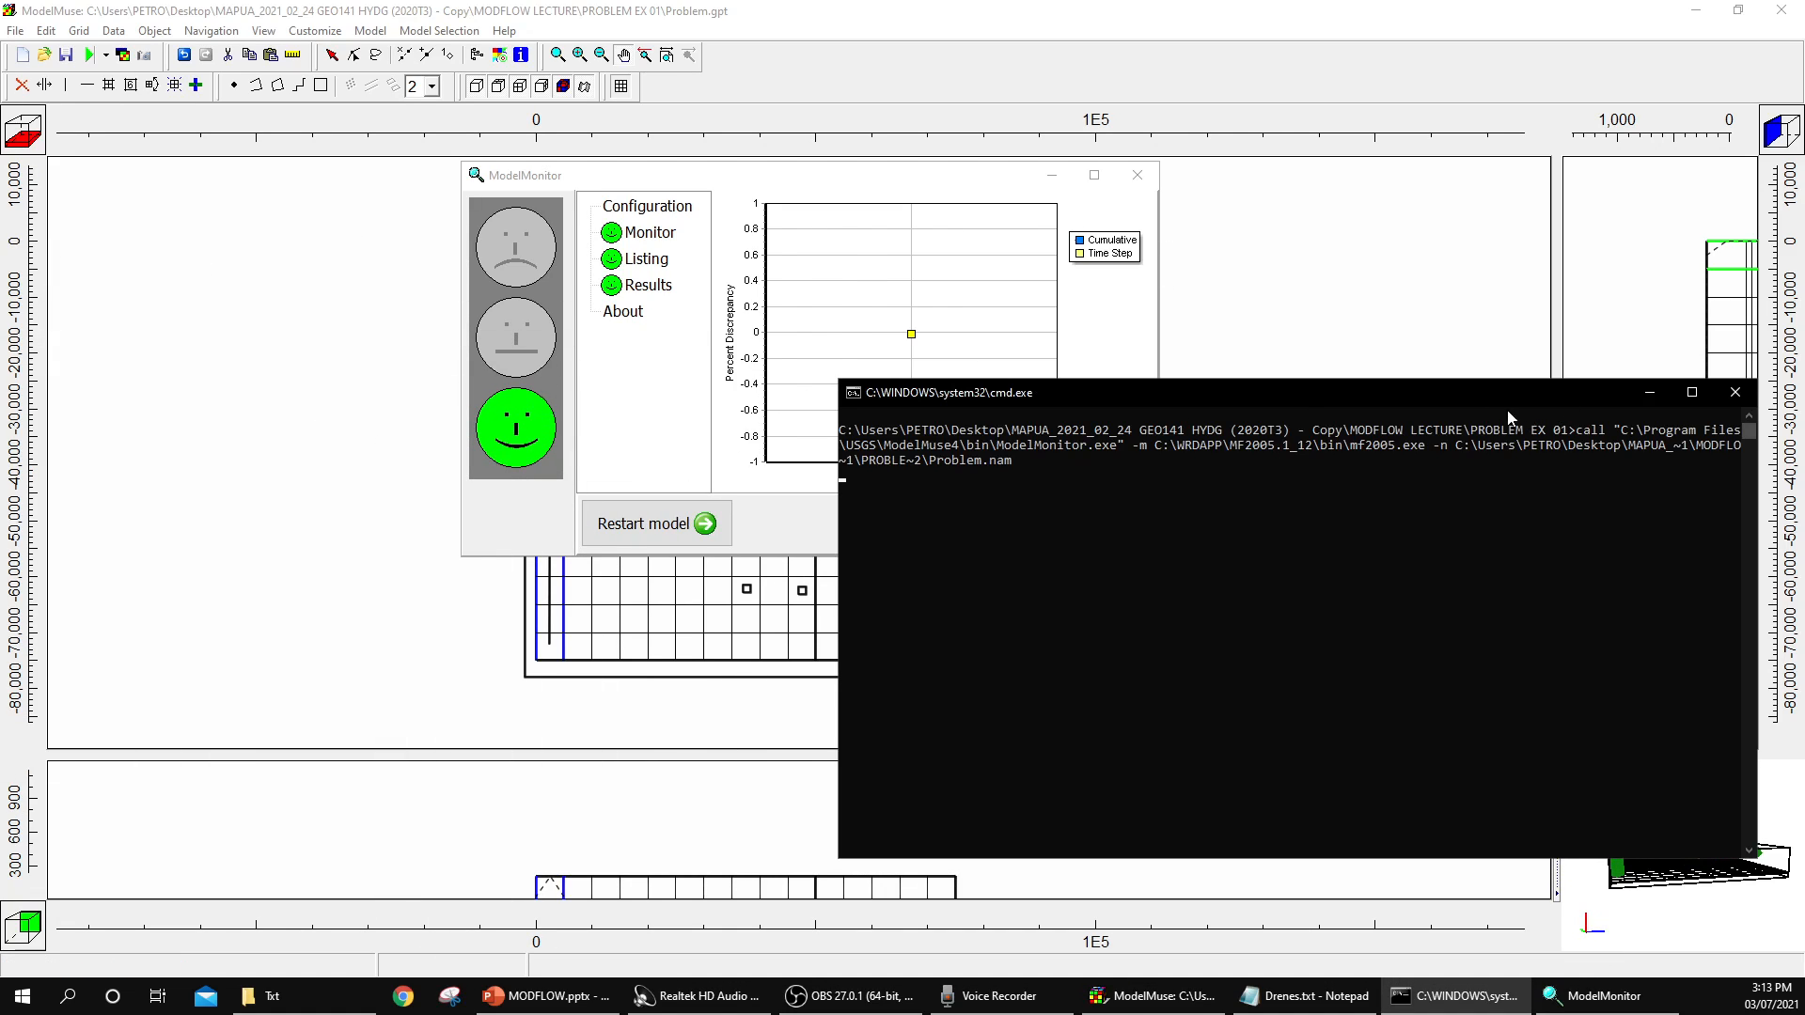
Step: View the command window full screen, minimize it, and reposition the ModelMonitor window over the model
left_click(1142, 498)
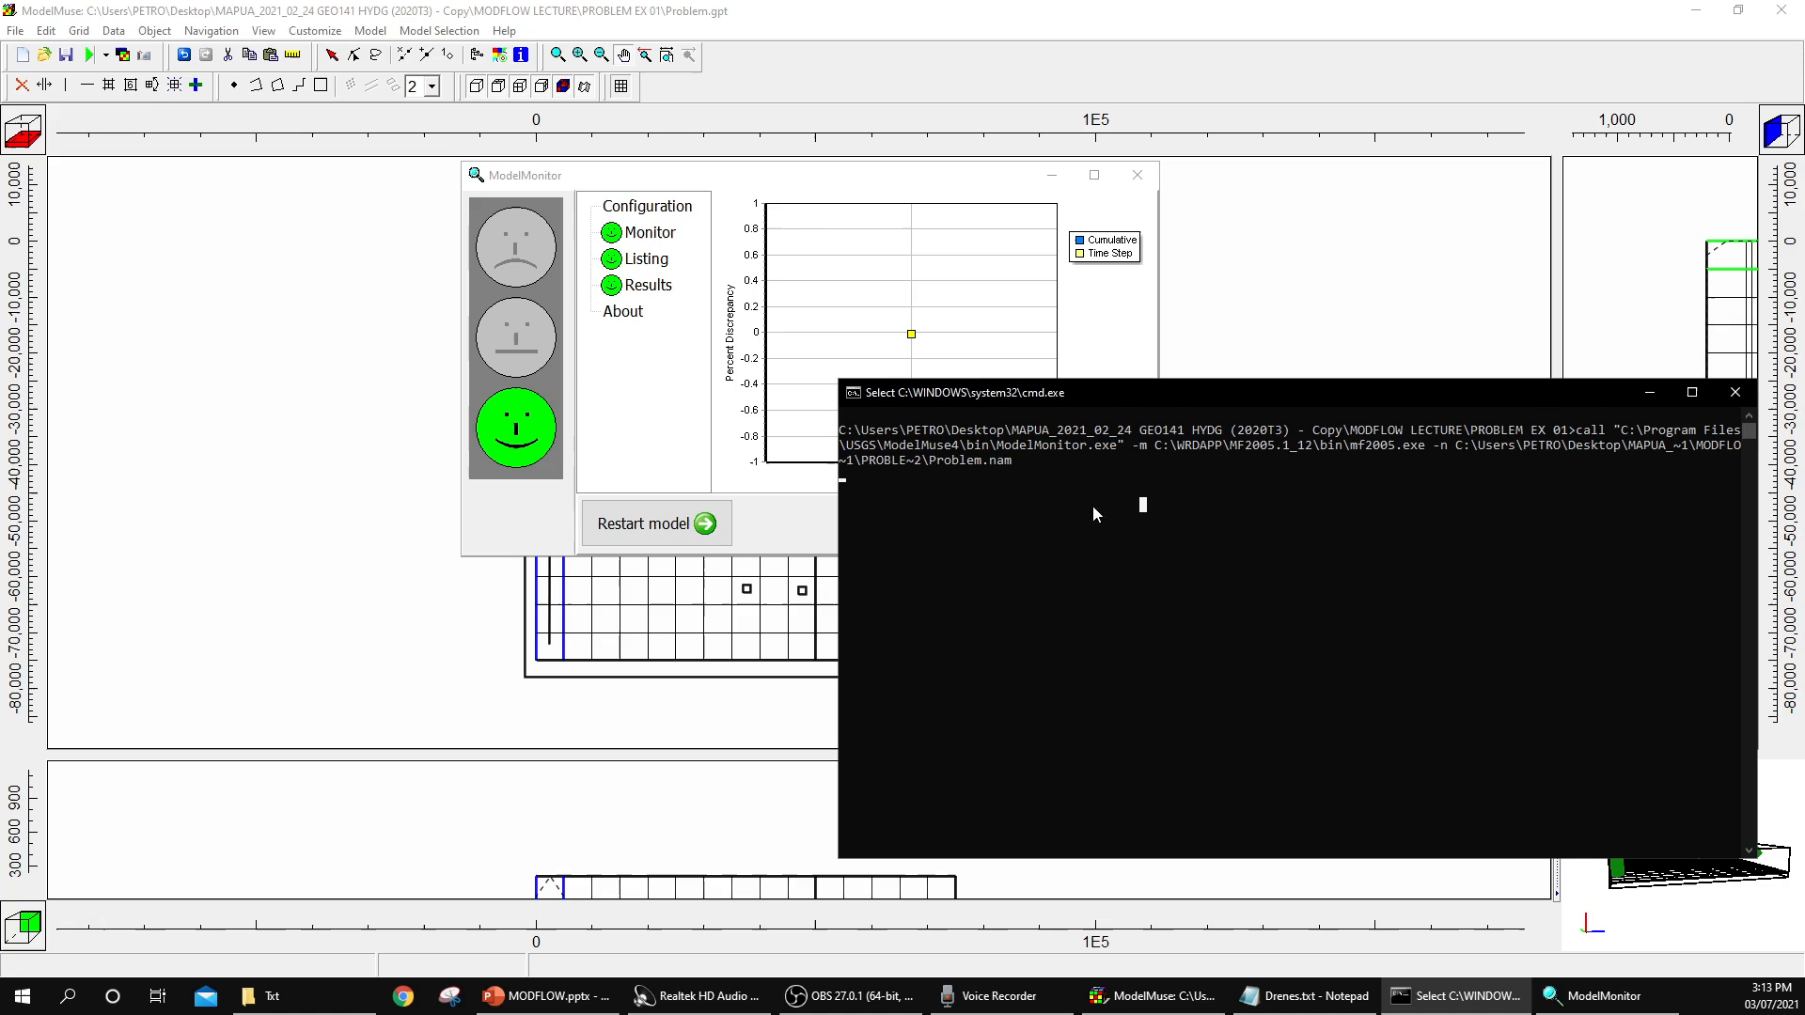
left_click(1693, 393)
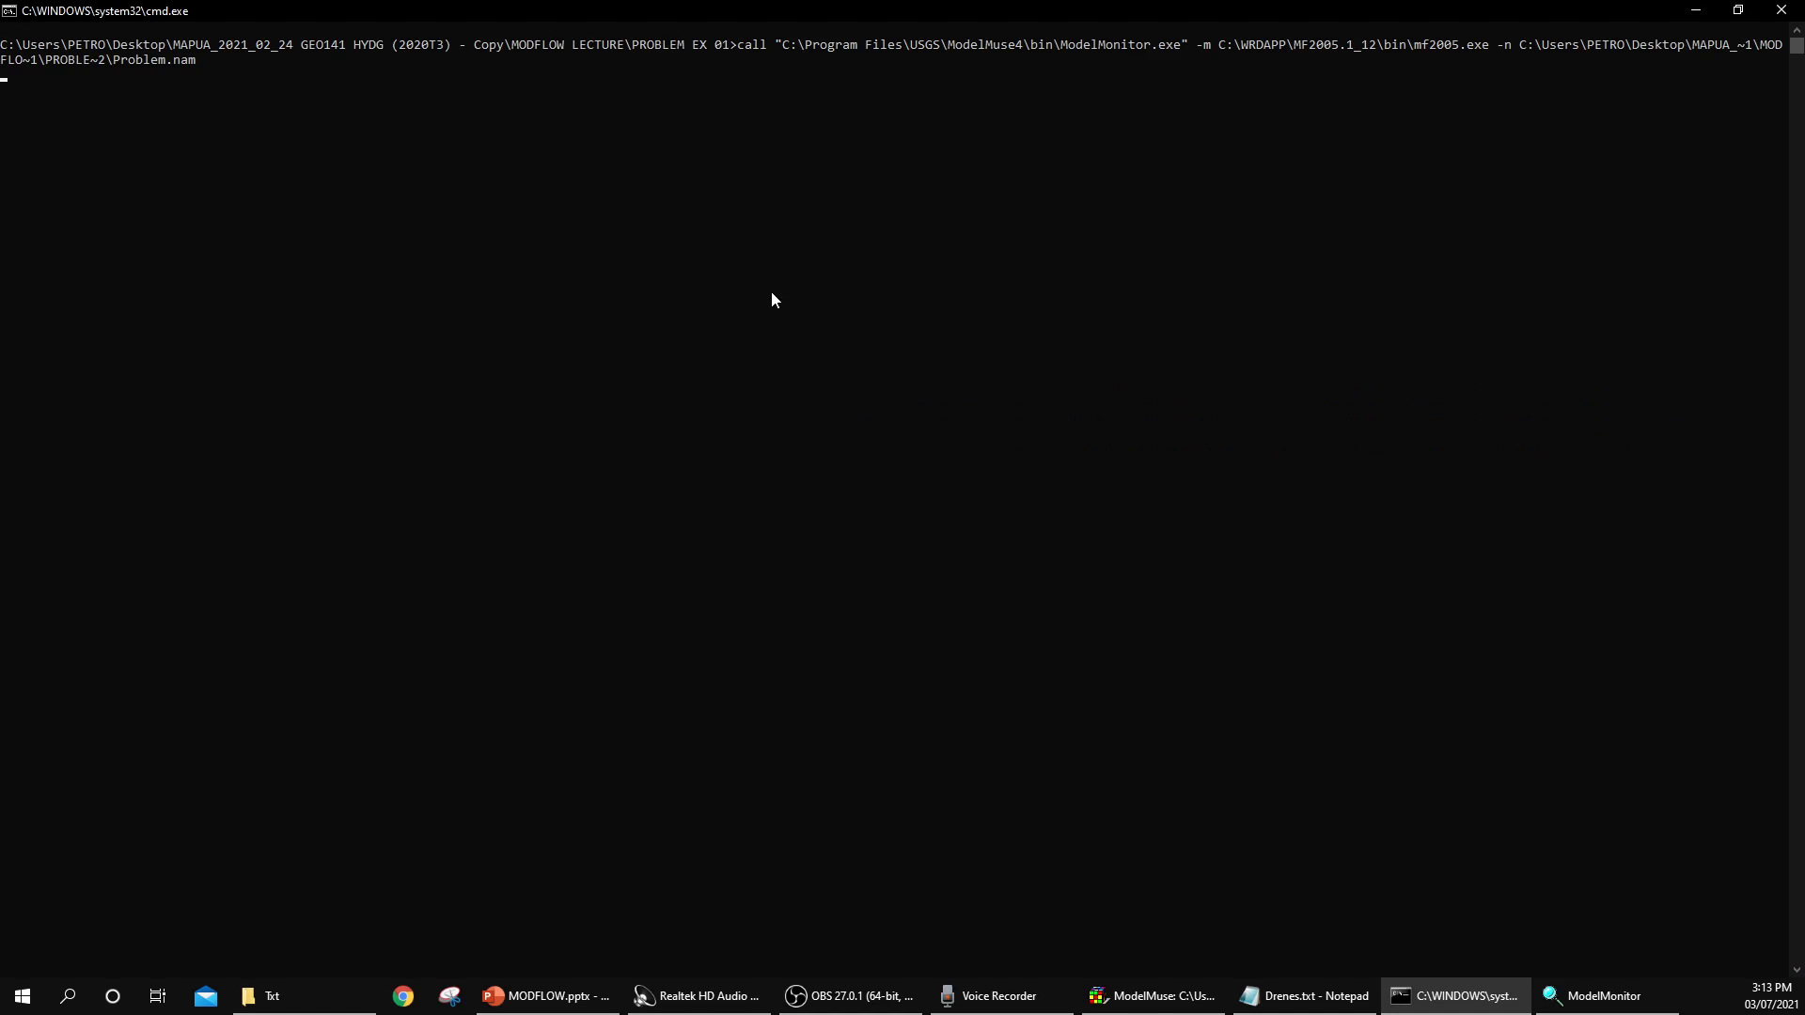
left_click(1697, 11)
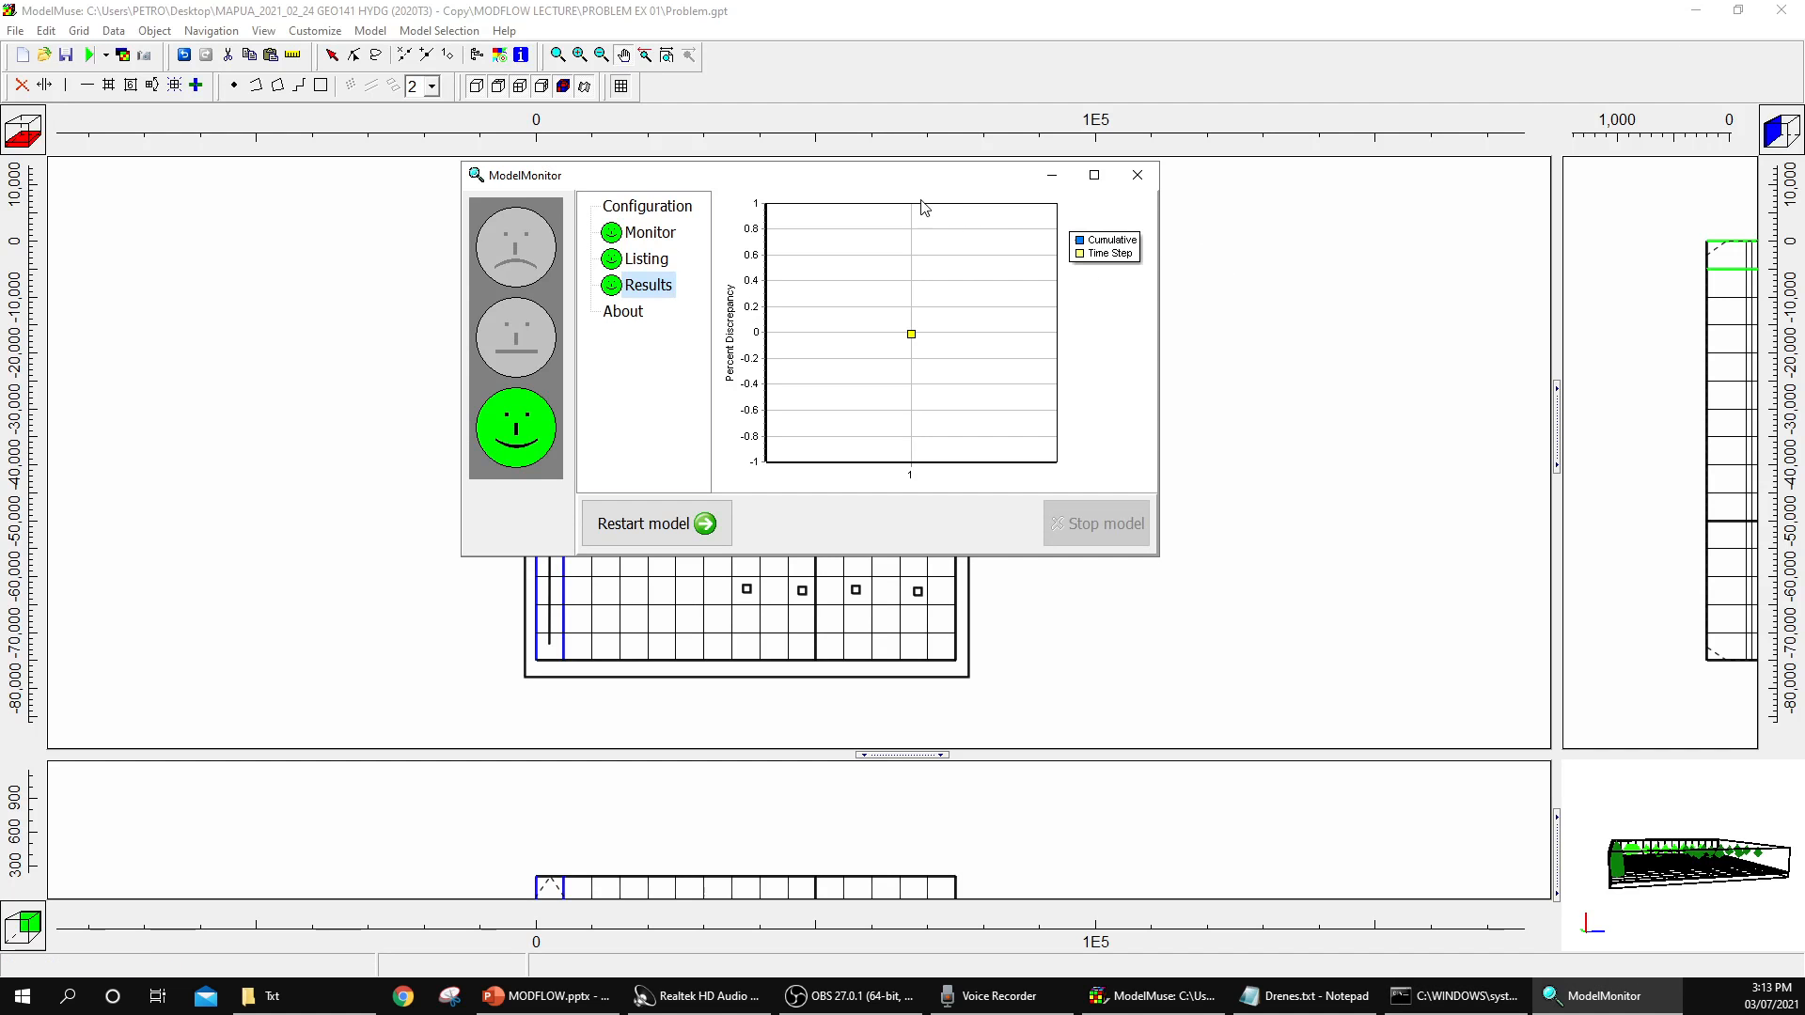
left_click_drag(910, 171, 706, 149)
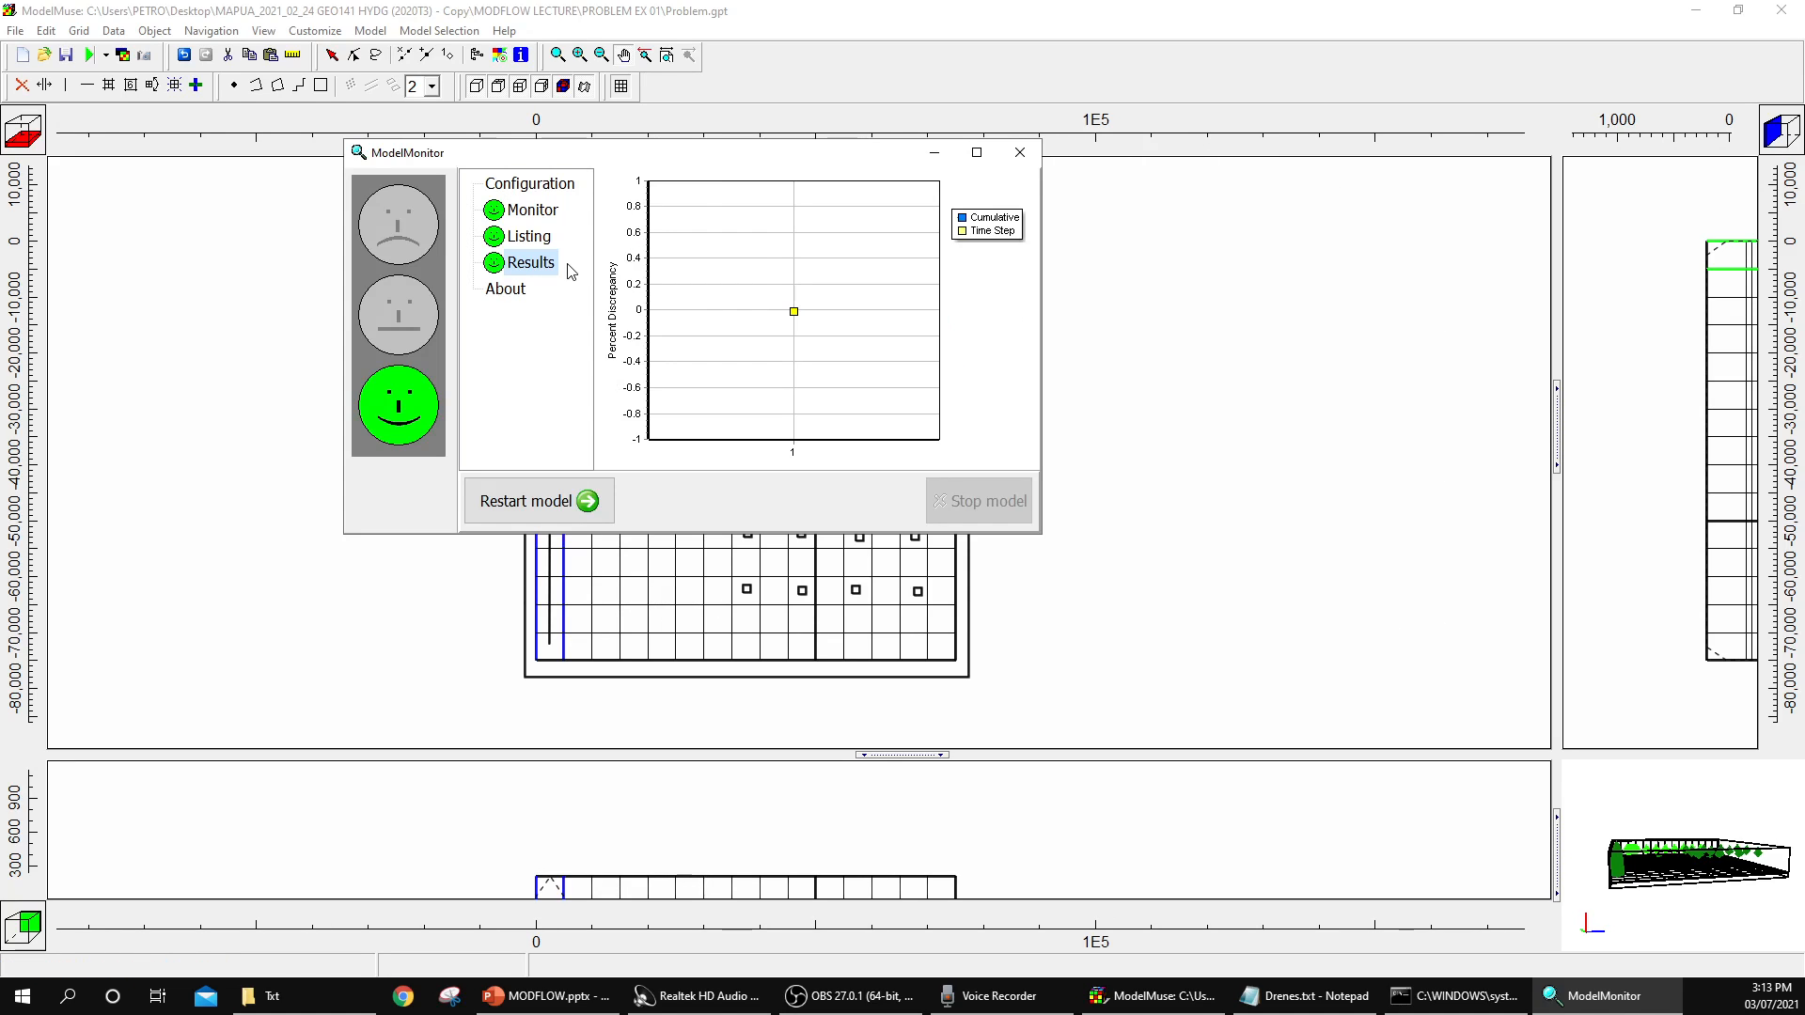
Step: Examine the run's screen output, listing file errors and warnings, and results in ModelMonitor, widening the window to read the output
left_click(540, 213)
scroll(853, 303, "down", 2)
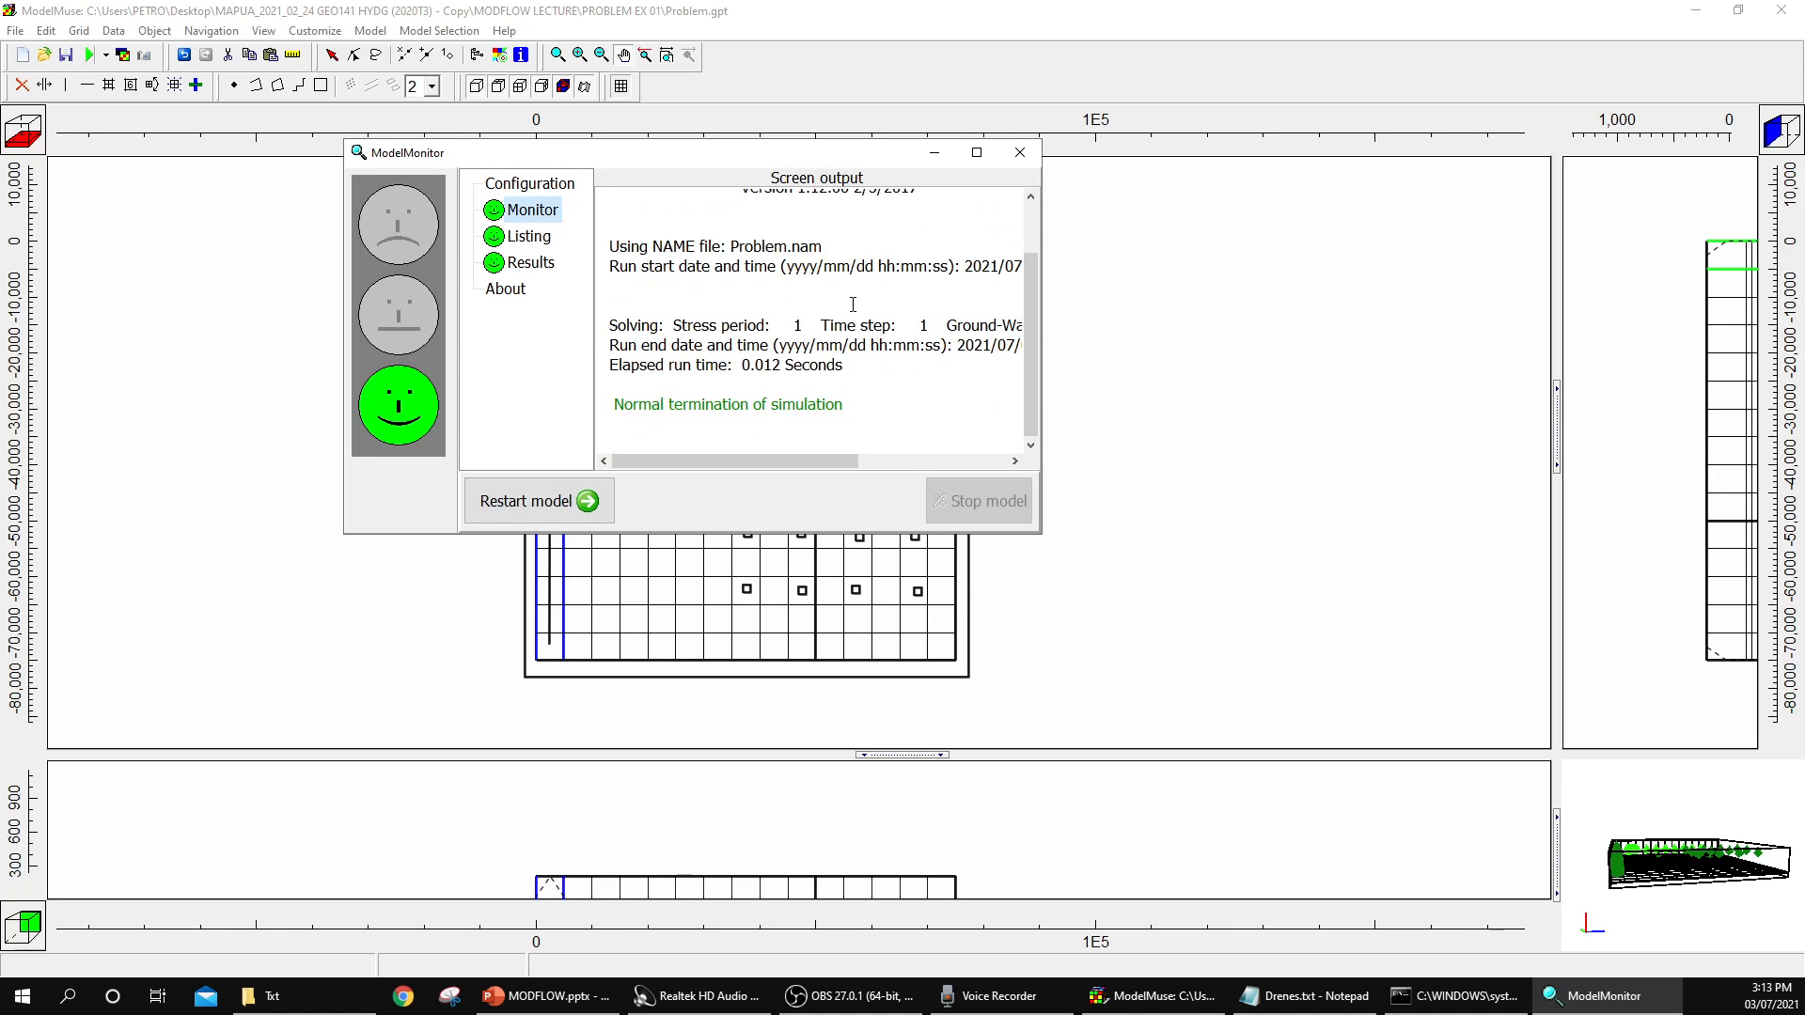
scroll(851, 306, "up", 2)
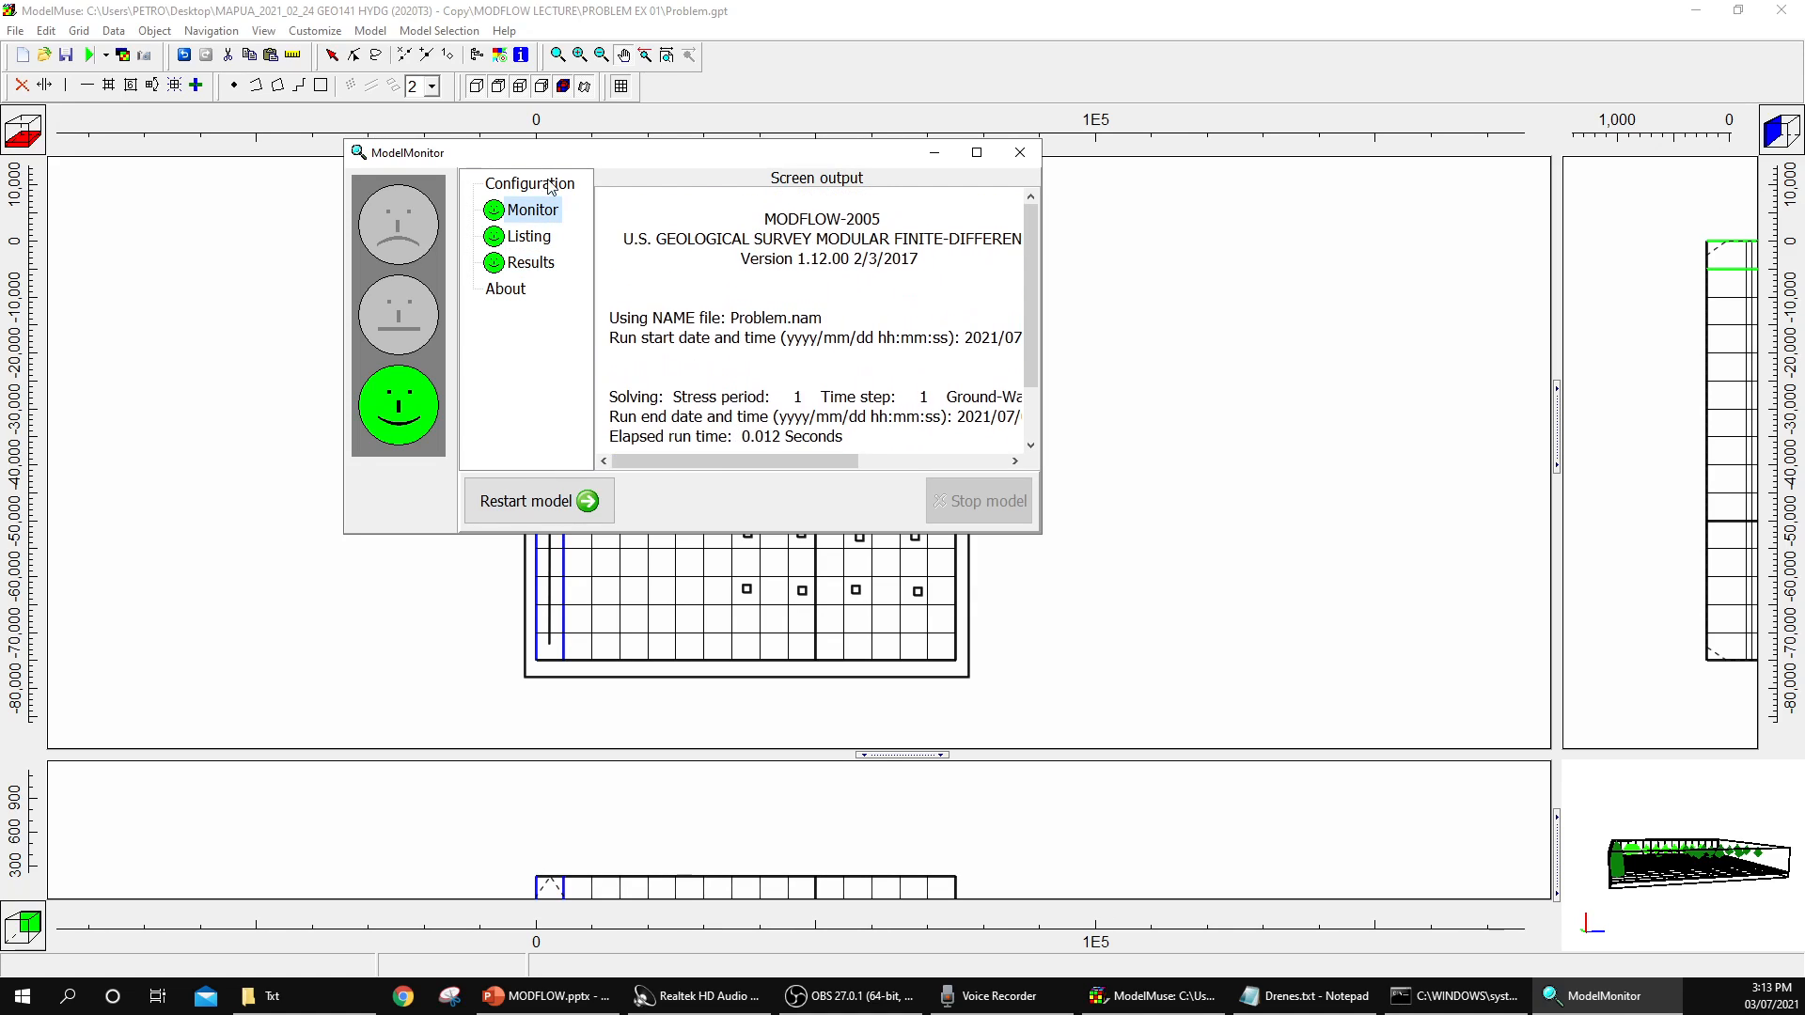
left_click(520, 236)
left_click(535, 263)
left_click(540, 235)
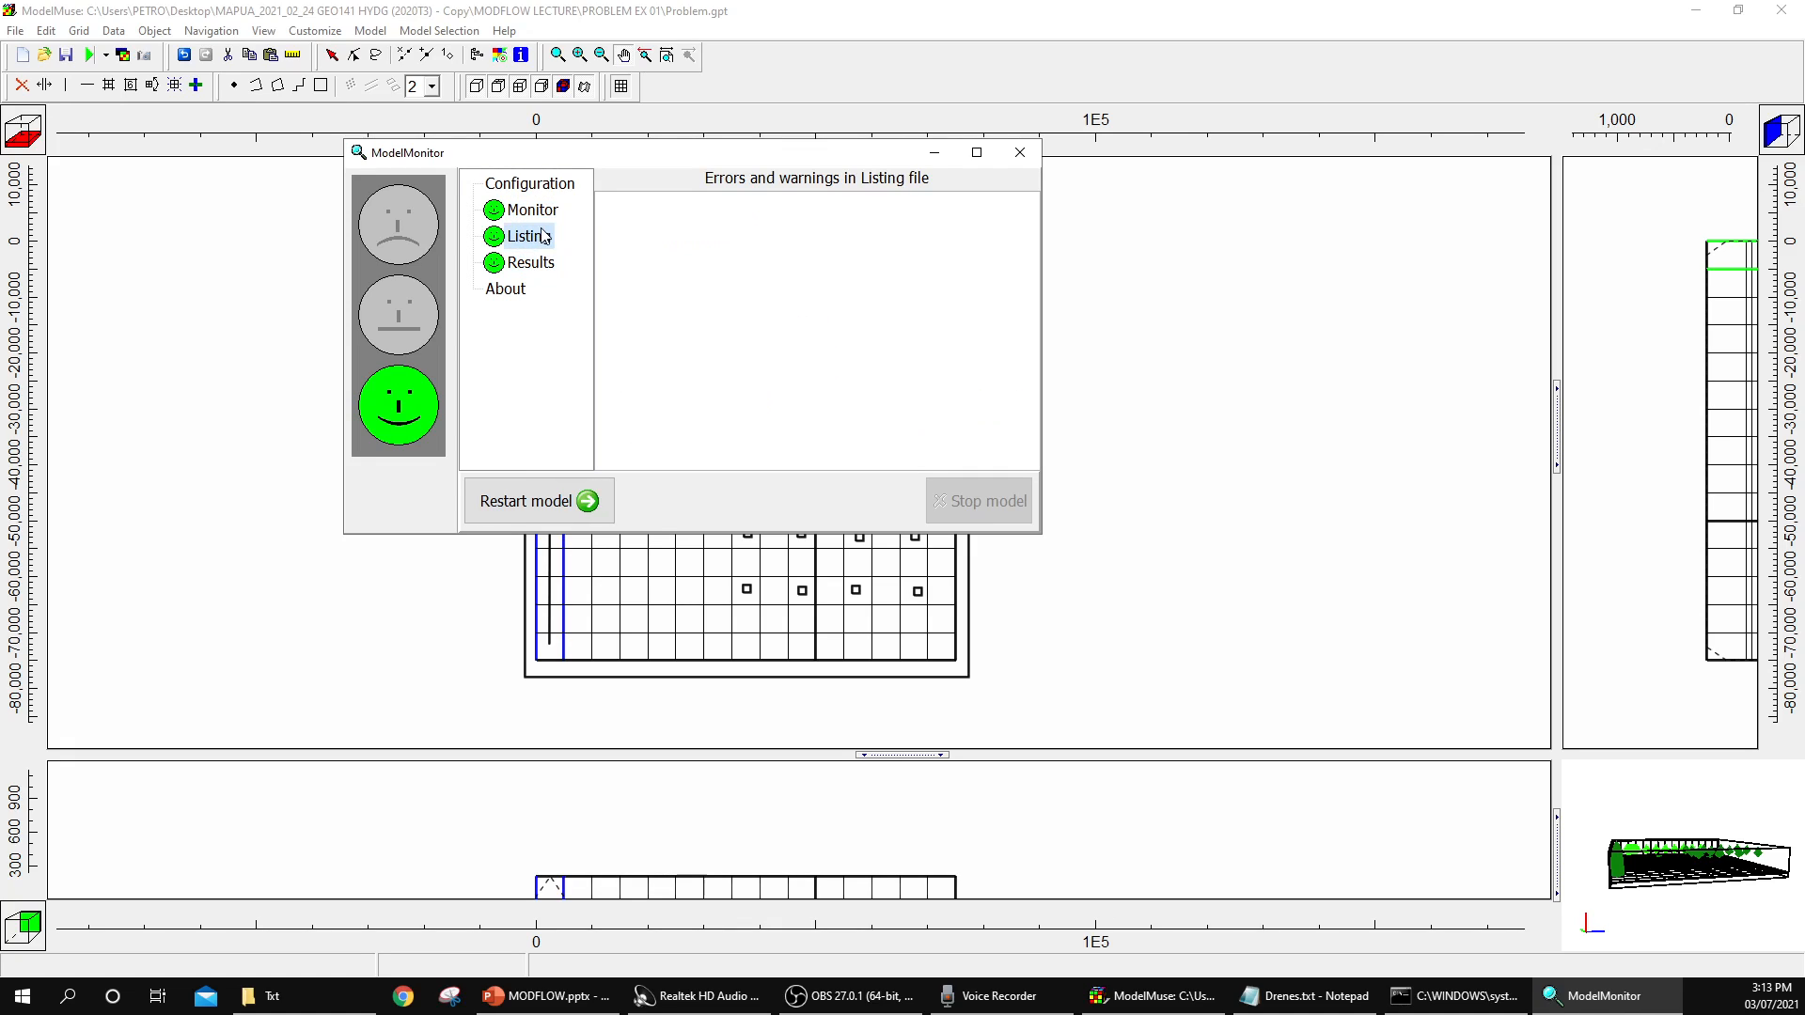
left_click(532, 210)
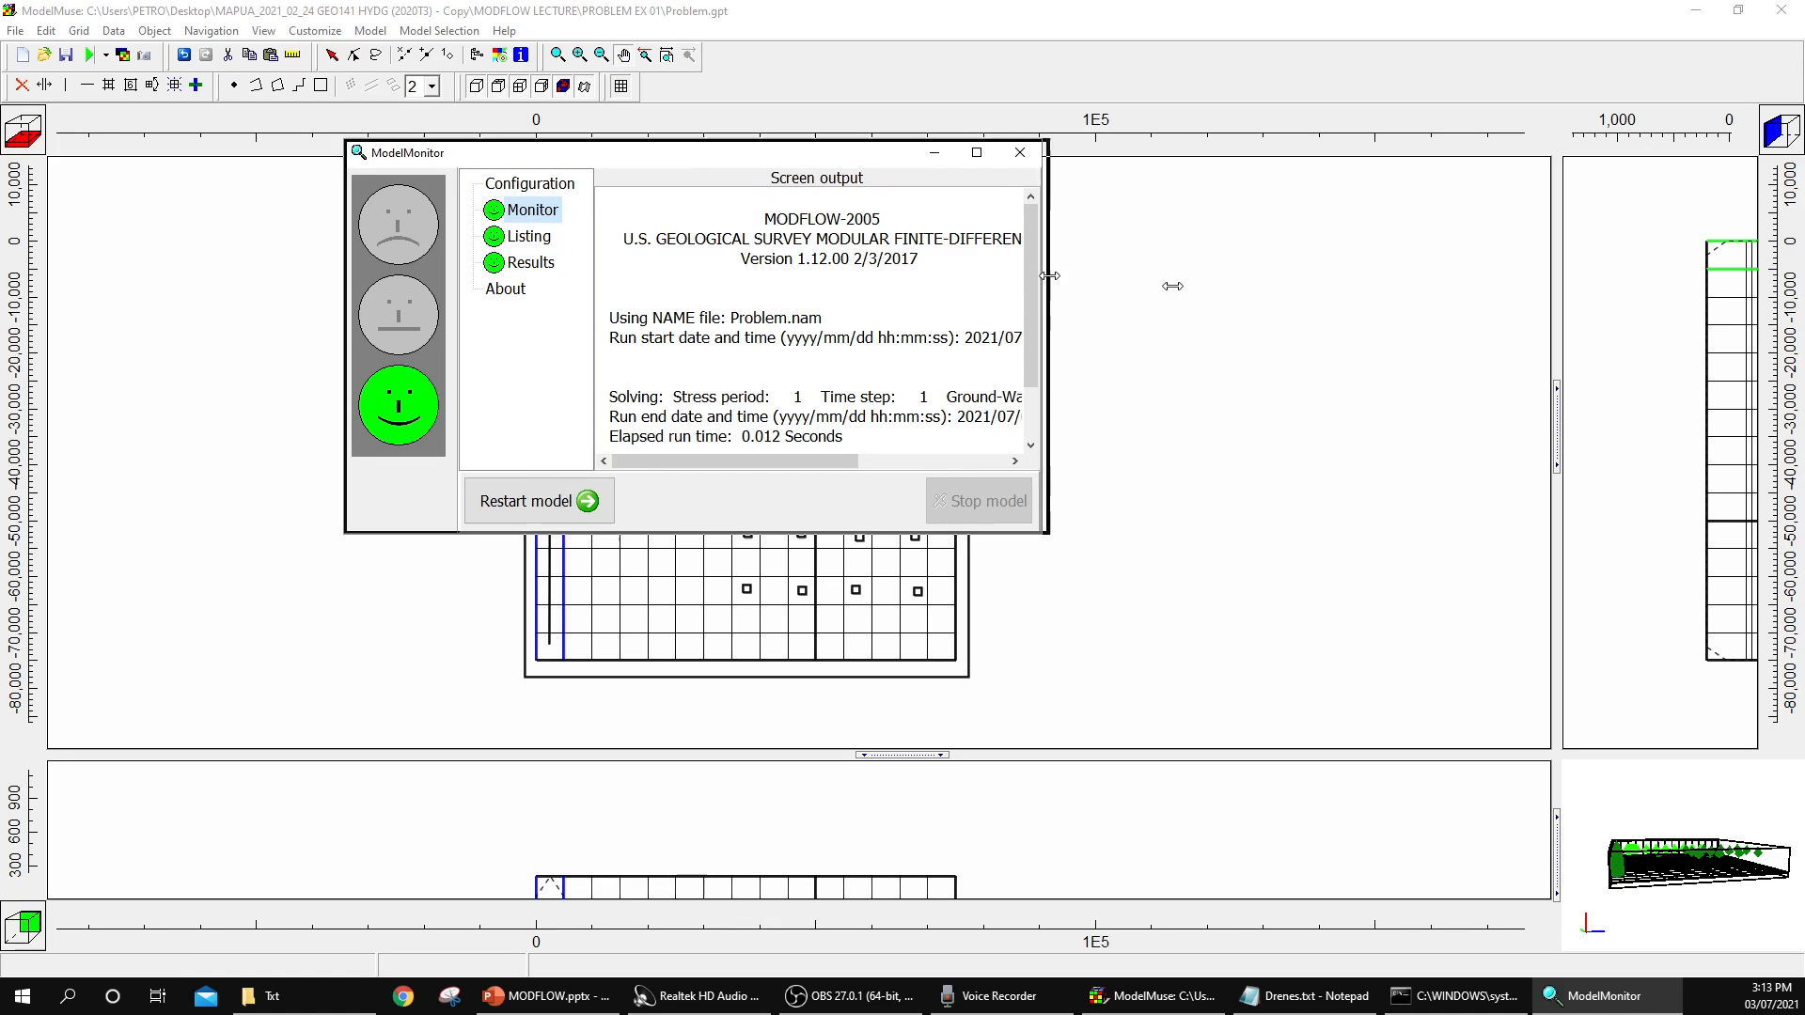
scroll(1121, 300, "down", 1)
scroll(1117, 305, "up", 1)
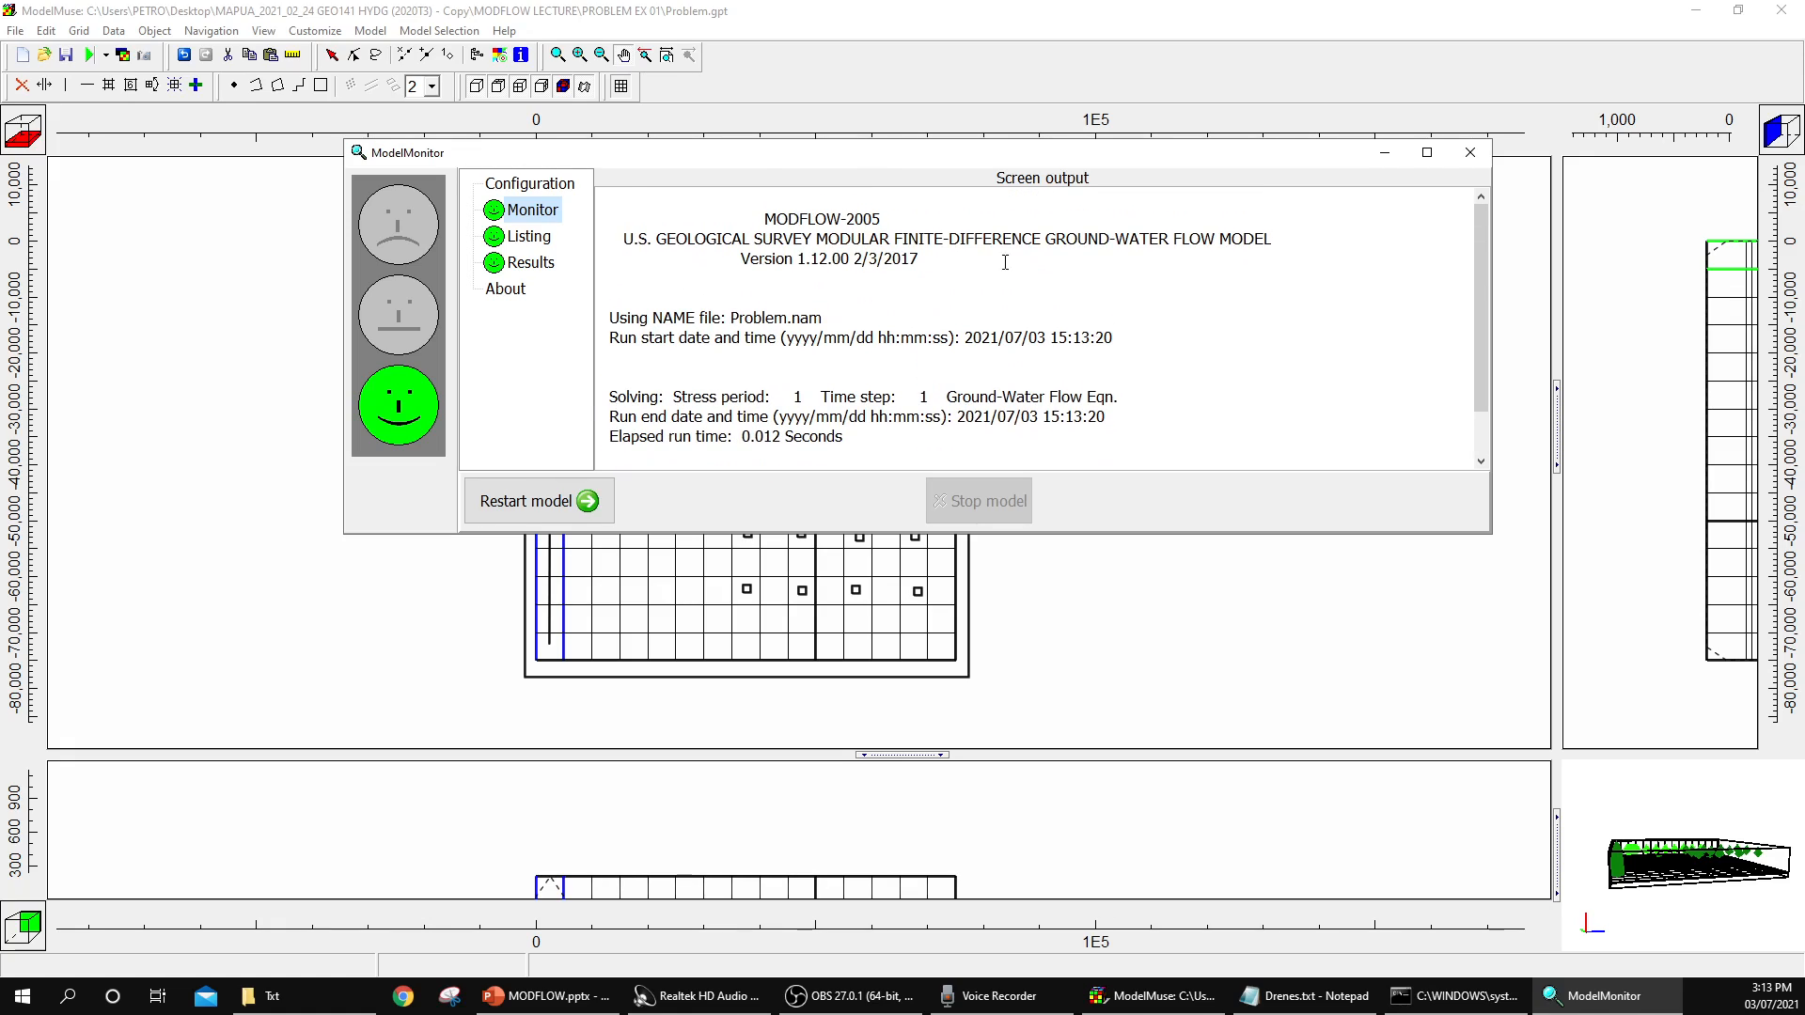
Step: Review the listing messages and percent discrepancy results in ModelMonitor, and close the monitor window
left_click(520, 241)
left_click(536, 268)
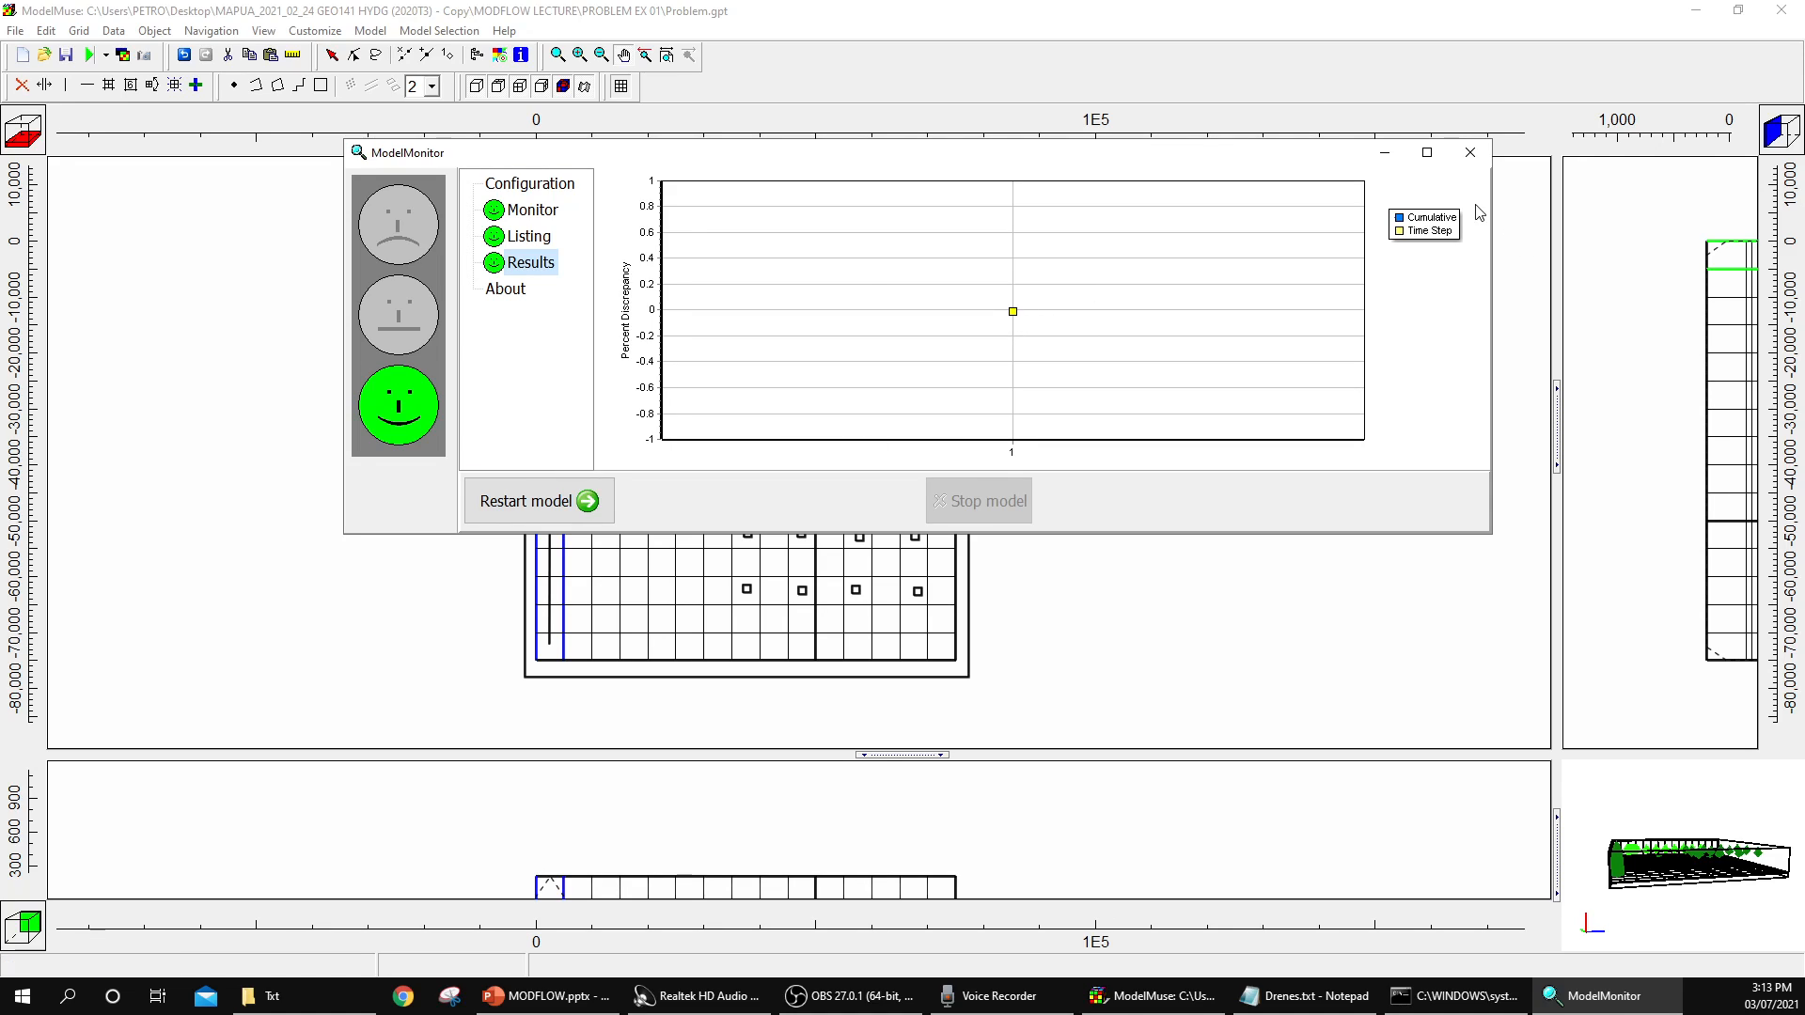
left_click(1471, 152)
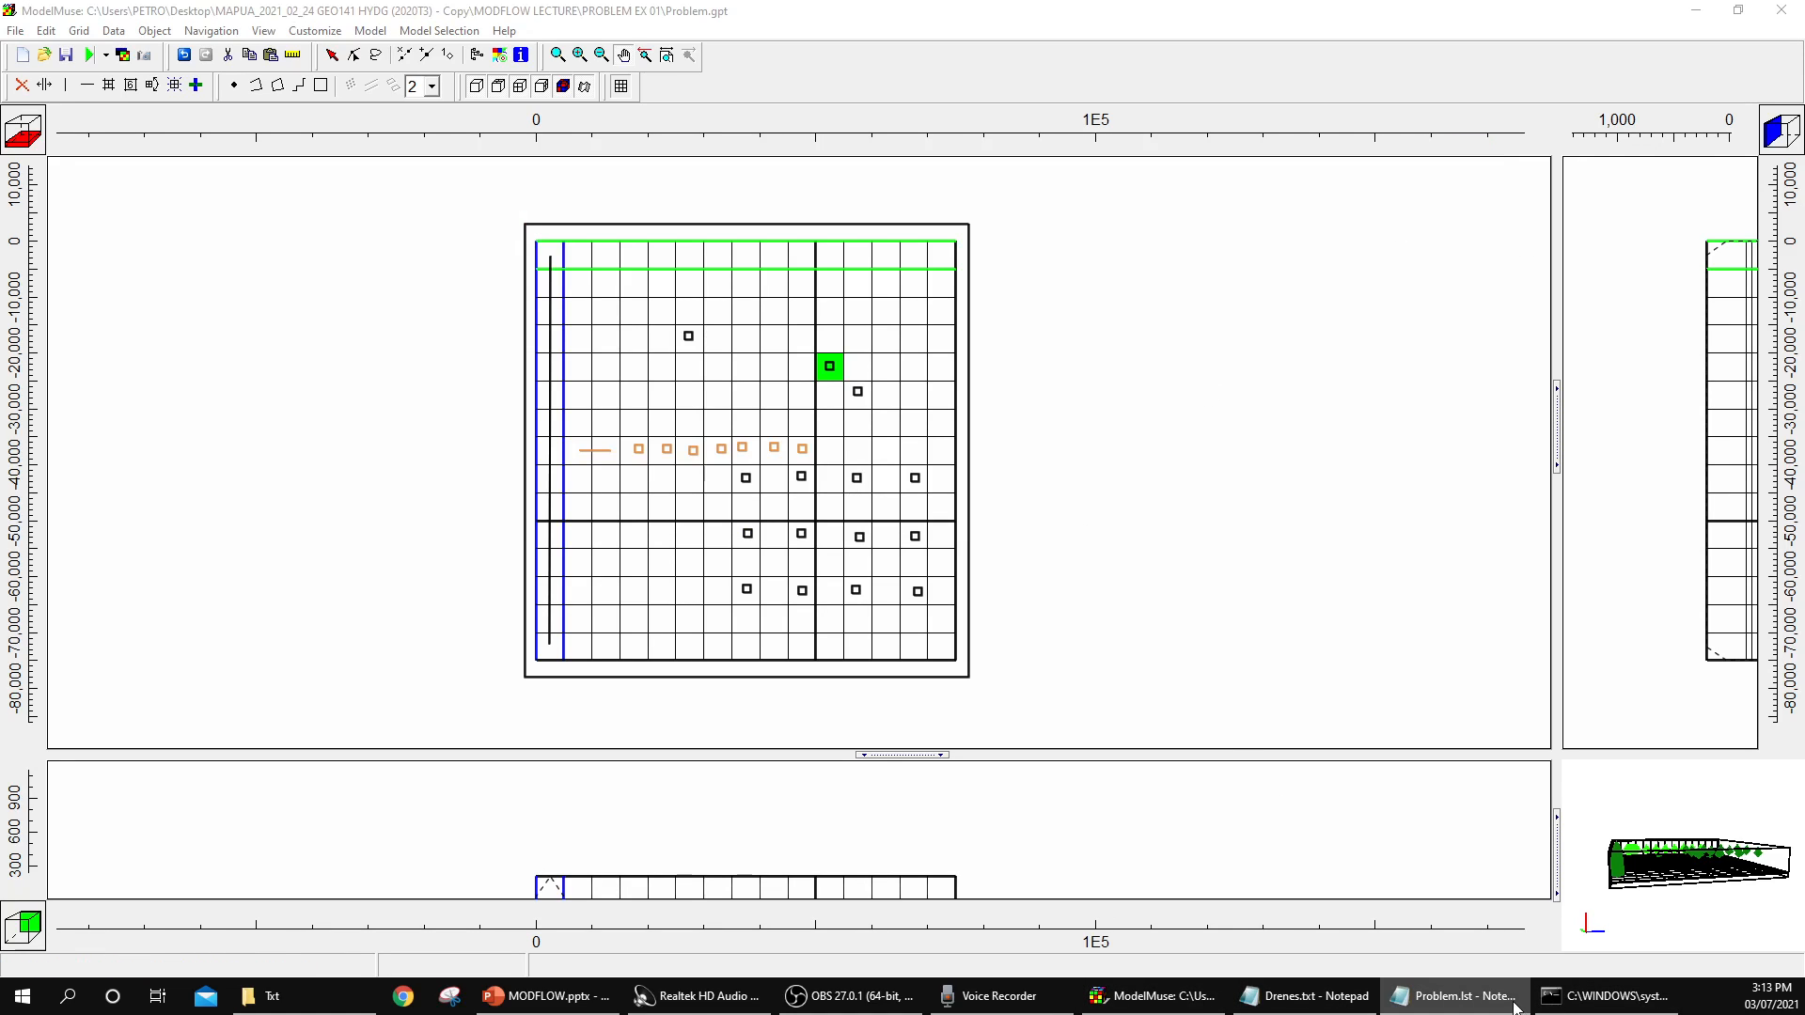
Step: Switch to the Problem.lst listing file in Notepad and maximize its window
left_click(1473, 1004)
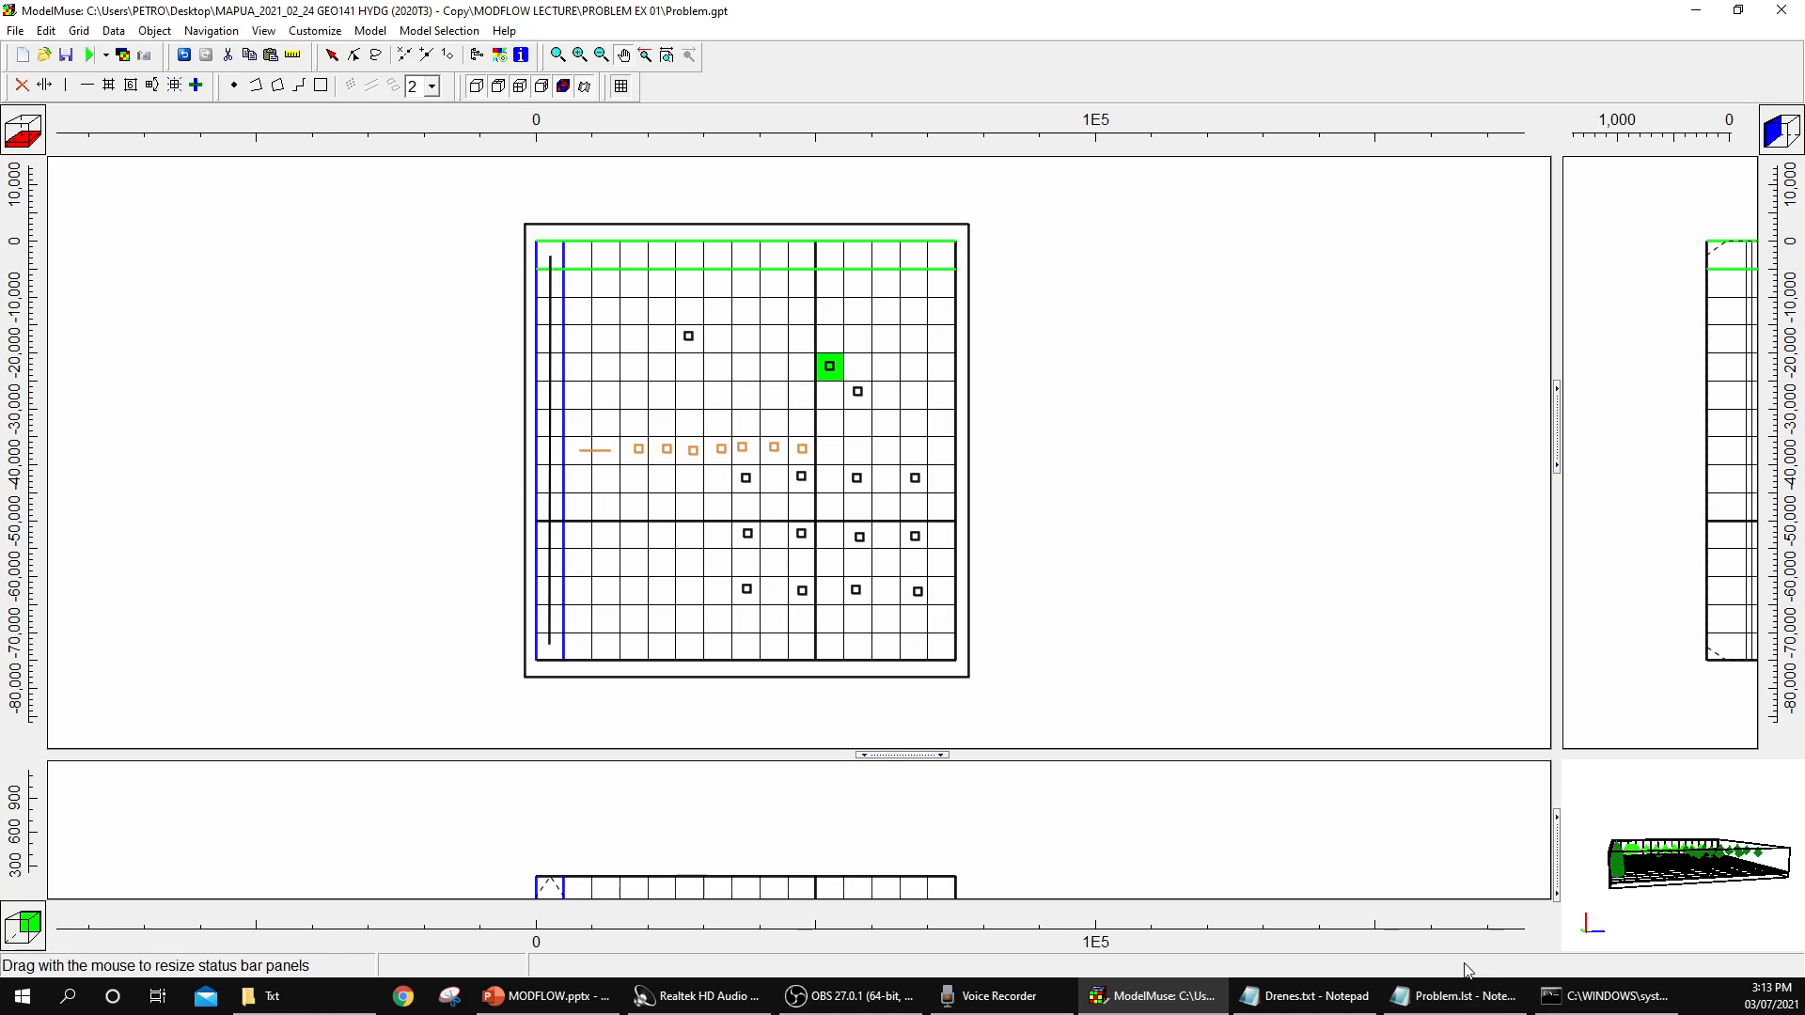
left_click(1467, 997)
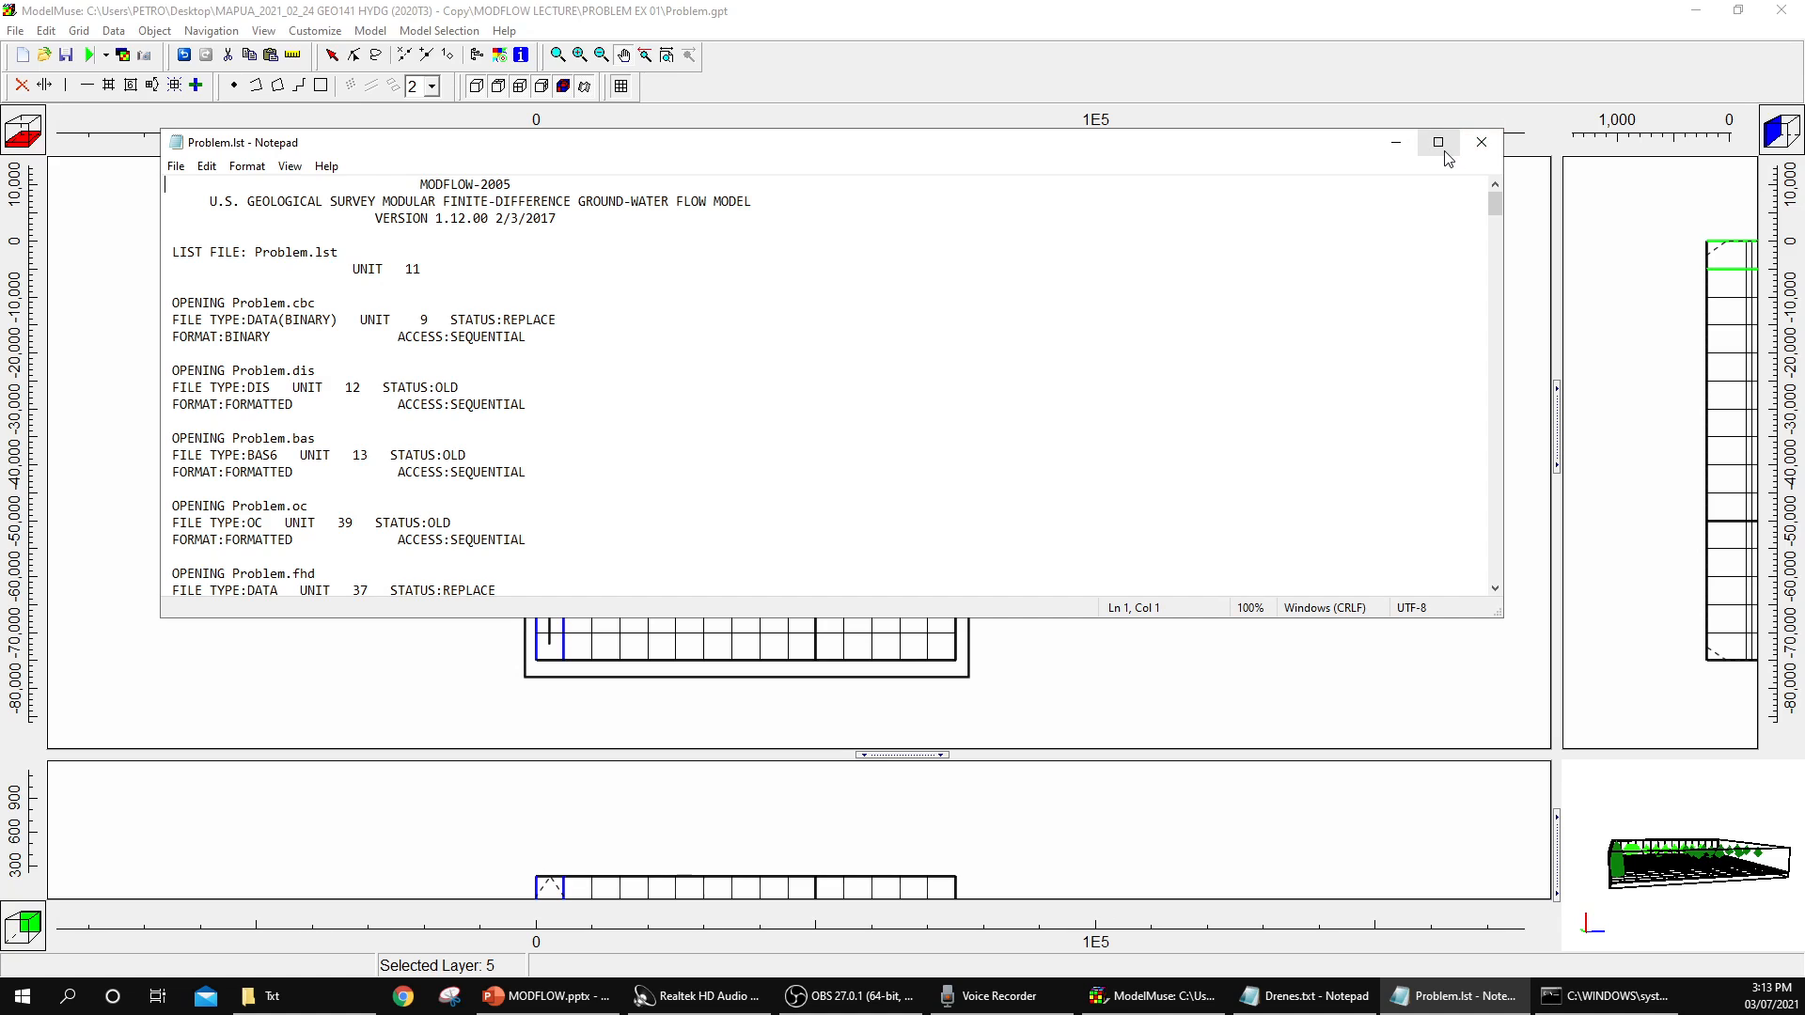
left_click(1439, 142)
Step: Read through Problem.lst down to the volumetric budget for the entire model, enlarging the text to 170%
scroll(1192, 245, "down", 18)
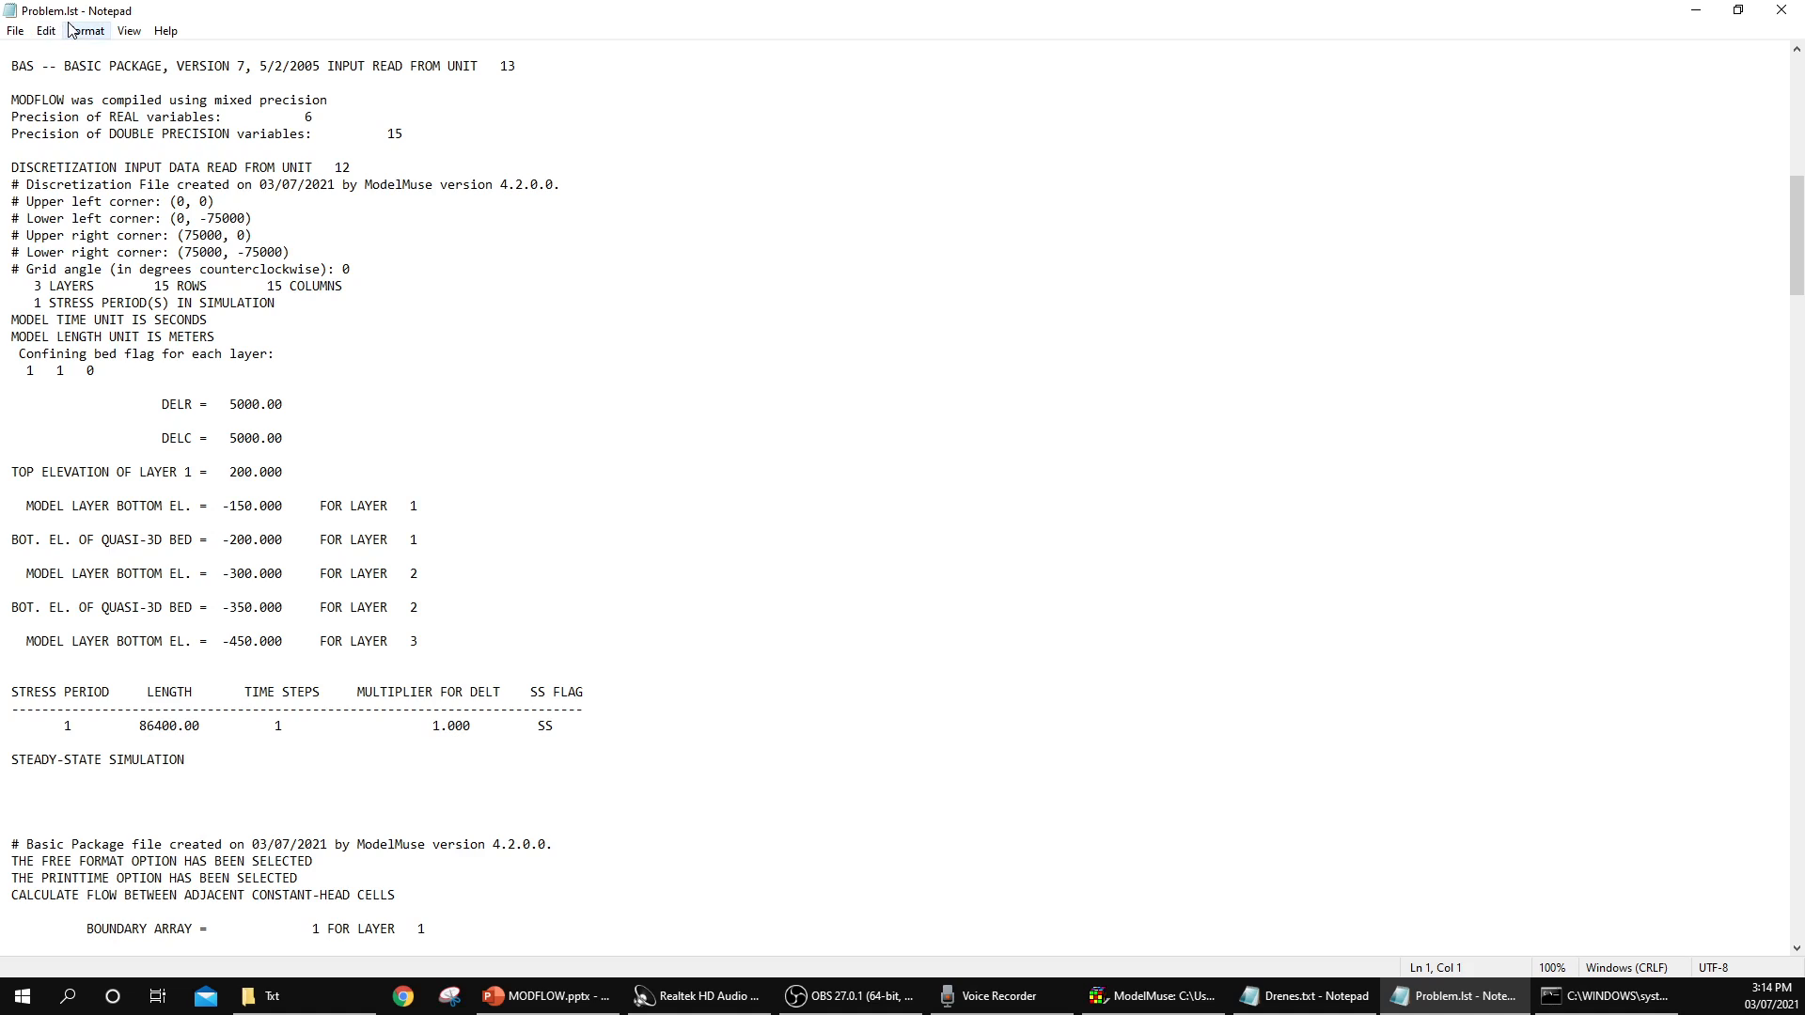
scroll(819, 285, "up", 7)
scroll(819, 286, "up", 12)
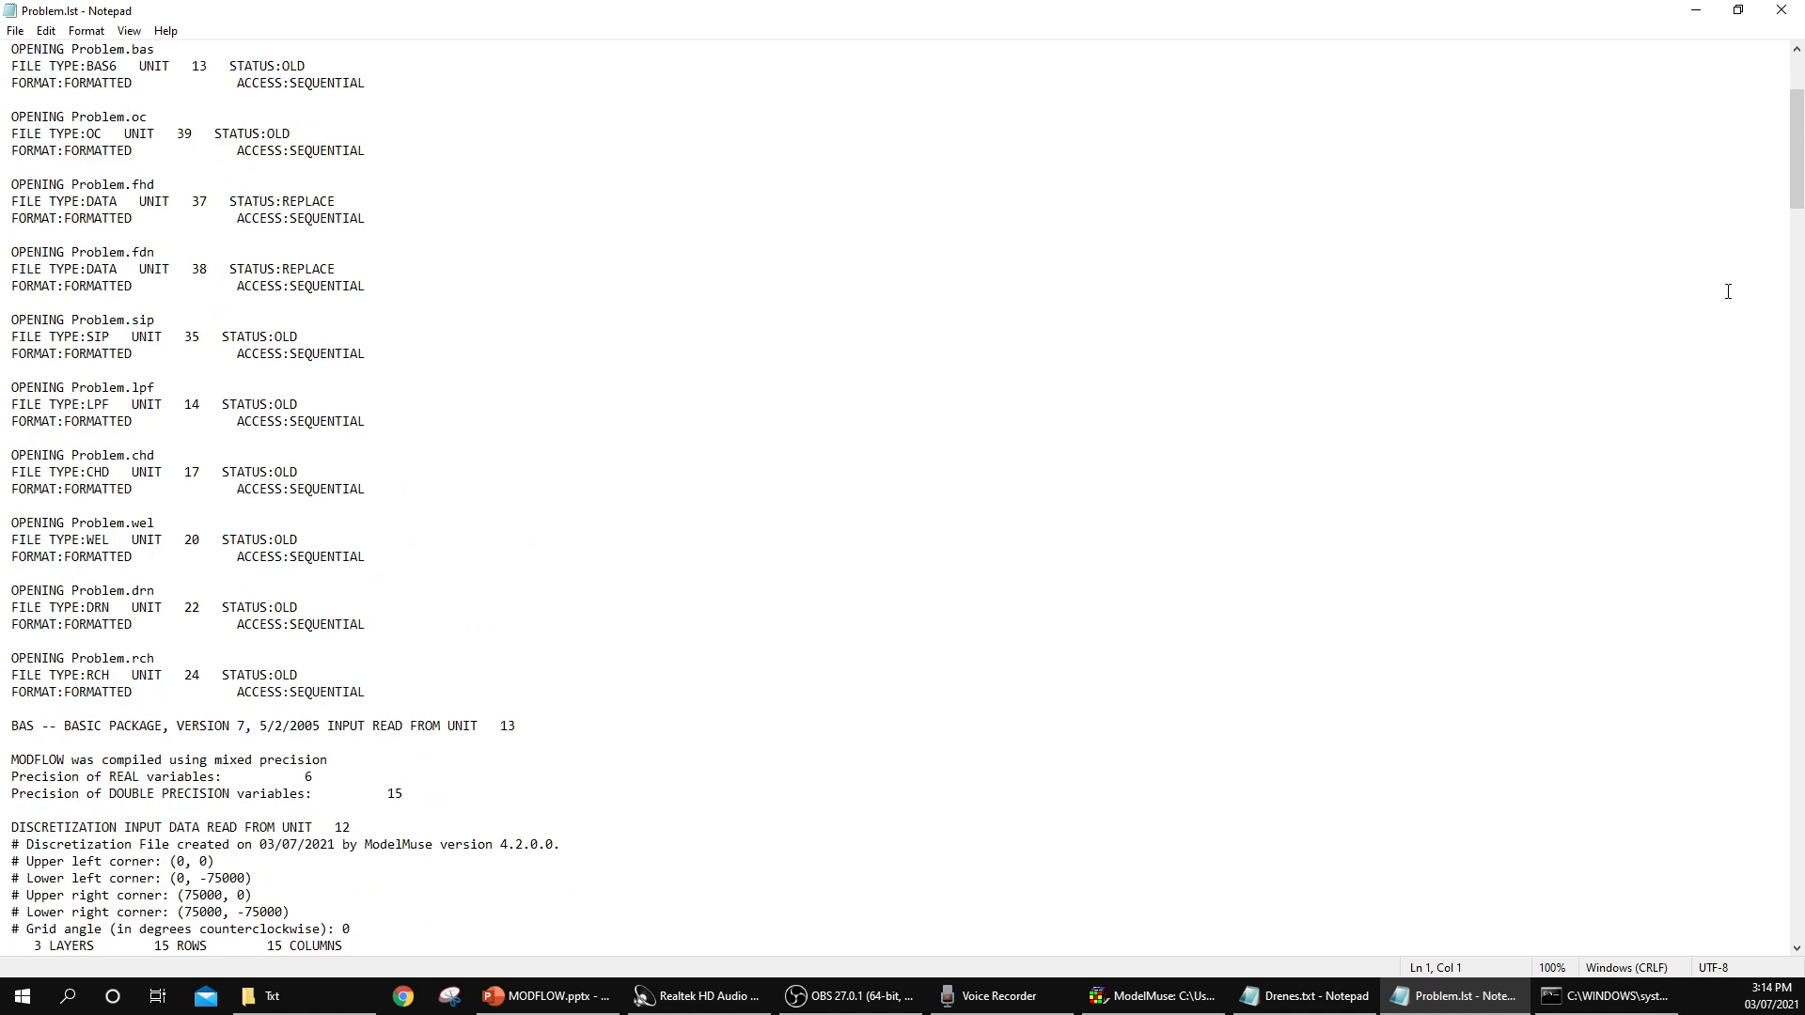
scroll(1385, 215, "down", 9)
scroll(995, 213, "down", 20)
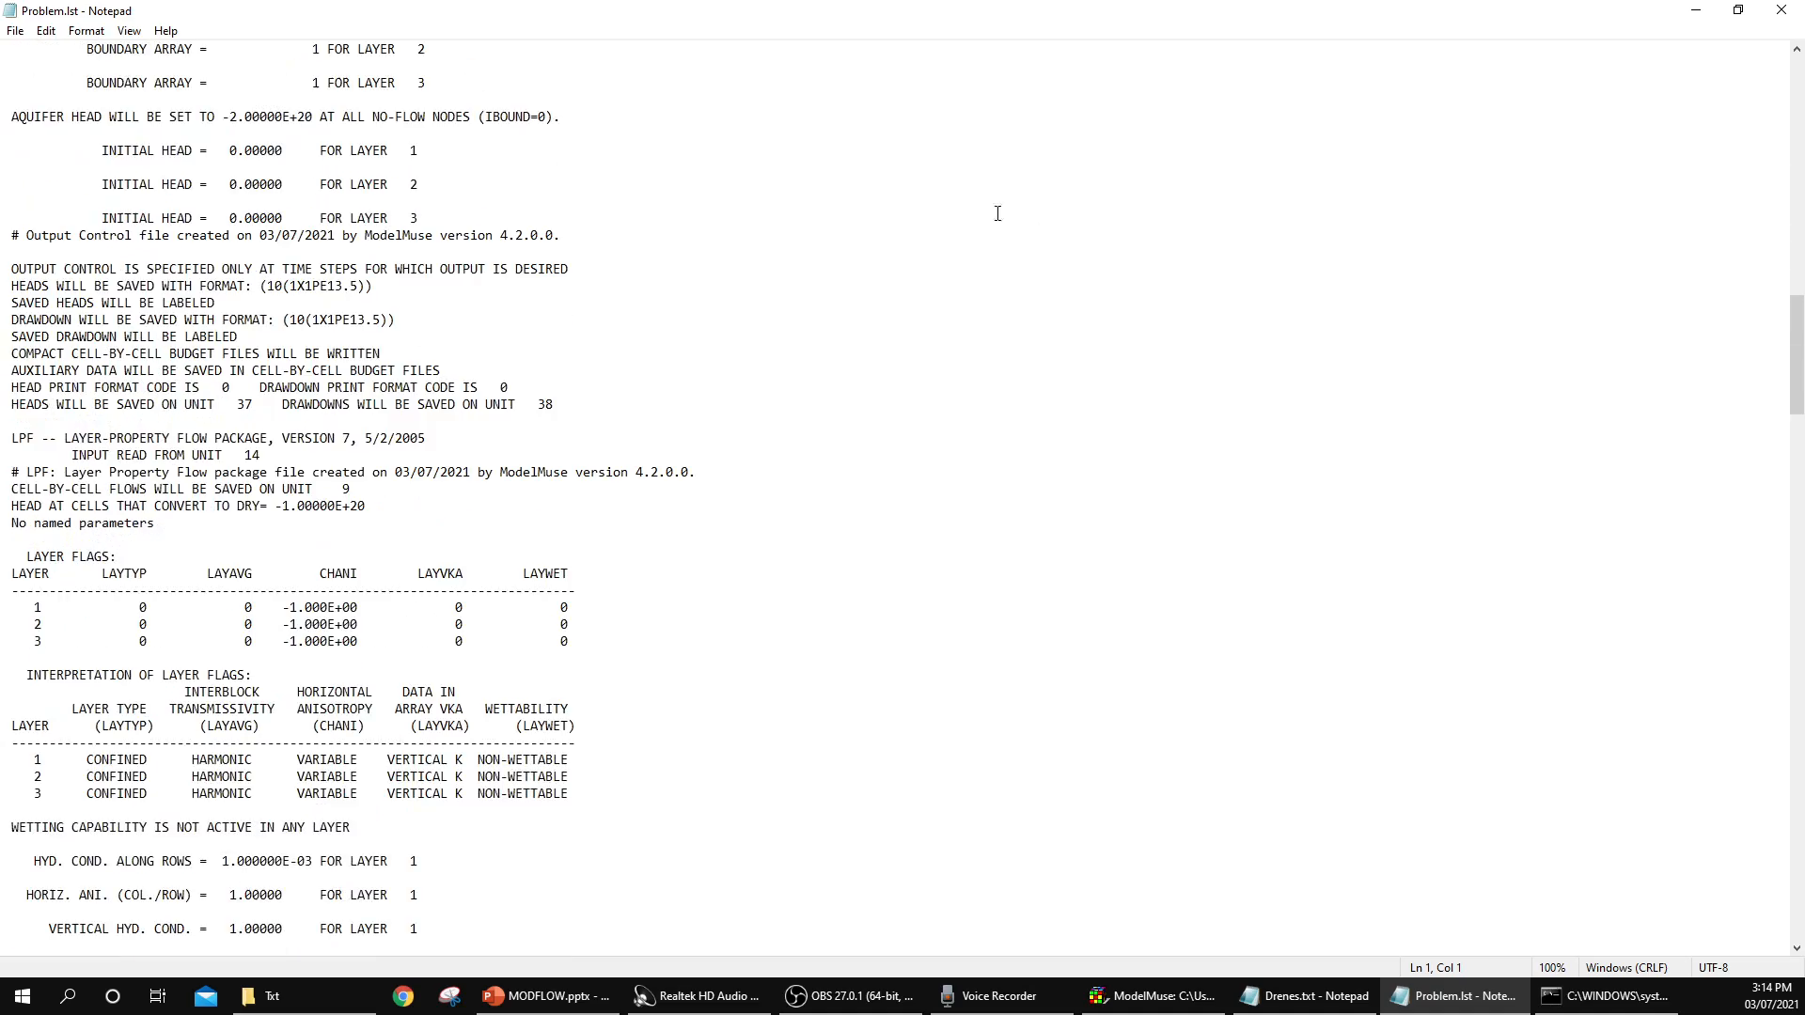
scroll(1143, 341, "down", 20)
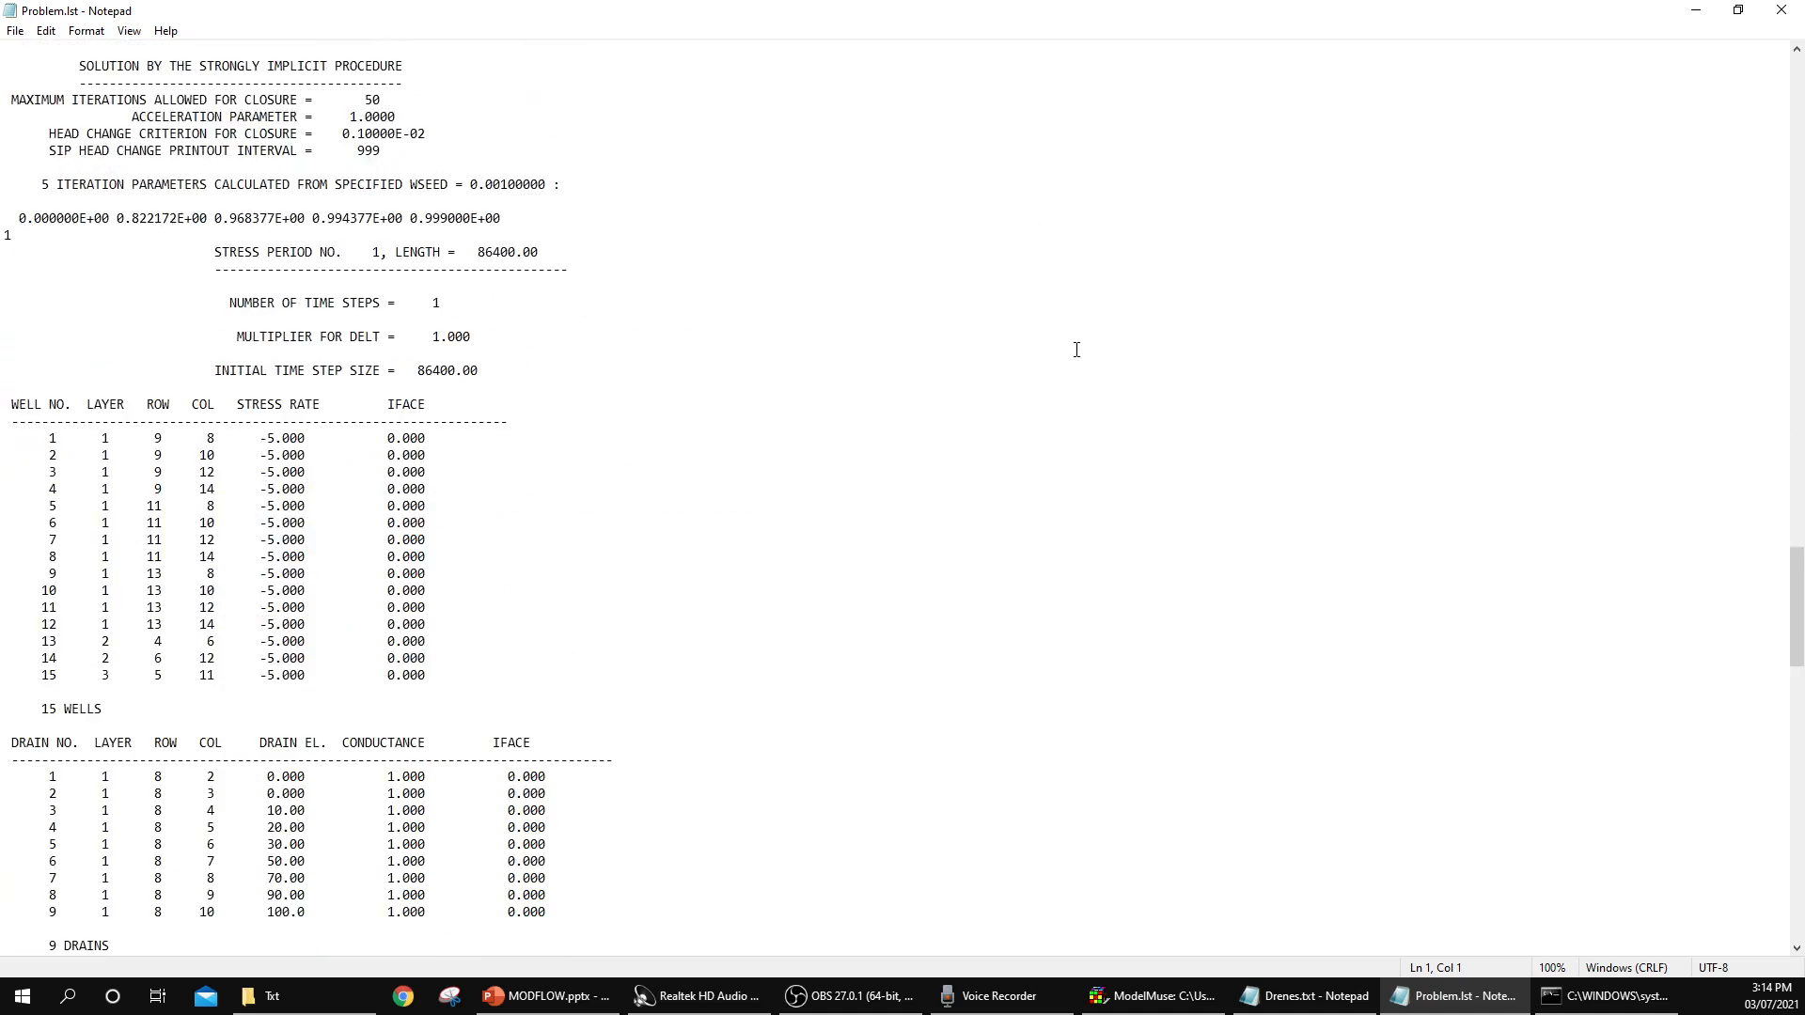
scroll(1140, 338, "down", 11)
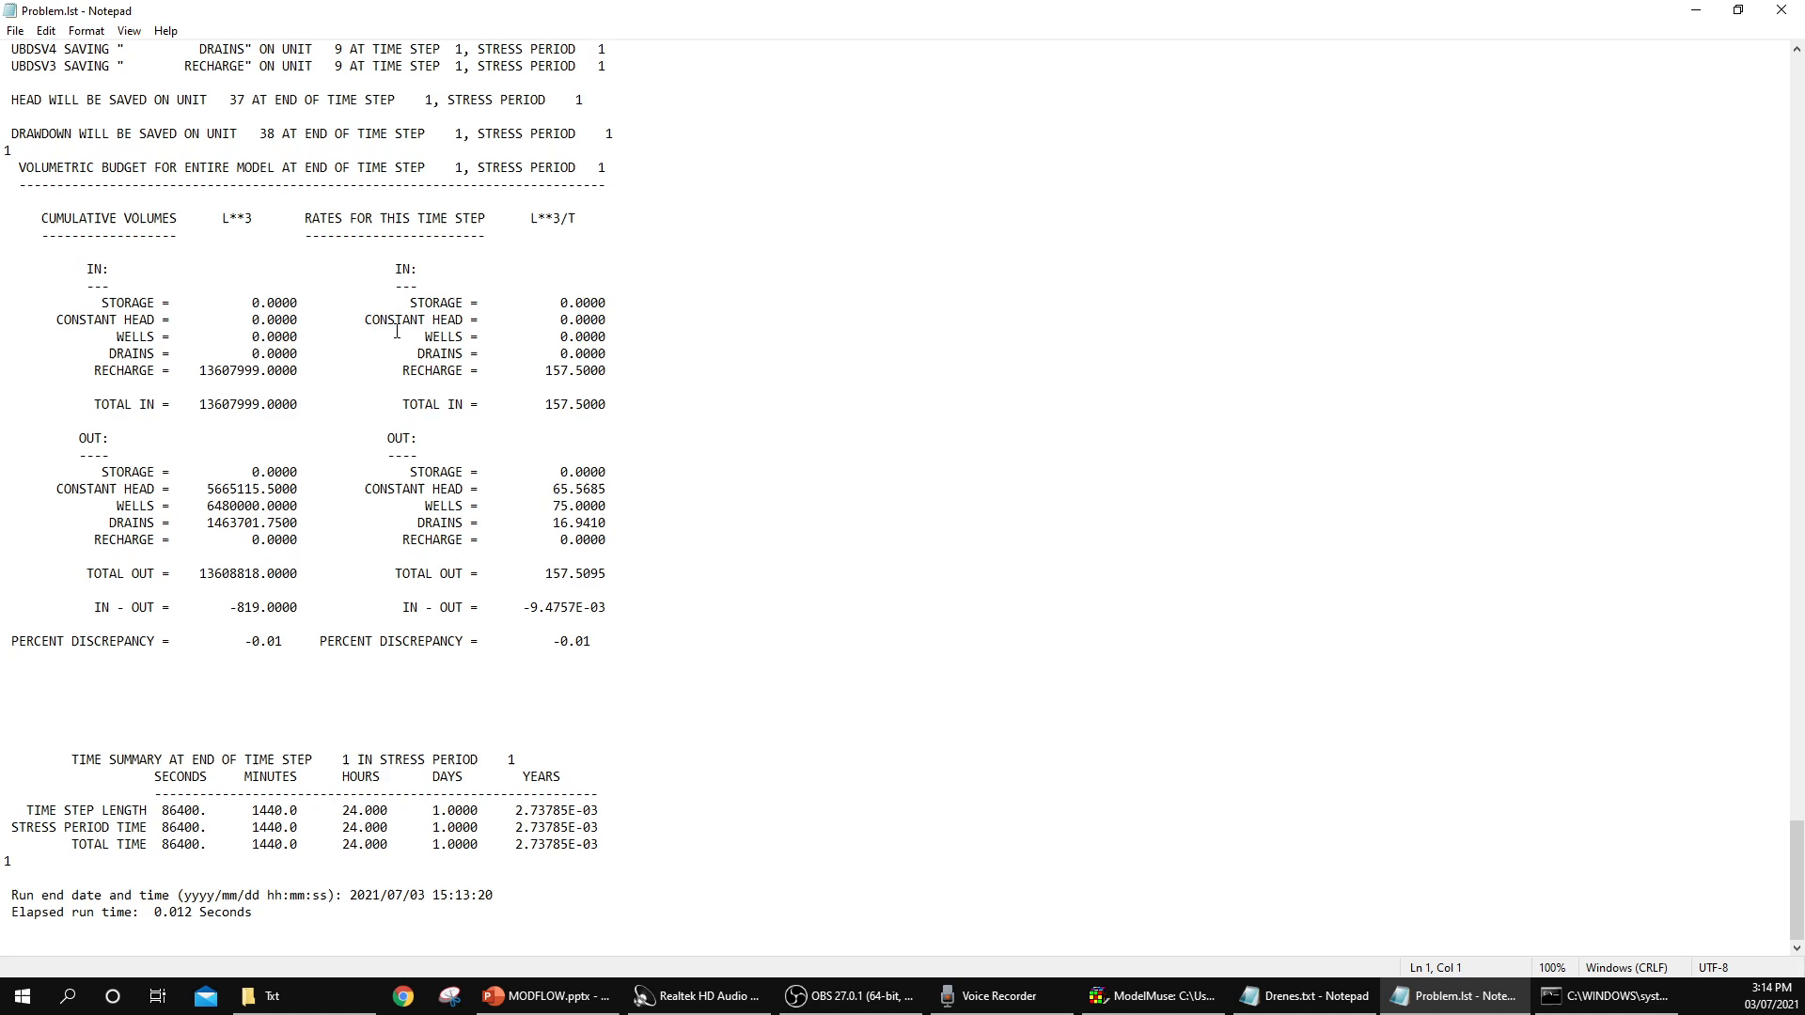
scroll(342, 355, "up", 7)
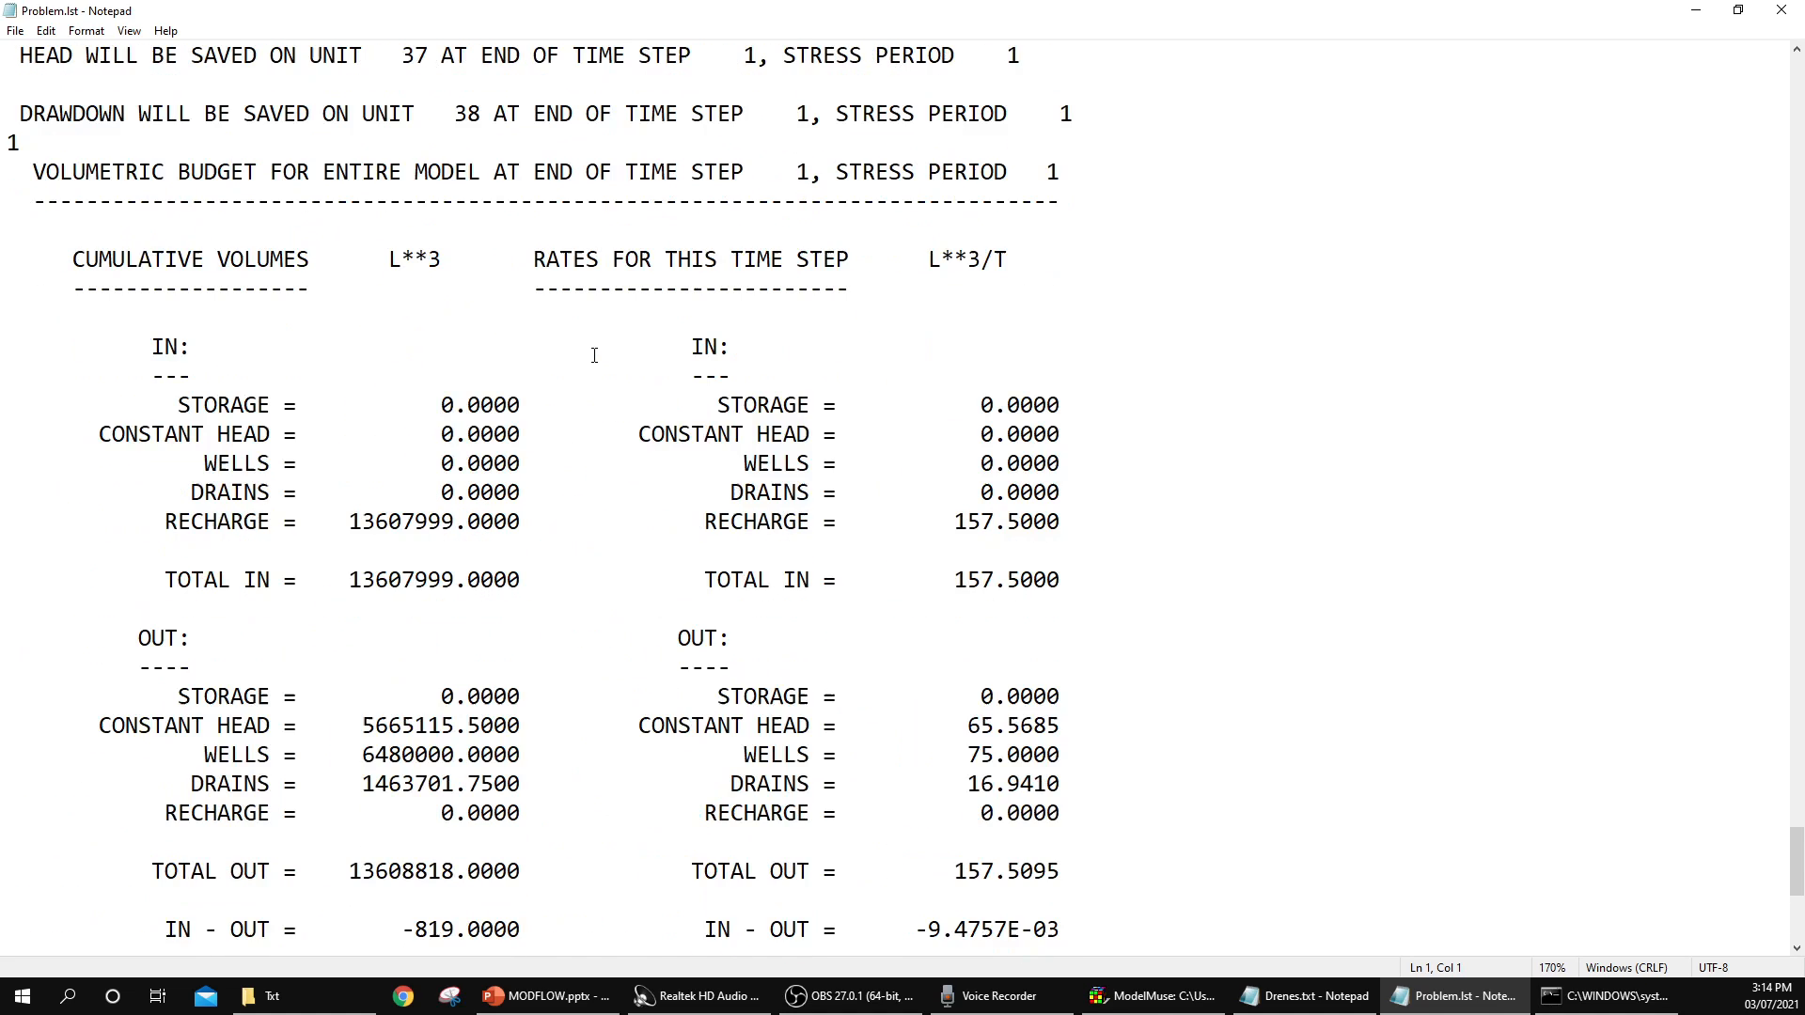
scroll(594, 355, "down", 1)
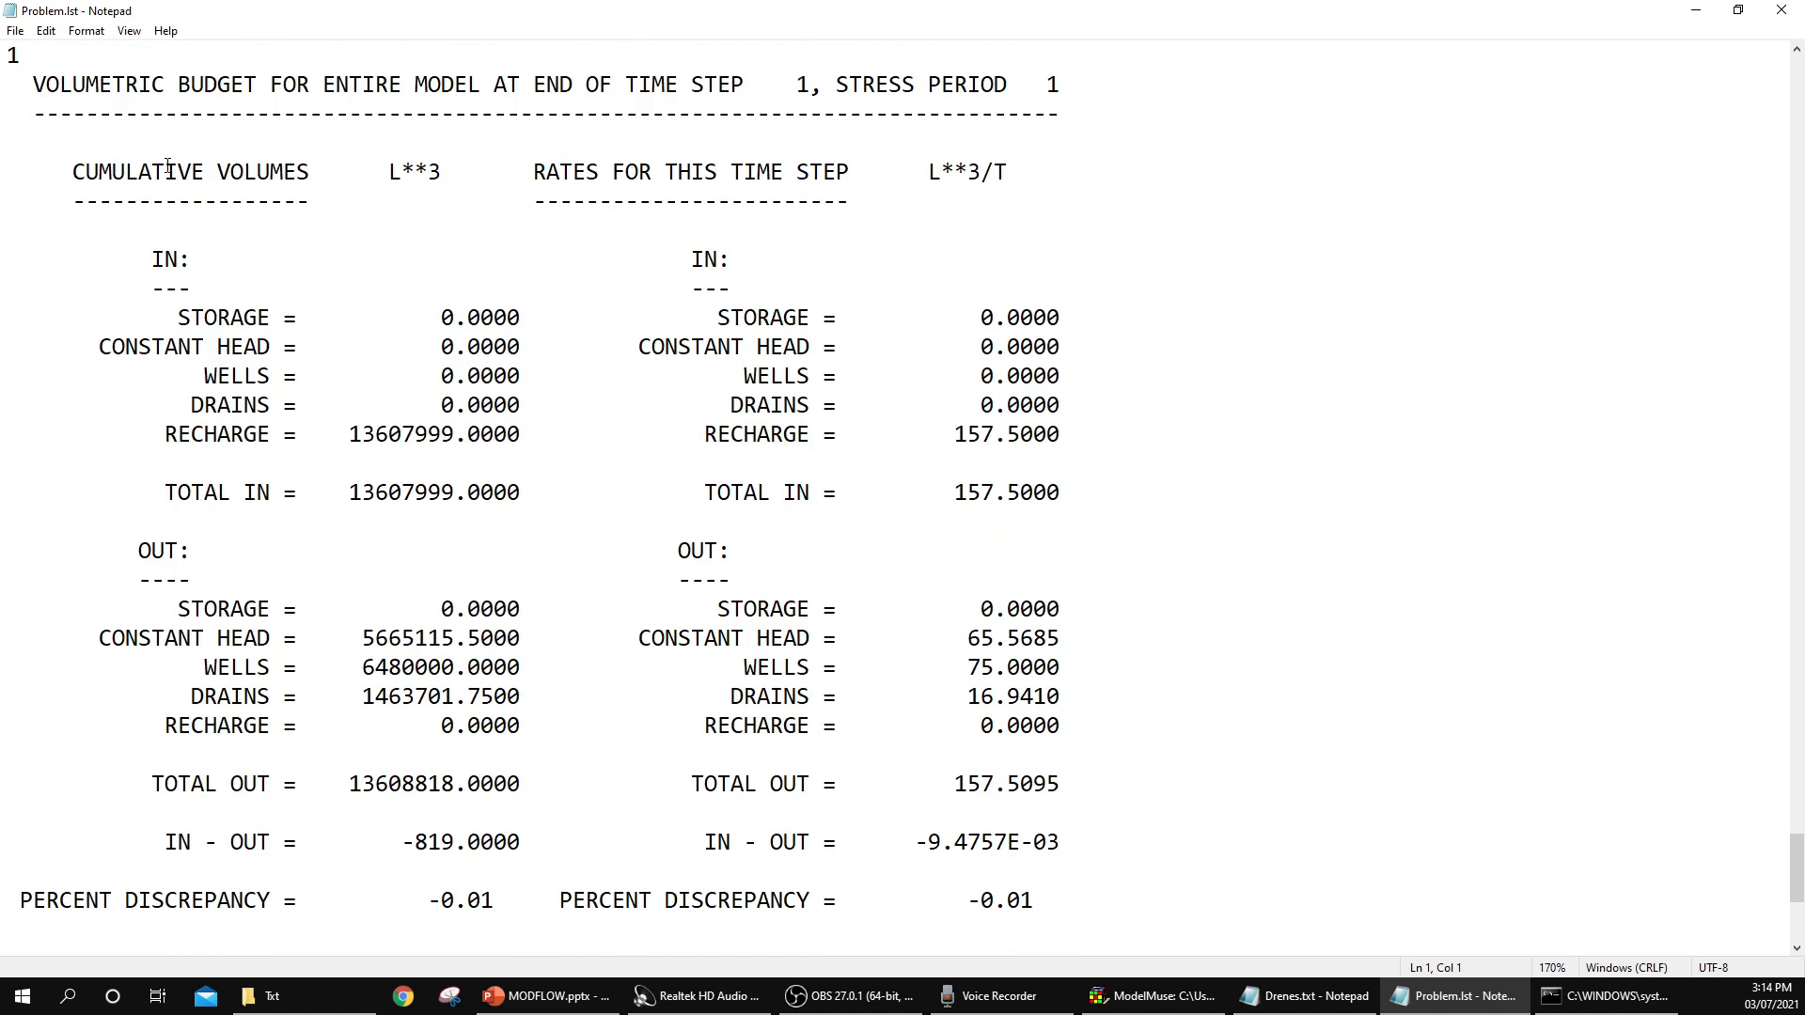
Step: Examine the "CUMULATIVE VOLUMES" and "RATES FOR THIS TIME STEP" headings of the volumetric budget by highlighting each
left_click_drag(87, 172, 191, 172)
left_click(256, 175)
left_click_drag(69, 169, 337, 169)
left_click(811, 172)
left_click_drag(538, 172, 793, 172)
left_click(1147, 226)
left_click_drag(70, 172, 446, 174)
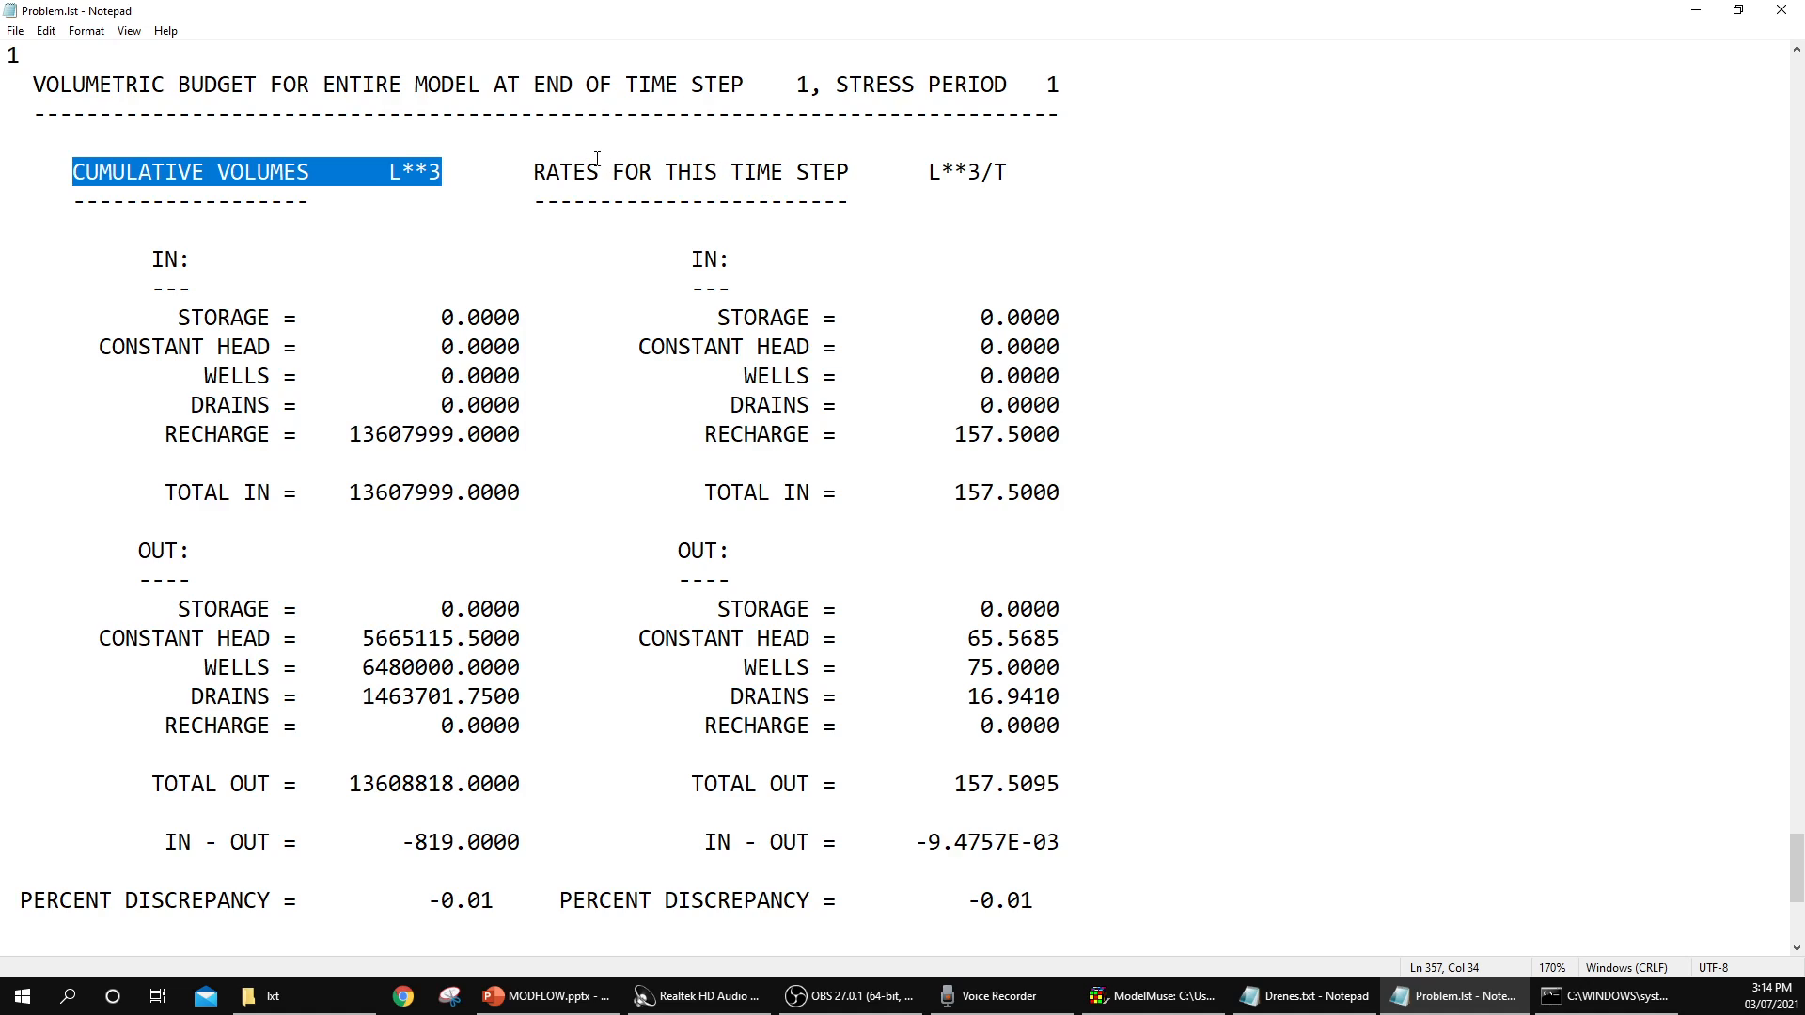
left_click(530, 172)
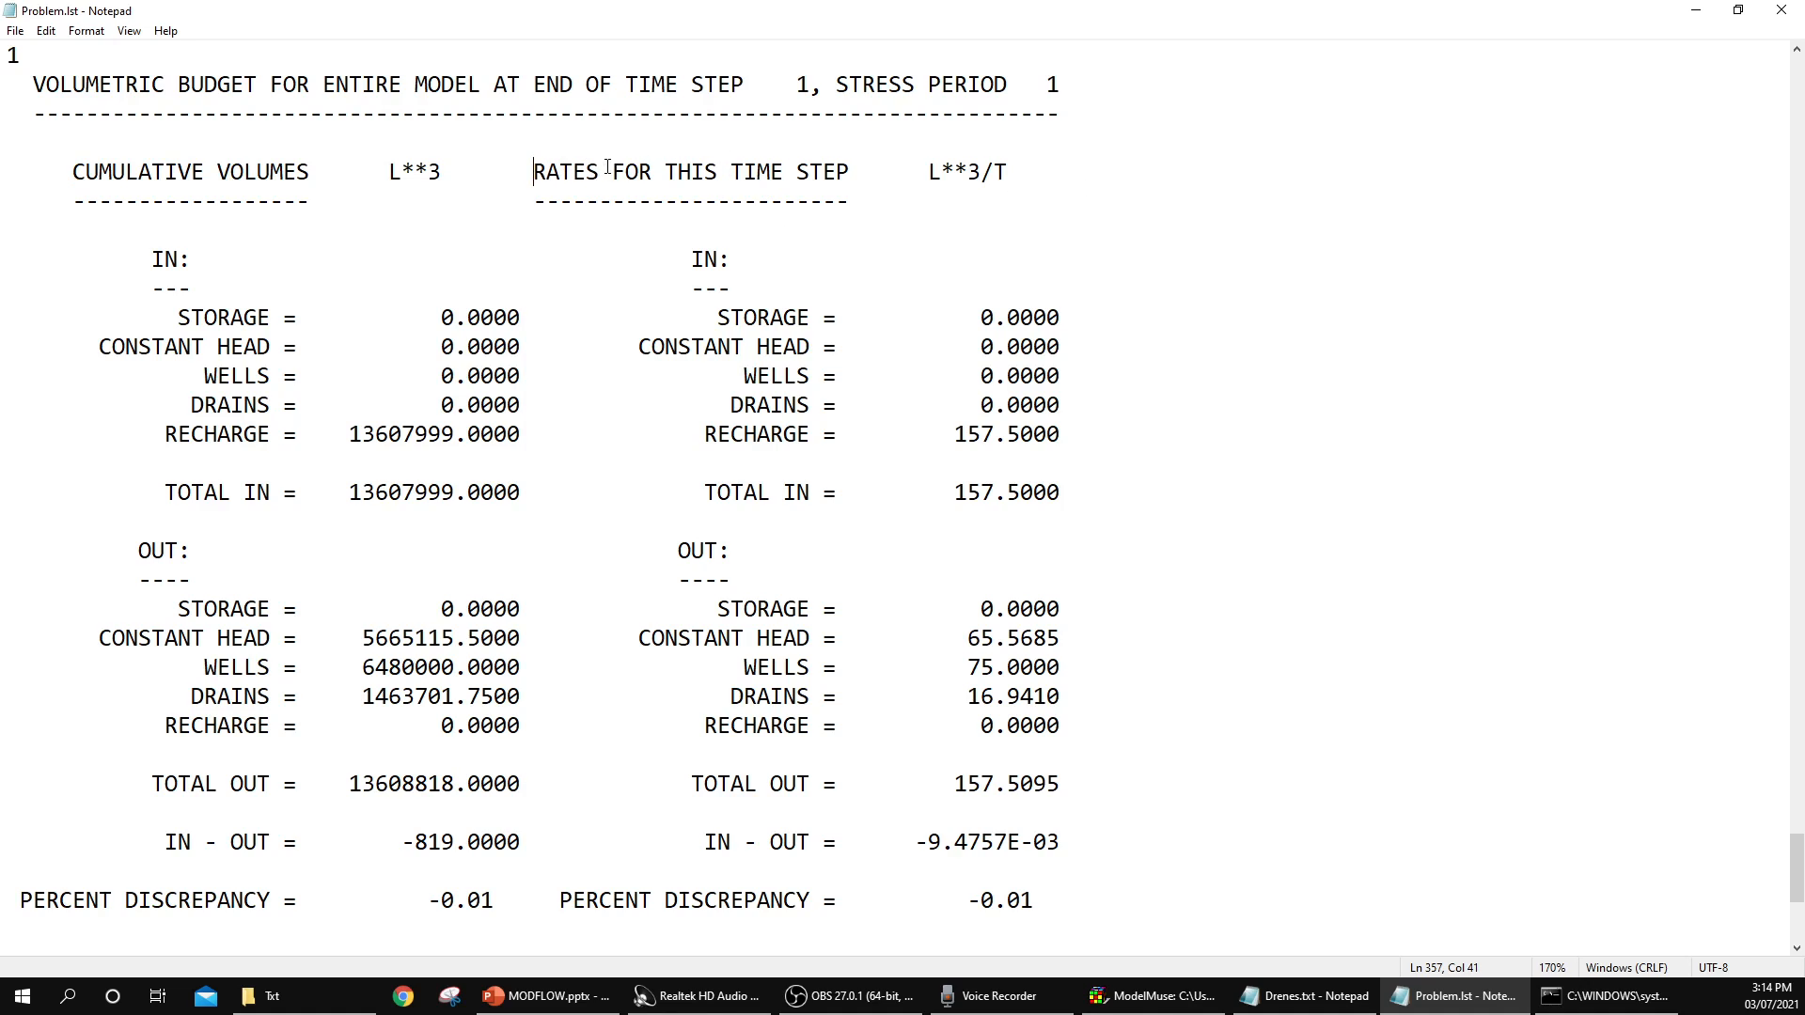
left_click_drag(574, 172, 884, 170)
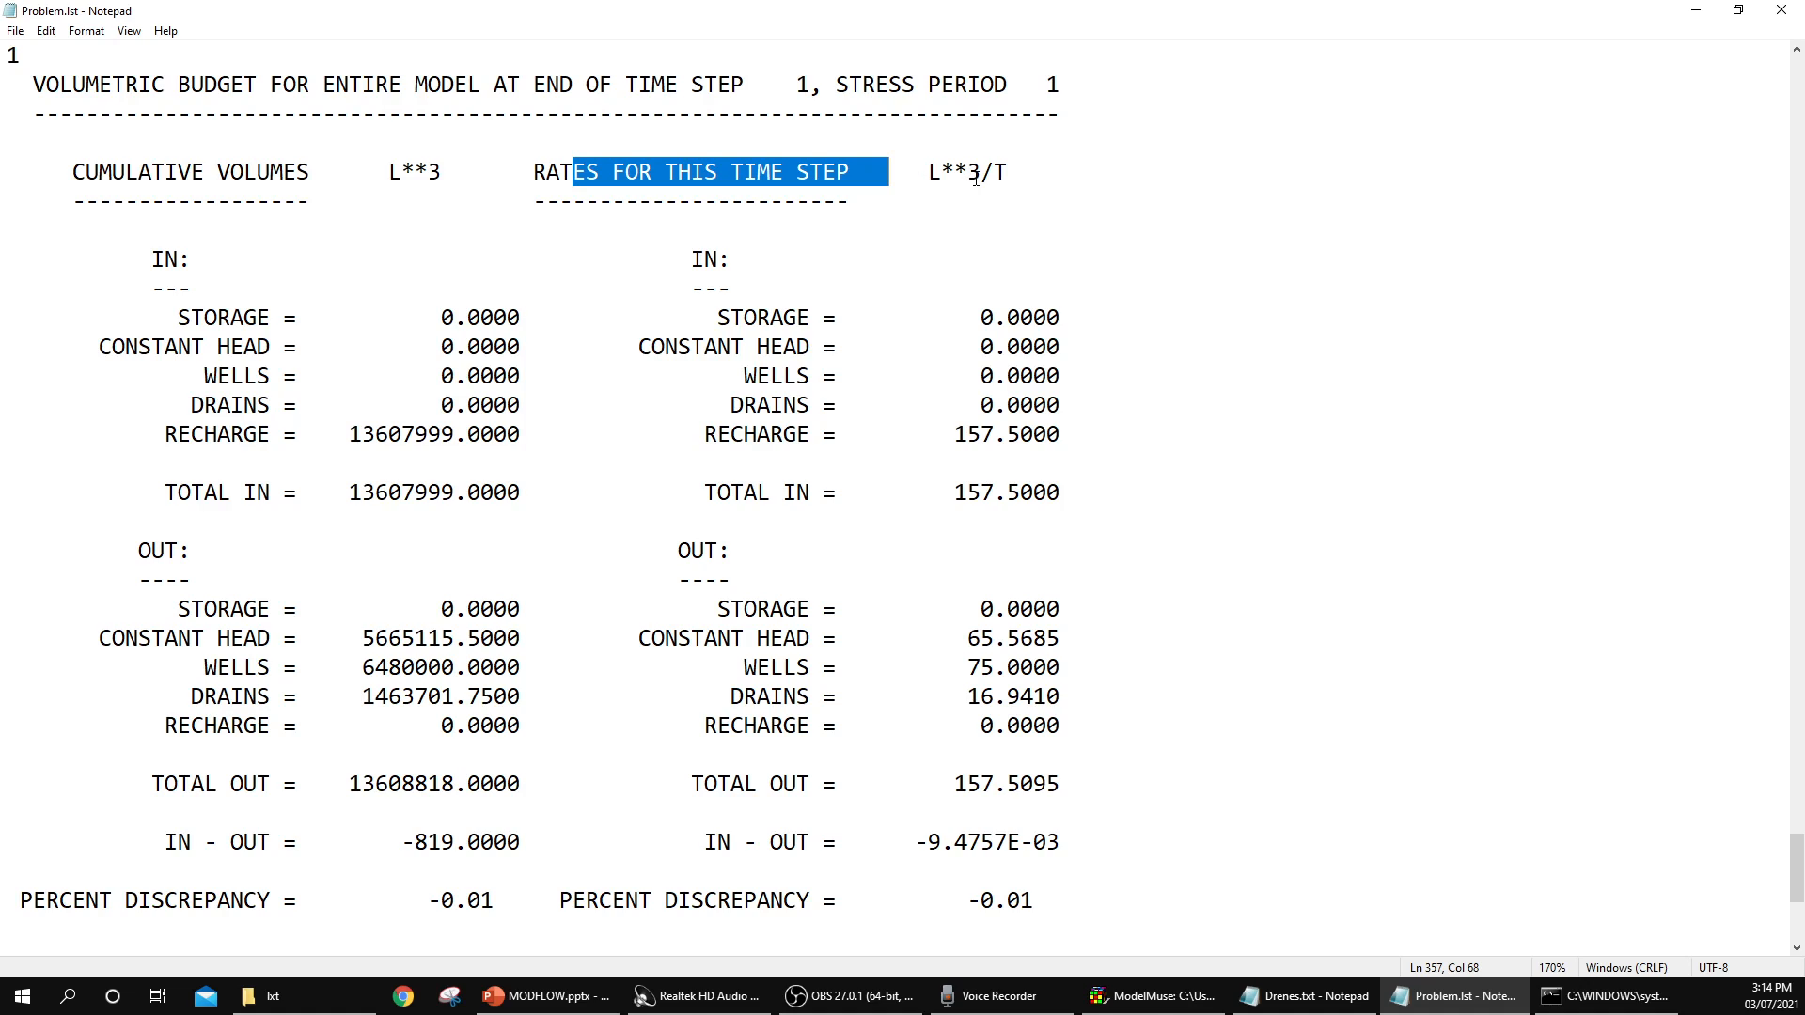
Step: Examine the L**3 unit beside the cumulative volumes heading by highlighting it and its heading
left_click(378, 173)
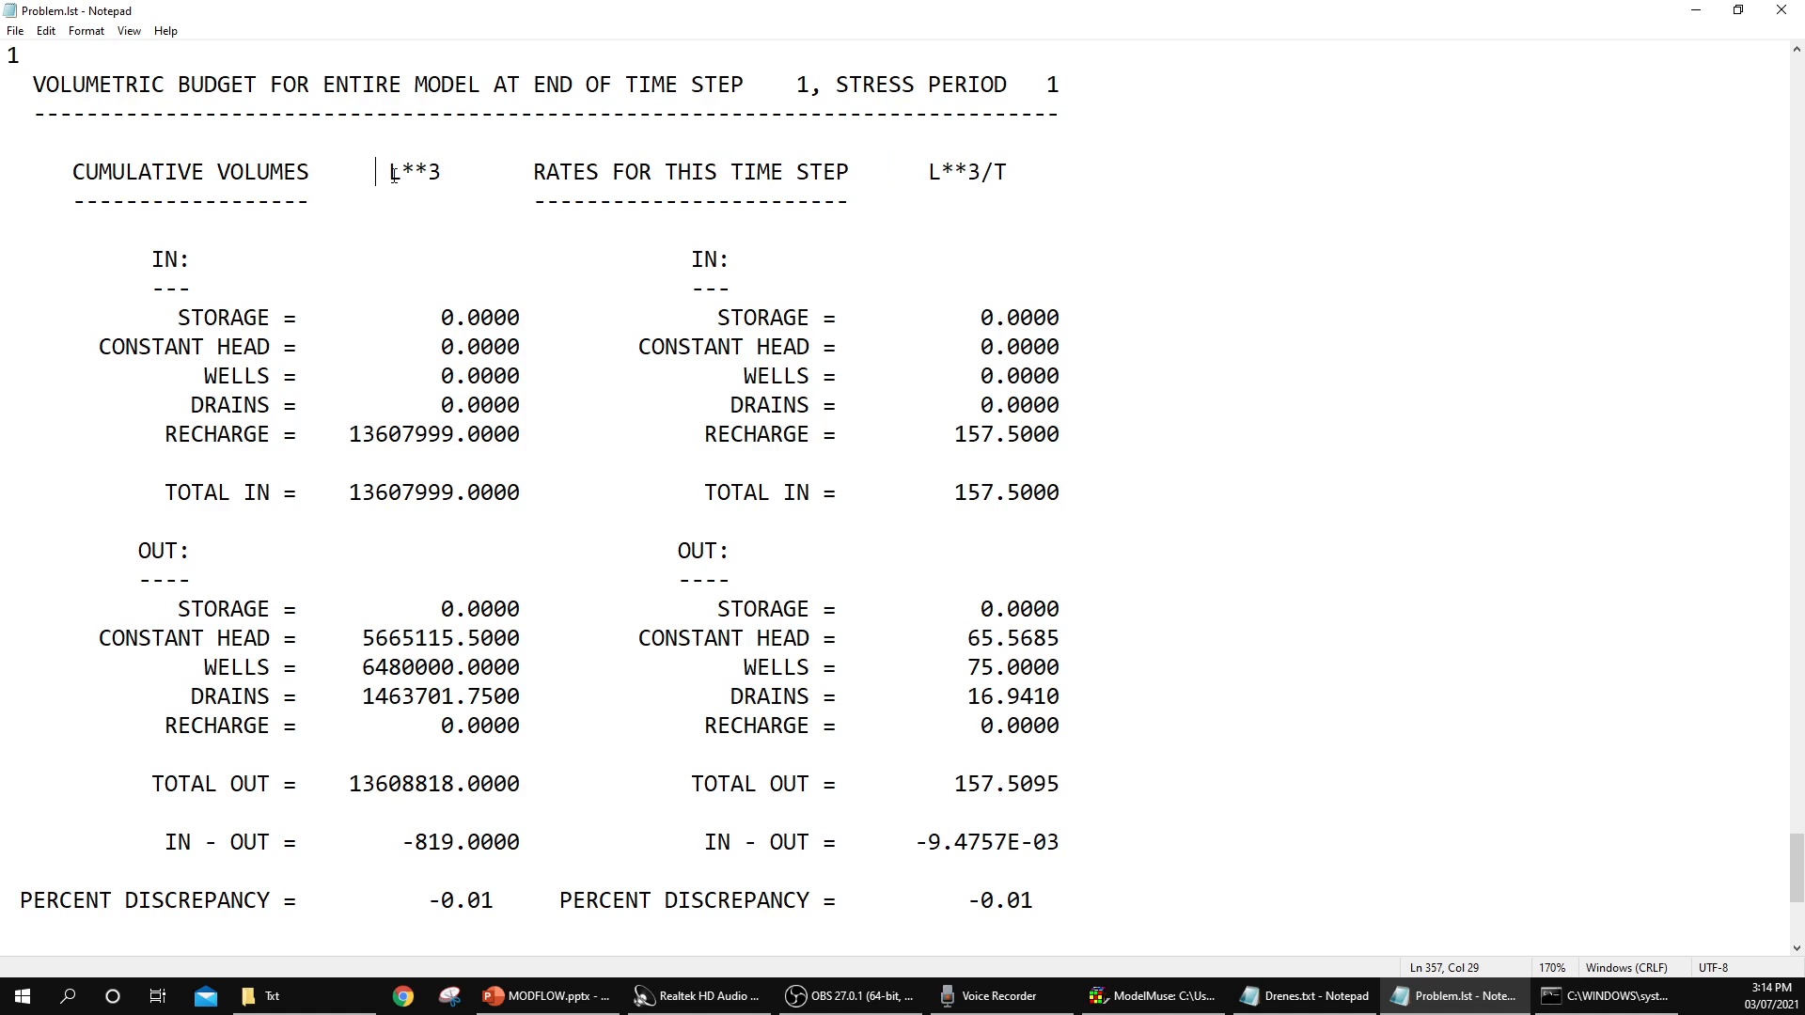
left_click_drag(389, 172, 406, 170)
left_click(411, 171)
left_click_drag(446, 167, 401, 165)
left_click(457, 174)
left_click_drag(387, 172, 399, 172)
left_click(377, 182)
left_click_drag(74, 172, 455, 166)
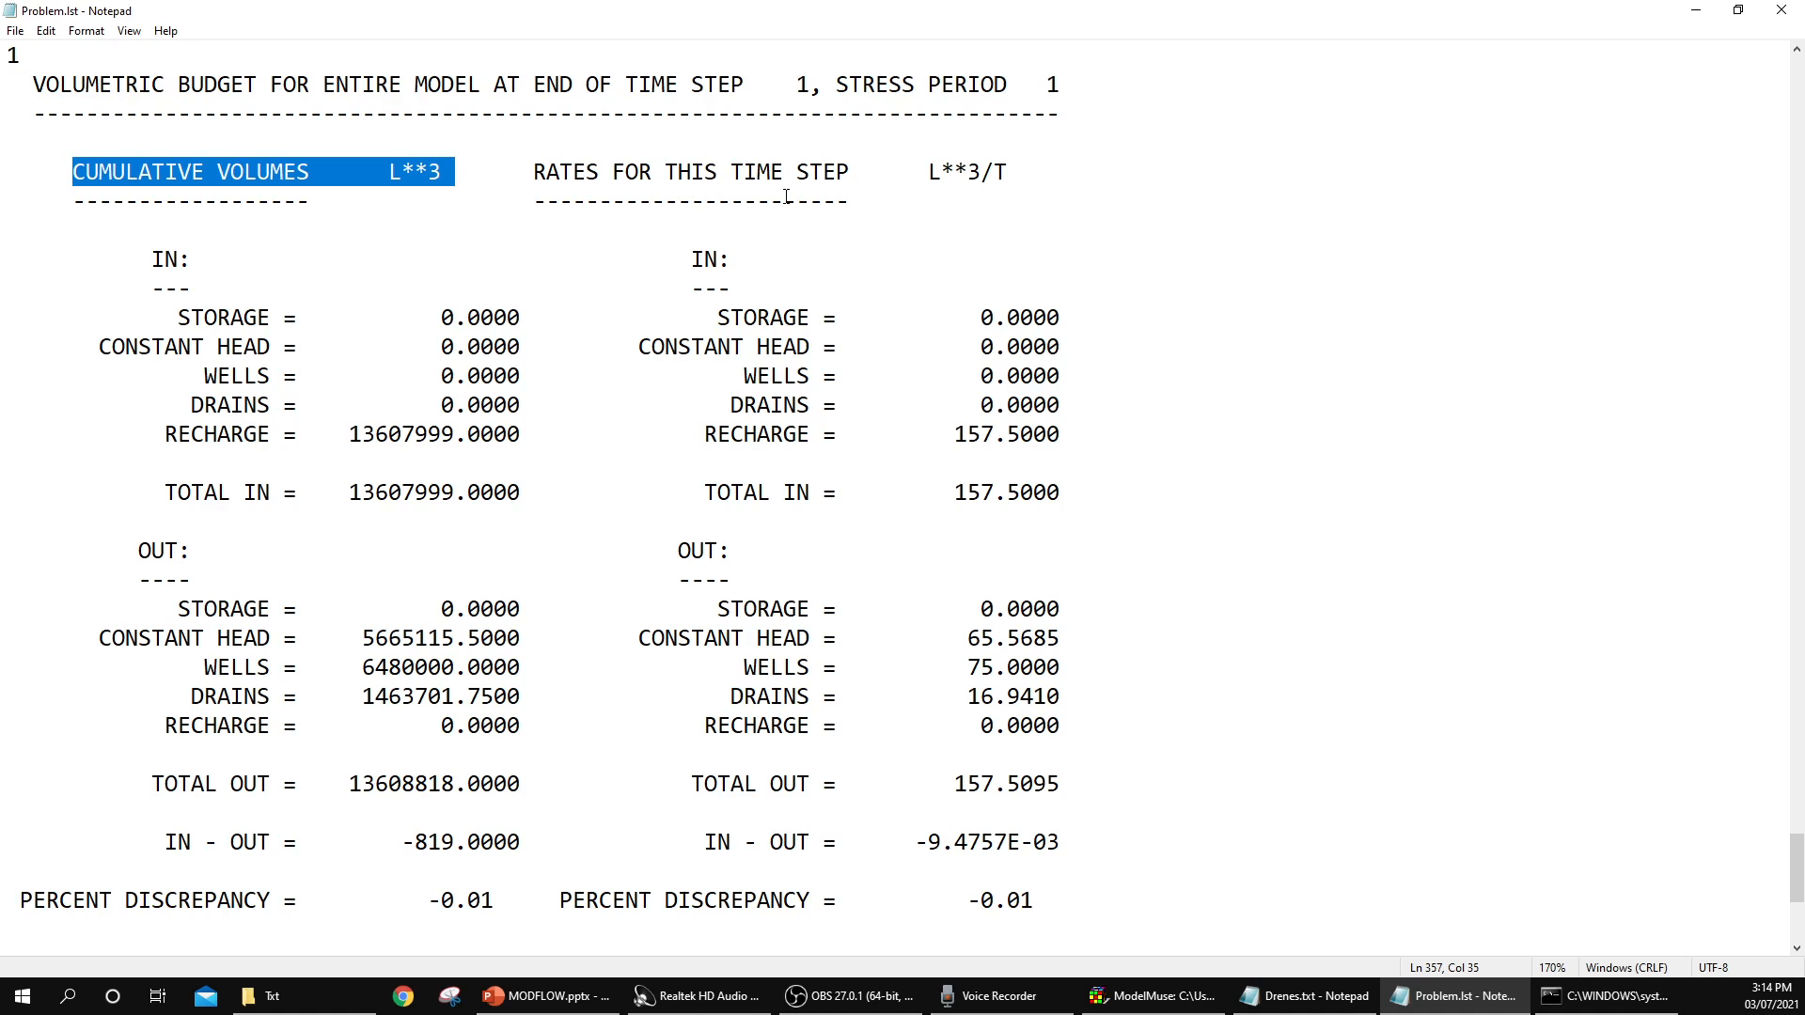
Step: Examine the L**3/T unit of the time step rates and compare it with the cumulative volumes unit
left_click_drag(928, 174, 997, 175)
left_click(984, 174)
left_click(1010, 172)
left_click(1012, 175)
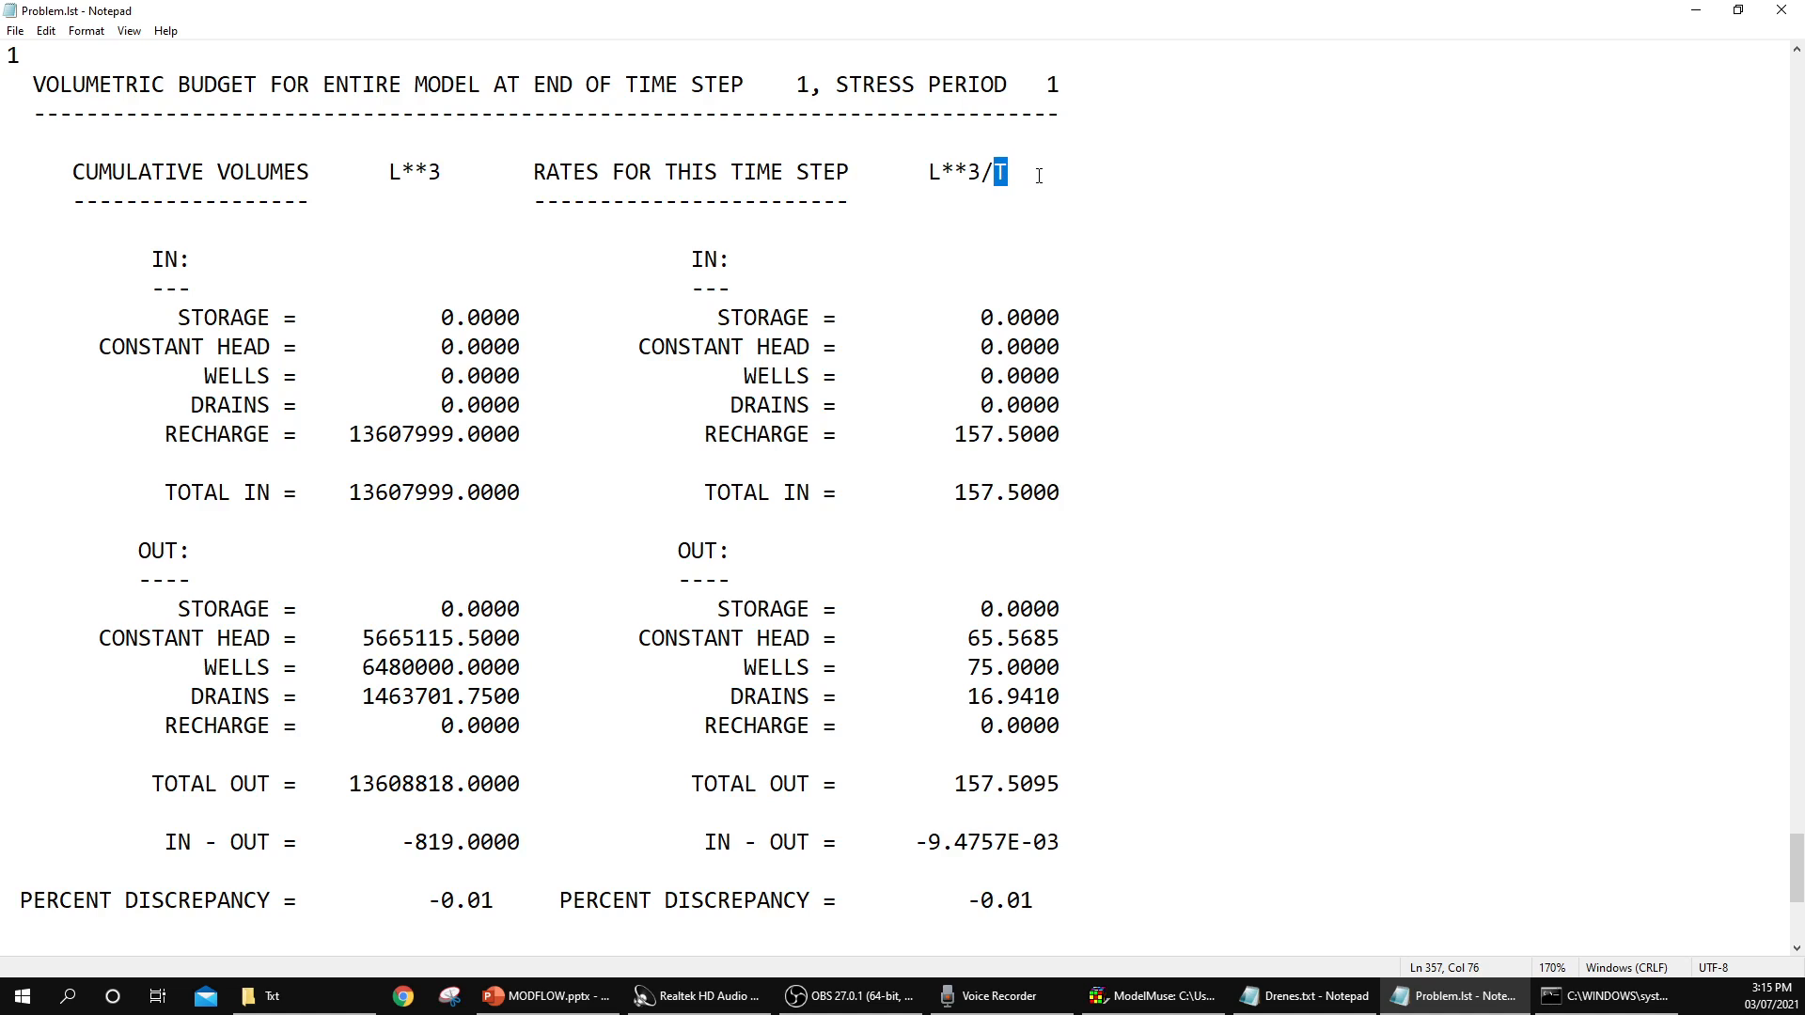
left_click(1003, 189)
scroll(1081, 282, "down", 1)
scroll(448, 414, "up", 4)
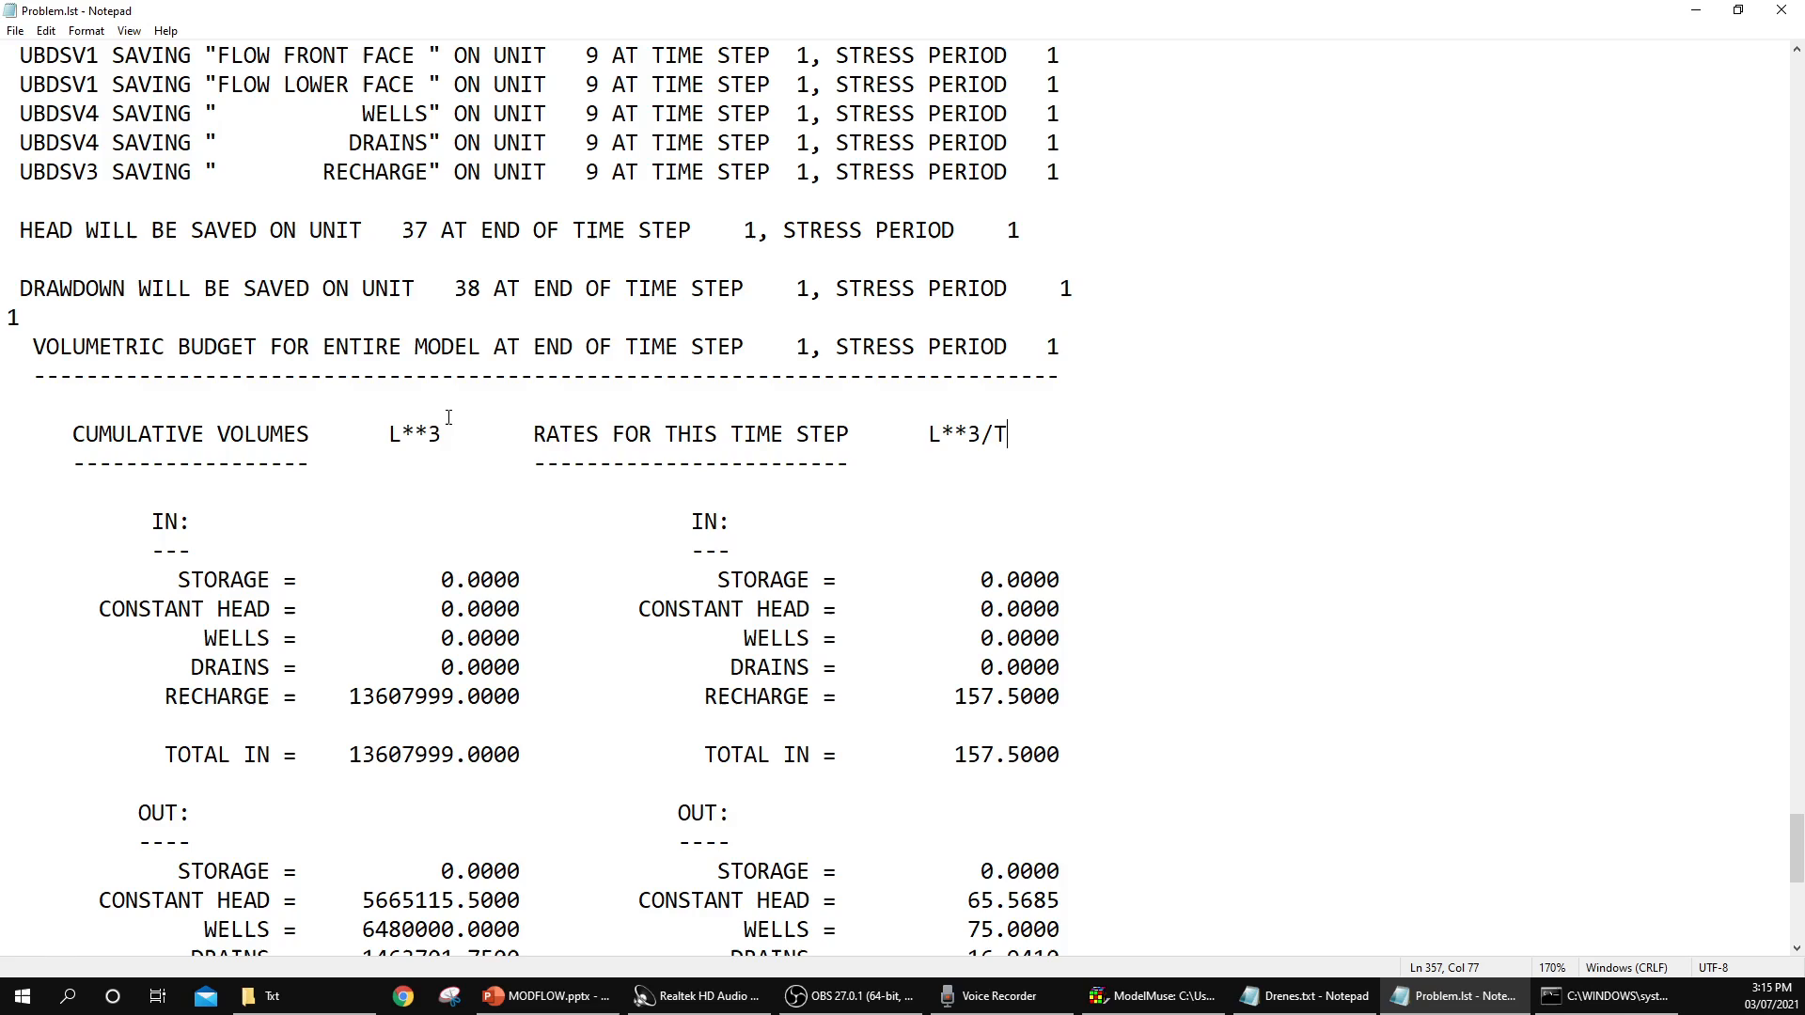
left_click(415, 435)
scroll(943, 391, "down", 3)
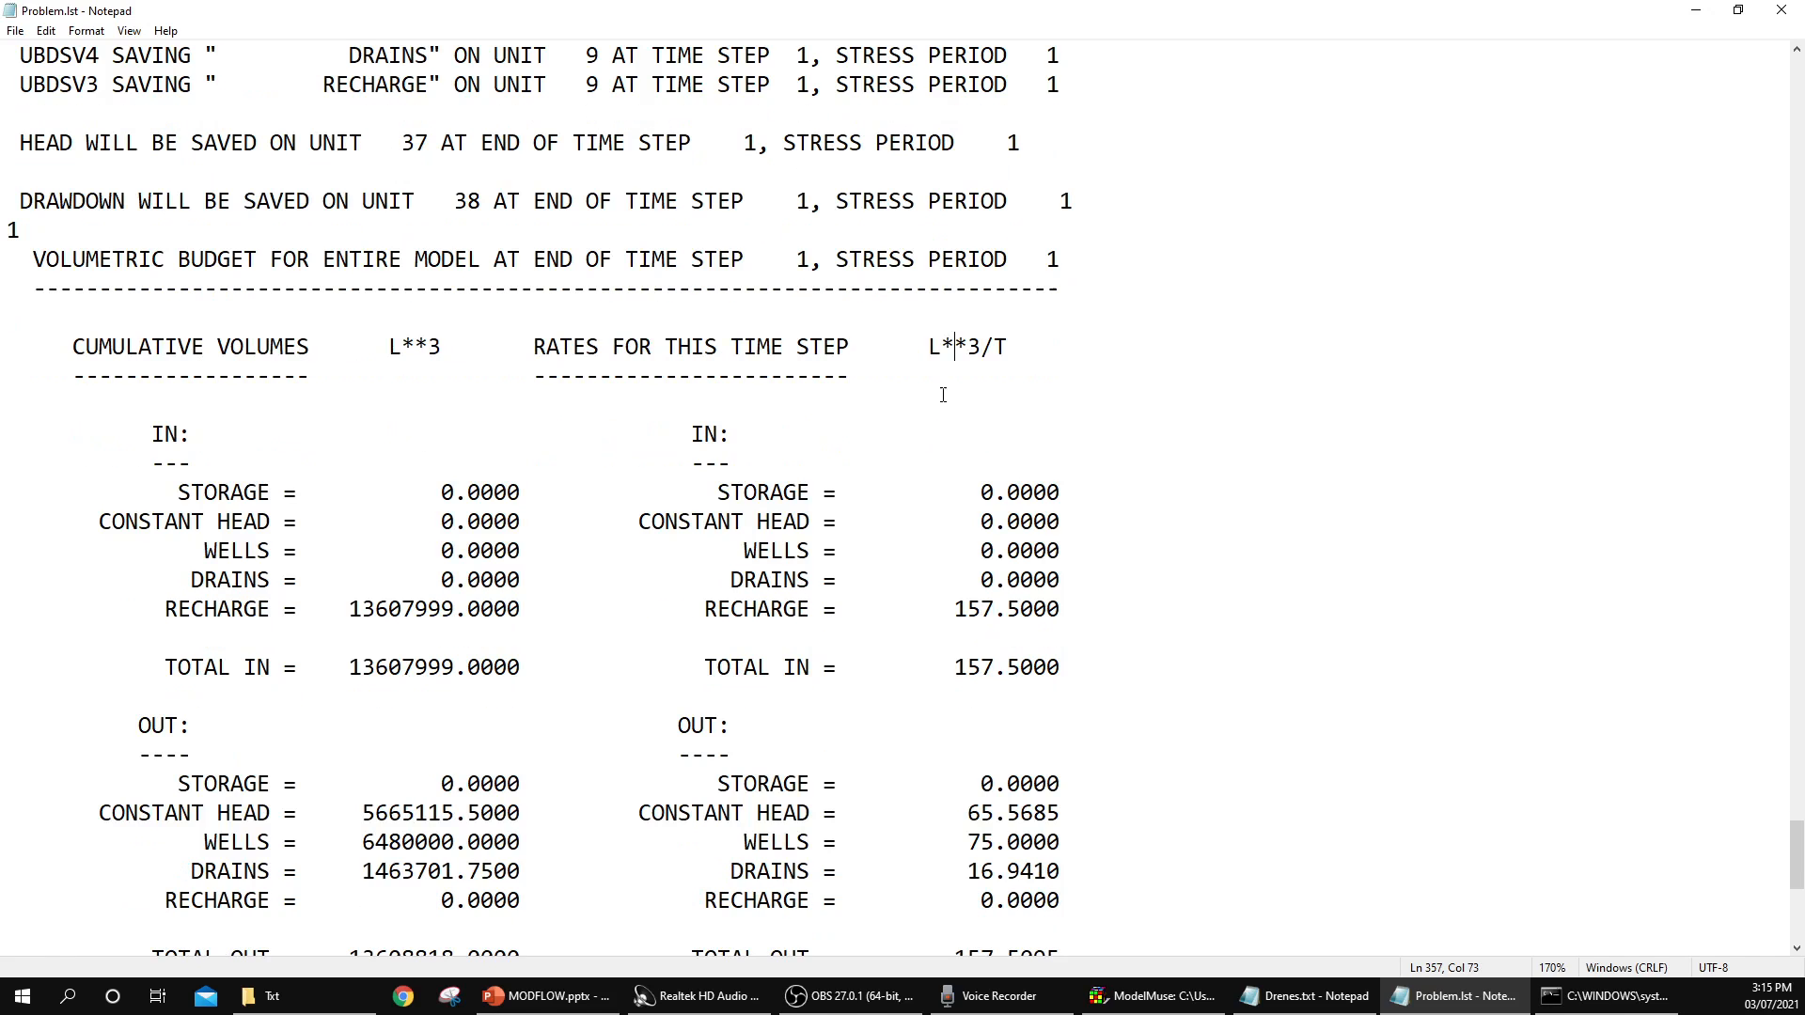
scroll(683, 330, "down", 1)
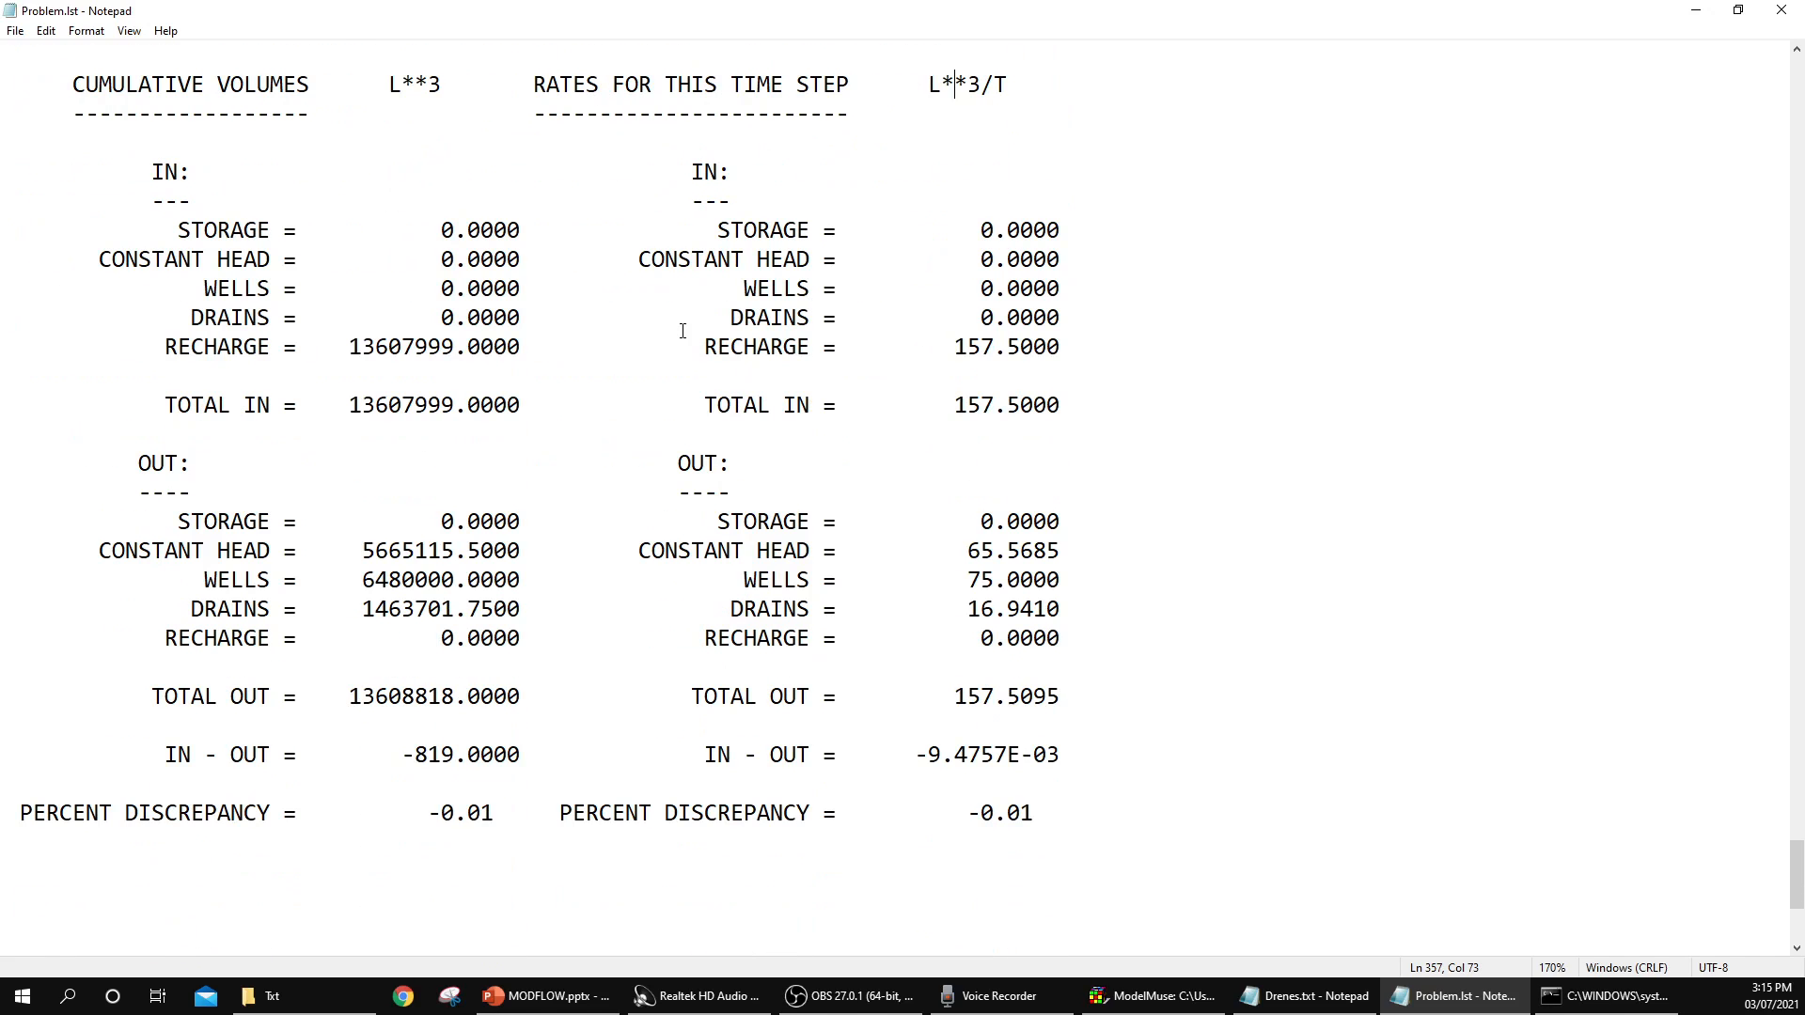
Step: Examine the IN and OUT sections of the volumetric budget by highlighting their headings across both columns
left_click_drag(156, 172, 742, 181)
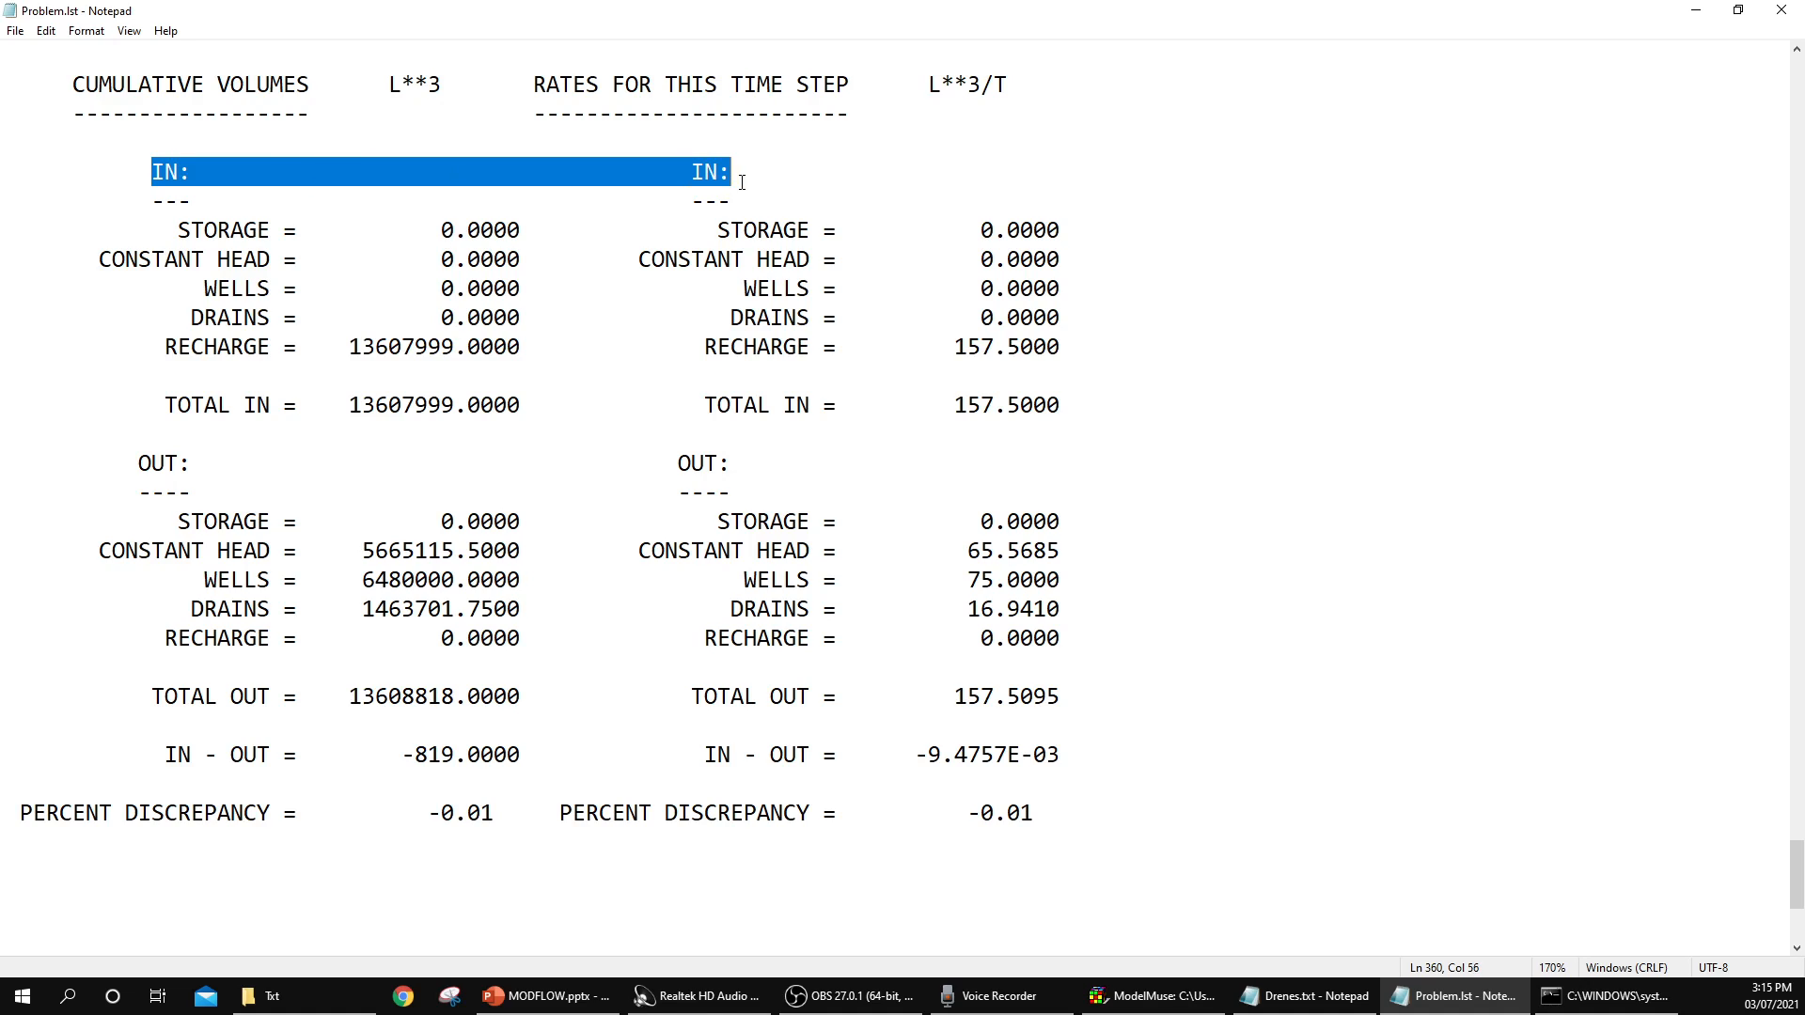
left_click_drag(153, 173, 726, 195)
left_click(193, 463)
left_click_drag(128, 463, 735, 461)
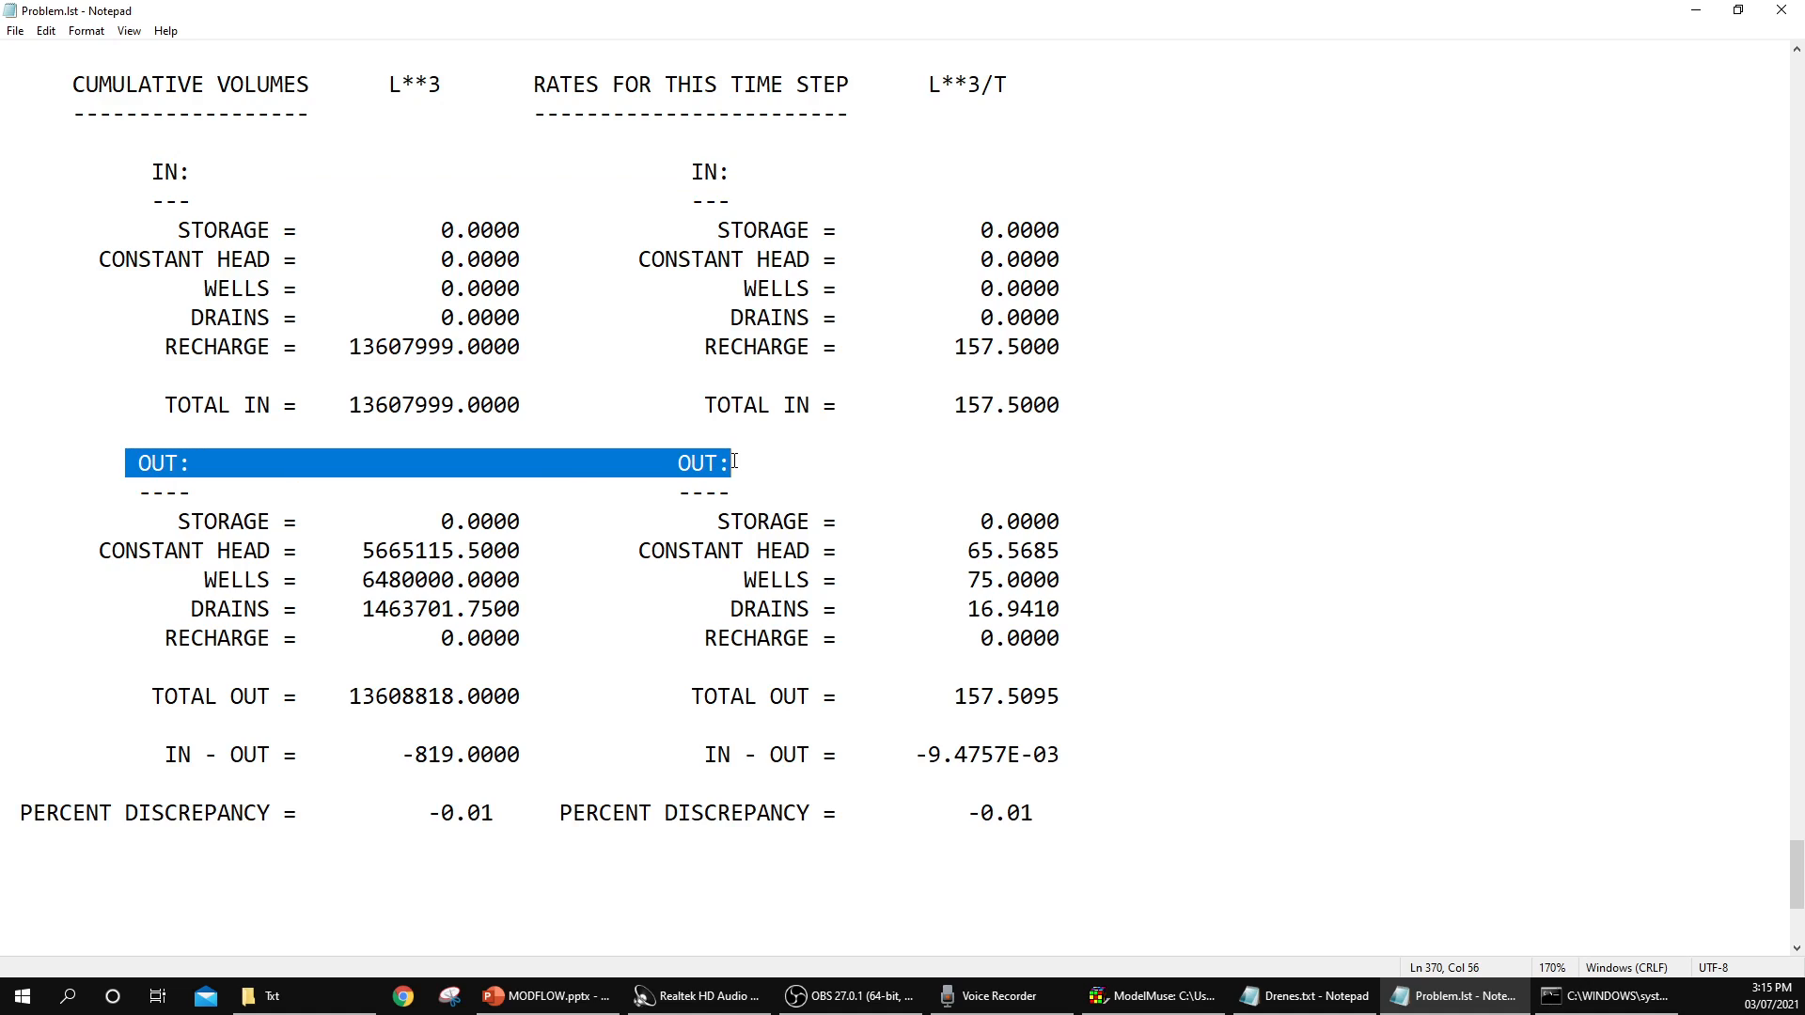
left_click(259, 170)
left_click_drag(150, 172, 820, 191)
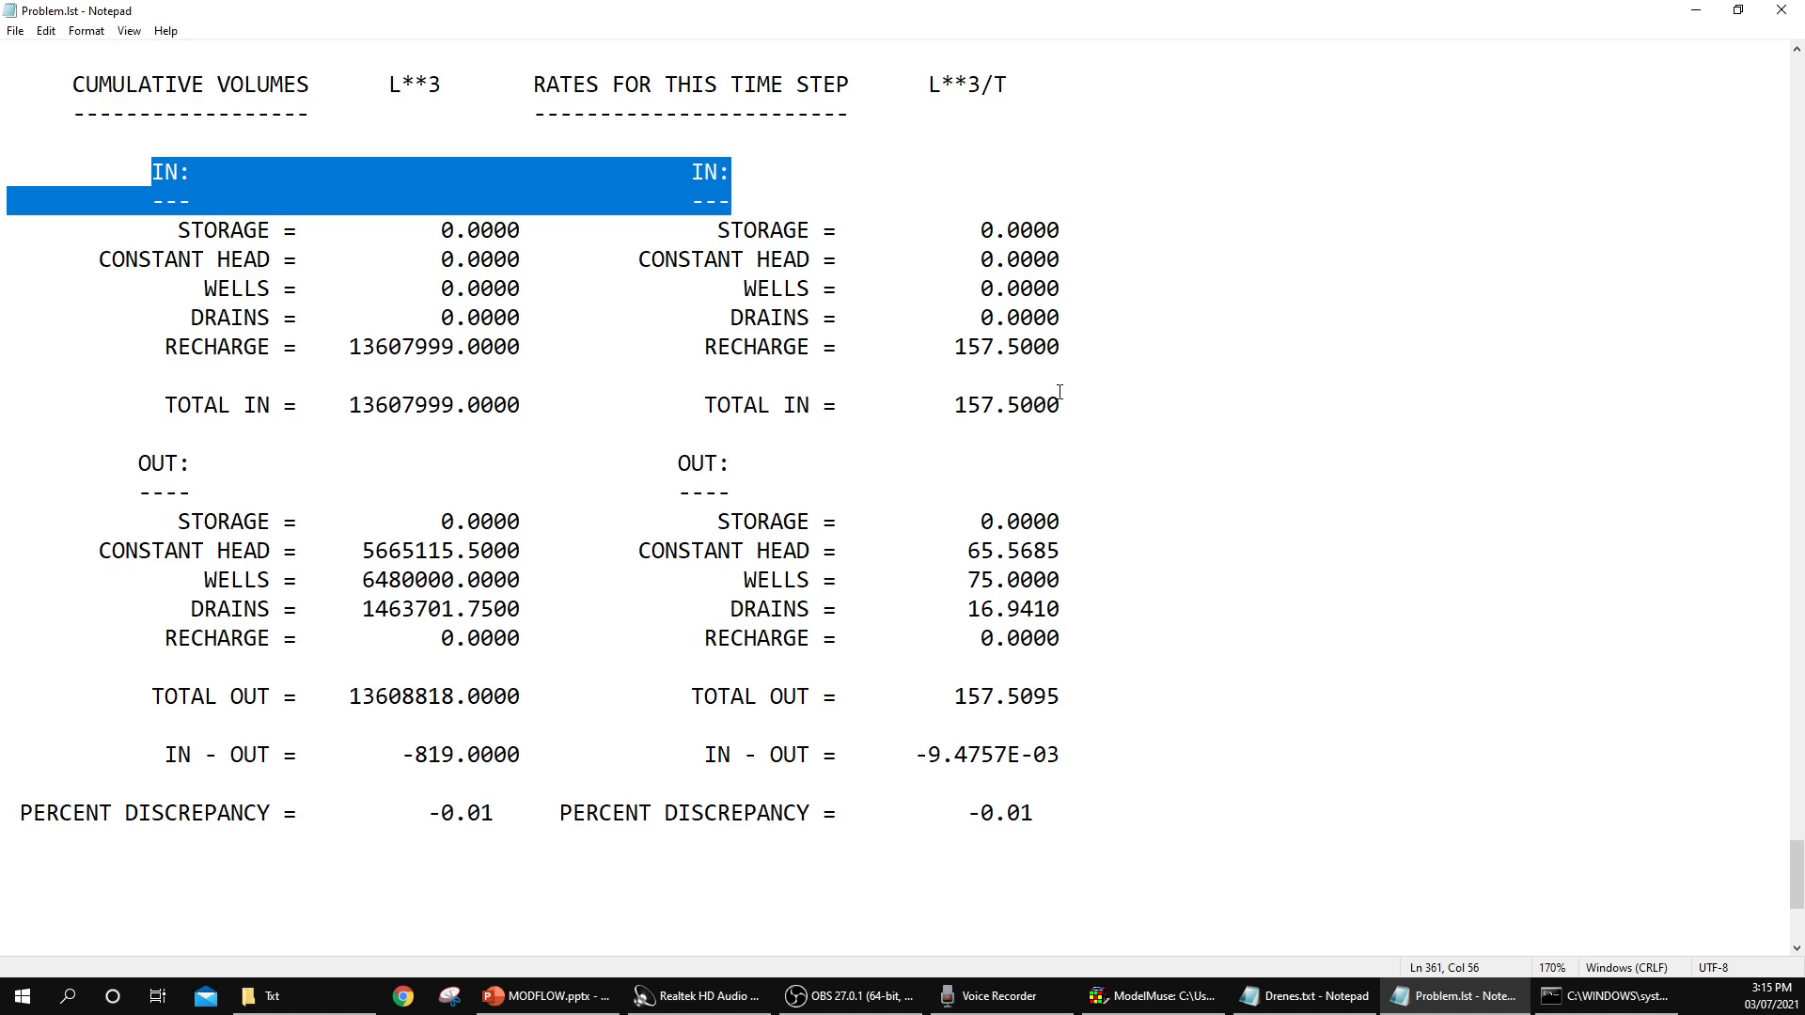
Step: Highlight the RECHARGE inflow rate for the time step and check it against the MODFLOW.pptx presentation
left_click(1018, 380)
double_click(1006, 346)
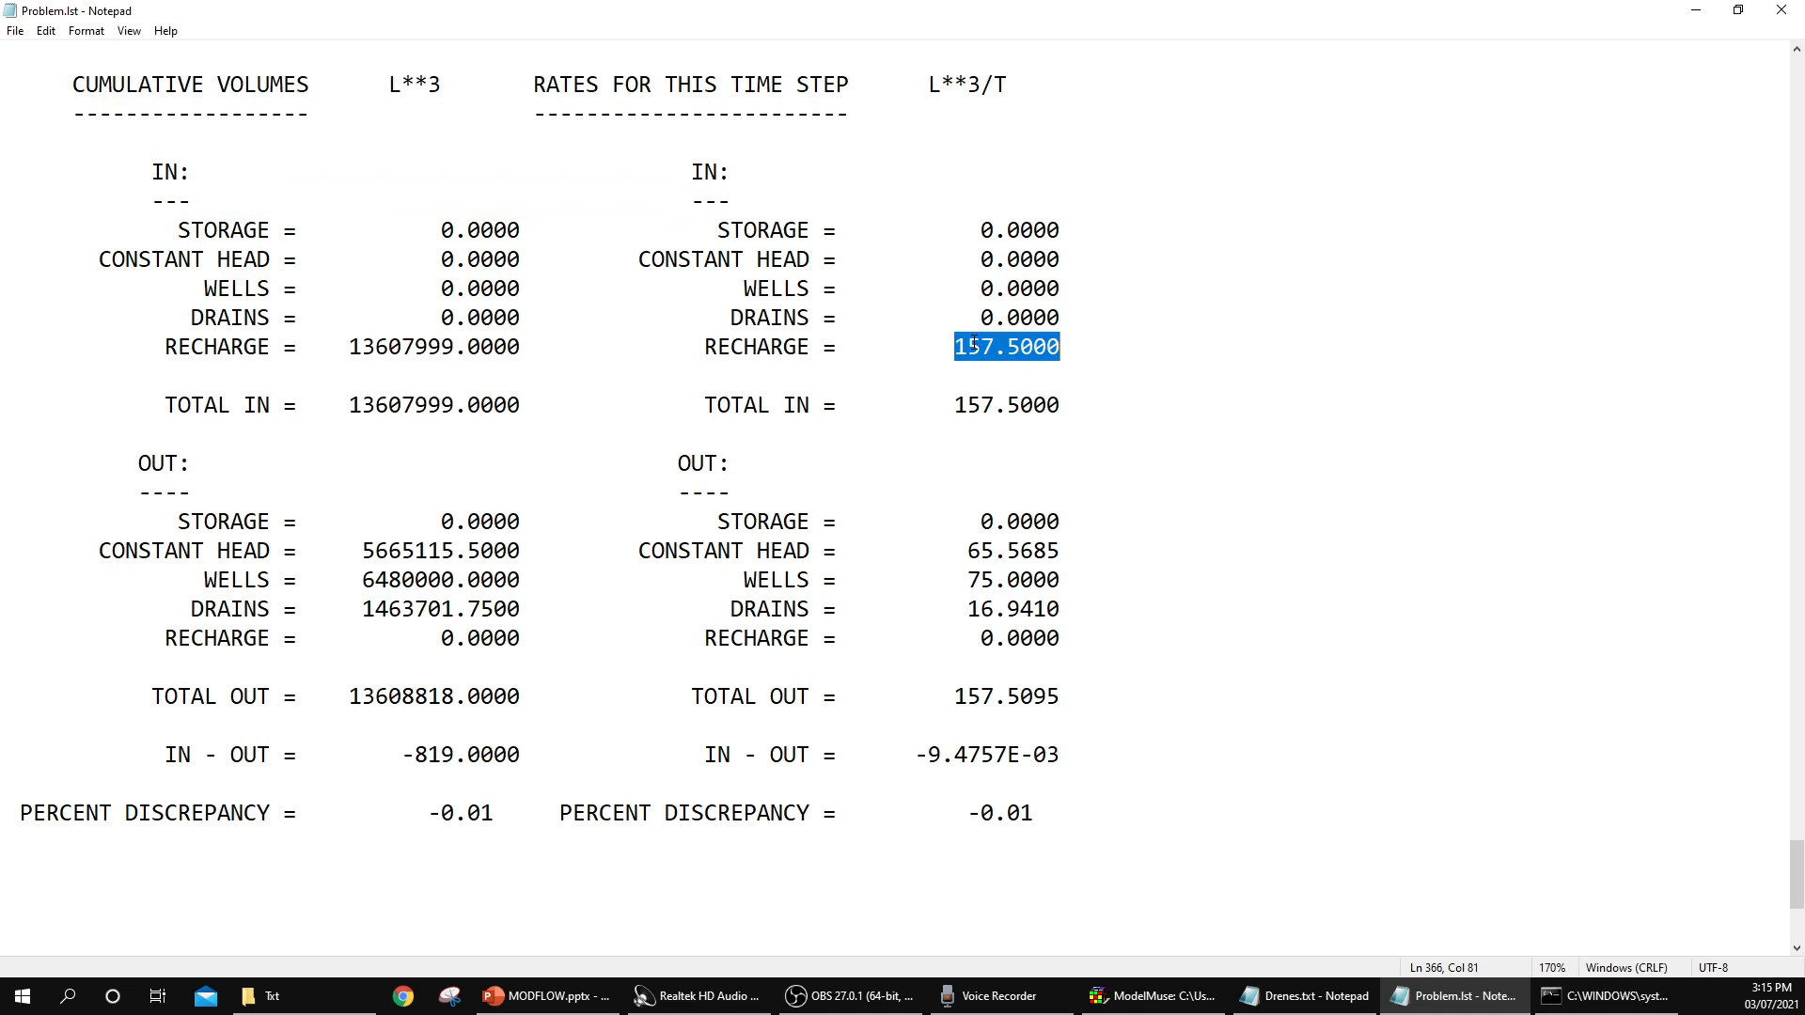
left_click(998, 347)
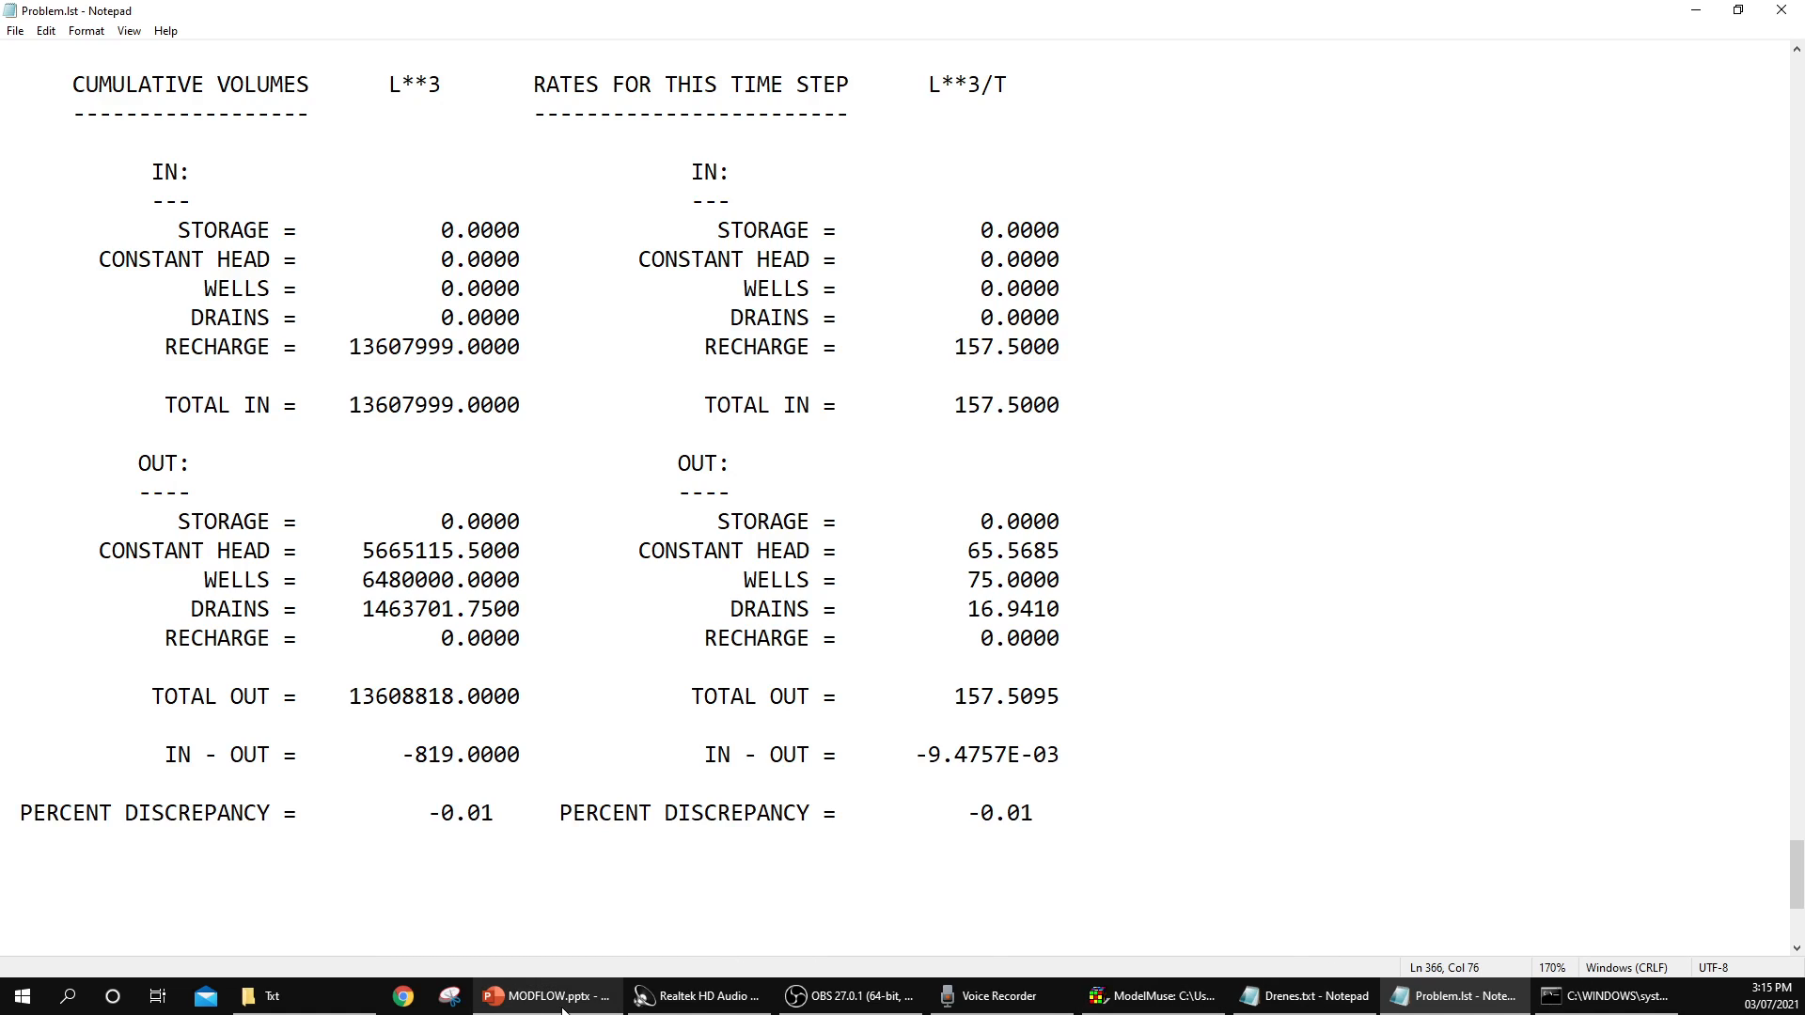
left_click(513, 997)
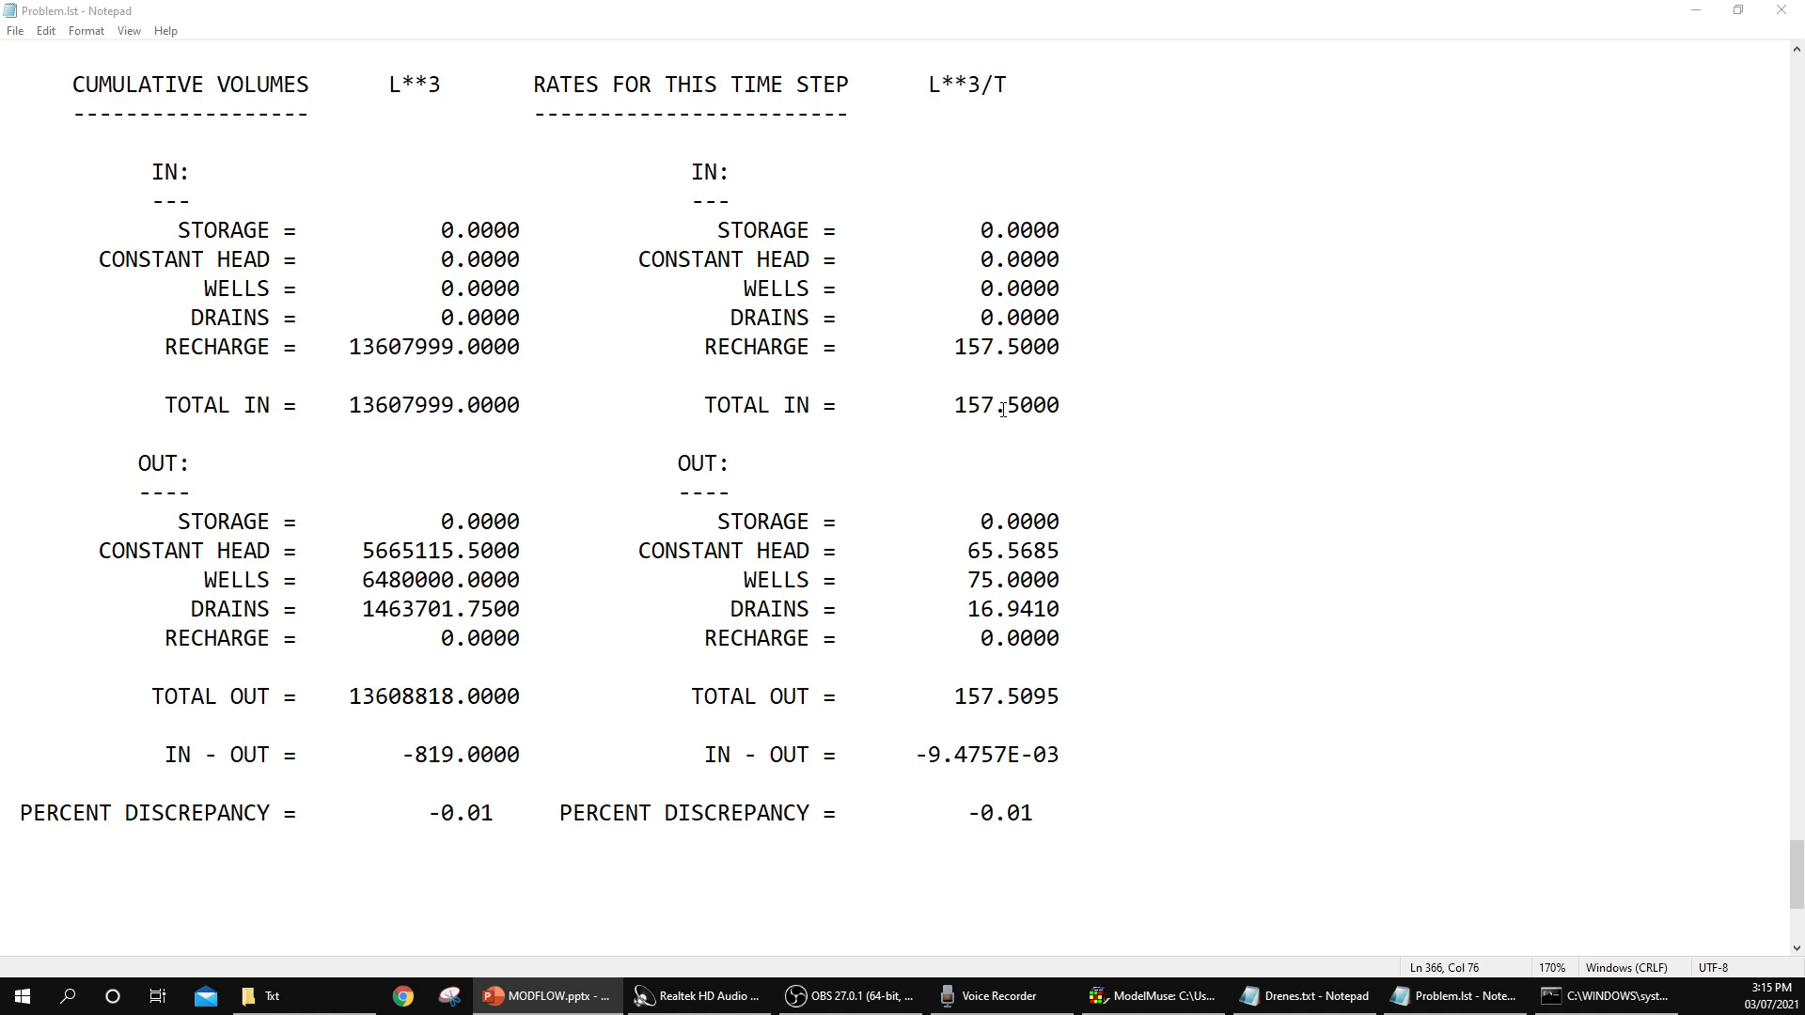
left_click_drag(709, 348, 1070, 355)
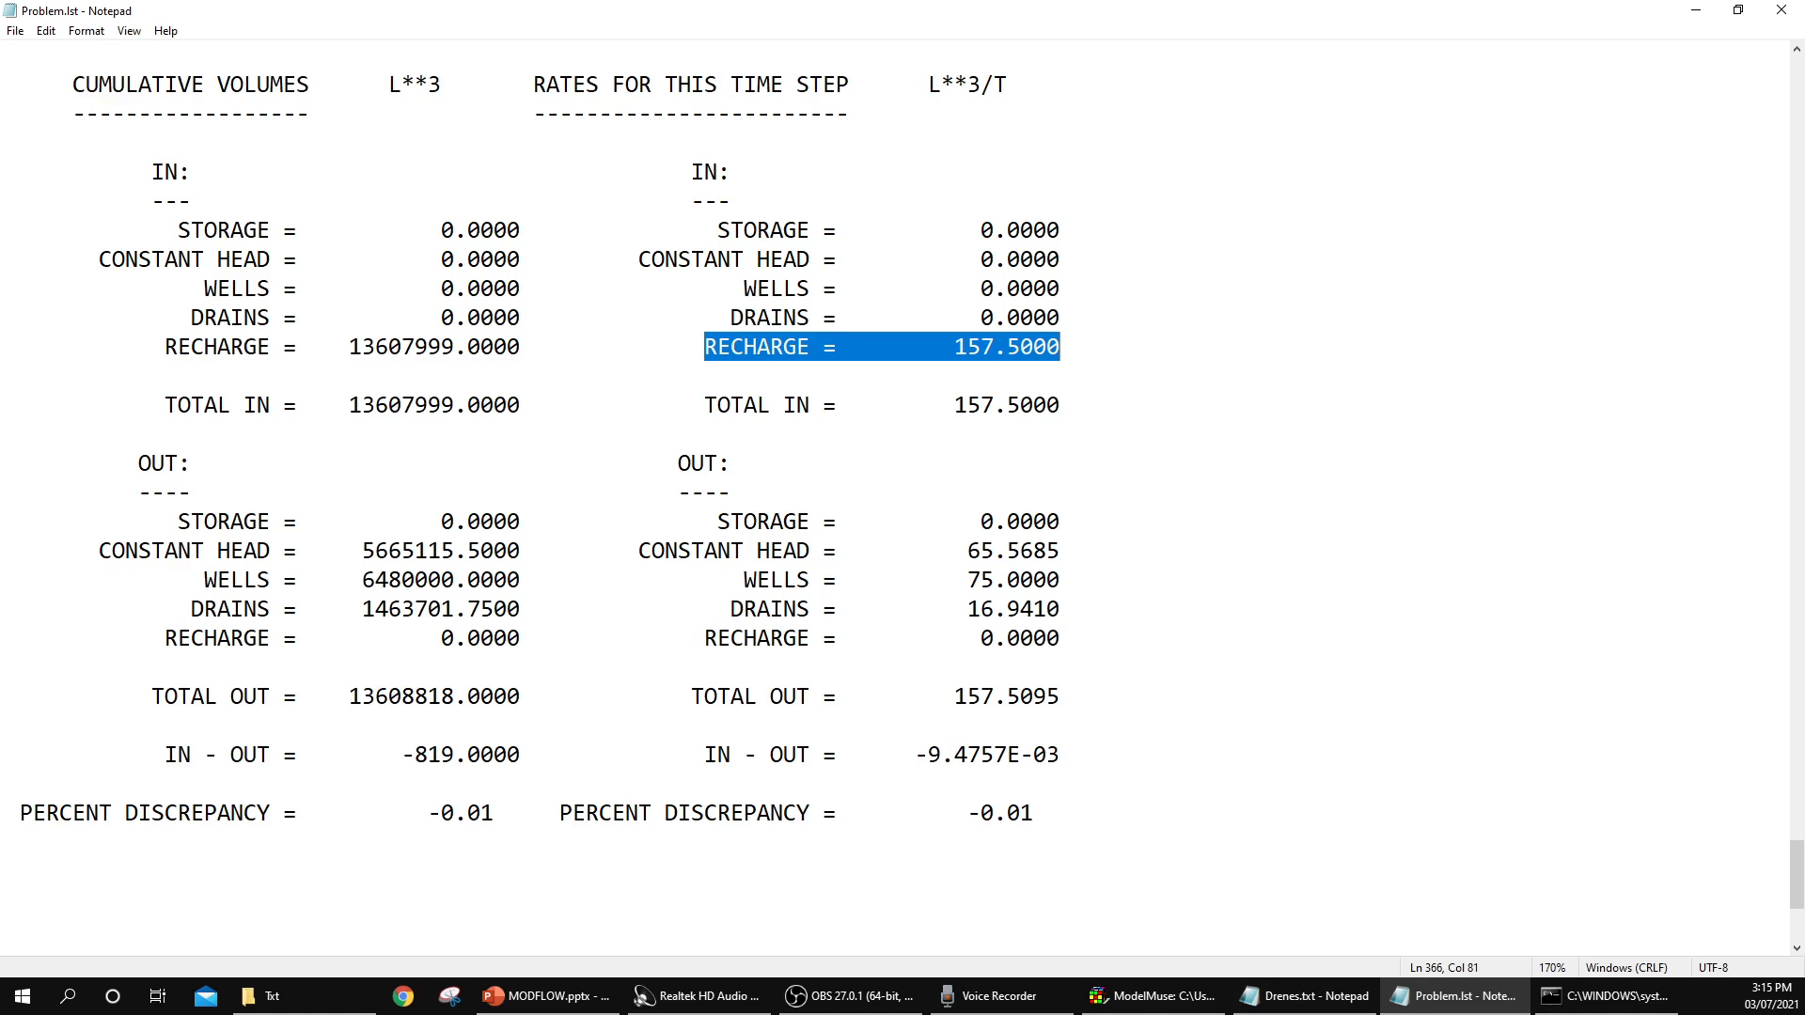
key("alt+Tab")
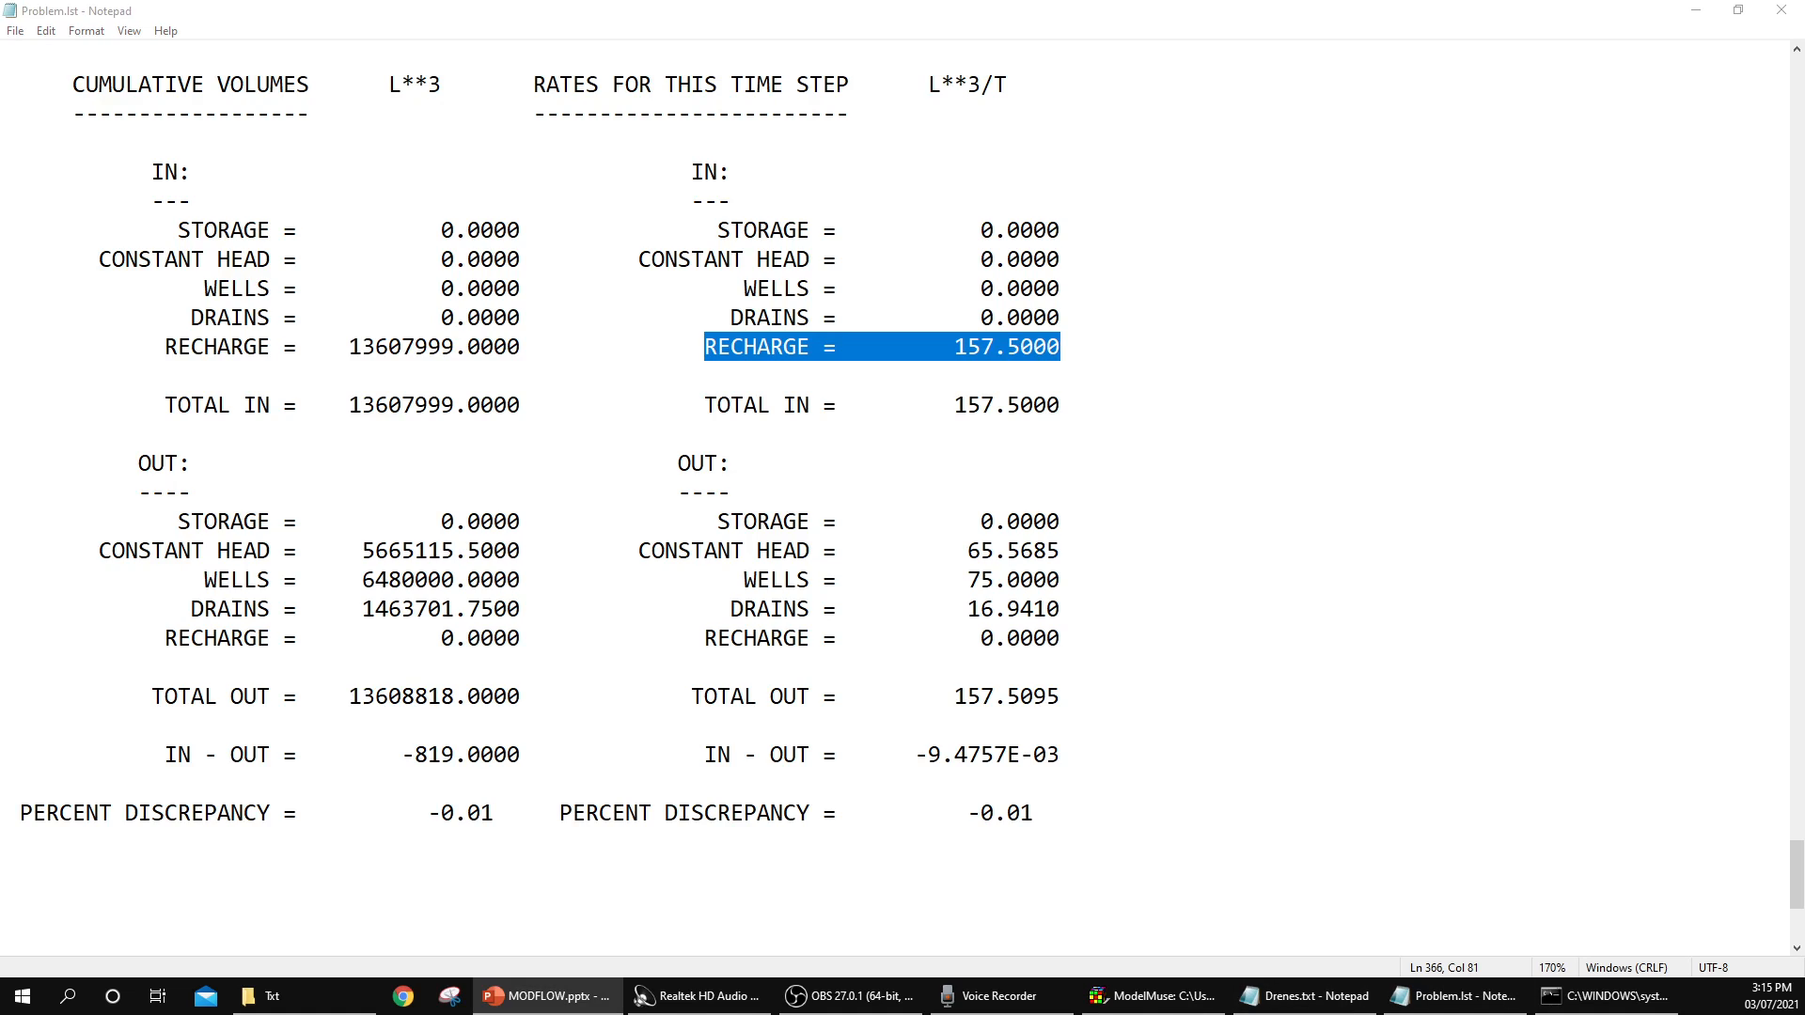
key("alt+Tab")
key("Down")
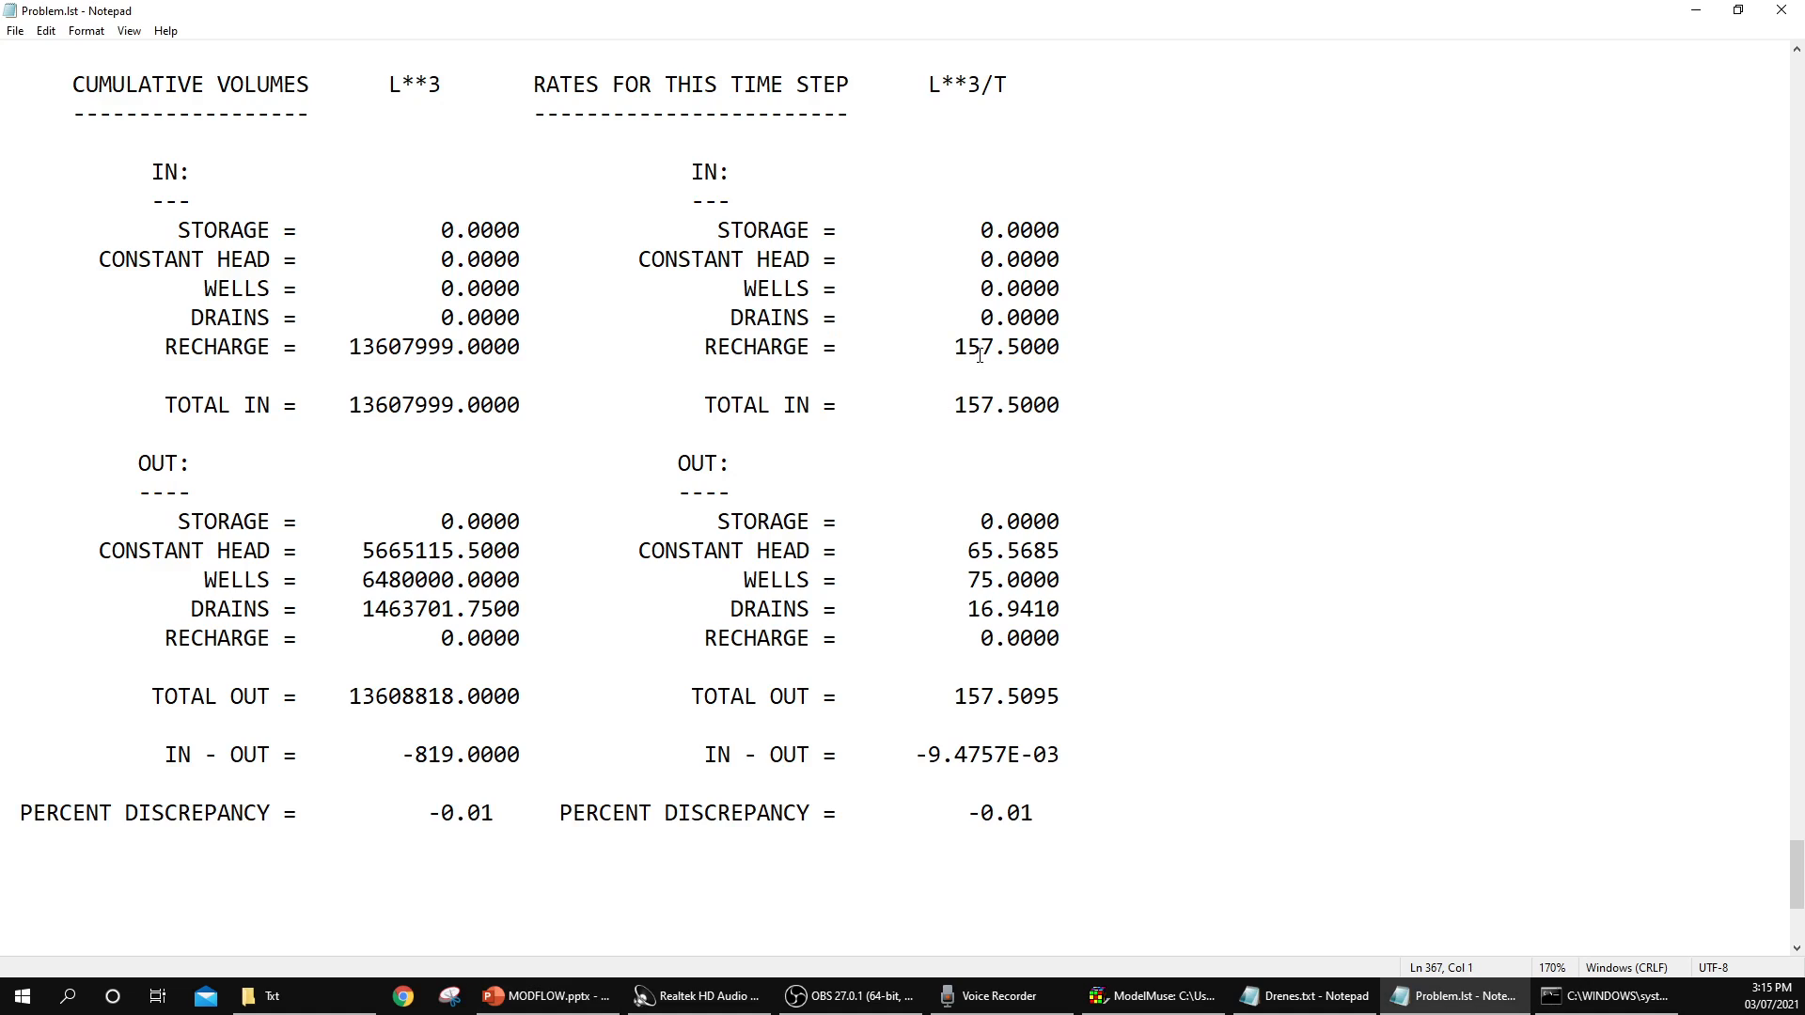
Step: Compare the recharge inflow rate with the TOTAL IN rate, consulting the MODFLOW.pptx presentation again
double_click(978, 354)
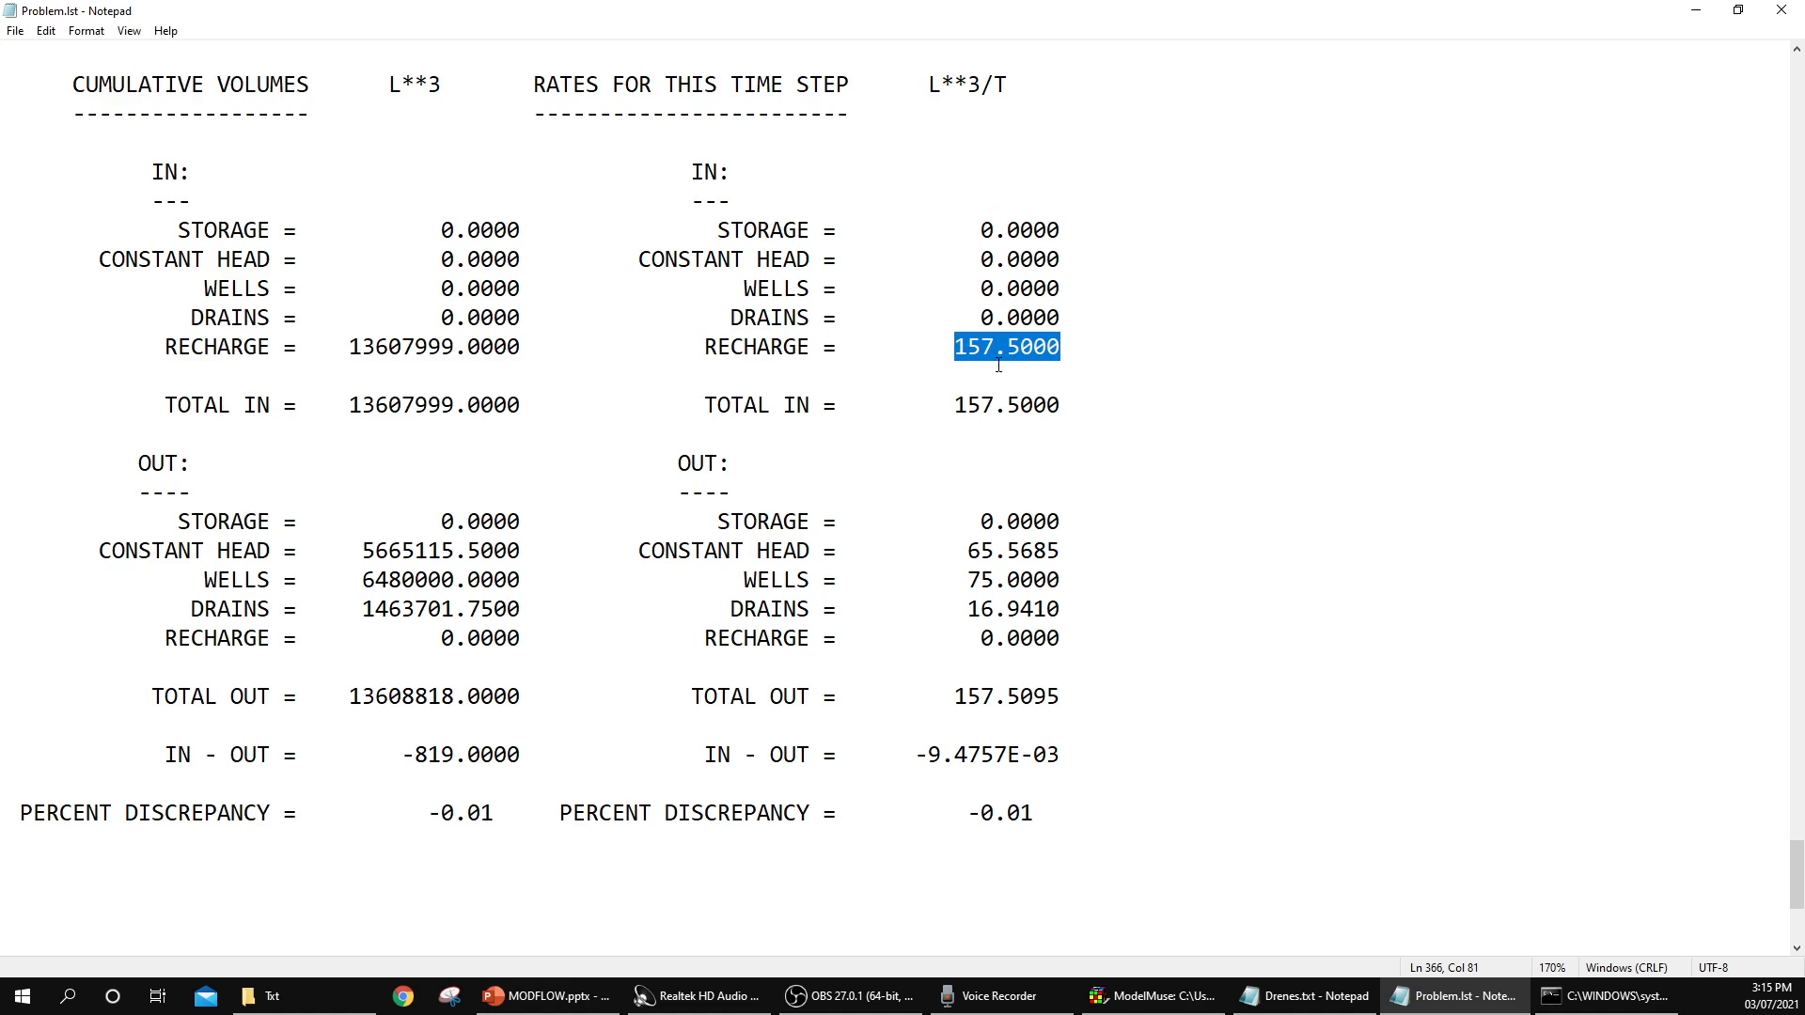
left_click(994, 405)
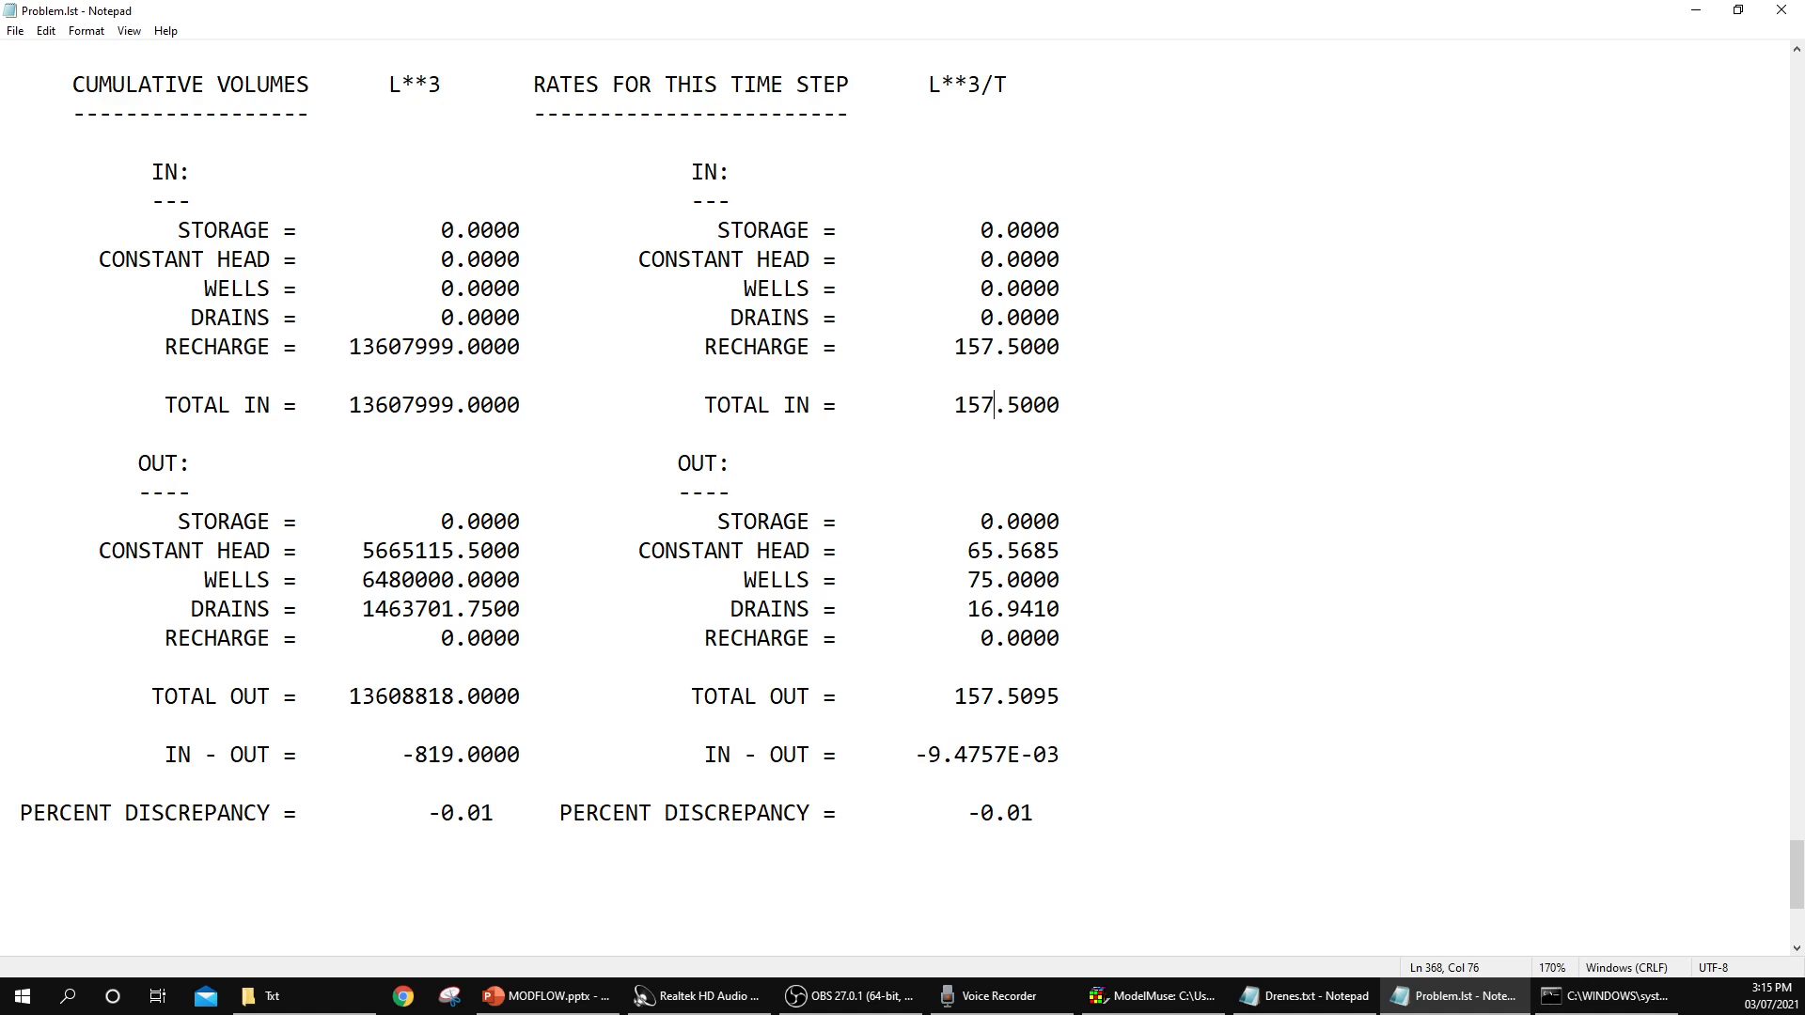
key("alt+Tab")
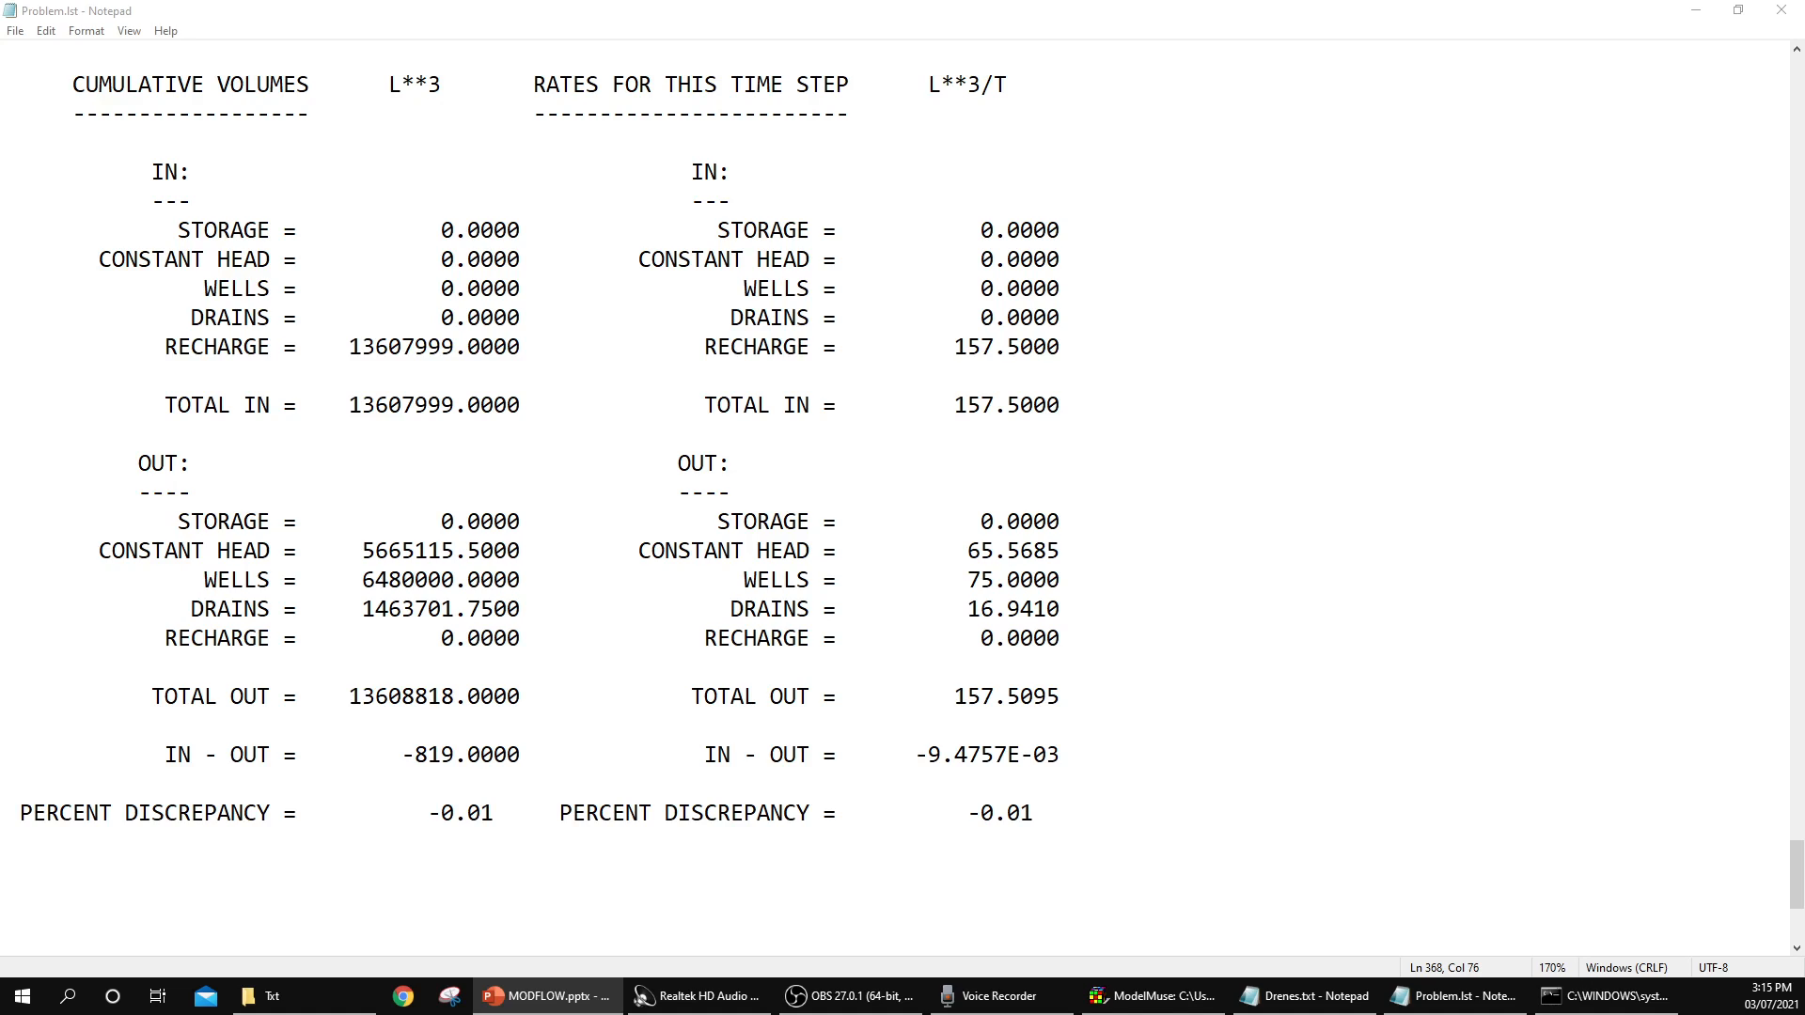
left_click(1107, 449)
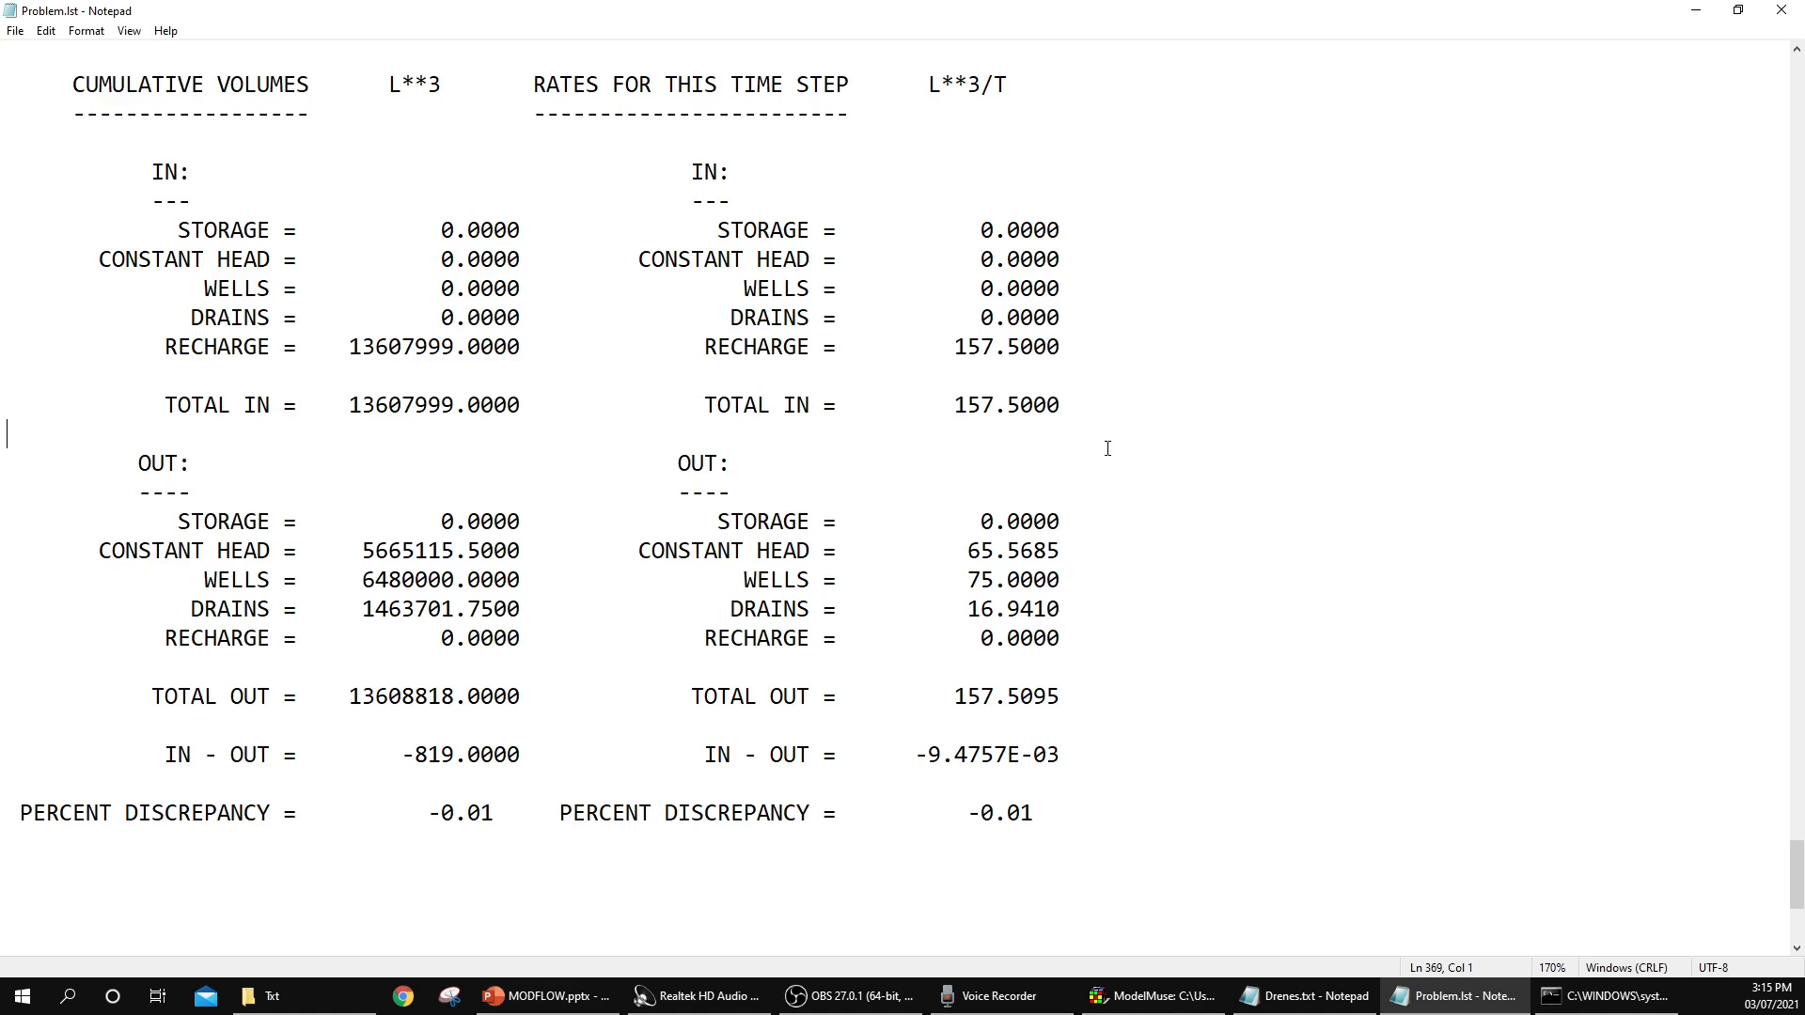
Step: Examine the constant head, wells and drains outflow rates in the OUT section for the time step
left_click(726, 520)
left_click_drag(639, 551, 843, 552)
left_click_drag(731, 580, 824, 611)
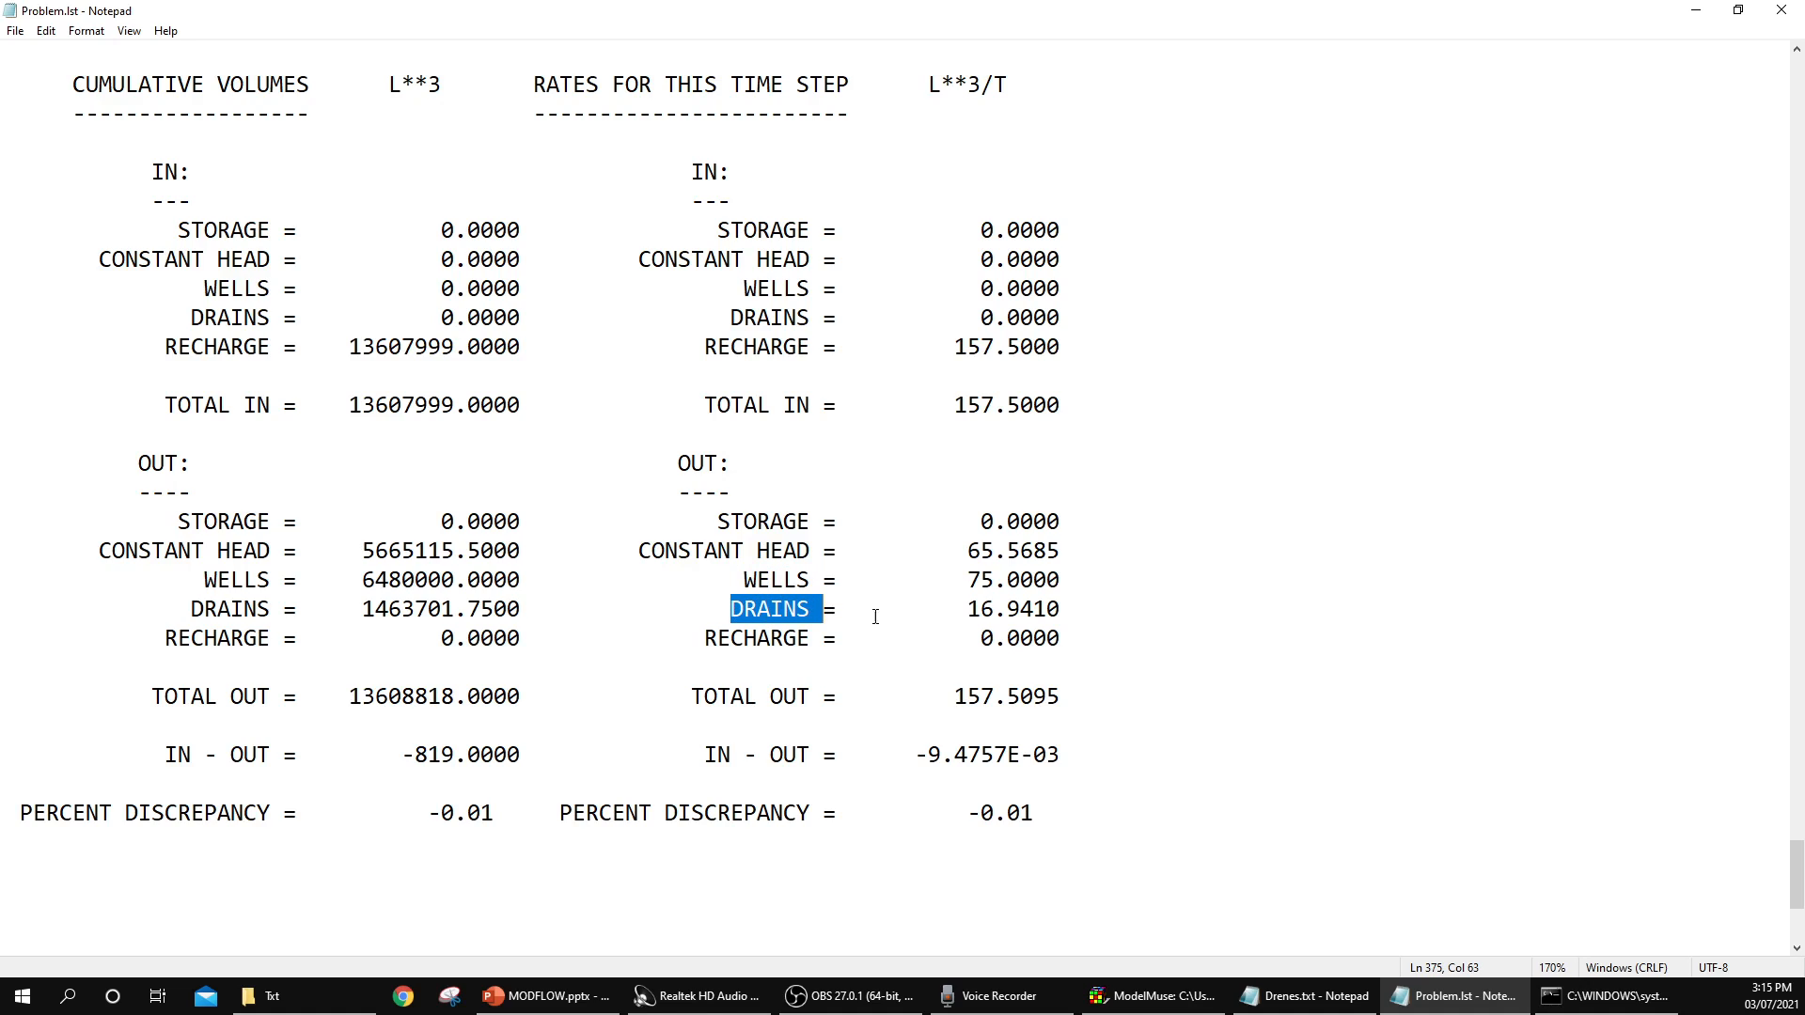
left_click(1212, 602)
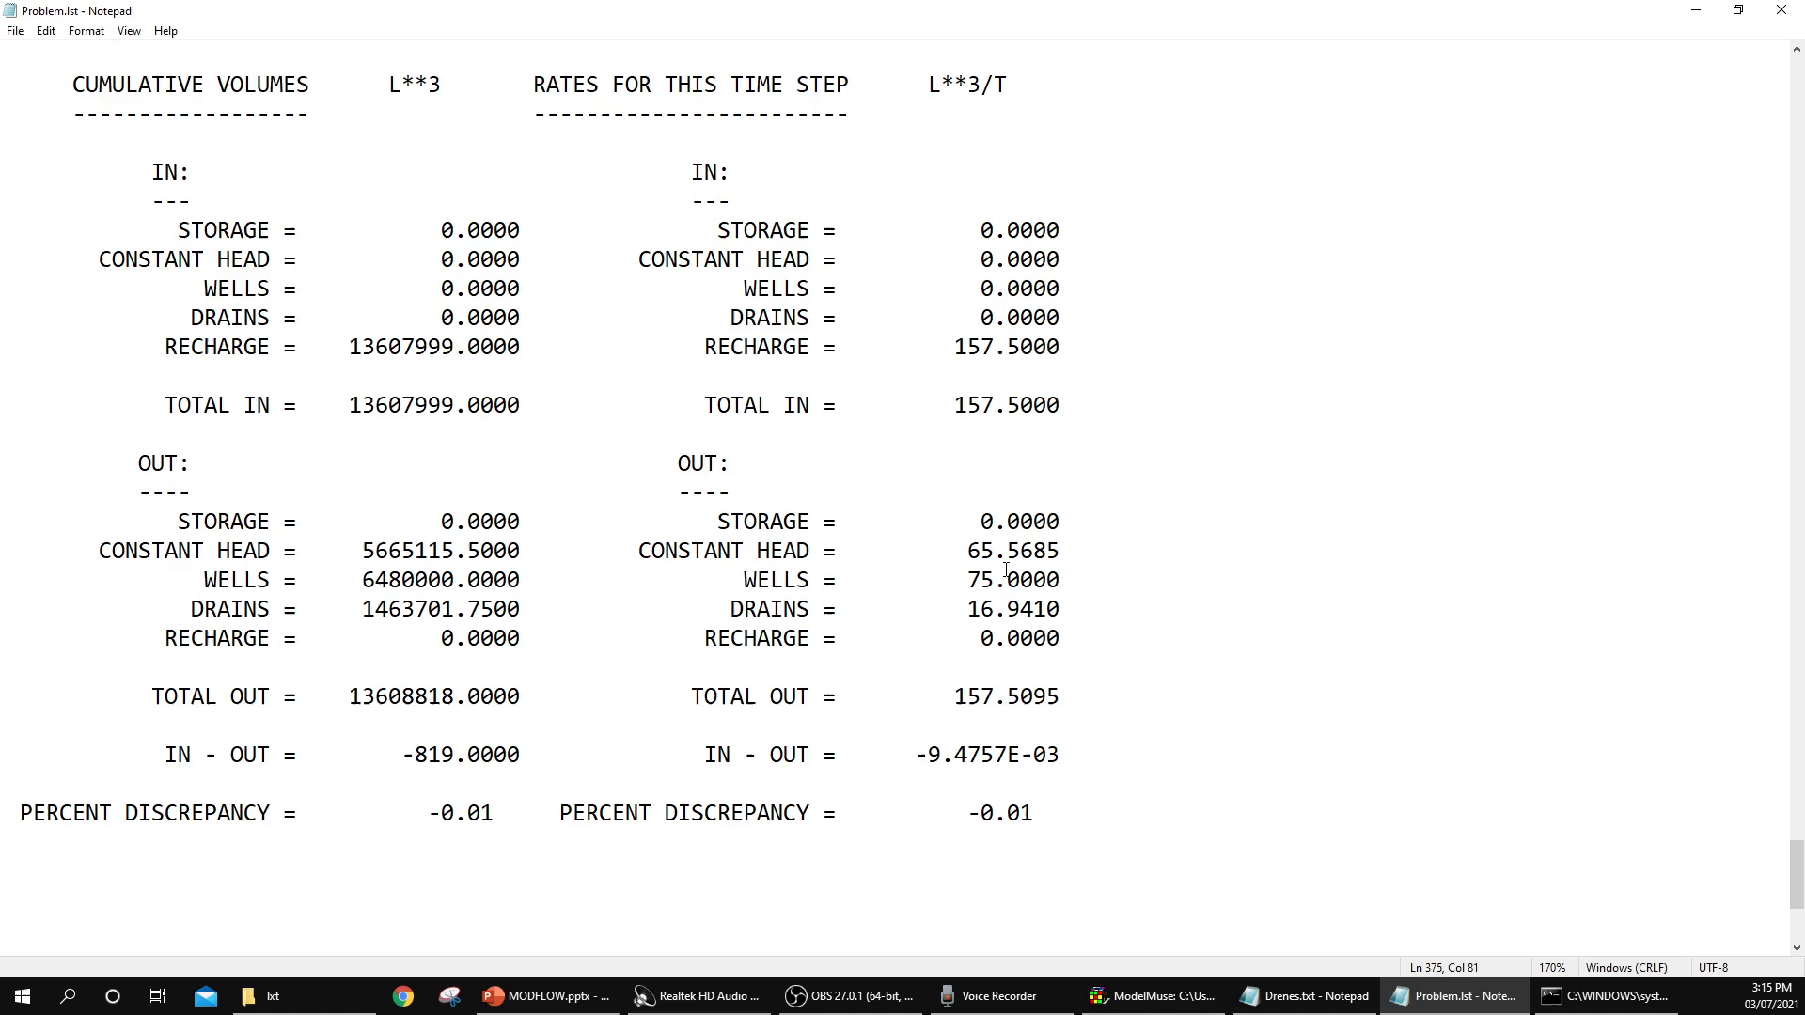
Step: Highlight the CONSTANT HEAD outflow rate for the time step in the OUT section of the volumetric budget
left_click_drag(956, 551, 1062, 552)
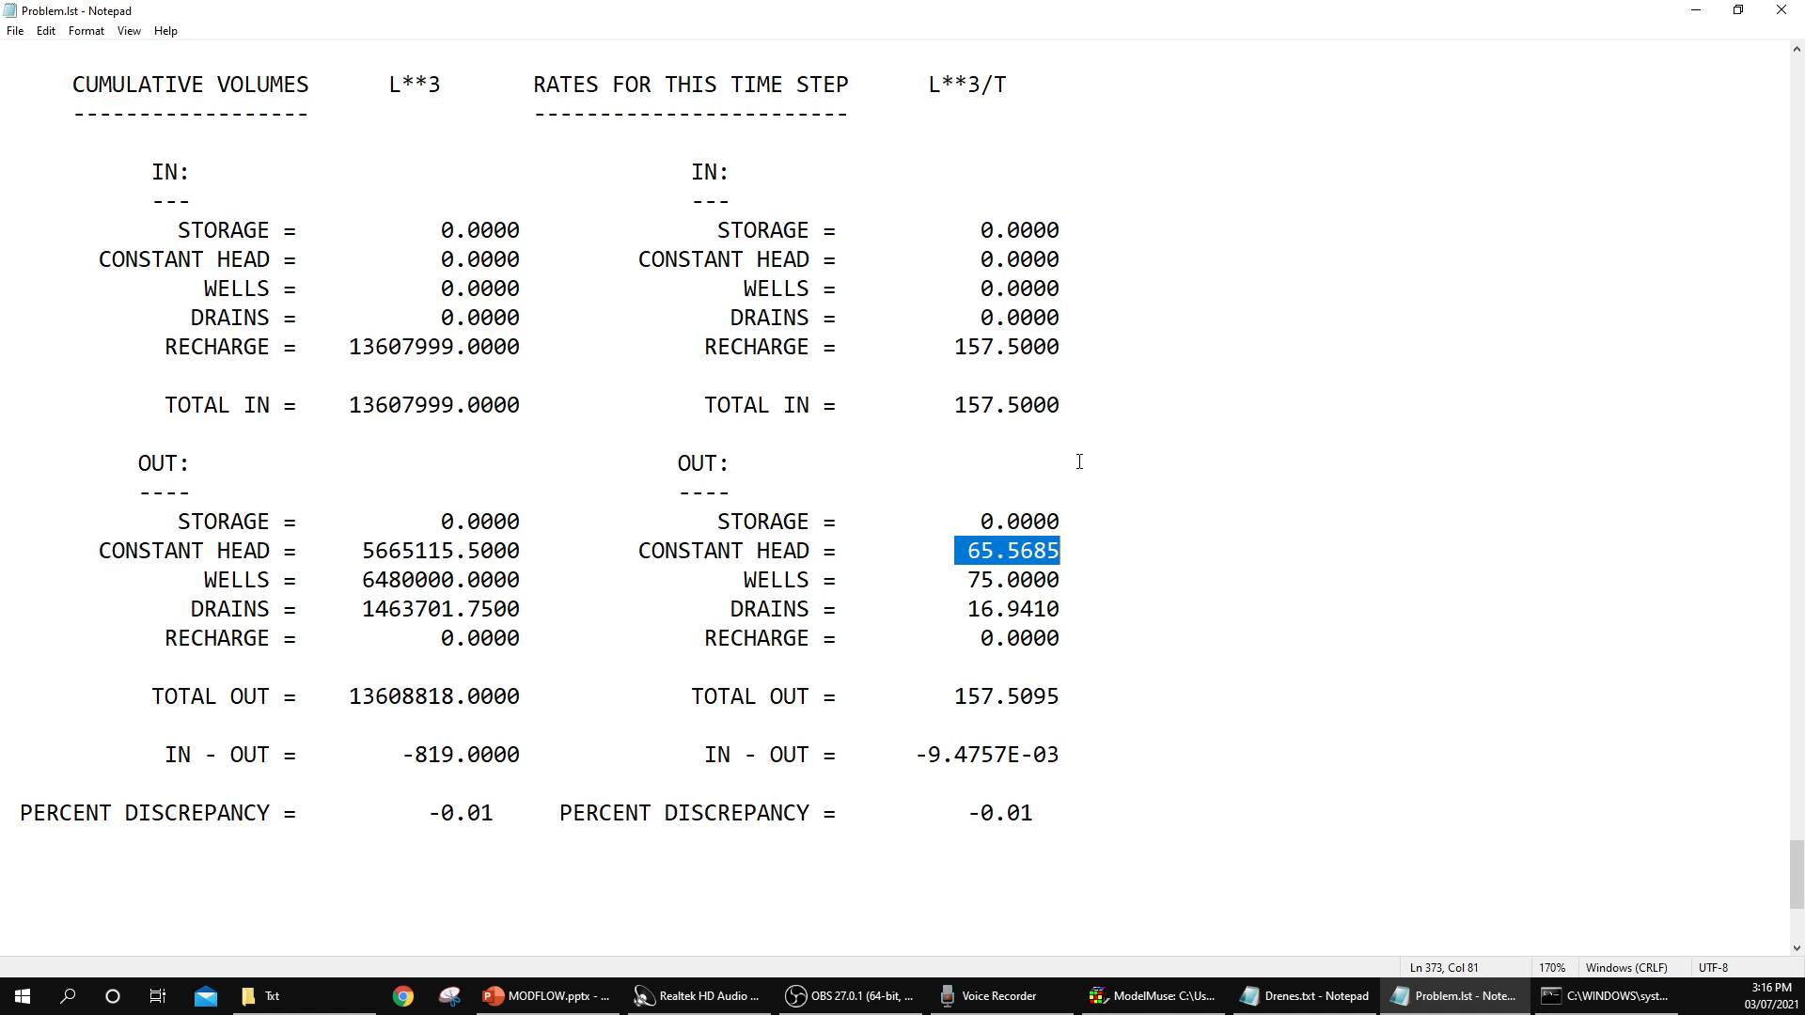
left_click(971, 551)
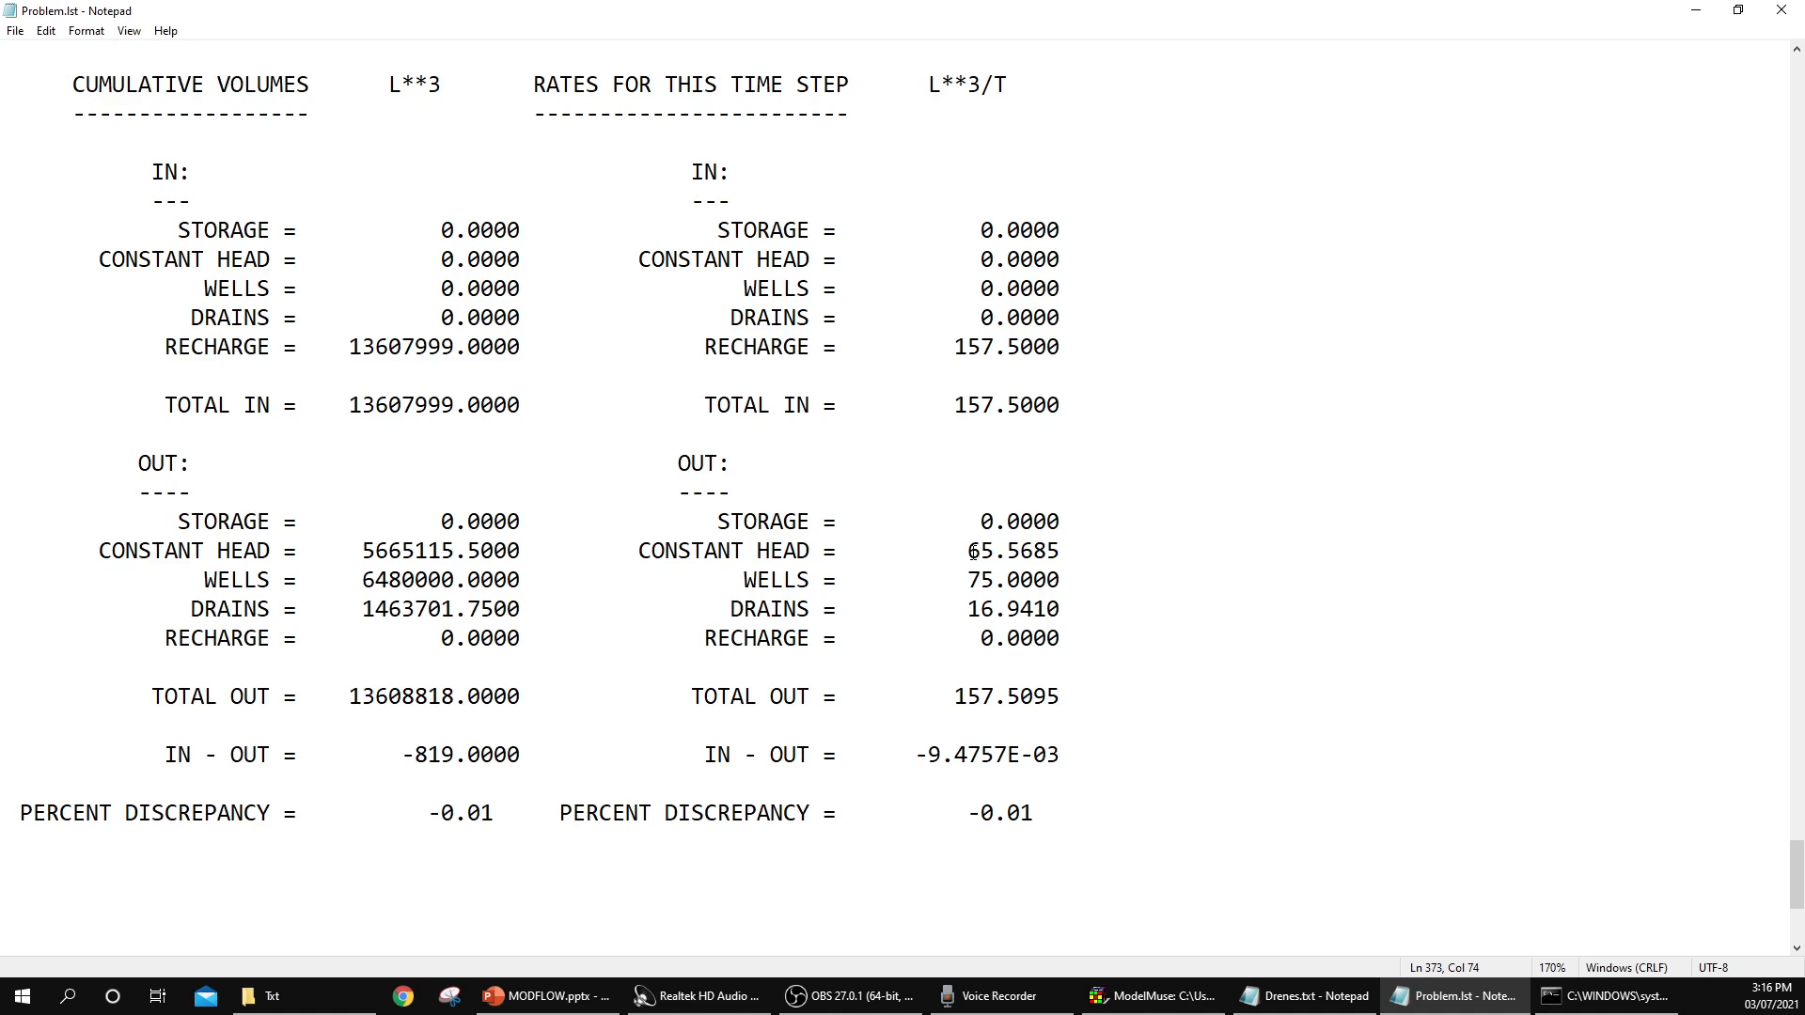
left_click_drag(972, 552, 1073, 555)
left_click(1075, 557)
key("Down")
left_click_drag(968, 552, 1008, 553)
left_click(1077, 560)
left_click_drag(948, 554, 1093, 574)
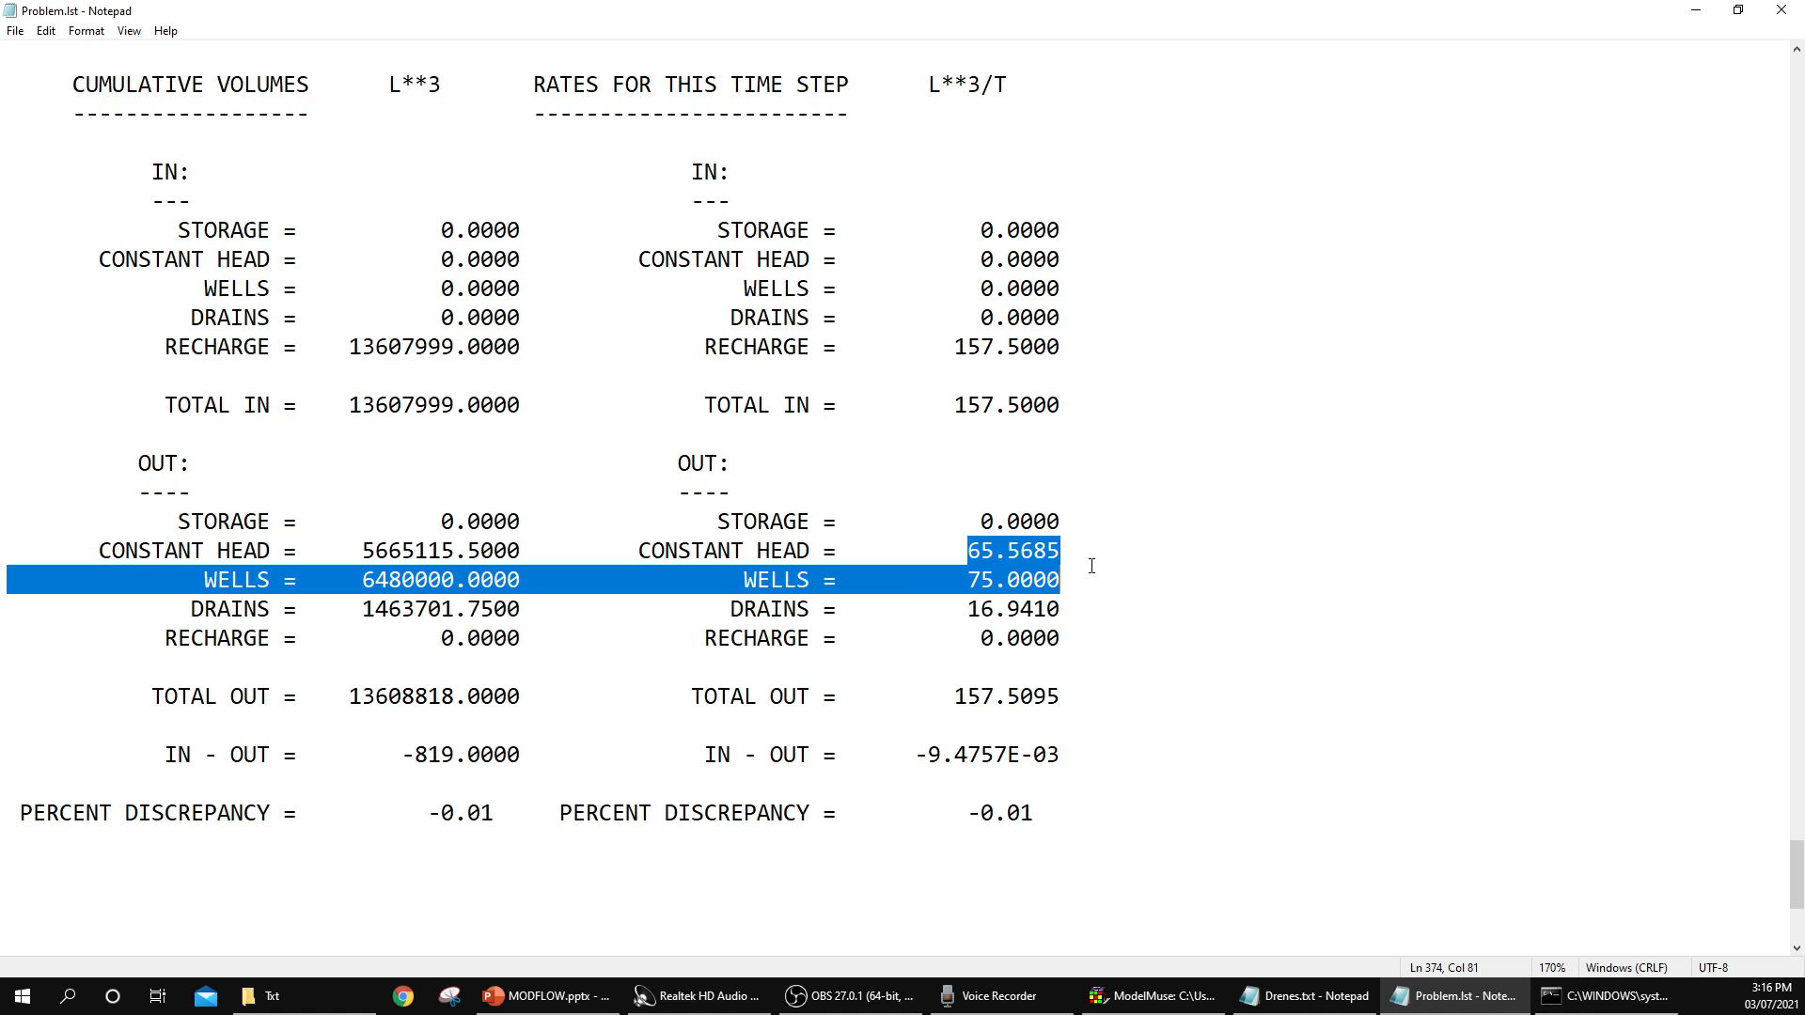
left_click(1106, 560)
left_click_drag(966, 555, 1062, 553)
left_click(1097, 580)
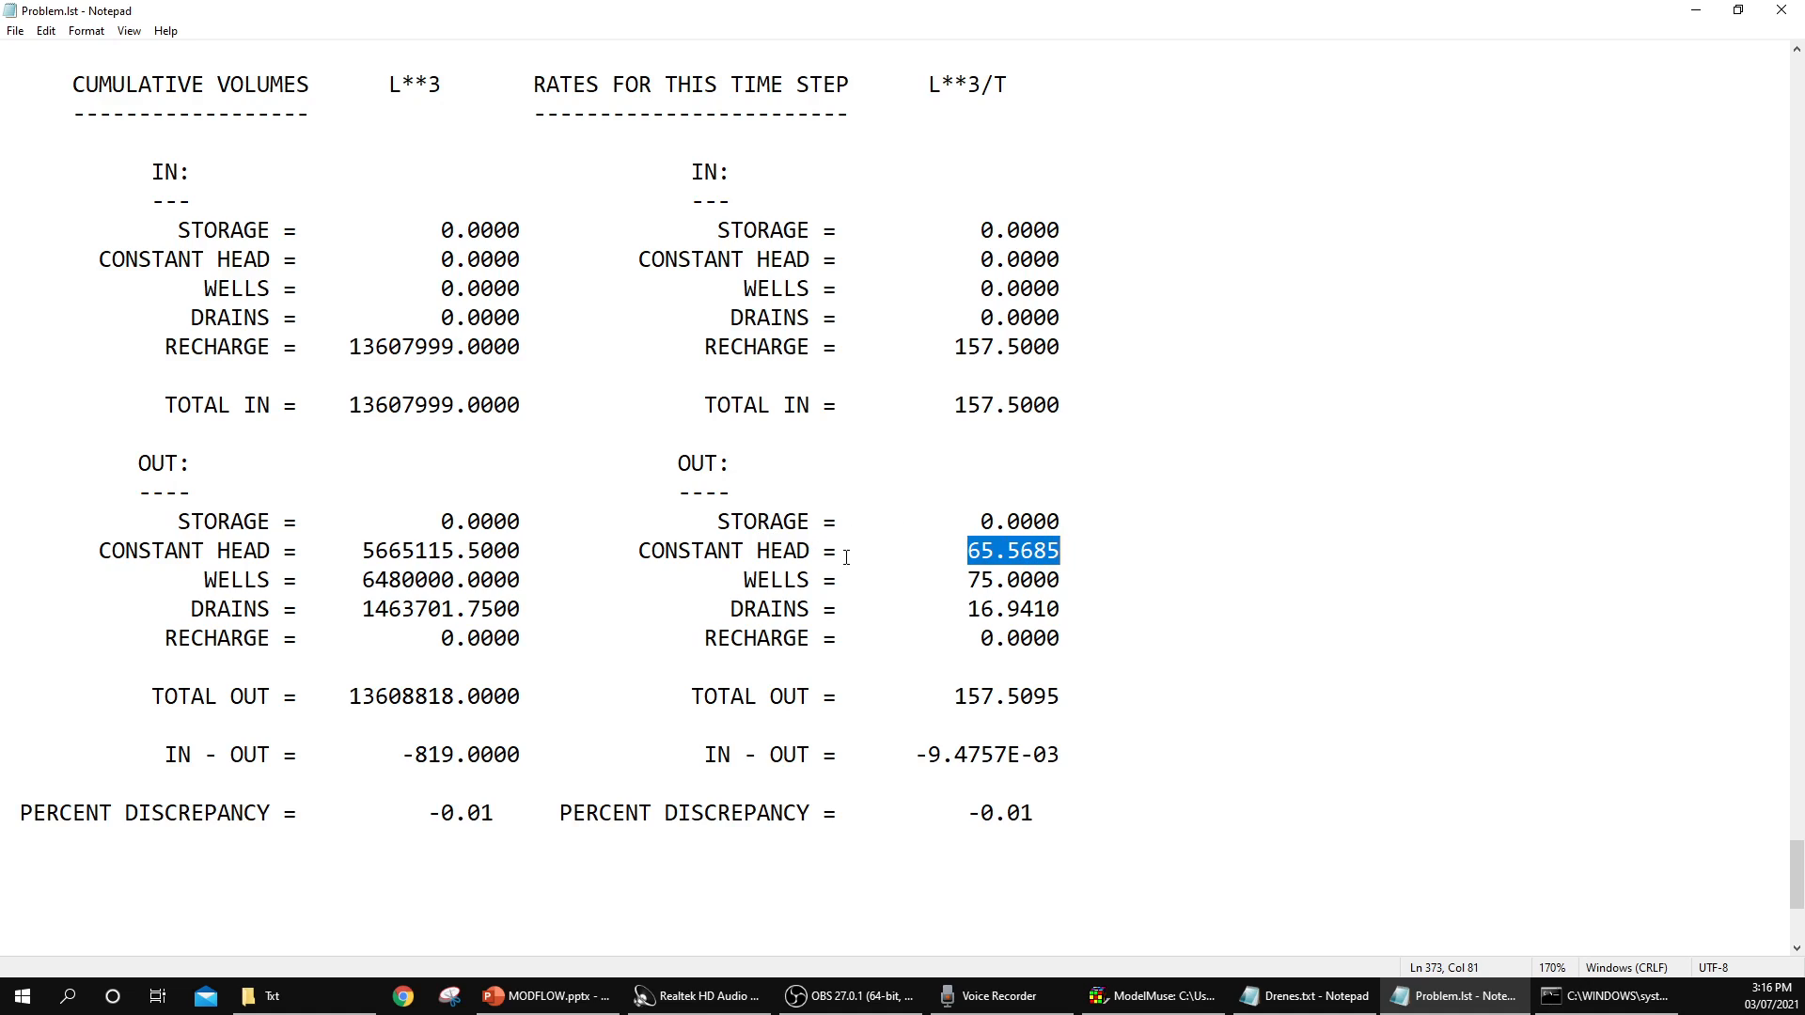
left_click(1203, 547)
left_click_drag(968, 553, 1070, 552)
Step: Highlight the WELLS outflow rate for the time step in the OUT section
scroll(954, 550, "down", 1)
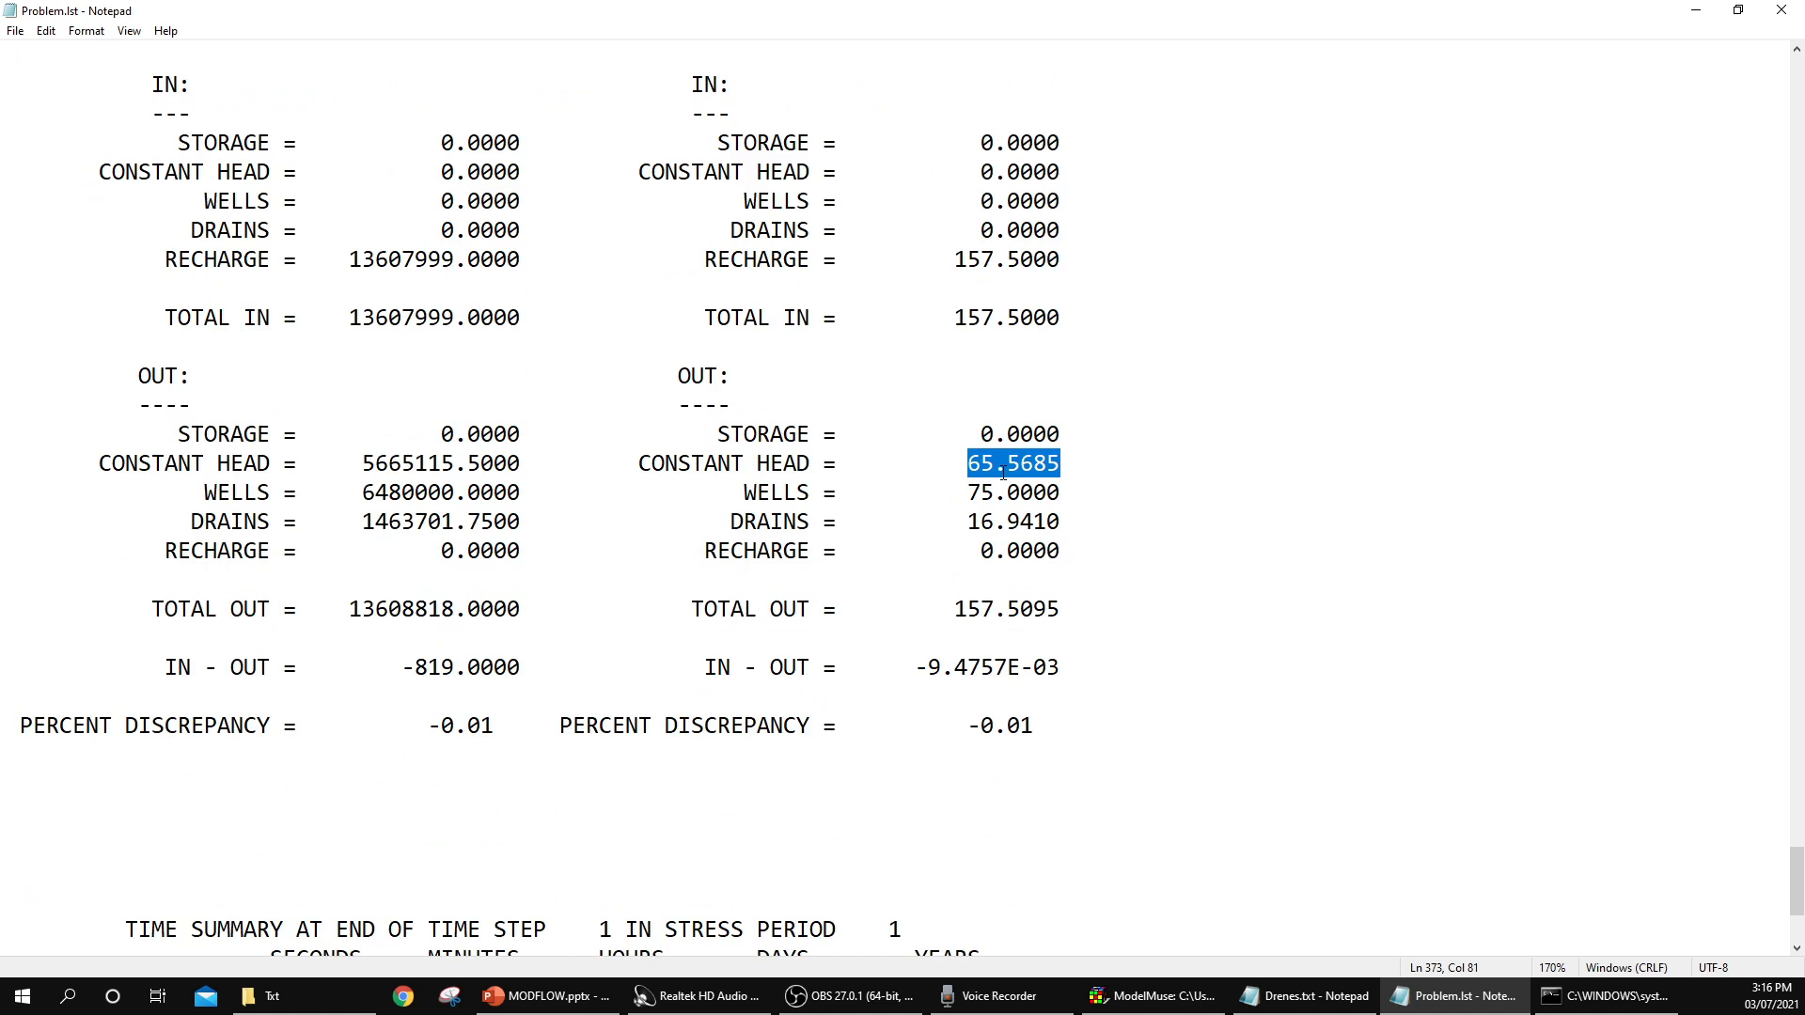
left_click_drag(968, 496, 1093, 501)
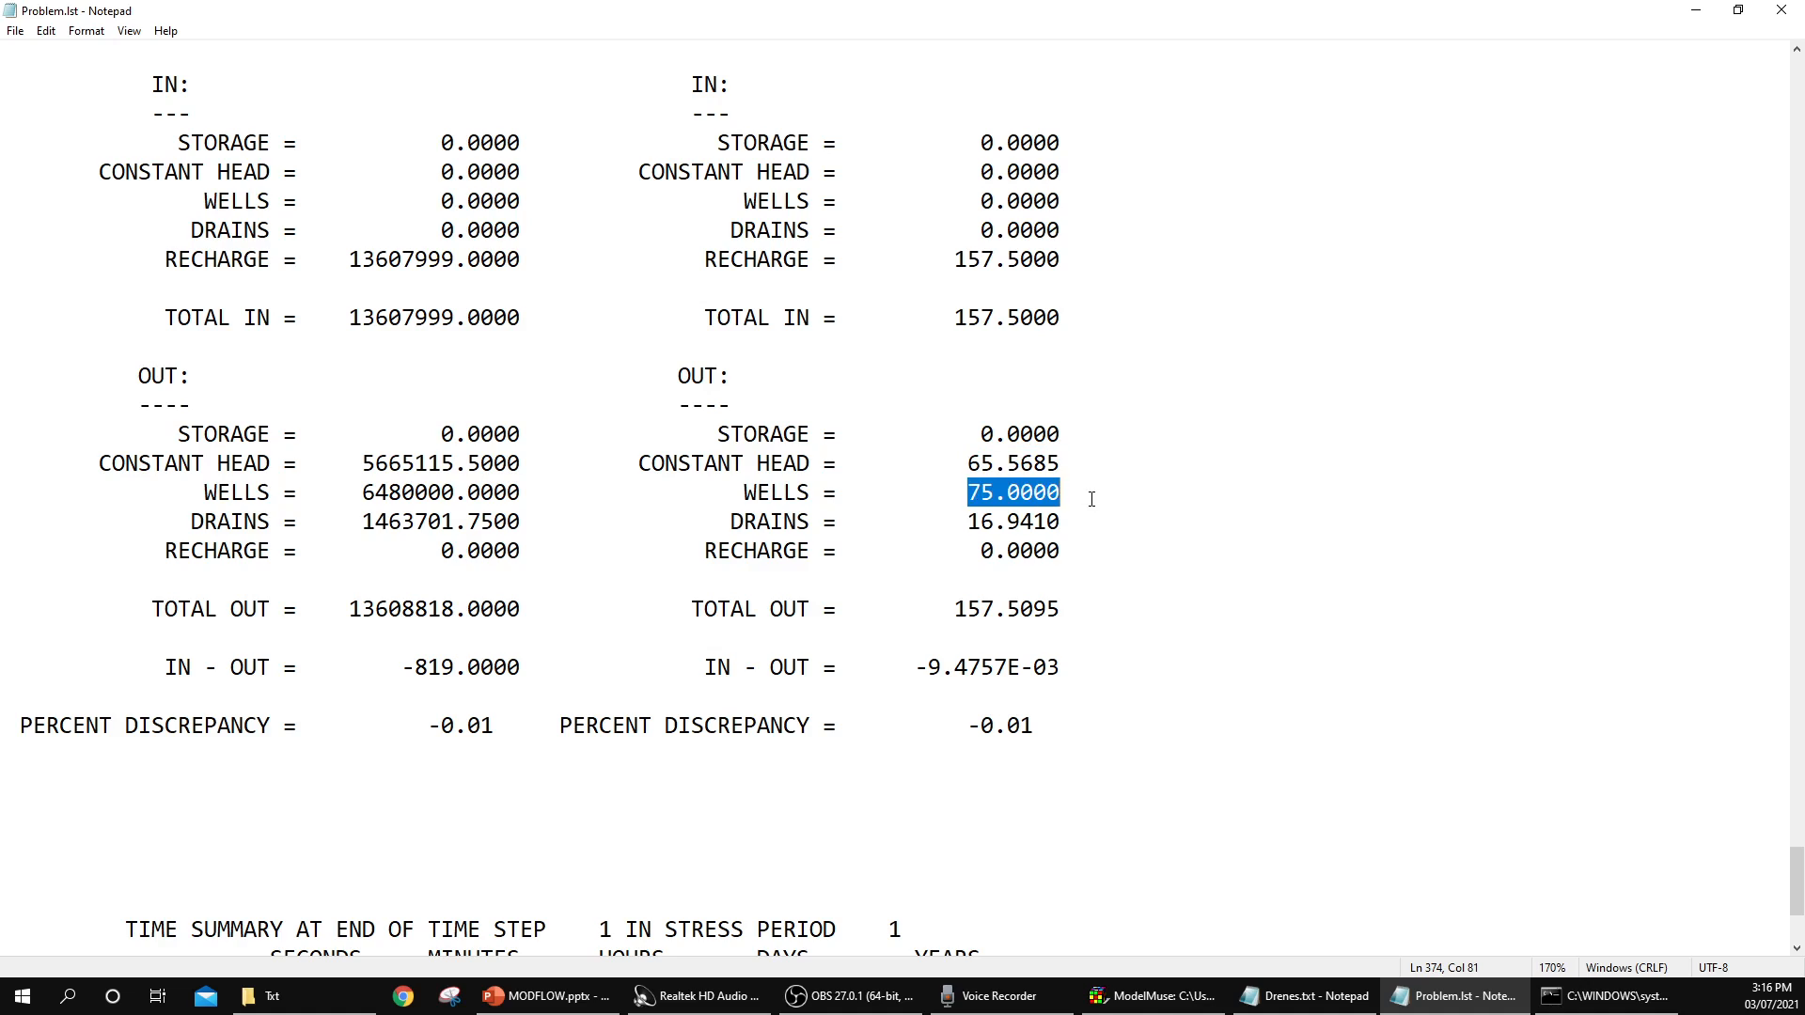
left_click(1095, 498)
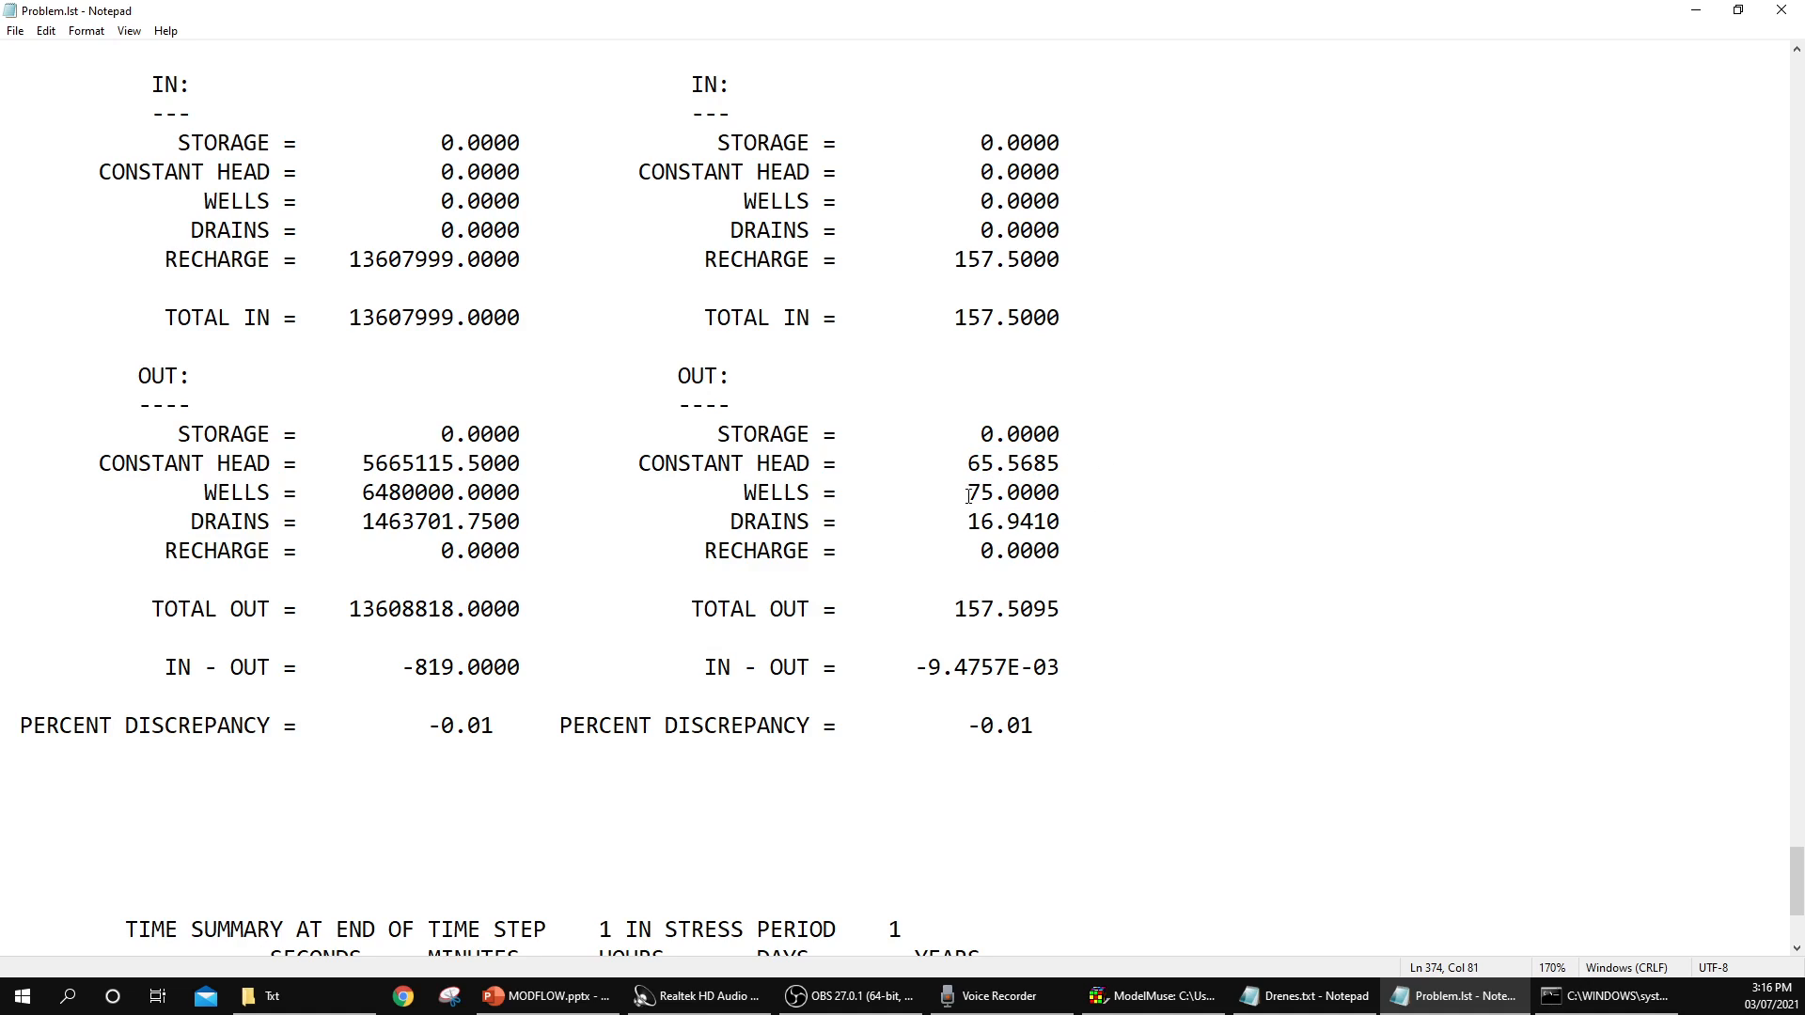
left_click_drag(968, 496, 820, 495)
left_click(1080, 504)
left_click_drag(968, 496, 1098, 492)
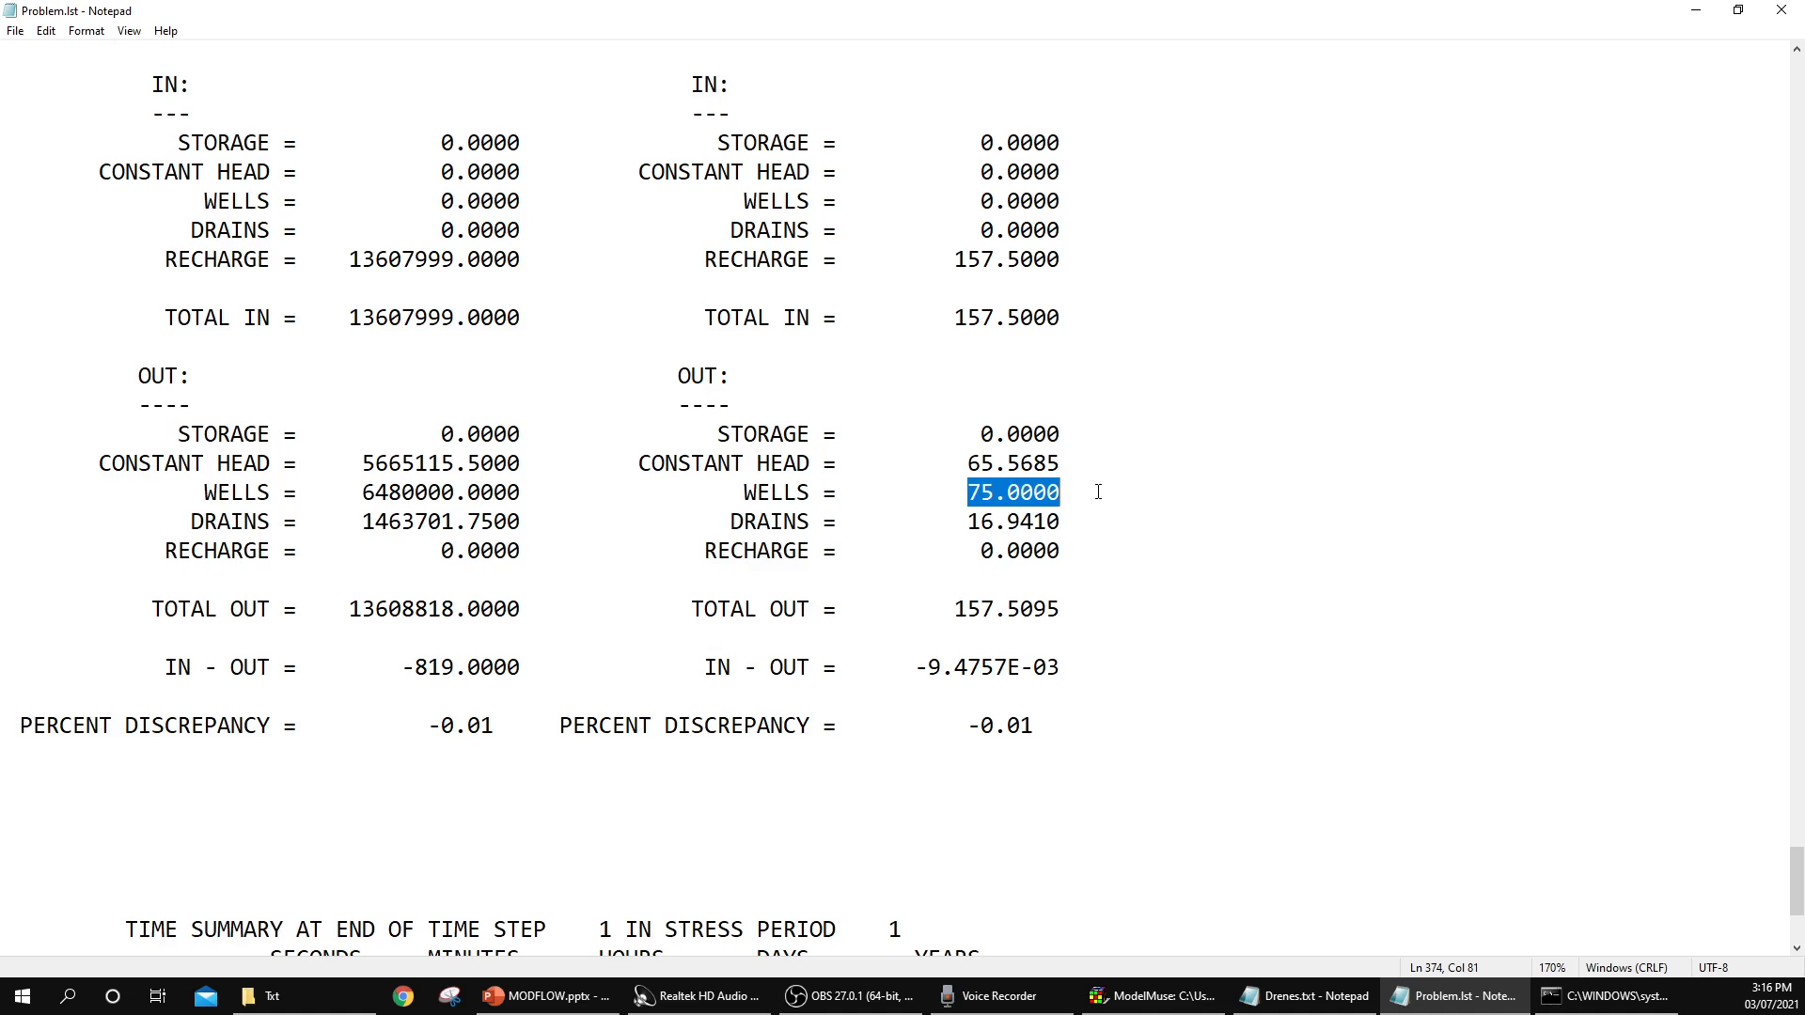
left_click(1131, 511)
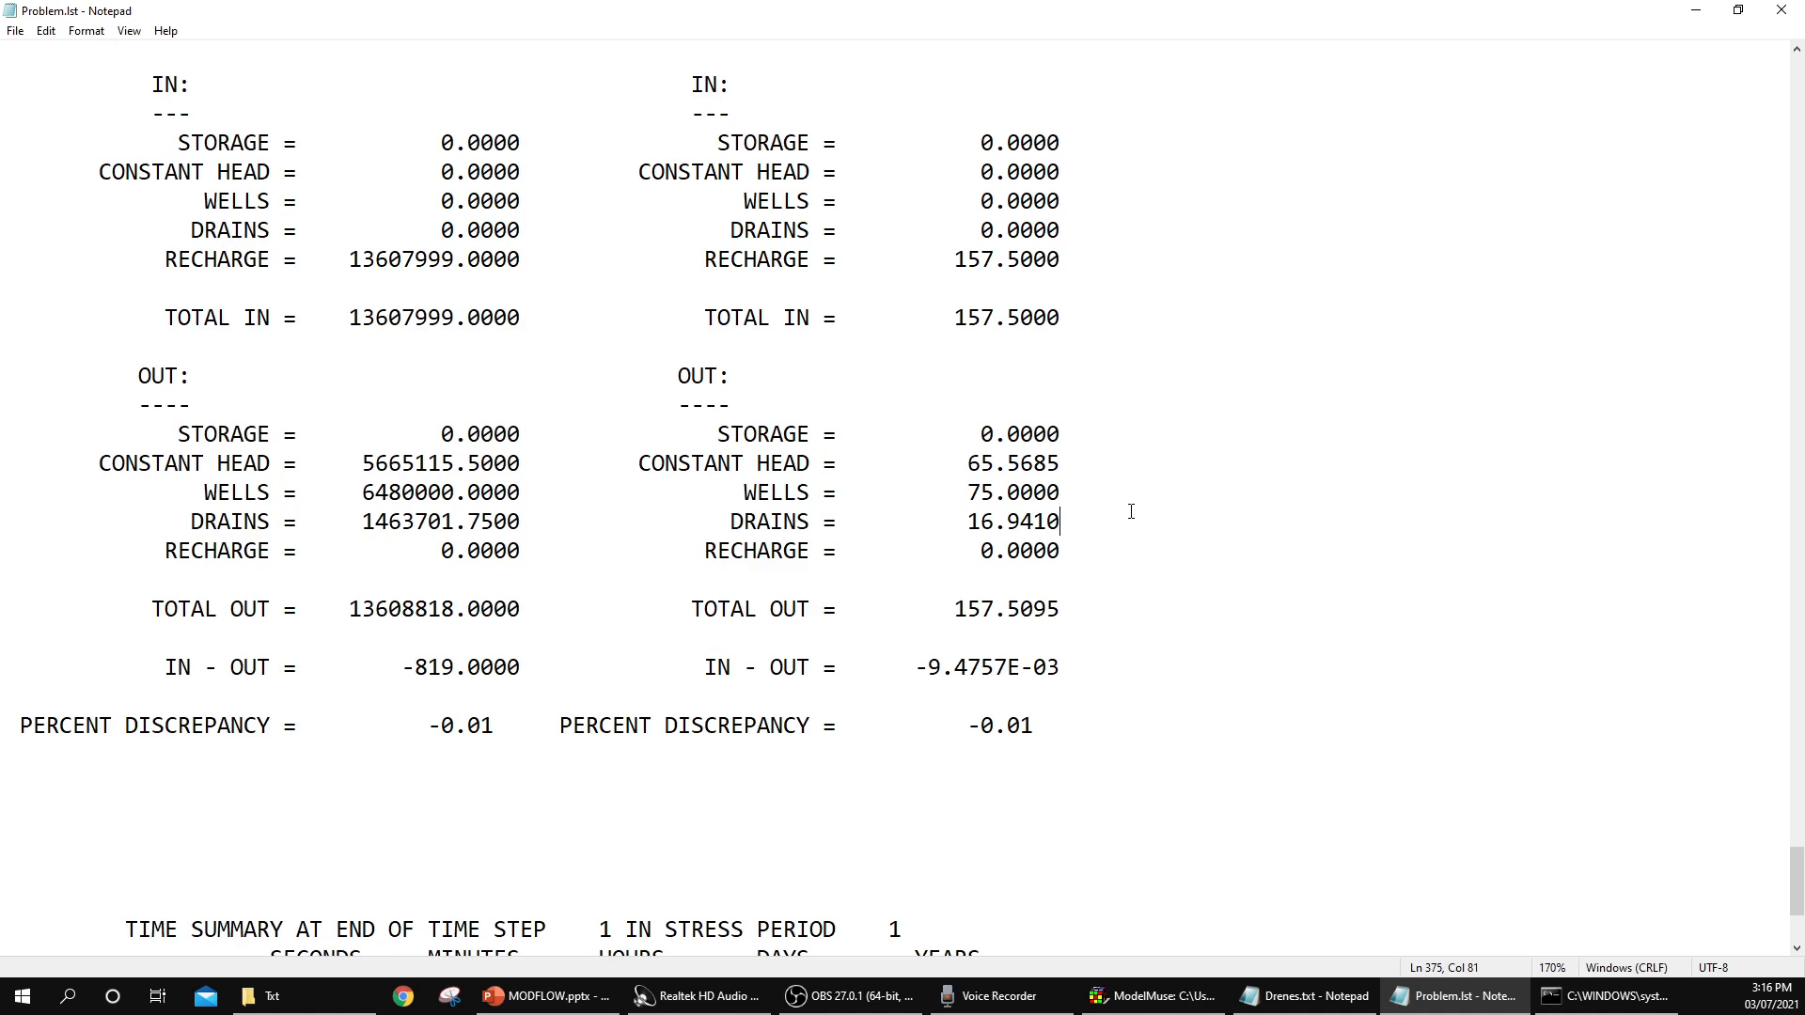
left_click_drag(969, 499, 996, 498)
left_click(1038, 511)
double_click(979, 492)
left_click(1070, 495)
left_click_drag(974, 493, 1060, 500)
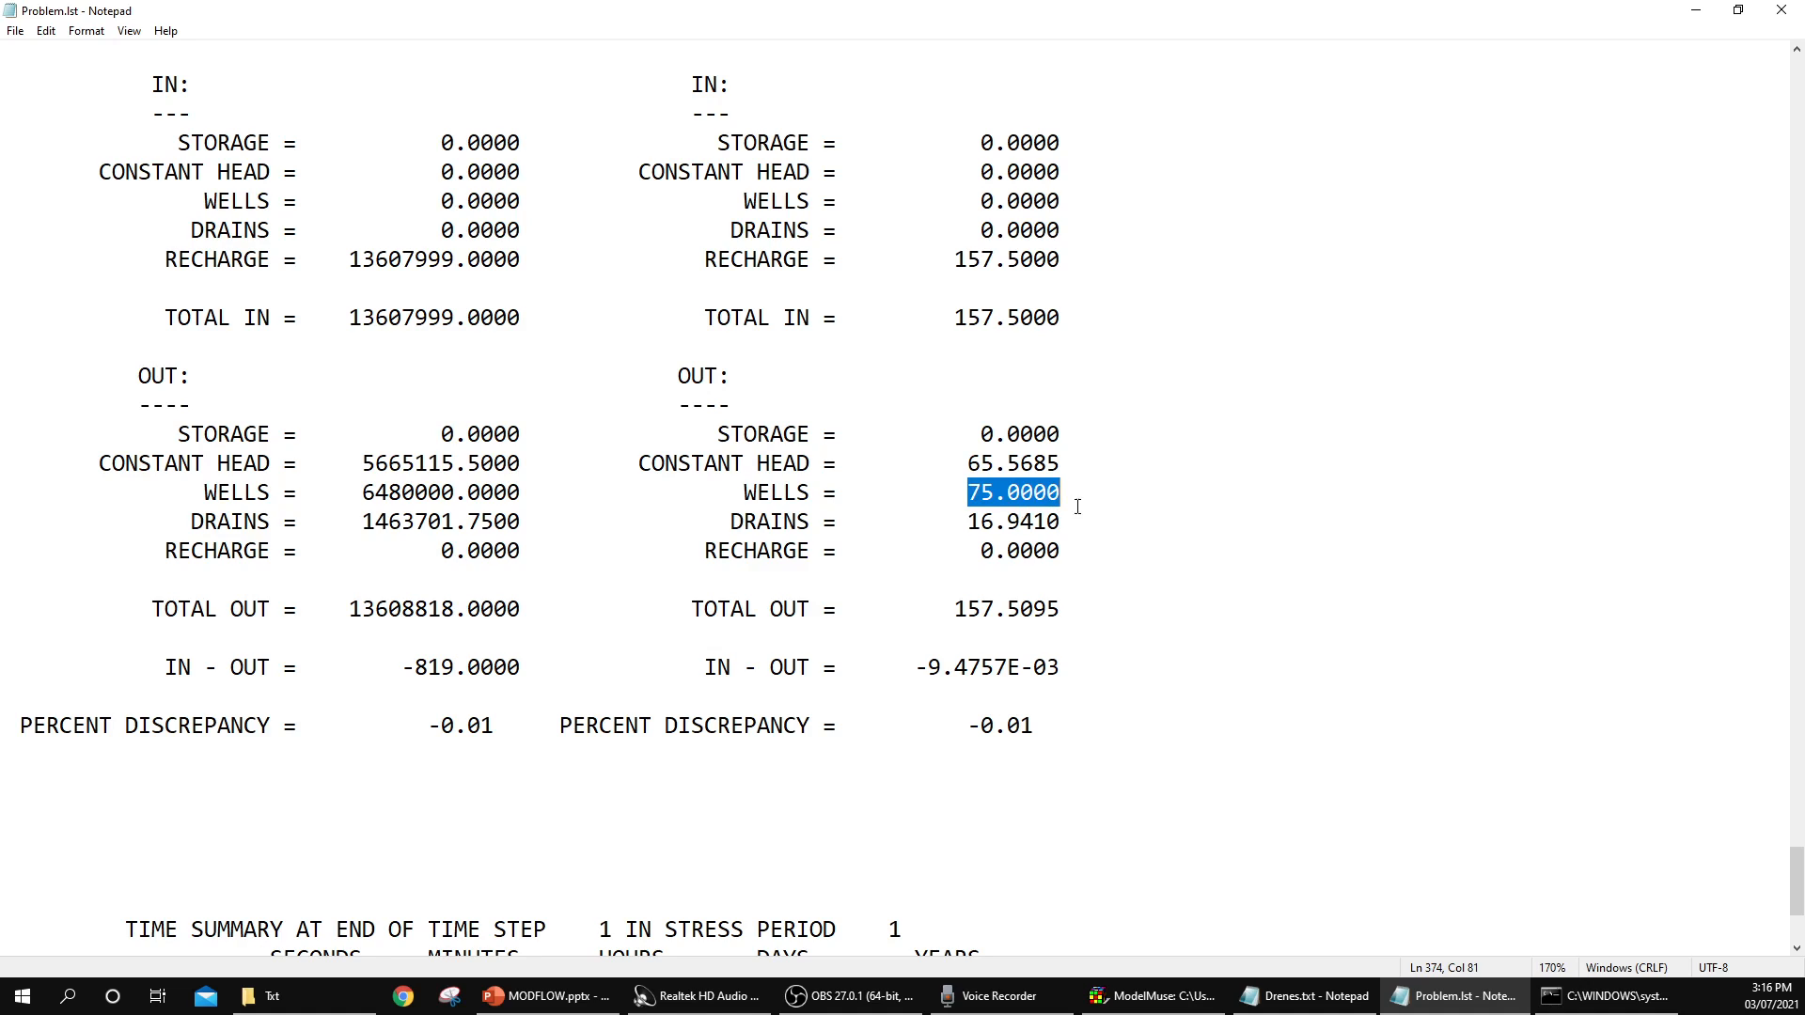
left_click(1078, 507)
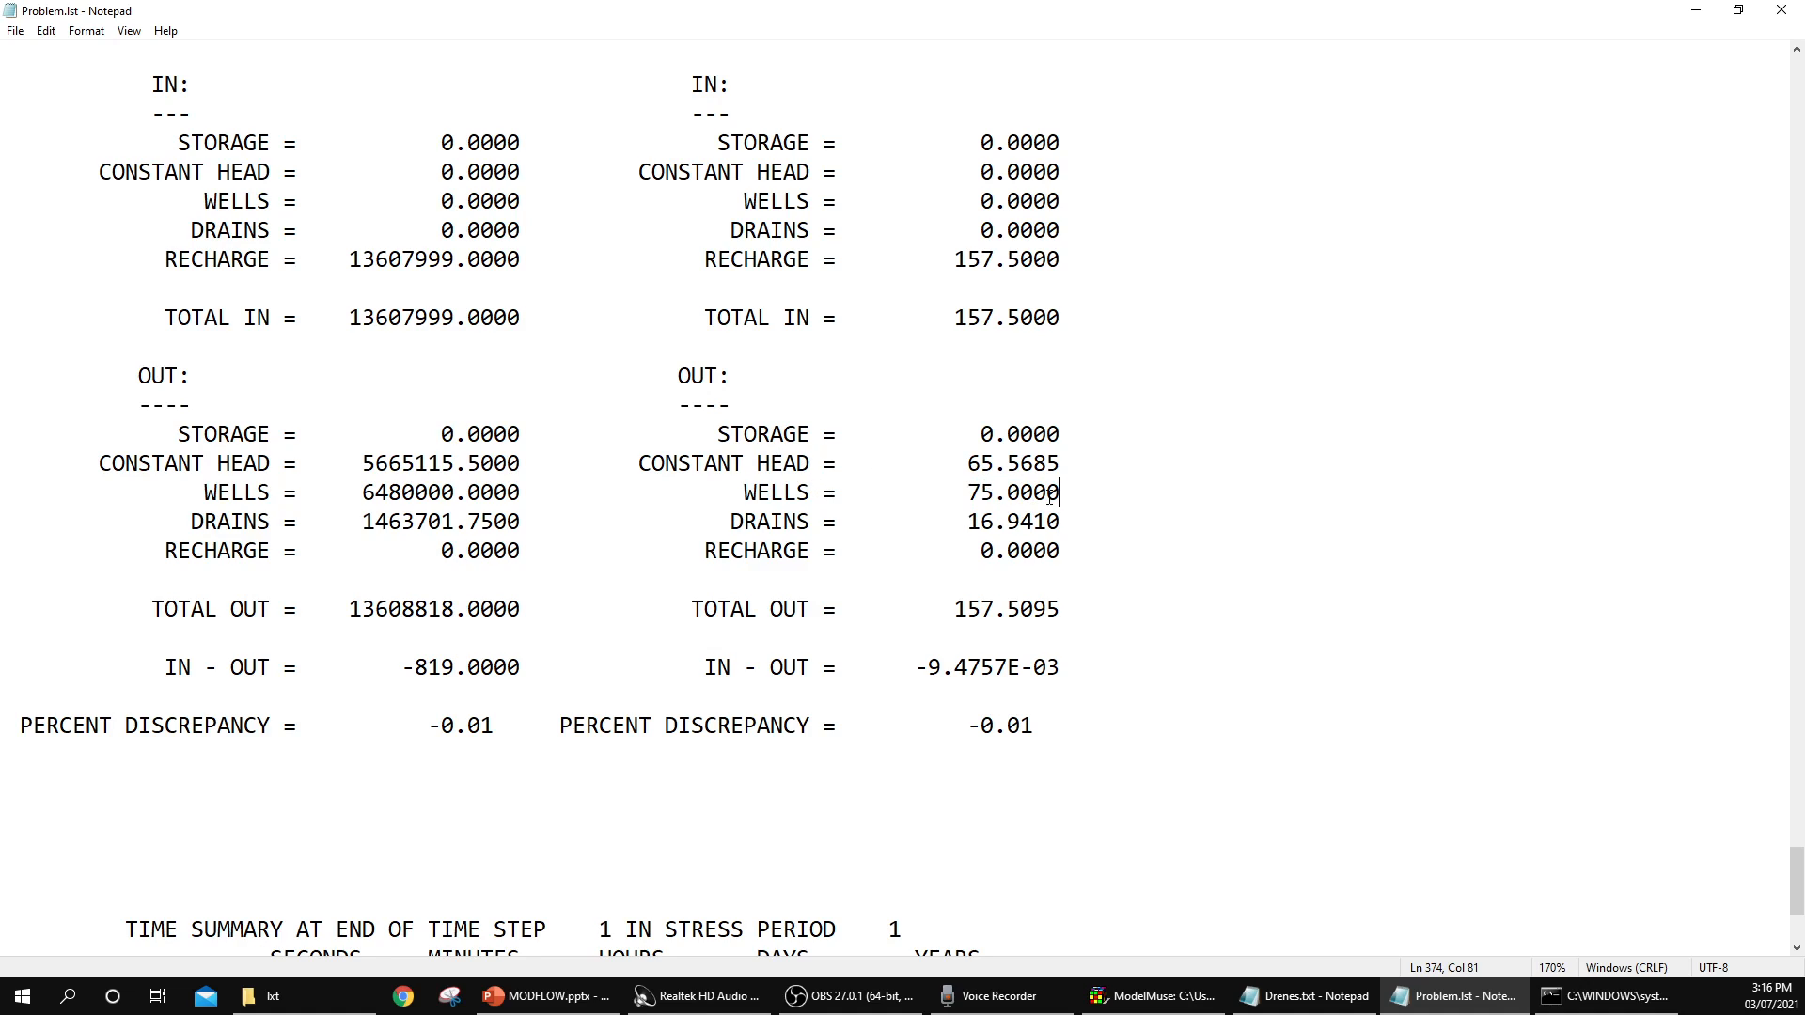
double_click(989, 492)
left_click(1068, 511)
Step: Highlight the DRAINS outflow rate for the time step in the OUT section
double_click(991, 527)
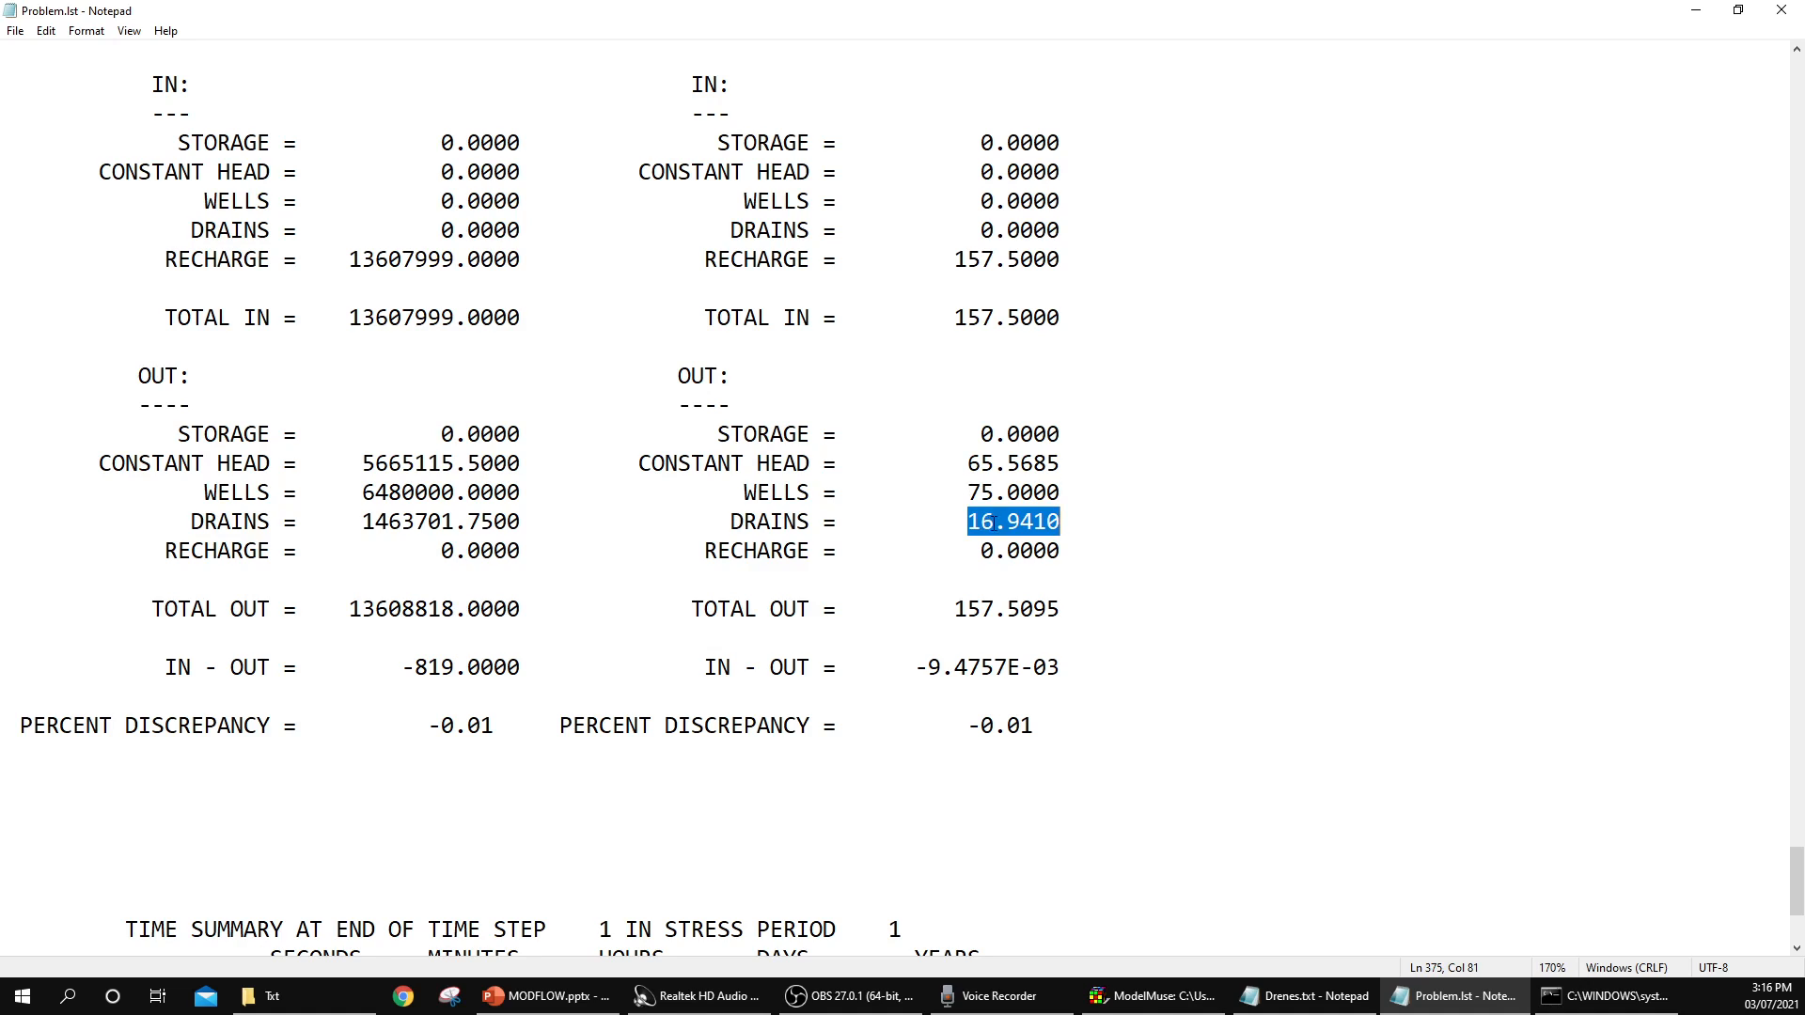
left_click(1104, 528)
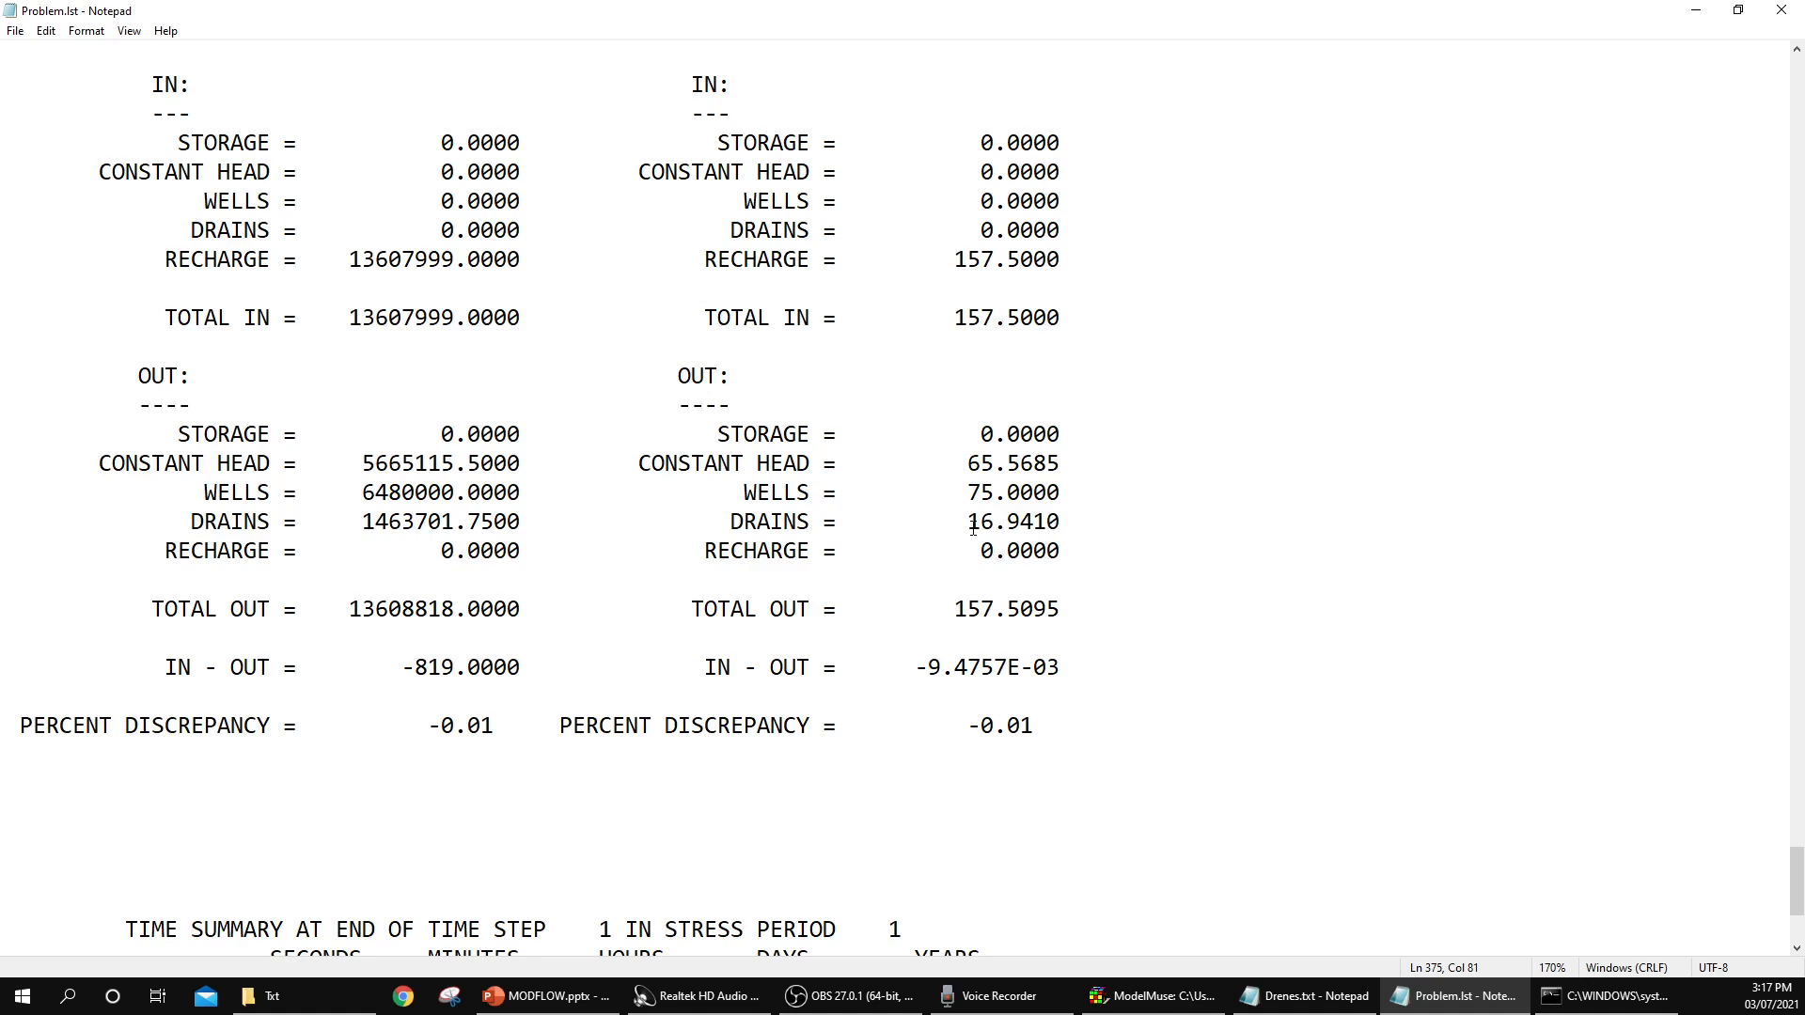
left_click(971, 526)
double_click(992, 524)
left_click(1085, 529)
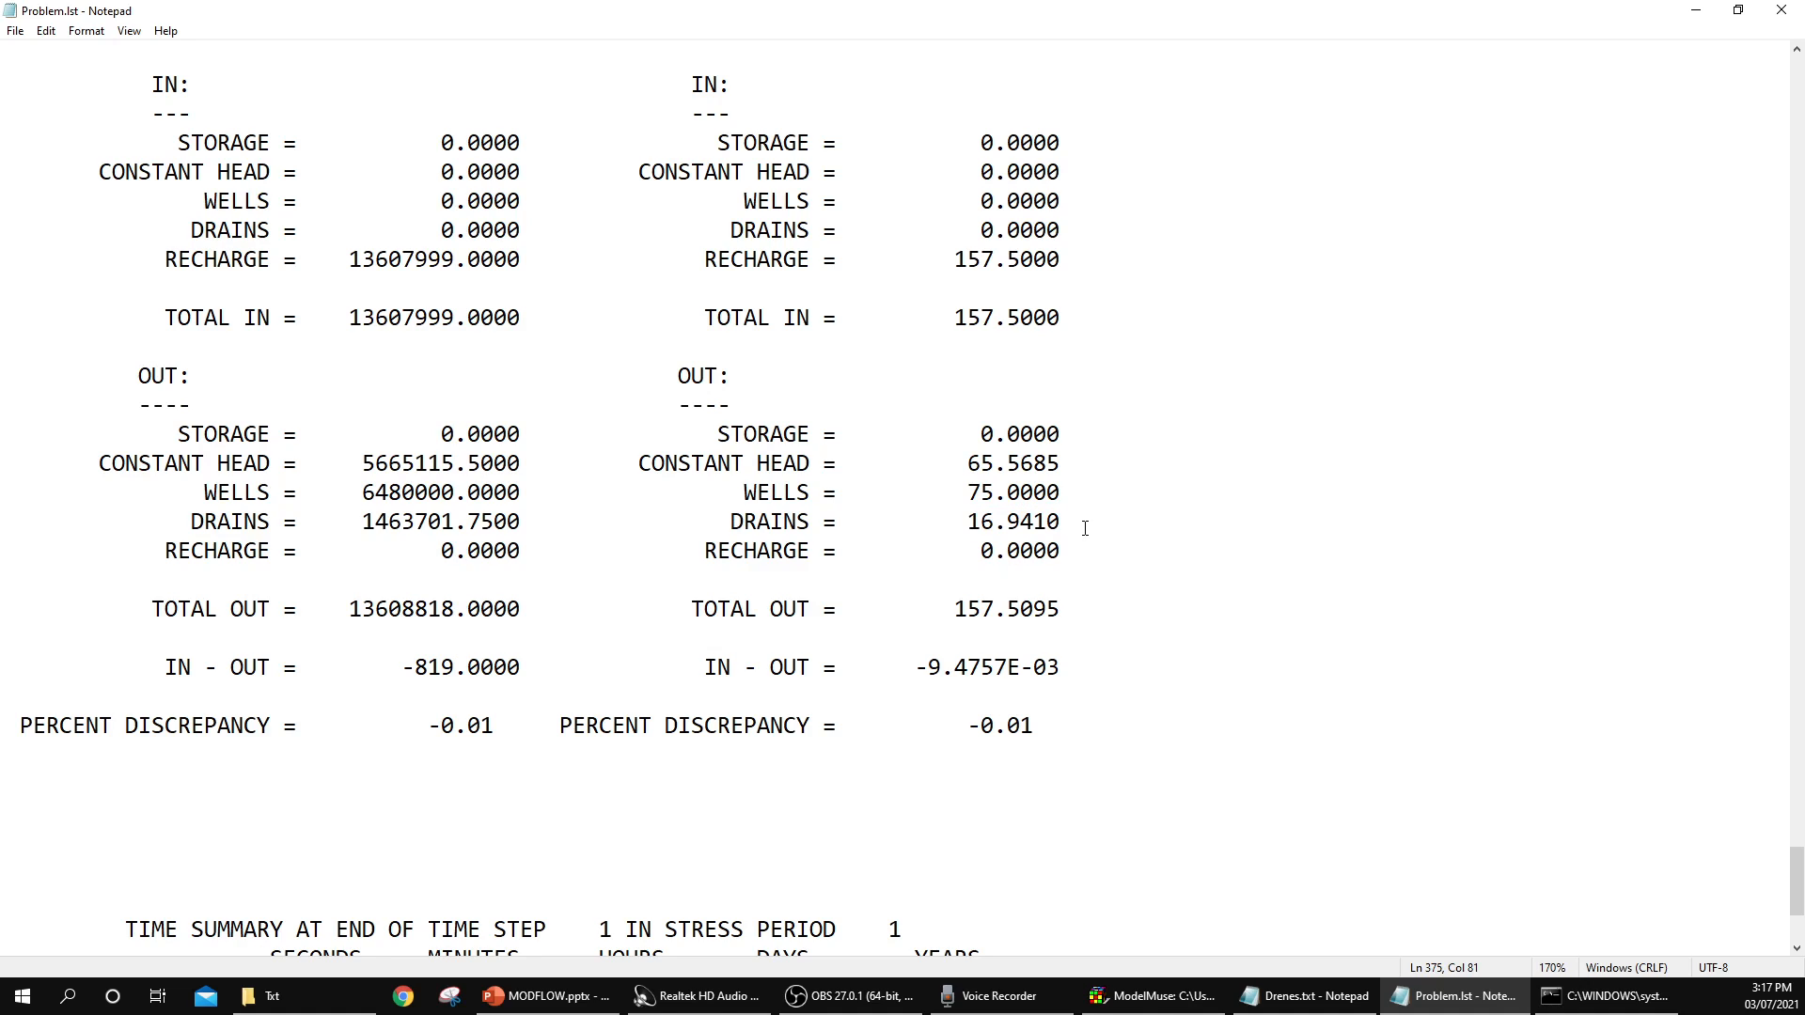
left_click(988, 527)
double_click(1100, 532)
left_click(1110, 528)
double_click(982, 522)
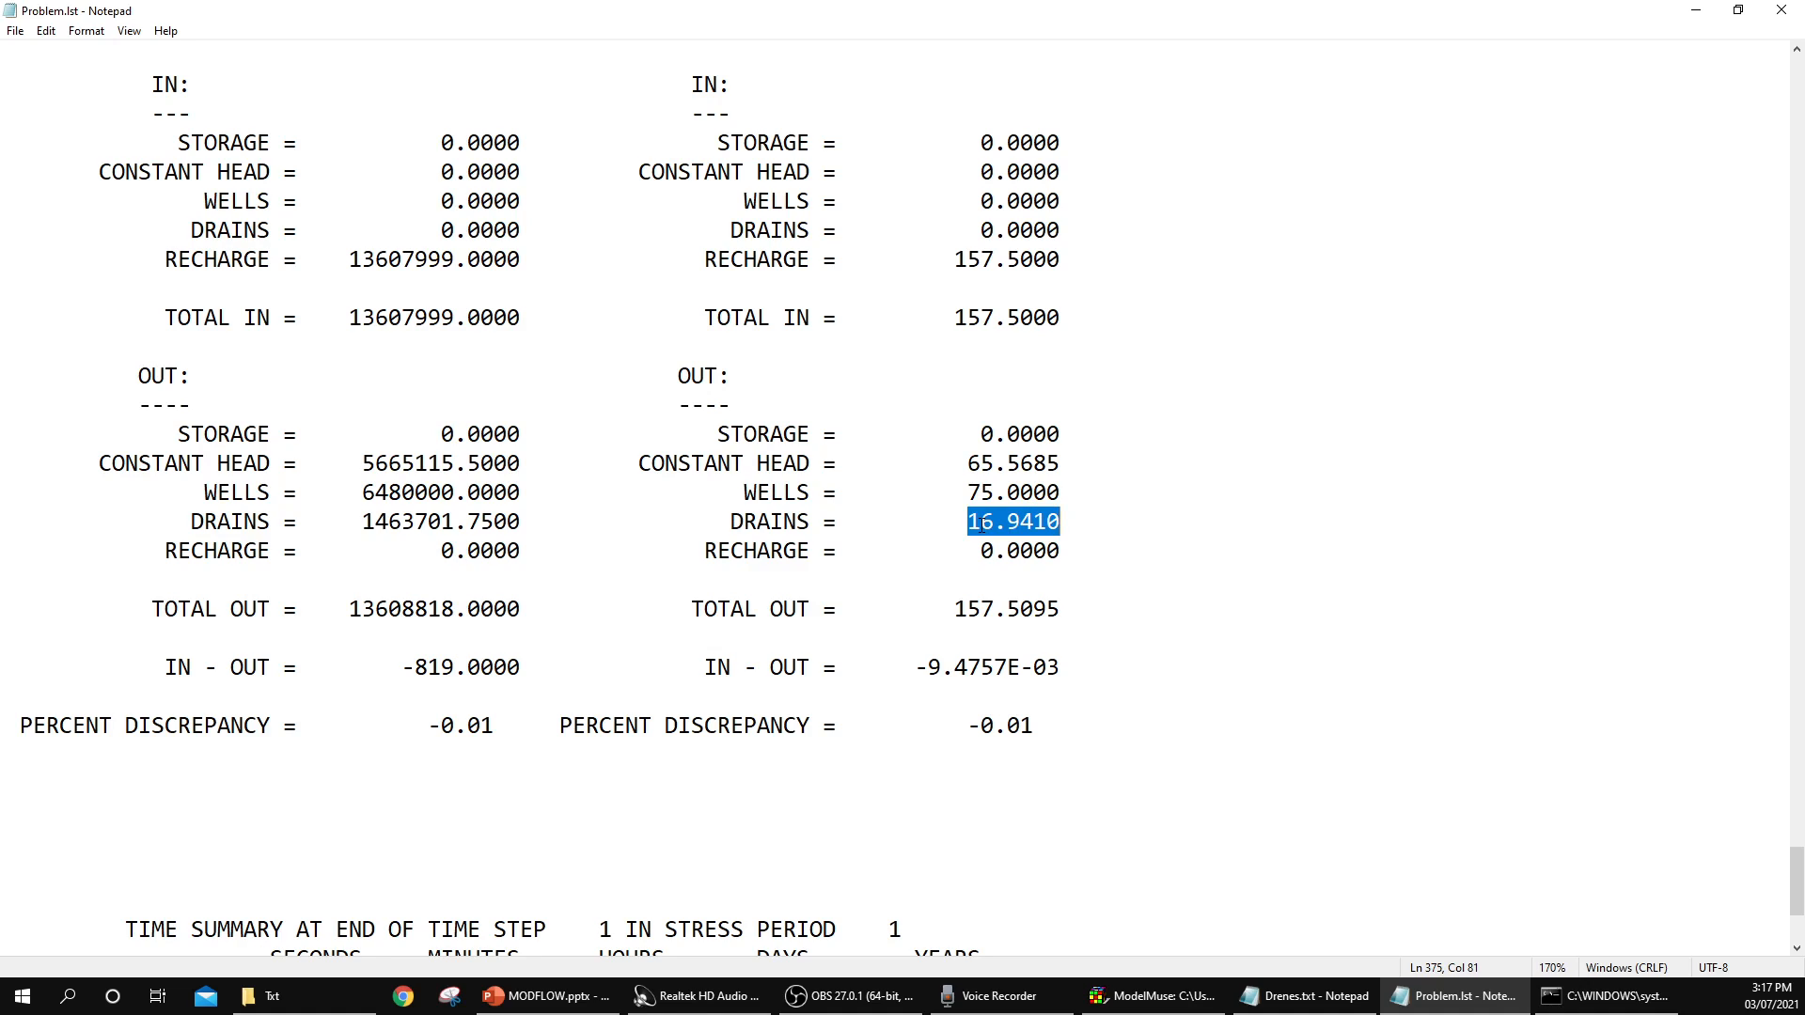
left_click(1095, 517)
Step: Examine the total outflow, percent discrepancy and time summary at the end of Problem.lst, and close the listing file
scroll(1094, 509, "down", 2)
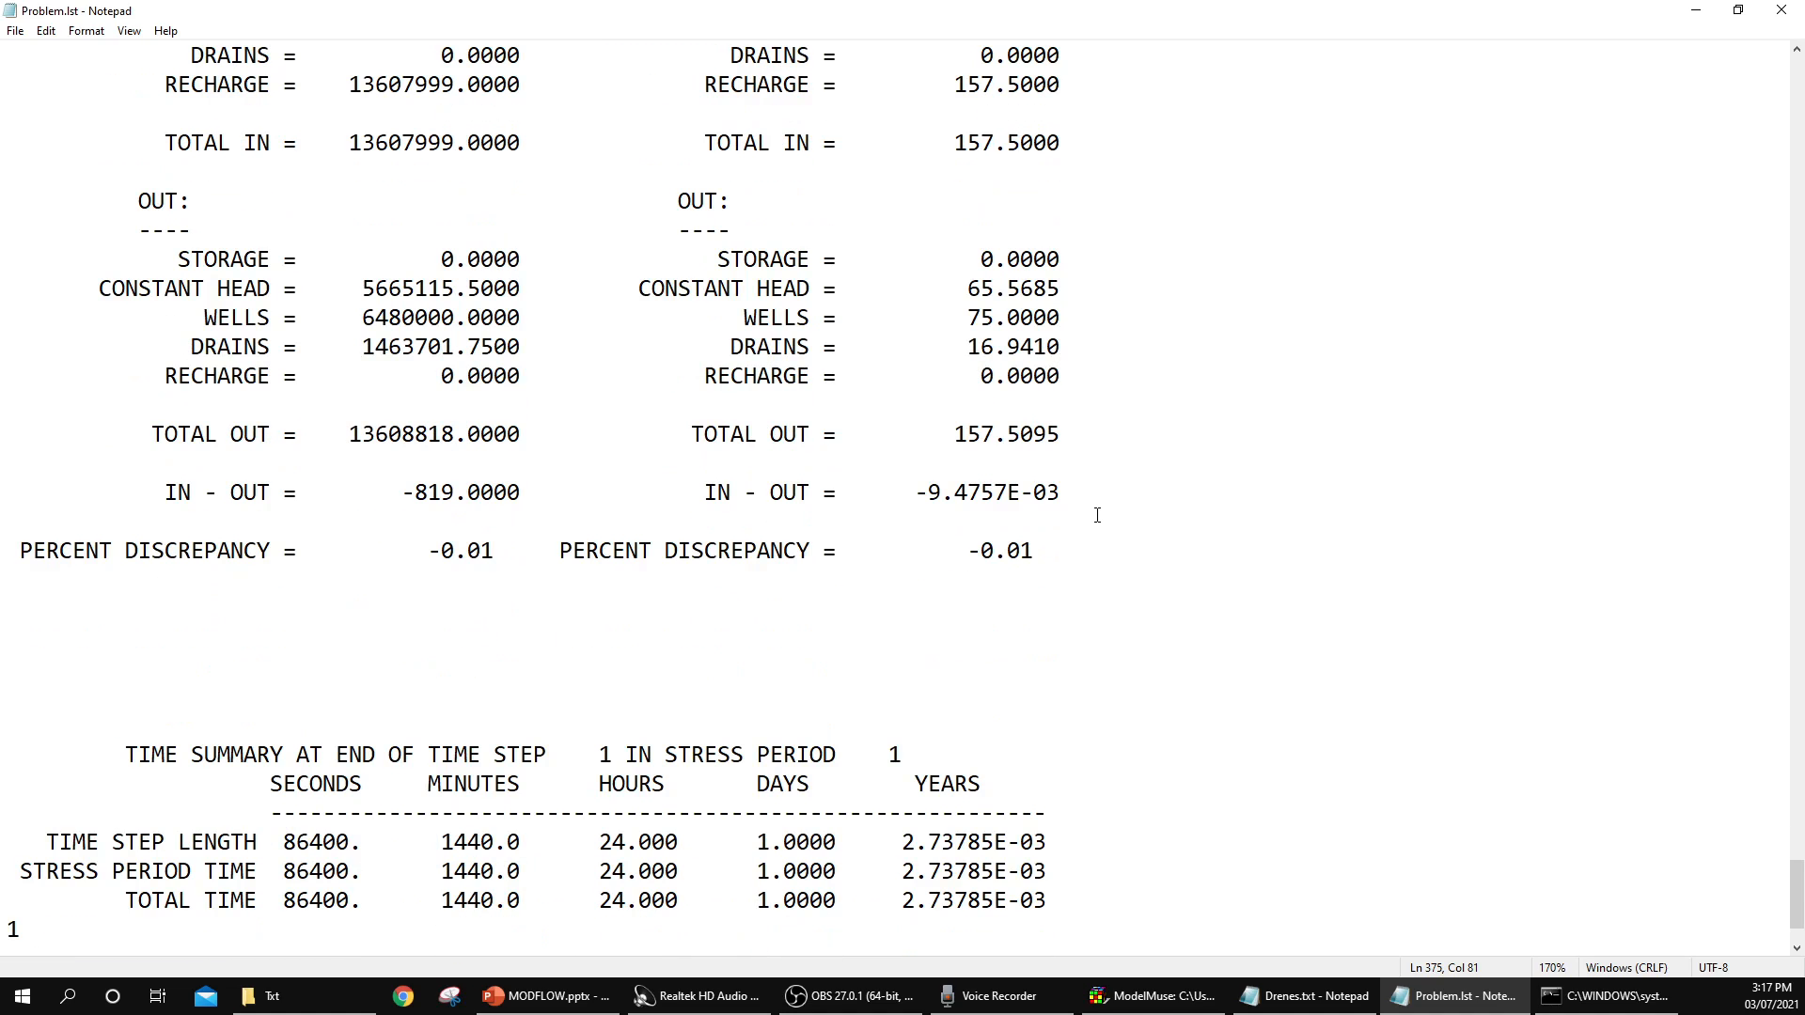
scroll(1064, 519, "down", 2)
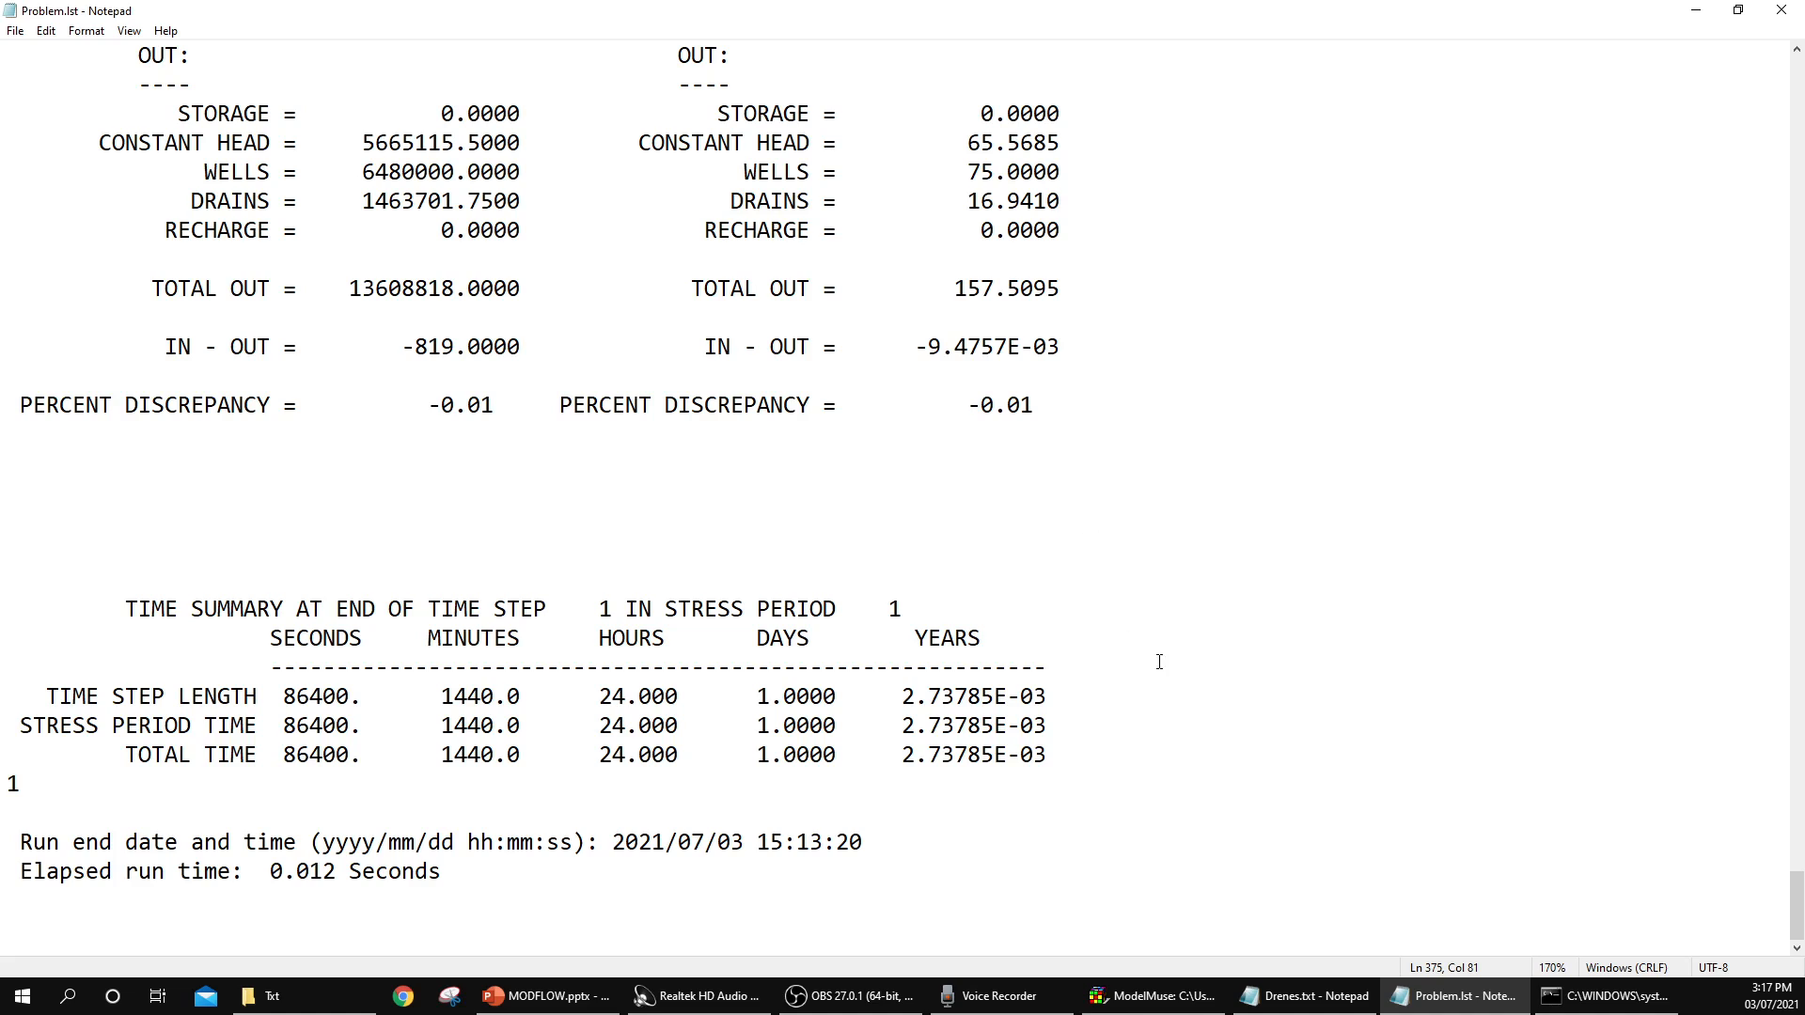
scroll(1173, 611, "up", 15)
scroll(1169, 571, "down", 15)
scroll(1171, 571, "up", 6)
scroll(1184, 564, "down", 6)
left_click(1782, 10)
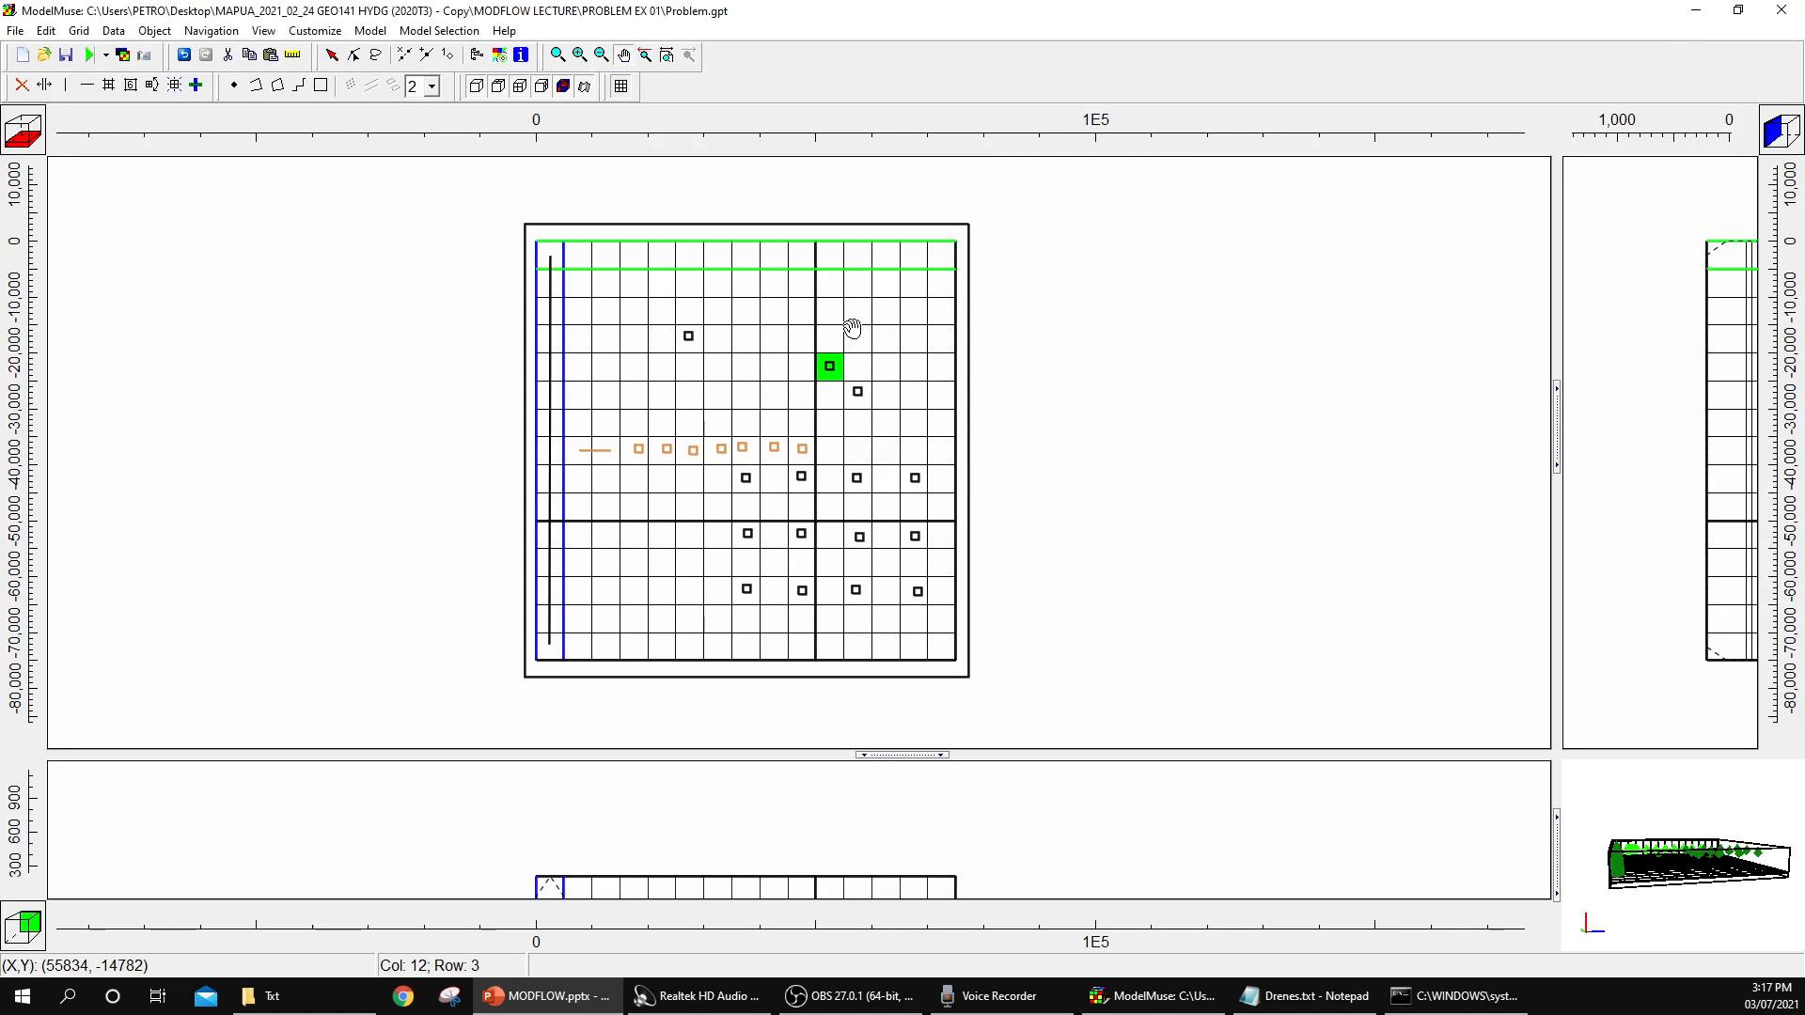
Step: Return to the ModelMuse model, centre the grid in the top view and set the selected layer to 1
left_click_drag(848, 329, 867, 331)
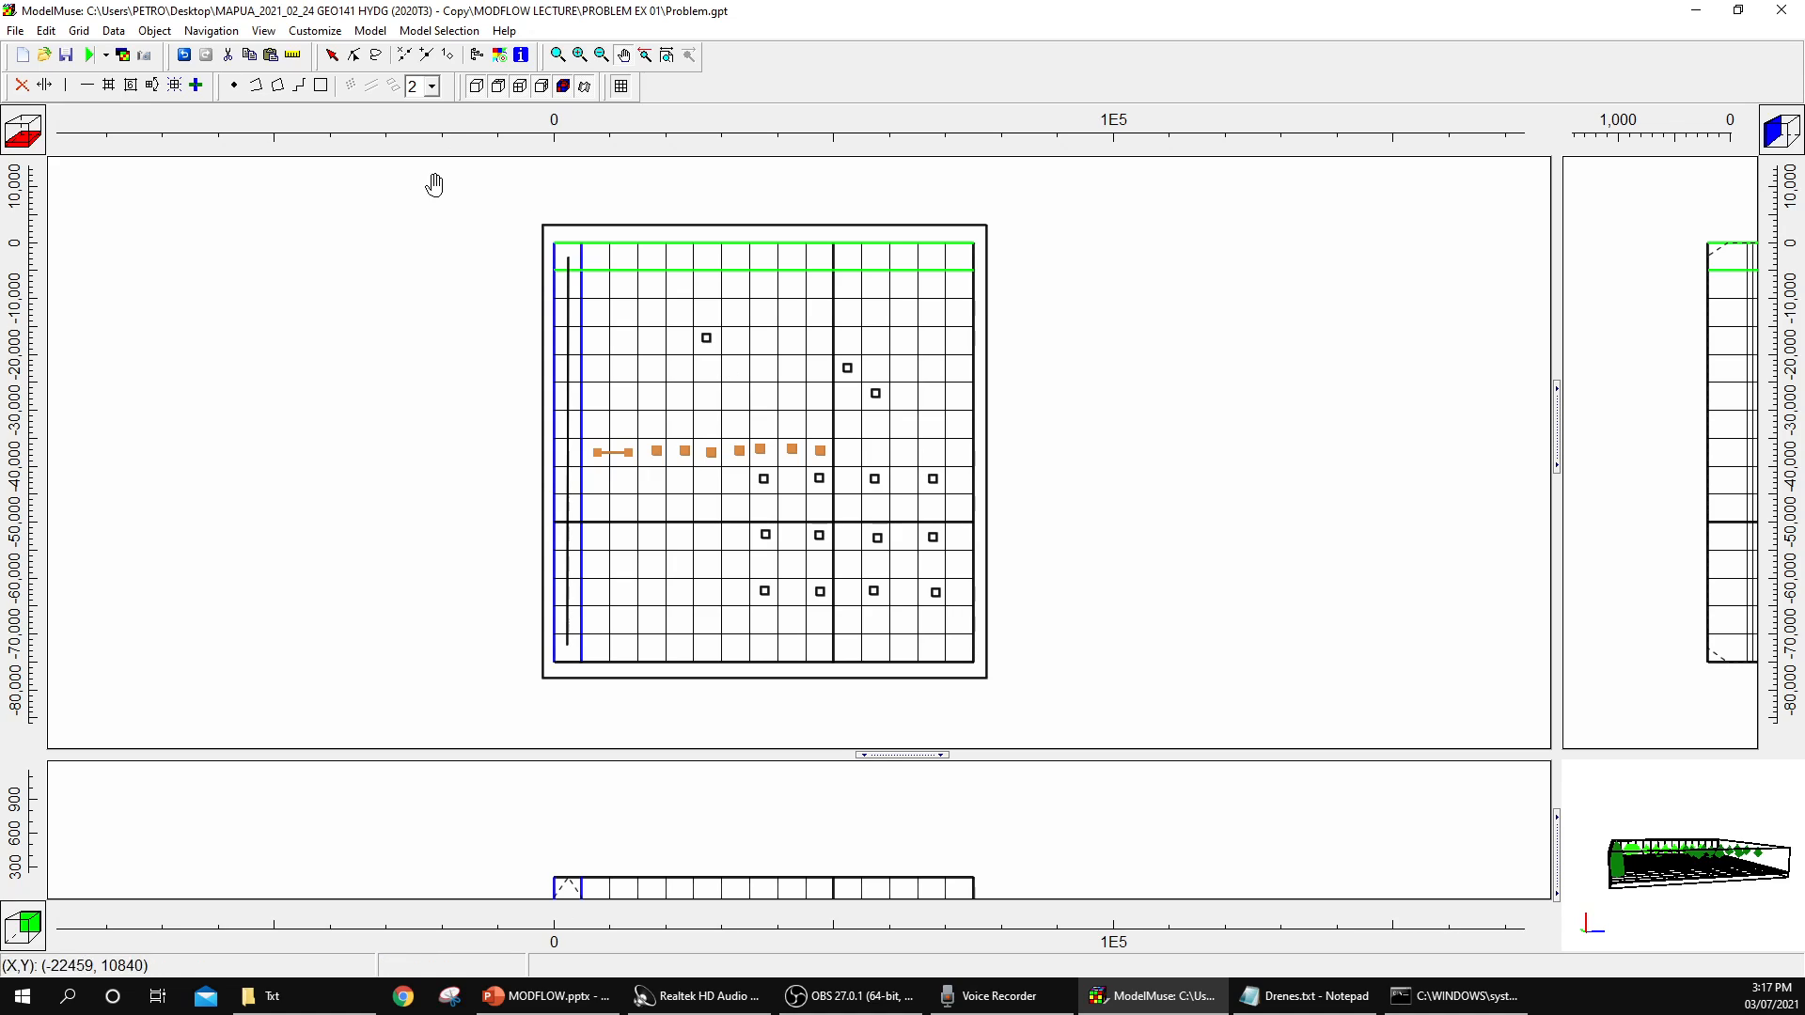
left_click_drag(1177, 326, 1191, 337)
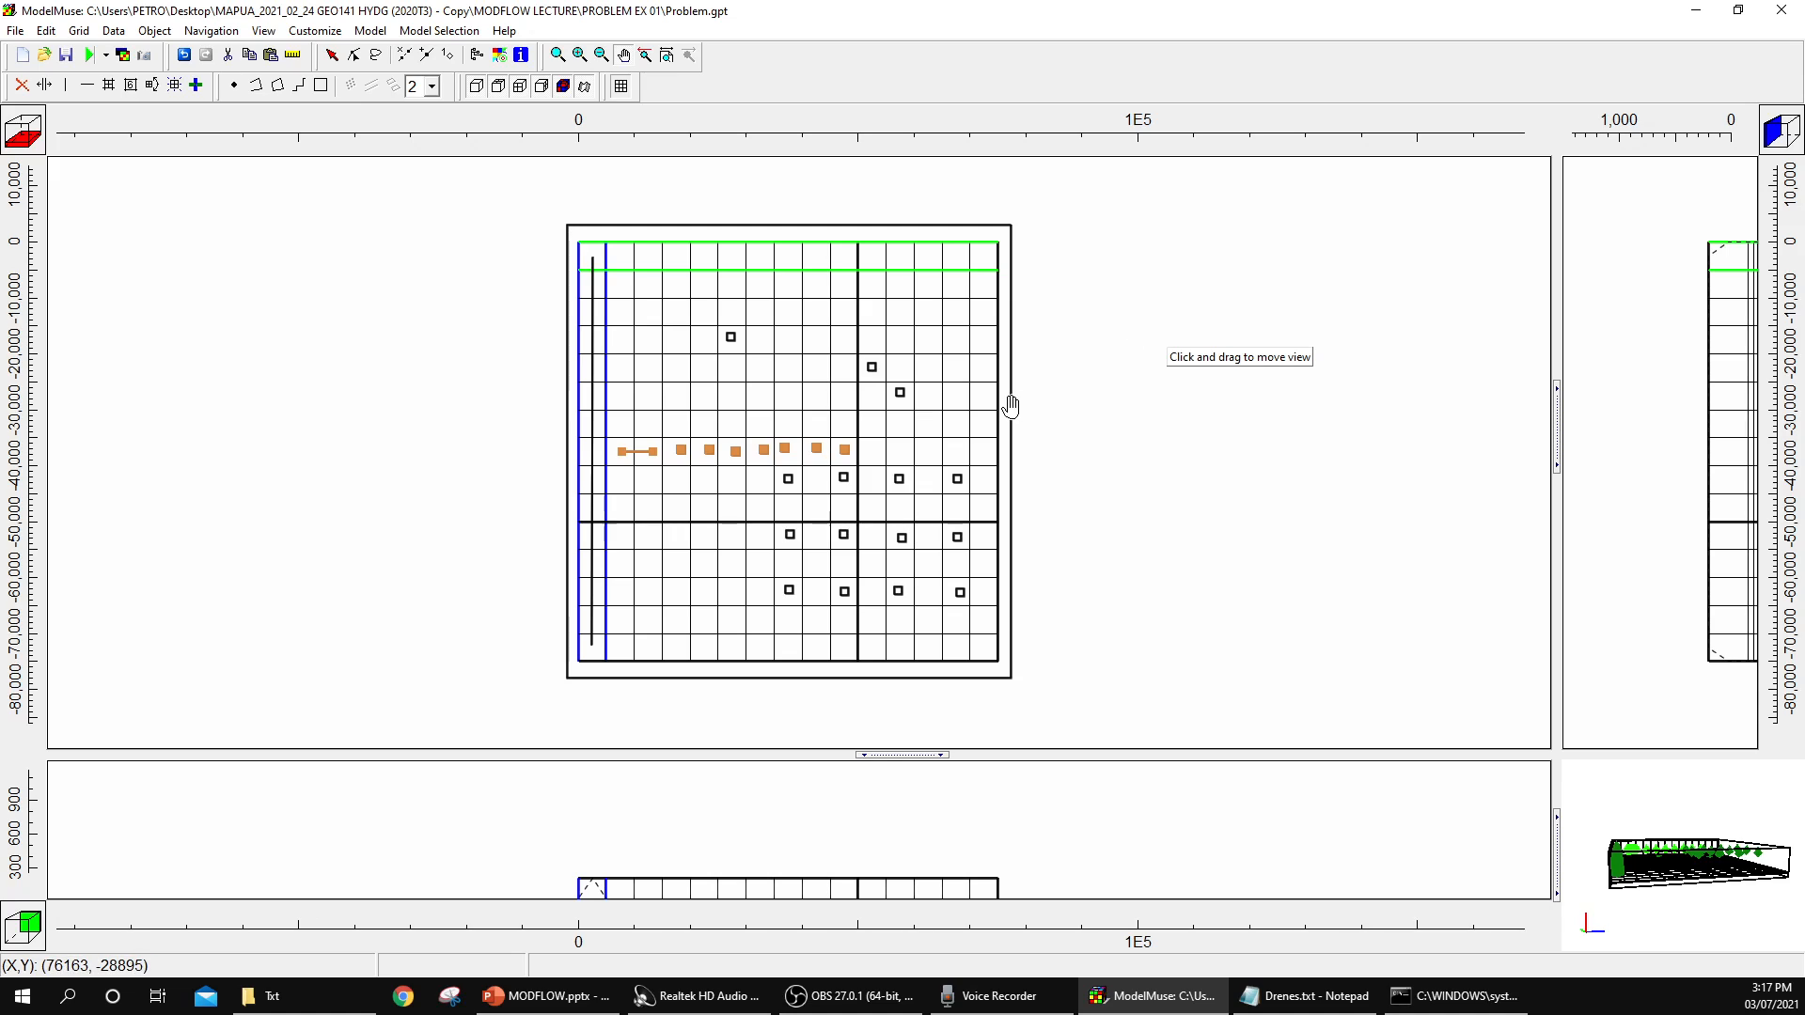
left_click_drag(1053, 386, 1050, 374)
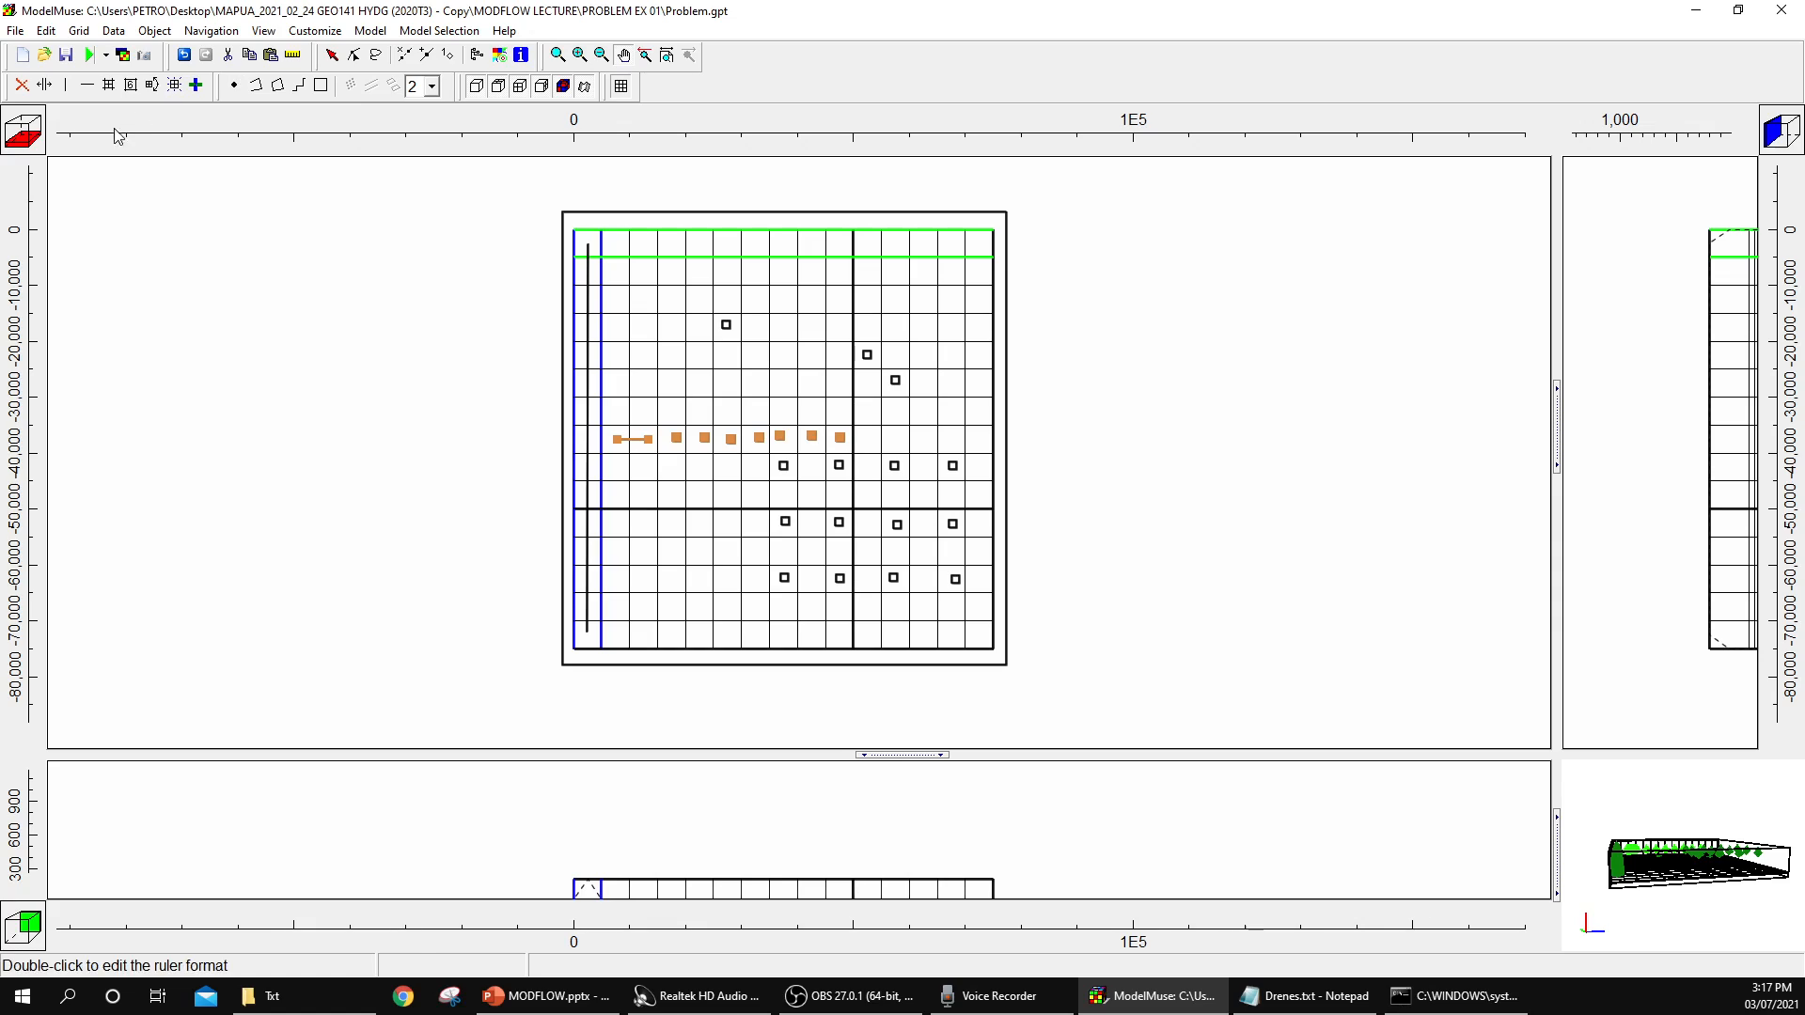
left_click(28, 132)
left_click(28, 132)
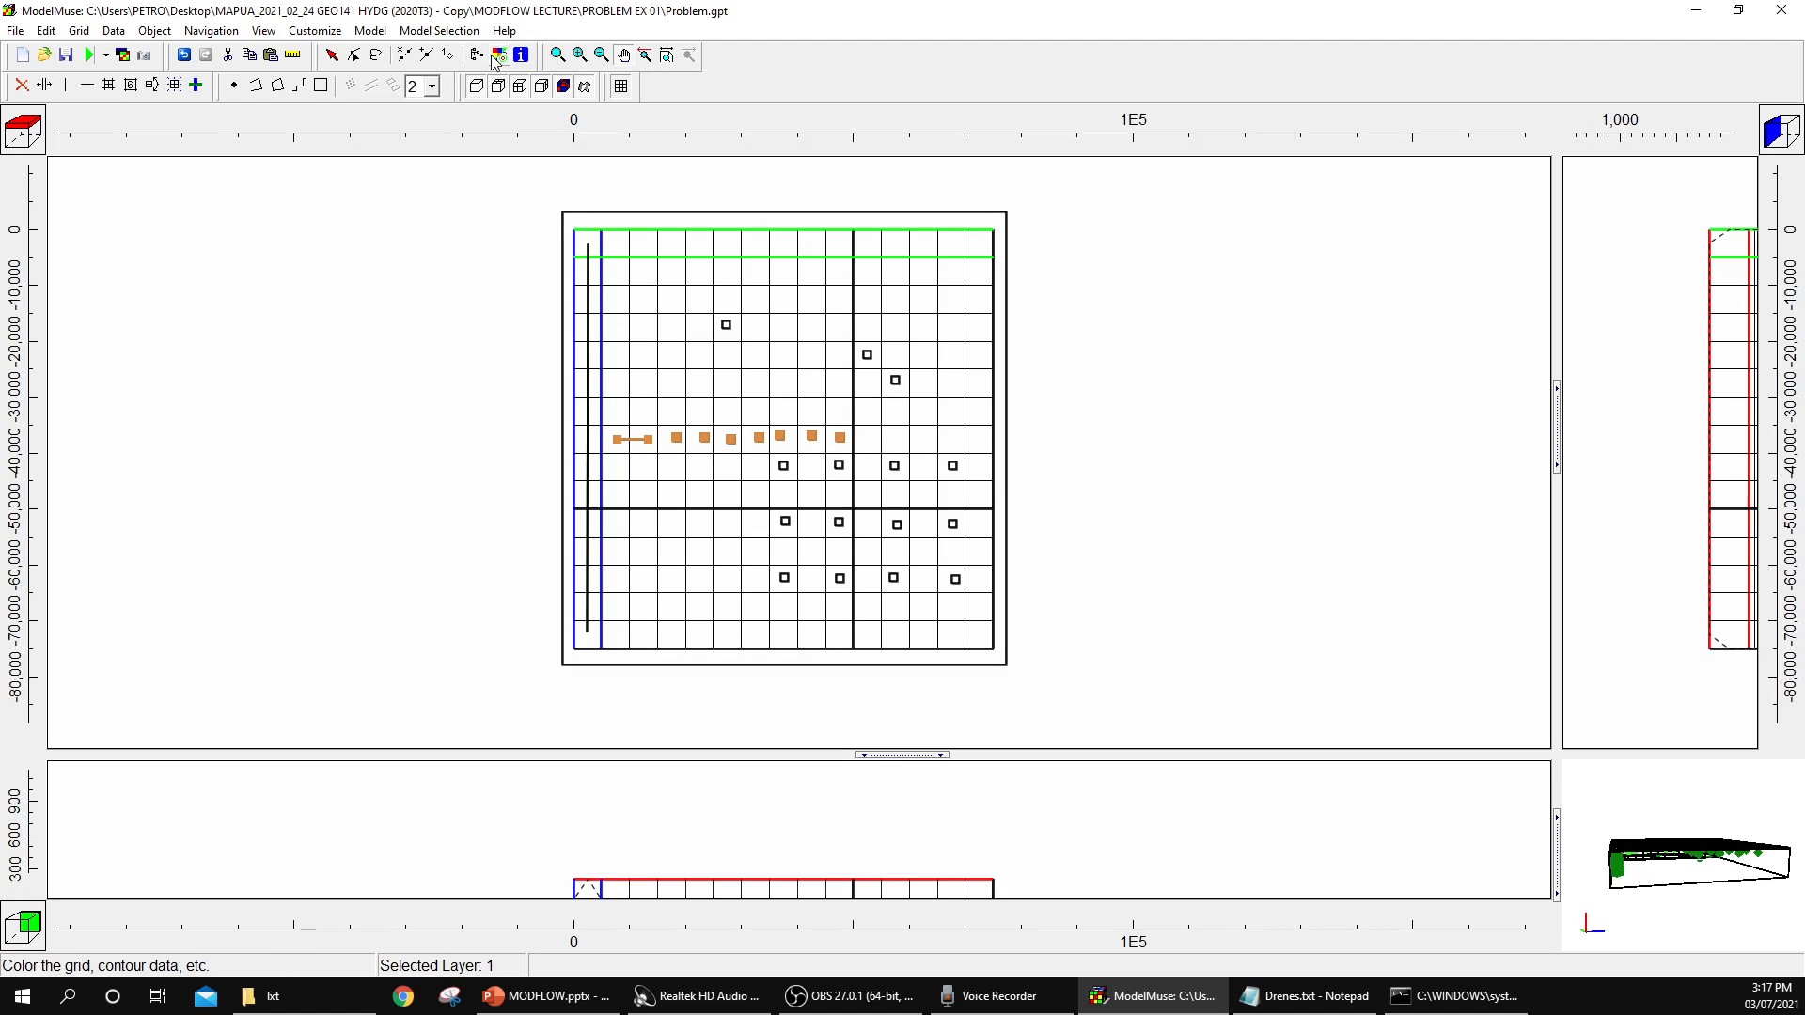
Step: Open the head output file Problem.fhd from the PROBLEM EX 01 folder for importing the model results
left_click_drag(0, 226, 1262, 90)
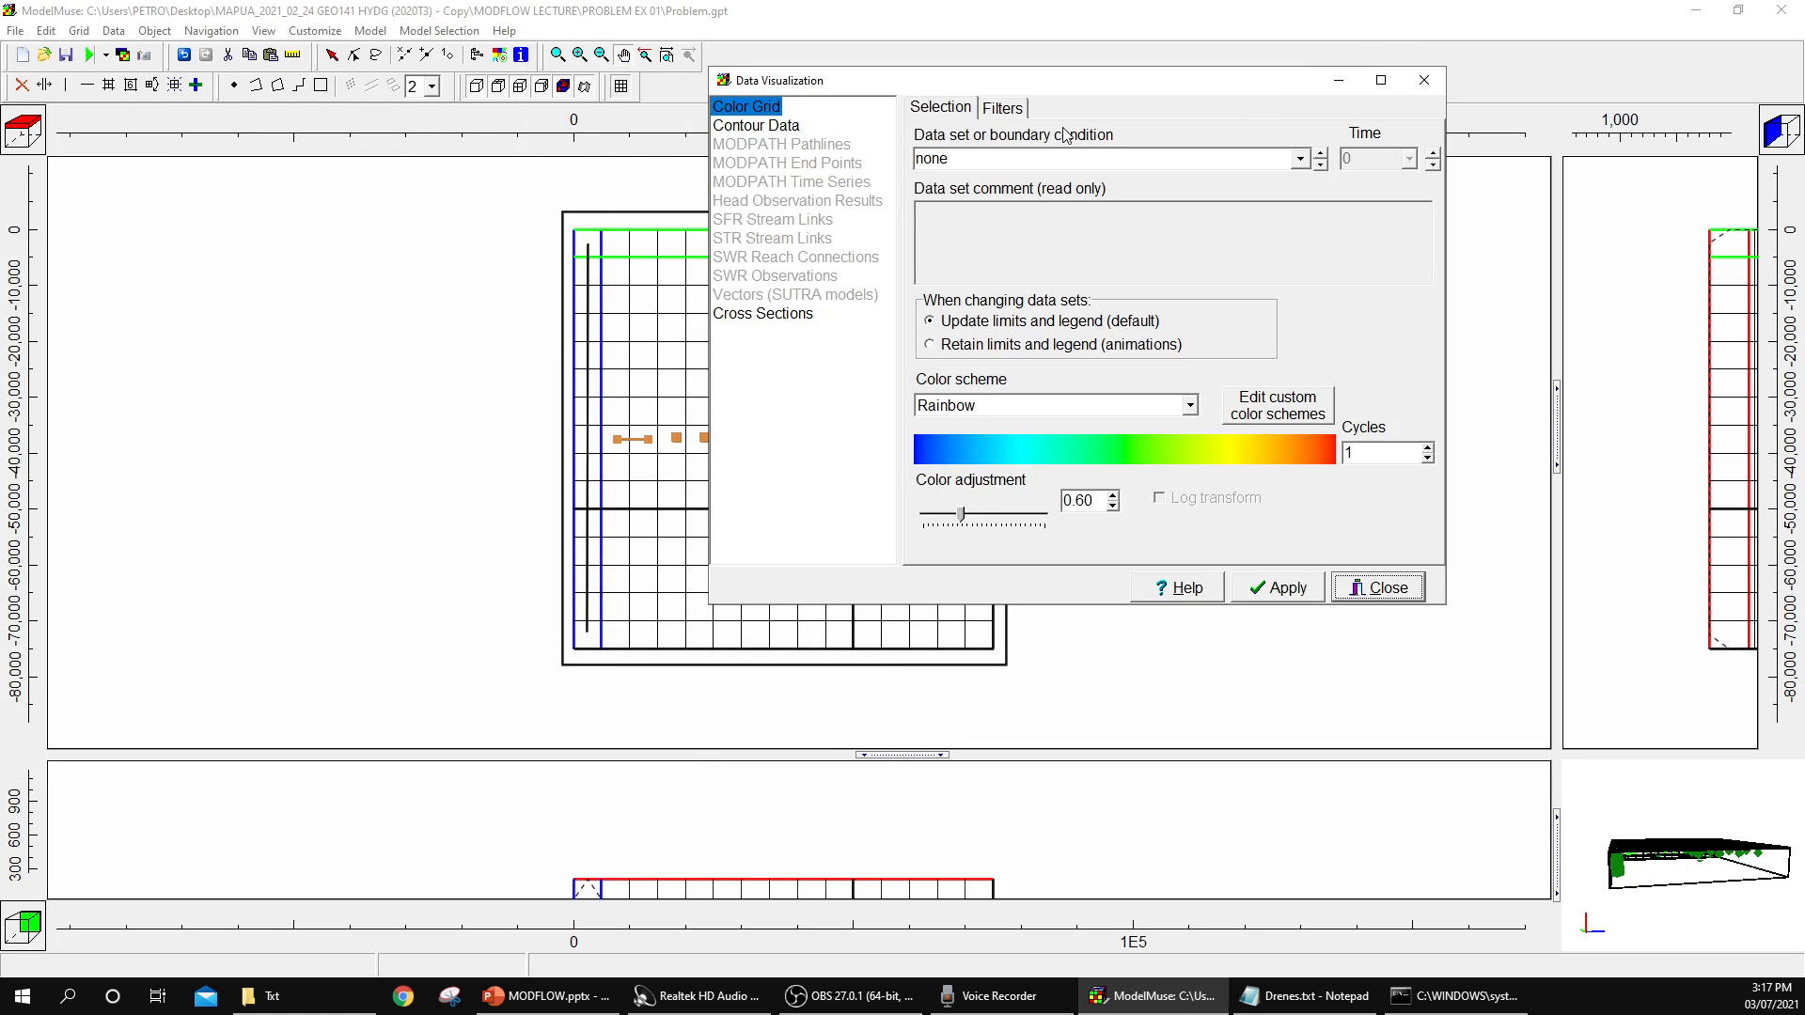
left_click(1425, 83)
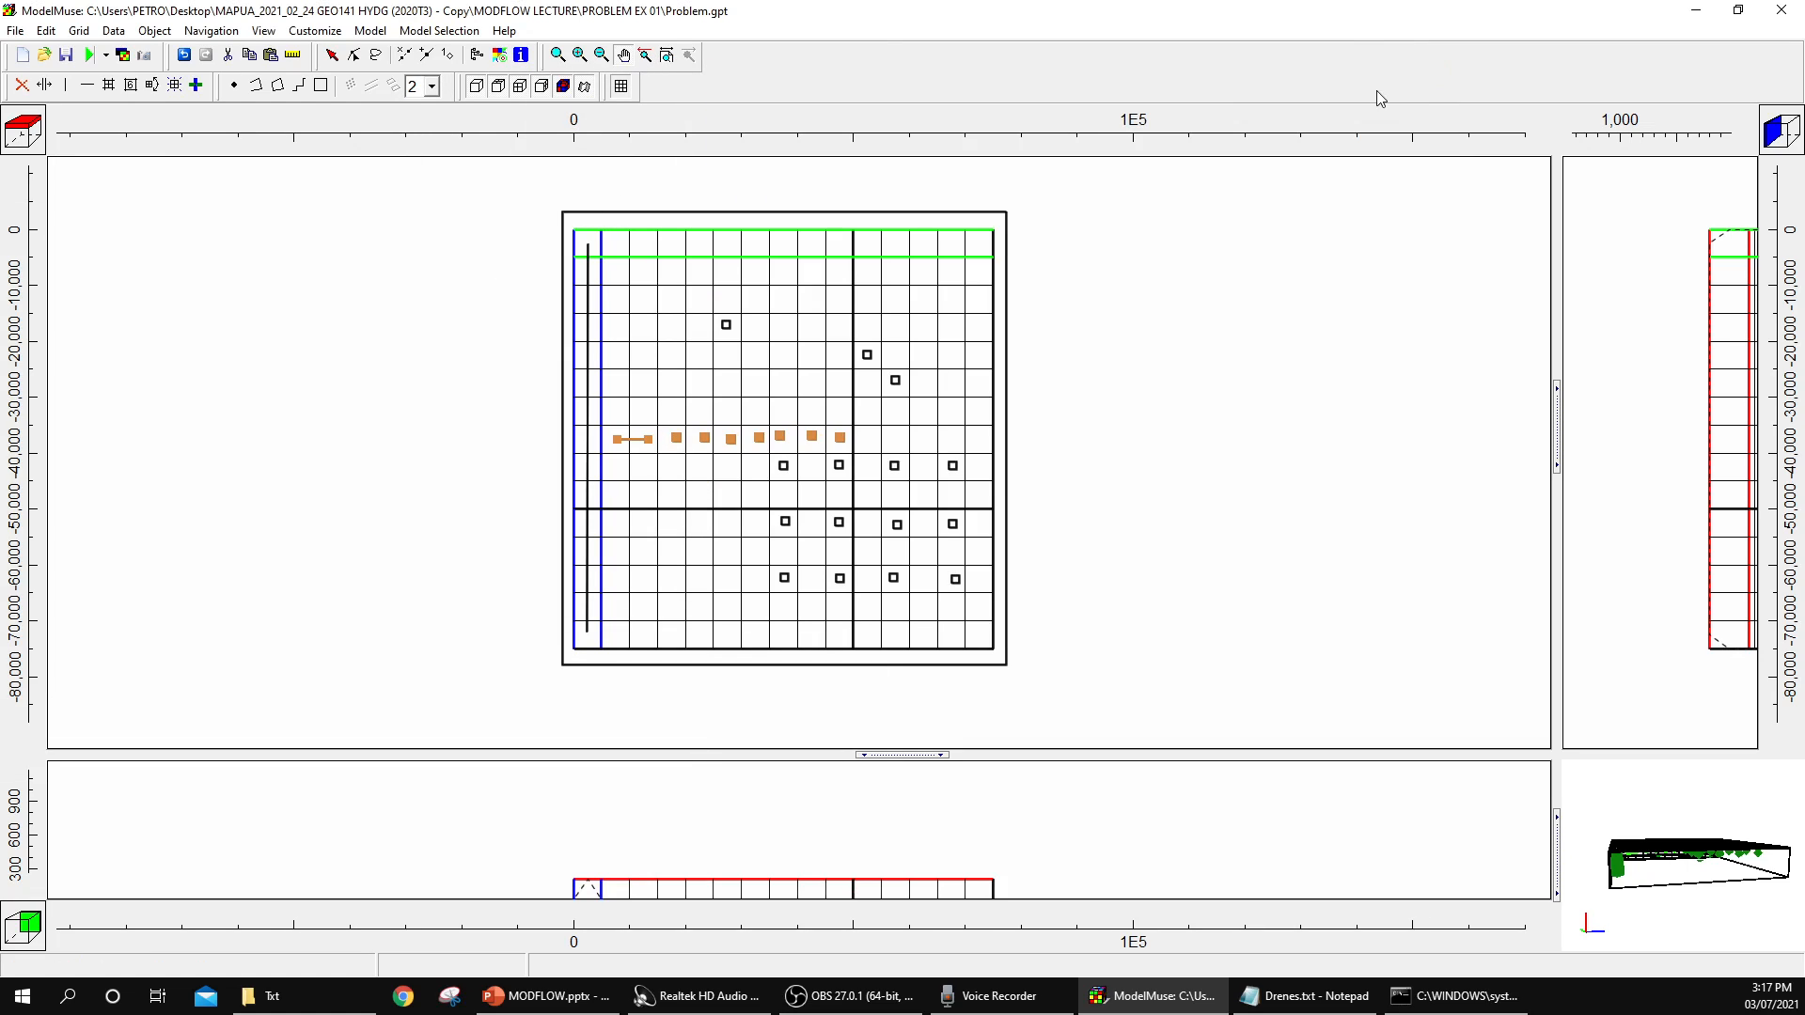
left_click(127, 58)
left_click_drag(1080, 119, 1456, 93)
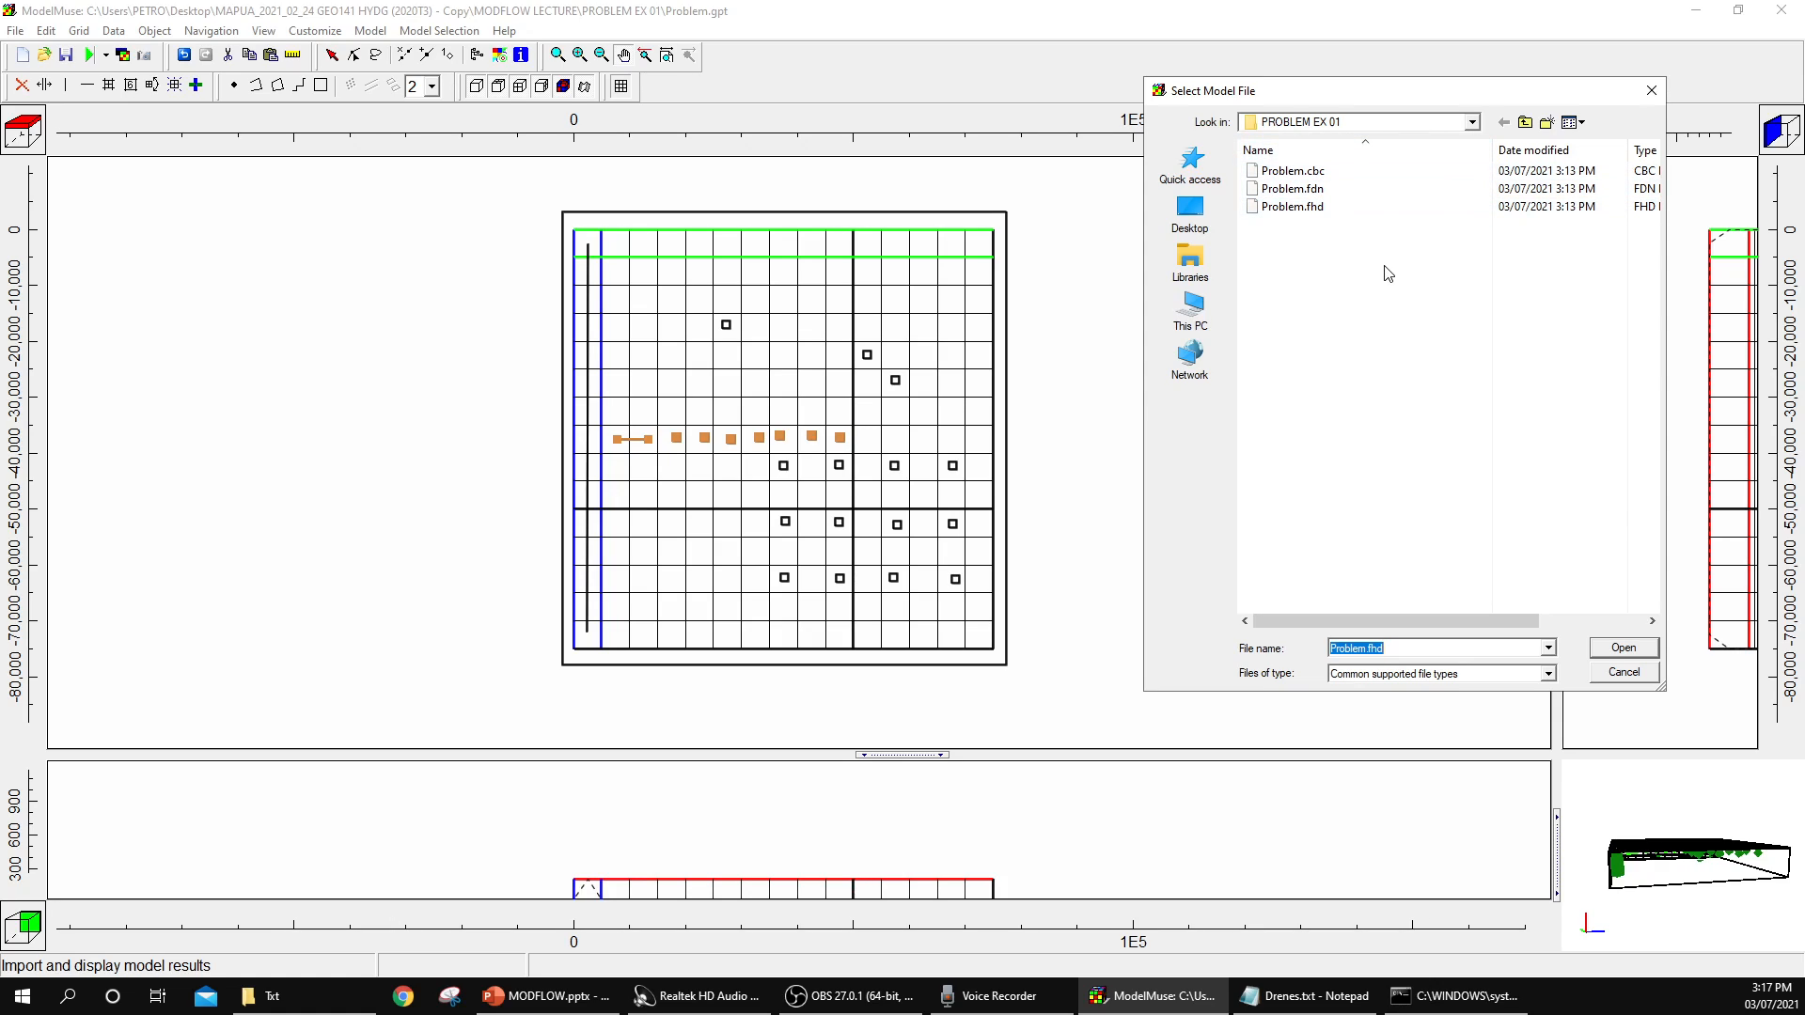
left_click_drag(1474, 621, 1301, 266)
left_click(1320, 206)
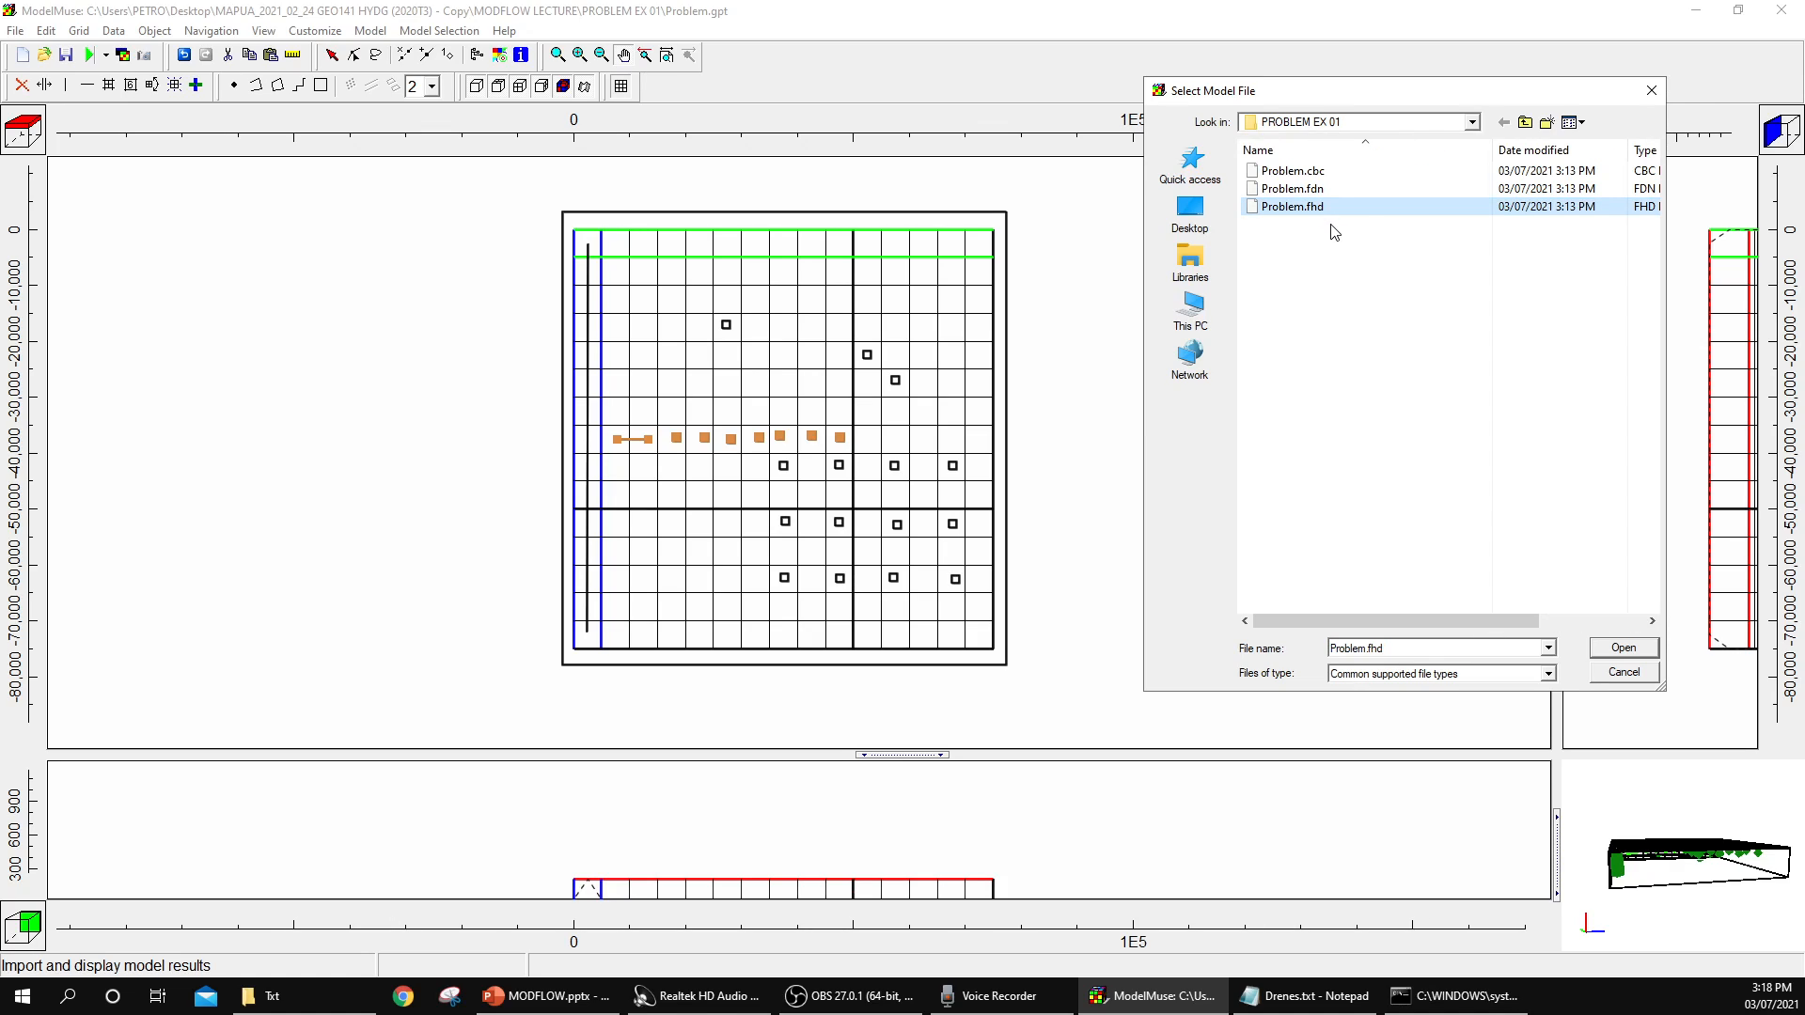
left_click(1342, 209)
left_click(1619, 645)
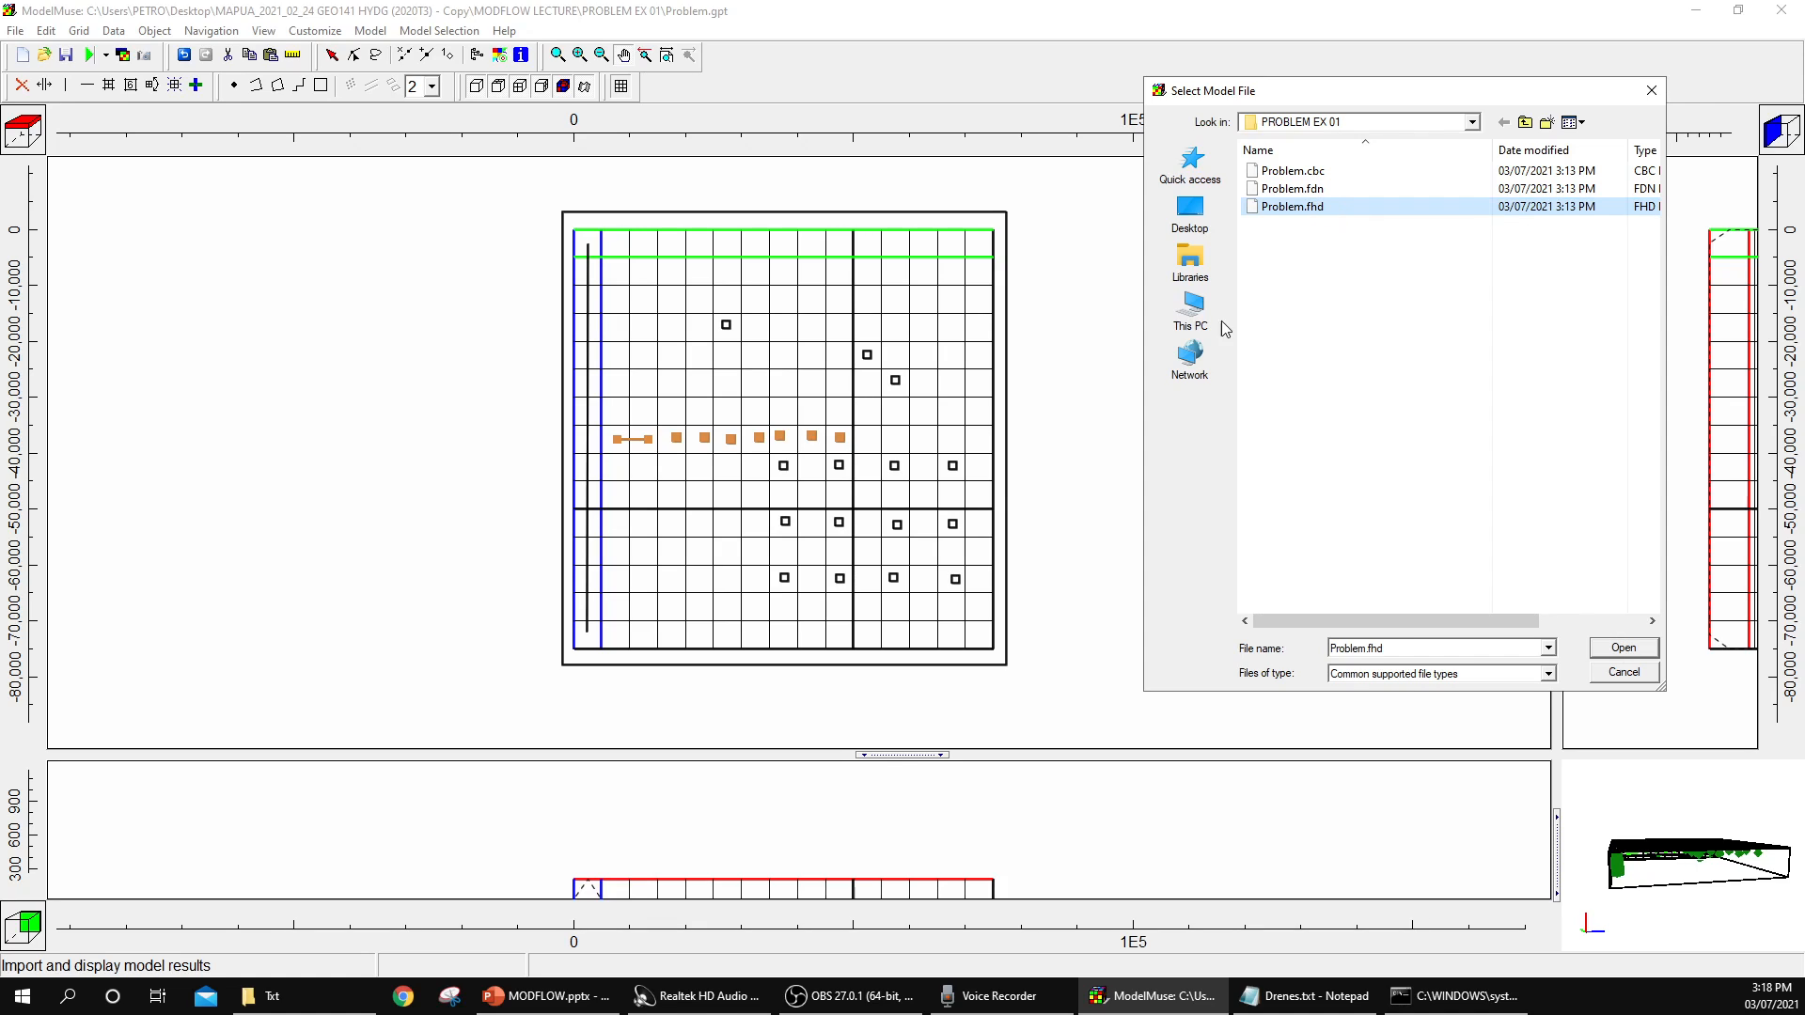
left_click(1624, 649)
Step: Import the Head: Period: 1; Step: 1; Total Time: 86400 results and display them as a contour grid
left_click_drag(964, 275, 1387, 195)
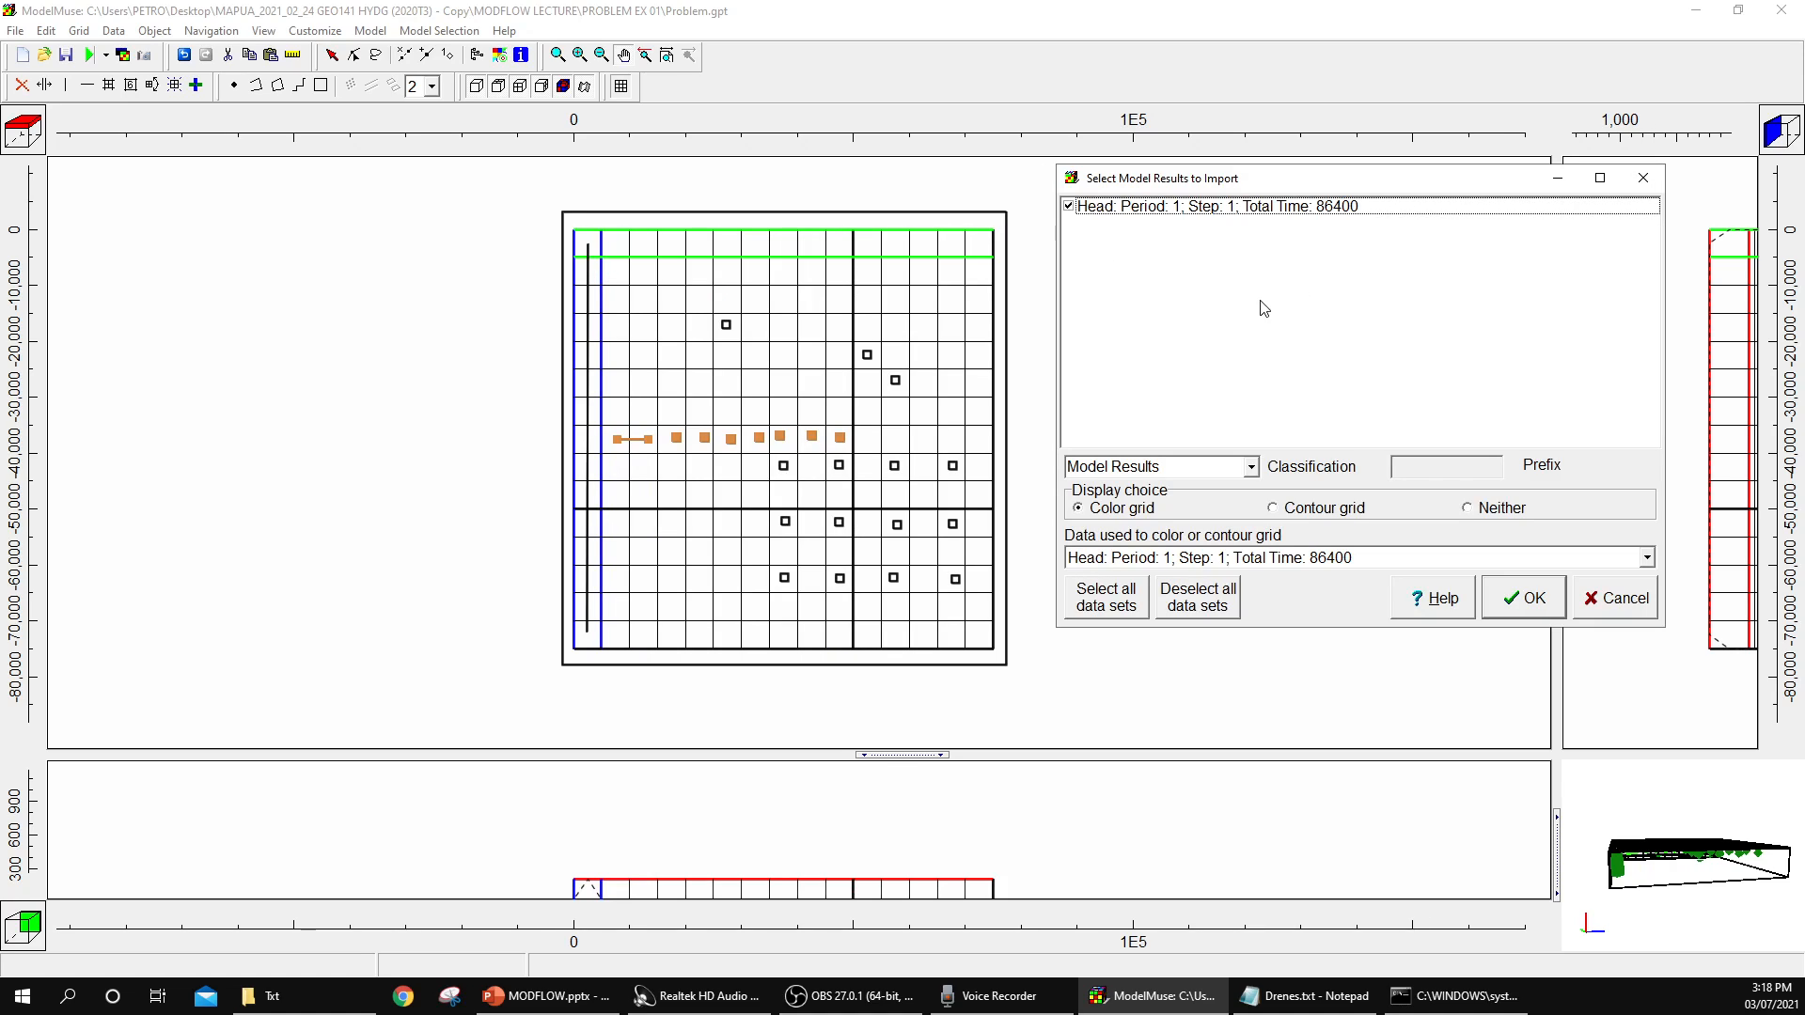
left_click(1215, 214)
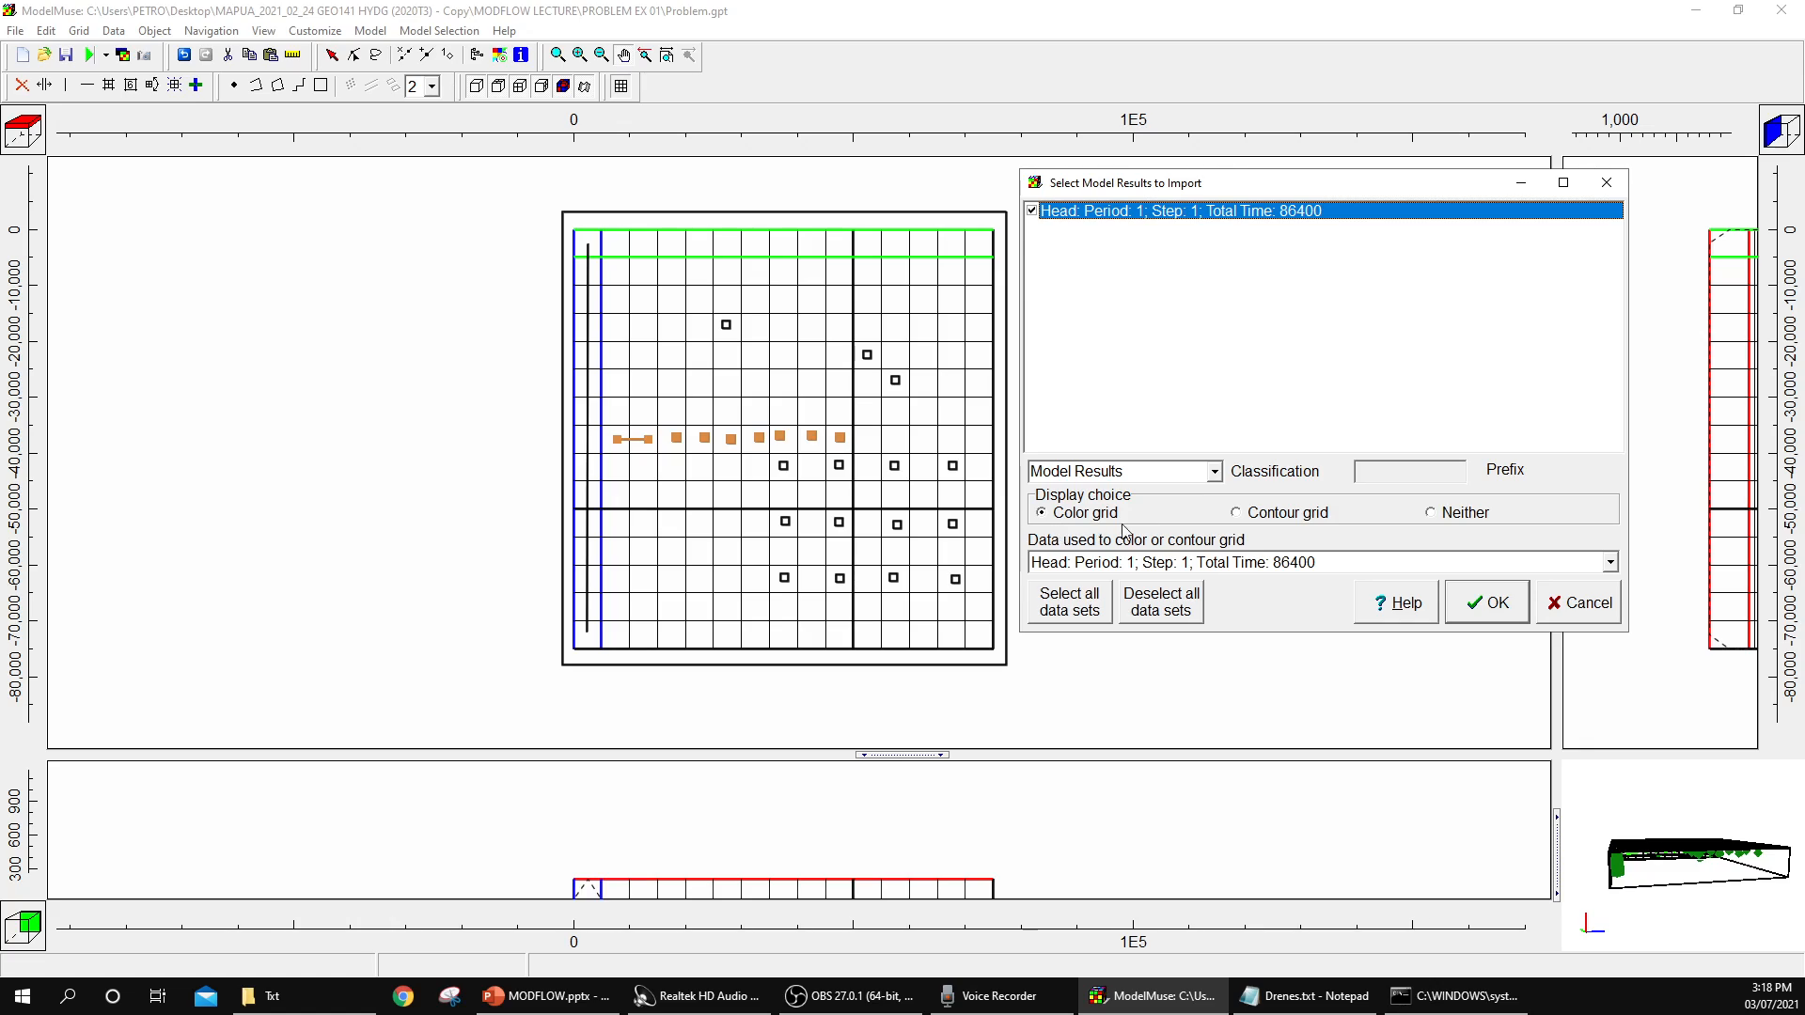
left_click(1239, 523)
left_click(1066, 519)
left_click(1246, 525)
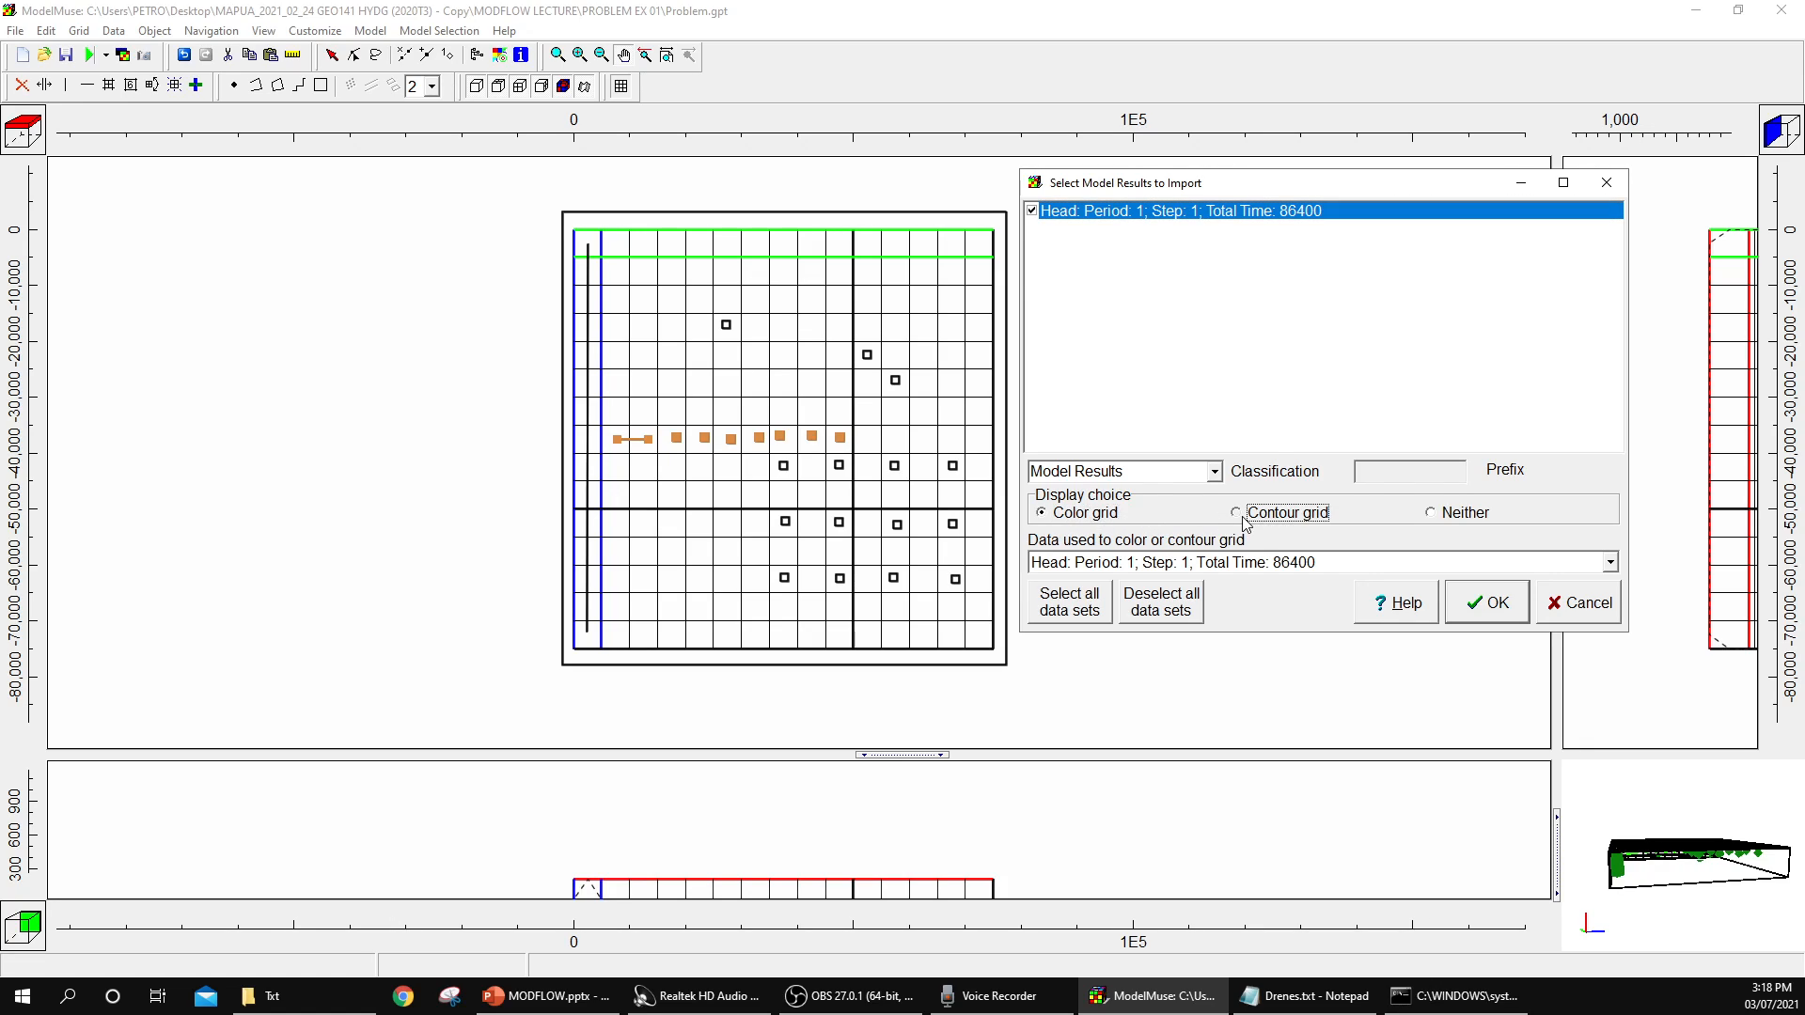
left_click(1431, 526)
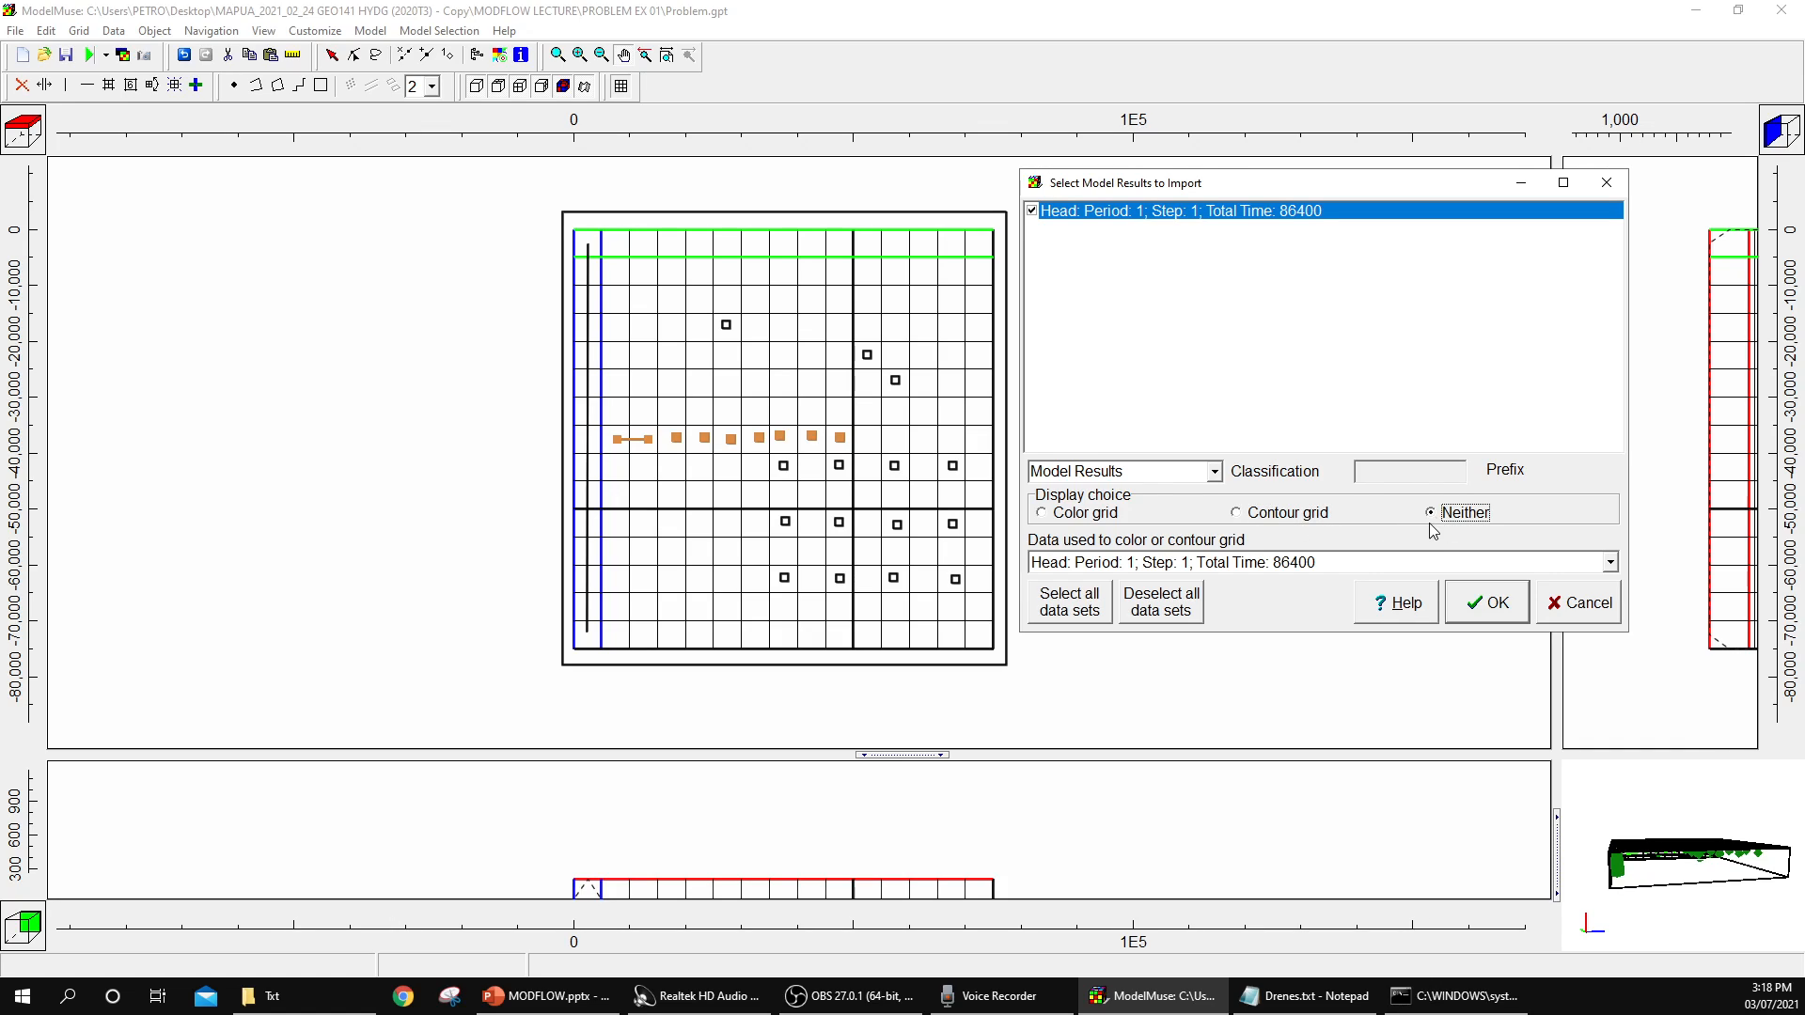
left_click(1261, 524)
left_click(1490, 606)
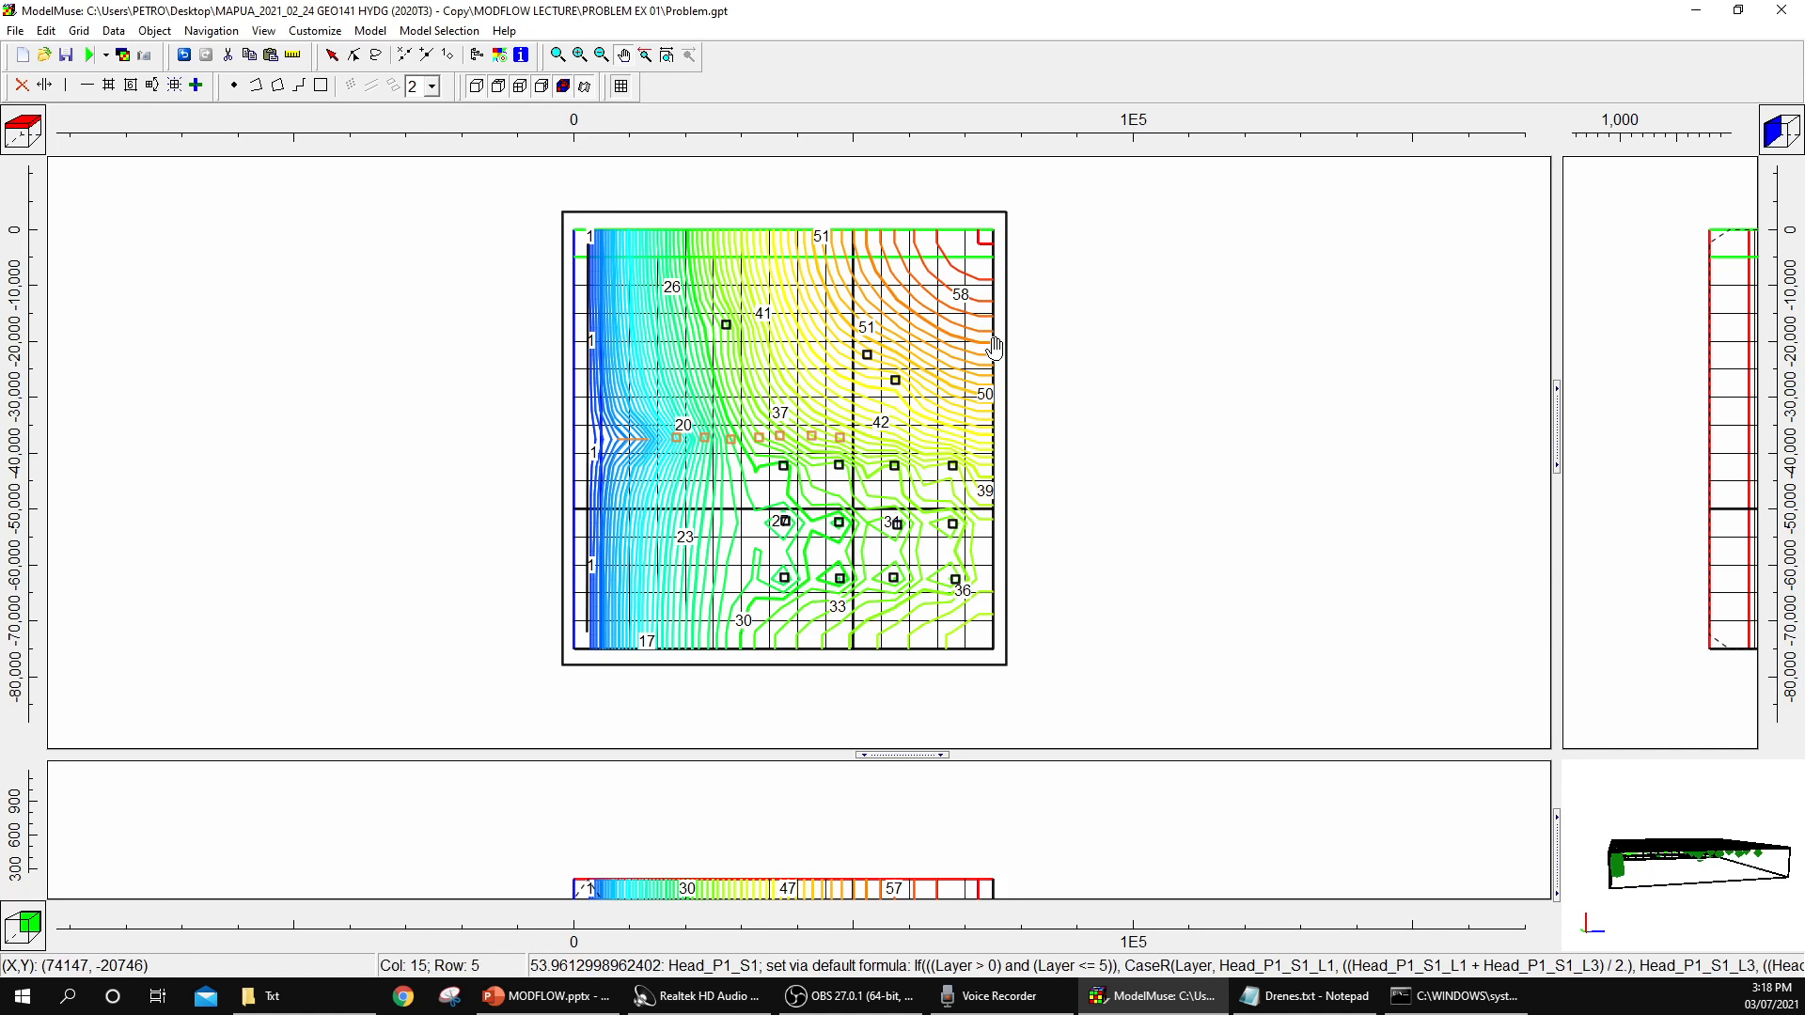
Step: Enlarge the front and side views and examine the head contours in the model's cross-sections
left_click_drag(858, 363, 885, 354)
left_click_drag(1042, 758, 1039, 664)
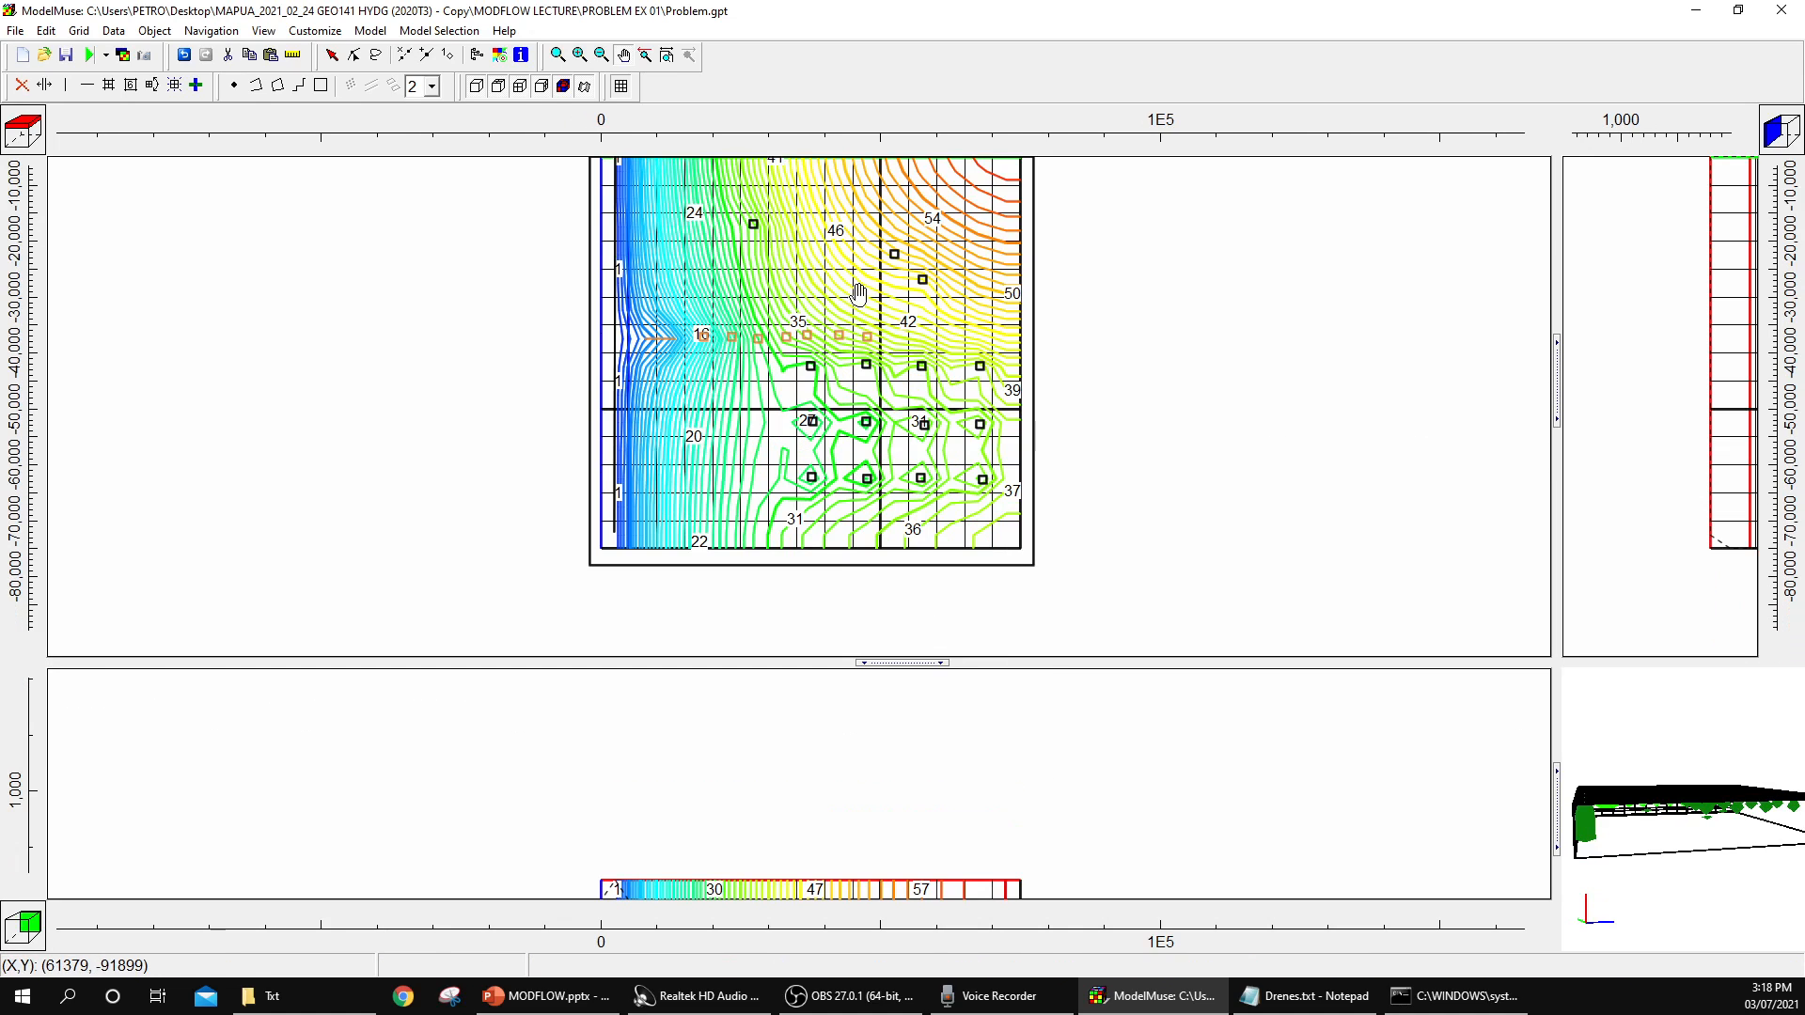
left_click_drag(946, 854, 968, 686)
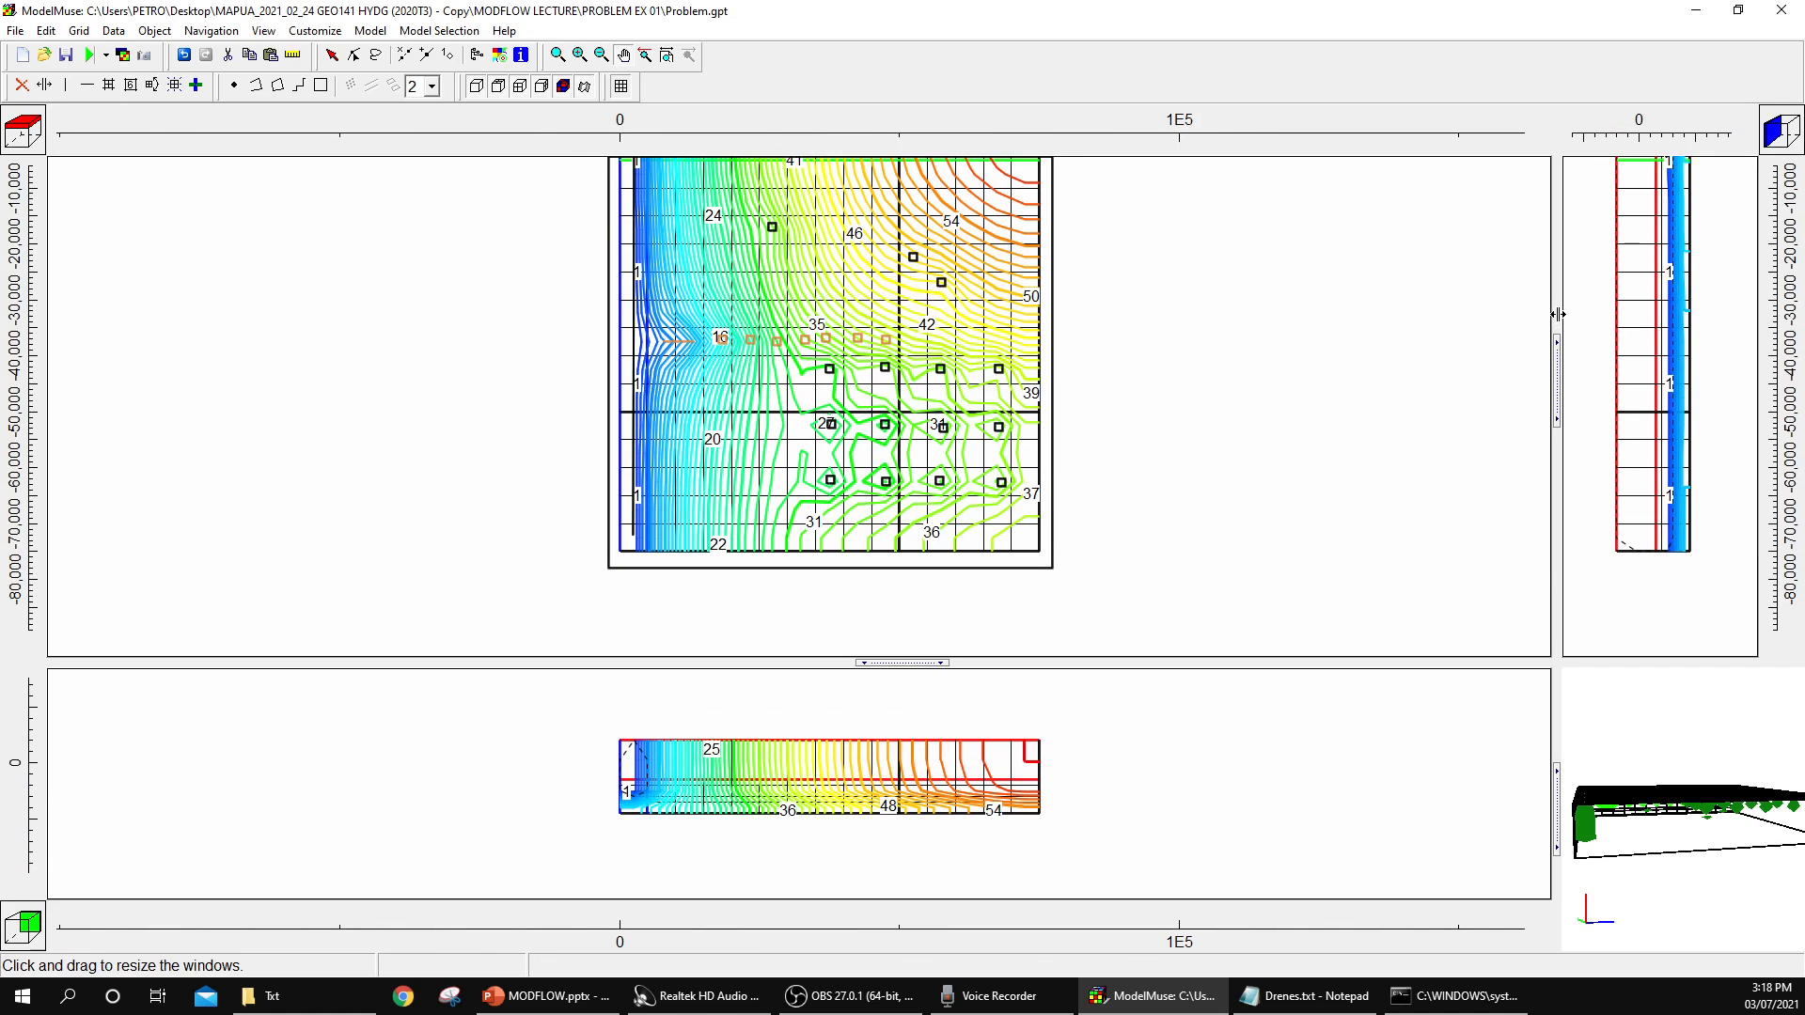
left_click_drag(1557, 314, 1335, 314)
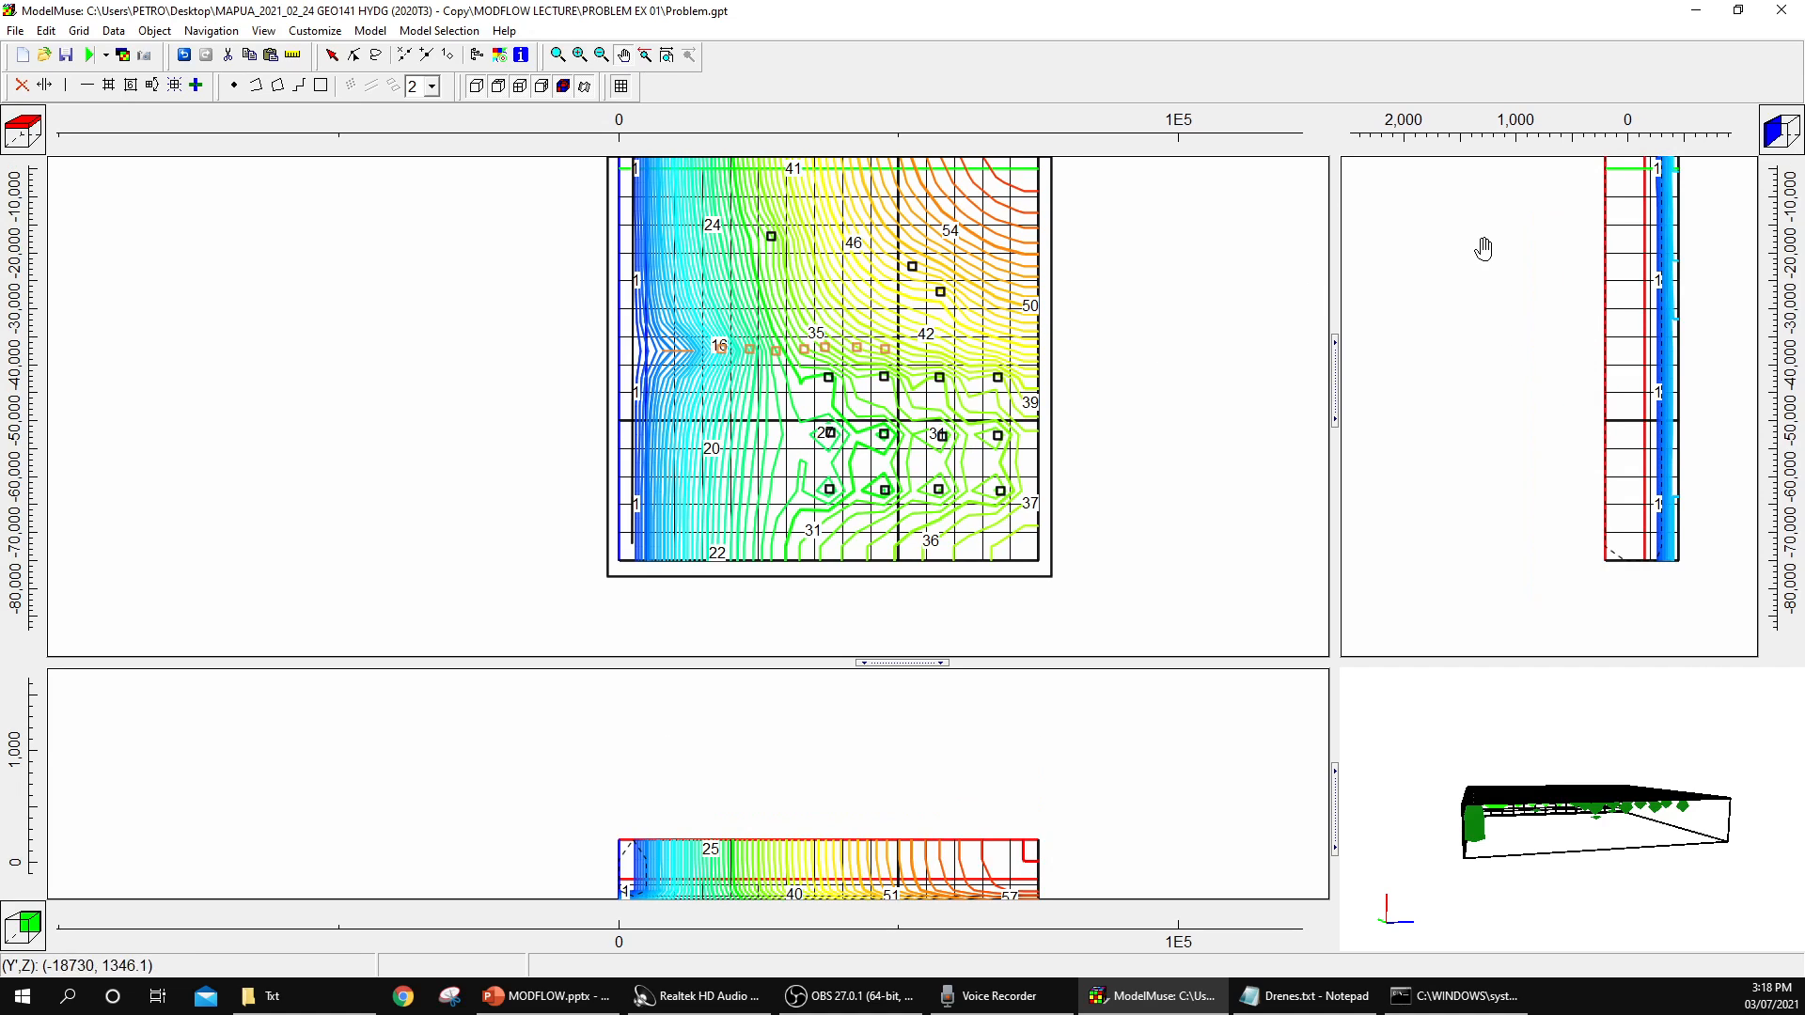
Step: Centre the model in the views and compare the top-view head contours from layer 1 down through layers 3 and 4
left_click_drag(1508, 249, 1498, 294)
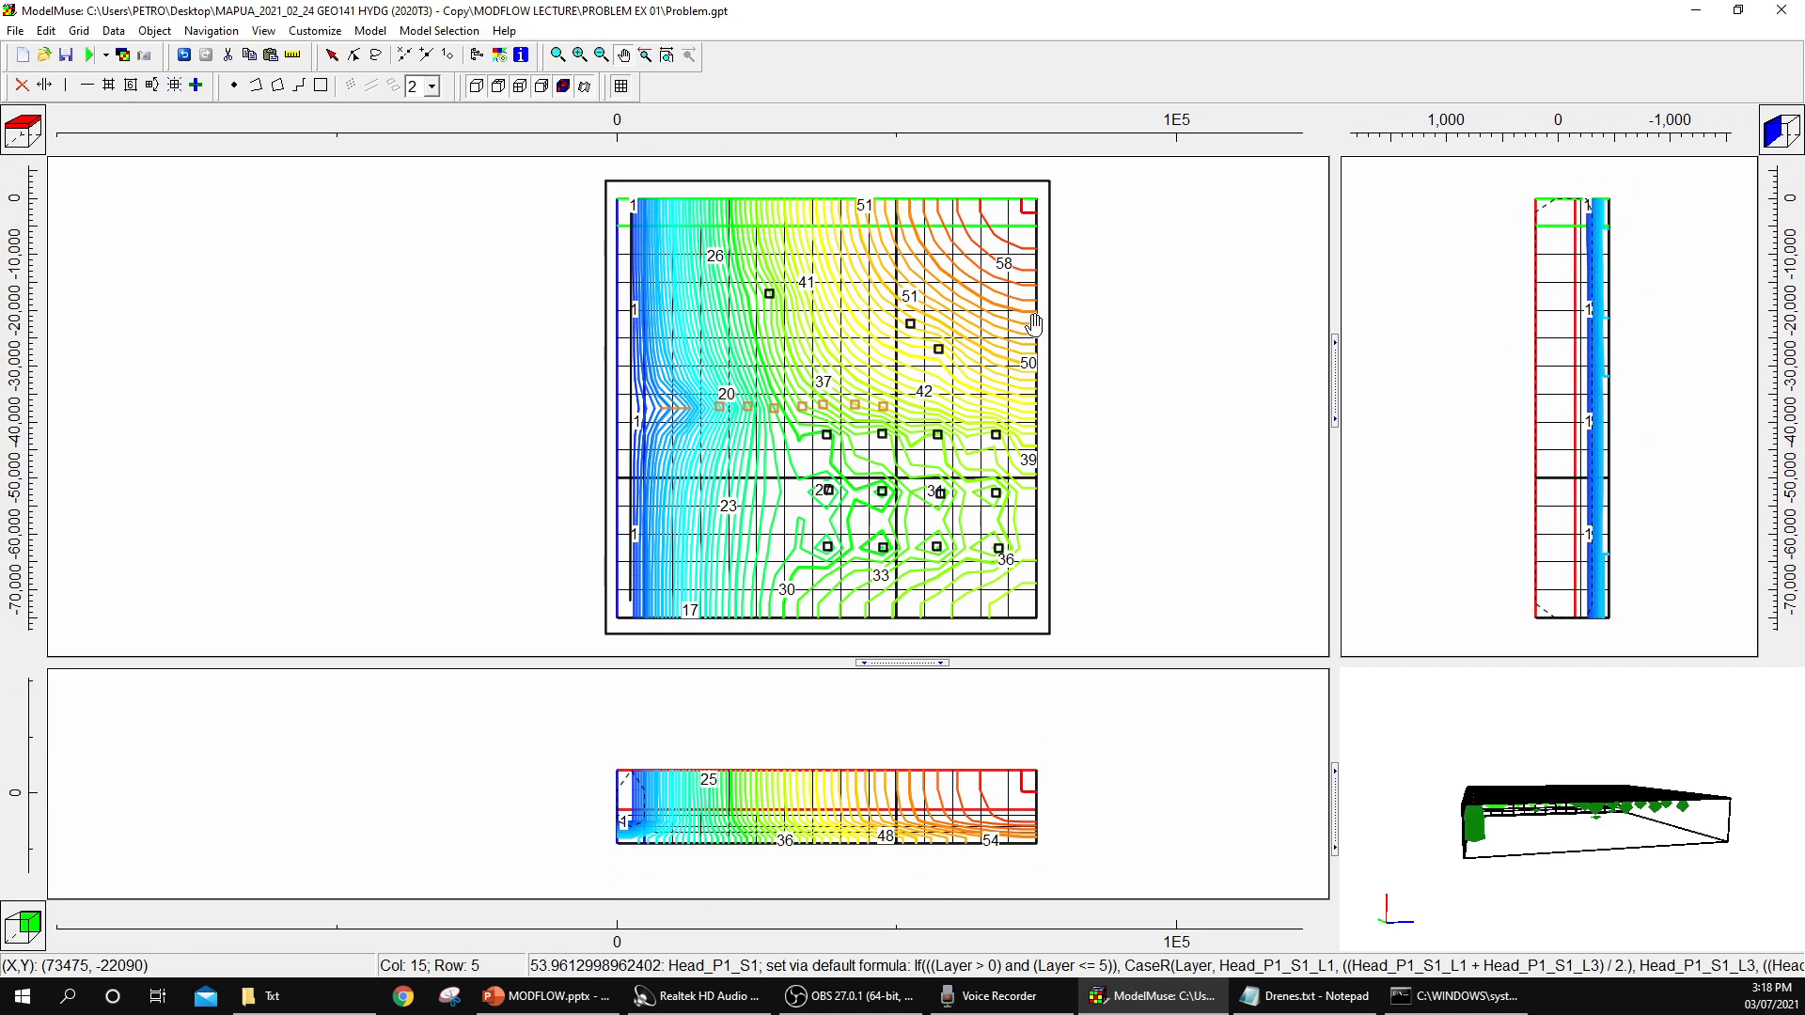
left_click_drag(1124, 379, 1115, 375)
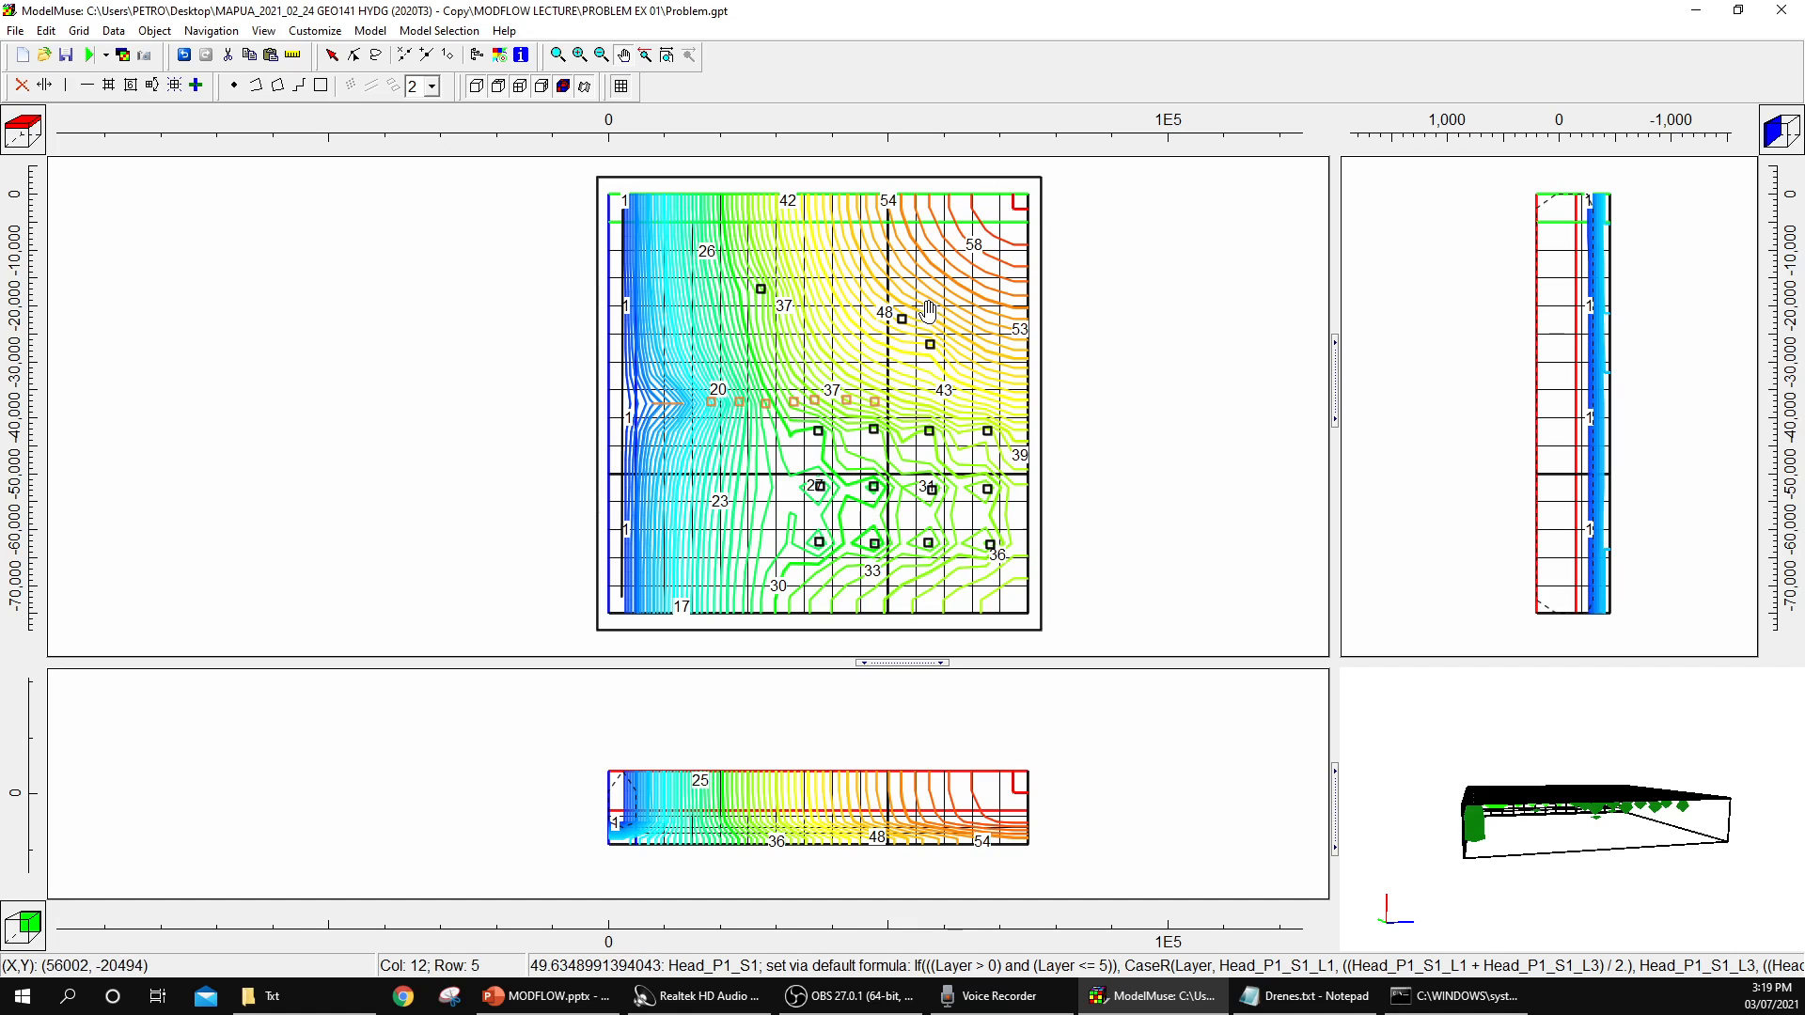
left_click_drag(928, 310, 916, 311)
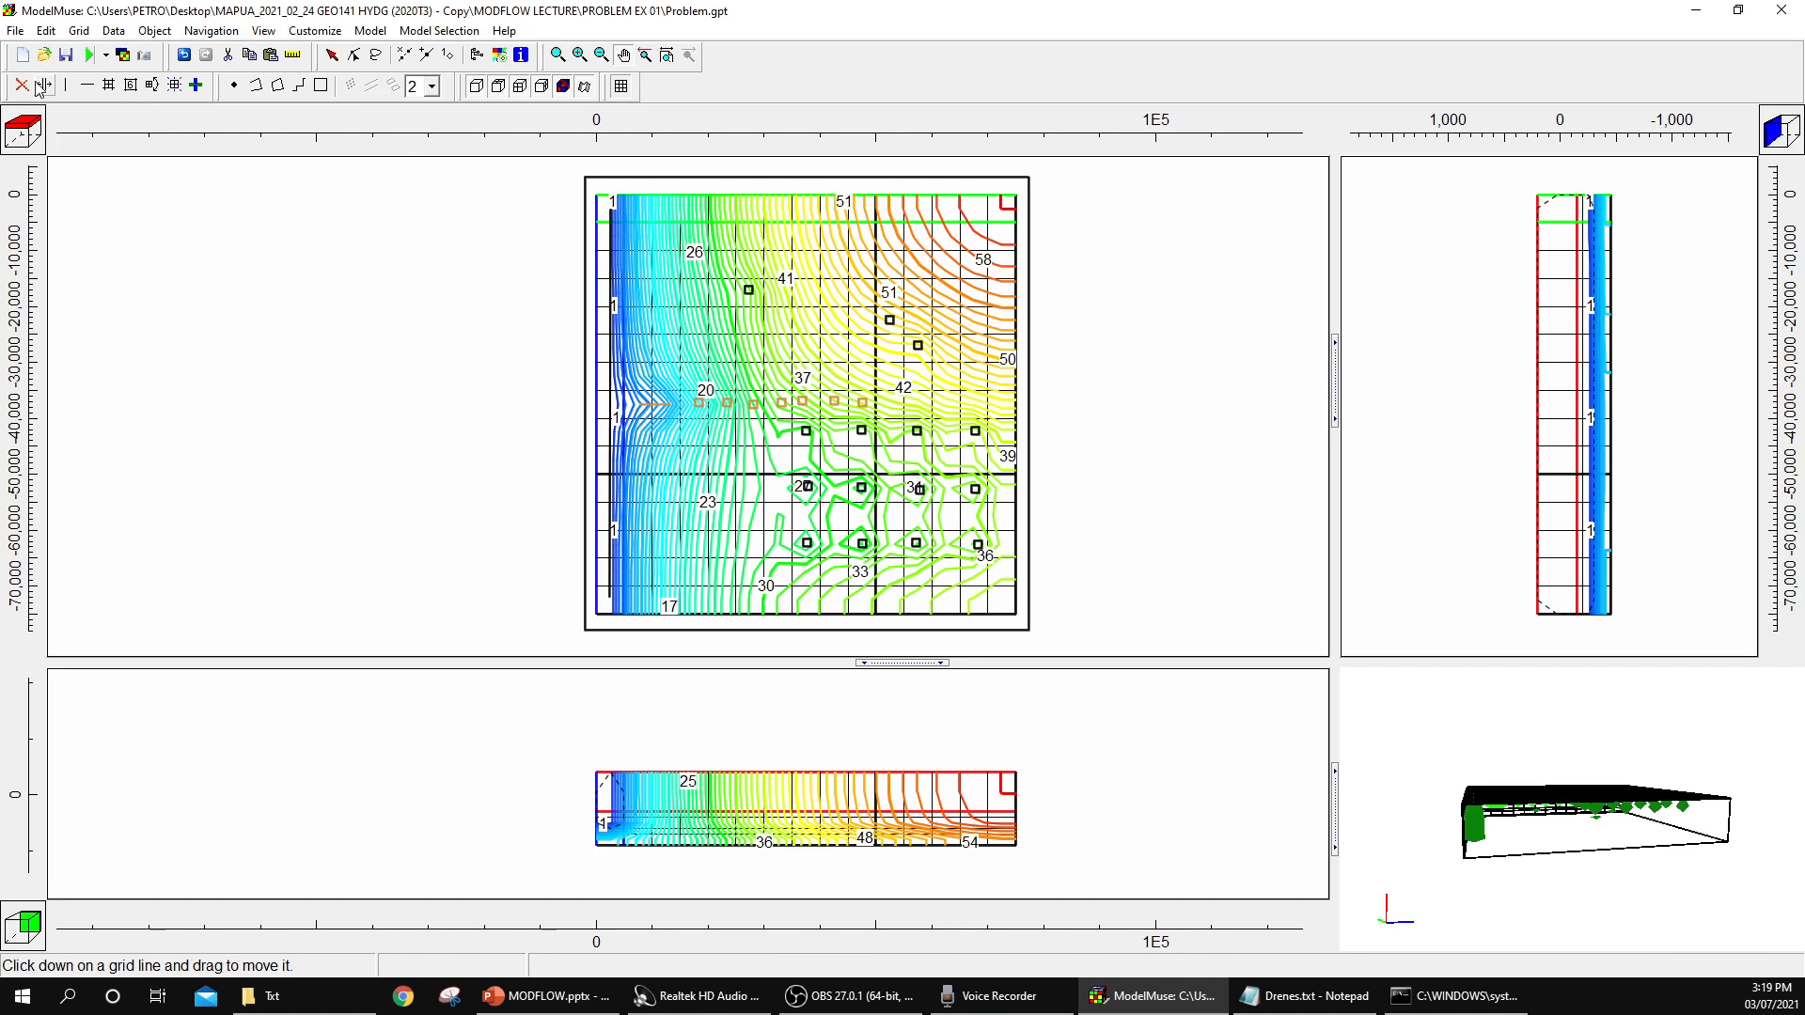
left_click(23, 130)
left_click(23, 124)
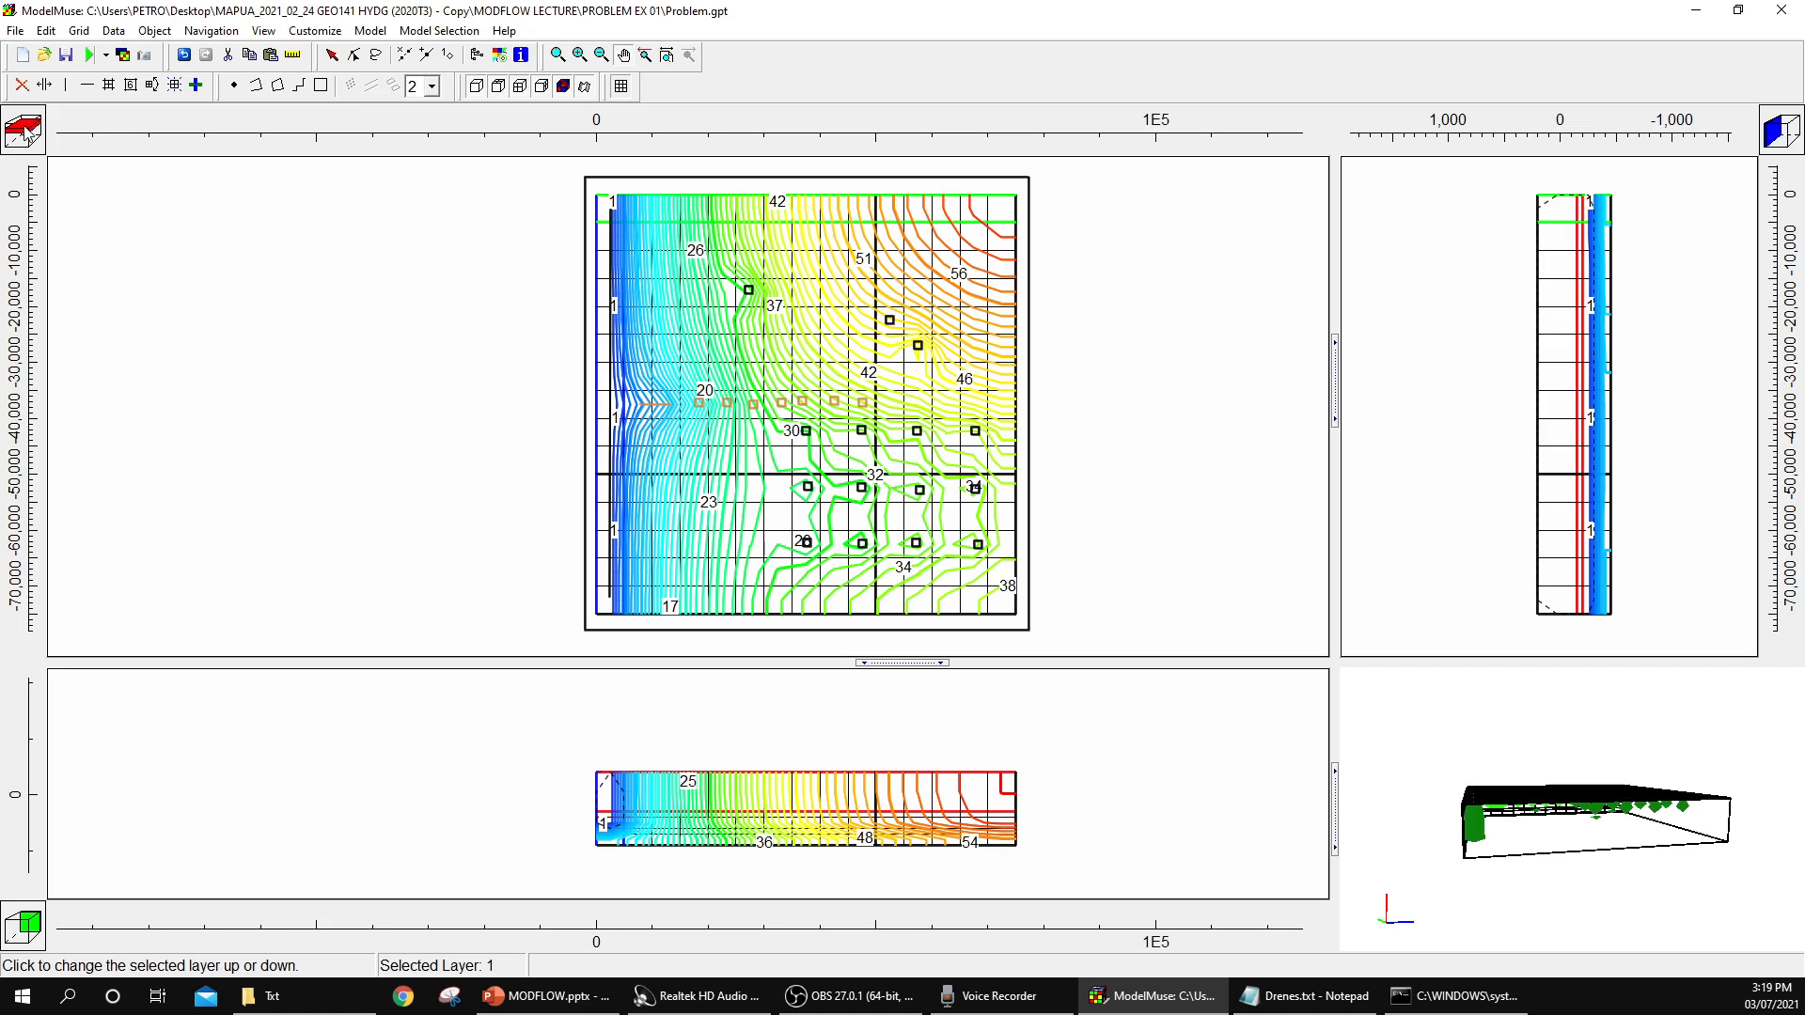
left_click(20, 128)
left_click(22, 130)
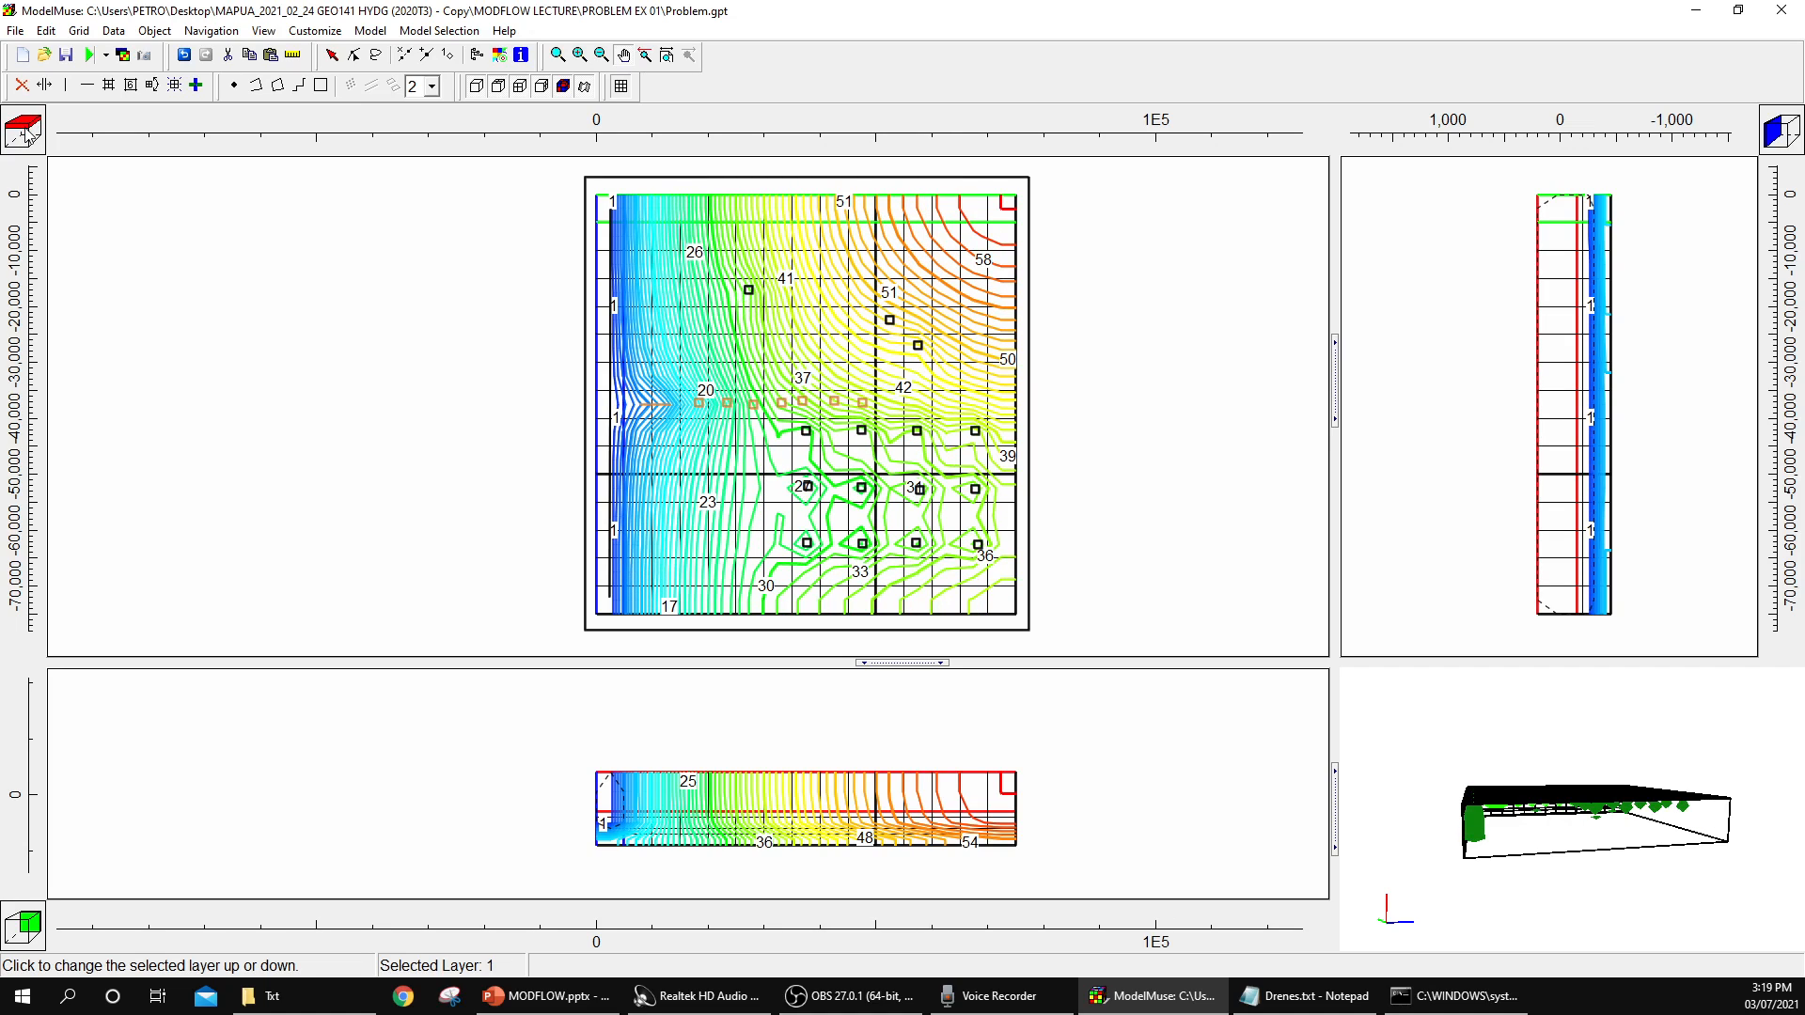
left_click(27, 139)
left_click(26, 141)
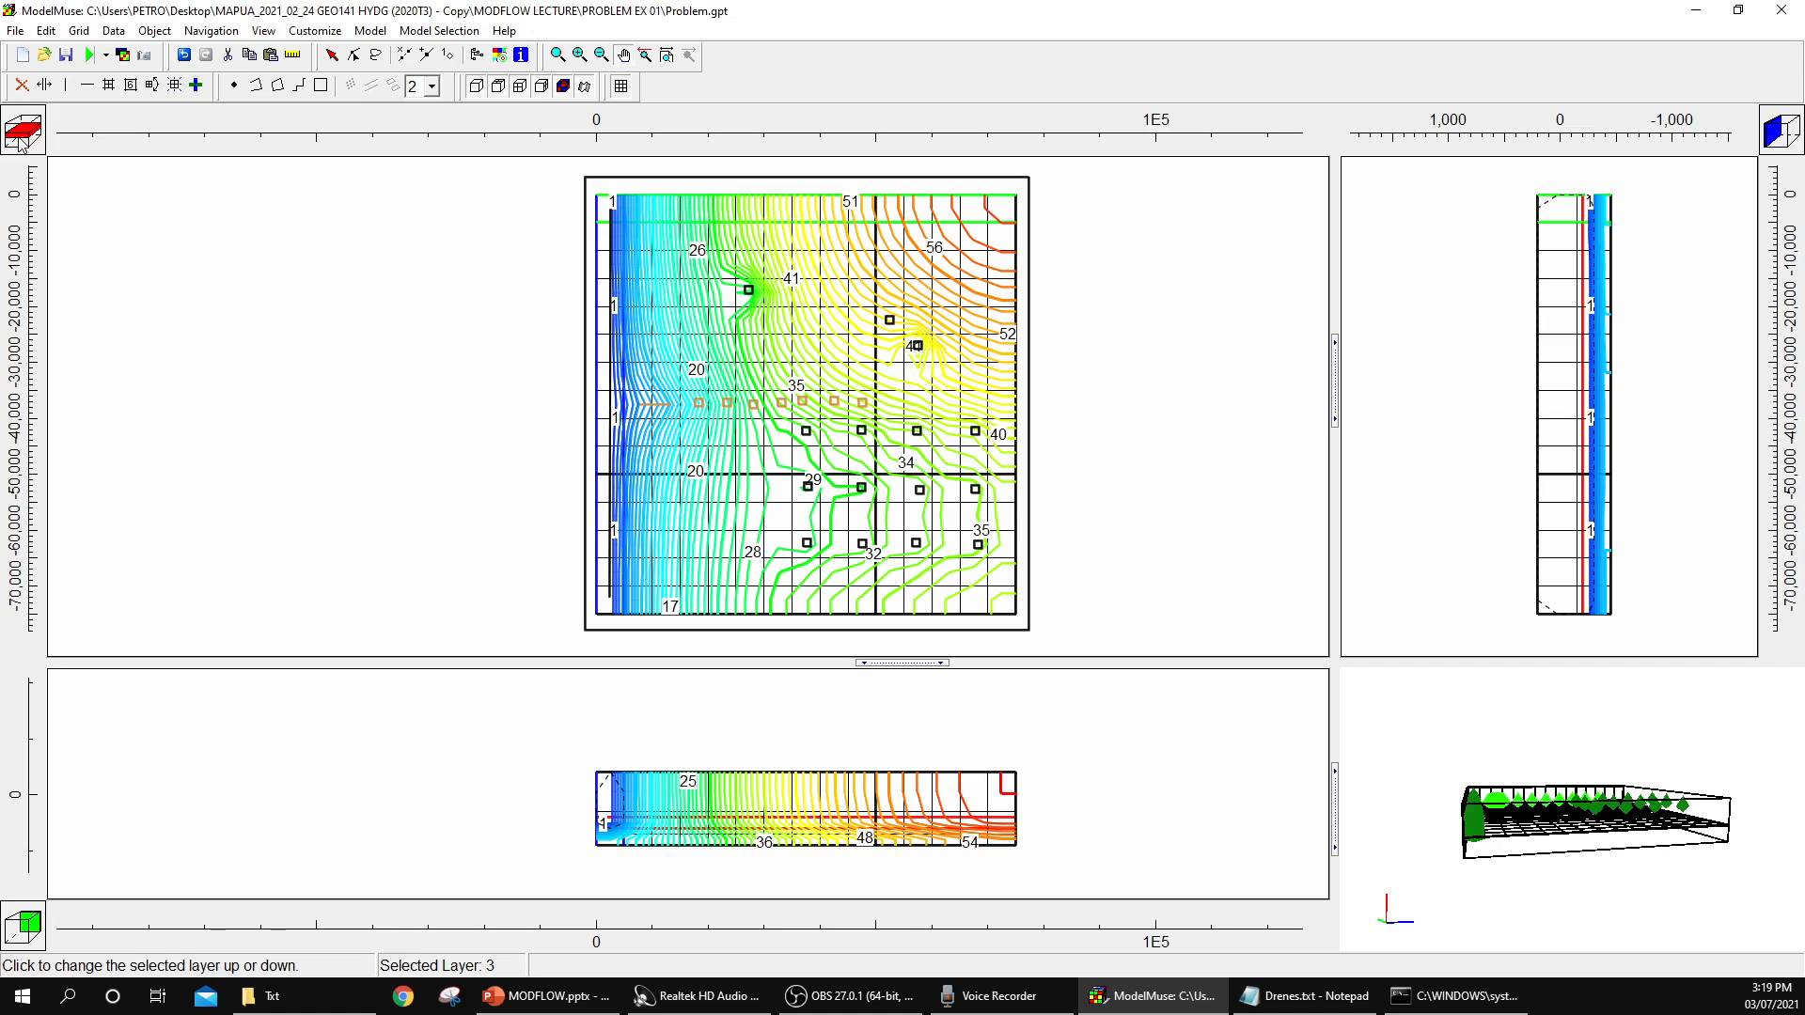
left_click(25, 145)
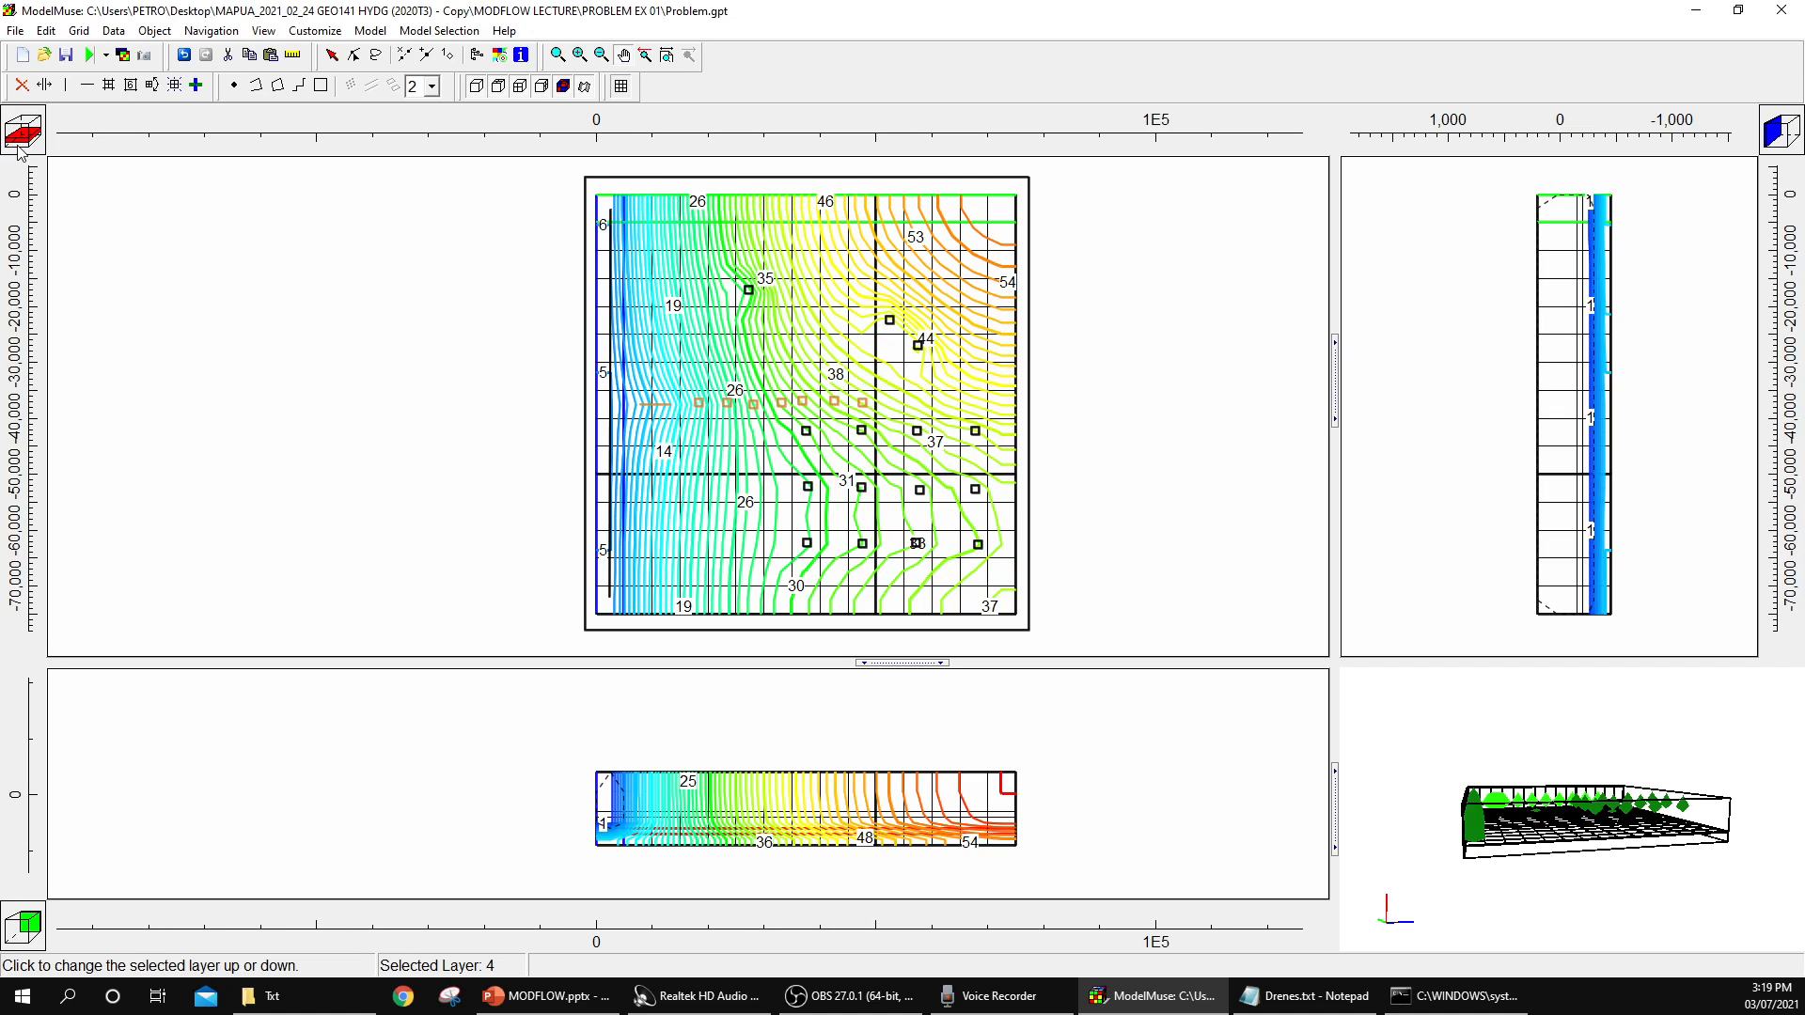
Step: Cycle through the deeper layers, examine layer 3's head contours and return the selected layer to 1
left_click(18, 145)
left_click(18, 130)
left_click(19, 130)
left_click(18, 132)
left_click(19, 135)
left_click(19, 134)
left_click(21, 142)
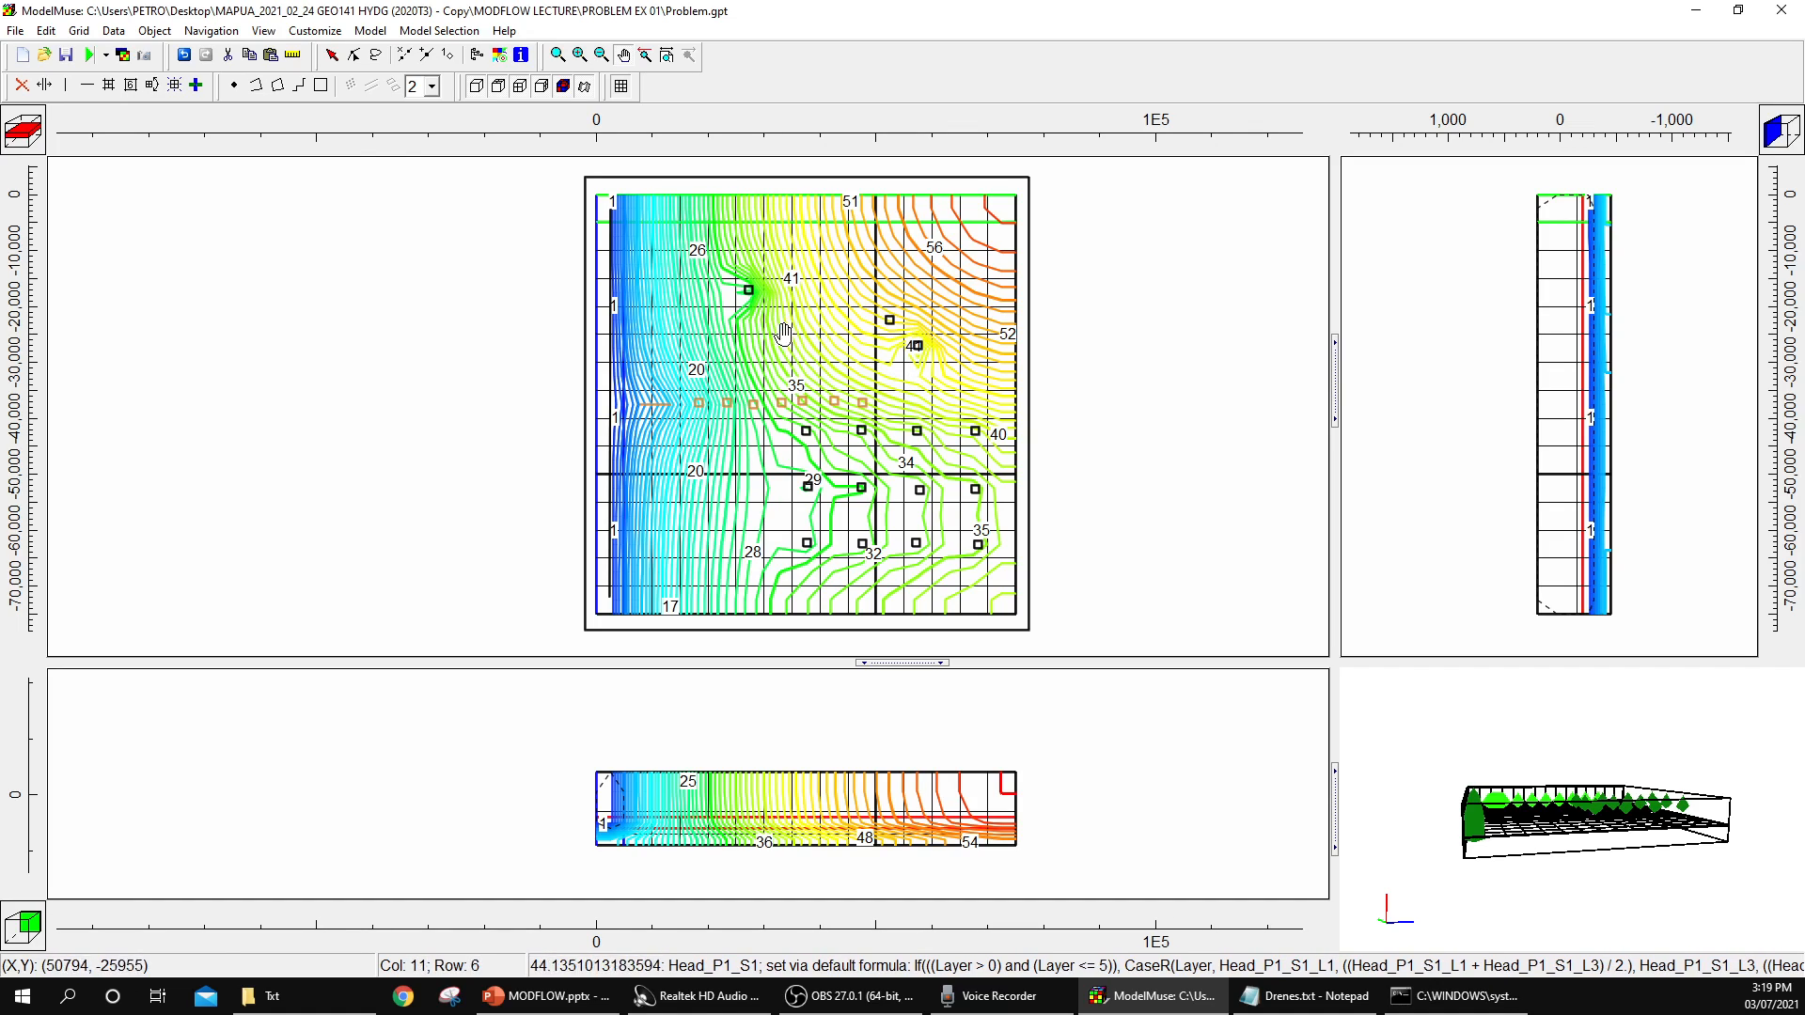
left_click(19, 137)
left_click(19, 138)
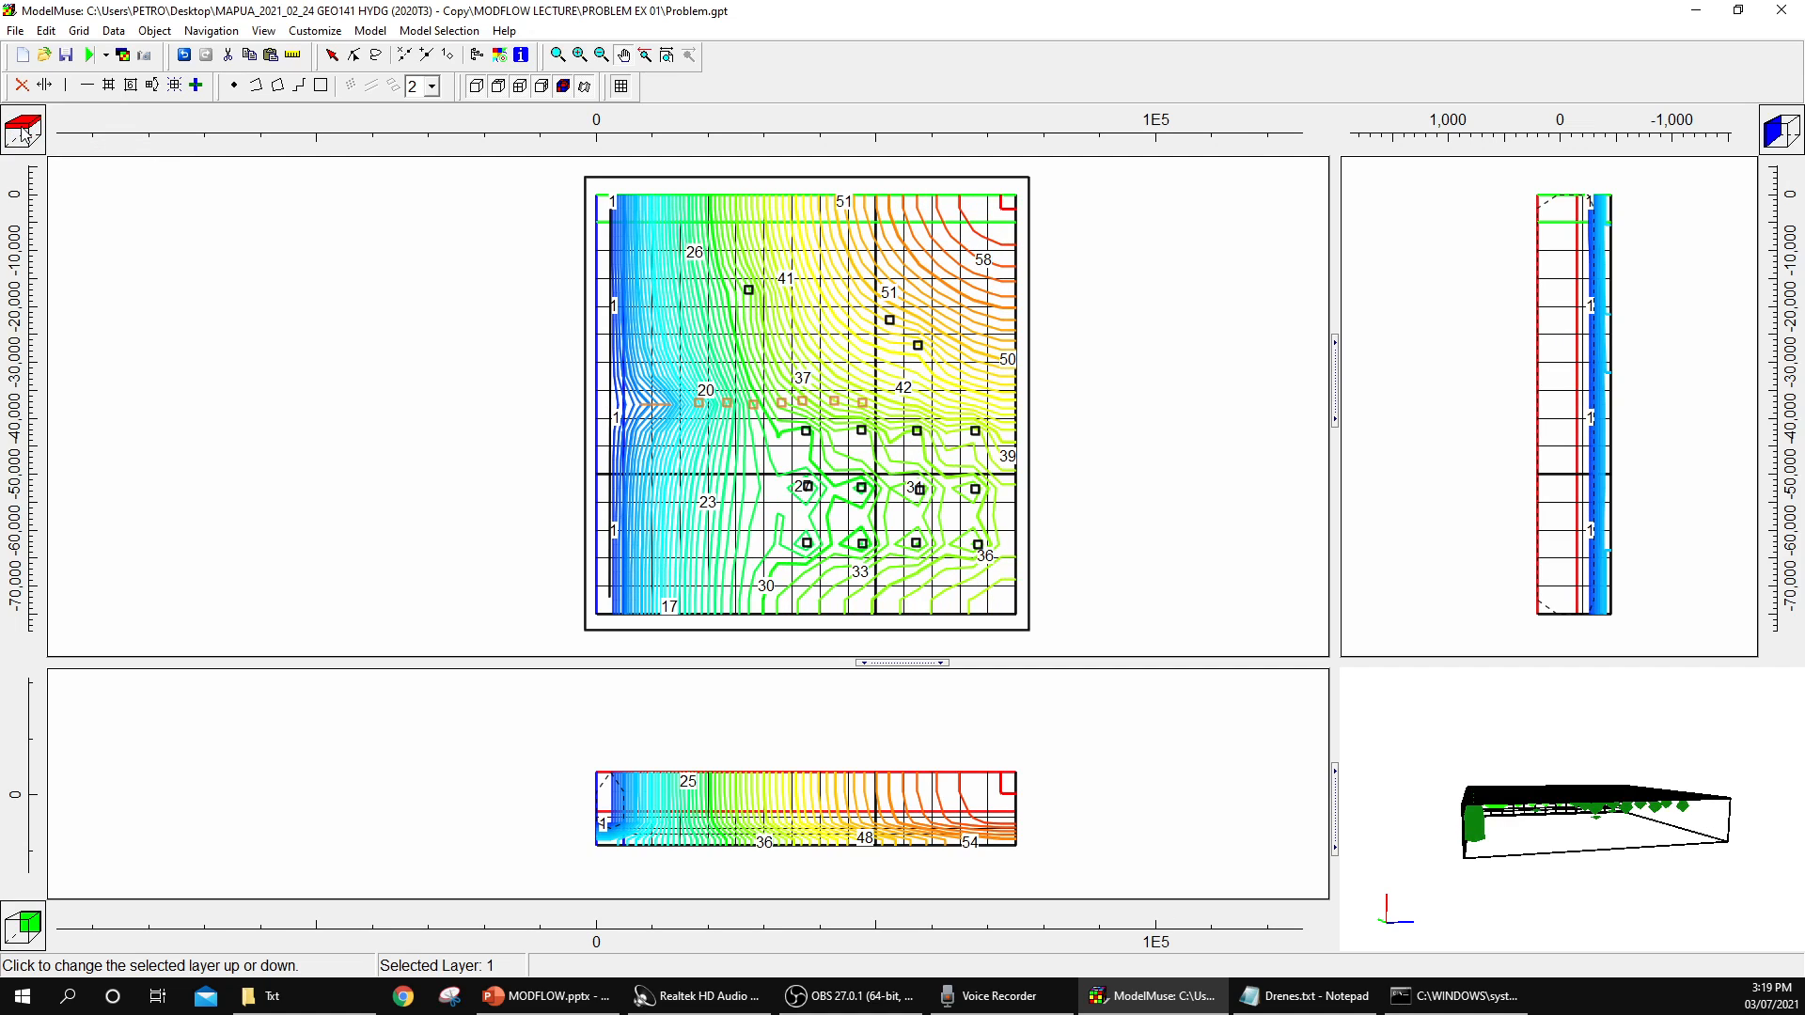
Step: Examine layer 1's head contours around the row of drains in the top view at close range
left_click_drag(1007, 344, 788, 370)
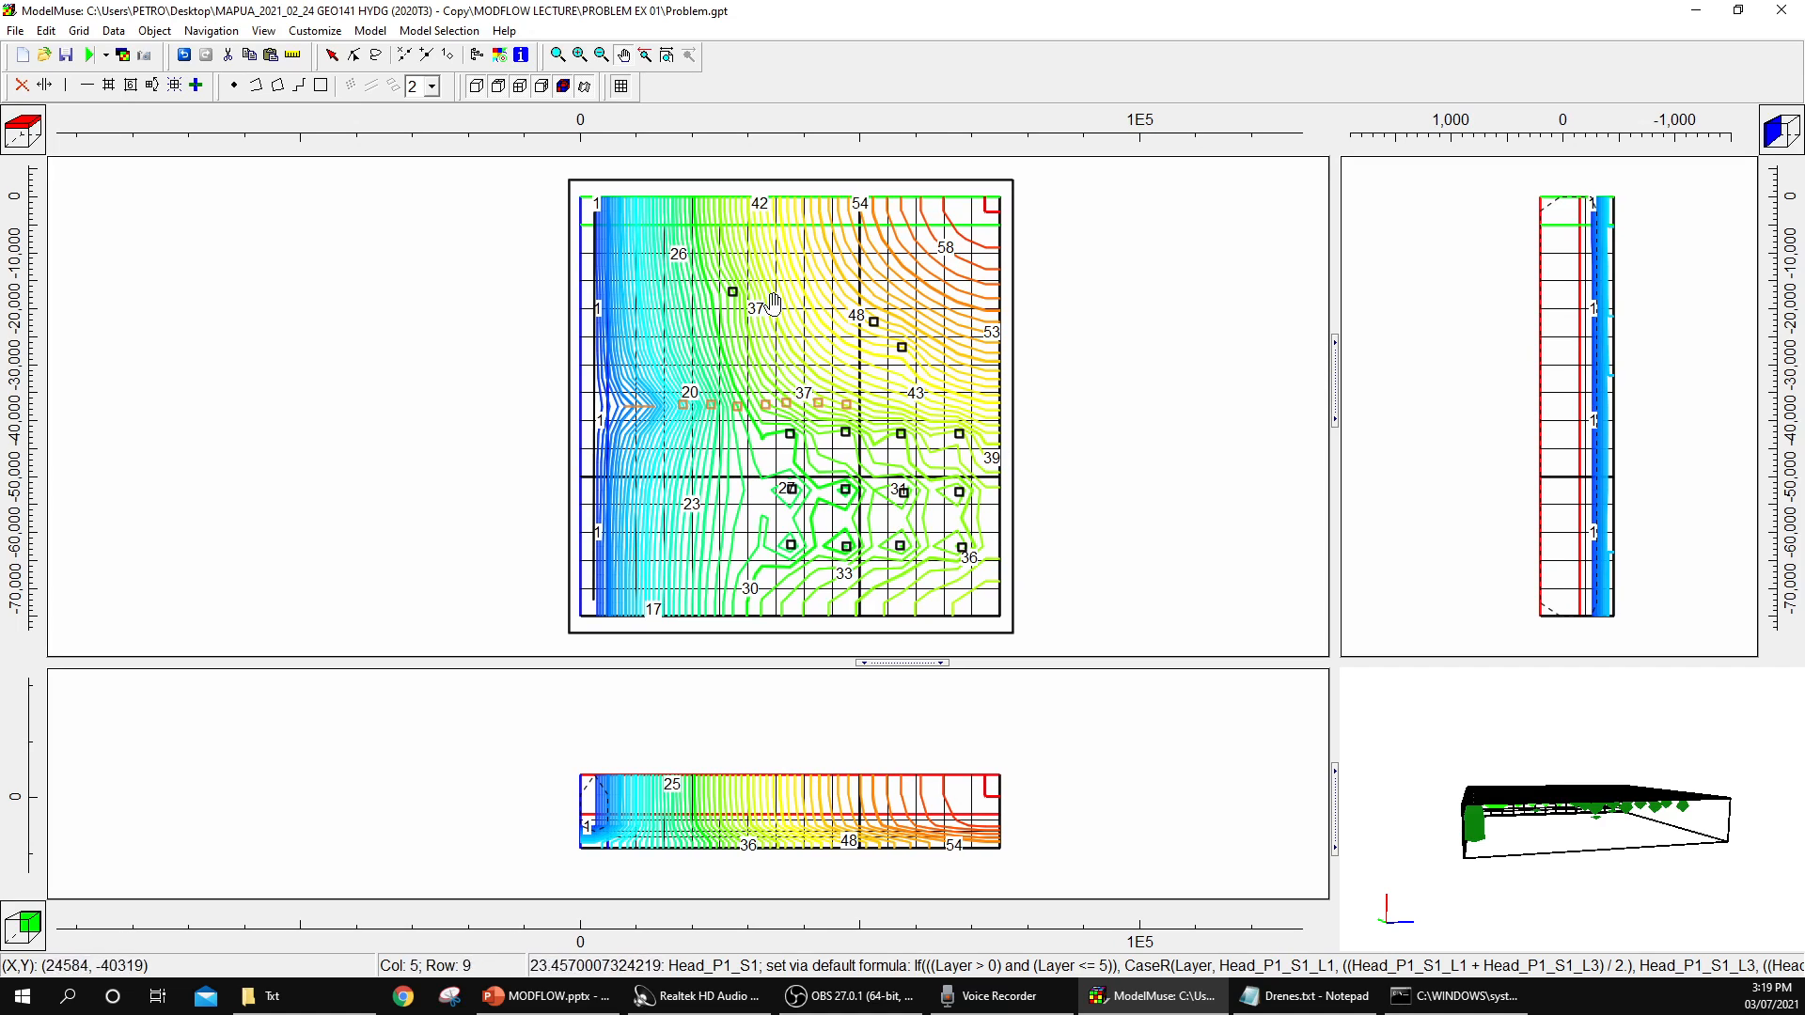
left_click_drag(860, 421, 874, 402)
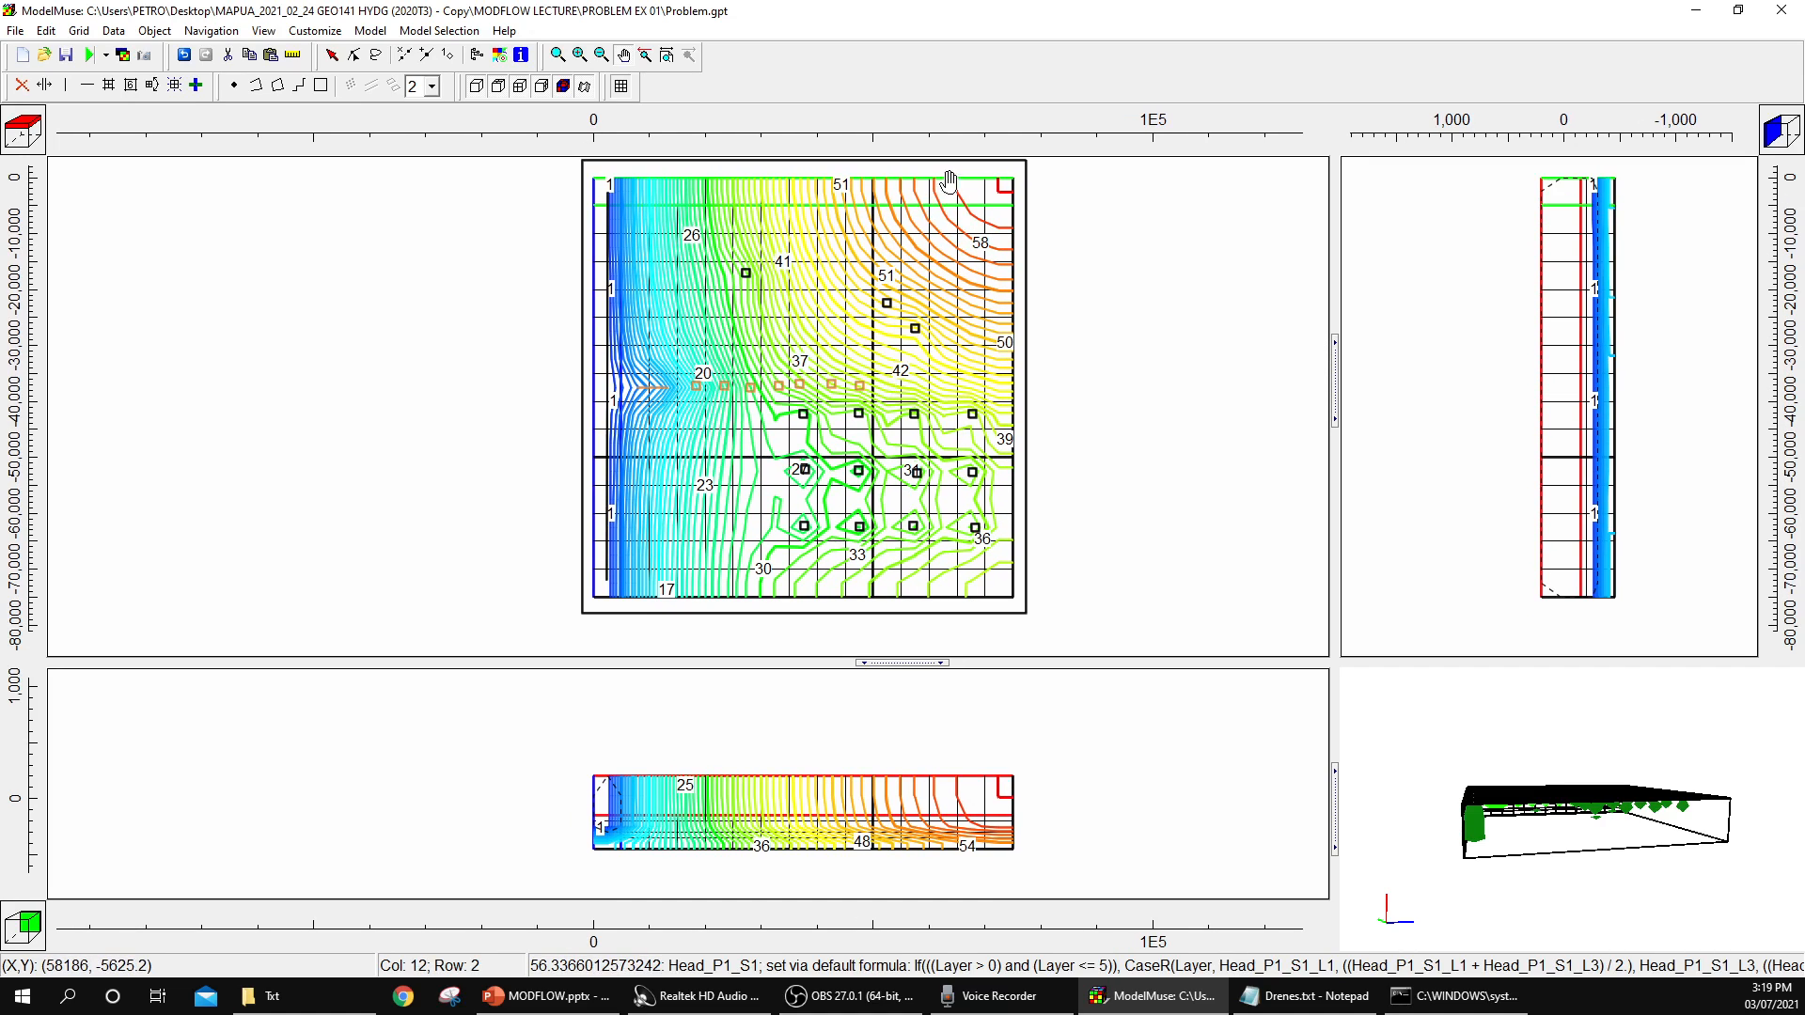
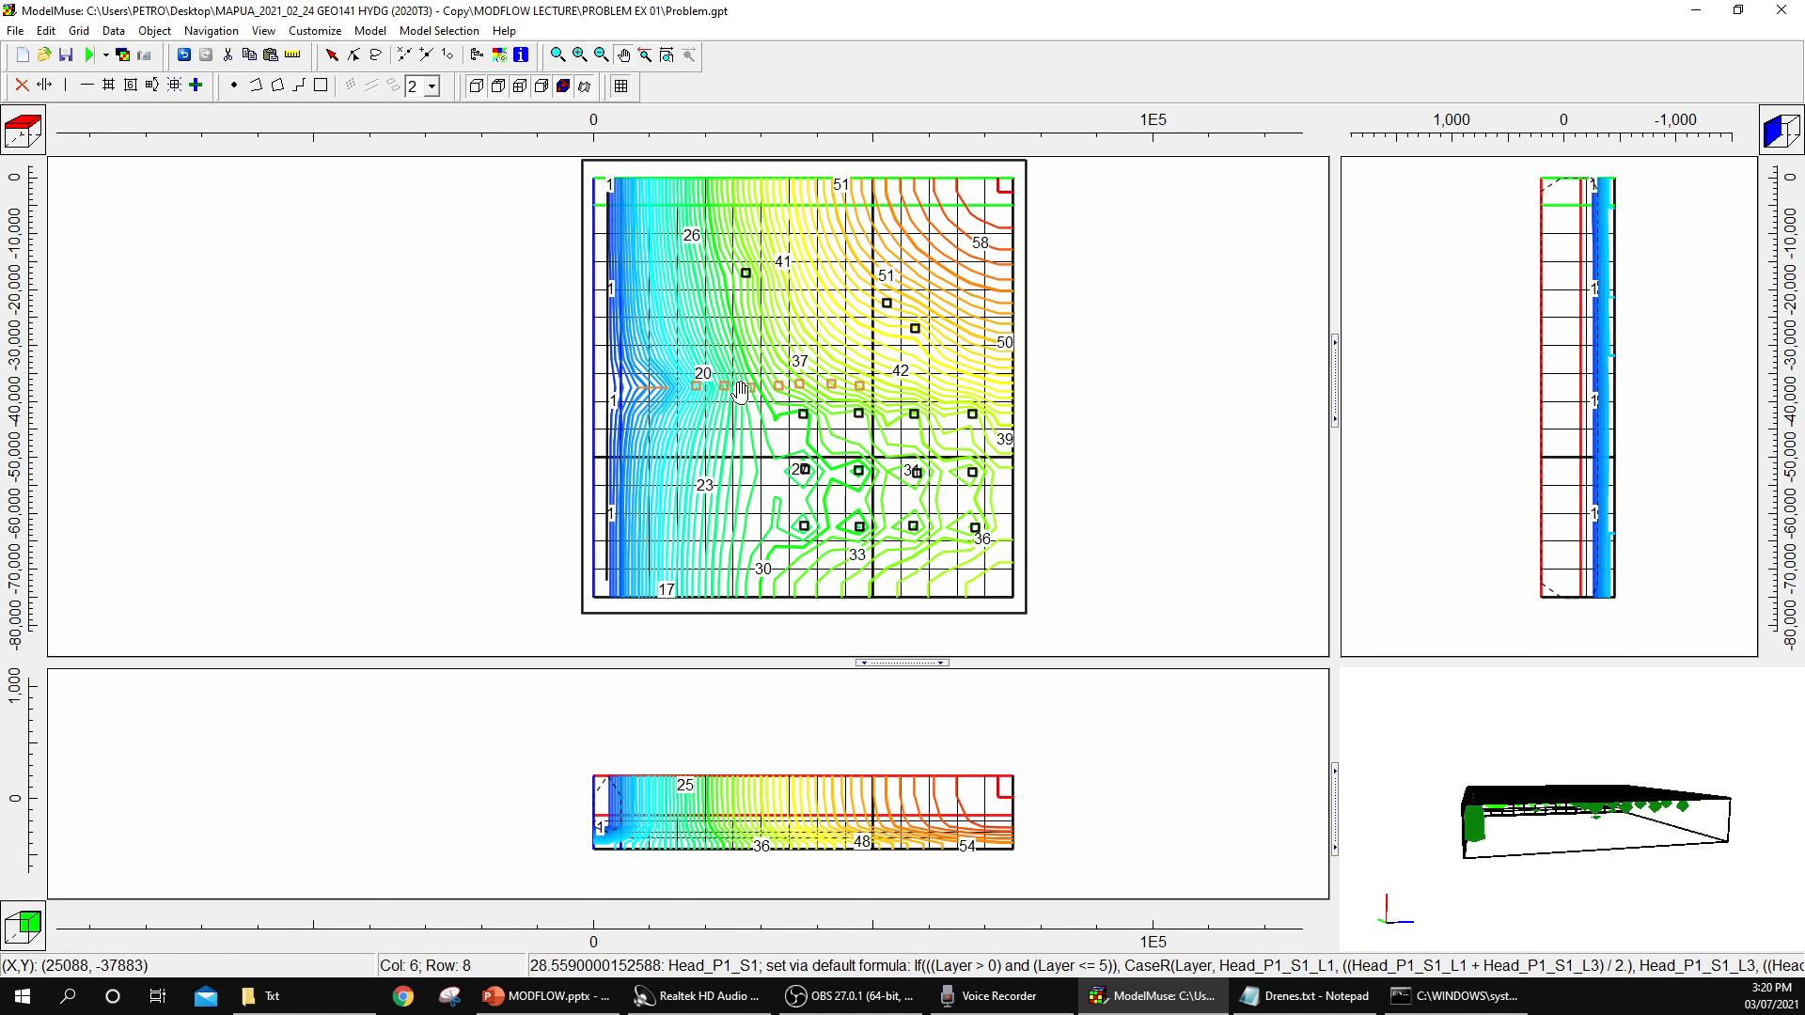
scroll(740, 391, "up", 4)
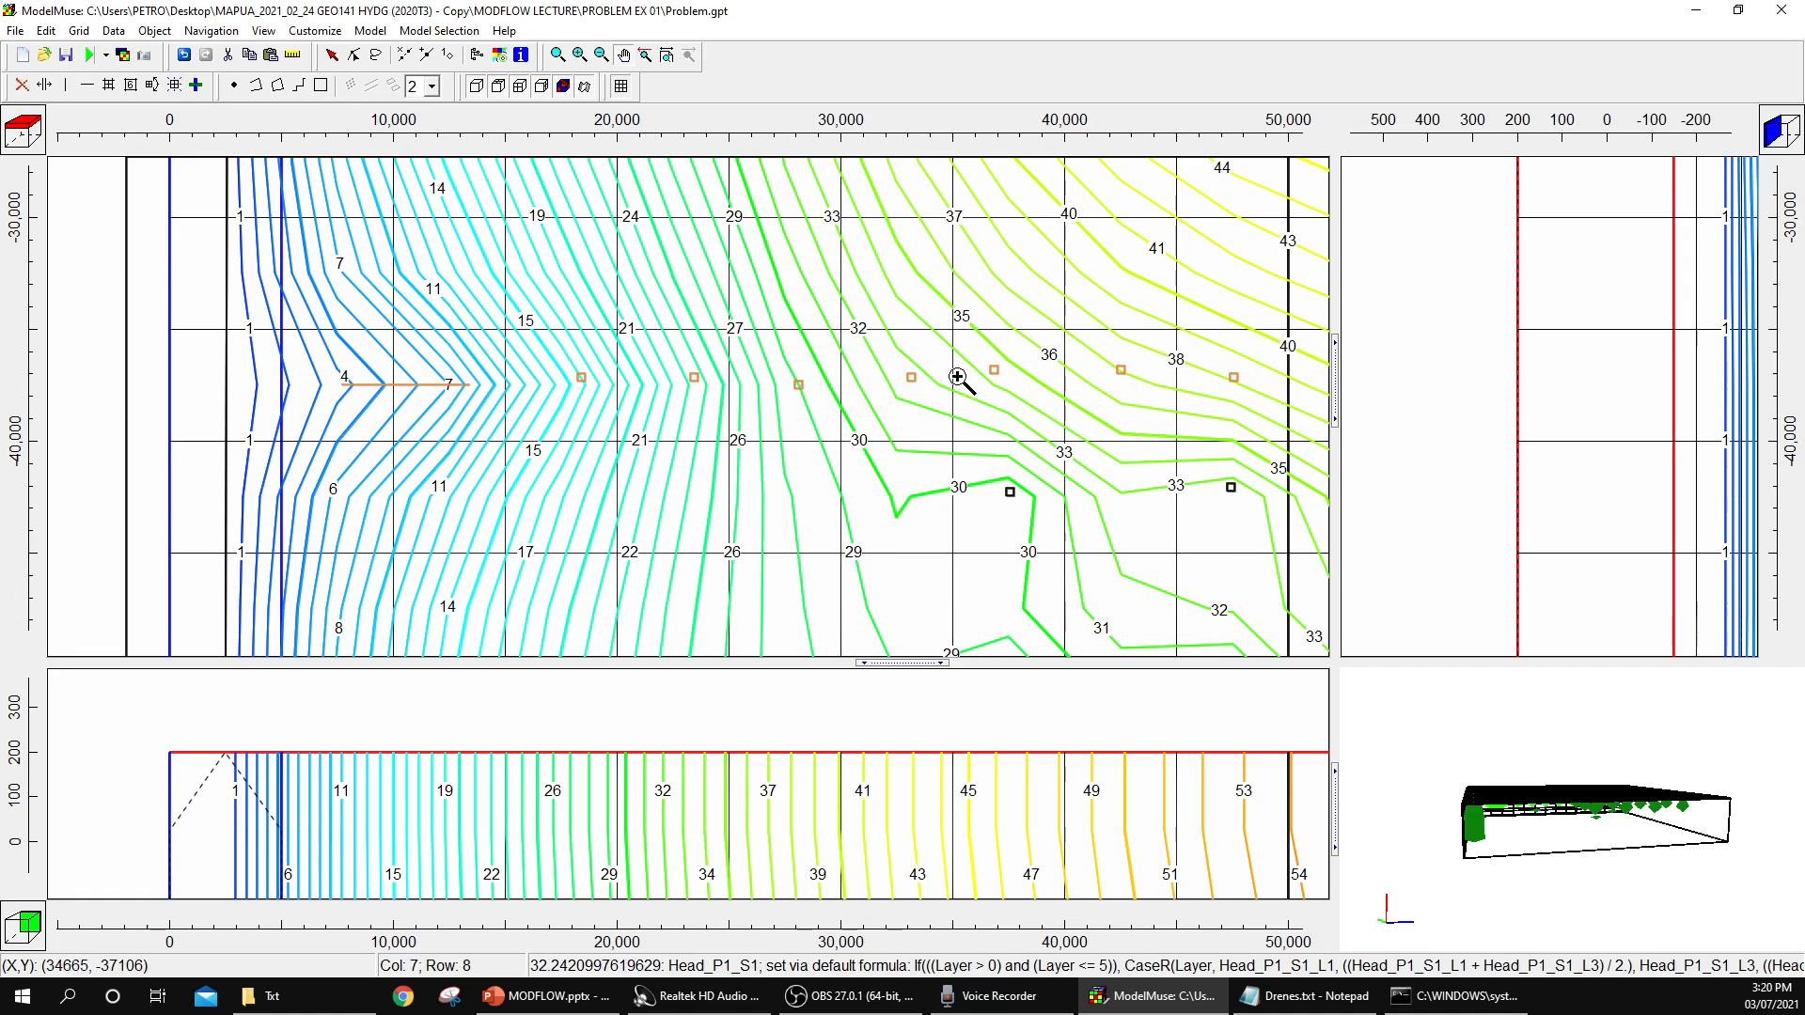
scroll(400, 390, "down", 1)
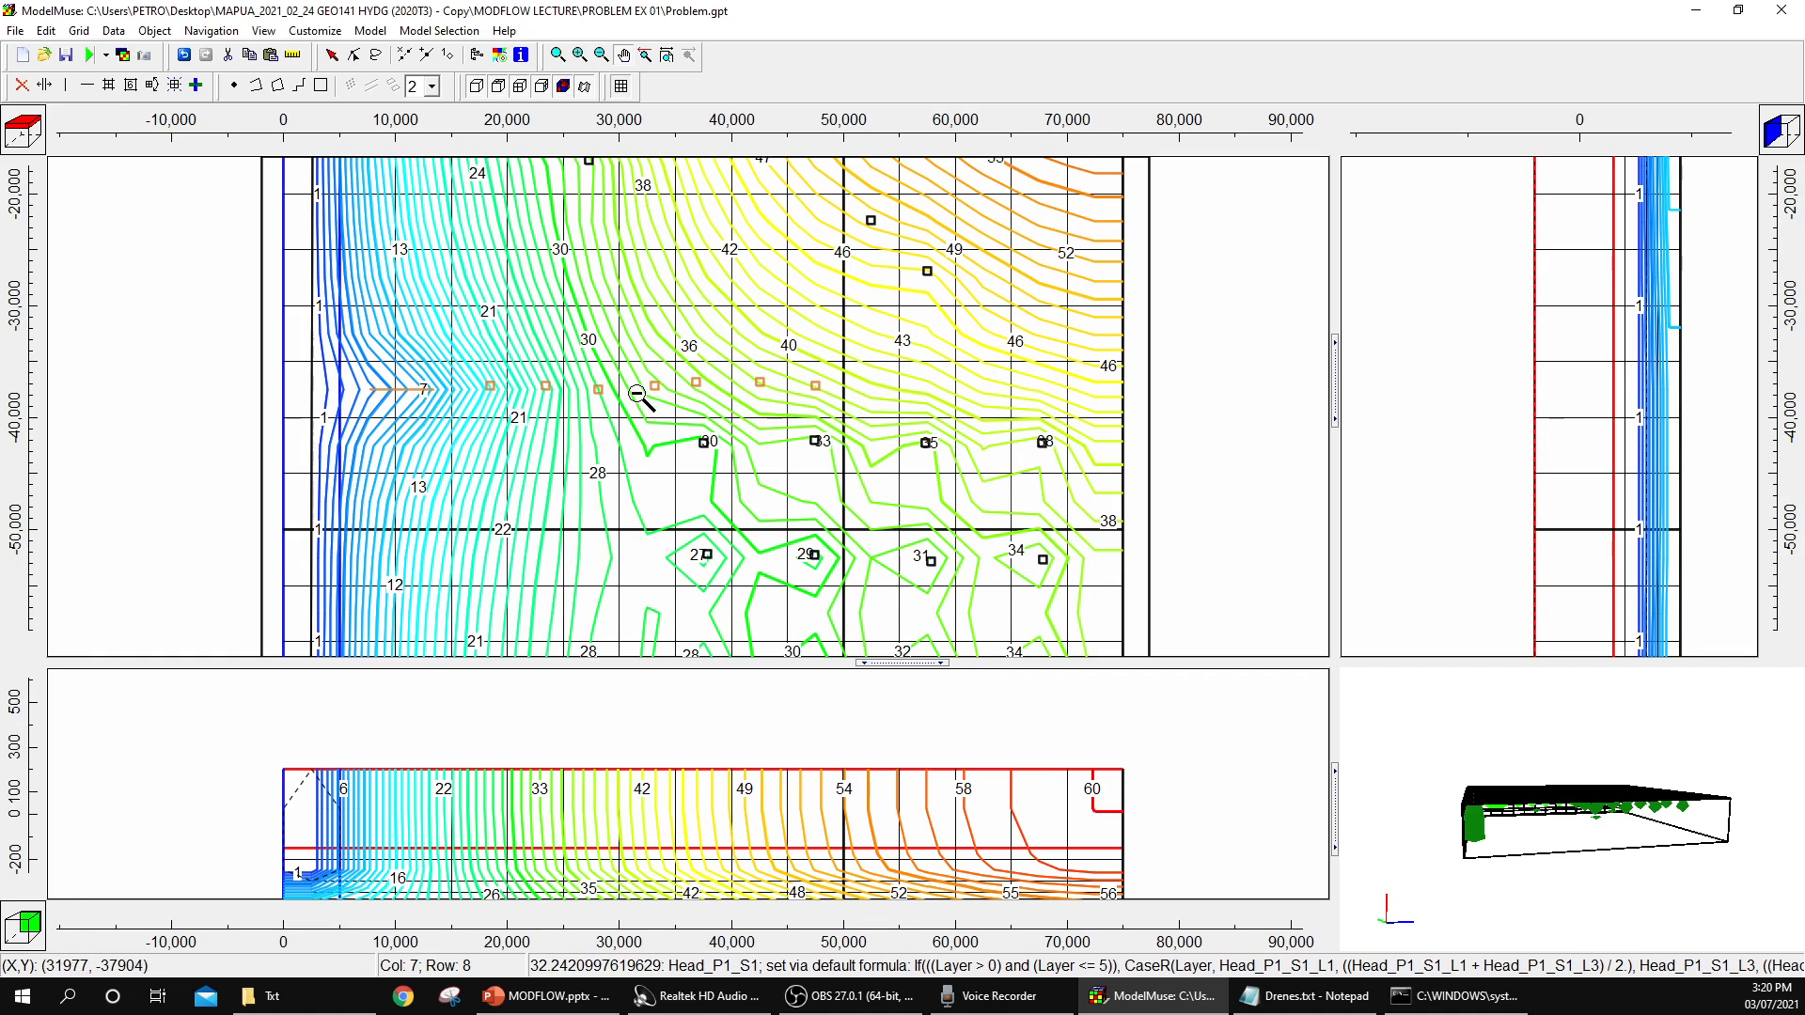
left_click(315, 377)
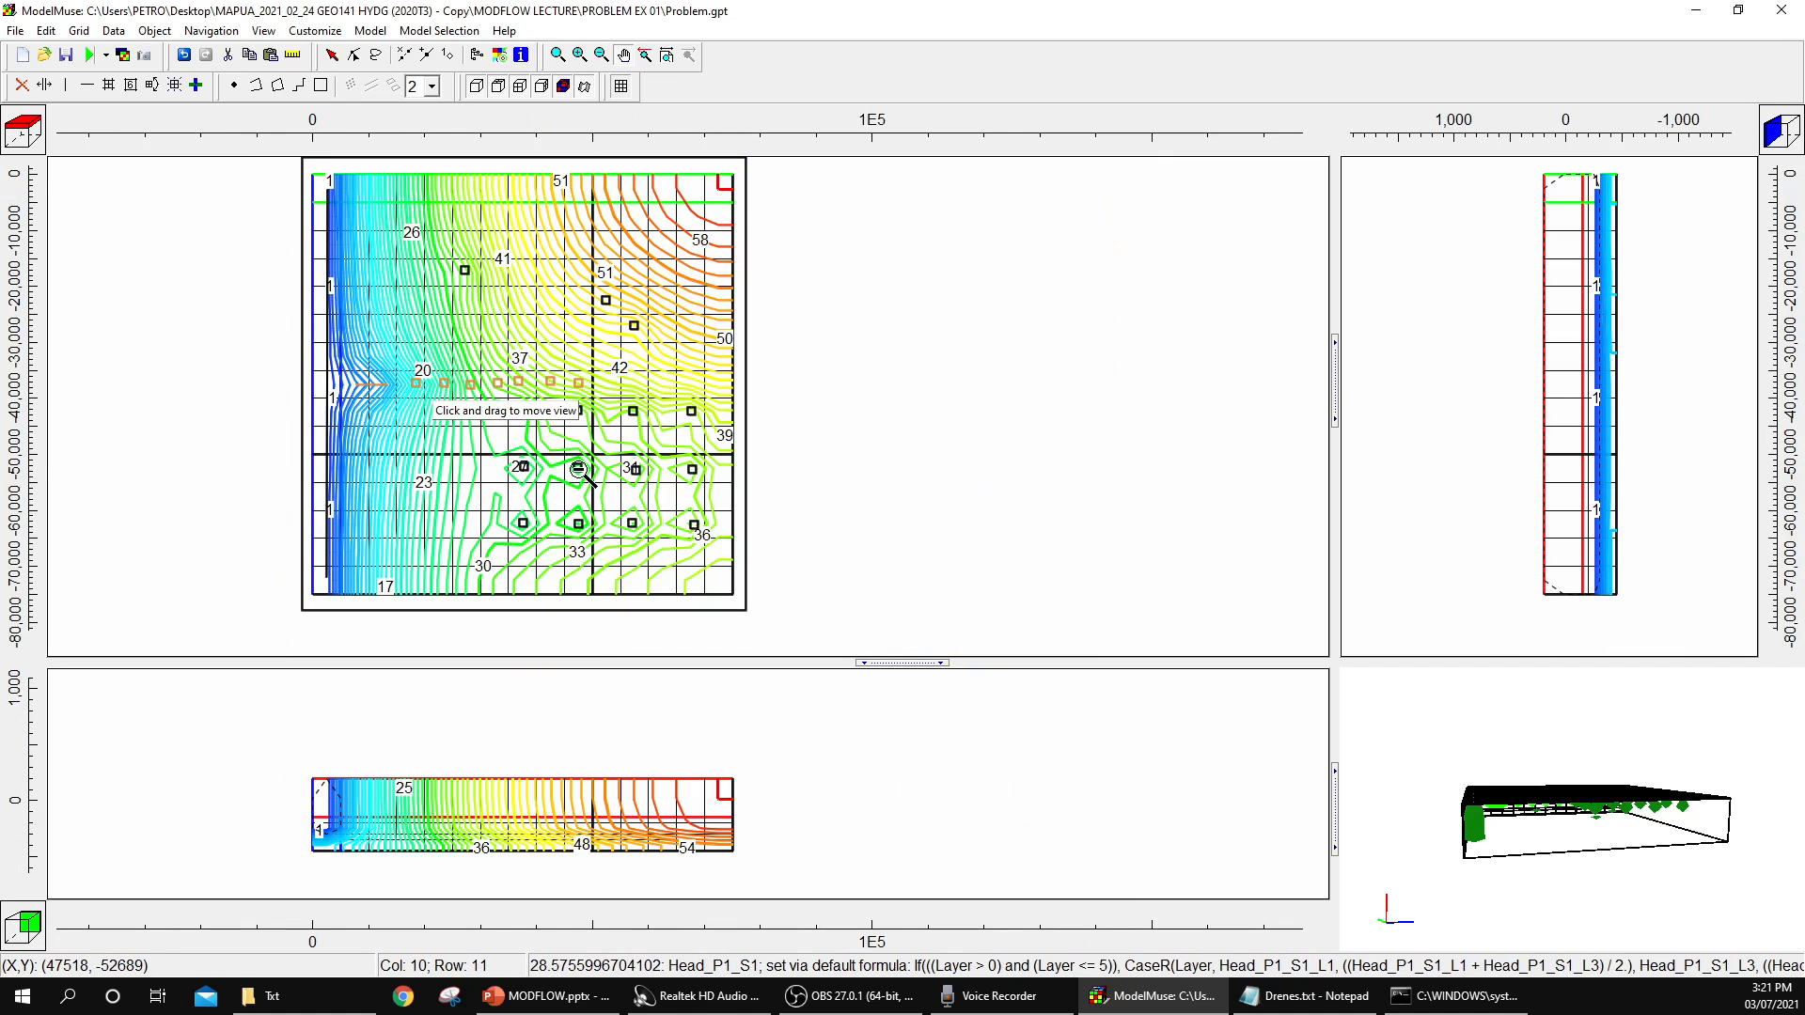
Step: Examine how layer 1's head contours bend around the grid of wells in the southeastern part of the model
left_click(587, 500)
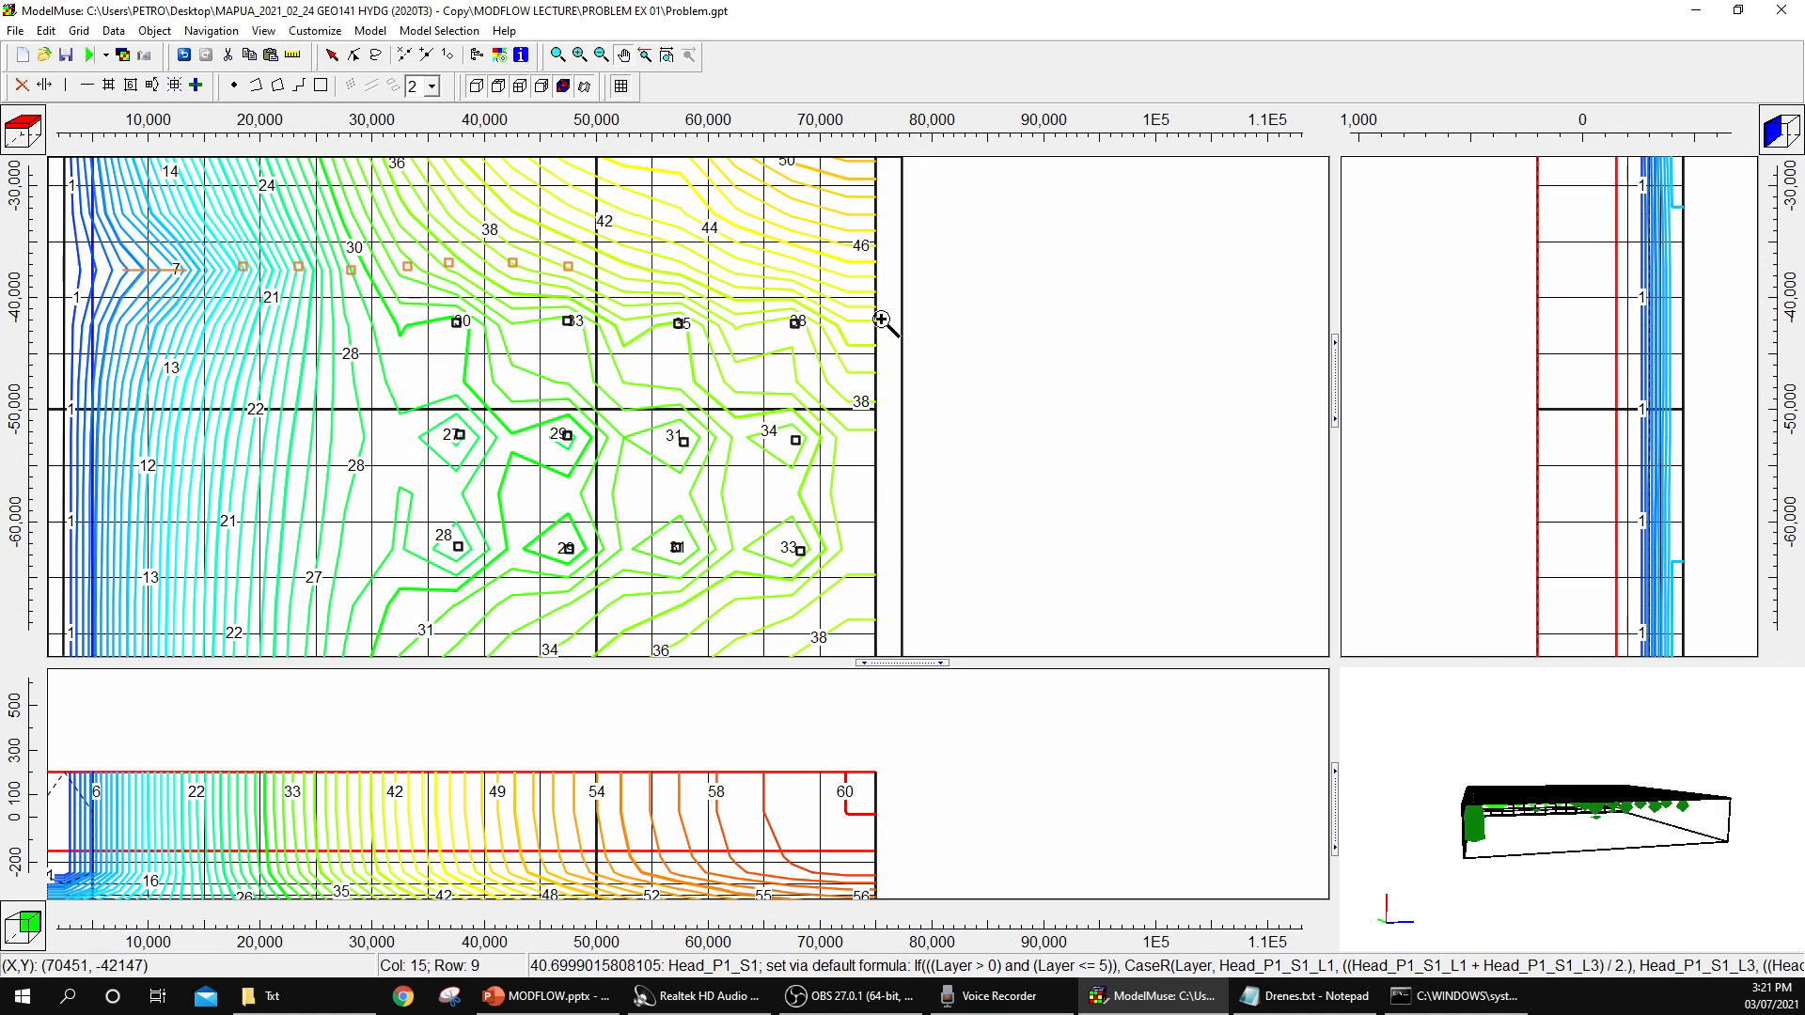
scroll(715, 514, "down", 2)
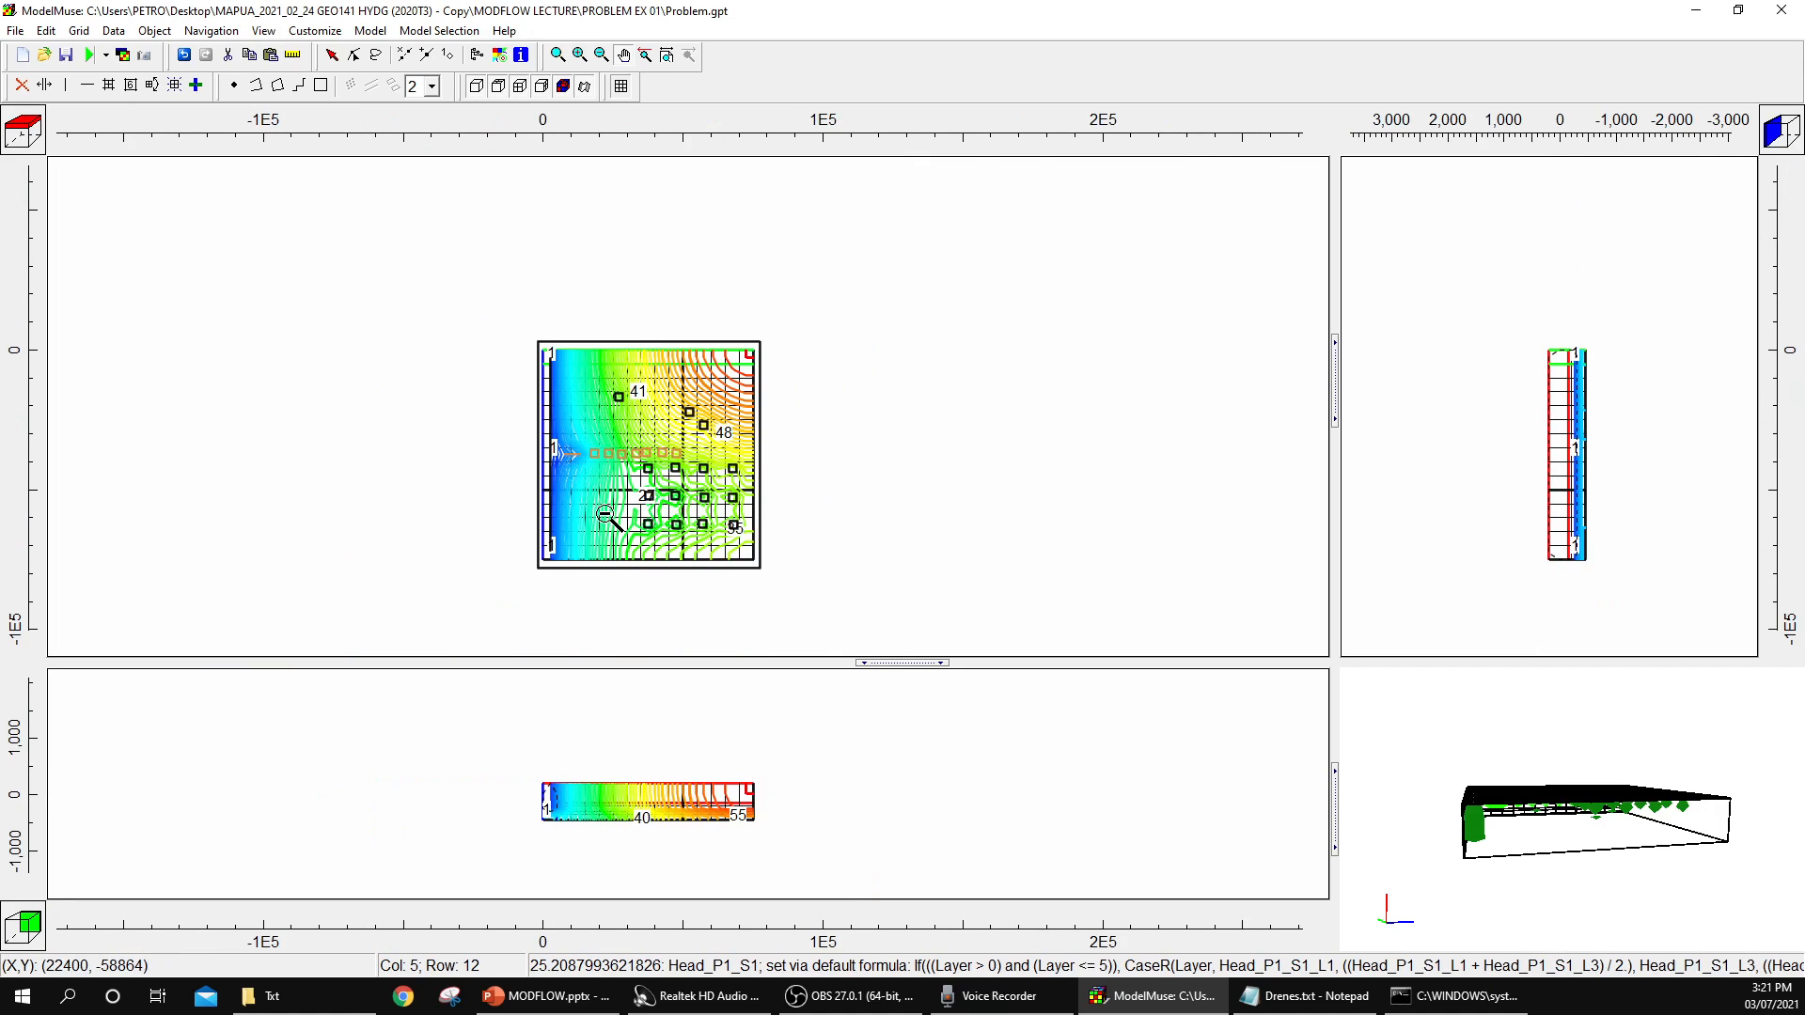
scroll(604, 512, "up", 1)
scroll(722, 490, "up", 1)
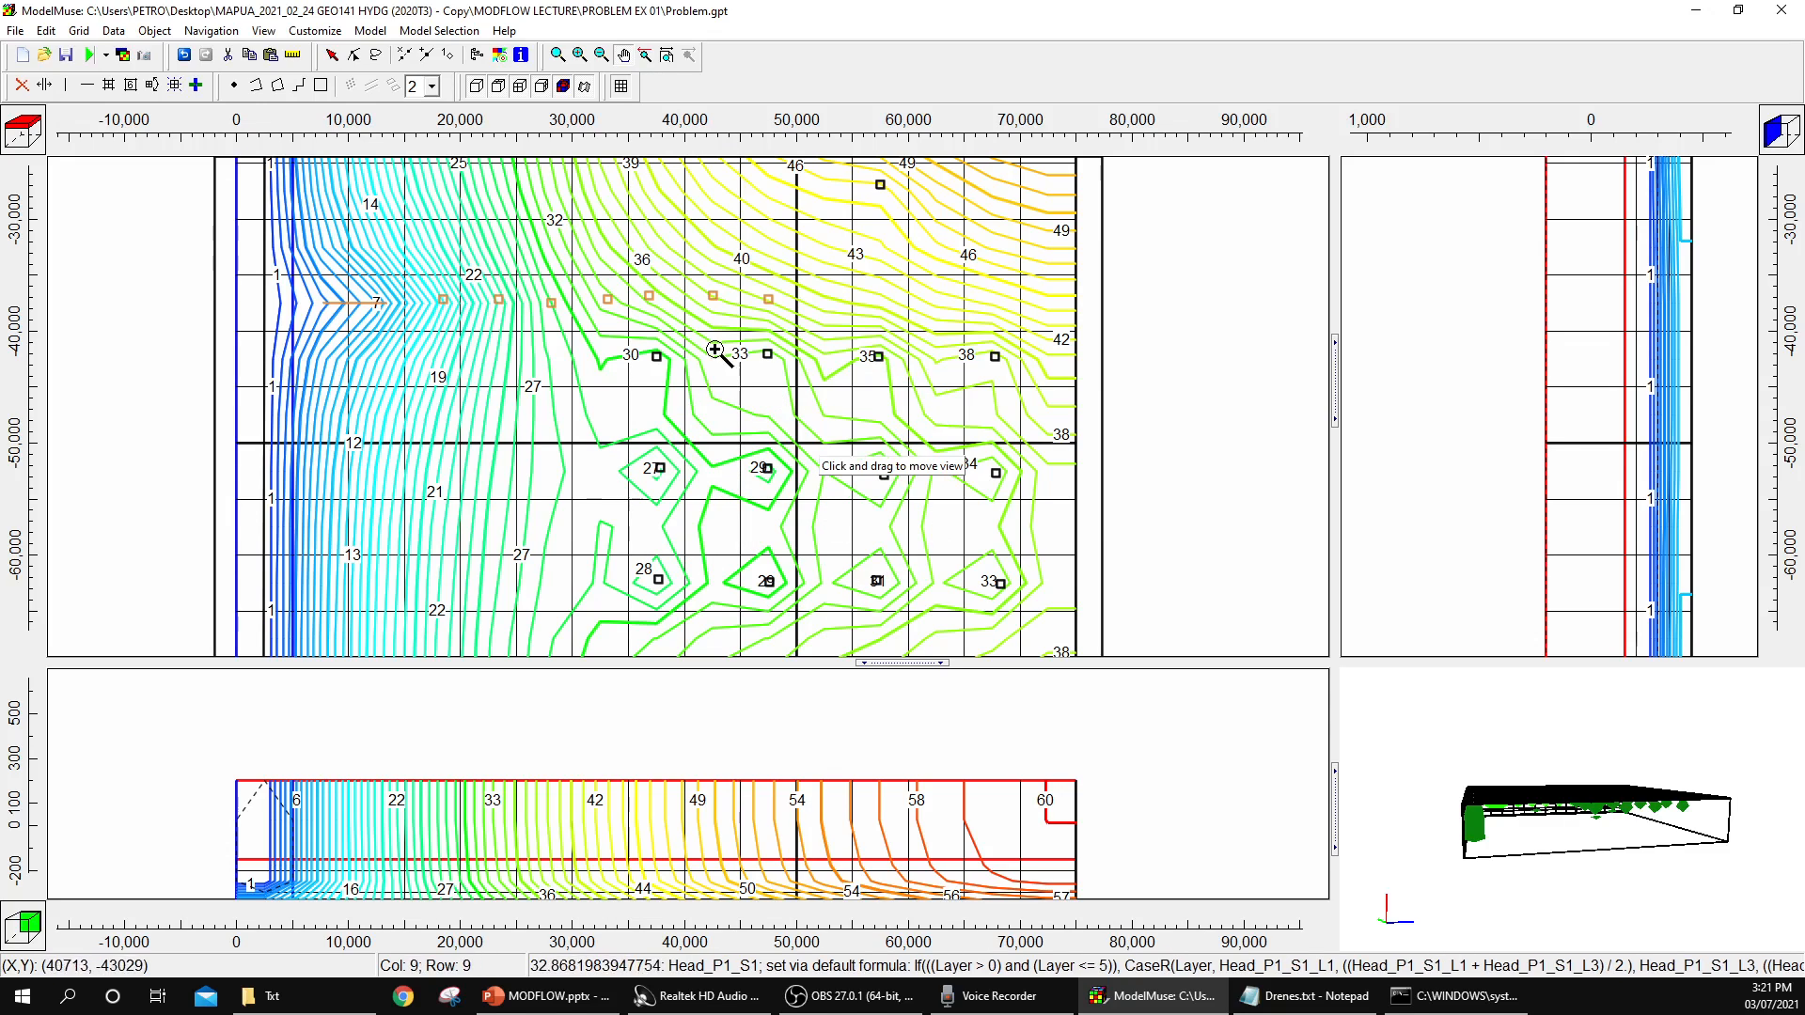
scroll(871, 467, "down", 1)
scroll(870, 467, "up", 1)
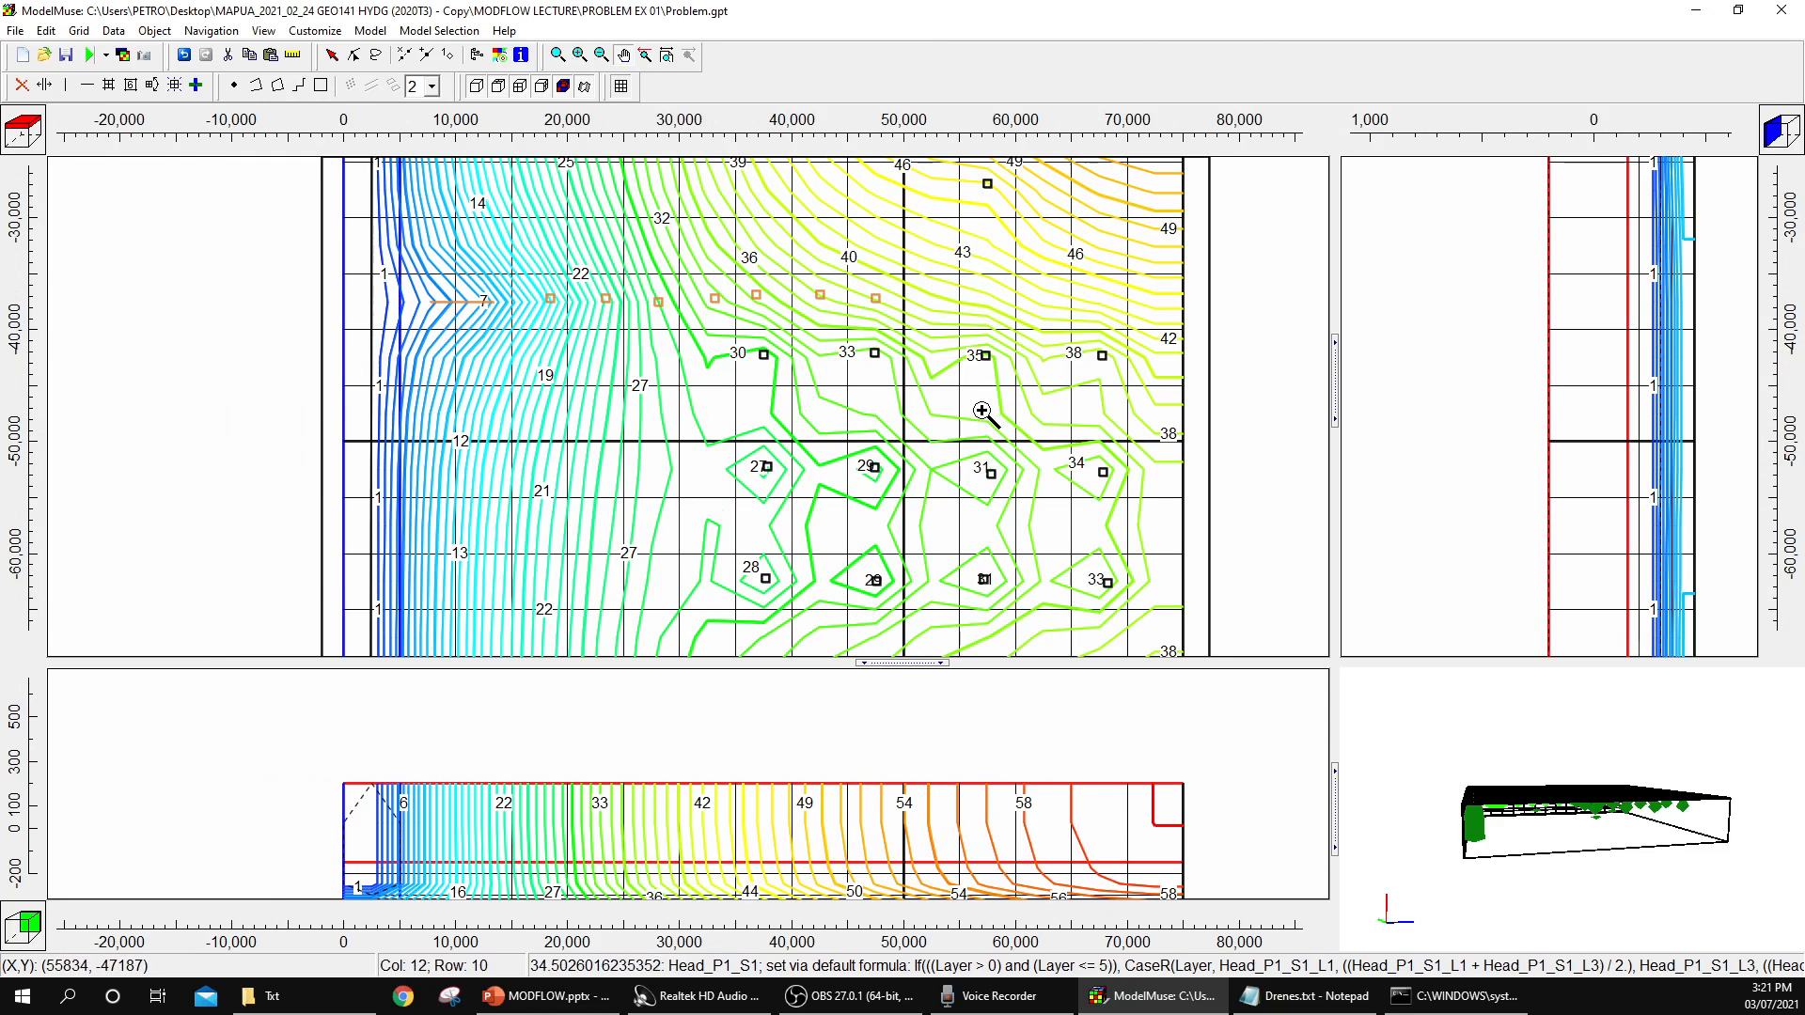
scroll(978, 409, "down", 1)
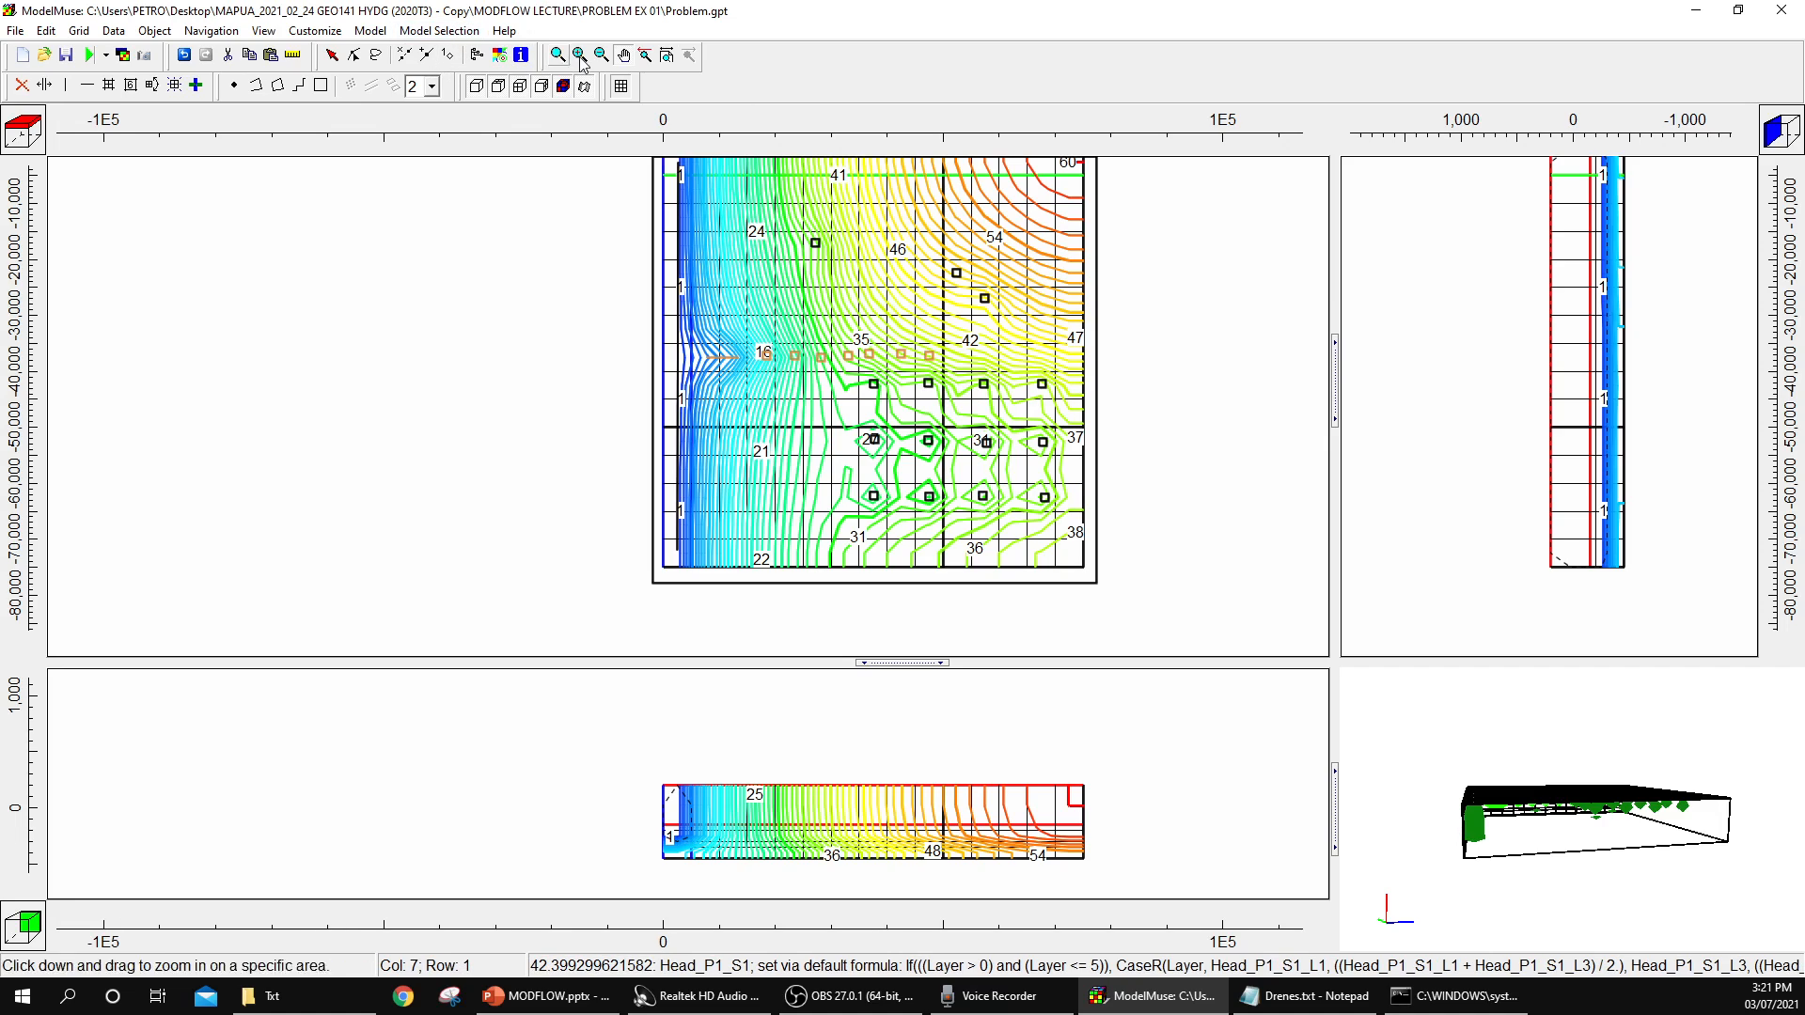
Step: Recentre the model and inspect layer 1's head contours around the three wells north of the drains
left_click(623, 55)
left_click_drag(1126, 288, 1107, 329)
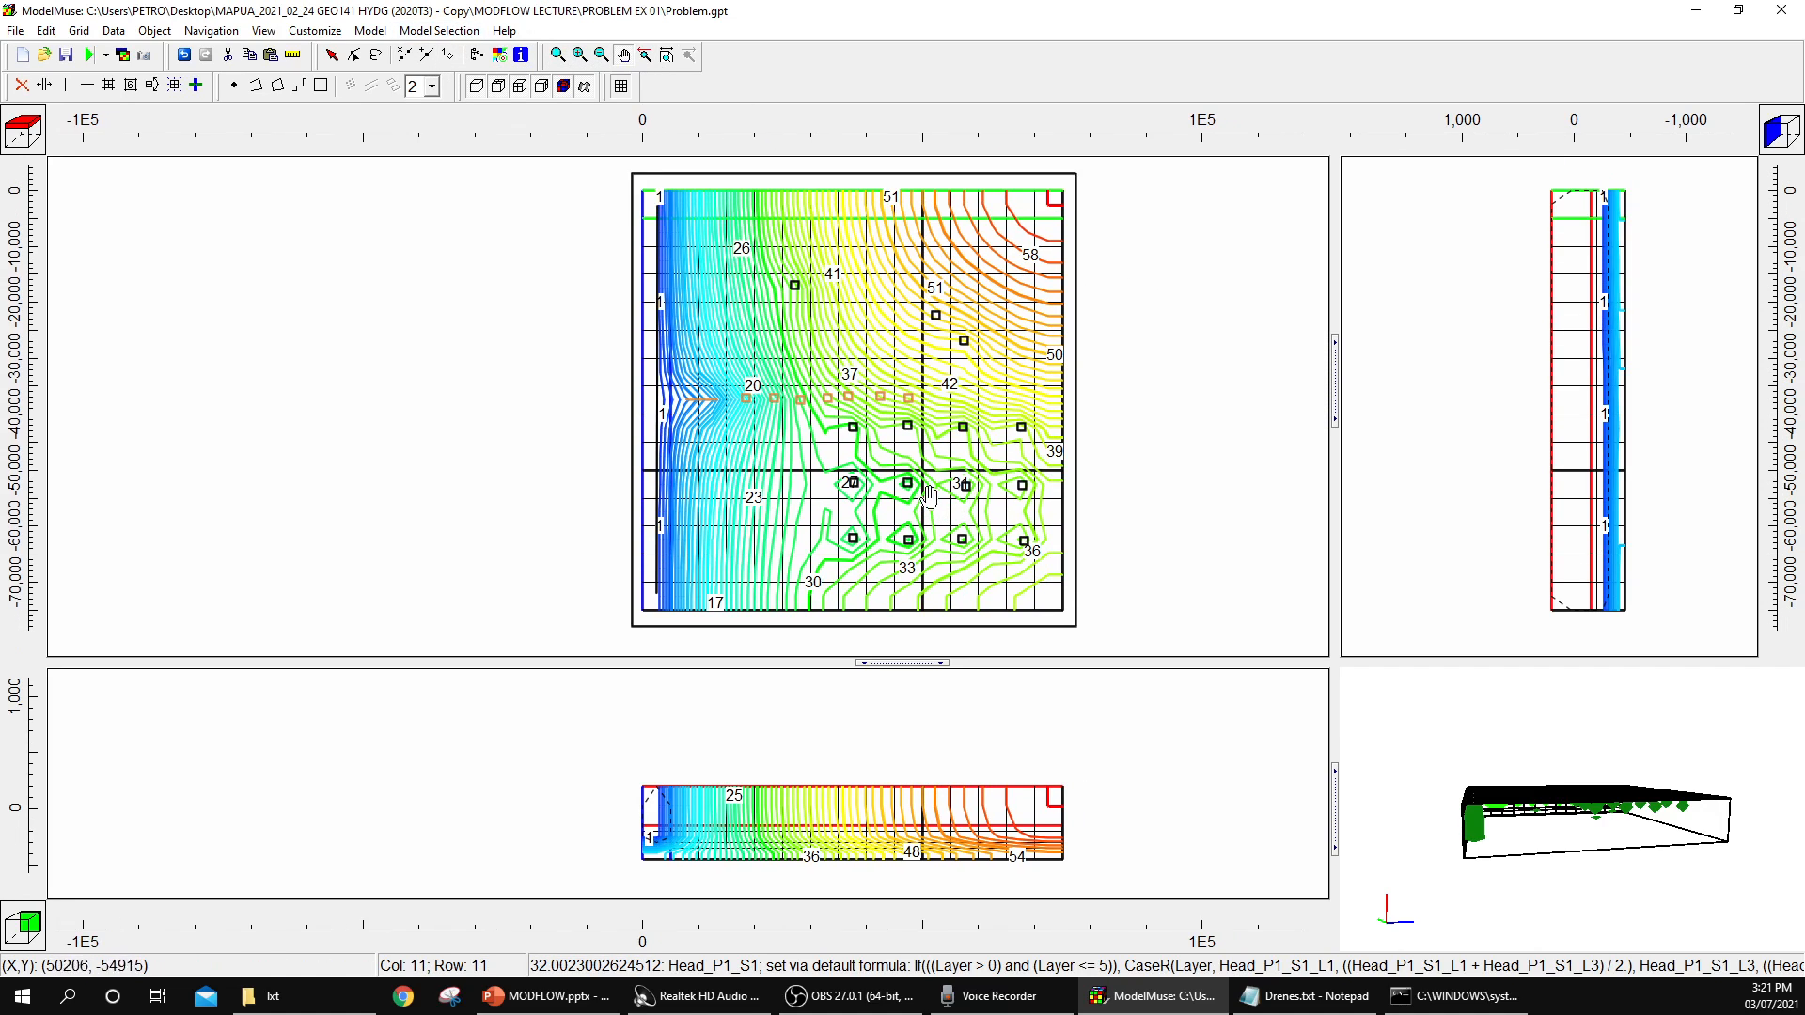
left_click_drag(922, 492, 868, 512)
scroll(810, 317, "up", 1)
left_click(810, 317)
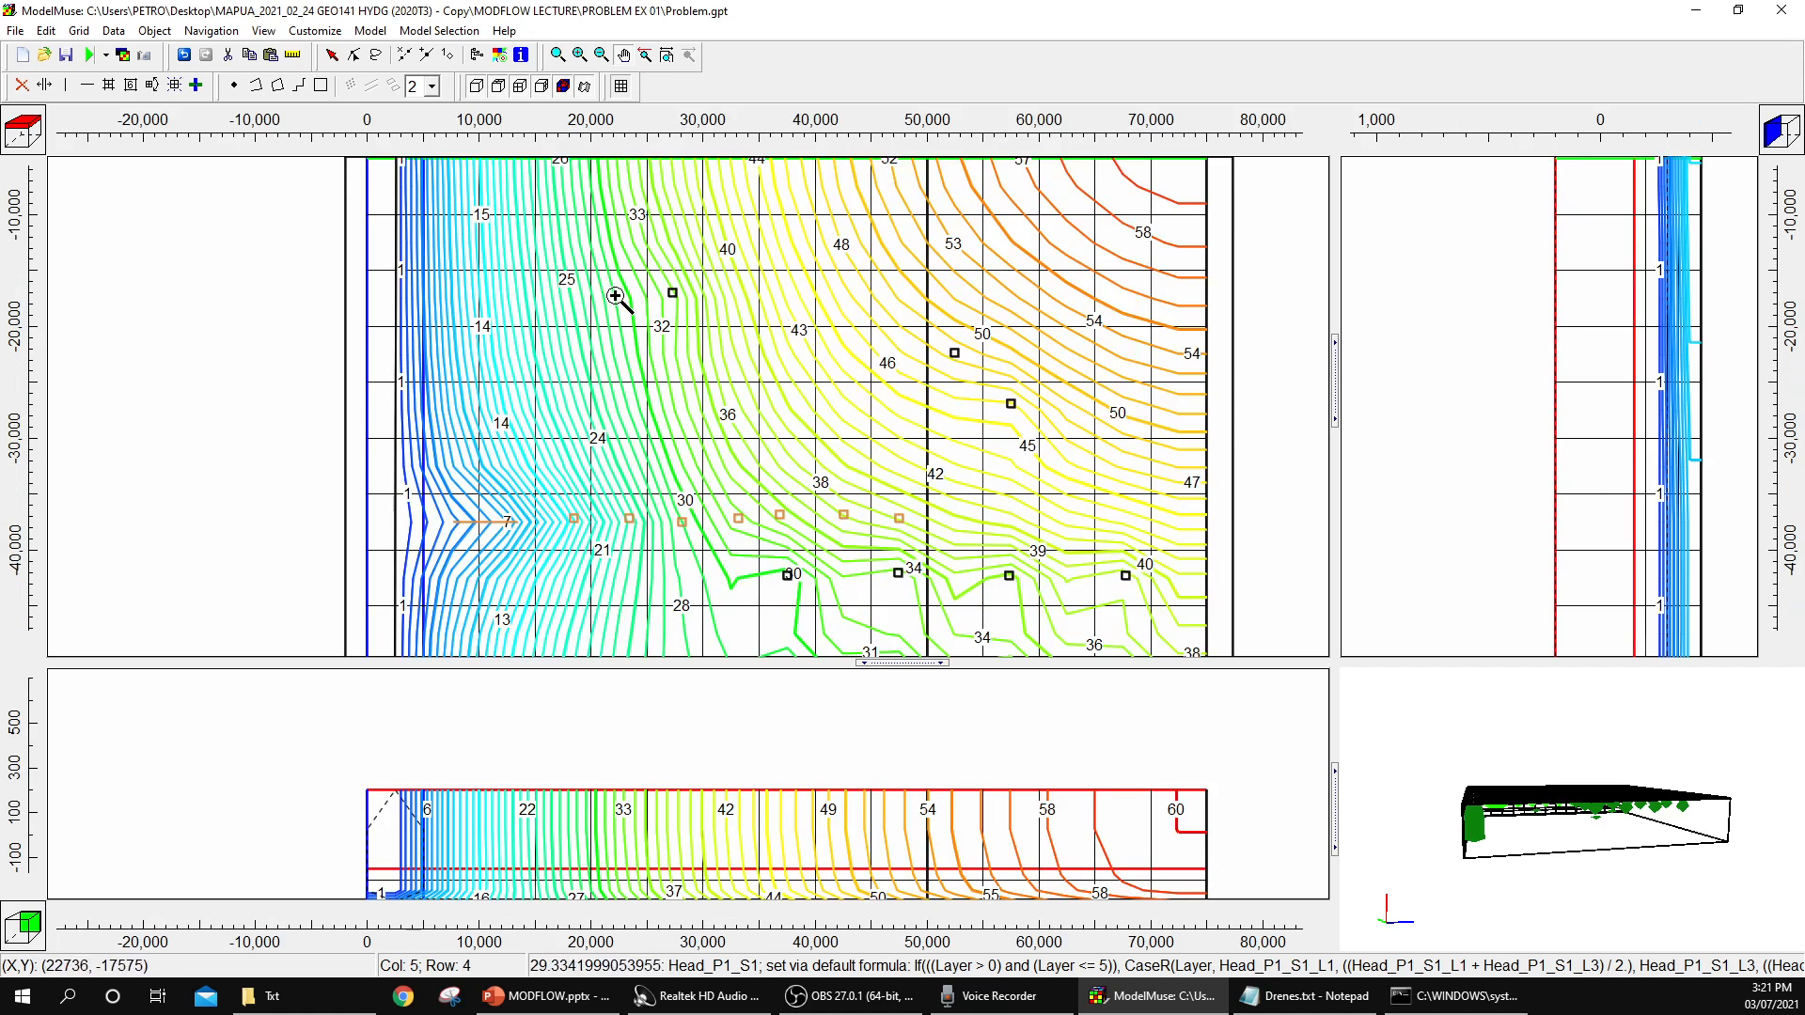
scroll(658, 367, "down", 1)
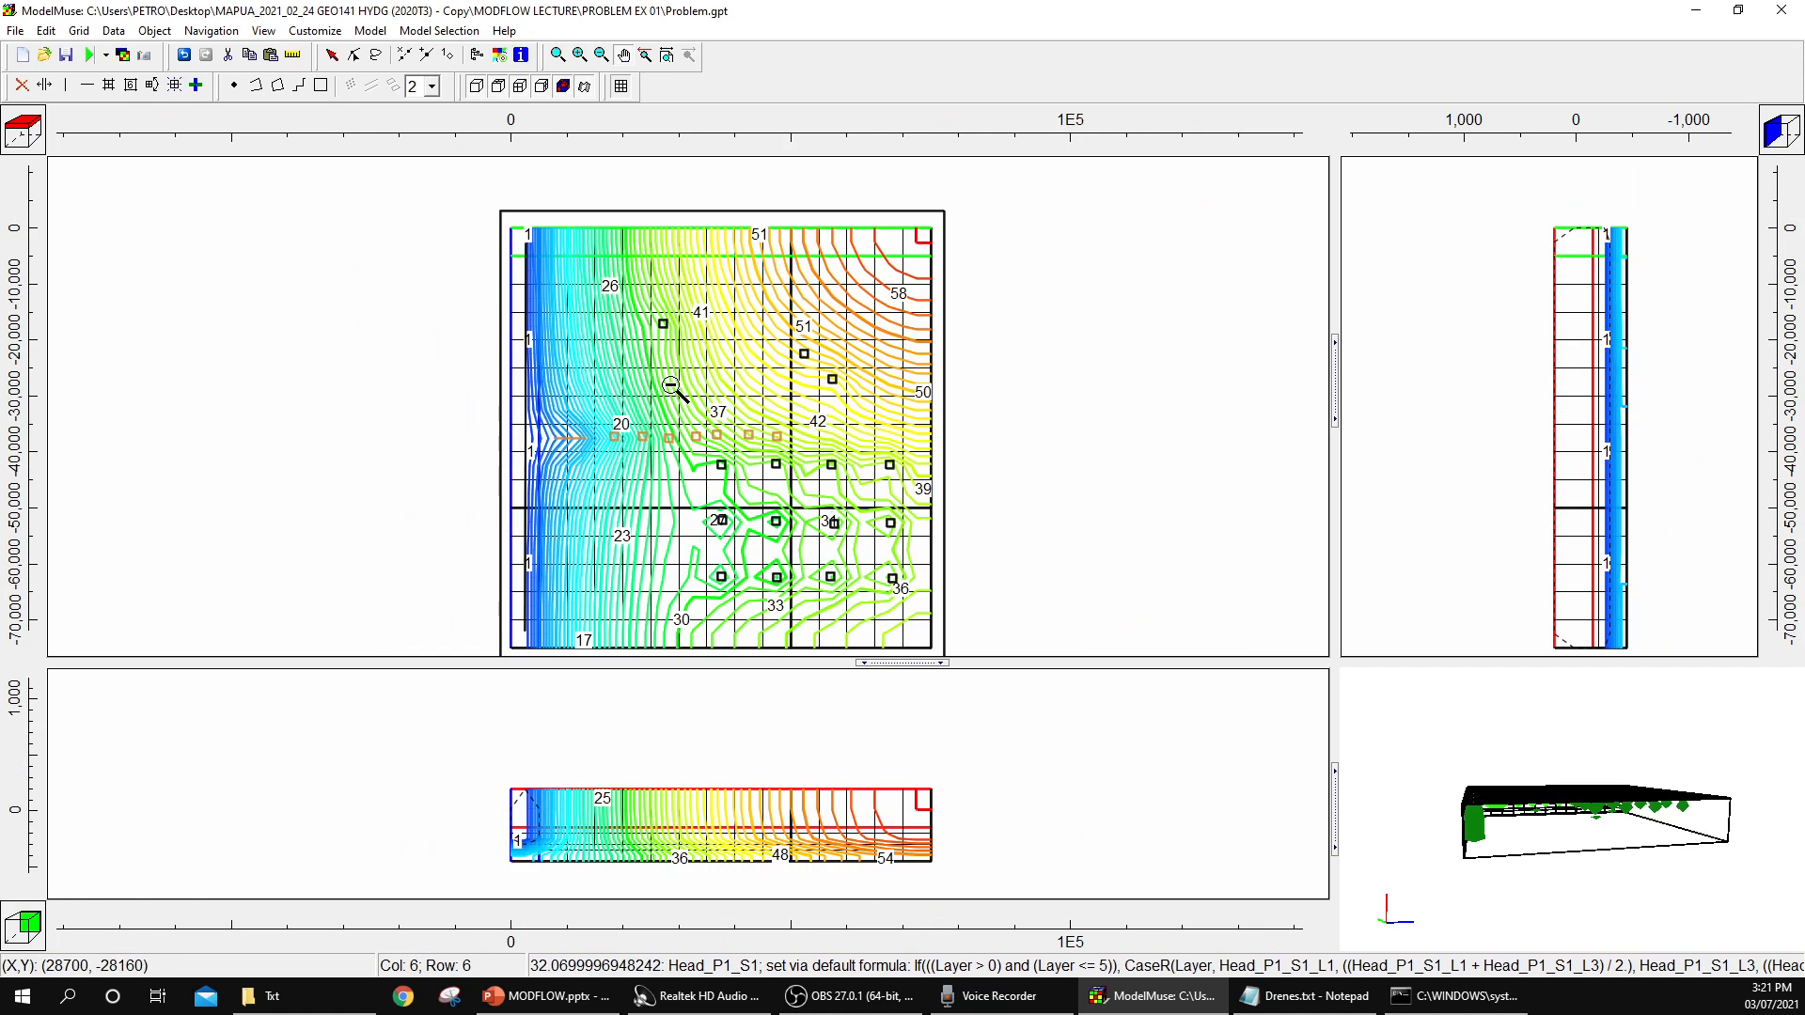
Step: Compare the head contours around the northern wells in layer 3 and the deeper layers, ending on layer 3
left_click(17, 141)
left_click(17, 141)
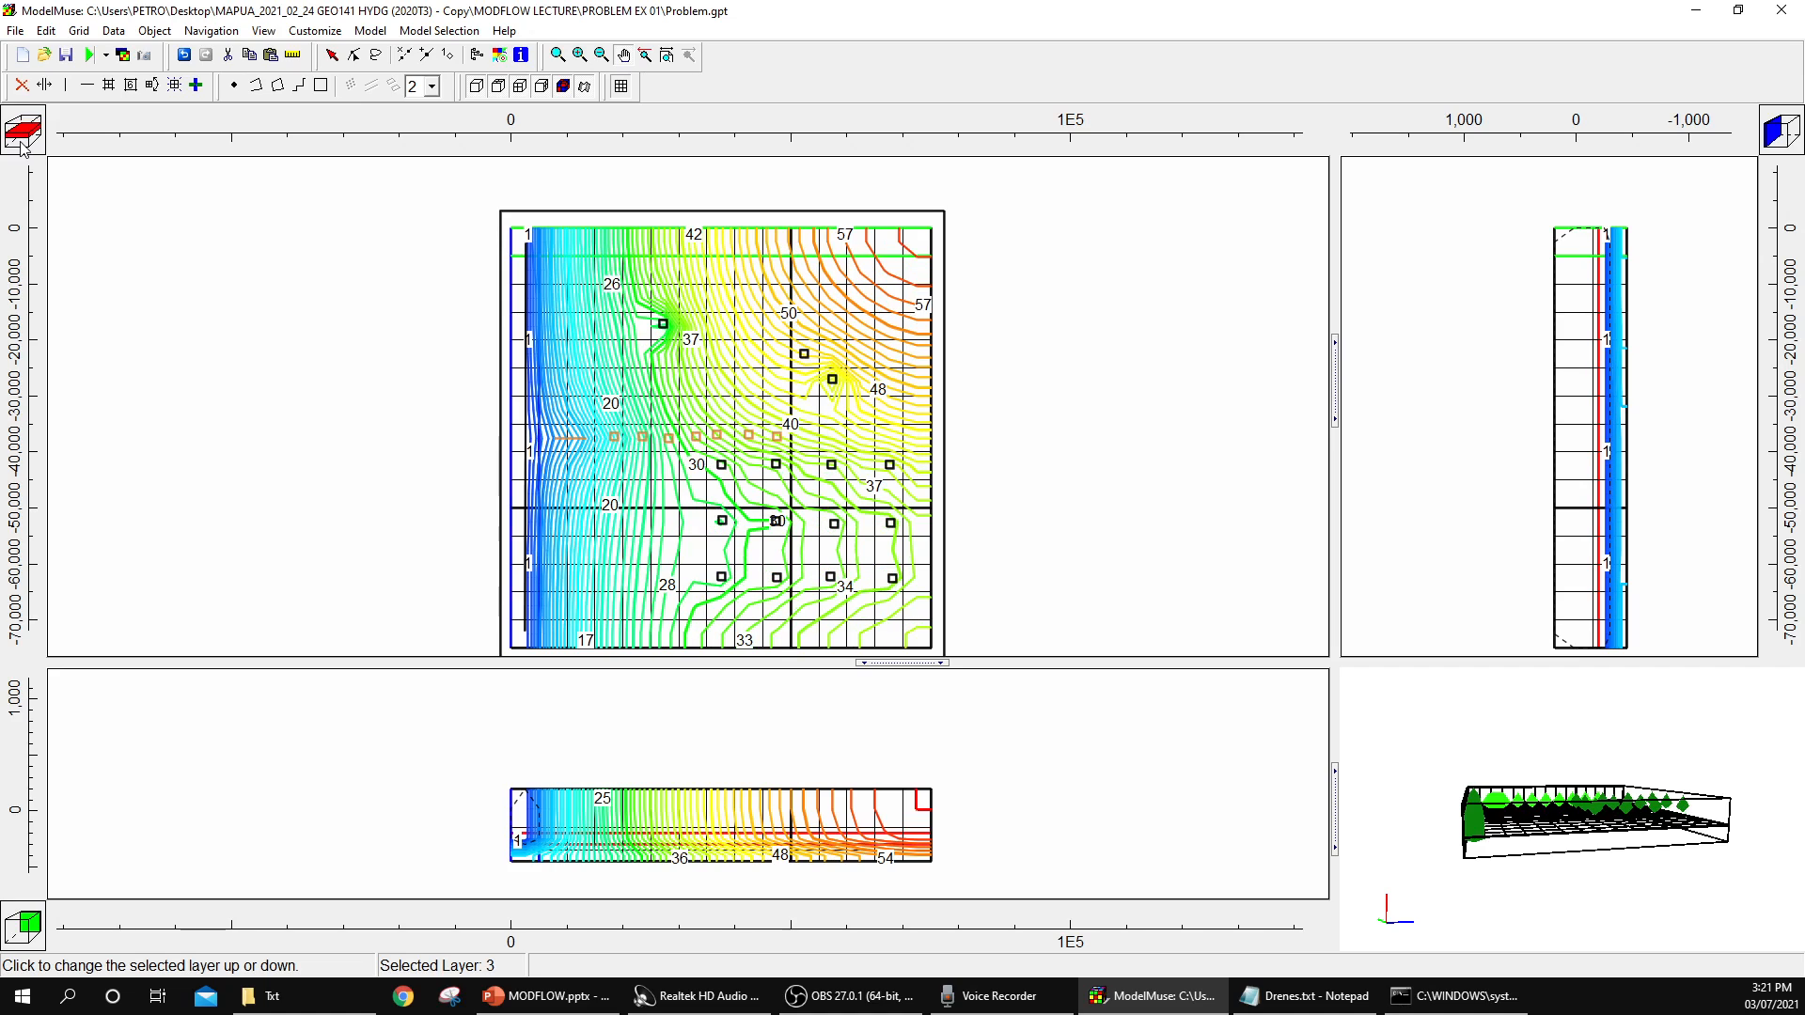
left_click_drag(769, 363, 794, 312)
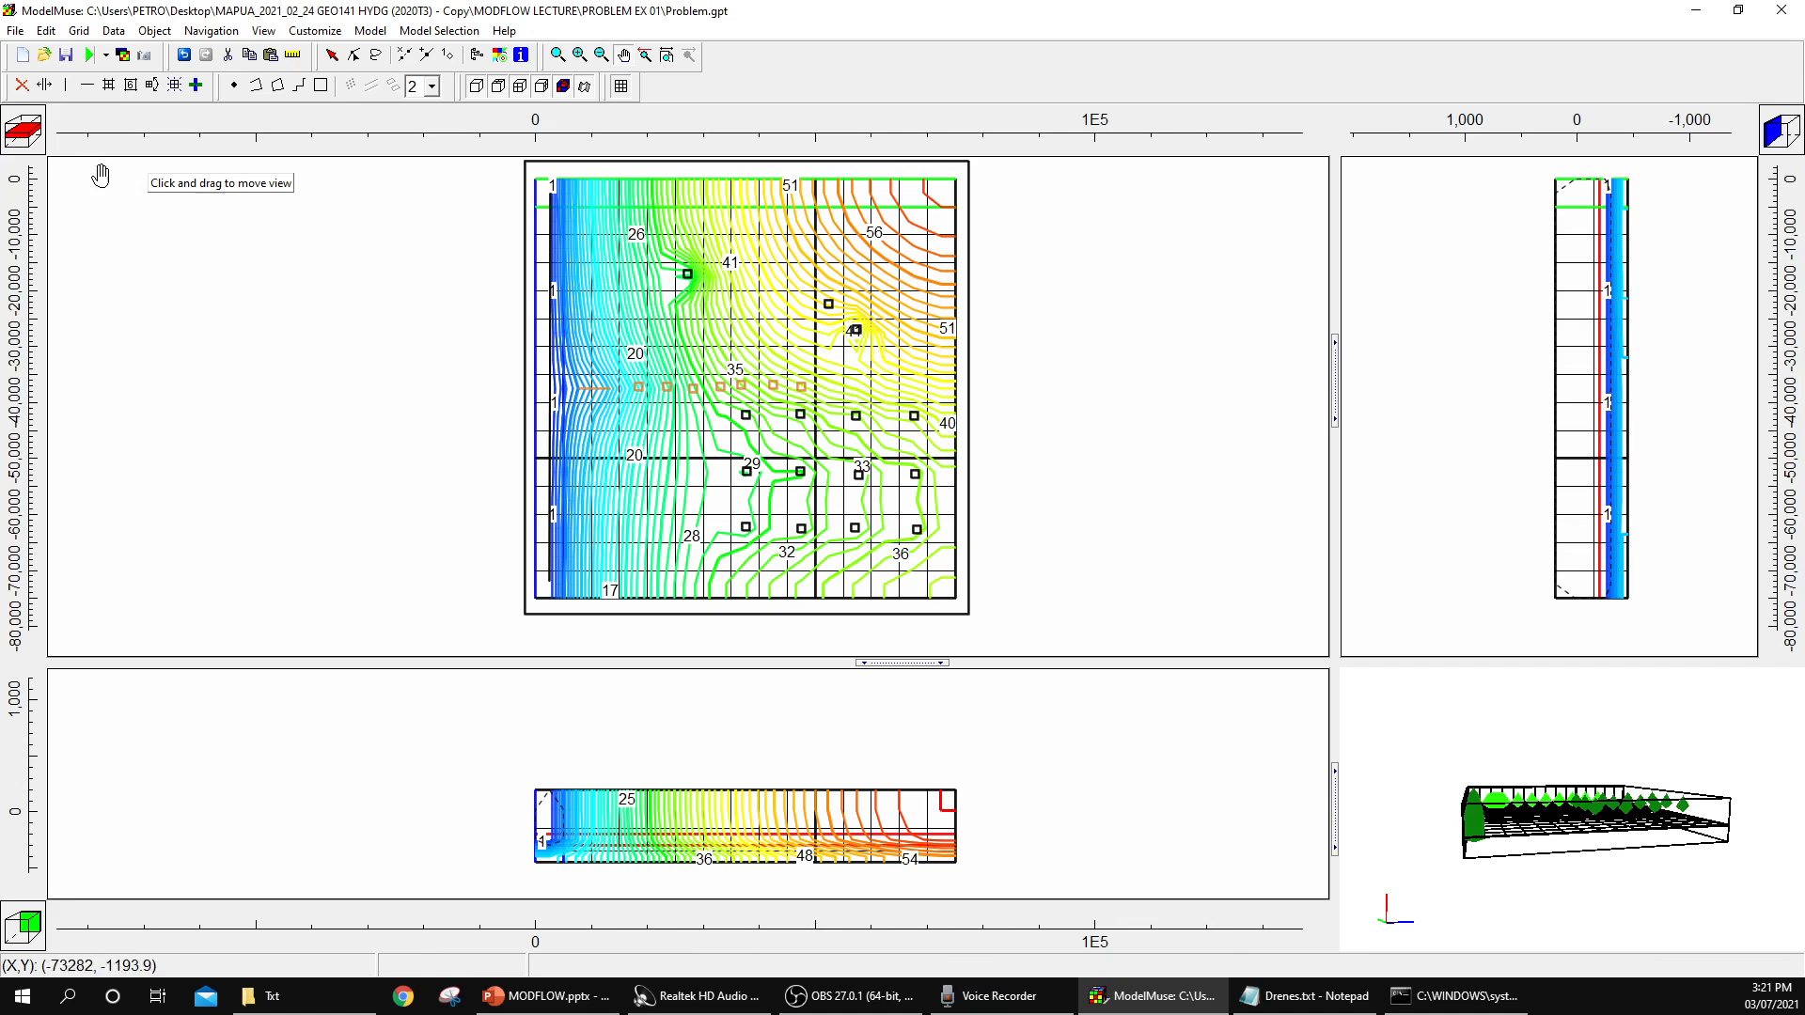
left_click(35, 146)
left_click(35, 146)
left_click(35, 146)
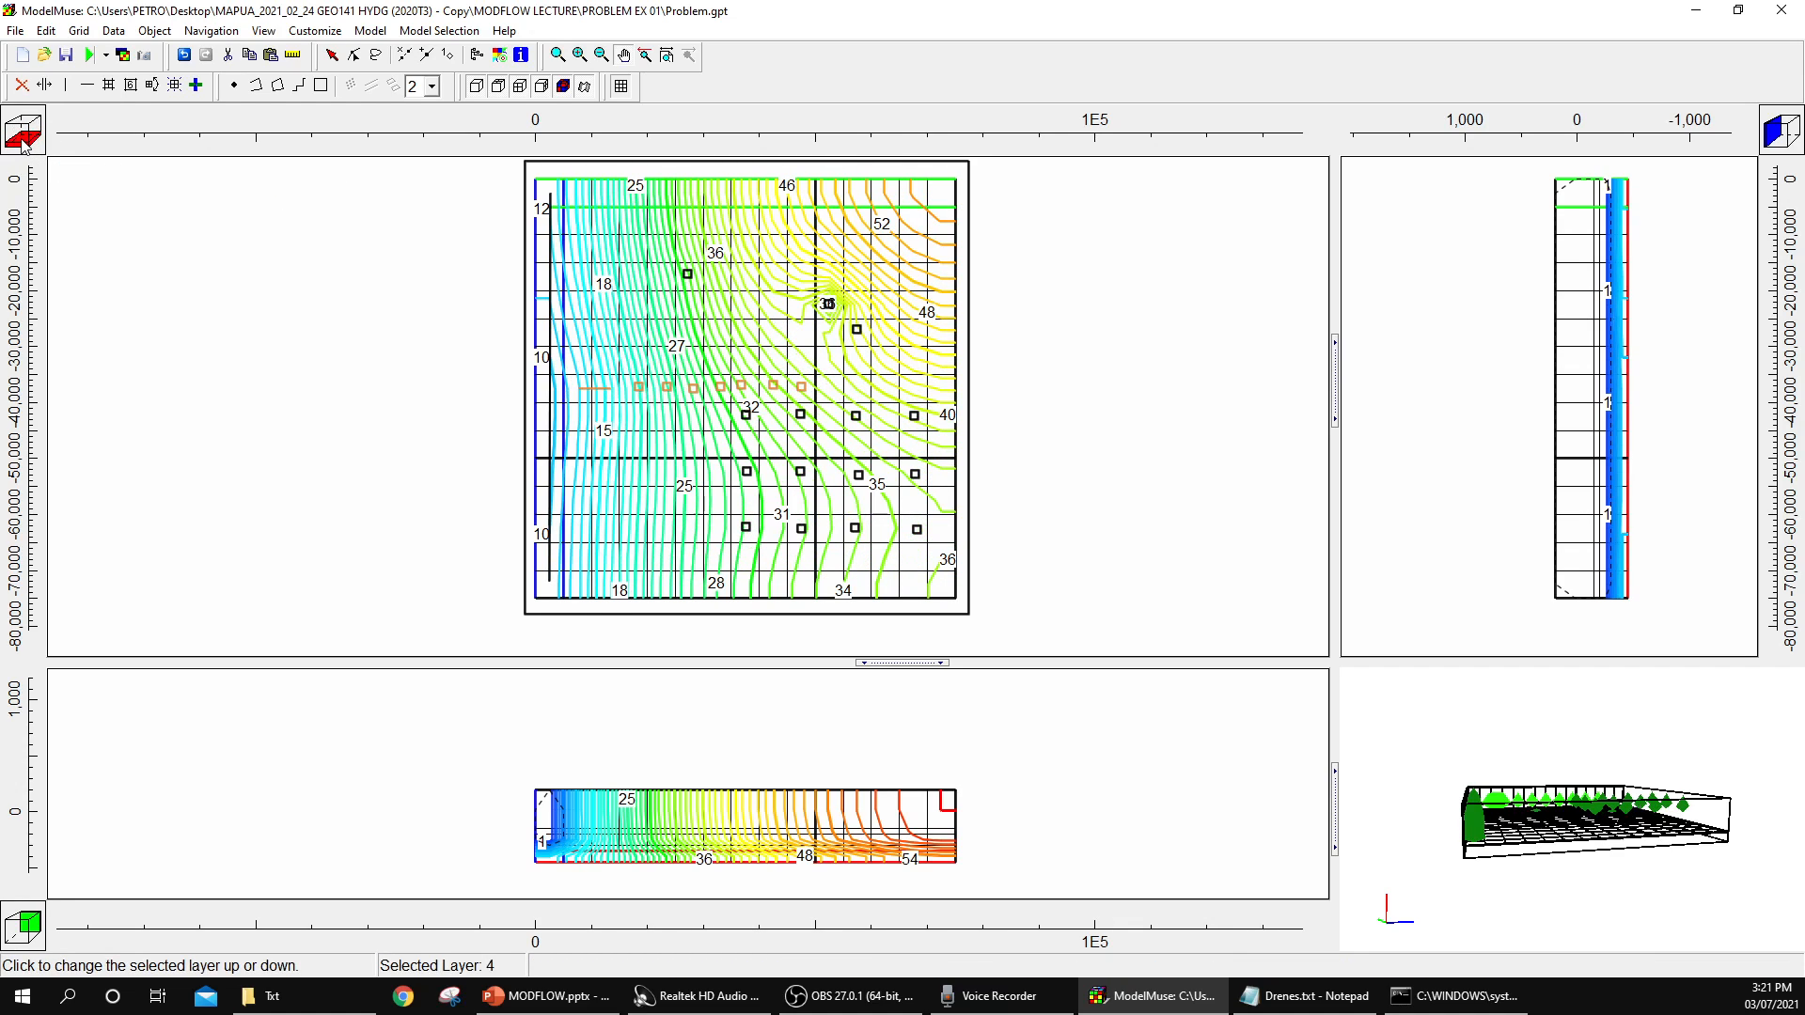
left_click_drag(892, 295, 874, 300)
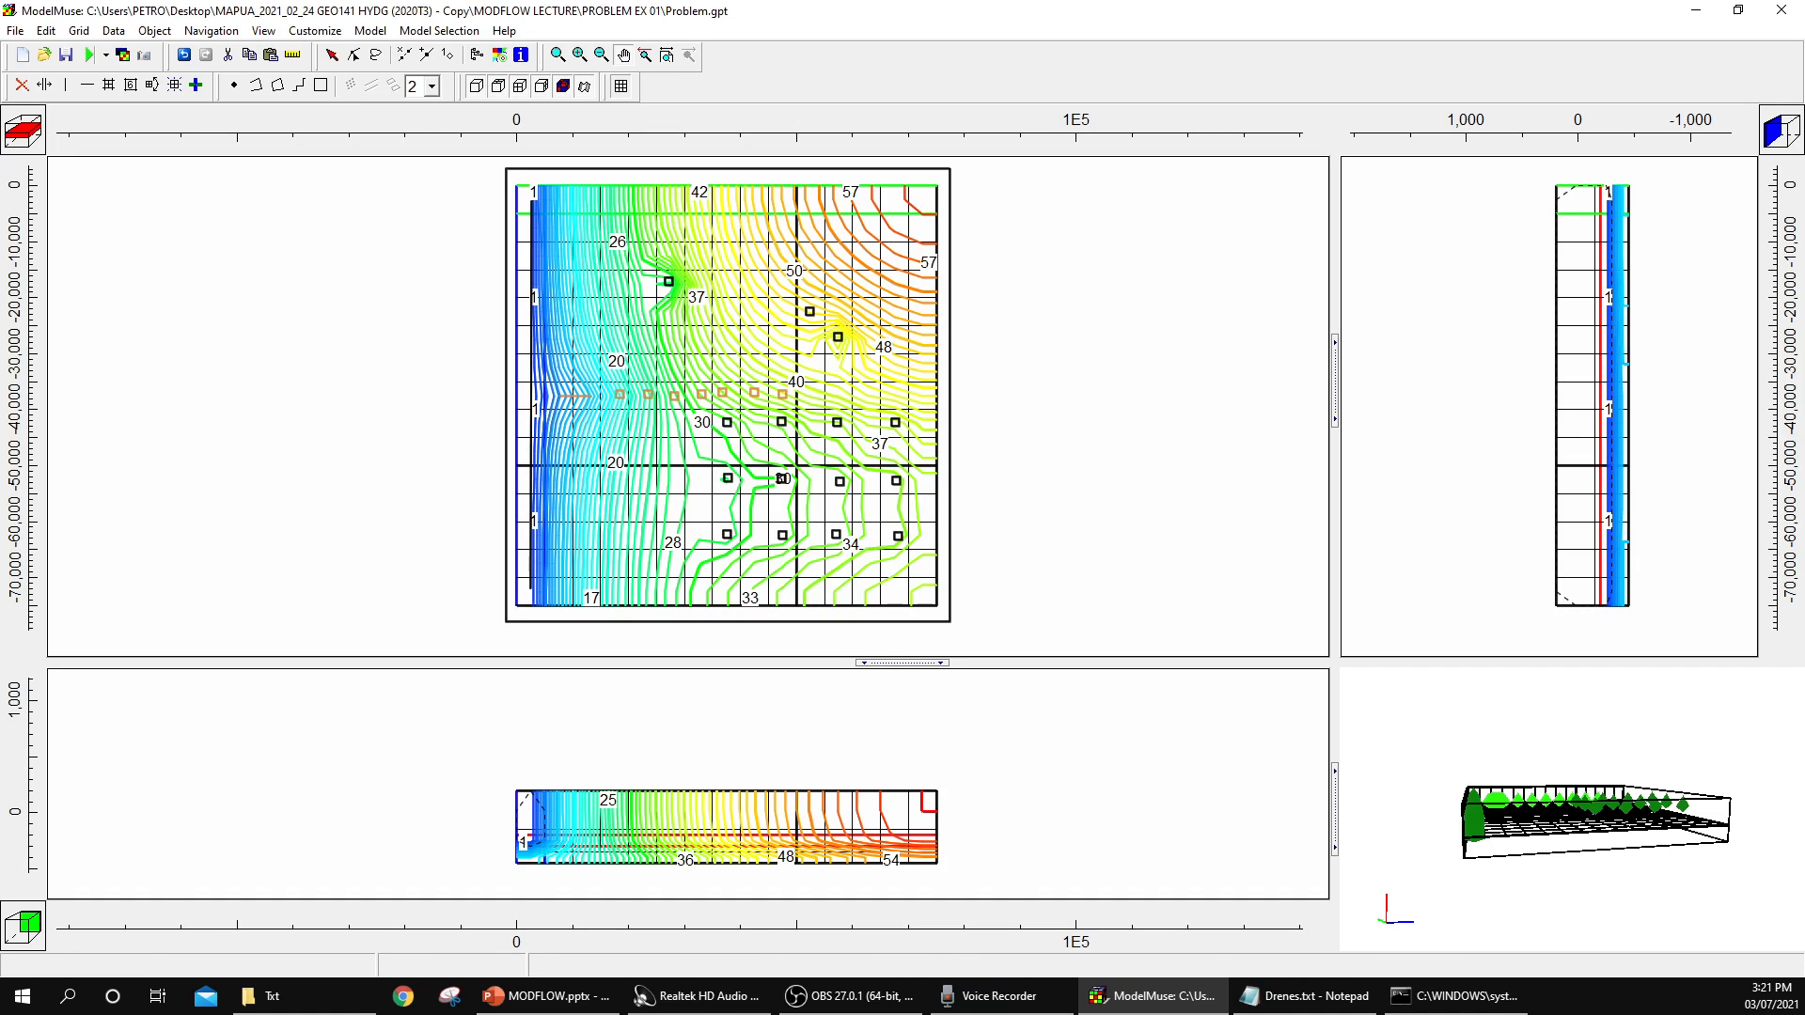
left_click_drag(969, 321, 979, 335)
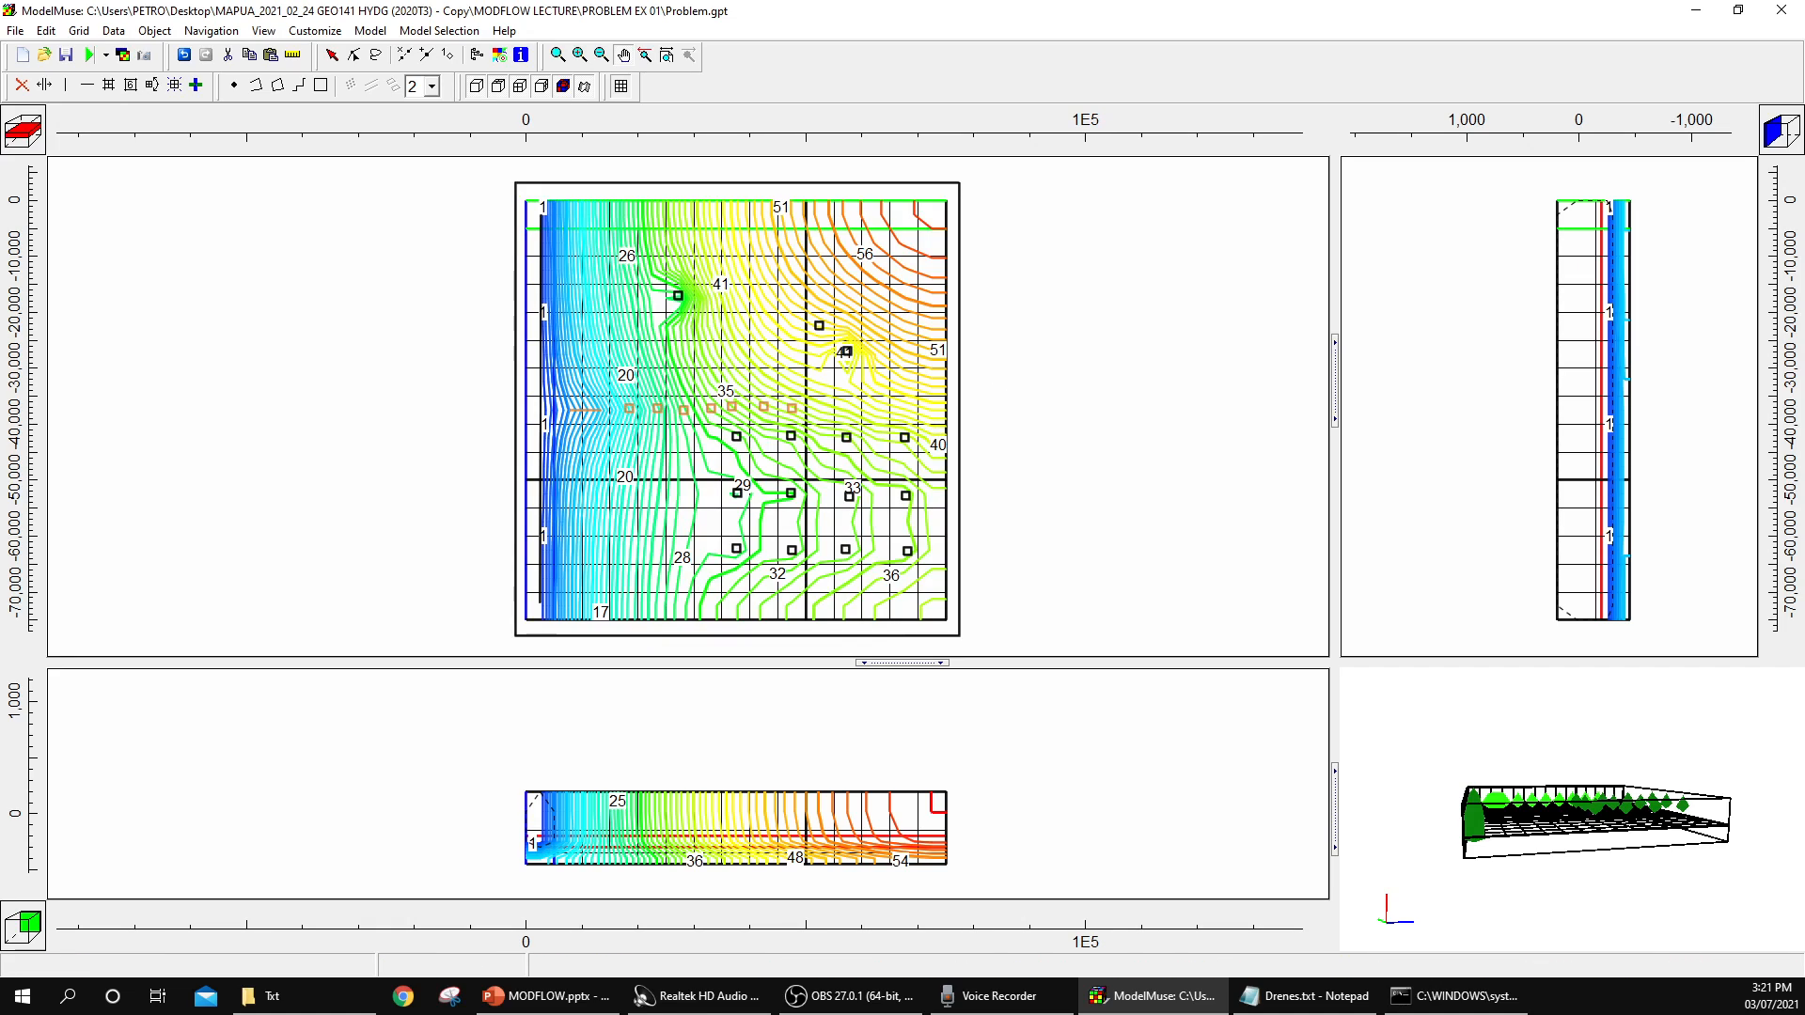
Step: Switch to the MODFLOW.pptx presentation in PowerPoint, maximize it and review the slides from model package activation through Drainages and beyond
key("alt+Tab")
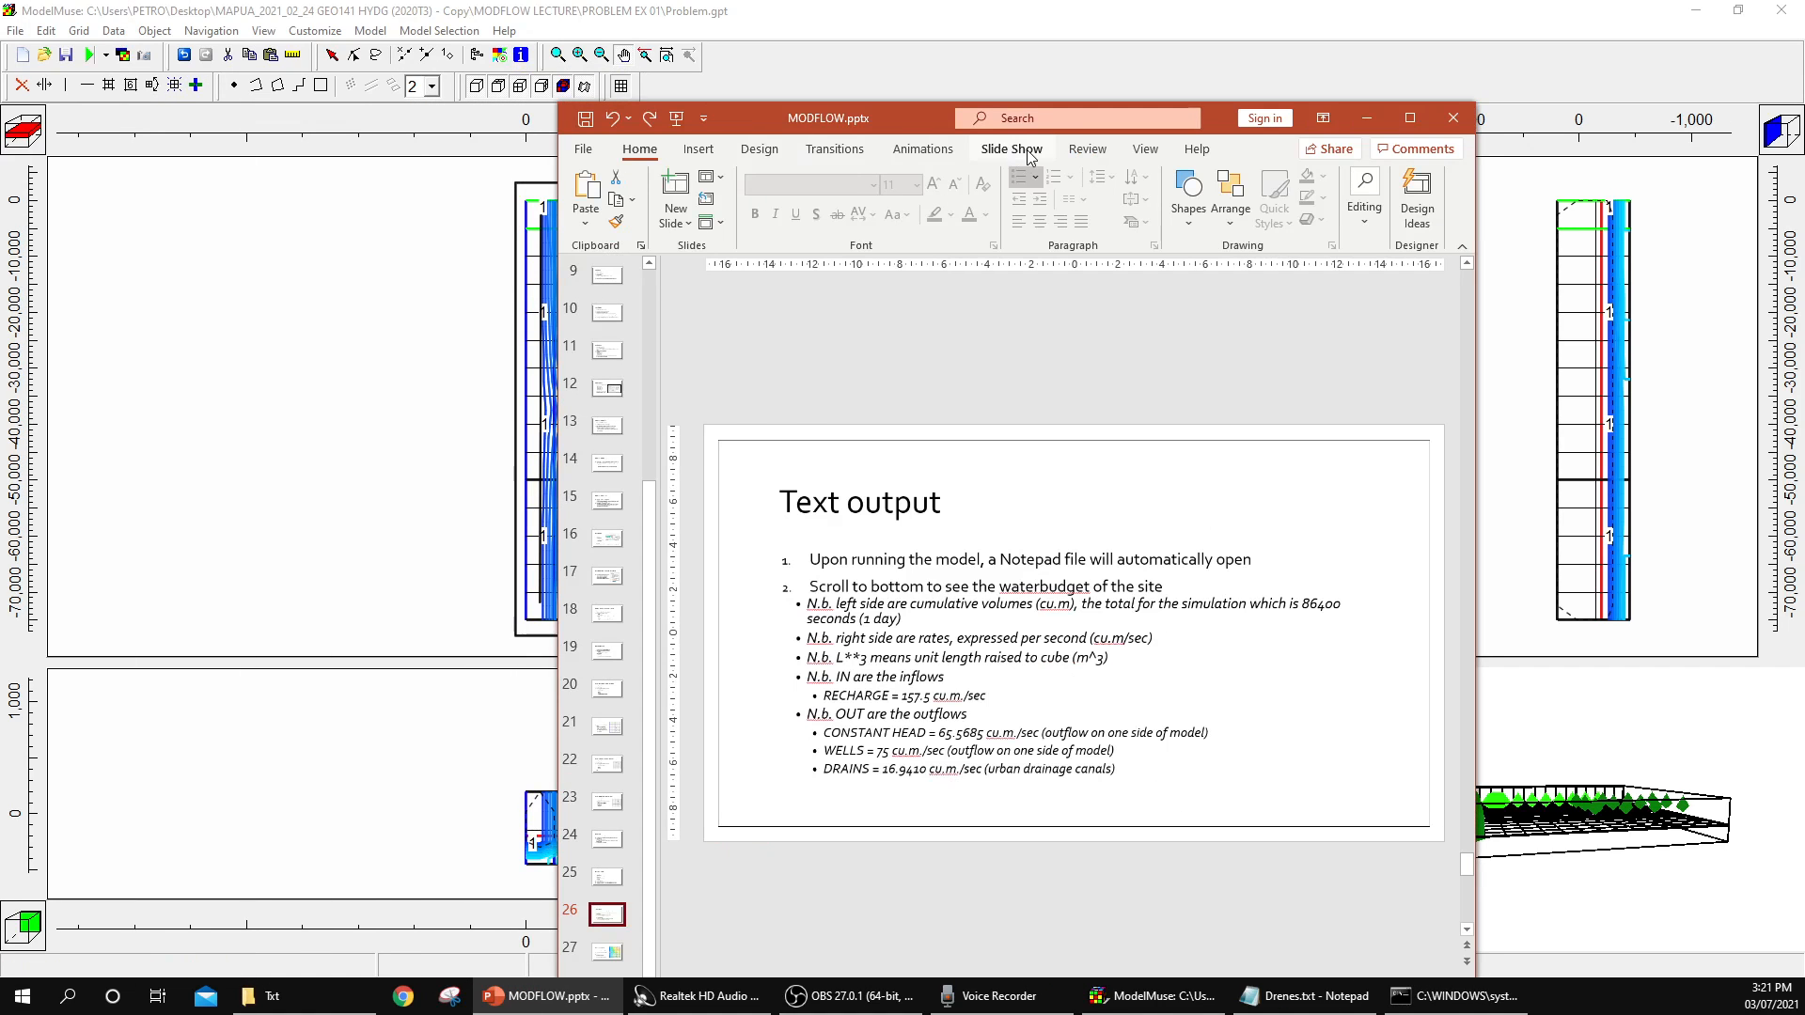
left_click(1409, 118)
scroll(98, 564, "up", 5)
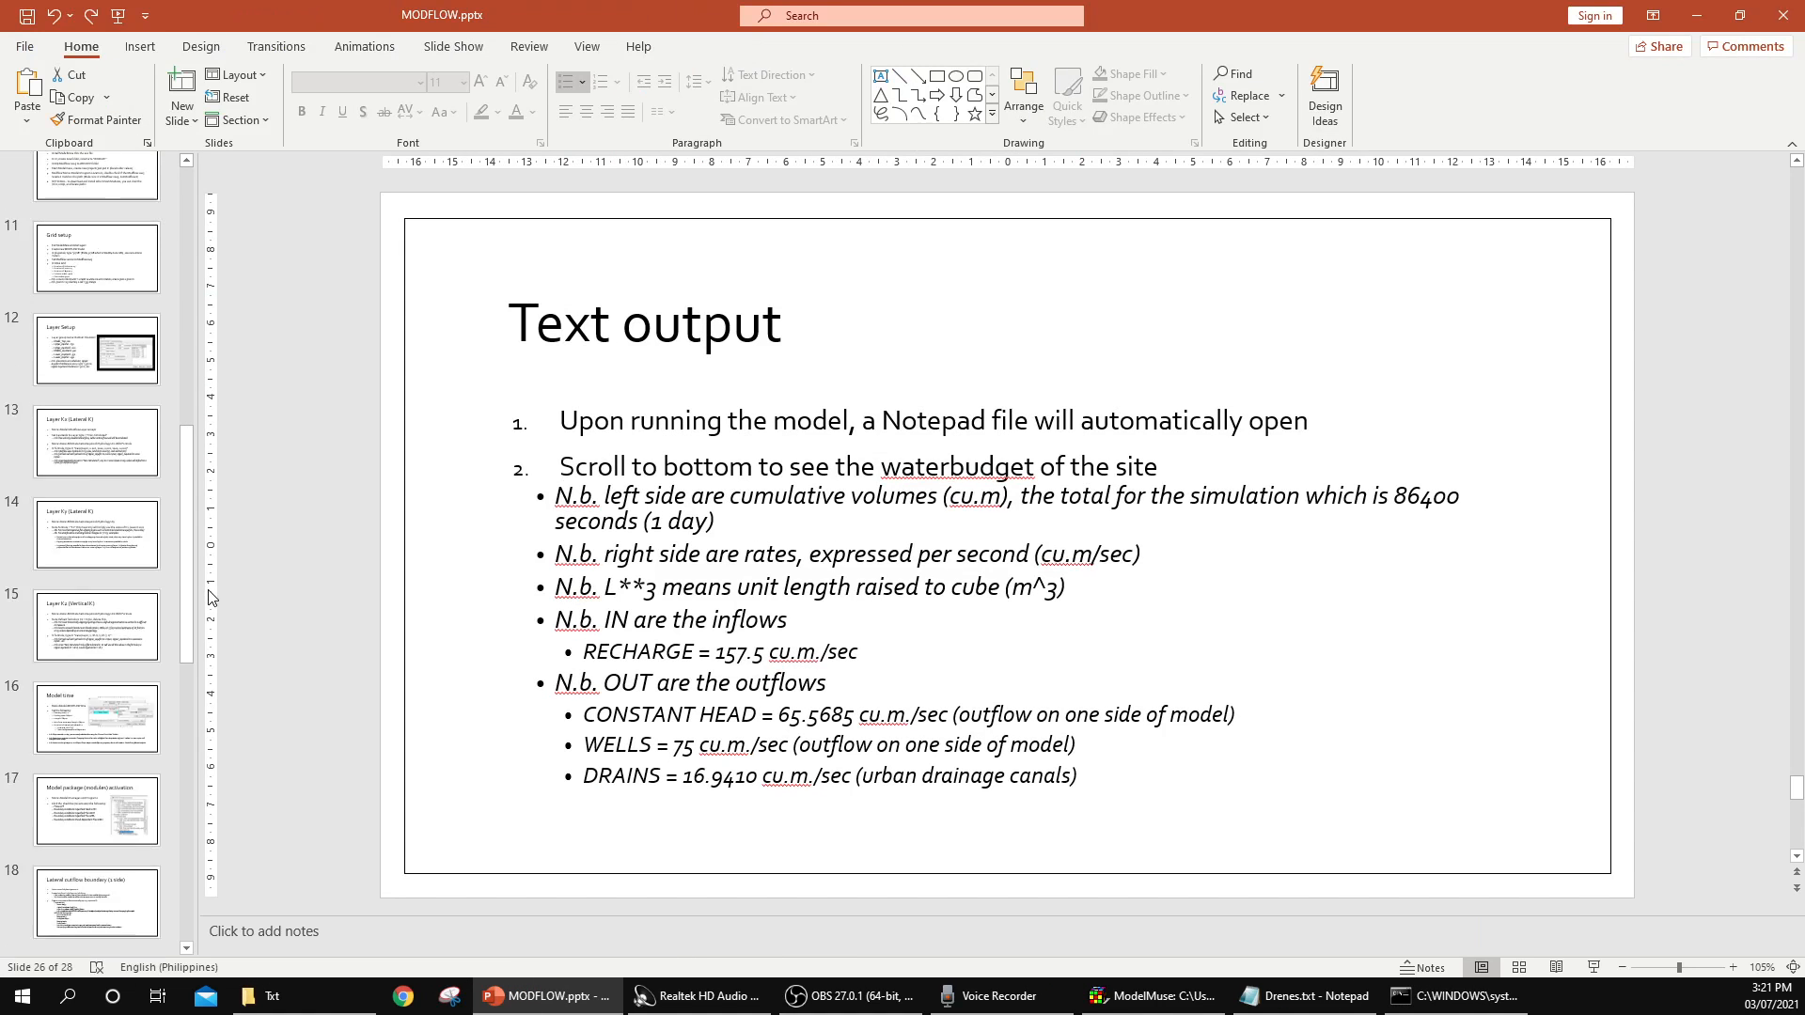
left_click(103, 607)
left_click(110, 529)
left_click(109, 791)
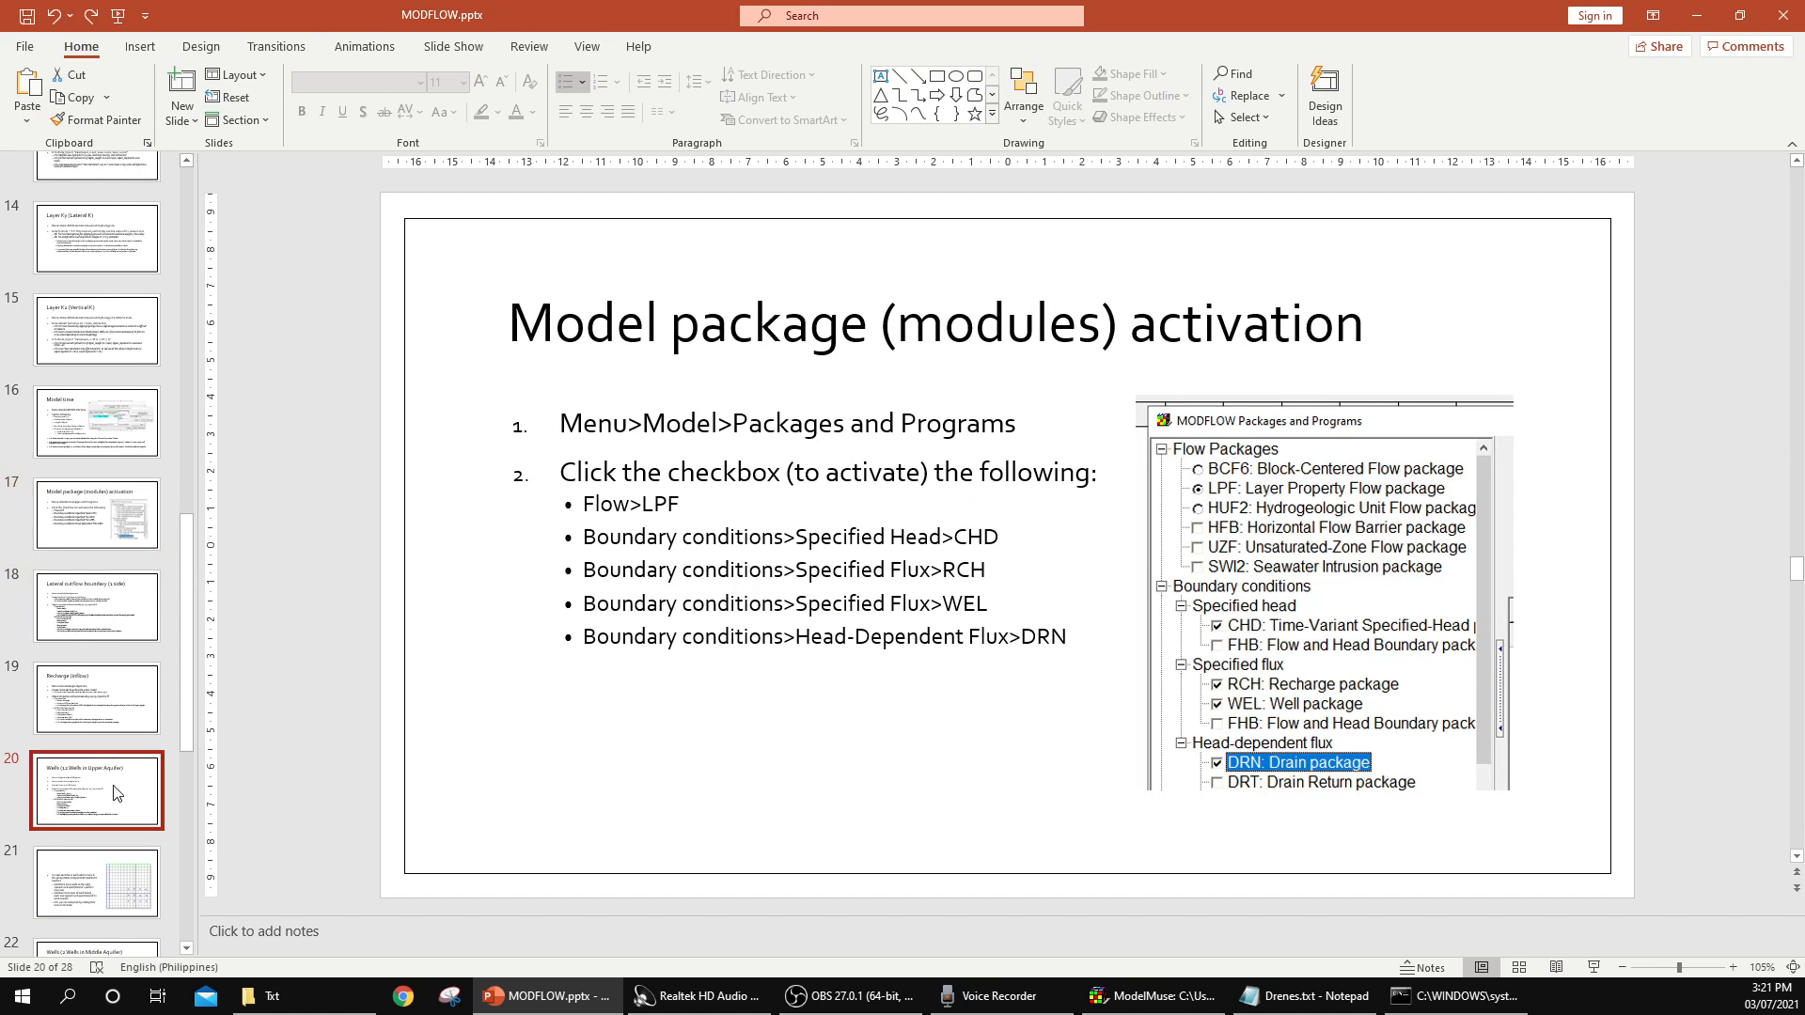
scroll(108, 791, "down", 3)
left_click(106, 749)
left_click(106, 898)
scroll(106, 846, "down", 4)
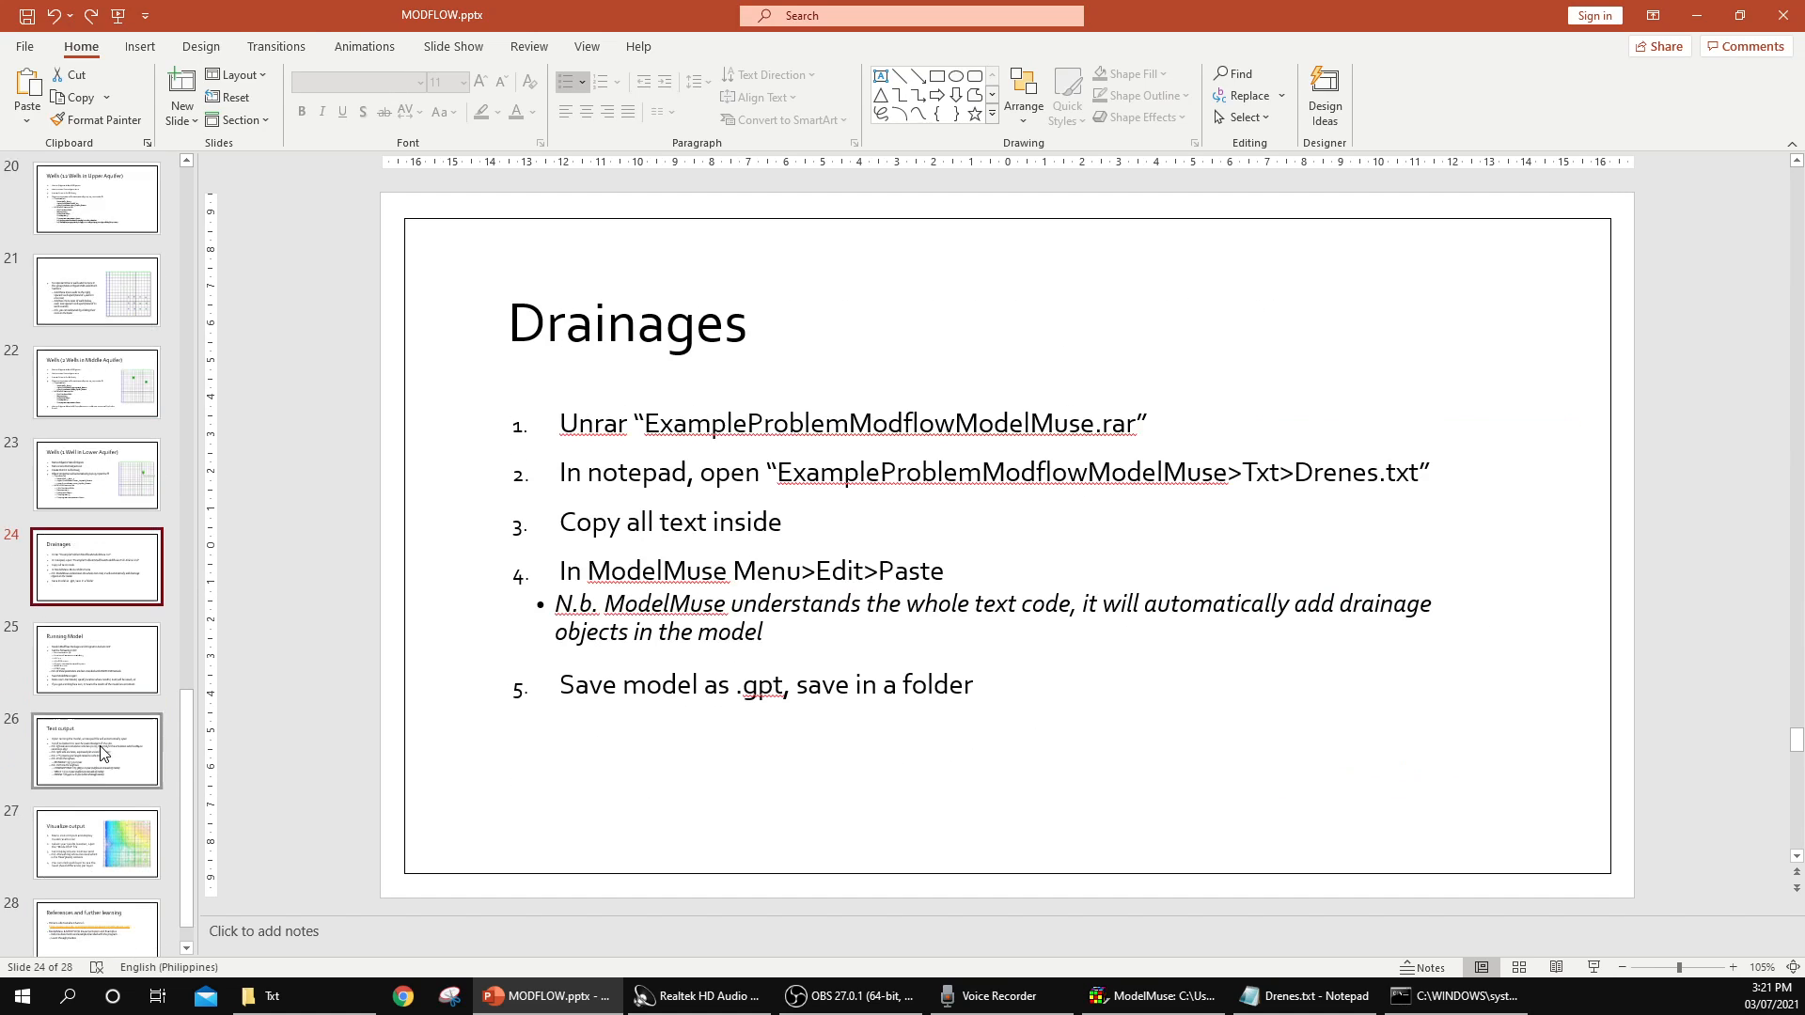